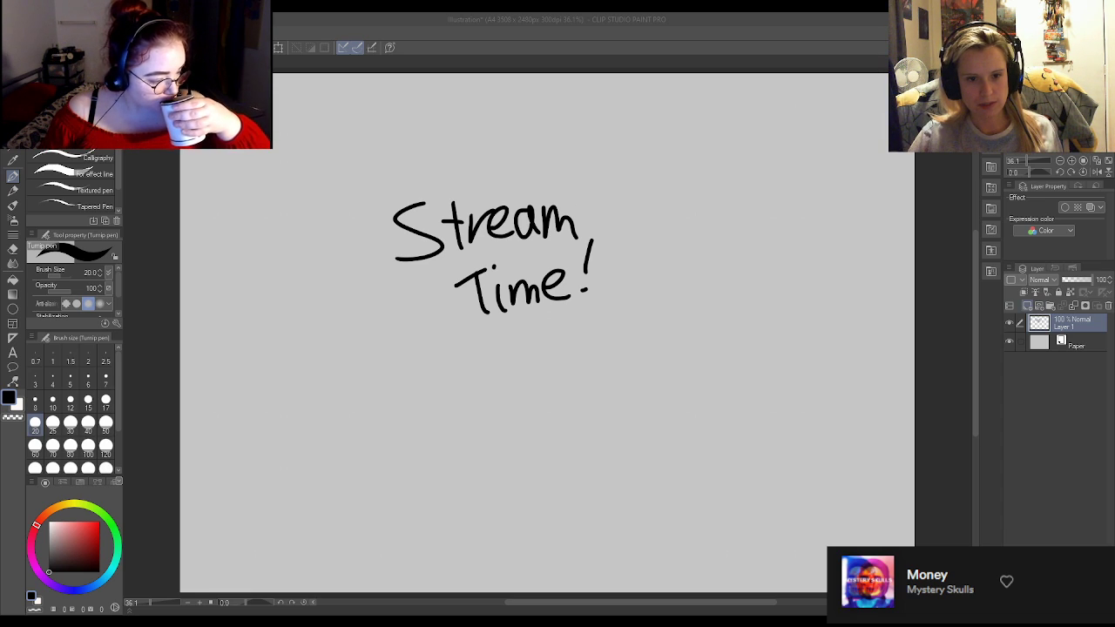
# Add a new raster layer and delete Layer 1 containing the "Stream Time!" lettering.
pyautogui.click(1039, 305)
pyautogui.click(1094, 345)
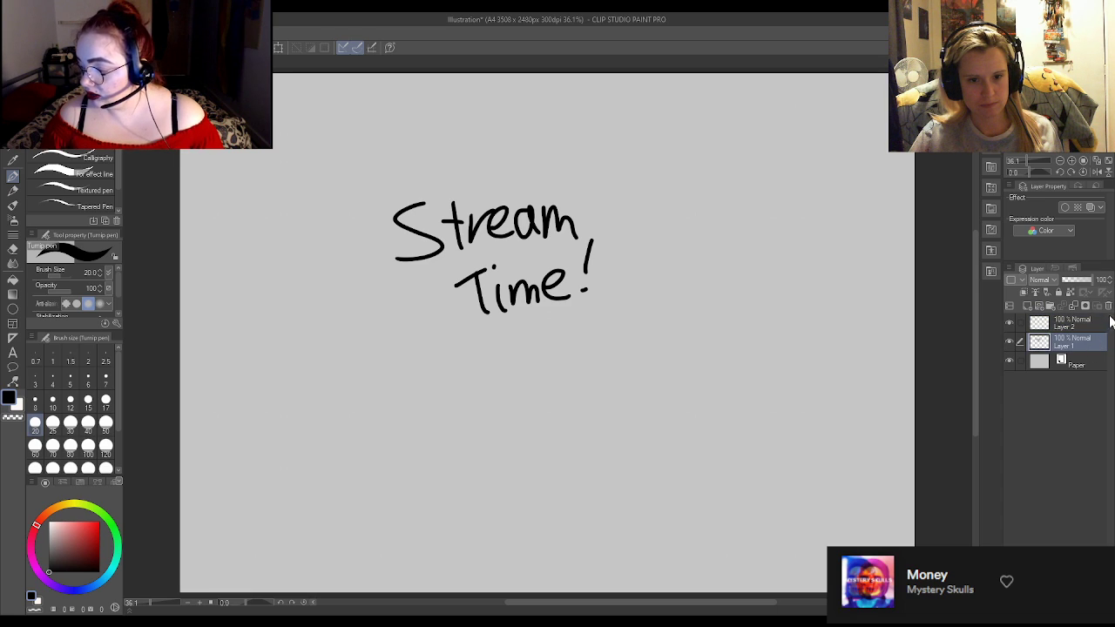
pyautogui.press('Delete')
# Set the Turnip pen's brush size to 12 and handwrite "Warm up" in black on Layer 2, above the canvas centre.
pyautogui.click(71, 399)
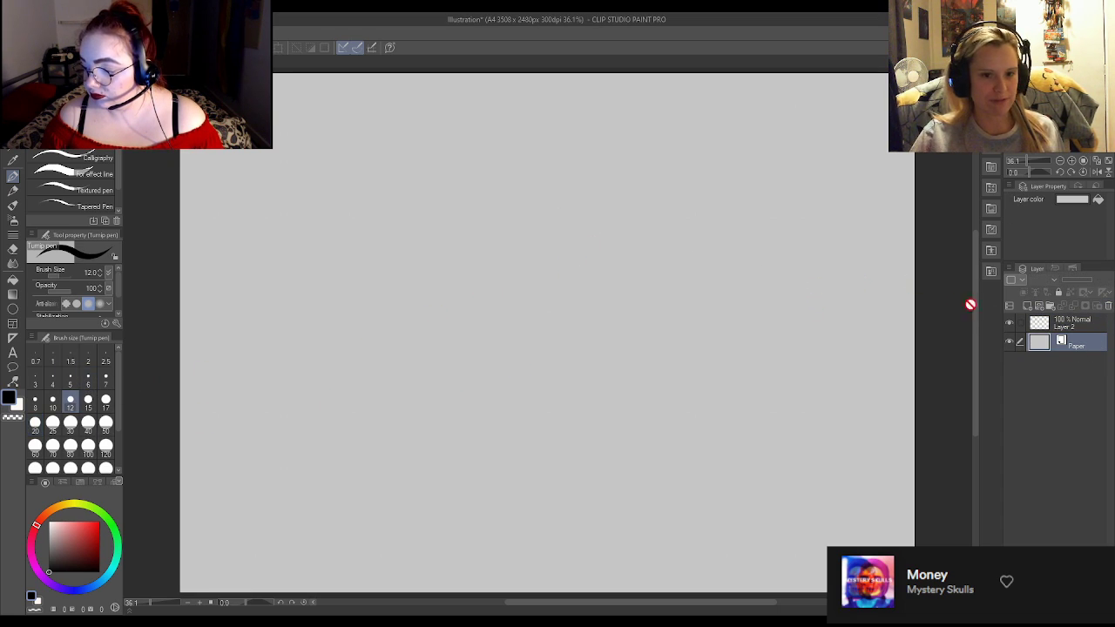
pyautogui.click(1067, 323)
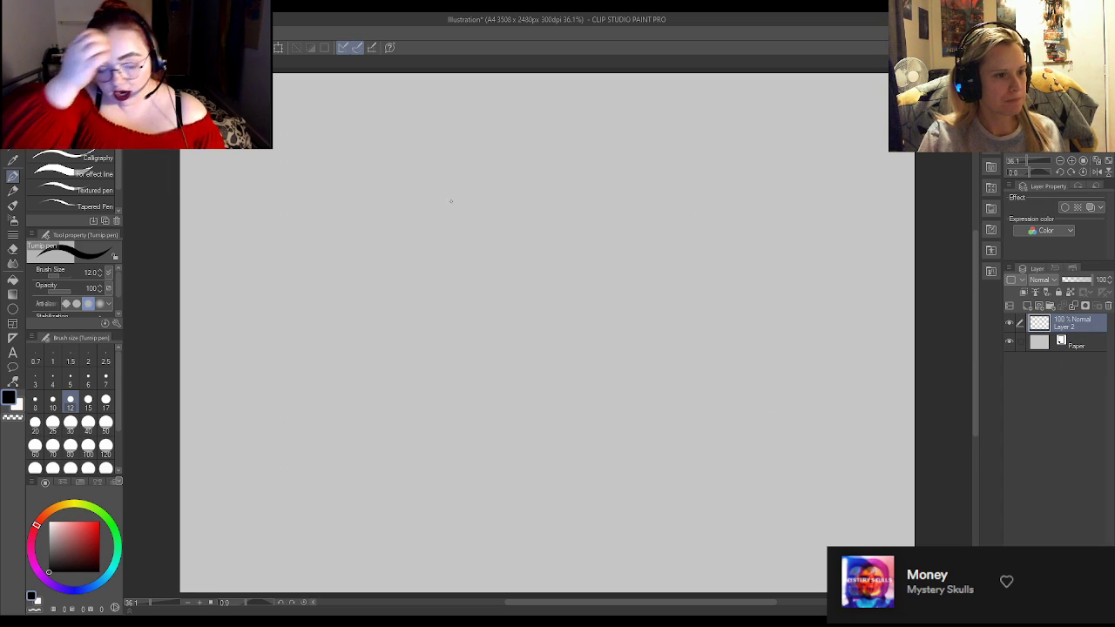
pyautogui.moveTo(445, 207)
pyautogui.mouseDown()
pyautogui.moveTo(467, 211)
pyautogui.moveTo(472, 236)
pyautogui.moveTo(498, 225)
pyautogui.moveTo(506, 239)
pyautogui.moveTo(528, 237)
pyautogui.mouseUp()
pyautogui.moveTo(530, 221); pyautogui.dragTo(533, 241)
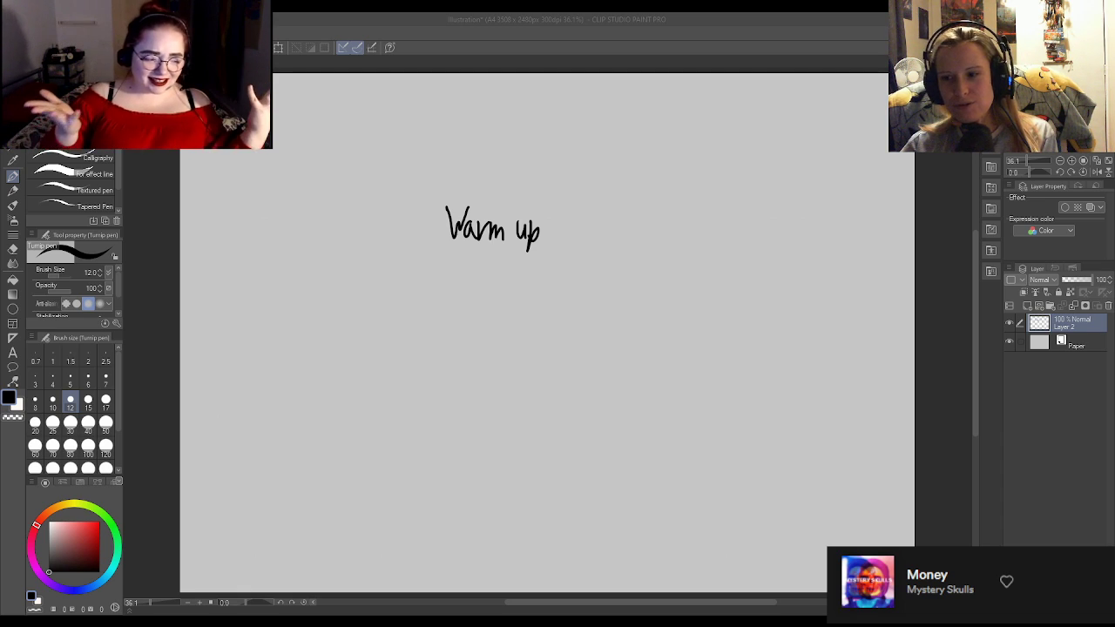
pyautogui.click(951, 408)
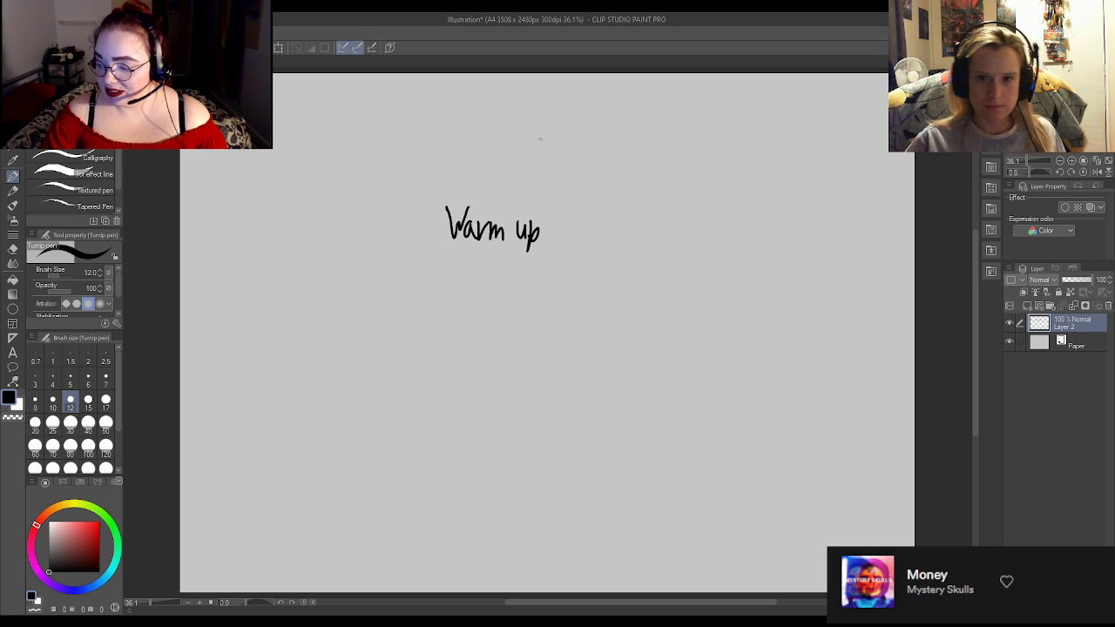
pyautogui.hotkey('alt', 'Tab')
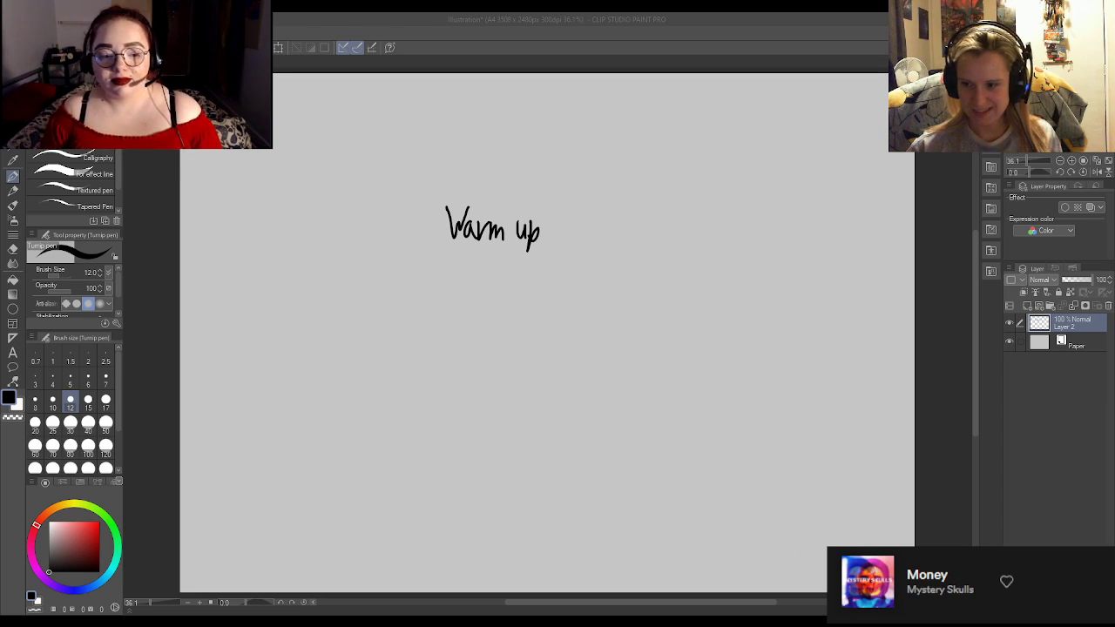
pyautogui.click(943, 416)
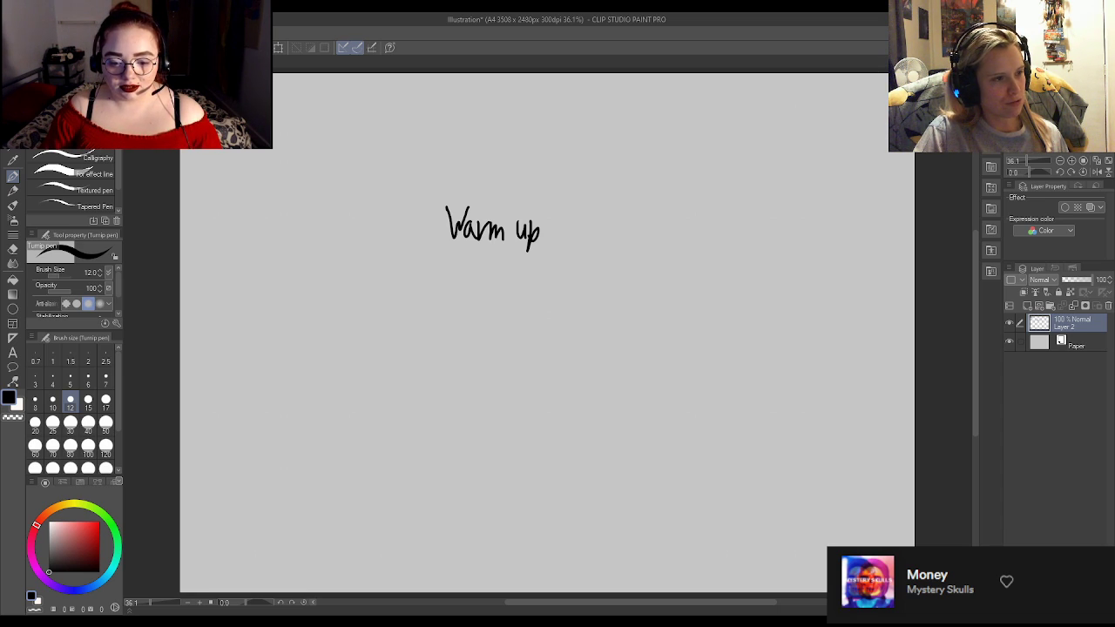
# Draw a dense row of short vertical pen strokes along the canvas's upper edge, working from left to right.
pyautogui.moveTo(279, 79); pyautogui.dragTo(286, 130)
pyautogui.moveTo(292, 81); pyautogui.dragTo(291, 132)
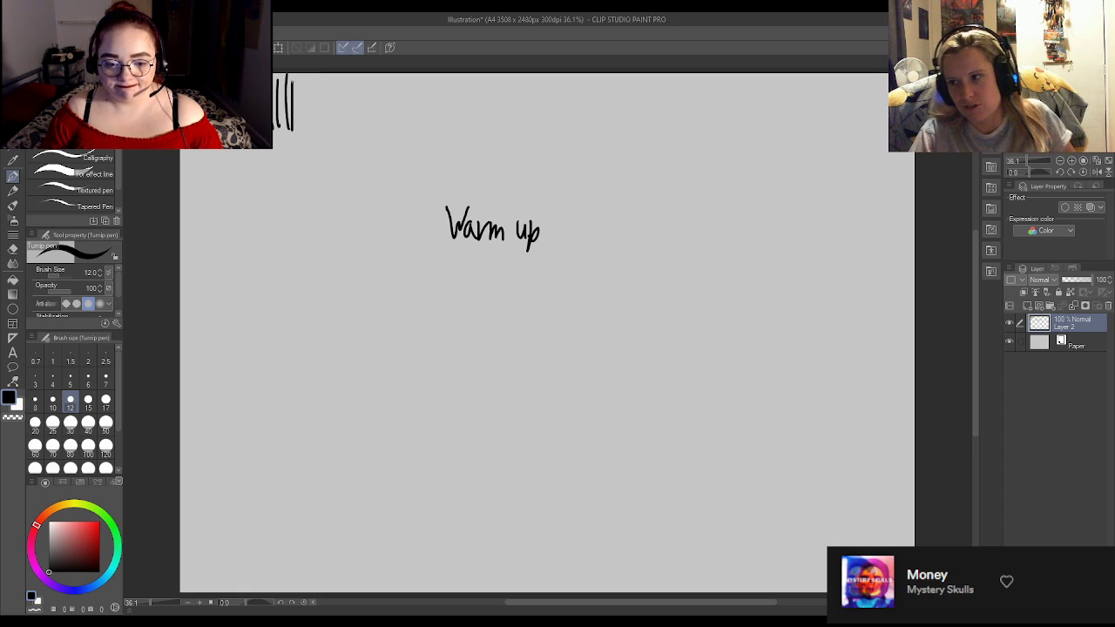
pyautogui.moveTo(299, 78); pyautogui.dragTo(304, 131)
pyautogui.moveTo(310, 82); pyautogui.dragTo(316, 132)
pyautogui.moveTo(321, 81); pyautogui.dragTo(327, 132)
pyautogui.moveTo(333, 78); pyautogui.dragTo(339, 132)
pyautogui.moveTo(344, 80); pyautogui.dragTo(349, 130)
pyautogui.moveTo(354, 81)
pyautogui.mouseDown()
pyautogui.moveTo(354, 133)
pyautogui.moveTo(370, 133)
pyautogui.mouseUp()
pyautogui.moveTo(375, 75); pyautogui.dragTo(381, 133)
pyautogui.moveTo(385, 78); pyautogui.dragTo(385, 133)
pyautogui.moveTo(389, 80); pyautogui.dragTo(388, 133)
pyautogui.moveTo(395, 76); pyautogui.dragTo(394, 135)
pyautogui.moveTo(400, 77); pyautogui.dragTo(406, 131)
pyautogui.moveTo(411, 81); pyautogui.dragTo(416, 133)
pyautogui.moveTo(422, 82); pyautogui.dragTo(422, 136)
pyautogui.moveTo(424, 78); pyautogui.dragTo(430, 137)
pyautogui.moveTo(438, 80); pyautogui.dragTo(446, 139)
pyautogui.moveTo(451, 95); pyautogui.dragTo(456, 137)
pyautogui.moveTo(462, 78); pyautogui.dragTo(468, 145)
pyautogui.moveTo(476, 82)
pyautogui.mouseDown()
pyautogui.moveTo(477, 150)
pyautogui.moveTo(488, 105)
pyautogui.moveTo(492, 132)
pyautogui.mouseUp()
pyautogui.moveTo(501, 74); pyautogui.dragTo(502, 134)
pyautogui.moveTo(508, 73); pyautogui.dragTo(509, 136)
pyautogui.moveTo(519, 77); pyautogui.dragTo(515, 134)
pyautogui.moveTo(526, 73); pyautogui.dragTo(529, 136)
pyautogui.moveTo(531, 73); pyautogui.dragTo(531, 137)
pyautogui.moveTo(540, 77); pyautogui.dragTo(540, 130)
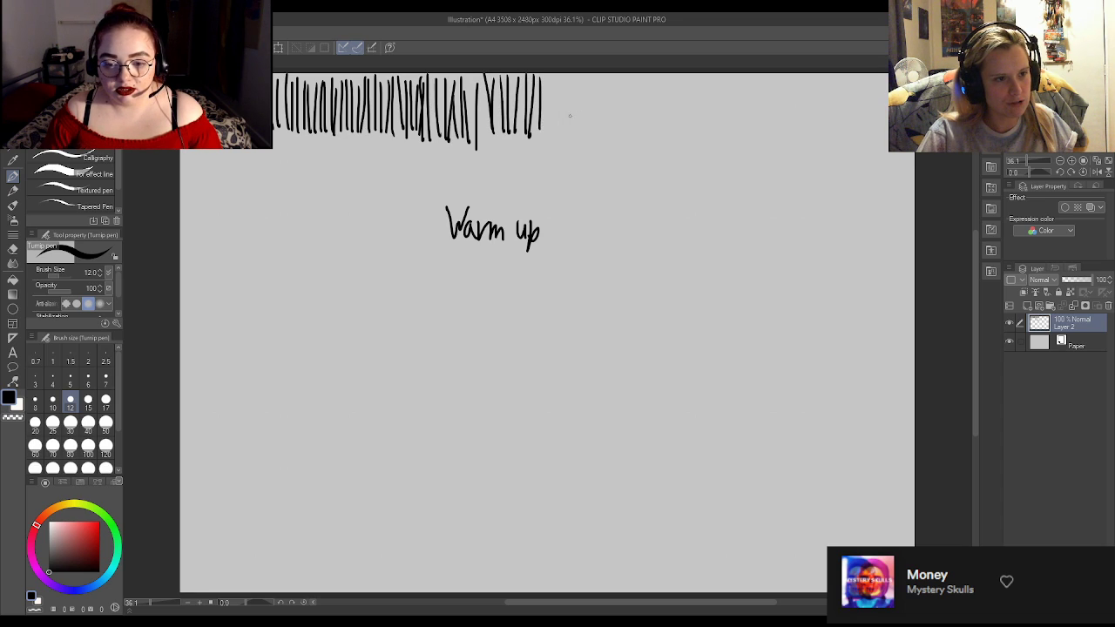
pyautogui.moveTo(548, 79); pyautogui.dragTo(548, 135)
pyautogui.moveTo(557, 73)
pyautogui.mouseDown()
pyautogui.moveTo(557, 139)
pyautogui.moveTo(567, 138)
pyautogui.mouseUp()
pyautogui.moveTo(571, 80); pyautogui.dragTo(574, 131)
pyautogui.moveTo(580, 80); pyautogui.dragTo(580, 138)
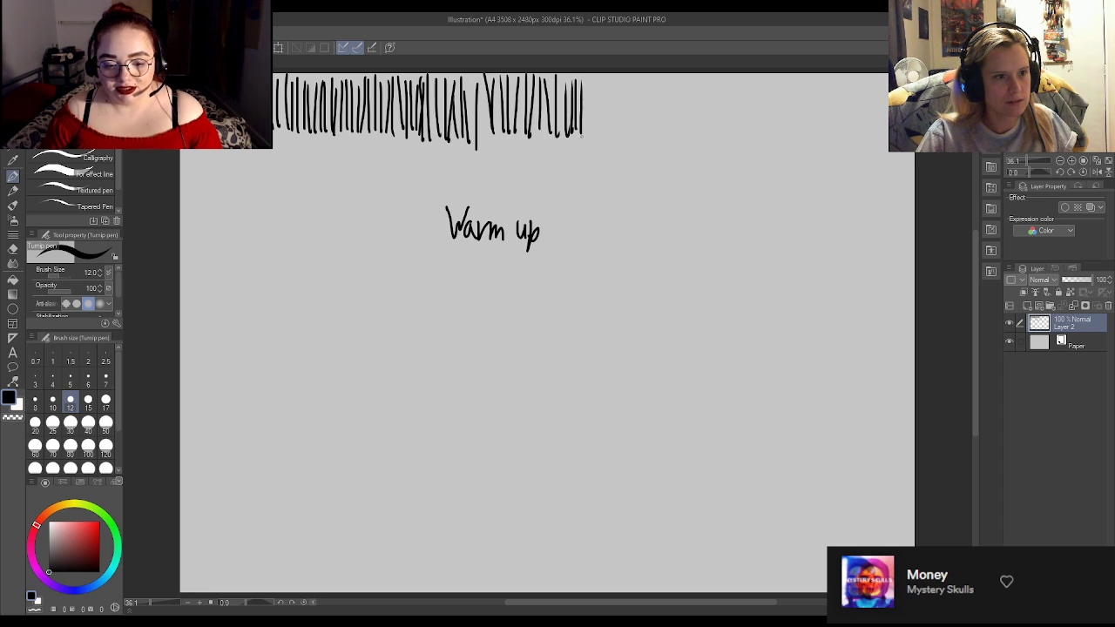
pyautogui.moveTo(590, 77)
pyautogui.mouseDown()
pyautogui.moveTo(589, 130)
pyautogui.moveTo(599, 129)
pyautogui.mouseUp()
pyautogui.moveTo(608, 71); pyautogui.dragTo(609, 133)
pyautogui.moveTo(617, 79)
pyautogui.mouseDown()
pyautogui.moveTo(616, 134)
pyautogui.moveTo(629, 129)
pyautogui.mouseUp()
pyautogui.moveTo(633, 71); pyautogui.dragTo(634, 127)
pyautogui.moveTo(642, 75)
pyautogui.mouseDown()
pyautogui.moveTo(643, 134)
pyautogui.moveTo(655, 129)
pyautogui.mouseUp()
pyautogui.moveTo(661, 77); pyautogui.dragTo(662, 138)
pyautogui.moveTo(669, 75)
pyautogui.mouseDown()
pyautogui.moveTo(671, 128)
pyautogui.moveTo(677, 77)
pyautogui.moveTo(688, 127)
pyautogui.mouseUp()
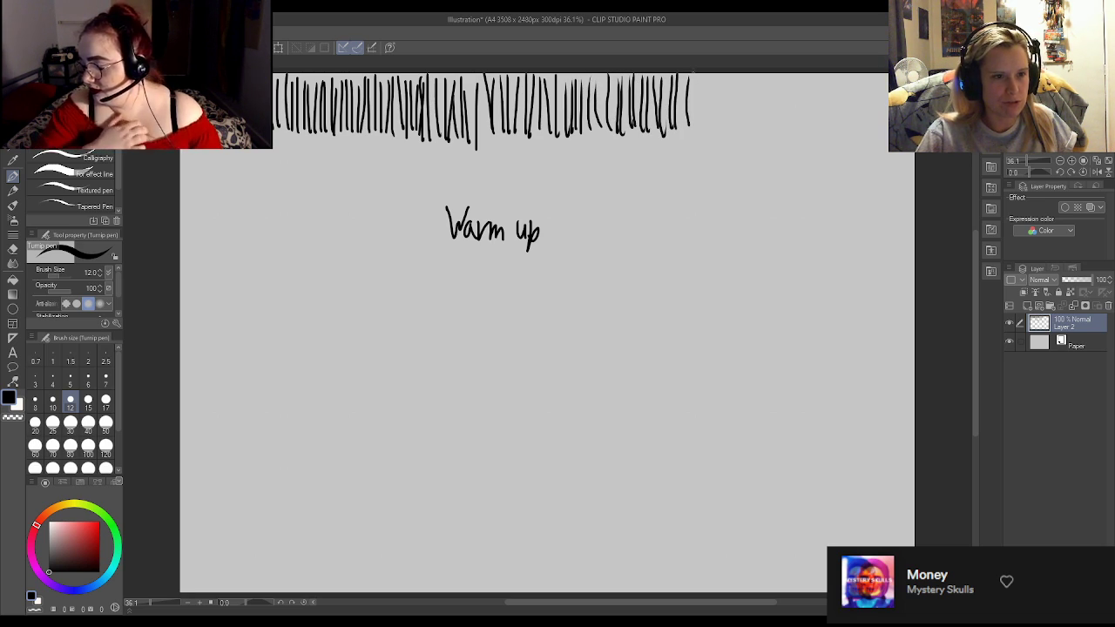
pyautogui.moveTo(694, 83); pyautogui.dragTo(696, 136)
pyautogui.moveTo(701, 84); pyautogui.dragTo(706, 124)
pyautogui.moveTo(714, 75)
pyautogui.mouseDown()
pyautogui.moveTo(715, 129)
pyautogui.moveTo(745, 128)
pyautogui.mouseUp()
pyautogui.moveTo(749, 85); pyautogui.dragTo(747, 136)
pyautogui.moveTo(753, 81); pyautogui.dragTo(754, 129)
pyautogui.moveTo(763, 76)
pyautogui.mouseDown()
pyautogui.moveTo(764, 135)
pyautogui.moveTo(777, 135)
pyautogui.mouseUp()
pyautogui.moveTo(798, 73); pyautogui.dragTo(810, 134)
pyautogui.moveTo(817, 73); pyautogui.dragTo(824, 130)
pyautogui.moveTo(824, 73); pyautogui.dragTo(831, 125)
pyautogui.moveTo(832, 71)
pyautogui.mouseDown()
pyautogui.moveTo(834, 127)
pyautogui.moveTo(846, 129)
pyautogui.mouseUp()
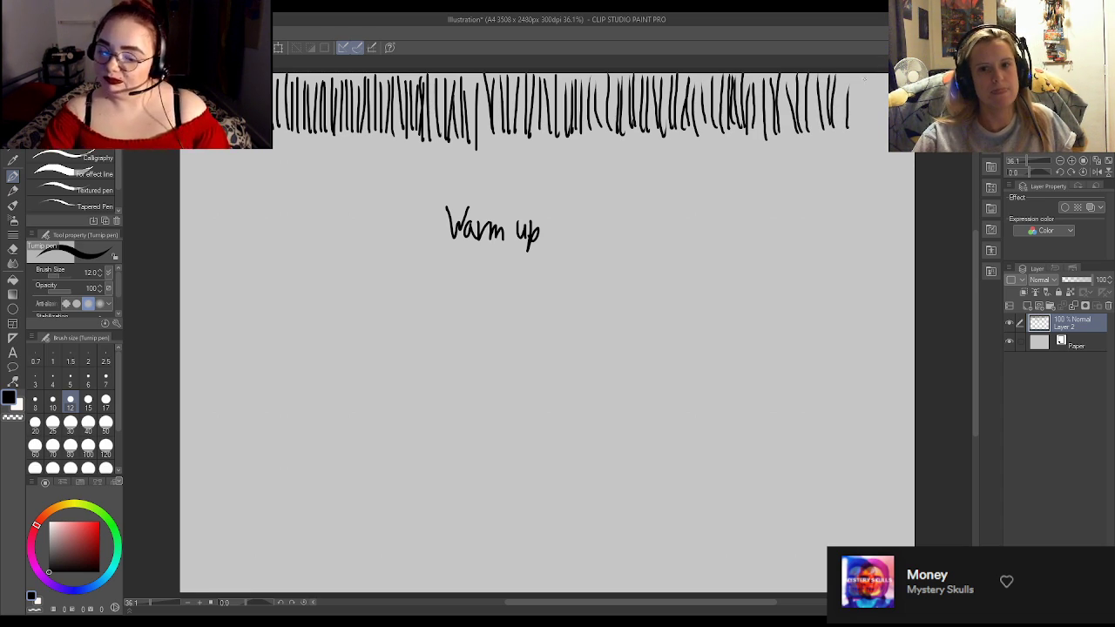
pyautogui.moveTo(857, 78); pyautogui.dragTo(849, 132)
pyautogui.moveTo(861, 87); pyautogui.dragTo(862, 137)
pyautogui.moveTo(868, 87)
pyautogui.mouseDown()
pyautogui.moveTo(872, 141)
pyautogui.moveTo(883, 137)
pyautogui.mouseUp()
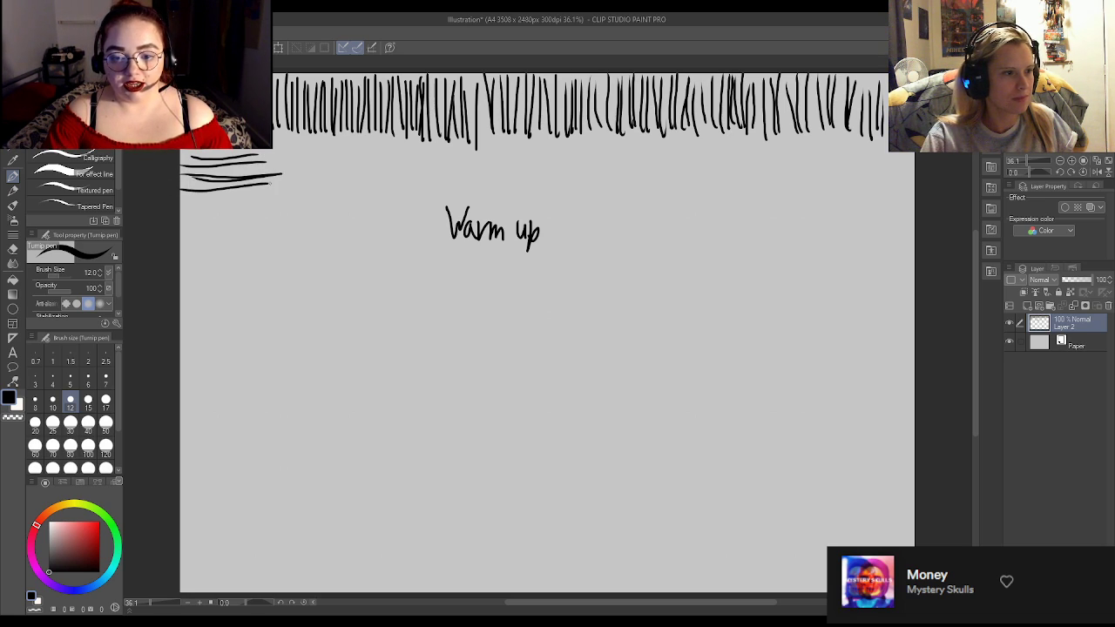
# Draw a band of overlapping short horizontal strokes across the canvas, directly beneath the row of vertical lines.
pyautogui.moveTo(227, 137)
pyautogui.mouseDown()
pyautogui.moveTo(330, 135)
pyautogui.moveTo(338, 149)
pyautogui.mouseUp()
pyautogui.moveTo(187, 158); pyautogui.dragTo(346, 155)
pyautogui.moveTo(265, 165); pyautogui.dragTo(352, 163)
pyautogui.moveTo(270, 178); pyautogui.dragTo(352, 175)
pyautogui.moveTo(291, 180)
pyautogui.mouseDown()
pyautogui.moveTo(360, 175)
pyautogui.moveTo(421, 141)
pyautogui.mouseUp()
pyautogui.moveTo(339, 148)
pyautogui.mouseDown()
pyautogui.moveTo(413, 147)
pyautogui.moveTo(402, 154)
pyautogui.moveTo(415, 179)
pyautogui.moveTo(476, 148)
pyautogui.mouseUp()
pyautogui.moveTo(413, 162); pyautogui.dragTo(486, 161)
pyautogui.moveTo(422, 169)
pyautogui.mouseDown()
pyautogui.moveTo(491, 172)
pyautogui.moveTo(544, 139)
pyautogui.mouseUp()
pyautogui.moveTo(477, 152)
pyautogui.mouseDown()
pyautogui.moveTo(554, 148)
pyautogui.moveTo(559, 160)
pyautogui.mouseUp()
pyautogui.moveTo(491, 171); pyautogui.dragTo(559, 169)
pyautogui.moveTo(494, 177)
pyautogui.mouseDown()
pyautogui.moveTo(579, 167)
pyautogui.moveTo(585, 135)
pyautogui.moveTo(629, 135)
pyautogui.mouseUp()
pyautogui.moveTo(536, 148)
pyautogui.mouseDown()
pyautogui.moveTo(633, 143)
pyautogui.moveTo(620, 153)
pyautogui.moveTo(632, 160)
pyautogui.mouseUp()
pyautogui.moveTo(567, 168); pyautogui.dragTo(624, 164)
pyautogui.moveTo(561, 174)
pyautogui.mouseDown()
pyautogui.moveTo(631, 166)
pyautogui.moveTo(691, 135)
pyautogui.mouseUp()
pyautogui.moveTo(625, 146); pyautogui.dragTo(701, 144)
pyautogui.moveTo(633, 157)
pyautogui.mouseDown()
pyautogui.moveTo(688, 152)
pyautogui.moveTo(704, 158)
pyautogui.moveTo(695, 164)
pyautogui.mouseUp()
pyautogui.moveTo(599, 177)
pyautogui.mouseDown()
pyautogui.moveTo(690, 175)
pyautogui.moveTo(760, 136)
pyautogui.moveTo(775, 144)
pyautogui.mouseUp()
pyautogui.moveTo(684, 156)
pyautogui.mouseDown()
pyautogui.moveTo(772, 152)
pyautogui.moveTo(761, 168)
pyautogui.mouseUp()
pyautogui.moveTo(696, 182); pyautogui.dragTo(742, 179)
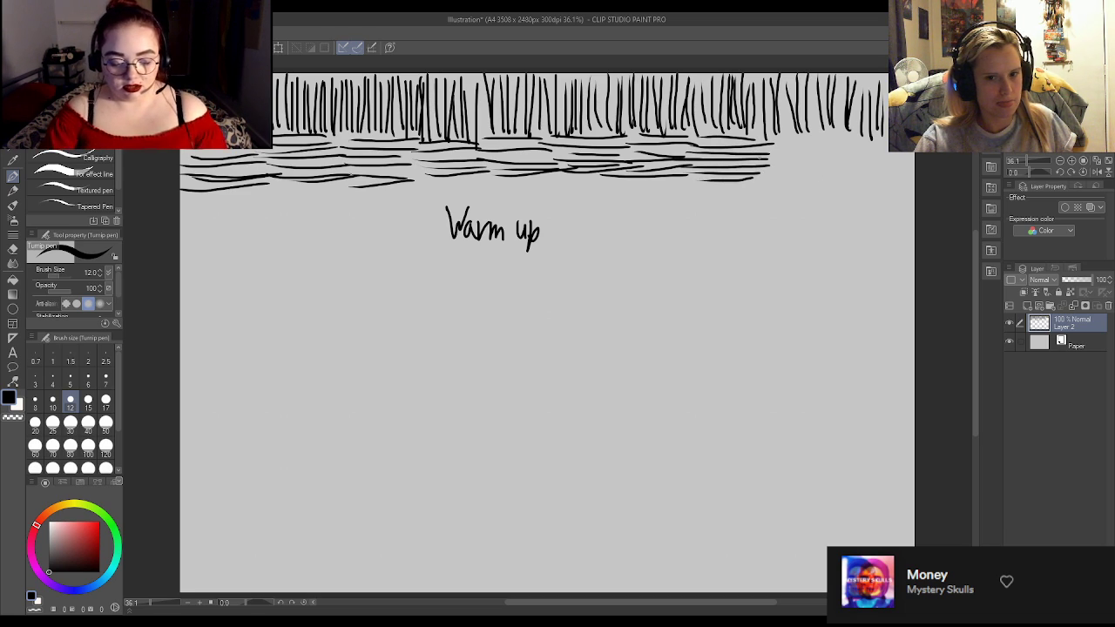
pyautogui.moveTo(774, 135); pyautogui.dragTo(825, 132)
pyautogui.moveTo(766, 142); pyautogui.dragTo(841, 141)
pyautogui.moveTo(756, 155)
pyautogui.mouseDown()
pyautogui.moveTo(849, 150)
pyautogui.moveTo(830, 170)
pyautogui.mouseUp()
pyautogui.moveTo(762, 179); pyautogui.dragTo(828, 174)
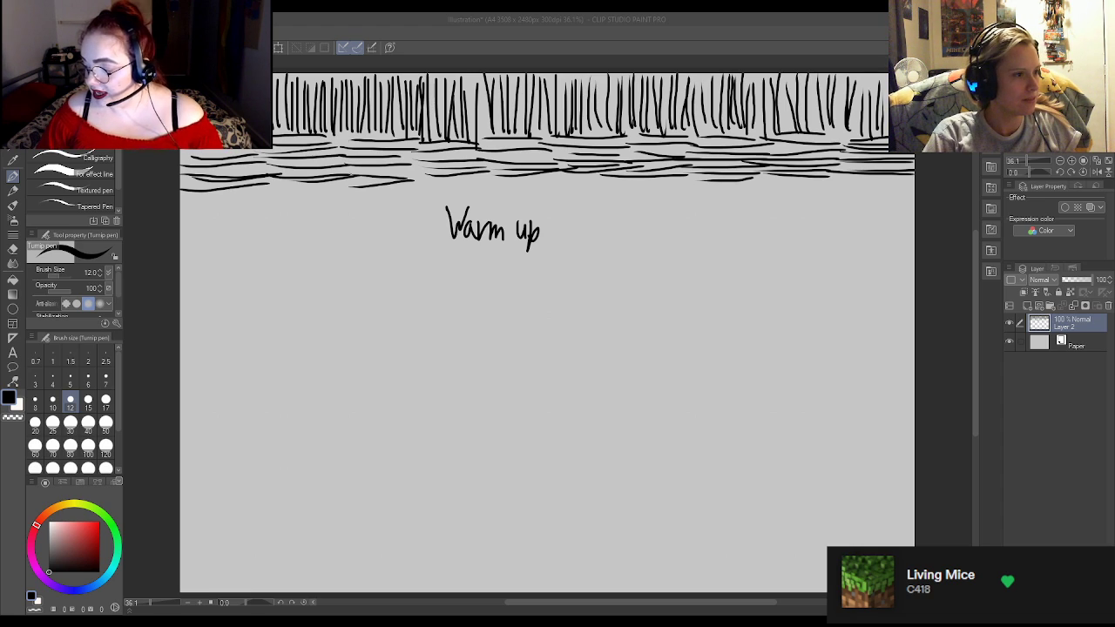
# Draw a second row of vertical strokes across the canvas beneath the horizontal band, shortening them above the "Warm up" lettering.
pyautogui.click(202, 213)
pyautogui.moveTo(183, 197); pyautogui.dragTo(183, 258)
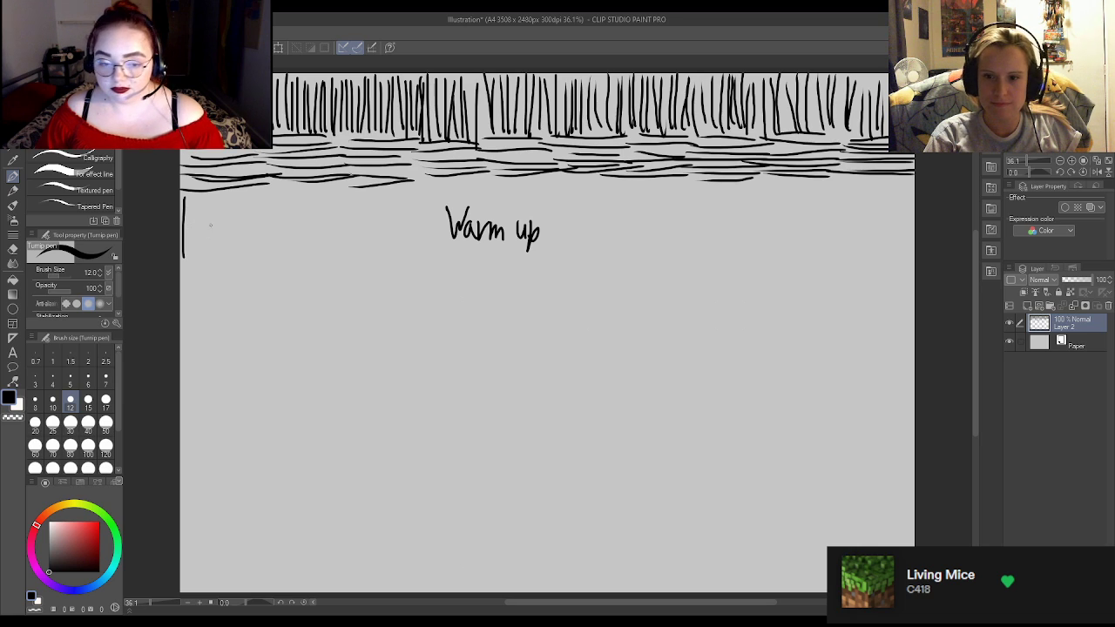
pyautogui.moveTo(192, 202); pyautogui.dragTo(191, 256)
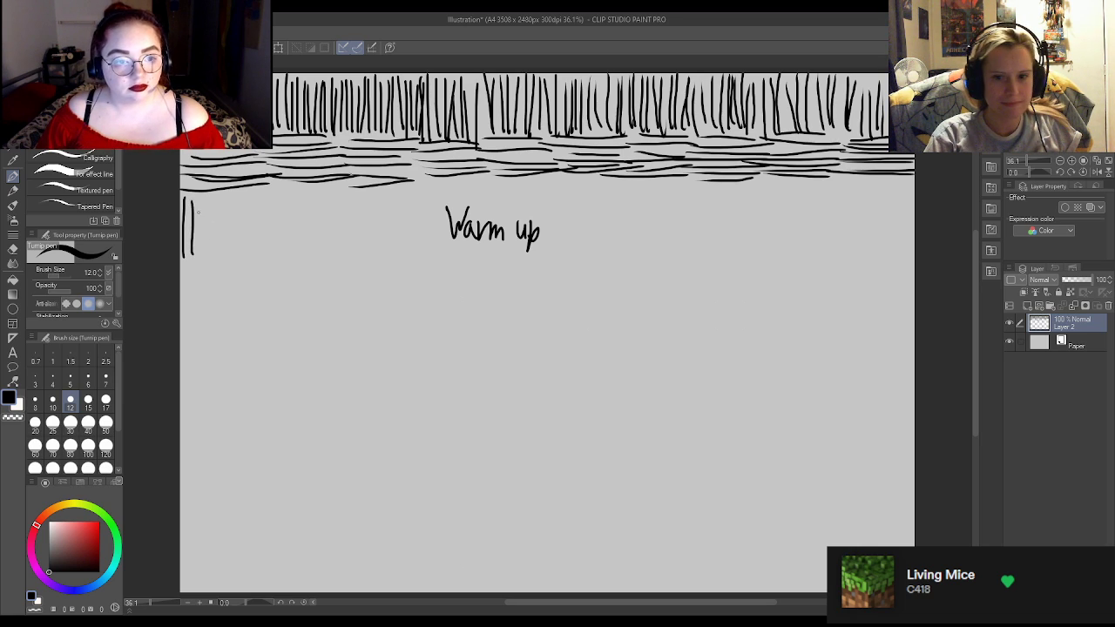
pyautogui.moveTo(198, 196); pyautogui.dragTo(199, 256)
pyautogui.moveTo(200, 204); pyautogui.dragTo(209, 257)
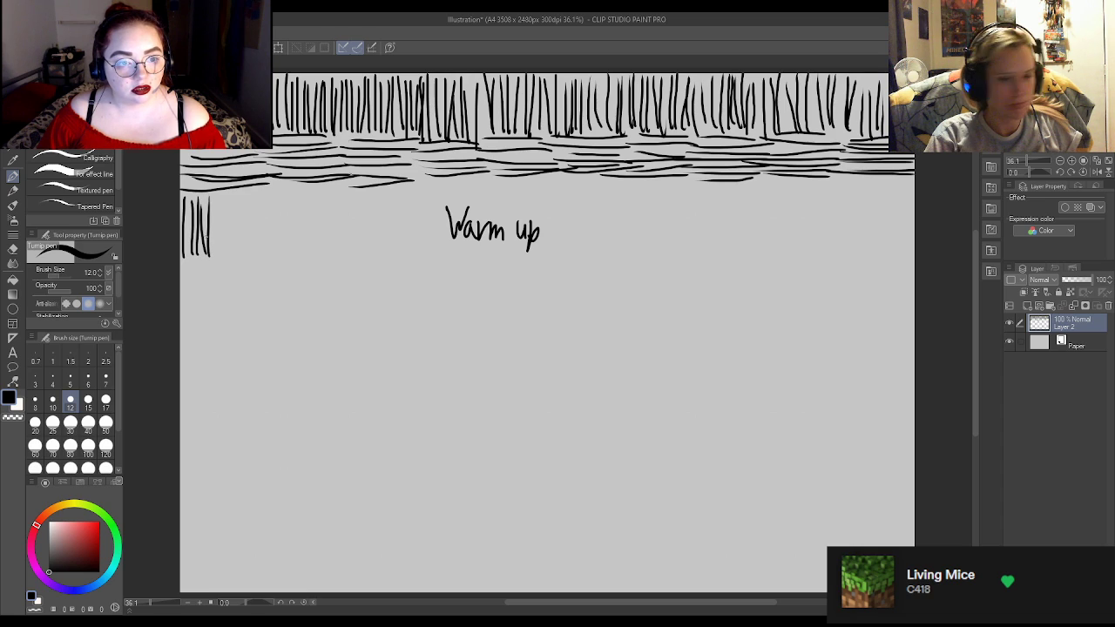
pyautogui.moveTo(216, 195)
pyautogui.mouseDown()
pyautogui.moveTo(217, 253)
pyautogui.moveTo(236, 258)
pyautogui.mouseUp()
pyautogui.moveTo(242, 209)
pyautogui.mouseDown()
pyautogui.moveTo(243, 263)
pyautogui.moveTo(253, 265)
pyautogui.mouseUp()
pyautogui.moveTo(262, 186)
pyautogui.mouseDown()
pyautogui.moveTo(260, 251)
pyautogui.moveTo(267, 240)
pyautogui.mouseUp()
pyautogui.moveTo(277, 187); pyautogui.dragTo(284, 257)
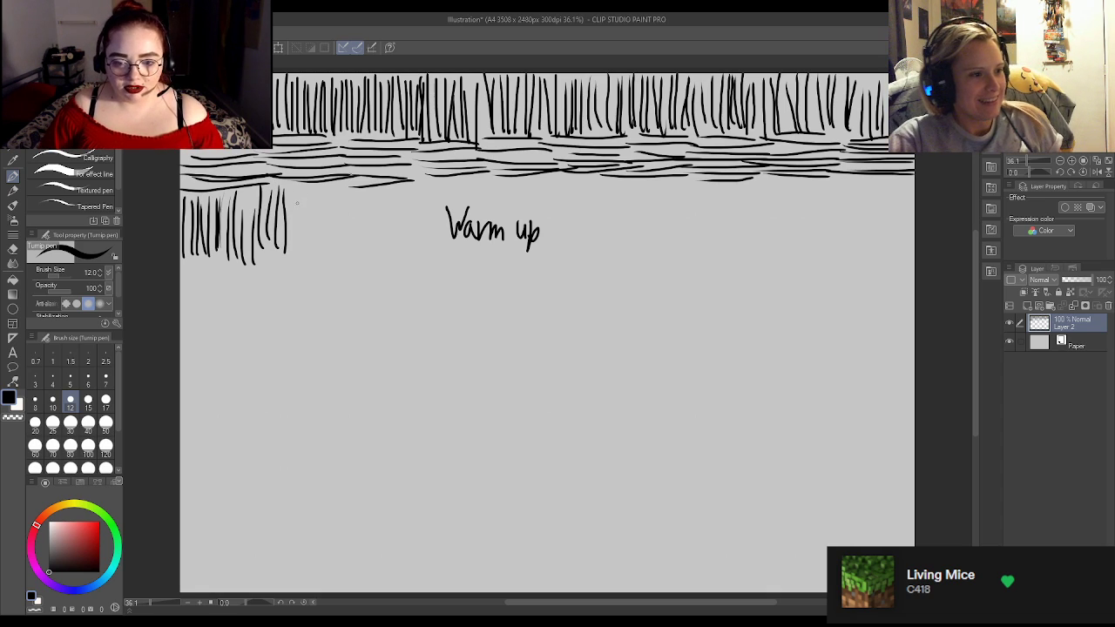
pyautogui.moveTo(293, 191)
pyautogui.mouseDown()
pyautogui.moveTo(298, 227)
pyautogui.moveTo(324, 266)
pyautogui.mouseUp()
pyautogui.moveTo(329, 192)
pyautogui.mouseDown()
pyautogui.moveTo(337, 249)
pyautogui.moveTo(362, 261)
pyautogui.mouseUp()
pyautogui.moveTo(367, 186)
pyautogui.mouseDown()
pyautogui.moveTo(371, 247)
pyautogui.moveTo(390, 267)
pyautogui.mouseUp()
pyautogui.moveTo(398, 192); pyautogui.dragTo(404, 261)
pyautogui.moveTo(407, 190)
pyautogui.mouseDown()
pyautogui.moveTo(416, 253)
pyautogui.moveTo(432, 262)
pyautogui.mouseUp()
pyautogui.moveTo(435, 198); pyautogui.dragTo(441, 259)
pyautogui.moveTo(452, 184)
pyautogui.mouseDown()
pyautogui.moveTo(453, 199)
pyautogui.moveTo(466, 197)
pyautogui.mouseUp()
pyautogui.moveTo(476, 188); pyautogui.dragTo(482, 204)
pyautogui.moveTo(489, 184); pyautogui.dragTo(495, 212)
pyautogui.moveTo(501, 180); pyautogui.dragTo(507, 209)
pyautogui.moveTo(513, 182); pyautogui.dragTo(523, 209)
pyautogui.moveTo(529, 181)
pyautogui.mouseDown()
pyautogui.moveTo(552, 261)
pyautogui.moveTo(559, 255)
pyautogui.mouseUp()
pyautogui.moveTo(564, 186); pyautogui.dragTo(567, 251)
pyautogui.moveTo(578, 183); pyautogui.dragTo(581, 249)
pyautogui.moveTo(588, 181); pyautogui.dragTo(595, 251)
pyautogui.moveTo(601, 182); pyautogui.dragTo(600, 255)
pyautogui.moveTo(613, 185); pyautogui.dragTo(618, 251)
pyautogui.moveTo(622, 193)
pyautogui.mouseDown()
pyautogui.moveTo(623, 249)
pyautogui.moveTo(641, 244)
pyautogui.mouseUp()
pyautogui.moveTo(644, 181); pyautogui.dragTo(650, 256)
pyautogui.moveTo(651, 186)
pyautogui.mouseDown()
pyautogui.moveTo(654, 255)
pyautogui.moveTo(669, 259)
pyautogui.mouseUp()
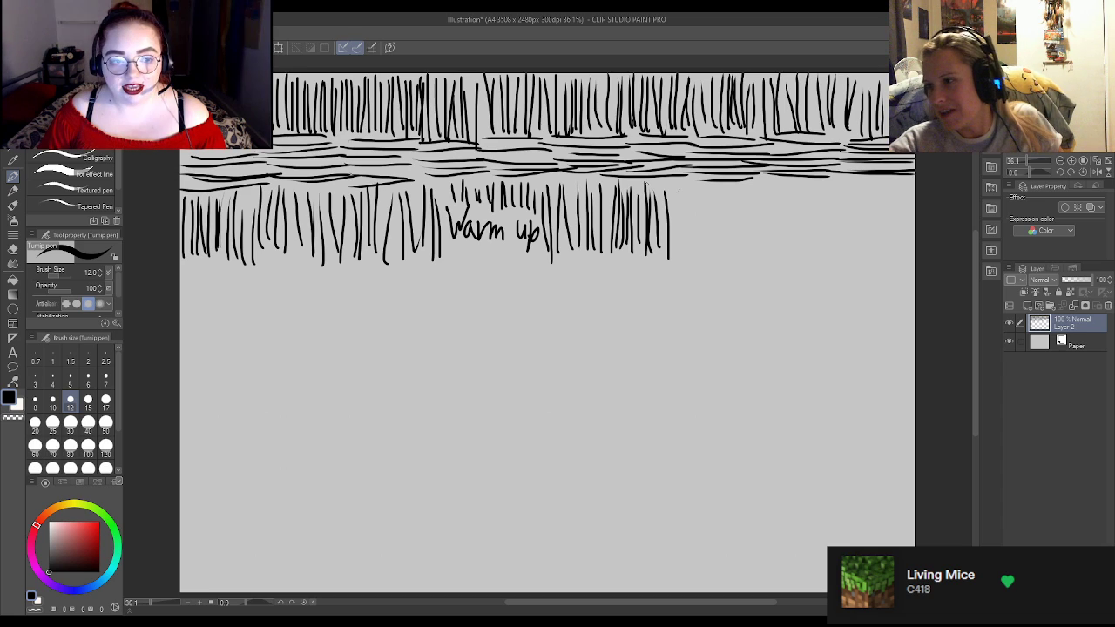
pyautogui.moveTo(673, 191); pyautogui.dragTo(676, 260)
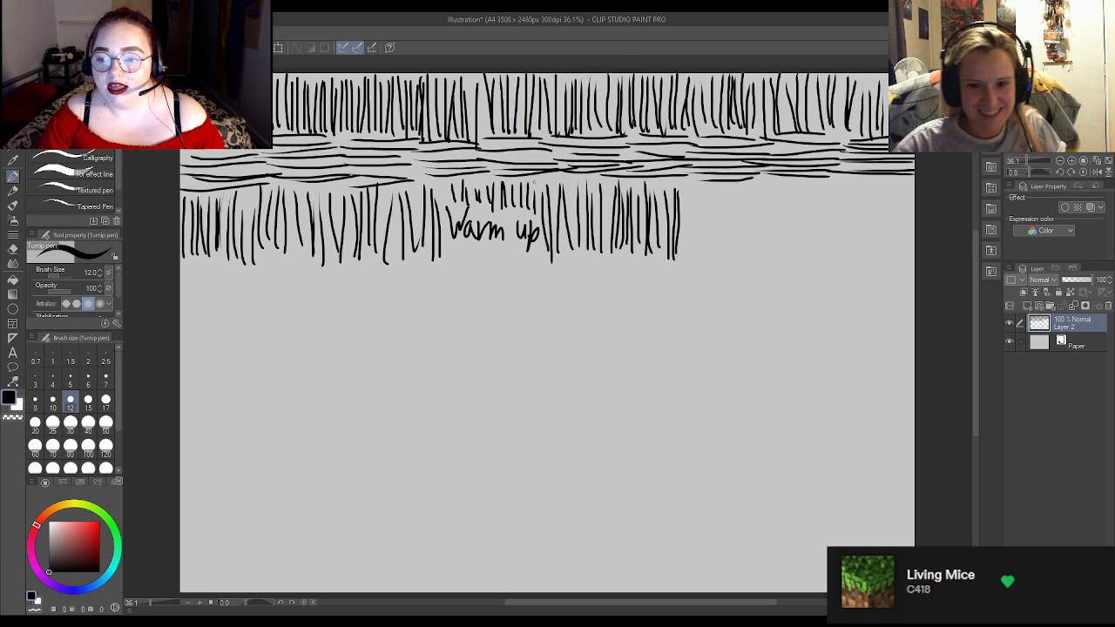
pyautogui.moveTo(683, 186); pyautogui.dragTo(684, 255)
pyautogui.moveTo(688, 192); pyautogui.dragTo(690, 256)
pyautogui.moveTo(693, 183)
pyautogui.mouseDown()
pyautogui.moveTo(693, 256)
pyautogui.moveTo(706, 251)
pyautogui.mouseUp()
pyautogui.moveTo(712, 190)
pyautogui.mouseDown()
pyautogui.moveTo(711, 265)
pyautogui.moveTo(731, 257)
pyautogui.mouseUp()
pyautogui.moveTo(739, 183); pyautogui.dragTo(738, 256)
pyautogui.moveTo(745, 183)
pyautogui.mouseDown()
pyautogui.moveTo(744, 245)
pyautogui.moveTo(762, 255)
pyautogui.mouseUp()
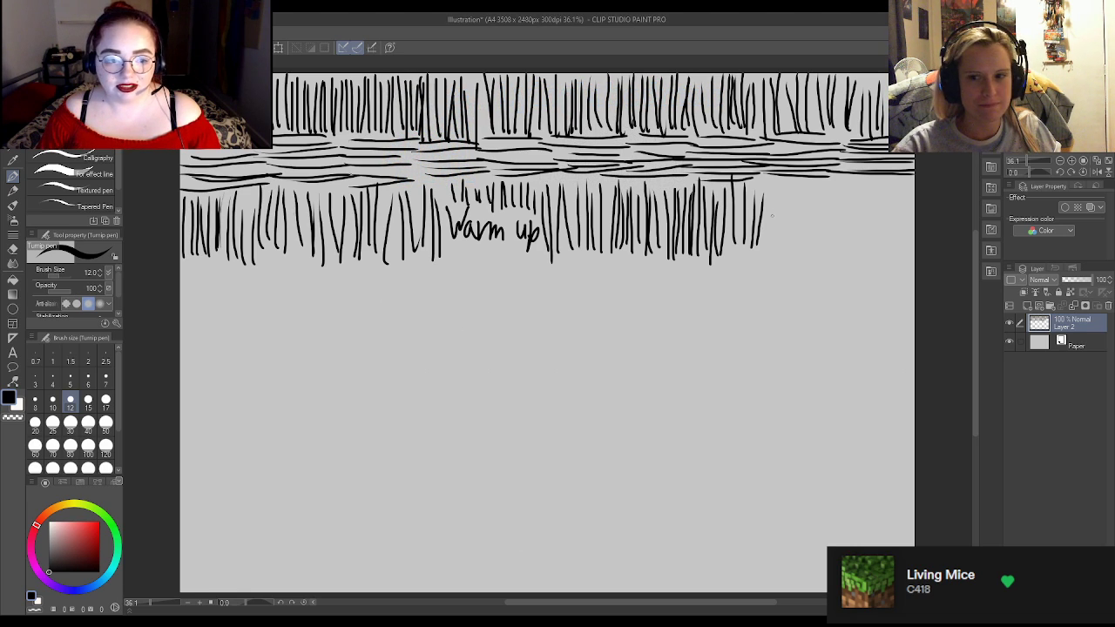
pyautogui.moveTo(765, 189)
pyautogui.mouseDown()
pyautogui.moveTo(764, 254)
pyautogui.moveTo(774, 254)
pyautogui.mouseUp()
pyautogui.moveTo(784, 185)
pyautogui.mouseDown()
pyautogui.moveTo(783, 242)
pyautogui.moveTo(796, 257)
pyautogui.mouseUp()
pyautogui.moveTo(805, 182); pyautogui.dragTo(811, 255)
pyautogui.moveTo(820, 185)
pyautogui.mouseDown()
pyautogui.moveTo(819, 259)
pyautogui.moveTo(826, 251)
pyautogui.mouseUp()
pyautogui.moveTo(831, 186); pyautogui.dragTo(832, 249)
pyautogui.moveTo(842, 188); pyautogui.dragTo(851, 254)
pyautogui.moveTo(857, 186); pyautogui.dragTo(862, 260)
pyautogui.moveTo(871, 195); pyautogui.dragTo(873, 272)
pyautogui.moveTo(885, 195)
pyautogui.mouseDown()
pyautogui.moveTo(885, 266)
pyautogui.moveTo(907, 256)
pyautogui.mouseUp()
# Draw a second band of overlapping short horizontal strokes across the full canvas width, directly beneath the "Warm up" row.
pyautogui.moveTo(181, 265); pyautogui.dragTo(289, 275)
pyautogui.moveTo(207, 283); pyautogui.dragTo(270, 283)
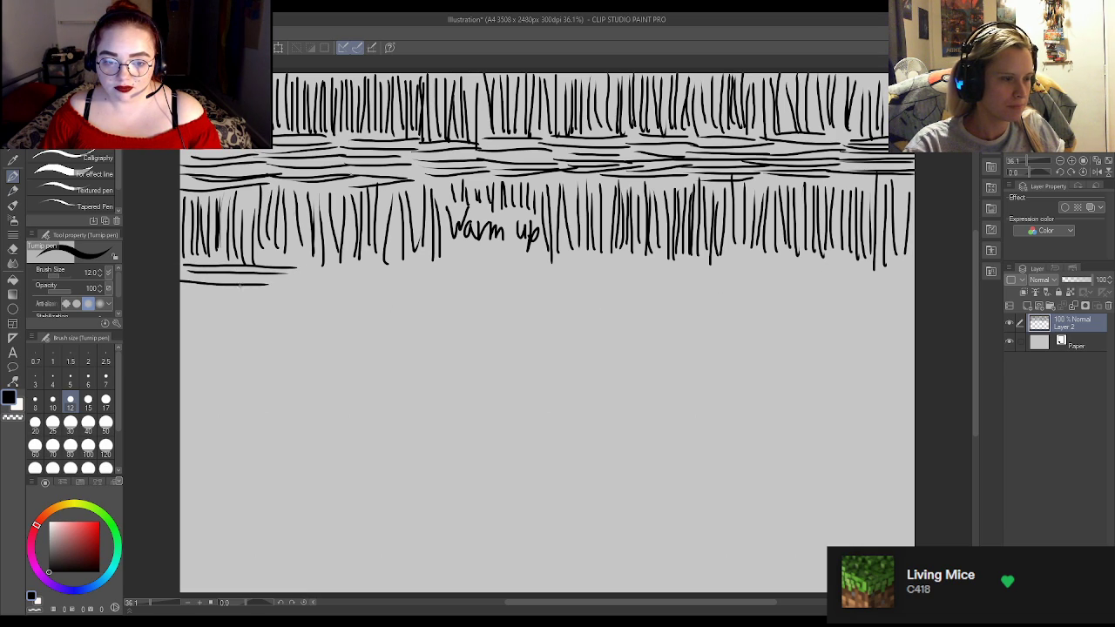
pyautogui.moveTo(178, 289)
pyautogui.mouseDown()
pyautogui.moveTo(300, 301)
pyautogui.moveTo(258, 304)
pyautogui.moveTo(273, 303)
pyautogui.mouseUp()
pyautogui.moveTo(180, 314)
pyautogui.mouseDown()
pyautogui.moveTo(234, 311)
pyautogui.moveTo(263, 331)
pyautogui.moveTo(265, 319)
pyautogui.mouseUp()
pyautogui.moveTo(259, 316); pyautogui.dragTo(288, 310)
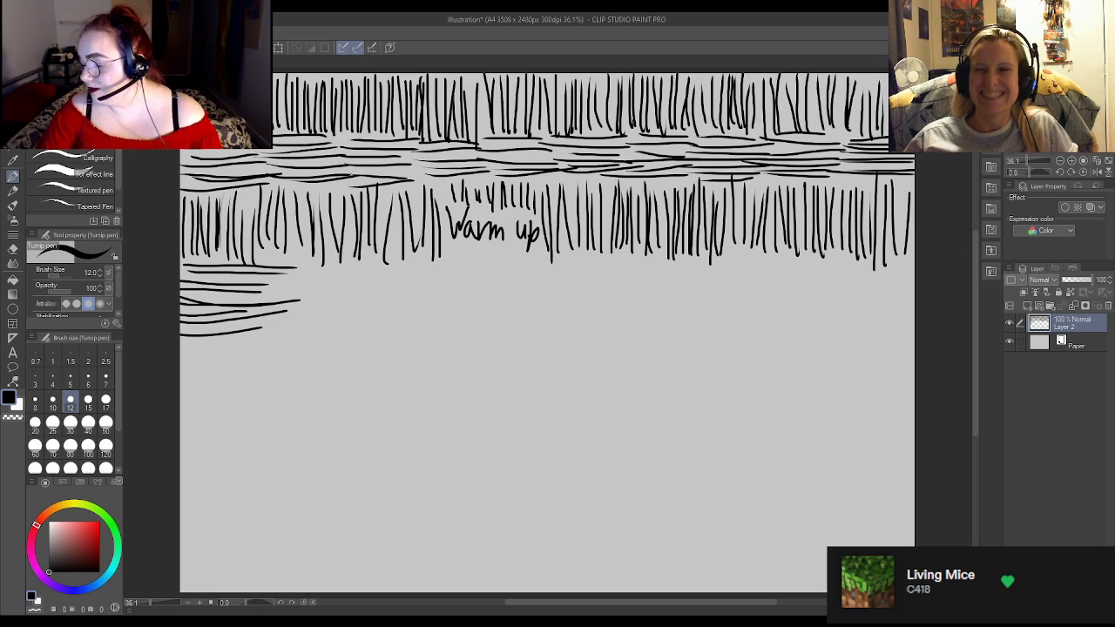
pyautogui.moveTo(301, 266); pyautogui.dragTo(357, 265)
pyautogui.moveTo(258, 283); pyautogui.dragTo(360, 280)
pyautogui.moveTo(239, 287); pyautogui.dragTo(369, 302)
pyautogui.moveTo(252, 312)
pyautogui.mouseDown()
pyautogui.moveTo(367, 310)
pyautogui.moveTo(352, 322)
pyautogui.mouseUp()
pyautogui.moveTo(247, 338); pyautogui.dragTo(361, 334)
pyautogui.moveTo(353, 252)
pyautogui.mouseDown()
pyautogui.moveTo(446, 255)
pyautogui.moveTo(439, 270)
pyautogui.mouseUp()
pyautogui.moveTo(324, 280)
pyautogui.mouseDown()
pyautogui.moveTo(437, 273)
pyautogui.moveTo(432, 285)
pyautogui.mouseUp()
pyautogui.moveTo(305, 300)
pyautogui.mouseDown()
pyautogui.moveTo(418, 296)
pyautogui.moveTo(449, 306)
pyautogui.mouseUp()
pyautogui.moveTo(316, 319)
pyautogui.mouseDown()
pyautogui.moveTo(442, 315)
pyautogui.moveTo(453, 328)
pyautogui.mouseUp()
pyautogui.moveTo(461, 252); pyautogui.dragTo(549, 255)
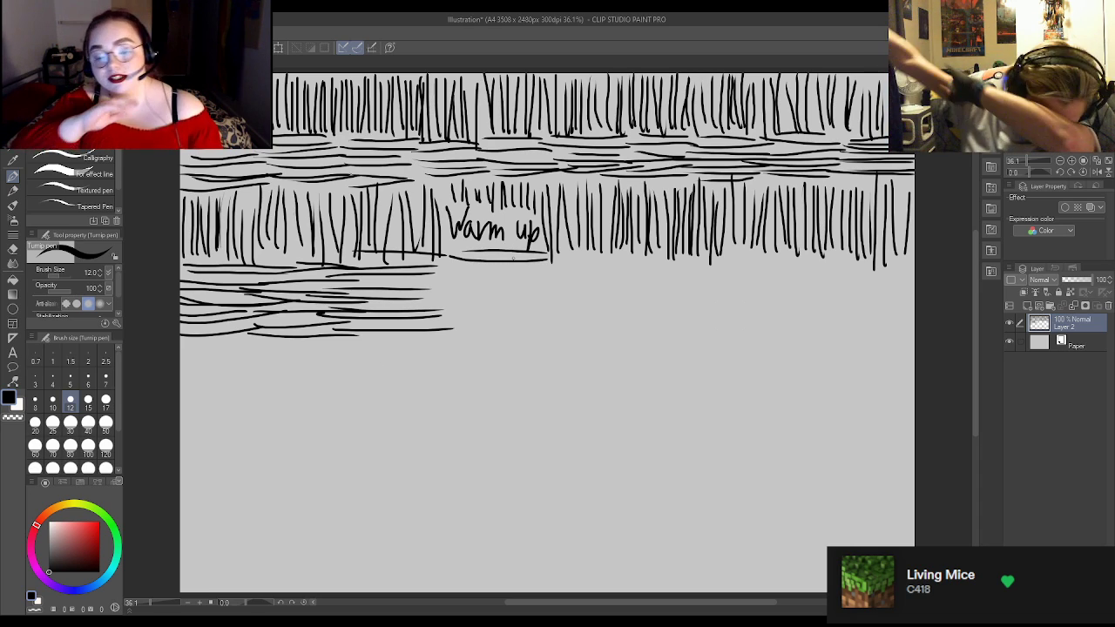
pyautogui.moveTo(444, 267); pyautogui.dragTo(533, 264)
pyautogui.moveTo(409, 275)
pyautogui.mouseDown()
pyautogui.moveTo(509, 270)
pyautogui.moveTo(547, 287)
pyautogui.mouseUp()
pyautogui.moveTo(418, 300)
pyautogui.mouseDown()
pyautogui.moveTo(515, 296)
pyautogui.moveTo(444, 316)
pyautogui.moveTo(548, 295)
pyautogui.mouseUp()
pyautogui.moveTo(402, 313); pyautogui.dragTo(554, 315)
pyautogui.moveTo(442, 328); pyautogui.dragTo(552, 322)
pyautogui.moveTo(530, 247); pyautogui.dragTo(630, 252)
pyautogui.moveTo(511, 252); pyautogui.dragTo(634, 263)
pyautogui.moveTo(504, 272); pyautogui.dragTo(645, 279)
pyautogui.moveTo(524, 305); pyautogui.dragTo(646, 301)
pyautogui.moveTo(526, 296); pyautogui.dragTo(637, 294)
pyautogui.moveTo(533, 285)
pyautogui.mouseDown()
pyautogui.moveTo(630, 279)
pyautogui.moveTo(648, 299)
pyautogui.mouseUp()
pyautogui.moveTo(552, 312); pyautogui.dragTo(640, 317)
pyautogui.moveTo(632, 247)
pyautogui.mouseDown()
pyautogui.moveTo(735, 251)
pyautogui.moveTo(725, 258)
pyautogui.mouseUp()
pyautogui.moveTo(597, 270); pyautogui.dragTo(717, 270)
pyautogui.moveTo(596, 277); pyautogui.dragTo(725, 276)
pyautogui.moveTo(618, 290); pyautogui.dragTo(743, 297)
pyautogui.moveTo(641, 306); pyautogui.dragTo(721, 310)
pyautogui.moveTo(614, 321); pyautogui.dragTo(722, 316)
pyautogui.moveTo(723, 255); pyautogui.dragTo(805, 266)
pyautogui.moveTo(707, 279); pyautogui.dragTo(805, 279)
pyautogui.moveTo(692, 288)
pyautogui.mouseDown()
pyautogui.moveTo(812, 277)
pyautogui.moveTo(701, 293)
pyautogui.moveTo(840, 295)
pyautogui.moveTo(809, 300)
pyautogui.mouseUp()
pyautogui.moveTo(735, 302); pyautogui.dragTo(817, 303)
pyautogui.moveTo(728, 308)
pyautogui.mouseDown()
pyautogui.moveTo(823, 309)
pyautogui.moveTo(836, 321)
pyautogui.mouseUp()
pyautogui.moveTo(822, 254)
pyautogui.mouseDown()
pyautogui.moveTo(906, 257)
pyautogui.moveTo(912, 270)
pyautogui.mouseUp()
pyautogui.moveTo(798, 272); pyautogui.dragTo(889, 277)
pyautogui.moveTo(790, 280)
pyautogui.mouseDown()
pyautogui.moveTo(919, 281)
pyautogui.moveTo(832, 291)
pyautogui.moveTo(910, 291)
pyautogui.mouseUp()
pyautogui.moveTo(813, 302); pyautogui.dragTo(914, 296)
pyautogui.moveTo(805, 327); pyautogui.dragTo(911, 312)
pyautogui.moveTo(795, 308); pyautogui.dragTo(902, 300)
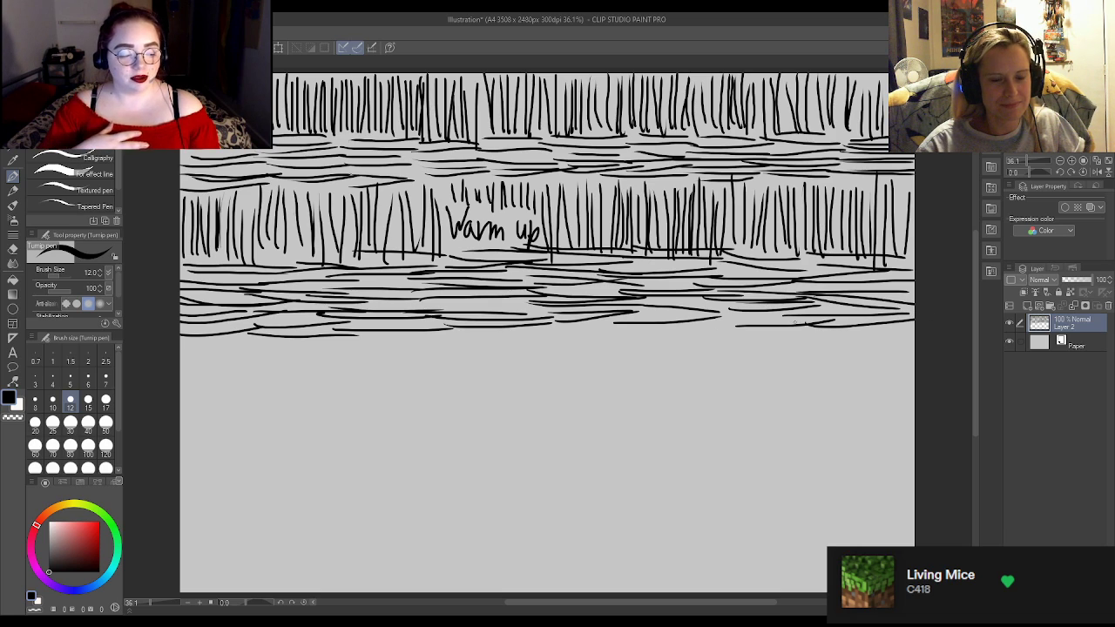
# Draw a third row of closely spaced vertical strokes across the canvas, directly beneath the second horizontal band.
pyautogui.moveTo(184, 343); pyautogui.dragTo(182, 399)
pyautogui.moveTo(195, 340)
pyautogui.mouseDown()
pyautogui.moveTo(190, 397)
pyautogui.moveTo(202, 401)
pyautogui.mouseUp()
pyautogui.moveTo(206, 337)
pyautogui.mouseDown()
pyautogui.moveTo(209, 407)
pyautogui.moveTo(222, 395)
pyautogui.moveTo(223, 406)
pyautogui.mouseUp()
pyautogui.moveTo(231, 347)
pyautogui.mouseDown()
pyautogui.moveTo(230, 404)
pyautogui.moveTo(243, 396)
pyautogui.mouseUp()
pyautogui.moveTo(250, 343); pyautogui.dragTo(254, 405)
pyautogui.moveTo(261, 345); pyautogui.dragTo(265, 401)
pyautogui.moveTo(275, 346); pyautogui.dragTo(277, 399)
pyautogui.moveTo(287, 339); pyautogui.dragTo(293, 402)
pyautogui.moveTo(301, 350); pyautogui.dragTo(305, 392)
pyautogui.moveTo(315, 345); pyautogui.dragTo(324, 409)
pyautogui.moveTo(330, 347); pyautogui.dragTo(330, 400)
pyautogui.moveTo(336, 342); pyautogui.dragTo(340, 390)
pyautogui.moveTo(347, 338)
pyautogui.mouseDown()
pyautogui.moveTo(347, 392)
pyautogui.moveTo(357, 383)
pyautogui.moveTo(362, 395)
pyautogui.mouseUp()
pyautogui.moveTo(371, 336); pyautogui.dragTo(376, 392)
pyautogui.moveTo(385, 336); pyautogui.dragTo(383, 390)
pyautogui.moveTo(390, 340); pyautogui.dragTo(393, 399)
pyautogui.moveTo(399, 340)
pyautogui.mouseDown()
pyautogui.moveTo(398, 395)
pyautogui.moveTo(426, 397)
pyautogui.mouseUp()
pyautogui.moveTo(432, 339)
pyautogui.mouseDown()
pyautogui.moveTo(431, 397)
pyautogui.moveTo(443, 385)
pyautogui.mouseUp()
pyautogui.moveTo(449, 331); pyautogui.dragTo(449, 381)
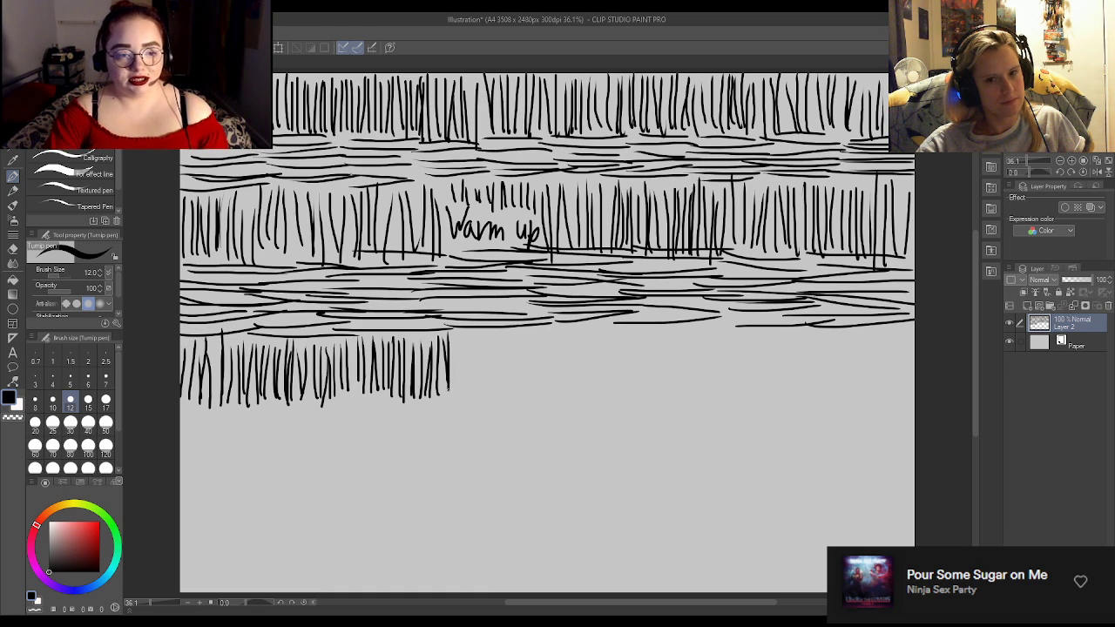
pyautogui.moveTo(455, 338); pyautogui.dragTo(454, 391)
pyautogui.moveTo(461, 336); pyautogui.dragTo(467, 387)
pyautogui.moveTo(474, 338); pyautogui.dragTo(474, 392)
pyautogui.moveTo(480, 337); pyautogui.dragTo(483, 392)
pyautogui.moveTo(493, 336); pyautogui.dragTo(493, 380)
pyautogui.moveTo(498, 335); pyautogui.dragTo(504, 387)
pyautogui.moveTo(511, 335); pyautogui.dragTo(518, 388)
pyautogui.moveTo(527, 334); pyautogui.dragTo(527, 388)
pyautogui.moveTo(535, 332); pyautogui.dragTo(540, 392)
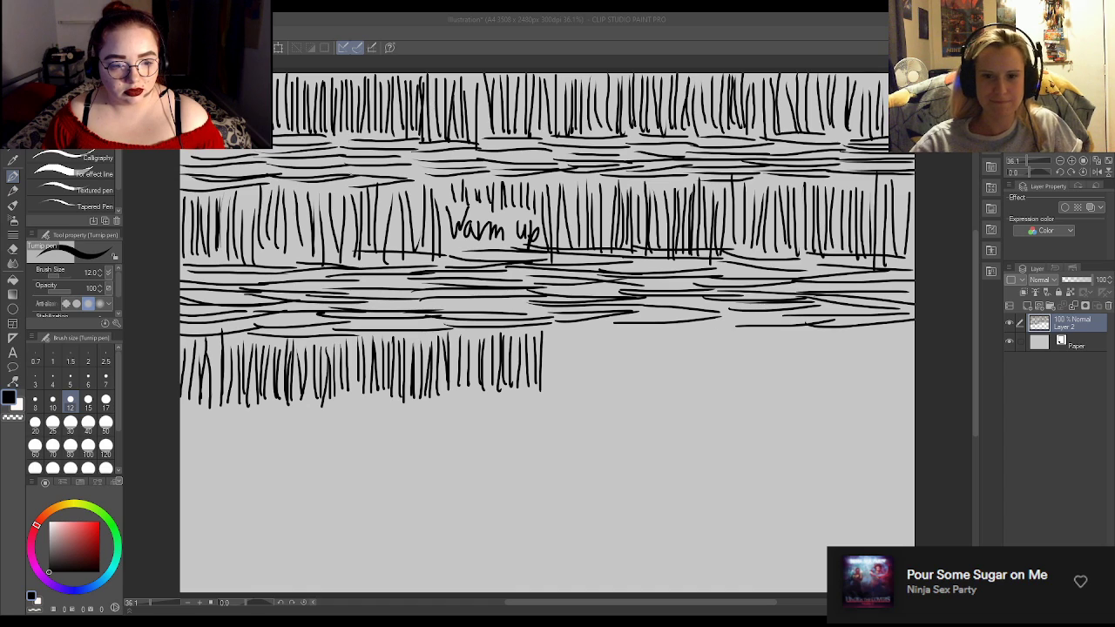
pyautogui.moveTo(548, 331); pyautogui.dragTo(555, 394)
pyautogui.moveTo(563, 331)
pyautogui.mouseDown()
pyautogui.moveTo(563, 391)
pyautogui.moveTo(570, 384)
pyautogui.mouseUp()
pyautogui.moveTo(576, 331); pyautogui.dragTo(577, 388)
pyautogui.moveTo(586, 324); pyautogui.dragTo(591, 386)
pyautogui.moveTo(601, 324)
pyautogui.mouseDown()
pyautogui.moveTo(600, 383)
pyautogui.moveTo(612, 393)
pyautogui.mouseUp()
pyautogui.moveTo(619, 333)
pyautogui.mouseDown()
pyautogui.moveTo(618, 378)
pyautogui.moveTo(631, 390)
pyautogui.mouseUp()
pyautogui.moveTo(646, 333); pyautogui.dragTo(645, 396)
pyautogui.moveTo(660, 329)
pyautogui.mouseDown()
pyautogui.moveTo(657, 391)
pyautogui.moveTo(672, 386)
pyautogui.mouseUp()
pyautogui.moveTo(678, 338); pyautogui.dragTo(676, 387)
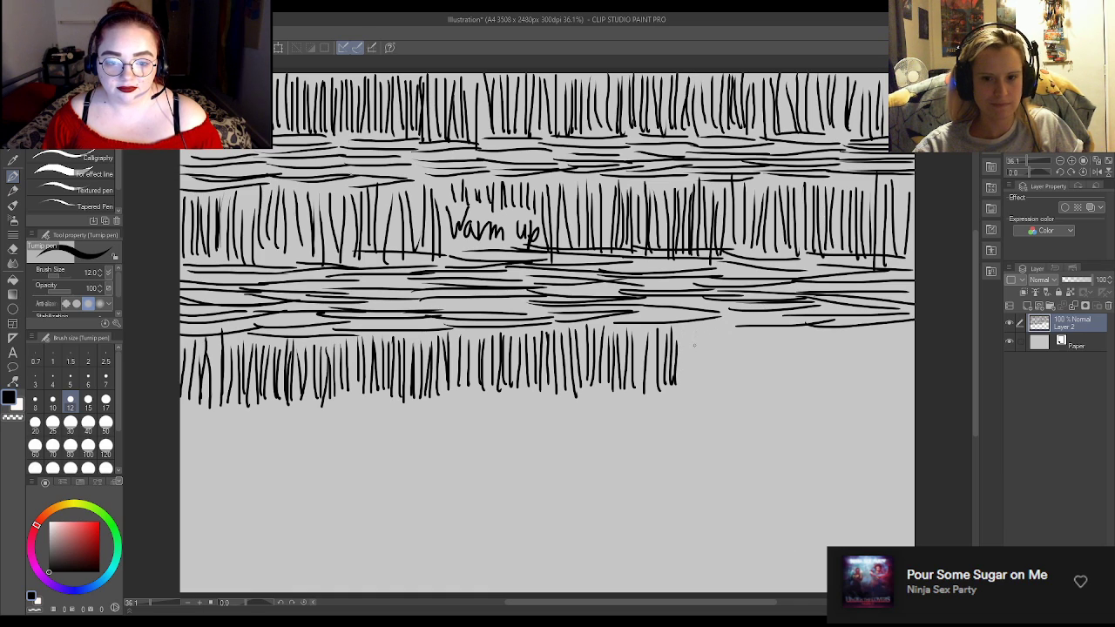
pyautogui.moveTo(684, 329); pyautogui.dragTo(684, 390)
pyautogui.moveTo(693, 334); pyautogui.dragTo(698, 394)
pyautogui.moveTo(705, 333); pyautogui.dragTo(714, 402)
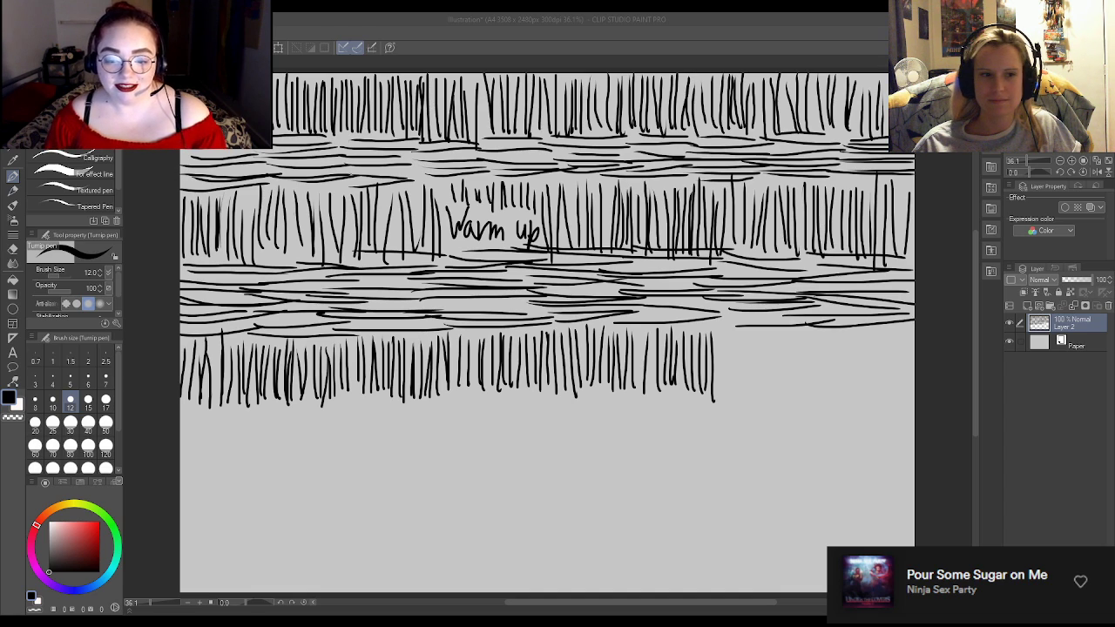
pyautogui.click(917, 384)
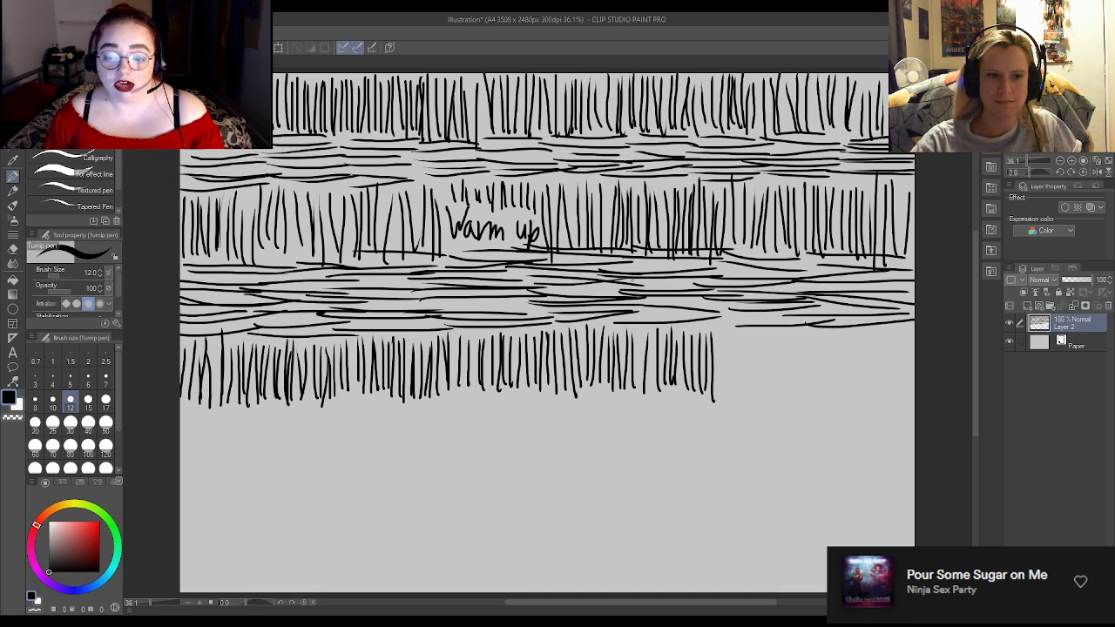
pyautogui.moveTo(717, 334)
pyautogui.mouseDown()
pyautogui.moveTo(716, 407)
pyautogui.moveTo(747, 392)
pyautogui.mouseUp()
pyautogui.moveTo(752, 319); pyautogui.dragTo(759, 392)
pyautogui.moveTo(767, 336); pyautogui.dragTo(775, 393)
pyautogui.moveTo(782, 329); pyautogui.dragTo(782, 392)
pyautogui.moveTo(786, 338); pyautogui.dragTo(797, 393)
pyautogui.moveTo(805, 335); pyautogui.dragTo(811, 394)
pyautogui.moveTo(821, 331); pyautogui.dragTo(820, 406)
pyautogui.moveTo(824, 343)
pyautogui.mouseDown()
pyautogui.moveTo(823, 401)
pyautogui.moveTo(830, 393)
pyautogui.mouseUp()
pyautogui.moveTo(834, 331); pyautogui.dragTo(836, 393)
pyautogui.moveTo(842, 341); pyautogui.dragTo(845, 401)
pyautogui.moveTo(854, 331); pyautogui.dragTo(863, 394)
pyautogui.moveTo(868, 334); pyautogui.dragTo(873, 392)
pyautogui.moveTo(878, 334); pyautogui.dragTo(879, 397)
pyautogui.moveTo(882, 323); pyautogui.dragTo(887, 403)
pyautogui.moveTo(895, 338)
pyautogui.mouseDown()
pyautogui.moveTo(895, 393)
pyautogui.moveTo(900, 348)
pyautogui.mouseUp()
pyautogui.moveTo(900, 341)
pyautogui.mouseDown()
pyautogui.moveTo(900, 408)
pyautogui.moveTo(908, 396)
pyautogui.mouseUp()
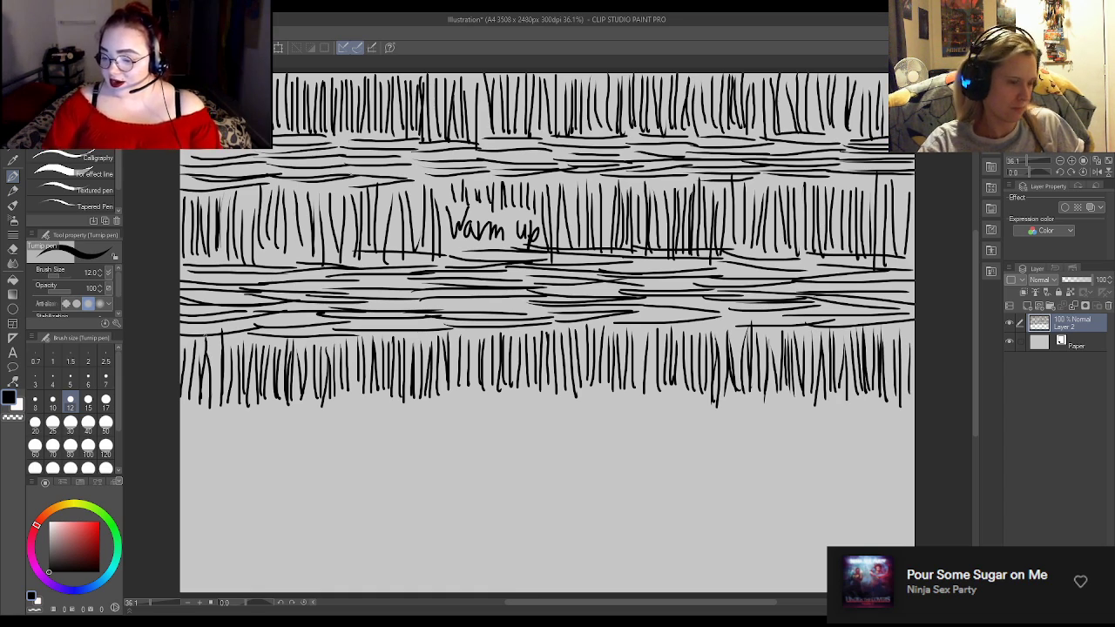
# Draw a third band of overlapping horizontal strokes across the canvas beneath the third vertical row, undoing the lowest early stroke.
pyautogui.moveTo(202, 413); pyautogui.dragTo(268, 423)
pyautogui.moveTo(180, 426)
pyautogui.mouseDown()
pyautogui.moveTo(265, 426)
pyautogui.moveTo(251, 434)
pyautogui.moveTo(270, 442)
pyautogui.mouseUp()
pyautogui.moveTo(180, 456)
pyautogui.mouseDown()
pyautogui.moveTo(264, 453)
pyautogui.moveTo(249, 465)
pyautogui.mouseUp()
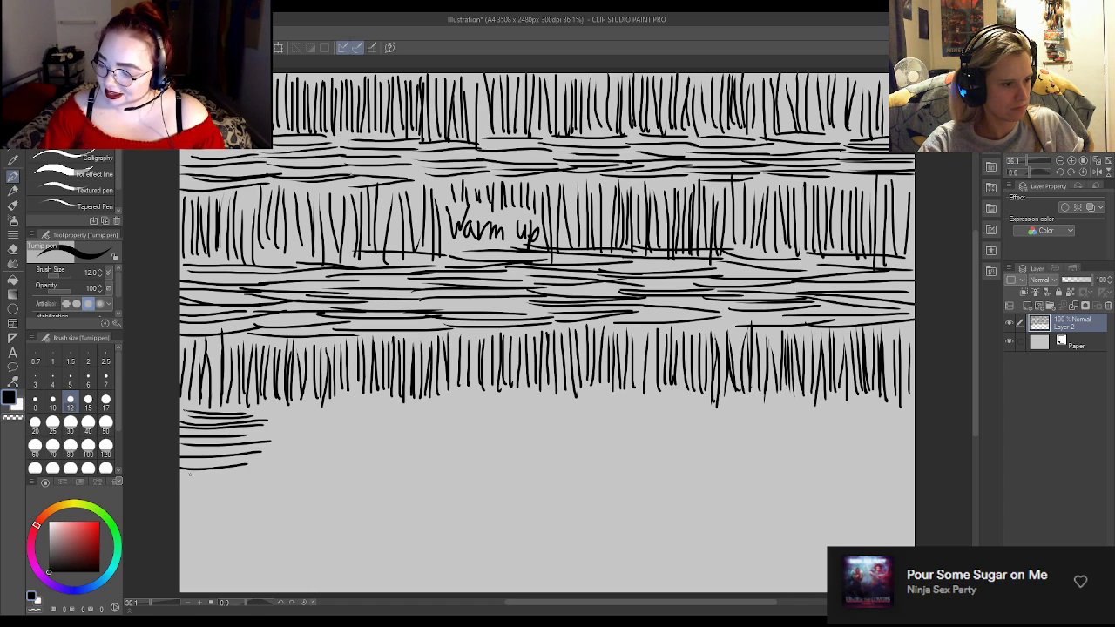
pyautogui.hotkey('ctrl', 'z')
pyautogui.moveTo(256, 401)
pyautogui.mouseDown()
pyautogui.moveTo(309, 400)
pyautogui.moveTo(321, 416)
pyautogui.mouseUp()
pyautogui.moveTo(232, 431); pyautogui.dragTo(326, 426)
pyautogui.moveTo(251, 433)
pyautogui.mouseDown()
pyautogui.moveTo(334, 430)
pyautogui.moveTo(310, 444)
pyautogui.mouseUp()
pyautogui.moveTo(248, 449); pyautogui.dragTo(333, 445)
pyautogui.moveTo(256, 405); pyautogui.dragTo(397, 393)
pyautogui.moveTo(317, 408); pyautogui.dragTo(392, 410)
pyautogui.moveTo(289, 421); pyautogui.dragTo(364, 413)
pyautogui.moveTo(307, 424); pyautogui.dragTo(399, 420)
pyautogui.moveTo(345, 425)
pyautogui.mouseDown()
pyautogui.moveTo(415, 421)
pyautogui.moveTo(352, 432)
pyautogui.mouseUp()
pyautogui.moveTo(343, 434); pyautogui.dragTo(410, 434)
pyautogui.moveTo(313, 451); pyautogui.dragTo(378, 444)
pyautogui.moveTo(378, 441); pyautogui.dragTo(404, 435)
pyautogui.moveTo(427, 397); pyautogui.dragTo(491, 388)
pyautogui.moveTo(379, 406); pyautogui.dragTo(469, 400)
pyautogui.moveTo(360, 410)
pyautogui.mouseDown()
pyautogui.moveTo(457, 404)
pyautogui.moveTo(477, 414)
pyautogui.mouseUp()
pyautogui.moveTo(385, 424); pyautogui.dragTo(493, 416)
pyautogui.moveTo(401, 432)
pyautogui.mouseDown()
pyautogui.moveTo(490, 427)
pyautogui.moveTo(481, 437)
pyautogui.mouseUp()
pyautogui.moveTo(456, 399); pyautogui.dragTo(556, 392)
pyautogui.moveTo(462, 400); pyautogui.dragTo(556, 394)
pyautogui.moveTo(451, 408)
pyautogui.mouseDown()
pyautogui.moveTo(567, 401)
pyautogui.moveTo(538, 408)
pyautogui.moveTo(544, 416)
pyautogui.mouseUp()
pyautogui.moveTo(450, 427); pyautogui.dragTo(543, 420)
pyautogui.moveTo(446, 439); pyautogui.dragTo(471, 434)
pyautogui.moveTo(477, 441); pyautogui.dragTo(583, 430)
pyautogui.moveTo(535, 400)
pyautogui.mouseDown()
pyautogui.moveTo(641, 394)
pyautogui.moveTo(618, 399)
pyautogui.mouseUp()
pyautogui.moveTo(531, 416)
pyautogui.mouseDown()
pyautogui.moveTo(641, 410)
pyautogui.moveTo(611, 414)
pyautogui.mouseUp()
pyautogui.moveTo(520, 431); pyautogui.dragTo(625, 426)
pyautogui.moveTo(545, 441); pyautogui.dragTo(711, 399)
pyautogui.moveTo(613, 416); pyautogui.dragTo(710, 411)
pyautogui.moveTo(620, 415); pyautogui.dragTo(719, 408)
pyautogui.moveTo(619, 425); pyautogui.dragTo(723, 418)
pyautogui.moveTo(610, 441); pyautogui.dragTo(705, 428)
pyautogui.moveTo(594, 436); pyautogui.dragTo(790, 397)
pyautogui.moveTo(699, 409); pyautogui.dragTo(790, 408)
pyautogui.moveTo(689, 416); pyautogui.dragTo(808, 411)
pyautogui.moveTo(735, 414); pyautogui.dragTo(800, 406)
pyautogui.moveTo(686, 429); pyautogui.dragTo(795, 422)
pyautogui.moveTo(707, 437)
pyautogui.mouseDown()
pyautogui.moveTo(774, 429)
pyautogui.moveTo(866, 393)
pyautogui.mouseUp()
pyautogui.moveTo(782, 412)
pyautogui.mouseDown()
pyautogui.moveTo(899, 402)
pyautogui.moveTo(888, 413)
pyautogui.moveTo(906, 416)
pyautogui.mouseUp()
pyautogui.moveTo(770, 423); pyautogui.dragTo(891, 418)
pyautogui.moveTo(775, 425); pyautogui.dragTo(888, 434)
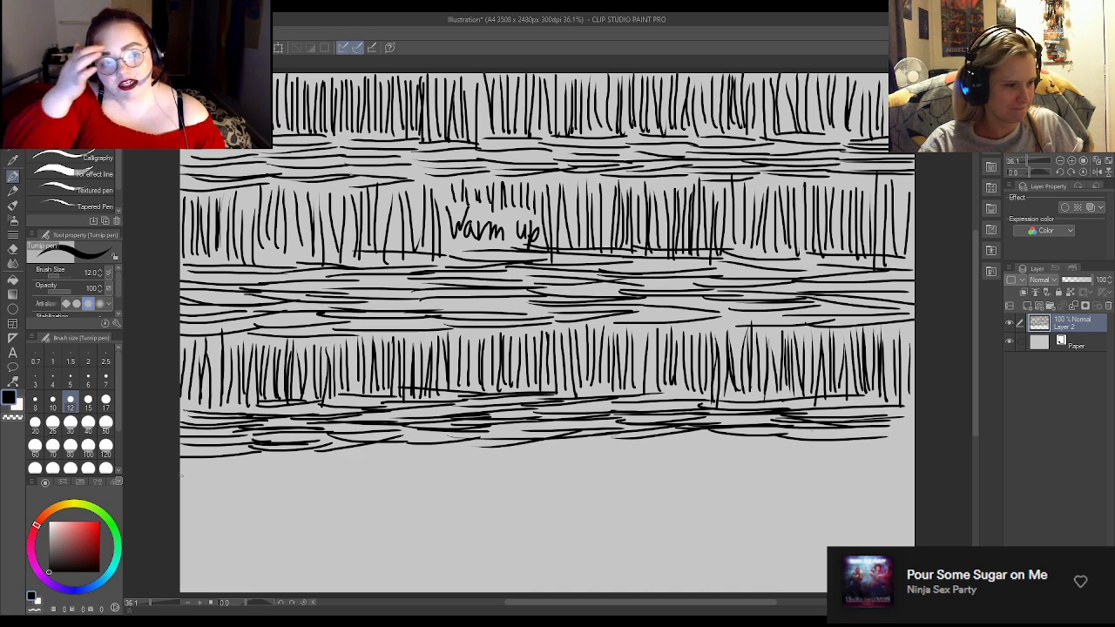
# Draw a fourth row of closely spaced vertical strokes across the full canvas width, directly beneath the third horizontal band.
pyautogui.moveTo(187, 463); pyautogui.dragTo(183, 494)
pyautogui.moveTo(195, 462); pyautogui.dragTo(196, 513)
pyautogui.moveTo(204, 465); pyautogui.dragTo(214, 529)
pyautogui.moveTo(220, 472); pyautogui.dragTo(224, 519)
pyautogui.moveTo(230, 463)
pyautogui.mouseDown()
pyautogui.moveTo(229, 493)
pyautogui.moveTo(243, 522)
pyautogui.moveTo(253, 517)
pyautogui.mouseUp()
pyautogui.moveTo(265, 451); pyautogui.dragTo(262, 512)
pyautogui.moveTo(268, 458)
pyautogui.mouseDown()
pyautogui.moveTo(270, 512)
pyautogui.moveTo(280, 504)
pyautogui.mouseUp()
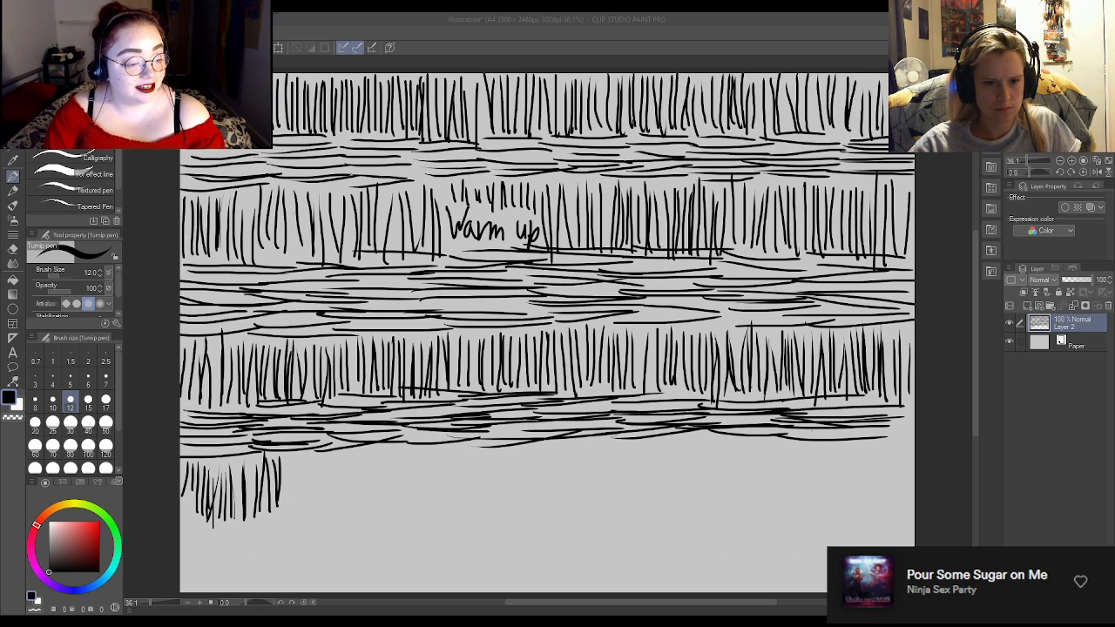
pyautogui.click(340, 487)
pyautogui.moveTo(290, 460); pyautogui.dragTo(293, 511)
pyautogui.moveTo(302, 453)
pyautogui.mouseDown()
pyautogui.moveTo(296, 516)
pyautogui.moveTo(307, 505)
pyautogui.mouseUp()
pyautogui.moveTo(314, 463); pyautogui.dragTo(318, 514)
pyautogui.moveTo(327, 463); pyautogui.dragTo(329, 517)
pyautogui.moveTo(338, 467)
pyautogui.mouseDown()
pyautogui.moveTo(334, 526)
pyautogui.moveTo(342, 505)
pyautogui.mouseUp()
pyautogui.moveTo(350, 461)
pyautogui.mouseDown()
pyautogui.moveTo(346, 516)
pyautogui.moveTo(347, 505)
pyautogui.mouseUp()
pyautogui.moveTo(359, 456); pyautogui.dragTo(357, 507)
pyautogui.moveTo(359, 475); pyautogui.dragTo(354, 515)
pyautogui.moveTo(367, 448); pyautogui.dragTo(363, 507)
pyautogui.moveTo(369, 454); pyautogui.dragTo(364, 514)
pyautogui.moveTo(378, 454)
pyautogui.mouseDown()
pyautogui.moveTo(373, 510)
pyautogui.moveTo(378, 490)
pyautogui.mouseUp()
pyautogui.moveTo(376, 449); pyautogui.dragTo(373, 507)
pyautogui.moveTo(395, 442)
pyautogui.mouseDown()
pyautogui.moveTo(388, 507)
pyautogui.moveTo(394, 496)
pyautogui.mouseUp()
pyautogui.moveTo(413, 451)
pyautogui.mouseDown()
pyautogui.moveTo(404, 504)
pyautogui.moveTo(415, 488)
pyautogui.mouseUp()
pyautogui.moveTo(421, 448); pyautogui.dragTo(418, 498)
pyautogui.moveTo(435, 443); pyautogui.dragTo(434, 505)
pyautogui.moveTo(444, 446); pyautogui.dragTo(439, 509)
pyautogui.moveTo(449, 446)
pyautogui.mouseDown()
pyautogui.moveTo(444, 503)
pyautogui.moveTo(457, 477)
pyautogui.mouseUp()
pyautogui.moveTo(460, 470); pyautogui.dragTo(456, 498)
pyautogui.moveTo(467, 442); pyautogui.dragTo(459, 500)
pyautogui.moveTo(474, 450); pyautogui.dragTo(469, 503)
pyautogui.moveTo(489, 436); pyautogui.dragTo(484, 498)
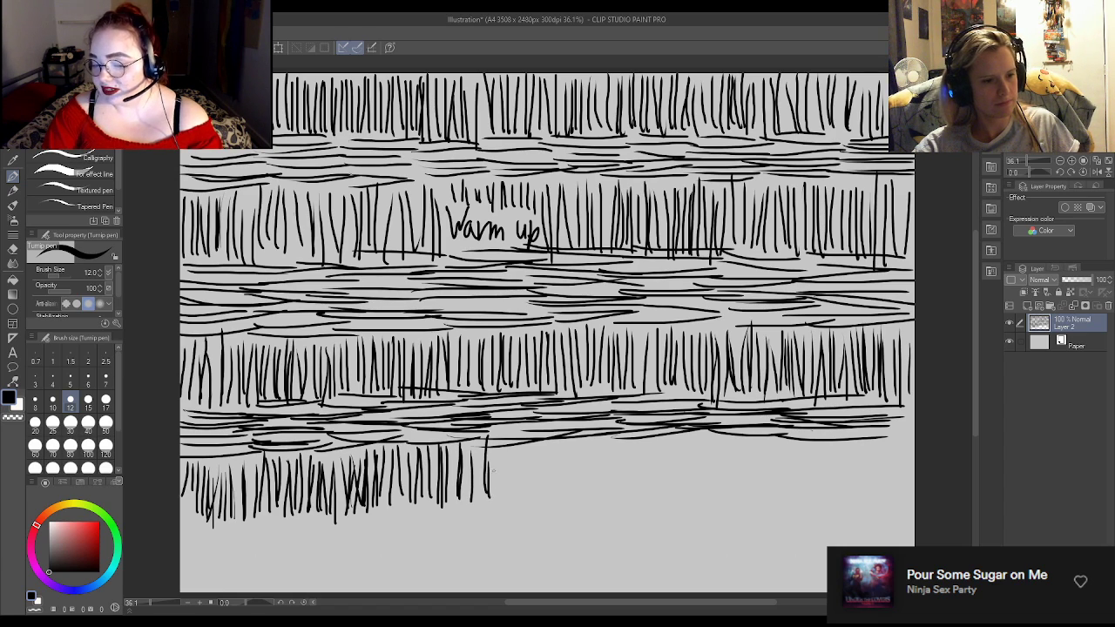
pyautogui.moveTo(503, 452); pyautogui.dragTo(500, 495)
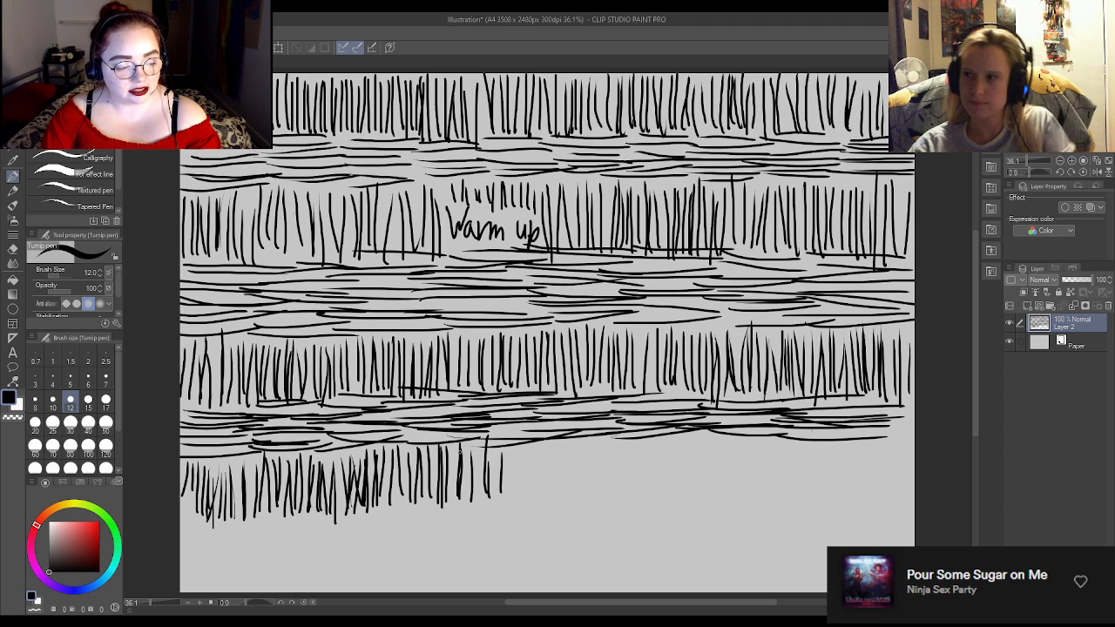
pyautogui.moveTo(489, 453); pyautogui.dragTo(494, 504)
pyautogui.moveTo(509, 453)
pyautogui.mouseDown()
pyautogui.moveTo(507, 512)
pyautogui.moveTo(516, 509)
pyautogui.mouseUp()
pyautogui.moveTo(520, 449)
pyautogui.mouseDown()
pyautogui.moveTo(522, 507)
pyautogui.moveTo(532, 503)
pyautogui.mouseUp()
pyautogui.moveTo(546, 443); pyautogui.dragTo(536, 509)
pyautogui.moveTo(544, 448)
pyautogui.mouseDown()
pyautogui.moveTo(540, 505)
pyautogui.moveTo(561, 502)
pyautogui.mouseUp()
pyautogui.moveTo(569, 449)
pyautogui.mouseDown()
pyautogui.moveTo(568, 509)
pyautogui.moveTo(583, 505)
pyautogui.mouseUp()
pyautogui.moveTo(589, 451)
pyautogui.mouseDown()
pyautogui.moveTo(587, 504)
pyautogui.moveTo(597, 504)
pyautogui.mouseUp()
pyautogui.moveTo(601, 448); pyautogui.dragTo(603, 509)
pyautogui.moveTo(613, 439); pyautogui.dragTo(615, 501)
pyautogui.moveTo(622, 448)
pyautogui.mouseDown()
pyautogui.moveTo(624, 504)
pyautogui.moveTo(629, 490)
pyautogui.mouseUp()
pyautogui.moveTo(631, 451)
pyautogui.mouseDown()
pyautogui.moveTo(632, 501)
pyautogui.moveTo(643, 505)
pyautogui.mouseUp()
pyautogui.moveTo(648, 441); pyautogui.dragTo(649, 508)
pyautogui.moveTo(653, 449); pyautogui.dragTo(659, 510)
pyautogui.moveTo(660, 462); pyautogui.dragTo(666, 509)
pyautogui.moveTo(672, 456); pyautogui.dragTo(674, 512)
pyautogui.moveTo(675, 435); pyautogui.dragTo(685, 500)
pyautogui.moveTo(688, 441); pyautogui.dragTo(697, 507)
pyautogui.moveTo(700, 432); pyautogui.dragTo(711, 508)
pyautogui.moveTo(715, 429)
pyautogui.mouseDown()
pyautogui.moveTo(716, 500)
pyautogui.moveTo(732, 505)
pyautogui.mouseUp()
pyautogui.moveTo(735, 450); pyautogui.dragTo(739, 508)
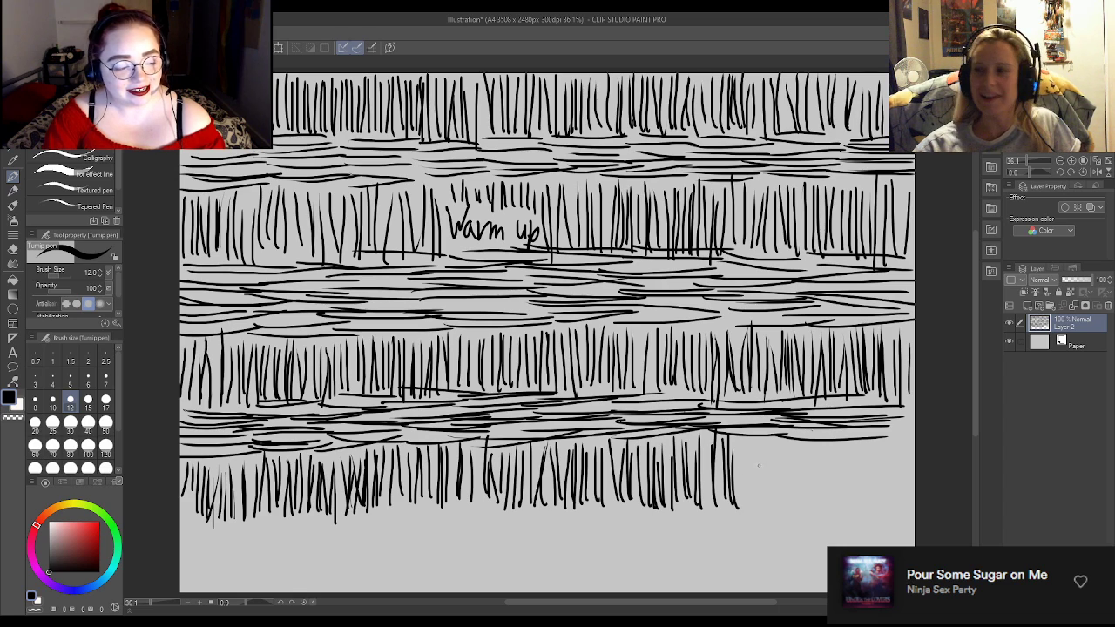
pyautogui.moveTo(742, 435)
pyautogui.mouseDown()
pyautogui.moveTo(745, 508)
pyautogui.moveTo(760, 490)
pyautogui.mouseUp()
pyautogui.moveTo(766, 436); pyautogui.dragTo(770, 498)
pyautogui.moveTo(782, 435)
pyautogui.mouseDown()
pyautogui.moveTo(786, 505)
pyautogui.moveTo(778, 495)
pyautogui.moveTo(794, 458)
pyautogui.moveTo(792, 512)
pyautogui.mouseUp()
pyautogui.moveTo(801, 443); pyautogui.dragTo(812, 508)
pyautogui.moveTo(817, 439)
pyautogui.mouseDown()
pyautogui.moveTo(821, 504)
pyautogui.moveTo(831, 505)
pyautogui.mouseUp()
pyautogui.moveTo(835, 444); pyautogui.dragTo(839, 505)
pyautogui.moveTo(848, 430); pyautogui.dragTo(856, 510)
pyautogui.moveTo(859, 443); pyautogui.dragTo(869, 503)
pyautogui.moveTo(875, 439); pyautogui.dragTo(883, 510)
pyautogui.moveTo(887, 426); pyautogui.dragTo(896, 507)
pyautogui.moveTo(904, 430); pyautogui.dragTo(908, 508)
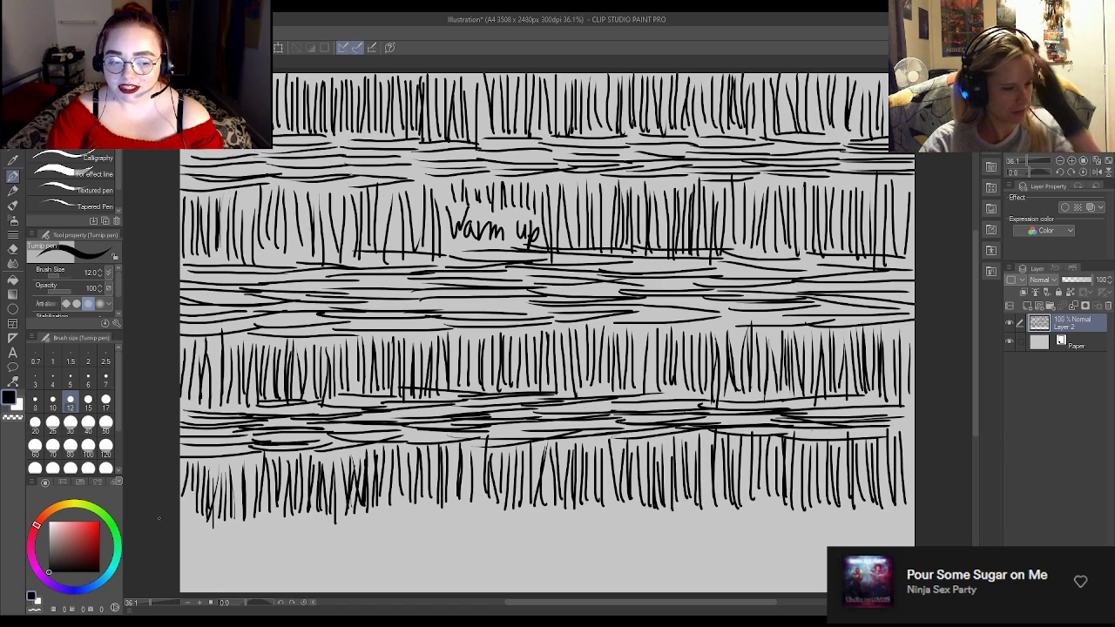
# Fill the remaining space along the canvas's lower edge with a fourth band of overlapping short horizontal strokes.
pyautogui.moveTo(181, 527); pyautogui.dragTo(256, 542)
pyautogui.moveTo(180, 547)
pyautogui.mouseDown()
pyautogui.moveTo(249, 549)
pyautogui.moveTo(253, 568)
pyautogui.mouseUp()
pyautogui.moveTo(182, 571)
pyautogui.mouseDown()
pyautogui.moveTo(261, 573)
pyautogui.moveTo(259, 583)
pyautogui.mouseUp()
pyautogui.moveTo(179, 590); pyautogui.dragTo(253, 579)
pyautogui.moveTo(229, 521)
pyautogui.mouseDown()
pyautogui.moveTo(317, 514)
pyautogui.moveTo(331, 529)
pyautogui.moveTo(314, 533)
pyautogui.mouseUp()
pyautogui.moveTo(233, 543); pyautogui.dragTo(338, 545)
pyautogui.moveTo(235, 550); pyautogui.dragTo(330, 556)
pyautogui.moveTo(245, 565)
pyautogui.mouseDown()
pyautogui.moveTo(338, 566)
pyautogui.moveTo(327, 577)
pyautogui.mouseUp()
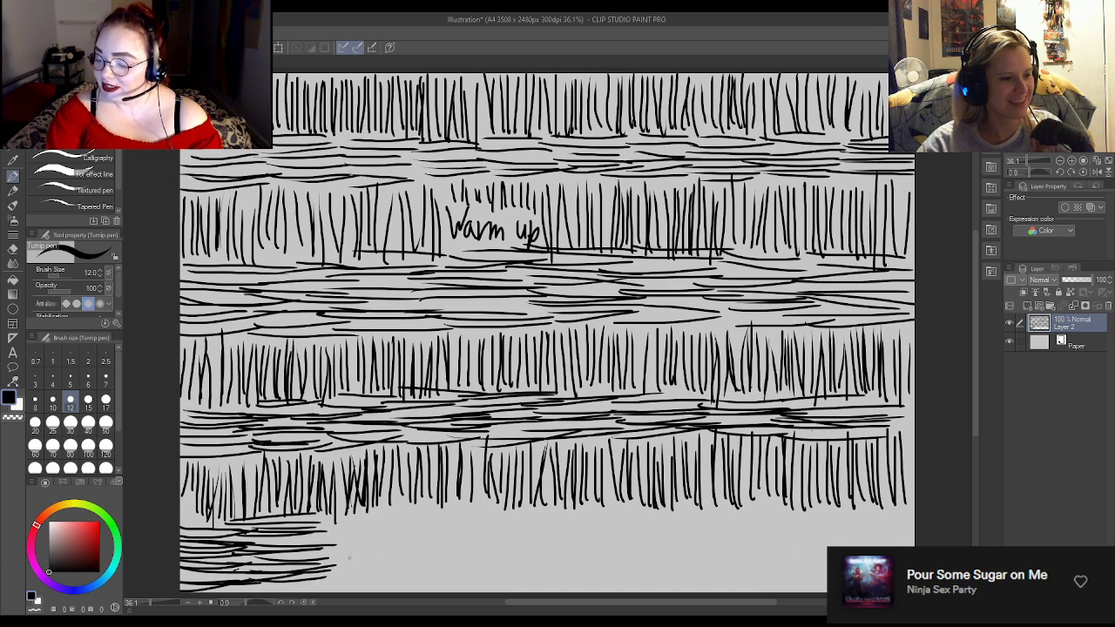
pyautogui.moveTo(337, 508); pyautogui.dragTo(415, 514)
pyautogui.moveTo(290, 519)
pyautogui.mouseDown()
pyautogui.moveTo(397, 517)
pyautogui.moveTo(392, 532)
pyautogui.moveTo(414, 533)
pyautogui.mouseUp()
pyautogui.moveTo(317, 542)
pyautogui.mouseDown()
pyautogui.moveTo(406, 545)
pyautogui.moveTo(416, 557)
pyautogui.moveTo(408, 562)
pyautogui.mouseUp()
pyautogui.moveTo(317, 566)
pyautogui.mouseDown()
pyautogui.moveTo(423, 571)
pyautogui.moveTo(402, 574)
pyautogui.moveTo(414, 575)
pyautogui.mouseUp()
pyautogui.moveTo(397, 514)
pyautogui.mouseDown()
pyautogui.moveTo(480, 510)
pyautogui.moveTo(474, 519)
pyautogui.moveTo(491, 521)
pyautogui.mouseUp()
pyautogui.moveTo(401, 536); pyautogui.dragTo(490, 534)
pyautogui.moveTo(378, 546); pyautogui.dragTo(477, 542)
pyautogui.moveTo(407, 556); pyautogui.dragTo(483, 554)
pyautogui.moveTo(394, 564); pyautogui.dragTo(488, 564)
pyautogui.moveTo(404, 571); pyautogui.dragTo(486, 577)
pyautogui.moveTo(422, 588); pyautogui.dragTo(486, 585)
pyautogui.moveTo(463, 514)
pyautogui.mouseDown()
pyautogui.moveTo(554, 509)
pyautogui.moveTo(542, 513)
pyautogui.mouseUp()
pyautogui.moveTo(458, 526); pyautogui.dragTo(552, 523)
pyautogui.moveTo(462, 533); pyautogui.dragTo(551, 535)
pyautogui.moveTo(464, 554); pyautogui.dragTo(538, 553)
pyautogui.moveTo(469, 560)
pyautogui.mouseDown()
pyautogui.moveTo(554, 557)
pyautogui.moveTo(544, 561)
pyautogui.mouseUp()
pyautogui.moveTo(475, 573); pyautogui.dragTo(559, 571)
pyautogui.moveTo(462, 580); pyautogui.dragTo(564, 578)
pyautogui.moveTo(575, 507); pyautogui.dragTo(625, 504)
pyautogui.moveTo(519, 521); pyautogui.dragTo(618, 509)
pyautogui.moveTo(507, 521); pyautogui.dragTo(629, 523)
pyautogui.moveTo(538, 535)
pyautogui.mouseDown()
pyautogui.moveTo(634, 533)
pyautogui.moveTo(614, 535)
pyautogui.mouseUp()
pyautogui.moveTo(531, 554); pyautogui.dragTo(628, 549)
pyautogui.moveTo(521, 558); pyautogui.dragTo(612, 558)
pyautogui.moveTo(609, 560); pyautogui.dragTo(650, 555)
pyautogui.moveTo(530, 570); pyautogui.dragTo(648, 564)
pyautogui.moveTo(545, 582)
pyautogui.mouseDown()
pyautogui.moveTo(660, 568)
pyautogui.moveTo(603, 580)
pyautogui.mouseUp()
pyautogui.moveTo(601, 585); pyautogui.dragTo(667, 575)
pyautogui.moveTo(620, 512); pyautogui.dragTo(683, 507)
pyautogui.moveTo(586, 524); pyautogui.dragTo(714, 526)
pyautogui.moveTo(643, 543); pyautogui.dragTo(700, 537)
pyautogui.moveTo(603, 545); pyautogui.dragTo(707, 545)
pyautogui.moveTo(616, 561); pyautogui.dragTo(712, 554)
pyautogui.moveTo(632, 566)
pyautogui.mouseDown()
pyautogui.moveTo(718, 558)
pyautogui.moveTo(709, 566)
pyautogui.mouseUp()
pyautogui.moveTo(636, 576)
pyautogui.mouseDown()
pyautogui.moveTo(740, 568)
pyautogui.moveTo(723, 580)
pyautogui.mouseUp()
pyautogui.moveTo(677, 507); pyautogui.dragTo(713, 500)
pyautogui.moveTo(735, 513); pyautogui.dragTo(789, 502)
pyautogui.moveTo(667, 521); pyautogui.dragTo(791, 517)
pyautogui.moveTo(691, 535)
pyautogui.mouseDown()
pyautogui.moveTo(804, 531)
pyautogui.moveTo(767, 547)
pyautogui.mouseUp()
pyautogui.moveTo(677, 558); pyautogui.dragTo(817, 552)
pyautogui.moveTo(707, 568)
pyautogui.mouseDown()
pyautogui.moveTo(800, 561)
pyautogui.moveTo(787, 566)
pyautogui.mouseUp()
pyautogui.moveTo(709, 580); pyautogui.dragTo(793, 571)
pyautogui.moveTo(764, 500); pyautogui.dragTo(834, 496)
pyautogui.moveTo(772, 512); pyautogui.dragTo(864, 509)
pyautogui.moveTo(766, 524); pyautogui.dragTo(874, 521)
pyautogui.moveTo(774, 542); pyautogui.dragTo(867, 533)
pyautogui.moveTo(787, 551); pyautogui.dragTo(827, 554)
pyautogui.moveTo(791, 564)
pyautogui.mouseDown()
pyautogui.moveTo(827, 559)
pyautogui.moveTo(814, 566)
pyautogui.mouseUp()
pyautogui.moveTo(812, 572); pyautogui.dragTo(828, 567)
pyautogui.moveTo(746, 589); pyautogui.dragTo(828, 580)
pyautogui.moveTo(847, 519); pyautogui.dragTo(914, 512)
pyautogui.moveTo(840, 523)
pyautogui.mouseDown()
pyautogui.moveTo(911, 516)
pyautogui.moveTo(915, 544)
pyautogui.mouseUp()
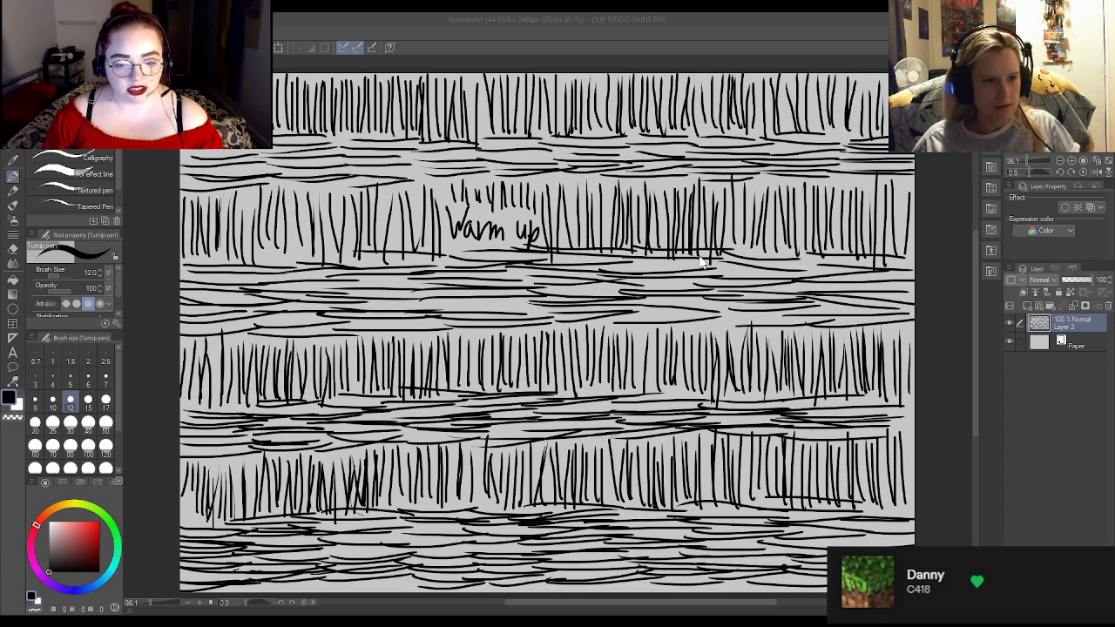
# Delete the layer holding the warm-up strokes and add two blank raster layers above the paper.
pyautogui.click(1108, 306)
pyautogui.click(1025, 305)
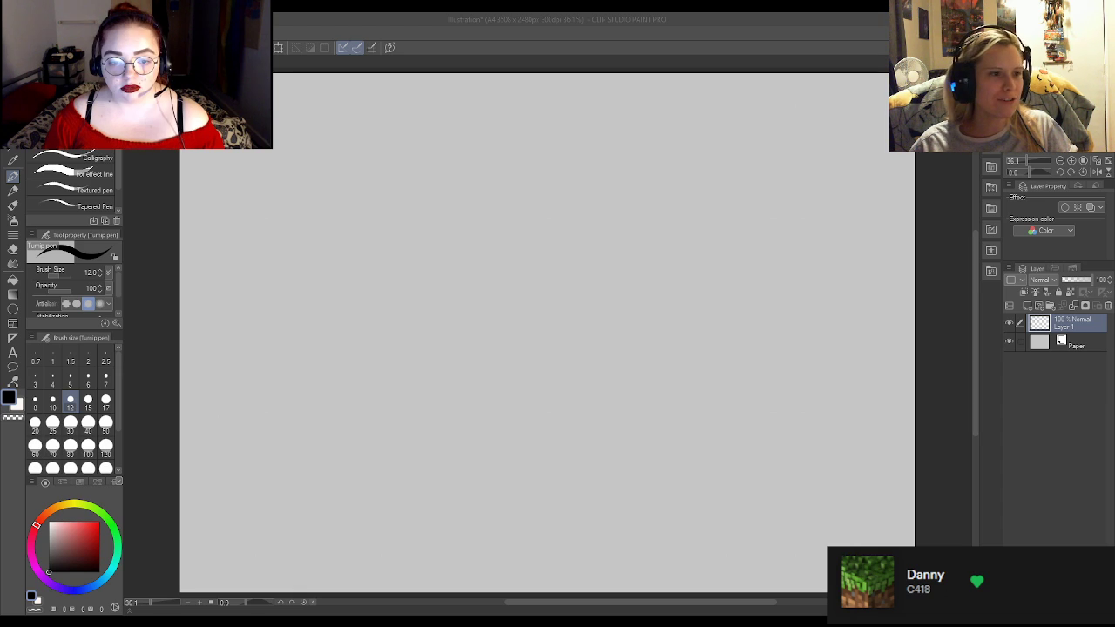
pyautogui.click(1027, 305)
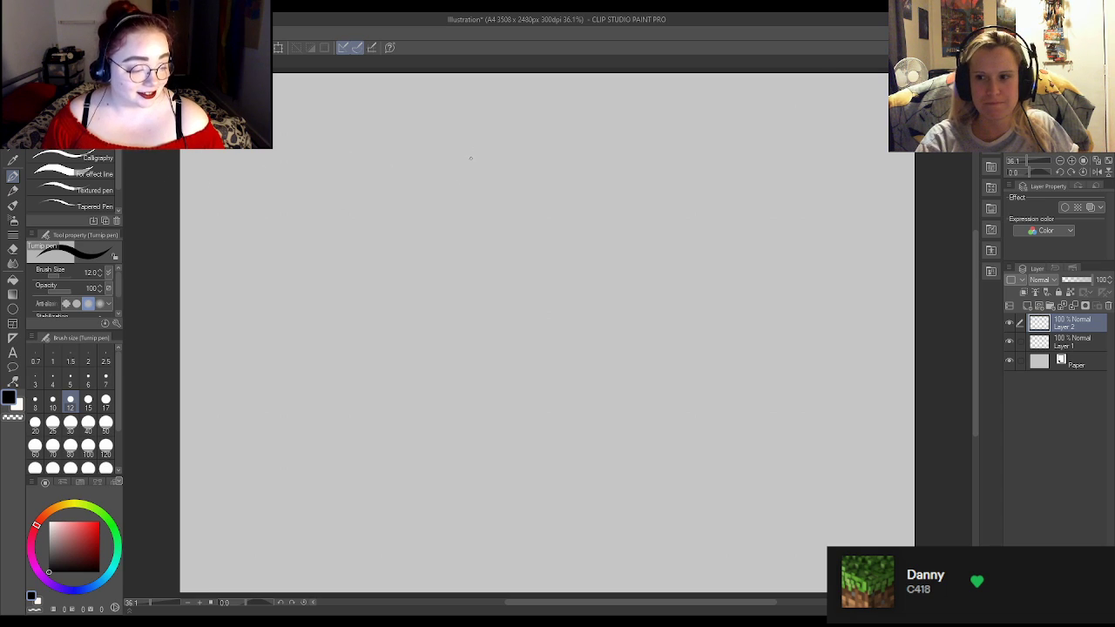
# Handwrite the title "Warm up Teddiursa" in black across the upper part of the canvas.
pyautogui.moveTo(402, 125)
pyautogui.mouseDown()
pyautogui.moveTo(424, 124)
pyautogui.moveTo(466, 152)
pyautogui.mouseUp()
pyautogui.moveTo(485, 155)
pyautogui.mouseDown()
pyautogui.moveTo(526, 121)
pyautogui.moveTo(515, 150)
pyautogui.moveTo(539, 140)
pyautogui.moveTo(545, 151)
pyautogui.moveTo(547, 117)
pyautogui.moveTo(563, 113)
pyautogui.moveTo(568, 149)
pyautogui.moveTo(584, 137)
pyautogui.moveTo(601, 137)
pyautogui.moveTo(606, 155)
pyautogui.moveTo(641, 153)
pyautogui.mouseUp()
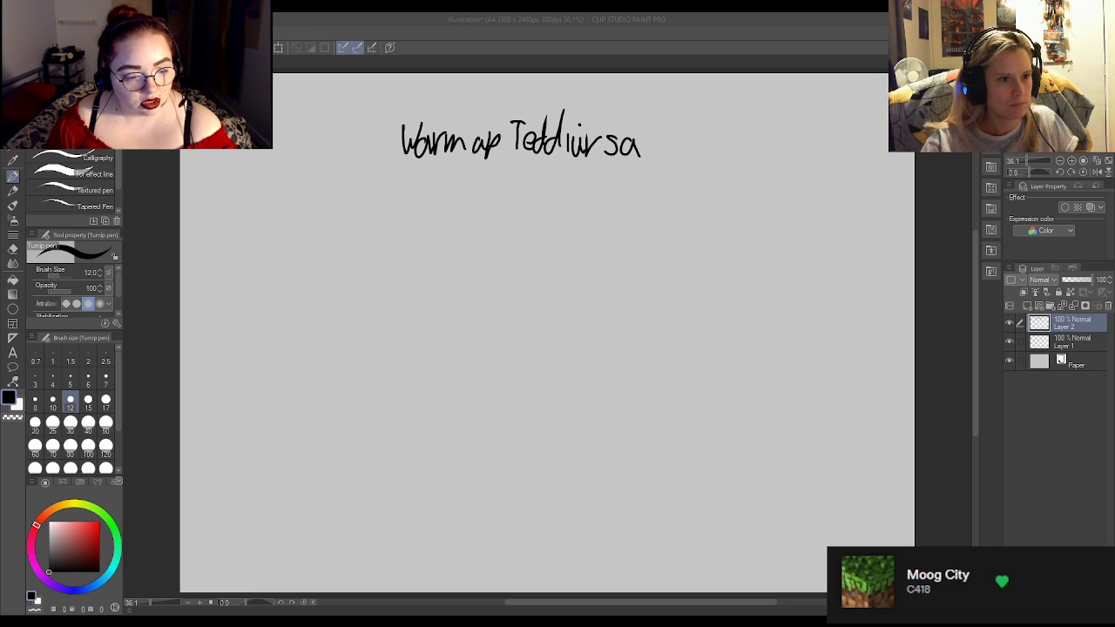
pyautogui.click(905, 354)
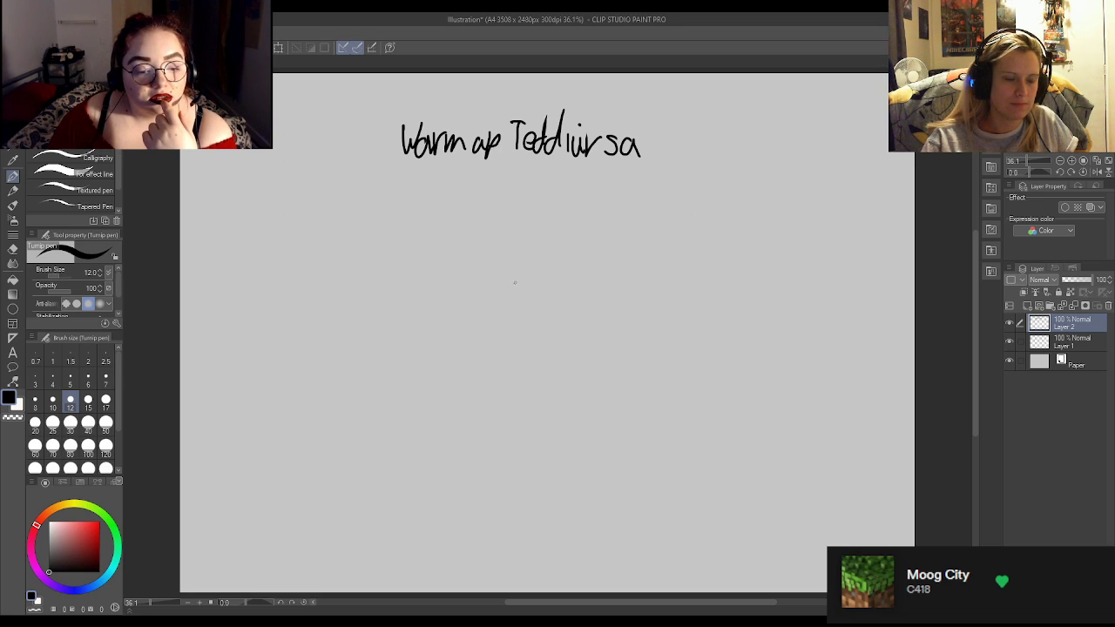
# Sketch the bear's head as several overlapping circles below the title, plus a separate U-shaped curve beside it.
pyautogui.moveTo(505, 275)
pyautogui.mouseDown()
pyautogui.moveTo(473, 264)
pyautogui.moveTo(517, 260)
pyautogui.moveTo(537, 288)
pyautogui.moveTo(475, 350)
pyautogui.moveTo(480, 330)
pyautogui.moveTo(536, 285)
pyautogui.moveTo(534, 307)
pyautogui.moveTo(505, 246)
pyautogui.mouseUp()
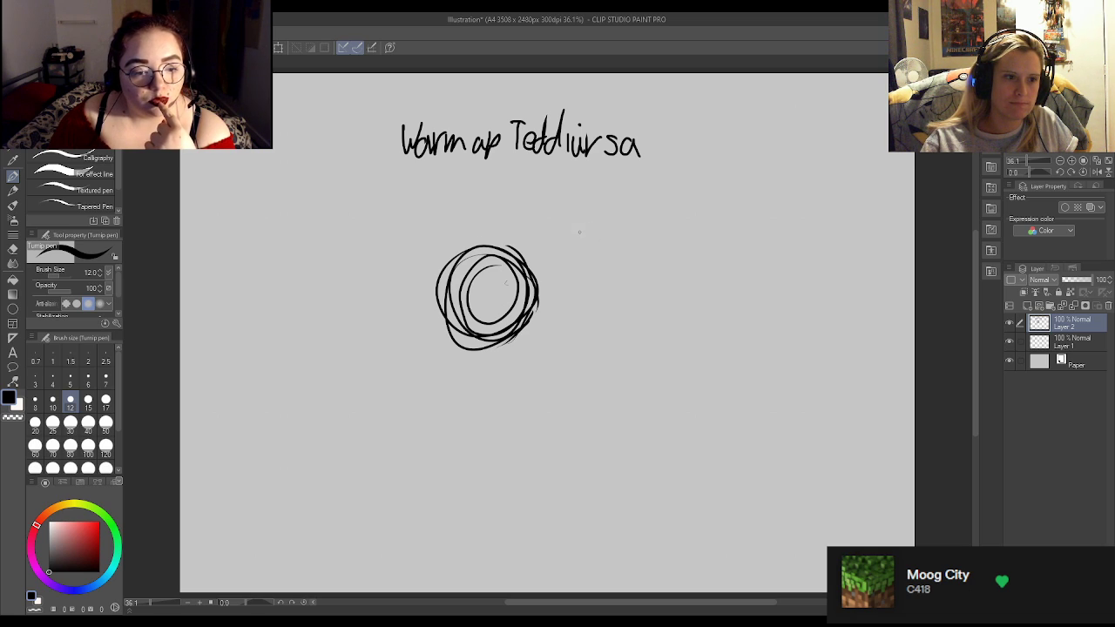
pyautogui.moveTo(571, 223)
pyautogui.mouseDown()
pyautogui.moveTo(572, 261)
pyautogui.moveTo(599, 273)
pyautogui.moveTo(631, 228)
pyautogui.moveTo(630, 202)
pyautogui.mouseUp()
pyautogui.moveTo(572, 244); pyautogui.dragTo(562, 205)
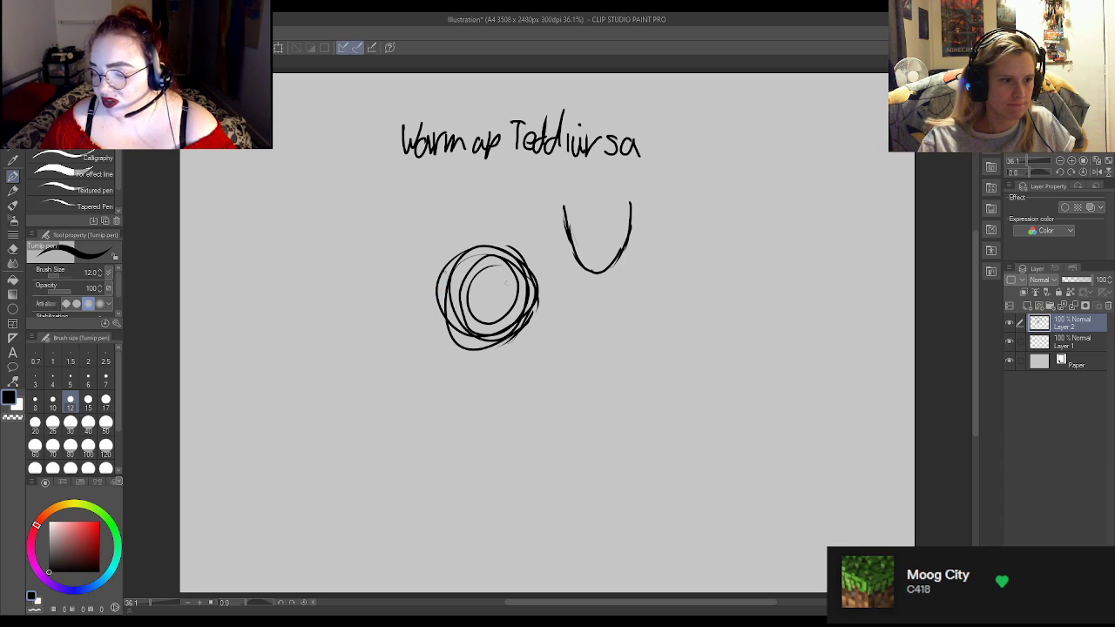
# Sketch two rounded ears with inner-ear curves, one on the side and one on top of the head.
pyautogui.moveTo(435, 273)
pyautogui.mouseDown()
pyautogui.moveTo(415, 292)
pyautogui.moveTo(444, 261)
pyautogui.moveTo(419, 280)
pyautogui.moveTo(431, 309)
pyautogui.mouseUp()
pyautogui.moveTo(488, 230)
pyautogui.mouseDown()
pyautogui.moveTo(500, 233)
pyautogui.moveTo(486, 245)
pyautogui.moveTo(525, 254)
pyautogui.moveTo(517, 263)
pyautogui.moveTo(486, 225)
pyautogui.moveTo(493, 261)
pyautogui.moveTo(501, 240)
pyautogui.moveTo(475, 258)
pyautogui.mouseUp()
pyautogui.moveTo(484, 228)
pyautogui.mouseDown()
pyautogui.moveTo(477, 261)
pyautogui.moveTo(516, 225)
pyautogui.moveTo(503, 252)
pyautogui.moveTo(514, 218)
pyautogui.mouseUp()
pyautogui.moveTo(448, 279)
pyautogui.mouseDown()
pyautogui.moveTo(437, 293)
pyautogui.moveTo(448, 276)
pyautogui.moveTo(434, 250)
pyautogui.moveTo(409, 270)
pyautogui.moveTo(441, 307)
pyautogui.mouseUp()
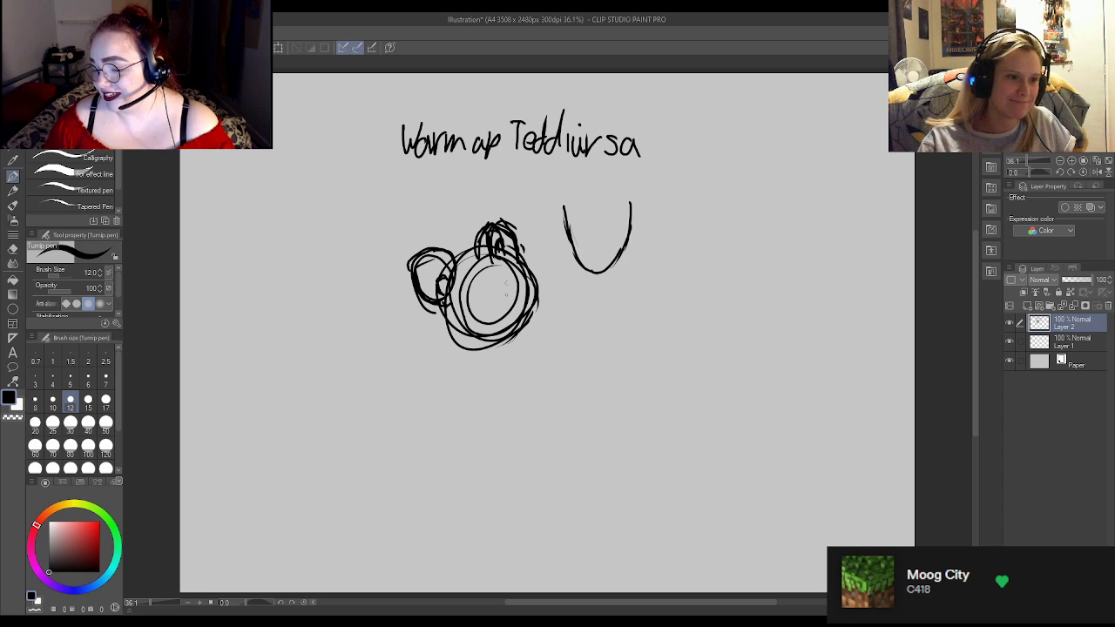
# Draw the small dark nose and the curved lines of the crescent marking on the bear's forehead.
pyautogui.moveTo(503, 300); pyautogui.dragTo(508, 298)
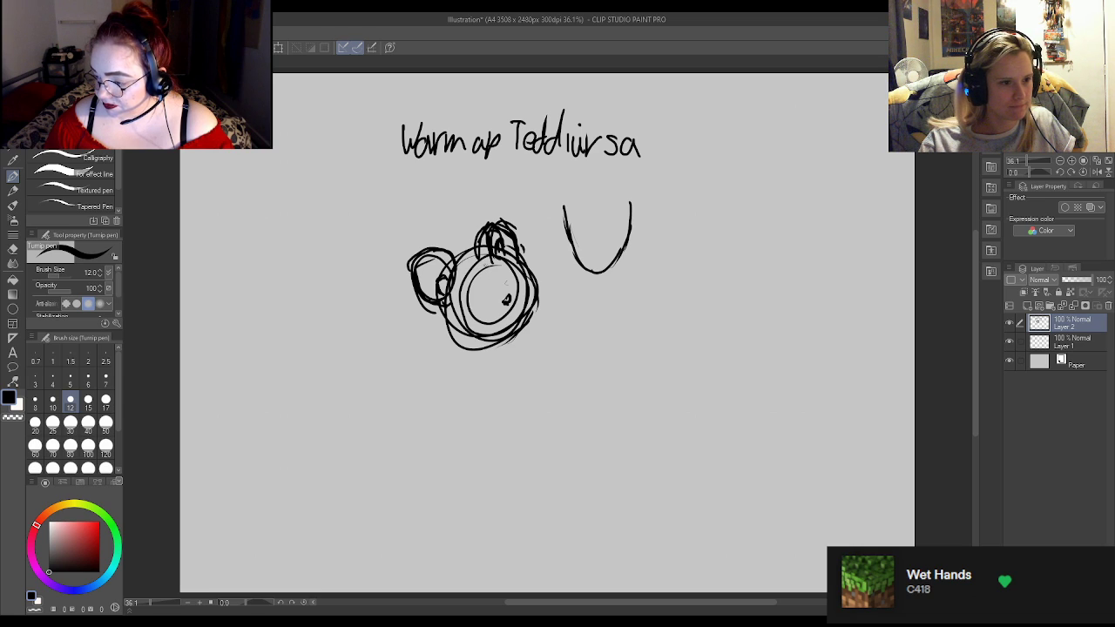
pyautogui.moveTo(479, 259)
pyautogui.mouseDown()
pyautogui.moveTo(464, 287)
pyautogui.moveTo(493, 298)
pyautogui.mouseUp()
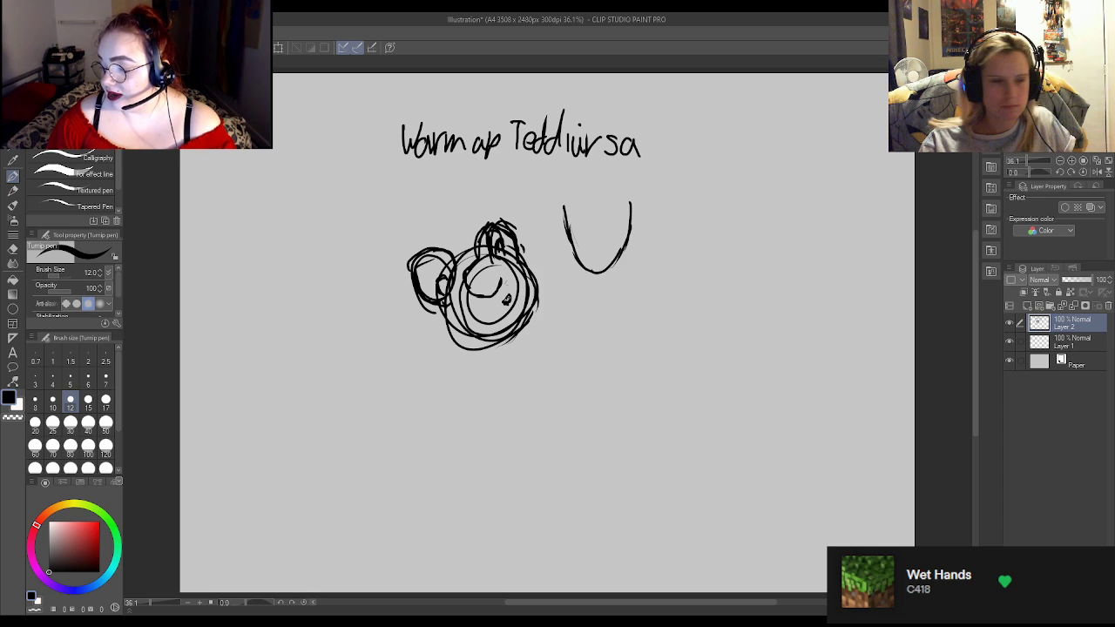
pyautogui.moveTo(507, 293); pyautogui.dragTo(470, 298)
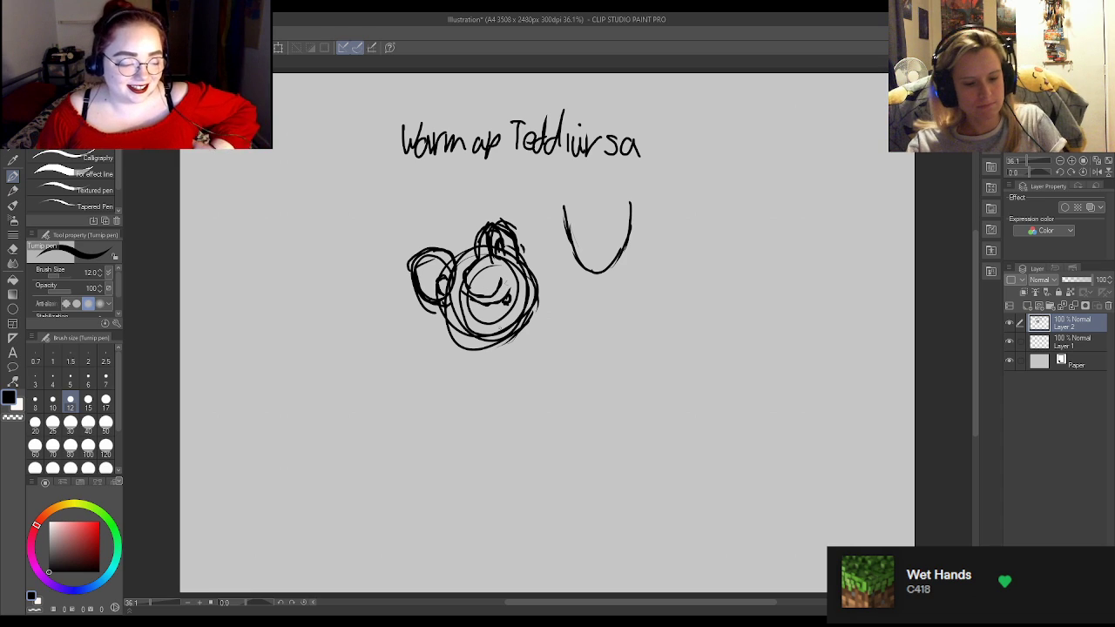
# Erase construction lines around the forehead crescent with the hard eraser at size 30.
pyautogui.press('e')
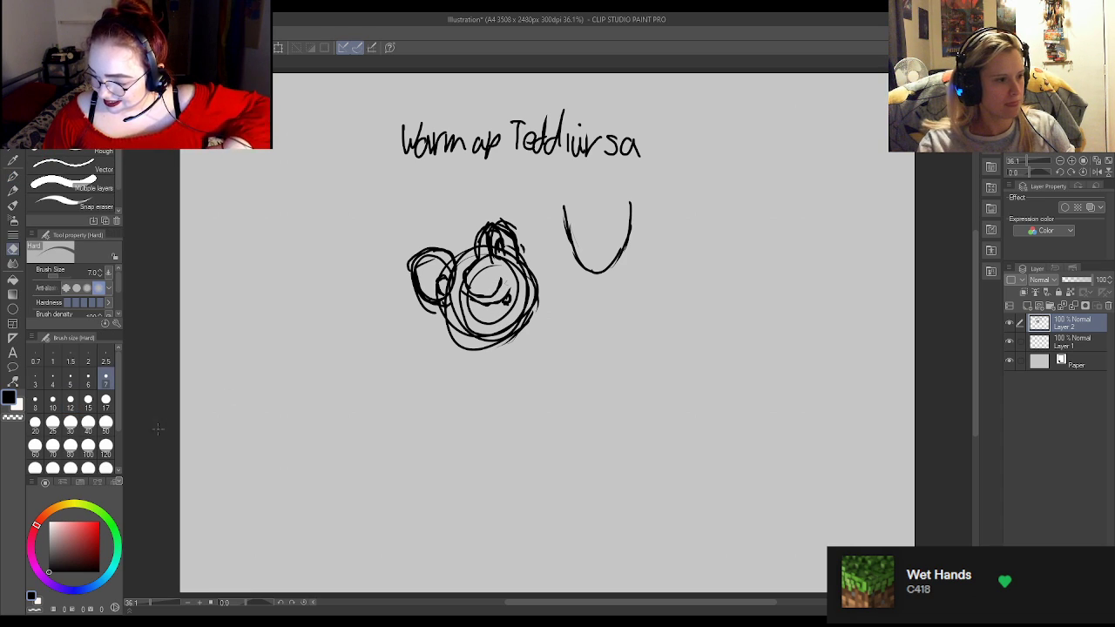
pyautogui.click(70, 422)
pyautogui.moveTo(501, 284)
pyautogui.mouseDown()
pyautogui.moveTo(471, 296)
pyautogui.moveTo(476, 261)
pyautogui.moveTo(493, 260)
pyautogui.moveTo(473, 270)
pyautogui.moveTo(493, 293)
pyautogui.moveTo(510, 289)
pyautogui.moveTo(468, 262)
pyautogui.moveTo(459, 289)
pyautogui.moveTo(487, 308)
pyautogui.moveTo(466, 294)
pyautogui.moveTo(510, 282)
pyautogui.mouseUp()
# Draw the bear's two dark eyes on either side of the nose and a curved muzzle line beneath.
pyautogui.press('p')
pyautogui.press('e')
pyautogui.press('p')
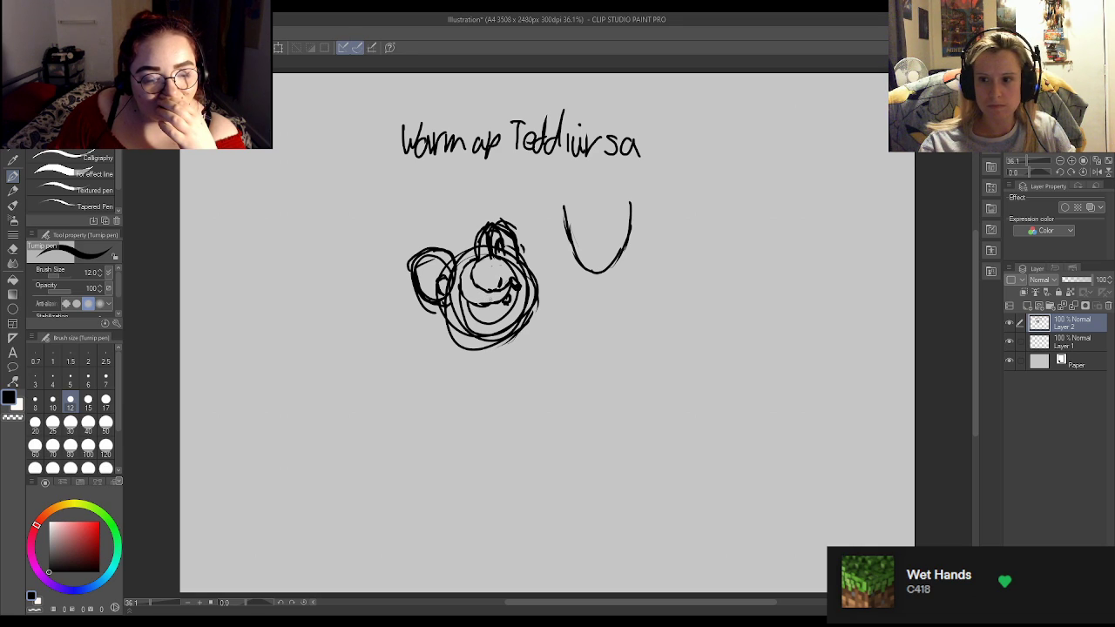
pyautogui.moveTo(484, 298); pyautogui.dragTo(492, 311)
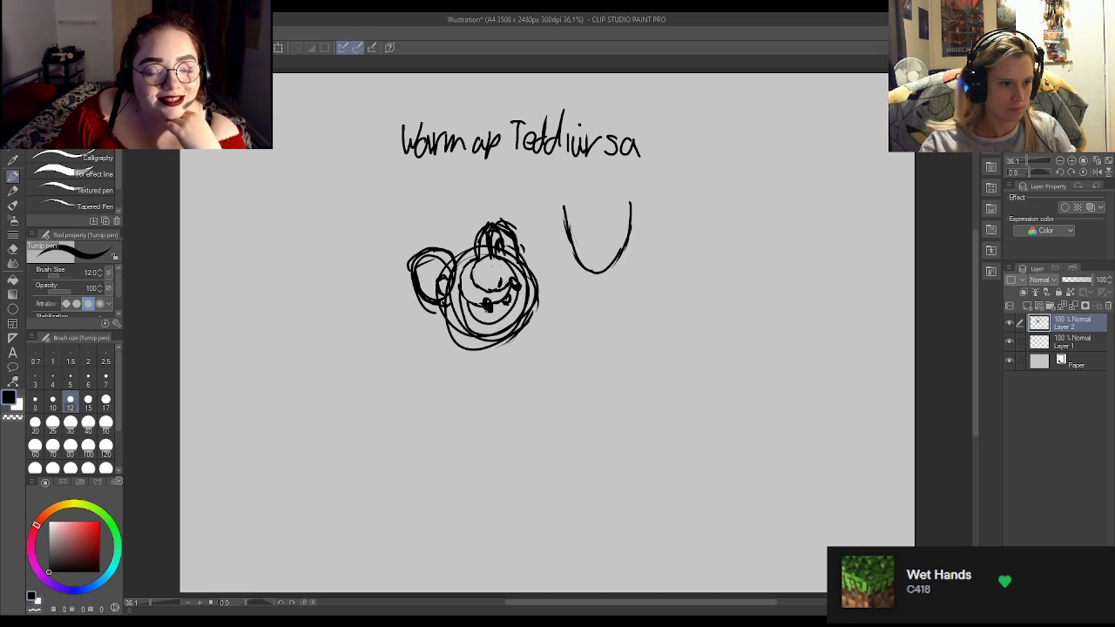
pyautogui.moveTo(484, 310); pyautogui.dragTo(486, 334)
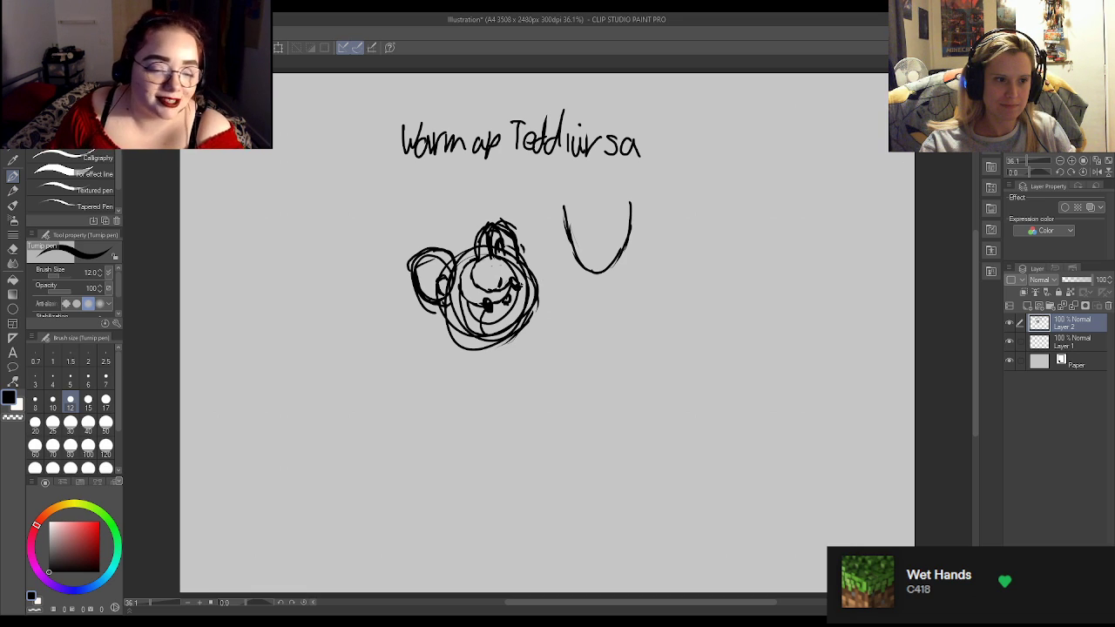
# Erase the stray circle lines along the head's outer edge and inside the muzzle area.
pyautogui.press('e')
pyautogui.moveTo(533, 267)
pyautogui.mouseDown()
pyautogui.moveTo(537, 309)
pyautogui.moveTo(527, 308)
pyautogui.mouseUp()
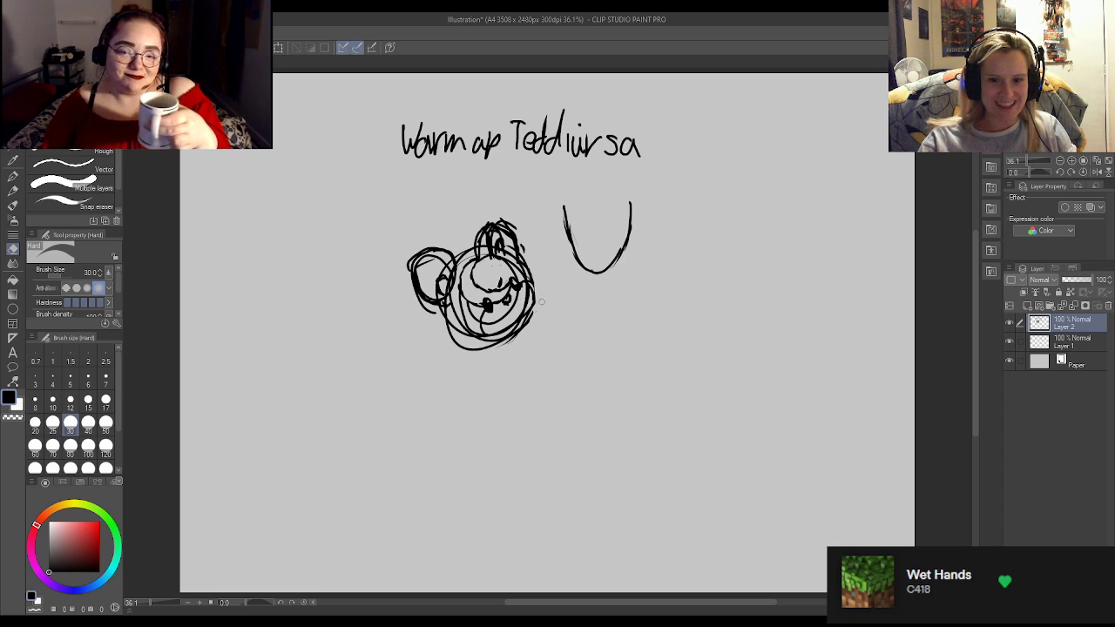
pyautogui.press('p')
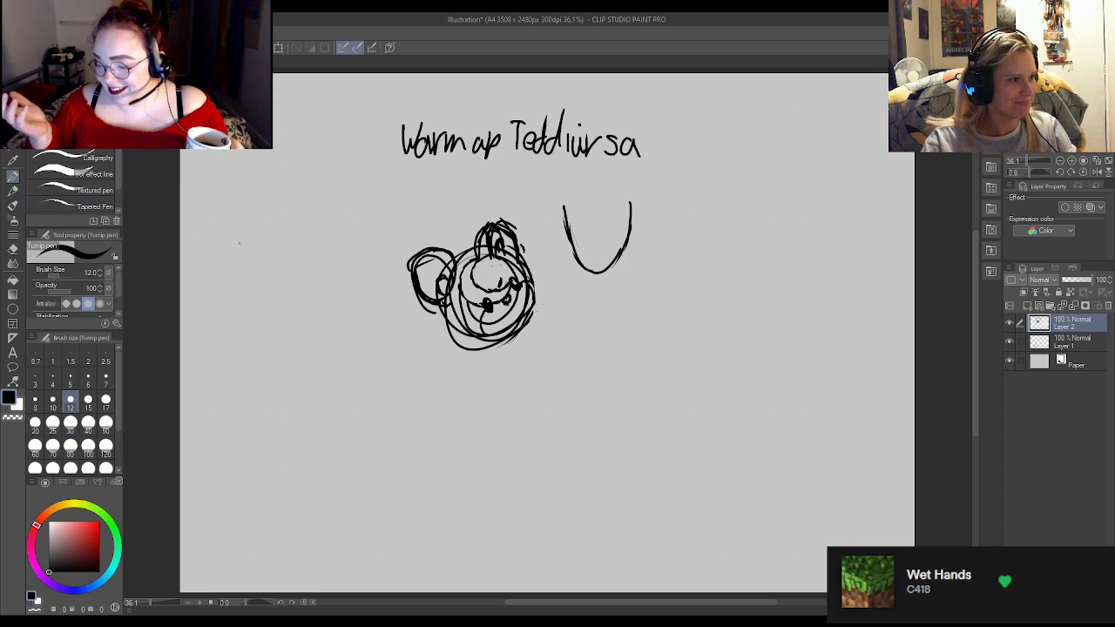
pyautogui.press('e')
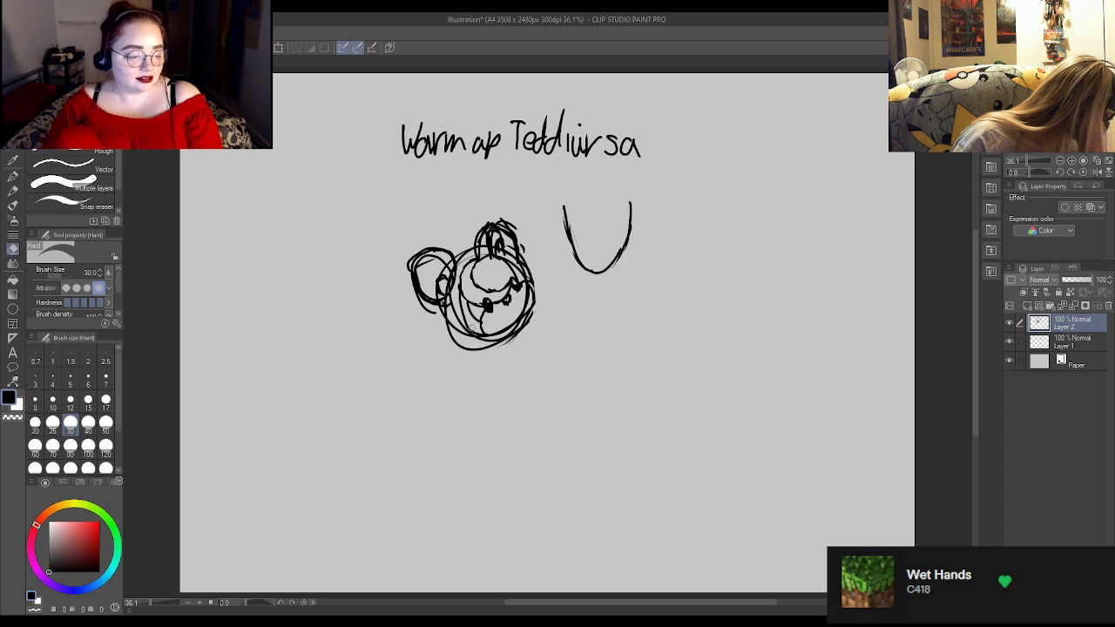
pyautogui.press('p')
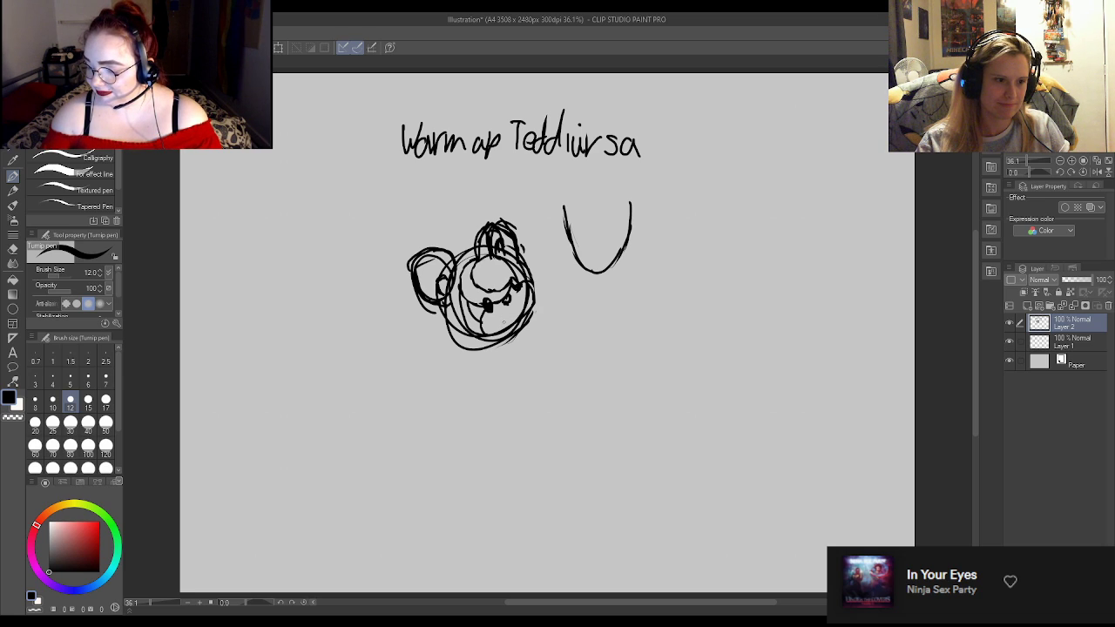
# Sketch the mouth, the raised arm beneath the chin and the rounded outline of the body.
pyautogui.moveTo(495, 317)
pyautogui.mouseDown()
pyautogui.moveTo(498, 334)
pyautogui.moveTo(514, 322)
pyautogui.moveTo(514, 343)
pyautogui.moveTo(481, 347)
pyautogui.moveTo(485, 366)
pyautogui.mouseUp()
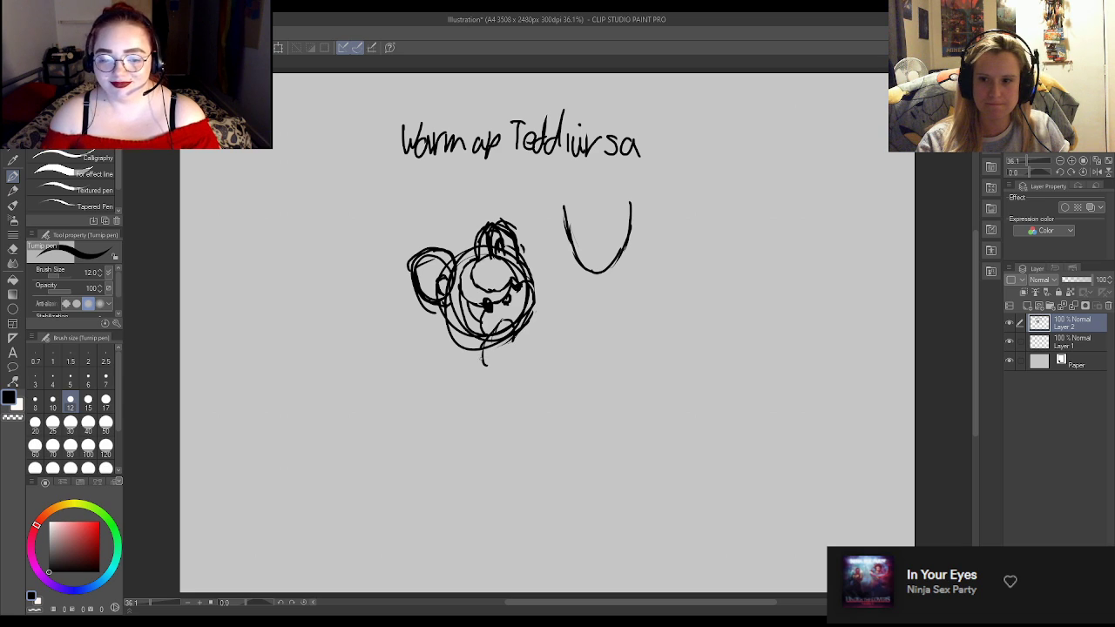
pyautogui.moveTo(481, 349); pyautogui.dragTo(460, 362)
pyautogui.moveTo(496, 329)
pyautogui.mouseDown()
pyautogui.moveTo(459, 371)
pyautogui.moveTo(475, 378)
pyautogui.moveTo(512, 348)
pyautogui.mouseUp()
pyautogui.moveTo(500, 368)
pyautogui.mouseDown()
pyautogui.moveTo(472, 384)
pyautogui.moveTo(463, 362)
pyautogui.moveTo(468, 442)
pyautogui.moveTo(499, 442)
pyautogui.moveTo(544, 413)
pyautogui.mouseUp()
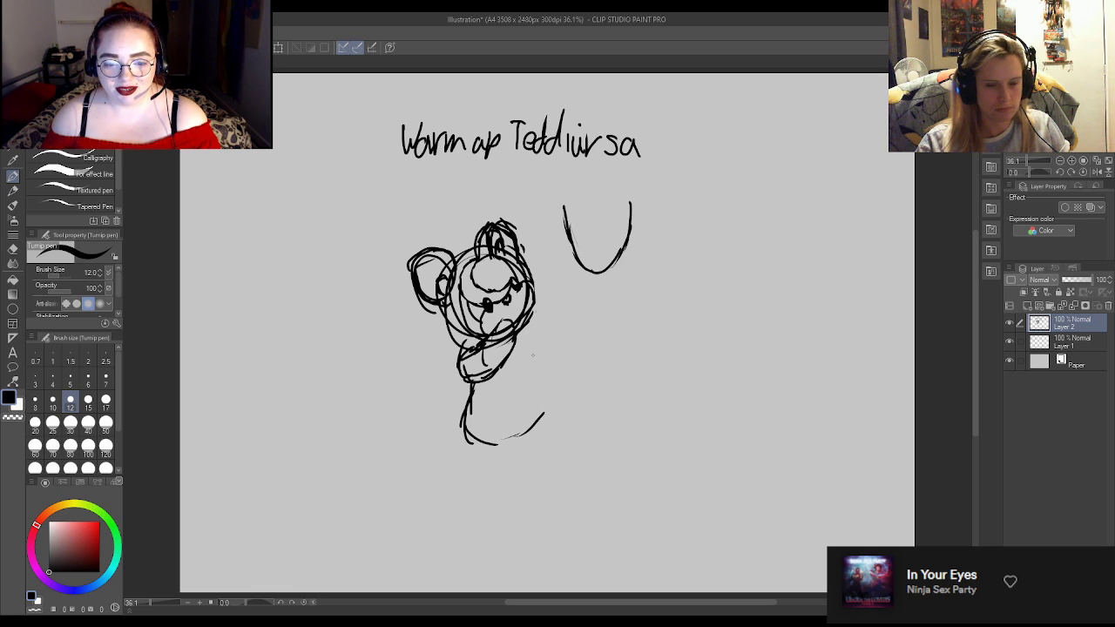
pyautogui.moveTo(525, 330)
pyautogui.mouseDown()
pyautogui.moveTo(544, 425)
pyautogui.moveTo(483, 441)
pyautogui.mouseUp()
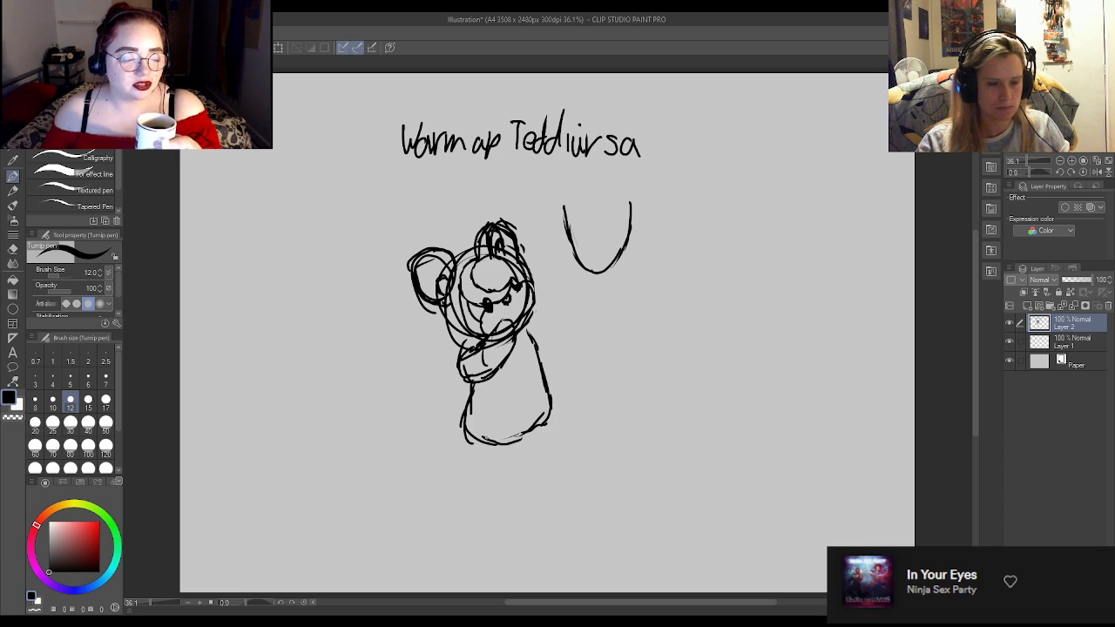
# Sketch the bear's two oval feet at the base of the body, adding pointed claws to both.
pyautogui.moveTo(498, 403)
pyautogui.mouseDown()
pyautogui.moveTo(500, 442)
pyautogui.moveTo(479, 409)
pyautogui.moveTo(508, 411)
pyautogui.mouseUp()
pyautogui.moveTo(554, 381)
pyautogui.mouseDown()
pyautogui.moveTo(546, 421)
pyautogui.moveTo(564, 379)
pyautogui.moveTo(553, 422)
pyautogui.moveTo(570, 395)
pyautogui.moveTo(574, 421)
pyautogui.mouseUp()
pyautogui.moveTo(562, 370)
pyautogui.mouseDown()
pyautogui.moveTo(575, 384)
pyautogui.moveTo(565, 418)
pyautogui.mouseUp()
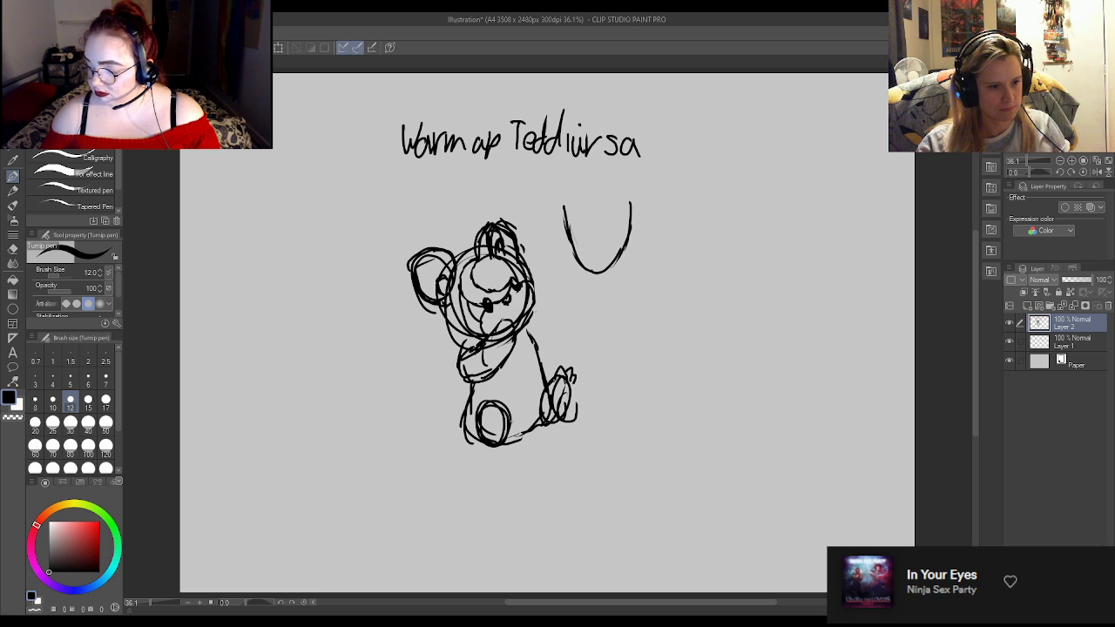
pyautogui.moveTo(478, 410)
pyautogui.mouseDown()
pyautogui.moveTo(483, 397)
pyautogui.moveTo(494, 409)
pyautogui.moveTo(503, 393)
pyautogui.moveTo(513, 399)
pyautogui.moveTo(493, 420)
pyautogui.mouseUp()
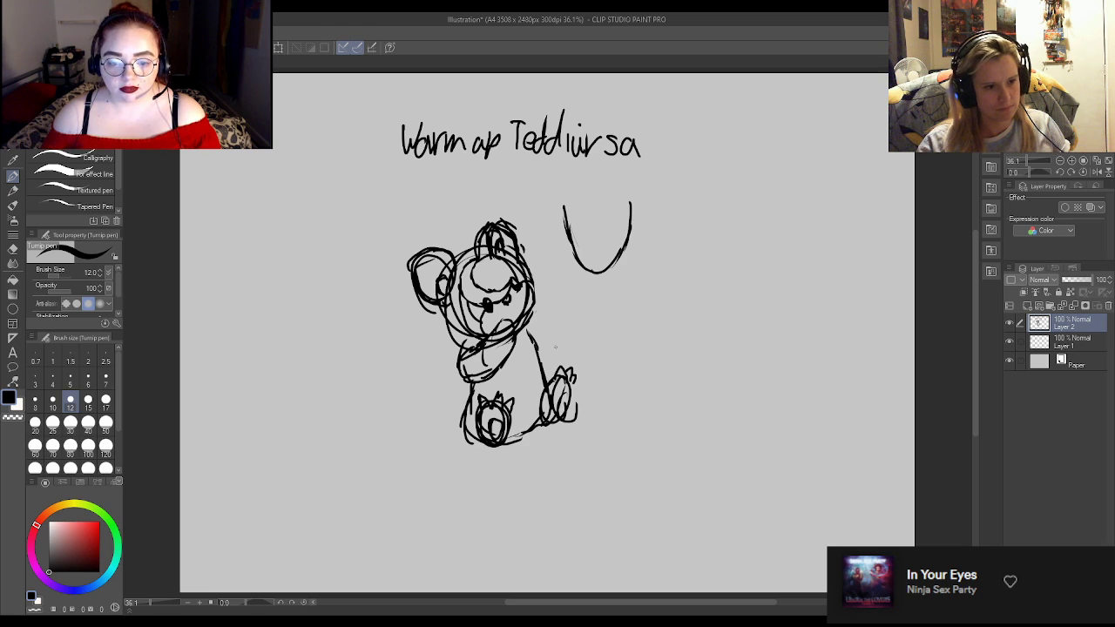
# Sketch the bear's second arm reaching out from beneath the head, with pointed claws on the paw.
pyautogui.moveTo(533, 310); pyautogui.dragTo(575, 299)
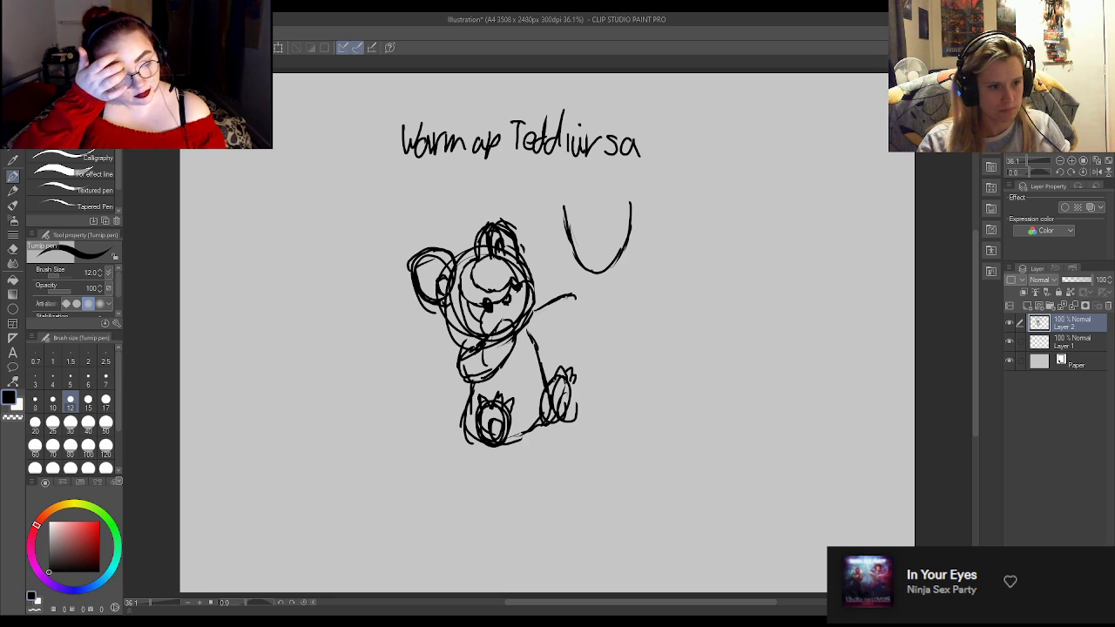
pyautogui.moveTo(563, 289)
pyautogui.mouseDown()
pyautogui.moveTo(585, 319)
pyautogui.moveTo(541, 315)
pyautogui.moveTo(558, 302)
pyautogui.mouseUp()
pyautogui.moveTo(554, 305)
pyautogui.mouseDown()
pyautogui.moveTo(562, 294)
pyautogui.moveTo(556, 301)
pyautogui.mouseUp()
pyautogui.moveTo(535, 346); pyautogui.dragTo(551, 337)
pyautogui.moveTo(540, 345); pyautogui.dragTo(564, 327)
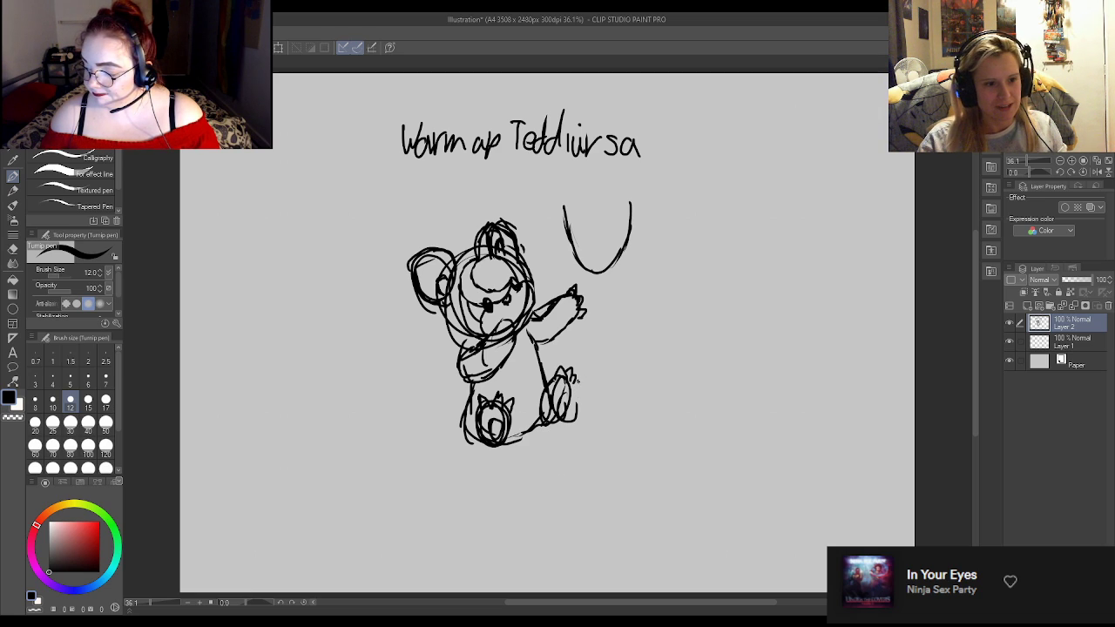
# Erase the rough foot on the body's right side and redraw it as a clean clawed oval with a small inner pad.
pyautogui.press('e')
pyautogui.moveTo(556, 383)
pyautogui.mouseDown()
pyautogui.moveTo(552, 417)
pyautogui.moveTo(559, 383)
pyautogui.mouseUp()
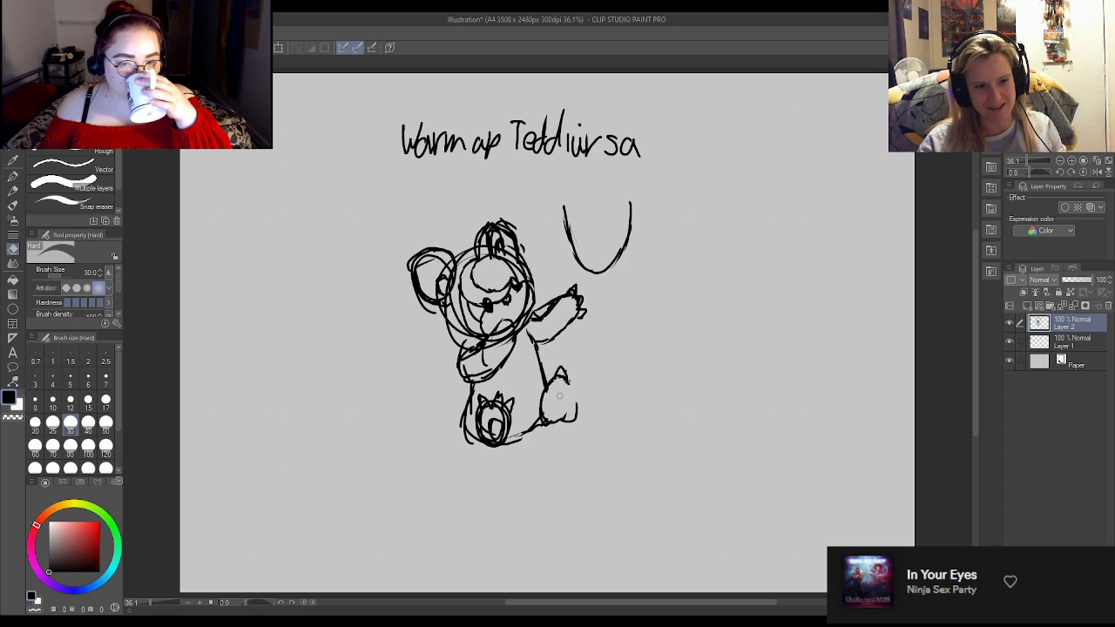
pyautogui.press('p')
pyautogui.moveTo(568, 371)
pyautogui.mouseDown()
pyautogui.moveTo(570, 406)
pyautogui.moveTo(556, 430)
pyautogui.moveTo(542, 416)
pyautogui.moveTo(569, 431)
pyautogui.moveTo(556, 423)
pyautogui.mouseUp()
pyautogui.press('e')
pyautogui.press('p')
pyautogui.press('e')
pyautogui.press('p')
pyautogui.press('e')
pyautogui.press('p')
pyautogui.press('e')
pyautogui.press('p')
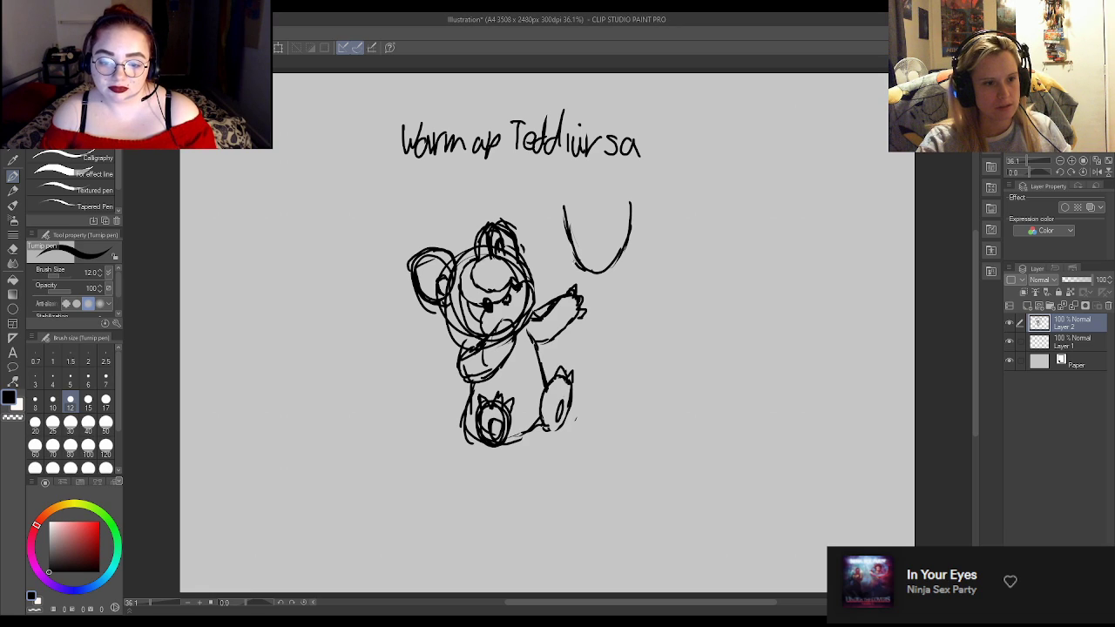
# Rework the left side of the U shape above the arm into a bumpy hive outline, adding a small oval hole.
pyautogui.moveTo(563, 216)
pyautogui.mouseDown()
pyautogui.moveTo(572, 261)
pyautogui.moveTo(564, 209)
pyautogui.moveTo(563, 231)
pyautogui.mouseUp()
pyautogui.press('e')
pyautogui.press('p')
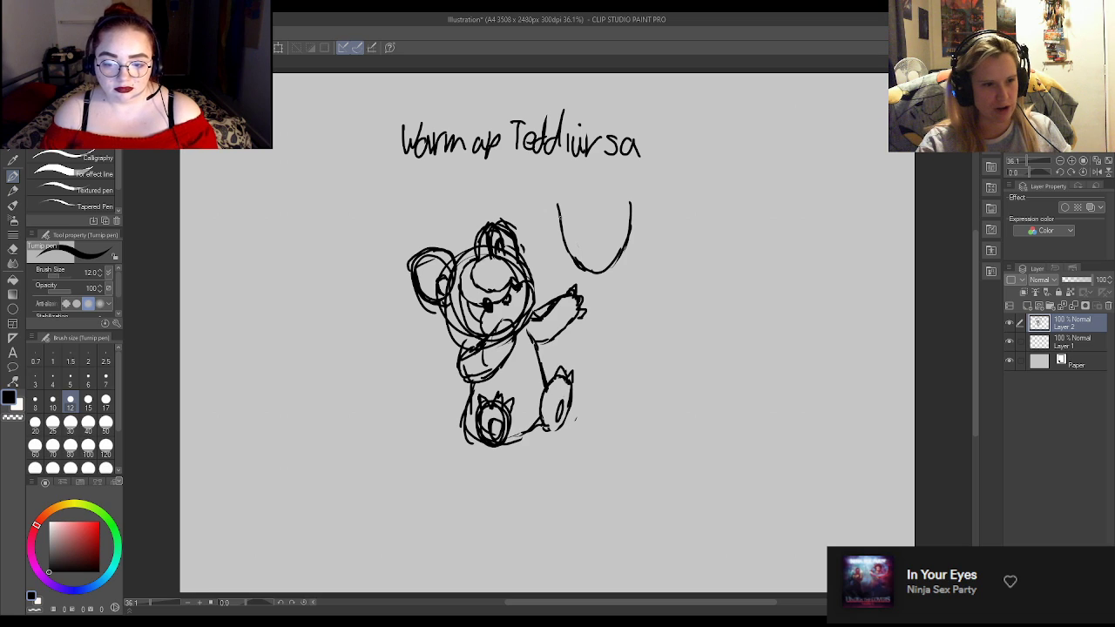
pyautogui.moveTo(554, 194)
pyautogui.mouseDown()
pyautogui.moveTo(565, 234)
pyautogui.moveTo(558, 208)
pyautogui.mouseUp()
pyautogui.press('e')
pyautogui.press('p')
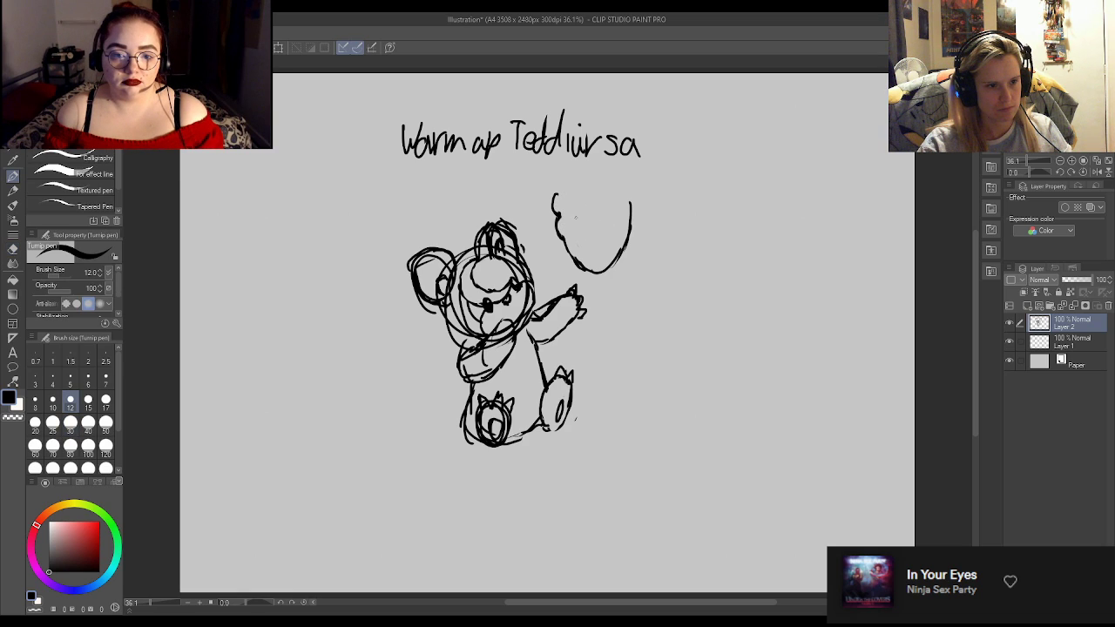
pyautogui.moveTo(574, 219); pyautogui.dragTo(571, 249)
pyautogui.press('e')
pyautogui.press('p')
pyautogui.press('e')
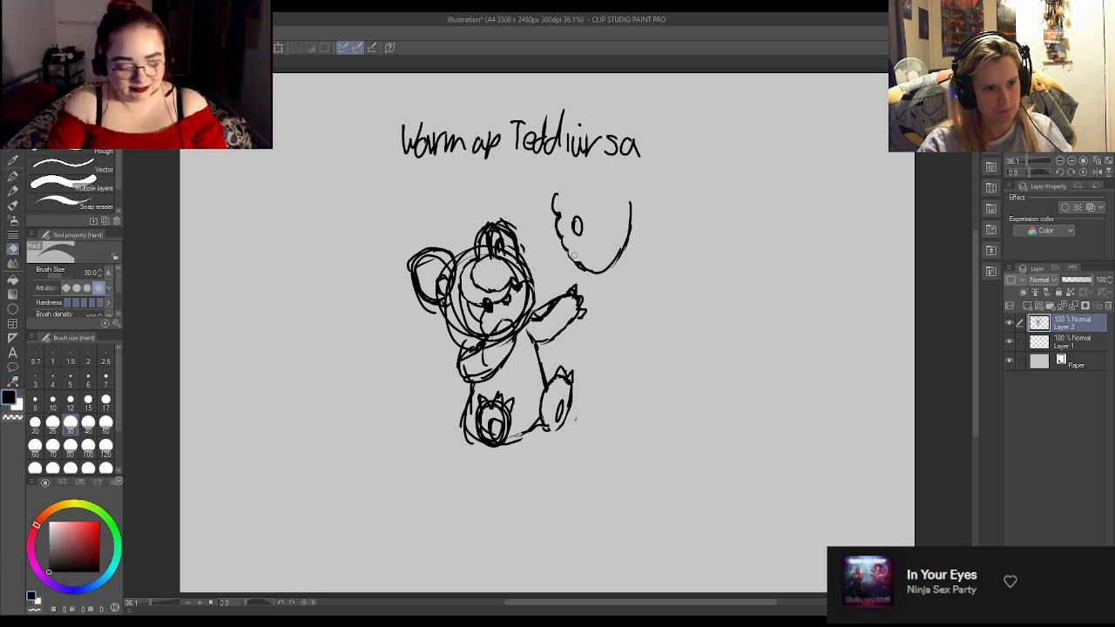
pyautogui.press('p')
pyautogui.press('e')
pyautogui.press('p')
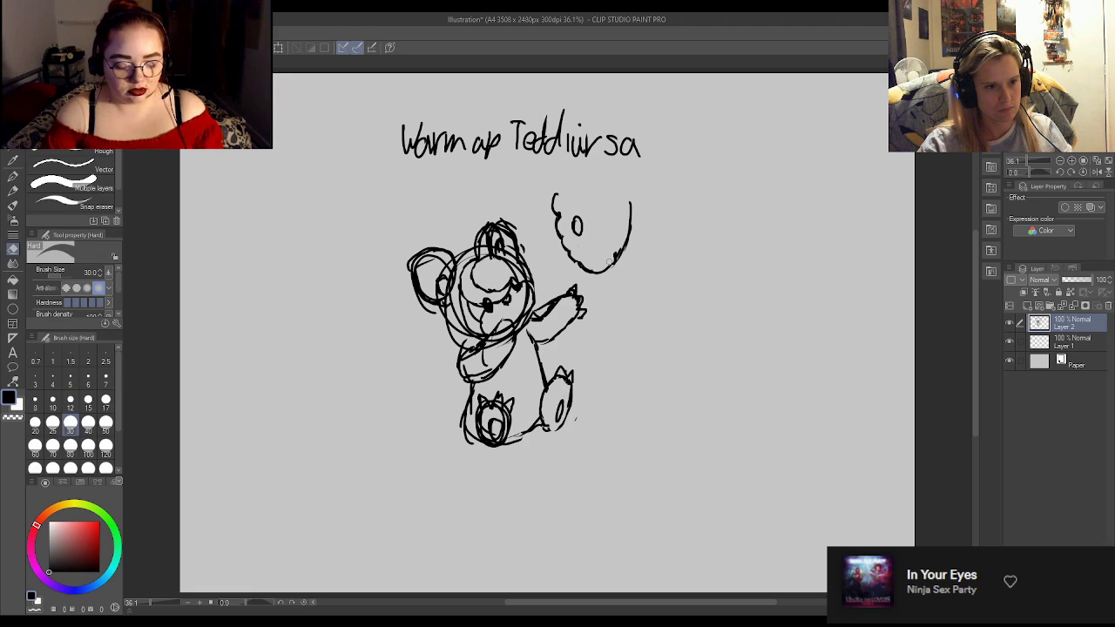
# Replace the hive's smooth right side with a bumpy edge and close the top with a short stem.
pyautogui.press('e')
pyautogui.moveTo(620, 261); pyautogui.dragTo(628, 207)
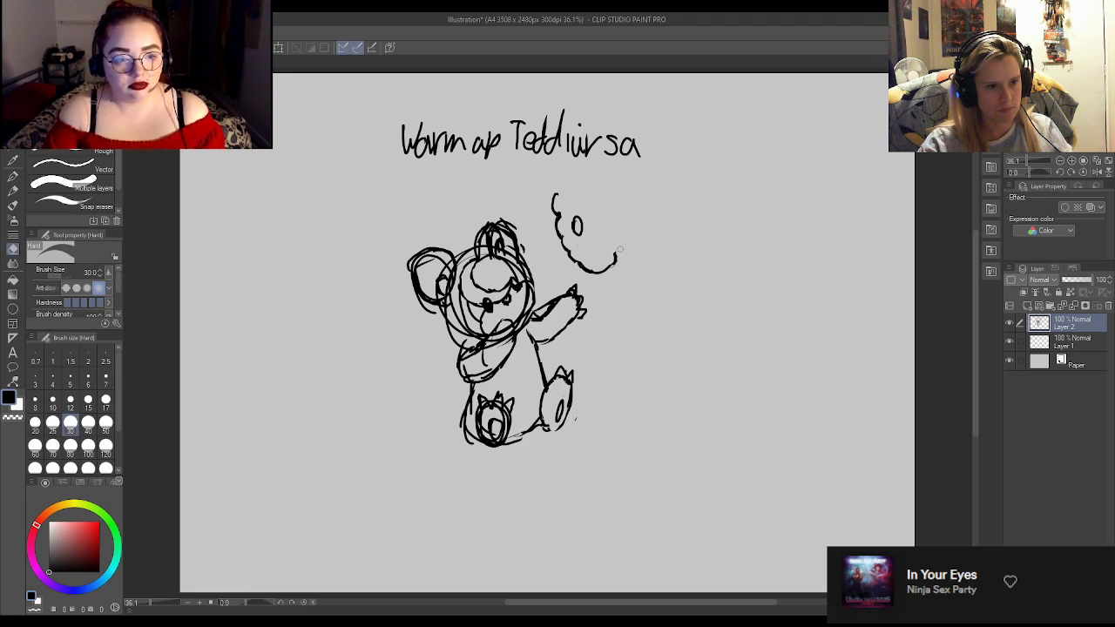
pyautogui.press('p')
pyautogui.moveTo(617, 241)
pyautogui.mouseDown()
pyautogui.moveTo(616, 188)
pyautogui.moveTo(558, 195)
pyautogui.moveTo(606, 183)
pyautogui.moveTo(574, 166)
pyautogui.mouseUp()
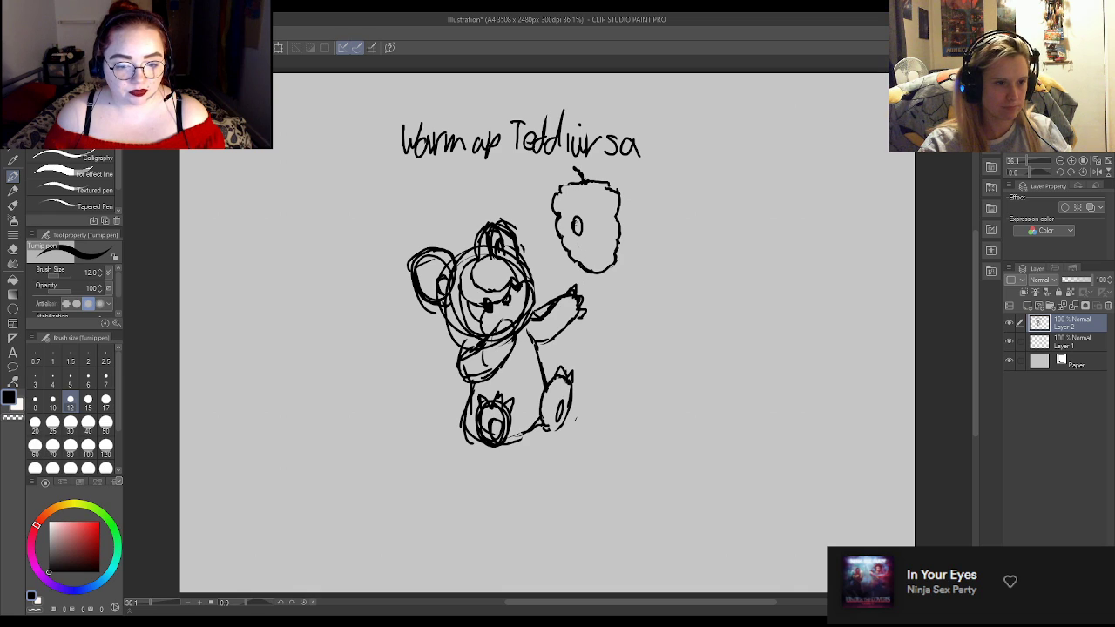
# Draw honey running from the hive's hole onto the outstretched paw, with drips hanging below the paw.
pyautogui.moveTo(575, 234); pyautogui.dragTo(560, 300)
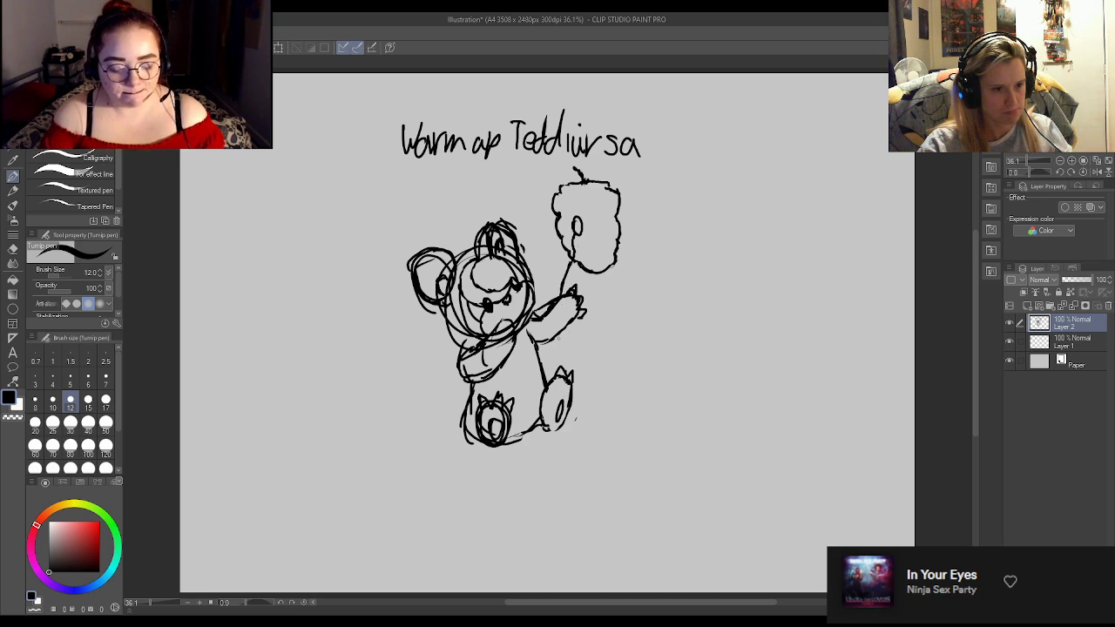
pyautogui.moveTo(558, 300); pyautogui.dragTo(560, 343)
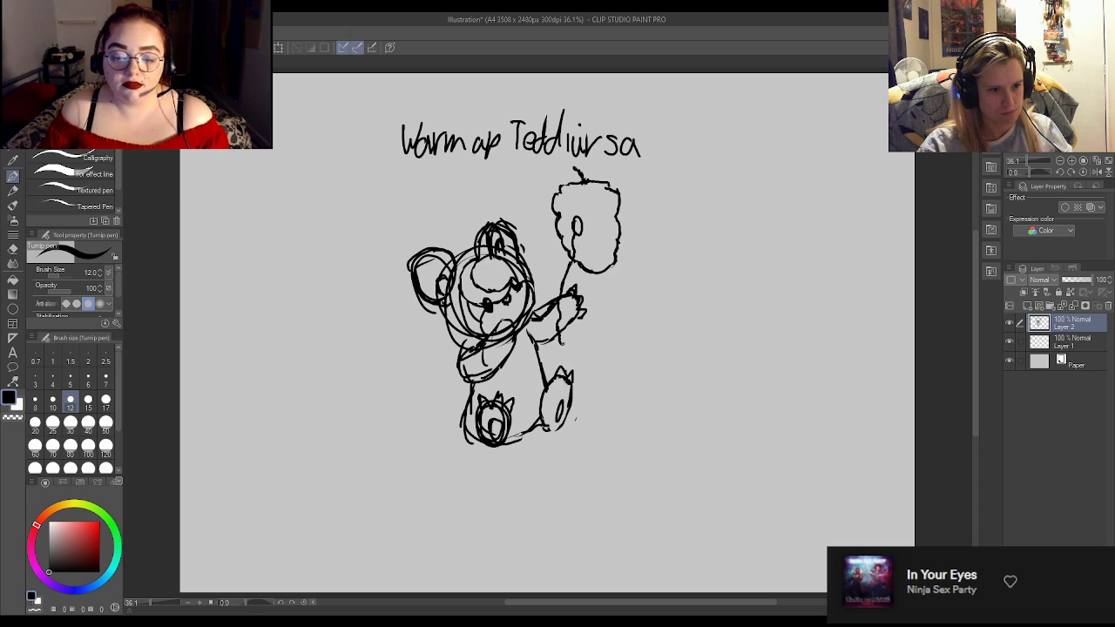
pyautogui.moveTo(566, 329)
pyautogui.mouseDown()
pyautogui.moveTo(575, 320)
pyautogui.moveTo(573, 337)
pyautogui.mouseUp()
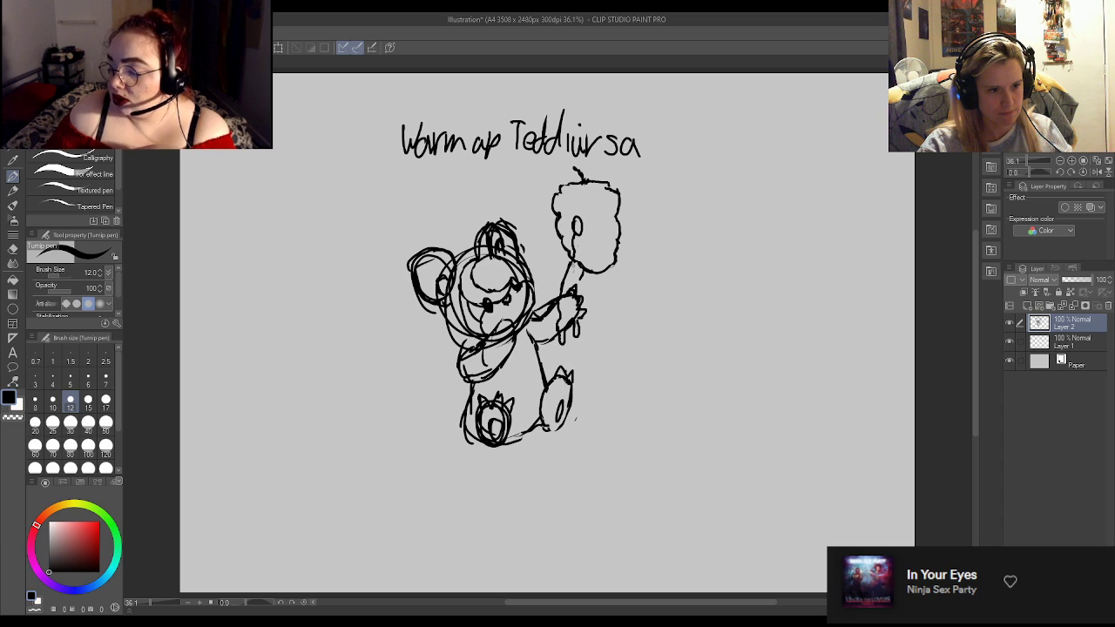
pyautogui.moveTo(573, 259); pyautogui.dragTo(575, 283)
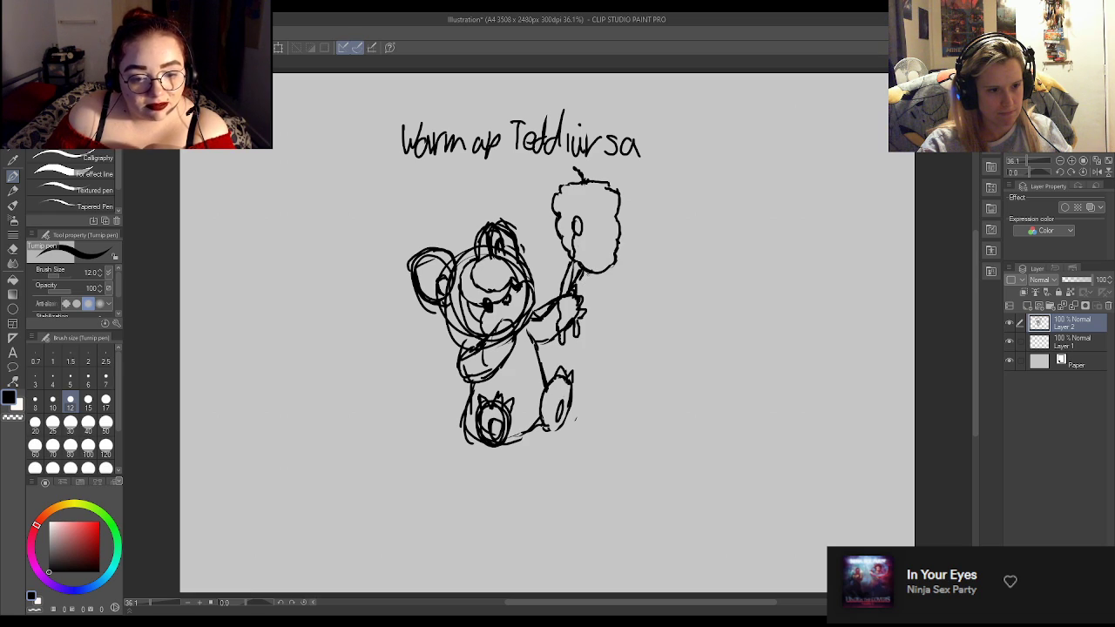
pyautogui.moveTo(585, 269); pyautogui.dragTo(576, 296)
# Undo the last honey strokes and redraw the flow between the hive and the paw with dripping edges.
pyautogui.hotkey('ctrl', 'z')
pyautogui.hotkey('ctrl', 'z')
pyautogui.moveTo(587, 276); pyautogui.dragTo(580, 294)
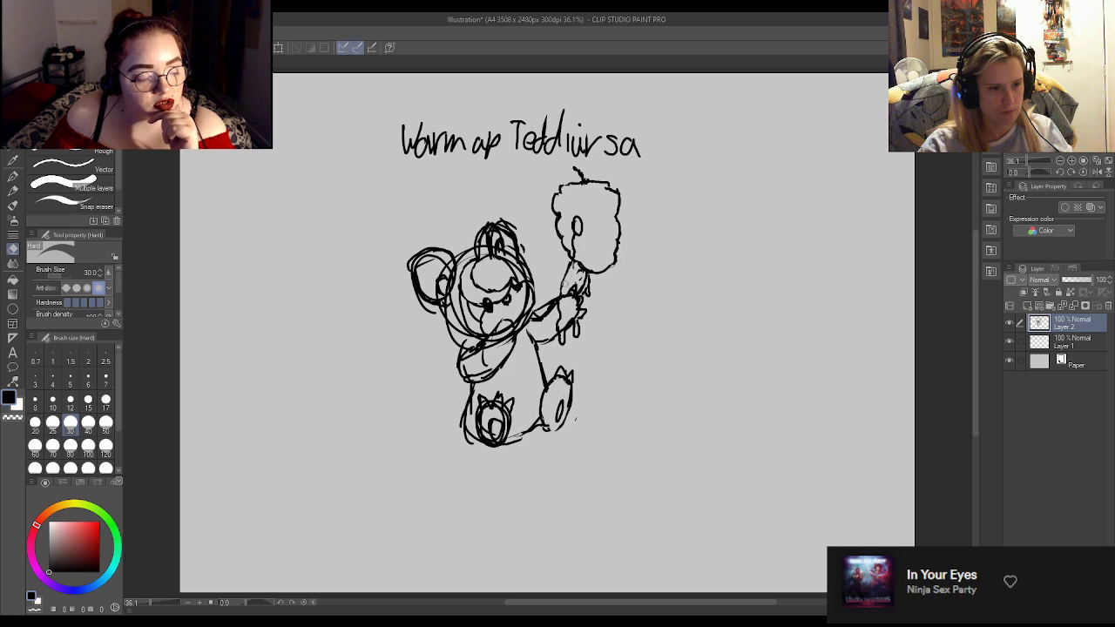
pyautogui.moveTo(567, 259)
pyautogui.mouseDown()
pyautogui.moveTo(561, 291)
pyautogui.moveTo(572, 275)
pyautogui.mouseUp()
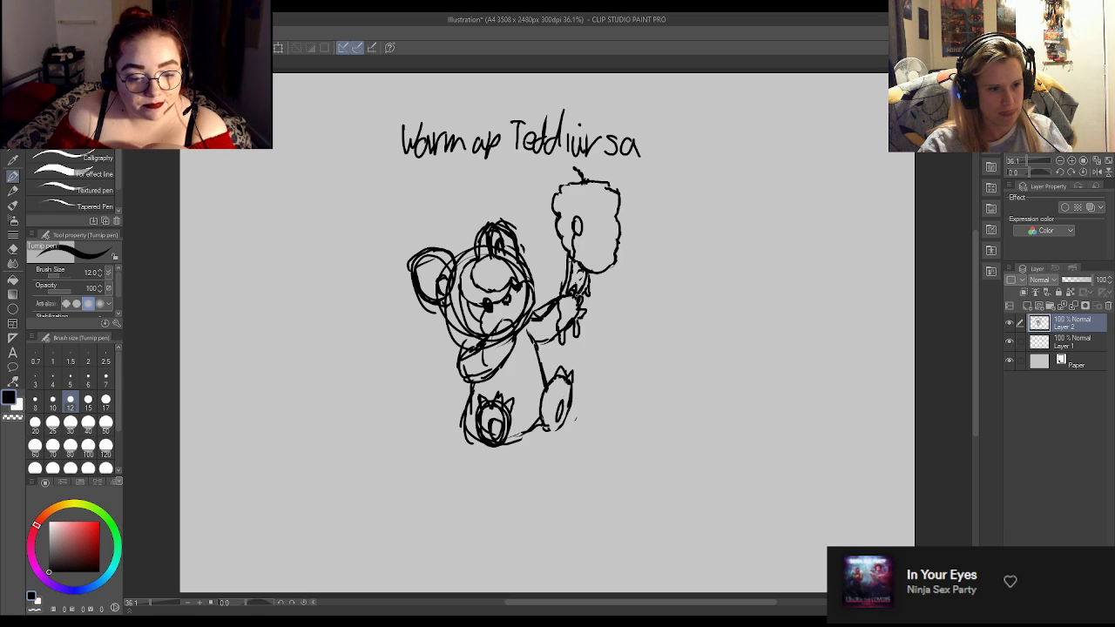
pyautogui.moveTo(581, 236); pyautogui.dragTo(591, 266)
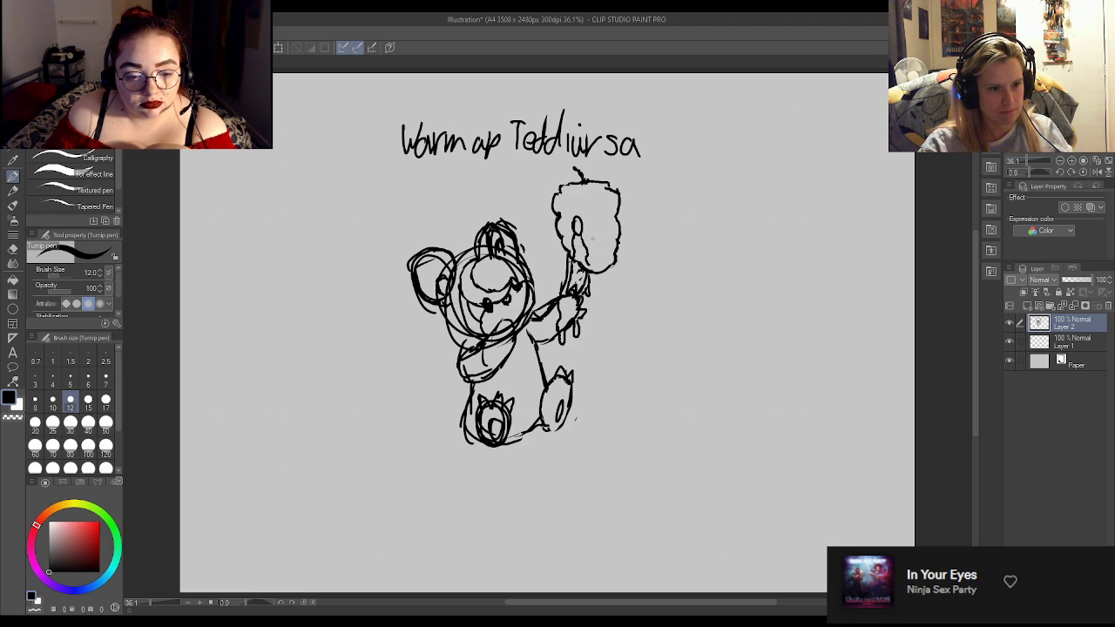
# Clear the lines beneath the bear's mouth and draw honey dripping down over the raised arm.
pyautogui.press('e')
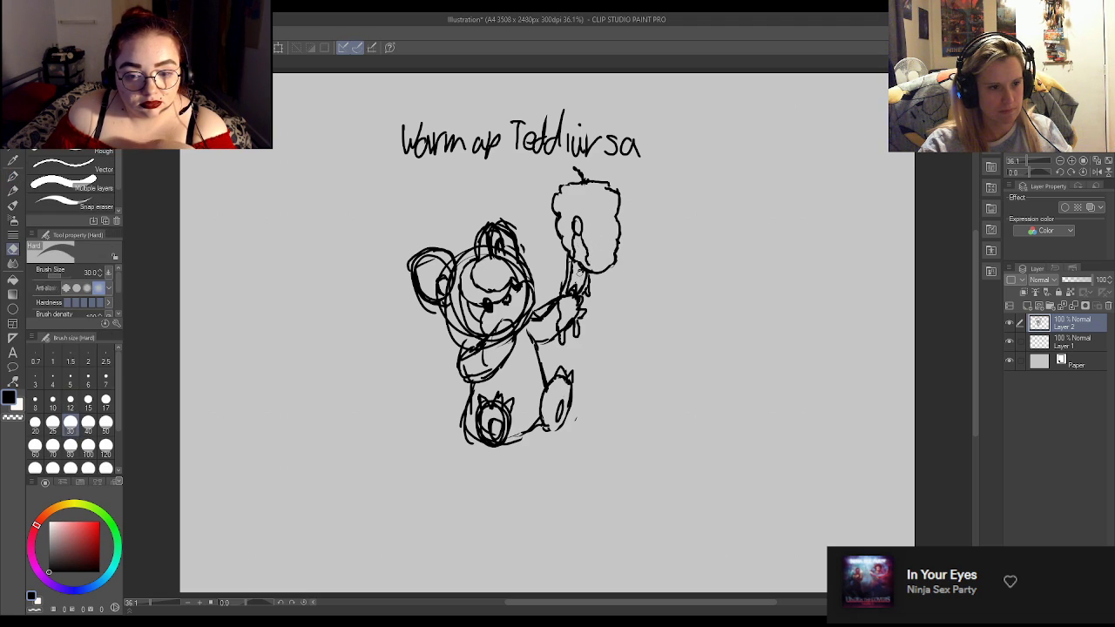
pyautogui.moveTo(501, 344)
pyautogui.mouseDown()
pyautogui.moveTo(500, 332)
pyautogui.moveTo(512, 338)
pyautogui.moveTo(502, 346)
pyautogui.moveTo(510, 355)
pyautogui.mouseUp()
pyautogui.press('p')
pyautogui.press('e')
pyautogui.press('p')
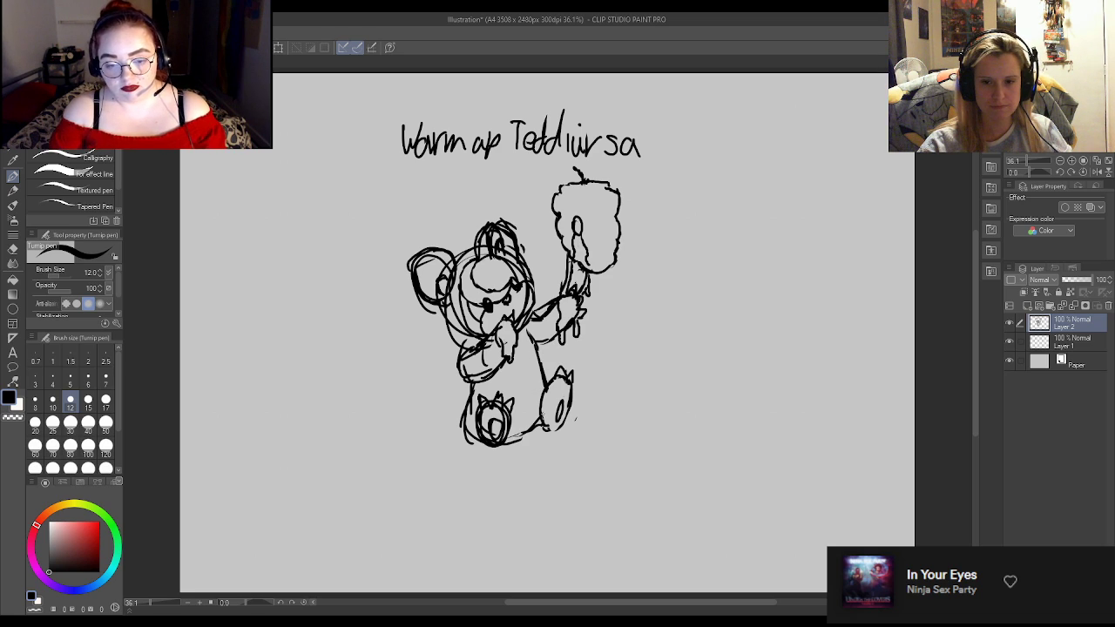
# Erase the rough double lines of the left ear and redraw it as a smaller ear with a round inner ear.
pyautogui.press('e')
pyautogui.moveTo(432, 317)
pyautogui.mouseDown()
pyautogui.moveTo(409, 282)
pyautogui.moveTo(416, 245)
pyautogui.moveTo(446, 245)
pyautogui.moveTo(428, 252)
pyautogui.moveTo(459, 280)
pyautogui.moveTo(444, 292)
pyautogui.moveTo(450, 283)
pyautogui.moveTo(430, 273)
pyautogui.moveTo(430, 289)
pyautogui.mouseUp()
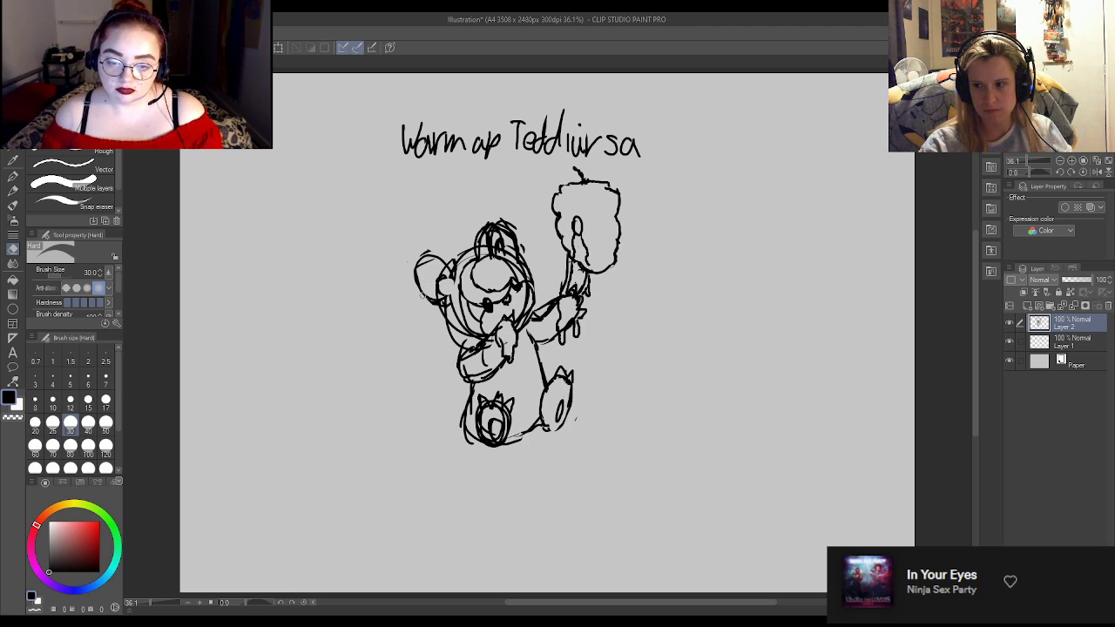
pyautogui.press('p')
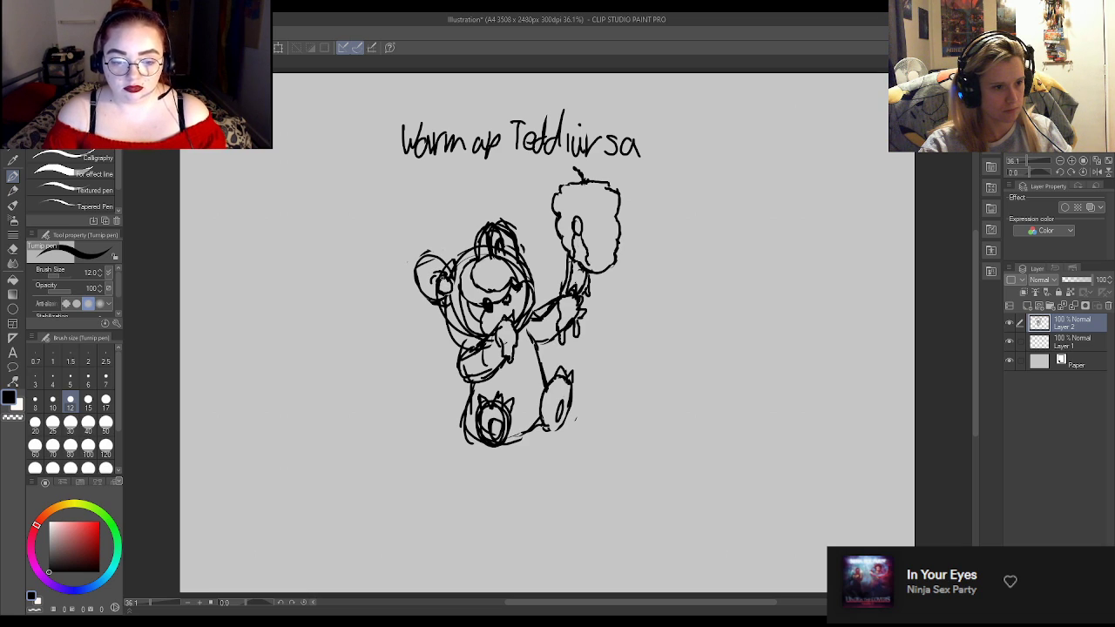
pyautogui.press('e')
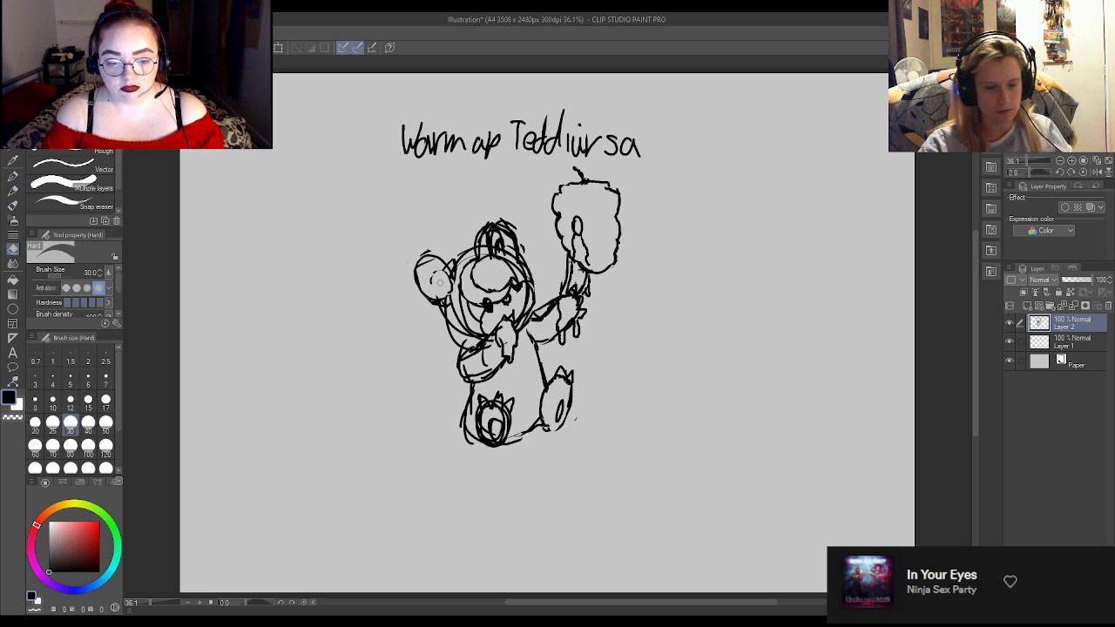
pyautogui.press('p')
pyautogui.moveTo(438, 269)
pyautogui.mouseDown()
pyautogui.moveTo(447, 276)
pyautogui.moveTo(437, 291)
pyautogui.mouseUp()
pyautogui.press('e')
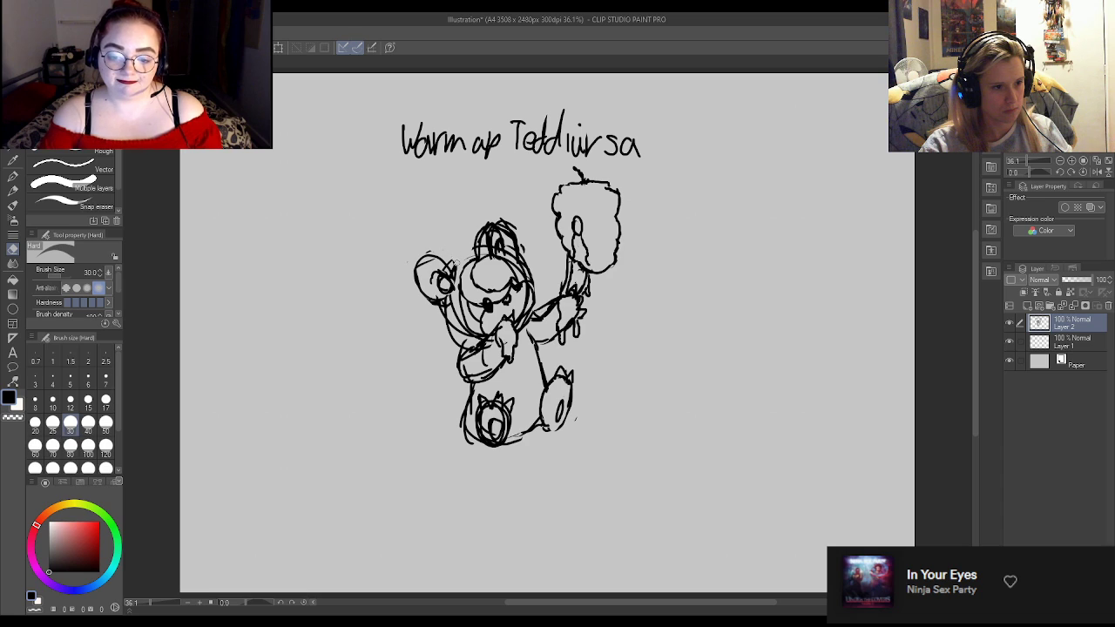
pyautogui.press('p')
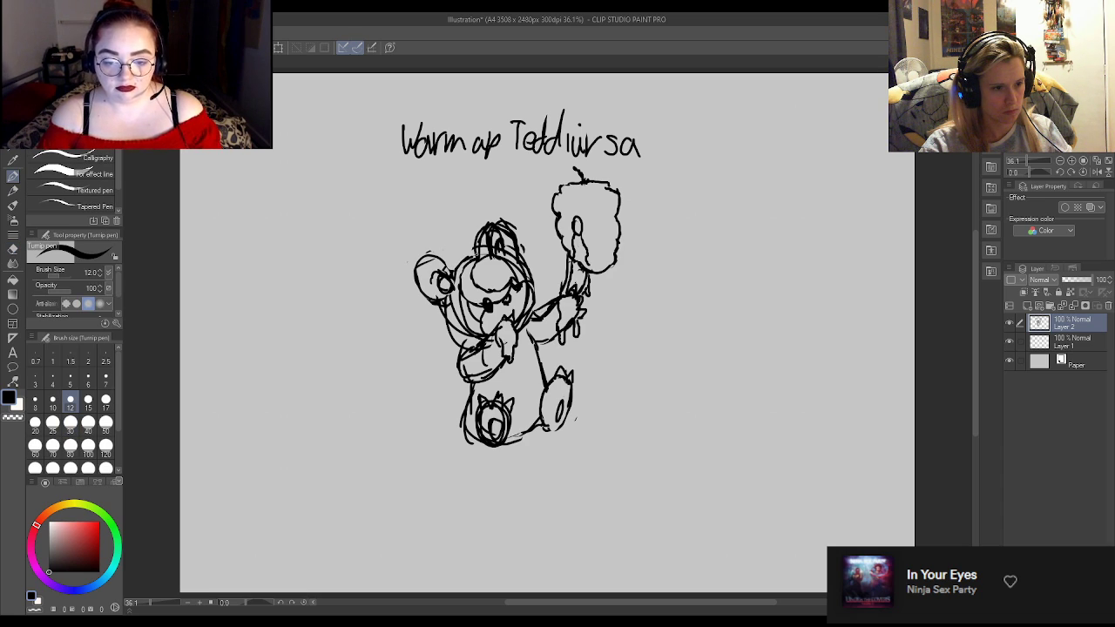
# Erase the overlapping construction lines around the top ear and head, and redraw the head's right edge.
pyautogui.press('e')
pyautogui.moveTo(474, 233)
pyautogui.mouseDown()
pyautogui.moveTo(483, 261)
pyautogui.moveTo(489, 236)
pyautogui.moveTo(519, 266)
pyautogui.mouseUp()
pyautogui.moveTo(479, 235)
pyautogui.mouseDown()
pyautogui.moveTo(509, 223)
pyautogui.moveTo(477, 225)
pyautogui.mouseUp()
pyautogui.moveTo(446, 311)
pyautogui.mouseDown()
pyautogui.moveTo(448, 336)
pyautogui.moveTo(462, 329)
pyautogui.moveTo(443, 315)
pyautogui.mouseUp()
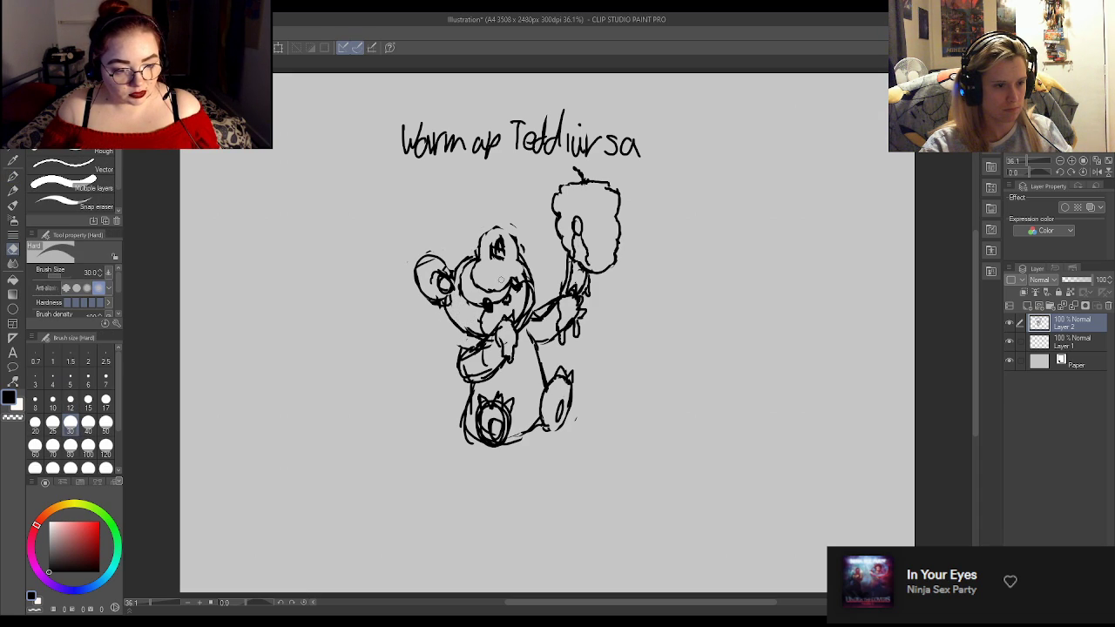
pyautogui.moveTo(526, 273)
pyautogui.mouseDown()
pyautogui.moveTo(533, 305)
pyautogui.moveTo(517, 323)
pyautogui.moveTo(531, 291)
pyautogui.mouseUp()
pyautogui.press('p')
pyautogui.press('e')
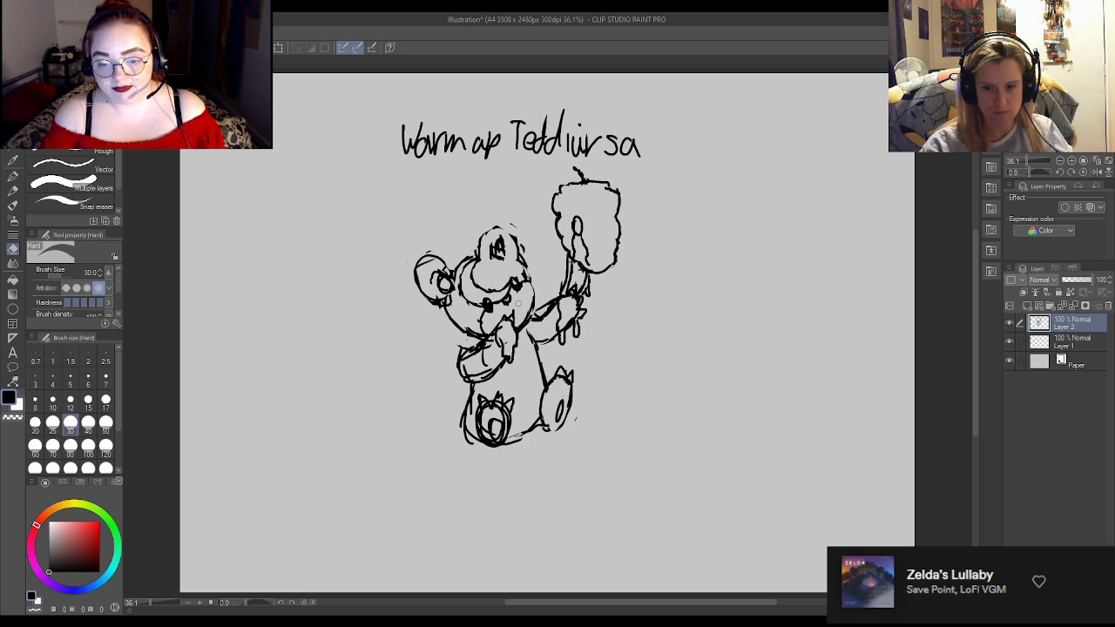
pyautogui.press('p')
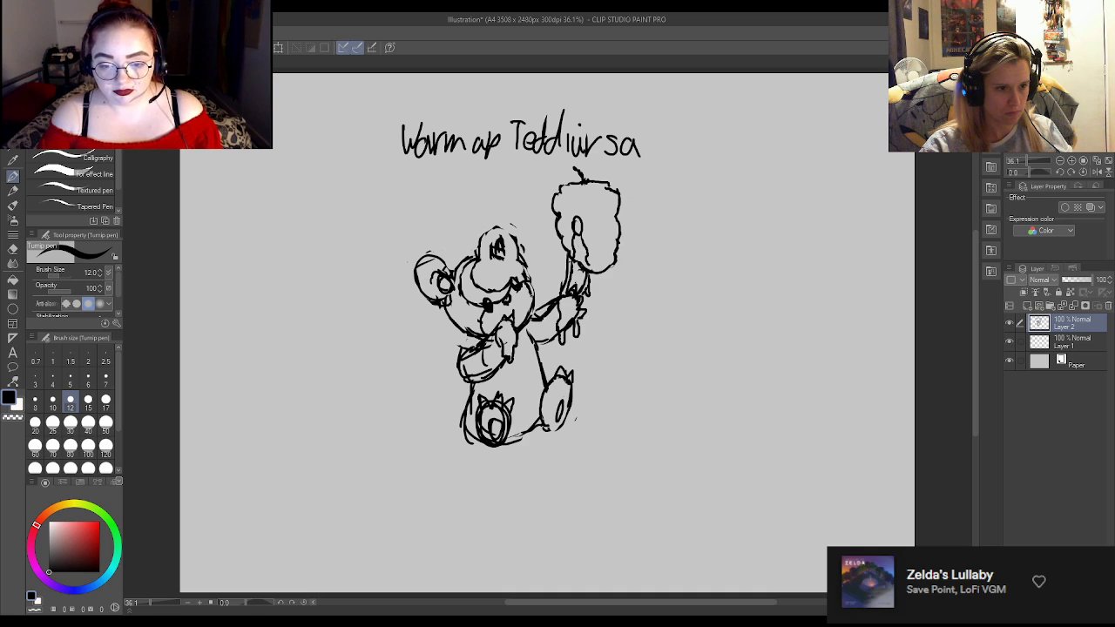
pyautogui.press('e')
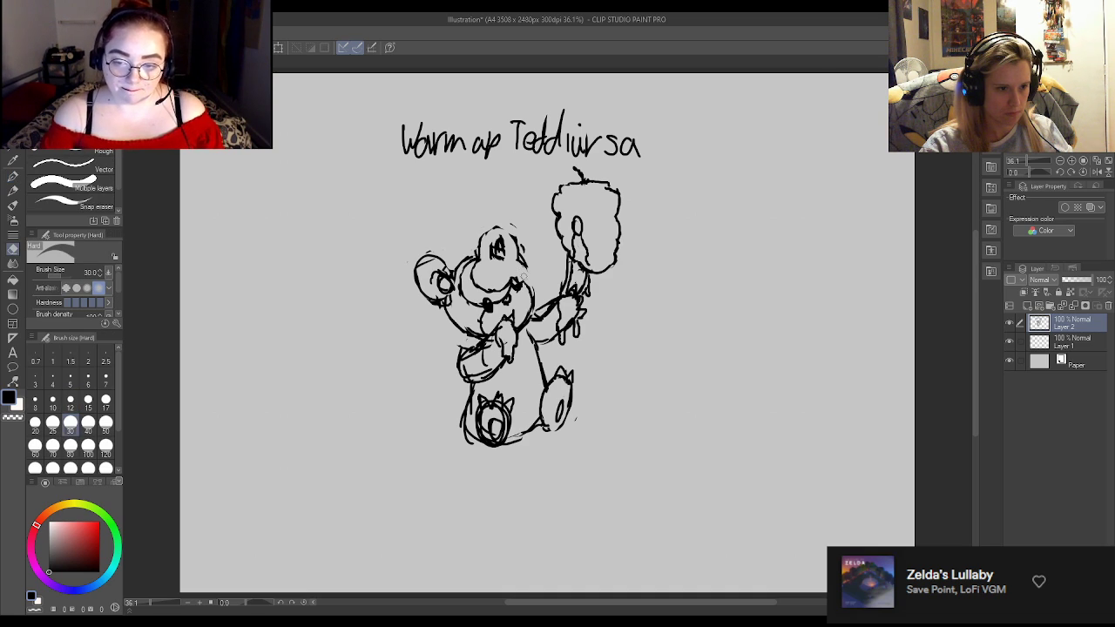
pyautogui.press('p')
pyautogui.press('e')
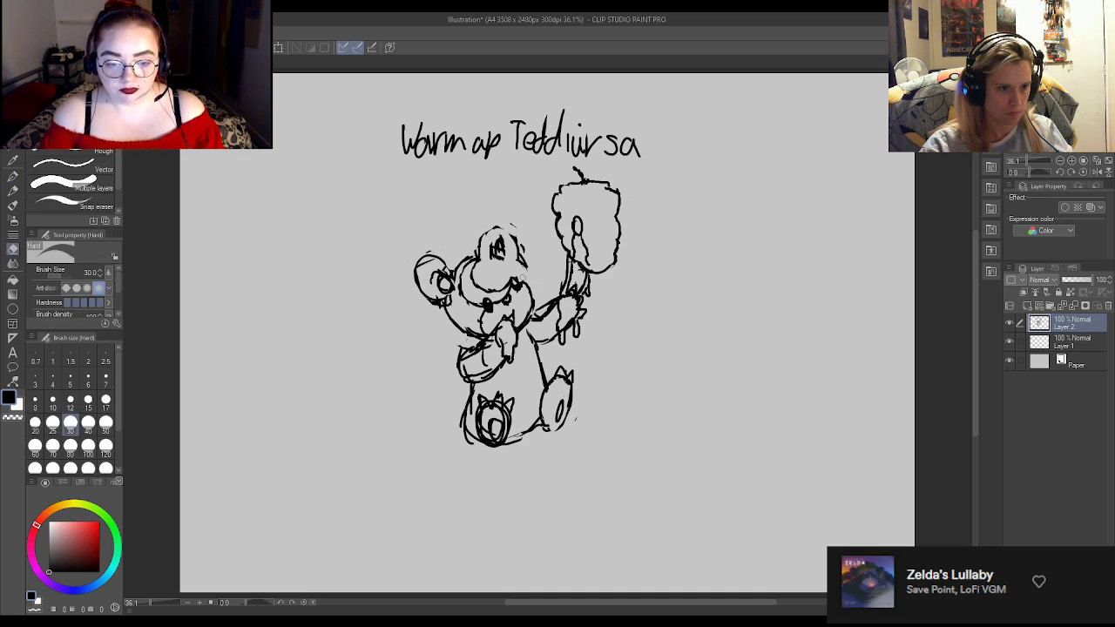
pyautogui.press('p')
pyautogui.moveTo(523, 261); pyautogui.dragTo(532, 296)
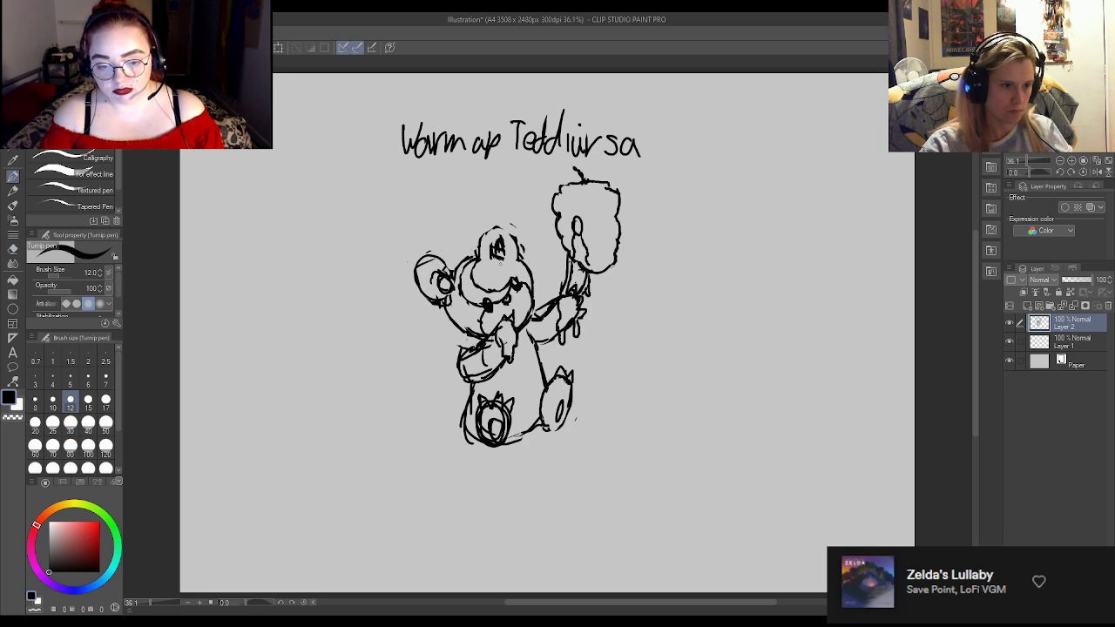
# Erase the narrow top ear and redraw it as a rounder ear further right, completing the head's top outline.
pyautogui.press('e')
pyautogui.moveTo(493, 251)
pyautogui.mouseDown()
pyautogui.moveTo(493, 263)
pyautogui.moveTo(505, 258)
pyautogui.moveTo(477, 252)
pyautogui.moveTo(491, 230)
pyautogui.moveTo(501, 249)
pyautogui.moveTo(488, 246)
pyautogui.moveTo(521, 253)
pyautogui.moveTo(497, 250)
pyautogui.moveTo(492, 238)
pyautogui.moveTo(513, 225)
pyautogui.moveTo(535, 255)
pyautogui.moveTo(526, 228)
pyautogui.moveTo(530, 244)
pyautogui.moveTo(518, 237)
pyautogui.mouseUp()
pyautogui.press('p')
pyautogui.press('e')
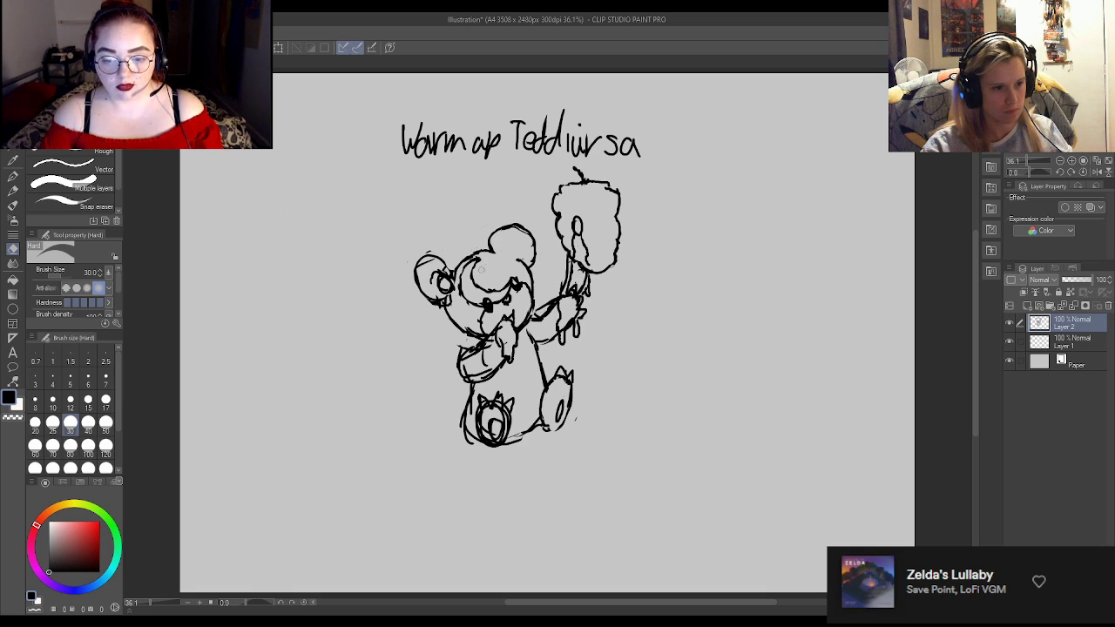
# Refine the left ear's outer outline into a single clean rounded line.
pyautogui.press('p')
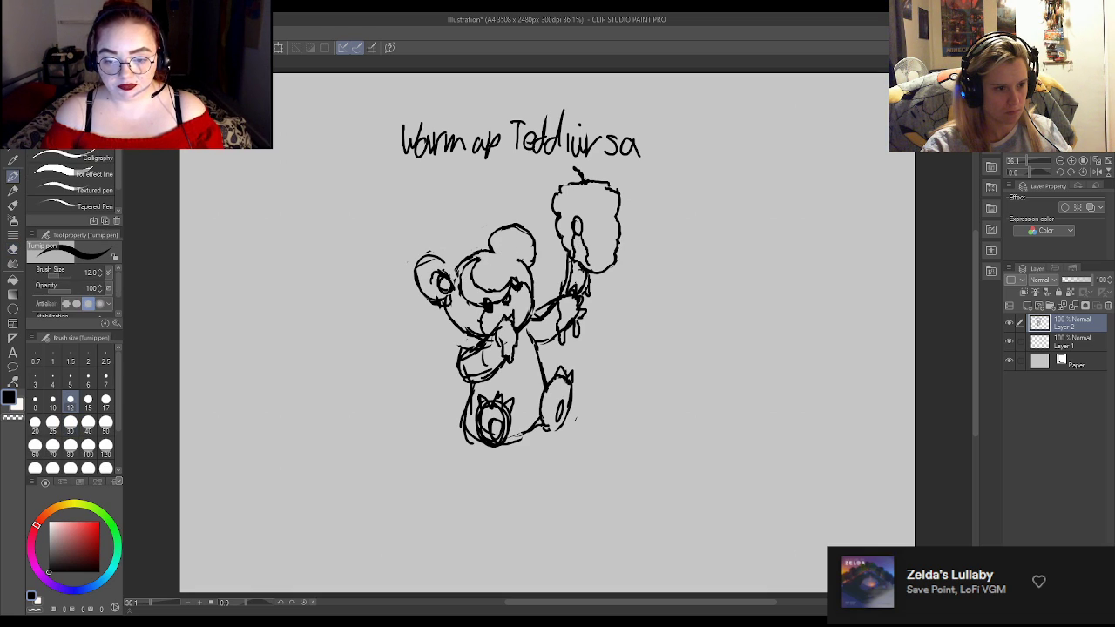
pyautogui.press('e')
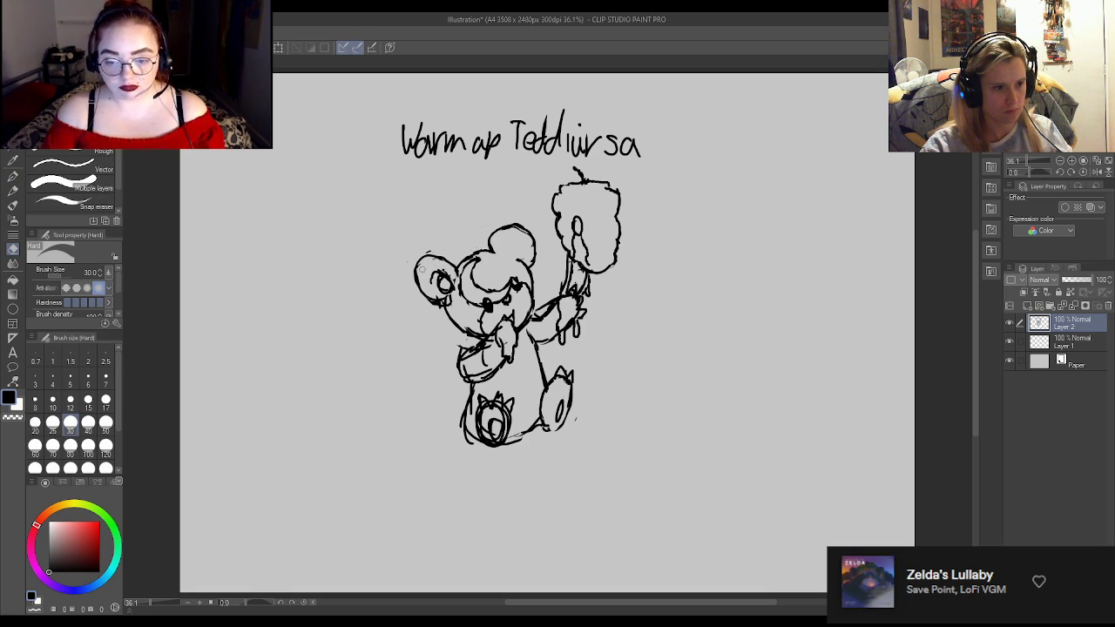
pyautogui.press('p')
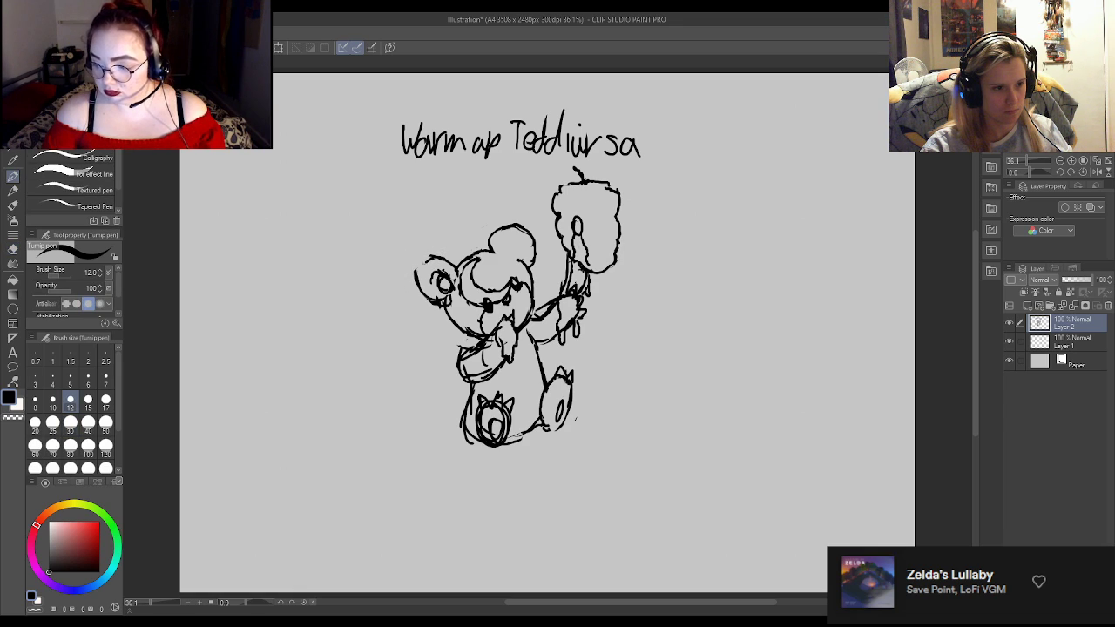
pyautogui.press('e')
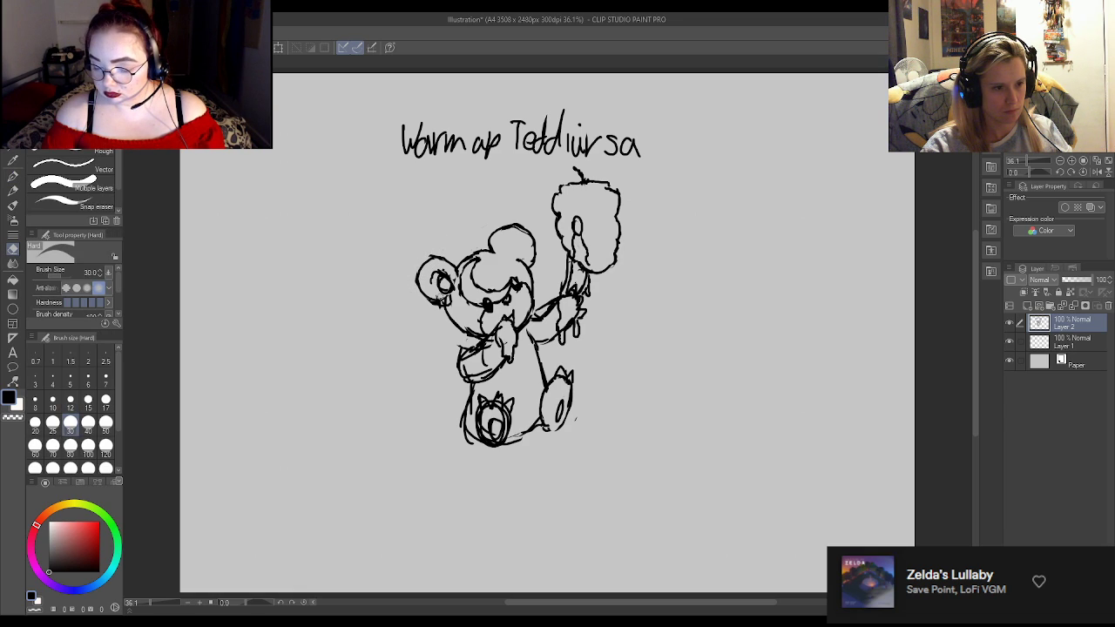
# Clean up the join between the left ear and head, and redraw the head's left edge as one line.
pyautogui.press('p')
pyautogui.press('e')
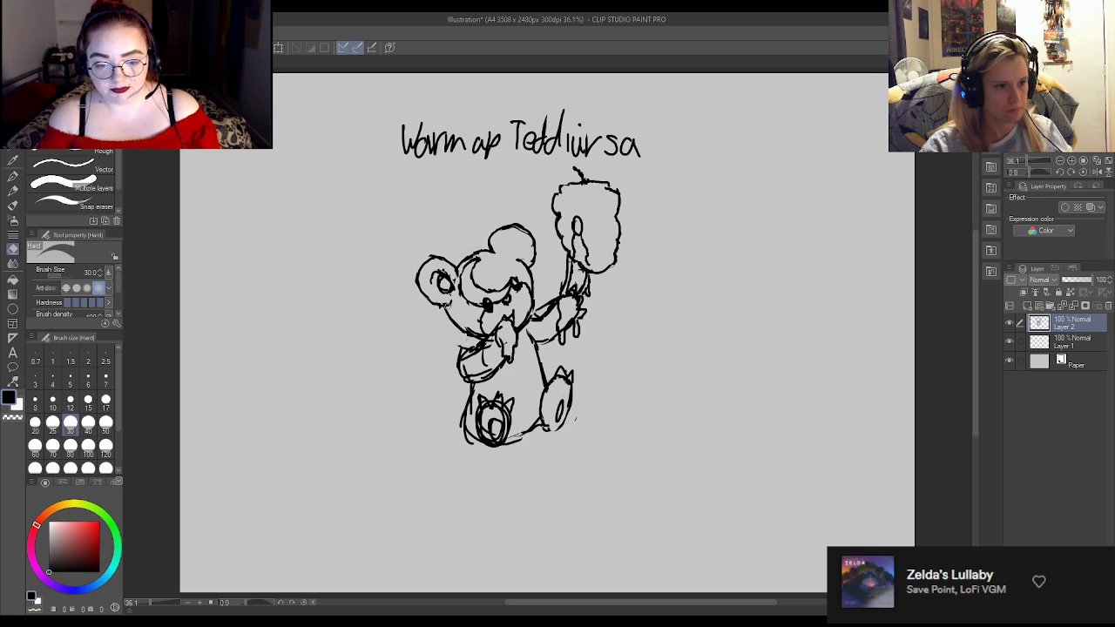
pyautogui.moveTo(448, 300); pyautogui.dragTo(445, 306)
pyautogui.press('p')
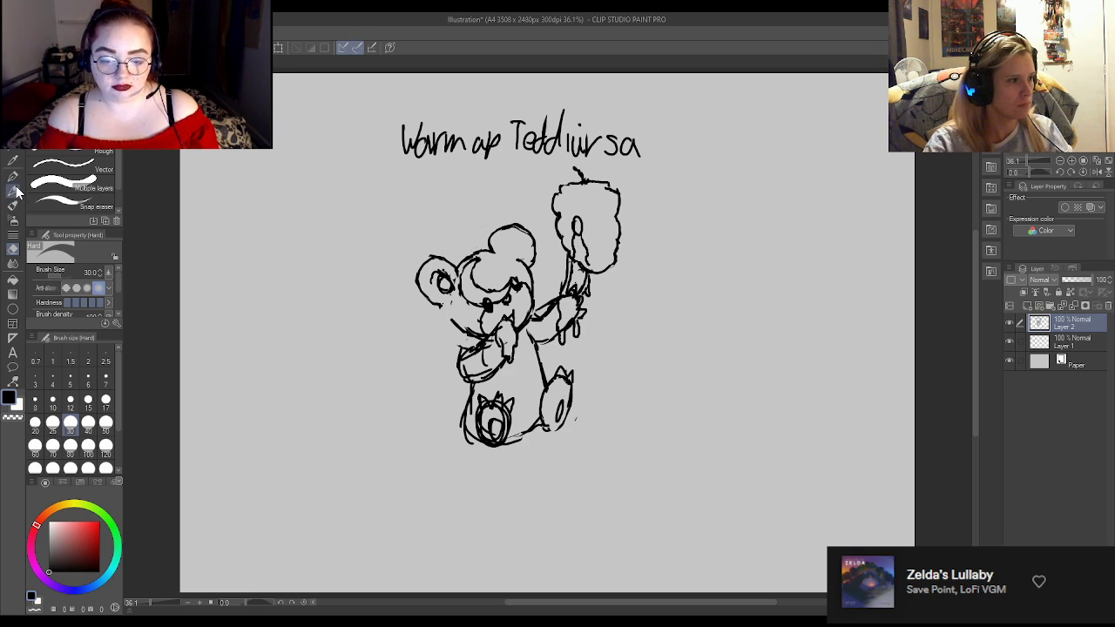
pyautogui.moveTo(451, 296); pyautogui.dragTo(449, 329)
pyautogui.press('e')
pyautogui.press('p')
pyautogui.press('e')
pyautogui.moveTo(442, 291); pyautogui.dragTo(449, 277)
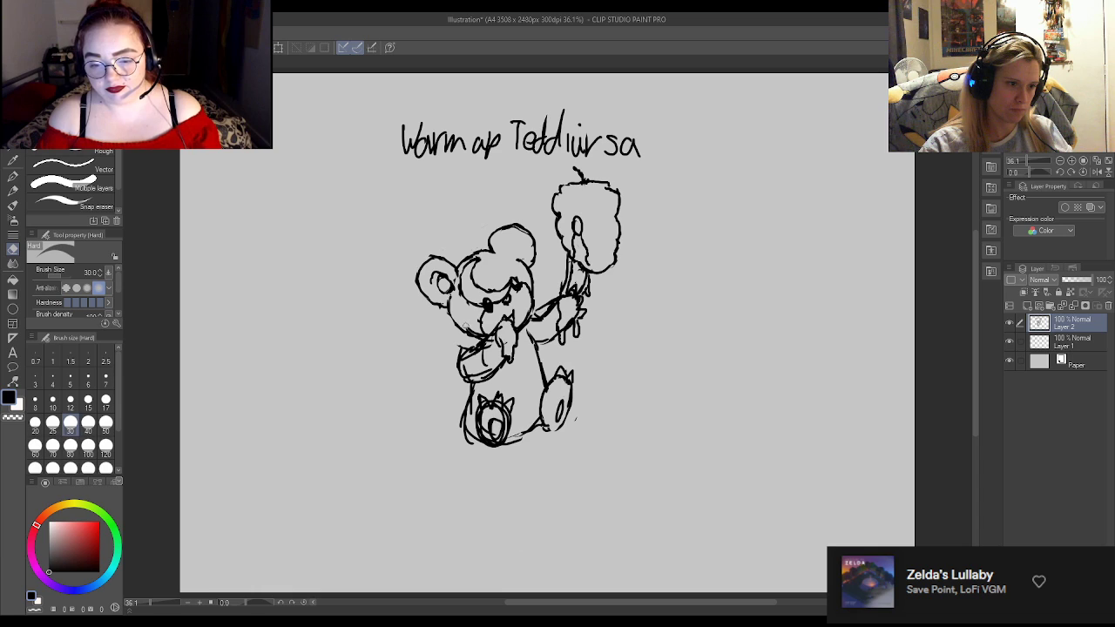
# Redraw the upper outline of the bent left arm and erase the rough lines inside it.
pyautogui.press('p')
pyautogui.moveTo(462, 343); pyautogui.dragTo(470, 336)
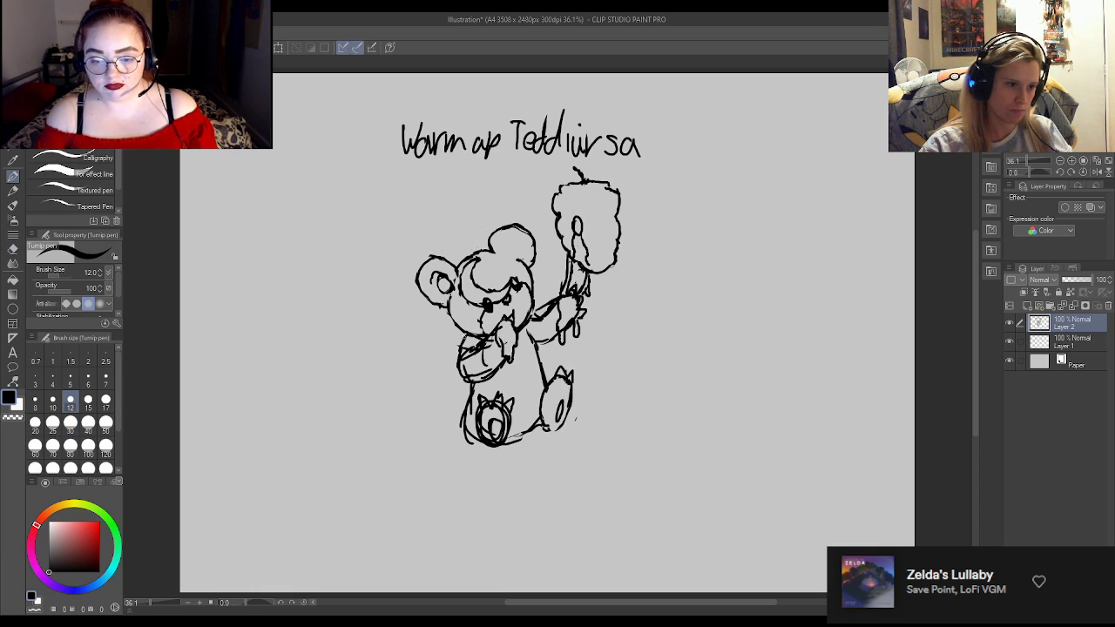
pyautogui.press('e')
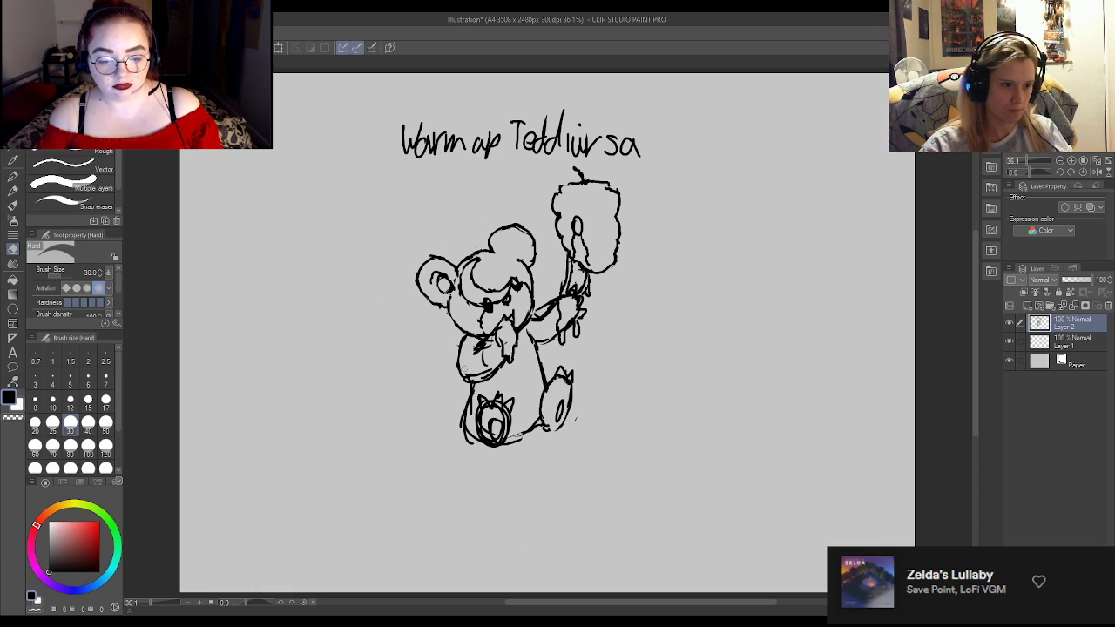
pyautogui.moveTo(488, 365); pyautogui.dragTo(478, 352)
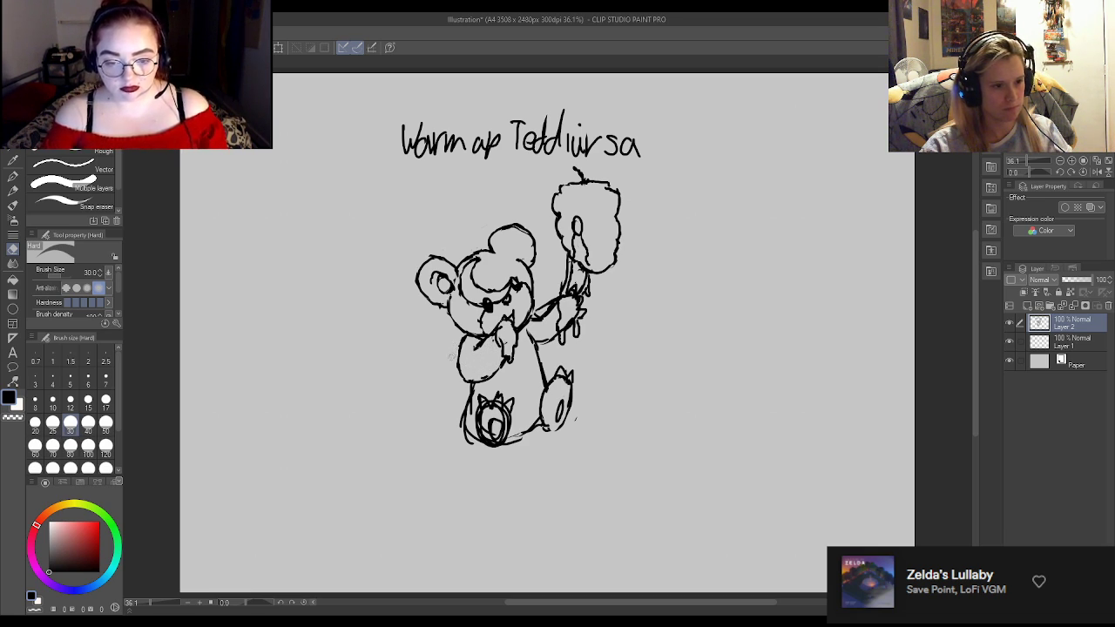
# Erase the doubled lines along the body's lower left side and tidy them into a single curve.
pyautogui.moveTo(457, 421); pyautogui.dragTo(464, 439)
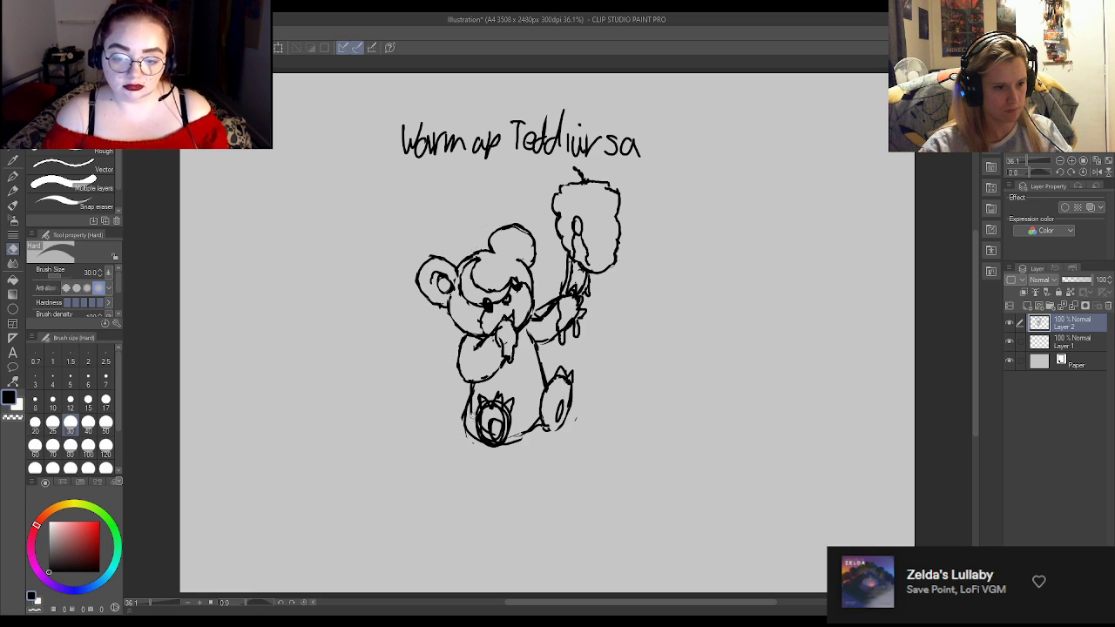
pyautogui.press('p')
pyautogui.press('e')
pyautogui.moveTo(453, 424)
pyautogui.mouseDown()
pyautogui.moveTo(464, 414)
pyautogui.moveTo(470, 433)
pyautogui.moveTo(472, 418)
pyautogui.moveTo(472, 436)
pyautogui.mouseUp()
pyautogui.press('p')
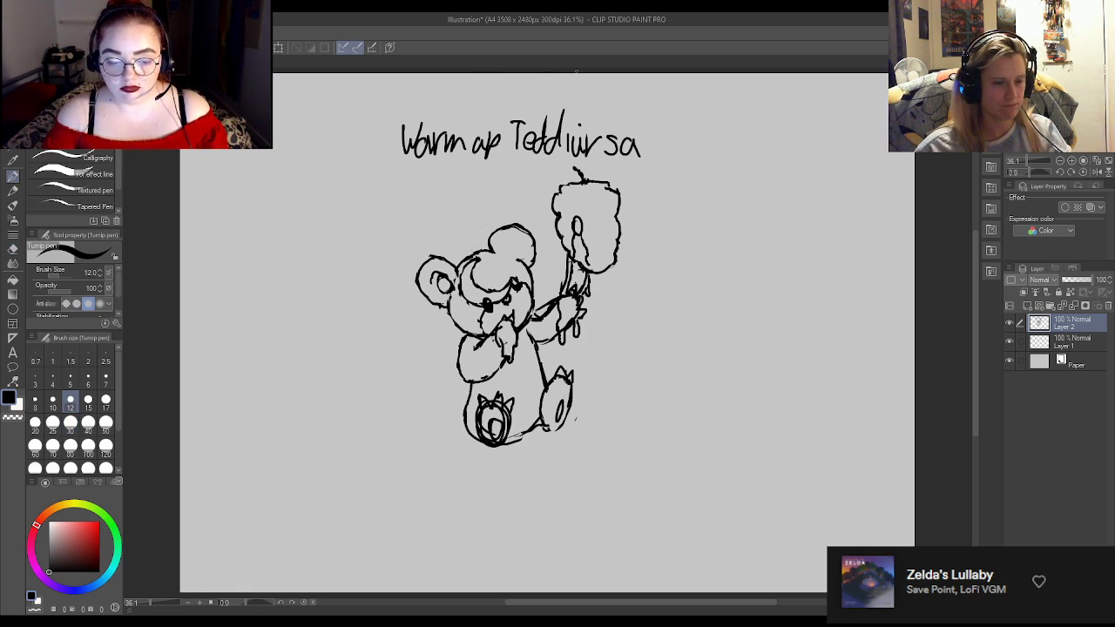
# Lasso the bear and hive, move them down away from the title text, and deselect.
pyautogui.scroll(1, 520, 330)
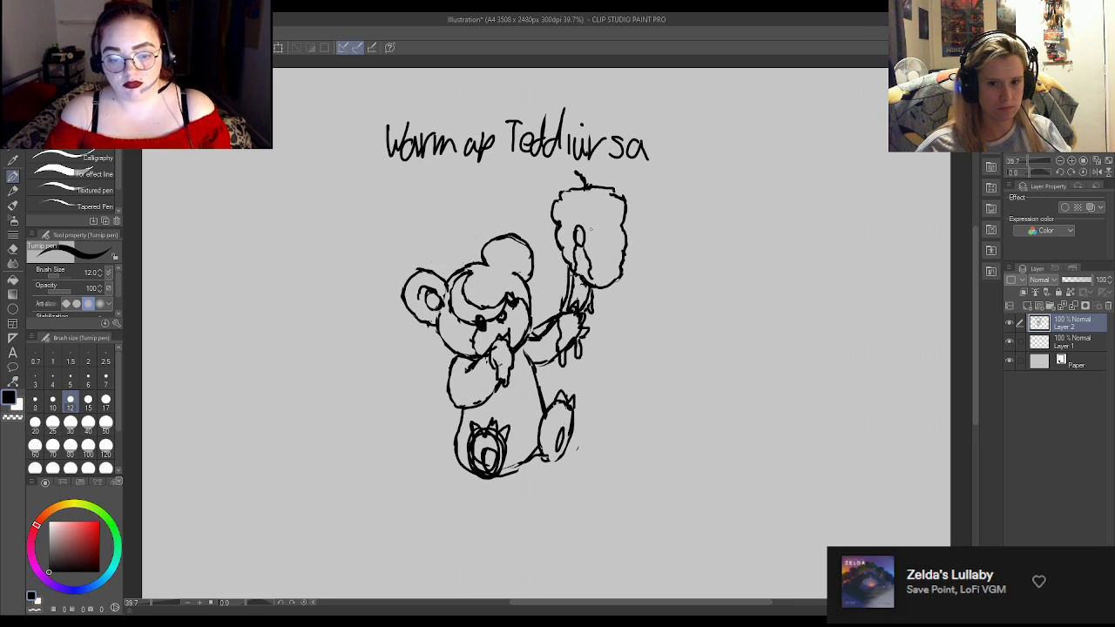
pyautogui.scroll(1, 599, 224)
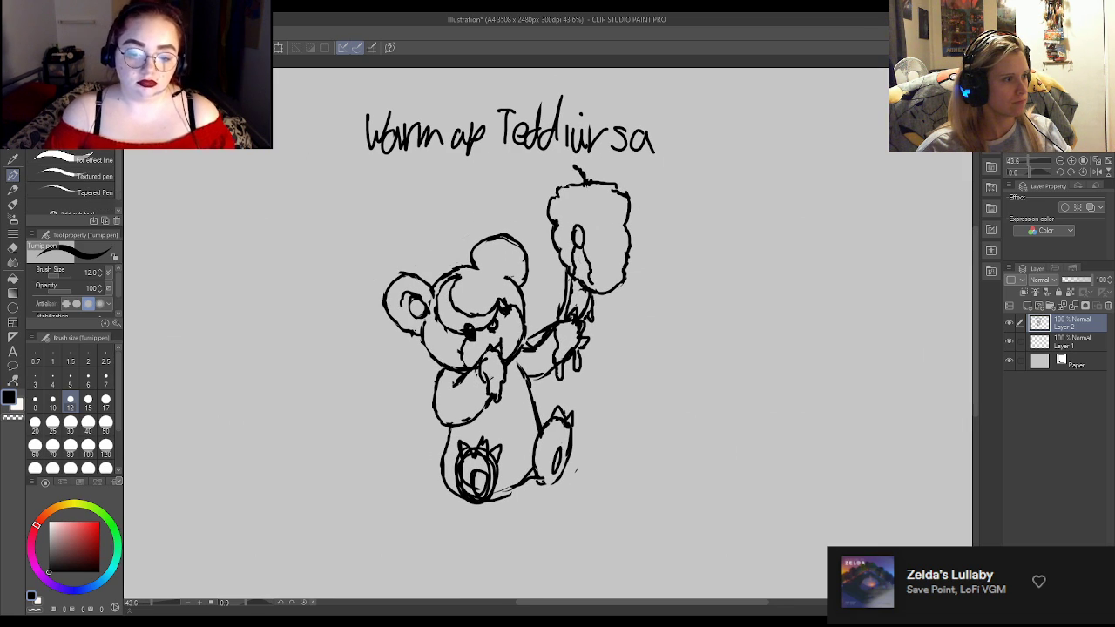
pyautogui.press('m')
pyautogui.scroll(-3, 492, 159)
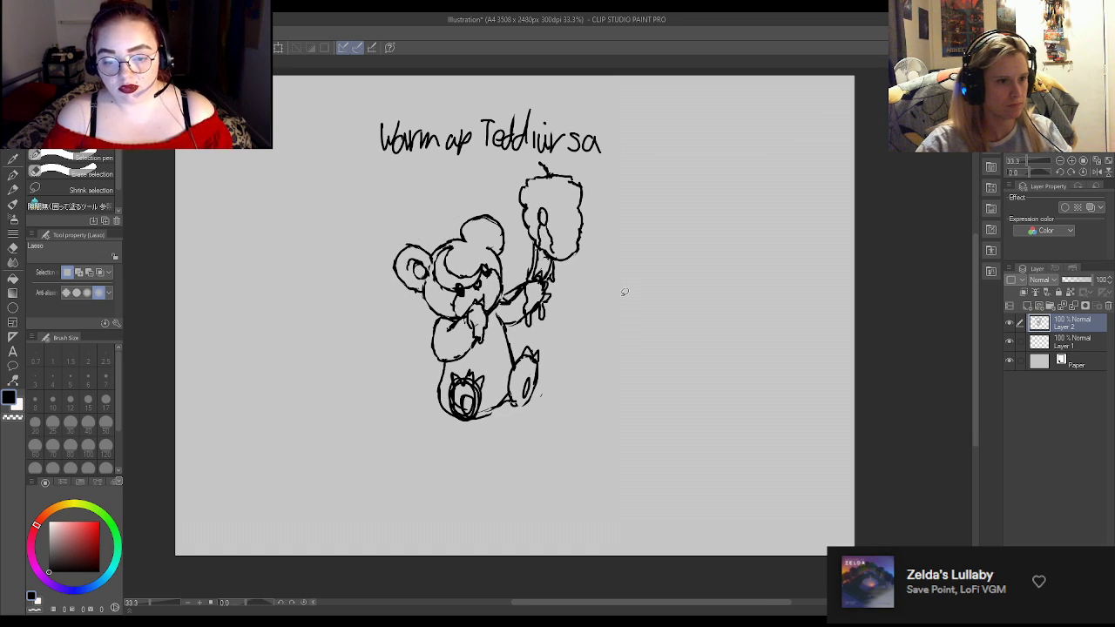
pyautogui.moveTo(558, 445)
pyautogui.mouseDown()
pyautogui.moveTo(630, 200)
pyautogui.moveTo(587, 165)
pyautogui.moveTo(471, 174)
pyautogui.moveTo(349, 248)
pyautogui.moveTo(374, 423)
pyautogui.moveTo(523, 446)
pyautogui.mouseUp()
pyautogui.press('e')
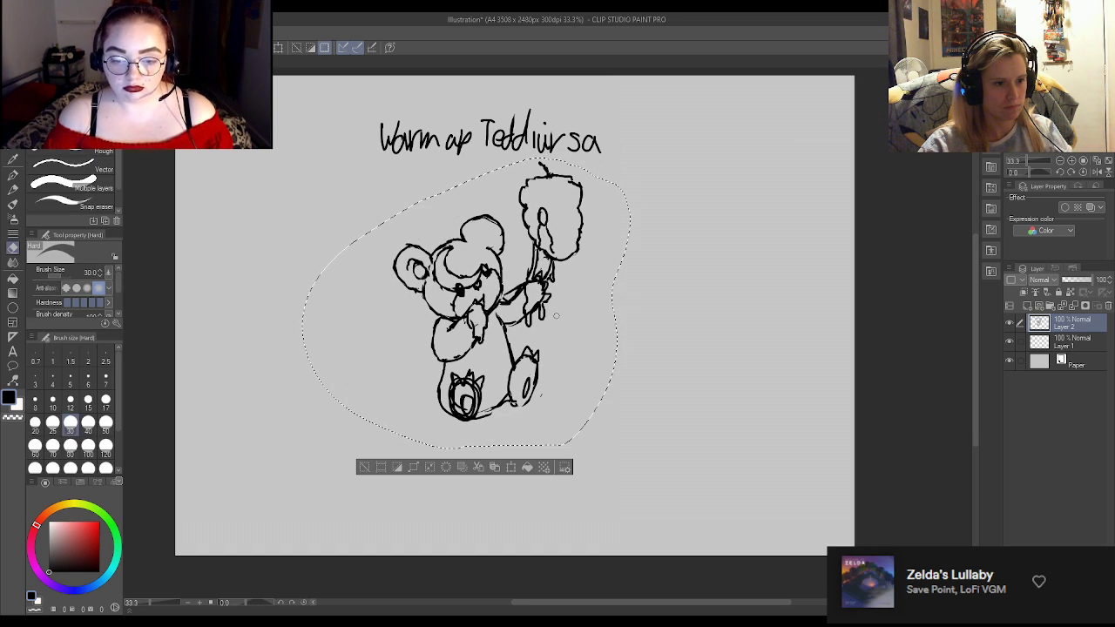
pyautogui.press('m')
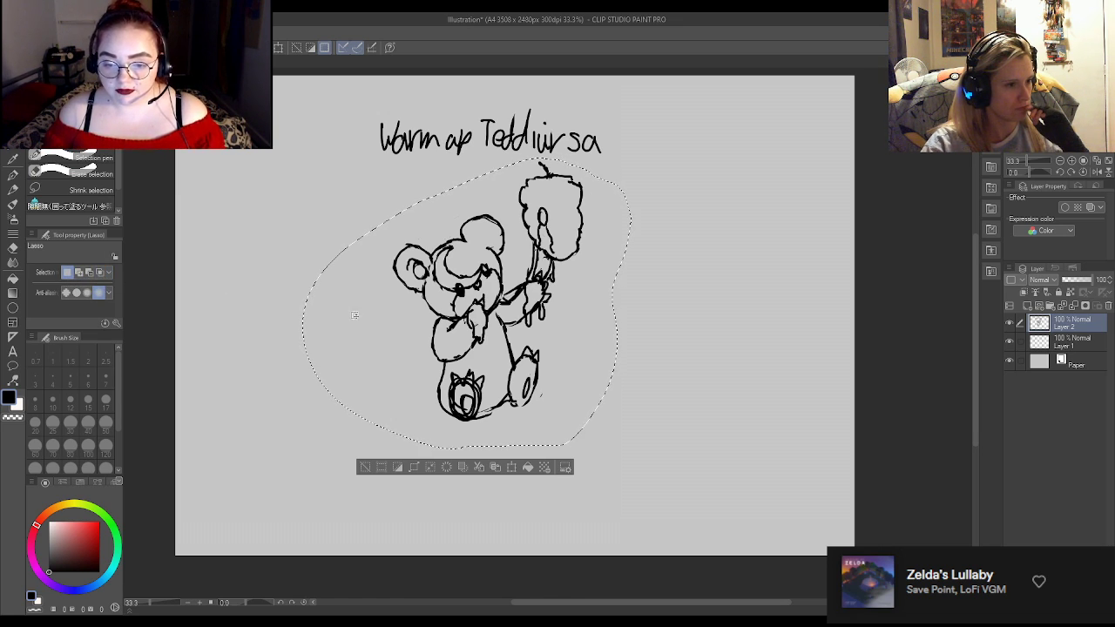
pyautogui.moveTo(284, 310); pyautogui.dragTo(296, 371)
pyautogui.moveTo(370, 225)
pyautogui.mouseDown()
pyautogui.moveTo(306, 340)
pyautogui.moveTo(667, 218)
pyautogui.moveTo(562, 158)
pyautogui.mouseUp()
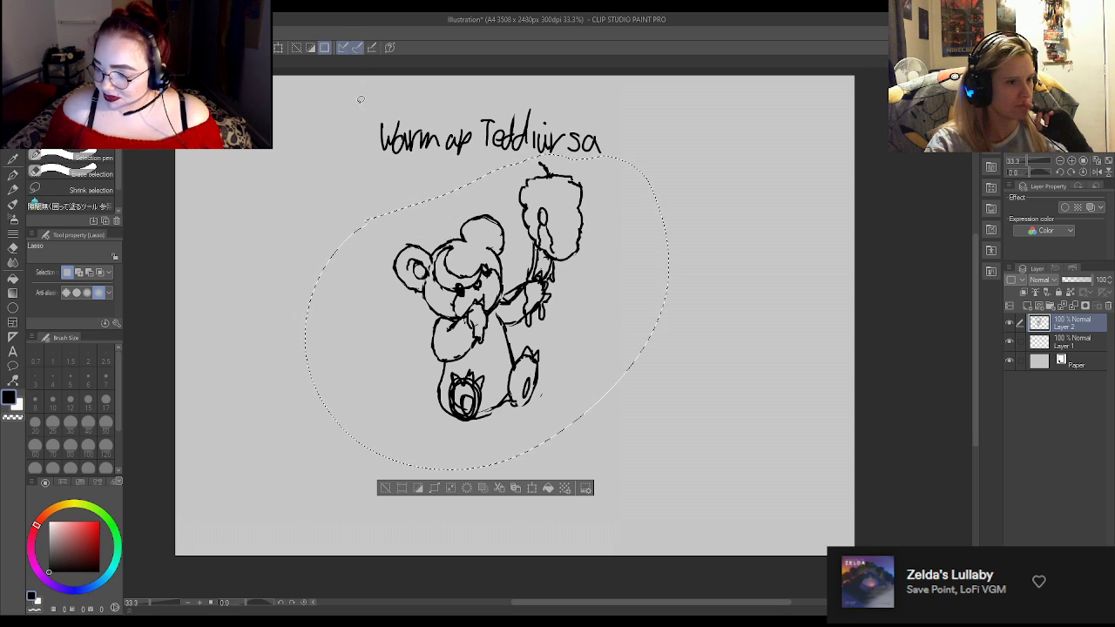
pyautogui.moveTo(485, 357); pyautogui.dragTo(481, 397)
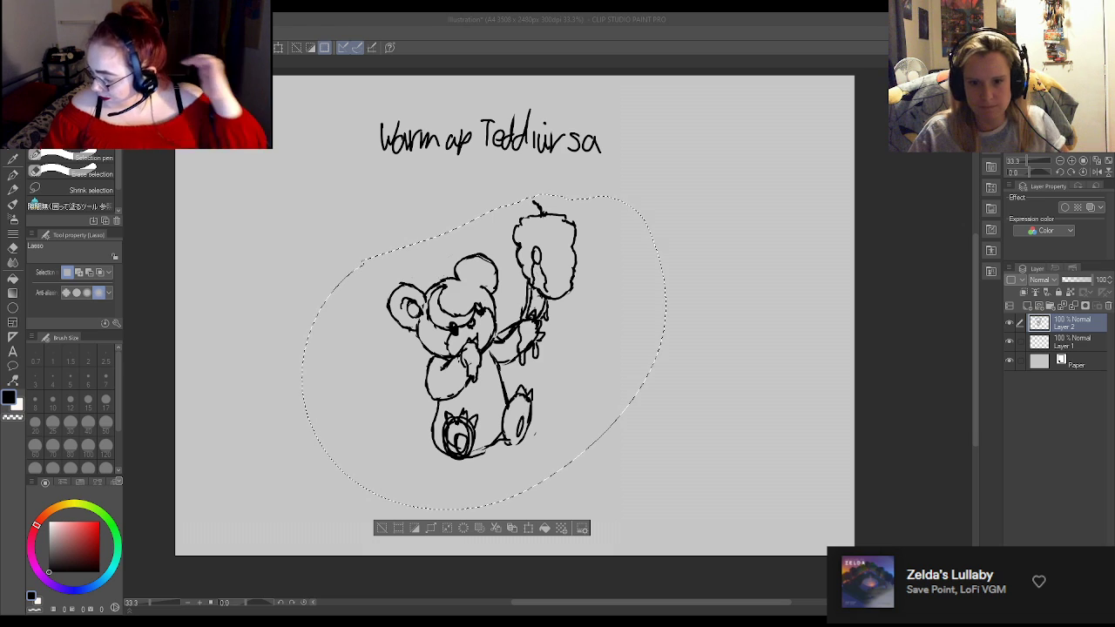
pyautogui.click(503, 445)
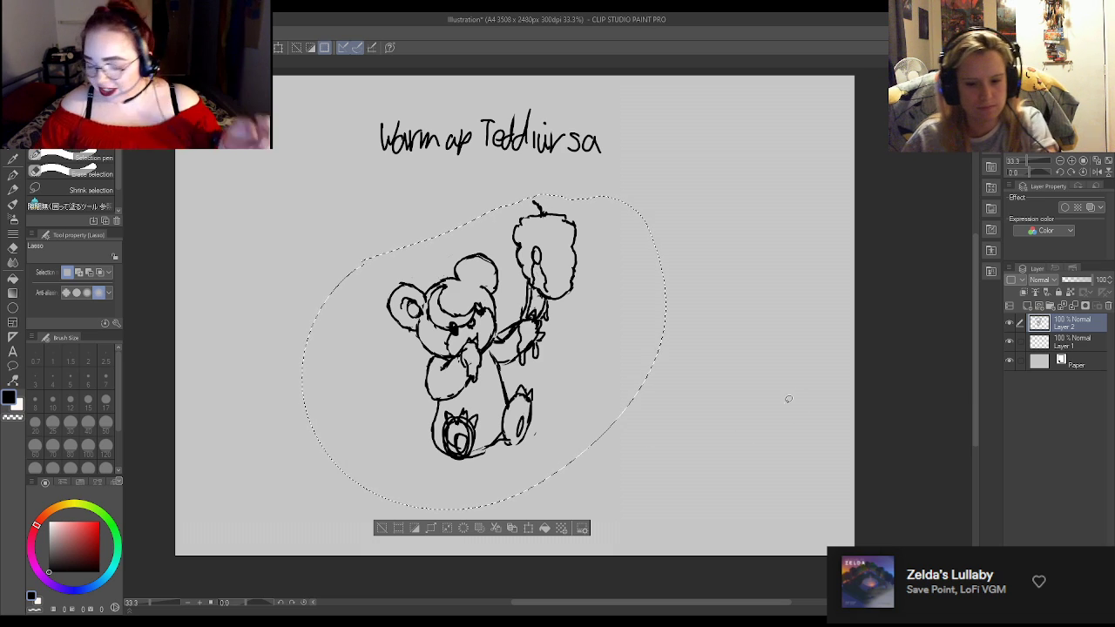
pyautogui.click(534, 376)
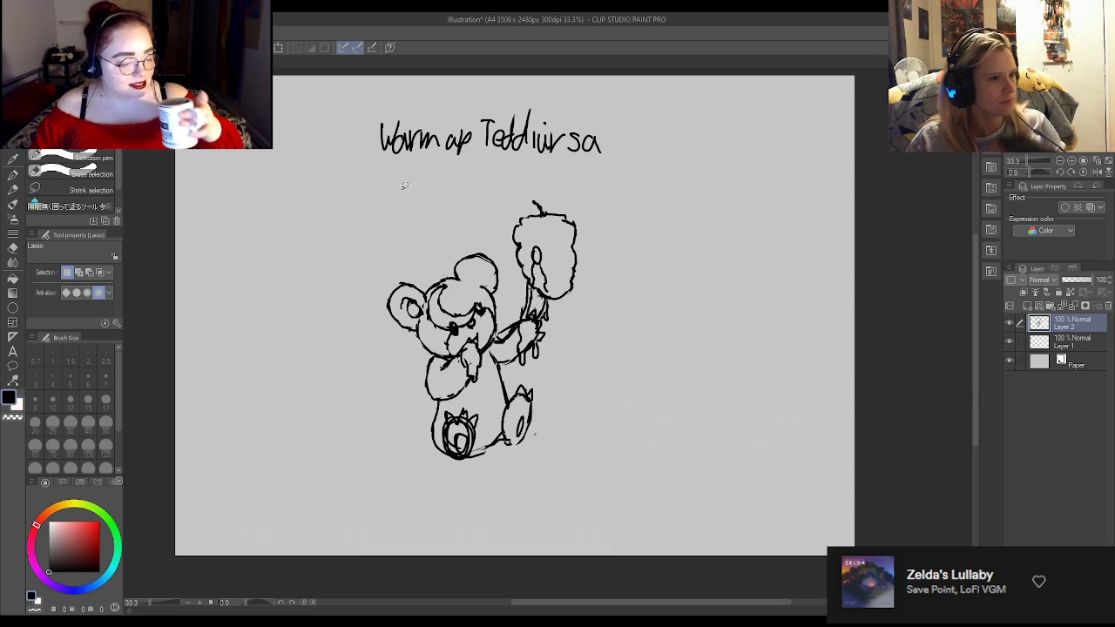
# Lasso the bear and hive, scale them up slightly below the title, apply the transformation and deselect.
pyautogui.moveTo(466, 230)
pyautogui.mouseDown()
pyautogui.moveTo(666, 459)
pyautogui.moveTo(295, 527)
pyautogui.moveTo(277, 267)
pyautogui.moveTo(396, 231)
pyautogui.mouseUp()
pyautogui.hotkey('ctrl', 't')
pyautogui.moveTo(225, 184); pyautogui.dragTo(155, 131)
pyautogui.moveTo(466, 256); pyautogui.dragTo(506, 294)
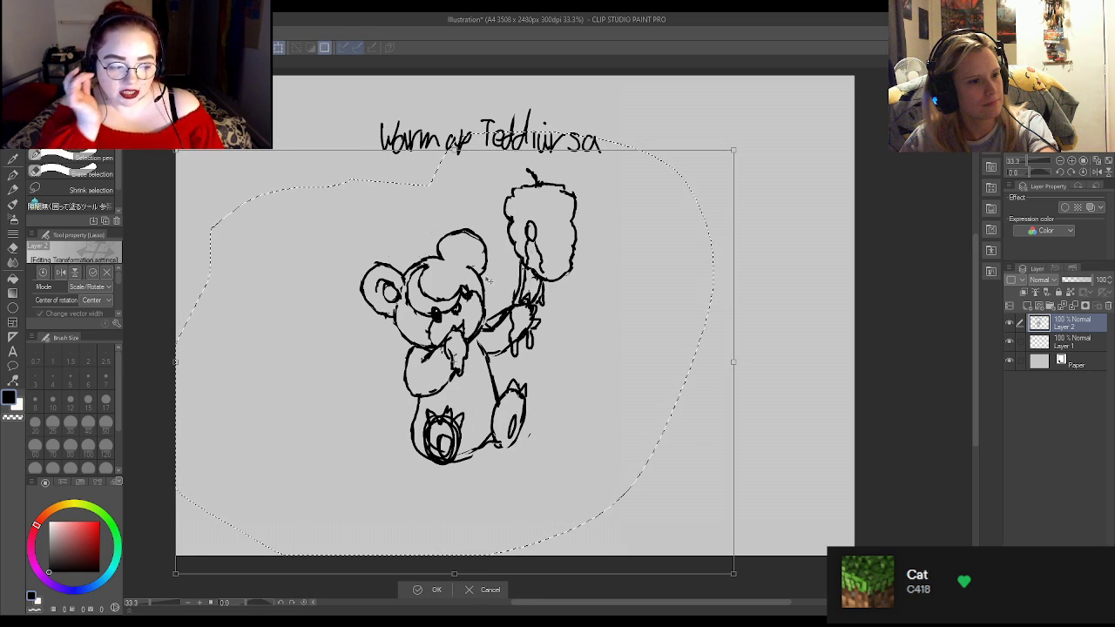
pyautogui.click(434, 592)
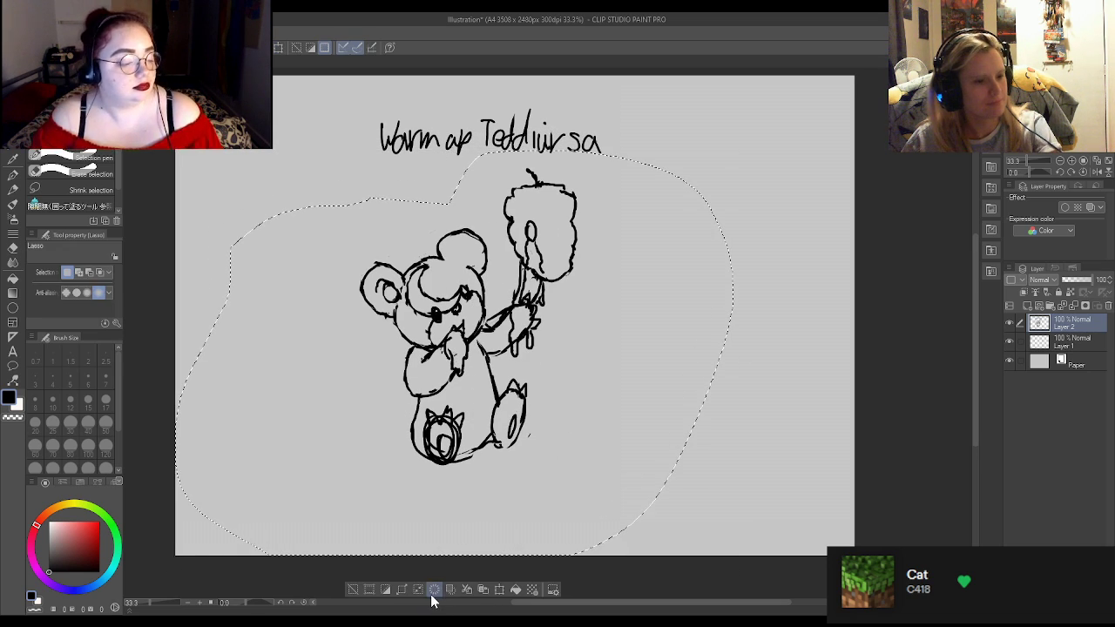
pyautogui.hotkey('ctrl', 'd')
# Erase the pointed claws and rough upper edge of the bear's right-hand foot.
pyautogui.hotkey('ctrl', '+')
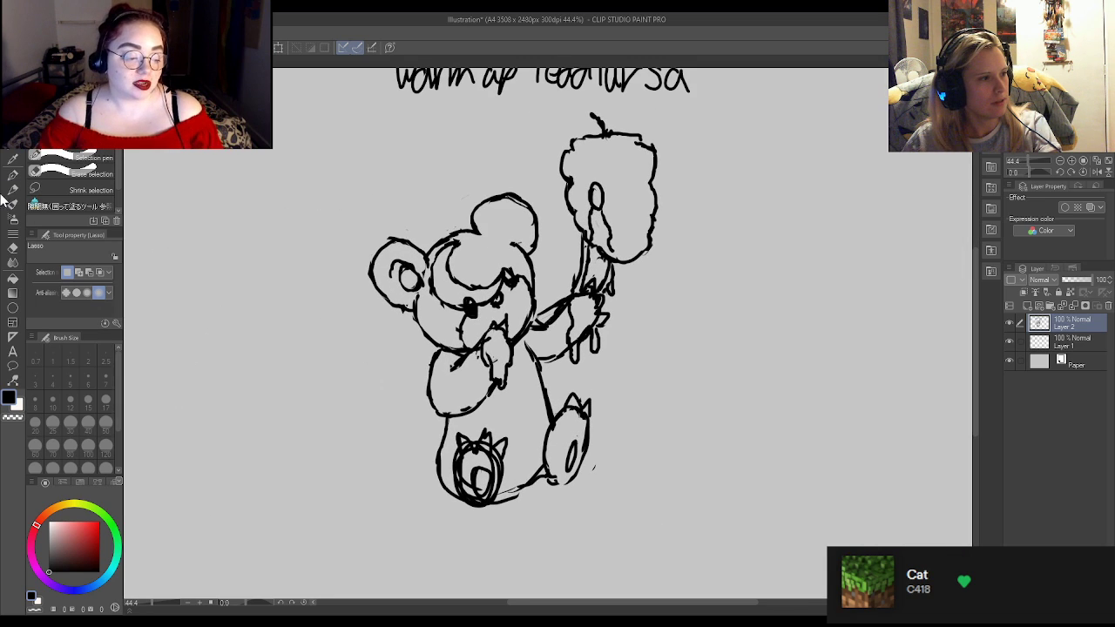
pyautogui.click(9, 176)
pyautogui.scroll(3, 500, 424)
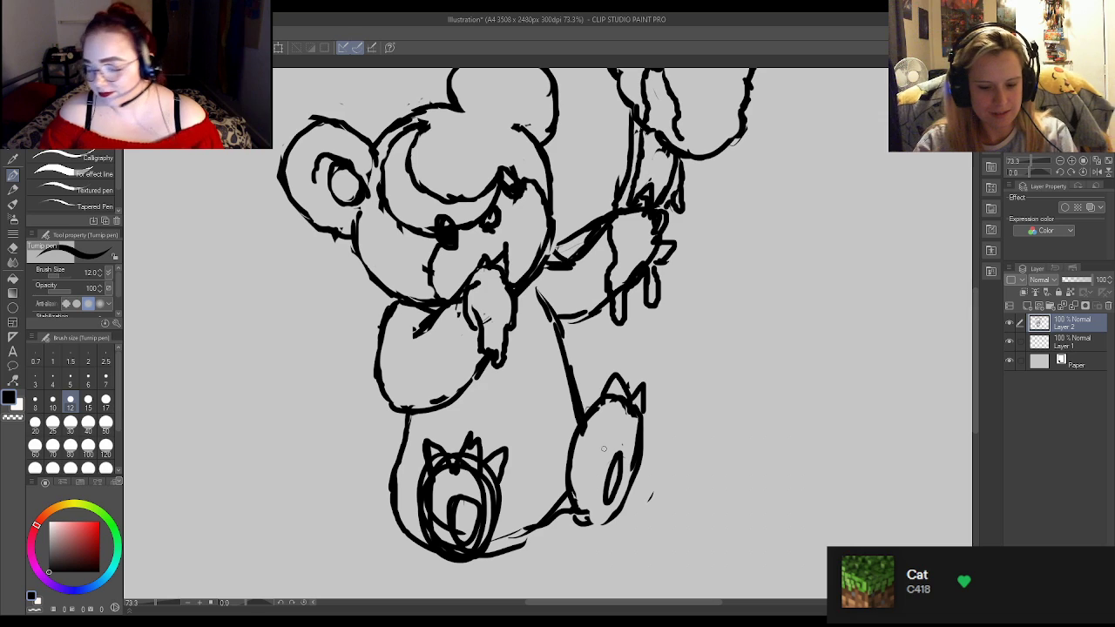
pyautogui.press('e')
pyautogui.moveTo(618, 425)
pyautogui.mouseDown()
pyautogui.moveTo(601, 409)
pyautogui.moveTo(620, 379)
pyautogui.moveTo(640, 392)
pyautogui.moveTo(620, 390)
pyautogui.mouseUp()
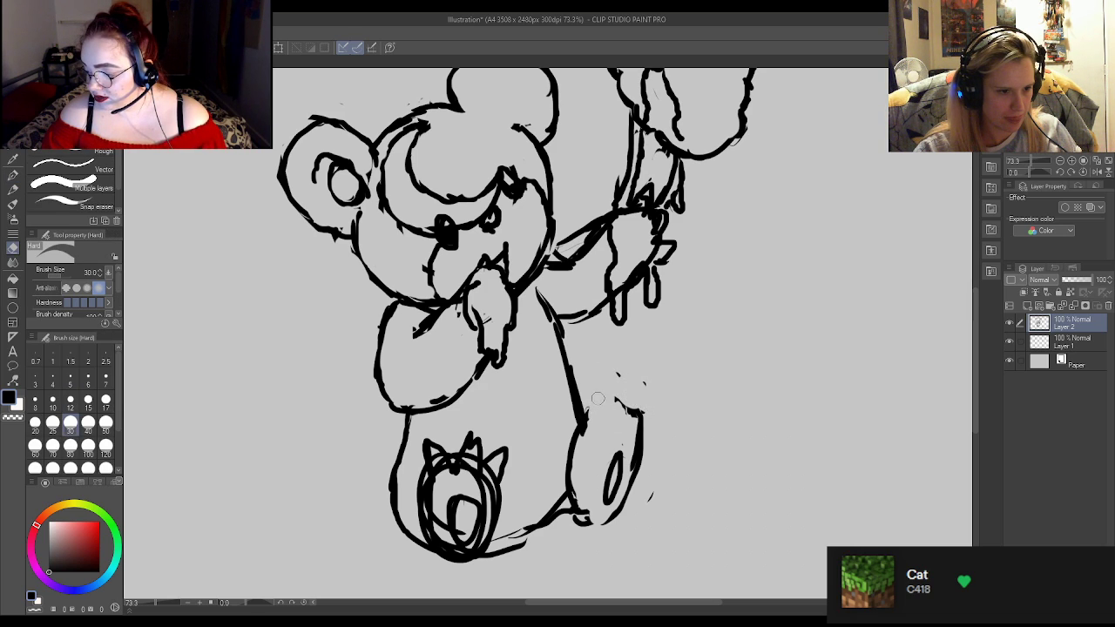
# Redraw two separate claws and the connecting top edge on the right-hand foot.
pyautogui.press('p')
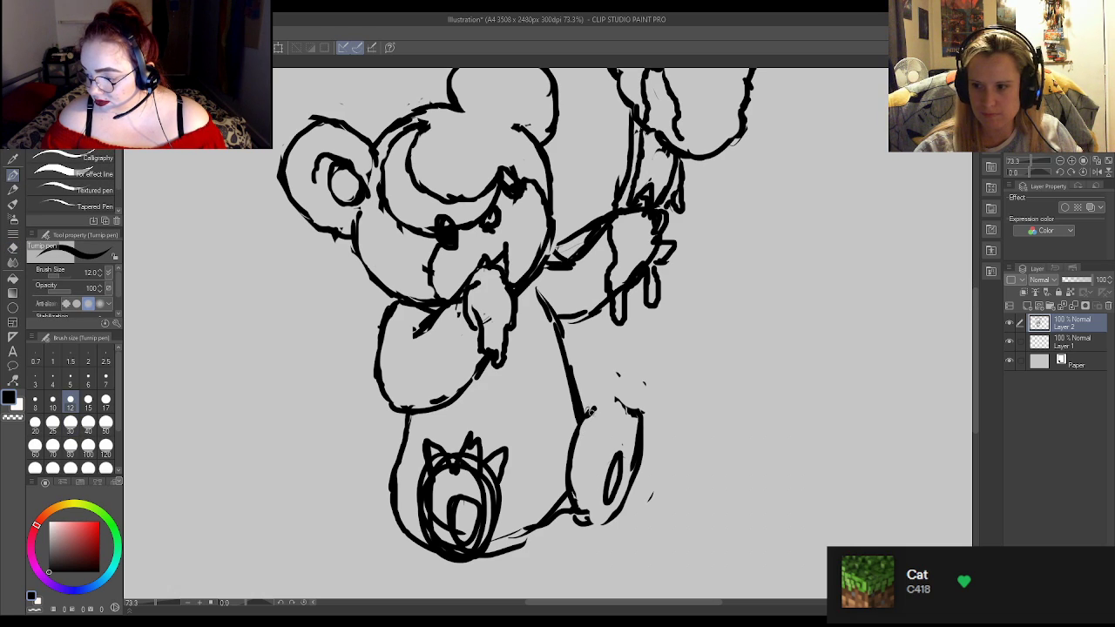
pyautogui.moveTo(592, 417)
pyautogui.mouseDown()
pyautogui.moveTo(590, 379)
pyautogui.moveTo(631, 418)
pyautogui.moveTo(615, 378)
pyautogui.moveTo(642, 393)
pyautogui.mouseUp()
pyautogui.press('e')
pyautogui.press('p')
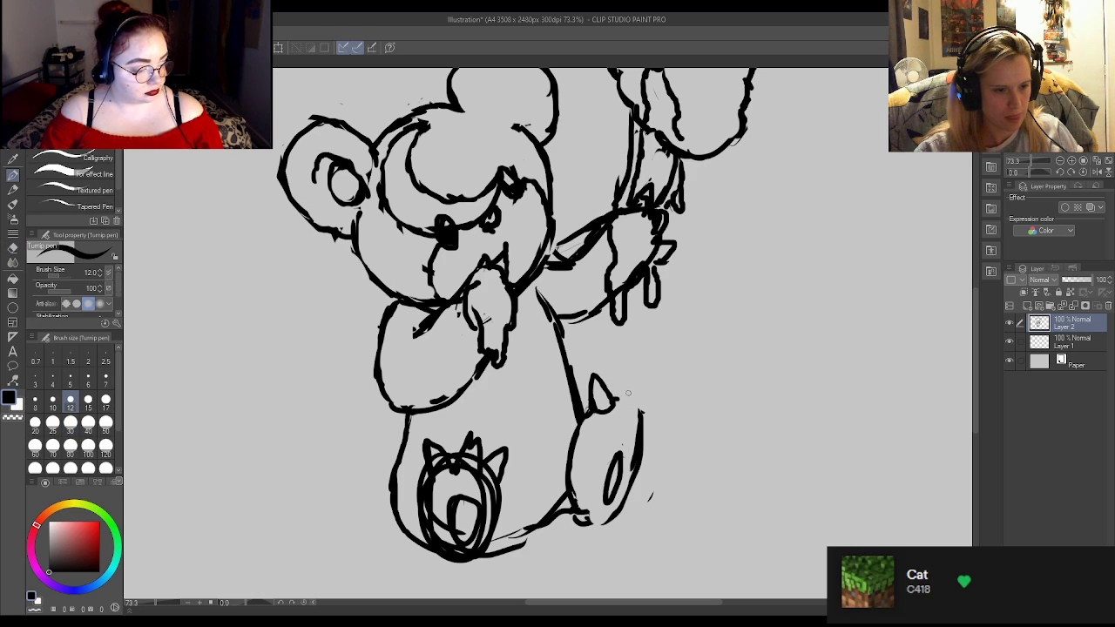
pyautogui.moveTo(634, 369)
pyautogui.mouseDown()
pyautogui.moveTo(623, 393)
pyautogui.moveTo(644, 393)
pyautogui.moveTo(627, 405)
pyautogui.mouseUp()
pyautogui.press('e')
pyautogui.press('p')
pyautogui.press('e')
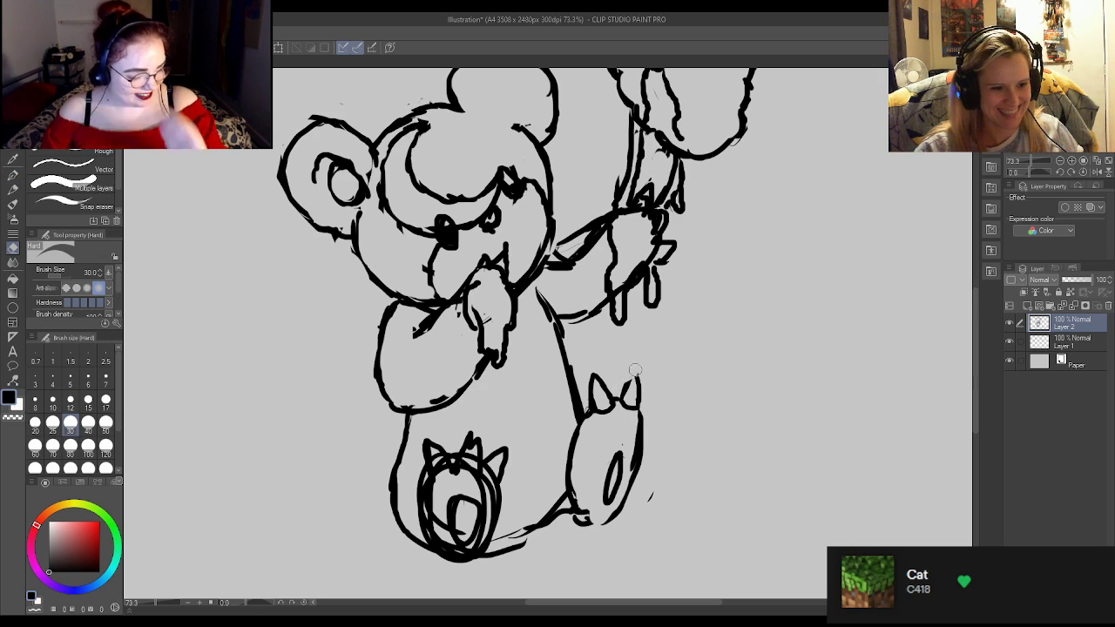
pyautogui.press('p')
pyautogui.moveTo(624, 383); pyautogui.dragTo(636, 378)
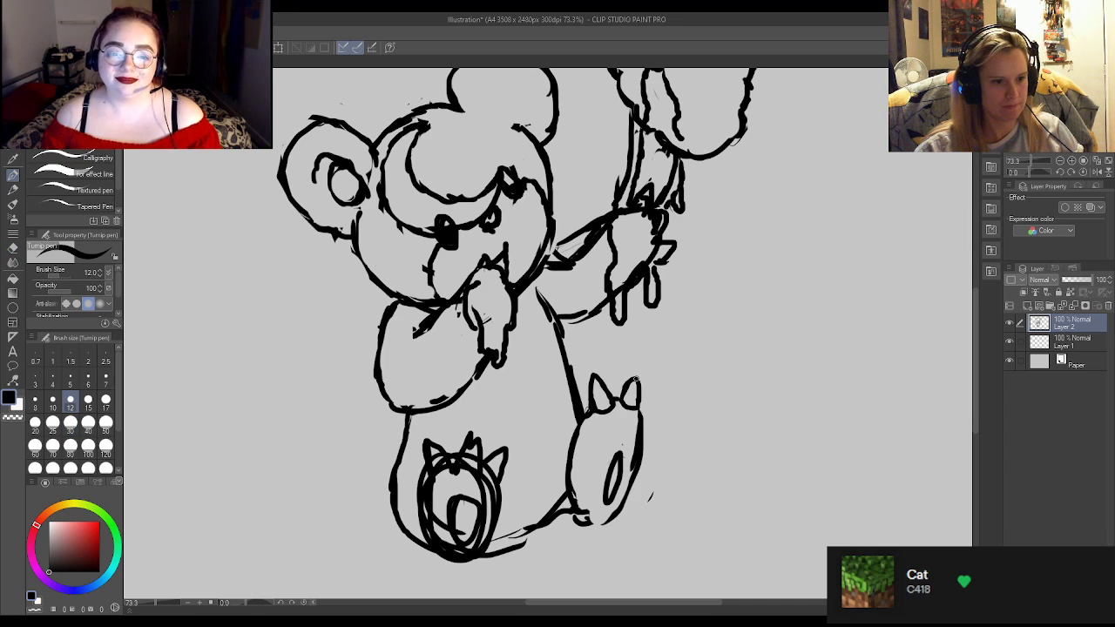
# Reshape the left claw of the right-hand foot with a rounder tip and clean base lines.
pyautogui.press('e')
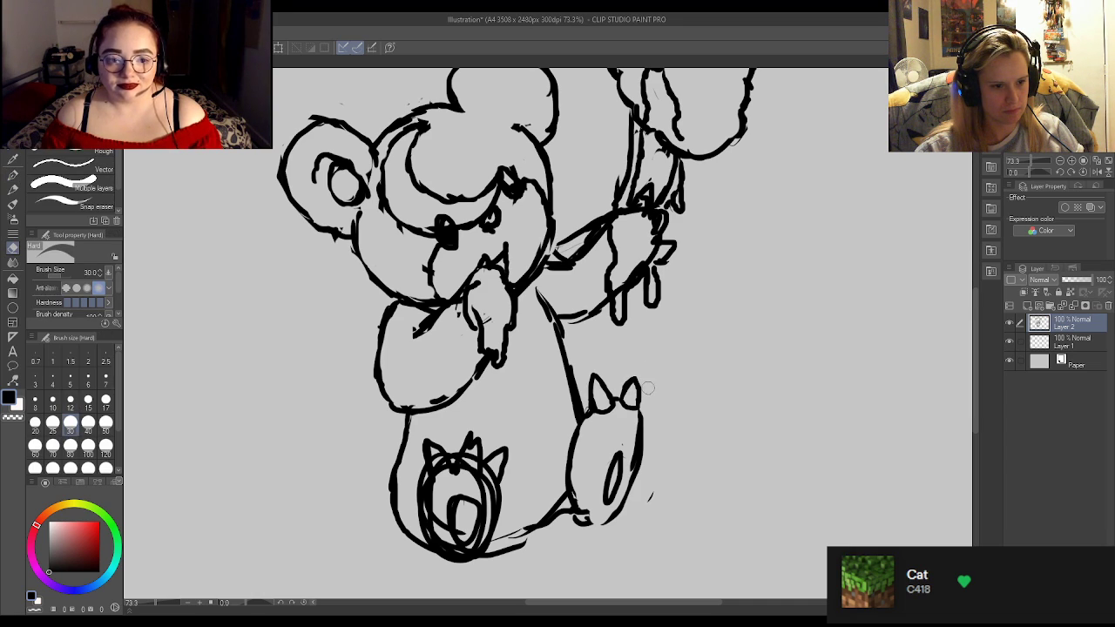
pyautogui.moveTo(596, 377); pyautogui.dragTo(598, 391)
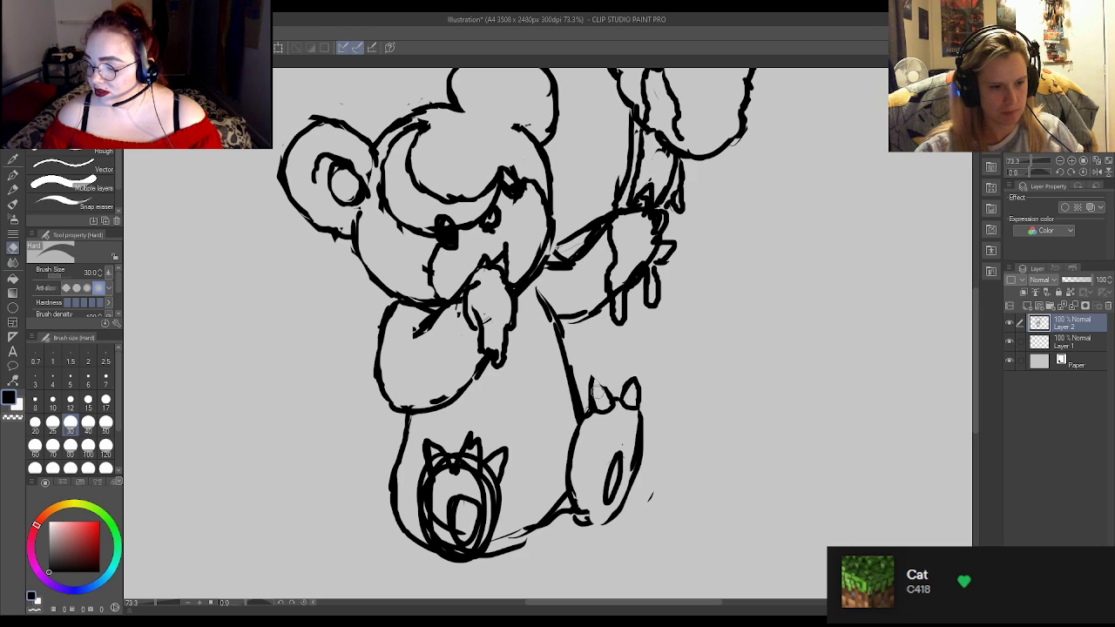
pyautogui.press('p')
pyautogui.press('e')
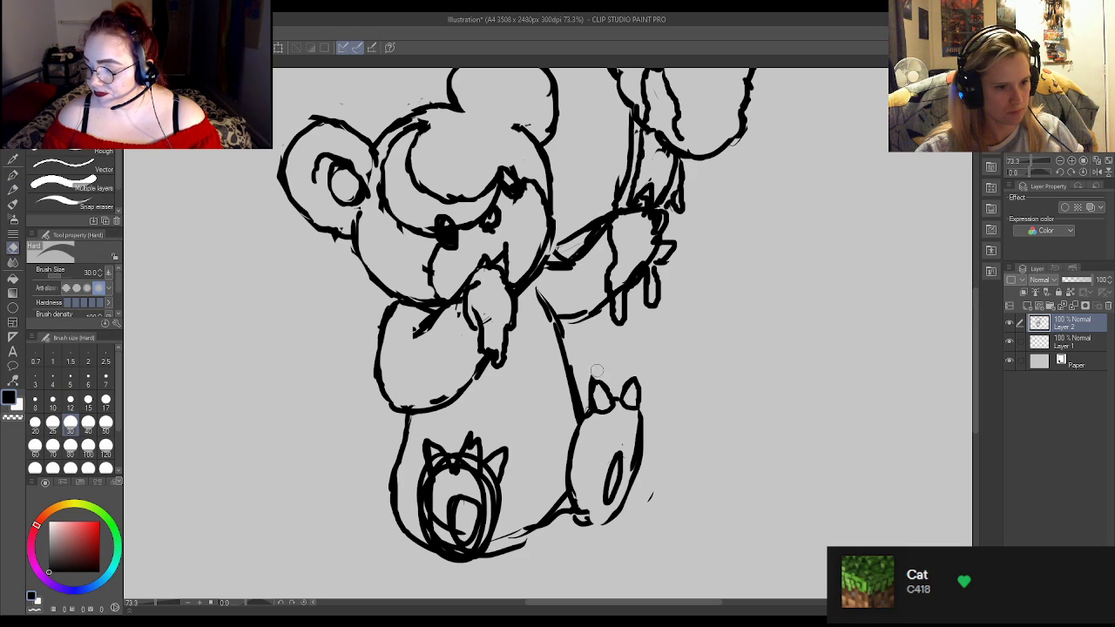
pyautogui.moveTo(592, 370); pyautogui.dragTo(589, 403)
pyautogui.press('p')
pyautogui.press('e')
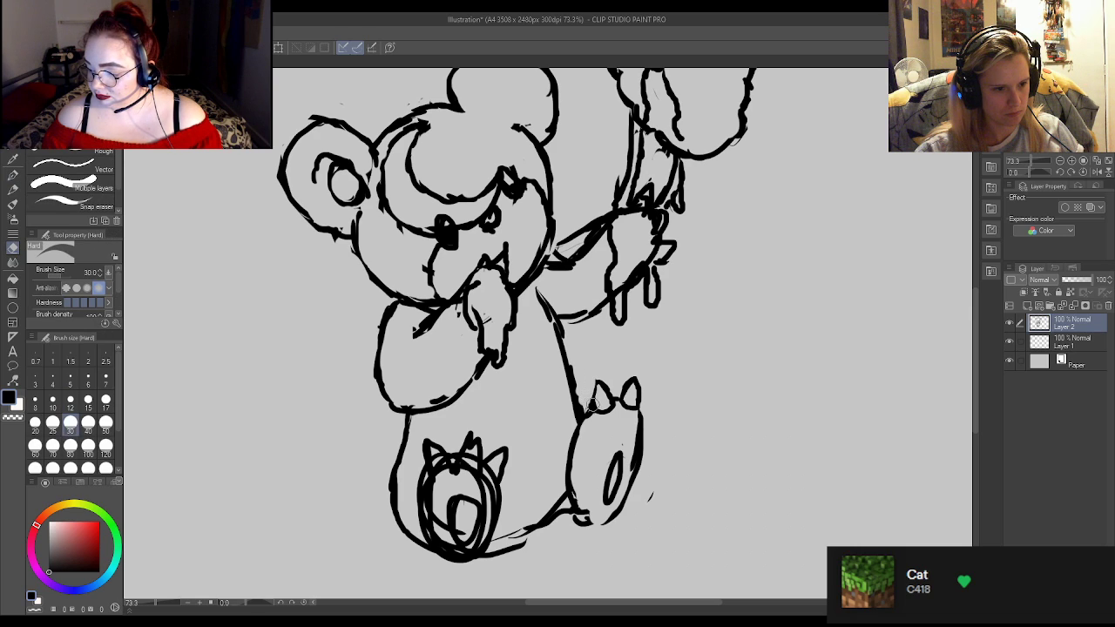
pyautogui.press('p')
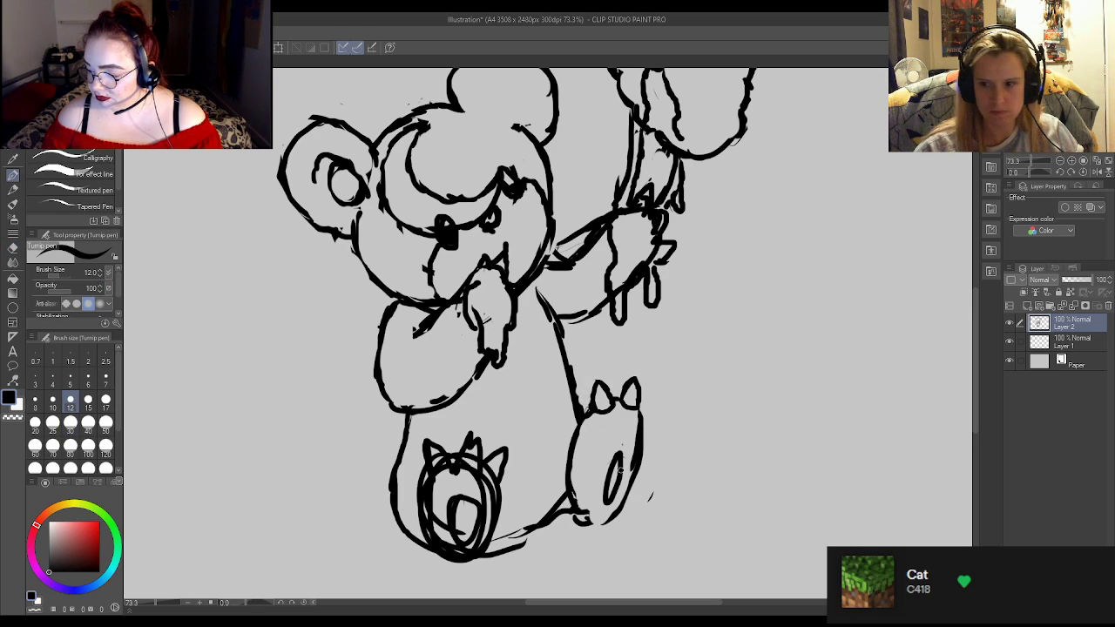
# Erase the right-hand foot's oval pad and stray heel lines, and redraw its bottom edge as a closed curve.
pyautogui.press('e')
pyautogui.moveTo(615, 453)
pyautogui.mouseDown()
pyautogui.moveTo(611, 500)
pyautogui.moveTo(587, 517)
pyautogui.moveTo(579, 490)
pyautogui.moveTo(586, 512)
pyautogui.moveTo(582, 490)
pyautogui.moveTo(561, 514)
pyautogui.mouseUp()
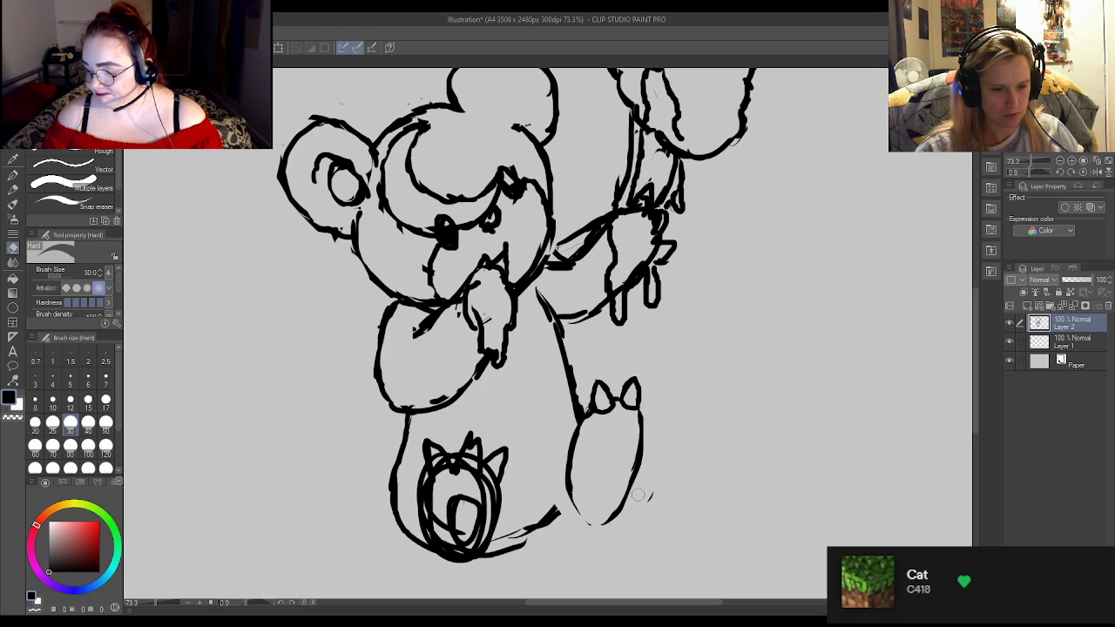
pyautogui.press('p')
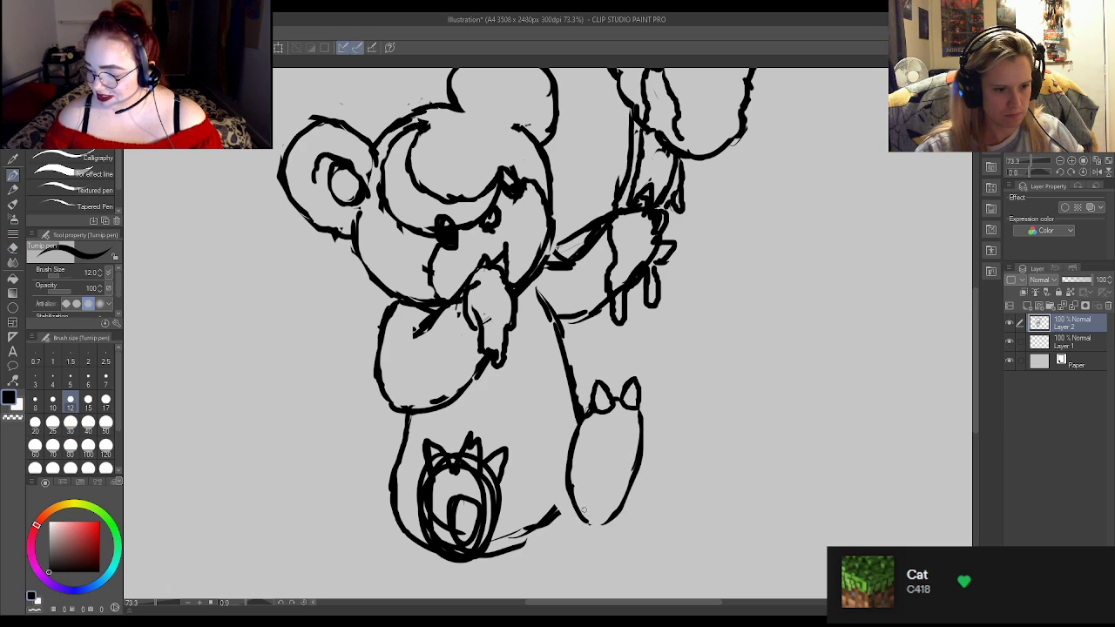
pyautogui.moveTo(597, 517); pyautogui.dragTo(611, 505)
pyautogui.press('e')
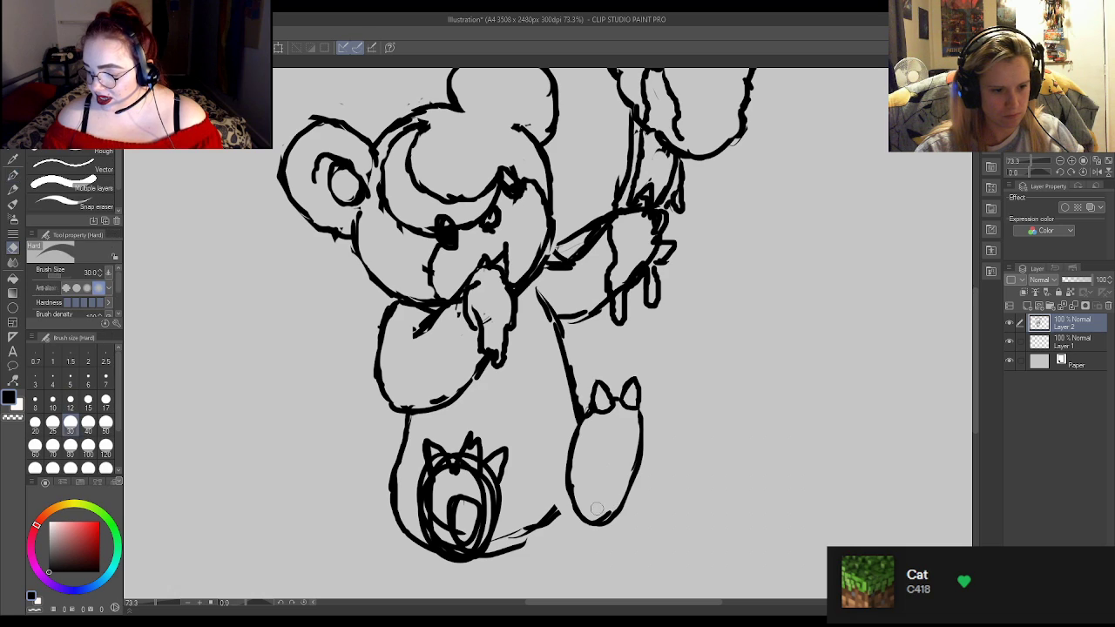
pyautogui.press('p')
pyautogui.moveTo(598, 527); pyautogui.dragTo(621, 512)
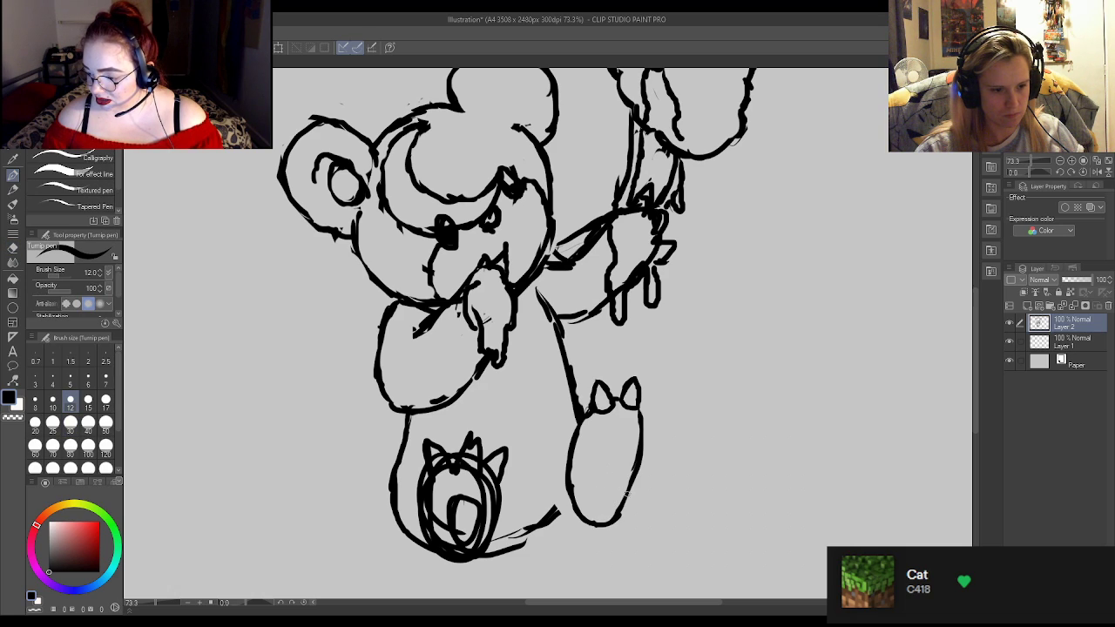
# Draw a narrow oval pad inside the lower half of the bear's right-hand foot.
pyautogui.moveTo(616, 452)
pyautogui.mouseDown()
pyautogui.moveTo(602, 489)
pyautogui.moveTo(625, 448)
pyautogui.moveTo(613, 493)
pyautogui.moveTo(607, 472)
pyautogui.moveTo(601, 483)
pyautogui.moveTo(605, 474)
pyautogui.moveTo(605, 500)
pyautogui.moveTo(613, 453)
pyautogui.mouseUp()
pyautogui.press('e')
pyautogui.press('p')
pyautogui.press('e')
pyautogui.press('p')
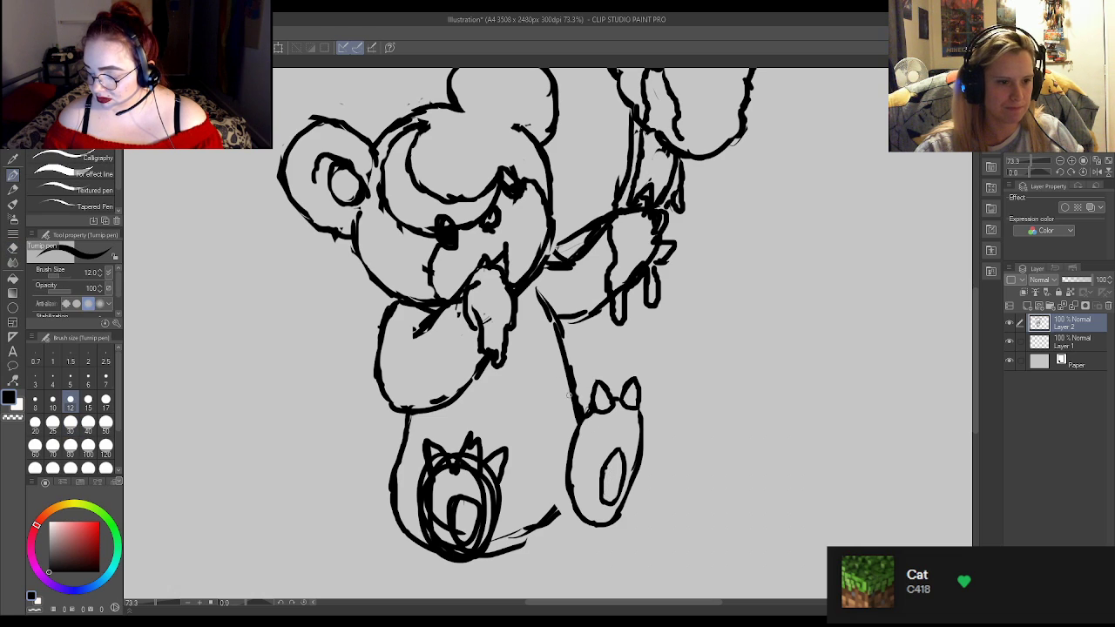
# Tidy the right side line of the bear's body and redraw the right-hand foot's upper-left edge so it meets that line.
pyautogui.press('e')
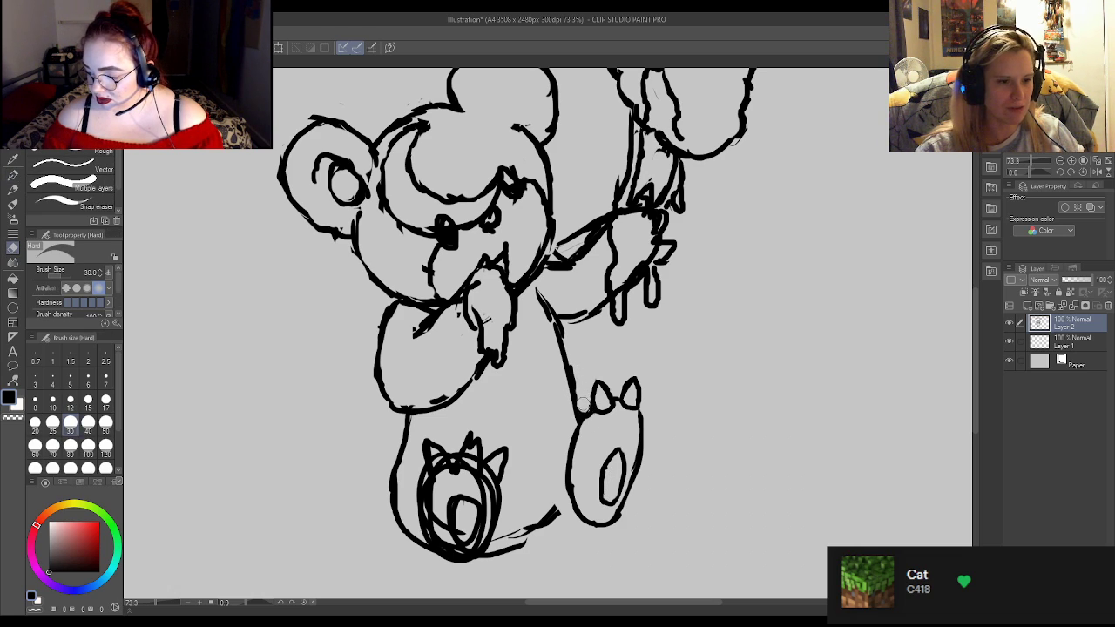
pyautogui.press('p')
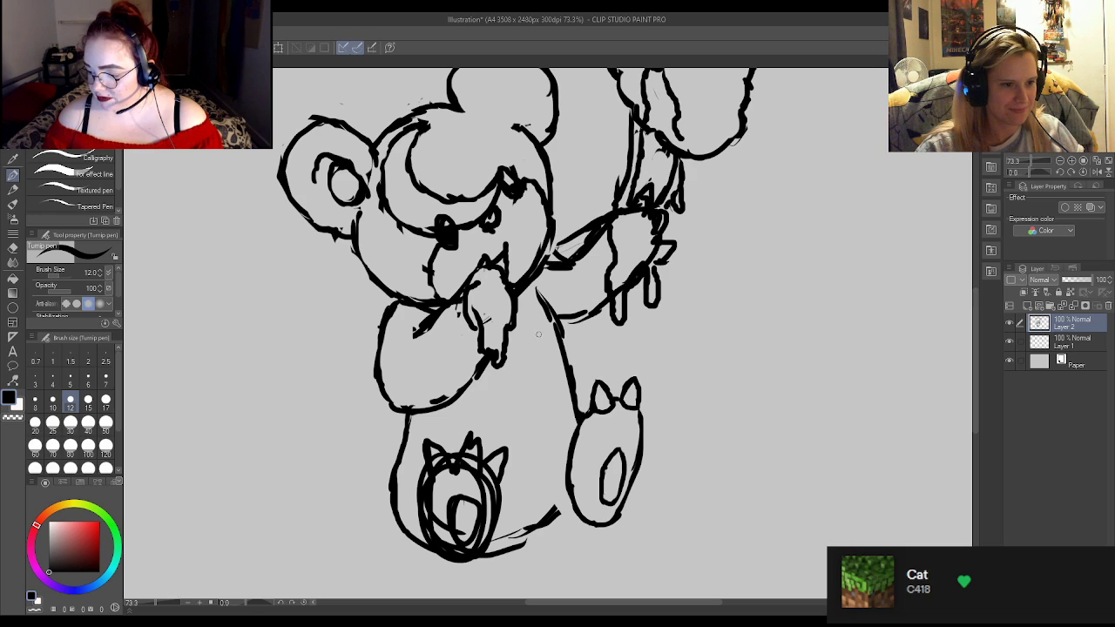
pyautogui.moveTo(540, 294); pyautogui.dragTo(561, 342)
pyautogui.press('e')
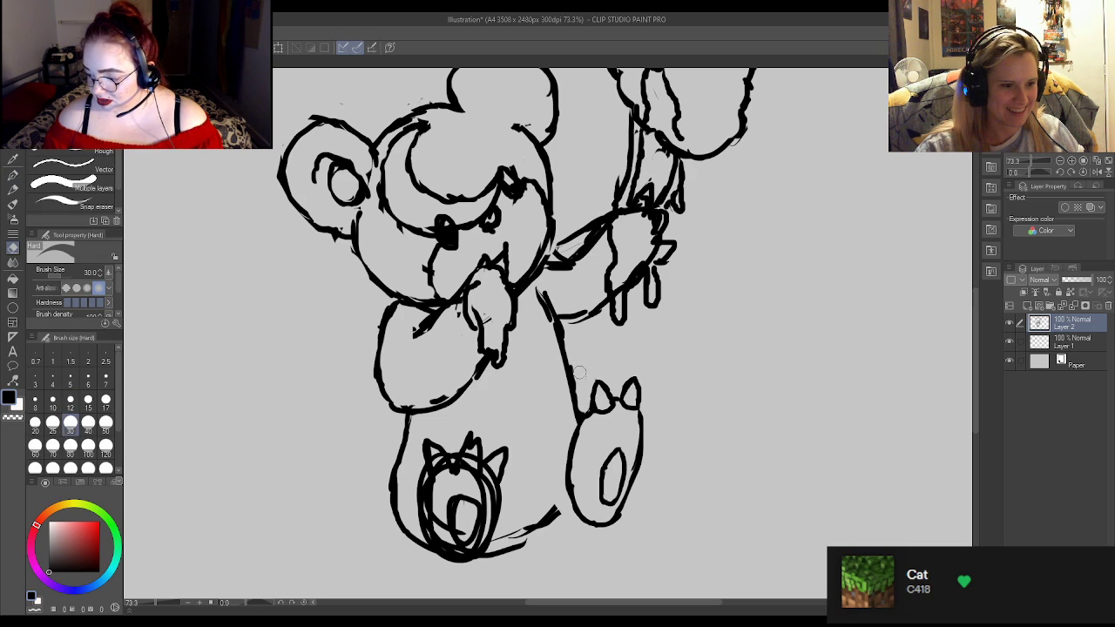
pyautogui.press('p')
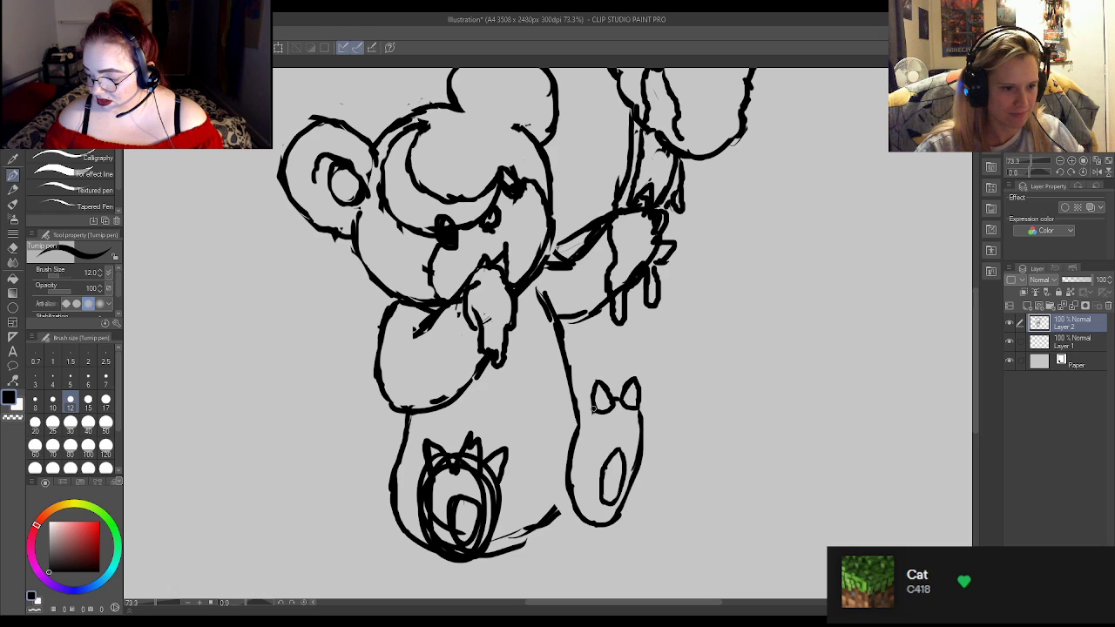
pyautogui.moveTo(592, 408); pyautogui.dragTo(571, 437)
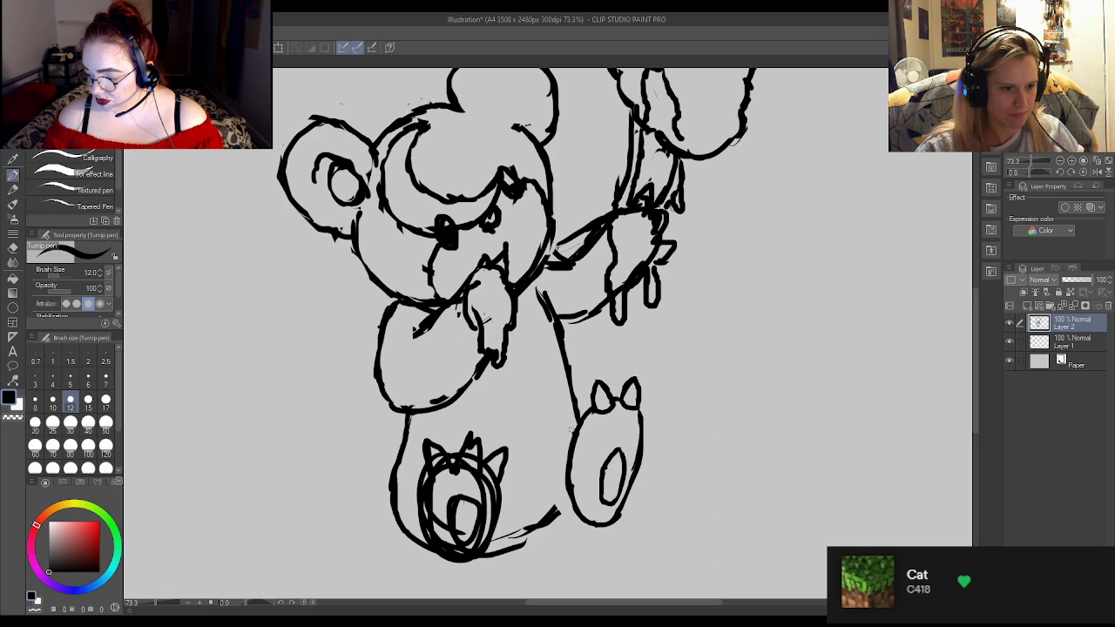
pyautogui.press('e')
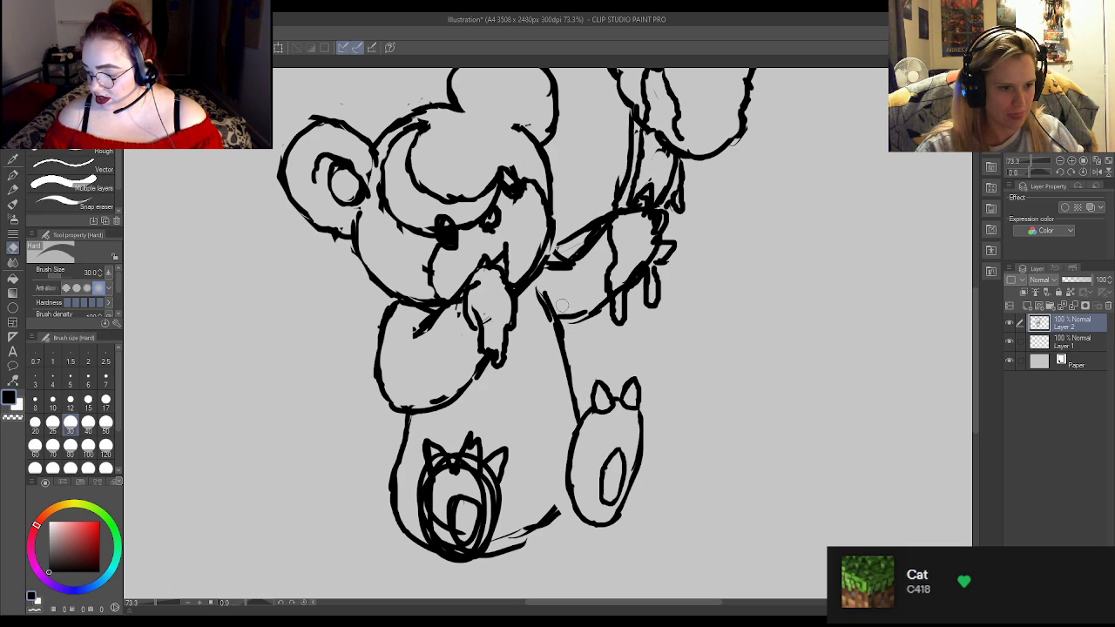
# Erase the rough junction below the raised arm and redraw the arm's underside as one curve meeting the body line.
pyautogui.moveTo(535, 298)
pyautogui.mouseDown()
pyautogui.moveTo(552, 370)
pyautogui.moveTo(558, 334)
pyautogui.moveTo(572, 349)
pyautogui.moveTo(553, 282)
pyautogui.moveTo(575, 357)
pyautogui.mouseUp()
pyautogui.press('p')
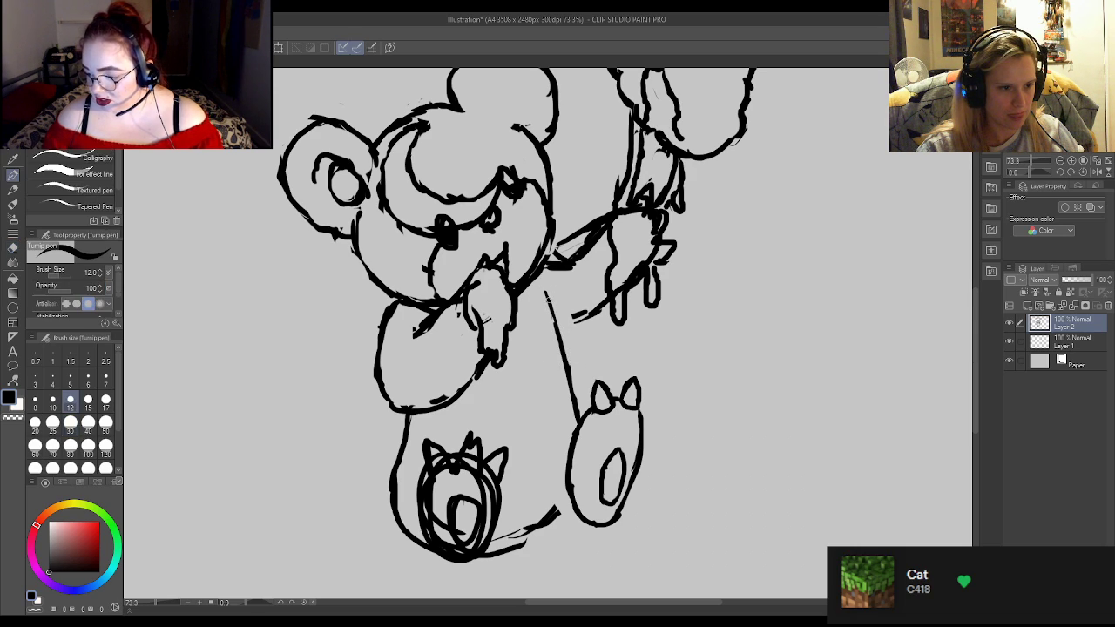
pyautogui.press('e')
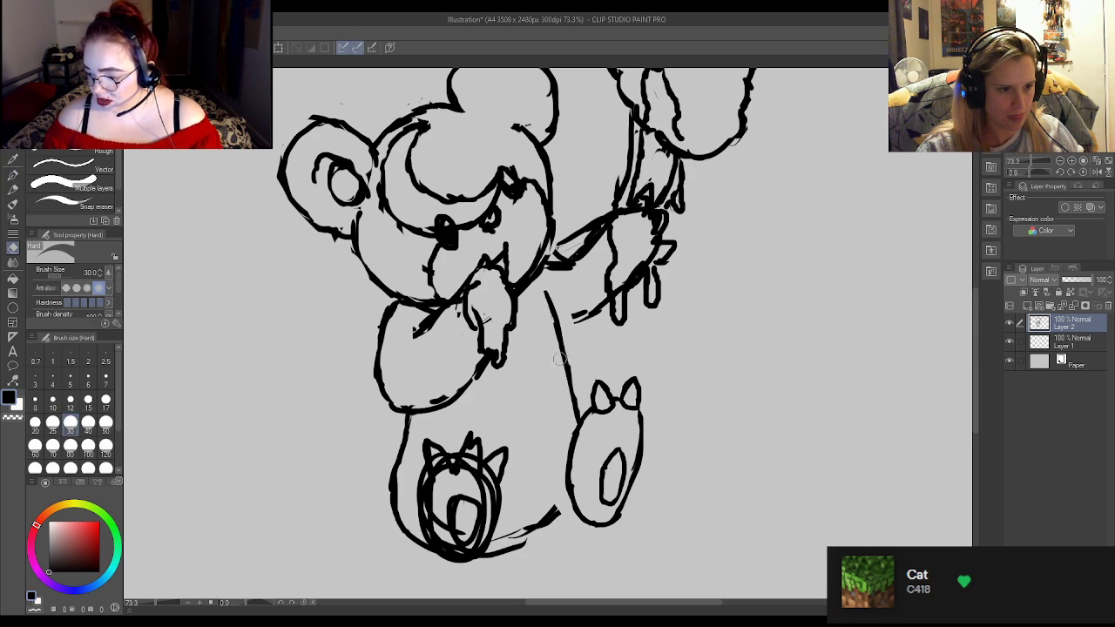
pyautogui.press('p')
pyautogui.moveTo(600, 307); pyautogui.dragTo(562, 318)
# Erase the paw outline crossing the honey on the raised arm and clean up the left honey drip's edges.
pyautogui.press('e')
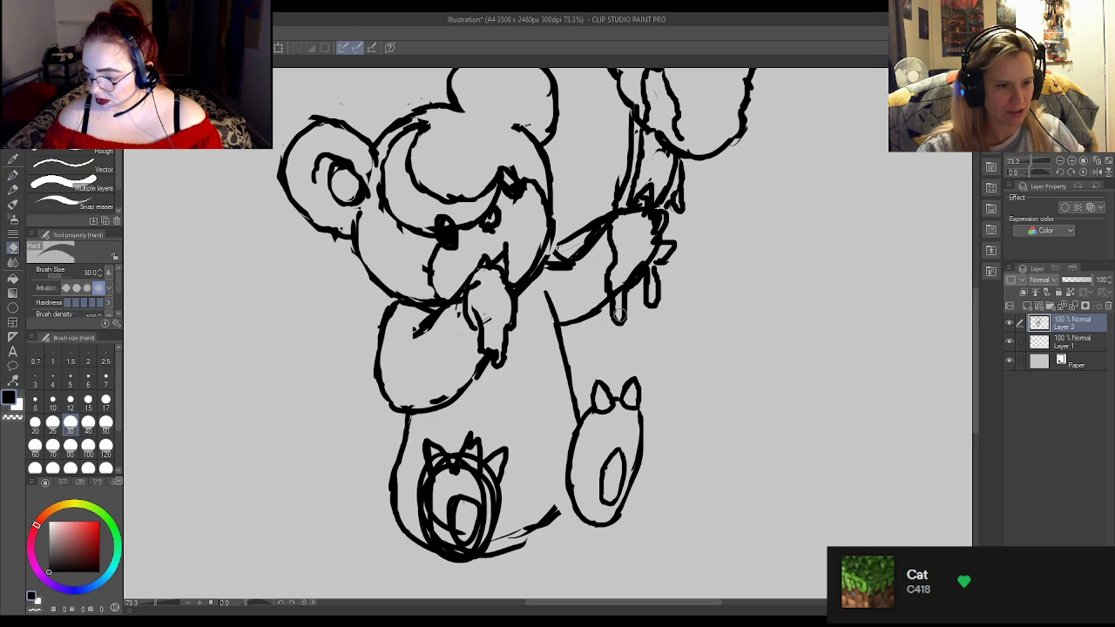
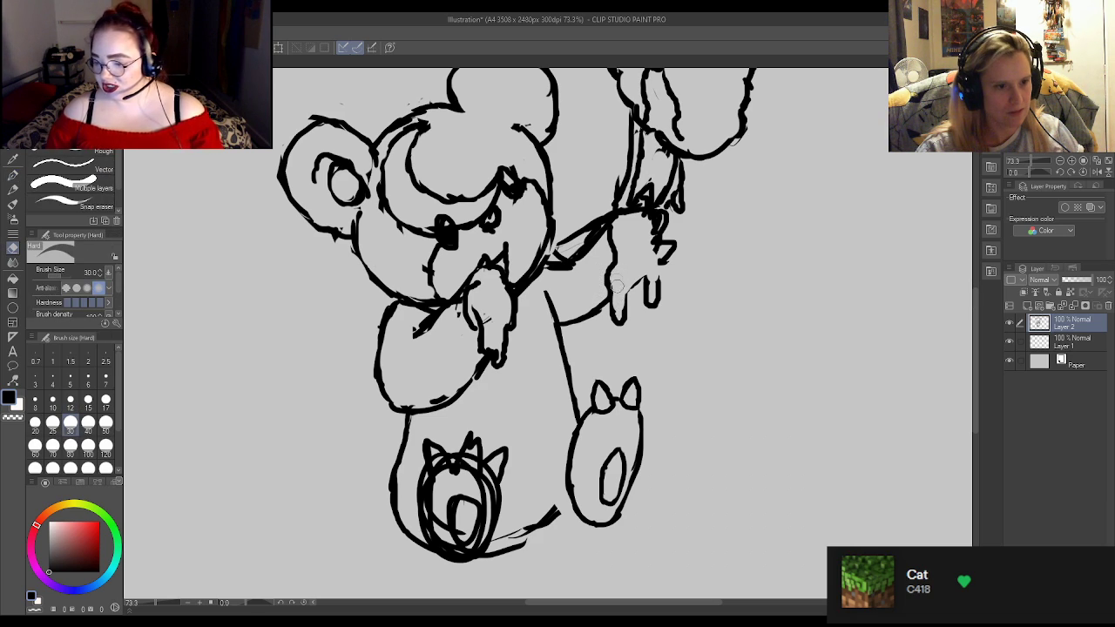
pyautogui.press('p')
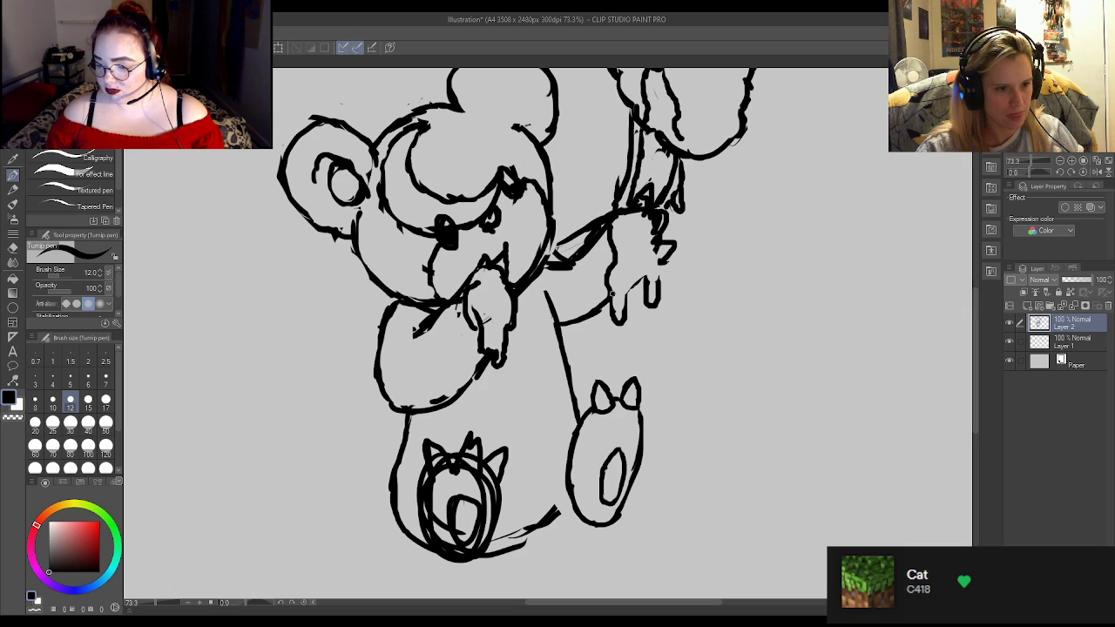
pyautogui.press('e')
pyautogui.moveTo(614, 298); pyautogui.dragTo(614, 315)
pyautogui.press('p')
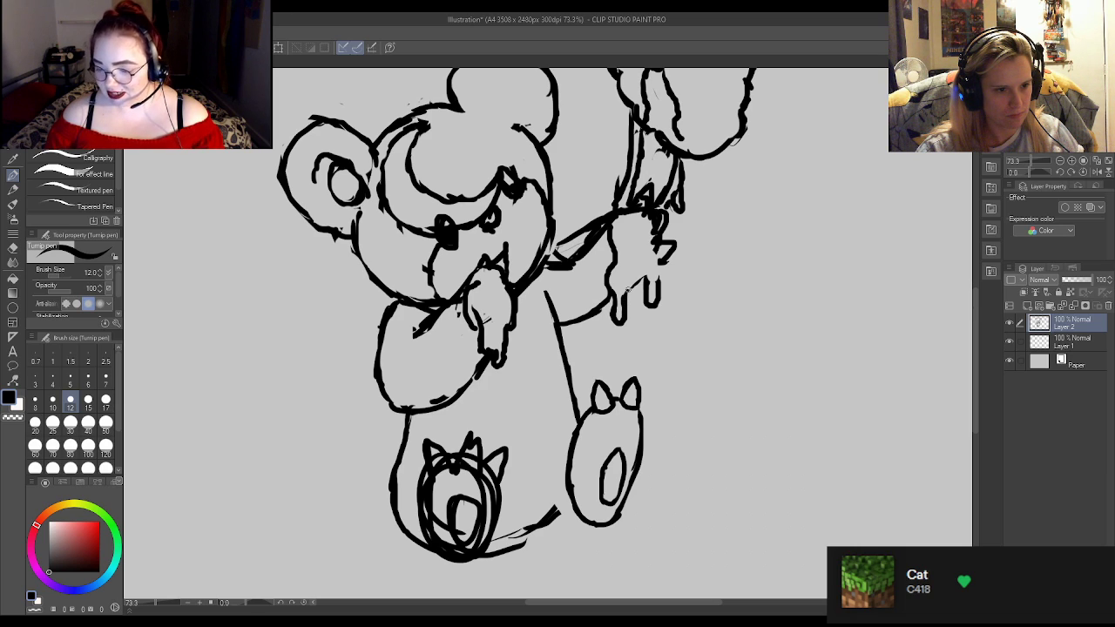
pyautogui.press('e')
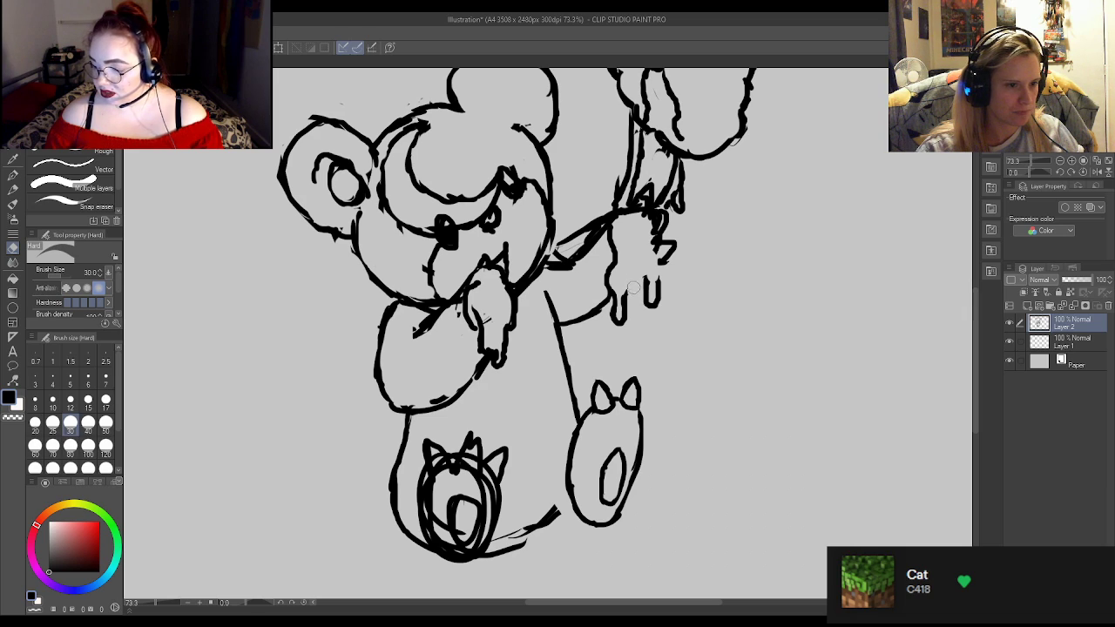
pyautogui.press('p')
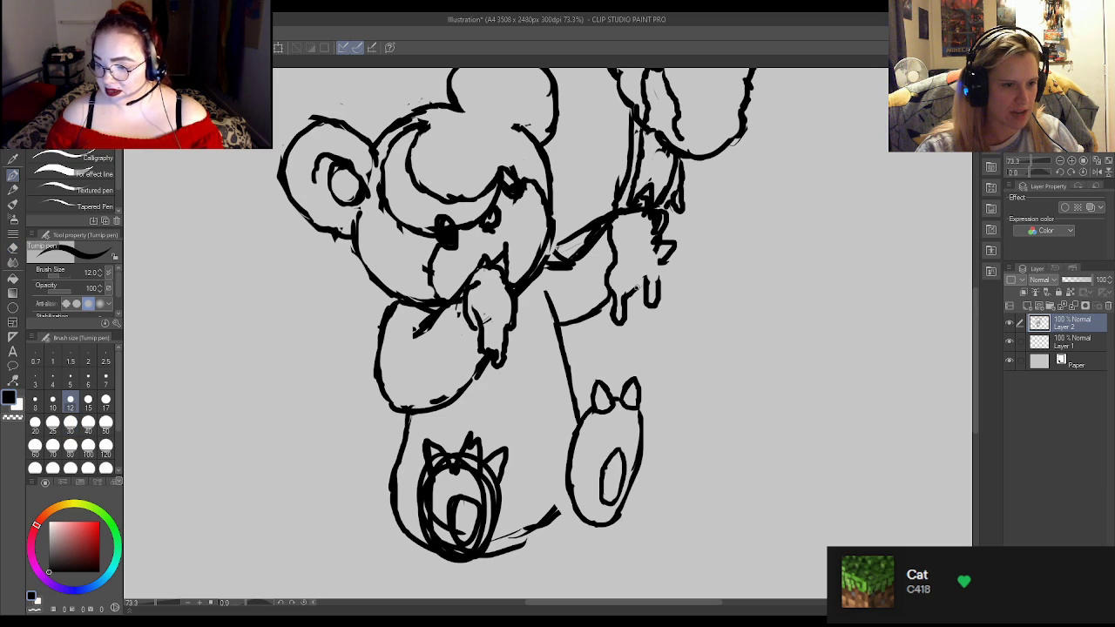
# Erase the detached right honey drip and redraw it joined to the left drip and the right edge of the honey.
pyautogui.press('e')
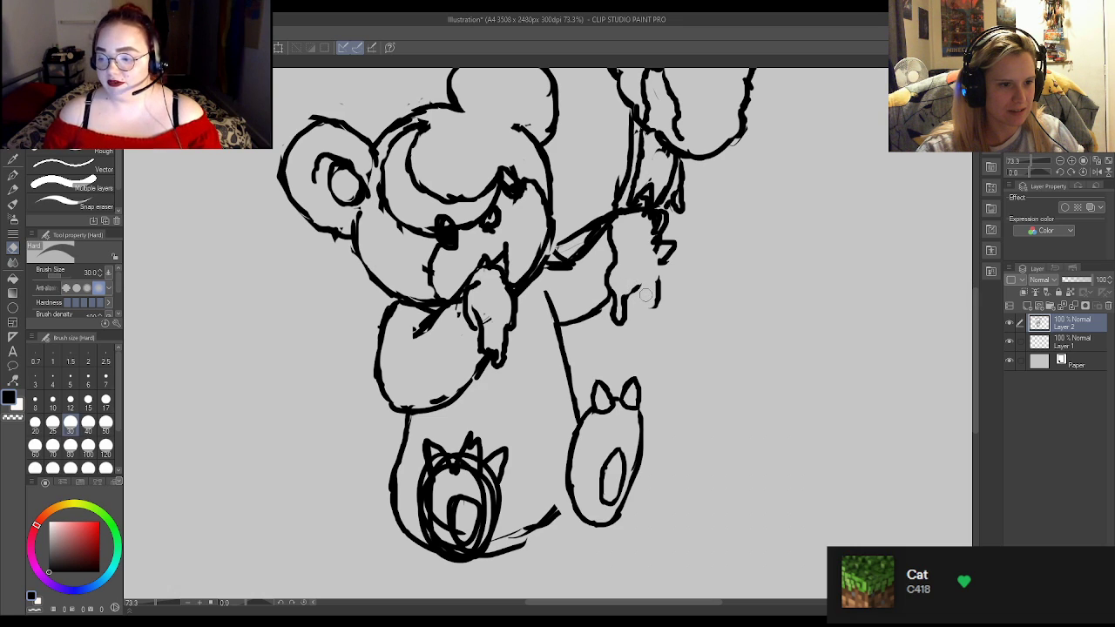
pyautogui.press('p')
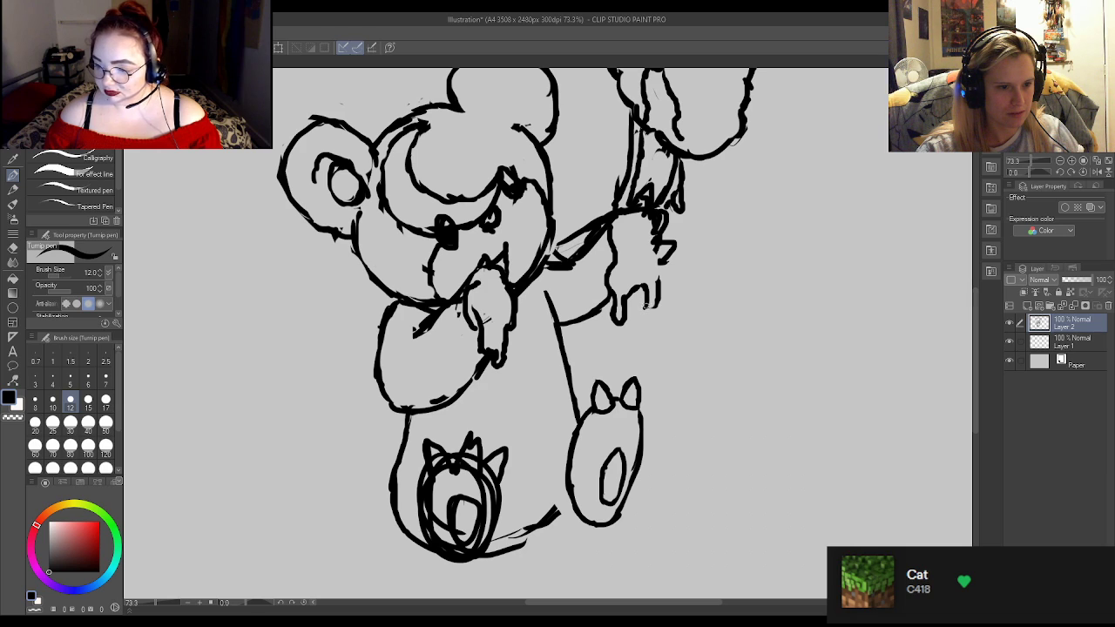
pyautogui.press('e')
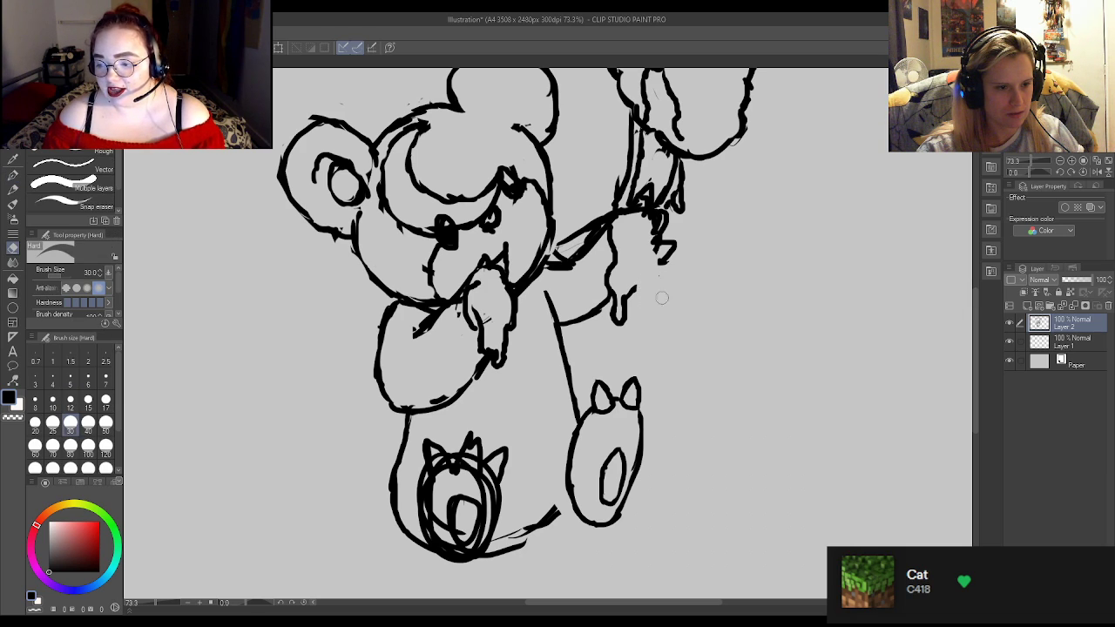
pyautogui.press('p')
pyautogui.moveTo(645, 281)
pyautogui.mouseDown()
pyautogui.moveTo(649, 302)
pyautogui.moveTo(658, 264)
pyautogui.moveTo(655, 281)
pyautogui.mouseUp()
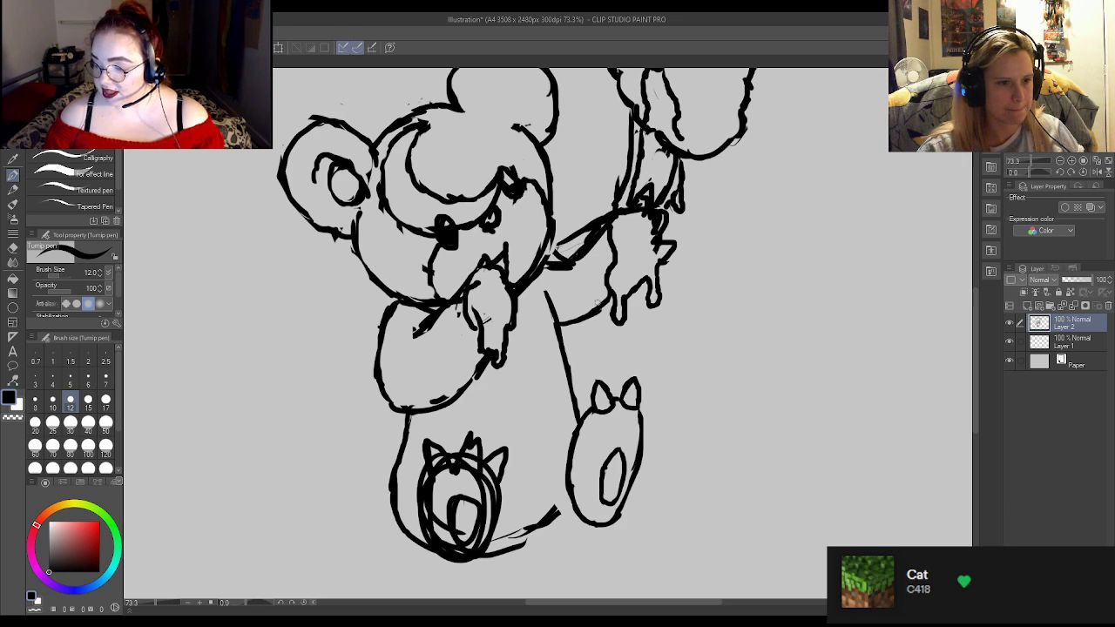
# Erase the messy strokes where the raised arm meets the head and redraw the head's lower-right contour as a clean curve.
pyautogui.press('e')
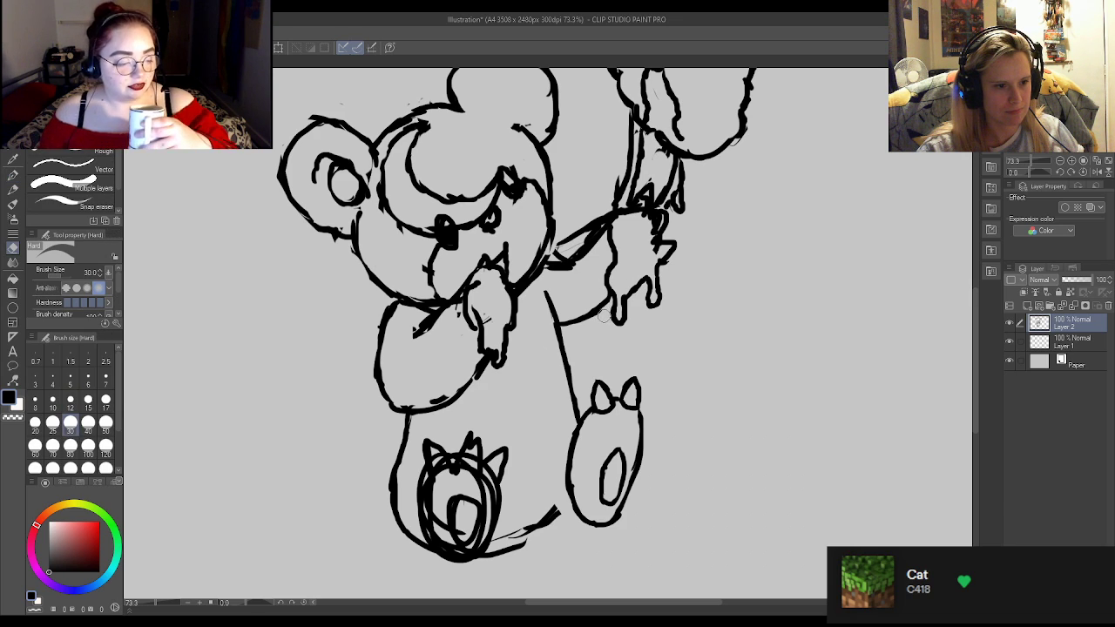
pyautogui.moveTo(558, 244)
pyautogui.mouseDown()
pyautogui.moveTo(548, 277)
pyautogui.moveTo(579, 265)
pyautogui.moveTo(536, 281)
pyautogui.mouseUp()
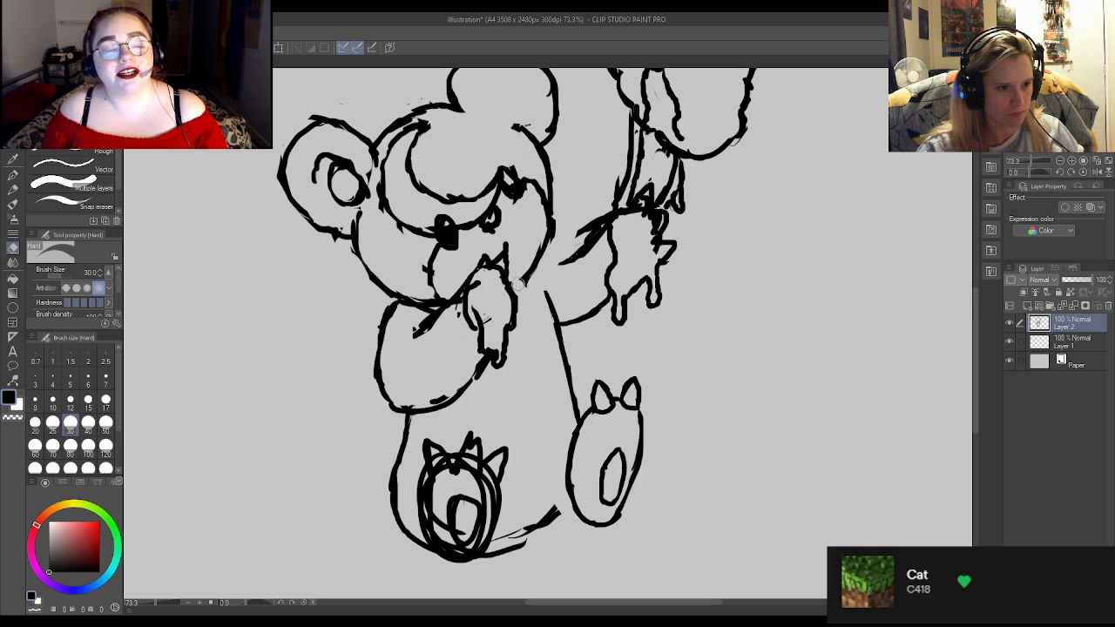
pyautogui.press('p')
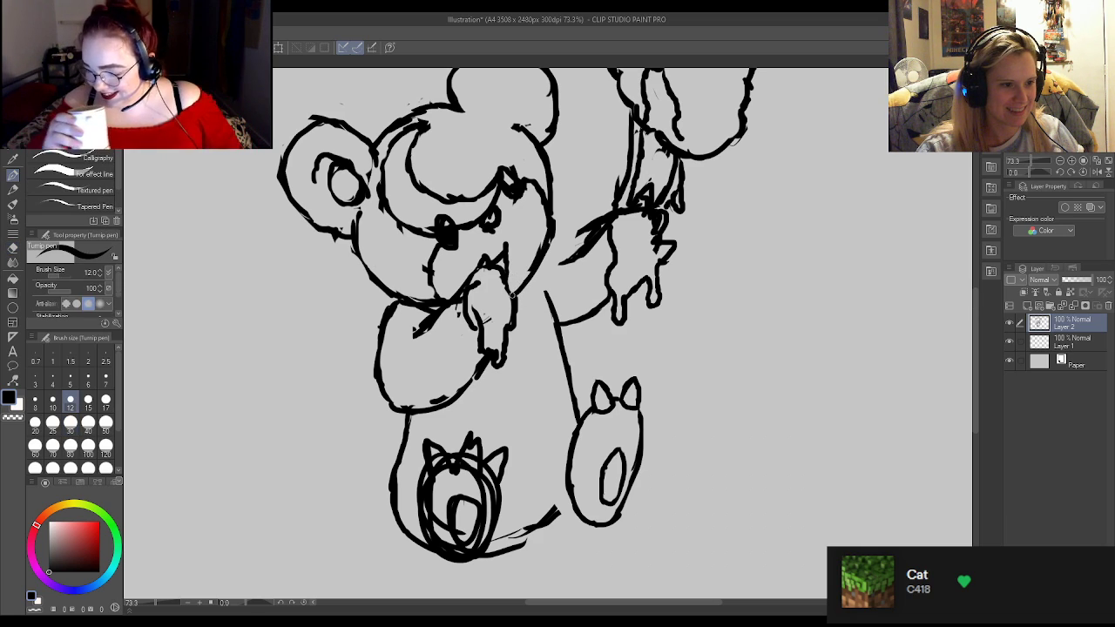
pyautogui.press('e')
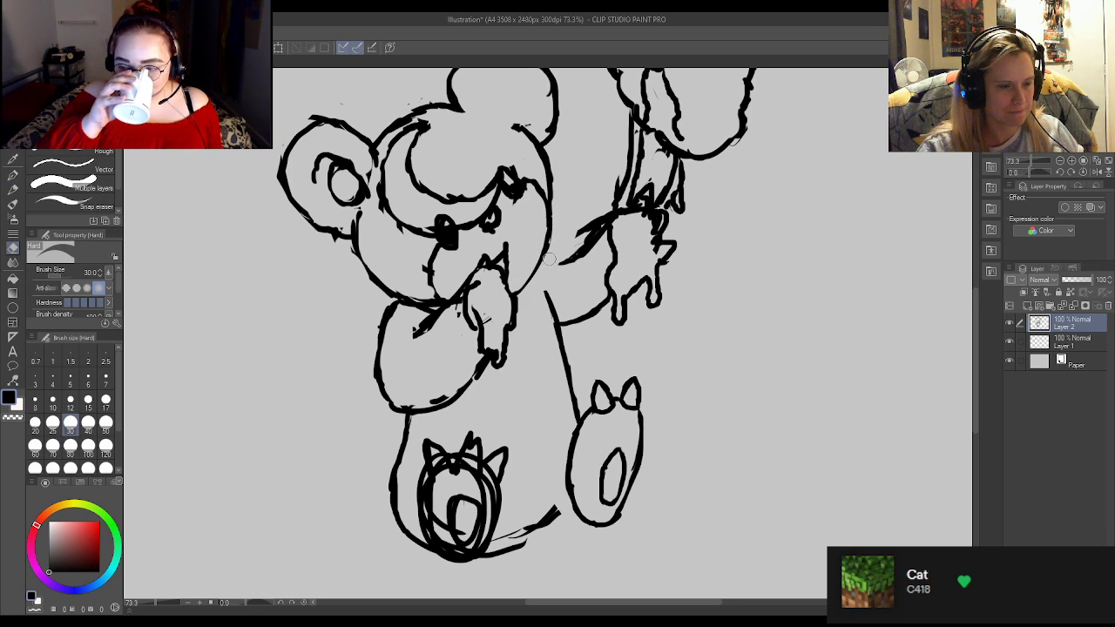
# Redraw the raised arm's upper edge from the head to the honey-covered paw and erase its thick sketch strokes.
pyautogui.press('p')
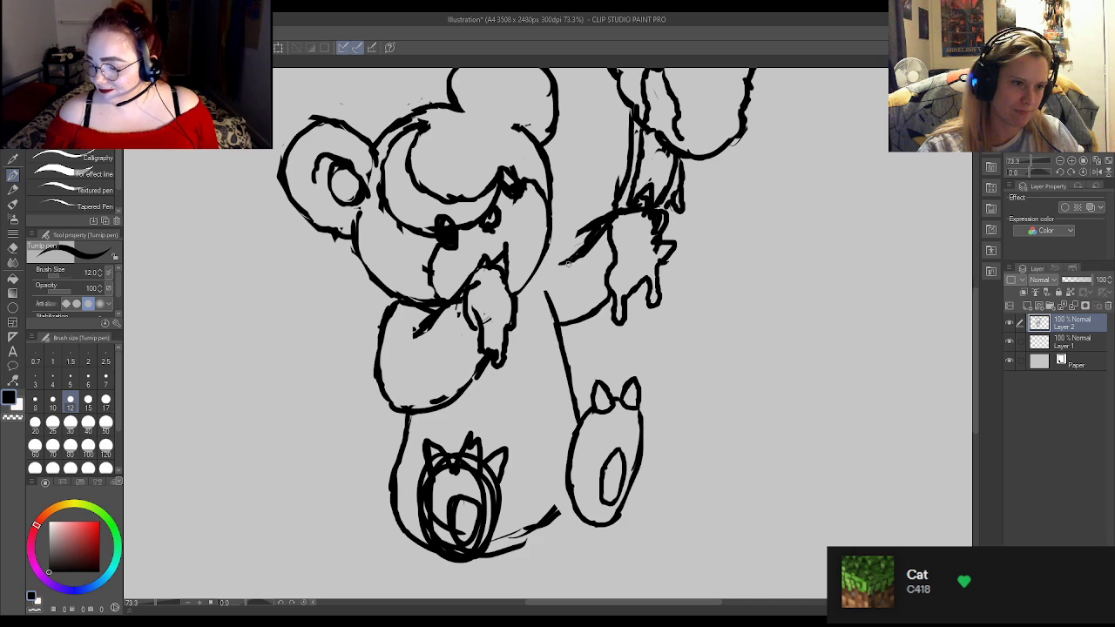
pyautogui.press('e')
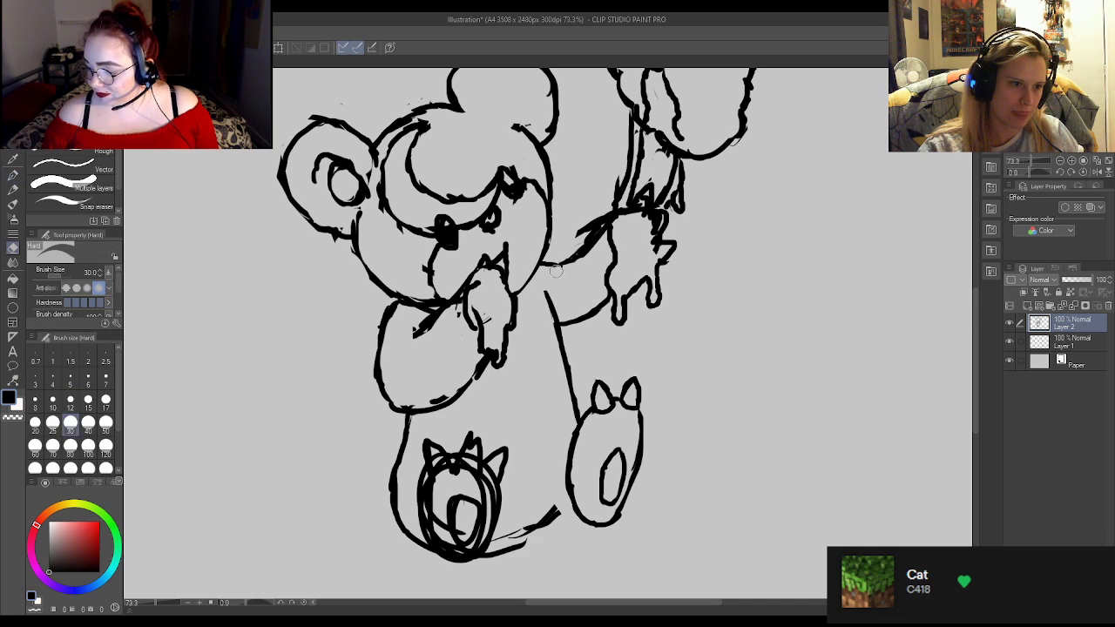
pyautogui.moveTo(588, 252)
pyautogui.mouseDown()
pyautogui.moveTo(592, 217)
pyautogui.moveTo(575, 246)
pyautogui.mouseUp()
pyautogui.press('p')
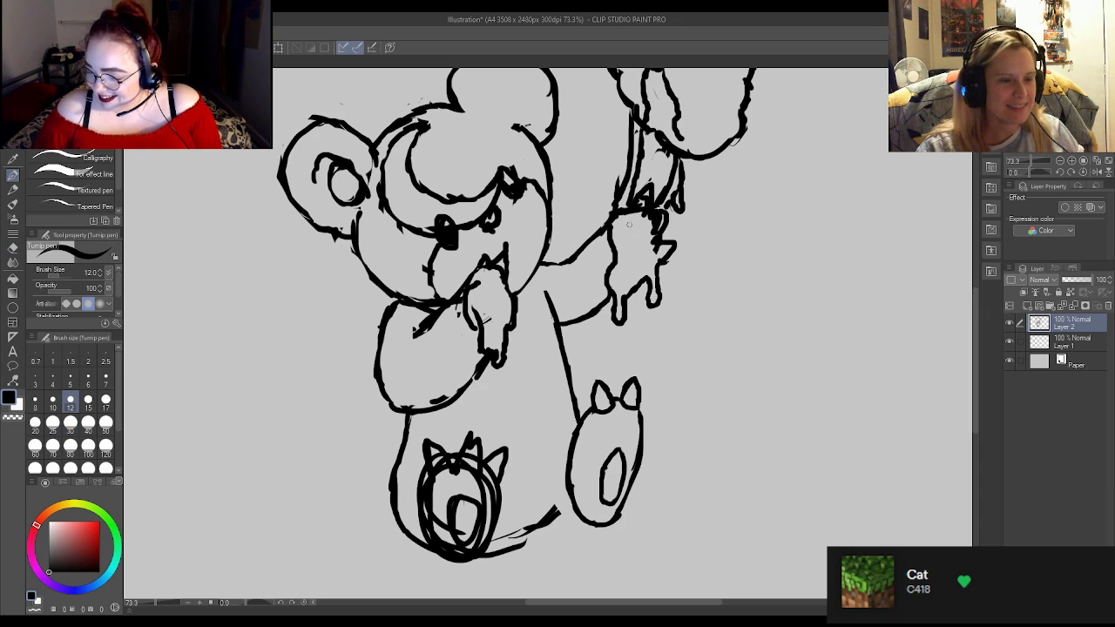
# Replace the doubled left edge of the honey strand between the hive and the raised paw with a single clean line.
pyautogui.press('e')
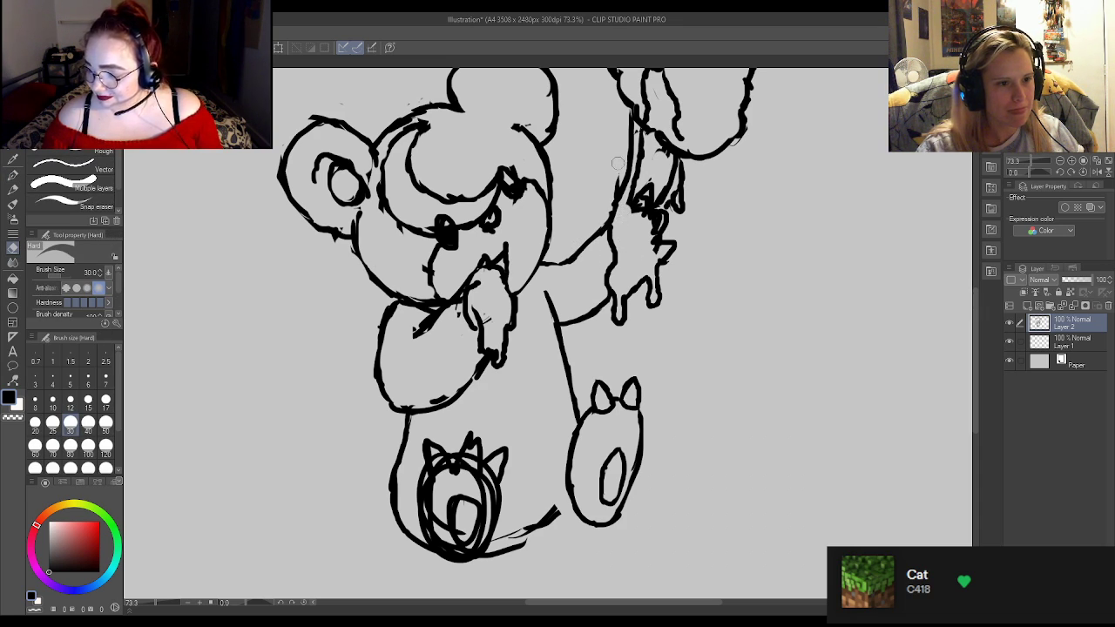
pyautogui.press('p')
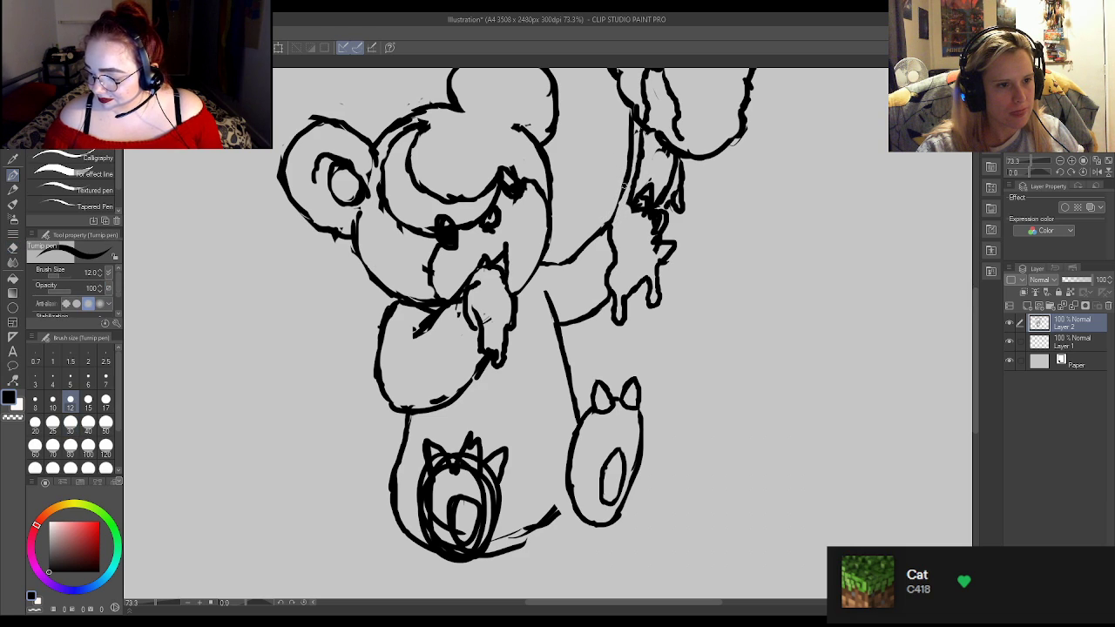
pyautogui.press('e')
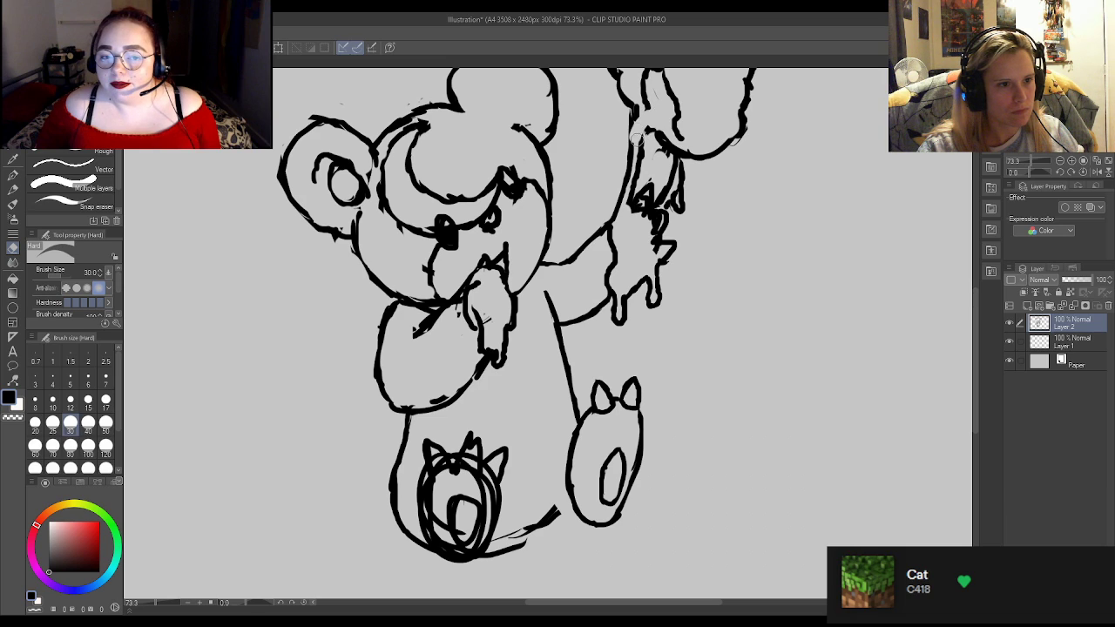
pyautogui.press('p')
pyautogui.press('e')
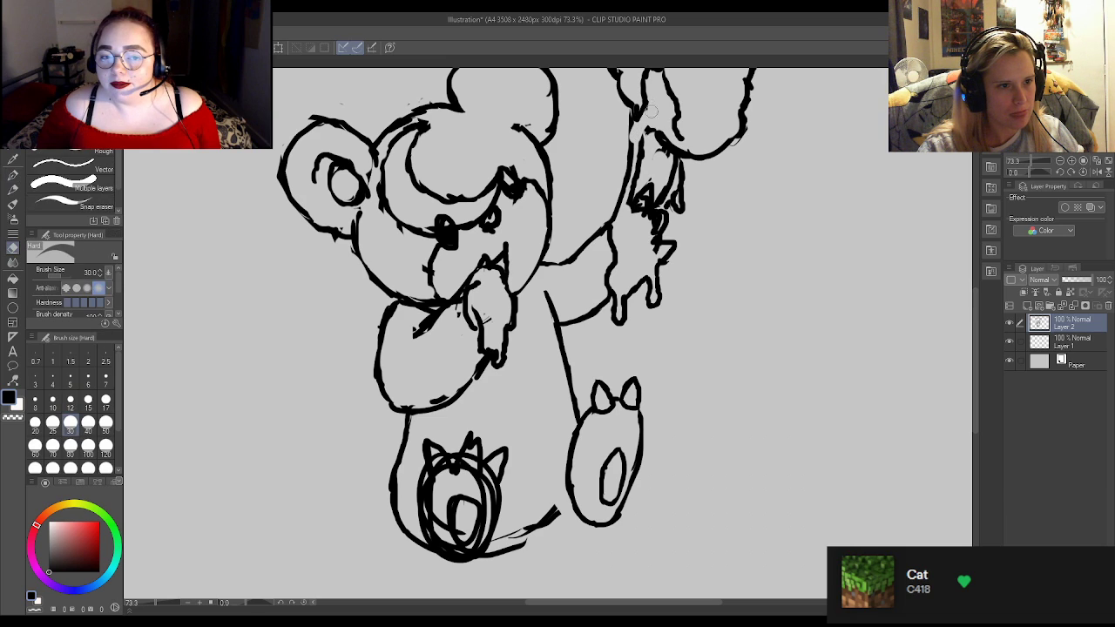
pyautogui.press('p')
pyautogui.press('e')
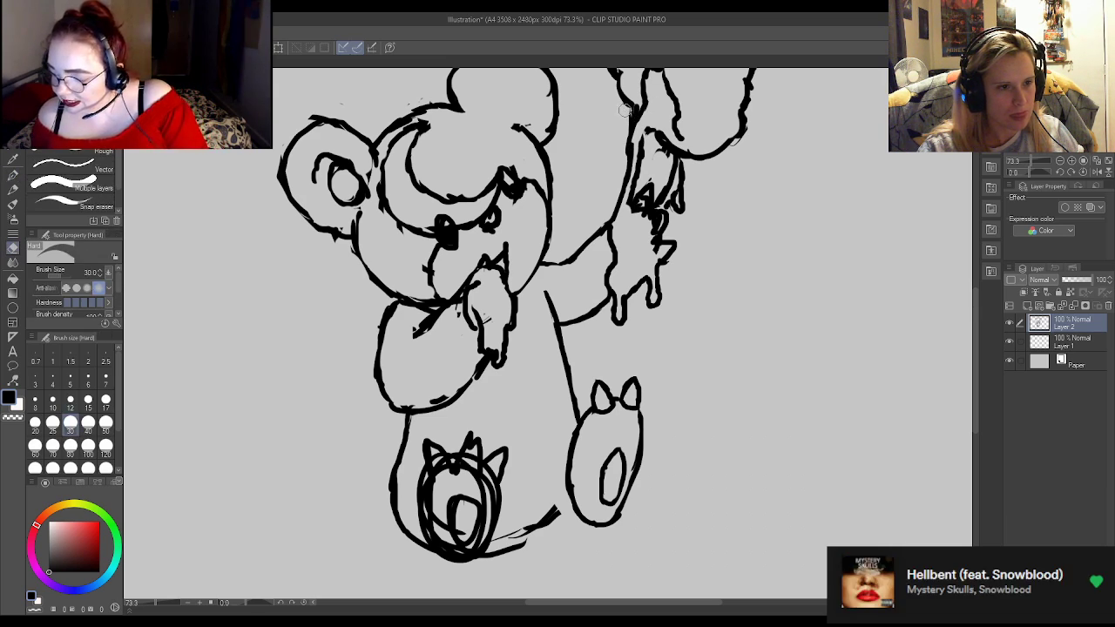
pyautogui.press('p')
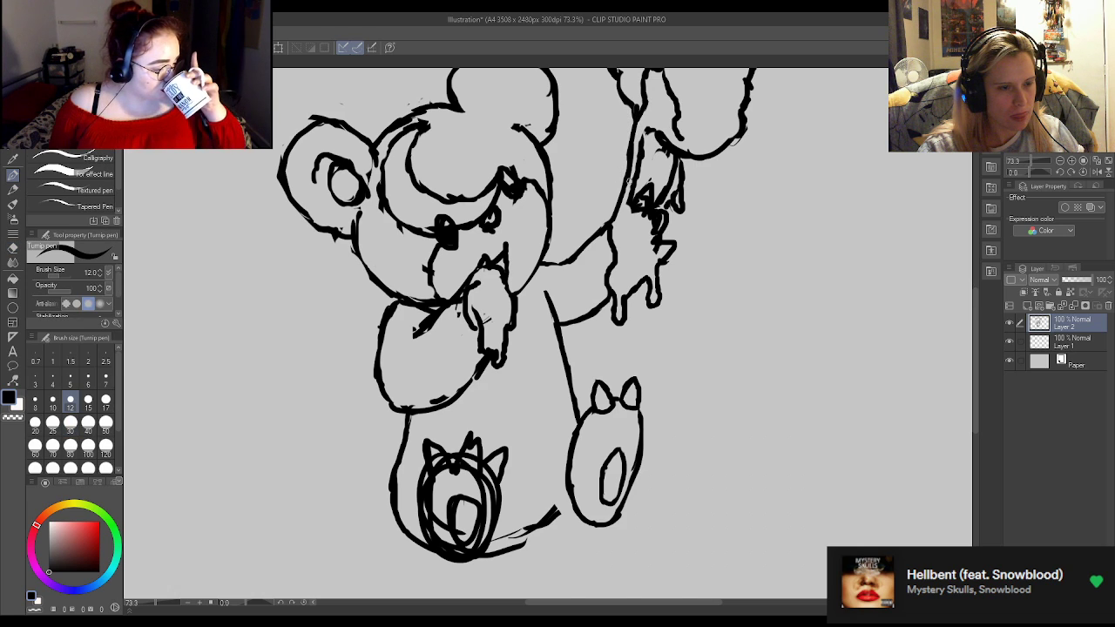
# Erase the overlapping lines under the hive's lower-left edge and redraw the rounded top of the opening in the honey.
pyautogui.press('e')
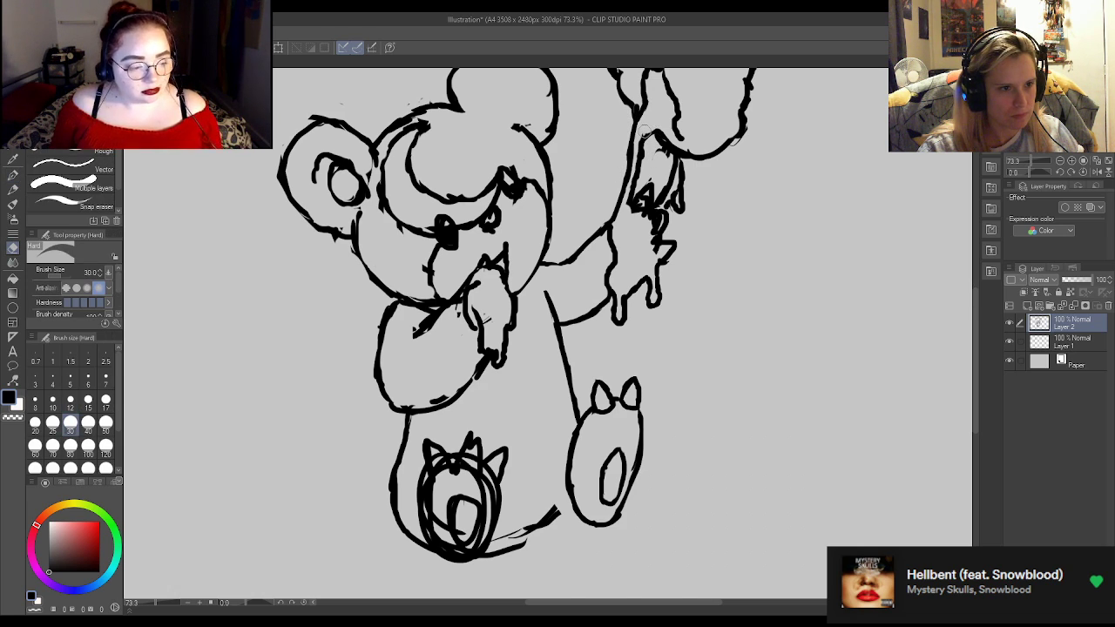
pyautogui.moveTo(646, 158)
pyautogui.mouseDown()
pyautogui.moveTo(657, 161)
pyautogui.moveTo(658, 144)
pyautogui.moveTo(673, 150)
pyautogui.mouseUp()
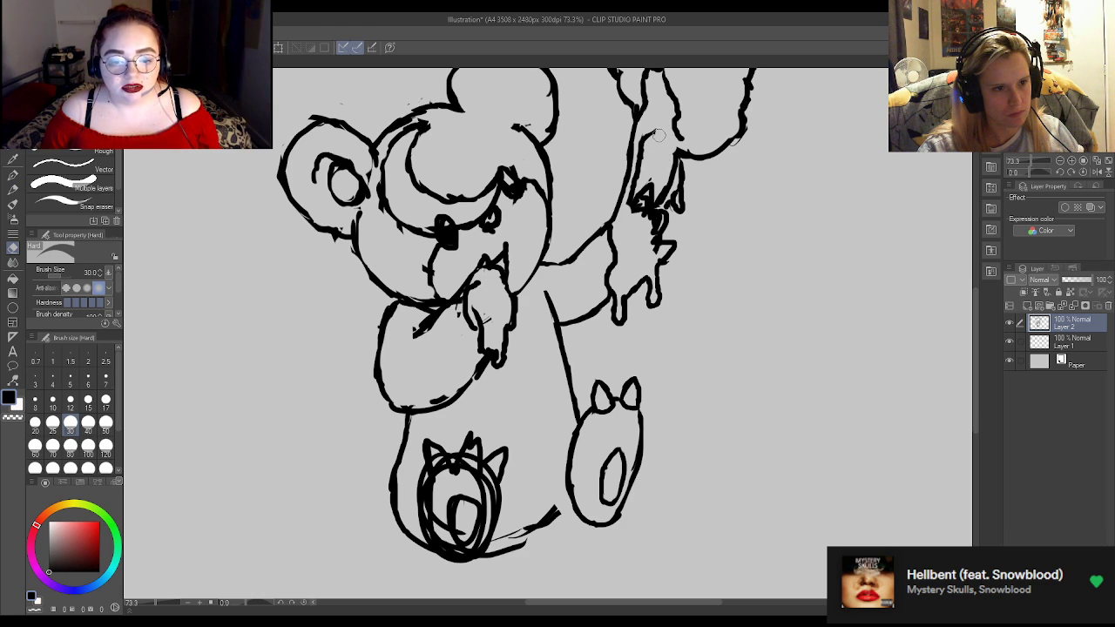
pyautogui.press('p')
pyautogui.press('e')
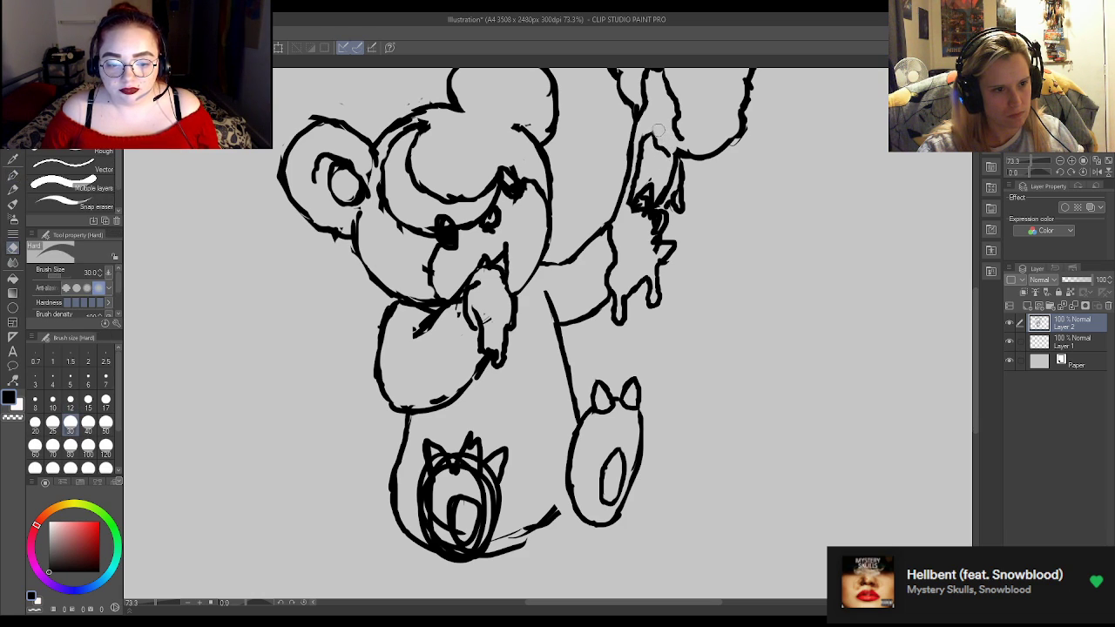
# Erase the overlapping lines where the honey strand meets the hive's lower edge and redraw the right side of the opening in the honey.
pyautogui.press('p')
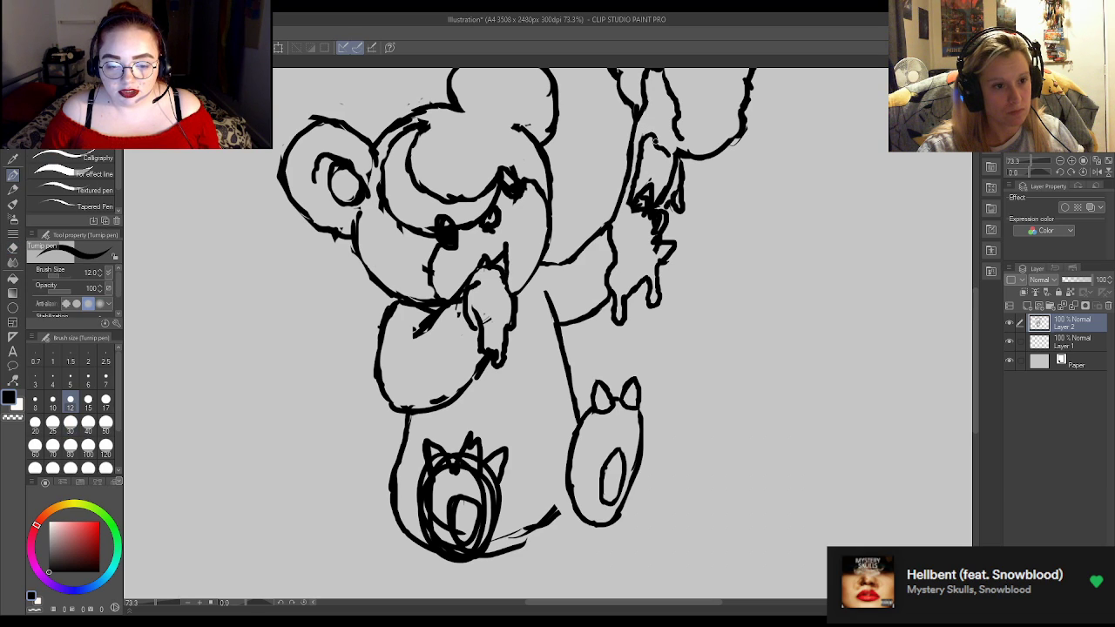
pyautogui.press('e')
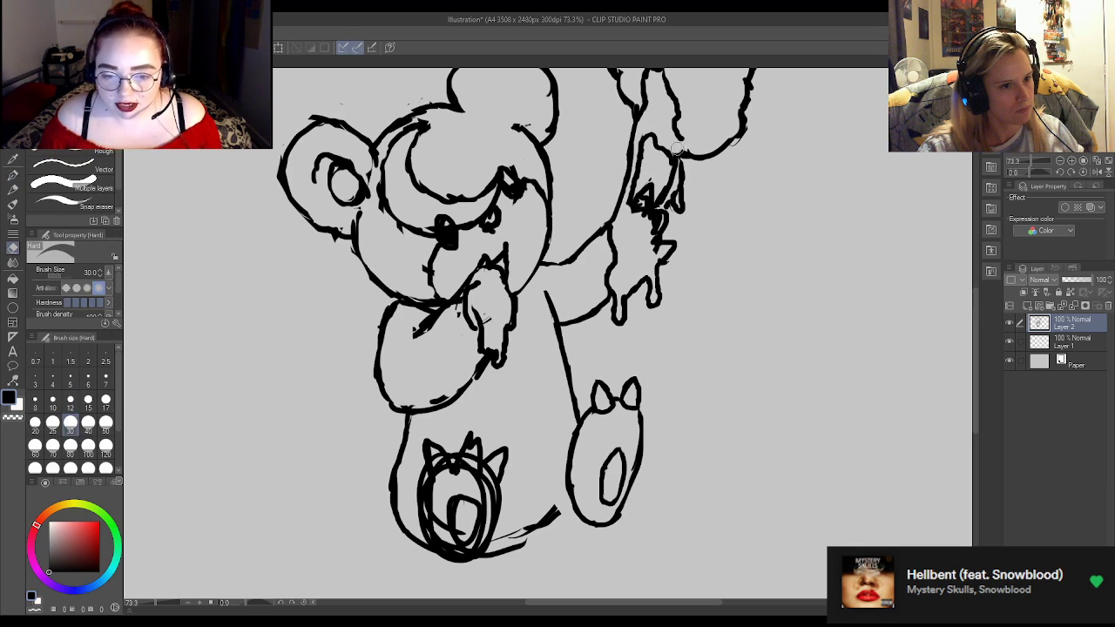
pyautogui.press('p')
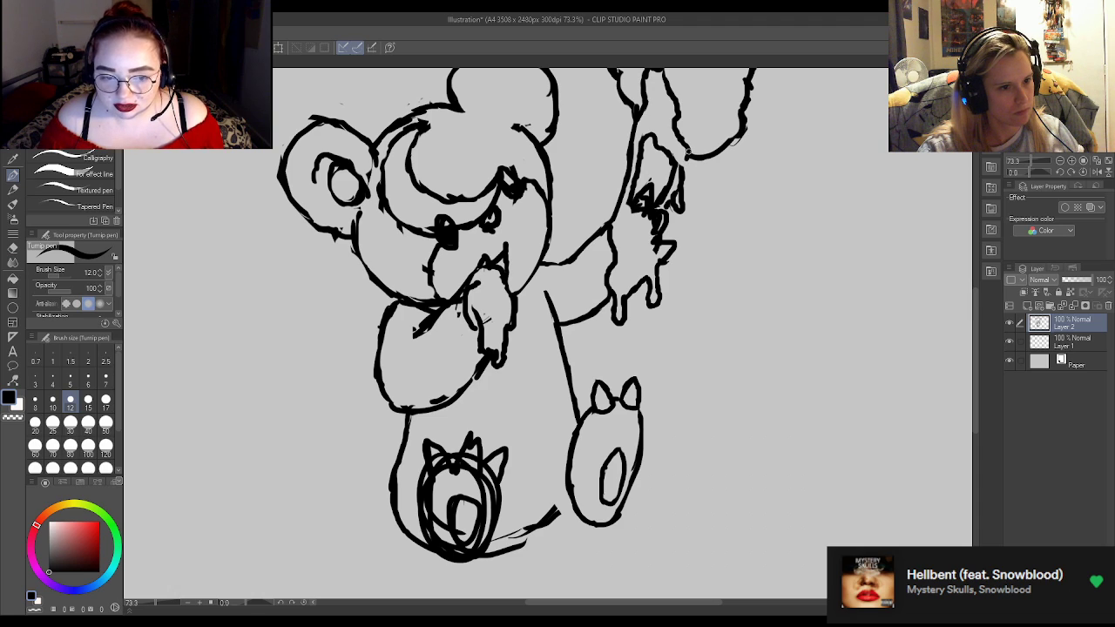
pyautogui.press('e')
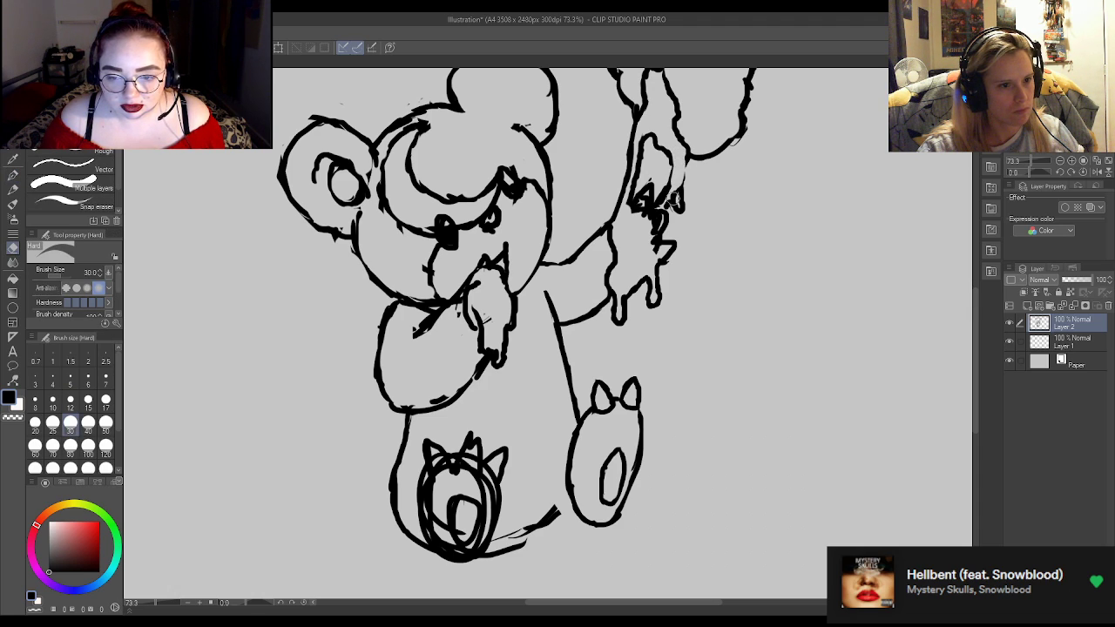
pyautogui.press('p')
pyautogui.moveTo(670, 154); pyautogui.dragTo(669, 184)
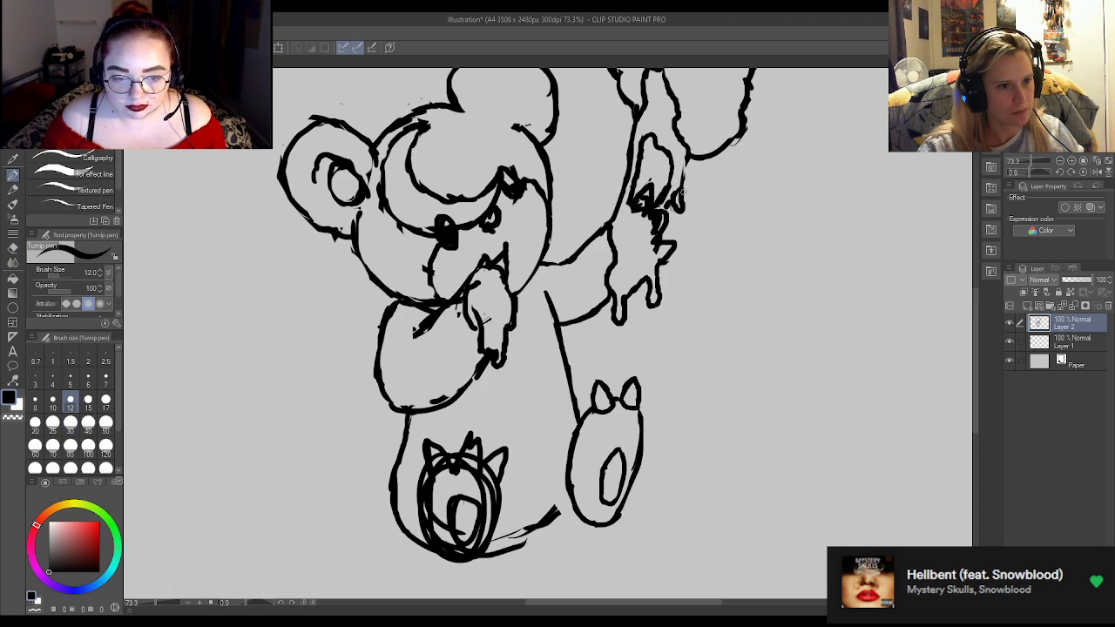
pyautogui.press('e')
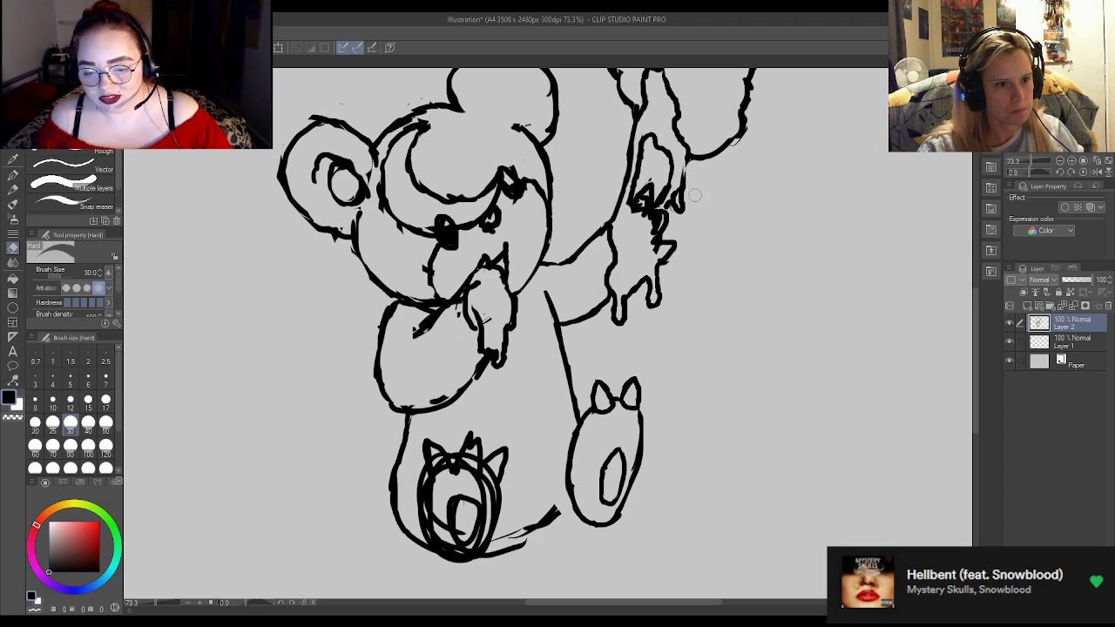
pyautogui.press('p')
pyautogui.press('e')
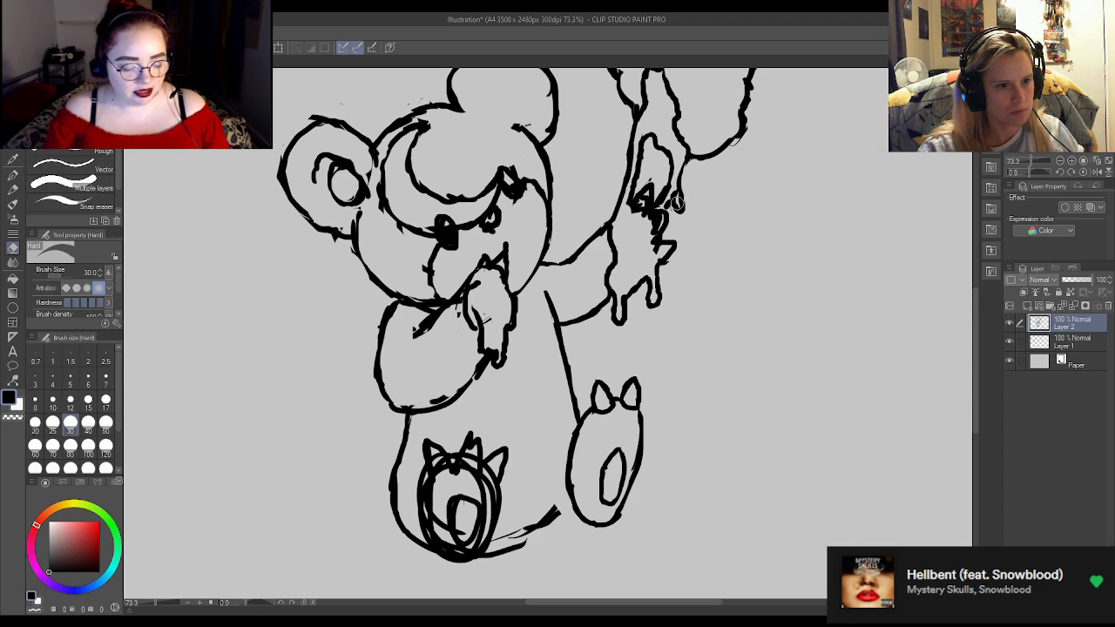
# Remove the small drip beside the raised paw and redraw the honey strand's right edge as one clean line down to the paw.
pyautogui.press('p')
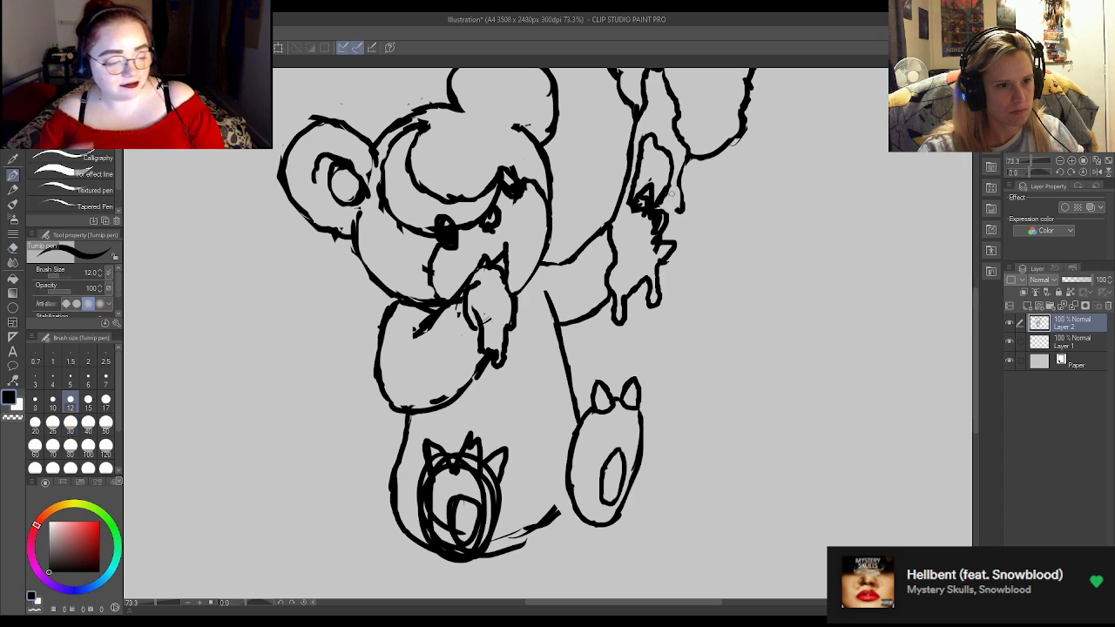
pyautogui.press('e')
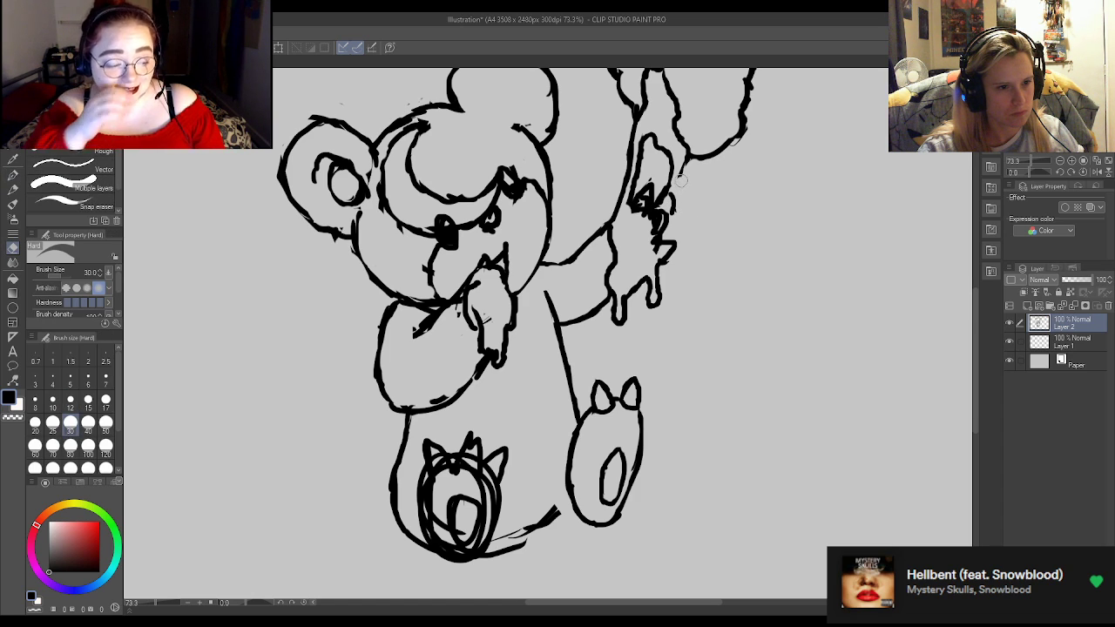
pyautogui.press('p')
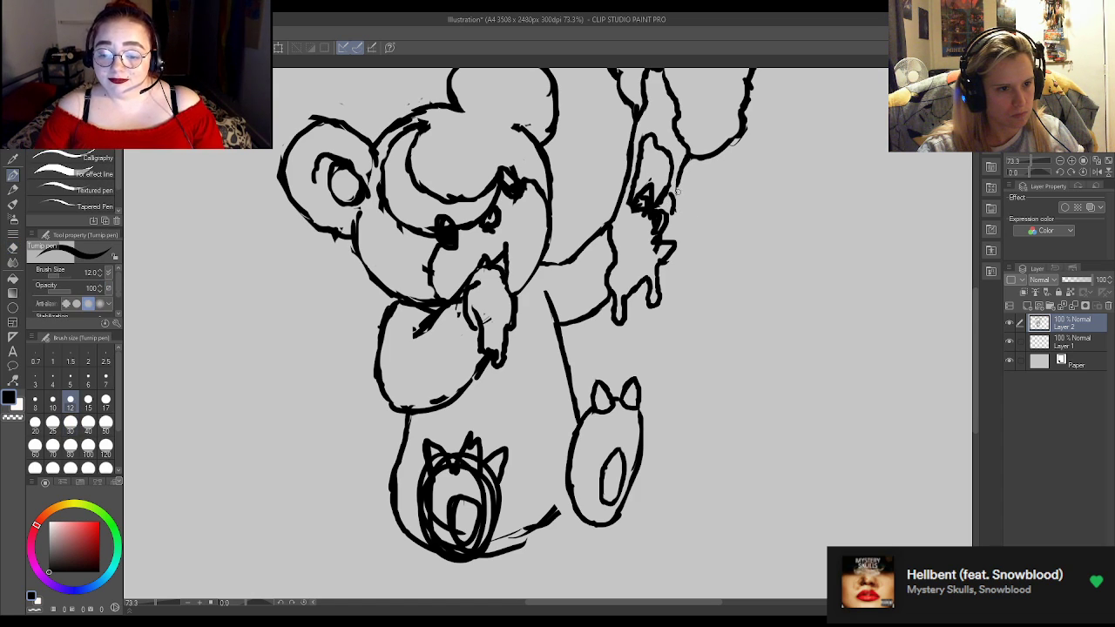
pyautogui.moveTo(679, 199); pyautogui.dragTo(676, 217)
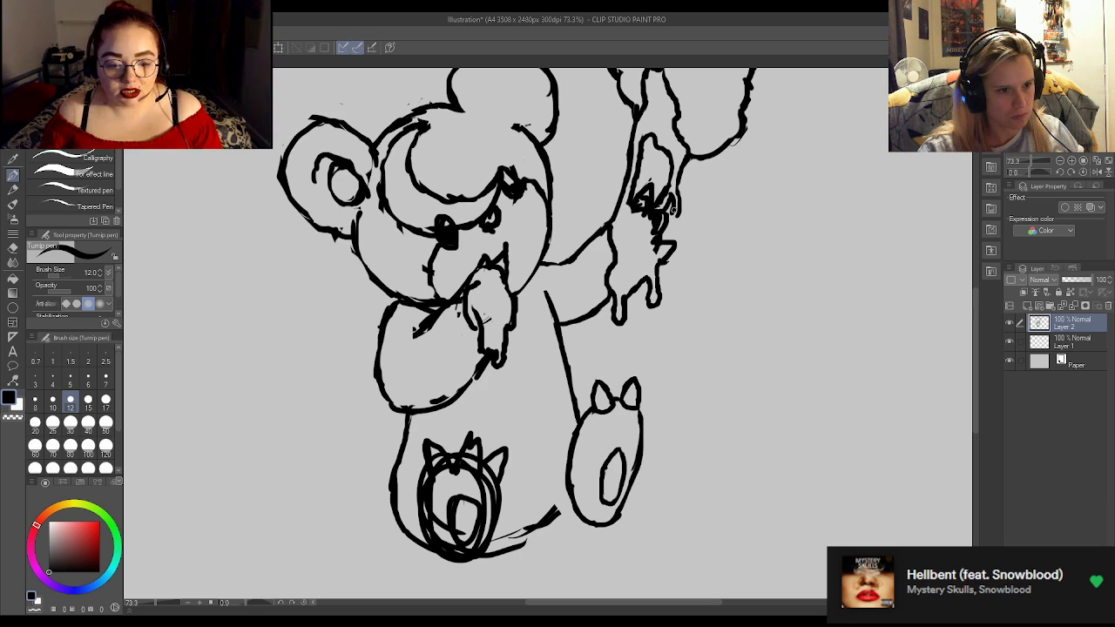
pyautogui.press('e')
pyautogui.press('p')
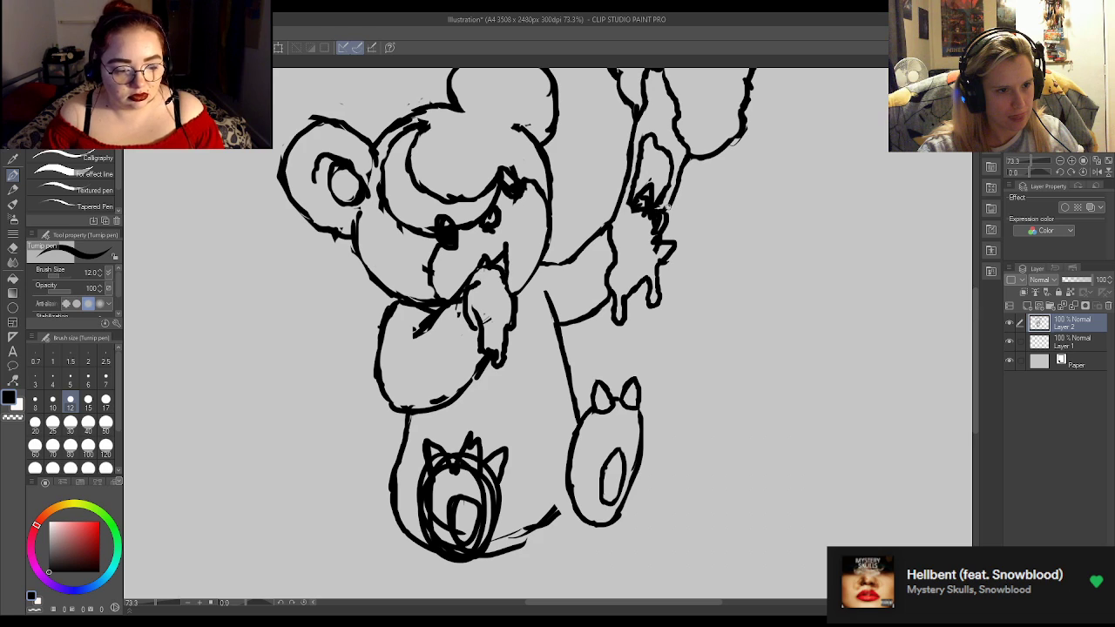
pyautogui.press('e')
pyautogui.moveTo(668, 177); pyautogui.dragTo(660, 220)
pyautogui.press('p')
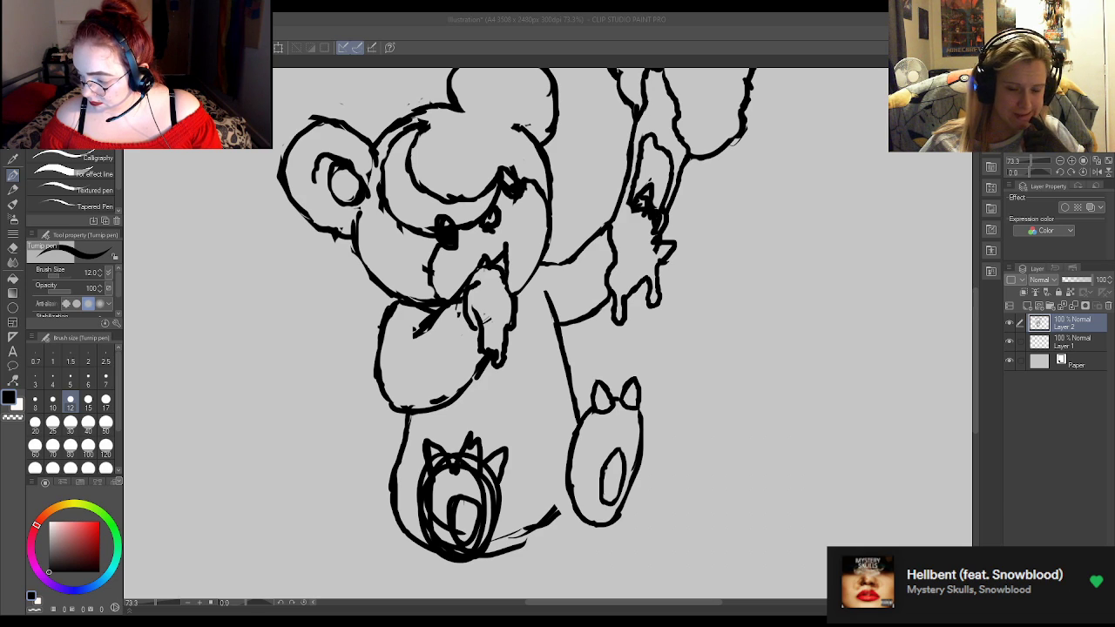
# Erase the rough outer edge of the bent arm into a thinner, smoother contour.
pyautogui.click(855, 477)
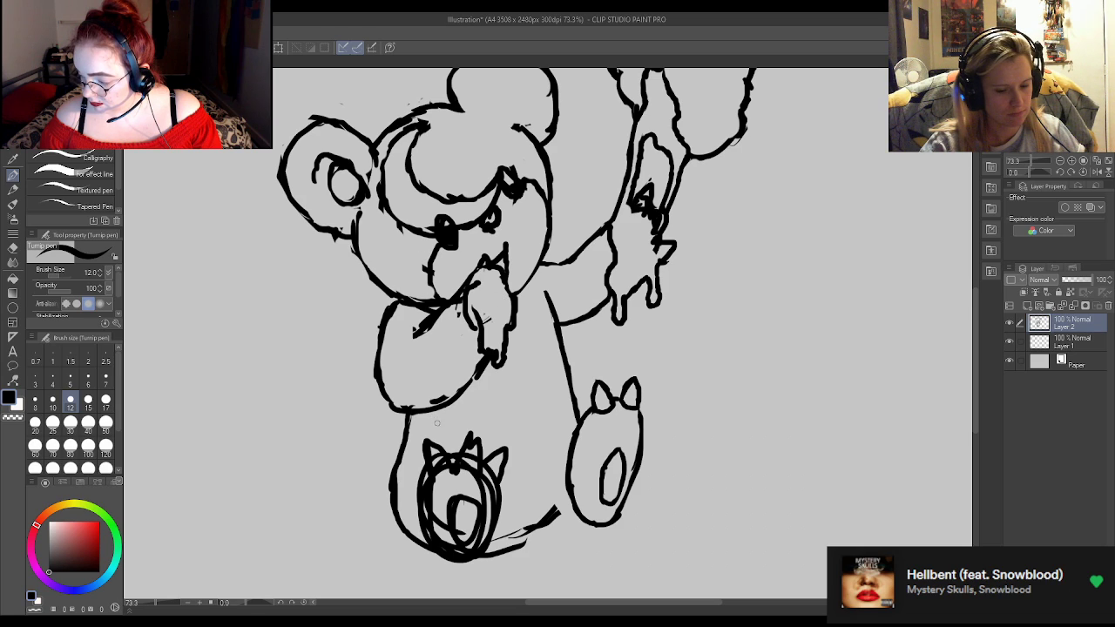
pyautogui.press('e')
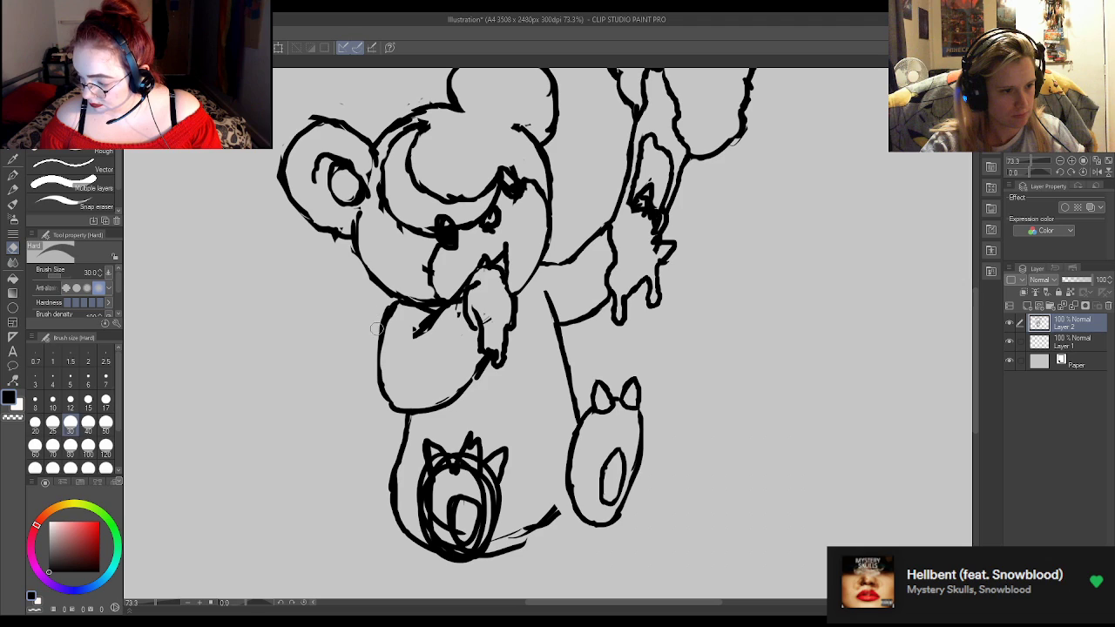
pyautogui.press('p')
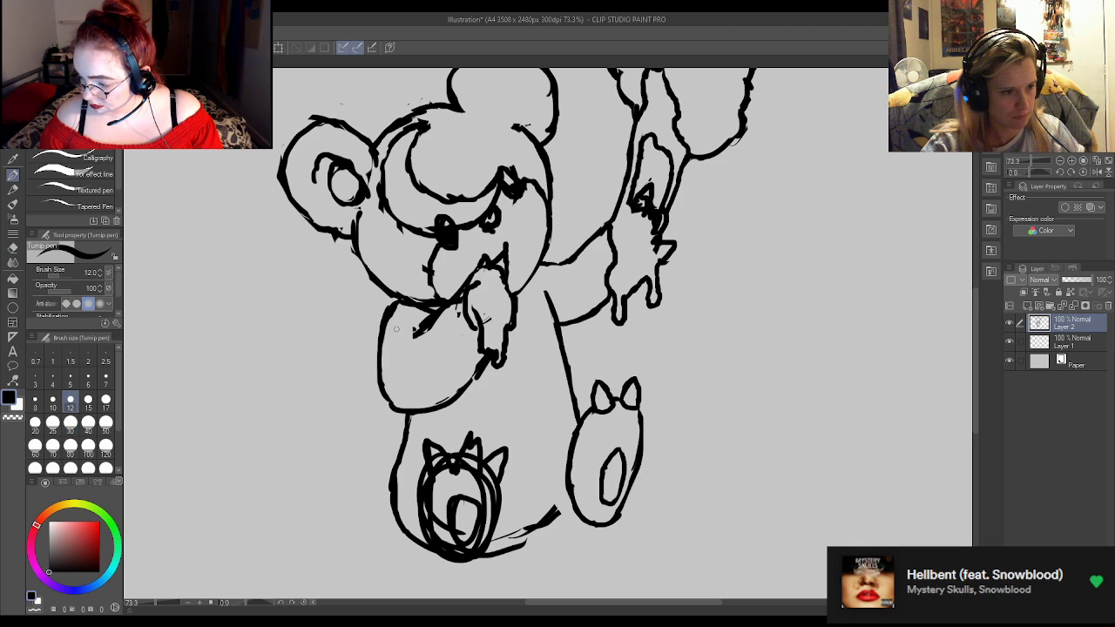
# Rework the muzzle's lower curve and smooth the cheek contour from beneath the ear down to the bent arm.
pyautogui.press('e')
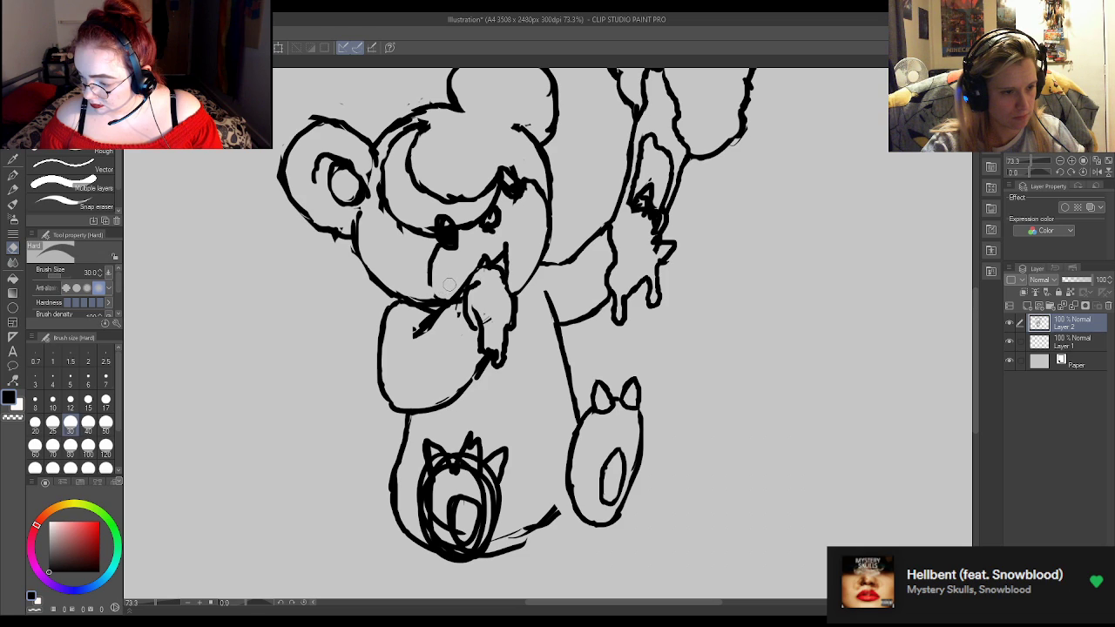
pyautogui.press('p')
pyautogui.press('e')
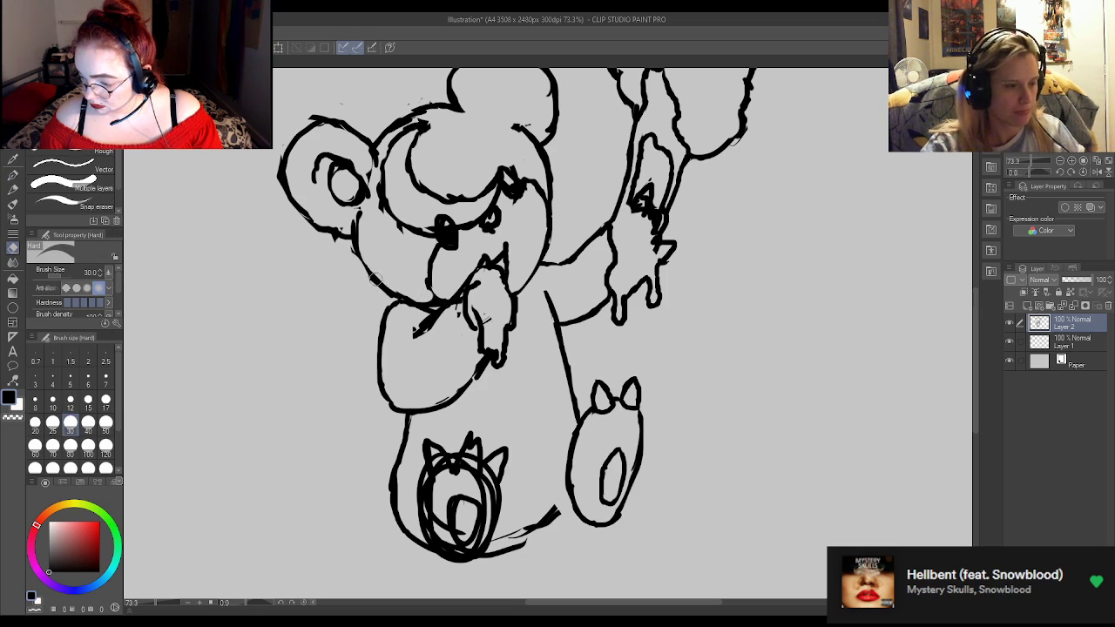
pyautogui.press('p')
pyautogui.press('e')
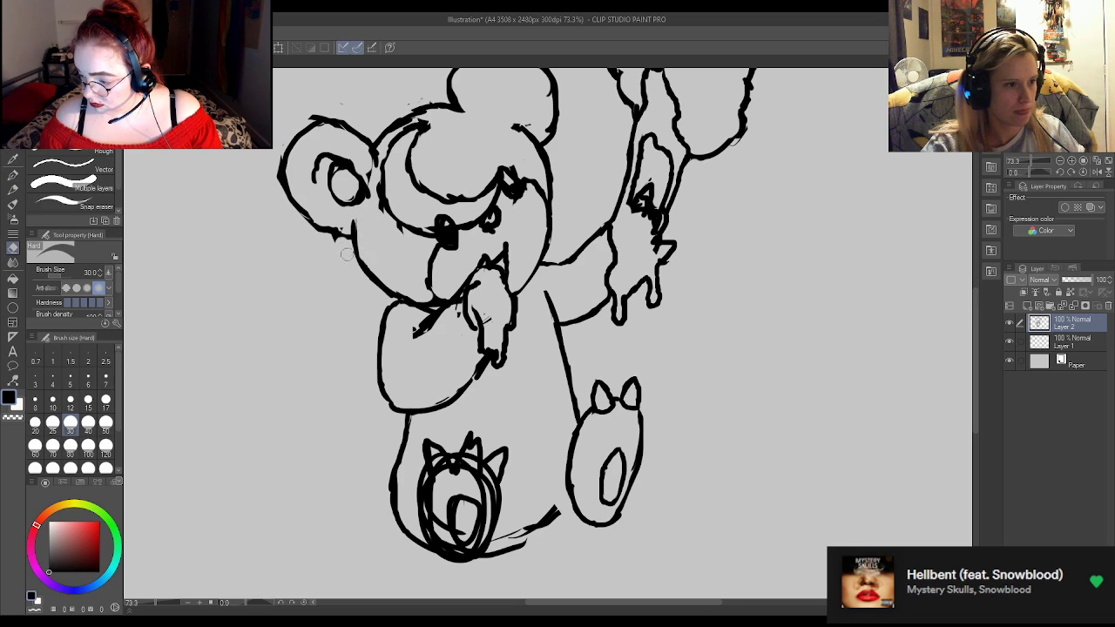
pyautogui.press('p')
pyautogui.press('e')
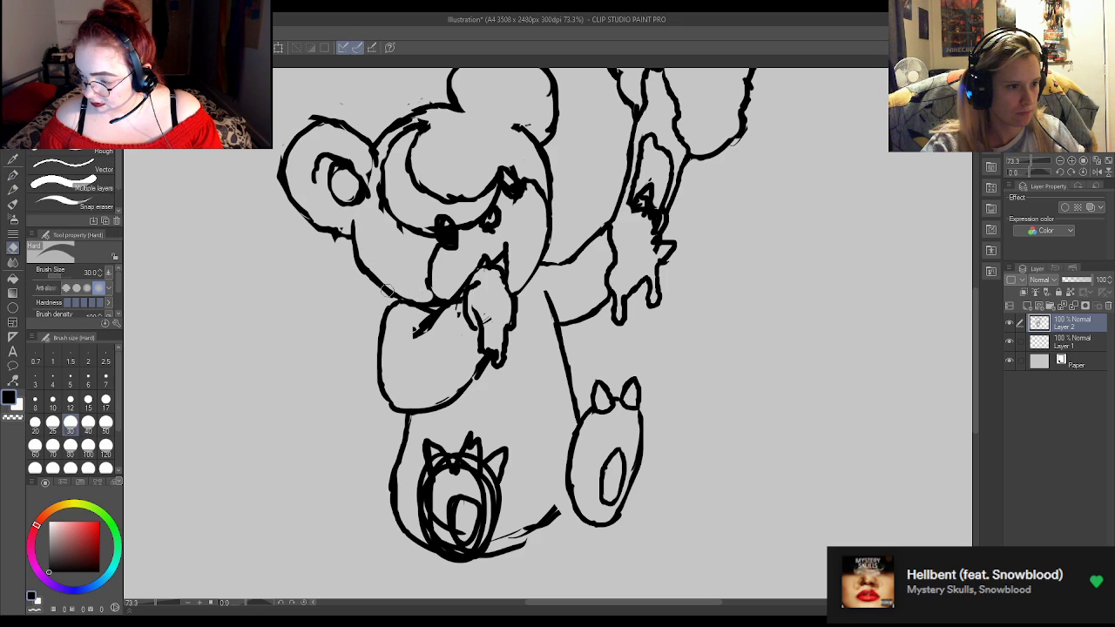
pyautogui.press('p')
# Redraw the muzzle's side as a single curve from the nose to the chin and touch up the nose.
pyautogui.press('e')
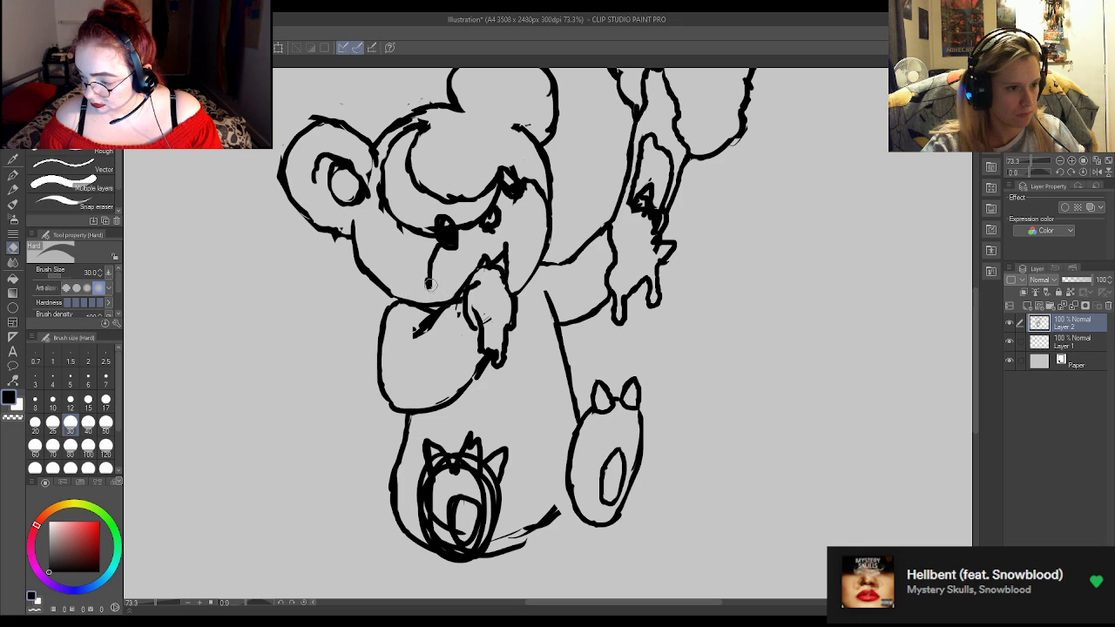
pyautogui.press('p')
pyautogui.moveTo(428, 274); pyautogui.dragTo(436, 301)
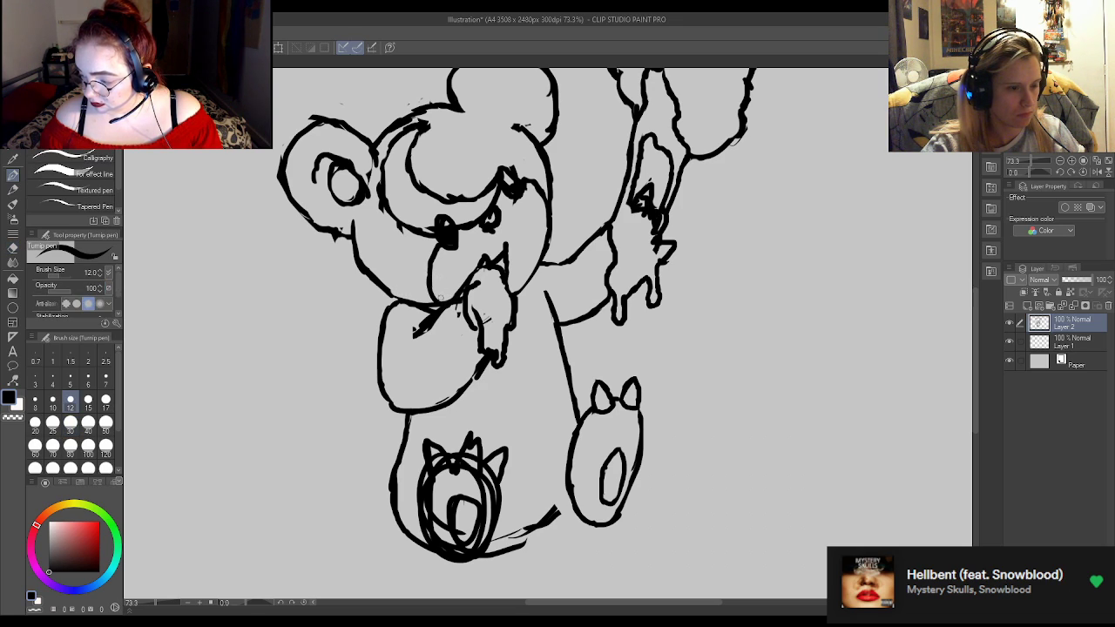
pyautogui.moveTo(450, 235); pyautogui.dragTo(455, 233)
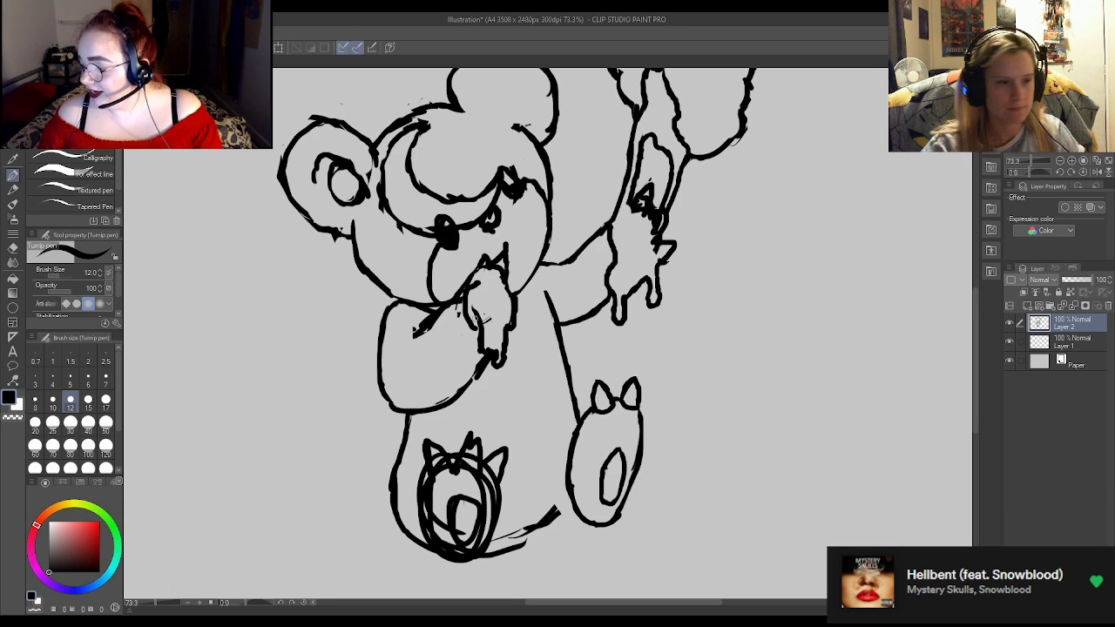
# Thin the outer curve around the forehead marking and erase the stray strokes between it and the top of the head.
pyautogui.press('e')
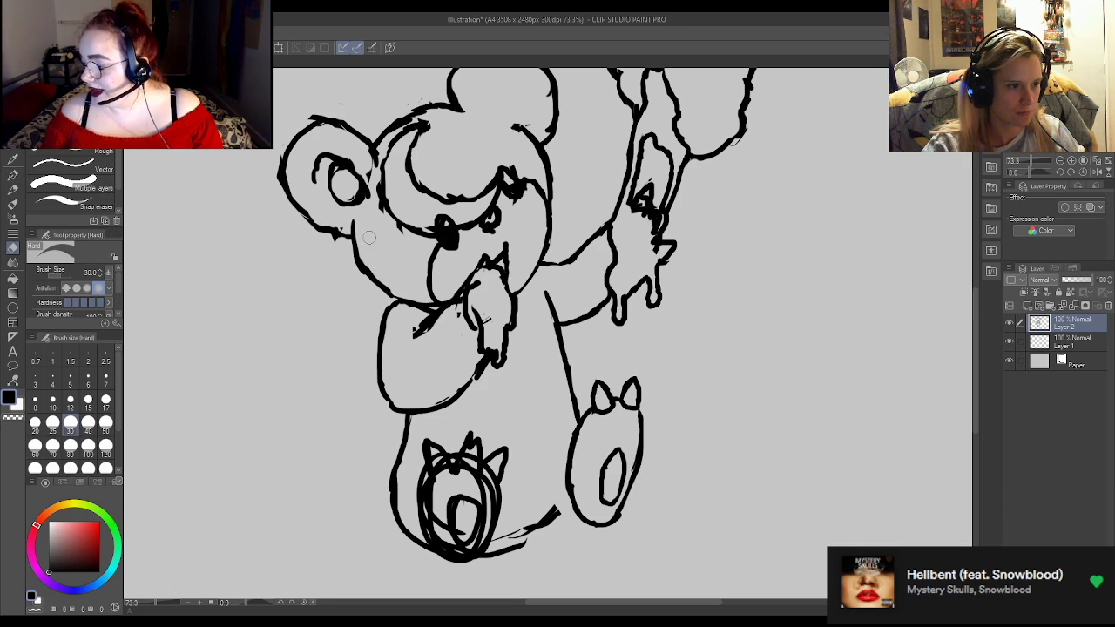
pyautogui.press('p')
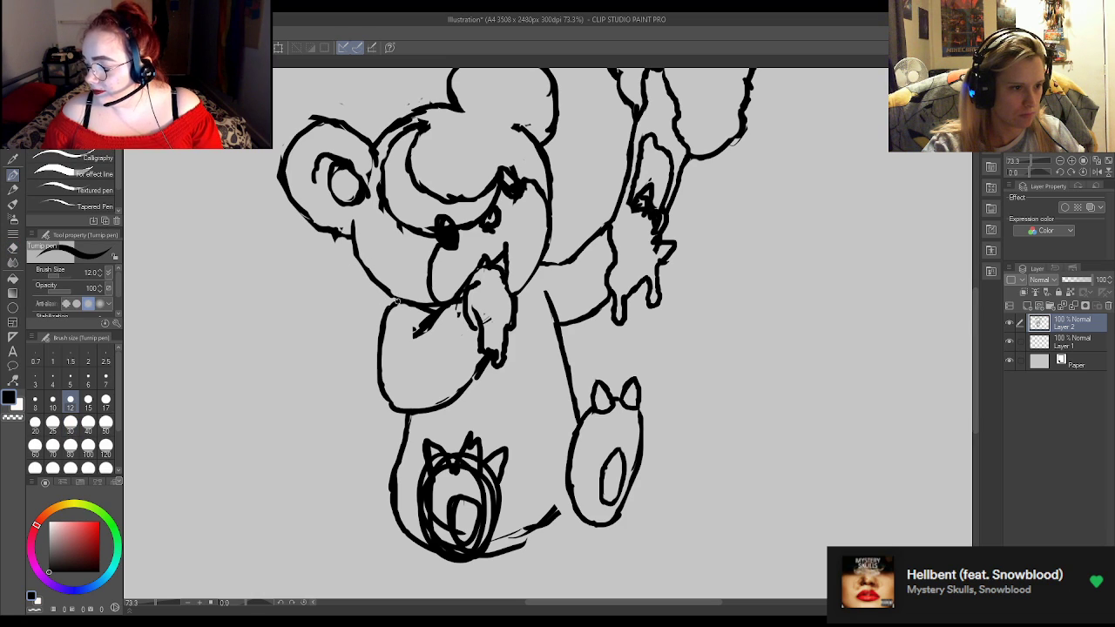
pyautogui.press('e')
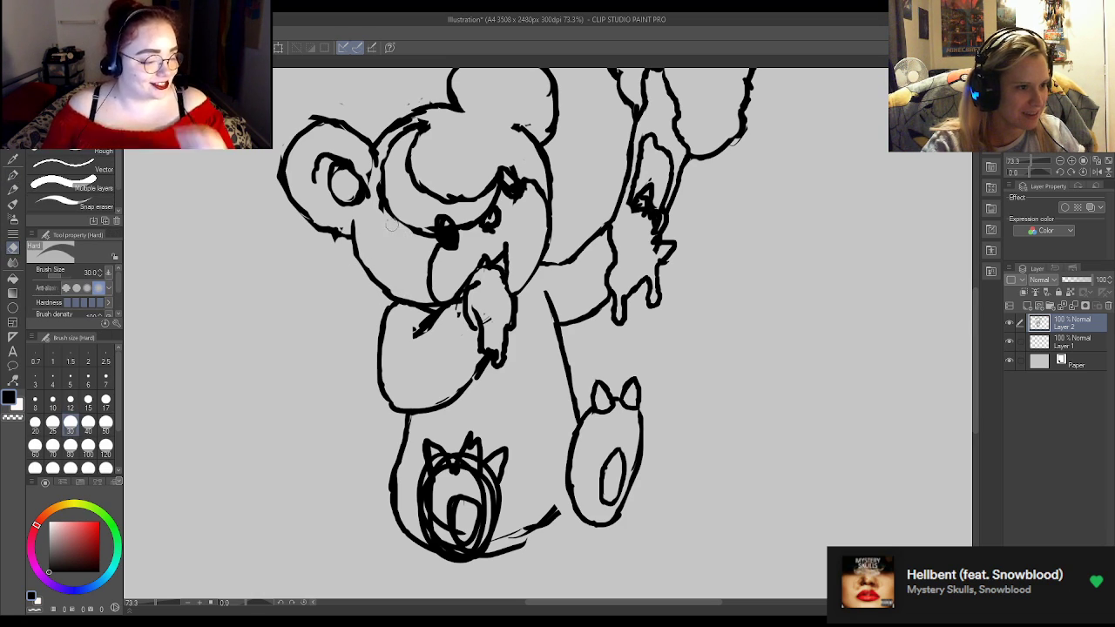
pyautogui.press('p')
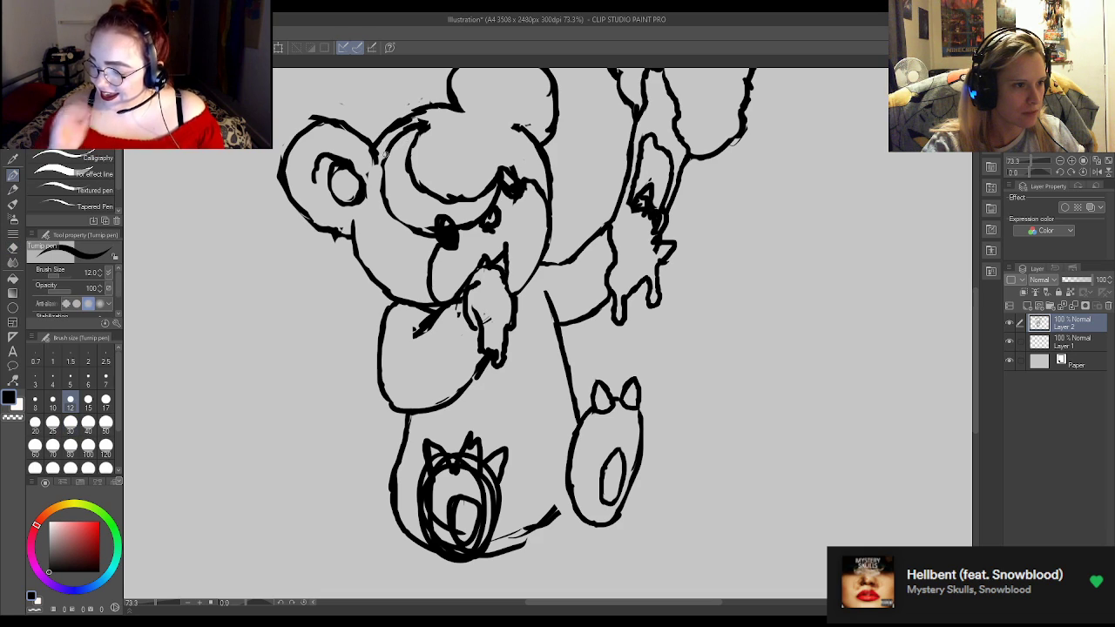
pyautogui.press('e')
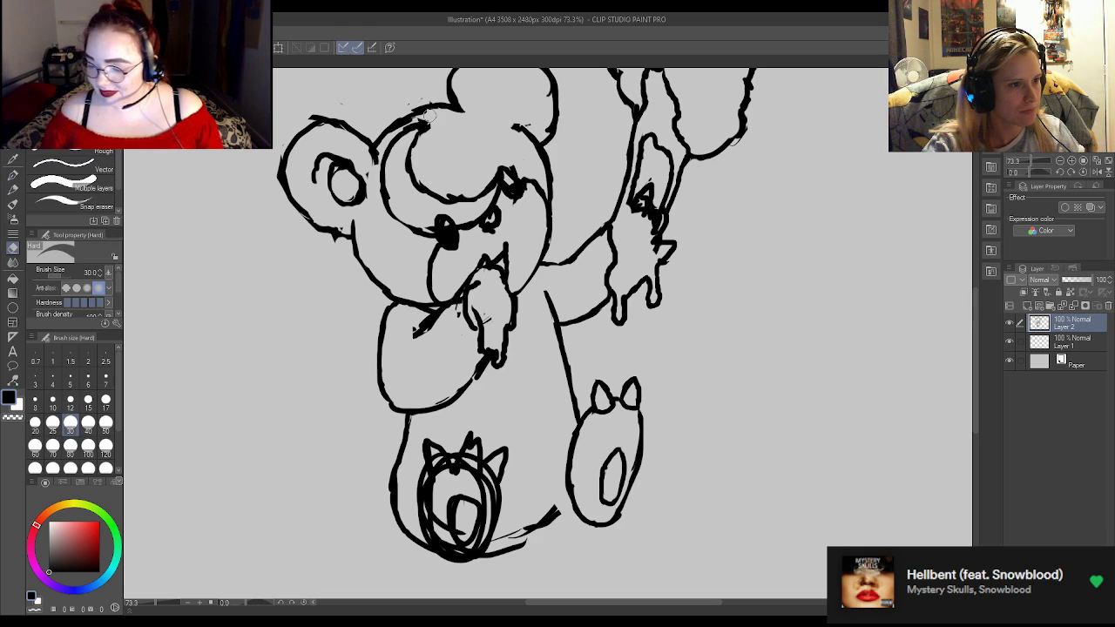
pyautogui.moveTo(399, 133); pyautogui.dragTo(434, 123)
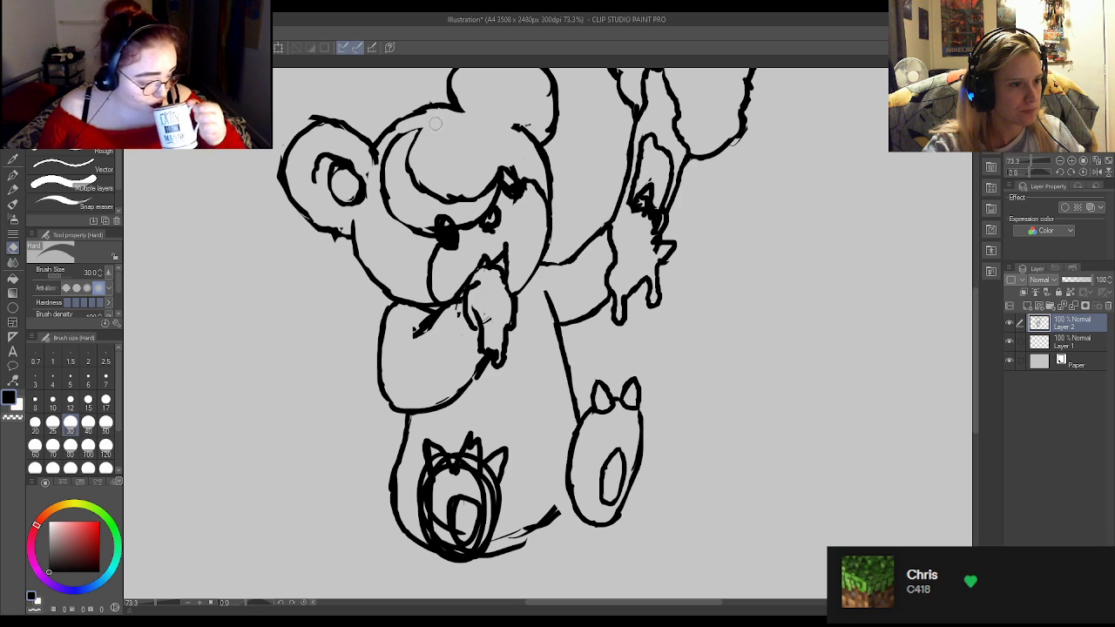
# Redraw the lower curve of the crescent forehead marking up to the eye and erase its rough sketch strokes.
pyautogui.press('p')
pyautogui.moveTo(411, 172)
pyautogui.mouseDown()
pyautogui.moveTo(440, 202)
pyautogui.moveTo(431, 196)
pyautogui.moveTo(458, 204)
pyautogui.moveTo(471, 188)
pyautogui.moveTo(451, 203)
pyautogui.moveTo(481, 199)
pyautogui.mouseUp()
pyautogui.press('e')
pyautogui.press('p')
pyautogui.press('e')
pyautogui.press('p')
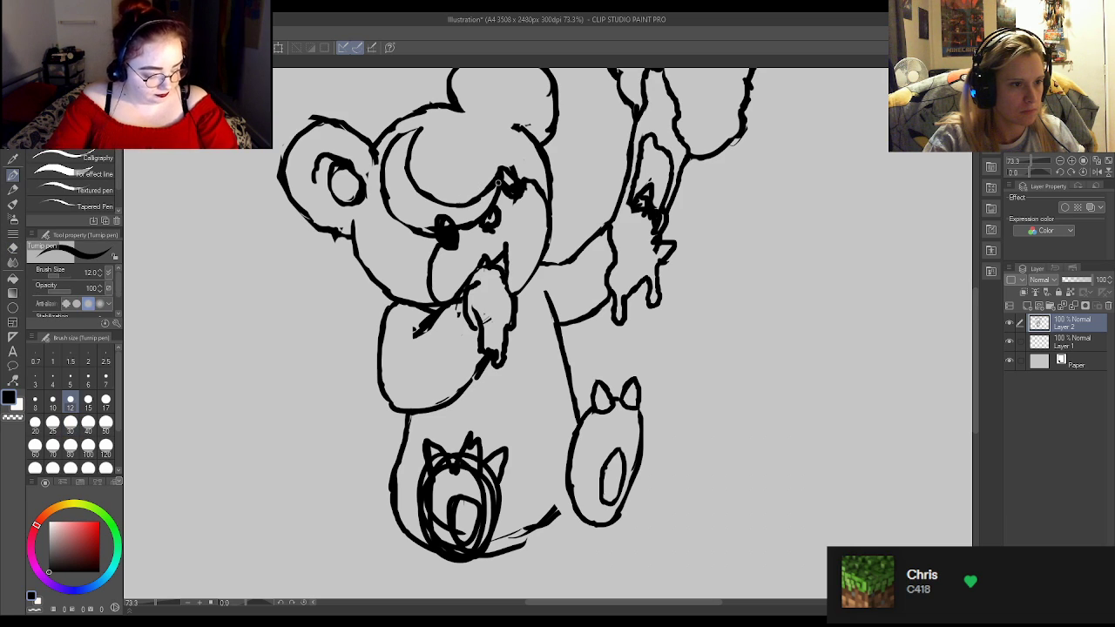
pyautogui.press('e')
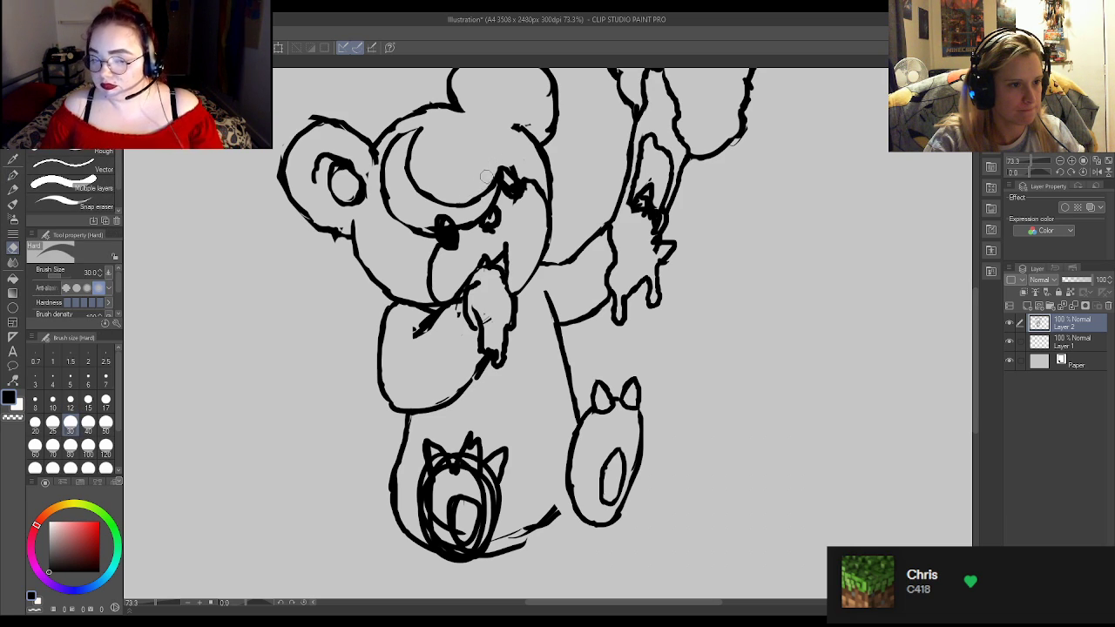
pyautogui.press('p')
pyautogui.press('e')
pyautogui.press('p')
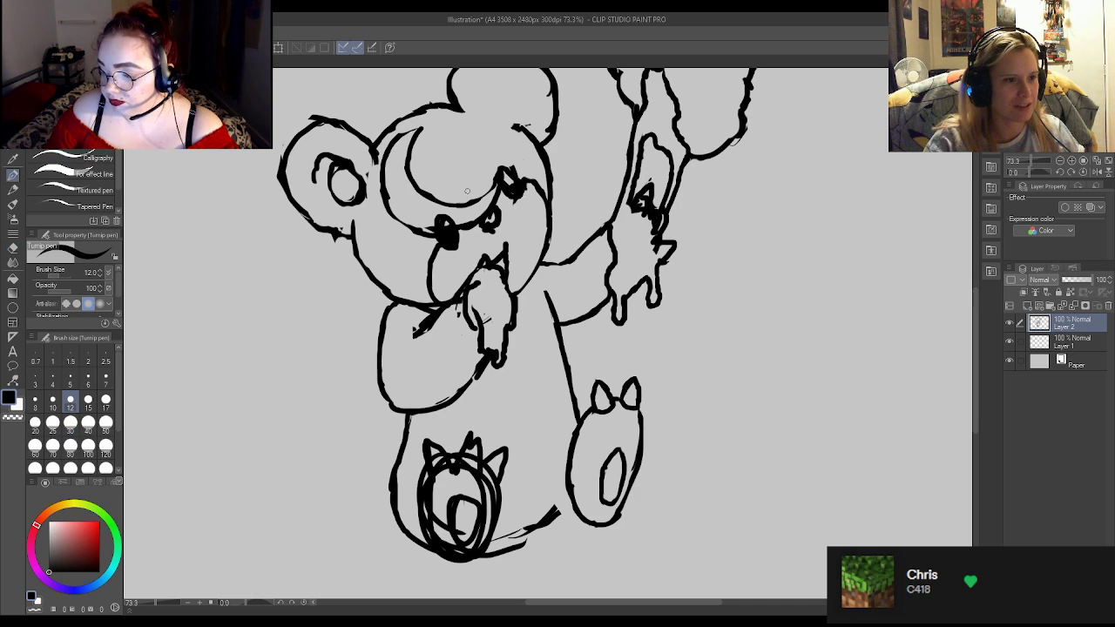
pyautogui.moveTo(476, 199); pyautogui.dragTo(495, 184)
# Tidy the upper end of the curve around the crescent marking where it meets the head outline.
pyautogui.press('e')
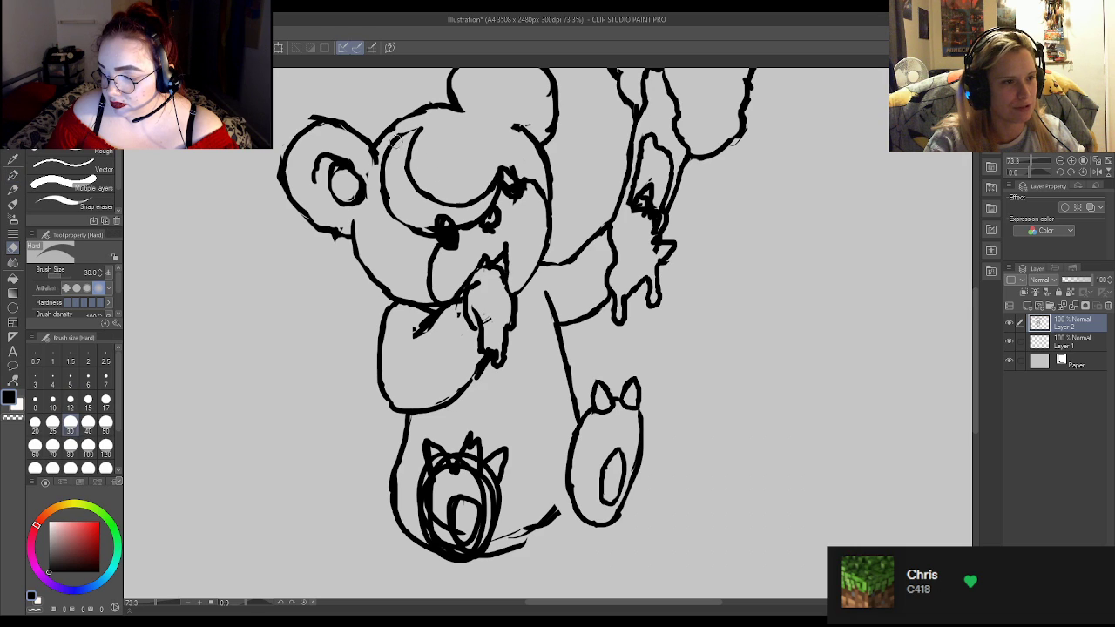
pyautogui.press('p')
pyautogui.press('e')
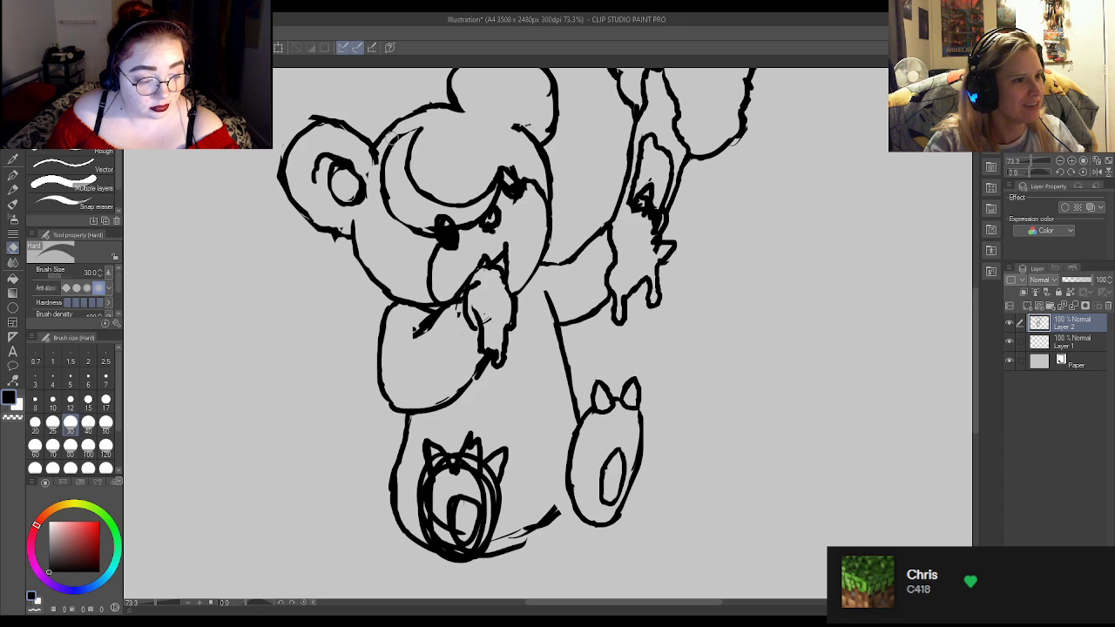
pyautogui.press('p')
pyautogui.press('e')
pyautogui.press('p')
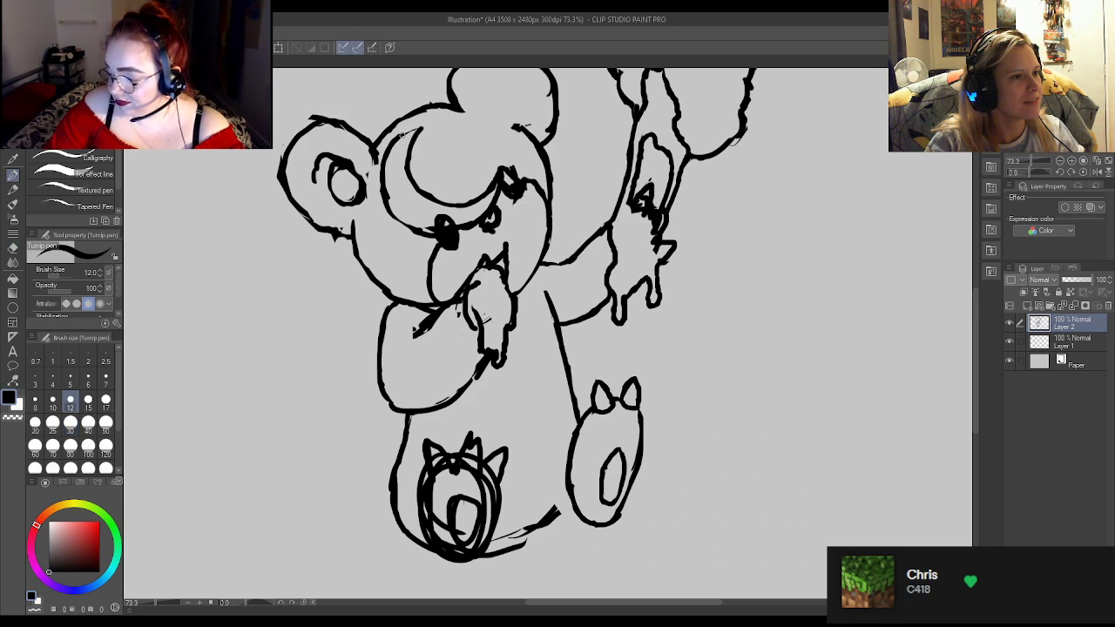
# Tidy the left eye's solid black shape and erase a small round highlight into its upper part.
pyautogui.press('e')
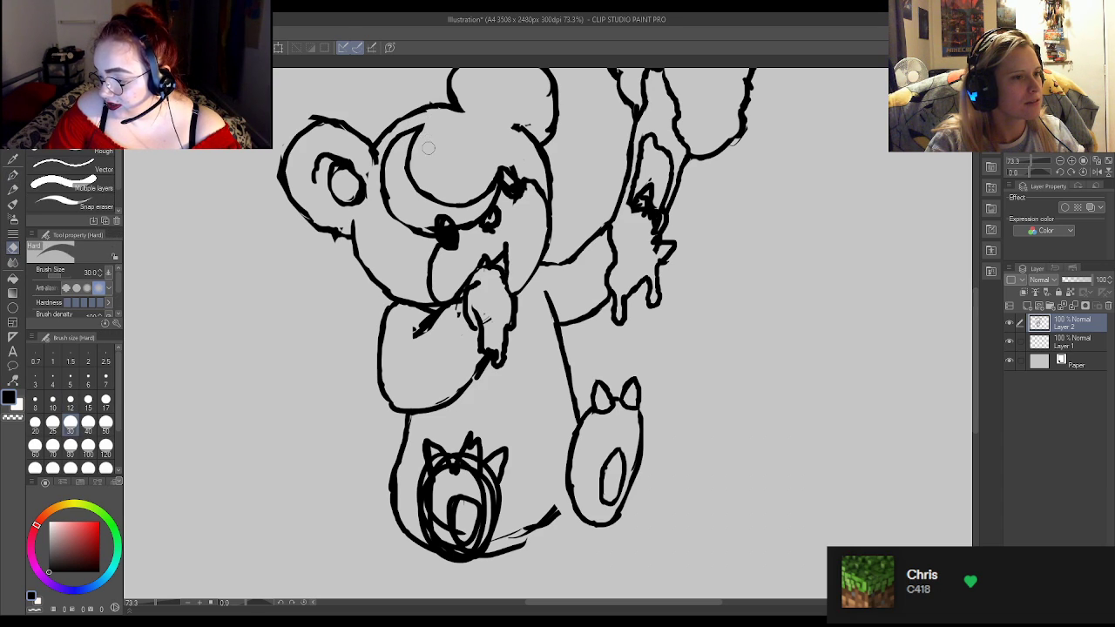
pyautogui.press('p')
pyautogui.press('e')
pyautogui.press('p')
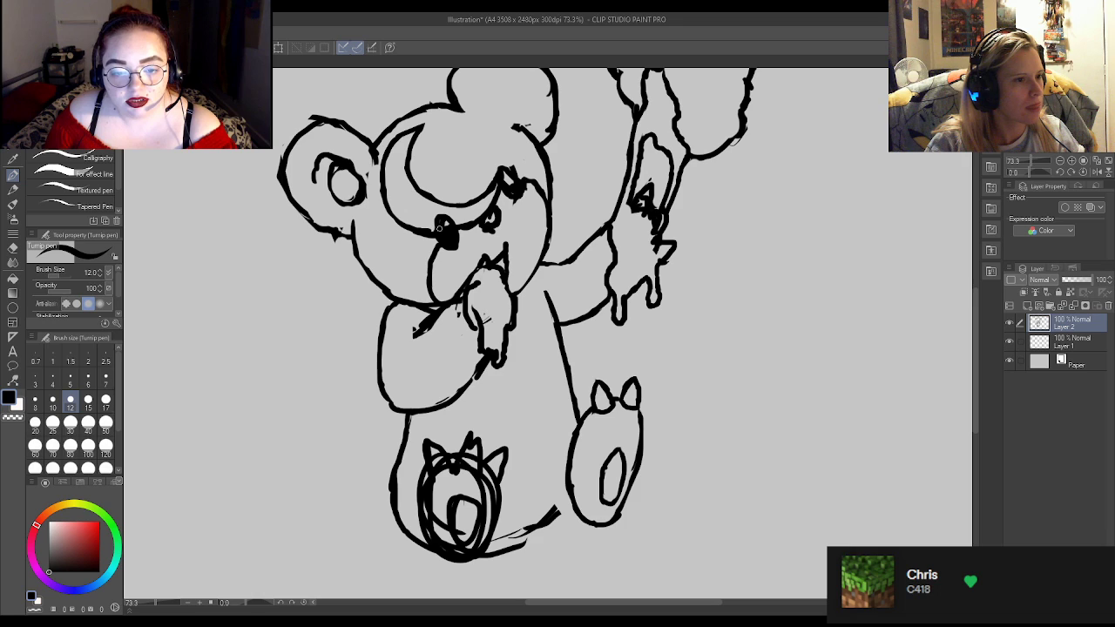
pyautogui.press('e')
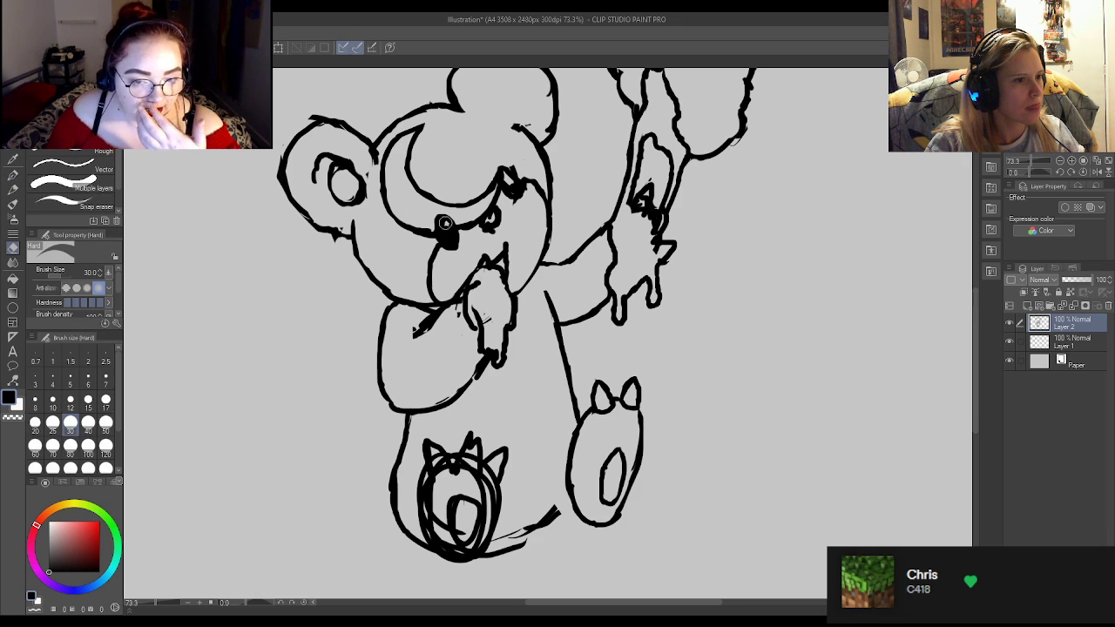
pyautogui.press('p')
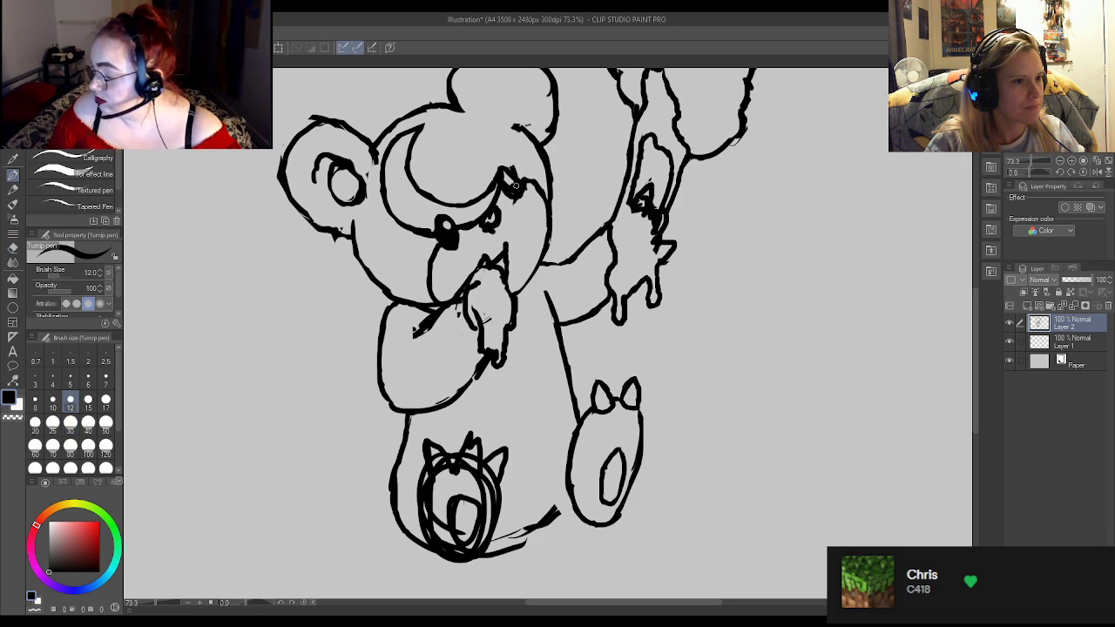
# Clean up and fill the right eye, and erase a small highlight into its upper part.
pyautogui.press('e')
pyautogui.press('p')
pyautogui.press('e')
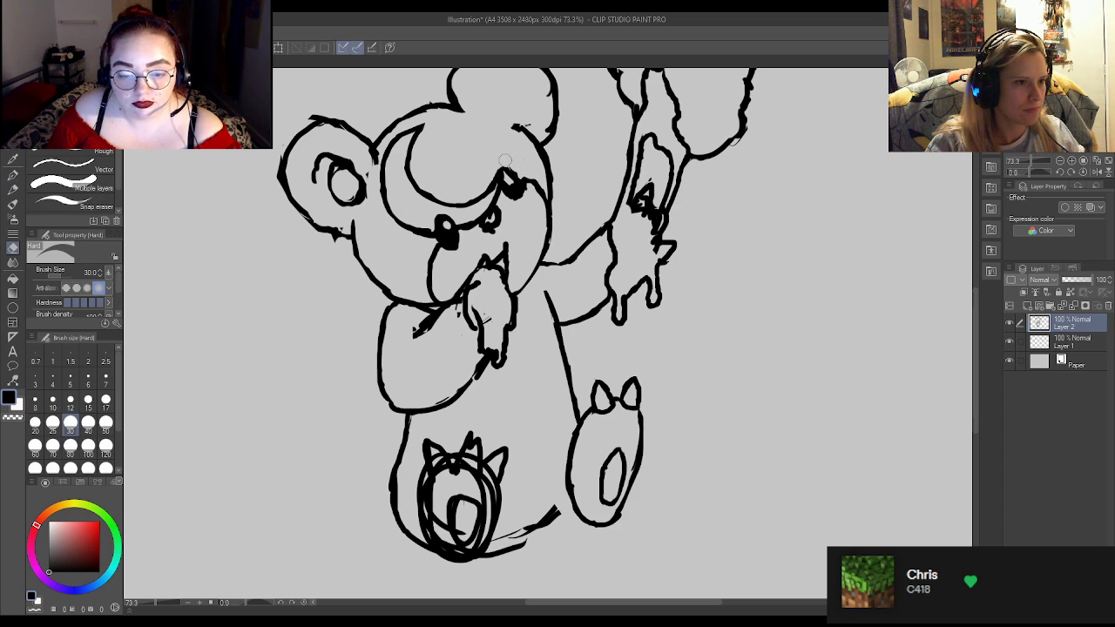
pyautogui.press('p')
pyautogui.moveTo(507, 172); pyautogui.dragTo(514, 181)
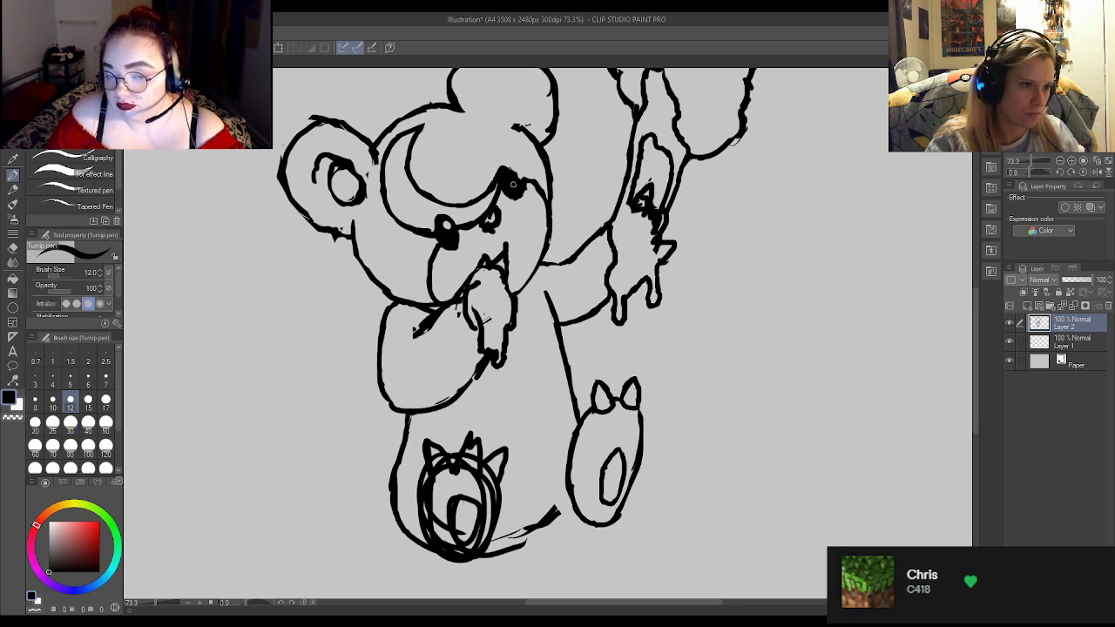
pyautogui.press('e')
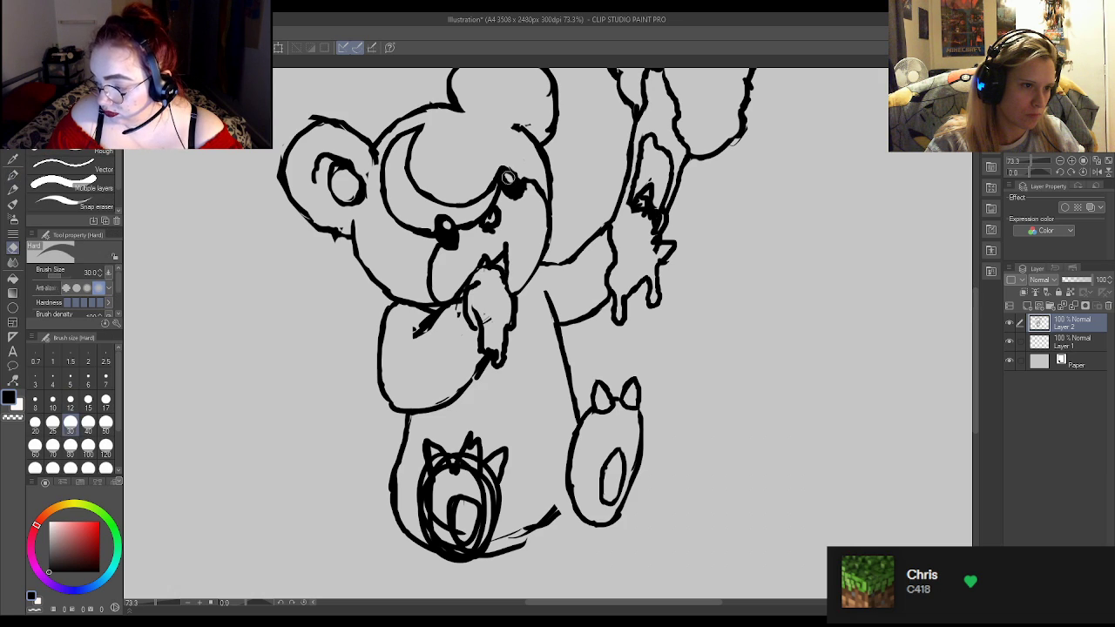
# Erase the rough nose between the eyes and redraw it as a small open triangle.
pyautogui.press('p')
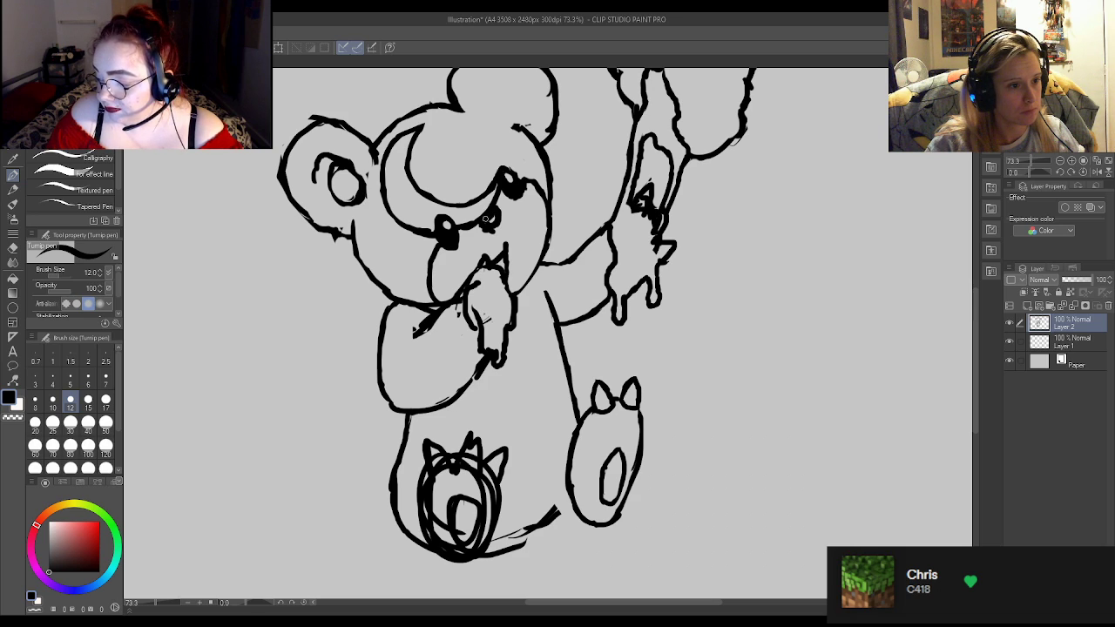
pyautogui.press('e')
pyautogui.moveTo(501, 224); pyautogui.dragTo(492, 222)
pyautogui.press('p')
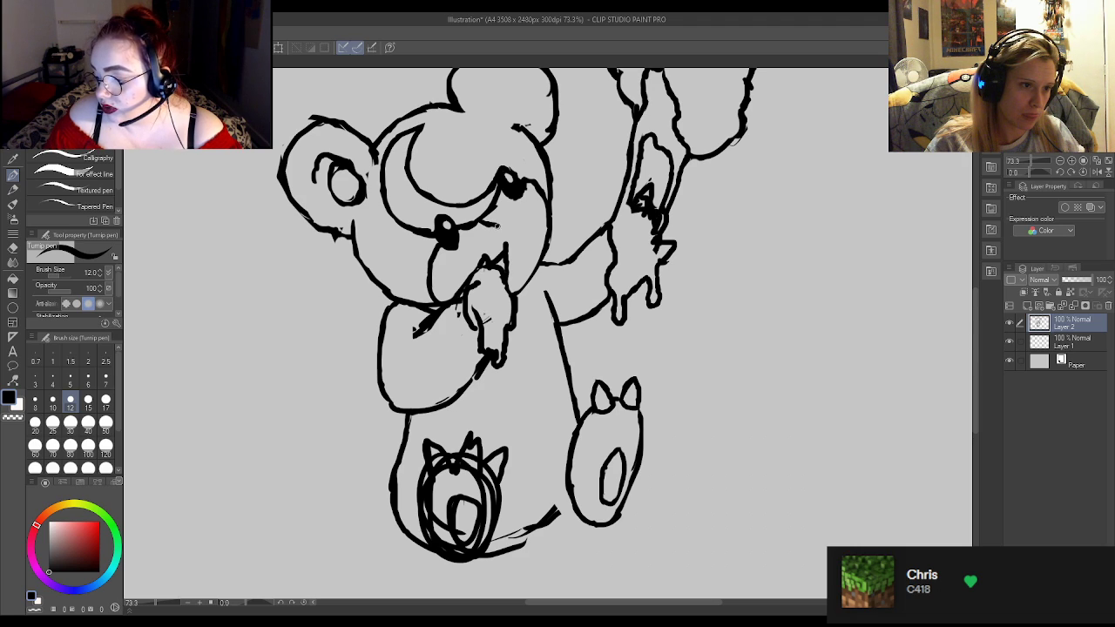
# Trim the edges of the right eye and redraw its outline around the highlight.
pyautogui.press('e')
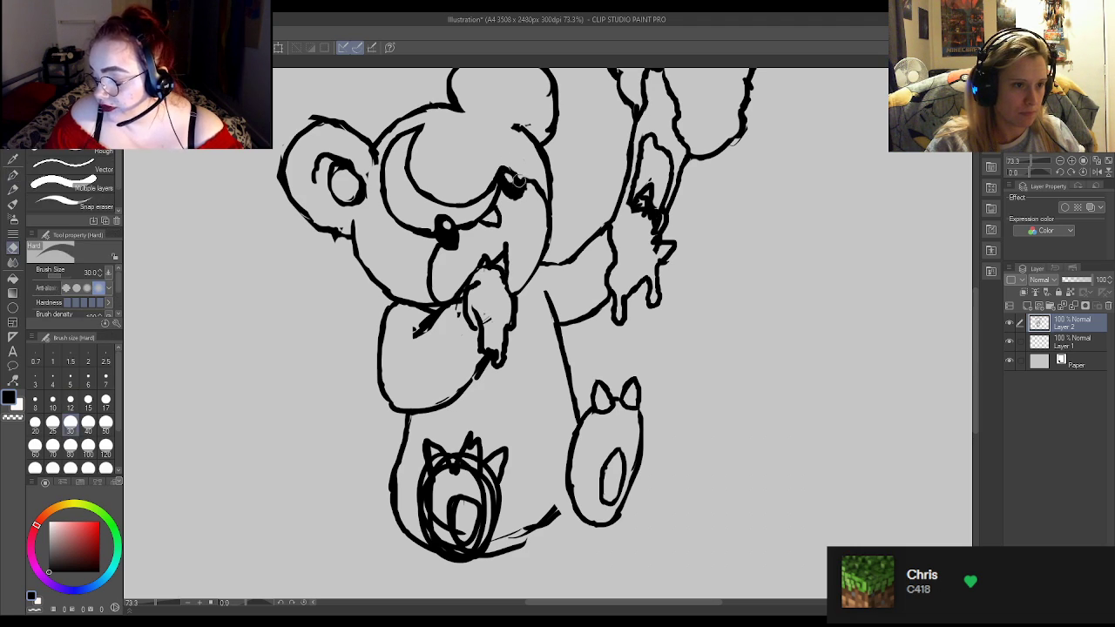
pyautogui.moveTo(514, 172)
pyautogui.mouseDown()
pyautogui.moveTo(505, 163)
pyautogui.moveTo(519, 178)
pyautogui.mouseUp()
pyautogui.press('p')
pyautogui.press('e')
pyautogui.press('p')
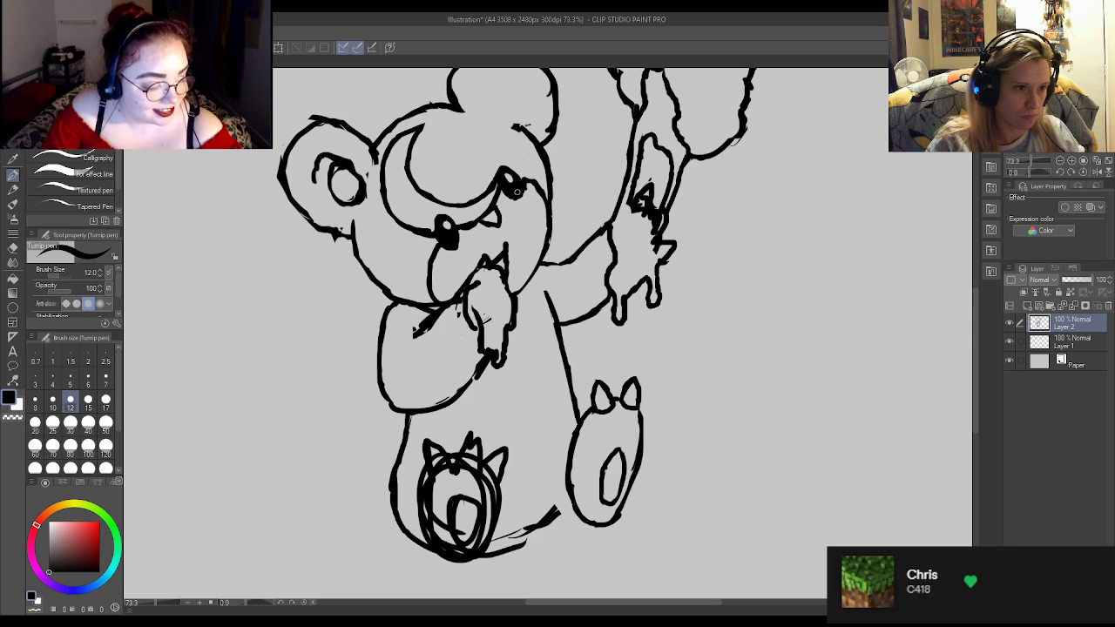
pyautogui.press('e')
pyautogui.moveTo(522, 194); pyautogui.dragTo(529, 184)
pyautogui.press('p')
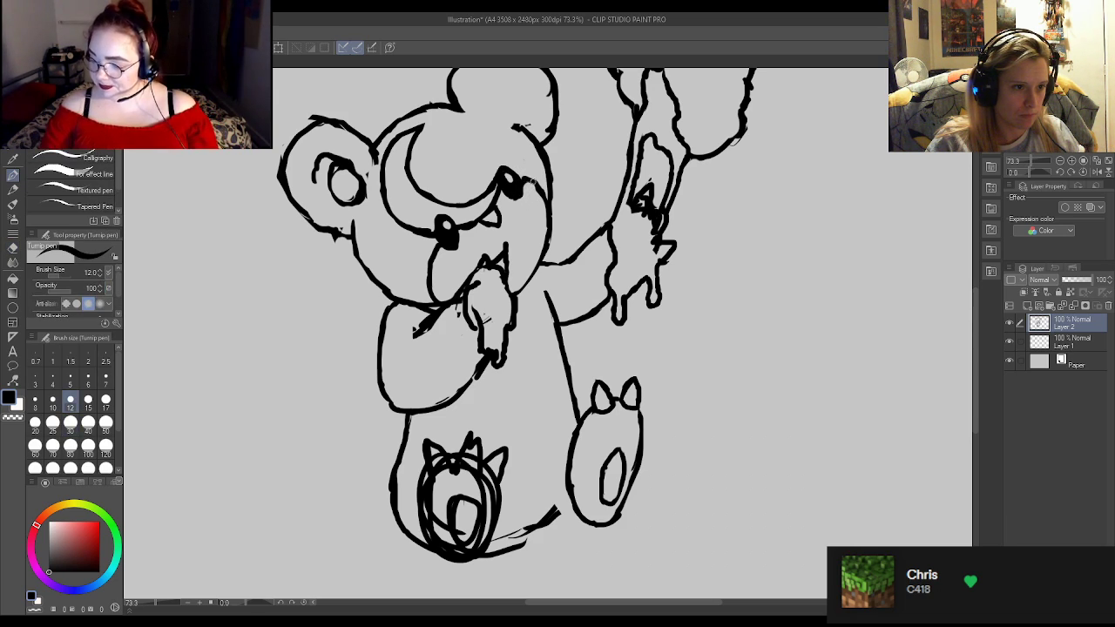
# Trim the upper tip of the head's right outline and redraw the left ear's outer edge as a thinner curve.
pyautogui.press('e')
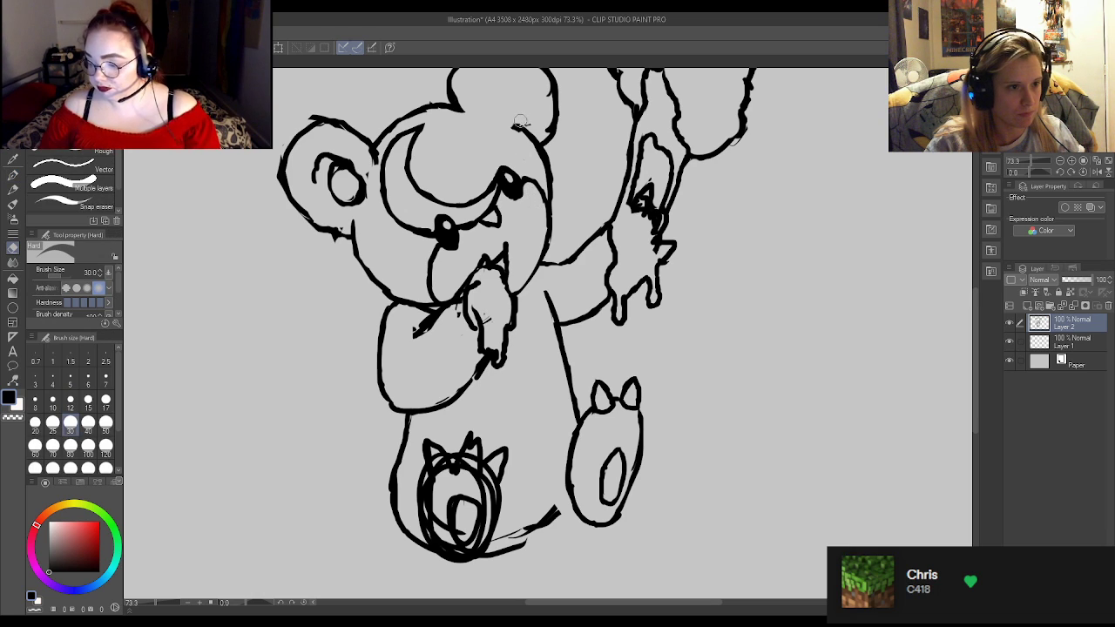
pyautogui.moveTo(299, 137)
pyautogui.mouseDown()
pyautogui.moveTo(271, 198)
pyautogui.moveTo(282, 126)
pyautogui.moveTo(277, 213)
pyautogui.moveTo(293, 122)
pyautogui.moveTo(278, 145)
pyautogui.moveTo(296, 225)
pyautogui.mouseUp()
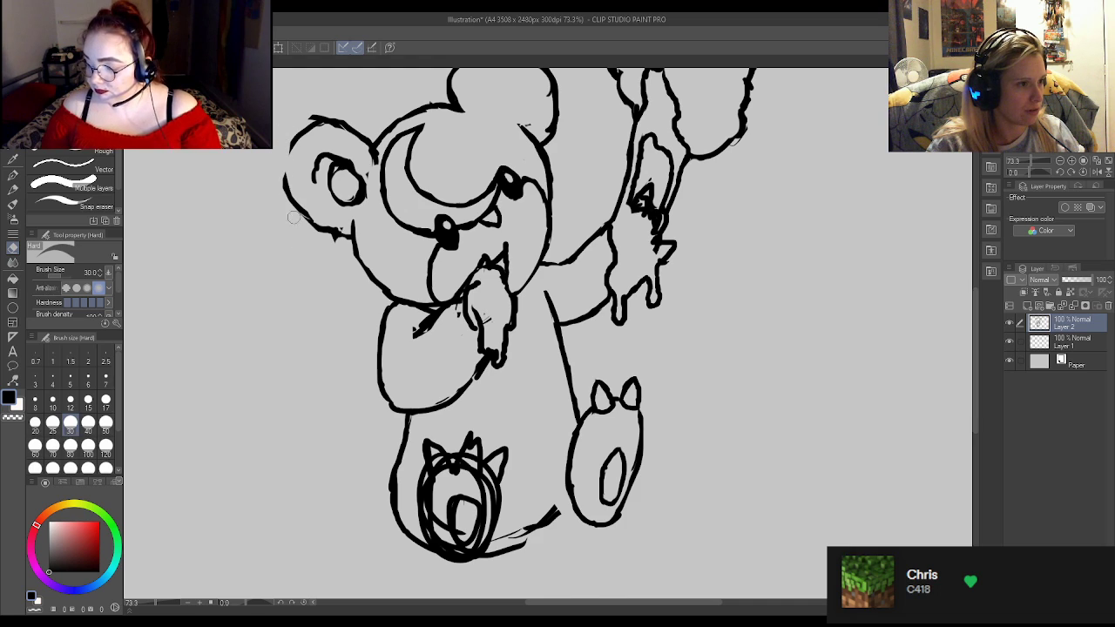
pyautogui.press('p')
pyautogui.moveTo(287, 141); pyautogui.dragTo(282, 193)
pyautogui.press('e')
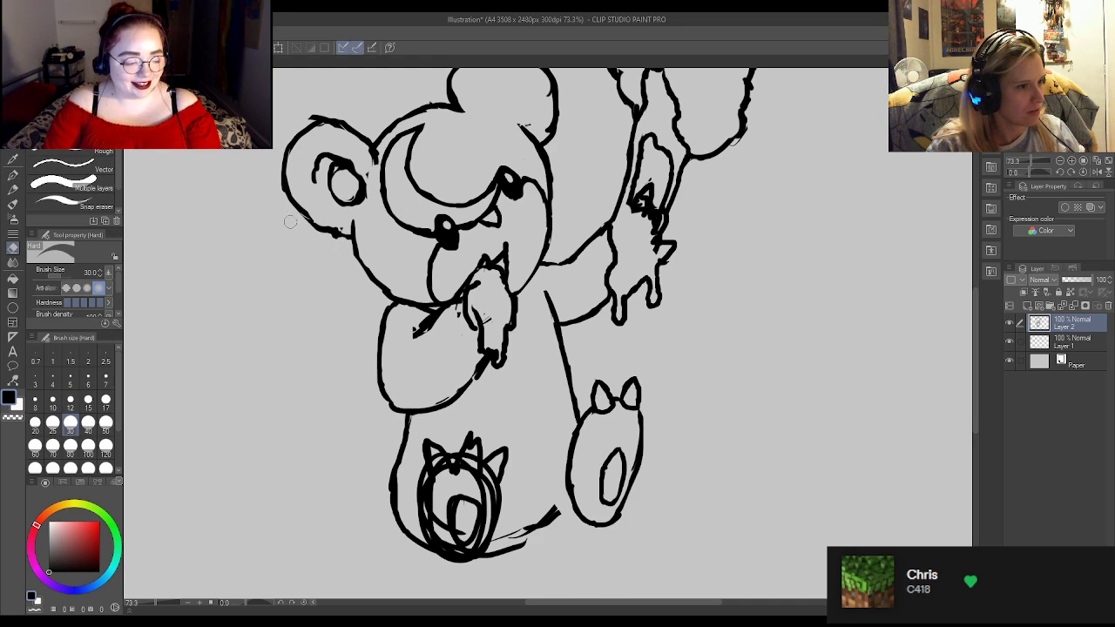
# Redraw the lower curve of the left ear down to the cheek and erase its stray strokes.
pyautogui.press('p')
pyautogui.moveTo(284, 190); pyautogui.dragTo(349, 231)
pyautogui.press('e')
pyautogui.press('p')
pyautogui.press('e')
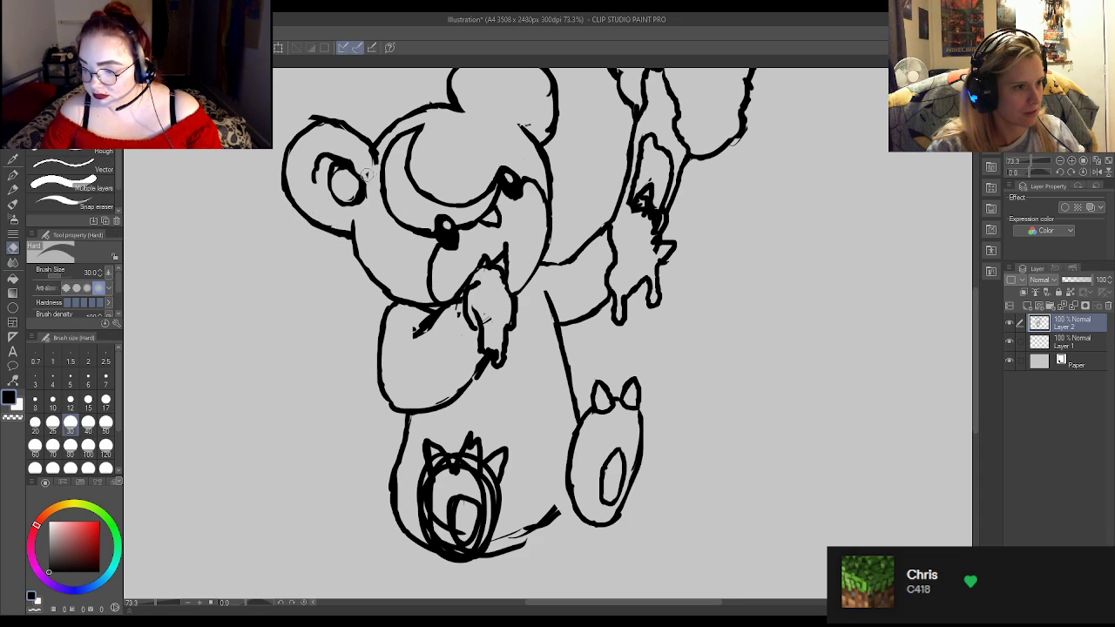
# Clean up the left ear's upper outline, erase the rough inner-ear strokes and sketch a new inner-ear oval.
pyautogui.moveTo(330, 137)
pyautogui.mouseDown()
pyautogui.moveTo(312, 108)
pyautogui.moveTo(302, 115)
pyautogui.moveTo(333, 107)
pyautogui.moveTo(335, 129)
pyautogui.moveTo(321, 130)
pyautogui.moveTo(376, 166)
pyautogui.moveTo(344, 138)
pyautogui.moveTo(364, 166)
pyautogui.mouseUp()
pyautogui.press('p')
pyautogui.press('e')
pyautogui.press('p')
pyautogui.moveTo(345, 127)
pyautogui.mouseDown()
pyautogui.moveTo(371, 149)
pyautogui.moveTo(344, 188)
pyautogui.moveTo(353, 194)
pyautogui.moveTo(340, 167)
pyautogui.moveTo(364, 193)
pyautogui.moveTo(317, 178)
pyautogui.moveTo(321, 197)
pyautogui.moveTo(315, 185)
pyautogui.moveTo(321, 160)
pyautogui.moveTo(351, 174)
pyautogui.moveTo(334, 187)
pyautogui.moveTo(346, 198)
pyautogui.moveTo(349, 181)
pyautogui.mouseUp()
pyautogui.press('e')
pyautogui.press('p')
pyautogui.press('e')
pyautogui.press('p')
pyautogui.press('e')
pyautogui.press('p')
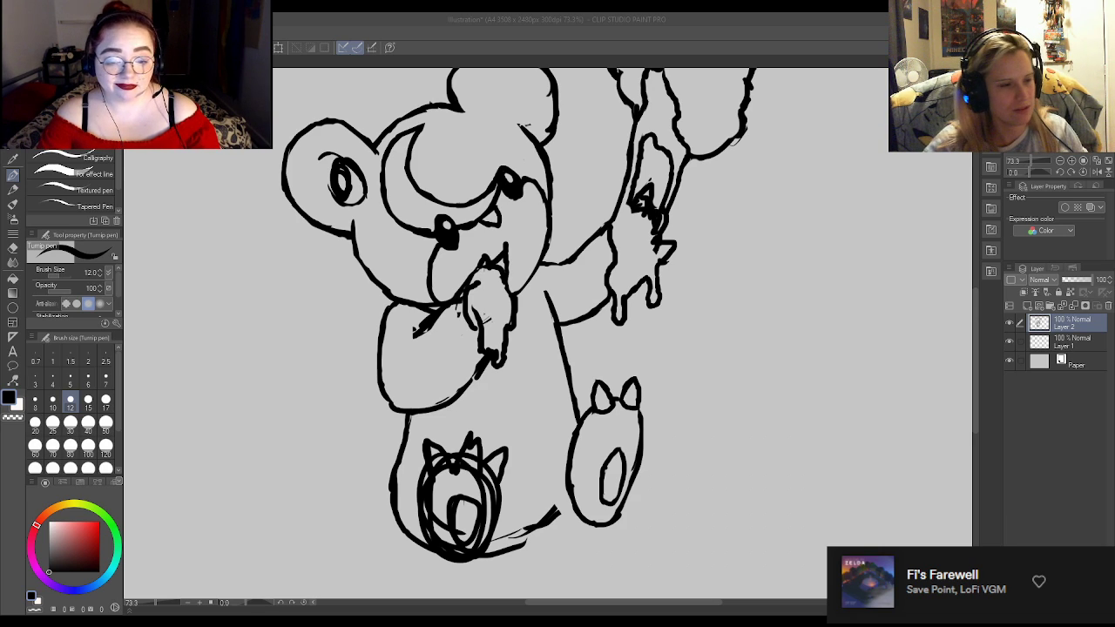
# Erase the extra strokes inside the left ear and redraw the inner ear as one oval with a short curve above it.
pyautogui.press('e')
pyautogui.moveTo(348, 185)
pyautogui.mouseDown()
pyautogui.moveTo(329, 188)
pyautogui.moveTo(349, 170)
pyautogui.moveTo(341, 182)
pyautogui.moveTo(347, 170)
pyautogui.moveTo(331, 165)
pyautogui.moveTo(357, 178)
pyautogui.mouseUp()
pyautogui.press('p')
pyautogui.press('e')
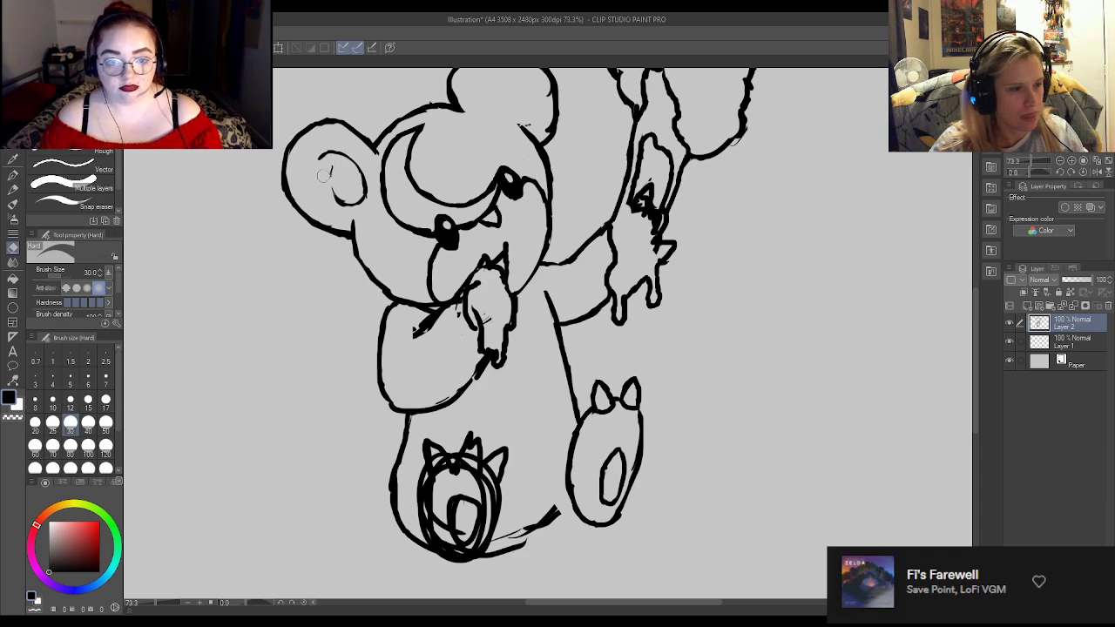
pyautogui.press('p')
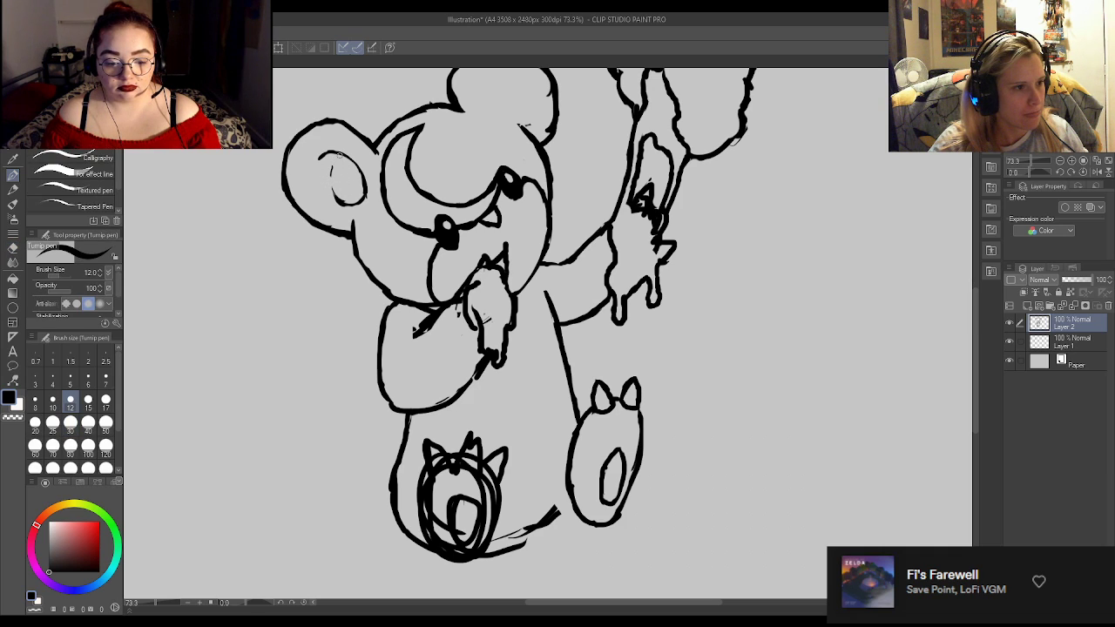
pyautogui.moveTo(329, 155)
pyautogui.mouseDown()
pyautogui.moveTo(345, 204)
pyautogui.moveTo(338, 174)
pyautogui.moveTo(359, 184)
pyautogui.mouseUp()
pyautogui.press('e')
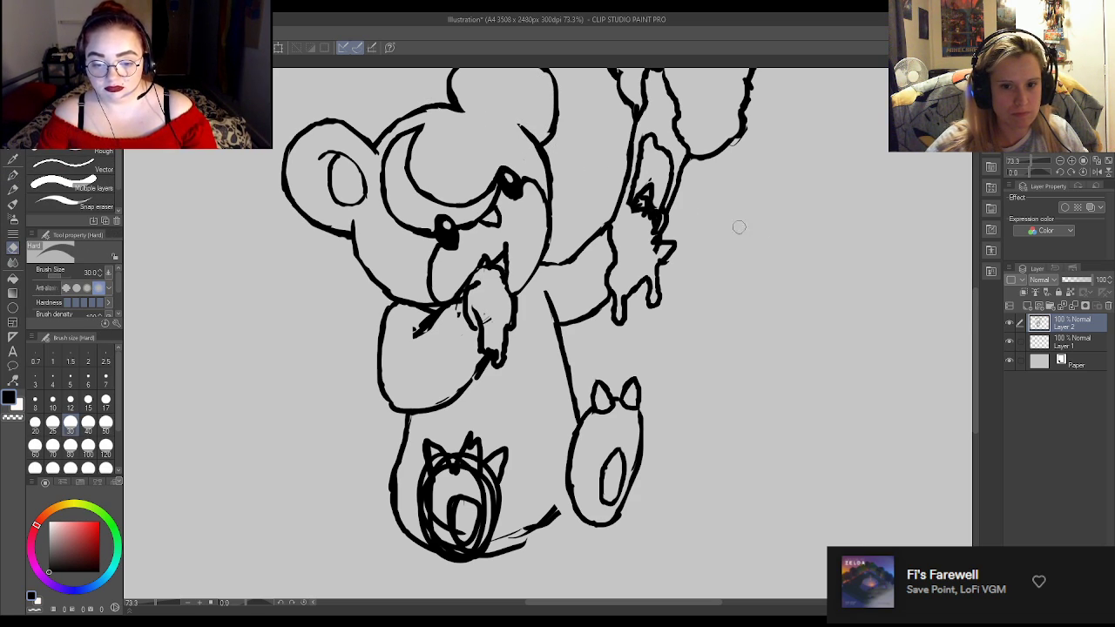
# Smooth the outline of the ear on top of the head and clean up where it joins the head.
pyautogui.press('p')
pyautogui.moveTo(974, 311); pyautogui.dragTo(975, 304)
pyautogui.press('e')
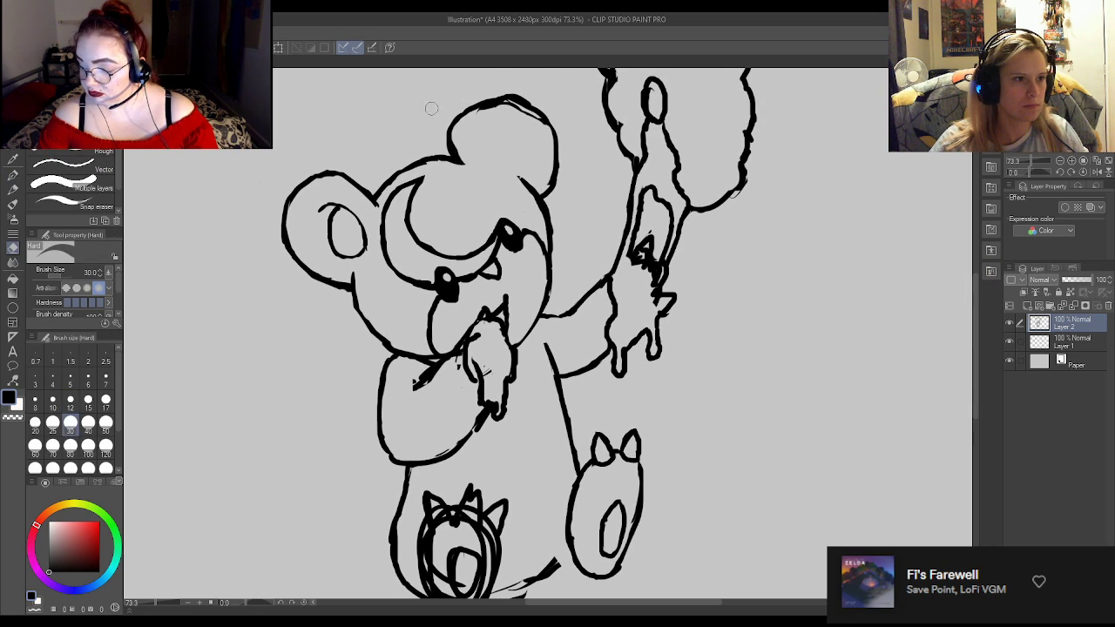
pyautogui.moveTo(491, 120)
pyautogui.mouseDown()
pyautogui.moveTo(540, 131)
pyautogui.moveTo(521, 111)
pyautogui.moveTo(463, 117)
pyautogui.moveTo(500, 99)
pyautogui.mouseUp()
pyautogui.press('p')
pyautogui.press('e')
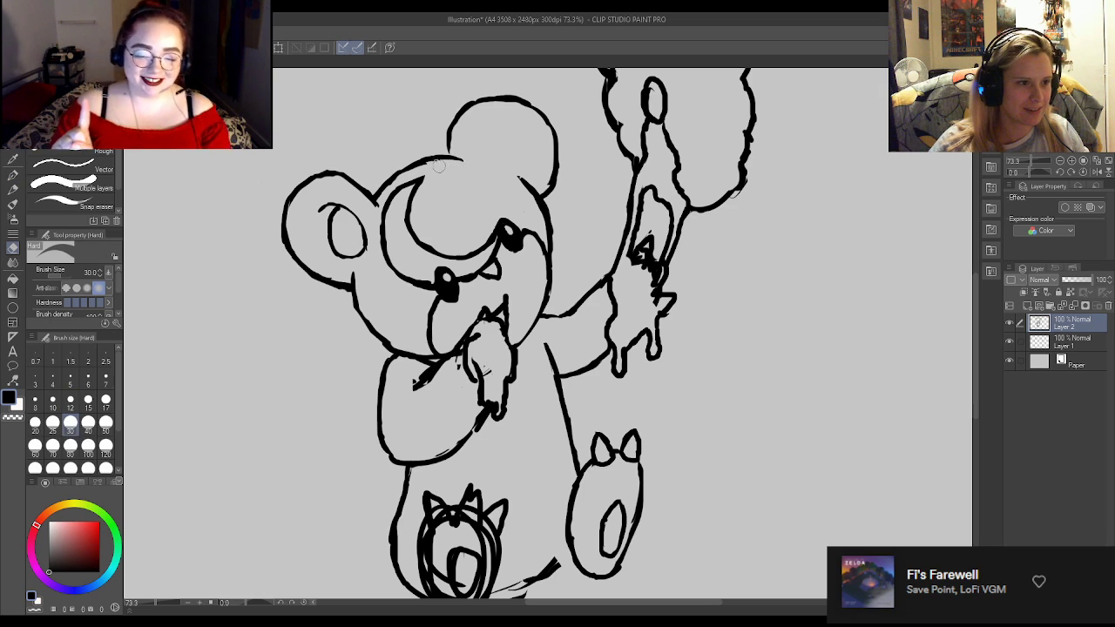
pyautogui.press('p')
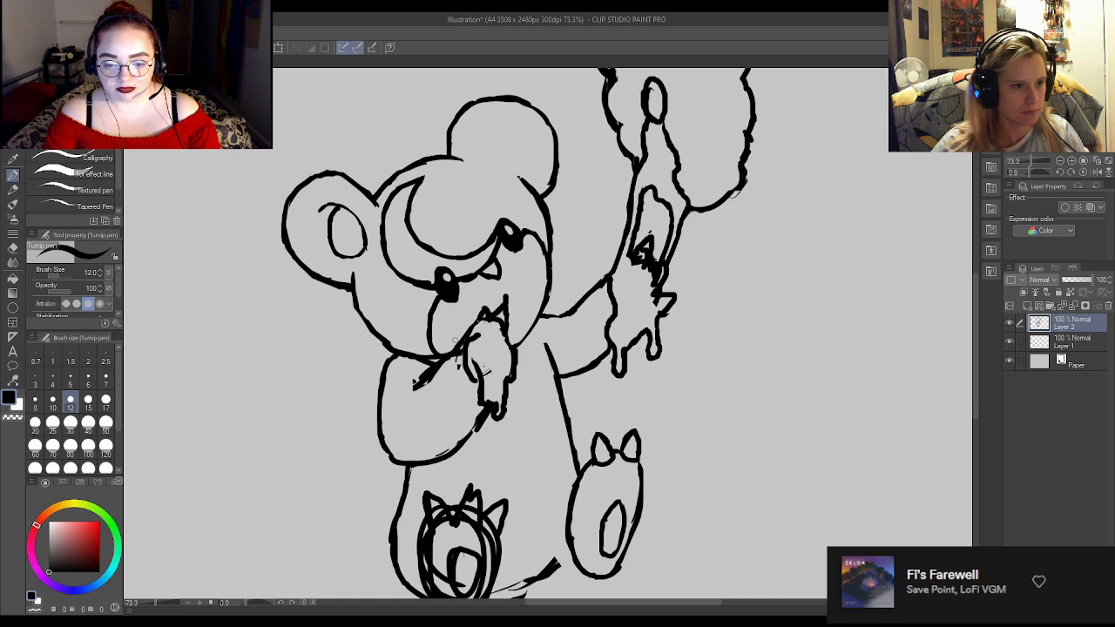
# Erase the stray strokes along the bent arm and redraw the left edge of the paw at the mouth.
pyautogui.press('e')
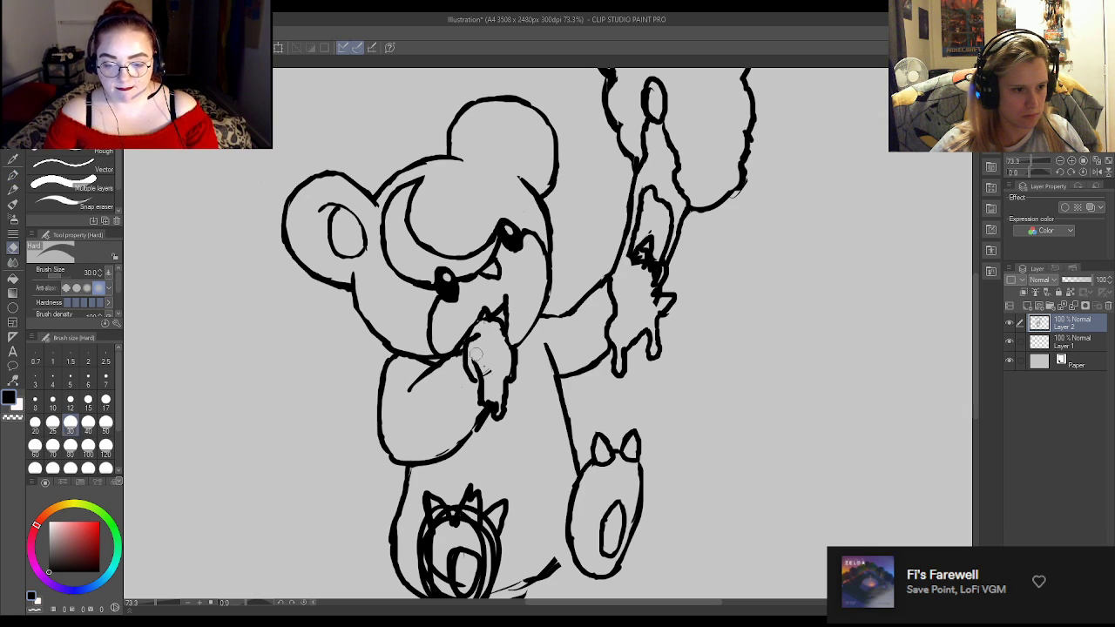
pyautogui.moveTo(483, 339)
pyautogui.mouseDown()
pyautogui.moveTo(470, 355)
pyautogui.moveTo(485, 330)
pyautogui.mouseUp()
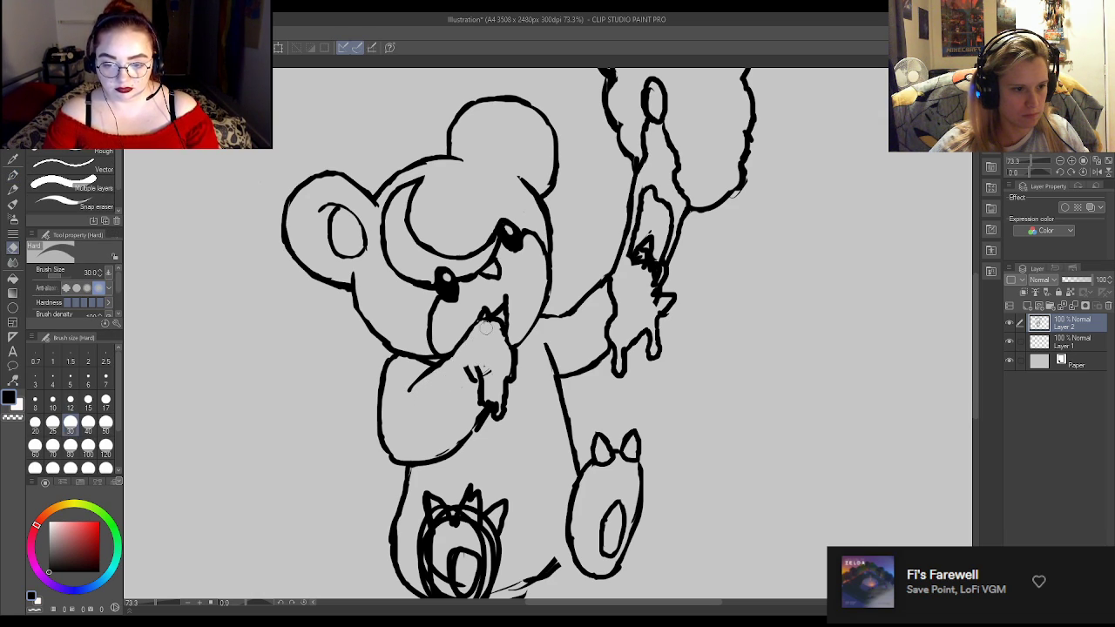
pyautogui.press('p')
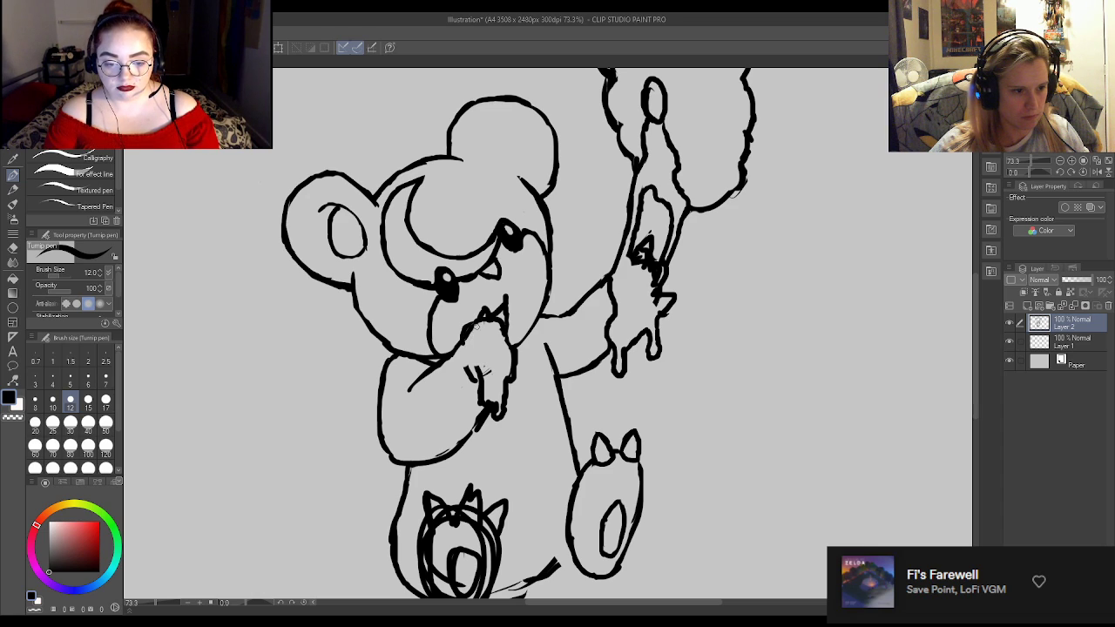
pyautogui.press('e')
pyautogui.moveTo(479, 329)
pyautogui.mouseDown()
pyautogui.moveTo(468, 353)
pyautogui.moveTo(489, 380)
pyautogui.mouseUp()
pyautogui.press('p')
pyautogui.moveTo(465, 324)
pyautogui.mouseDown()
pyautogui.moveTo(458, 349)
pyautogui.moveTo(479, 385)
pyautogui.mouseUp()
# Erase the left side of the honey drip and the rough forearm strokes, and redraw the forearm's edge as one curve.
pyautogui.press('e')
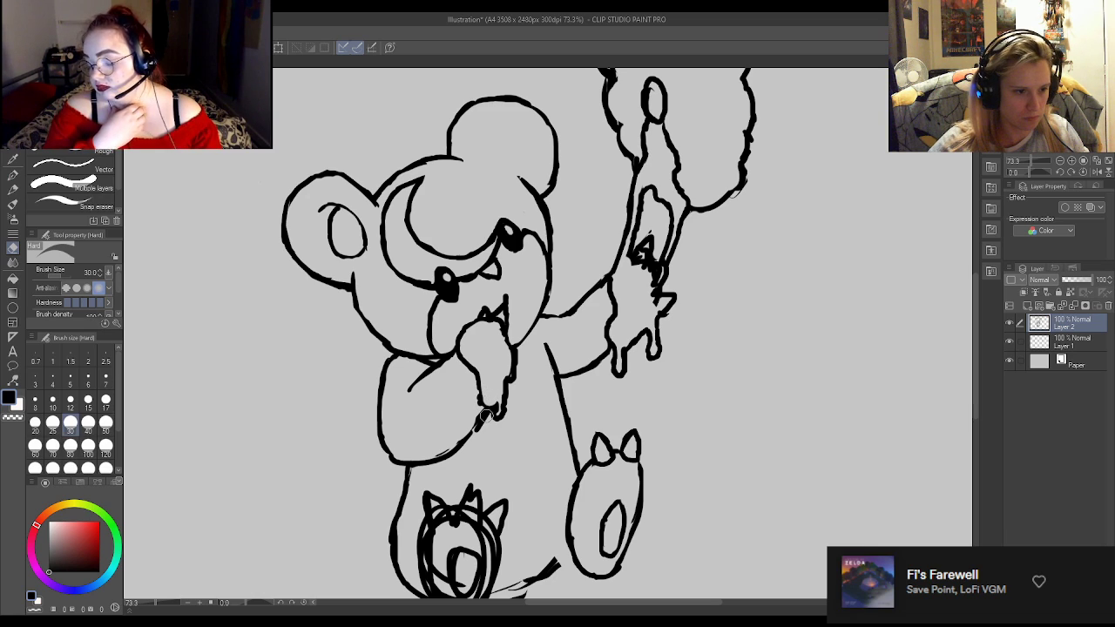
pyautogui.moveTo(478, 419); pyautogui.dragTo(475, 428)
pyautogui.press('p')
pyautogui.press('e')
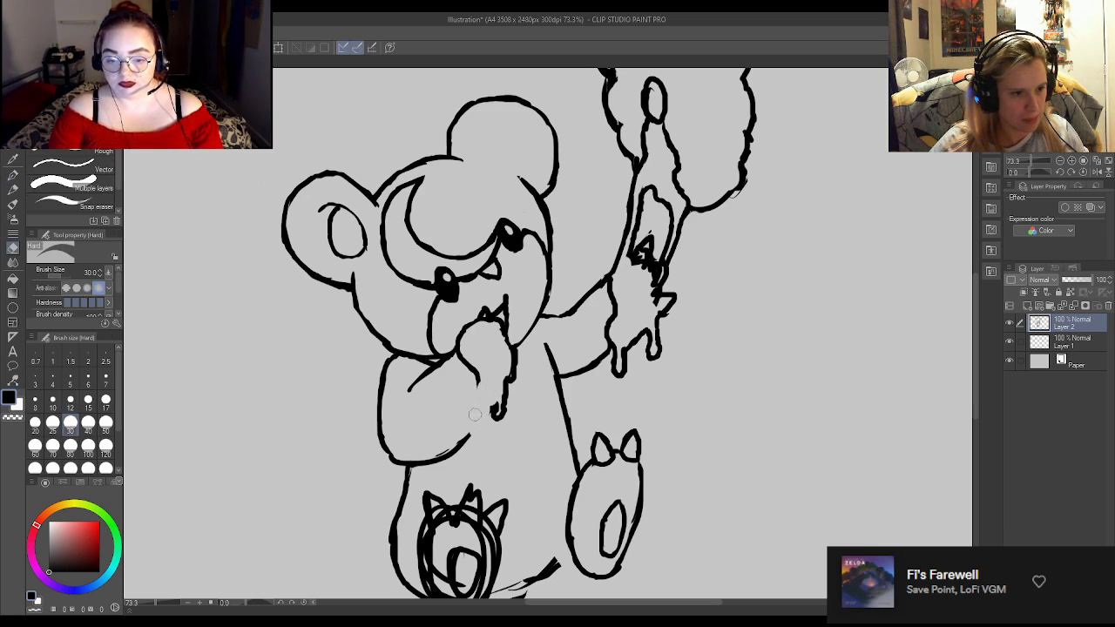
pyautogui.click(12, 174)
pyautogui.moveTo(478, 384); pyautogui.dragTo(479, 406)
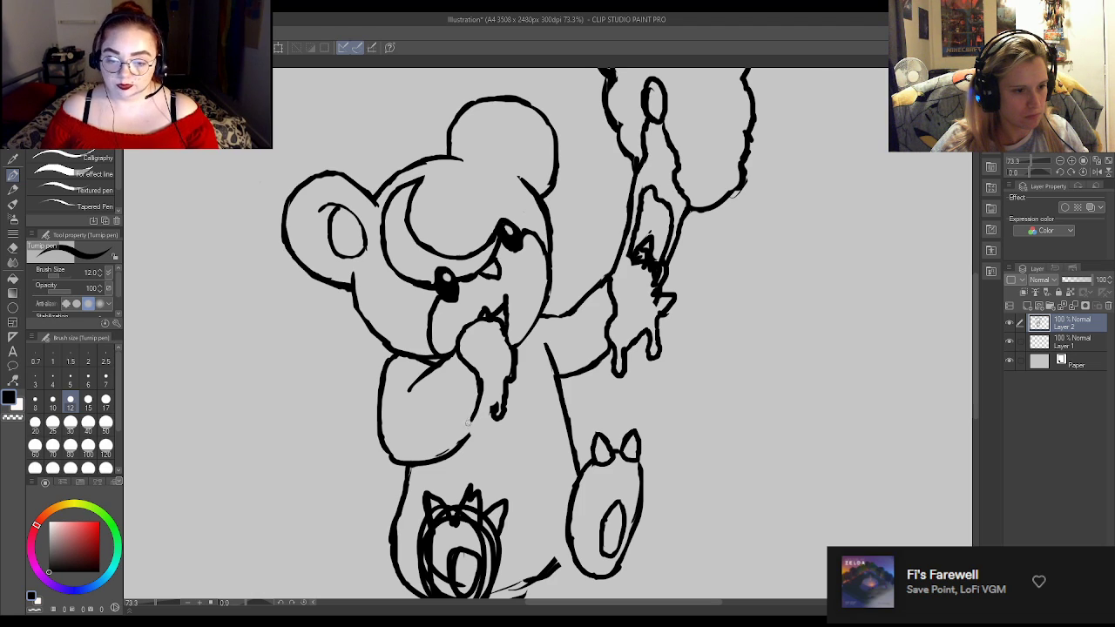
pyautogui.press('e')
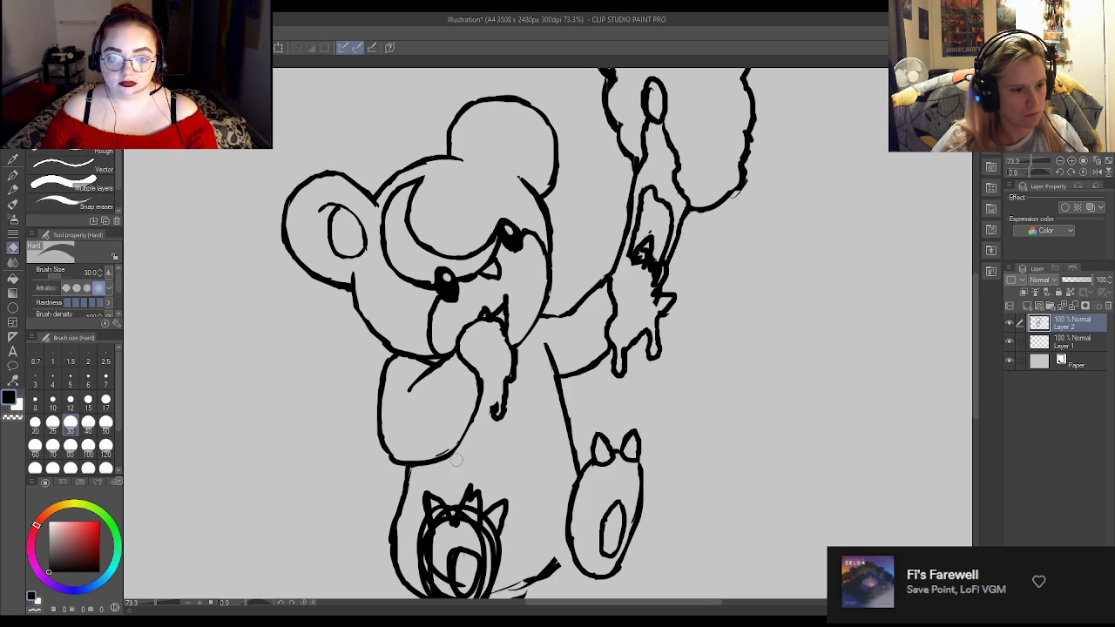
# Try to sketch the tip and short edge strokes of a new honey drip below the bent forearm.
pyautogui.press('p')
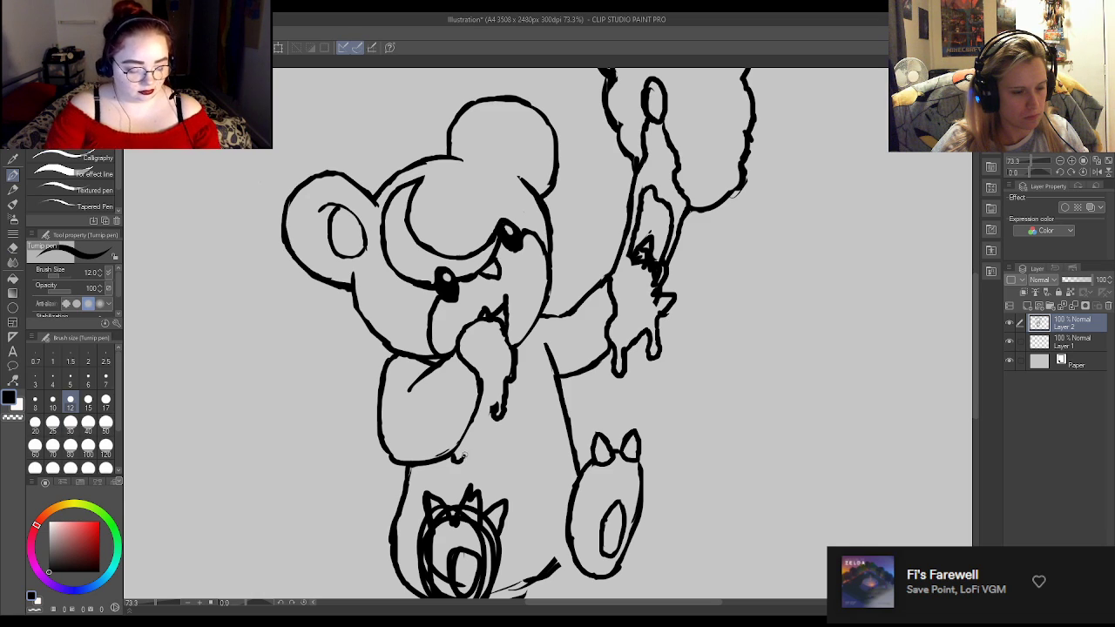
pyautogui.press('e')
pyautogui.press('p')
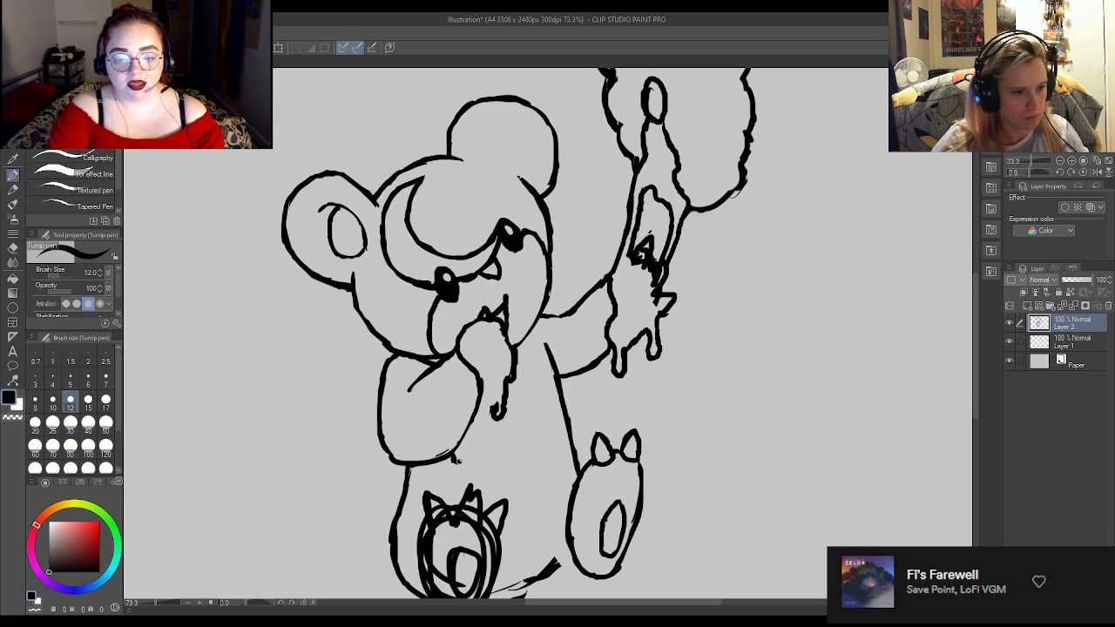
pyautogui.press('e')
pyautogui.moveTo(470, 442); pyautogui.dragTo(481, 436)
pyautogui.press('p')
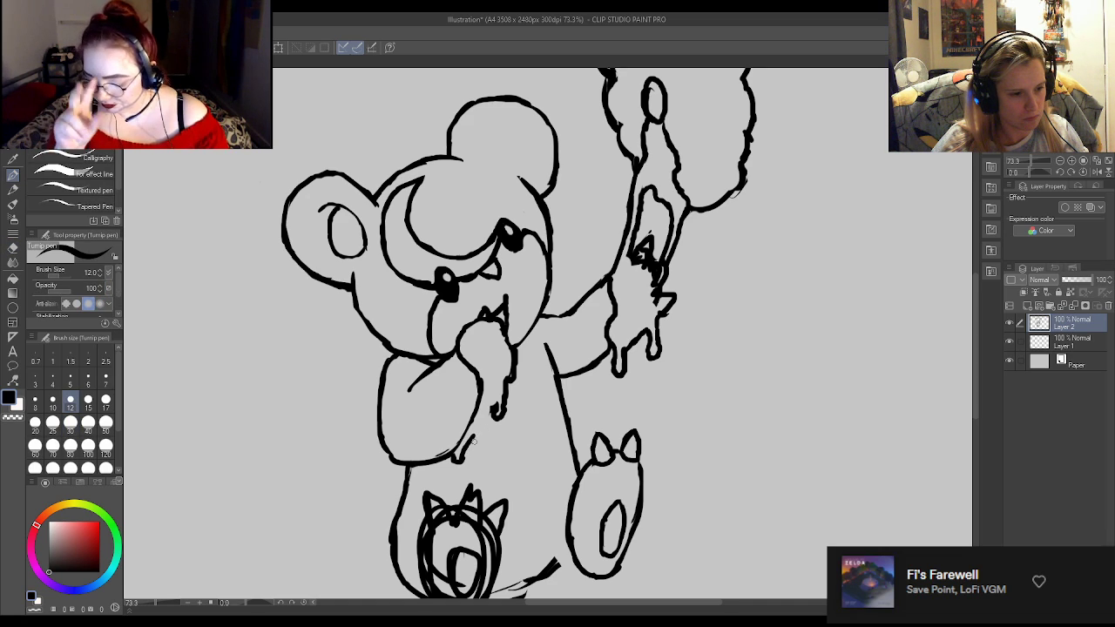
pyautogui.press('e')
pyautogui.press('p')
pyautogui.press('e')
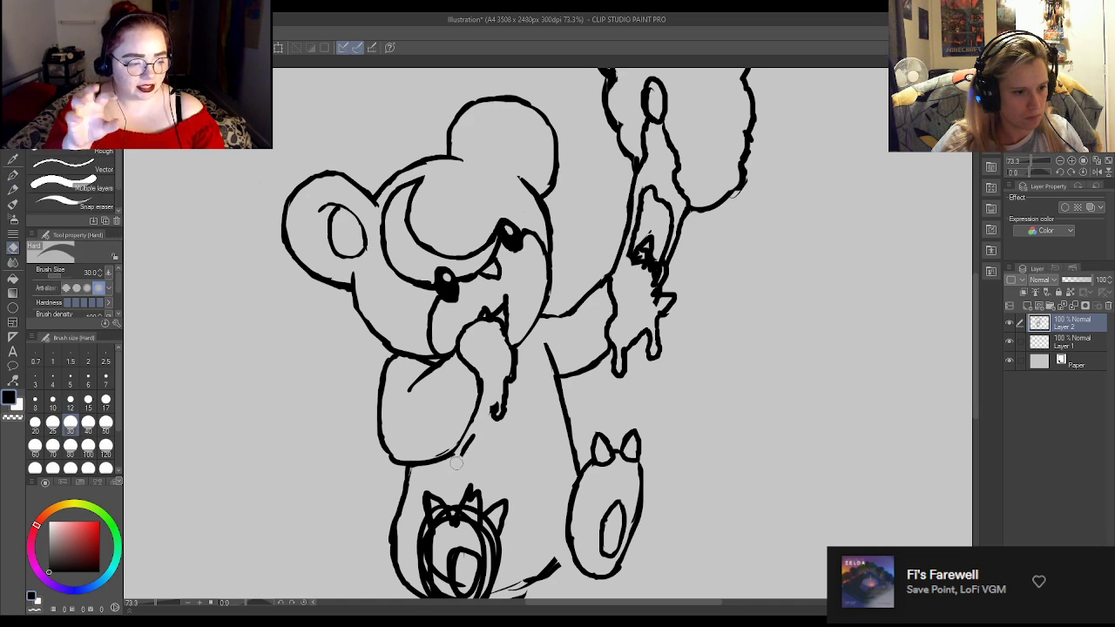
pyautogui.press('p')
pyautogui.press('e')
pyautogui.moveTo(455, 455); pyautogui.dragTo(463, 445)
pyautogui.press('p')
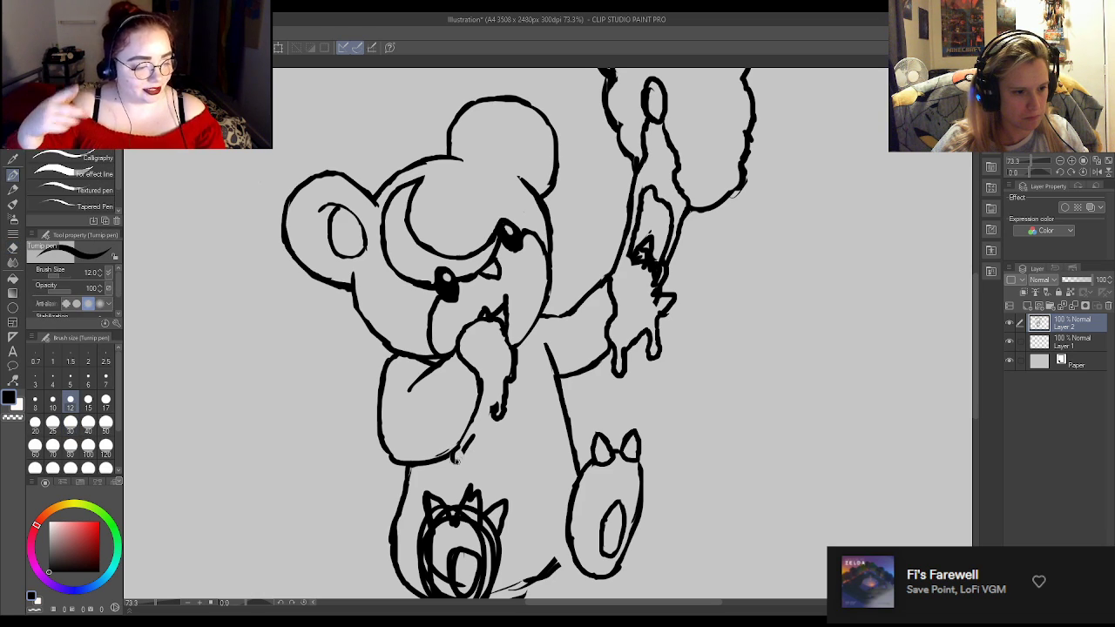
pyautogui.press('e')
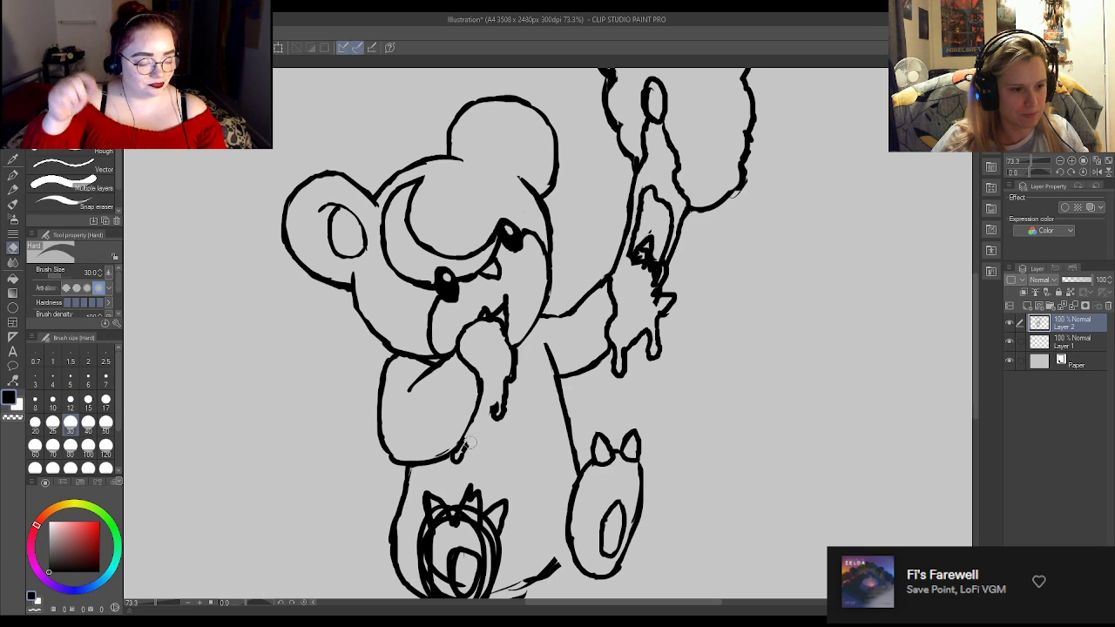
# Redraw the drip's rounded tip by the forearm's lower edge and draw its sides up to the honey under the paw.
pyautogui.press('p')
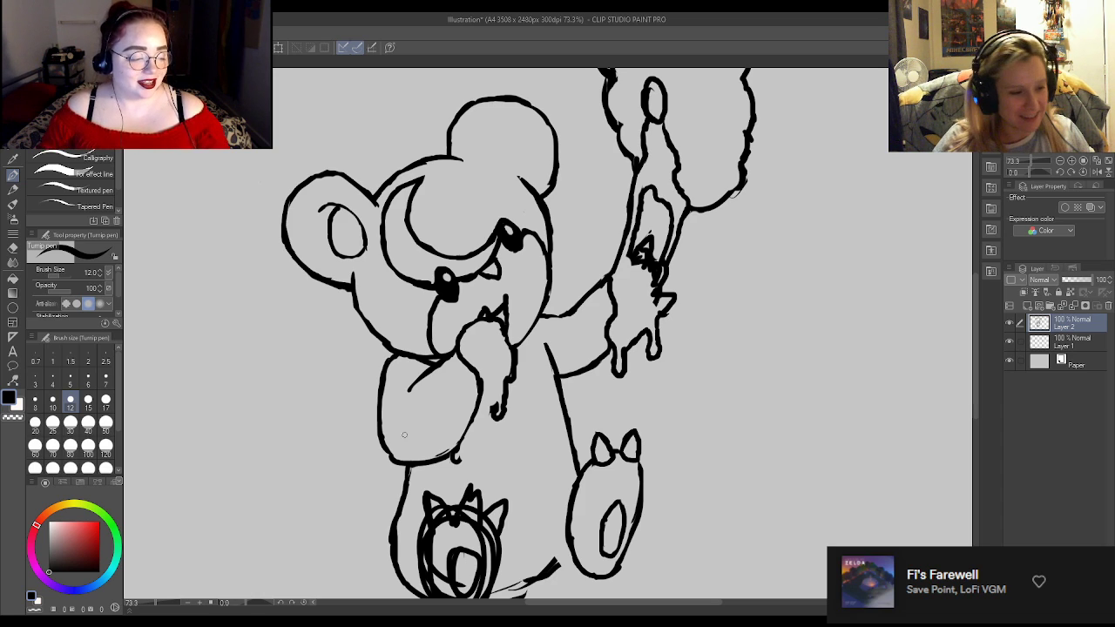
pyautogui.press('e')
pyautogui.press('p')
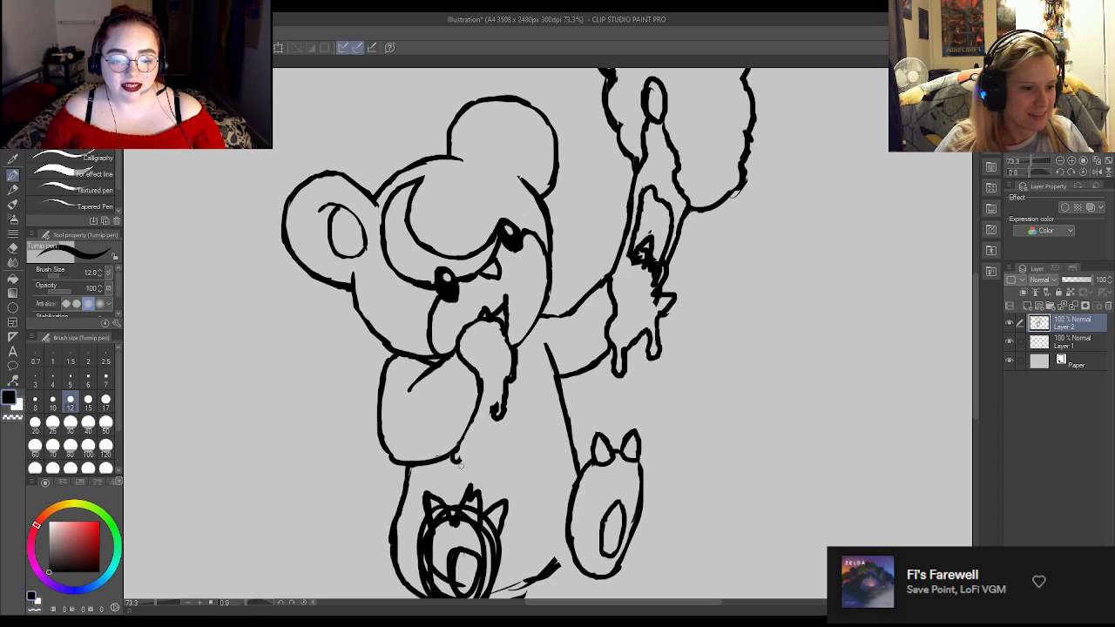
pyautogui.press('e')
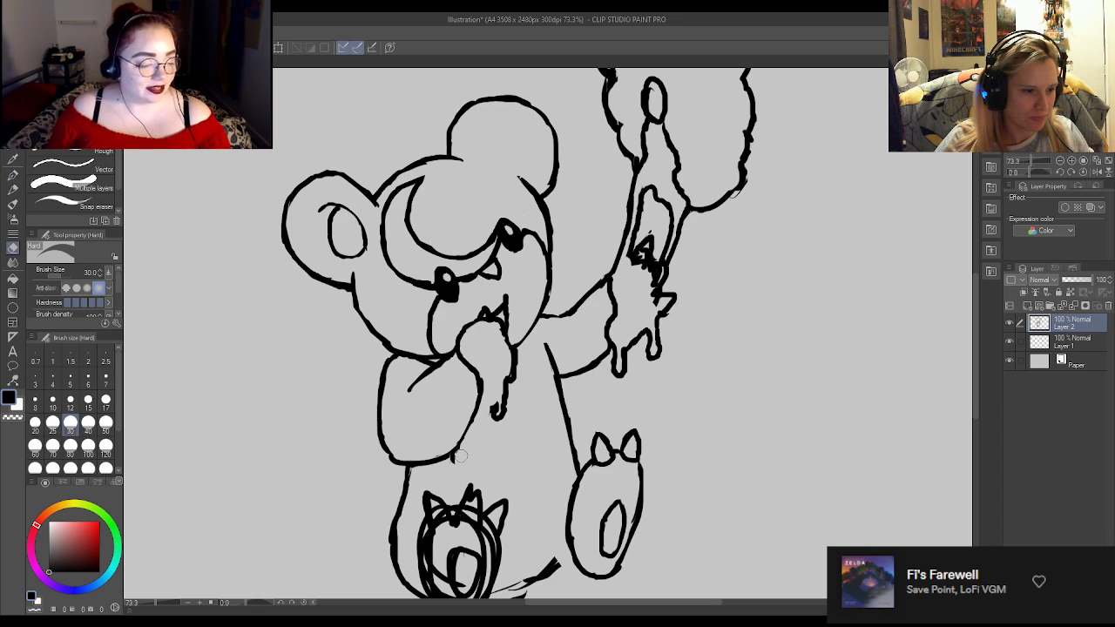
pyautogui.press('p')
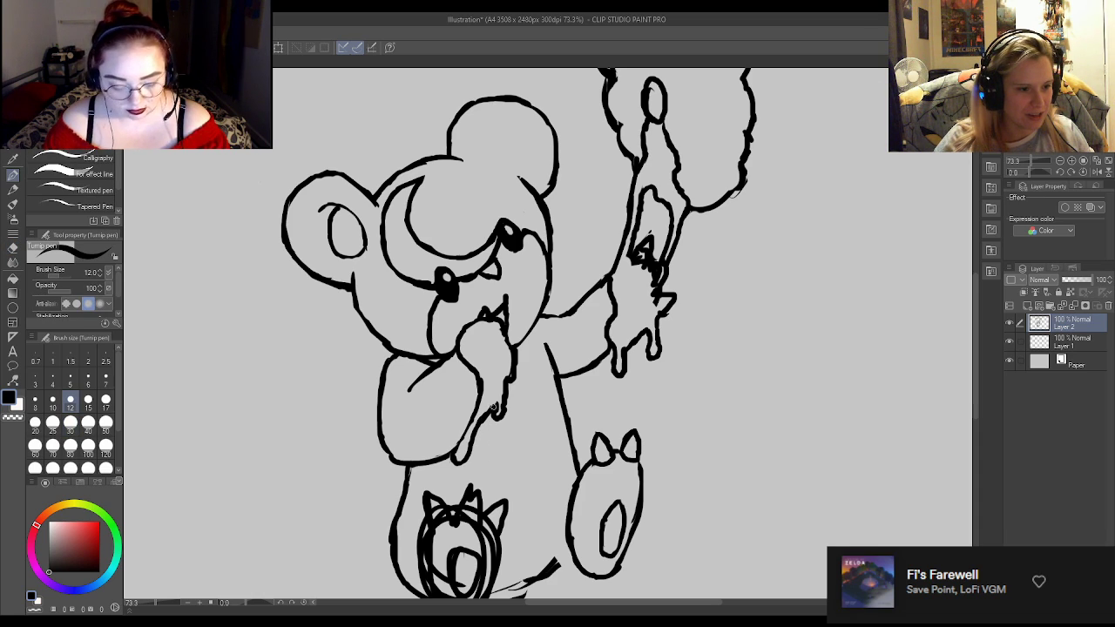
pyautogui.press('e')
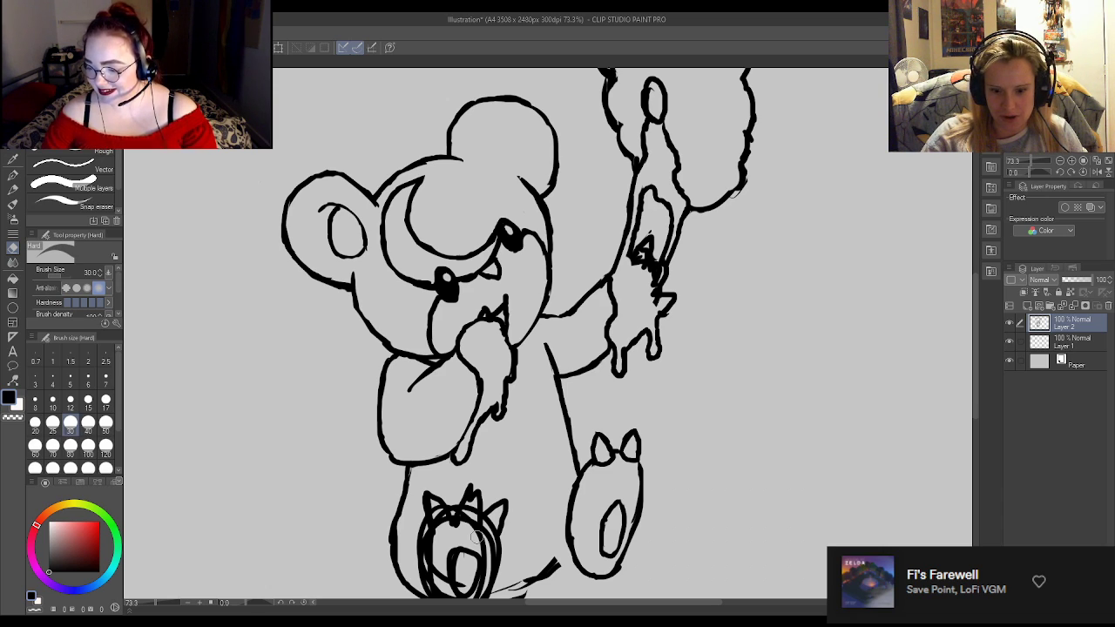
# Erase the rough claw marks above the paw at the mouth and redraw the short drip below it with a rounded tip.
pyautogui.hotkey('ctrl', 'z')
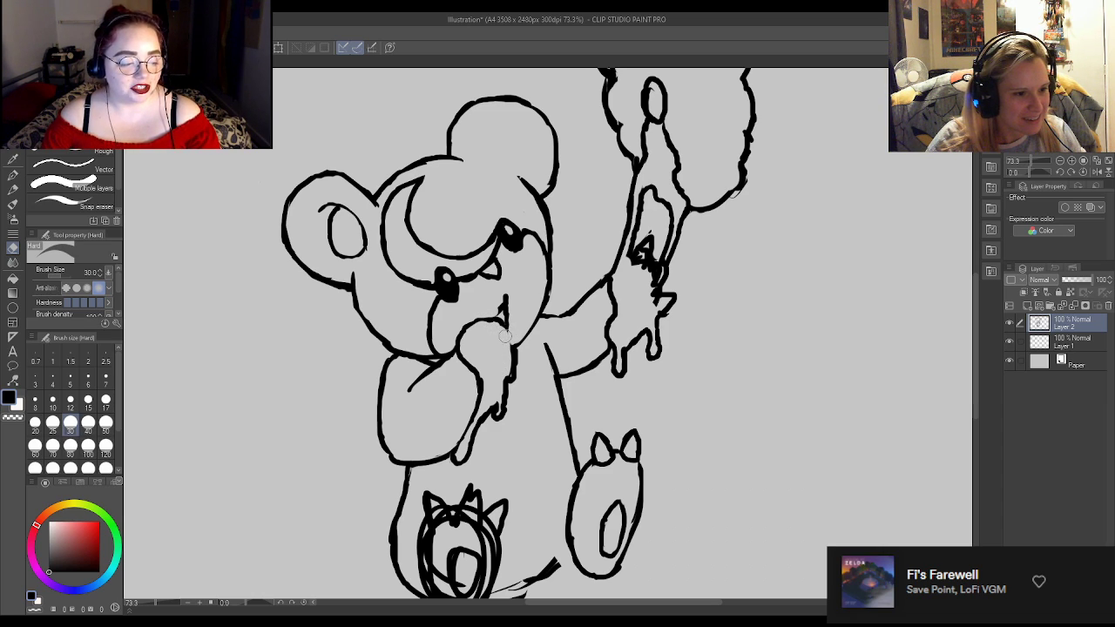
pyautogui.click(13, 174)
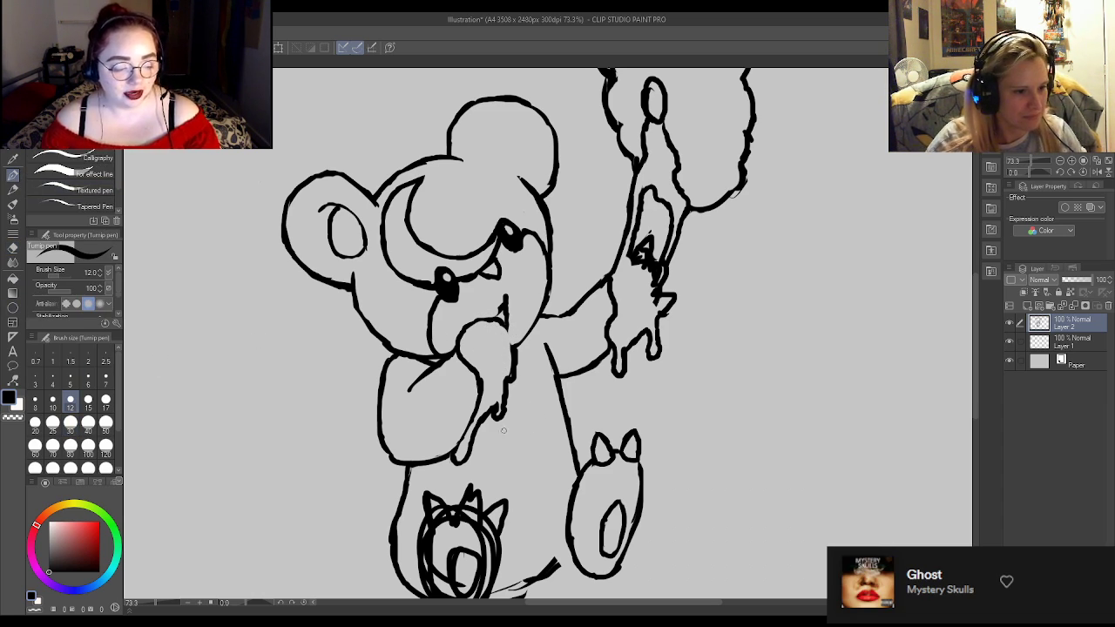
pyautogui.press('e')
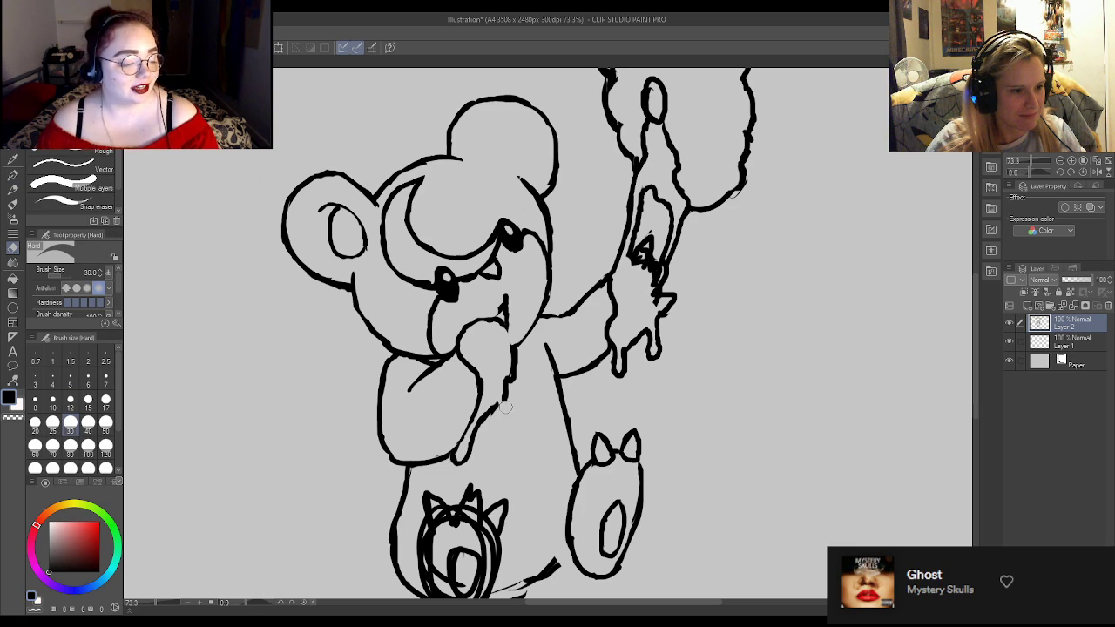
pyautogui.press('p')
pyautogui.moveTo(492, 408); pyautogui.dragTo(498, 415)
pyautogui.hotkey('ctrl', 'z')
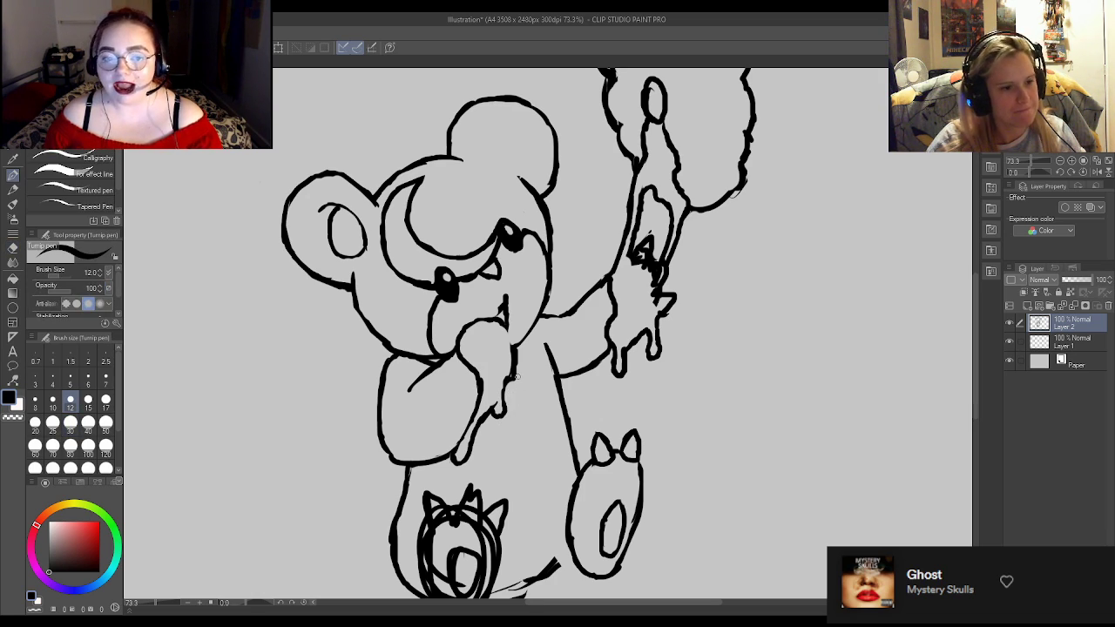
# Smooth the right edge of the honey-covered paw and add pointed claws along its top.
pyautogui.press('e')
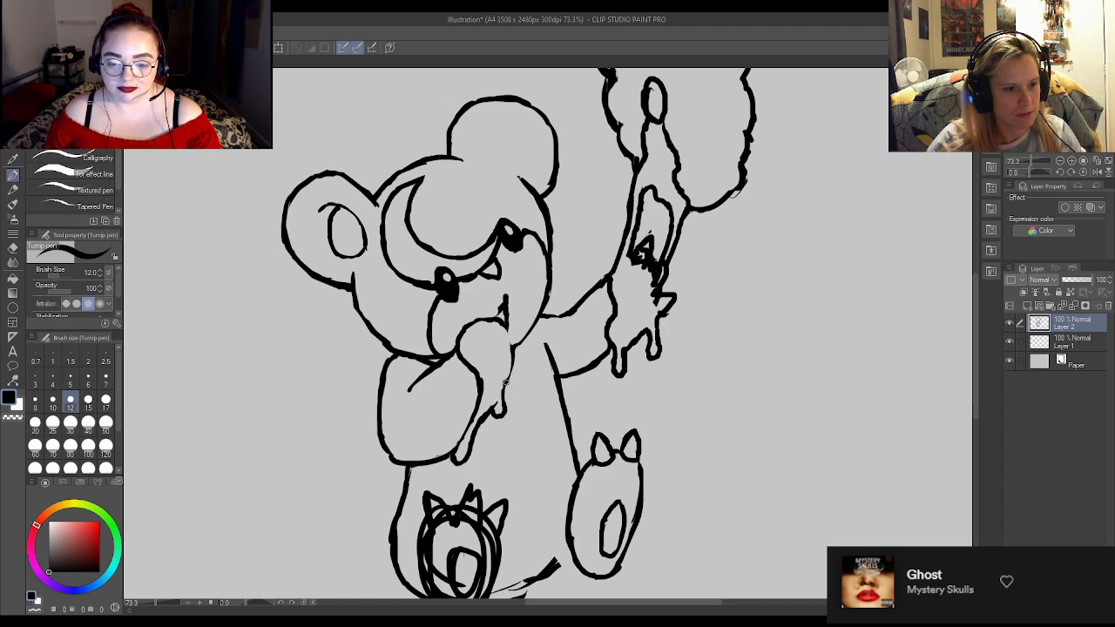
pyautogui.press('p')
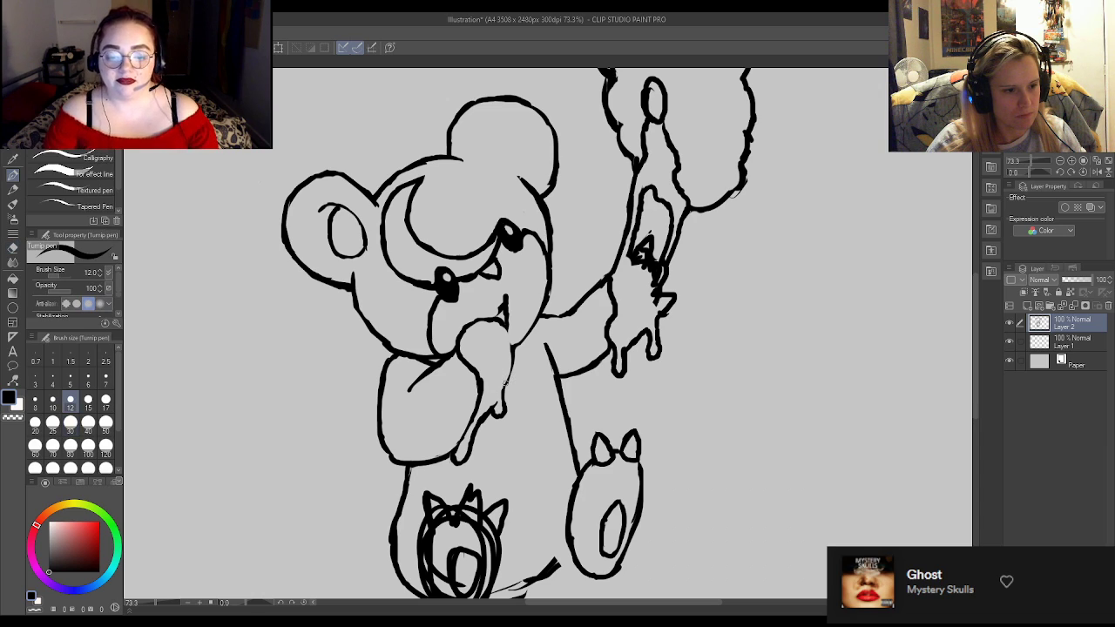
pyautogui.moveTo(511, 377); pyautogui.dragTo(514, 354)
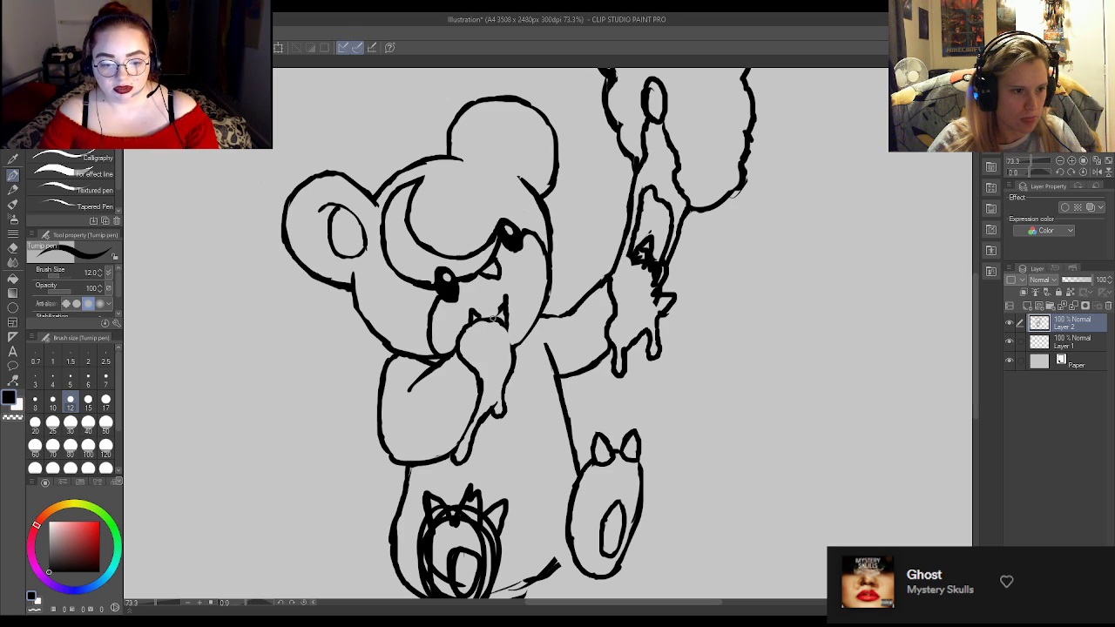
# Shorten the mouth line above the paw and redraw the paw's claws, adding one on its right side.
pyautogui.press('e')
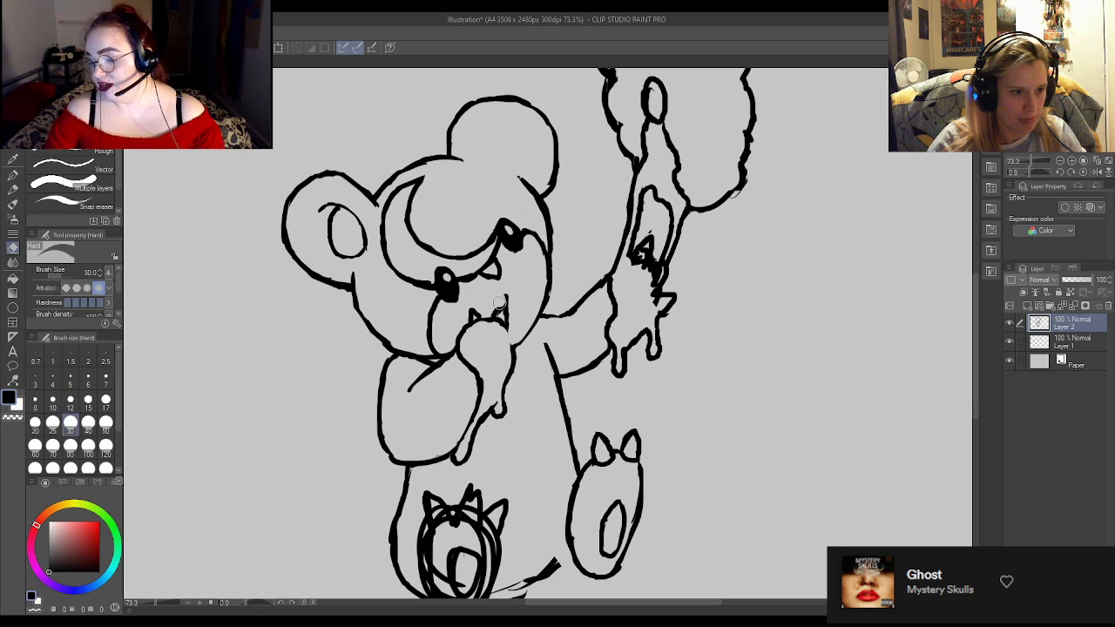
pyautogui.press('p')
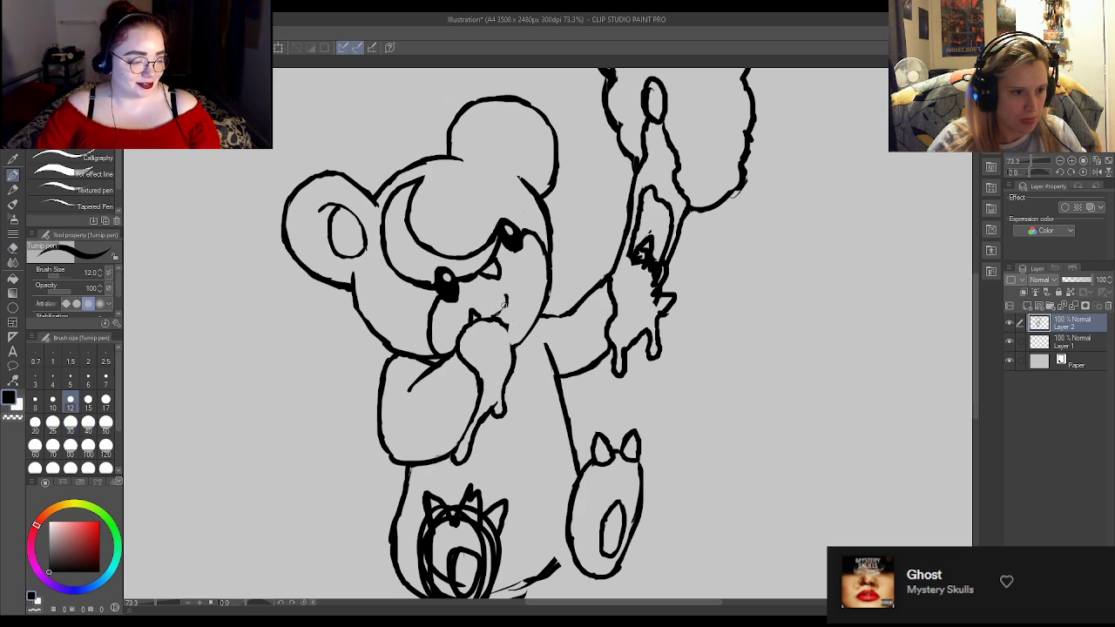
pyautogui.moveTo(506, 303); pyautogui.dragTo(507, 324)
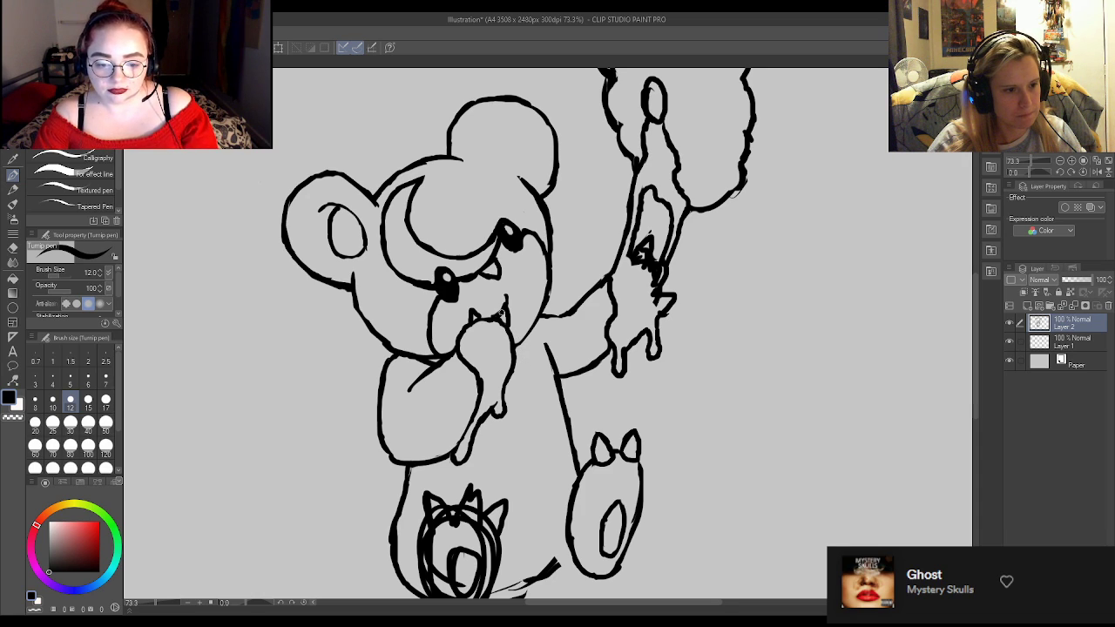
pyautogui.press('e')
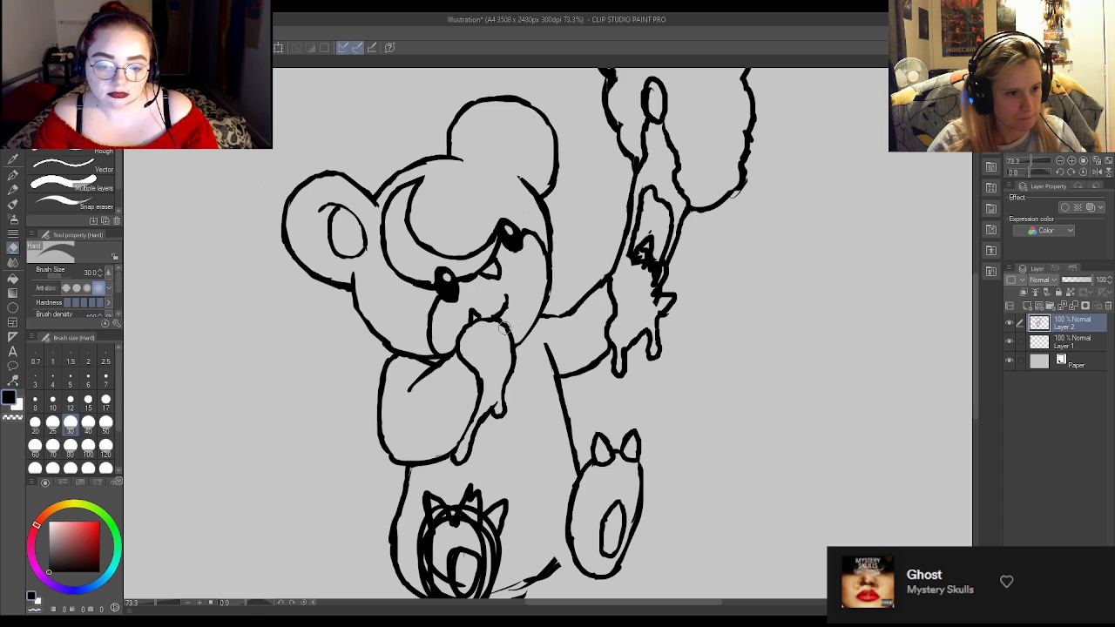
pyautogui.press('p')
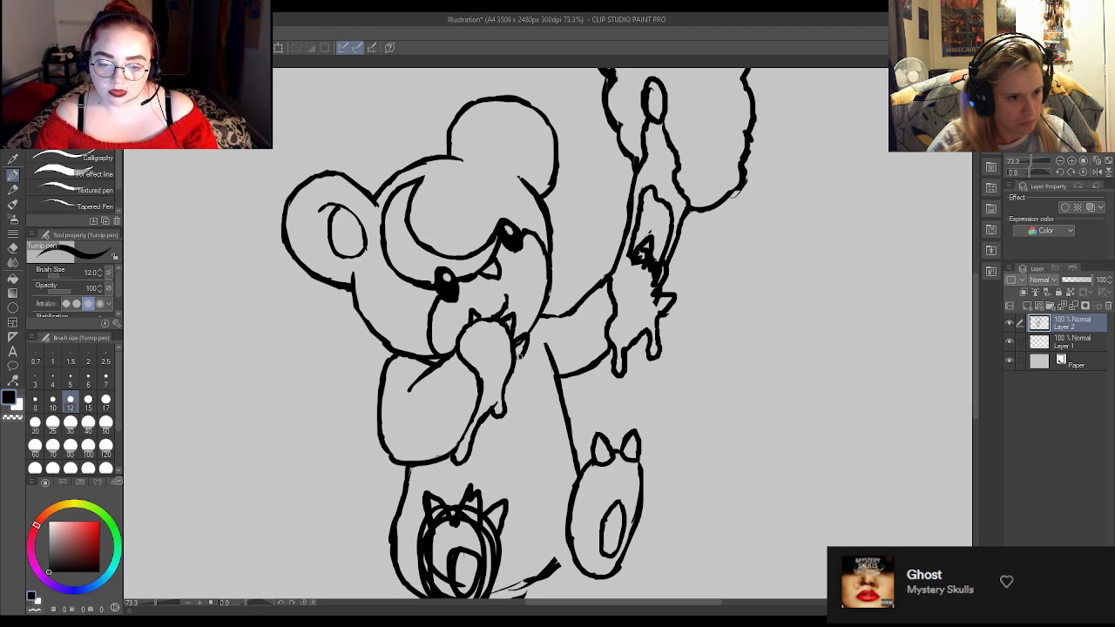
# Clean up the claw on the right side of the paw and redraw the mouth line down to the upper claws.
pyautogui.press('e')
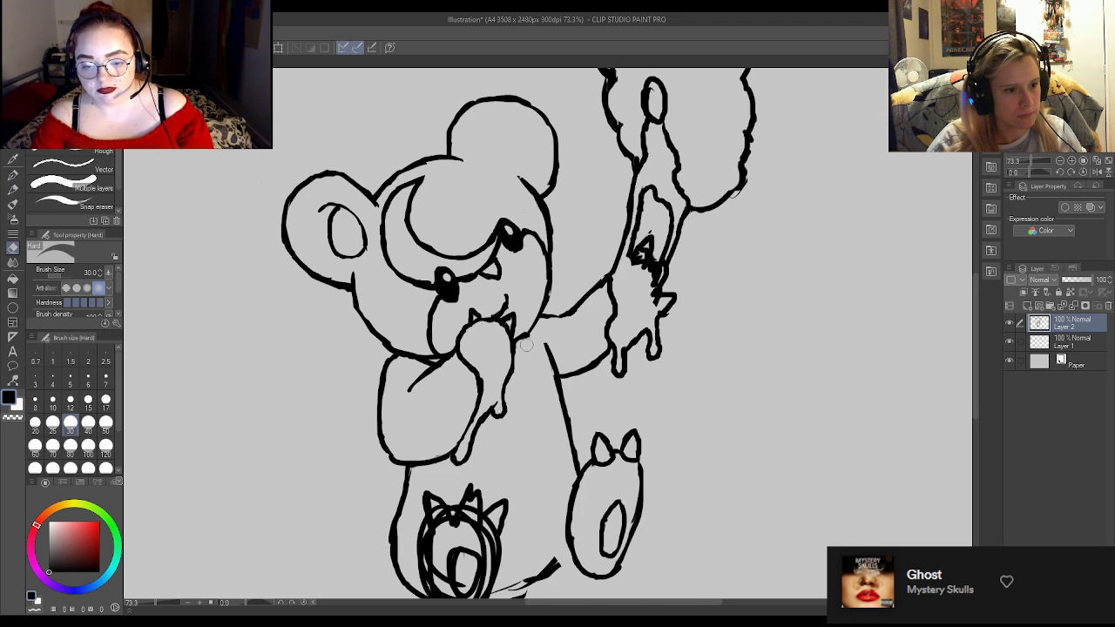
pyautogui.press('p')
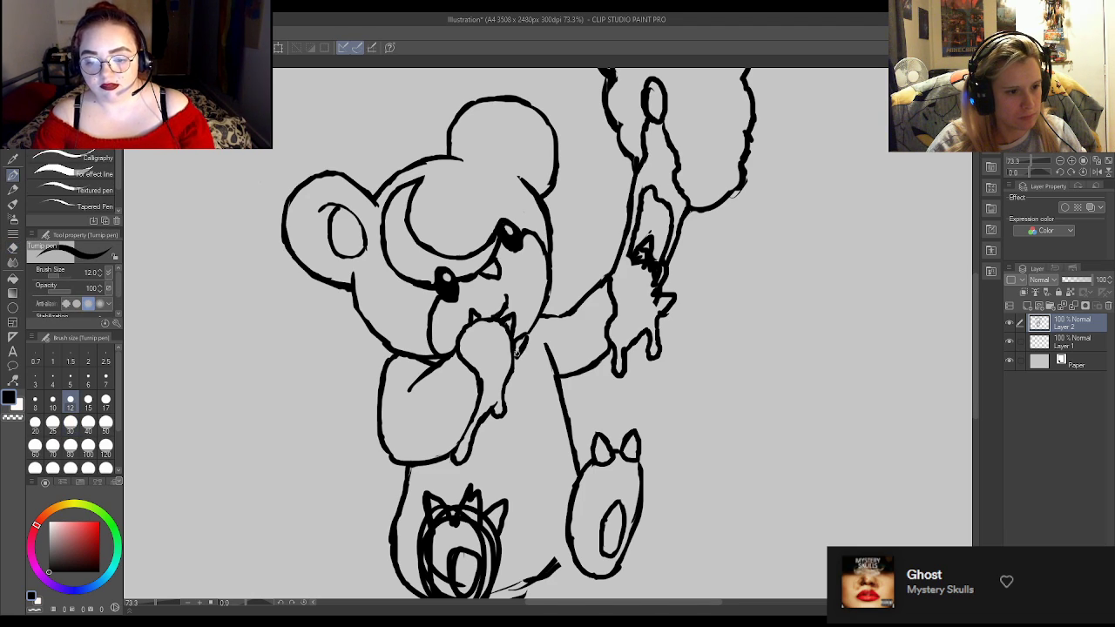
pyautogui.press('e')
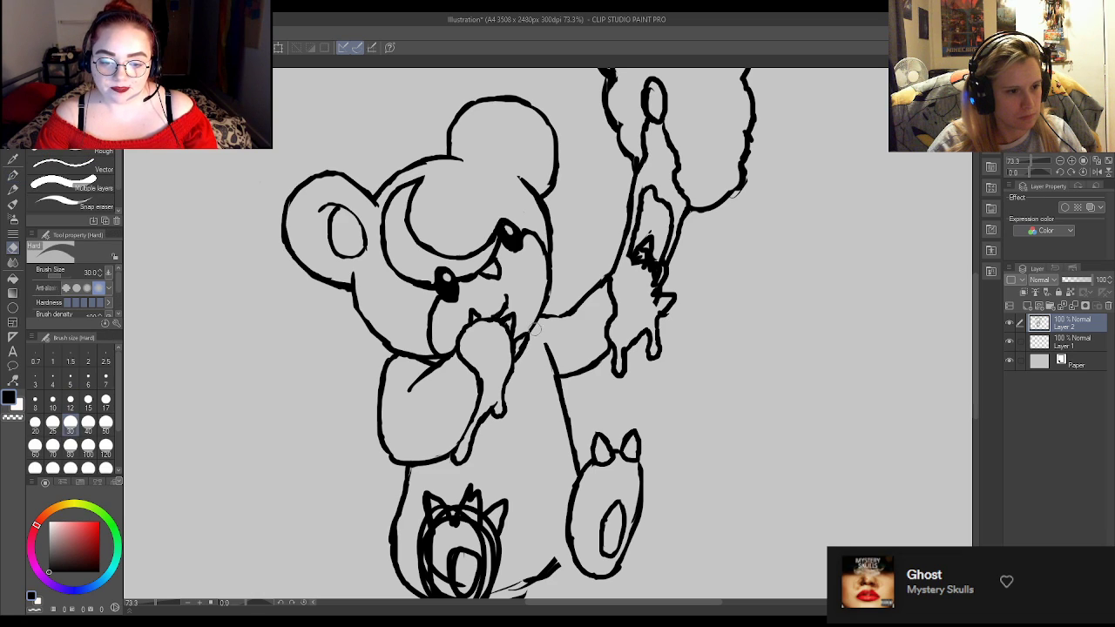
pyautogui.press('p')
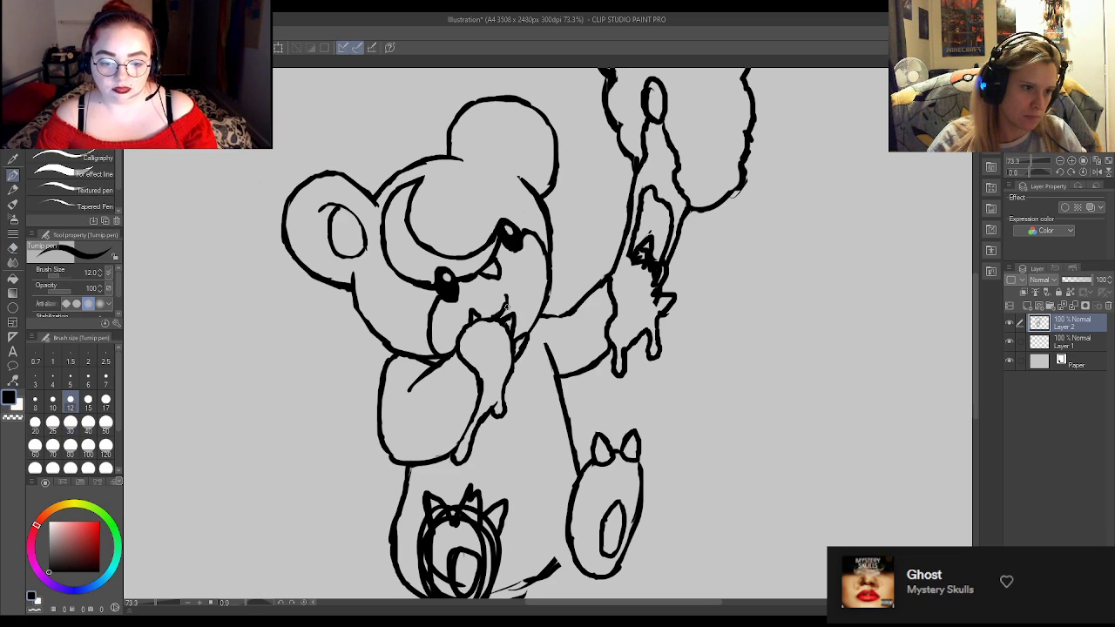
pyautogui.press('e')
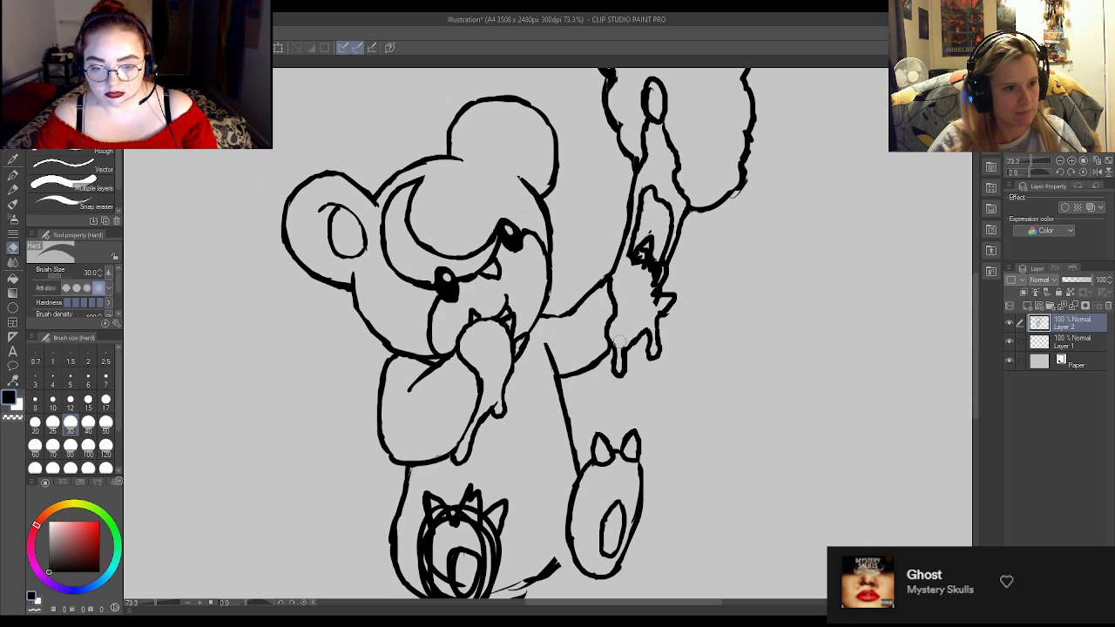
# Replace the rough strokes under the body with one curved bottom line running between the two feet.
pyautogui.press('p')
pyautogui.scroll(-4, 582, 444)
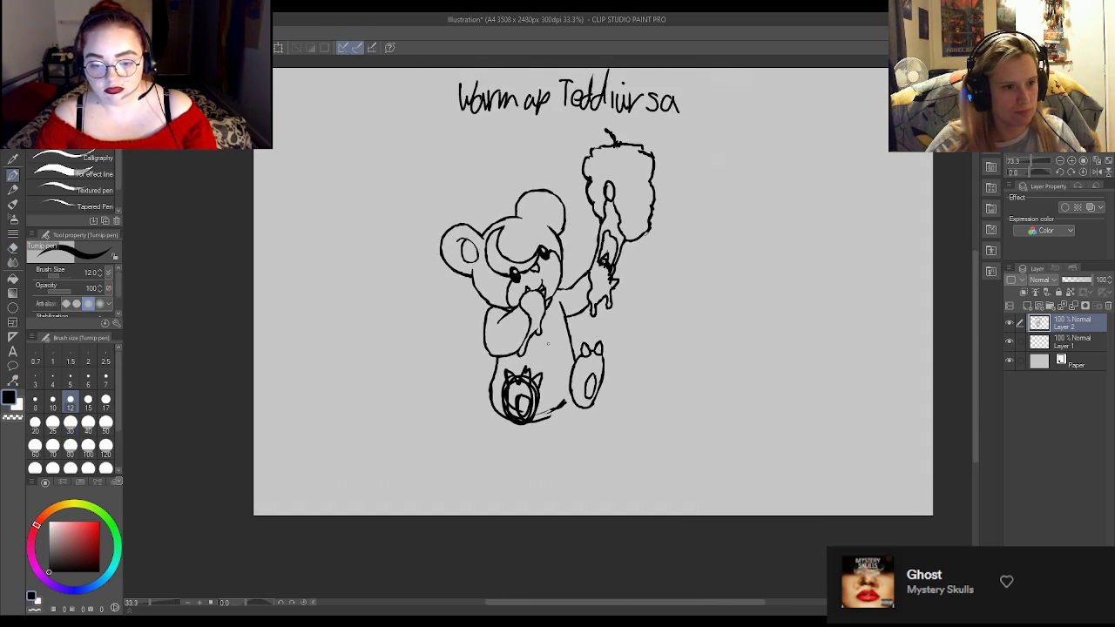
pyautogui.scroll(3, 546, 348)
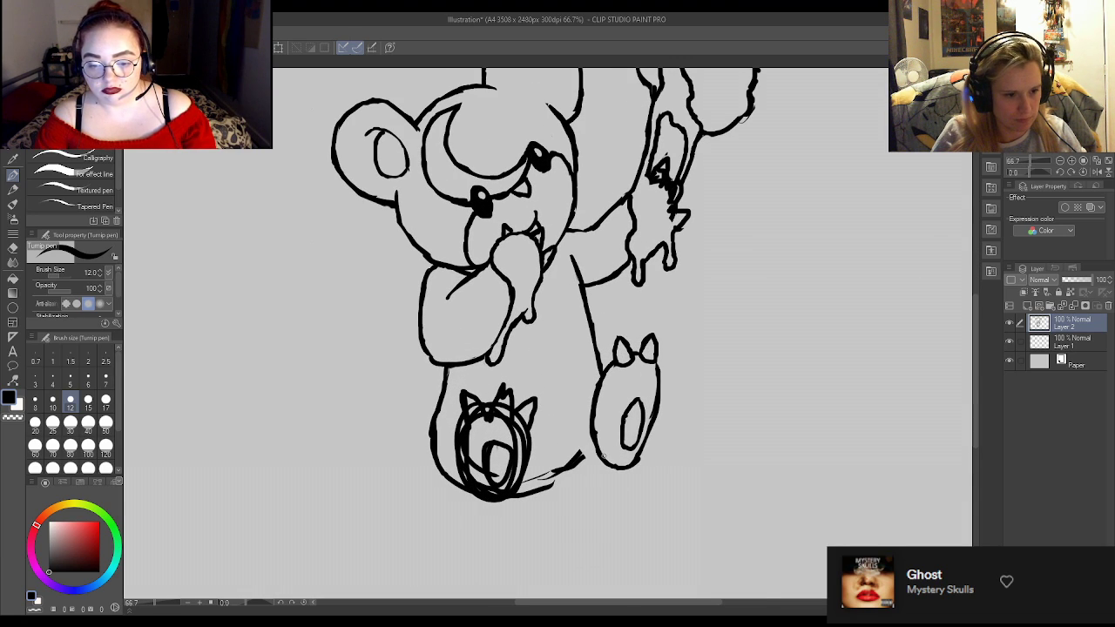
pyautogui.moveTo(607, 462)
pyautogui.mouseDown()
pyautogui.moveTo(553, 479)
pyautogui.moveTo(581, 454)
pyautogui.moveTo(520, 491)
pyautogui.moveTo(537, 470)
pyautogui.moveTo(545, 488)
pyautogui.moveTo(565, 478)
pyautogui.moveTo(526, 484)
pyautogui.mouseUp()
pyautogui.press('e')
pyautogui.press('p')
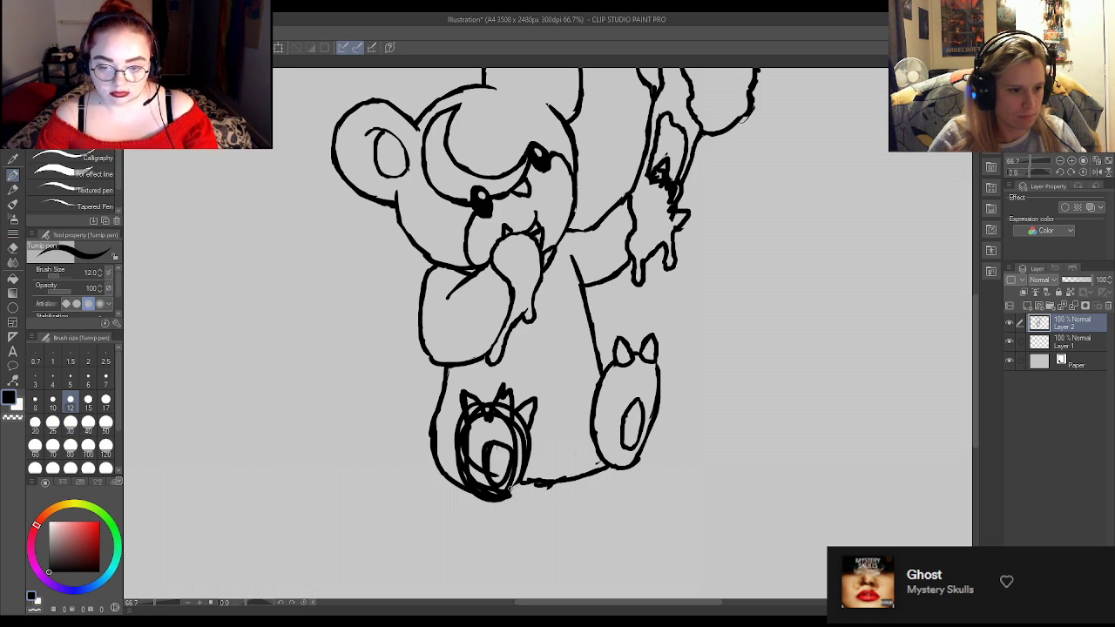
# Redraw the body's lower left curve beside the foot and erase the excess strokes along the bottom outline.
pyautogui.moveTo(458, 476); pyautogui.dragTo(444, 470)
pyautogui.moveTo(427, 457); pyautogui.dragTo(451, 477)
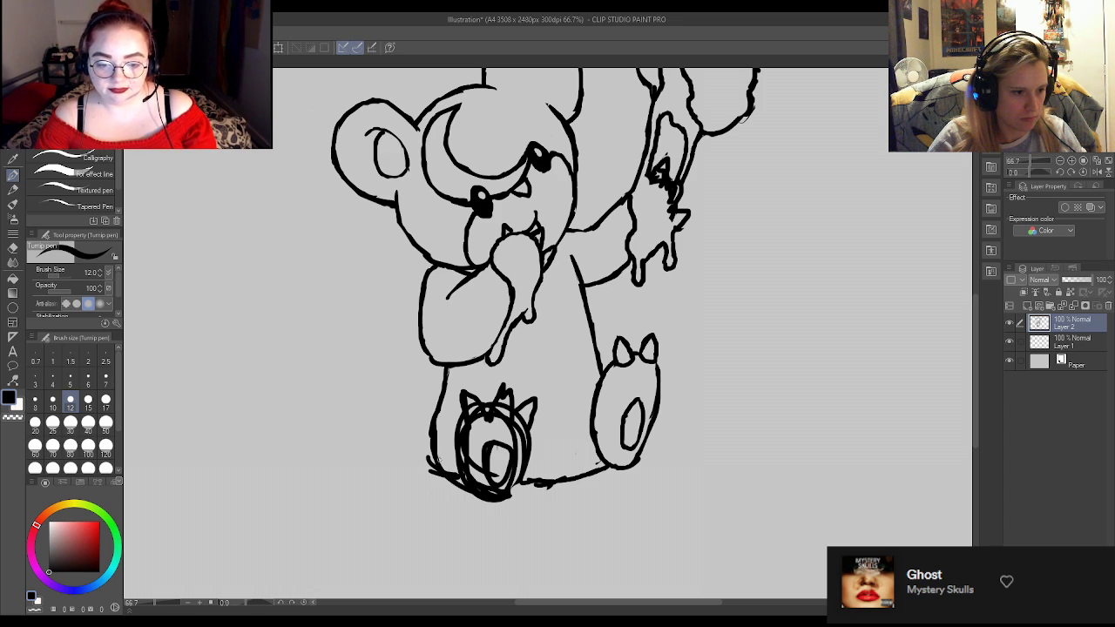
pyautogui.press('e')
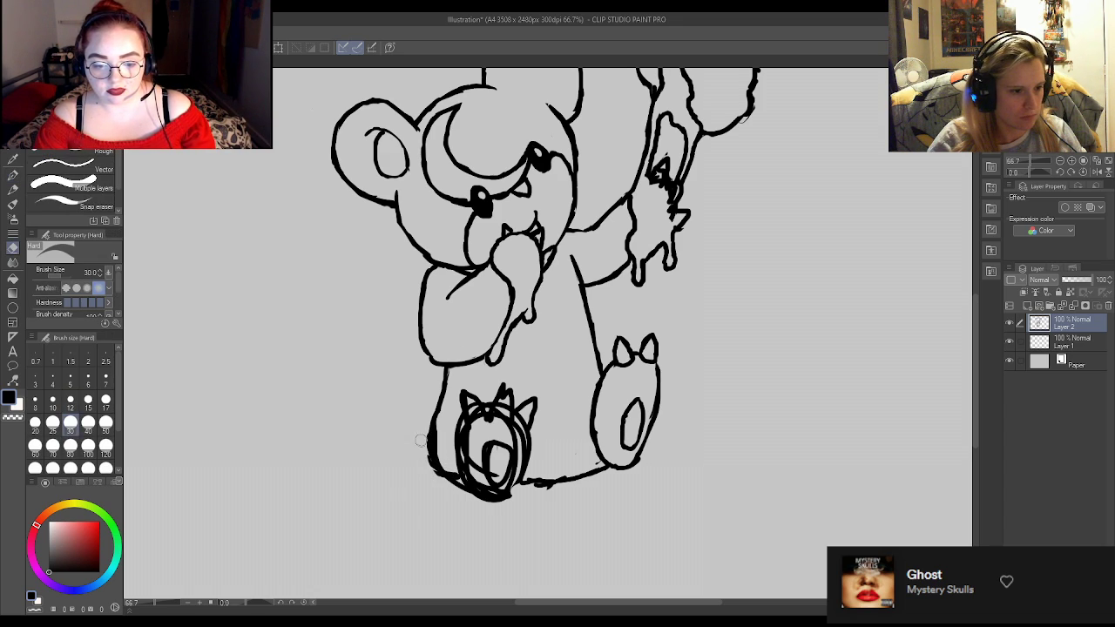
pyautogui.moveTo(454, 486)
pyautogui.mouseDown()
pyautogui.moveTo(511, 498)
pyautogui.moveTo(553, 468)
pyautogui.moveTo(526, 474)
pyautogui.moveTo(563, 473)
pyautogui.moveTo(556, 495)
pyautogui.moveTo(519, 490)
pyautogui.moveTo(565, 470)
pyautogui.mouseUp()
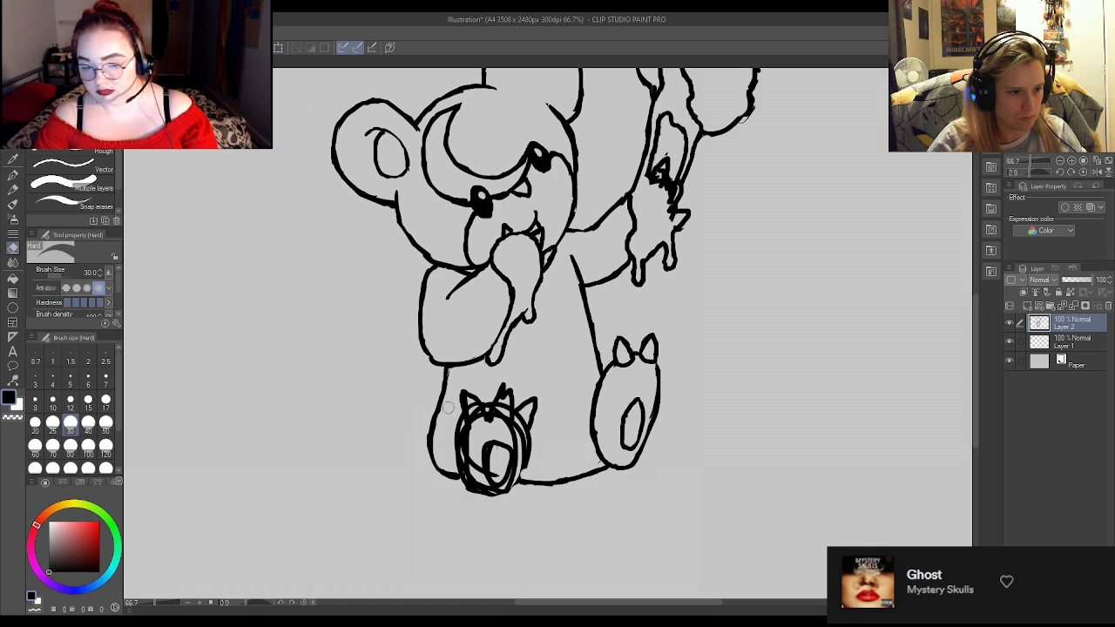
pyautogui.press('p')
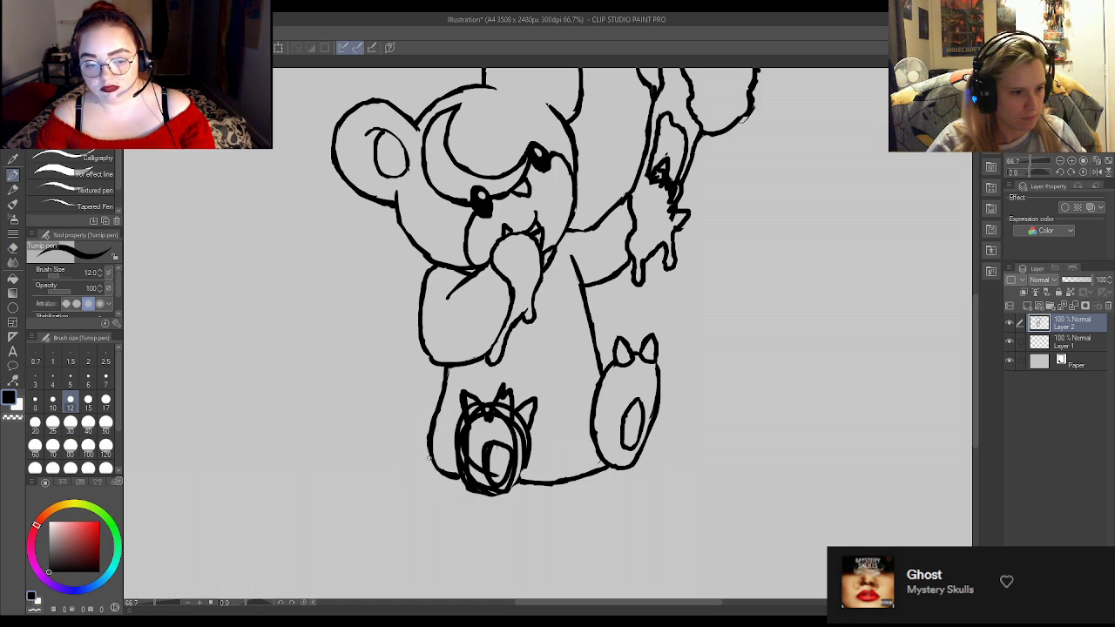
# Draw a rounded shape behind the body's lower left side and redraw its upper curve larger, up to the arm.
pyautogui.moveTo(433, 472)
pyautogui.mouseDown()
pyautogui.moveTo(380, 433)
pyautogui.moveTo(377, 418)
pyautogui.moveTo(397, 383)
pyautogui.moveTo(423, 378)
pyautogui.mouseUp()
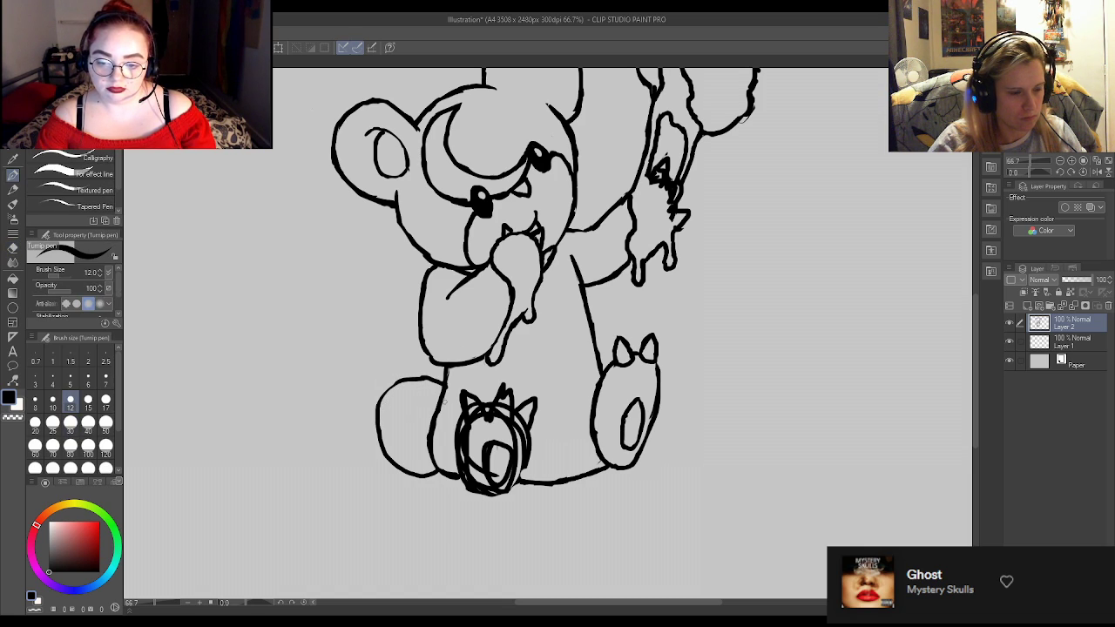
pyautogui.press('e')
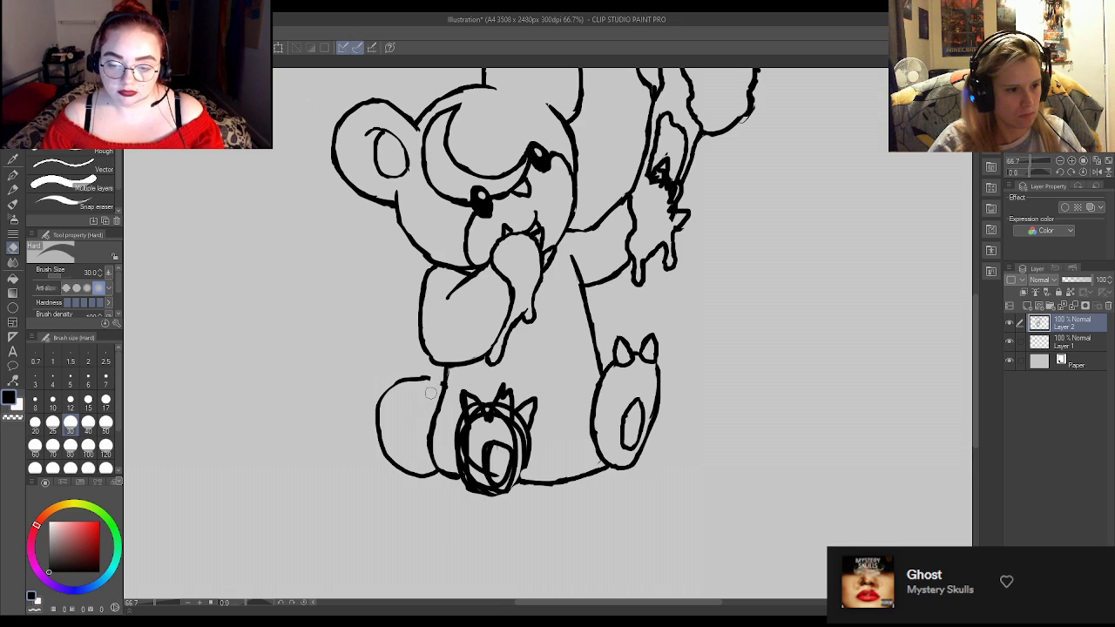
pyautogui.moveTo(434, 389)
pyautogui.mouseDown()
pyautogui.moveTo(410, 376)
pyautogui.moveTo(406, 397)
pyautogui.moveTo(420, 378)
pyautogui.moveTo(380, 427)
pyautogui.mouseUp()
pyautogui.press('p')
pyautogui.moveTo(427, 351)
pyautogui.mouseDown()
pyautogui.moveTo(379, 380)
pyautogui.moveTo(371, 448)
pyautogui.moveTo(406, 461)
pyautogui.moveTo(392, 394)
pyautogui.moveTo(386, 433)
pyautogui.mouseUp()
pyautogui.press('e')
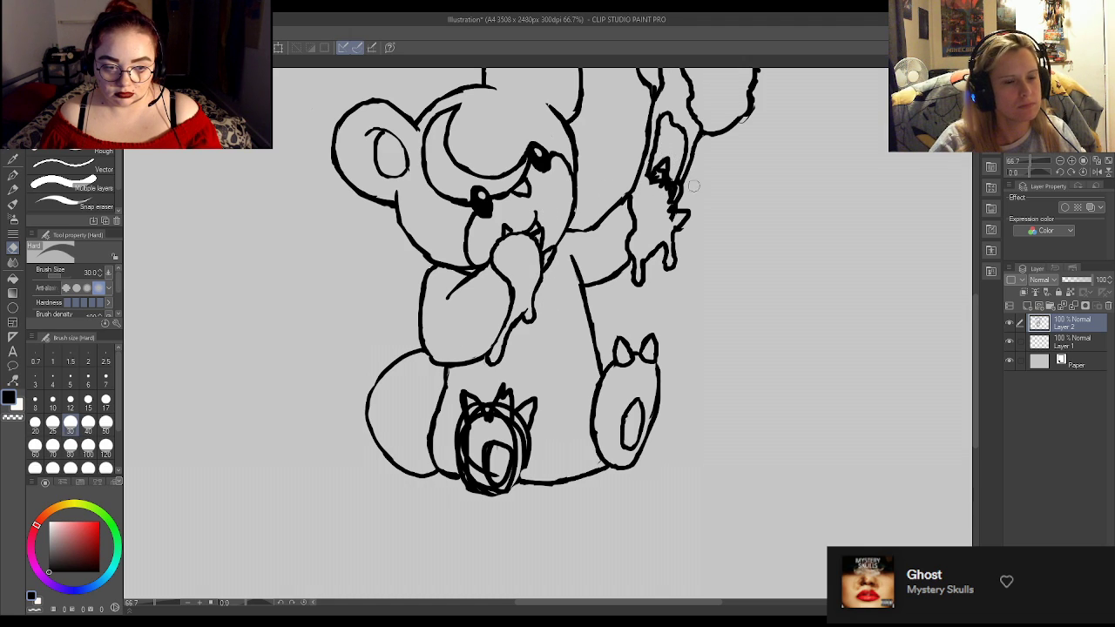
# Erase the rough left foot with its claws and inner scribbles and redraw the foot as one clean upright oval.
pyautogui.moveTo(478, 421)
pyautogui.mouseDown()
pyautogui.moveTo(469, 398)
pyautogui.moveTo(526, 404)
pyautogui.moveTo(516, 420)
pyautogui.moveTo(526, 391)
pyautogui.moveTo(531, 439)
pyautogui.moveTo(517, 460)
pyautogui.moveTo(493, 444)
pyautogui.moveTo(489, 470)
pyautogui.moveTo(503, 474)
pyautogui.mouseUp()
pyautogui.press('p')
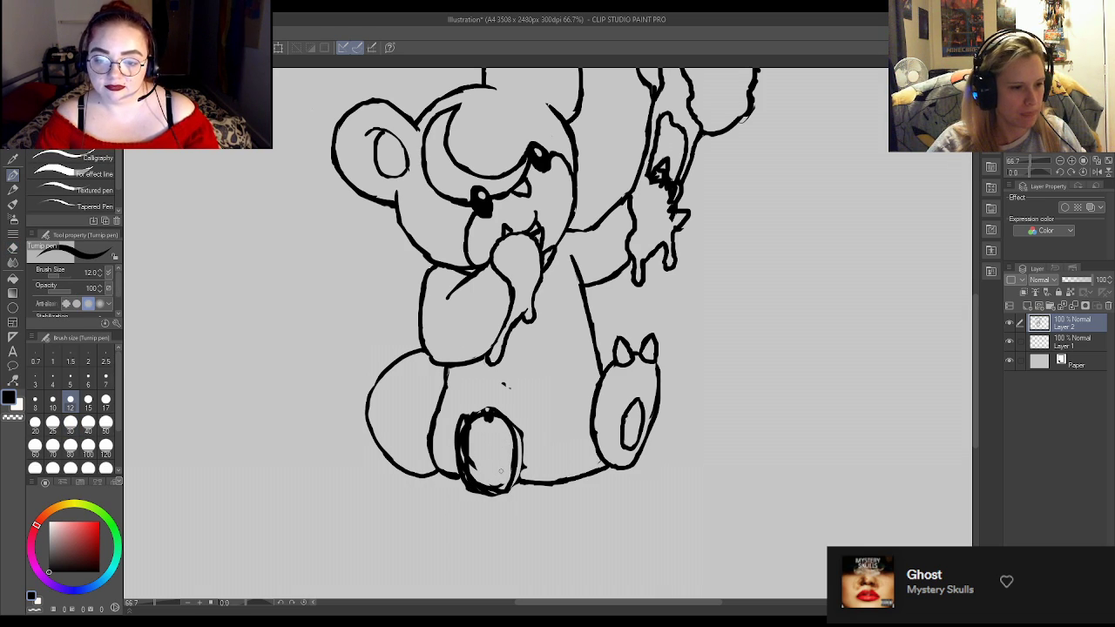
pyautogui.press('e')
pyautogui.moveTo(505, 489)
pyautogui.mouseDown()
pyautogui.moveTo(477, 485)
pyautogui.moveTo(468, 460)
pyautogui.moveTo(488, 468)
pyautogui.moveTo(480, 481)
pyautogui.moveTo(497, 509)
pyautogui.moveTo(481, 492)
pyautogui.moveTo(506, 490)
pyautogui.moveTo(519, 447)
pyautogui.moveTo(515, 479)
pyautogui.moveTo(522, 434)
pyautogui.moveTo(506, 386)
pyautogui.moveTo(503, 397)
pyautogui.moveTo(482, 383)
pyautogui.moveTo(499, 393)
pyautogui.moveTo(470, 392)
pyautogui.moveTo(485, 389)
pyautogui.moveTo(461, 417)
pyautogui.moveTo(468, 391)
pyautogui.moveTo(476, 460)
pyautogui.moveTo(472, 429)
pyautogui.moveTo(465, 447)
pyautogui.moveTo(469, 404)
pyautogui.moveTo(477, 420)
pyautogui.moveTo(490, 401)
pyautogui.moveTo(489, 429)
pyautogui.moveTo(508, 454)
pyautogui.moveTo(515, 421)
pyautogui.moveTo(502, 489)
pyautogui.moveTo(516, 460)
pyautogui.moveTo(534, 461)
pyautogui.moveTo(505, 485)
pyautogui.moveTo(513, 444)
pyautogui.moveTo(512, 473)
pyautogui.moveTo(501, 473)
pyautogui.moveTo(517, 492)
pyautogui.moveTo(512, 468)
pyautogui.mouseUp()
pyautogui.press('p')
pyautogui.press('e')
pyautogui.press('p')
pyautogui.press('e')
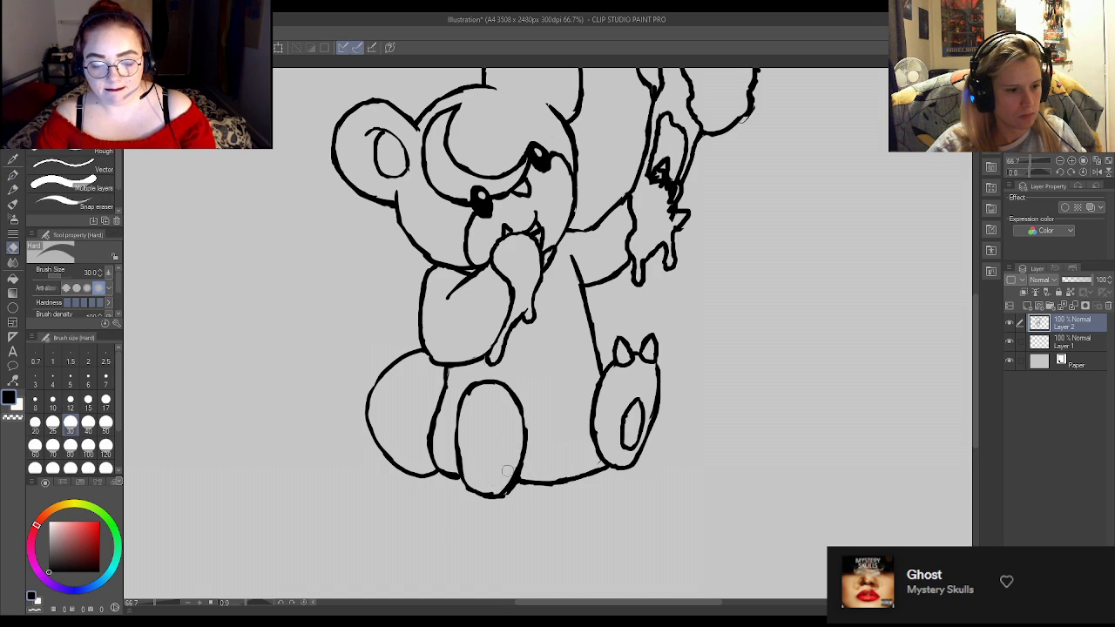
# Draw a small oval pad inside the lower half of the left foot and clean up its top.
pyautogui.press('p')
pyautogui.moveTo(522, 403)
pyautogui.mouseDown()
pyautogui.moveTo(525, 421)
pyautogui.moveTo(476, 446)
pyautogui.moveTo(488, 433)
pyautogui.mouseUp()
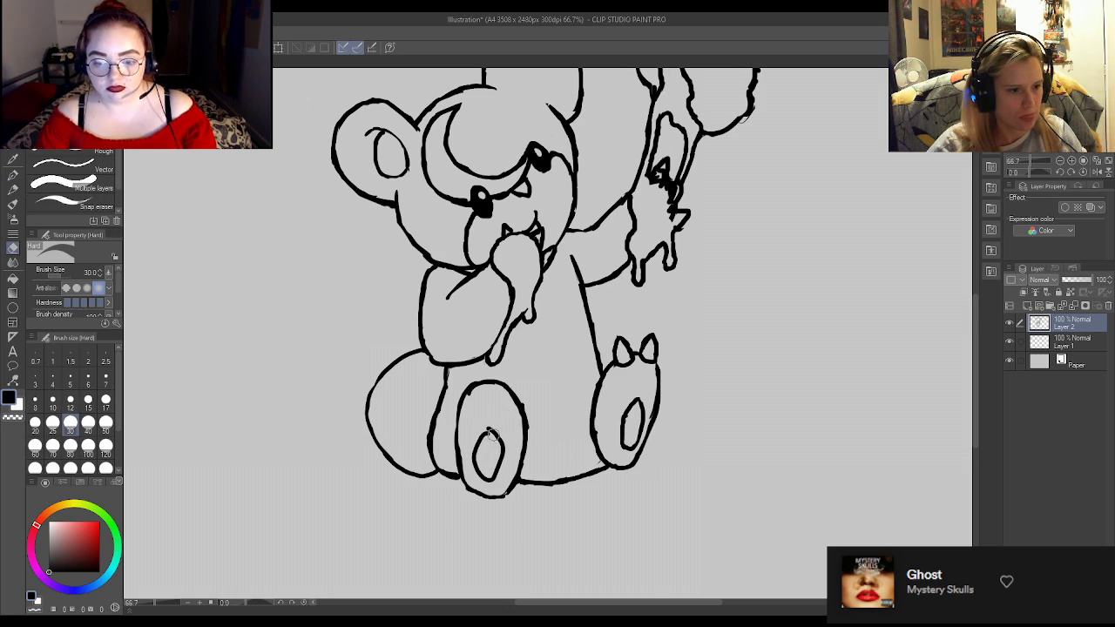
pyautogui.moveTo(484, 435); pyautogui.dragTo(499, 445)
pyautogui.press('e')
pyautogui.press('p')
pyautogui.press('e')
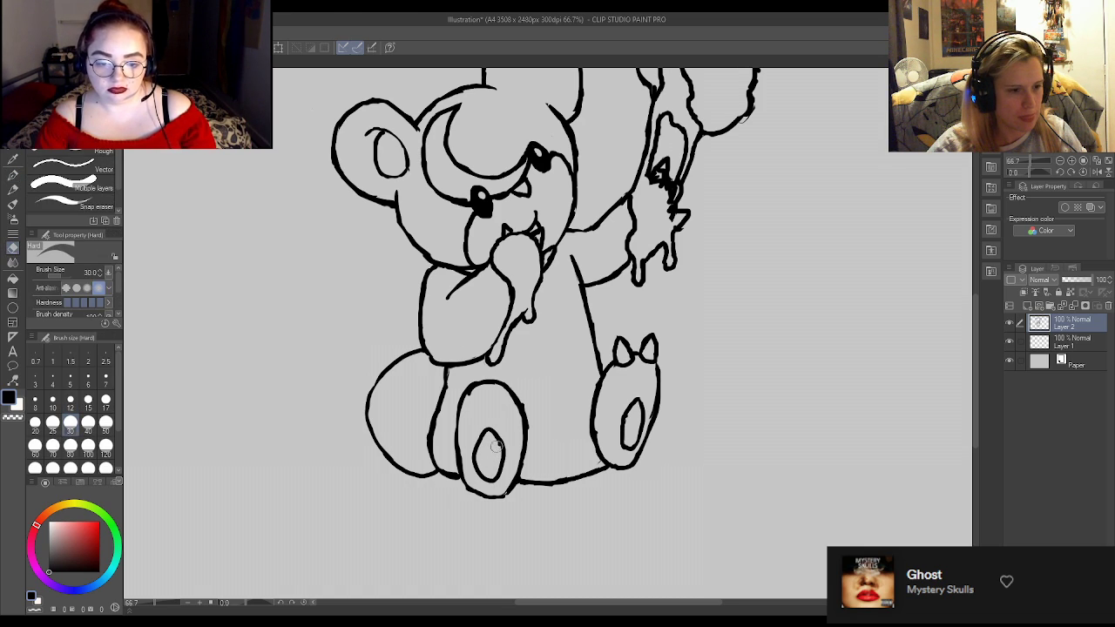
pyautogui.press('p')
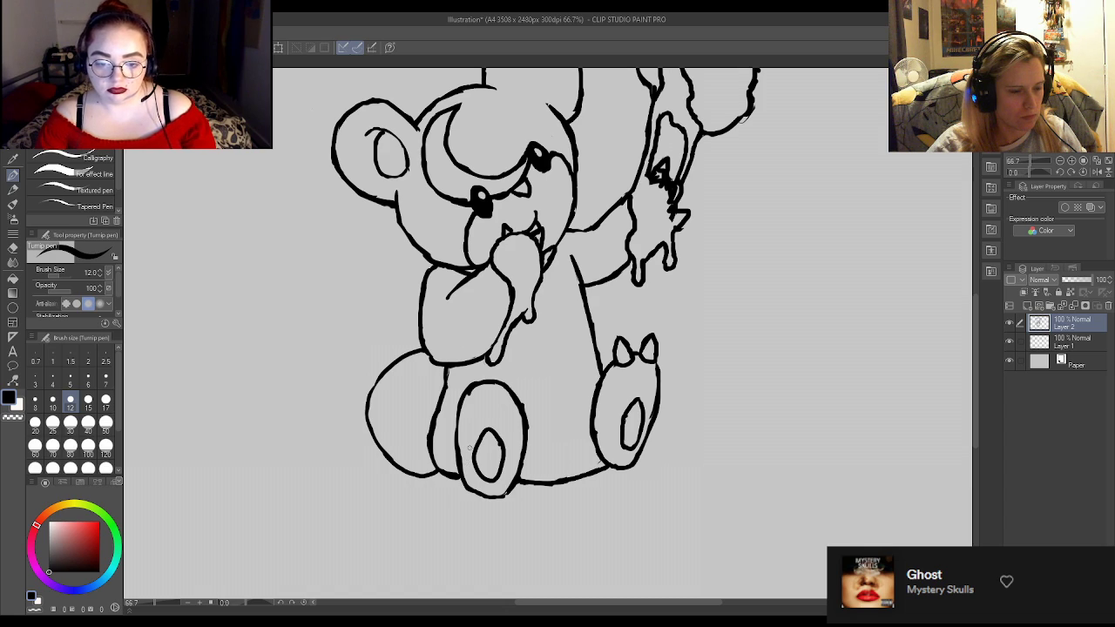
# Add two pointed claws on top of the left foot and tidy their lines.
pyautogui.moveTo(472, 383); pyautogui.dragTo(472, 366)
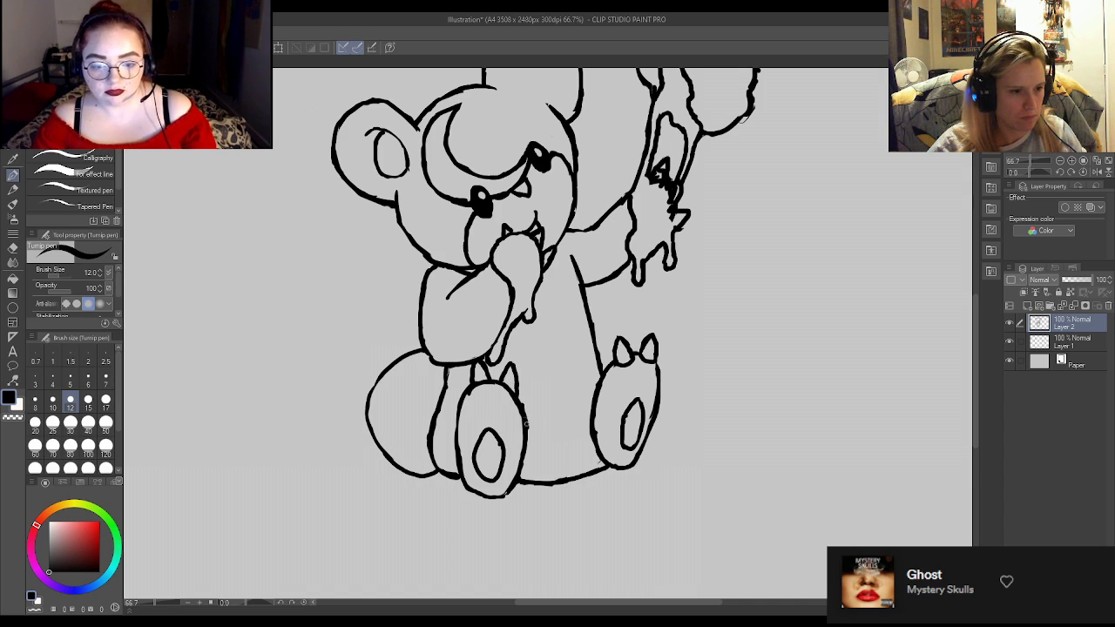
pyautogui.press('e')
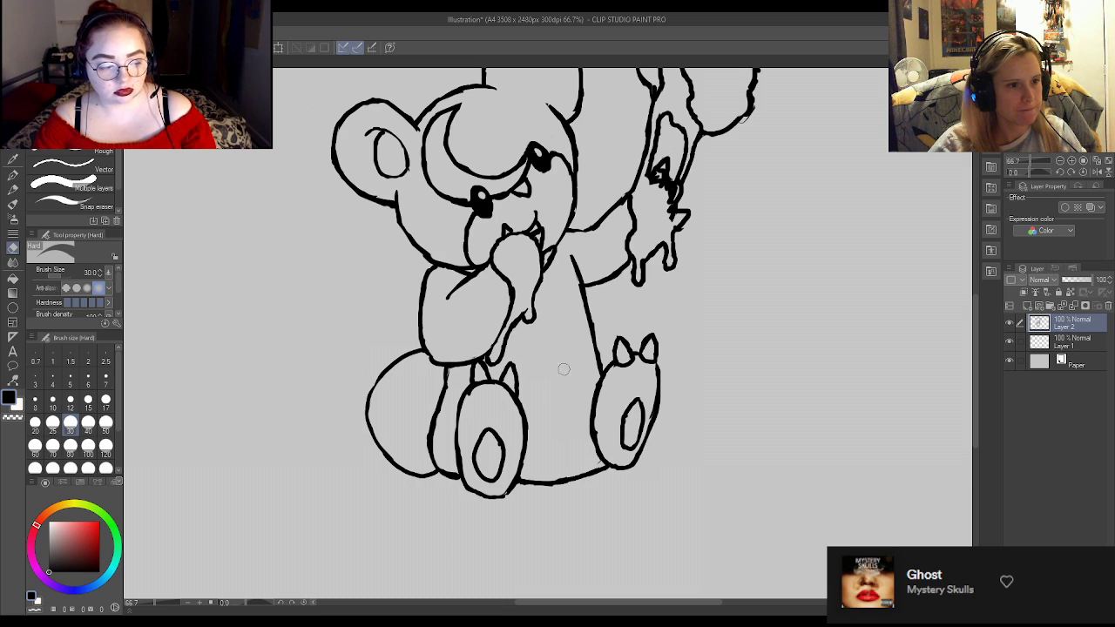
pyautogui.press('p')
# Erase excess strokes at the base of the hive's stem and reconnect the hive's upper left outline.
pyautogui.moveTo(976, 329); pyautogui.dragTo(972, 268)
pyautogui.press('e')
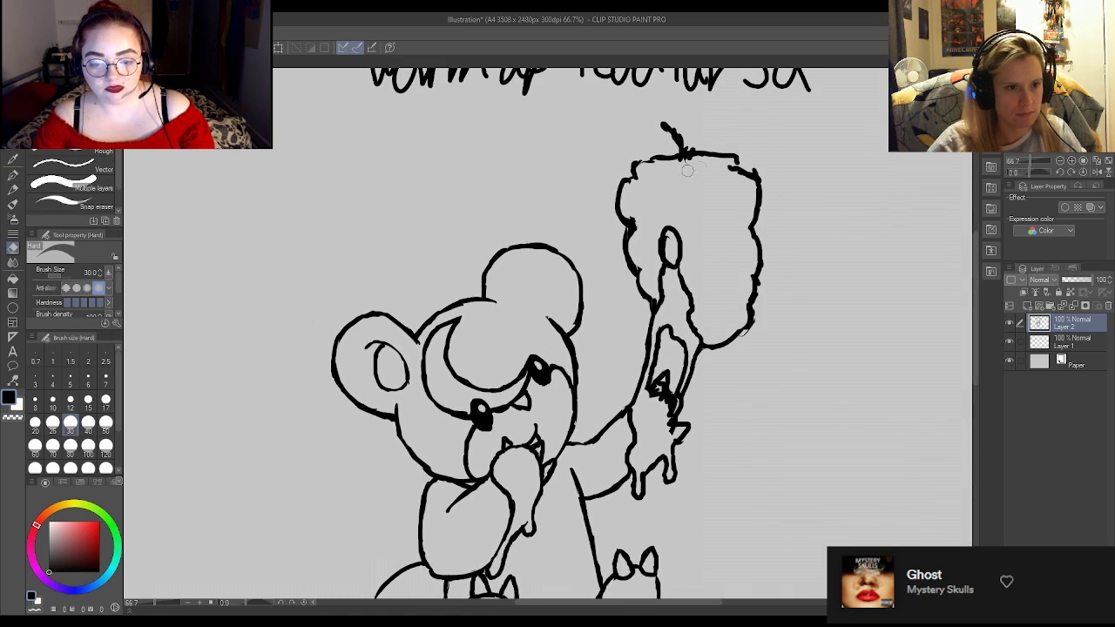
pyautogui.press('p')
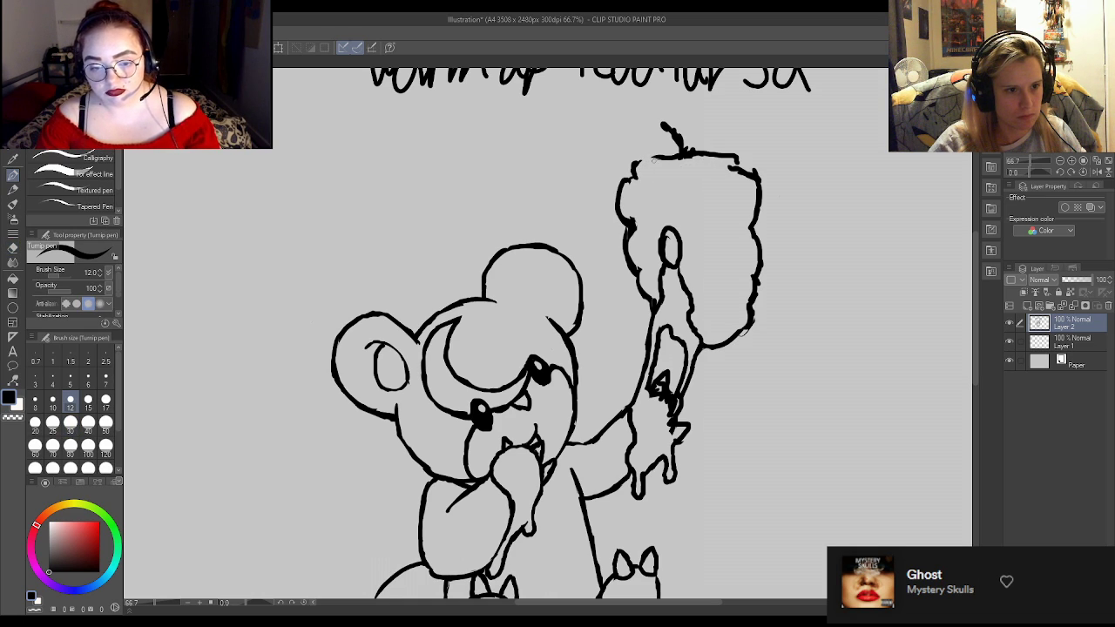
pyautogui.moveTo(629, 166); pyautogui.dragTo(658, 158)
pyautogui.press('e')
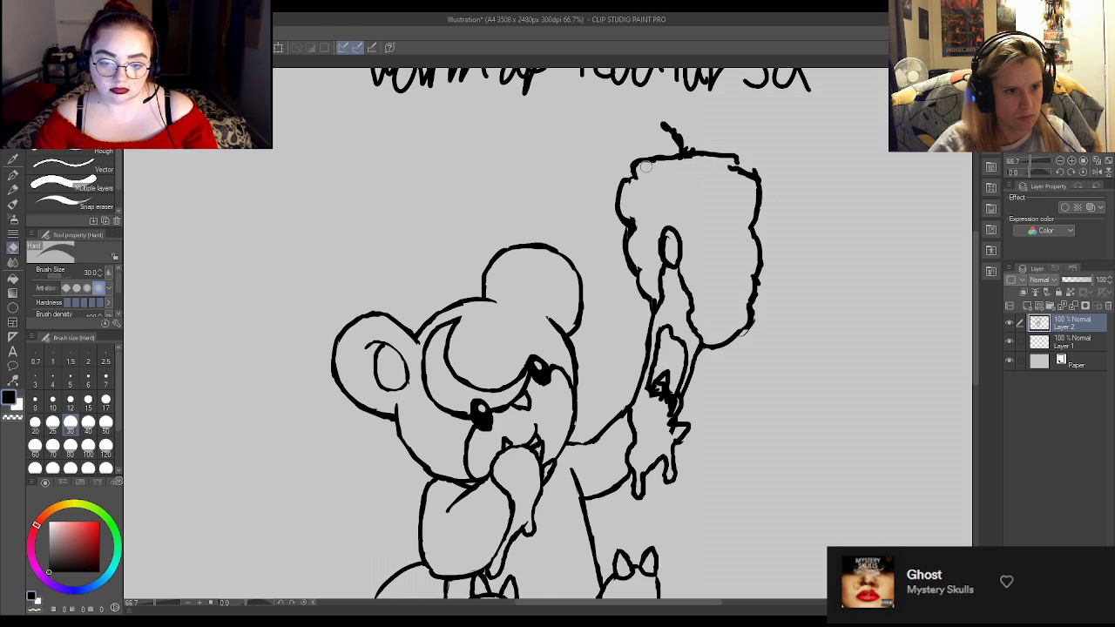
# Open a gap in the hive's top edge below the stem and draw a second stem line on its right side.
pyautogui.moveTo(697, 148); pyautogui.dragTo(682, 167)
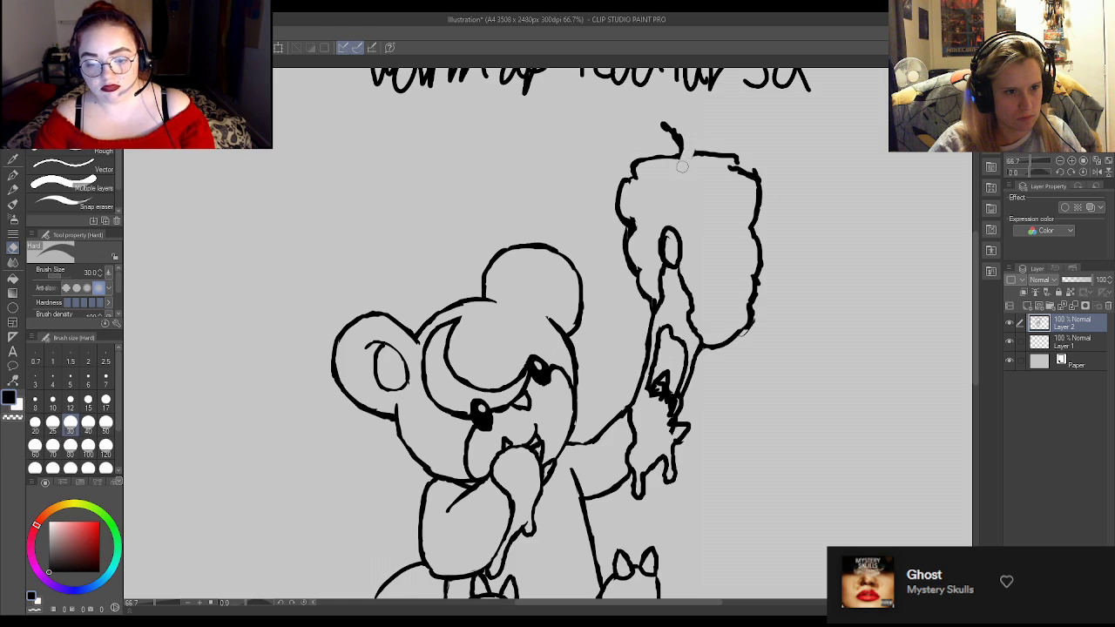
pyautogui.press('p')
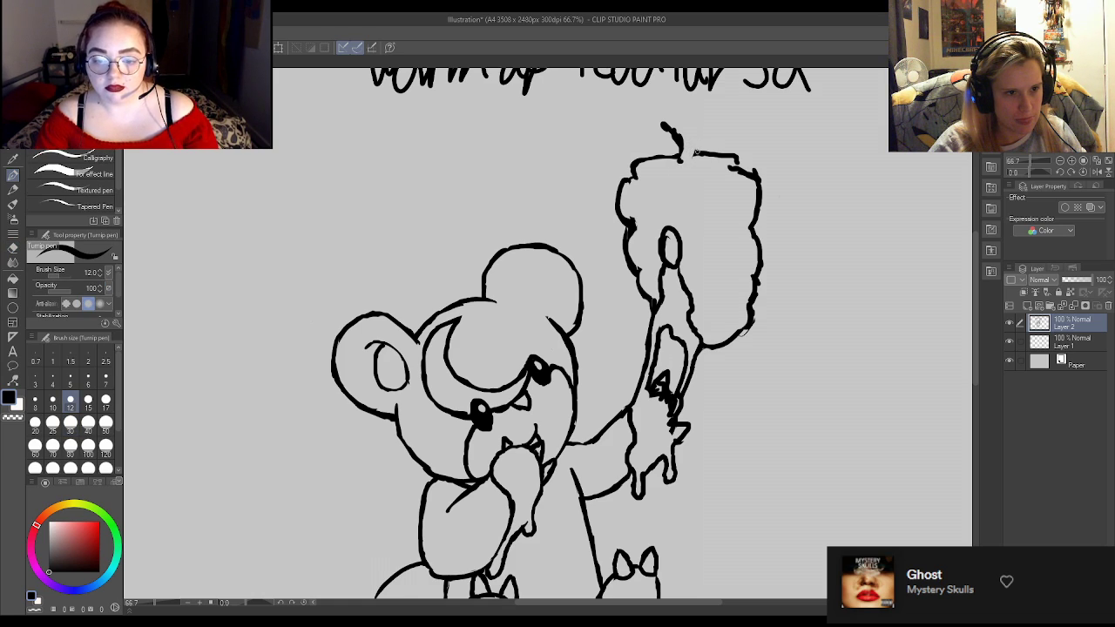
pyautogui.moveTo(694, 152)
pyautogui.mouseDown()
pyautogui.moveTo(712, 125)
pyautogui.moveTo(674, 153)
pyautogui.moveTo(672, 172)
pyautogui.moveTo(734, 161)
pyautogui.mouseUp()
pyautogui.press('e')
pyautogui.press('p')
pyautogui.press('e')
pyautogui.press('p')
pyautogui.press('e')
pyautogui.press('p')
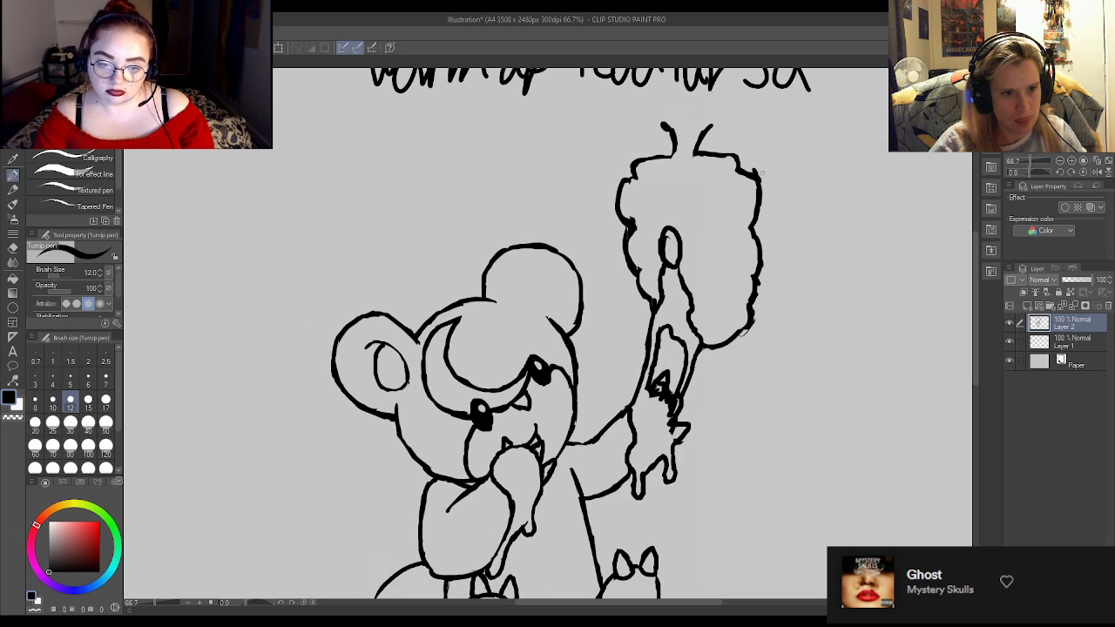
# Smooth the bump at the hive's upper right corner and clean up the bumps along its left outline.
pyautogui.press('e')
pyautogui.press('p')
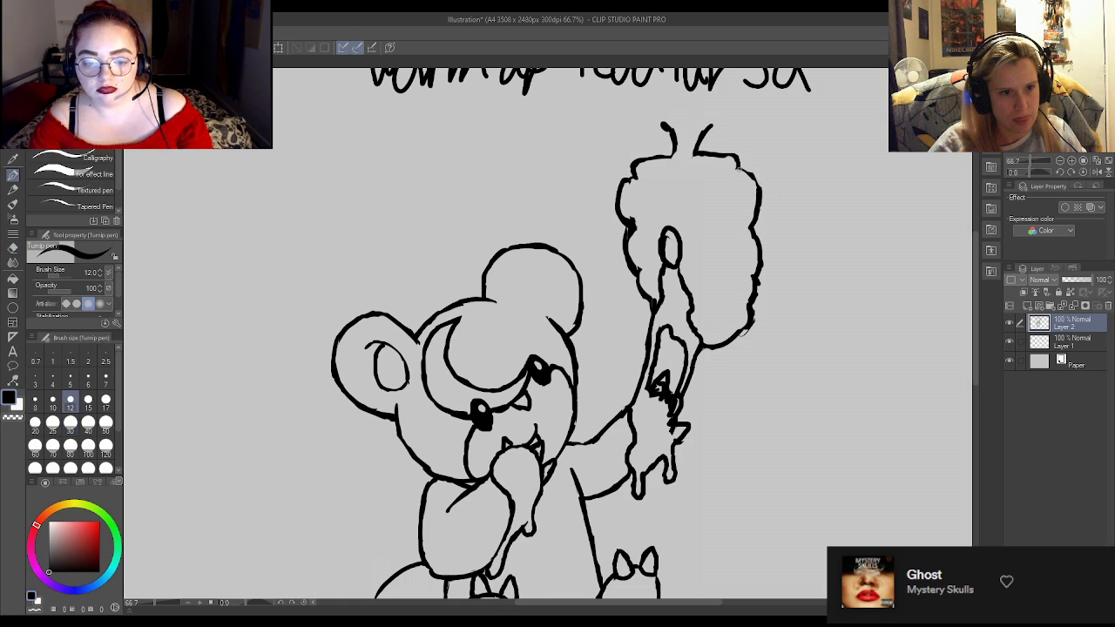
pyautogui.press('e')
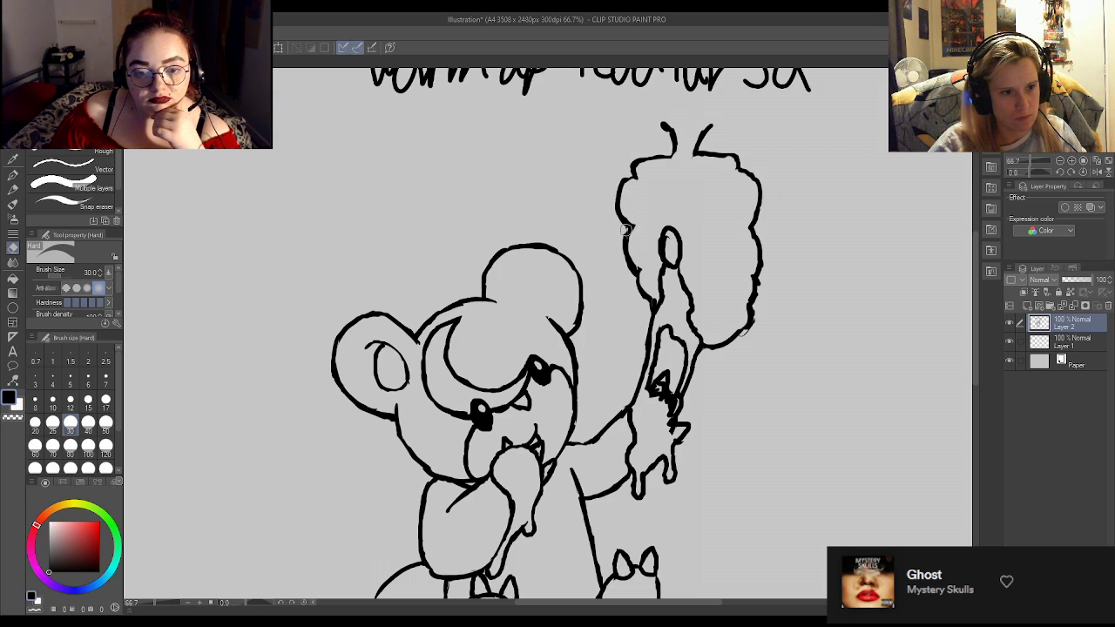
pyautogui.press('p')
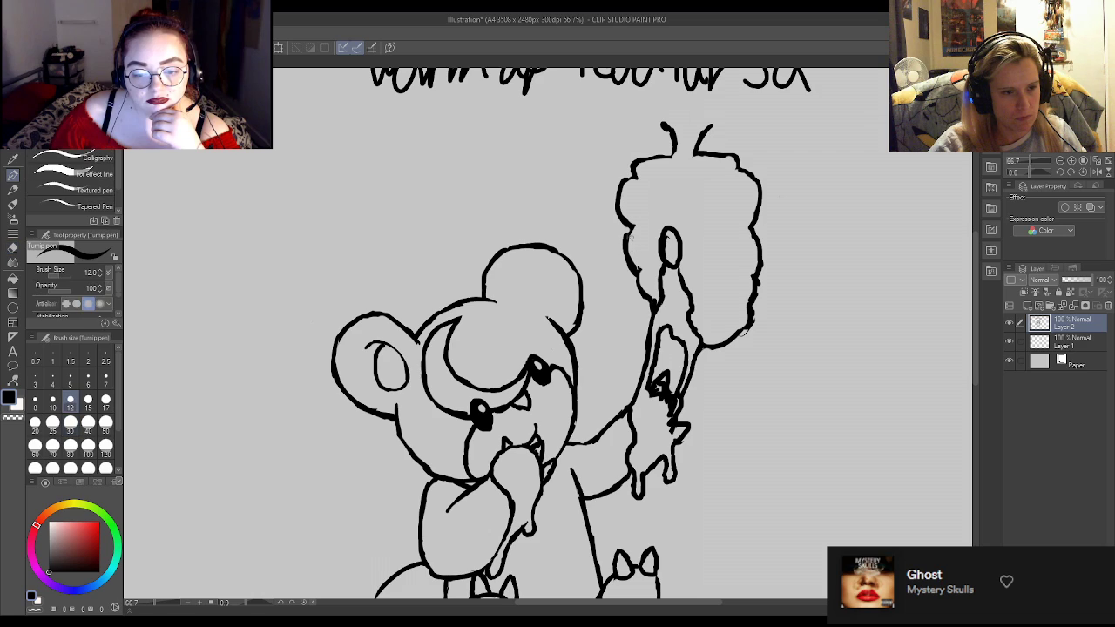
pyautogui.press('e')
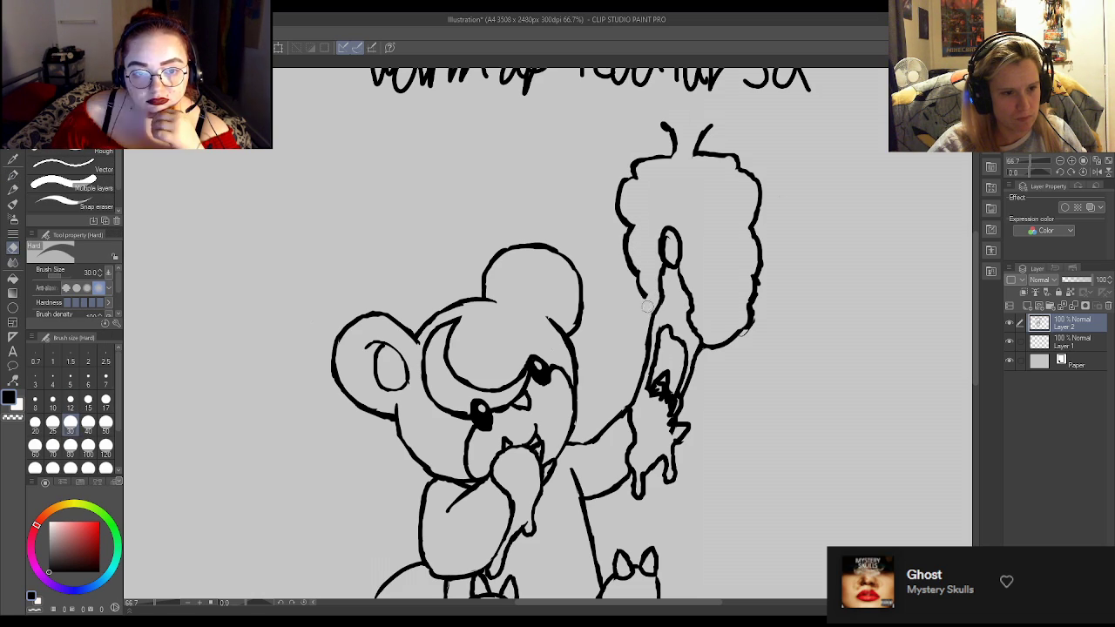
pyautogui.press('p')
pyautogui.moveTo(648, 299); pyautogui.dragTo(657, 317)
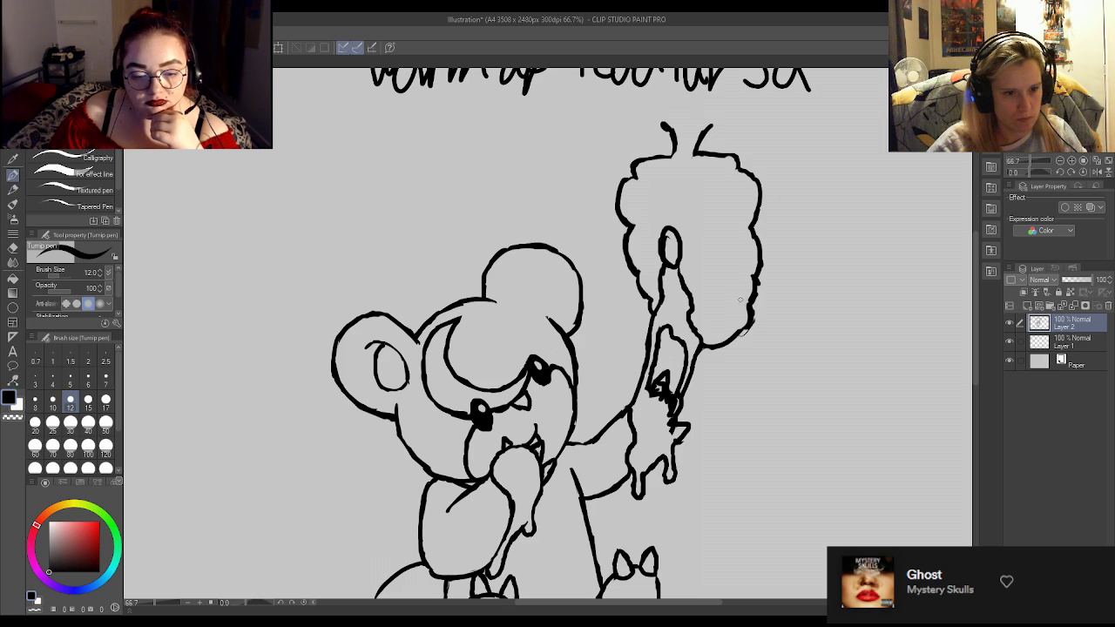
# Erase the rough strokes along the hive's lower right edge and redraw it as a clean curve.
pyautogui.press('e')
pyautogui.moveTo(763, 289)
pyautogui.mouseDown()
pyautogui.moveTo(740, 344)
pyautogui.moveTo(746, 304)
pyautogui.moveTo(736, 326)
pyautogui.moveTo(736, 335)
pyautogui.moveTo(754, 305)
pyautogui.mouseUp()
pyautogui.press('p')
pyautogui.press('e')
pyautogui.press('p')
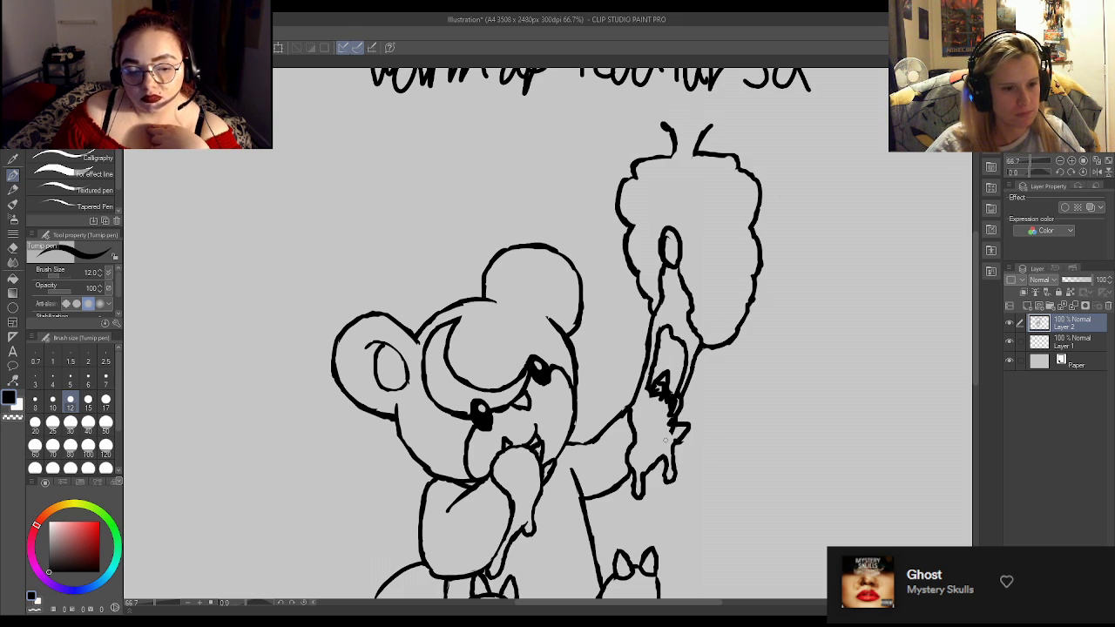
# Erase the scribble inside the raised arm's honey area and redraw the inner shape's lower edge.
pyautogui.press('e')
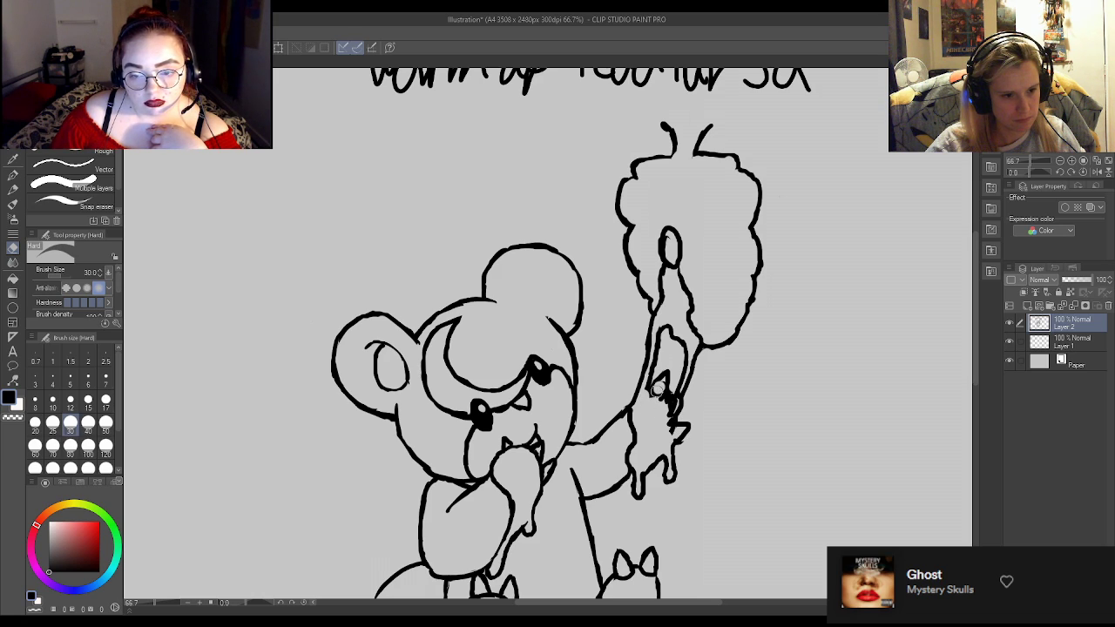
pyautogui.press('p')
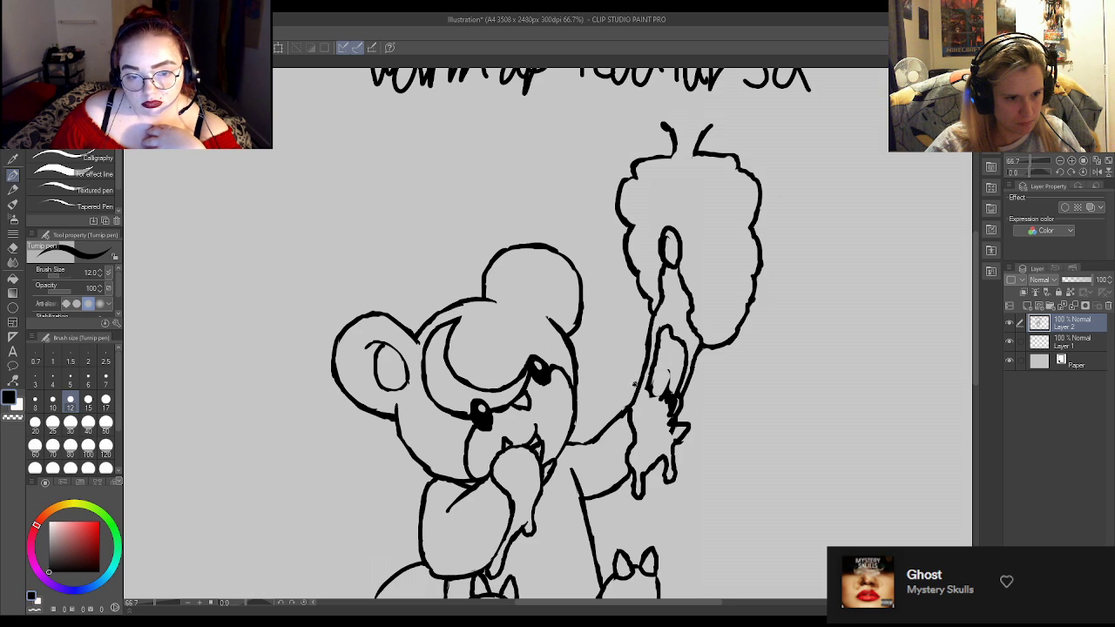
pyautogui.press('e')
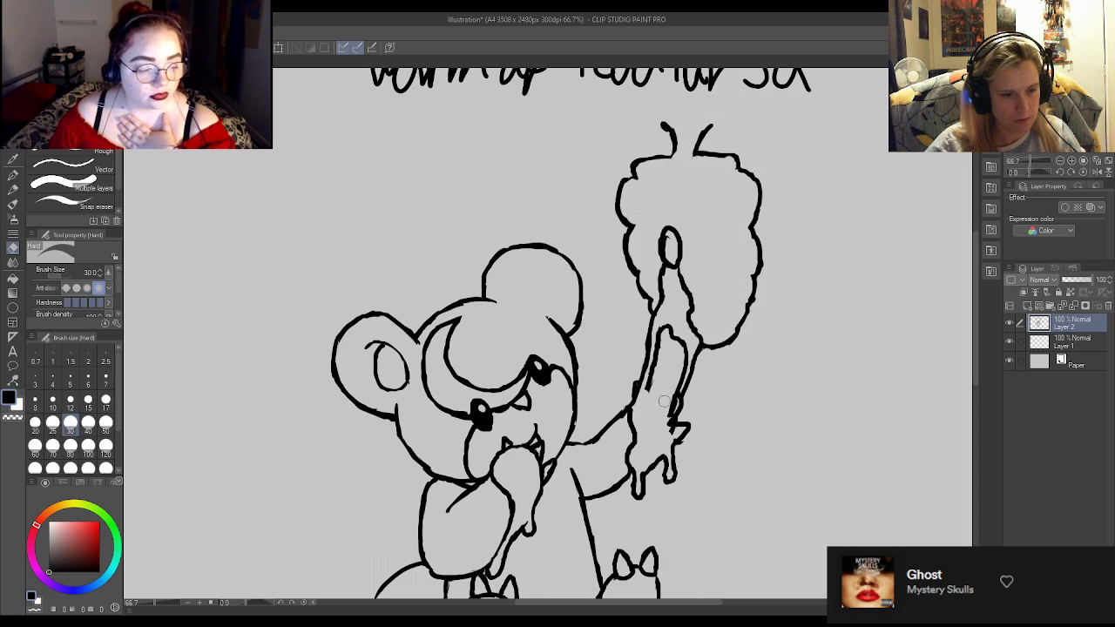
pyautogui.press('p')
pyautogui.press('e')
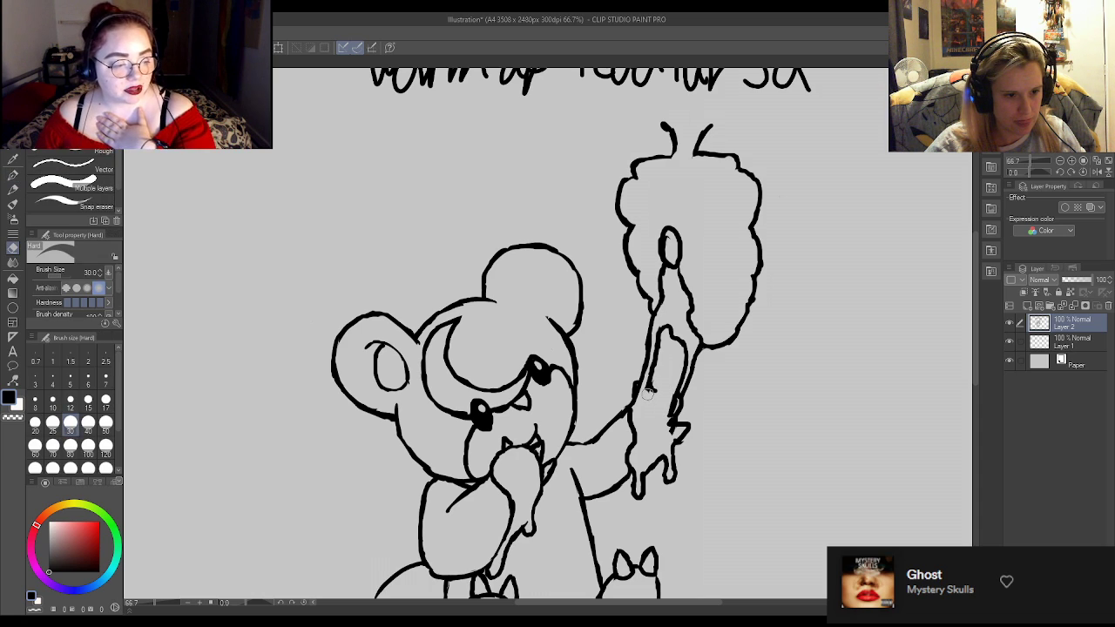
pyautogui.press('p')
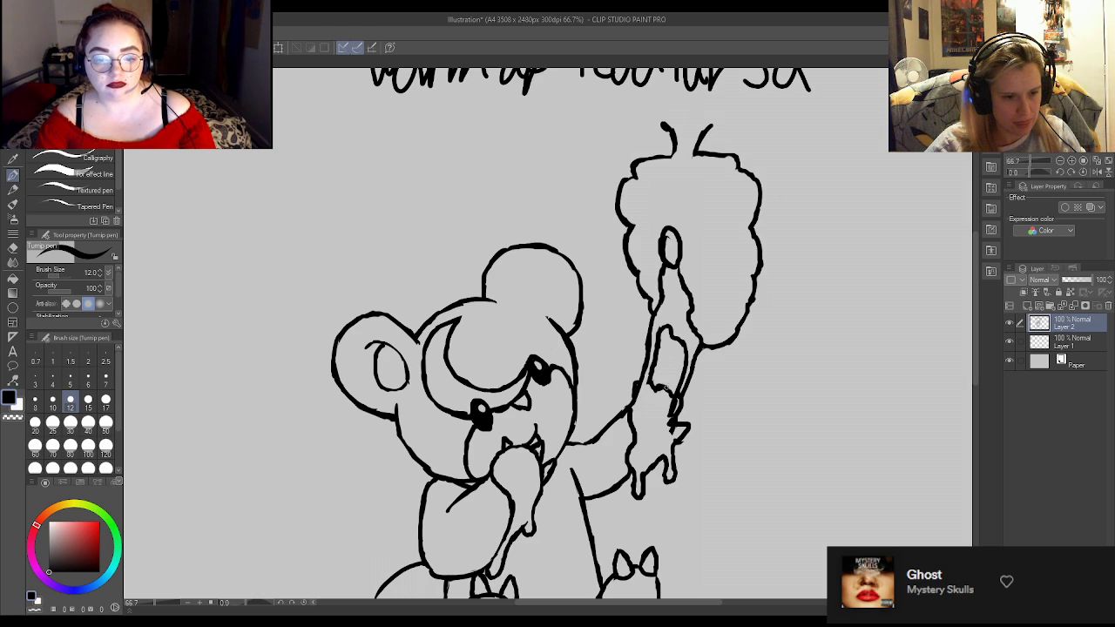
# Replace the jagged strokes on the right edge of the honey drip below the hive with one clean line.
pyautogui.moveTo(682, 424); pyautogui.dragTo(677, 452)
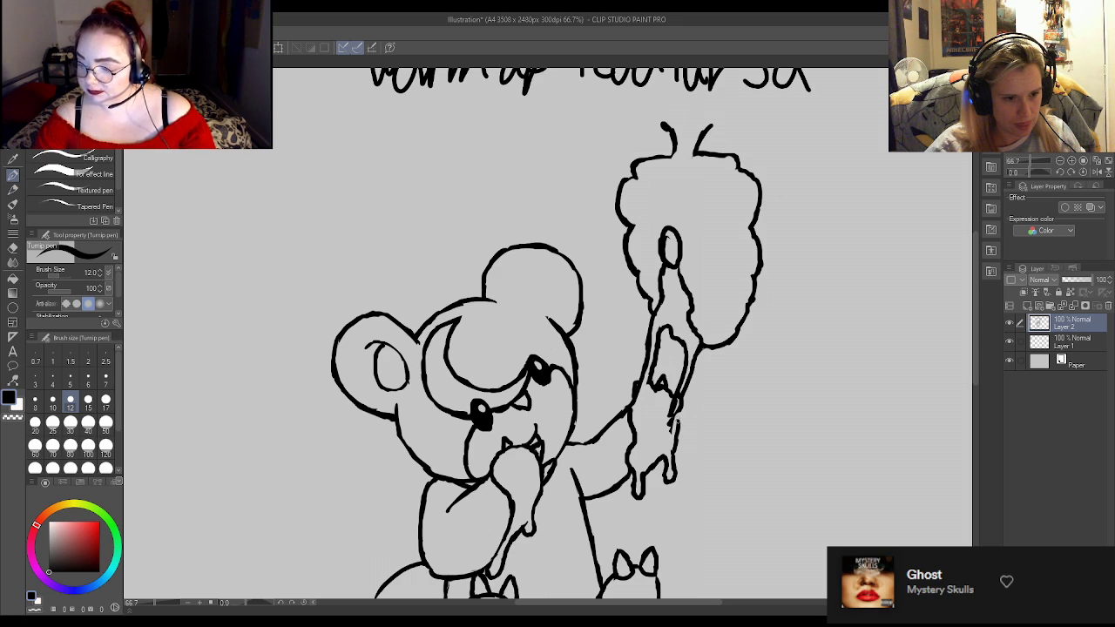
pyautogui.press('e')
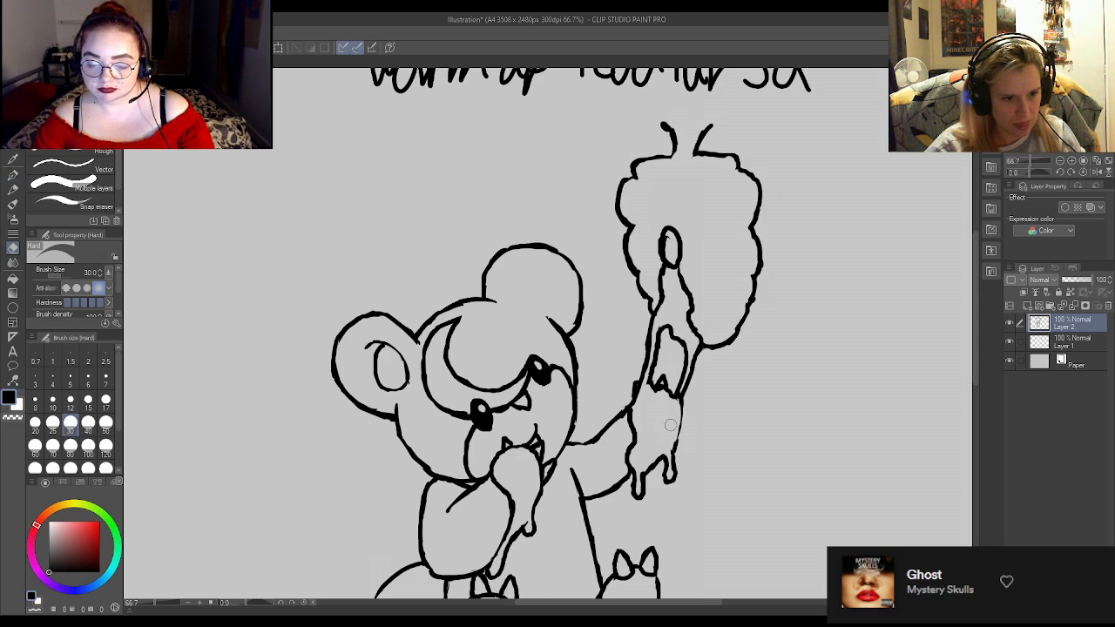
pyautogui.press('p')
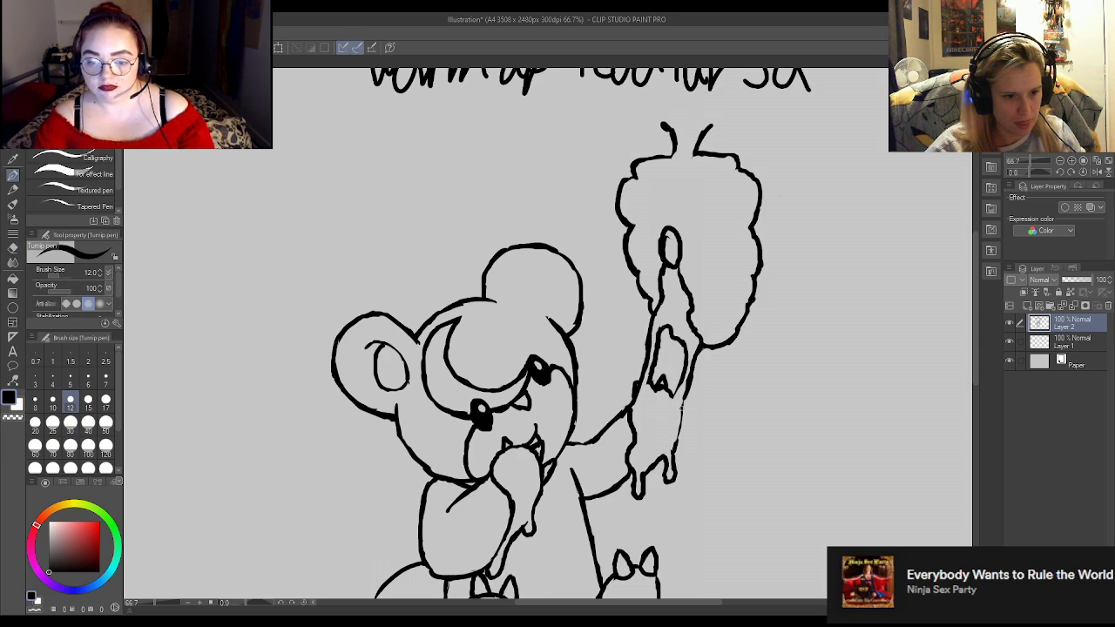
pyautogui.press('e')
pyautogui.press('p')
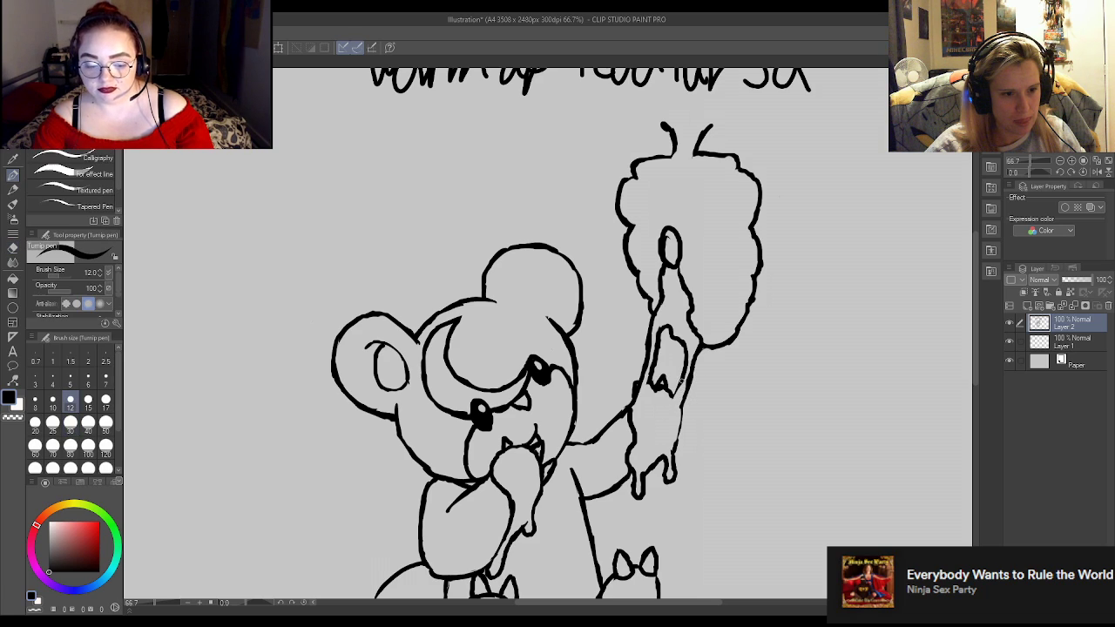
# Redraw the inner shape's right side and pointed lower edge above the honey drips on the raised arm.
pyautogui.press('e')
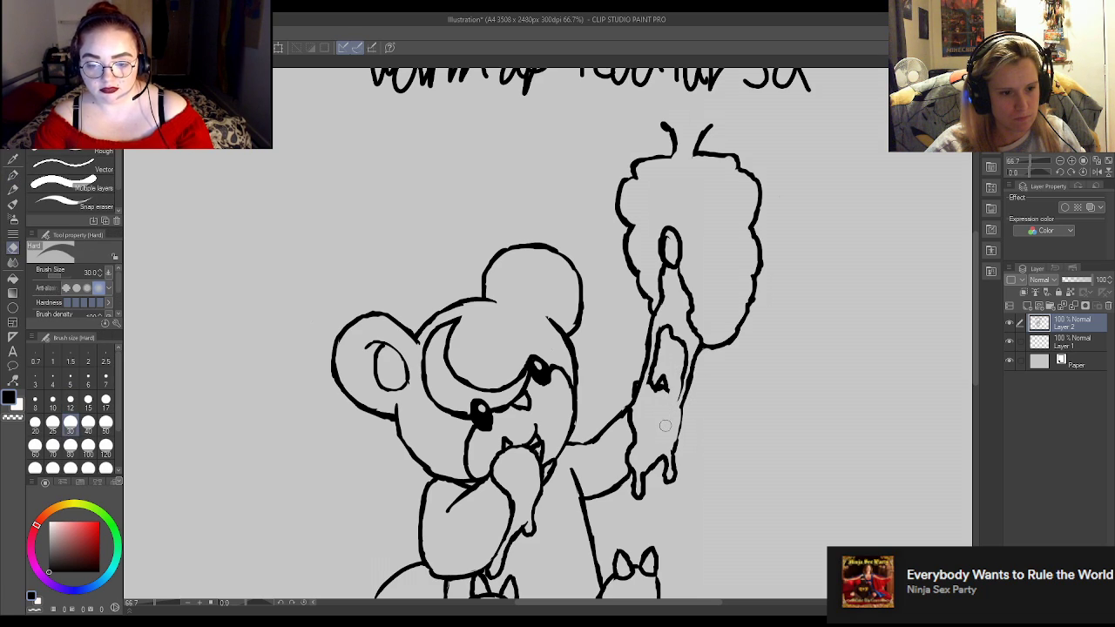
pyautogui.press('p')
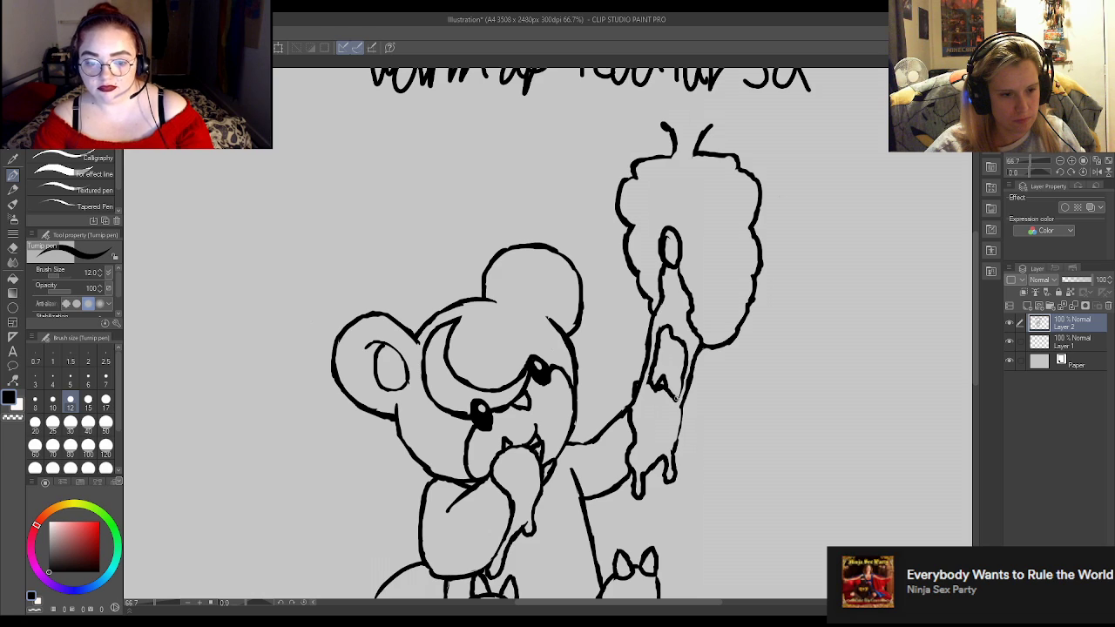
pyautogui.press('e')
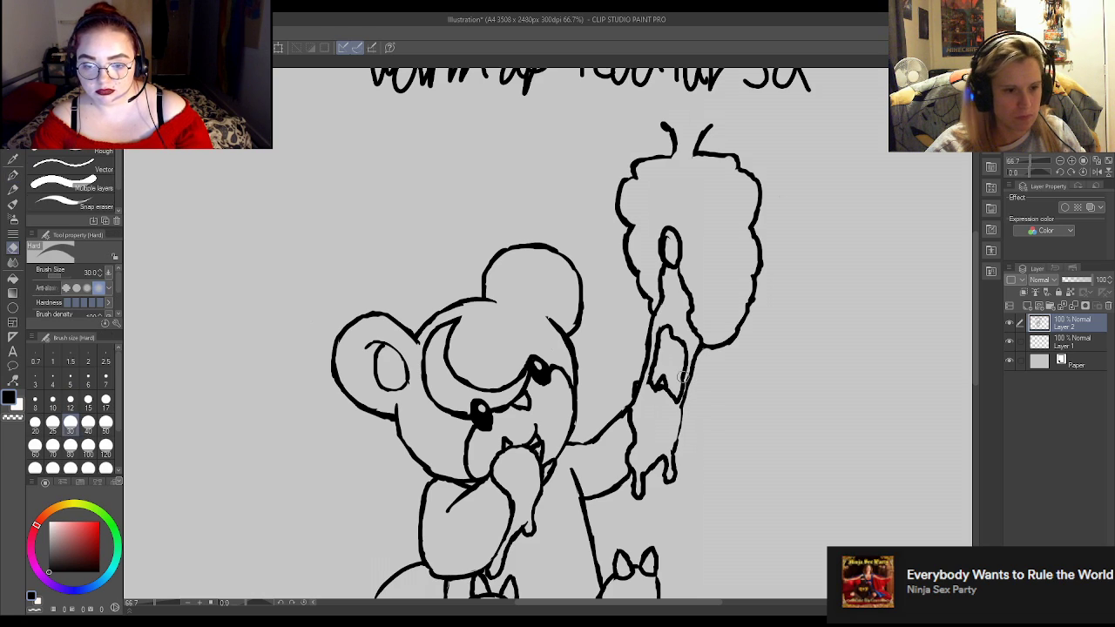
pyautogui.press('p')
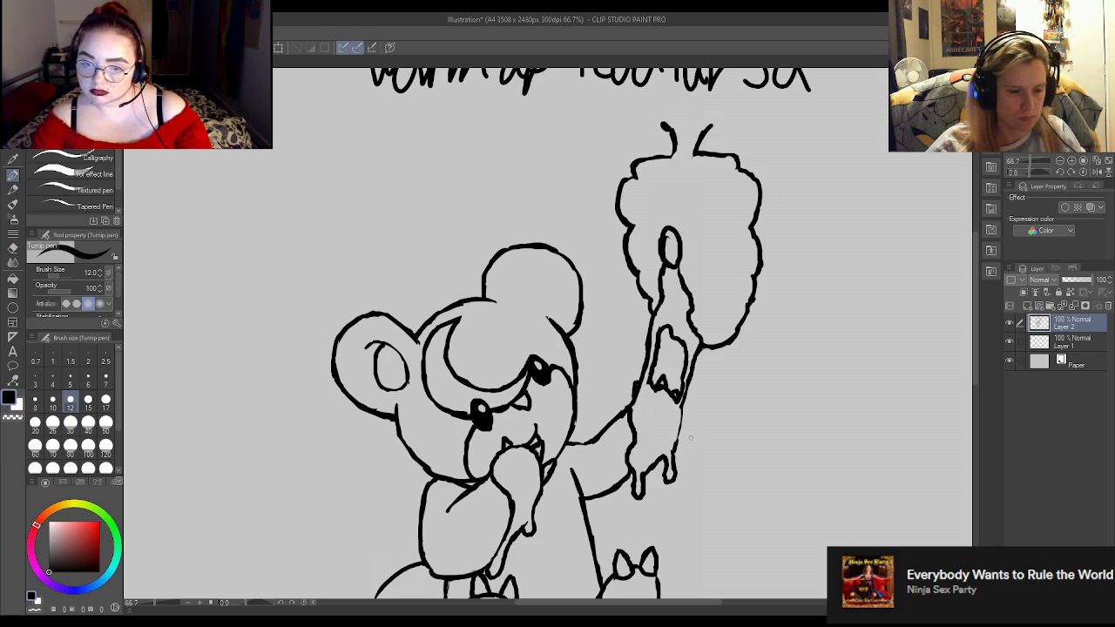
# Close the gap in the right edge of the honey above the drips on the raised arm.
pyautogui.moveTo(682, 407); pyautogui.dragTo(675, 442)
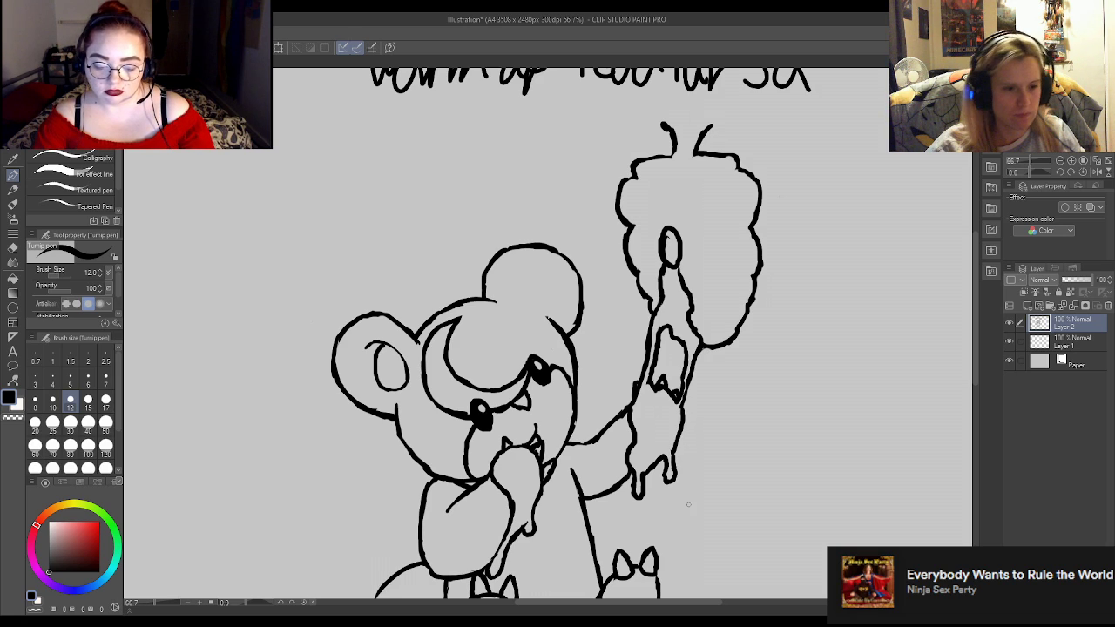
pyautogui.scroll(-2, 661, 449)
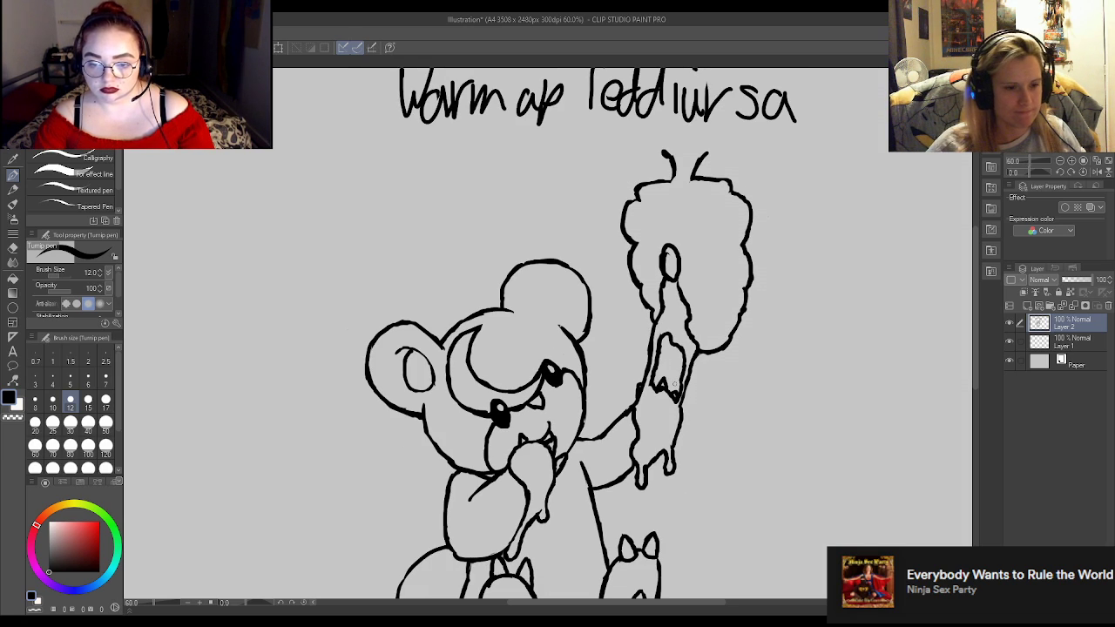
pyautogui.scroll(-3, 680, 410)
# Separate the inner shape's tip on the raised arm into a small oval and draw a new curved top edge below it.
pyautogui.scroll(6, 666, 350)
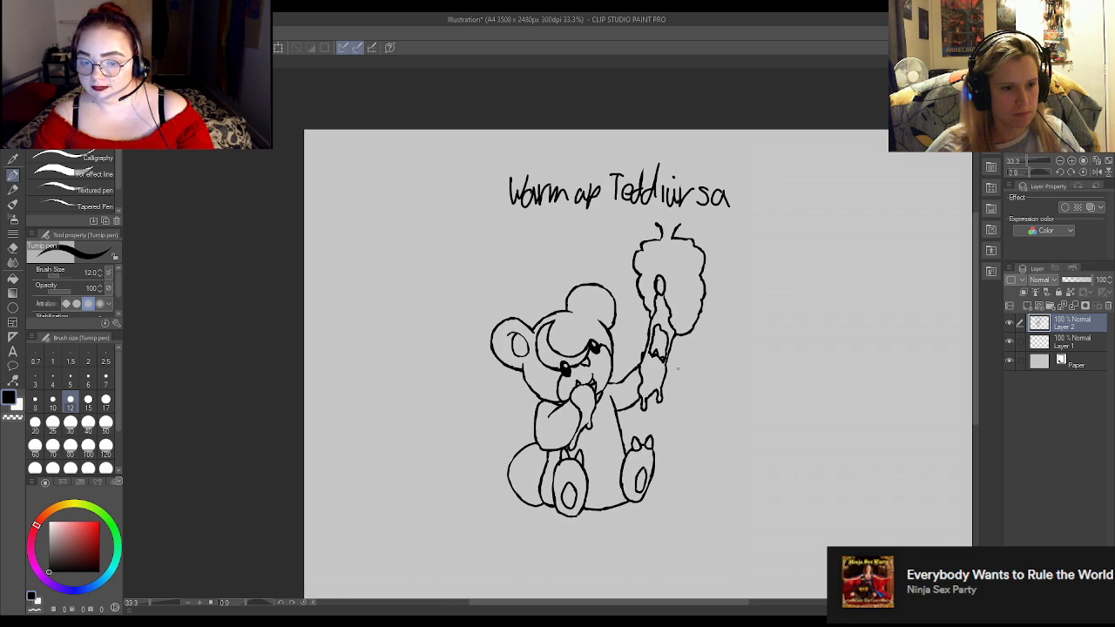
pyautogui.scroll(1, 666, 350)
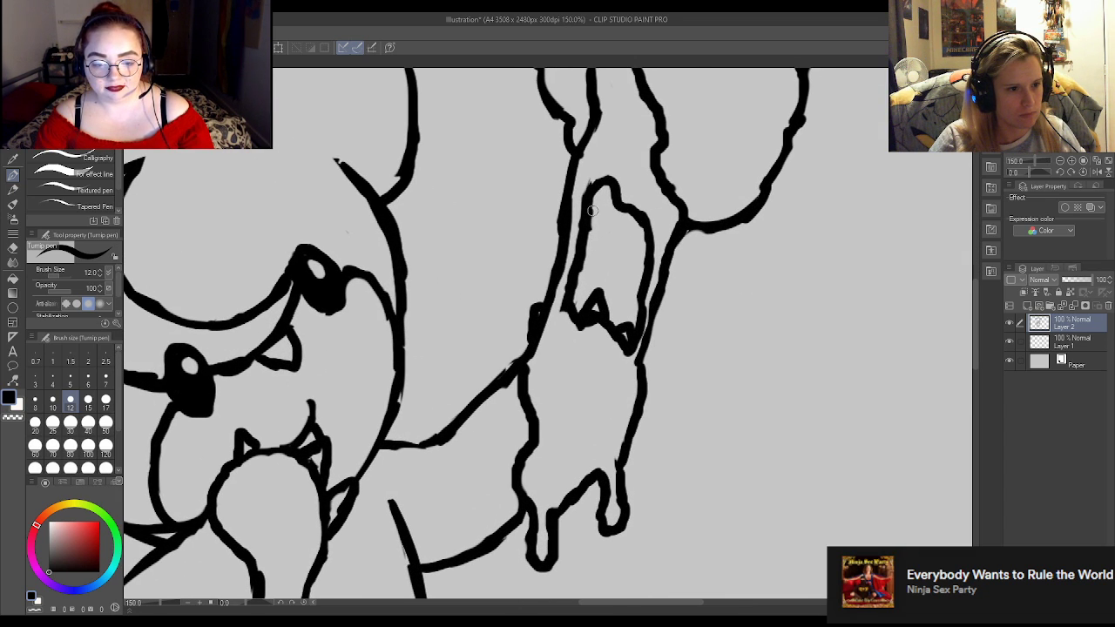
pyautogui.press('e')
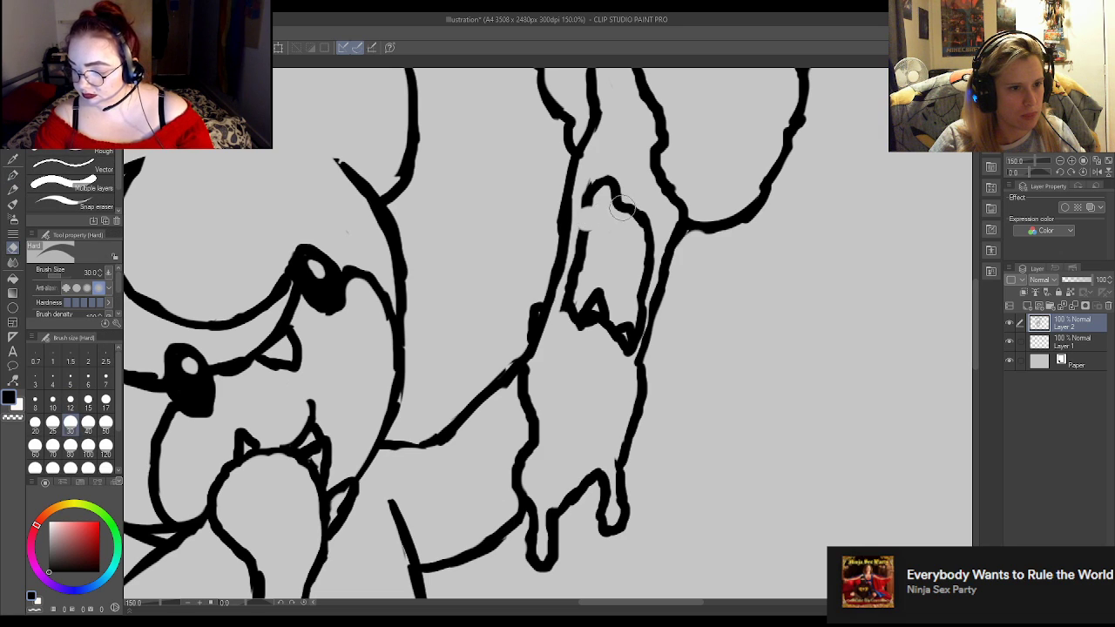
pyautogui.moveTo(623, 202)
pyautogui.mouseDown()
pyautogui.moveTo(605, 227)
pyautogui.moveTo(614, 185)
pyautogui.mouseUp()
pyautogui.press('p')
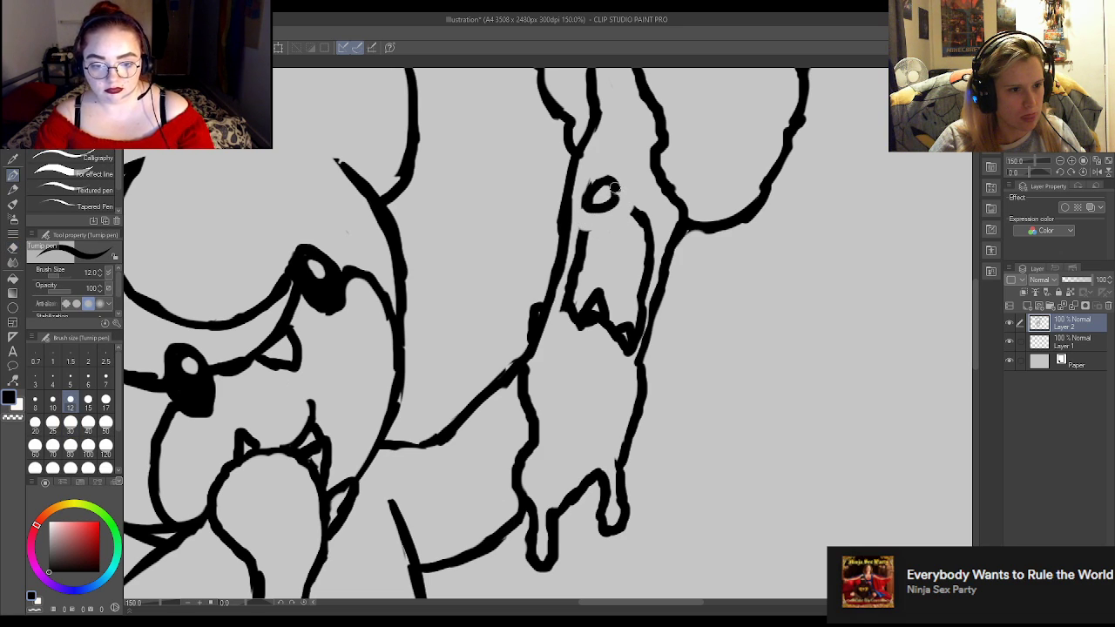
pyautogui.moveTo(582, 231); pyautogui.dragTo(634, 214)
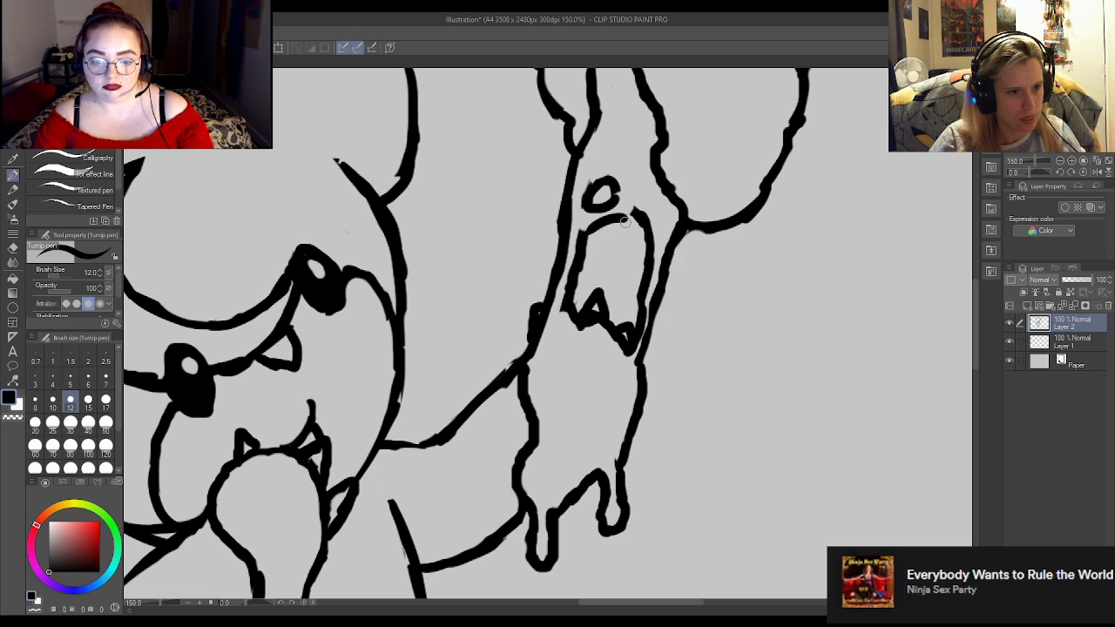
# Erase the rough upper left corner of the inner shape and redraw it as a smooth rounded curve.
pyautogui.press('e')
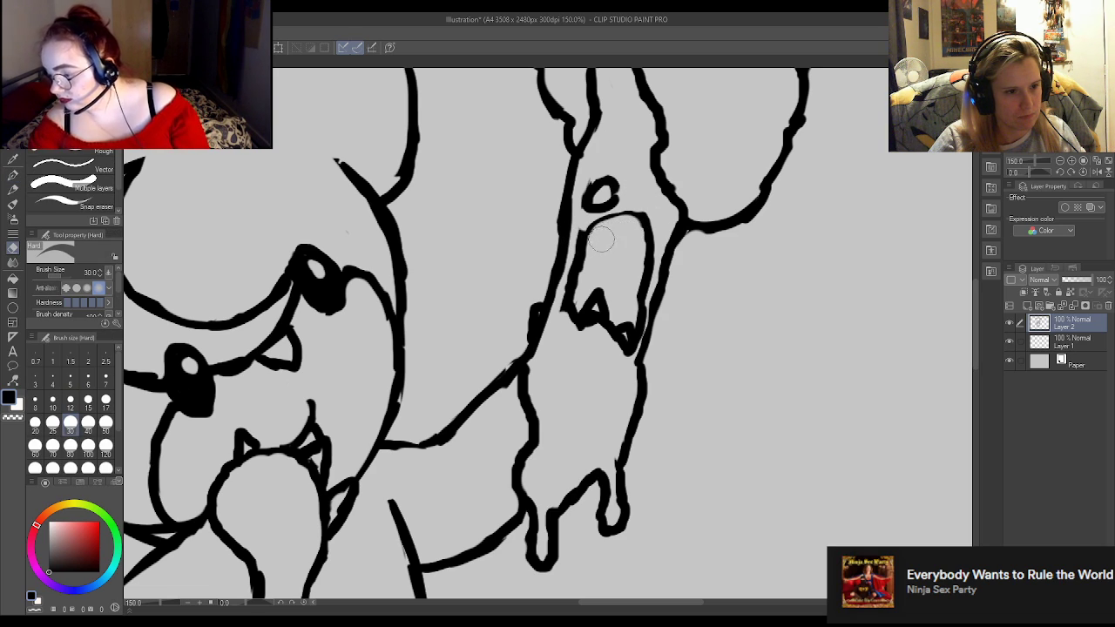
pyautogui.press('p')
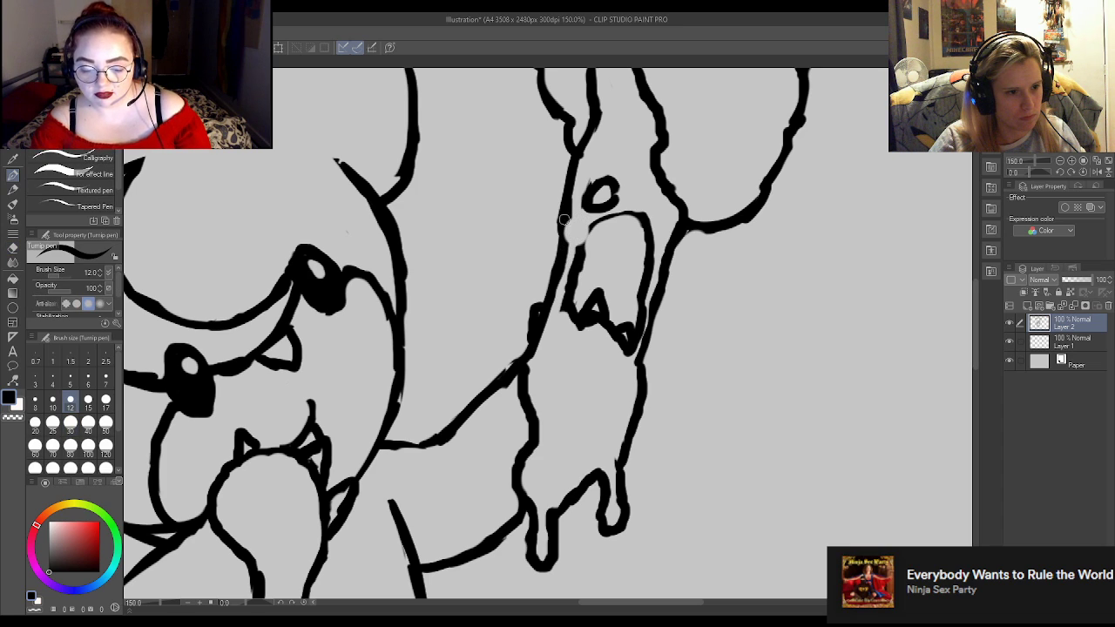
pyautogui.moveTo(582, 248)
pyautogui.mouseDown()
pyautogui.moveTo(591, 225)
pyautogui.moveTo(615, 217)
pyautogui.moveTo(649, 235)
pyautogui.mouseUp()
# Erase part of the inner shape's right side and the adjacent arm outline, and redraw both as clean, separate lines.
pyautogui.press('e')
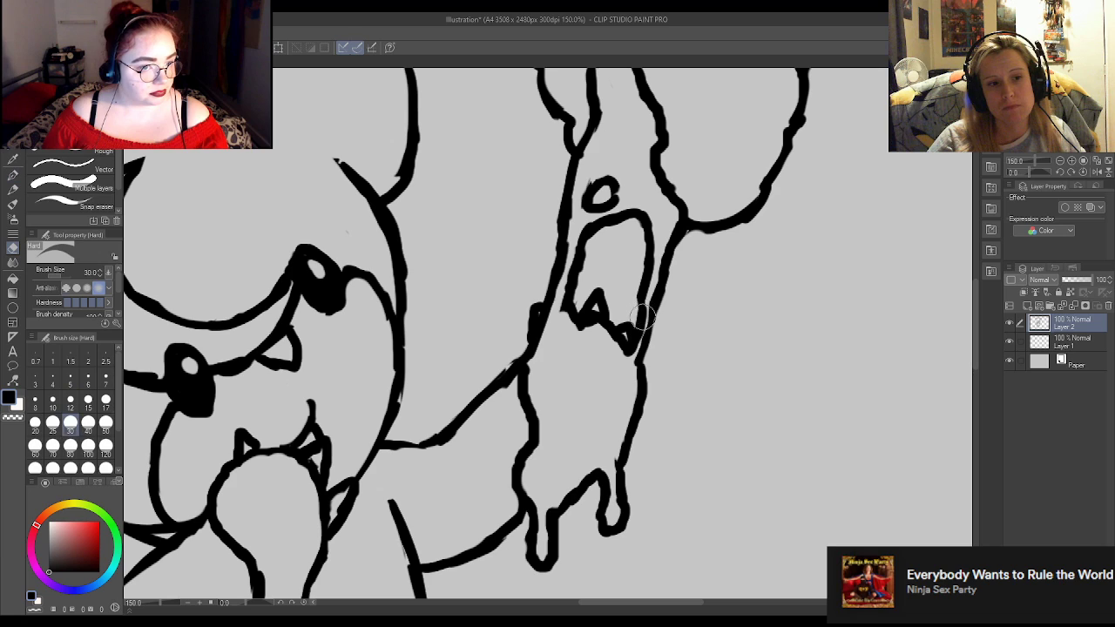
pyautogui.moveTo(634, 301)
pyautogui.mouseDown()
pyautogui.moveTo(644, 266)
pyautogui.moveTo(647, 323)
pyautogui.mouseUp()
pyautogui.press('p')
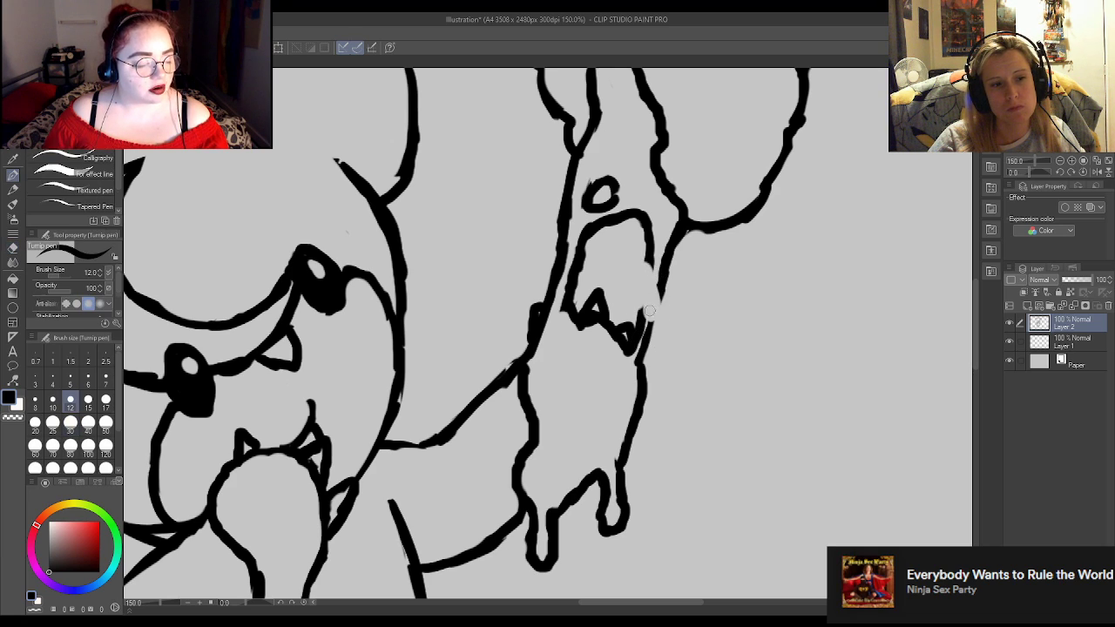
pyautogui.moveTo(648, 258); pyautogui.dragTo(636, 342)
pyautogui.moveTo(666, 254); pyautogui.dragTo(650, 363)
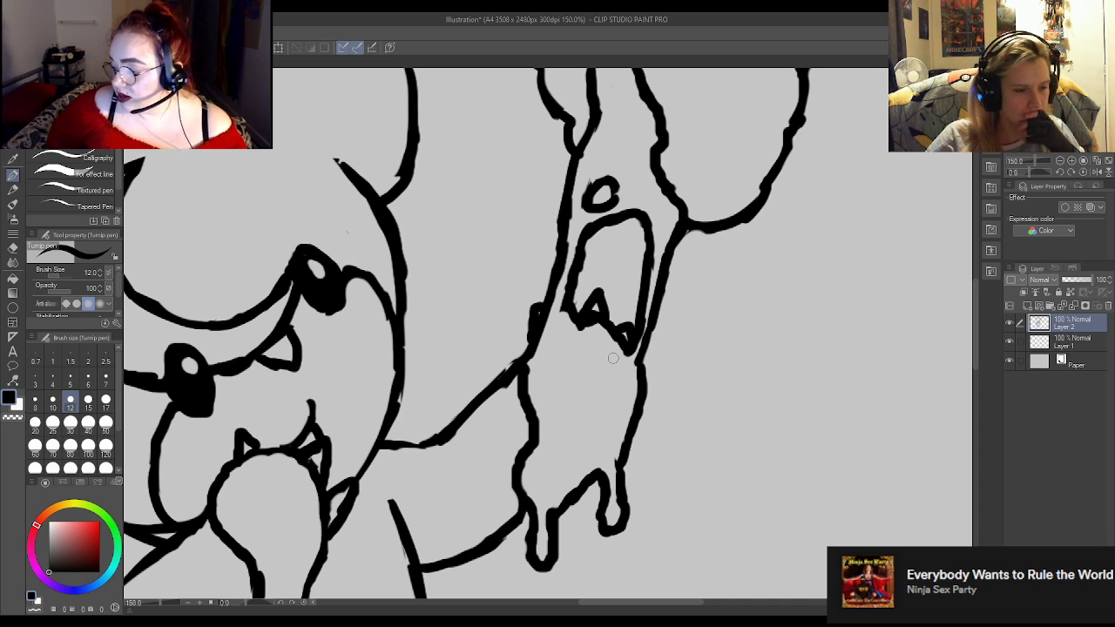
# Erase the left side of the small circle on the raised arm's honey drip and redraw it with the Turnip pen.
pyautogui.press('e')
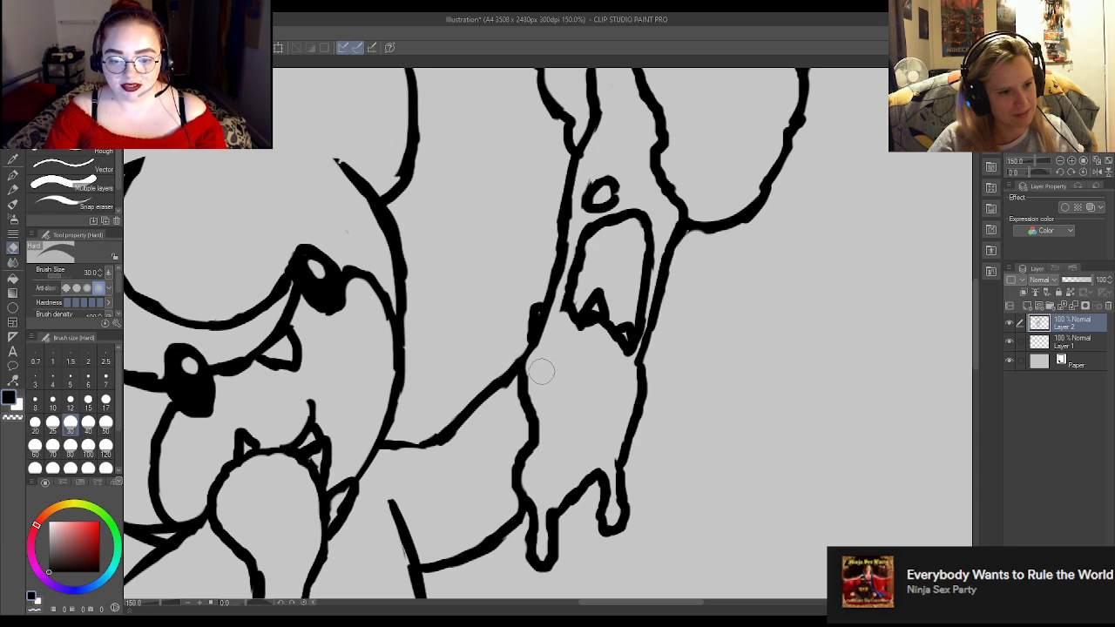
pyautogui.press('p')
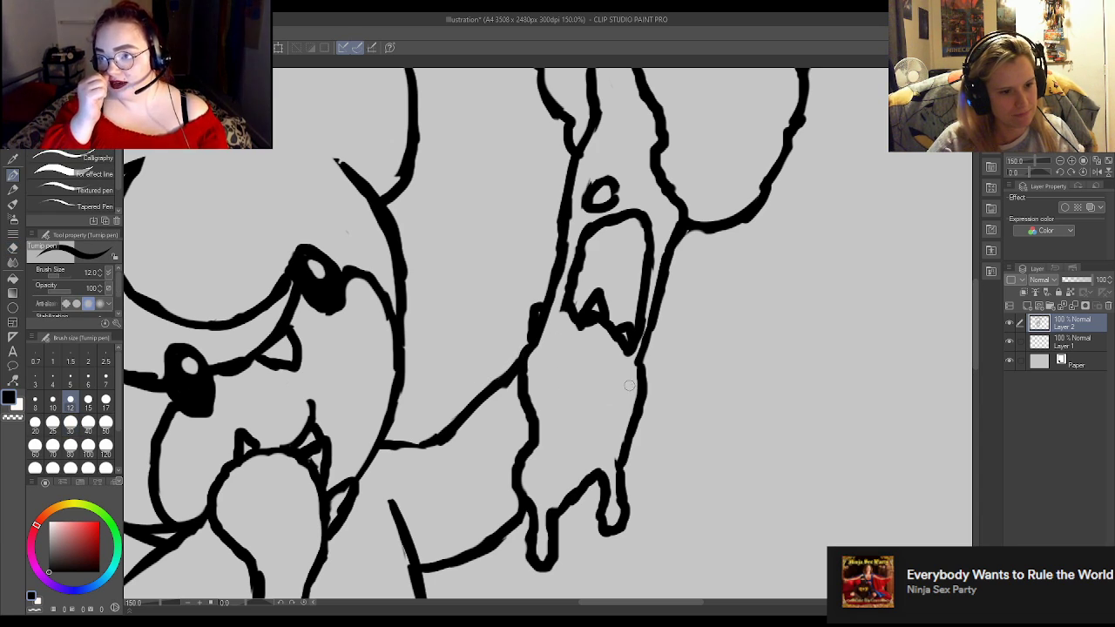
pyautogui.press('e')
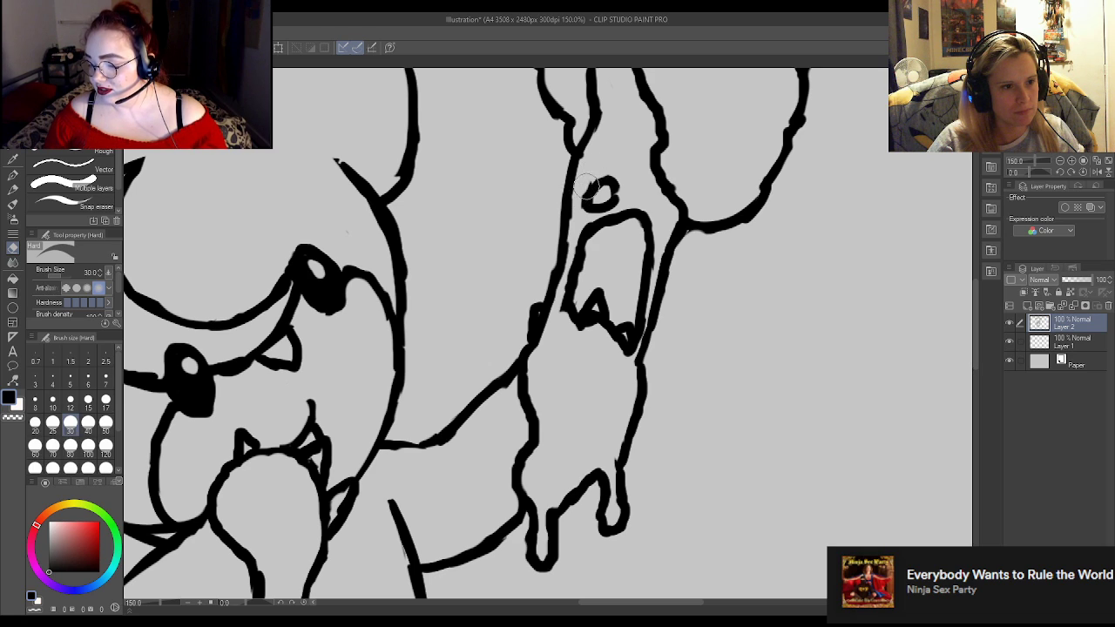
pyautogui.press('p')
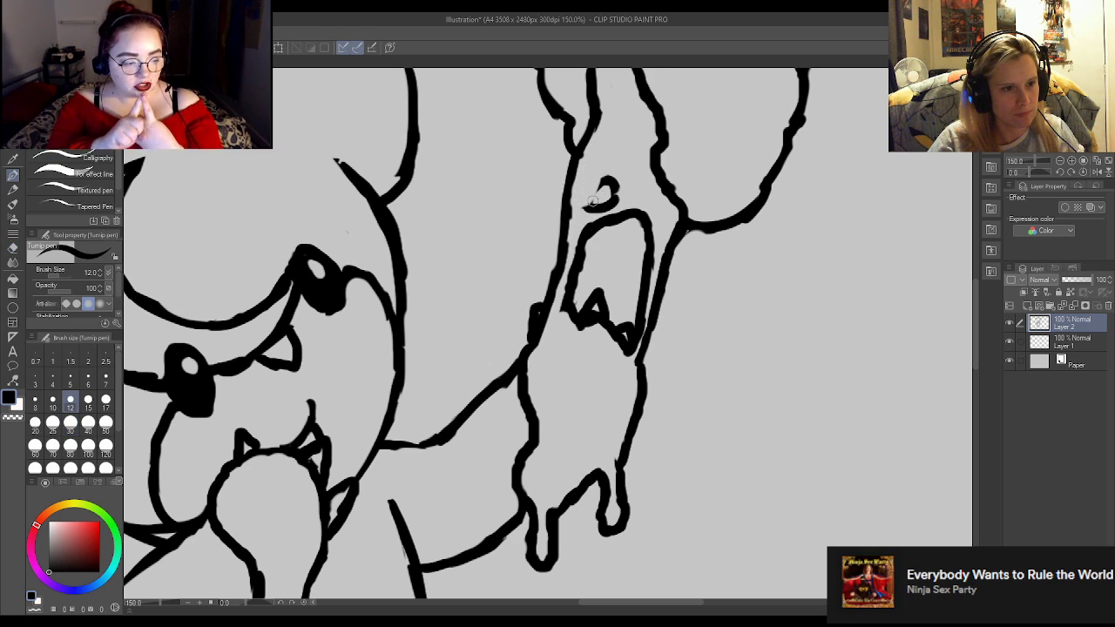
pyautogui.moveTo(590, 190)
pyautogui.mouseDown()
pyautogui.moveTo(613, 187)
pyautogui.moveTo(619, 200)
pyautogui.moveTo(610, 178)
pyautogui.moveTo(589, 209)
pyautogui.mouseUp()
pyautogui.scroll(-5, 583, 303)
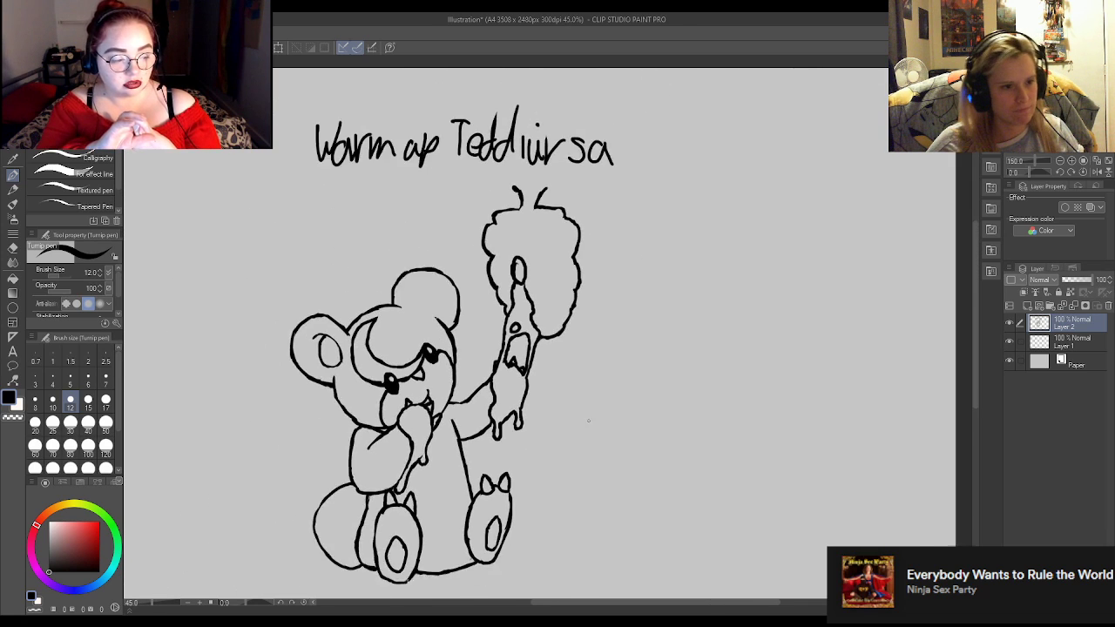
# Set the hard eraser to size 15 and tidy the outline of the small circle on the honey drip.
pyautogui.scroll(-2, 554, 329)
pyautogui.scroll(6, 555, 372)
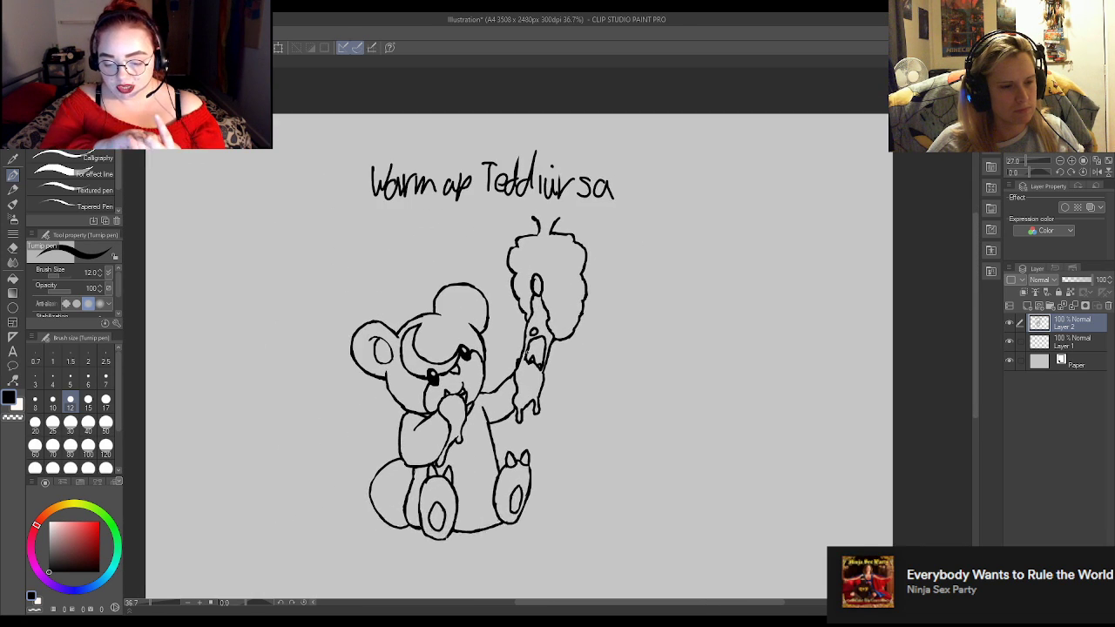
pyautogui.scroll(2, 554, 373)
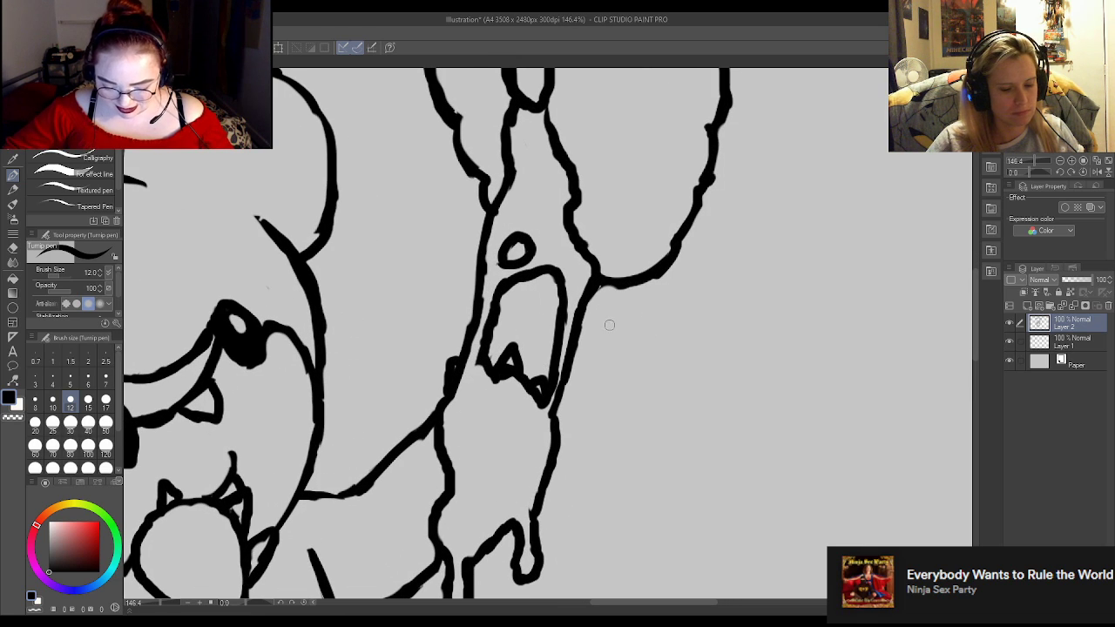
pyautogui.press('e')
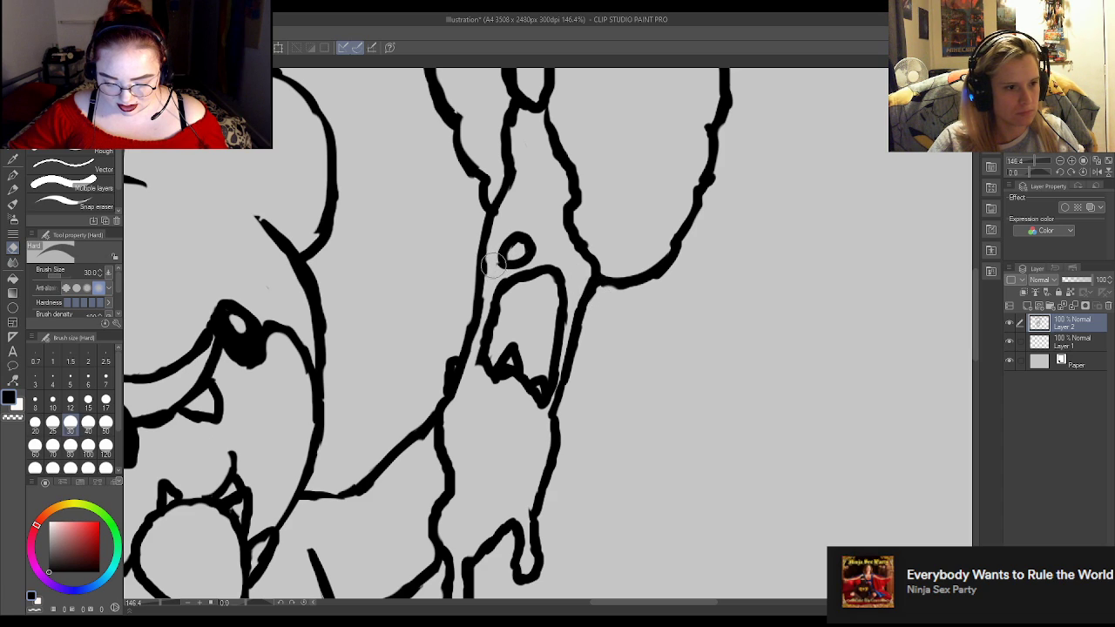
pyautogui.click(88, 399)
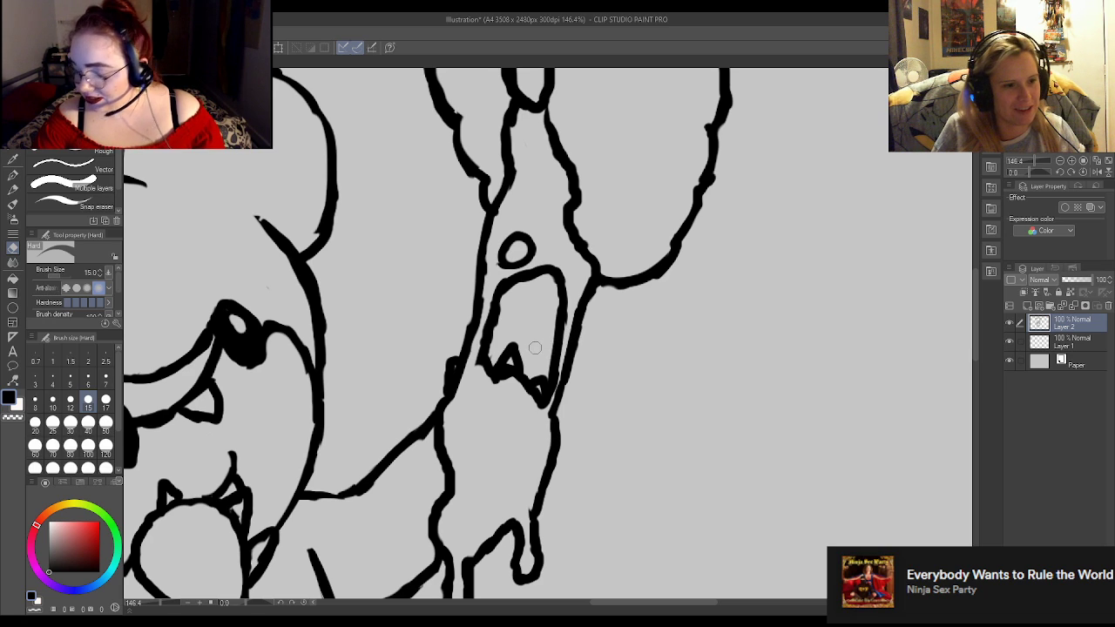
# Split the small pointed fragment from the large honey highlight and redraw the highlight's lower edge as a smooth closed curve.
pyautogui.moveTo(523, 383); pyautogui.dragTo(542, 367)
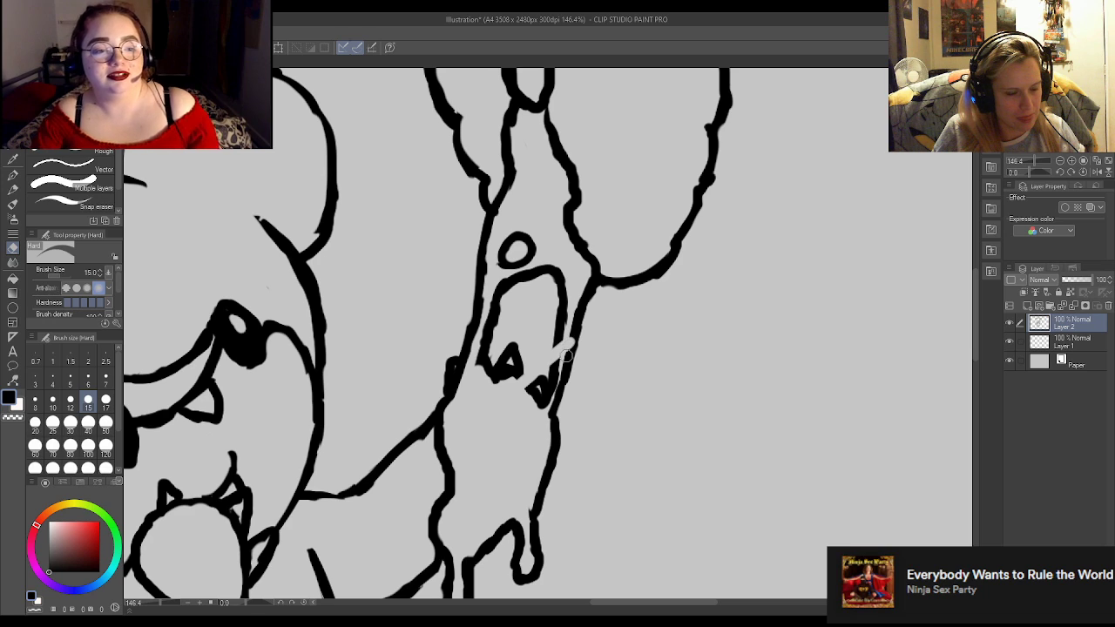
pyautogui.press('p')
pyautogui.moveTo(547, 368)
pyautogui.mouseDown()
pyautogui.moveTo(529, 378)
pyautogui.moveTo(551, 361)
pyautogui.mouseUp()
pyautogui.press('e')
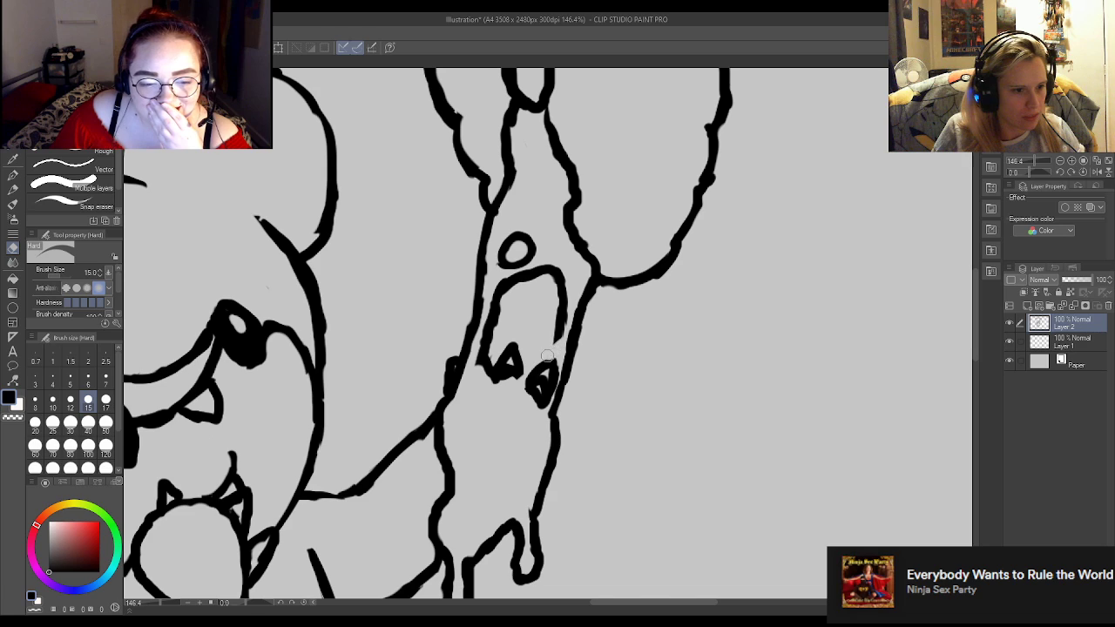
pyautogui.press('p')
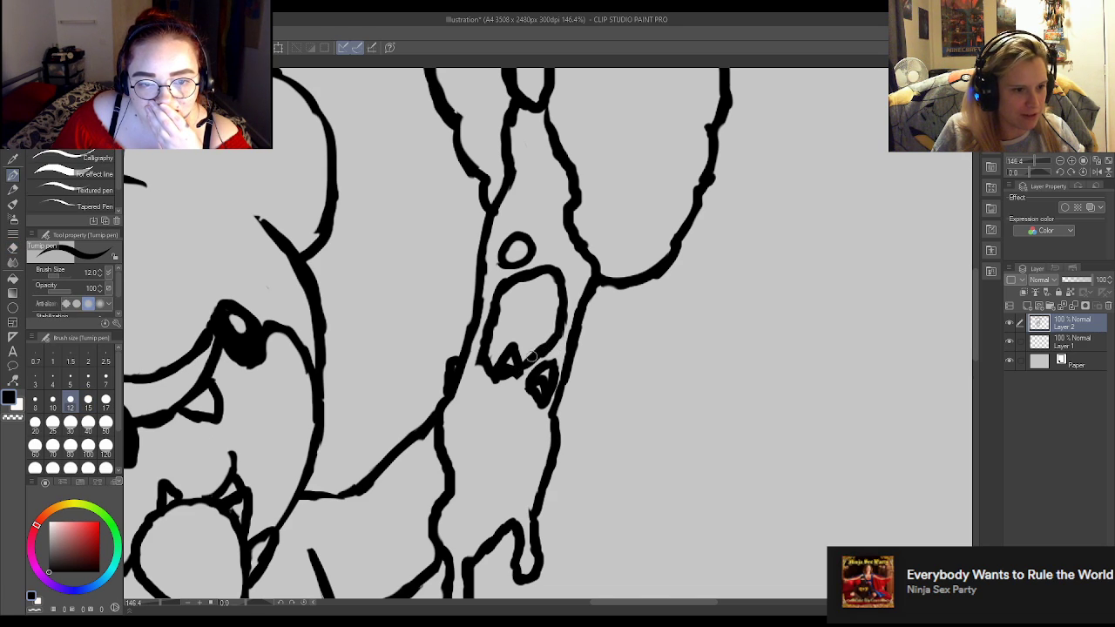
pyautogui.press('e')
pyautogui.moveTo(527, 374); pyautogui.dragTo(492, 383)
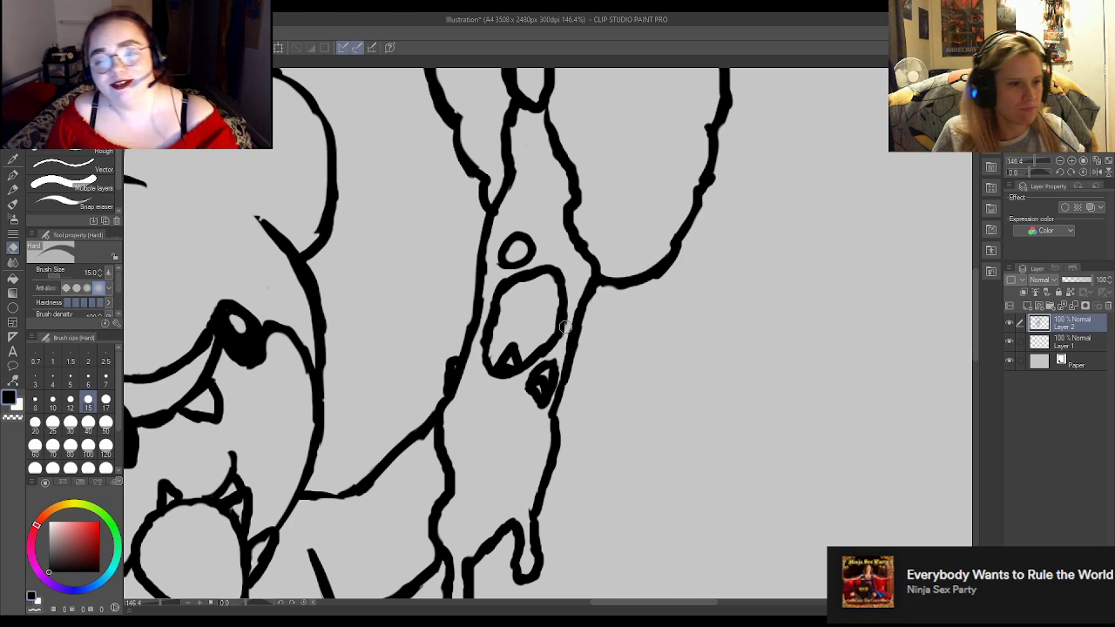
pyautogui.press('p')
# Draw a slanted inner-ear oval in the bear's right-hand ear and thin its outline with the eraser.
pyautogui.scroll(-7, 544, 309)
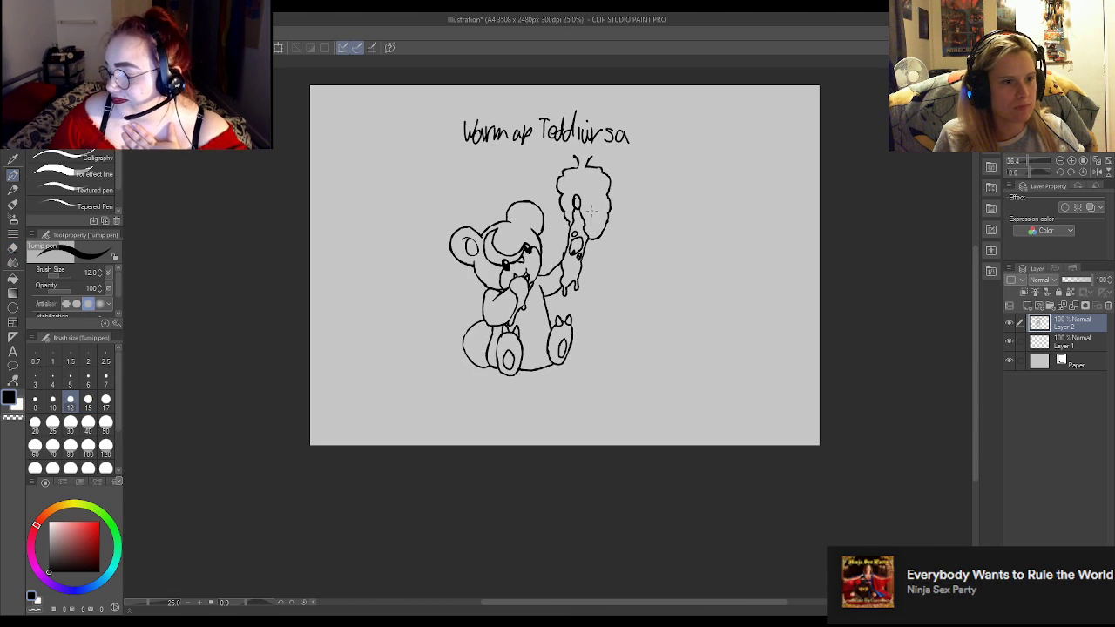
pyautogui.scroll(3, 558, 205)
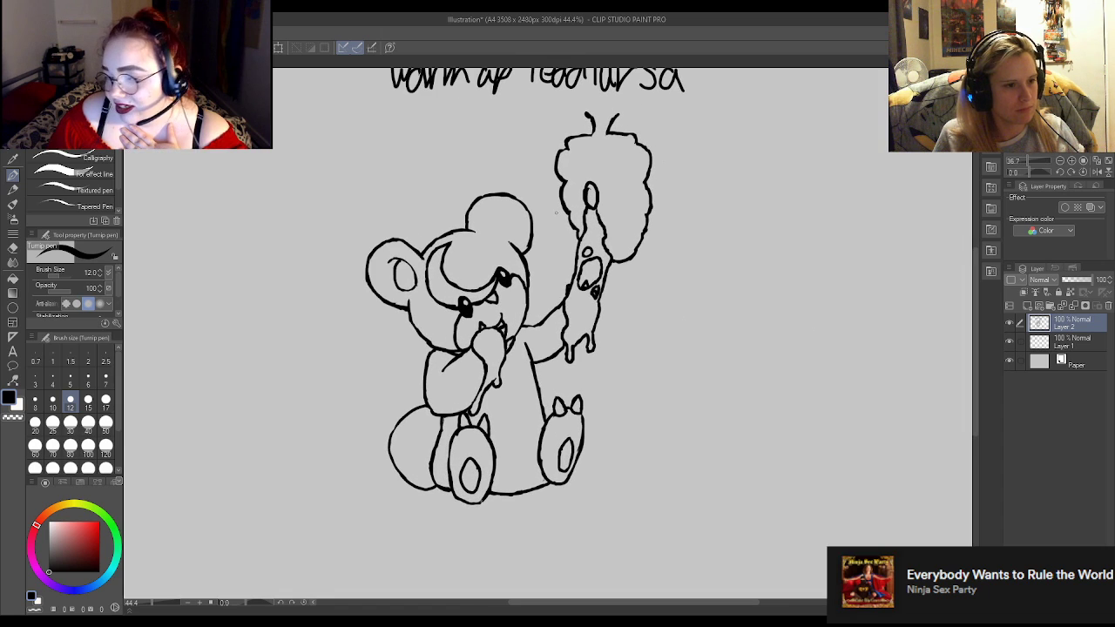
pyautogui.scroll(4, 464, 256)
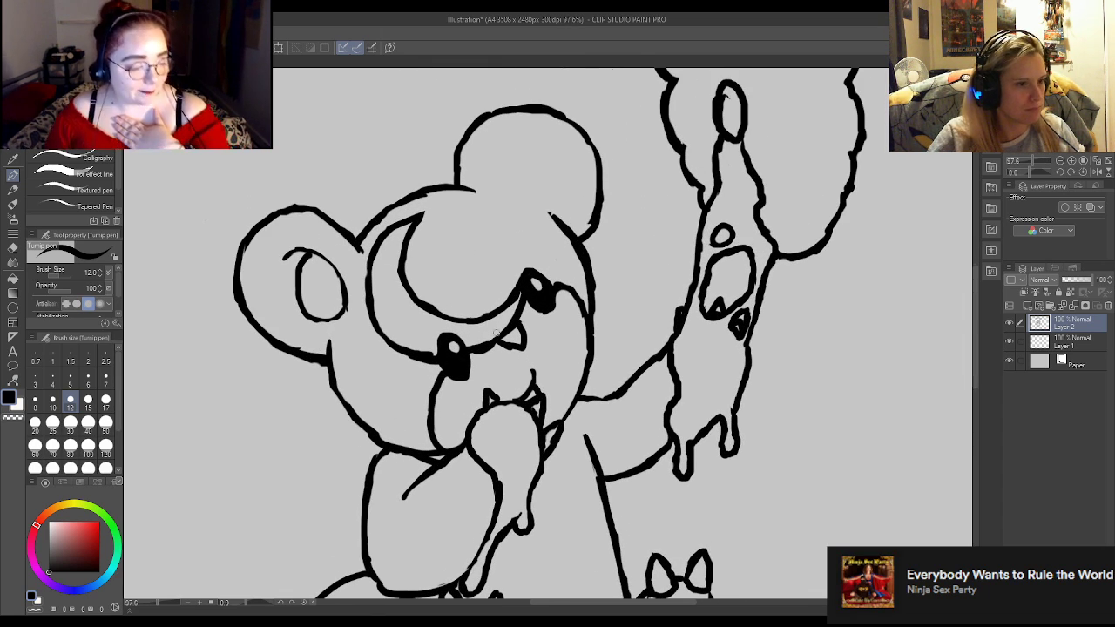
pyautogui.press('e')
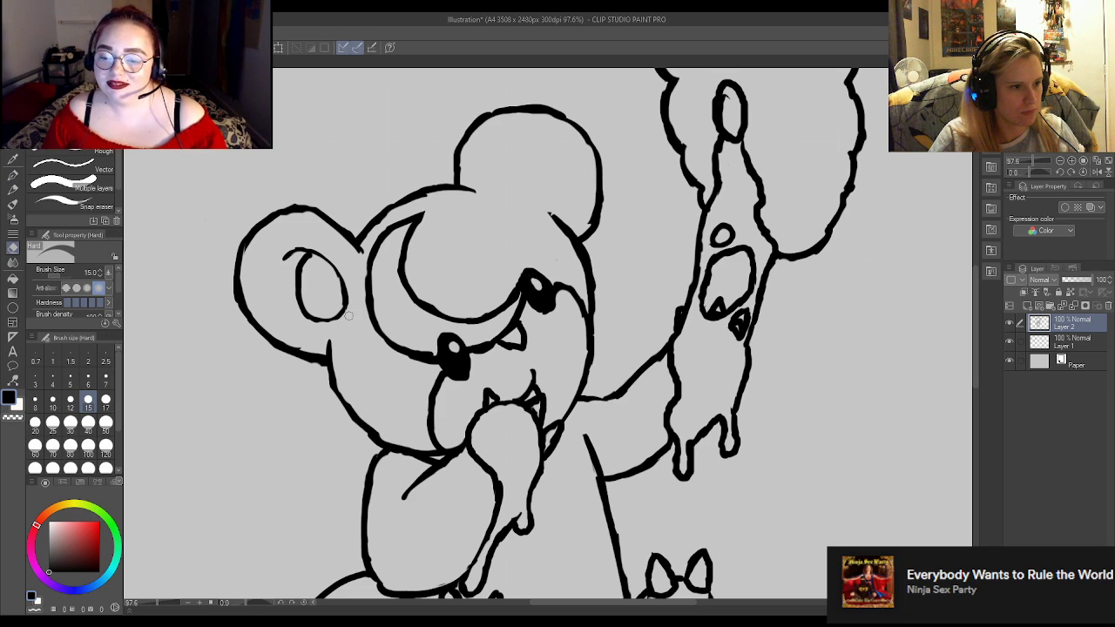
pyautogui.press('p')
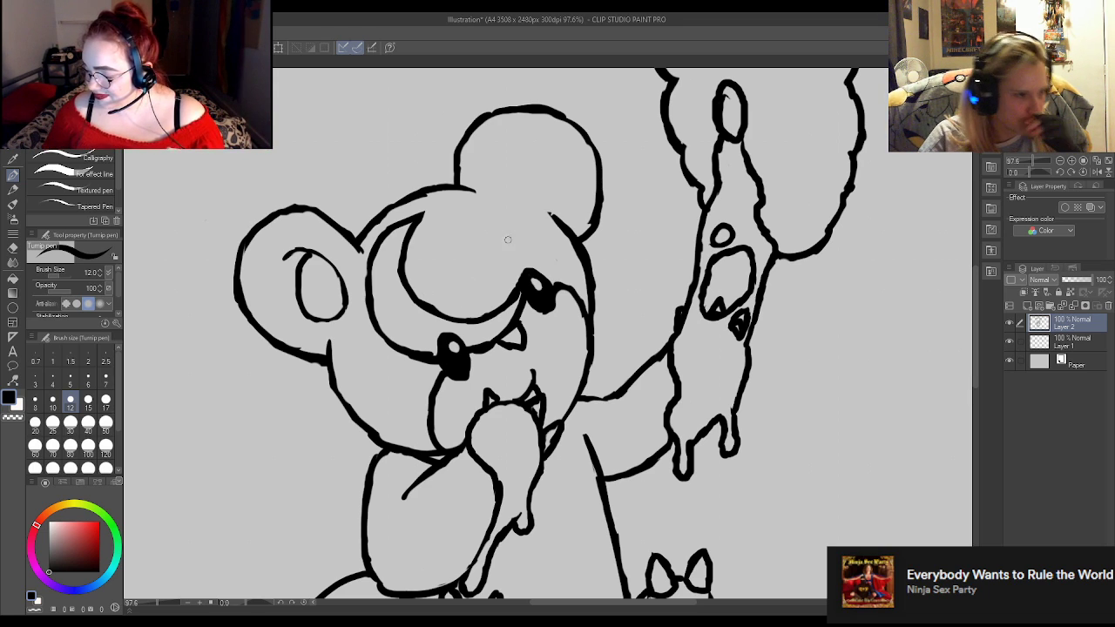
pyautogui.press('e')
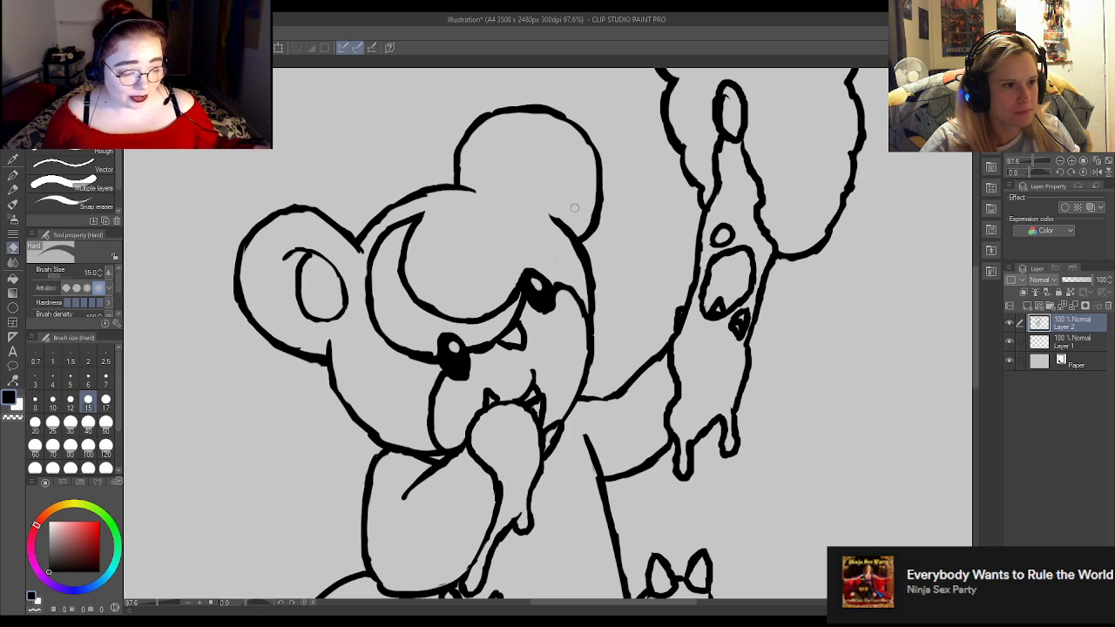
pyautogui.press('p')
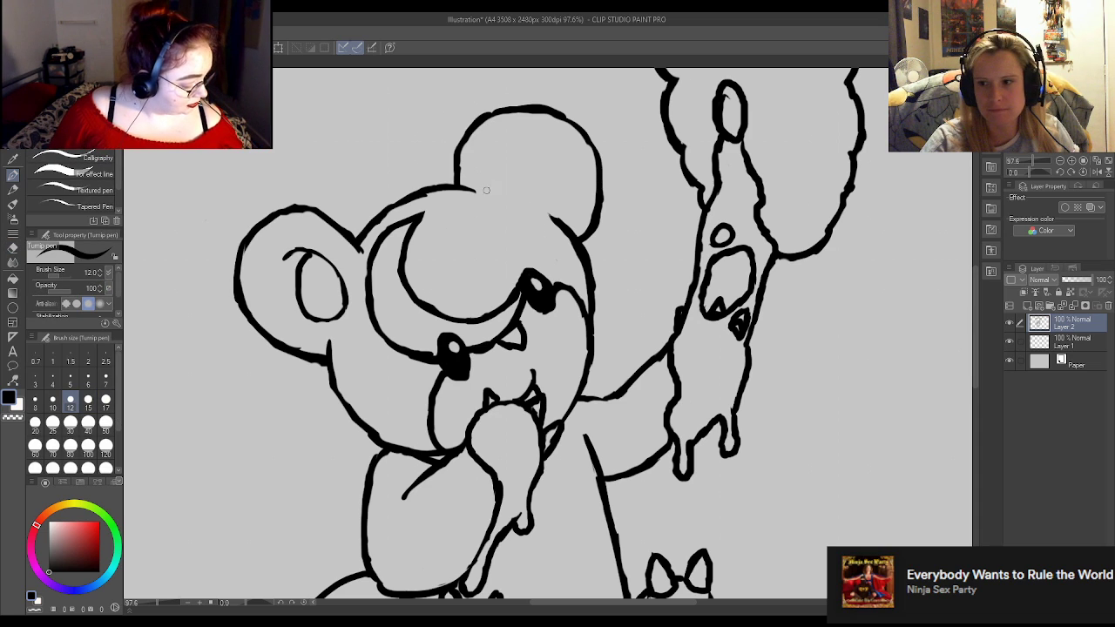
pyautogui.moveTo(525, 143)
pyautogui.mouseDown()
pyautogui.moveTo(529, 186)
pyautogui.moveTo(521, 191)
pyautogui.moveTo(544, 204)
pyautogui.moveTo(556, 201)
pyautogui.moveTo(550, 190)
pyautogui.moveTo(556, 202)
pyautogui.moveTo(554, 173)
pyautogui.moveTo(514, 156)
pyautogui.moveTo(564, 185)
pyautogui.moveTo(545, 163)
pyautogui.moveTo(568, 205)
pyautogui.moveTo(510, 174)
pyautogui.mouseUp()
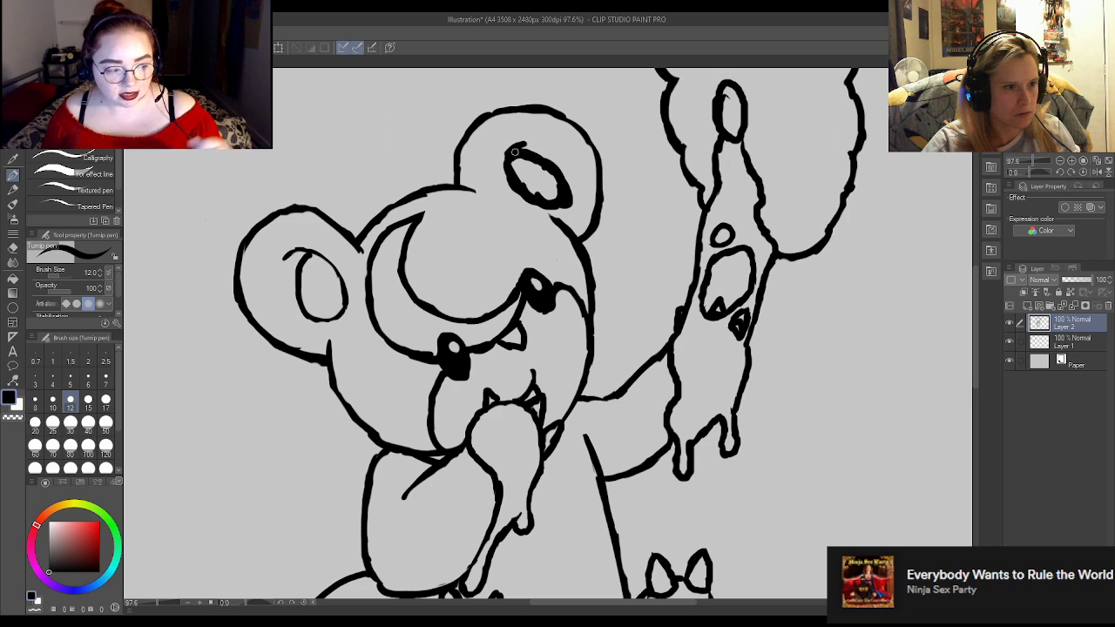
pyautogui.press('e')
pyautogui.moveTo(520, 163)
pyautogui.mouseDown()
pyautogui.moveTo(527, 192)
pyautogui.moveTo(558, 192)
pyautogui.mouseUp()
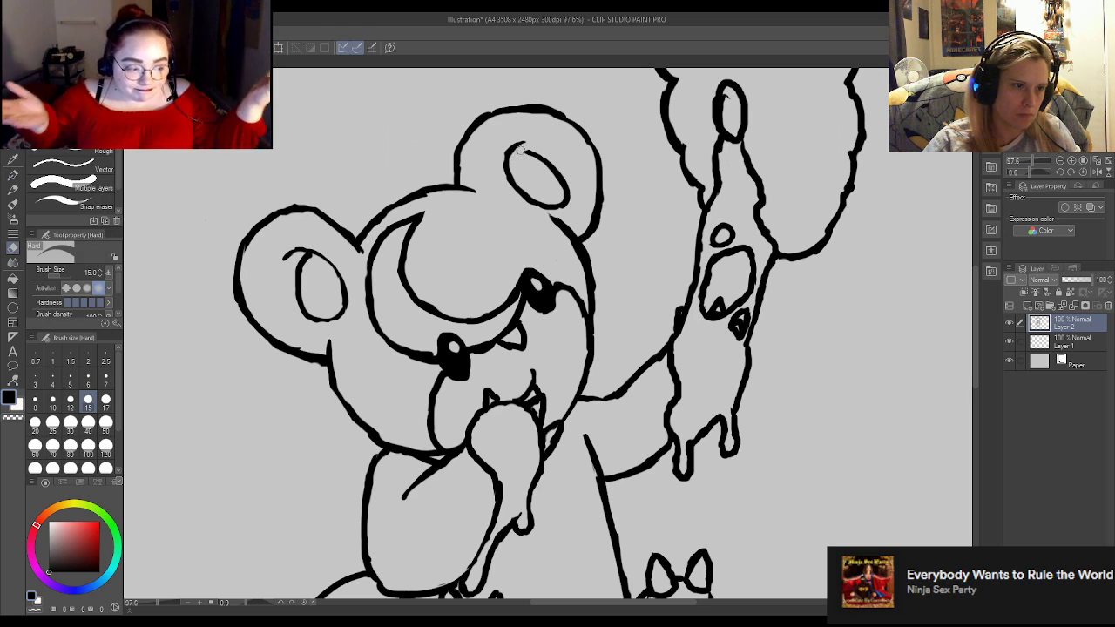
pyautogui.press('p')
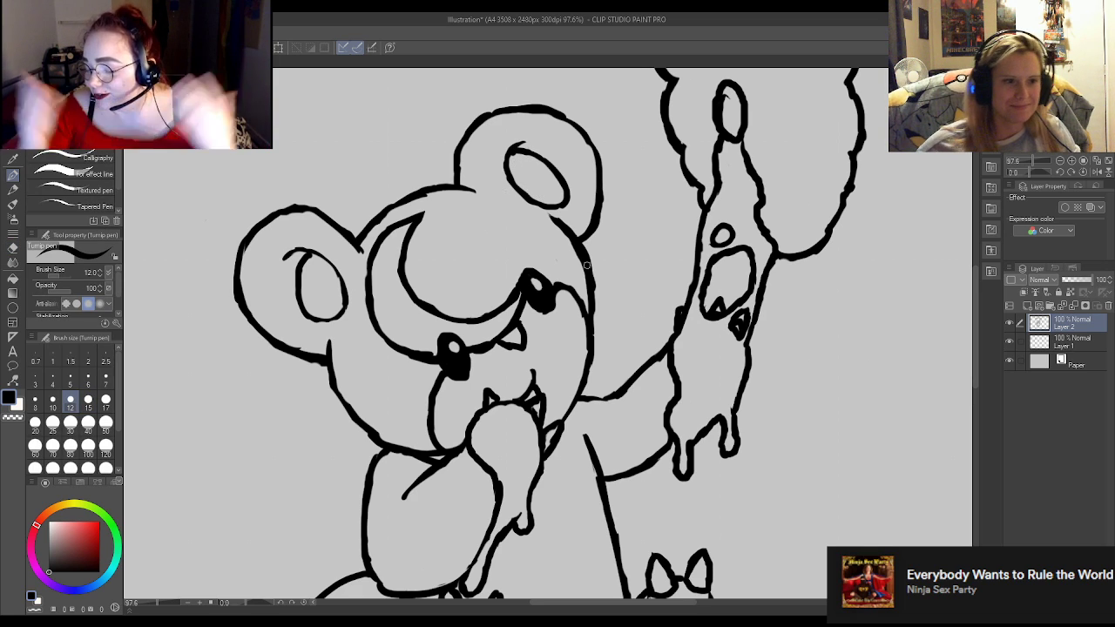
# Erase the rough edges where the bear's bent arm meets the tail and leg lines.
pyautogui.scroll(-5, 559, 351)
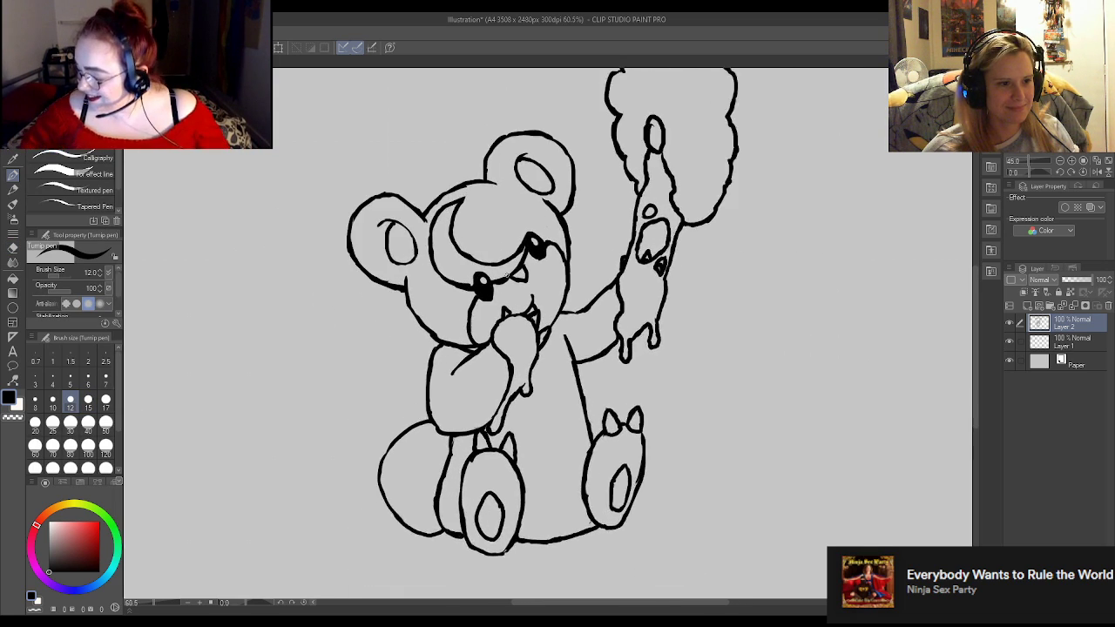
pyautogui.scroll(-2, 430, 339)
pyautogui.scroll(6, 431, 340)
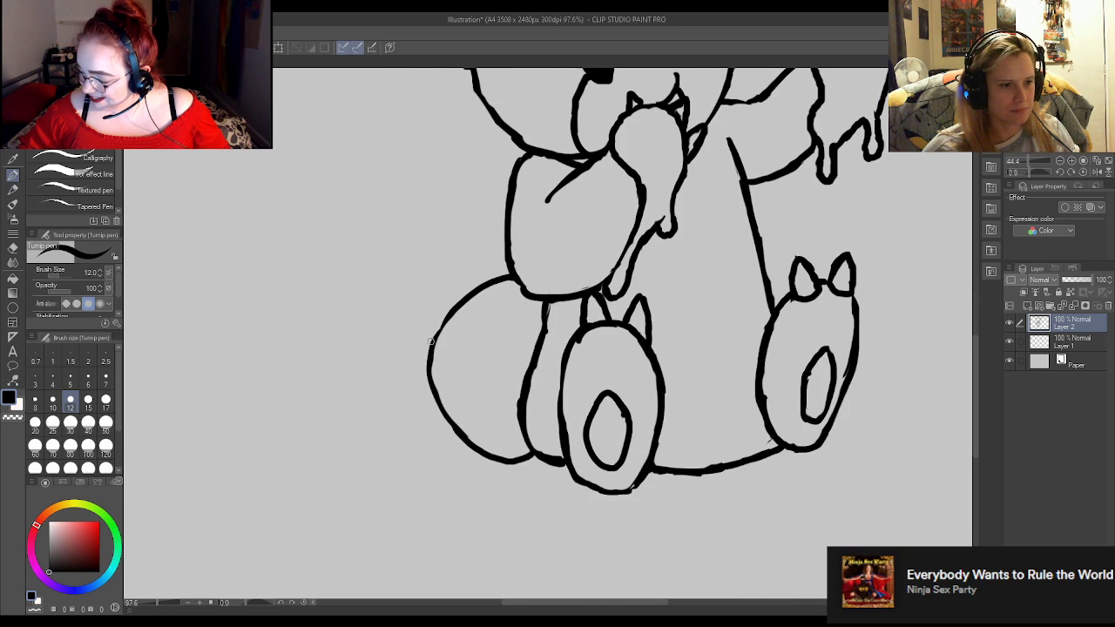
pyautogui.press('e')
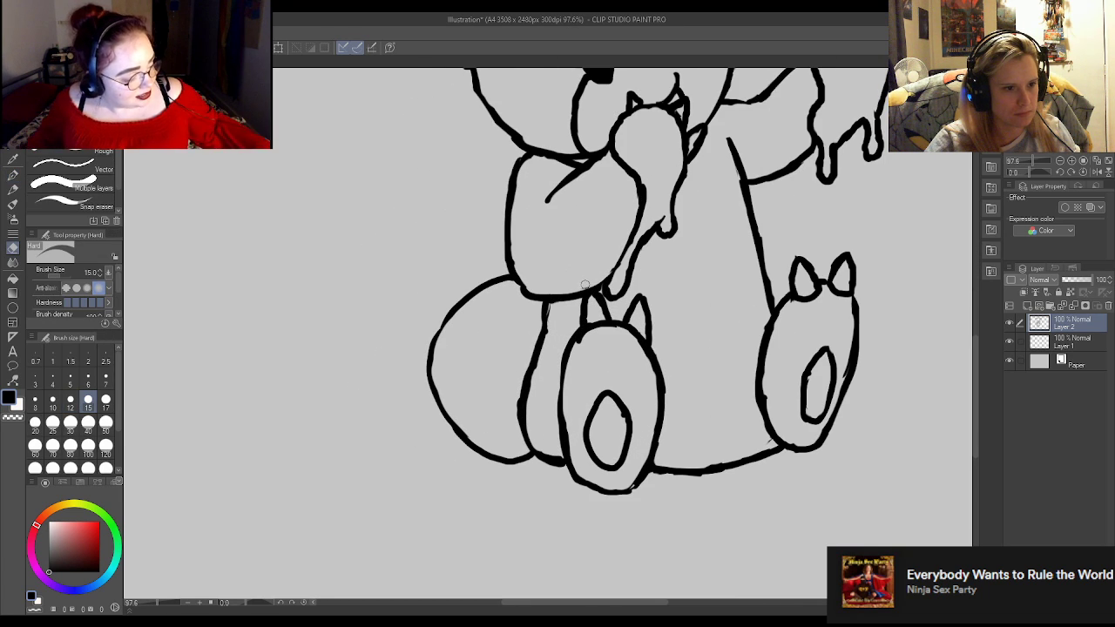
pyautogui.moveTo(537, 279)
pyautogui.mouseDown()
pyautogui.moveTo(513, 260)
pyautogui.moveTo(527, 287)
pyautogui.mouseUp()
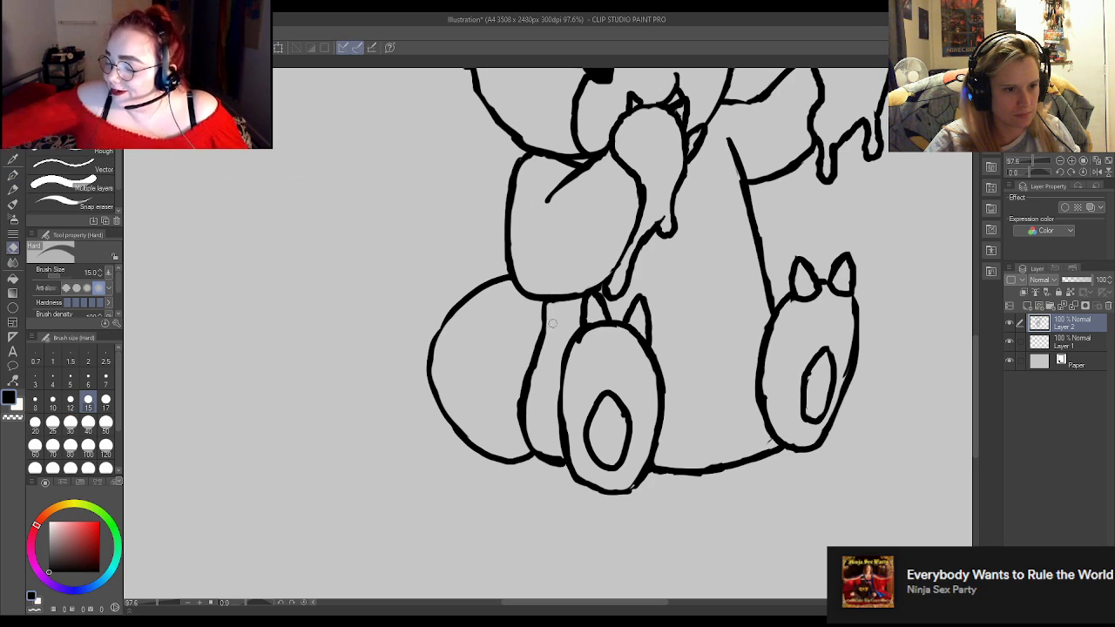
# Smooth the bottom outline of the bear's left-hand foot with the pen and eraser.
pyautogui.press('p')
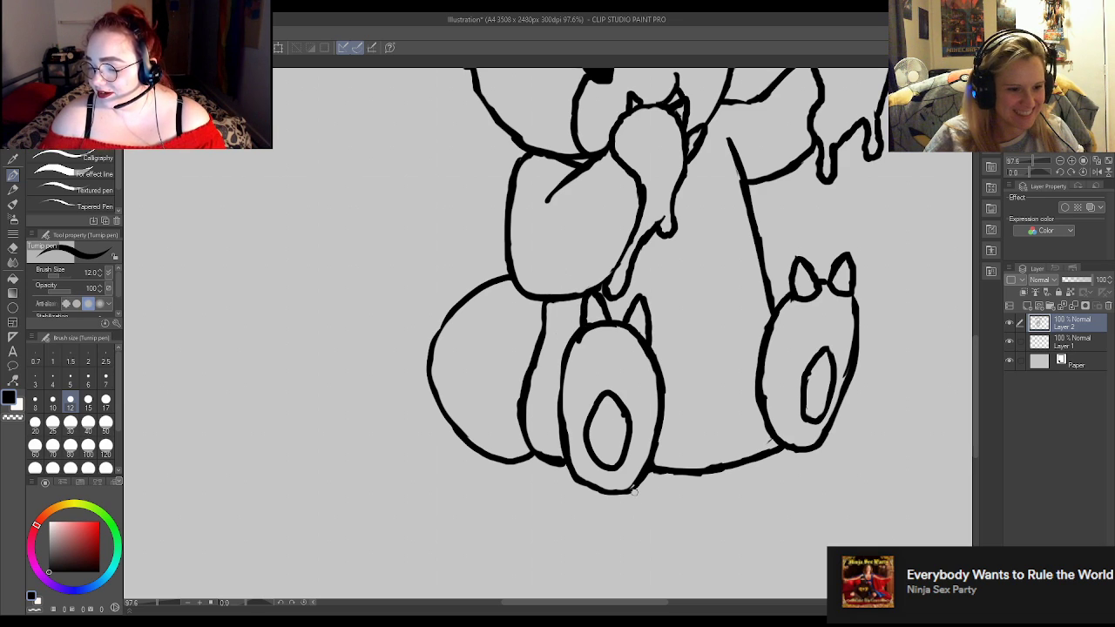
pyautogui.press('e')
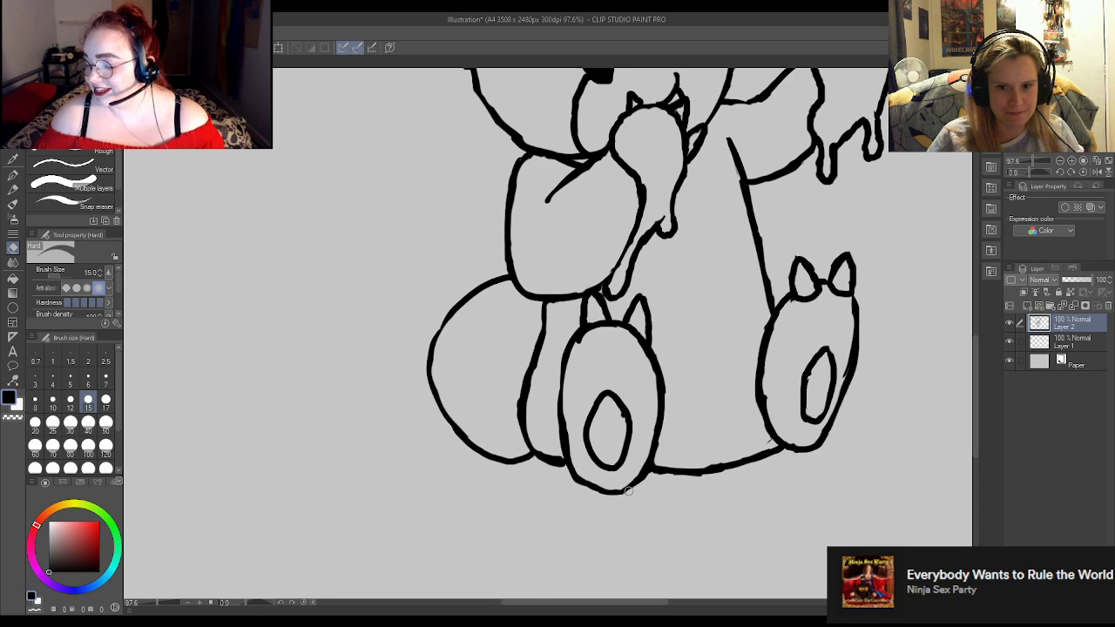
pyautogui.press('p')
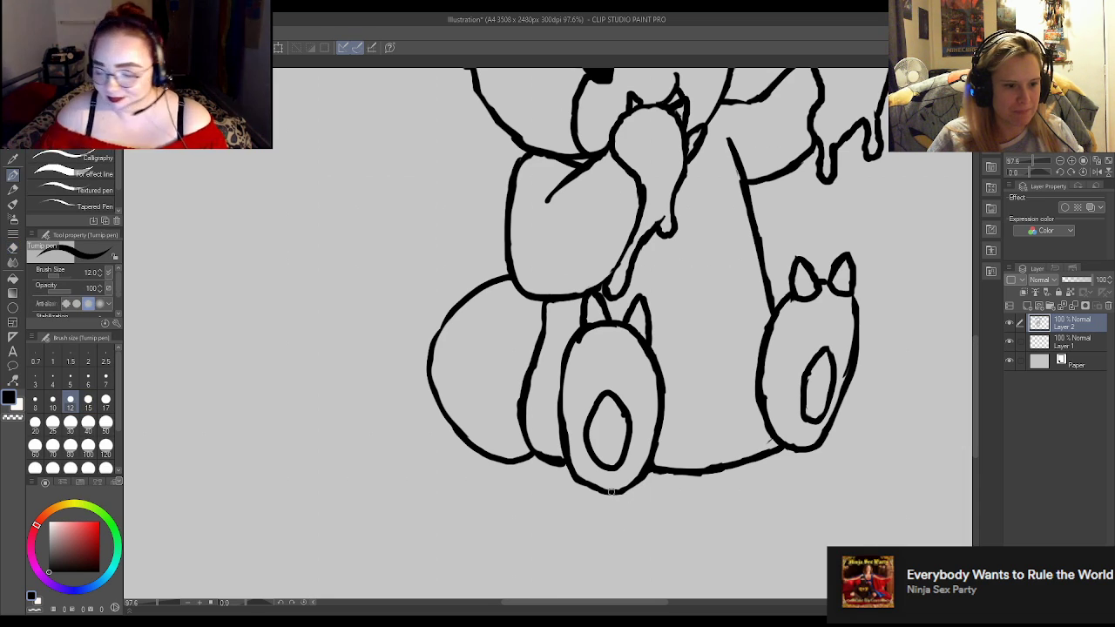
pyautogui.press('e')
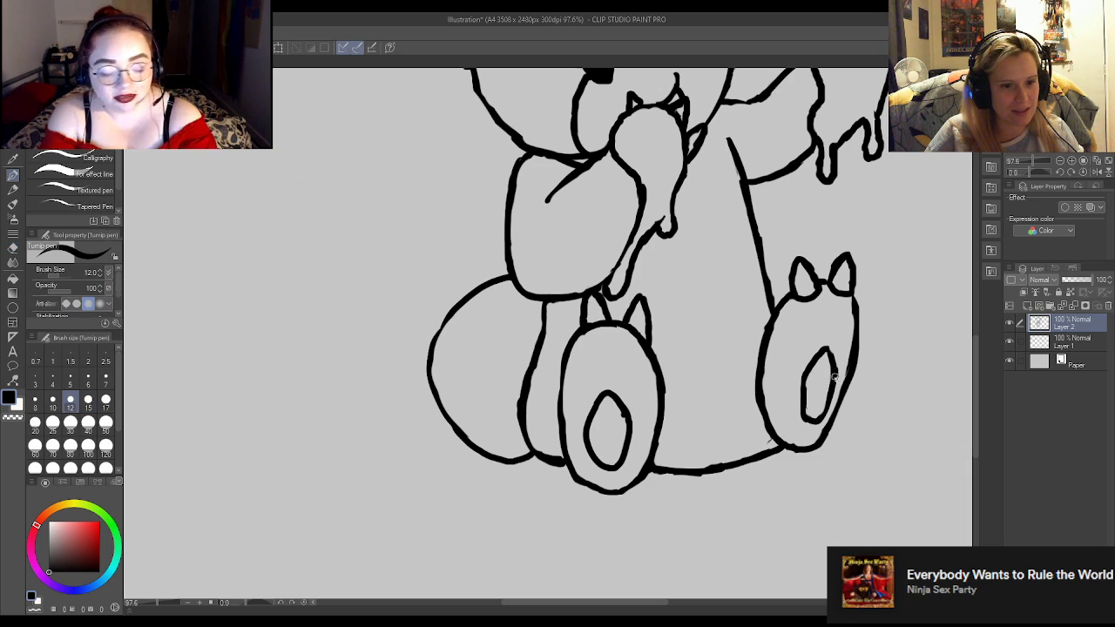
# Smooth the outer edge of the bear's right-hand foot outline with the pen and eraser.
pyautogui.press('p')
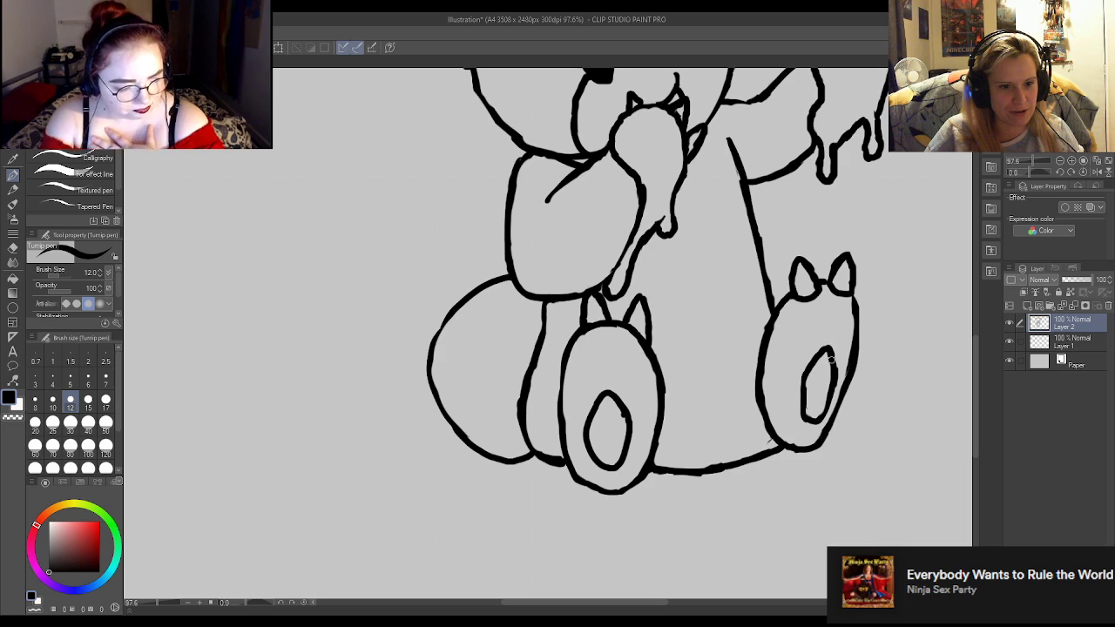
pyautogui.press('e')
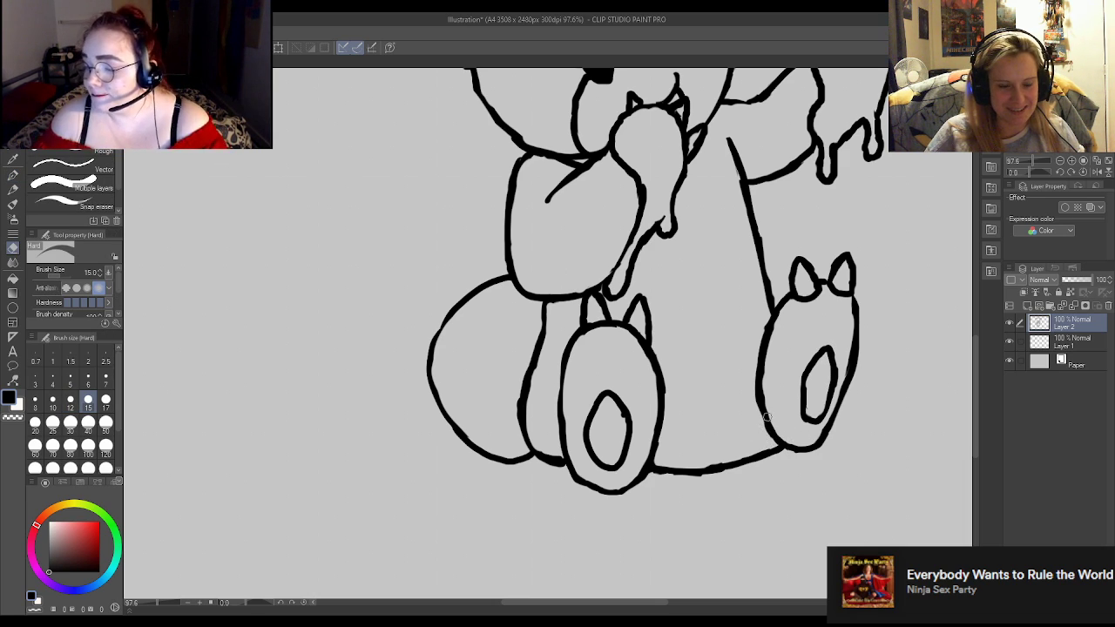
pyautogui.press('p')
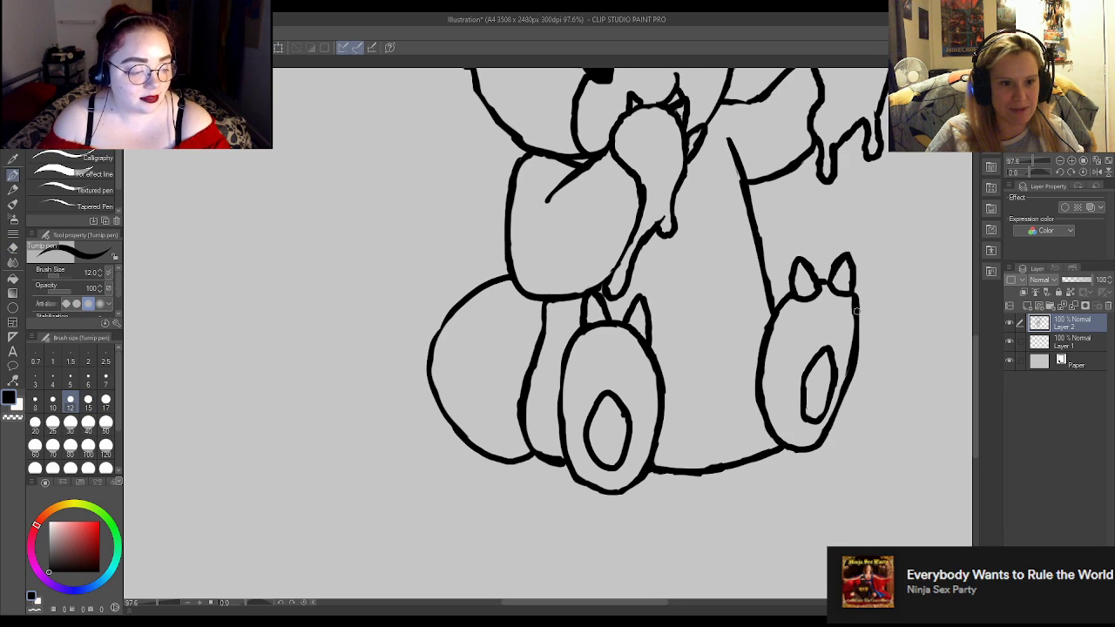
pyautogui.press('e')
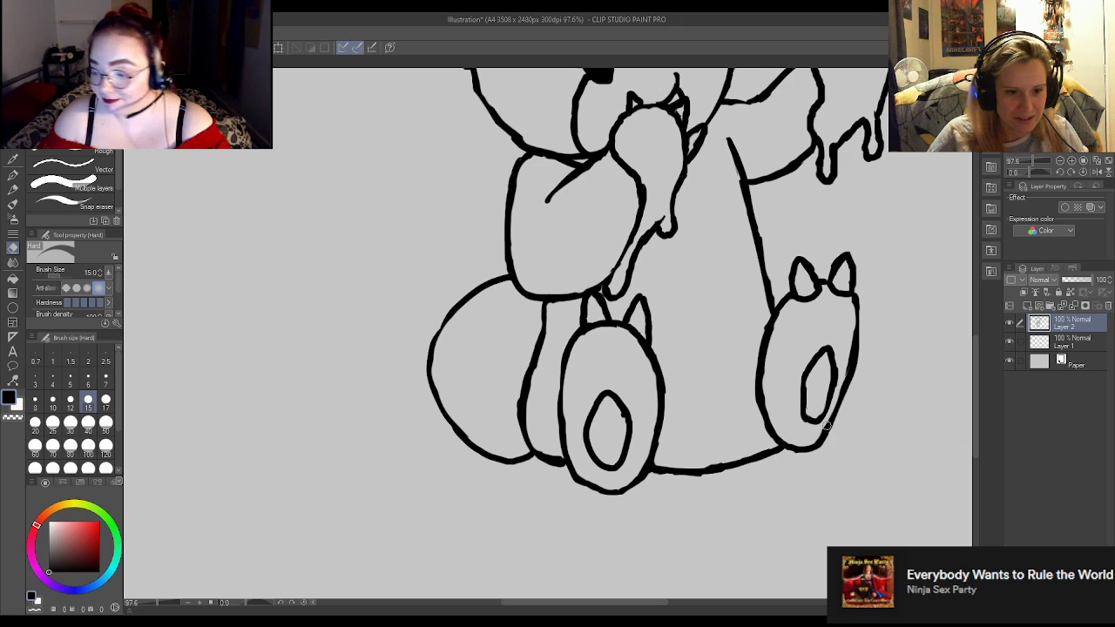
pyautogui.moveTo(831, 416)
pyautogui.mouseDown()
pyautogui.moveTo(825, 436)
pyautogui.moveTo(843, 371)
pyautogui.mouseUp()
pyautogui.press('p')
pyautogui.moveTo(824, 448); pyautogui.dragTo(847, 369)
pyautogui.press('e')
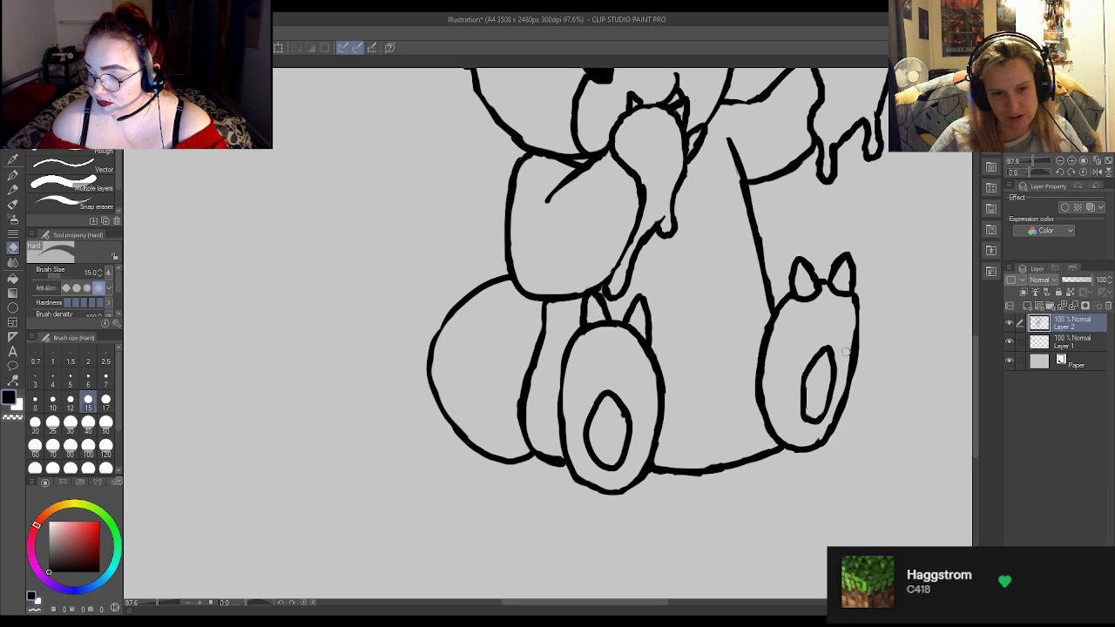
# Clean up the right-hand foot's outline below its outer claw and thin the outline of its oval sole pad.
pyautogui.press('p')
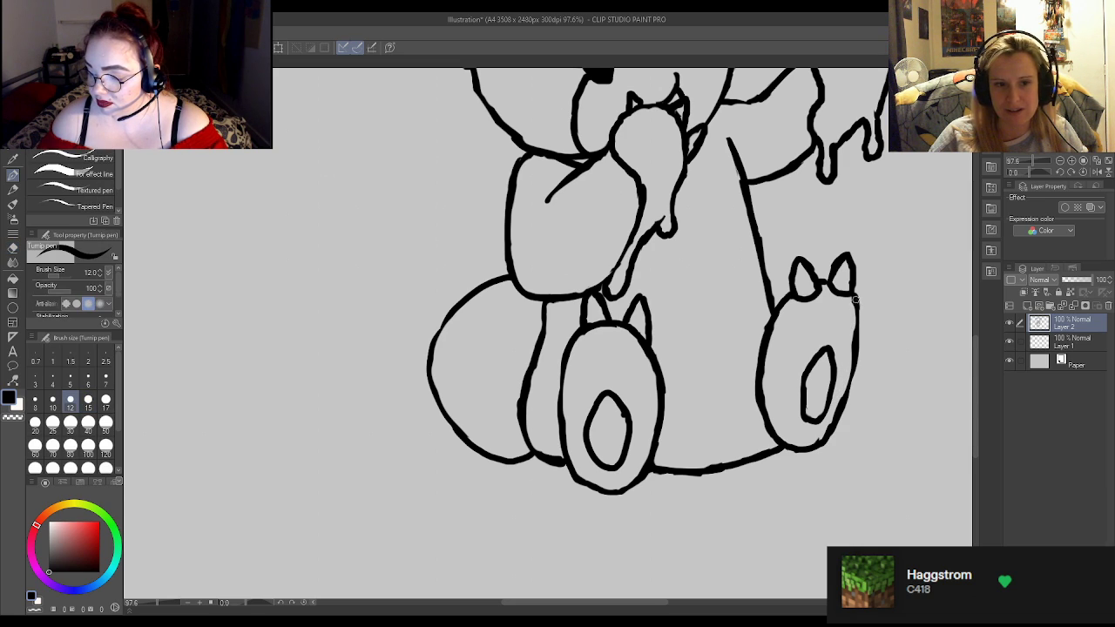
pyautogui.press('e')
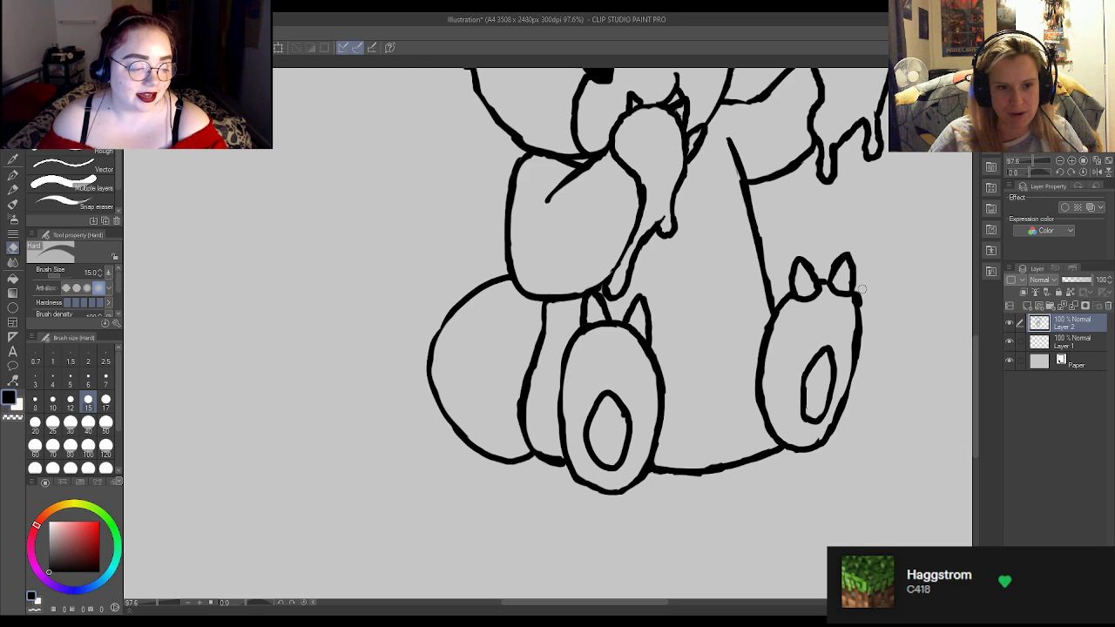
pyautogui.press('p')
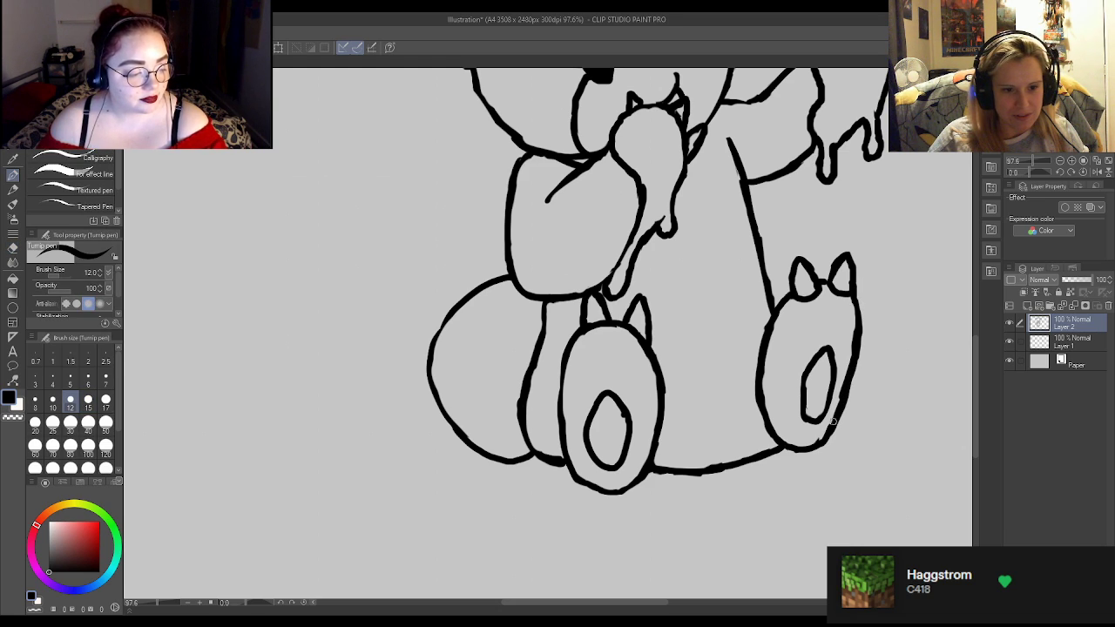
pyautogui.press('e')
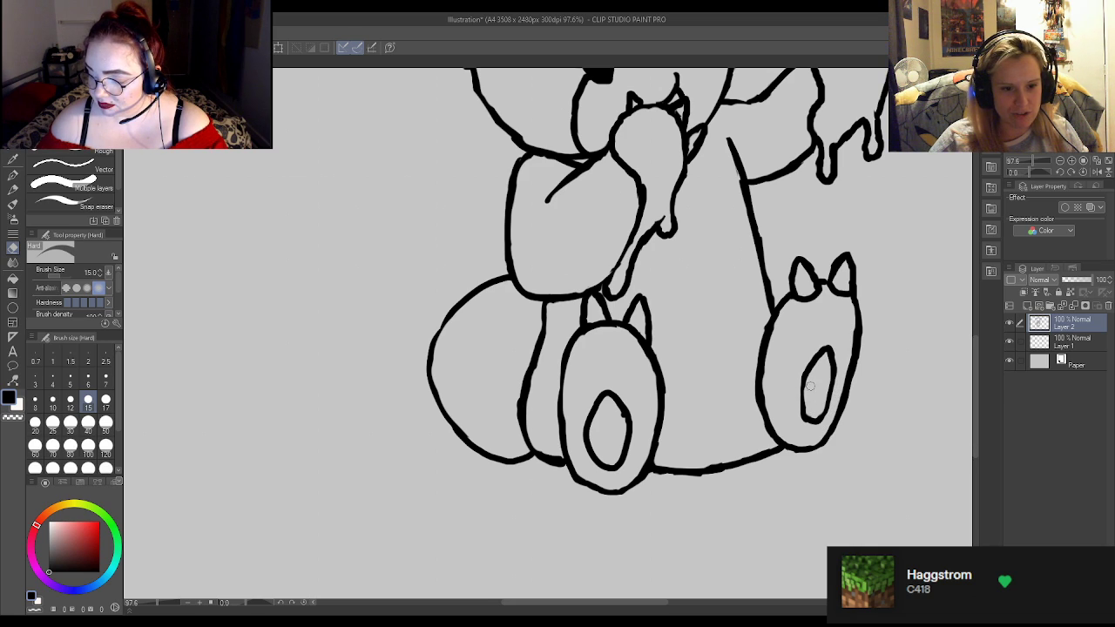
pyautogui.press('p')
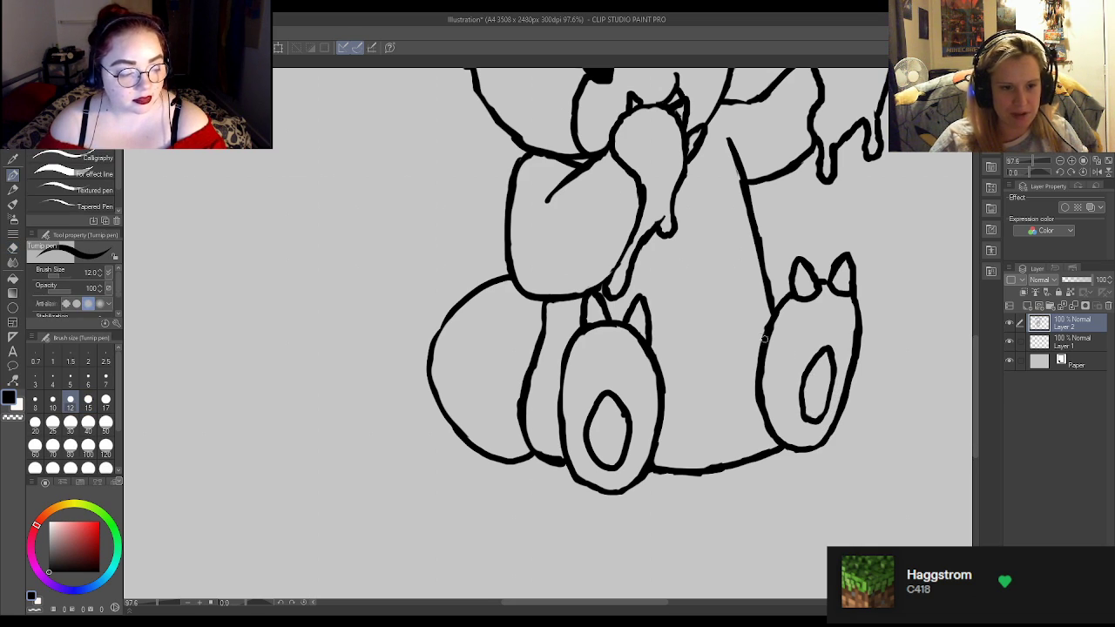
pyautogui.press('e')
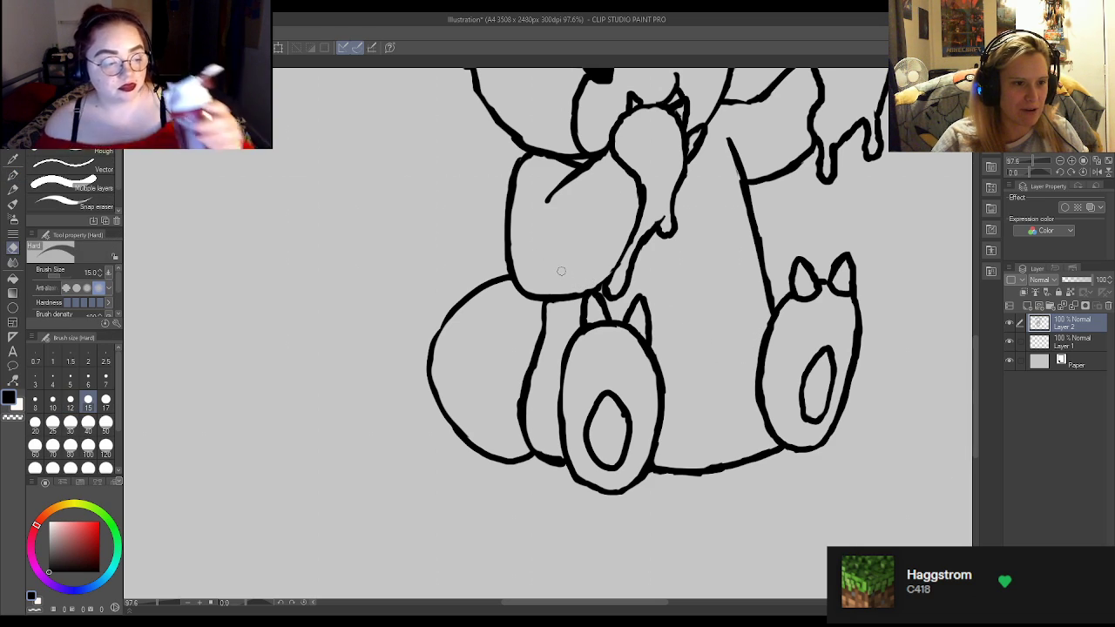
pyautogui.press('p')
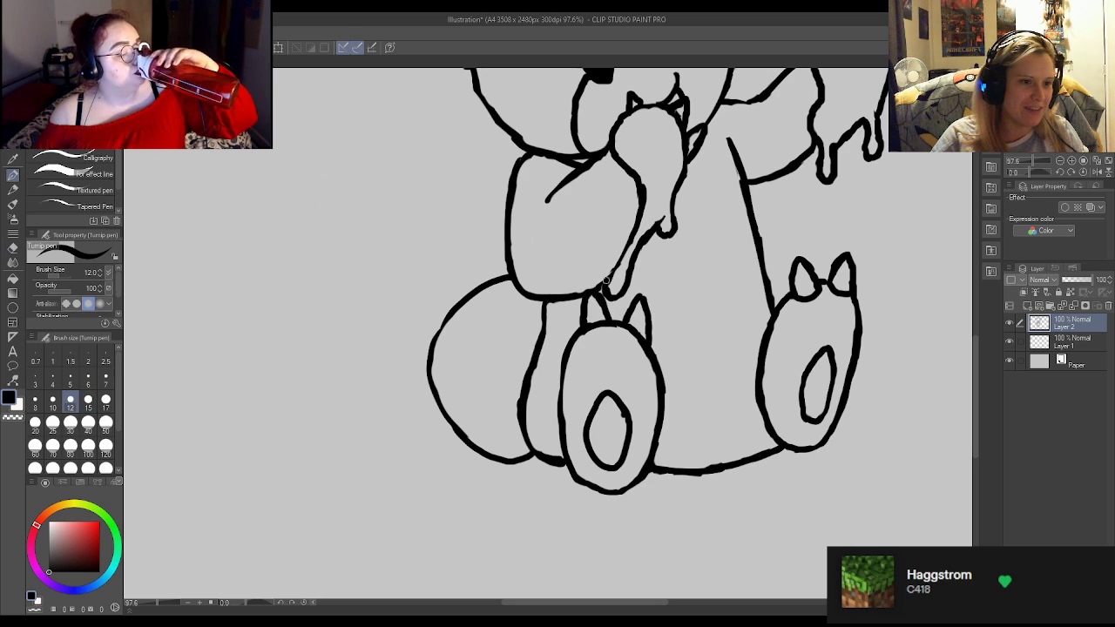
pyautogui.scroll(-5, 602, 283)
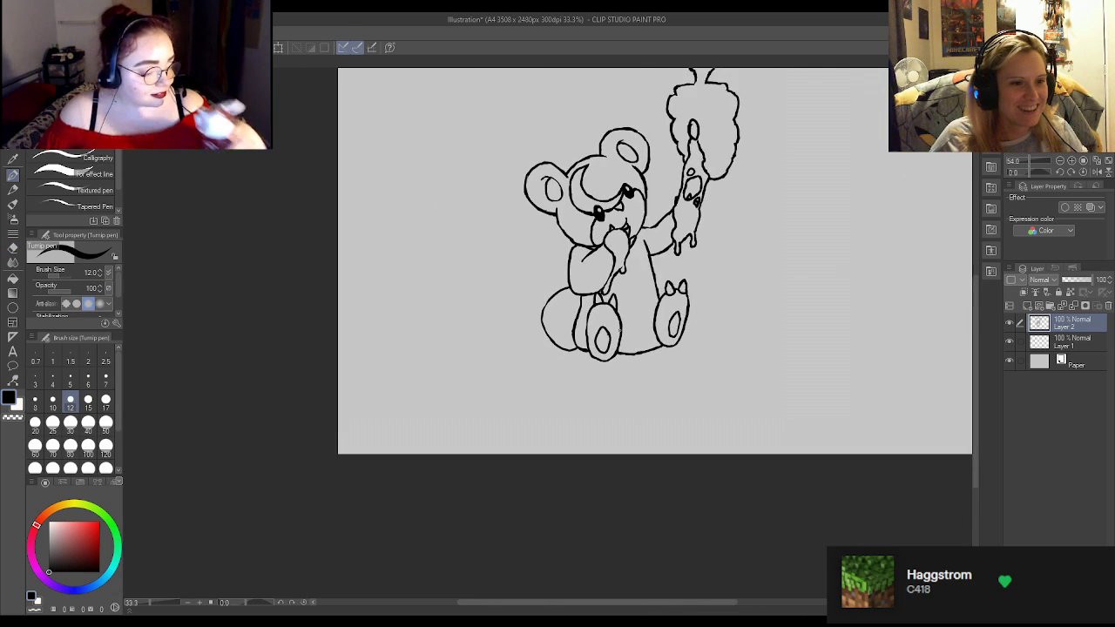
pyautogui.scroll(3, 676, 188)
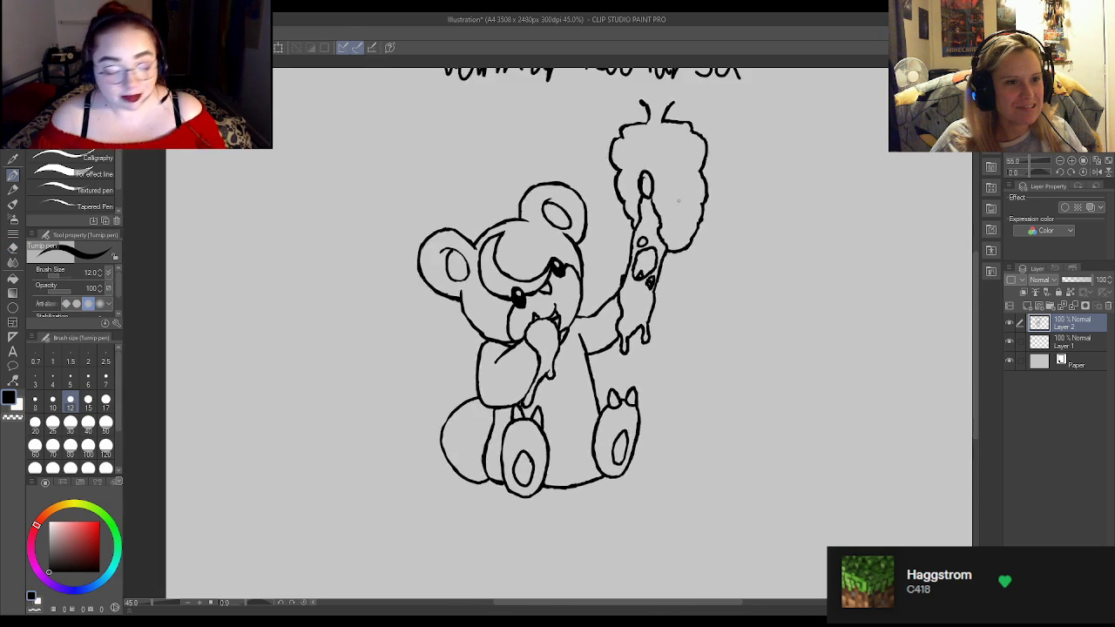
pyautogui.scroll(-3, 671, 188)
pyautogui.scroll(2, 662, 188)
pyautogui.scroll(-1, 653, 186)
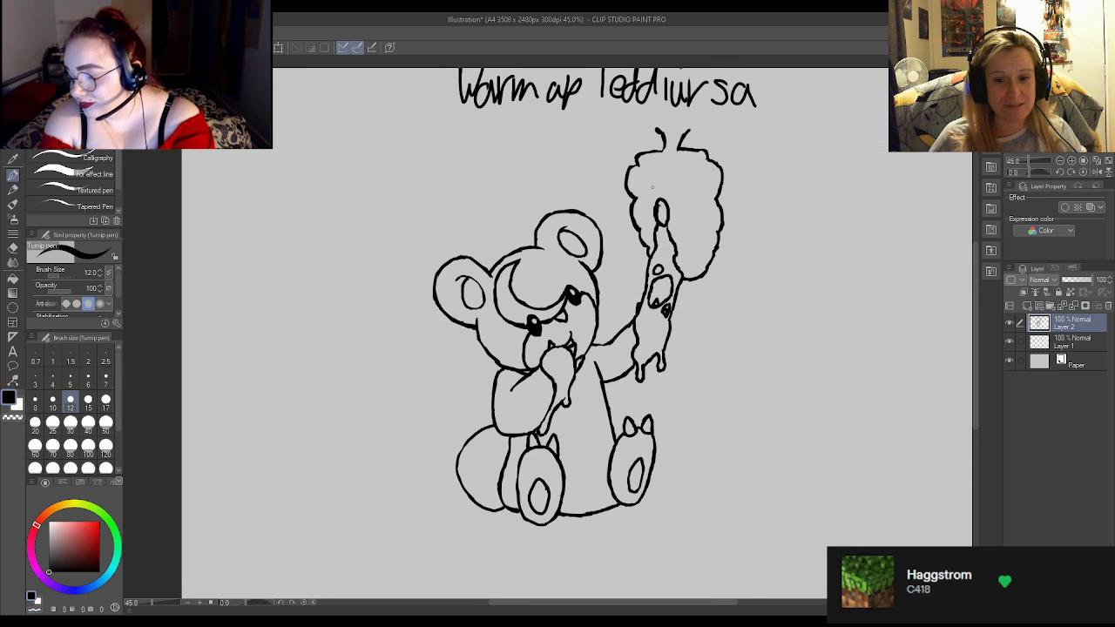
pyautogui.scroll(2, 605, 221)
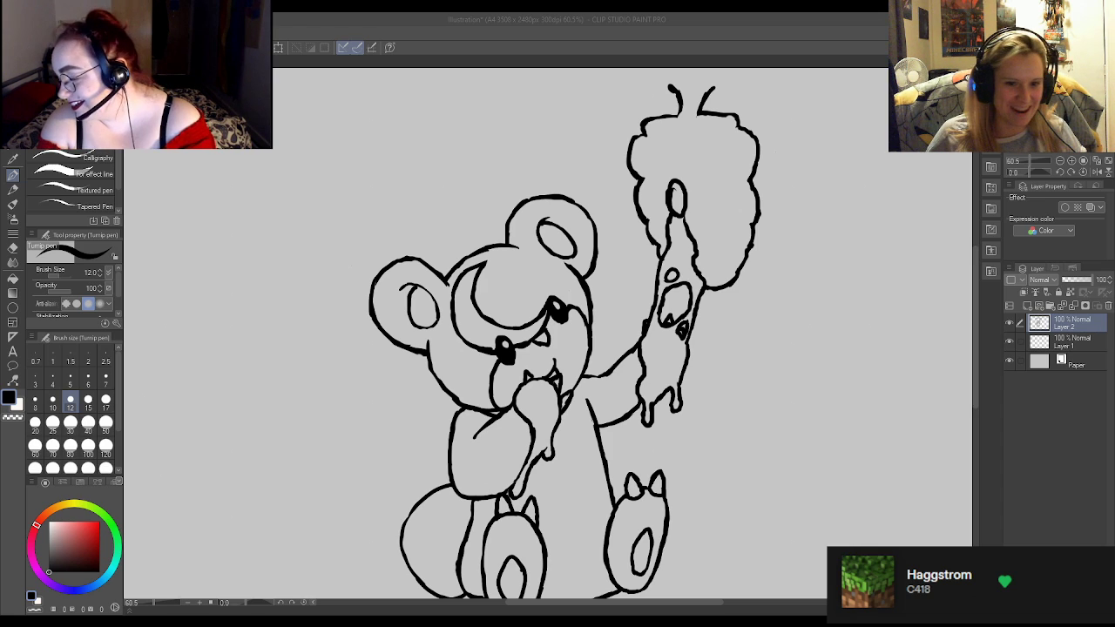
pyautogui.click(1027, 306)
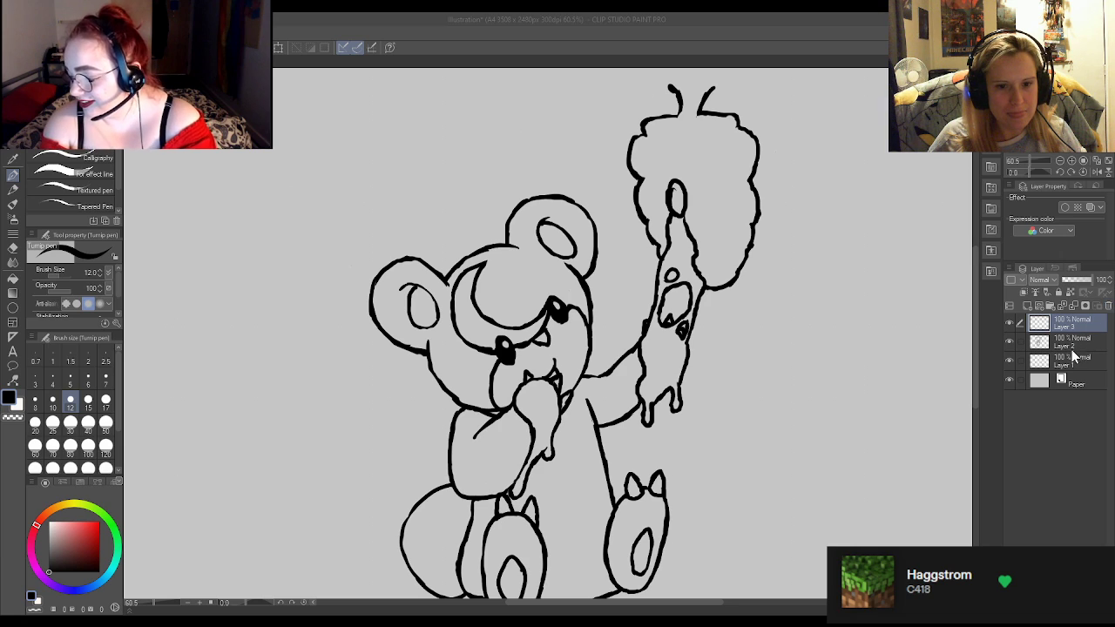
pyautogui.hotkey('ctrl', 'z')
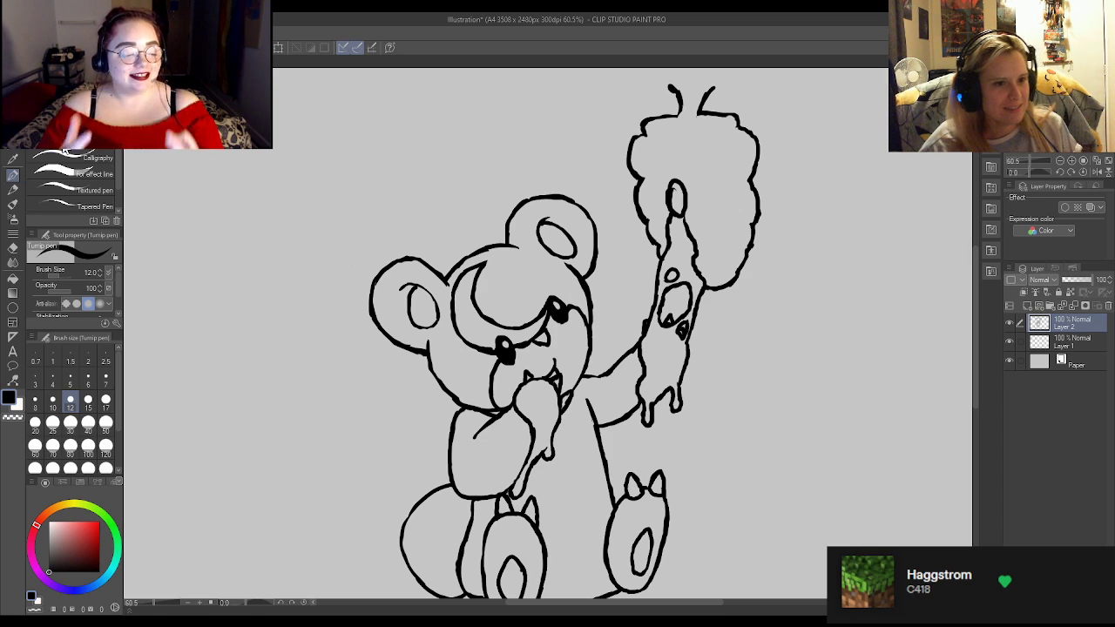
pyautogui.scroll(-3, 749, 422)
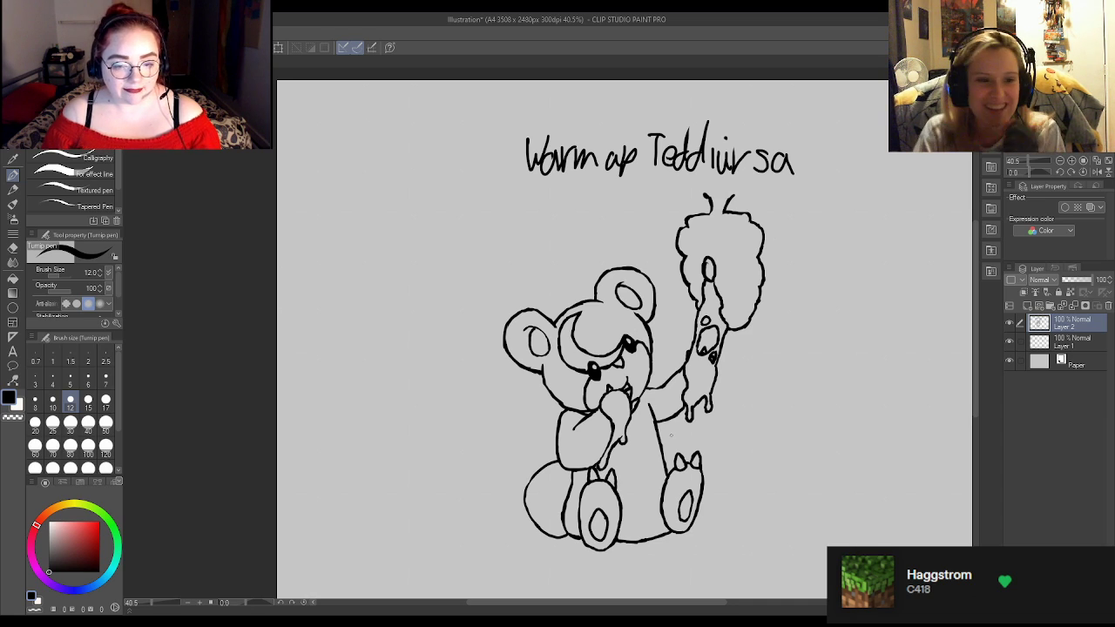
pyautogui.scroll(2, 717, 322)
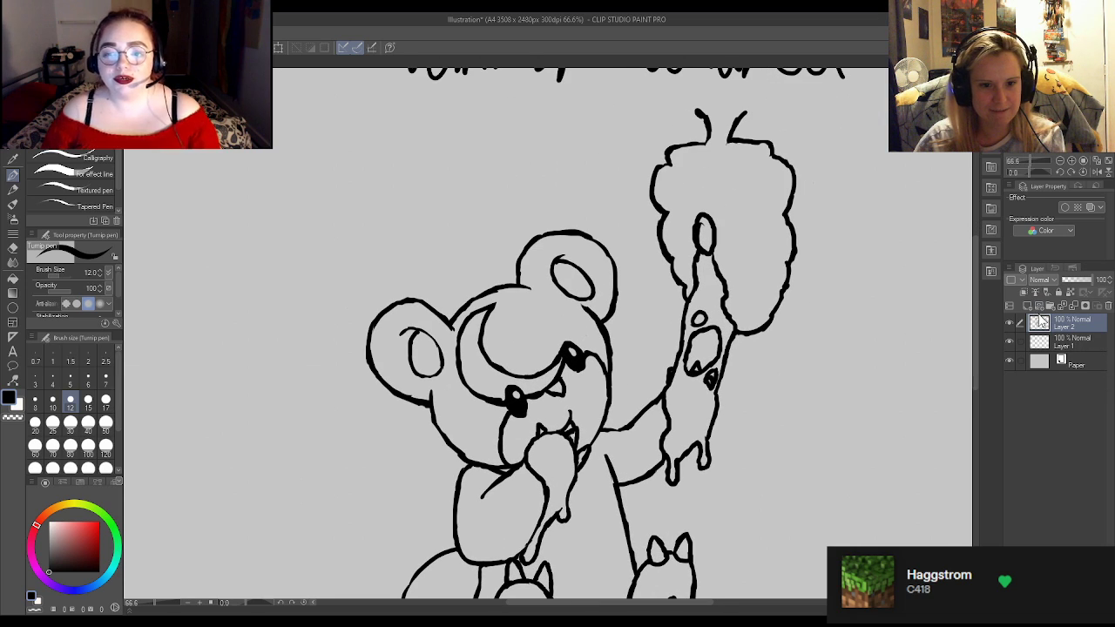
# On Layer 1 beneath the line art, paint the bear's tail, feet and body light orange with the Turnip pen at size 40.
pyautogui.click(1049, 347)
pyautogui.scroll(-4, 512, 270)
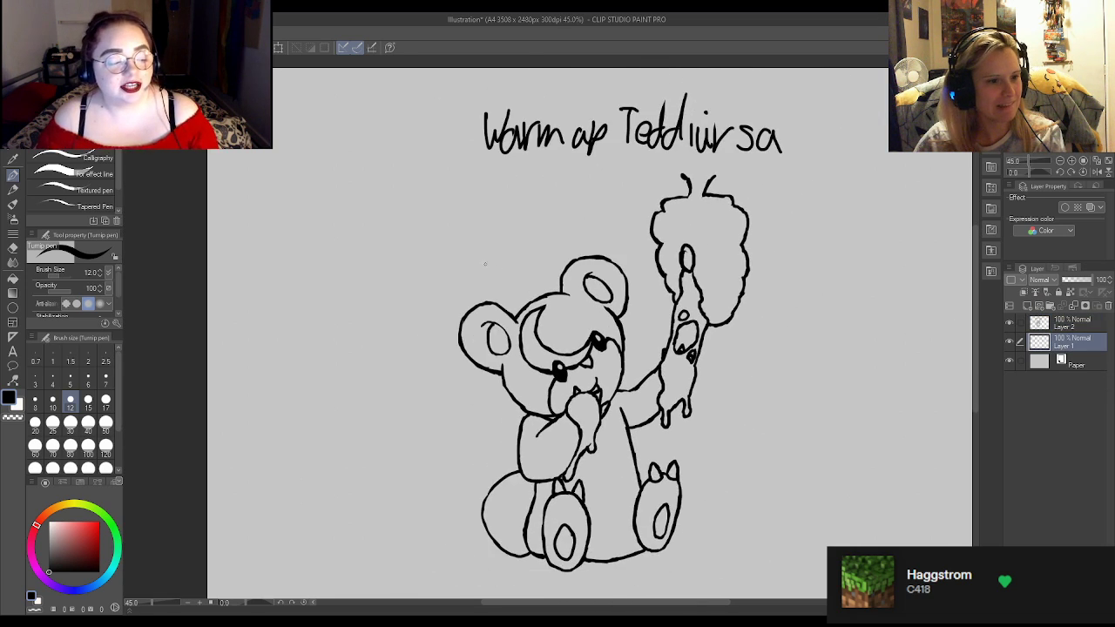
pyautogui.scroll(4, 575, 364)
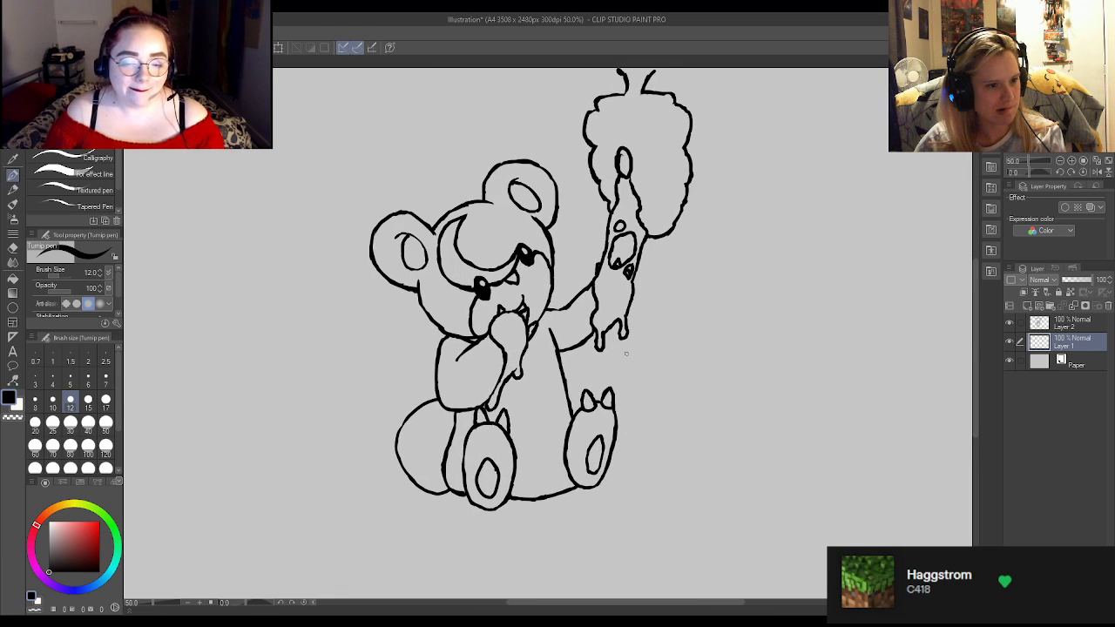
pyautogui.scroll(1, 583, 368)
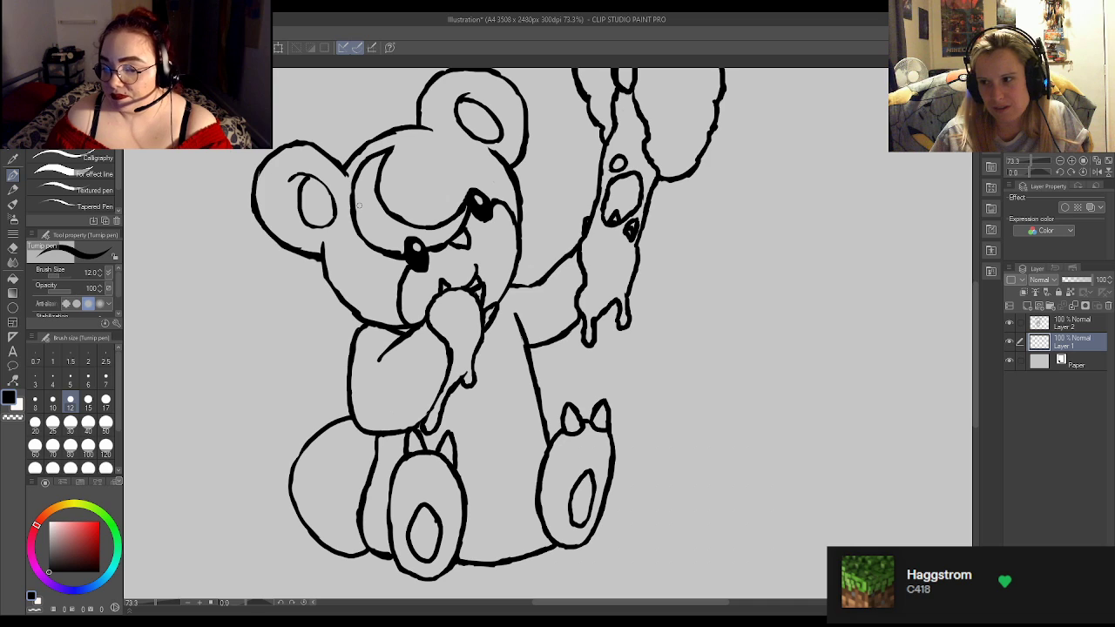
pyautogui.scroll(-3, 386, 209)
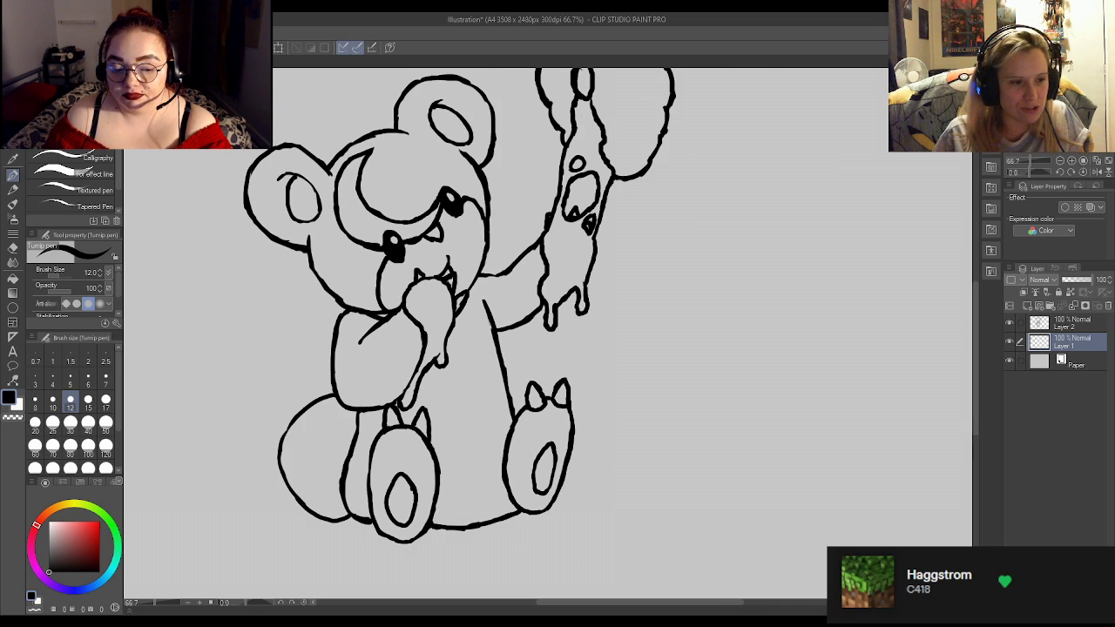
pyautogui.scroll(2, 392, 210)
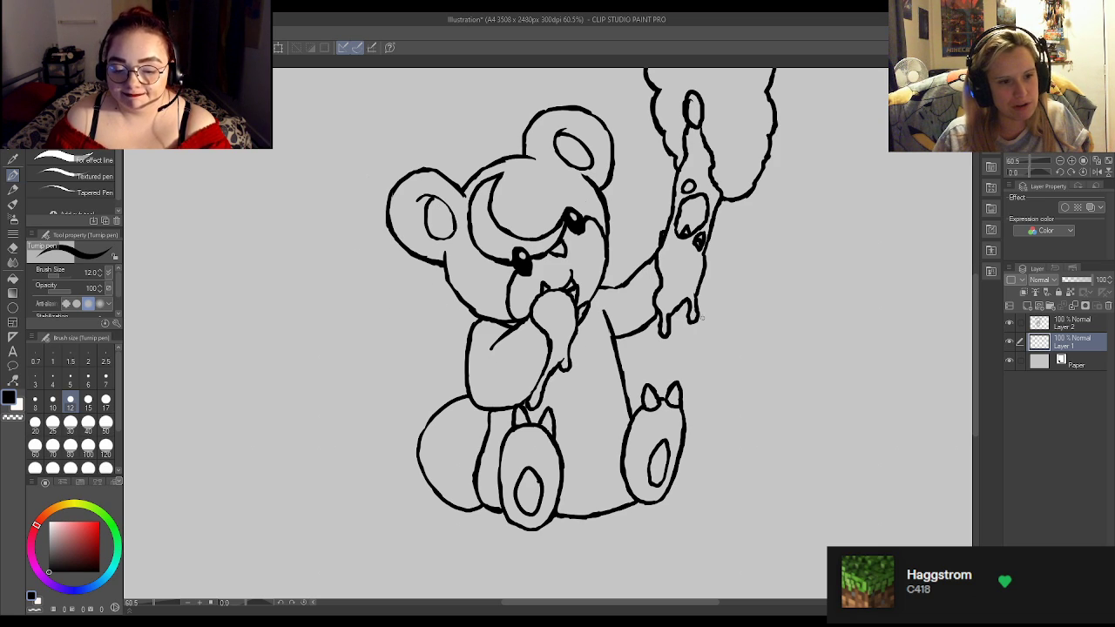
pyautogui.scroll(2, 679, 249)
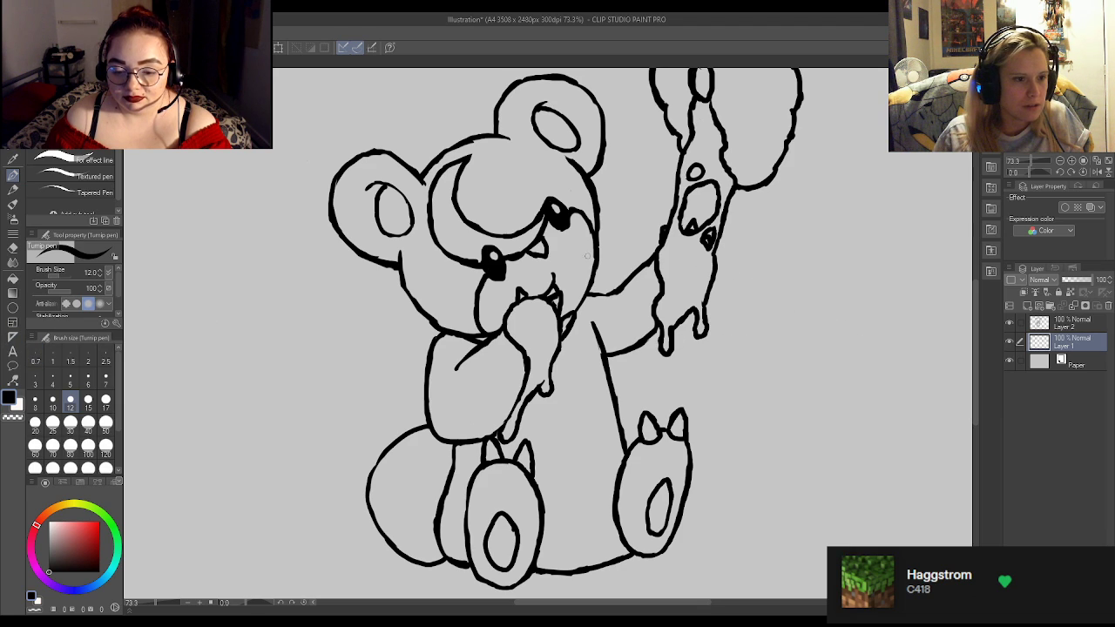
pyautogui.scroll(-2, 542, 262)
pyautogui.scroll(1, 497, 203)
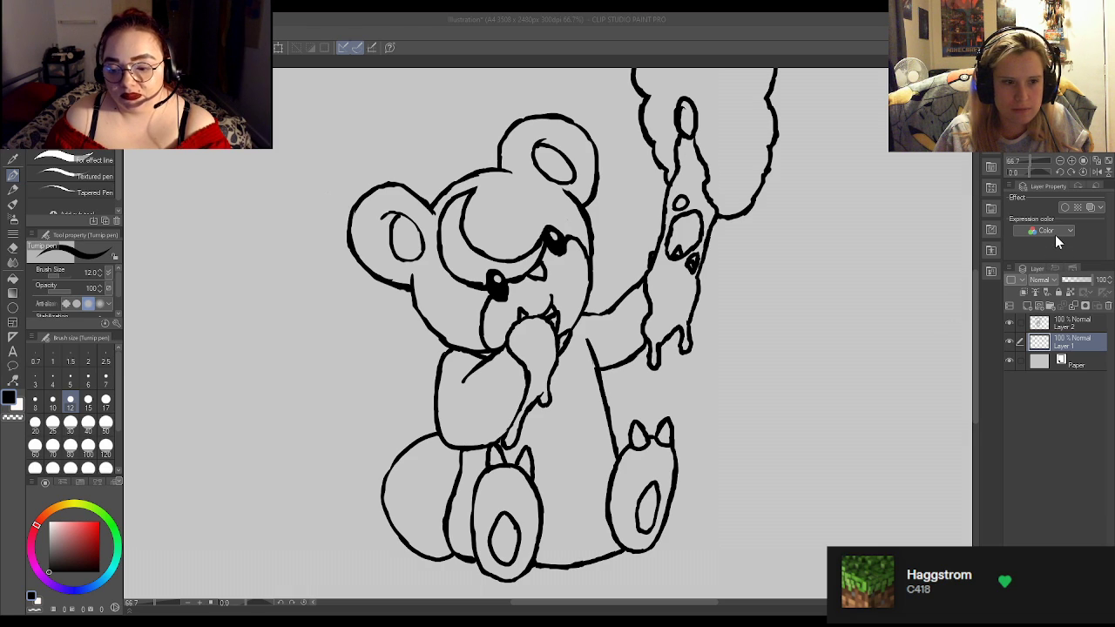
pyautogui.scroll(-2, 563, 325)
pyautogui.click(88, 424)
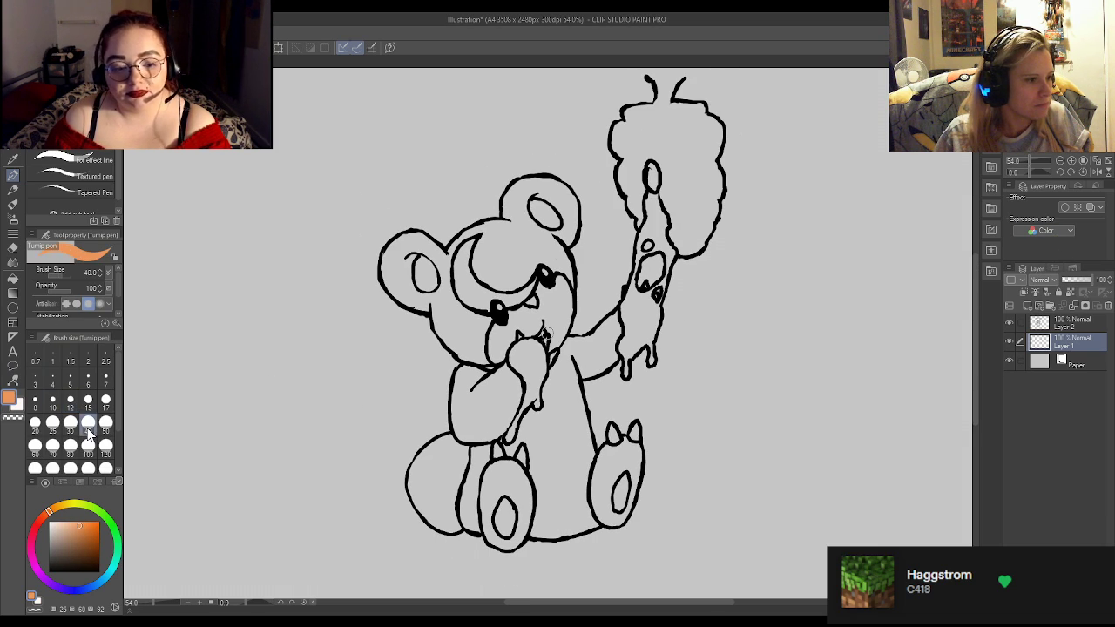
pyautogui.scroll(1, 522, 478)
pyautogui.moveTo(469, 411)
pyautogui.mouseDown()
pyautogui.moveTo(445, 461)
pyautogui.moveTo(457, 430)
pyautogui.moveTo(418, 456)
pyautogui.moveTo(444, 422)
pyautogui.moveTo(390, 470)
pyautogui.moveTo(390, 494)
pyautogui.moveTo(403, 486)
pyautogui.moveTo(422, 529)
pyautogui.moveTo(409, 464)
pyautogui.mouseUp()
pyautogui.moveTo(409, 510)
pyautogui.mouseDown()
pyautogui.moveTo(437, 534)
pyautogui.moveTo(447, 461)
pyautogui.moveTo(424, 485)
pyautogui.moveTo(460, 532)
pyautogui.moveTo(467, 433)
pyautogui.moveTo(492, 499)
pyautogui.moveTo(525, 416)
pyautogui.moveTo(491, 553)
pyautogui.moveTo(494, 542)
pyautogui.moveTo(479, 551)
pyautogui.moveTo(500, 557)
pyautogui.moveTo(513, 541)
pyautogui.moveTo(531, 479)
pyautogui.moveTo(552, 515)
pyautogui.moveTo(550, 540)
pyautogui.moveTo(530, 542)
pyautogui.moveTo(605, 531)
pyautogui.moveTo(620, 499)
pyautogui.moveTo(593, 513)
pyautogui.moveTo(619, 525)
pyautogui.moveTo(631, 509)
pyautogui.moveTo(634, 527)
pyautogui.moveTo(648, 459)
pyautogui.moveTo(623, 494)
pyautogui.moveTo(610, 492)
pyautogui.moveTo(612, 473)
pyautogui.moveTo(553, 529)
pyautogui.moveTo(568, 510)
pyautogui.moveTo(546, 503)
pyautogui.moveTo(547, 491)
pyautogui.moveTo(486, 465)
pyautogui.moveTo(445, 481)
pyautogui.moveTo(535, 464)
pyautogui.moveTo(525, 387)
pyautogui.moveTo(558, 472)
pyautogui.moveTo(532, 375)
pyautogui.moveTo(590, 461)
pyautogui.moveTo(583, 475)
pyautogui.moveTo(596, 449)
pyautogui.moveTo(601, 466)
pyautogui.moveTo(653, 418)
pyautogui.moveTo(649, 483)
pyautogui.mouseUp()
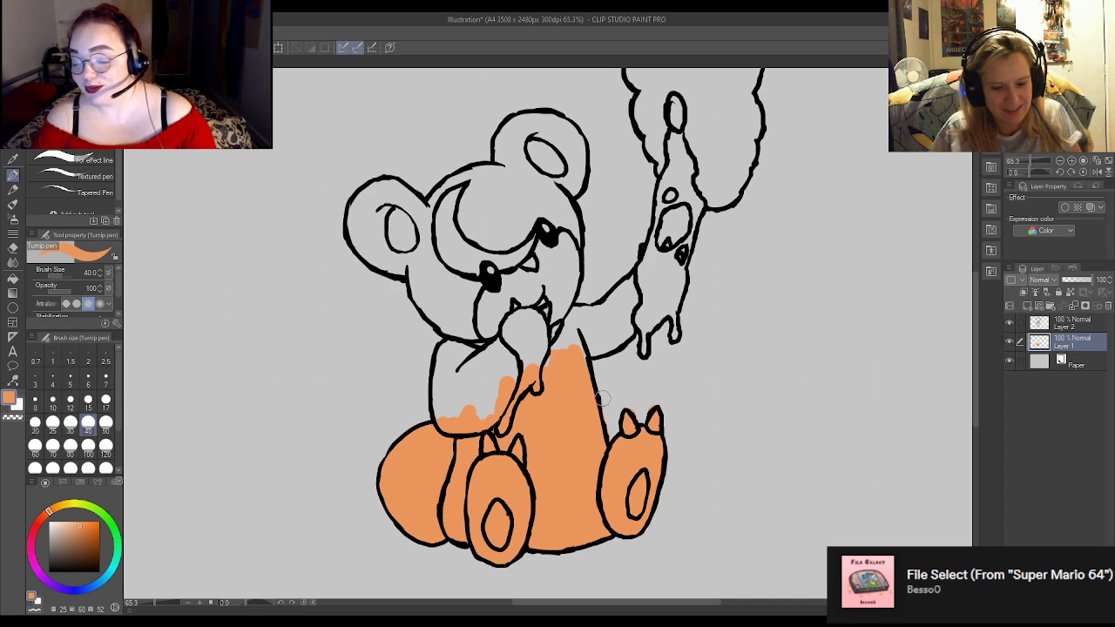
# Erase orange spill outside the body outline and paint the outer side of the bent arm orange.
pyautogui.press('e')
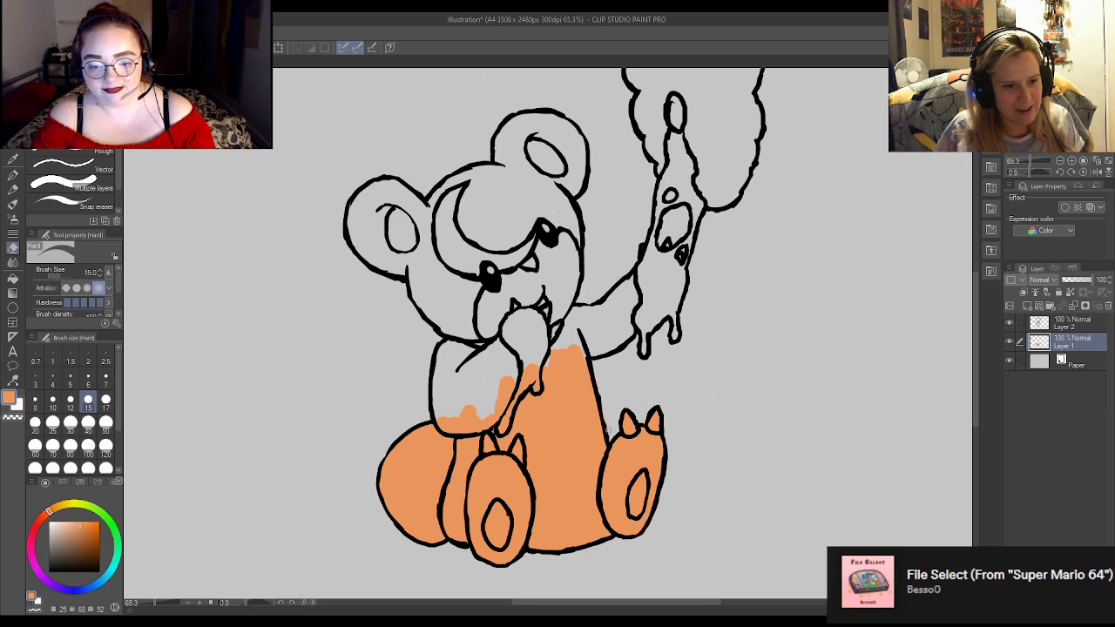
pyautogui.press('p')
pyautogui.moveTo(458, 349)
pyautogui.mouseDown()
pyautogui.moveTo(440, 420)
pyautogui.moveTo(430, 413)
pyautogui.mouseUp()
pyautogui.press('e')
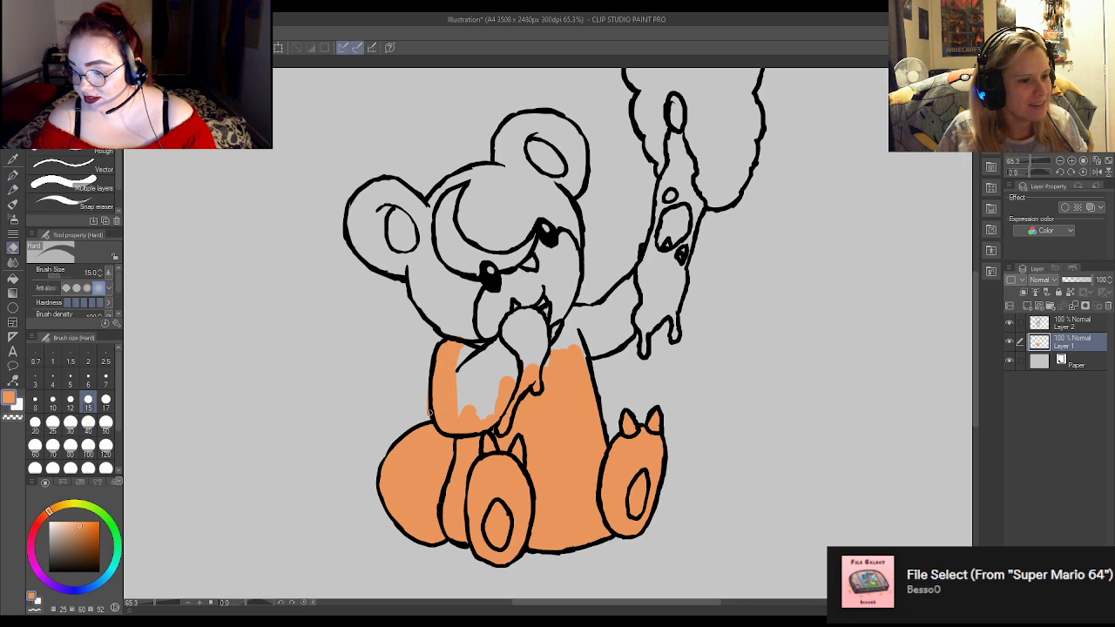
# Fill the rest of the bent arm, the head and both ears with orange, erasing stray paint along the edges.
pyautogui.press('p')
pyautogui.moveTo(480, 324)
pyautogui.mouseDown()
pyautogui.moveTo(472, 409)
pyautogui.moveTo(508, 324)
pyautogui.moveTo(498, 407)
pyautogui.moveTo(549, 390)
pyautogui.moveTo(564, 339)
pyautogui.moveTo(508, 340)
pyautogui.moveTo(552, 261)
pyautogui.moveTo(491, 306)
pyautogui.moveTo(455, 296)
pyautogui.moveTo(431, 331)
pyautogui.moveTo(408, 253)
pyautogui.mouseUp()
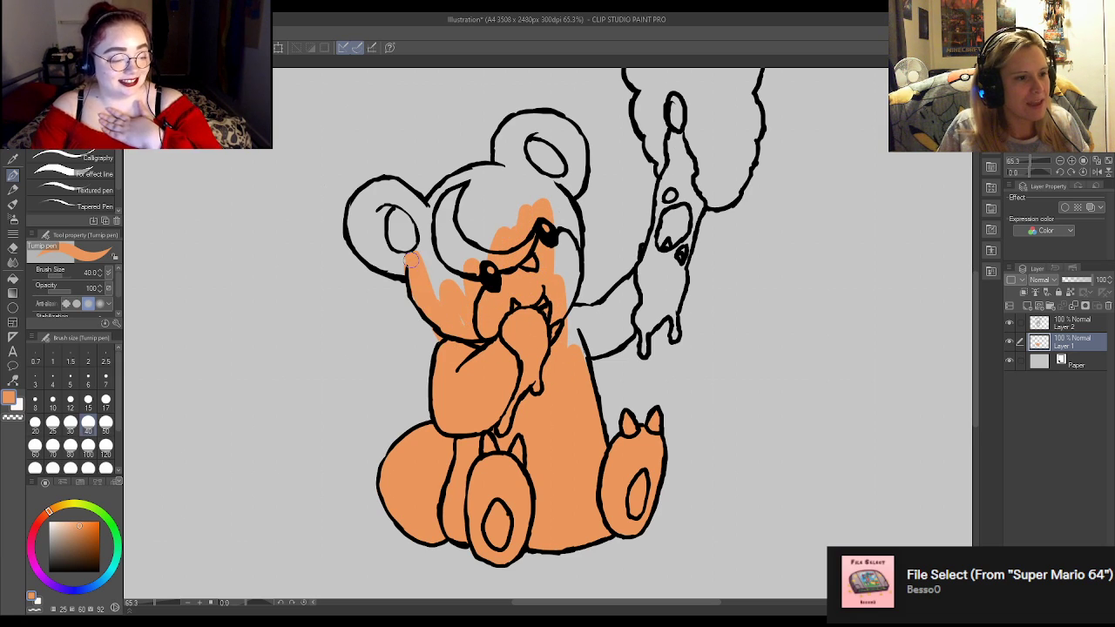
pyautogui.press('e')
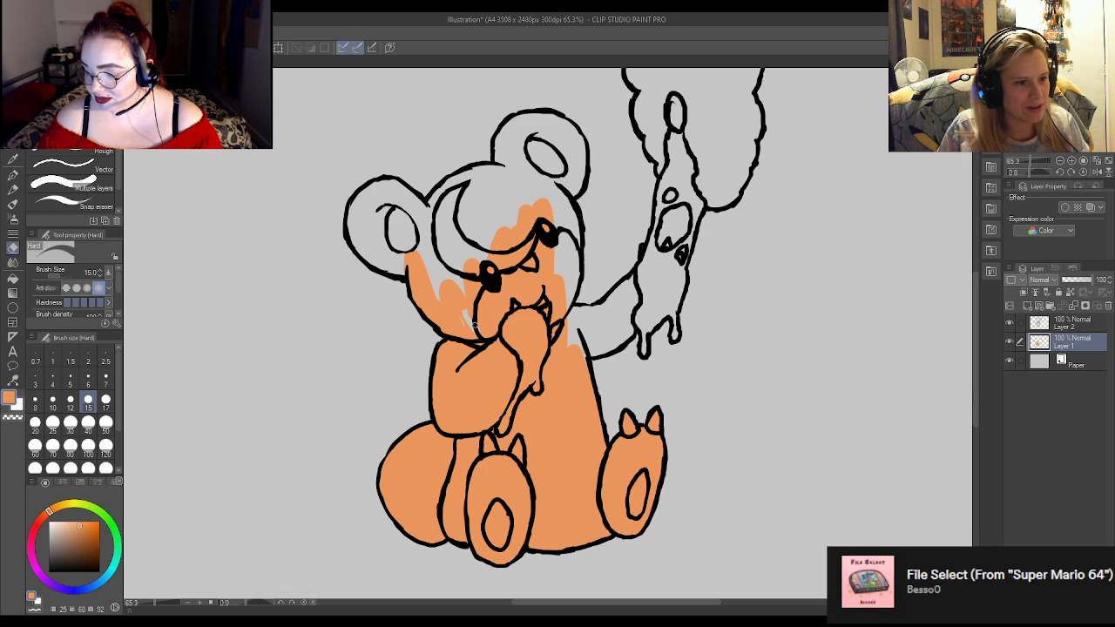
pyautogui.press('p')
pyautogui.moveTo(477, 343)
pyautogui.mouseDown()
pyautogui.moveTo(443, 308)
pyautogui.moveTo(439, 257)
pyautogui.moveTo(459, 294)
pyautogui.moveTo(505, 225)
pyautogui.moveTo(449, 278)
pyautogui.moveTo(431, 257)
pyautogui.moveTo(438, 200)
pyautogui.moveTo(467, 172)
pyautogui.moveTo(501, 173)
pyautogui.moveTo(435, 204)
pyautogui.moveTo(470, 210)
pyautogui.moveTo(513, 240)
pyautogui.moveTo(564, 225)
pyautogui.moveTo(573, 281)
pyautogui.moveTo(565, 303)
pyautogui.moveTo(544, 162)
pyautogui.moveTo(524, 180)
pyautogui.moveTo(523, 150)
pyautogui.moveTo(501, 157)
pyautogui.moveTo(501, 143)
pyautogui.moveTo(521, 121)
pyautogui.moveTo(511, 127)
pyautogui.moveTo(544, 119)
pyautogui.moveTo(572, 132)
pyautogui.moveTo(570, 189)
pyautogui.moveTo(558, 146)
pyautogui.moveTo(538, 148)
pyautogui.moveTo(542, 131)
pyautogui.moveTo(518, 150)
pyautogui.mouseUp()
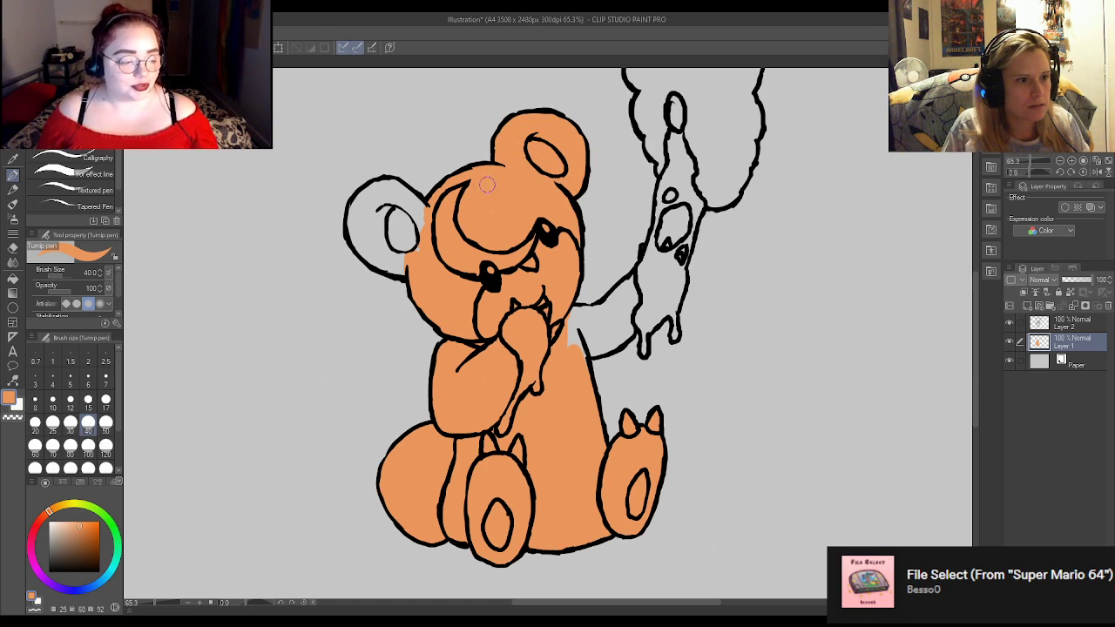
pyautogui.moveTo(422, 212)
pyautogui.mouseDown()
pyautogui.moveTo(405, 262)
pyautogui.moveTo(376, 261)
pyautogui.moveTo(354, 223)
pyautogui.moveTo(377, 186)
pyautogui.moveTo(399, 191)
pyautogui.moveTo(425, 221)
pyautogui.moveTo(417, 236)
pyautogui.moveTo(405, 199)
pyautogui.moveTo(420, 210)
pyautogui.moveTo(397, 197)
pyautogui.moveTo(381, 237)
pyautogui.mouseUp()
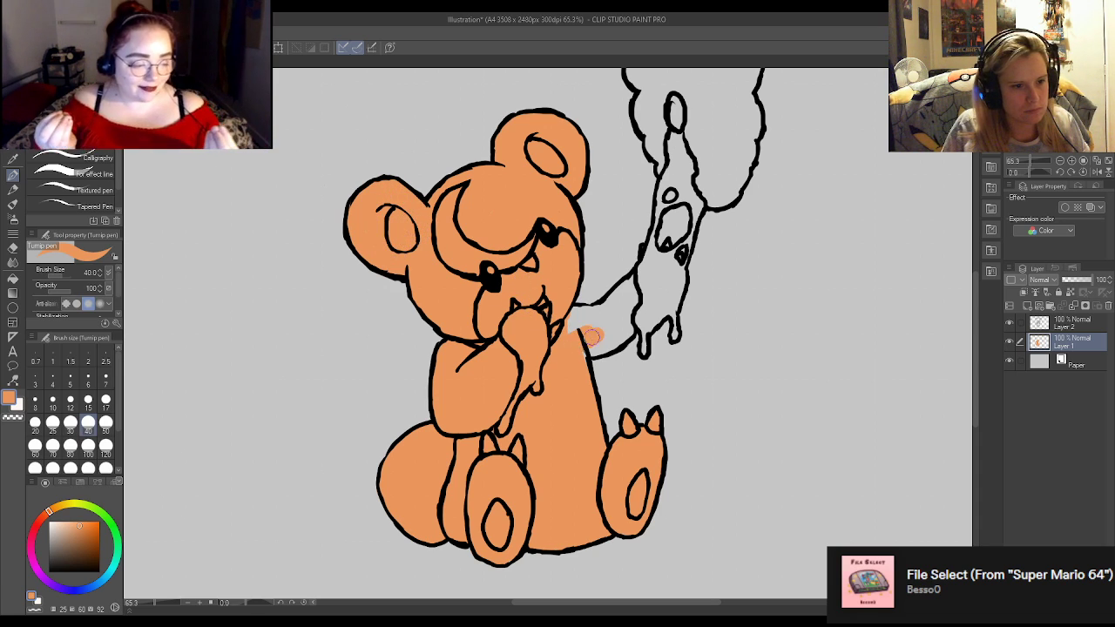
# Paint the raised arm and the dripping honey around its paw orange, erasing the spill outside the outline.
pyautogui.moveTo(582, 376)
pyautogui.mouseDown()
pyautogui.moveTo(644, 309)
pyautogui.moveTo(570, 322)
pyautogui.moveTo(579, 310)
pyautogui.moveTo(645, 275)
pyautogui.moveTo(627, 296)
pyautogui.moveTo(659, 262)
pyautogui.moveTo(646, 250)
pyautogui.moveTo(658, 272)
pyautogui.mouseUp()
pyautogui.press('e')
pyautogui.press('p')
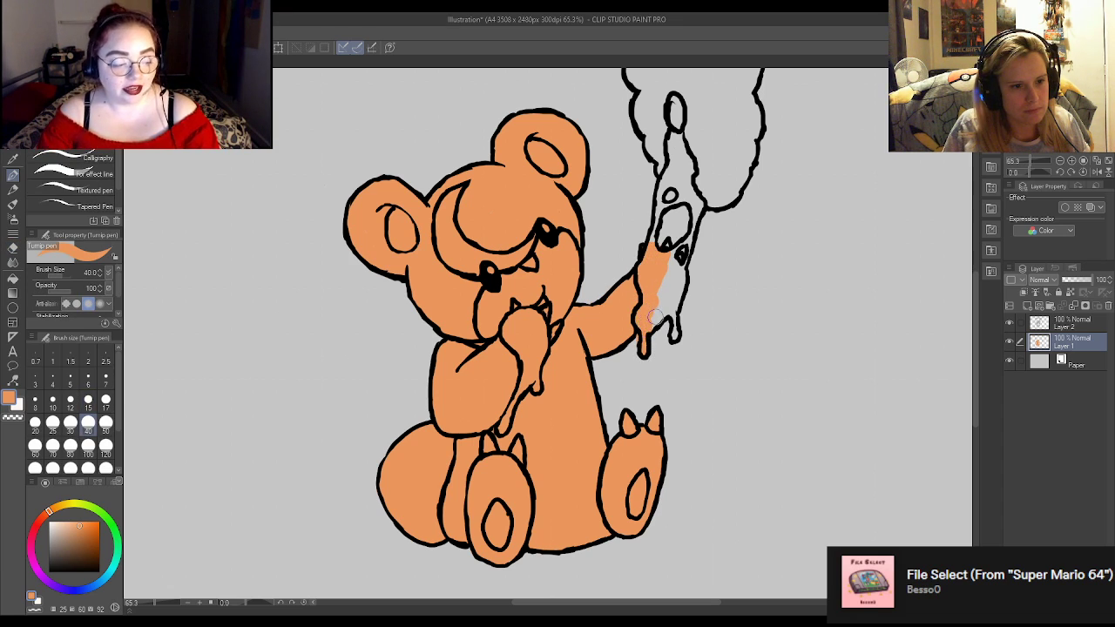
pyautogui.press('e')
pyautogui.moveTo(649, 327)
pyautogui.mouseDown()
pyautogui.moveTo(671, 311)
pyautogui.moveTo(675, 336)
pyautogui.moveTo(666, 289)
pyautogui.moveTo(678, 277)
pyautogui.moveTo(673, 293)
pyautogui.moveTo(666, 263)
pyautogui.moveTo(668, 247)
pyautogui.moveTo(684, 250)
pyautogui.mouseUp()
pyautogui.press('p')
pyautogui.press('e')
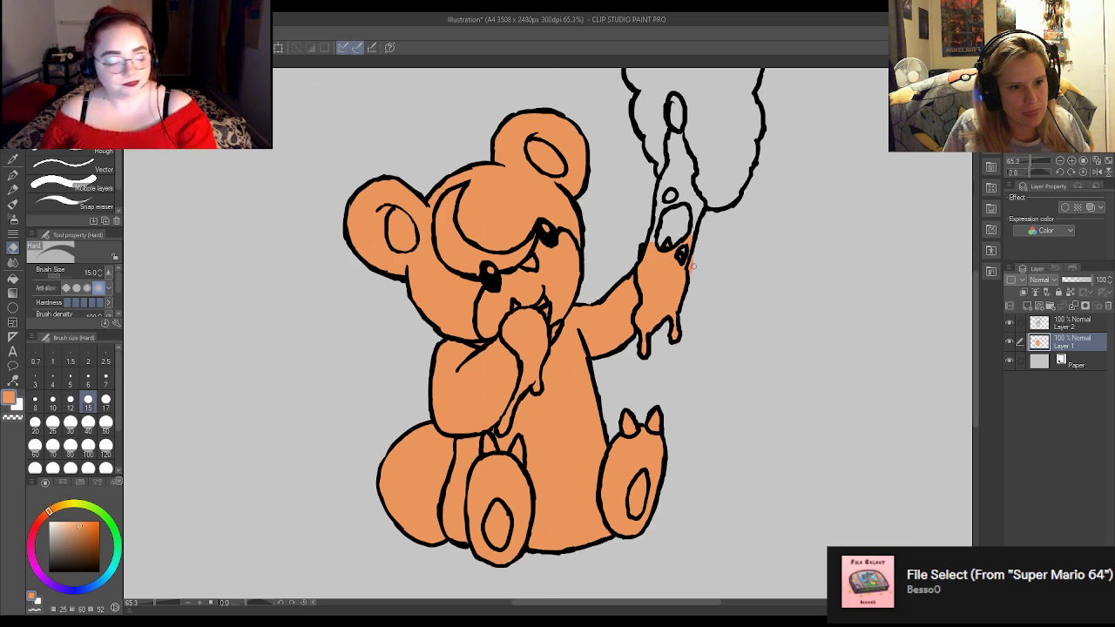
# Continue the orange base around the hole in the dripping honey and up towards the hive.
pyautogui.press('p')
pyautogui.moveTo(693, 244)
pyautogui.mouseDown()
pyautogui.moveTo(701, 192)
pyautogui.moveTo(659, 209)
pyautogui.moveTo(649, 235)
pyautogui.moveTo(655, 201)
pyautogui.moveTo(682, 187)
pyautogui.moveTo(668, 181)
pyautogui.moveTo(704, 170)
pyautogui.mouseUp()
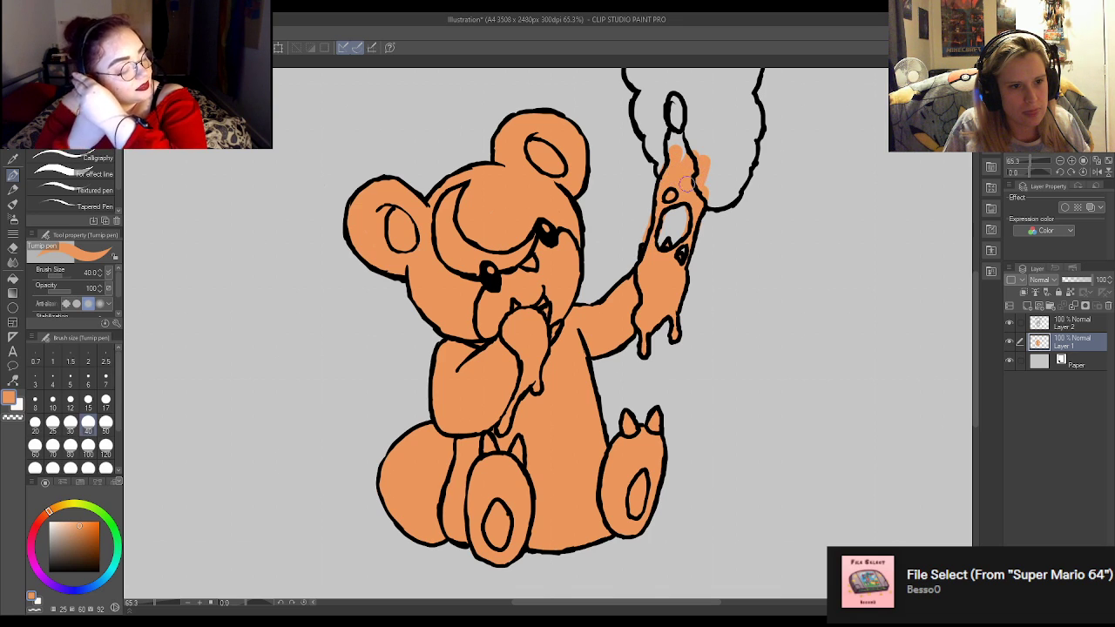
pyautogui.press('e')
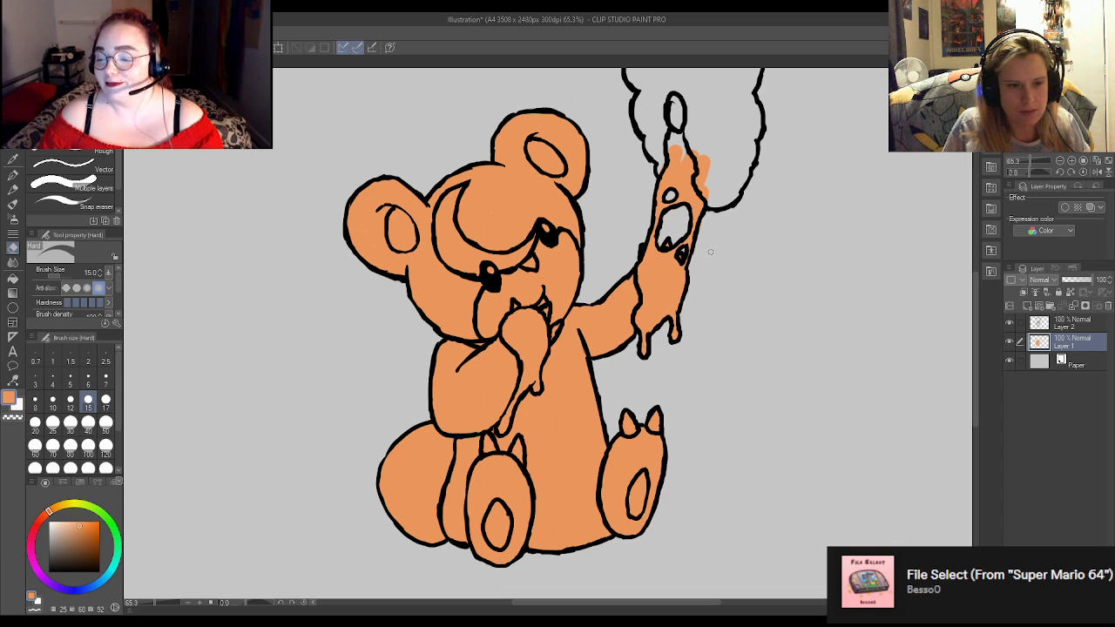
pyautogui.press('p')
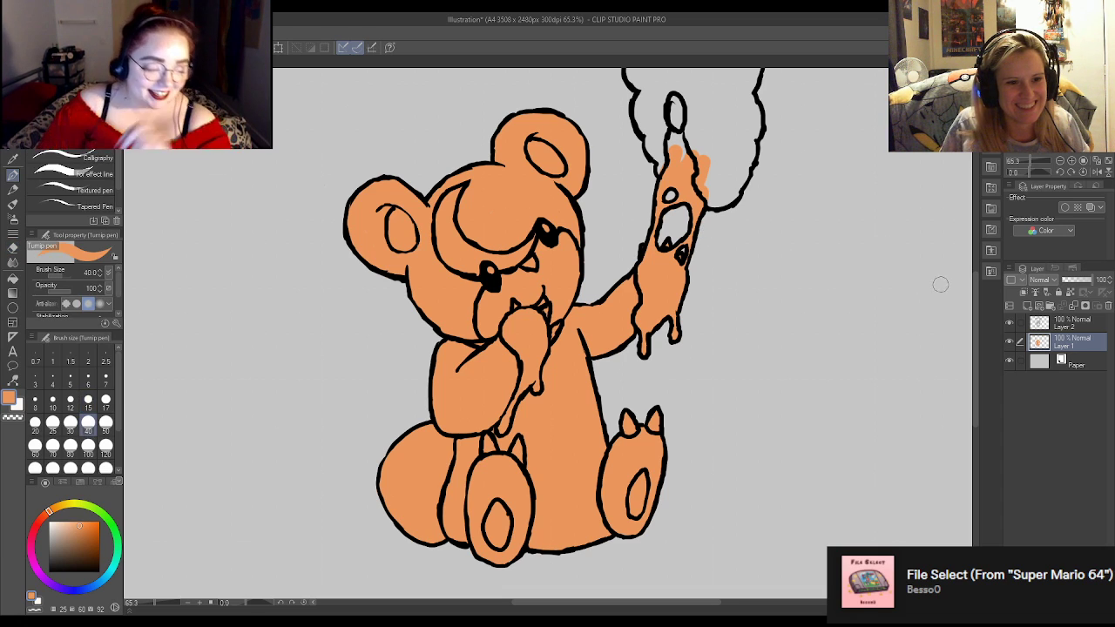
# Fill the whole hive above the raised arm and its short stalk with orange.
pyautogui.moveTo(976, 307); pyautogui.dragTo(977, 252)
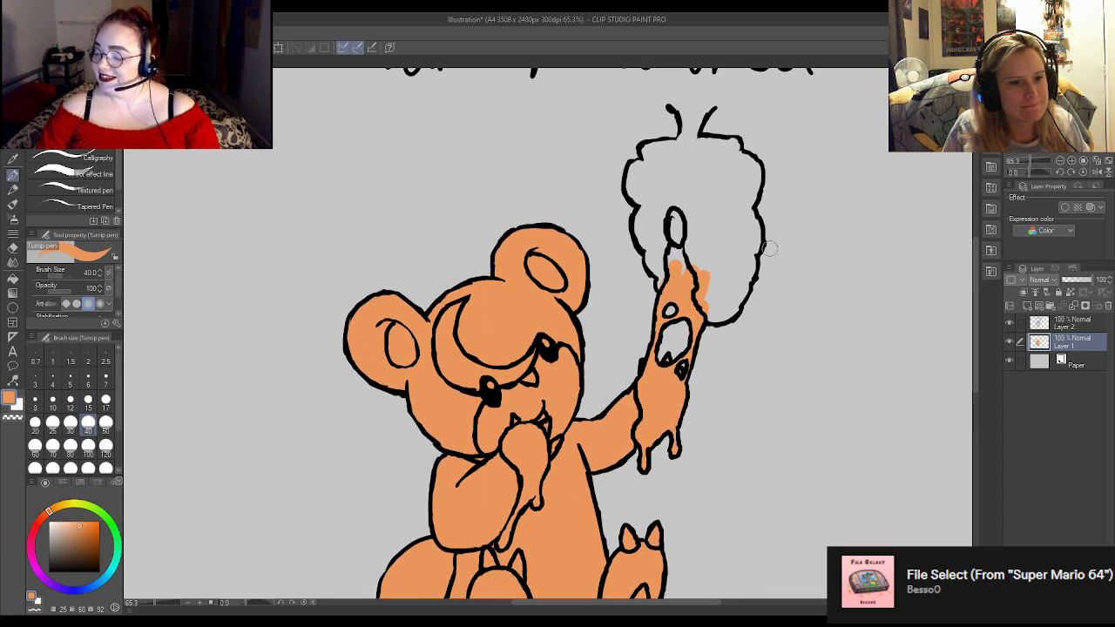
pyautogui.moveTo(697, 237)
pyautogui.mouseDown()
pyautogui.moveTo(662, 282)
pyautogui.moveTo(642, 220)
pyautogui.moveTo(713, 315)
pyautogui.moveTo(727, 312)
pyautogui.moveTo(751, 245)
pyautogui.moveTo(748, 207)
pyautogui.moveTo(737, 247)
pyautogui.moveTo(714, 254)
pyautogui.moveTo(705, 214)
pyautogui.moveTo(641, 198)
pyautogui.moveTo(640, 165)
pyautogui.moveTo(633, 190)
pyautogui.moveTo(649, 152)
pyautogui.moveTo(693, 145)
pyautogui.moveTo(657, 163)
pyautogui.moveTo(689, 124)
pyautogui.moveTo(686, 111)
pyautogui.moveTo(678, 154)
pyautogui.mouseUp()
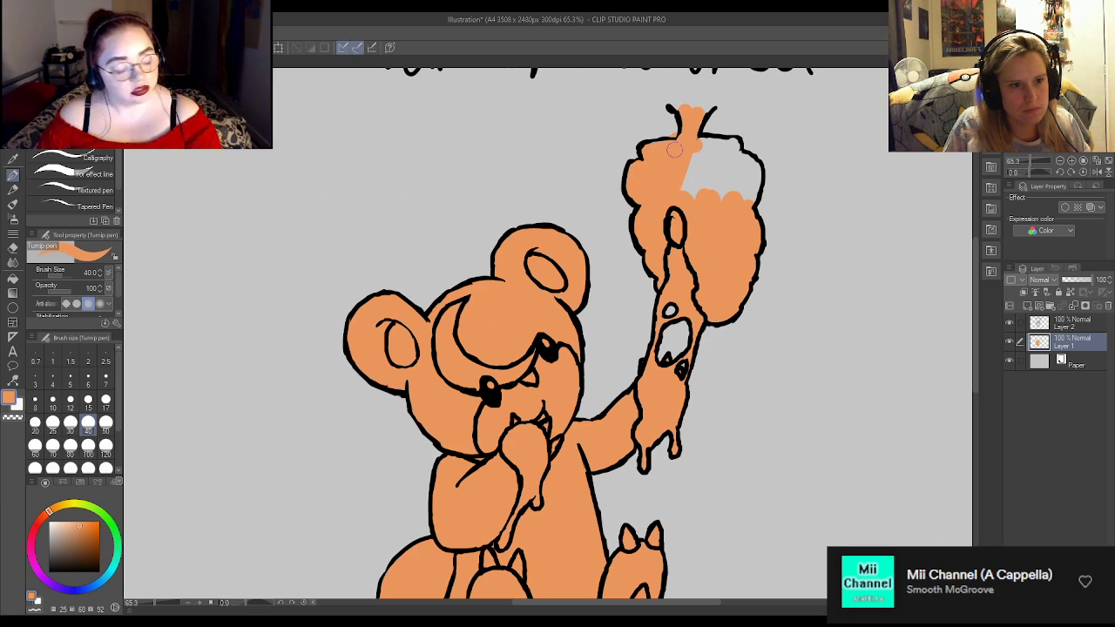
pyautogui.press('e')
pyautogui.press('p')
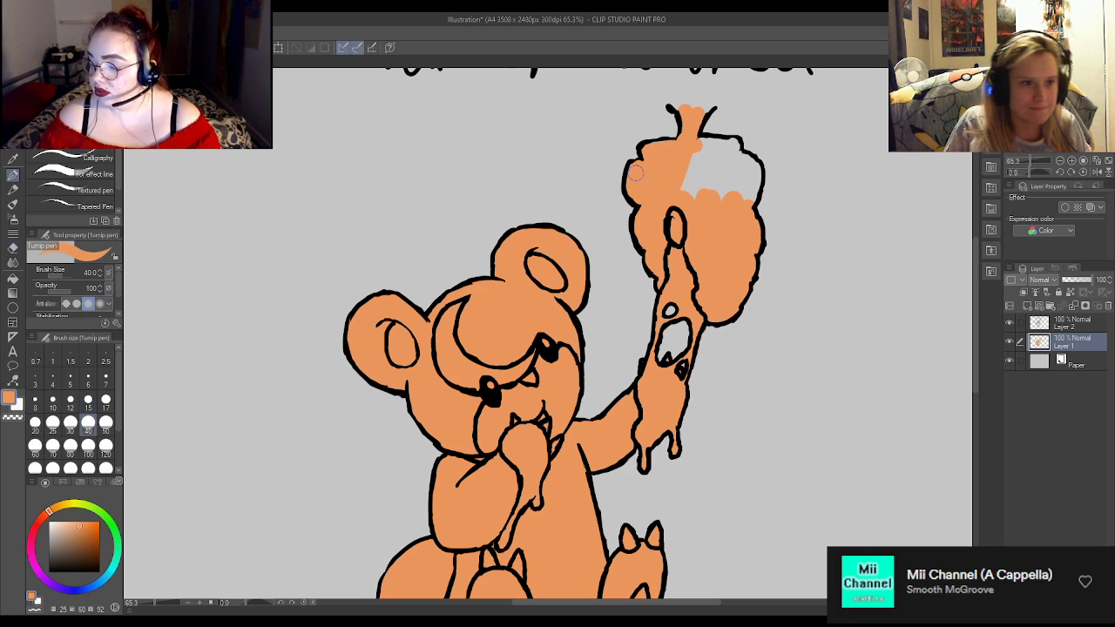
pyautogui.moveTo(683, 175)
pyautogui.mouseDown()
pyautogui.moveTo(684, 200)
pyautogui.moveTo(706, 174)
pyautogui.mouseUp()
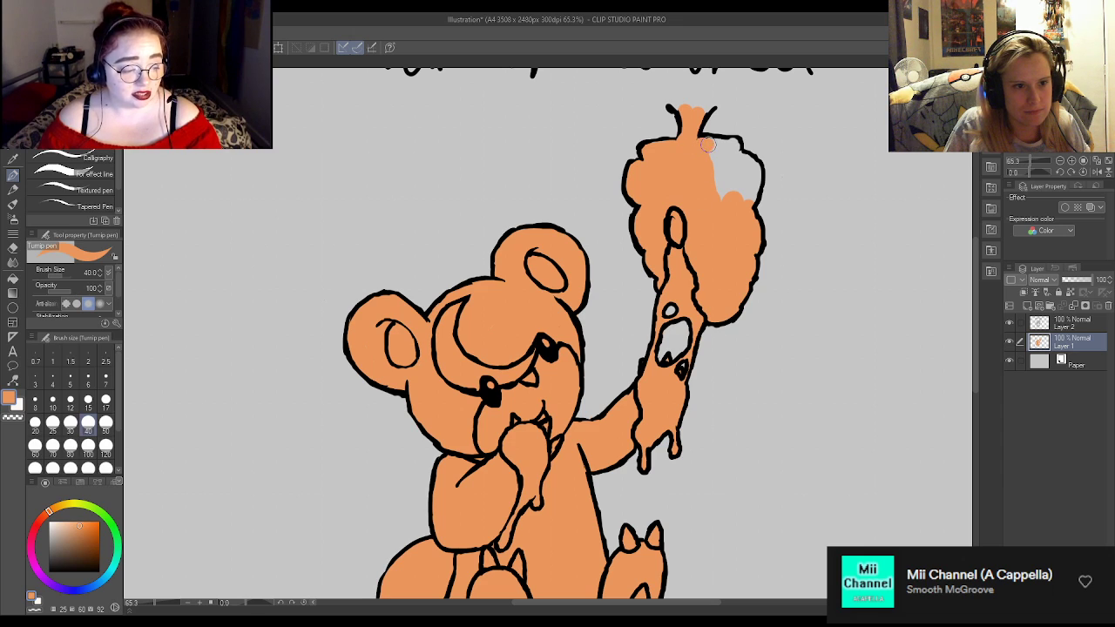
pyautogui.moveTo(732, 146)
pyautogui.mouseDown()
pyautogui.moveTo(747, 202)
pyautogui.moveTo(752, 163)
pyautogui.moveTo(728, 151)
pyautogui.moveTo(712, 179)
pyautogui.mouseUp()
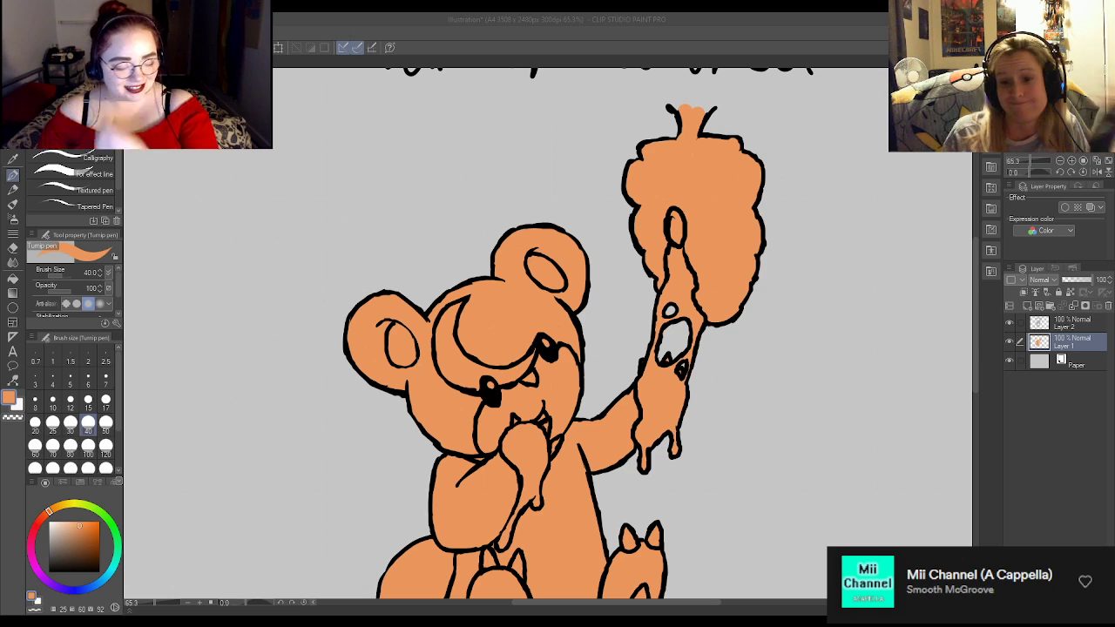
pyautogui.scroll(1, 261, 514)
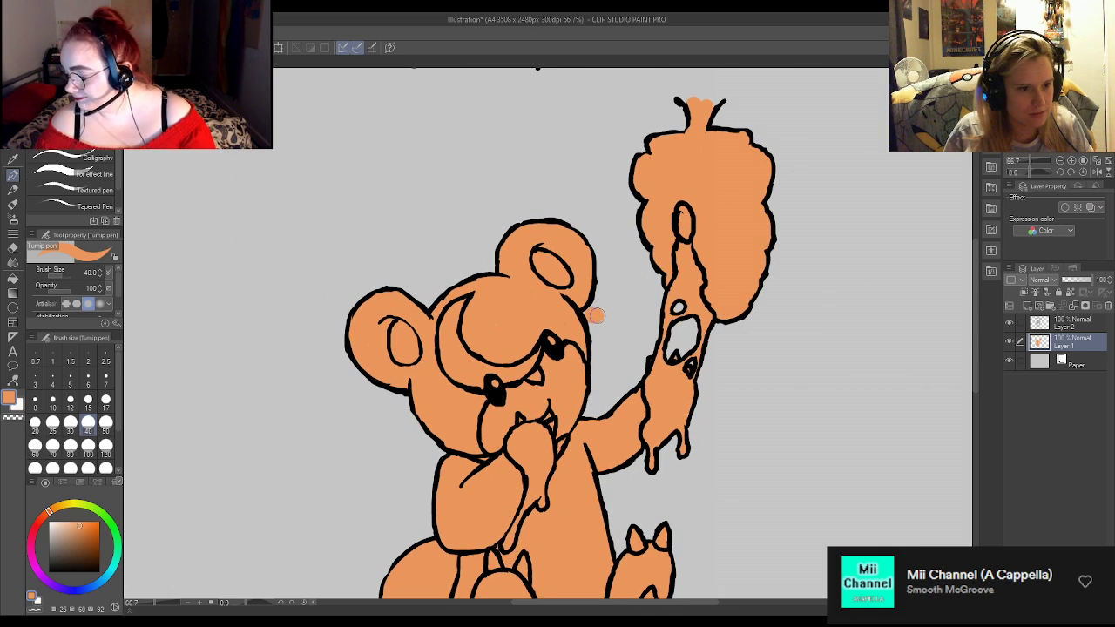
# Extend the orange to both edges of the hive stalk's open end and erase the excess to leave a straight edge.
pyautogui.press('e')
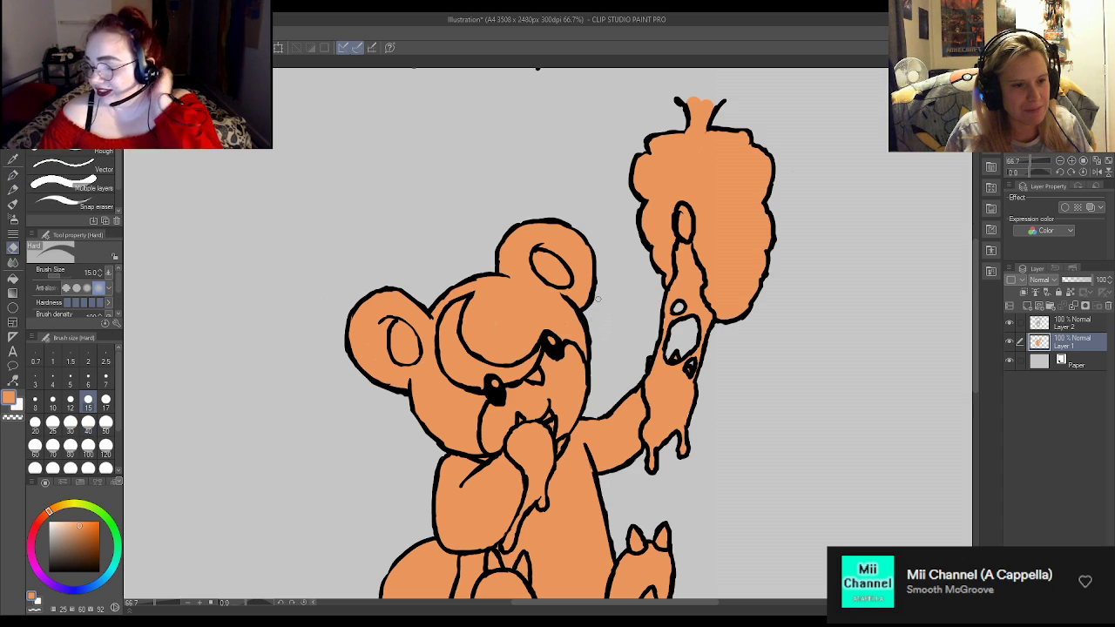
pyautogui.press('p')
pyautogui.scroll(-4, 563, 297)
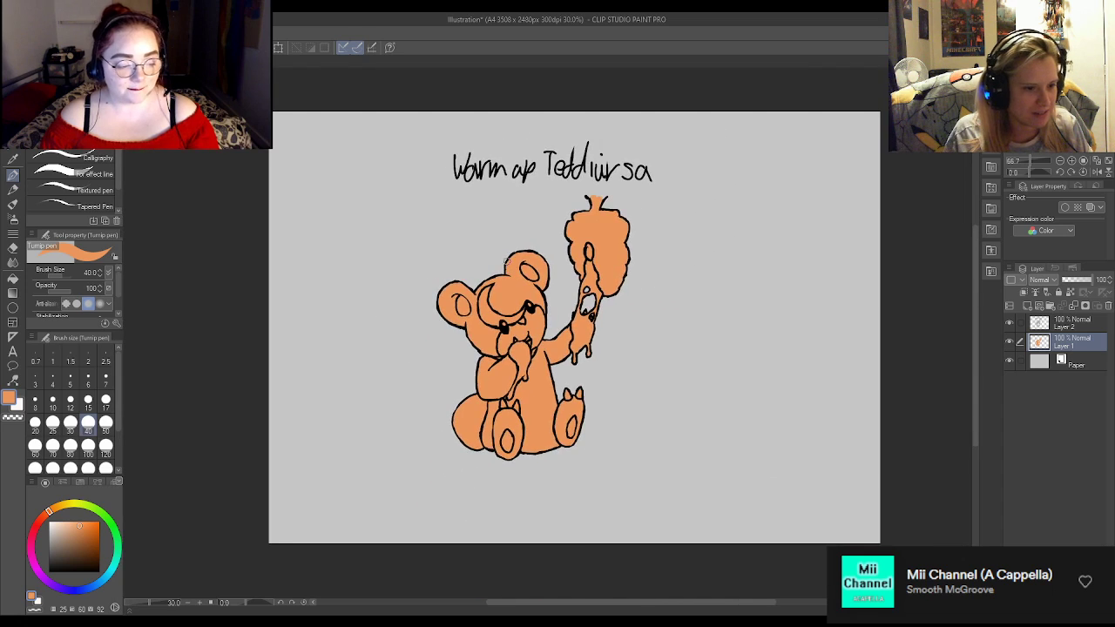
pyautogui.scroll(1, 577, 188)
pyautogui.scroll(3, 576, 189)
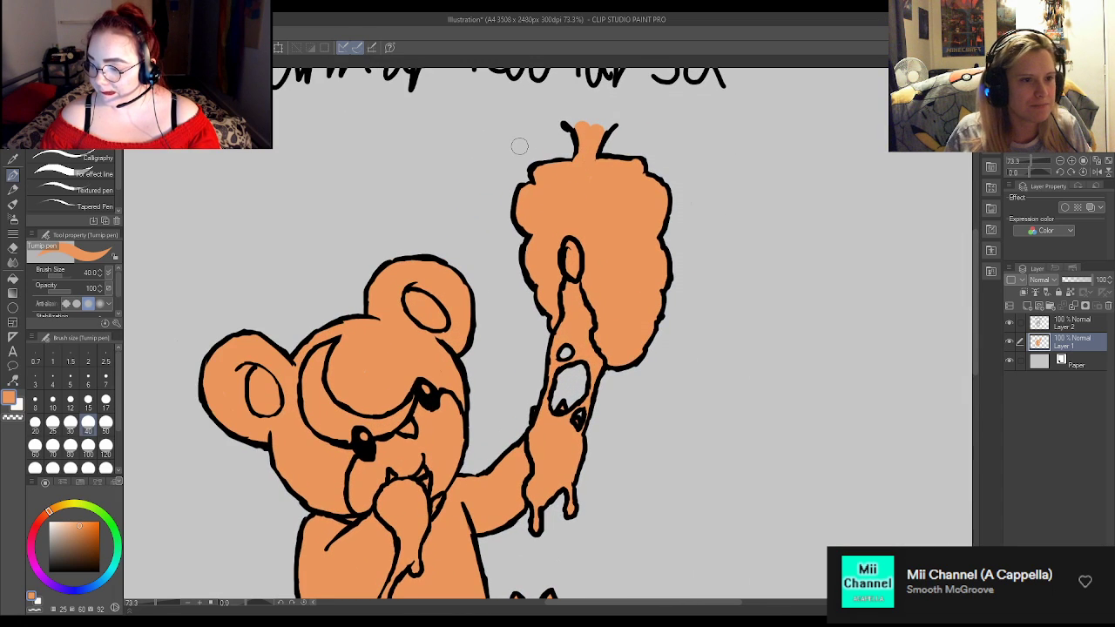
pyautogui.moveTo(562, 118)
pyautogui.mouseDown()
pyautogui.moveTo(579, 129)
pyautogui.moveTo(615, 124)
pyautogui.moveTo(604, 113)
pyautogui.mouseUp()
pyautogui.press('e')
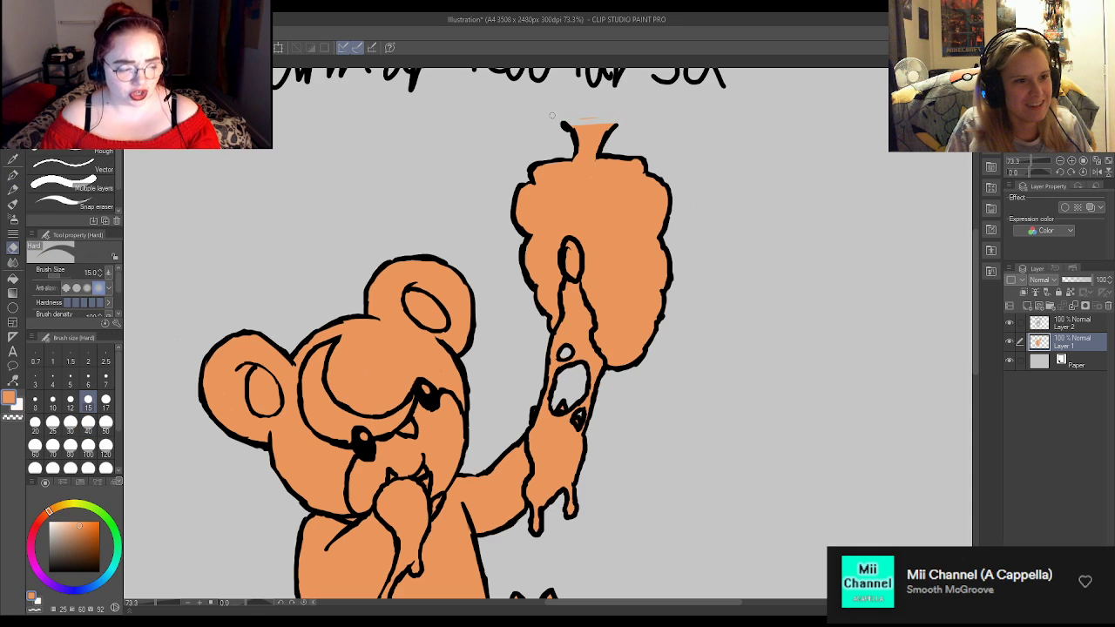
pyautogui.hotkey('ctrl', 'z')
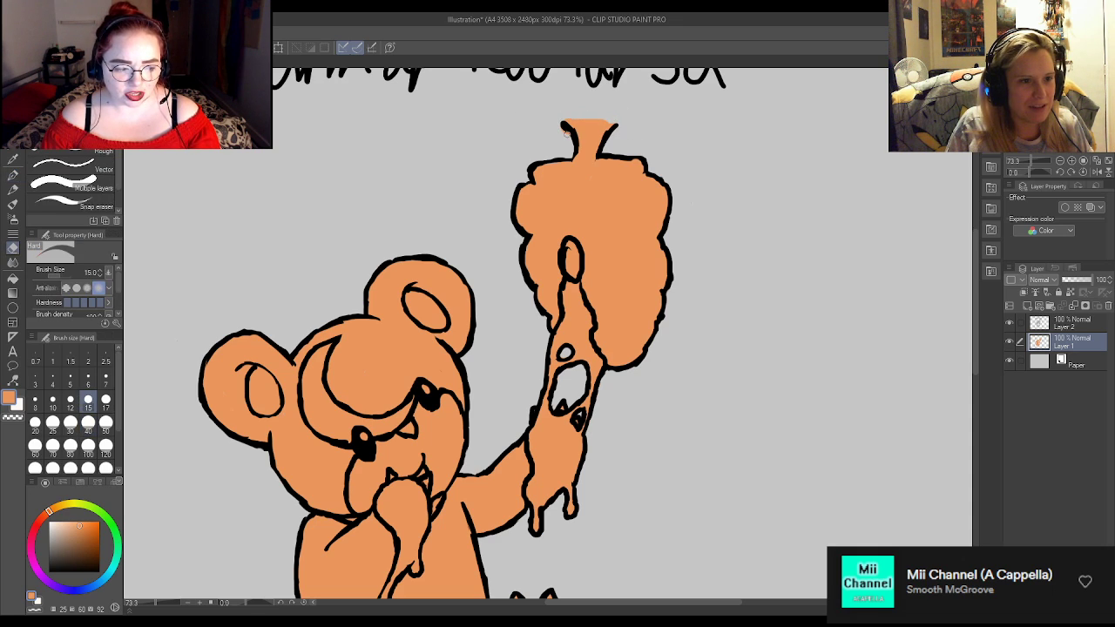
pyautogui.moveTo(565, 122); pyautogui.dragTo(616, 122)
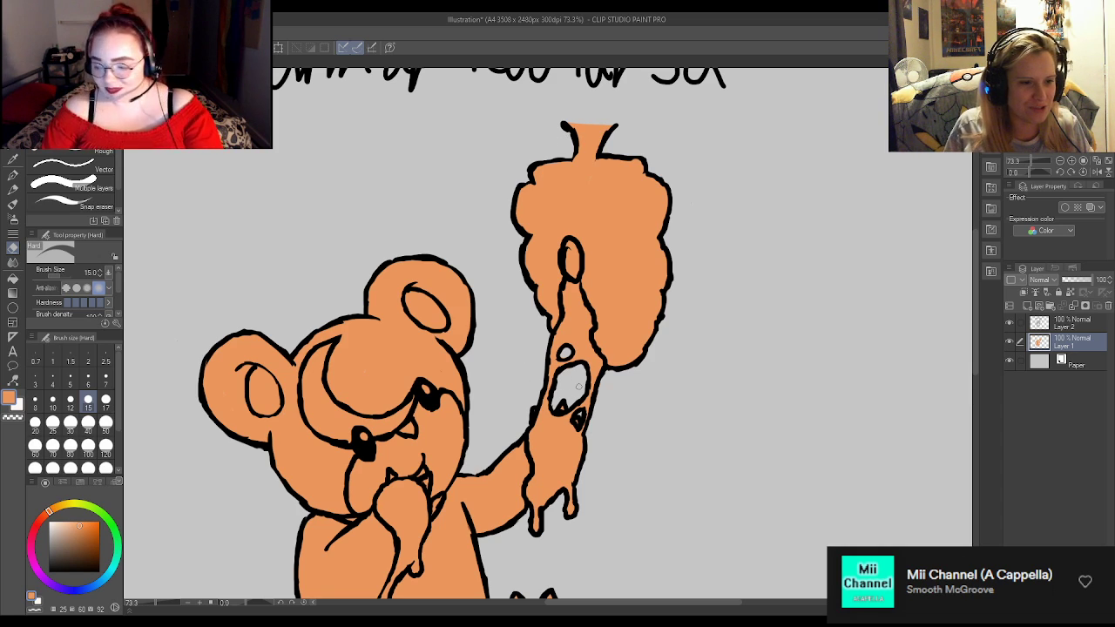
# Lock the transparent pixels of Layer 1.
pyautogui.press('p')
pyautogui.scroll(-3, 666, 149)
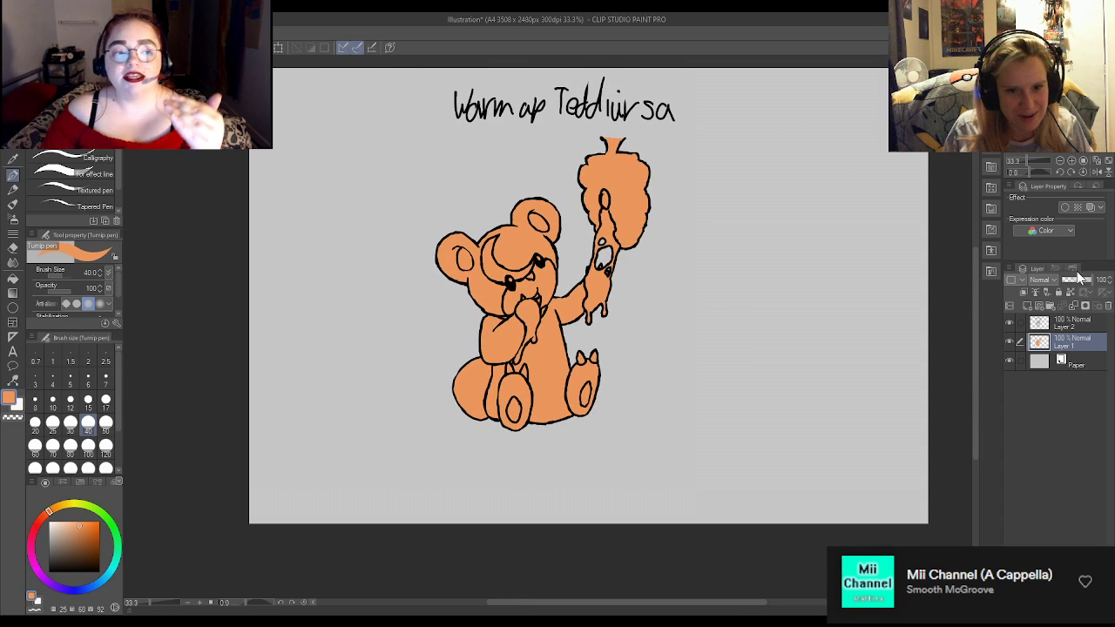
pyautogui.click(1070, 292)
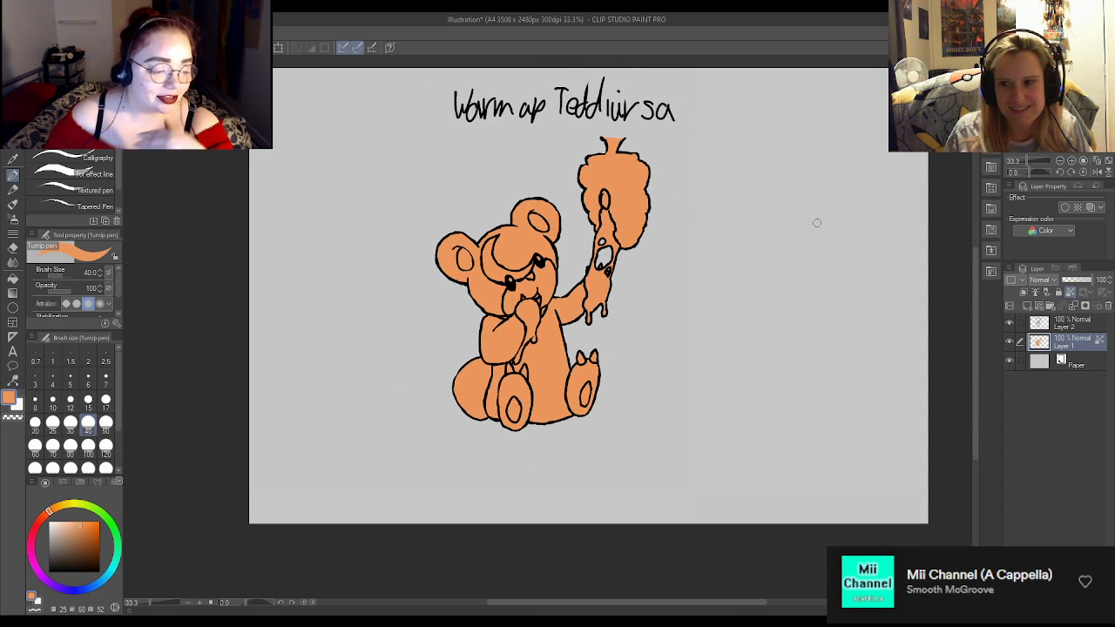
# Paint the round highlights in both of the bear's eyes white.
pyautogui.scroll(1, 792, 229)
pyautogui.scroll(2, 403, 296)
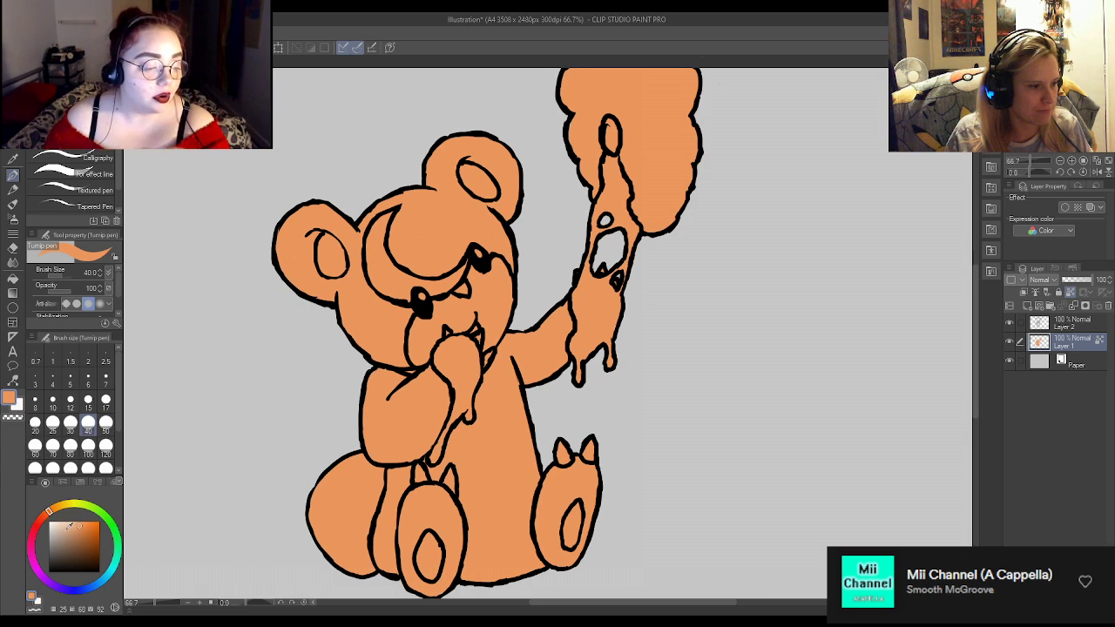
pyautogui.press('c')
pyautogui.click(421, 299)
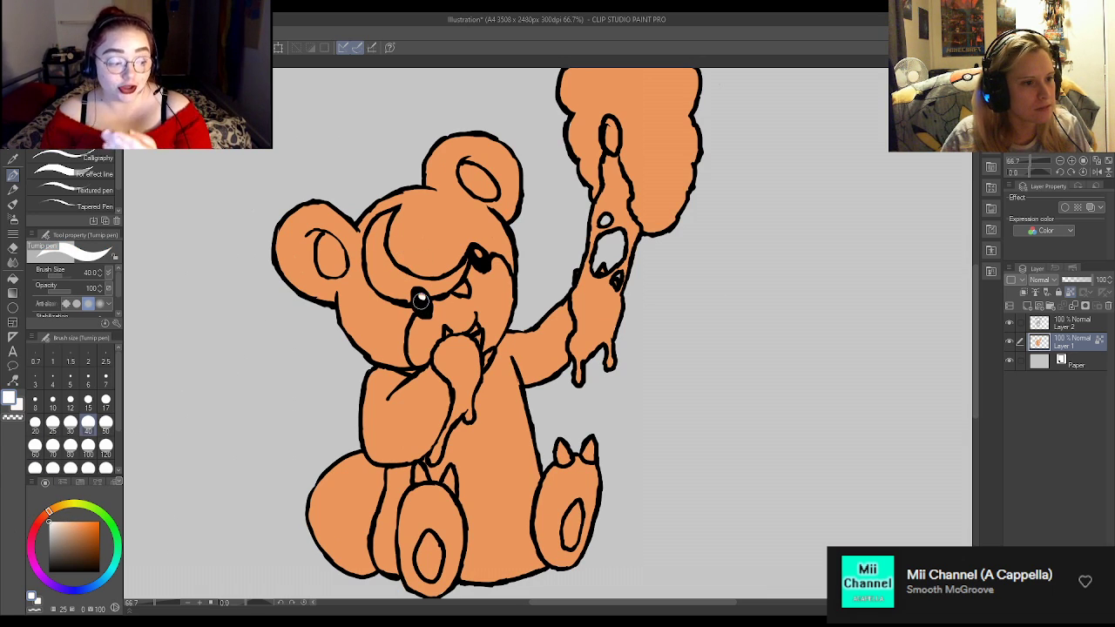
pyautogui.click(477, 255)
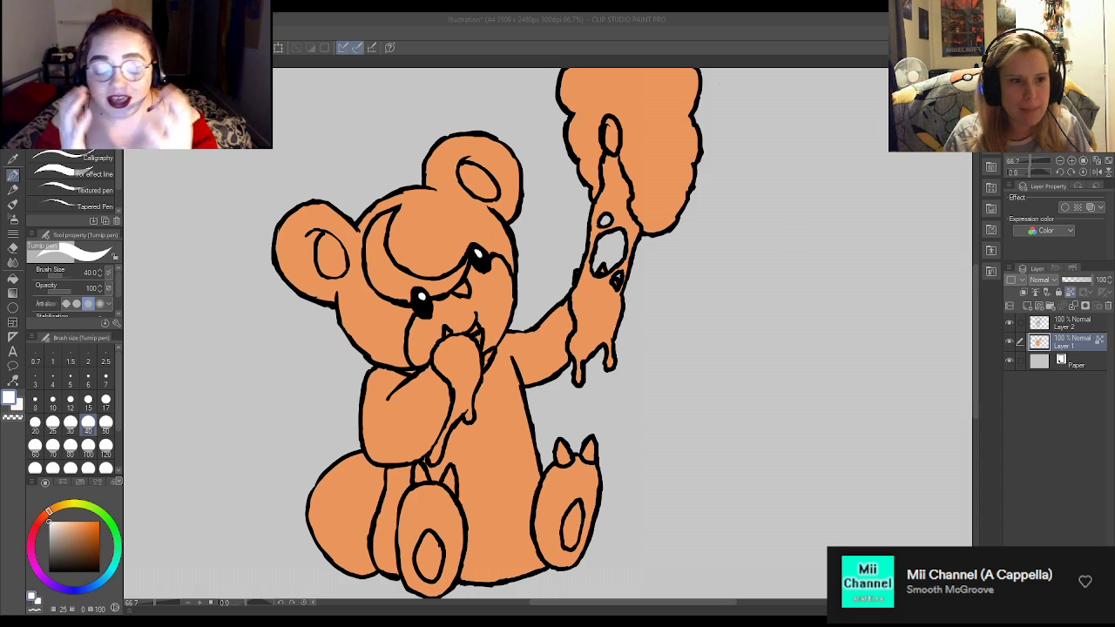
# Paint the bear's fangs white at brush size 17 and sample the orange fur colour.
pyautogui.scroll(2, 567, 331)
pyautogui.click(105, 400)
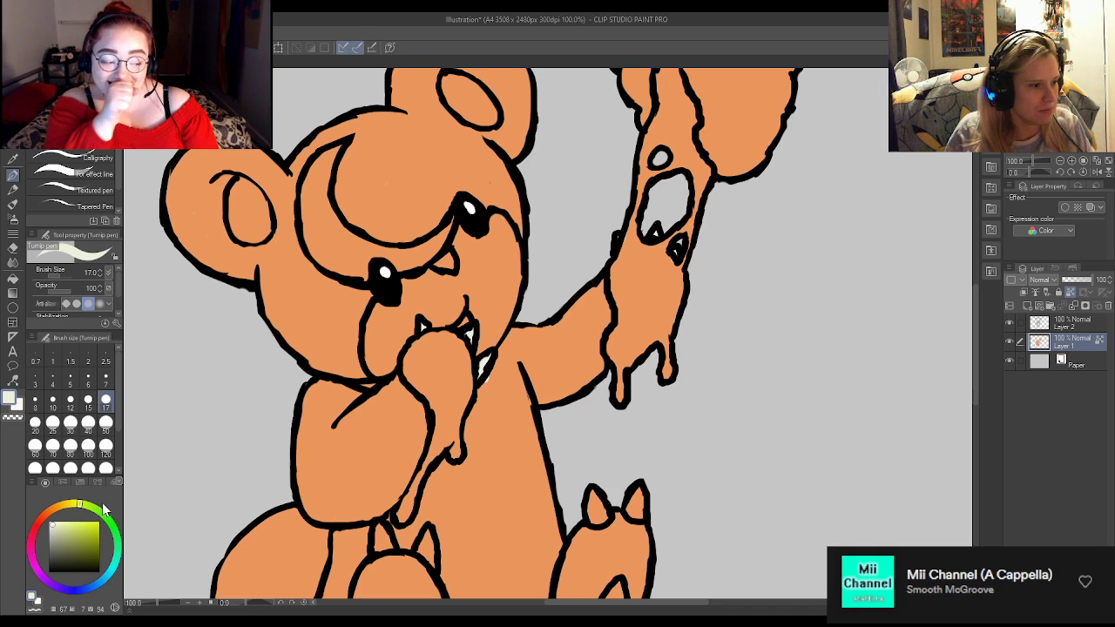
pyautogui.keyDown('alt'); pyautogui.click(356, 452); pyautogui.keyUp('alt')
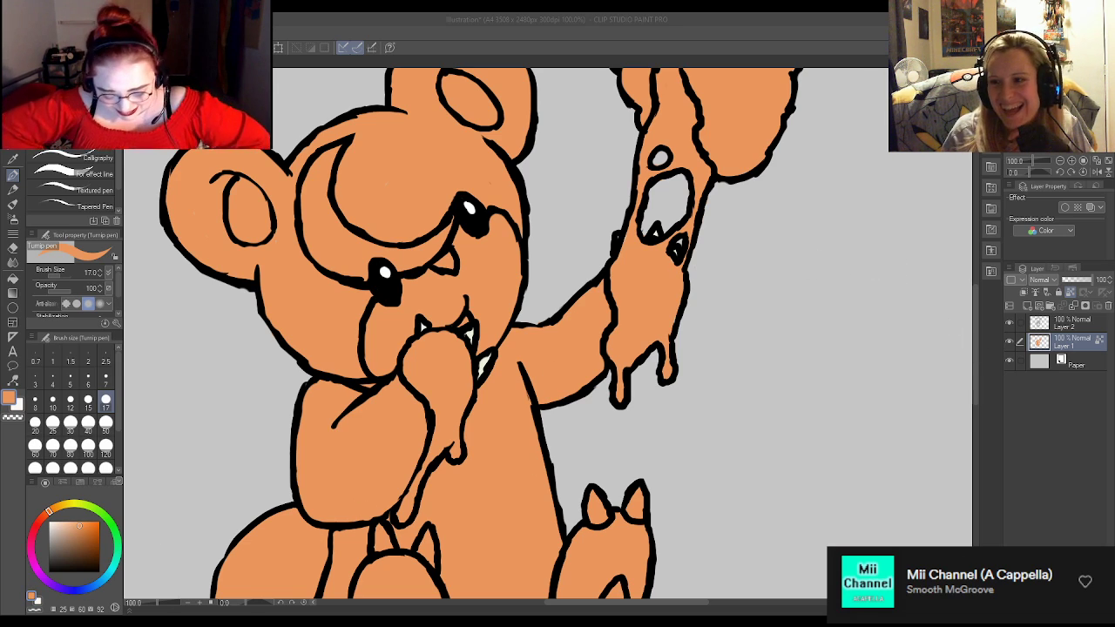
# Paint the bear's muzzle pale yellow with the pen at size 40.
pyautogui.click(1025, 237)
pyautogui.click(88, 423)
pyautogui.moveTo(399, 305)
pyautogui.mouseDown()
pyautogui.moveTo(373, 363)
pyautogui.moveTo(385, 366)
pyautogui.moveTo(415, 283)
pyautogui.moveTo(463, 275)
pyautogui.moveTo(464, 238)
pyautogui.moveTo(463, 247)
pyautogui.moveTo(480, 243)
pyautogui.moveTo(497, 223)
pyautogui.moveTo(511, 272)
pyautogui.moveTo(508, 252)
pyautogui.moveTo(496, 315)
pyautogui.moveTo(480, 302)
pyautogui.moveTo(490, 333)
pyautogui.moveTo(500, 305)
pyautogui.moveTo(501, 318)
pyautogui.moveTo(489, 280)
pyautogui.moveTo(438, 319)
pyautogui.moveTo(427, 304)
pyautogui.moveTo(471, 301)
pyautogui.moveTo(487, 261)
pyautogui.mouseUp()
# Paint the crescent on the bear's forehead pale cream with the pen at size 17.
pyautogui.click(106, 399)
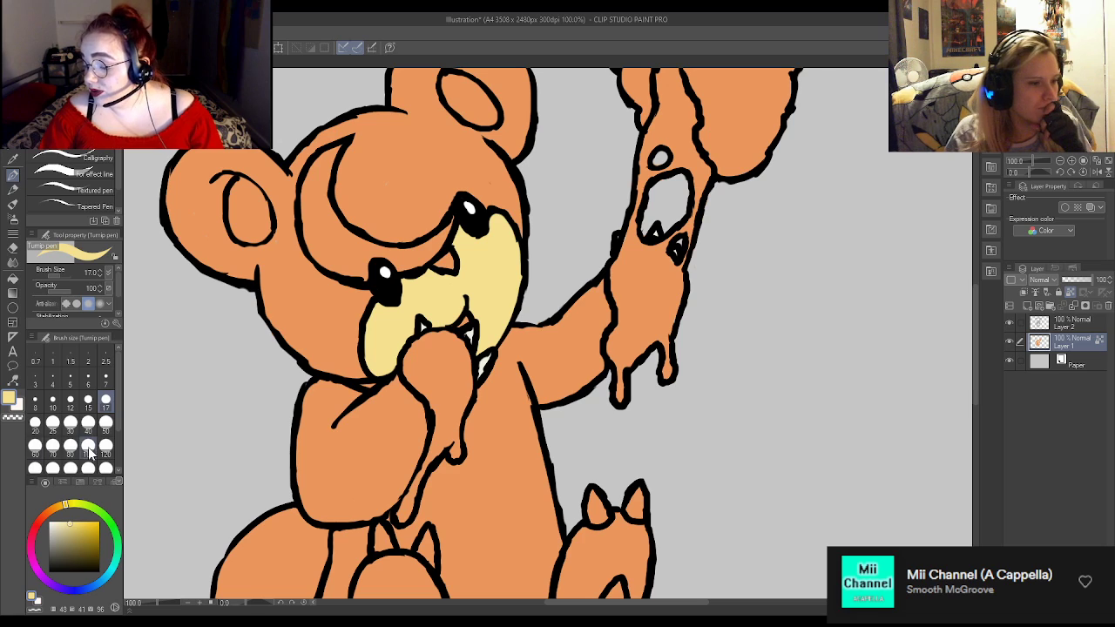
pyautogui.click(33, 599)
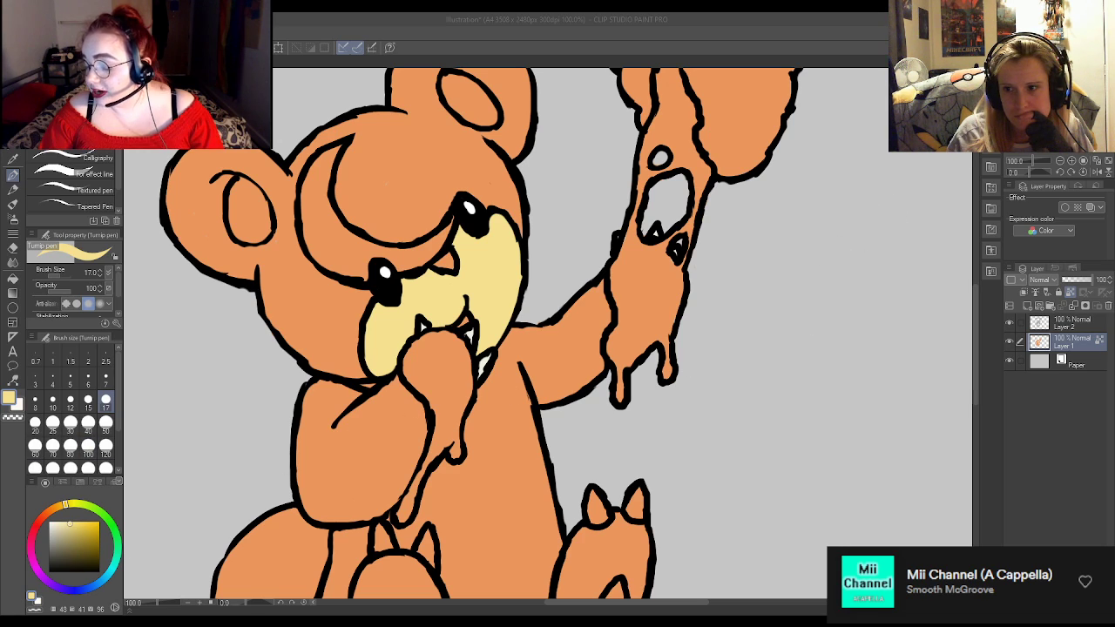
pyautogui.click(1049, 238)
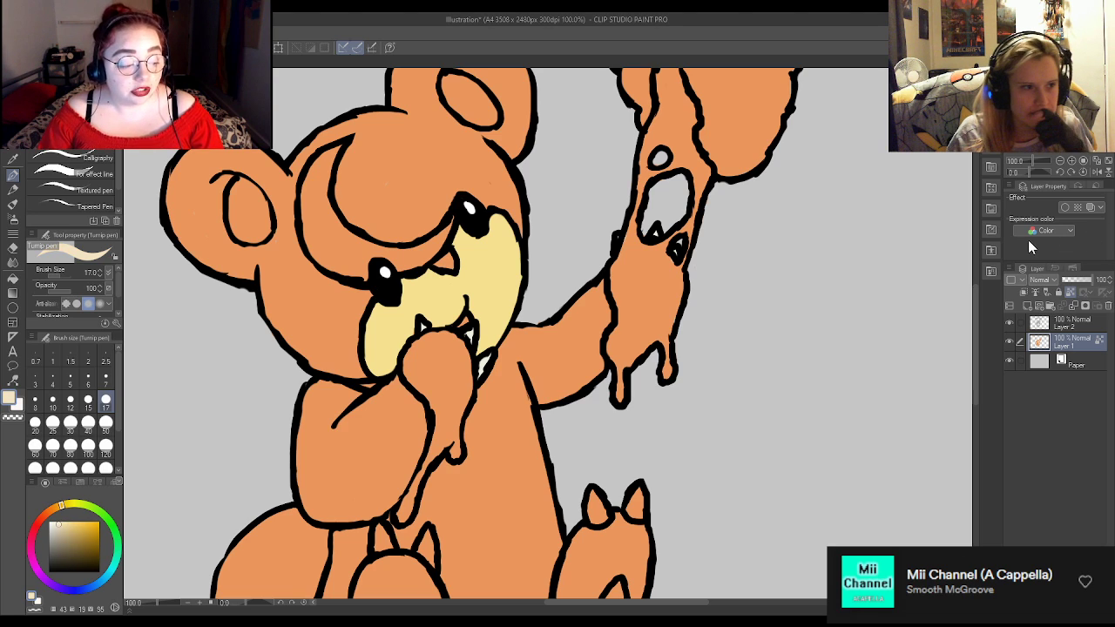
pyautogui.moveTo(329, 151)
pyautogui.mouseDown()
pyautogui.moveTo(296, 206)
pyautogui.moveTo(309, 231)
pyautogui.moveTo(322, 172)
pyautogui.moveTo(327, 216)
pyautogui.moveTo(306, 235)
pyautogui.moveTo(331, 266)
pyautogui.moveTo(335, 222)
pyautogui.moveTo(341, 265)
pyautogui.moveTo(338, 223)
pyautogui.moveTo(359, 273)
pyautogui.moveTo(356, 240)
pyautogui.moveTo(415, 262)
pyautogui.moveTo(403, 265)
pyautogui.moveTo(436, 247)
pyautogui.moveTo(448, 222)
pyautogui.moveTo(407, 249)
pyautogui.mouseUp()
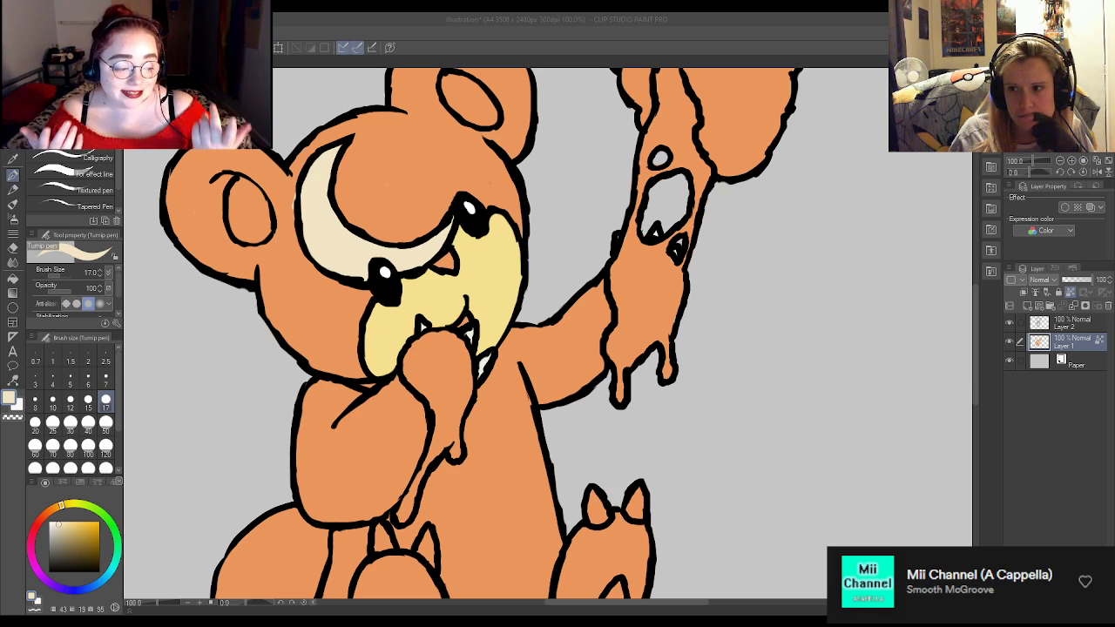
# Fill the inside of the bear's left-hand ear with dark brownish grey.
pyautogui.press('x')
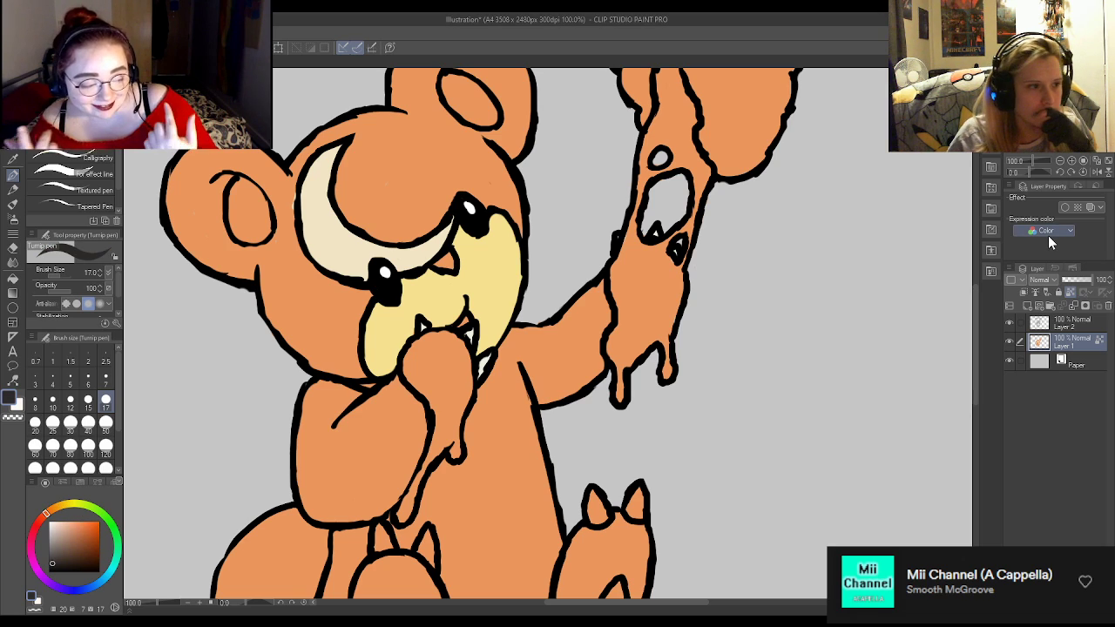
pyautogui.moveTo(236, 193)
pyautogui.mouseDown()
pyautogui.moveTo(238, 235)
pyautogui.moveTo(261, 231)
pyautogui.moveTo(258, 199)
pyautogui.mouseUp()
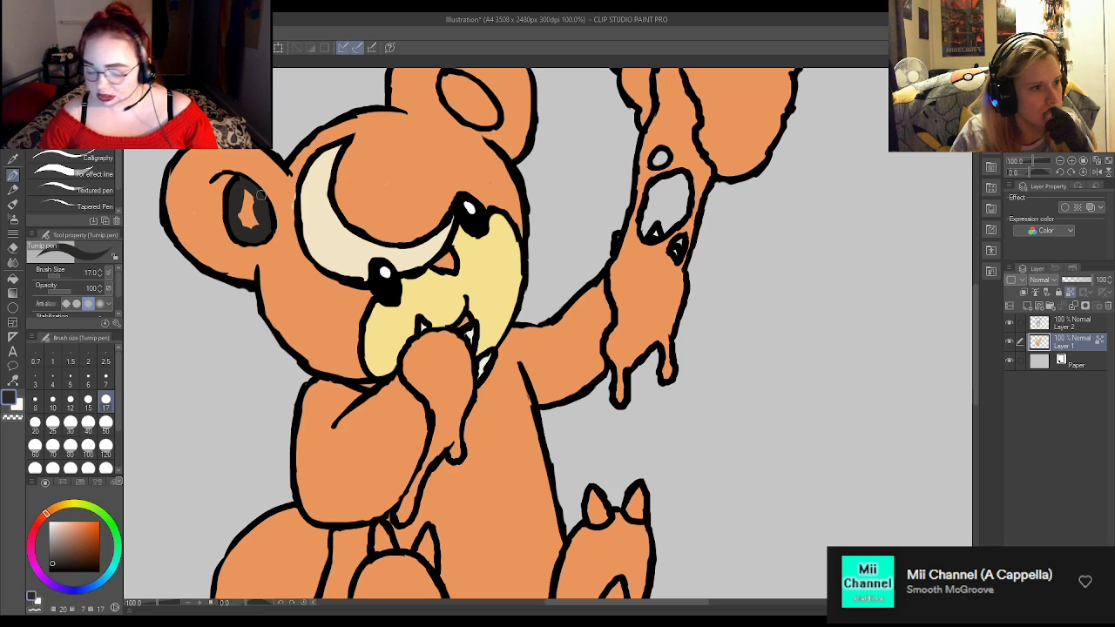
pyautogui.moveTo(240, 180); pyautogui.dragTo(249, 223)
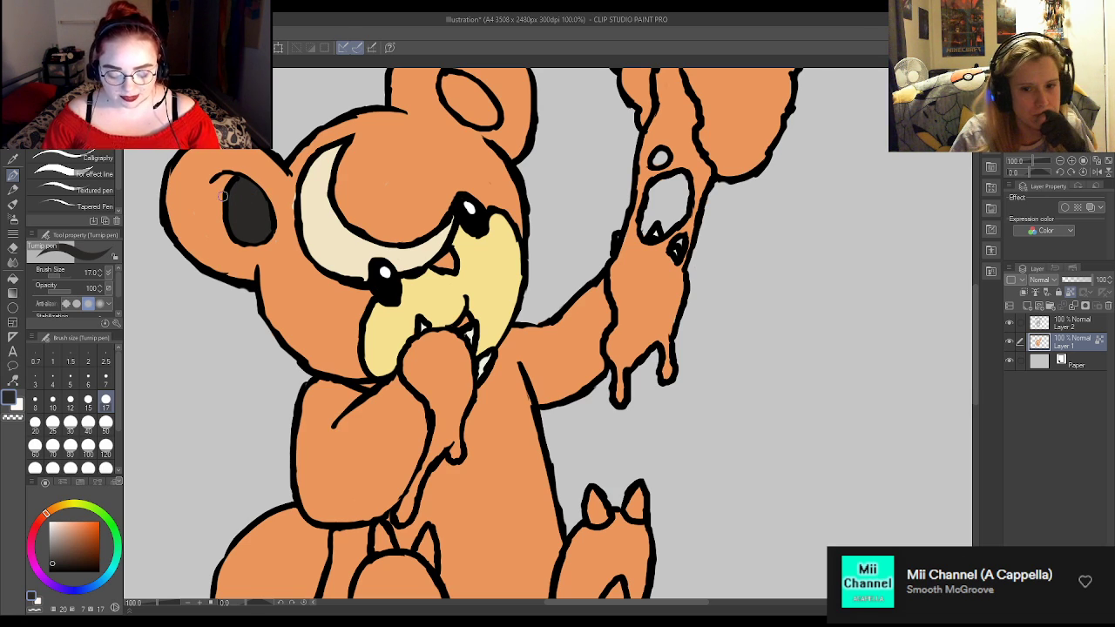
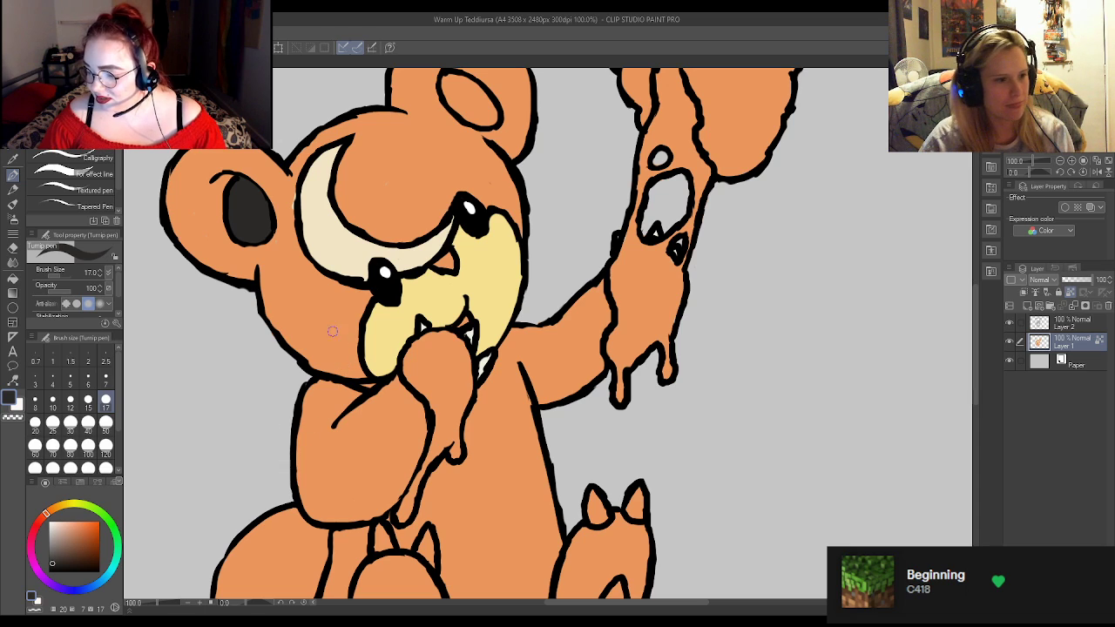
# Paint the inside of the bear's open mouth dark magenta with the pen at size 17.
pyautogui.keyDown('alt'); pyautogui.click(384, 329); pyautogui.keyUp('alt')
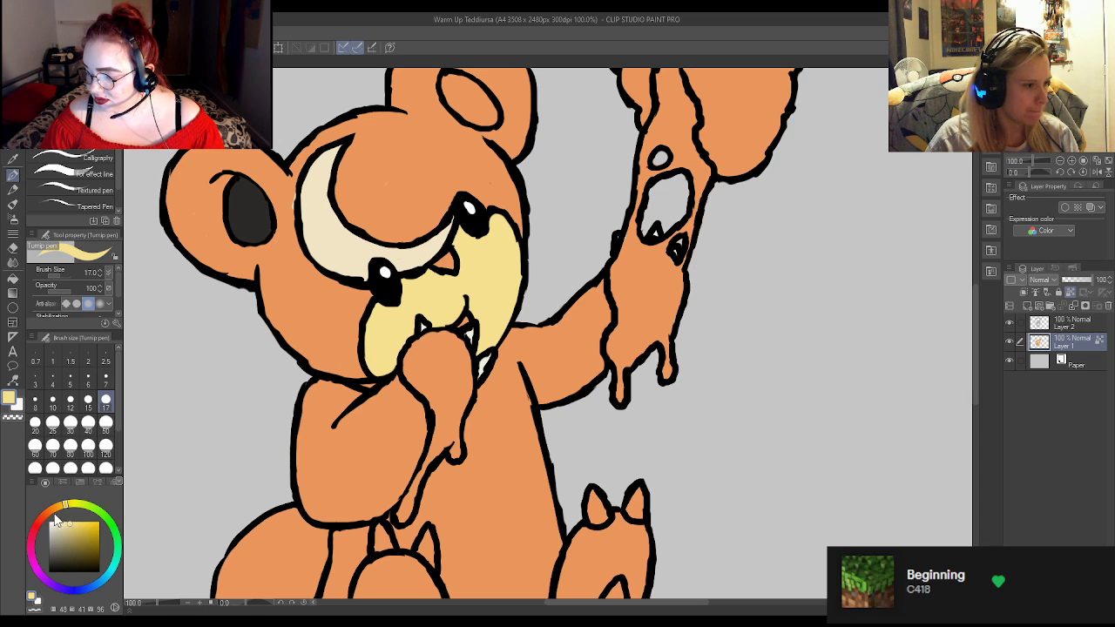
pyautogui.moveTo(61, 513); pyautogui.dragTo(32, 553)
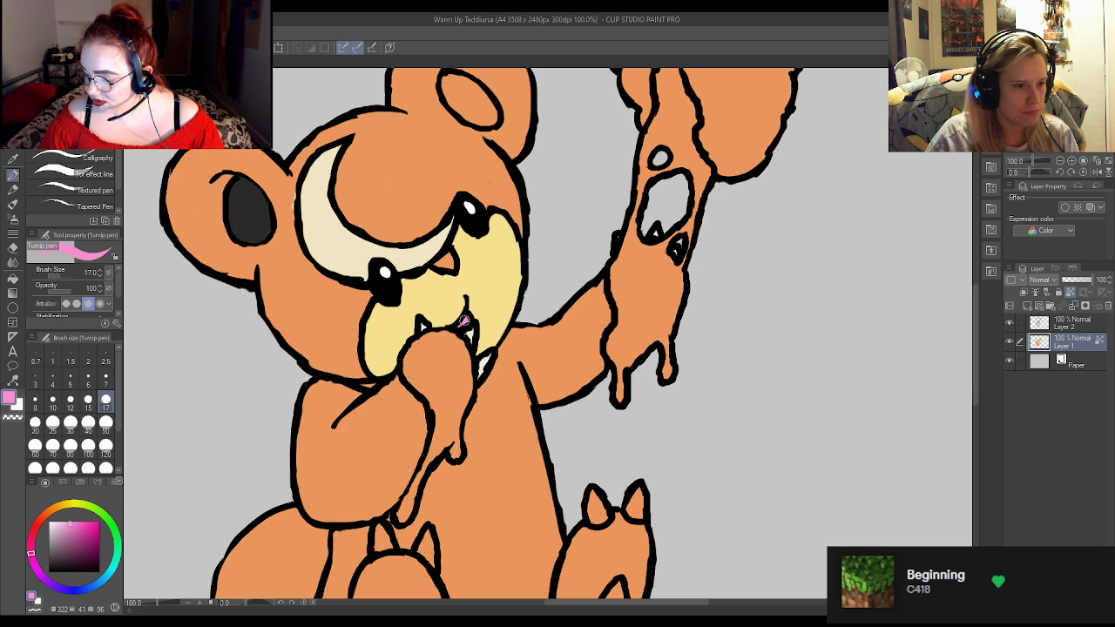
pyautogui.moveTo(79, 527); pyautogui.dragTo(67, 540)
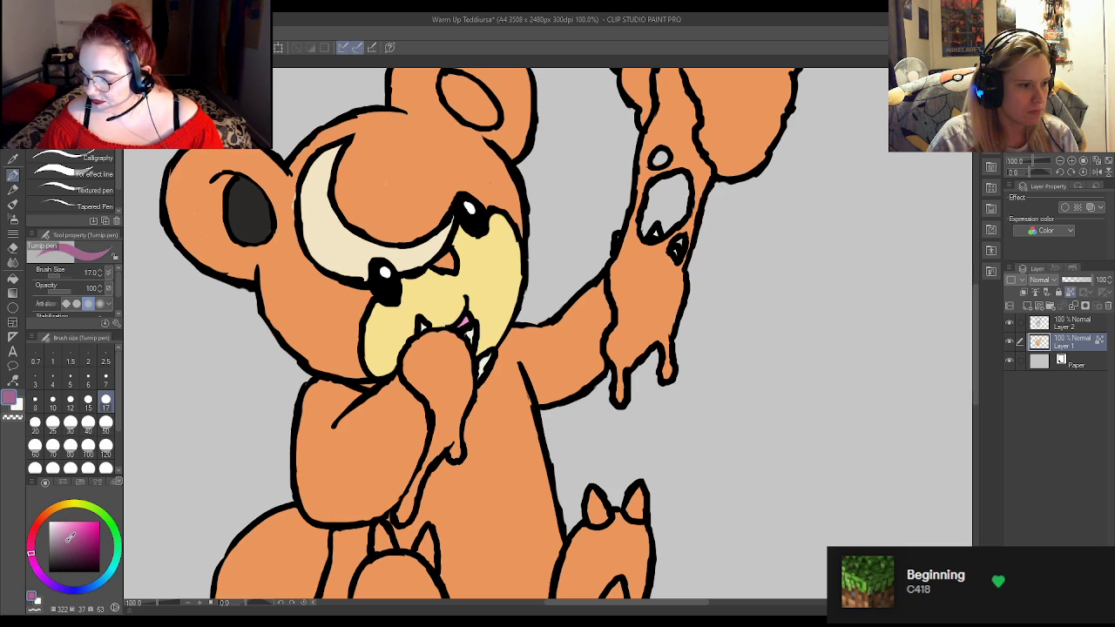
pyautogui.moveTo(475, 329); pyautogui.dragTo(457, 328)
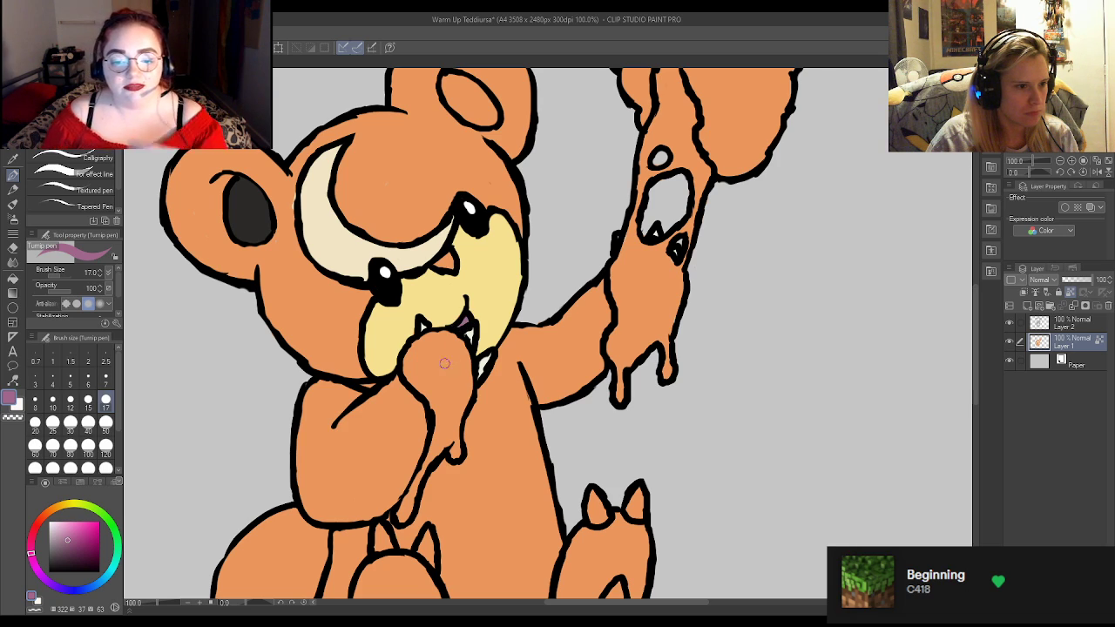
pyautogui.moveTo(69, 533); pyautogui.dragTo(86, 540)
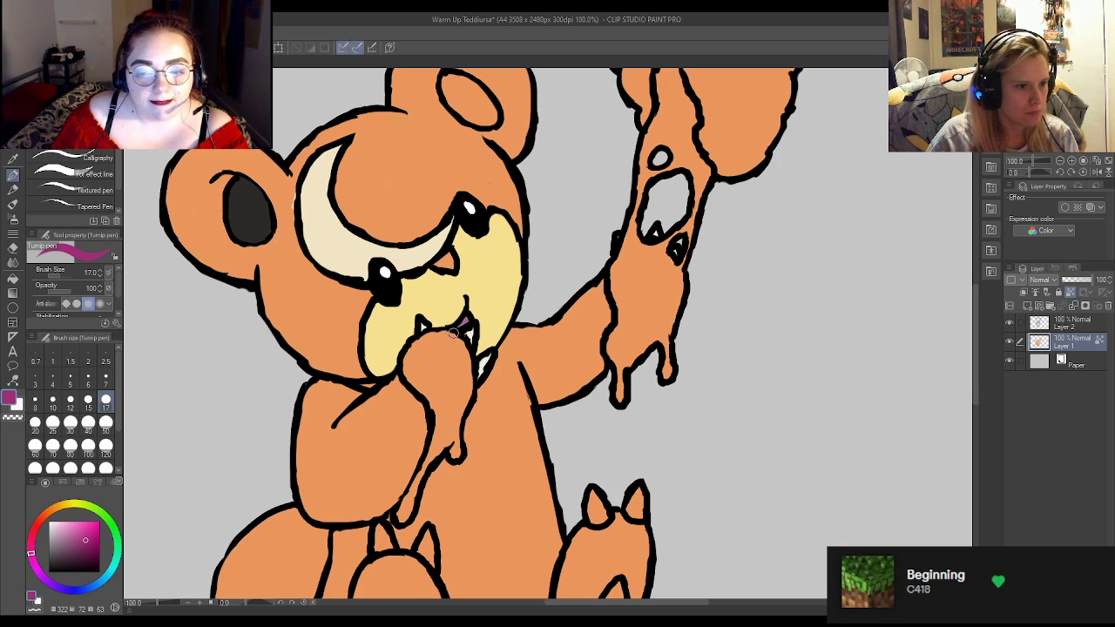
pyautogui.moveTo(468, 320); pyautogui.dragTo(457, 329)
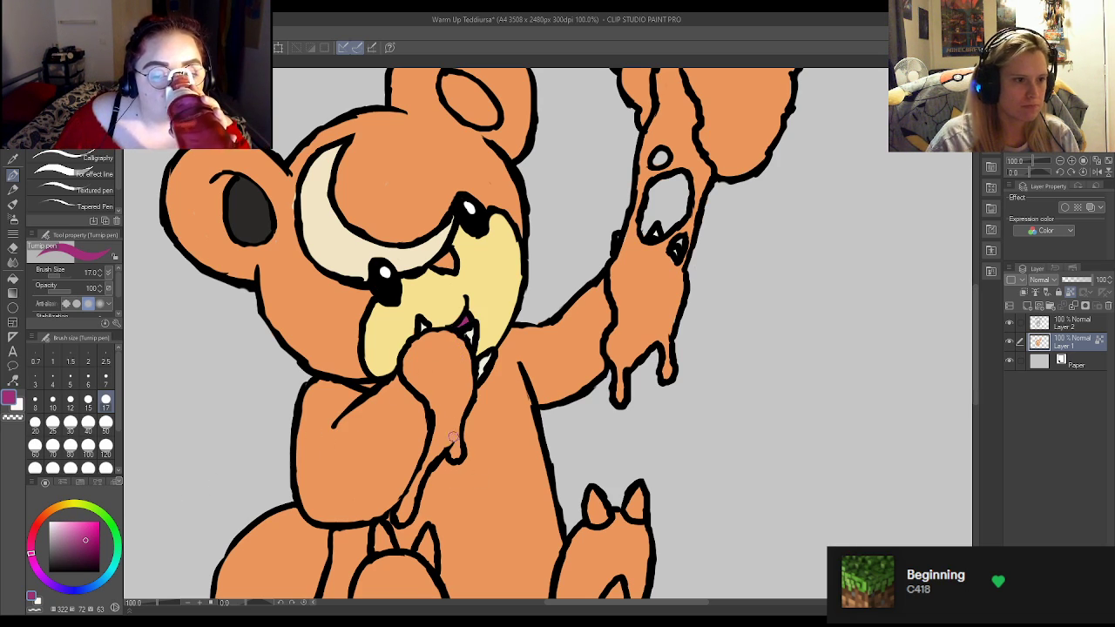
# Fill the inside of the bear's right-hand ear and the nose with the dark grey sampled from the other ear.
pyautogui.keyDown('alt'); pyautogui.click(284, 212); pyautogui.keyUp('alt')
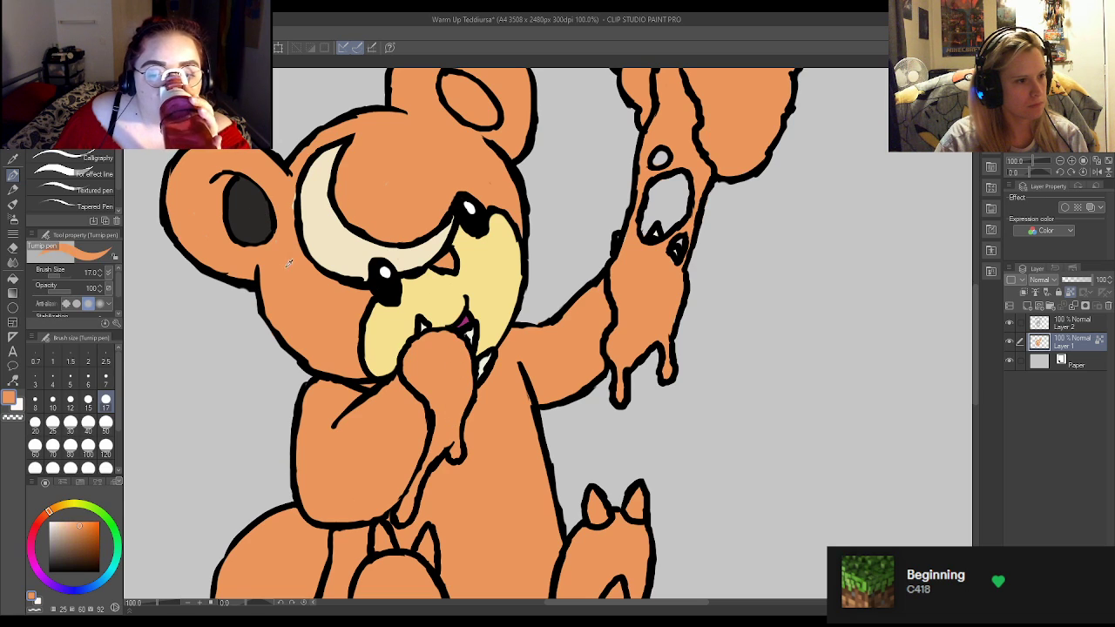
pyautogui.keyDown('alt'); pyautogui.click(326, 162); pyautogui.keyUp('alt')
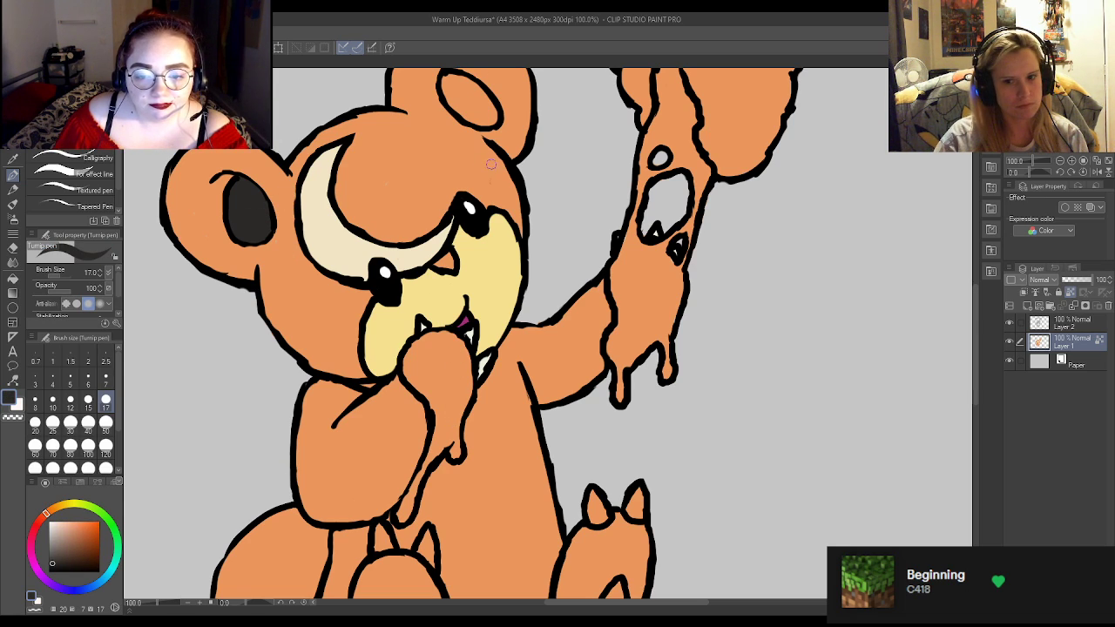
pyautogui.moveTo(467, 103)
pyautogui.mouseDown()
pyautogui.moveTo(446, 77)
pyautogui.moveTo(454, 112)
pyautogui.moveTo(493, 118)
pyautogui.moveTo(469, 81)
pyautogui.moveTo(485, 113)
pyautogui.moveTo(470, 112)
pyautogui.mouseUp()
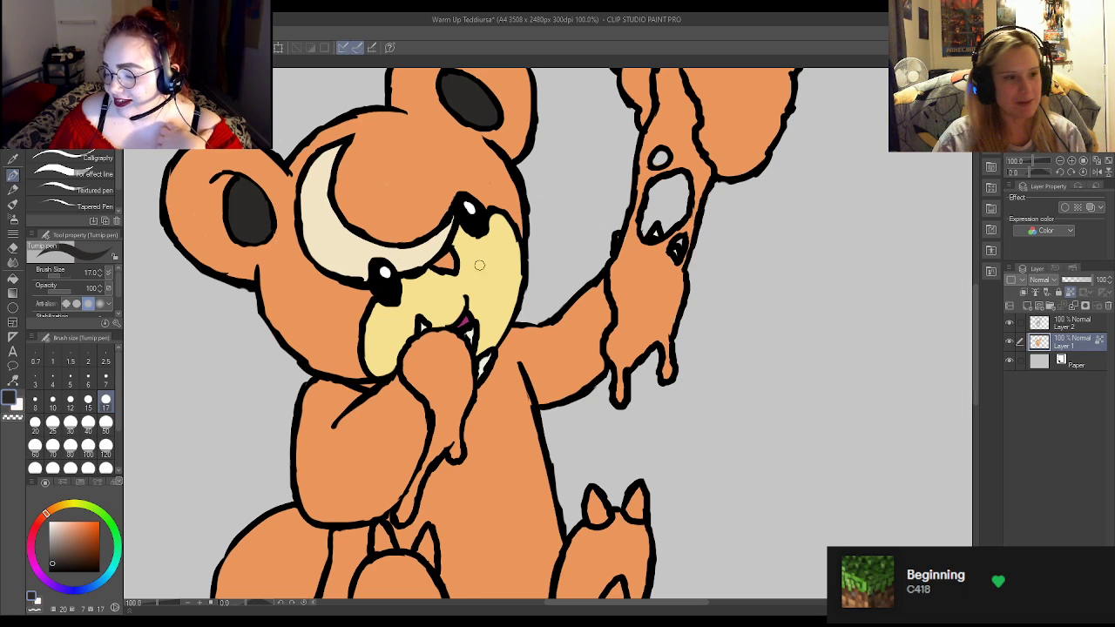
pyautogui.moveTo(439, 267); pyautogui.dragTo(448, 257)
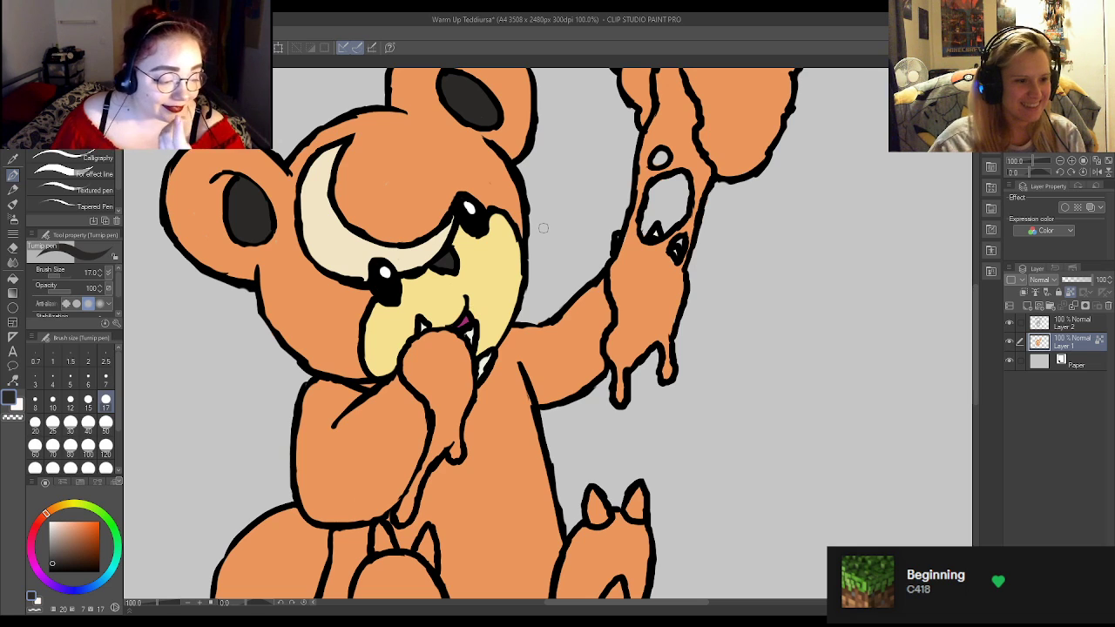
# Paint the pads on both of the bear's feet pale yellow, using the colour sampled from the muzzle.
pyautogui.scroll(-4, 521, 184)
pyautogui.scroll(3, 483, 248)
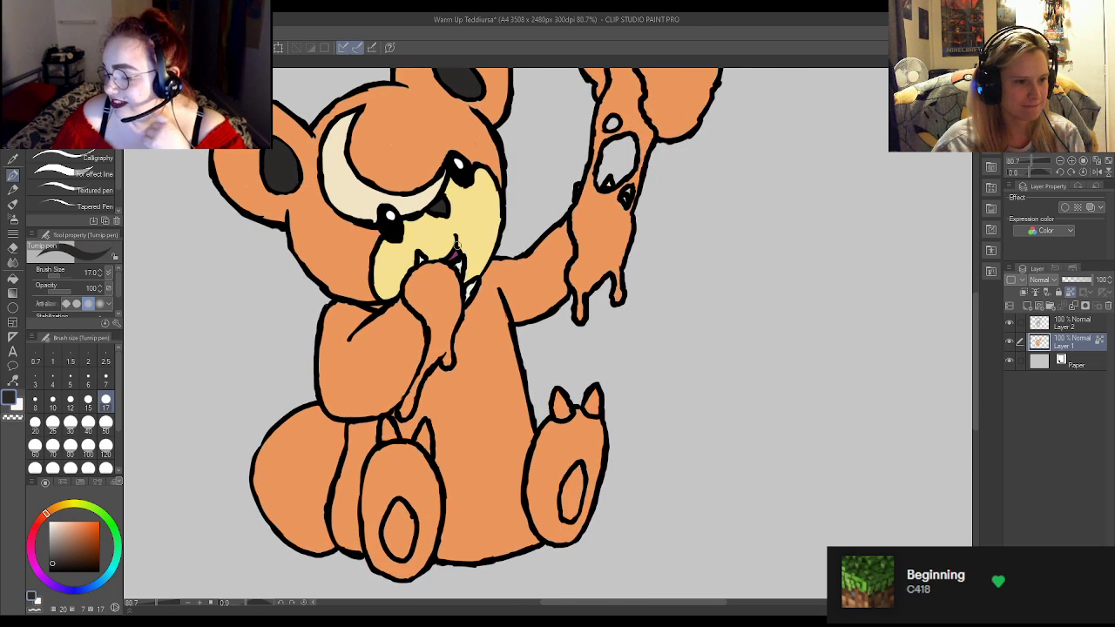
pyautogui.keyDown('alt'); pyautogui.click(467, 224); pyautogui.keyUp('alt')
pyautogui.moveTo(401, 549)
pyautogui.mouseDown()
pyautogui.moveTo(409, 524)
pyautogui.moveTo(397, 505)
pyautogui.moveTo(392, 532)
pyautogui.mouseUp()
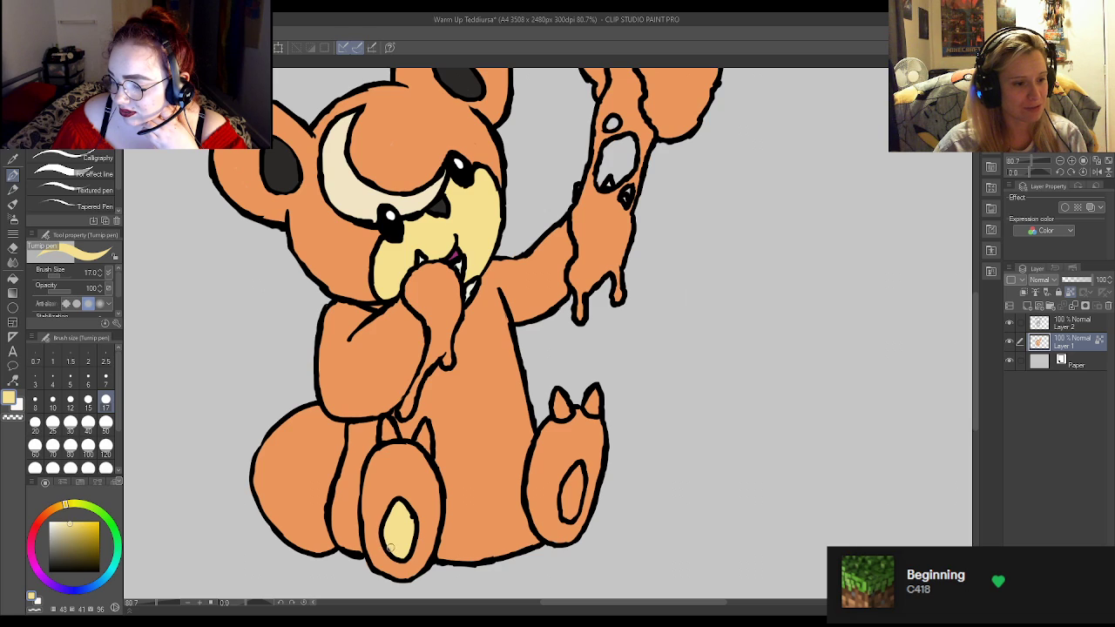
pyautogui.keyDown('alt'); pyautogui.click(570, 504); pyautogui.keyUp('alt')
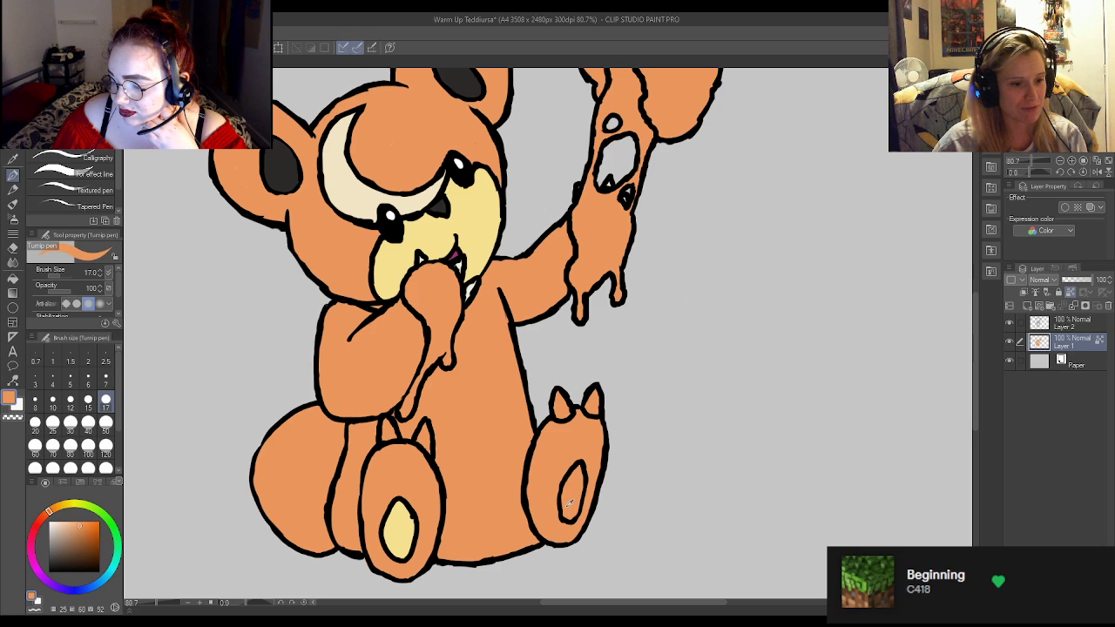
pyautogui.keyDown('alt'); pyautogui.click(416, 521); pyautogui.keyUp('alt')
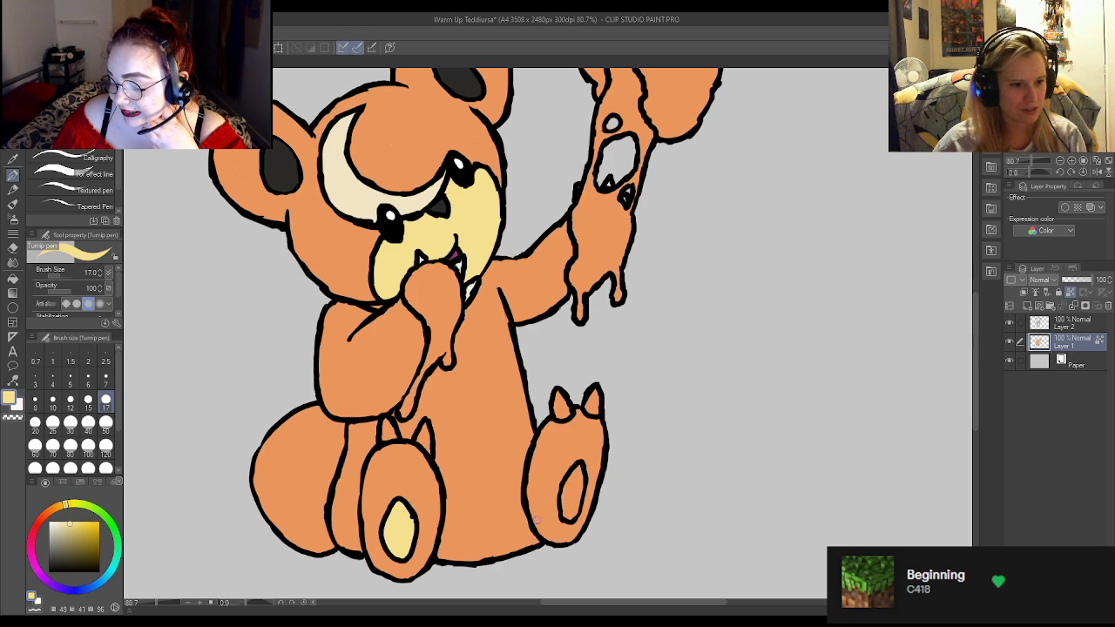
pyautogui.moveTo(571, 506)
pyautogui.mouseDown()
pyautogui.moveTo(579, 470)
pyautogui.moveTo(566, 506)
pyautogui.moveTo(563, 490)
pyautogui.mouseUp()
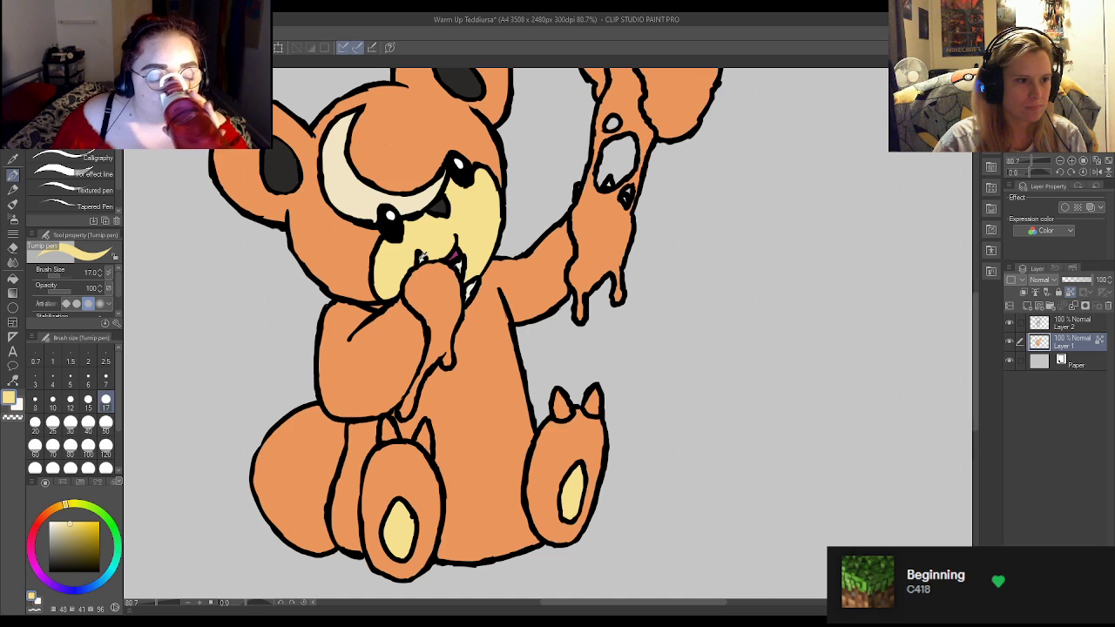
# Paint the toe claws on both feet off-white, sampling the colour from the claw beside the mouth.
pyautogui.keyDown('alt'); pyautogui.click(476, 284); pyautogui.keyUp('alt')
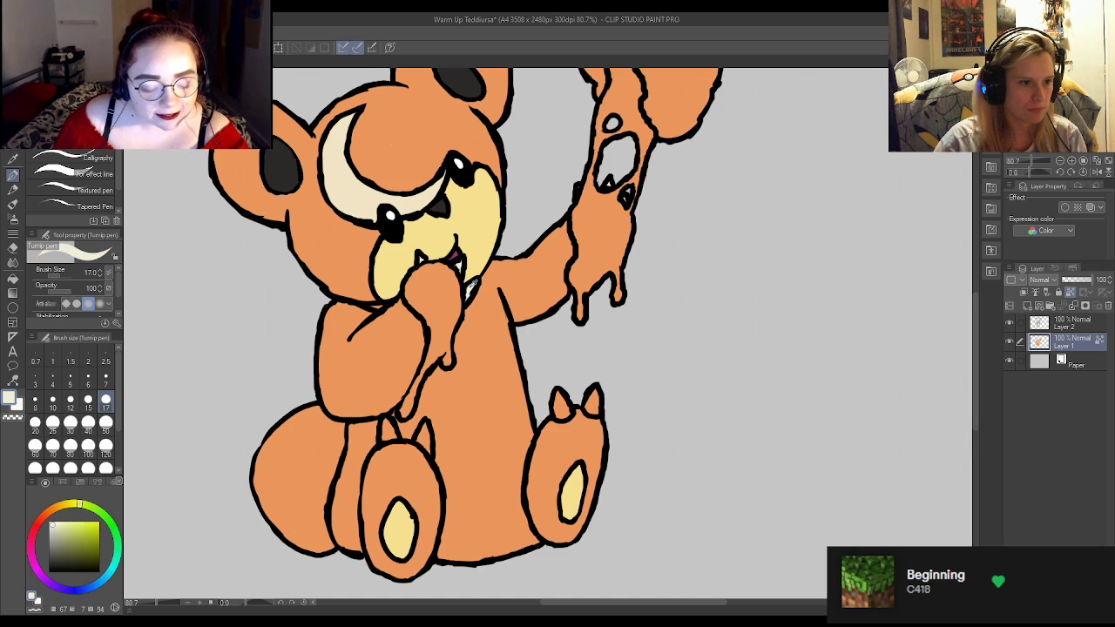
pyautogui.moveTo(552, 396)
pyautogui.mouseDown()
pyautogui.moveTo(566, 415)
pyautogui.moveTo(593, 401)
pyautogui.mouseUp()
pyautogui.moveTo(385, 436)
pyautogui.mouseDown()
pyautogui.moveTo(387, 425)
pyautogui.moveTo(427, 442)
pyautogui.moveTo(424, 427)
pyautogui.mouseUp()
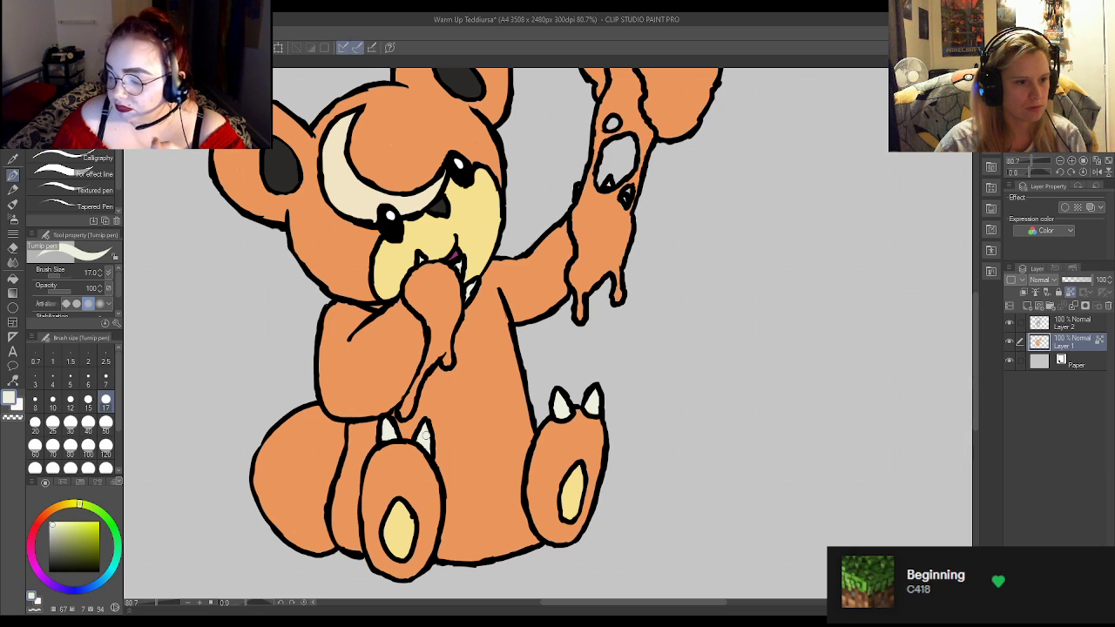
# Paint the beehive's oval opening dark grey with the pen at size 17.
pyautogui.scroll(-3, 476, 439)
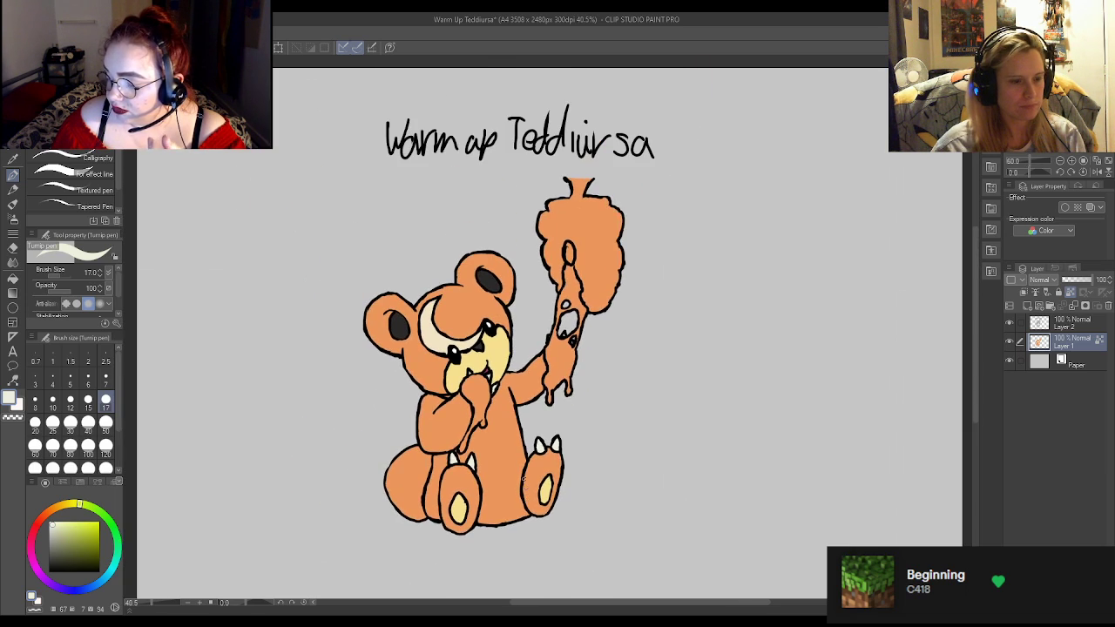
pyautogui.scroll(3, 548, 318)
pyautogui.scroll(-1, 596, 250)
pyautogui.scroll(1, 596, 253)
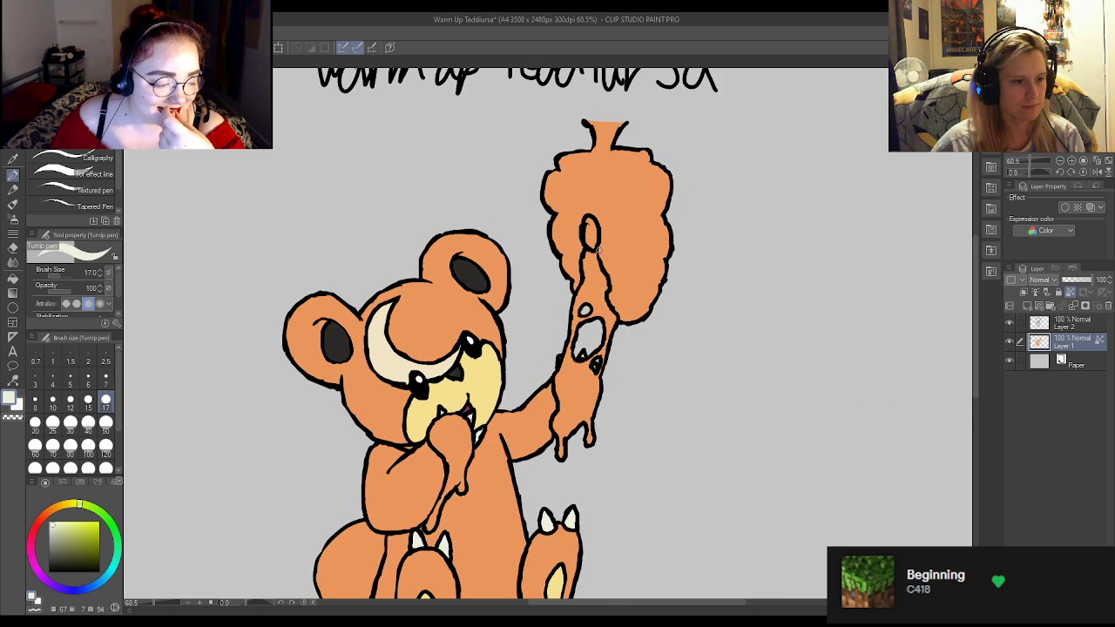
pyautogui.keyDown('alt'); pyautogui.click(389, 321); pyautogui.keyUp('alt')
pyautogui.moveTo(588, 225); pyautogui.dragTo(593, 245)
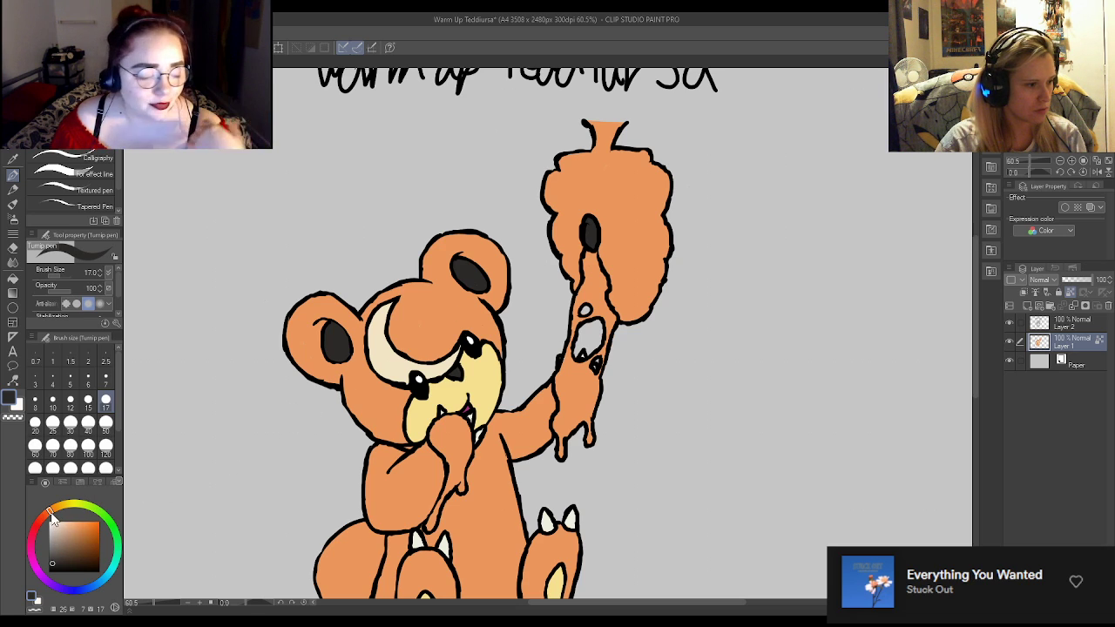
# Try an olive-brown base colour on the beehive with the pen at size 300.
pyautogui.moveTo(48, 521); pyautogui.dragTo(54, 507)
pyautogui.click(81, 548)
pyautogui.click(75, 546)
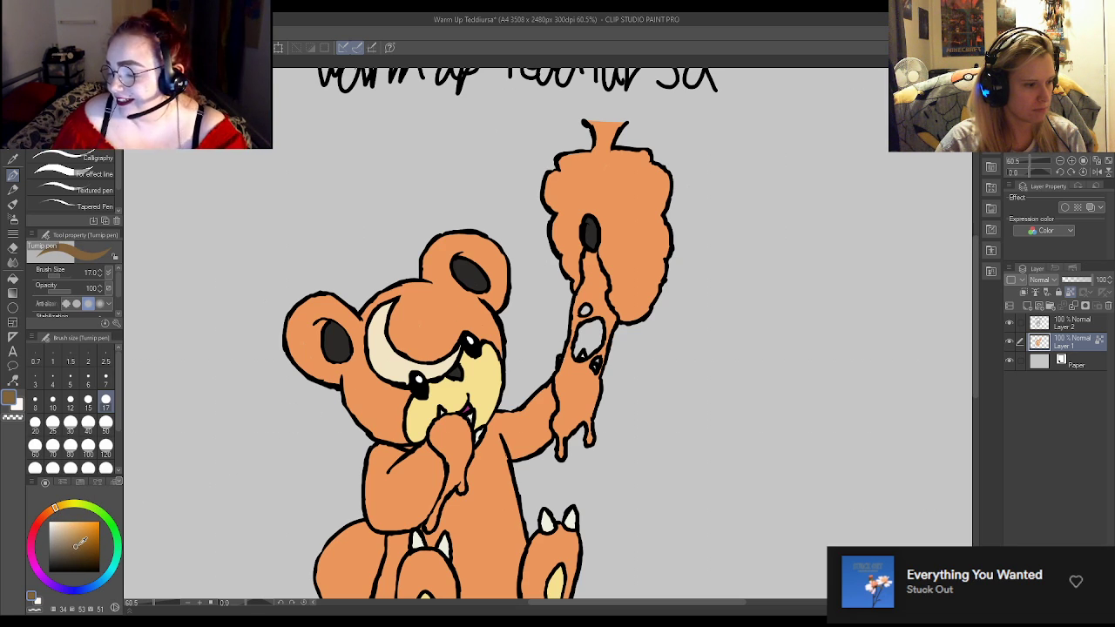
pyautogui.moveTo(646, 274); pyautogui.dragTo(645, 314)
pyautogui.moveTo(653, 267)
pyautogui.mouseDown()
pyautogui.moveTo(645, 319)
pyautogui.moveTo(648, 296)
pyautogui.mouseUp()
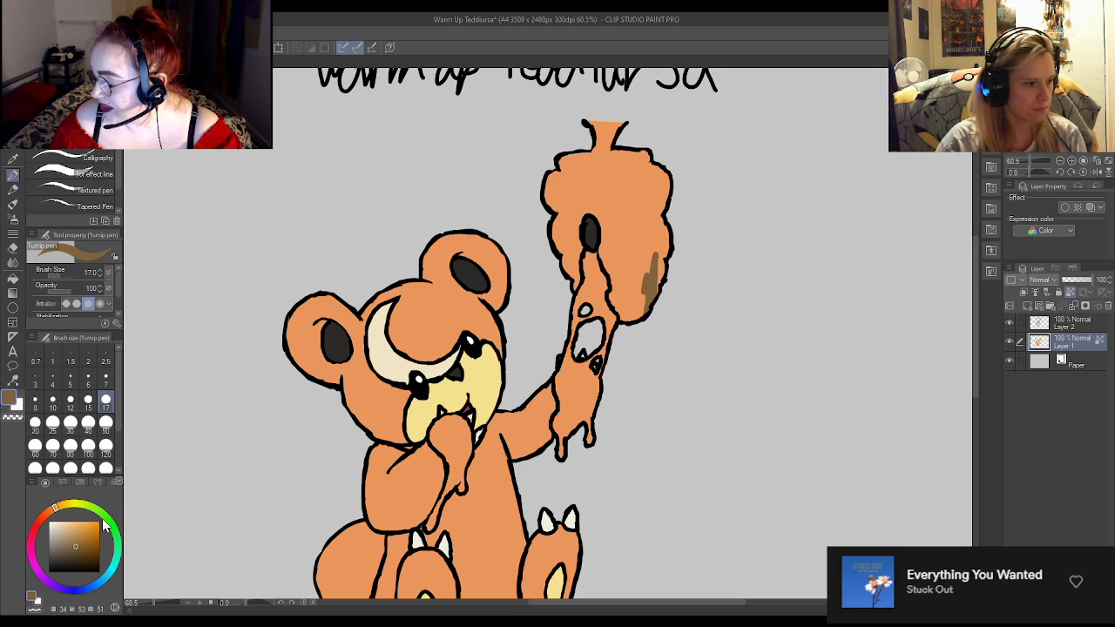
pyautogui.click(77, 540)
pyautogui.moveTo(55, 507); pyautogui.dragTo(62, 505)
pyautogui.click(105, 467)
pyautogui.moveTo(653, 279)
pyautogui.mouseDown()
pyautogui.moveTo(682, 242)
pyautogui.moveTo(671, 159)
pyautogui.moveTo(570, 122)
pyautogui.moveTo(662, 230)
pyautogui.moveTo(659, 274)
pyautogui.mouseUp()
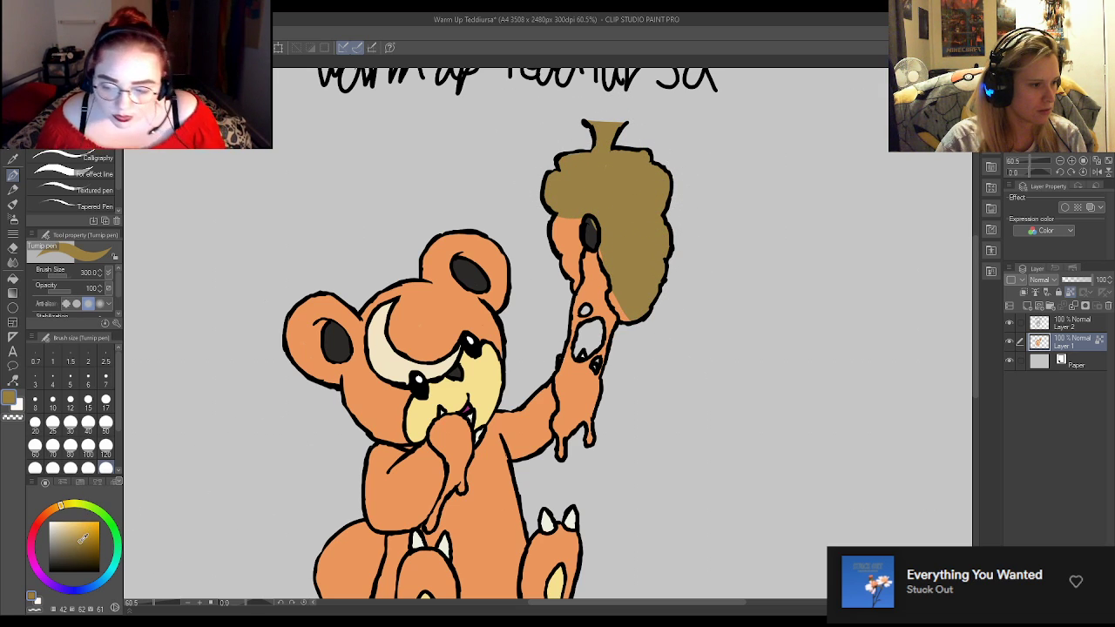
# Repaint the whole beehive and its stem golden brown with the pen at size 100.
pyautogui.click(88, 445)
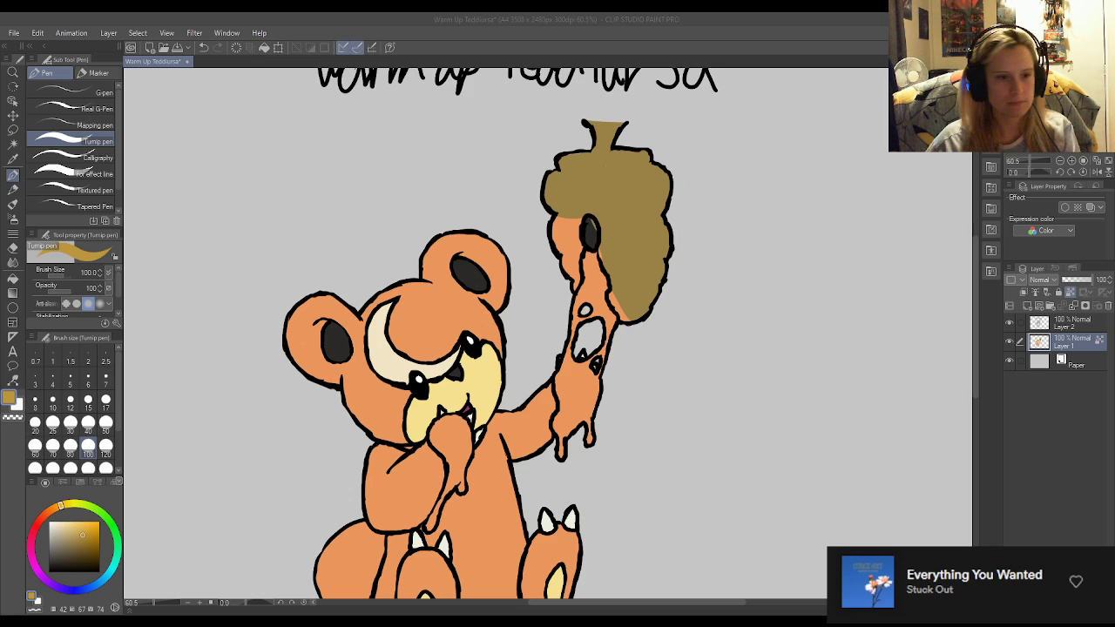
pyautogui.hotkey('alt', 'Tab')
pyautogui.moveTo(659, 306)
pyautogui.mouseDown()
pyautogui.moveTo(638, 248)
pyautogui.moveTo(650, 171)
pyautogui.moveTo(606, 159)
pyautogui.moveTo(560, 201)
pyautogui.moveTo(560, 266)
pyautogui.moveTo(564, 276)
pyautogui.moveTo(560, 226)
pyautogui.moveTo(597, 202)
pyautogui.moveTo(623, 218)
pyautogui.moveTo(628, 263)
pyautogui.moveTo(619, 286)
pyautogui.moveTo(632, 326)
pyautogui.mouseUp()
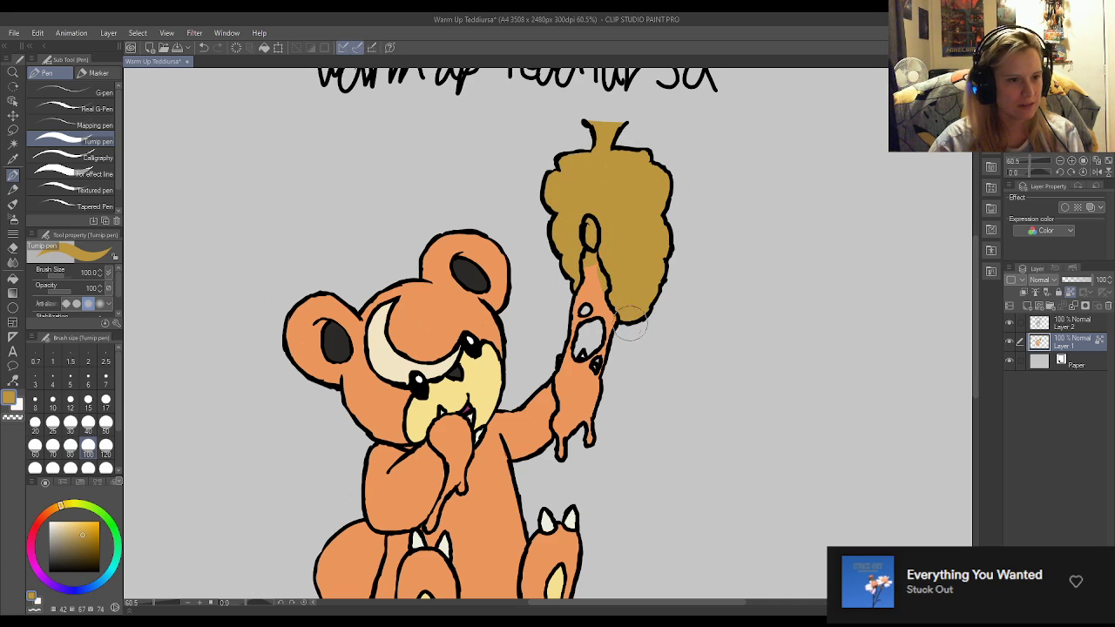
# Repaint the beehive's opening with the dark grey sampled from the bear's ear at pen size 17.
pyautogui.keyDown('alt'); pyautogui.click(355, 332); pyautogui.keyUp('alt')
pyautogui.click(105, 399)
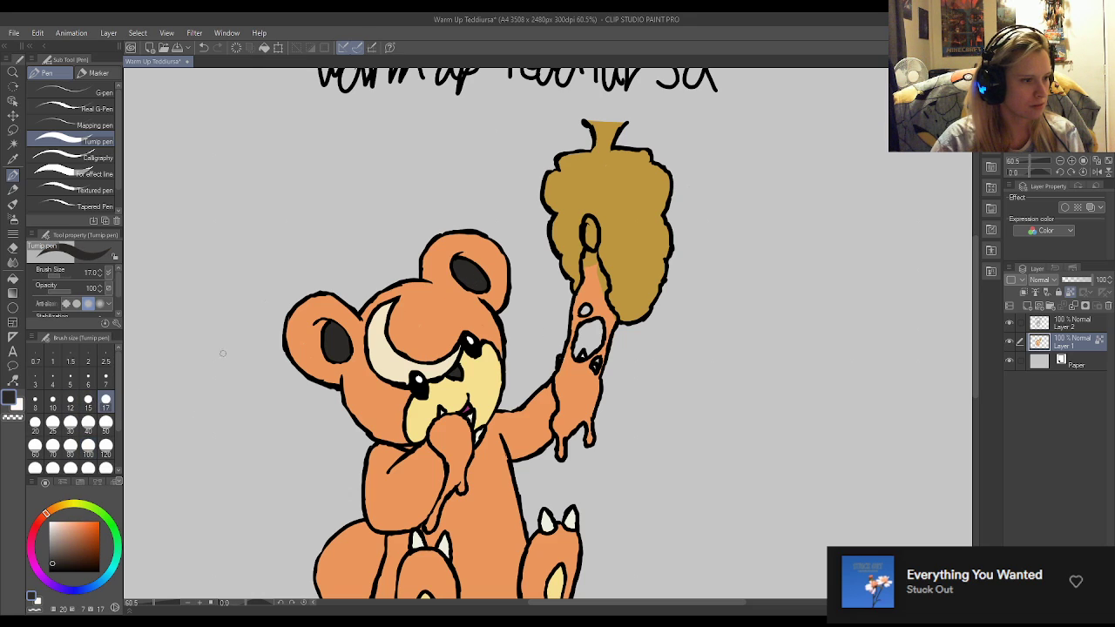
pyautogui.moveTo(592, 237)
pyautogui.mouseDown()
pyautogui.moveTo(590, 222)
pyautogui.moveTo(589, 246)
pyautogui.mouseUp()
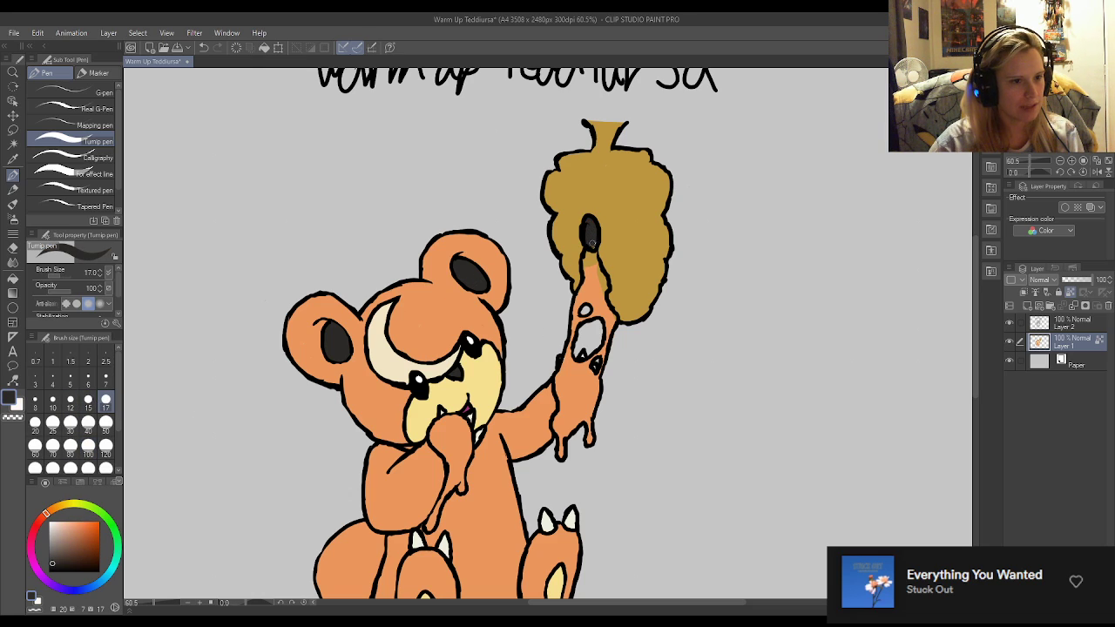
# Paint the honey strand below the hive and the honey on both paws bright golden yellow, using pen sizes 17 and 40.
pyautogui.click(63, 505)
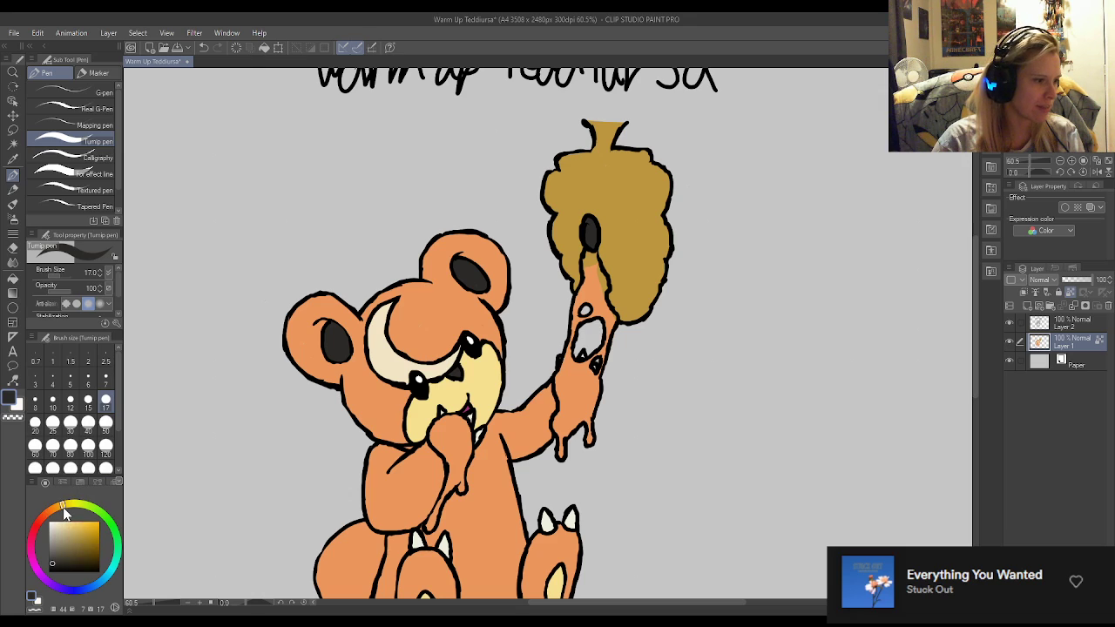
pyautogui.click(99, 522)
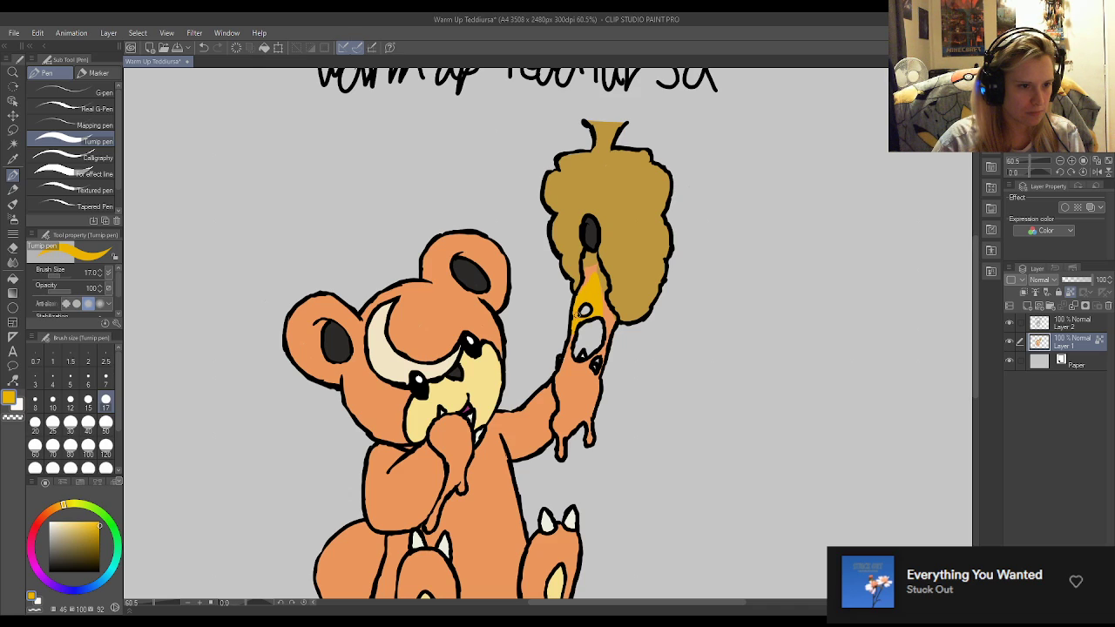
pyautogui.moveTo(586, 275)
pyautogui.mouseDown()
pyautogui.moveTo(587, 264)
pyautogui.moveTo(602, 276)
pyautogui.mouseUp()
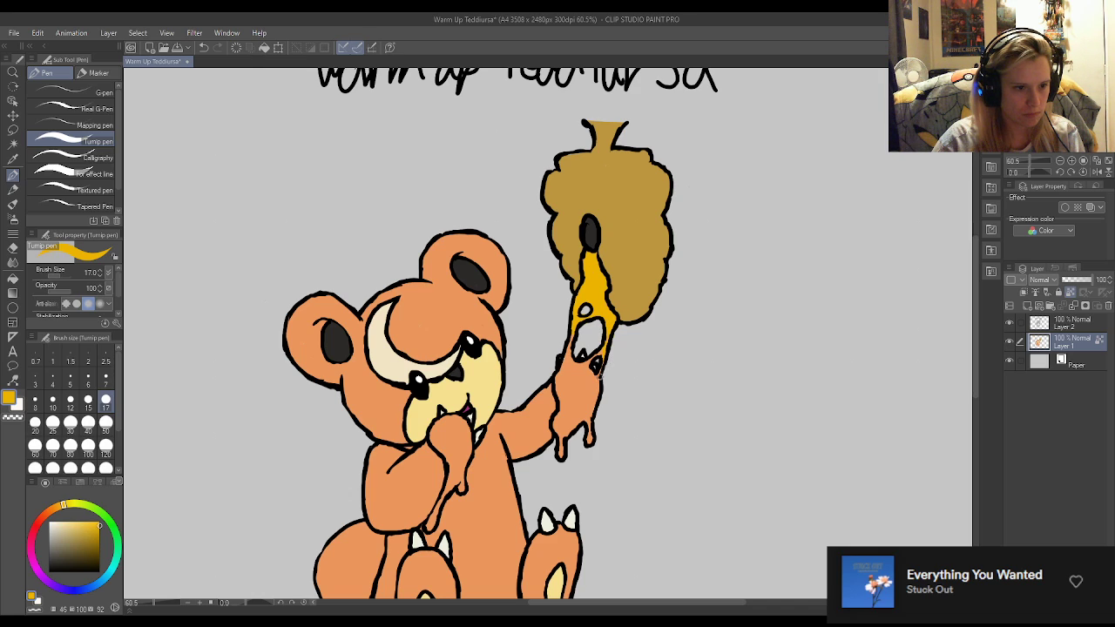
pyautogui.click(88, 423)
pyautogui.moveTo(564, 446)
pyautogui.mouseDown()
pyautogui.moveTo(567, 408)
pyautogui.moveTo(576, 413)
pyautogui.moveTo(562, 385)
pyautogui.moveTo(569, 350)
pyautogui.moveTo(576, 370)
pyautogui.moveTo(591, 370)
pyautogui.mouseUp()
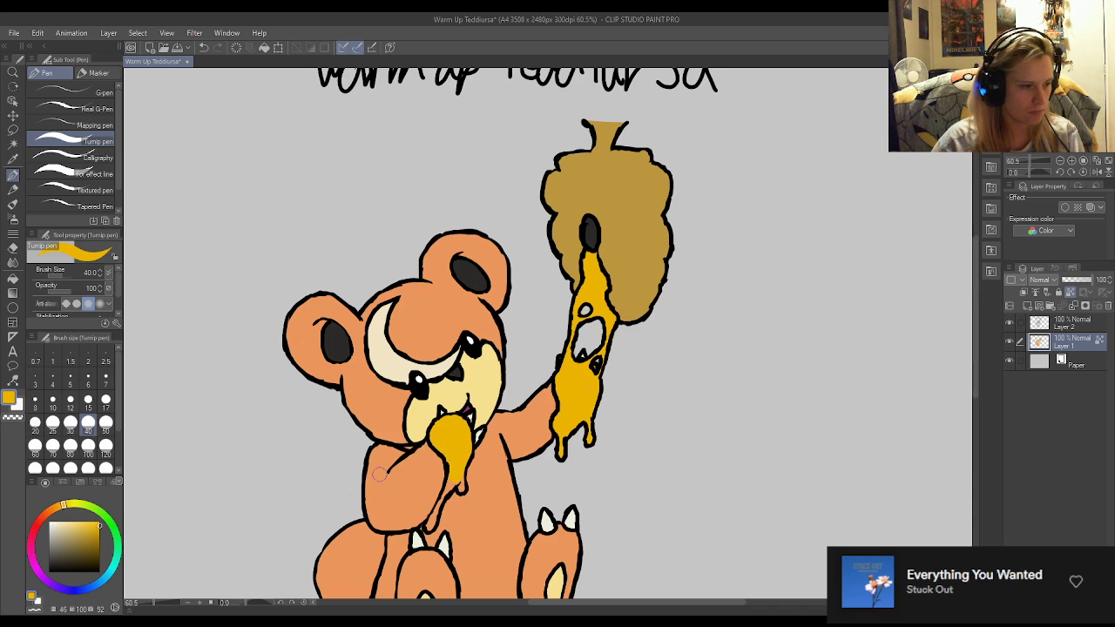
pyautogui.click(105, 400)
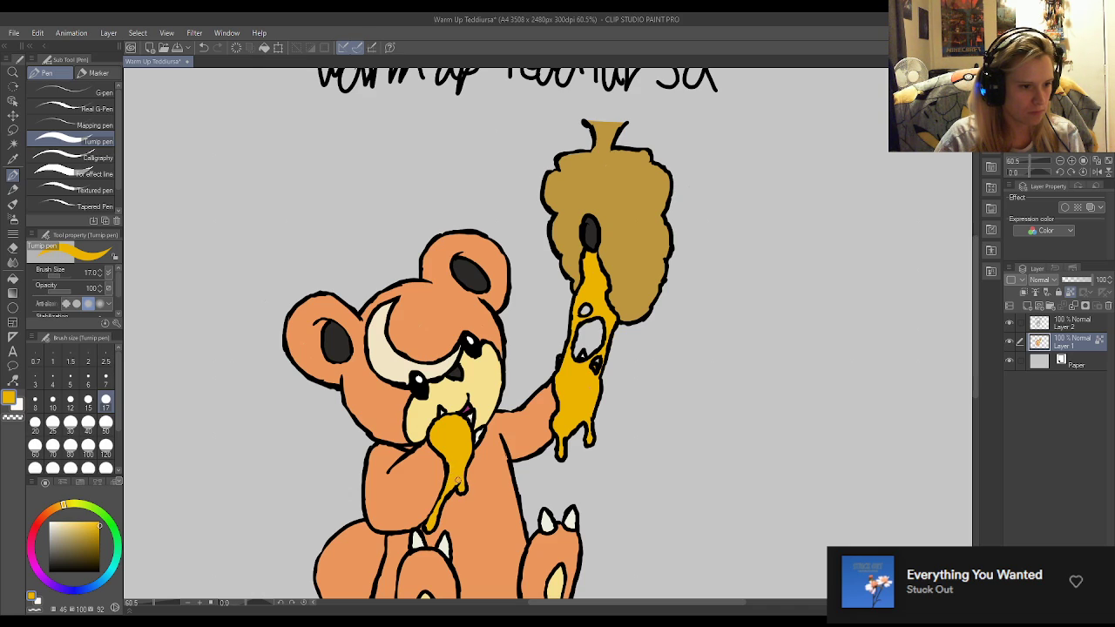
# Touch up the raised paw's claw beside the honey with off-white sampled from the claw near the mouth, and save the drawing.
pyautogui.scroll(5, 610, 361)
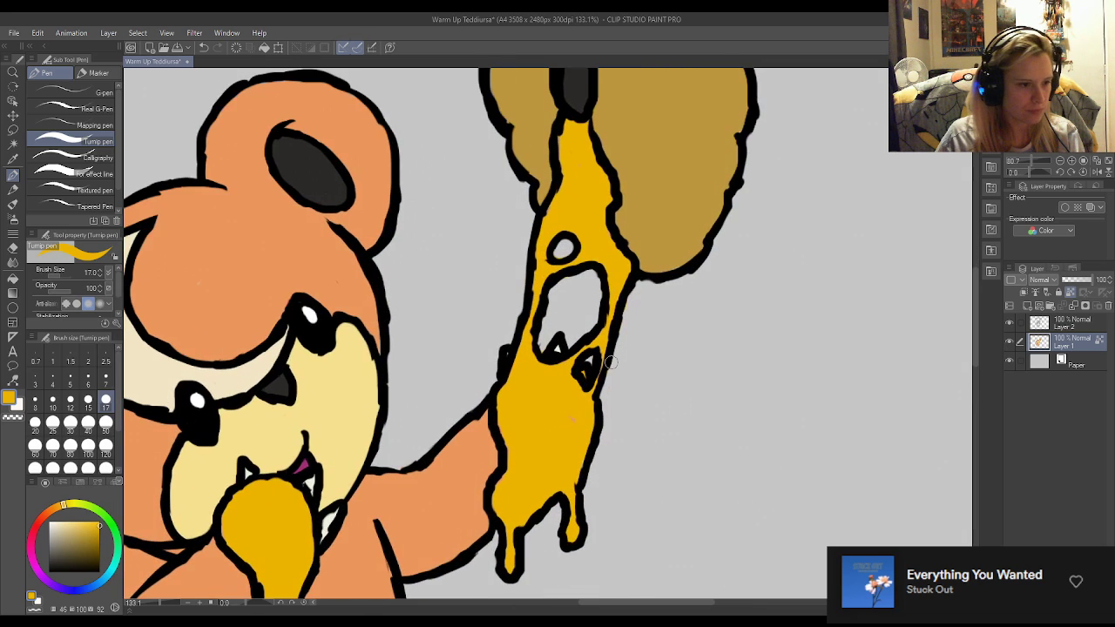
pyautogui.keyDown('alt'); pyautogui.click(330, 523); pyautogui.keyUp('alt')
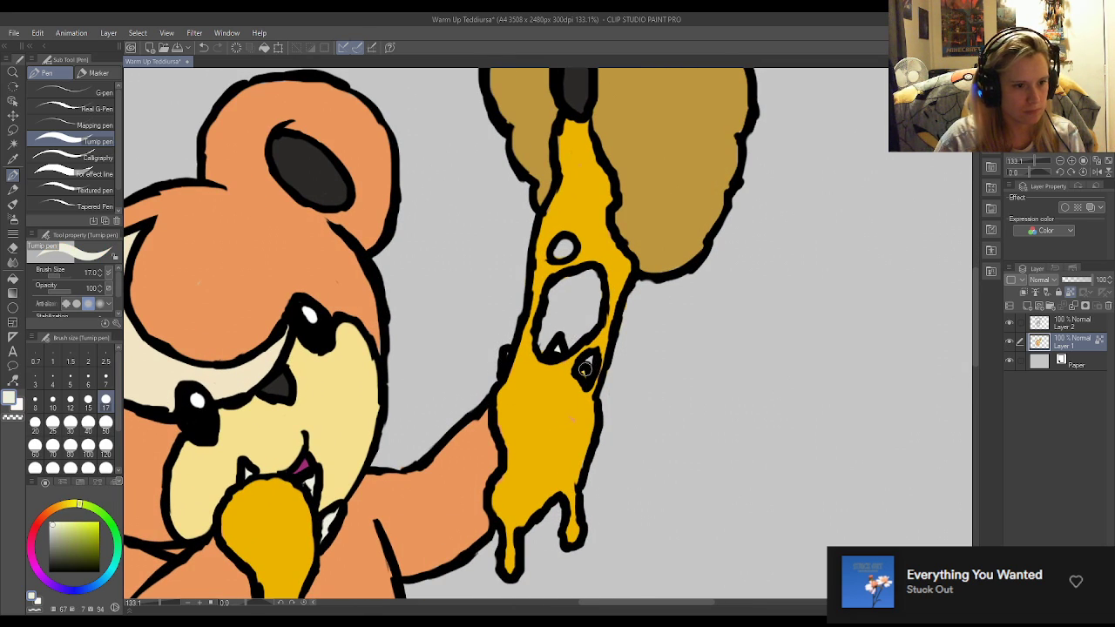
pyautogui.keyDown('alt'); pyautogui.click(565, 451); pyautogui.keyUp('alt')
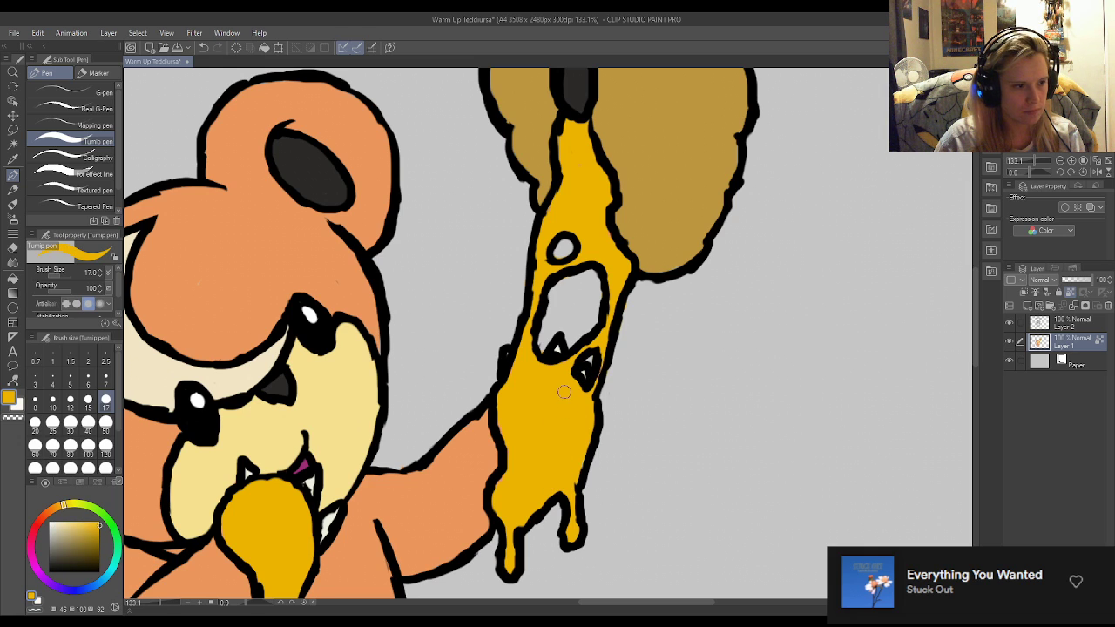
pyautogui.scroll(-5, 377, 319)
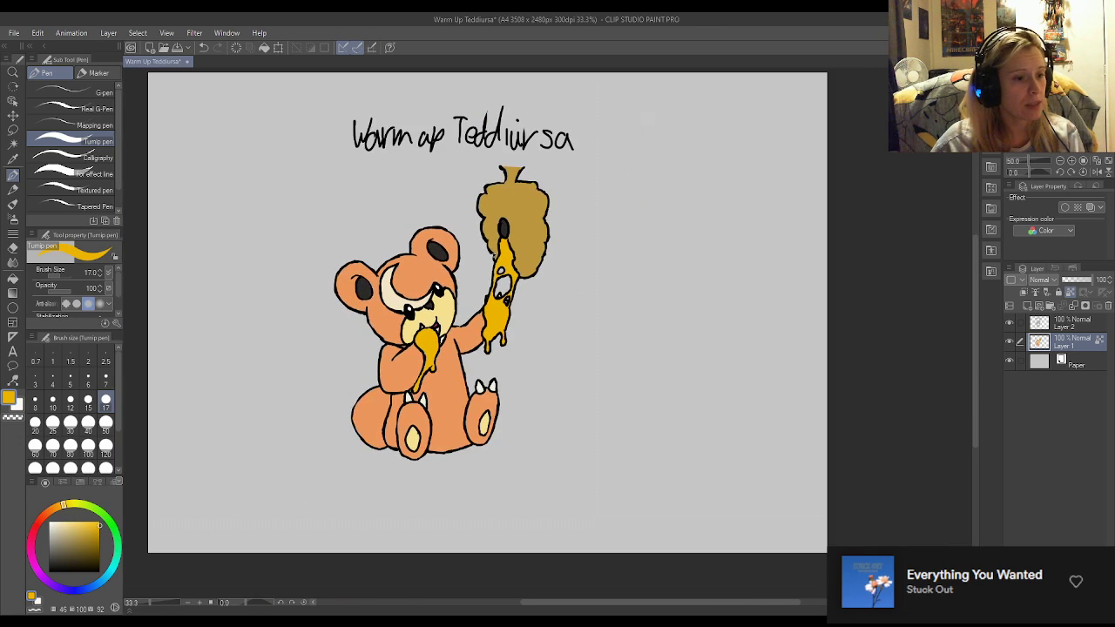
pyautogui.scroll(3, 452, 283)
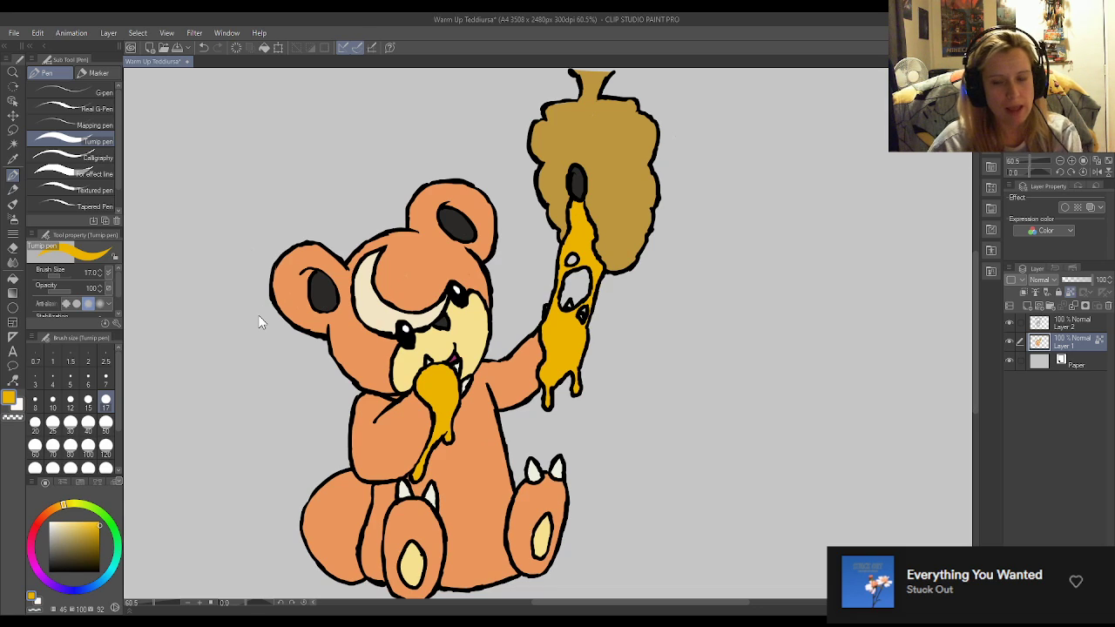
pyautogui.hotkey('ctrl', 's')
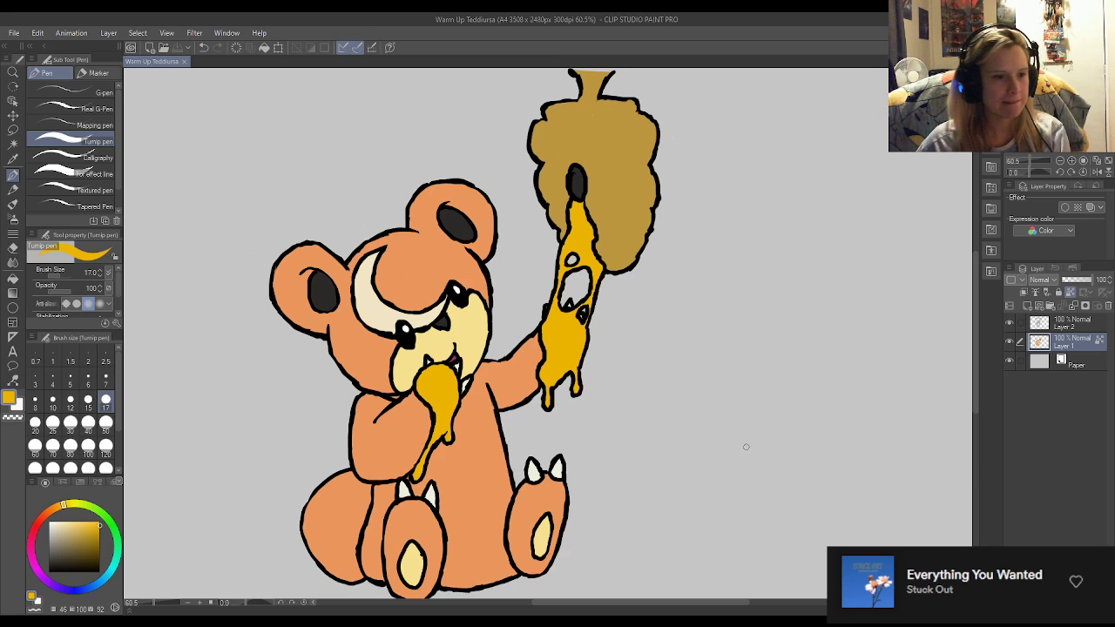
# Paint a brown shadow along the underside of the bear's haunch and belly with the pen at size 50, using a darker fur colour.
pyautogui.scroll(-2, 745, 446)
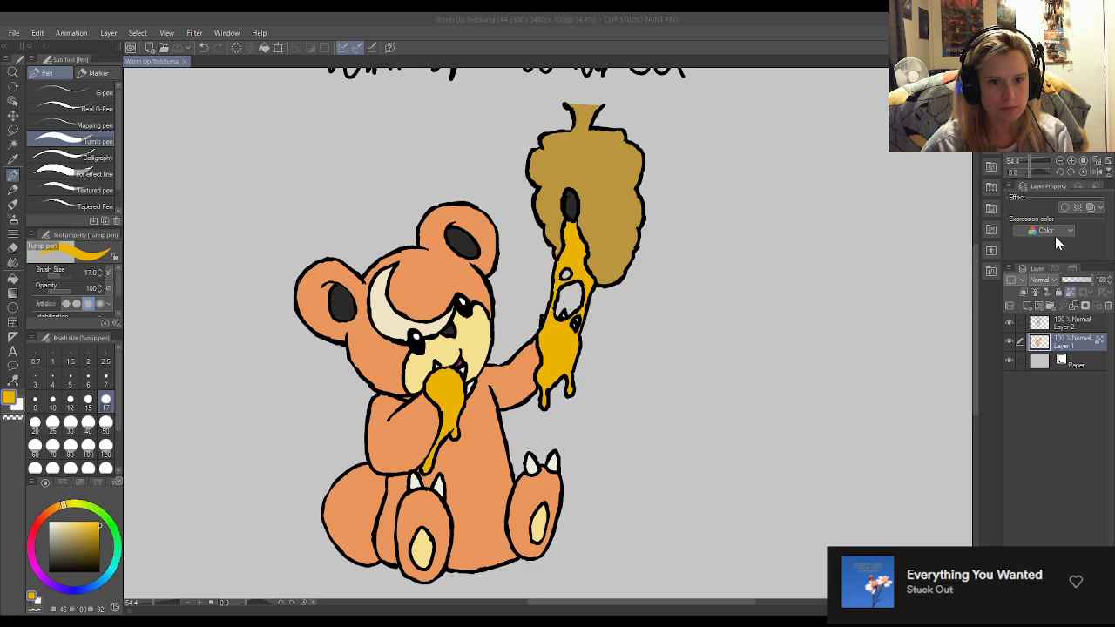
pyautogui.keyDown('alt'); pyautogui.click(474, 225); pyautogui.keyUp('alt')
pyautogui.scroll(-1, 501, 218)
pyautogui.scroll(-2, 501, 218)
pyautogui.scroll(4, 501, 217)
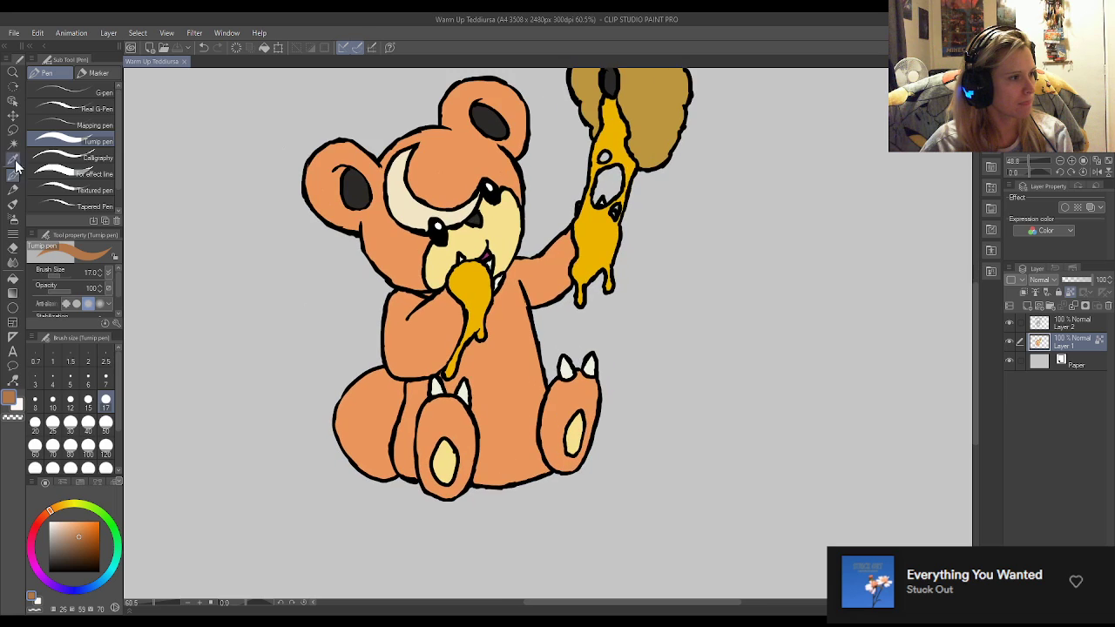
pyautogui.scroll(1, 455, 493)
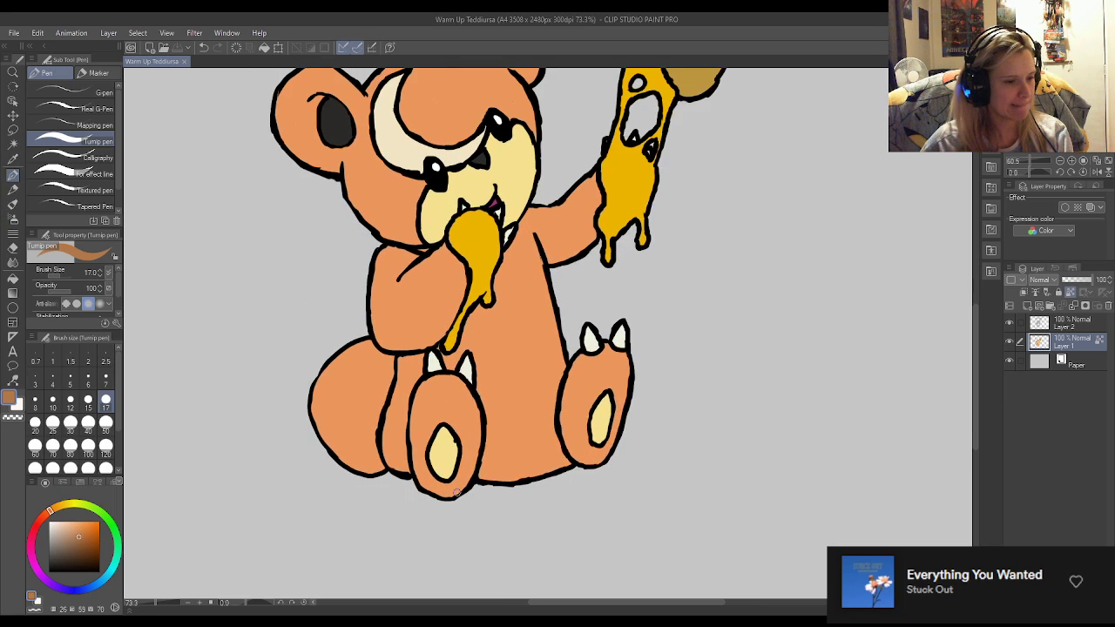
pyautogui.click(105, 422)
pyautogui.moveTo(371, 453)
pyautogui.mouseDown()
pyautogui.moveTo(314, 395)
pyautogui.moveTo(368, 459)
pyautogui.moveTo(350, 426)
pyautogui.moveTo(389, 452)
pyautogui.moveTo(401, 448)
pyautogui.moveTo(384, 438)
pyautogui.moveTo(398, 438)
pyautogui.moveTo(402, 468)
pyautogui.moveTo(475, 481)
pyautogui.moveTo(496, 442)
pyautogui.moveTo(497, 473)
pyautogui.moveTo(512, 440)
pyautogui.moveTo(520, 473)
pyautogui.moveTo(510, 469)
pyautogui.moveTo(525, 434)
pyautogui.moveTo(545, 476)
pyautogui.moveTo(551, 452)
pyautogui.moveTo(563, 458)
pyautogui.moveTo(547, 435)
pyautogui.moveTo(492, 435)
pyautogui.moveTo(545, 433)
pyautogui.moveTo(560, 404)
pyautogui.mouseUp()
# Refine the upper edge of the shadow on the belly, inner leg and haunch with brown and orange sampled from the body.
pyautogui.keyDown('alt'); pyautogui.click(510, 415); pyautogui.keyUp('alt')
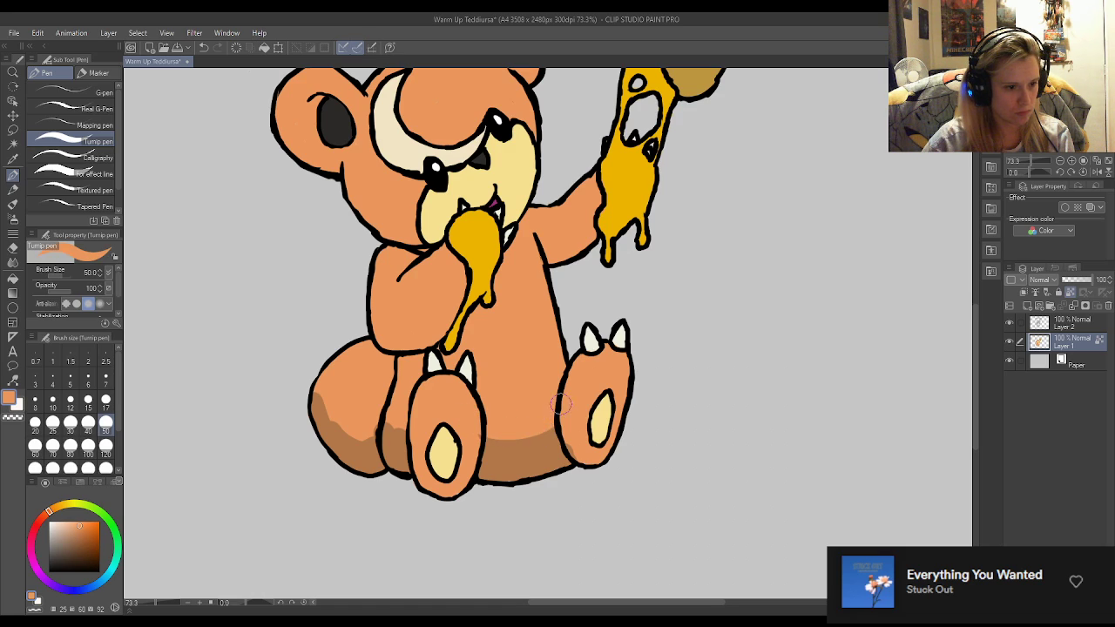
pyautogui.keyDown('alt'); pyautogui.click(516, 457); pyautogui.keyUp('alt')
pyautogui.moveTo(484, 439)
pyautogui.mouseDown()
pyautogui.moveTo(460, 412)
pyautogui.moveTo(472, 435)
pyautogui.moveTo(412, 425)
pyautogui.moveTo(388, 379)
pyautogui.moveTo(416, 424)
pyautogui.moveTo(387, 404)
pyautogui.moveTo(403, 392)
pyautogui.moveTo(419, 423)
pyautogui.moveTo(412, 455)
pyautogui.moveTo(400, 443)
pyautogui.moveTo(426, 448)
pyautogui.moveTo(422, 415)
pyautogui.moveTo(388, 409)
pyautogui.mouseUp()
pyautogui.keyDown('alt'); pyautogui.click(461, 413); pyautogui.keyUp('alt')
pyautogui.keyDown('alt'); pyautogui.click(412, 453); pyautogui.keyUp('alt')
pyautogui.keyDown('alt'); pyautogui.click(425, 426); pyautogui.keyUp('alt')
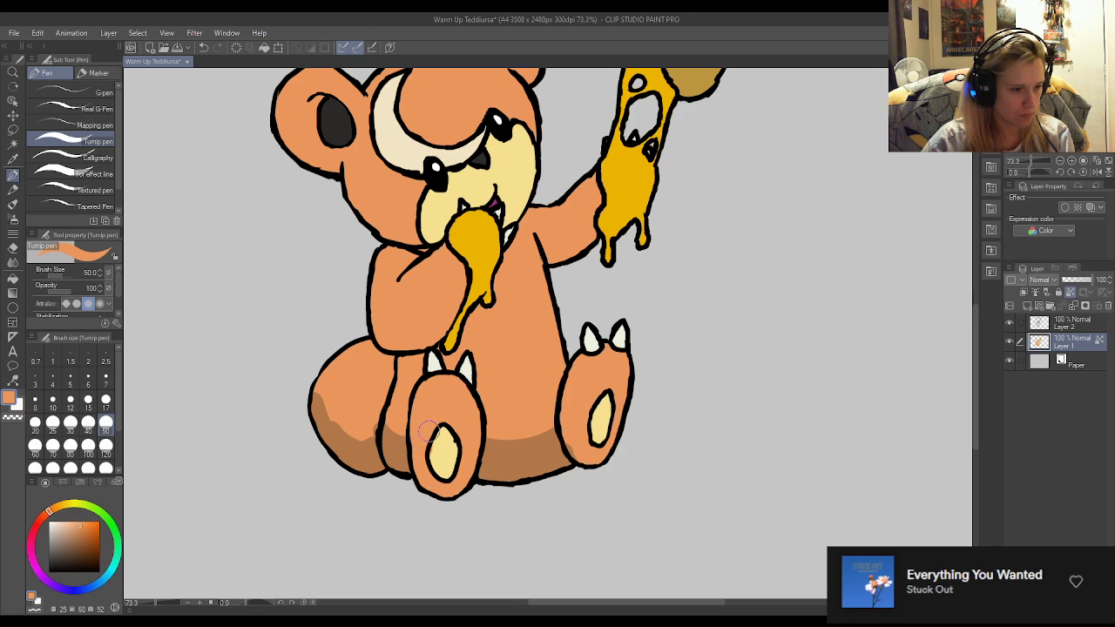
pyautogui.moveTo(366, 431); pyautogui.dragTo(324, 399)
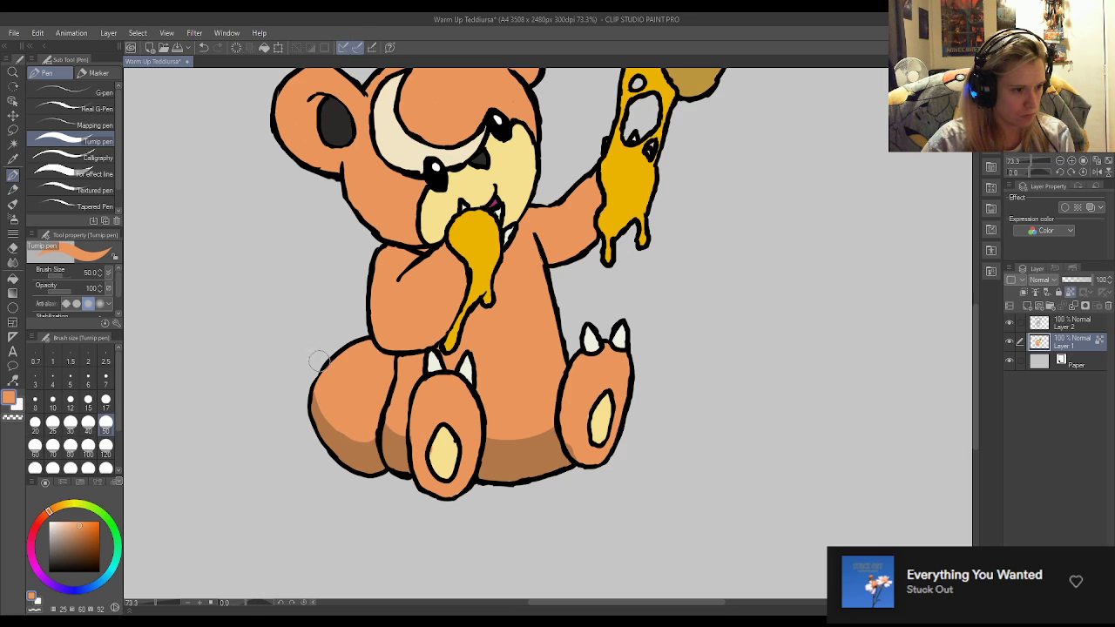
# Shade the lower part of both feet with the sampled shadow brown, trimming the shadow edges with the sampled base orange.
pyautogui.keyDown('alt'); pyautogui.click(510, 460); pyautogui.keyUp('alt')
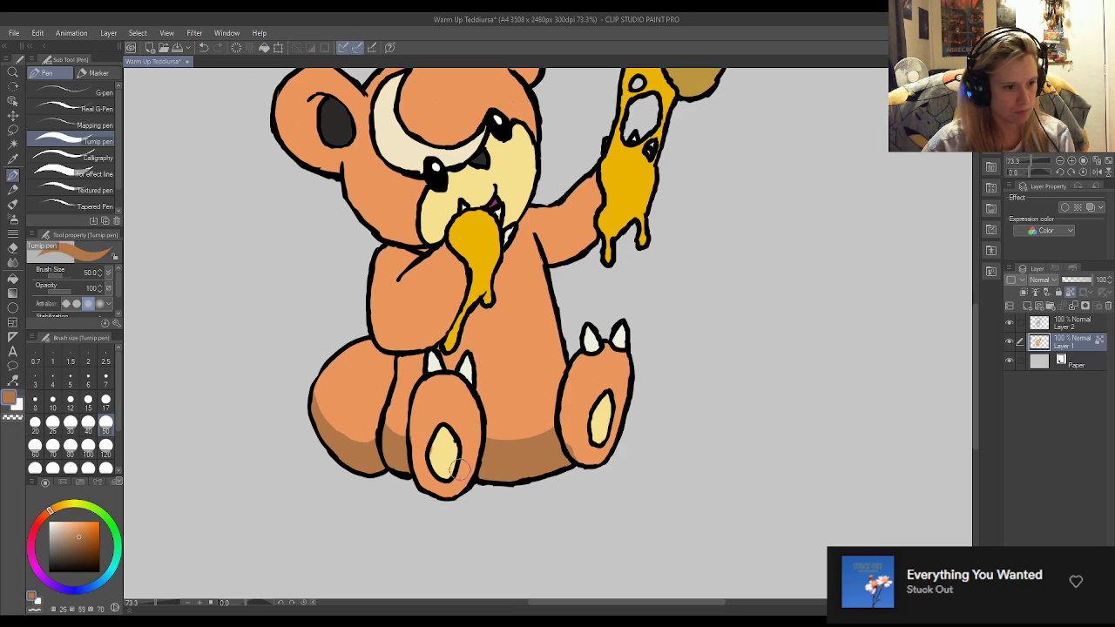
pyautogui.moveTo(465, 471)
pyautogui.mouseDown()
pyautogui.moveTo(445, 483)
pyautogui.moveTo(423, 462)
pyautogui.moveTo(432, 492)
pyautogui.moveTo(459, 496)
pyautogui.moveTo(473, 462)
pyautogui.moveTo(425, 455)
pyautogui.moveTo(431, 444)
pyautogui.moveTo(468, 447)
pyautogui.mouseUp()
pyautogui.keyDown('alt'); pyautogui.click(422, 435); pyautogui.keyUp('alt')
pyautogui.keyDown('alt'); pyautogui.click(472, 480); pyautogui.keyUp('alt')
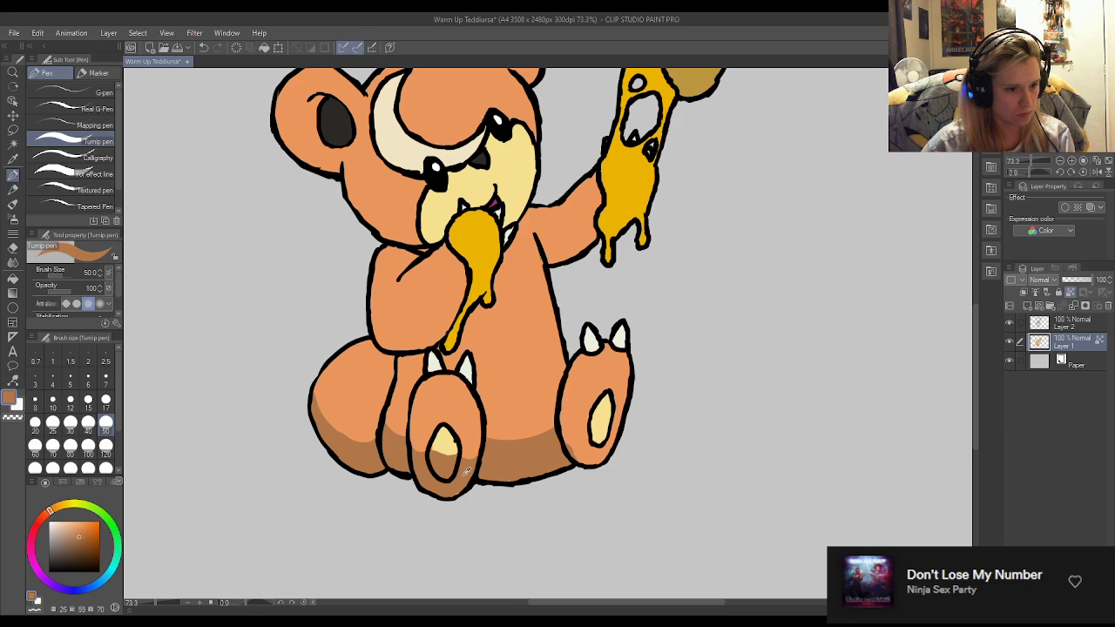
pyautogui.moveTo(567, 431)
pyautogui.mouseDown()
pyautogui.moveTo(584, 452)
pyautogui.moveTo(615, 443)
pyautogui.mouseUp()
pyautogui.keyDown('alt'); pyautogui.click(584, 409); pyautogui.keyUp('alt')
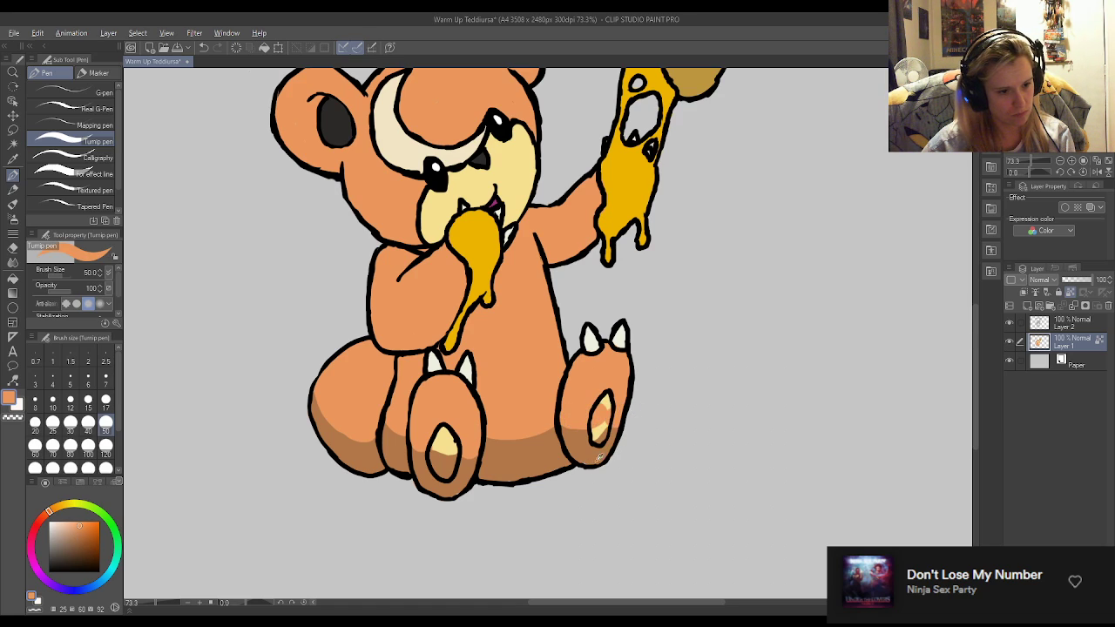
# Repaint the pads on both feet with their sampled pale yellow at pen size 15.
pyautogui.keyDown('alt'); pyautogui.click(601, 431); pyautogui.keyUp('alt')
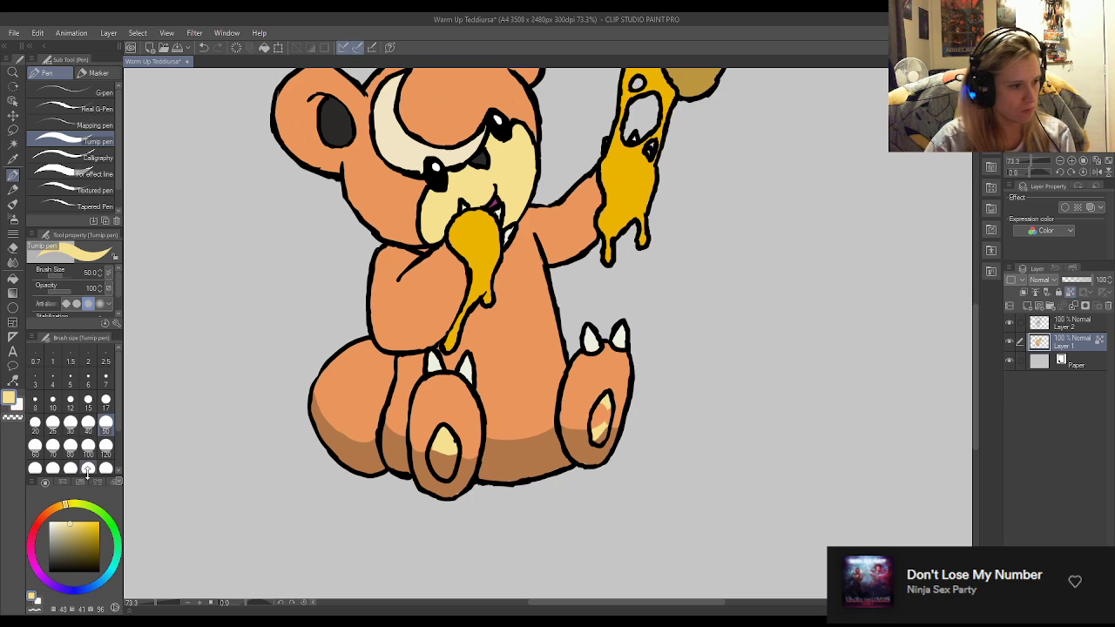
pyautogui.click(88, 399)
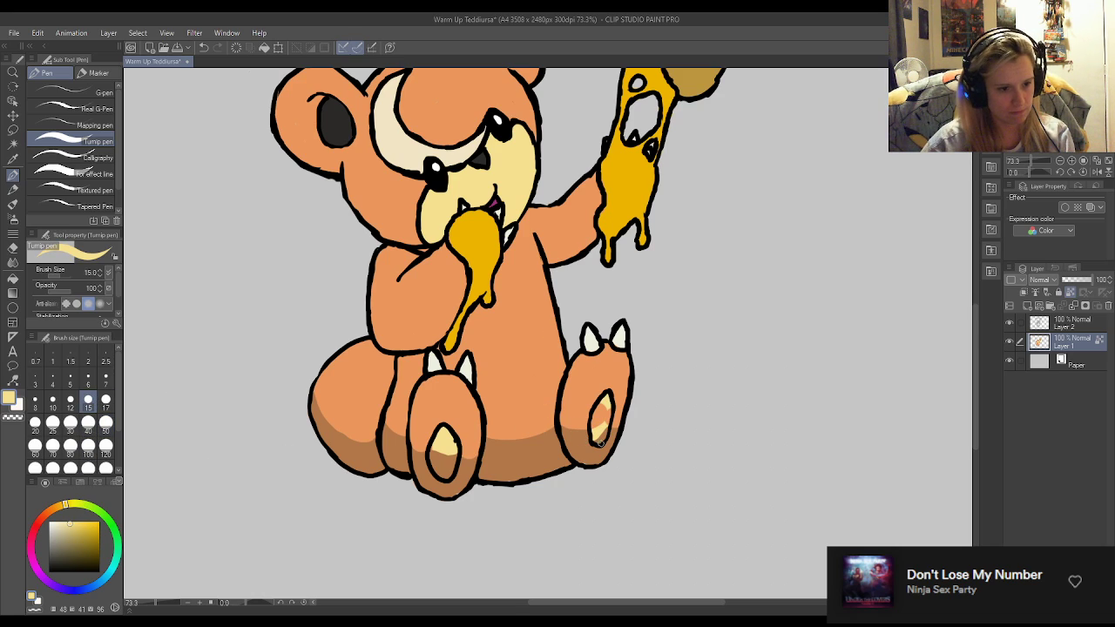
pyautogui.moveTo(599, 439)
pyautogui.mouseDown()
pyautogui.moveTo(604, 417)
pyautogui.moveTo(596, 428)
pyautogui.mouseUp()
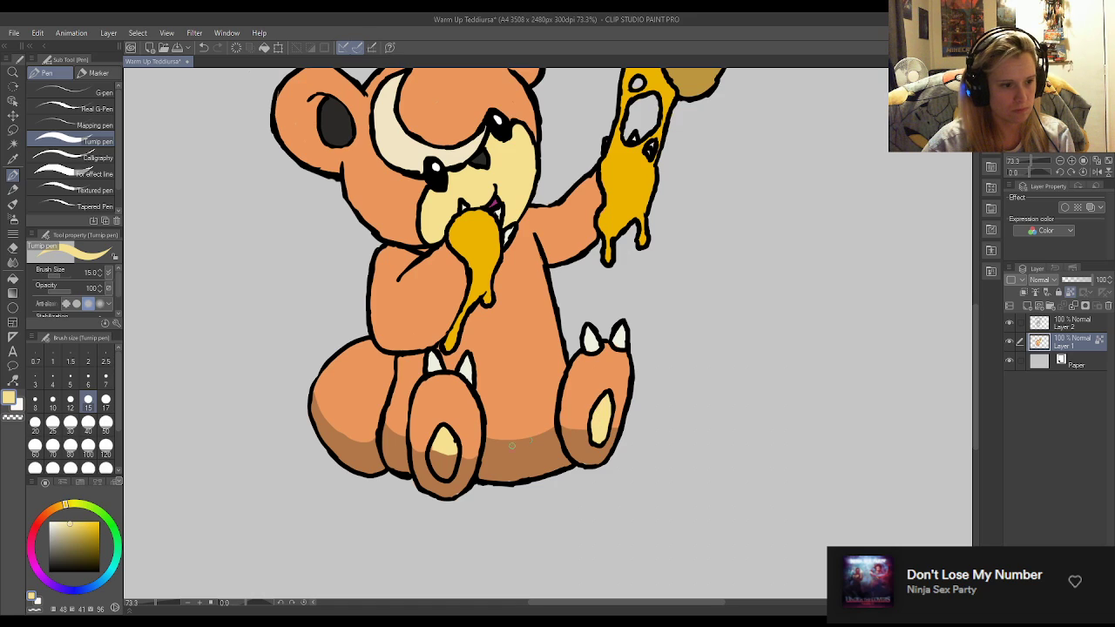
pyautogui.moveTo(424, 449); pyautogui.dragTo(448, 474)
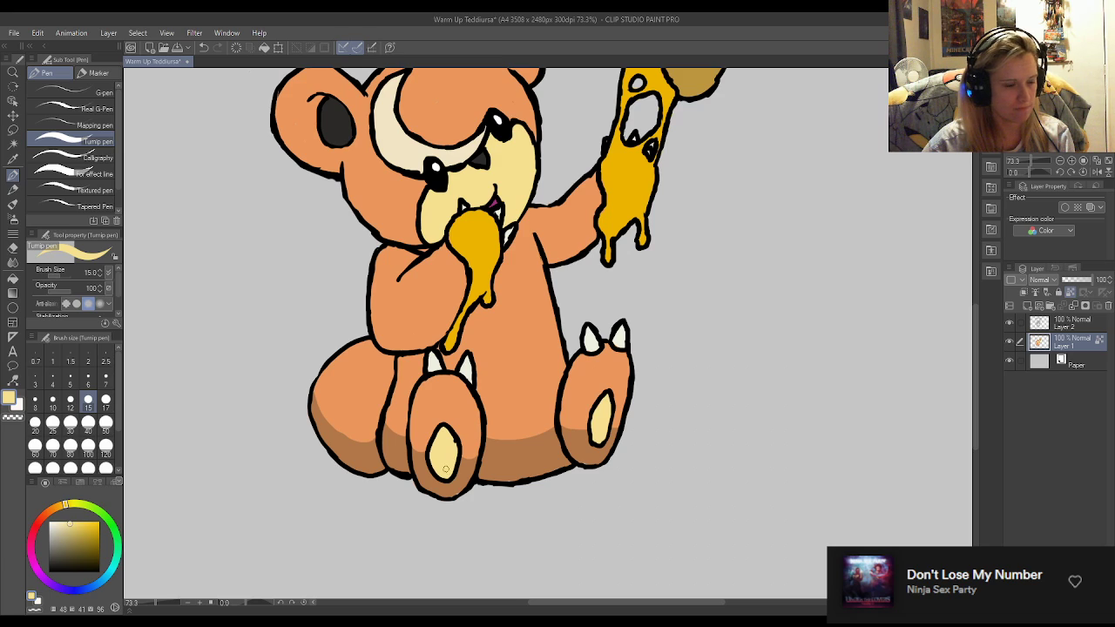
# Shade the lower part of the pad on the foot beneath the raised arm with a darker khaki yellow at pen size 15.
pyautogui.keyDown('alt'); pyautogui.click(403, 417); pyautogui.keyUp('alt')
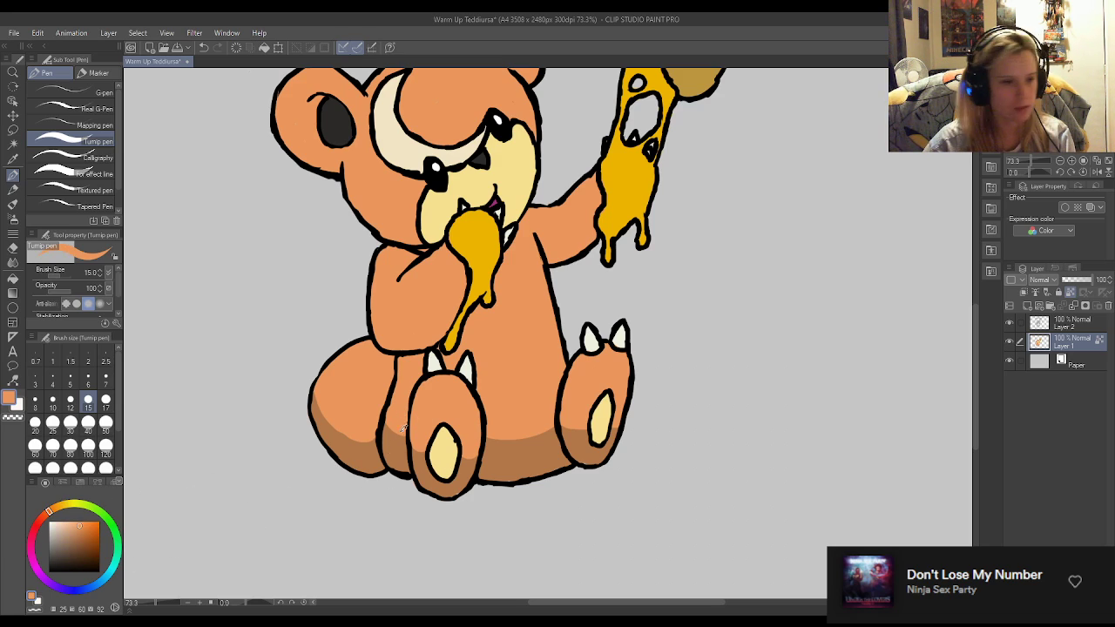
pyautogui.keyDown('alt'); pyautogui.click(431, 445); pyautogui.keyUp('alt')
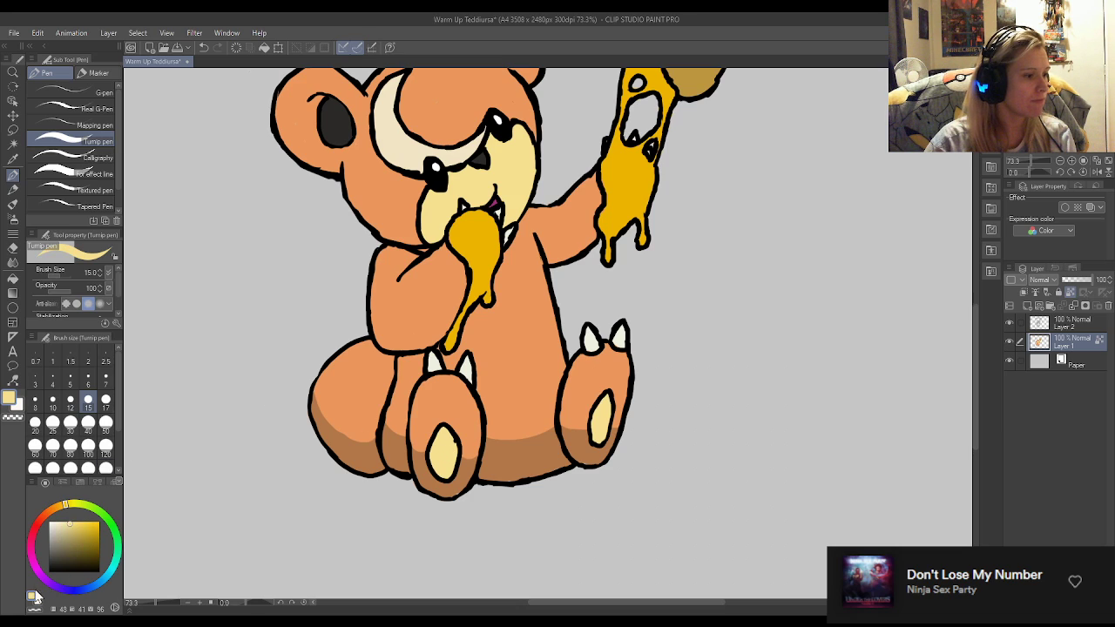
pyautogui.click(41, 599)
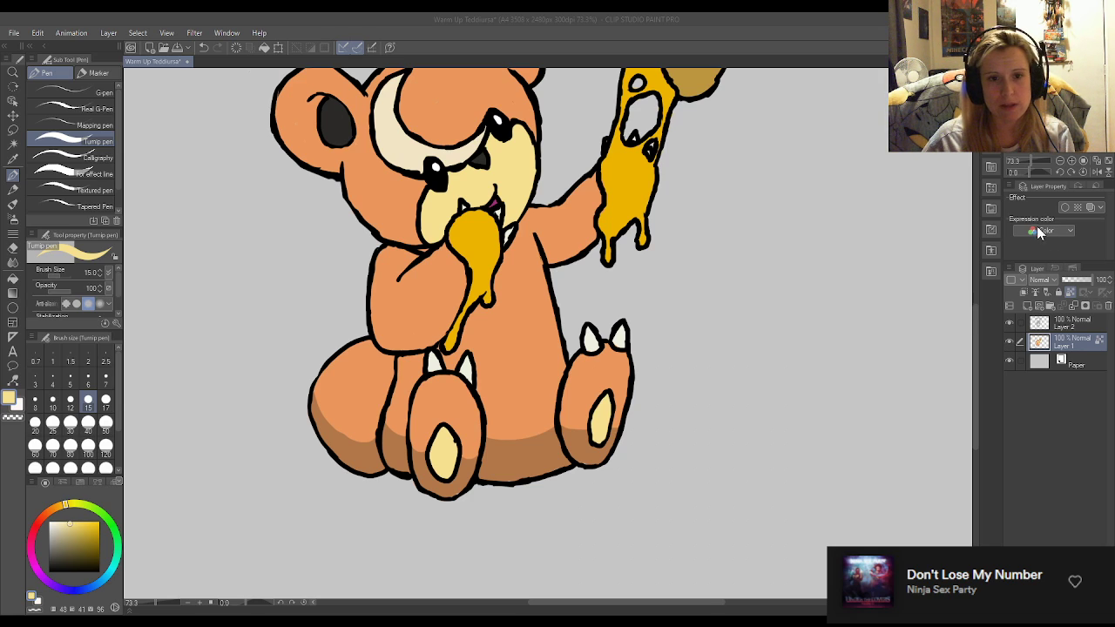
pyautogui.scroll(1, 570, 441)
pyautogui.scroll(1, 570, 441)
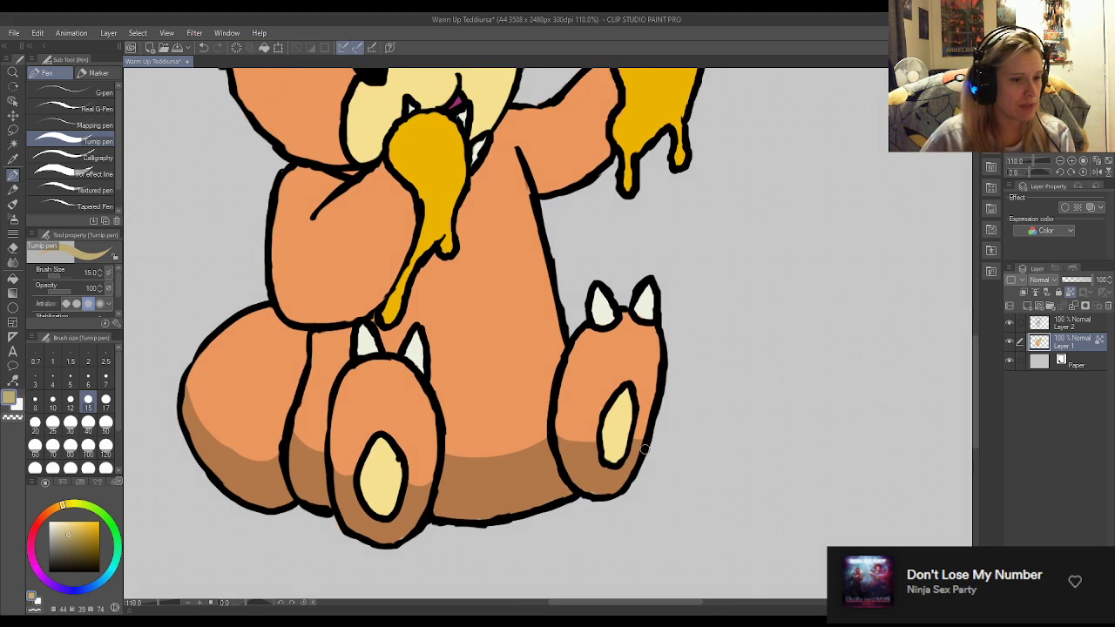
pyautogui.moveTo(605, 446)
pyautogui.mouseDown()
pyautogui.moveTo(621, 448)
pyautogui.moveTo(625, 420)
pyautogui.moveTo(606, 441)
pyautogui.mouseUp()
pyautogui.keyDown('alt'); pyautogui.click(623, 433); pyautogui.keyUp('alt')
pyautogui.keyDown('alt'); pyautogui.click(620, 447); pyautogui.keyUp('alt')
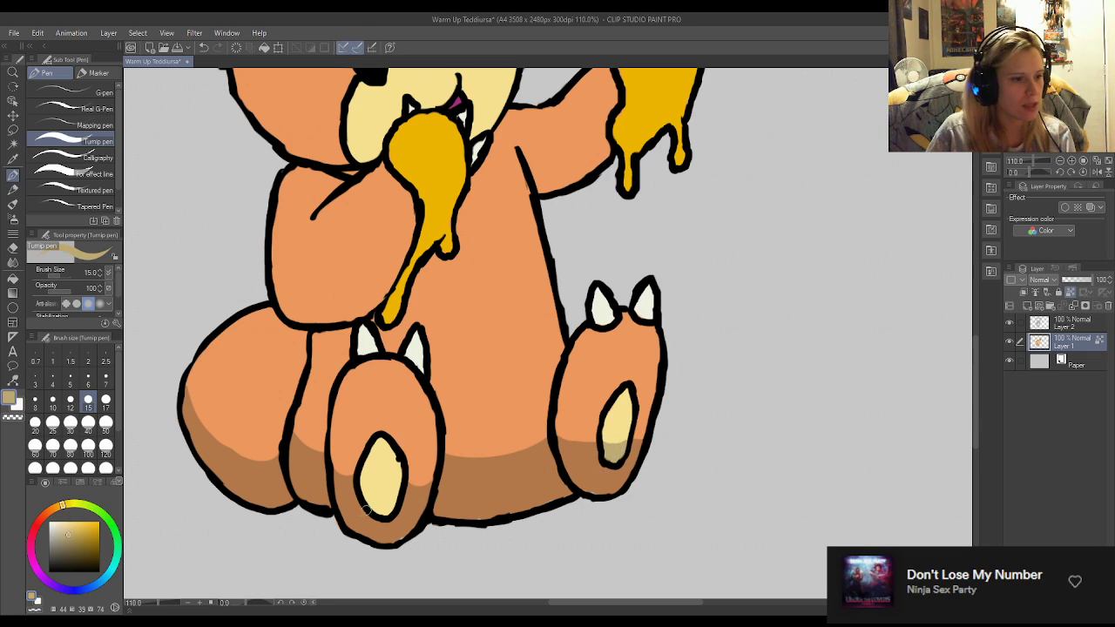
# Shade the lower part of the other foot's pad khaki and even out the brown shadow edge around it using sampled colours.
pyautogui.moveTo(359, 482); pyautogui.dragTo(410, 484)
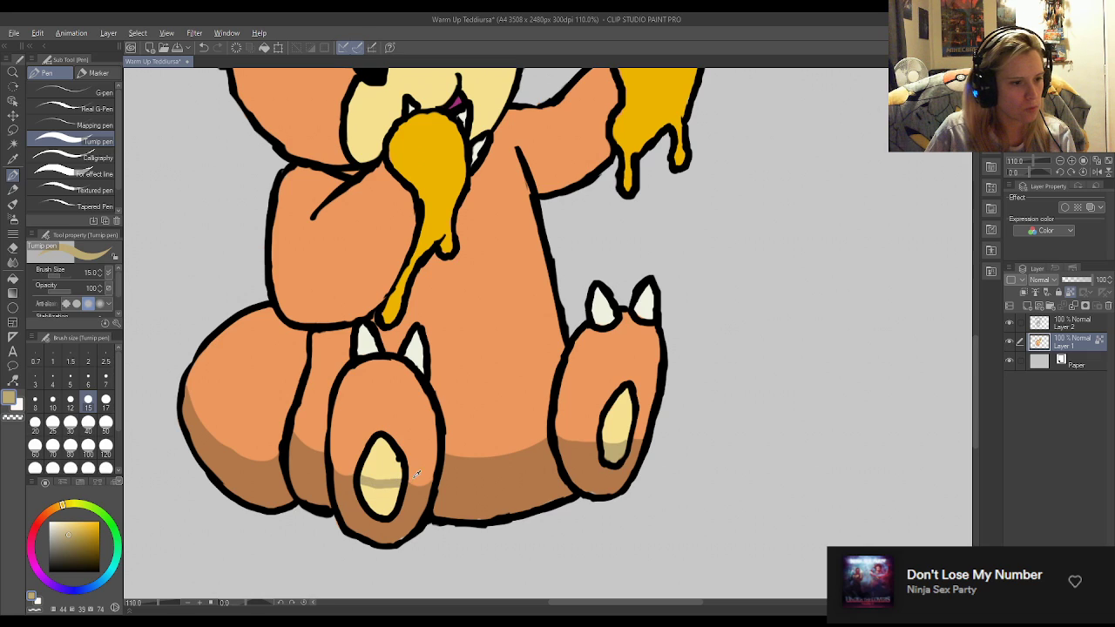
pyautogui.keyDown('alt'); pyautogui.click(413, 485); pyautogui.keyUp('alt')
pyautogui.keyDown('alt'); pyautogui.click(415, 502); pyautogui.keyUp('alt')
pyautogui.moveTo(406, 485); pyautogui.dragTo(428, 488)
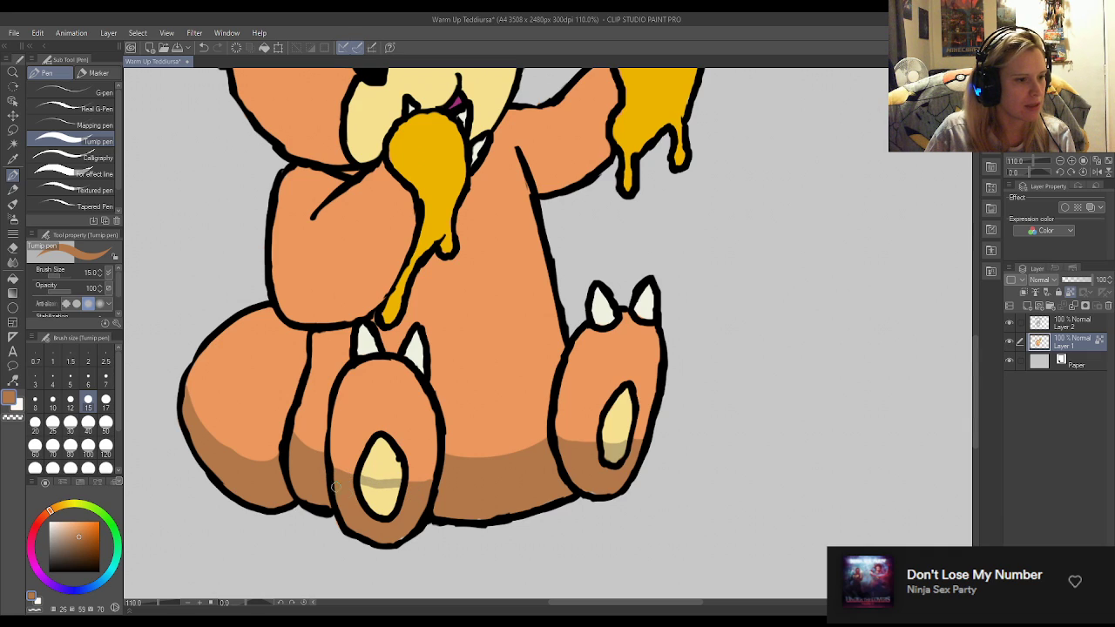
pyautogui.keyDown('alt'); pyautogui.click(376, 481); pyautogui.keyUp('alt')
pyautogui.moveTo(376, 481)
pyautogui.mouseDown()
pyautogui.moveTo(368, 497)
pyautogui.moveTo(382, 510)
pyautogui.moveTo(393, 489)
pyautogui.mouseUp()
pyautogui.keyDown('alt'); pyautogui.click(403, 514); pyautogui.keyUp('alt')
pyautogui.keyDown('alt'); pyautogui.click(362, 473); pyautogui.keyUp('alt')
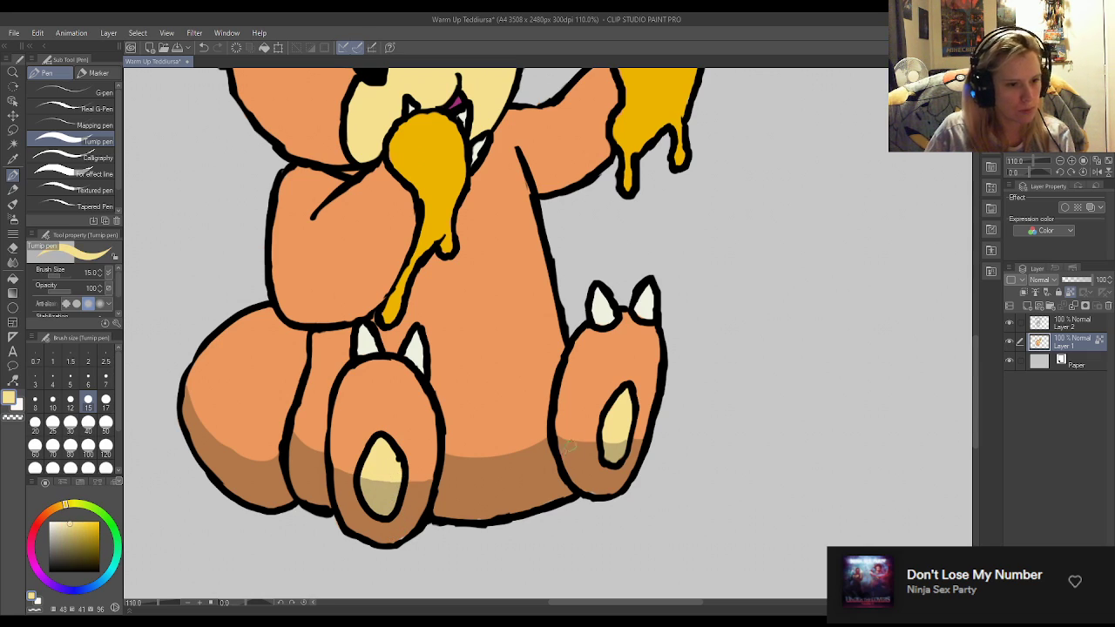
# Paint a shadow along the muzzle's outer edge nearest the raised arm using the khaki sampled from the foot pad.
pyautogui.keyDown('alt'); pyautogui.click(495, 491); pyautogui.keyUp('alt')
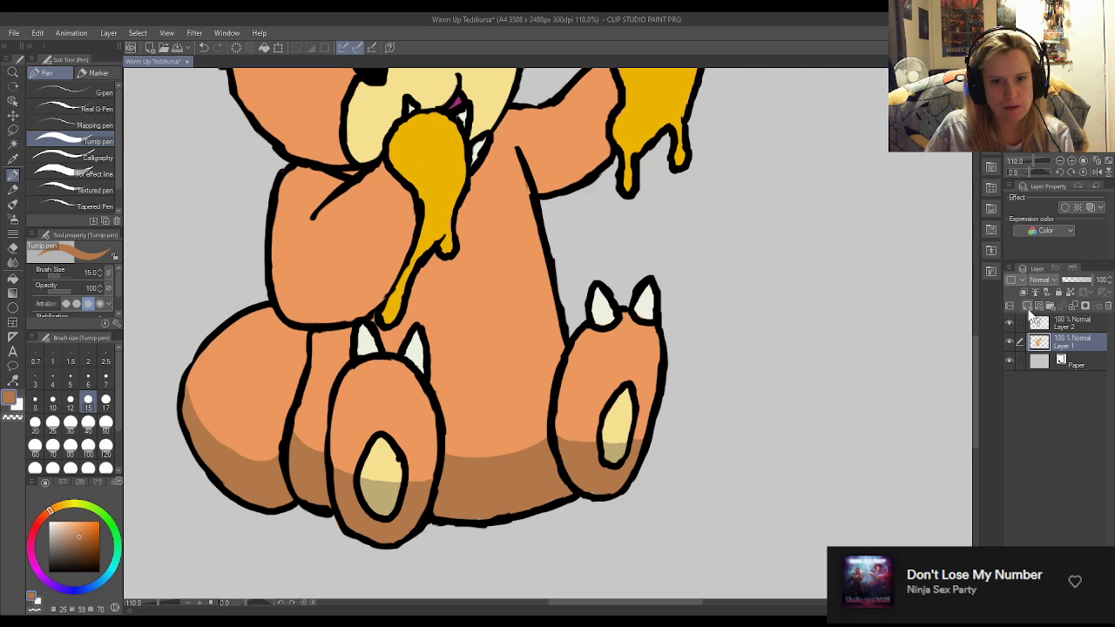
pyautogui.click(1072, 294)
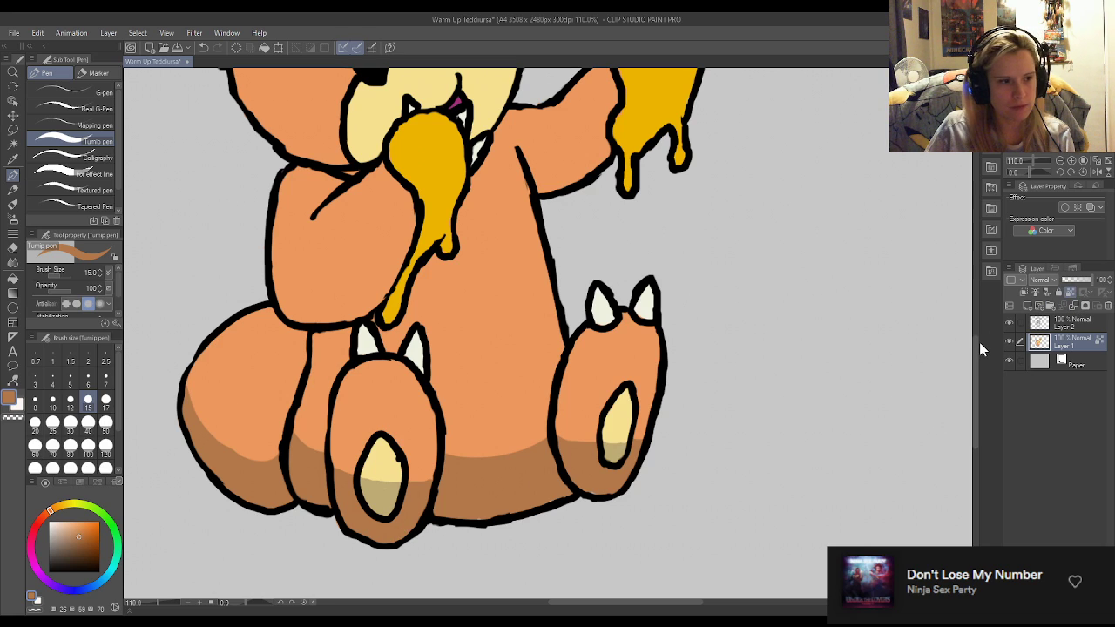
pyautogui.moveTo(976, 357); pyautogui.dragTo(981, 342)
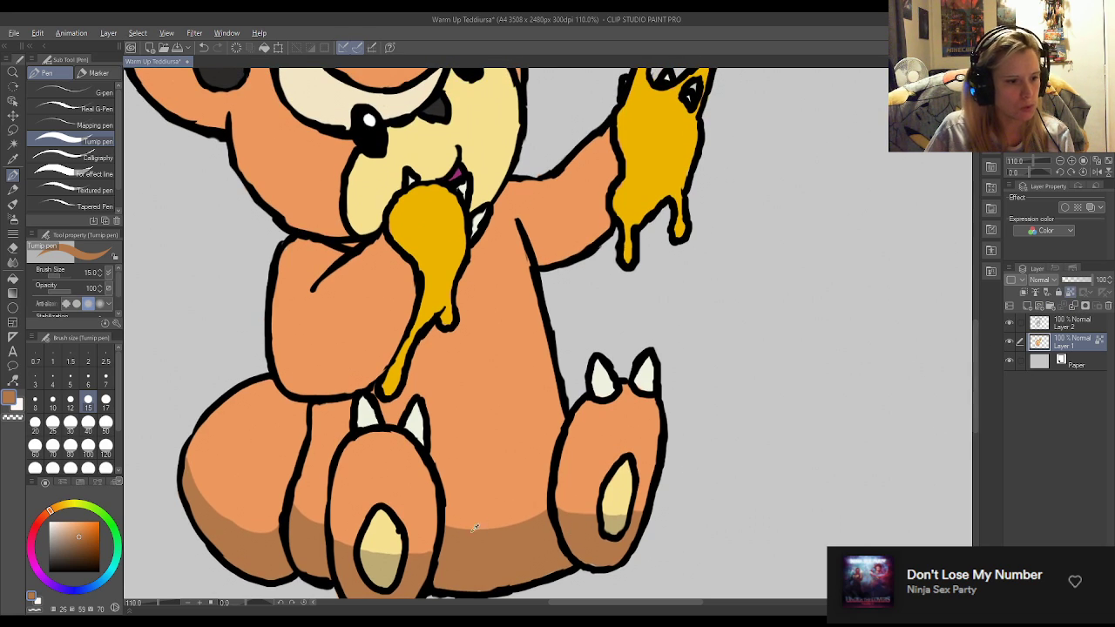
pyautogui.keyDown('alt'); pyautogui.click(381, 572); pyautogui.keyUp('alt')
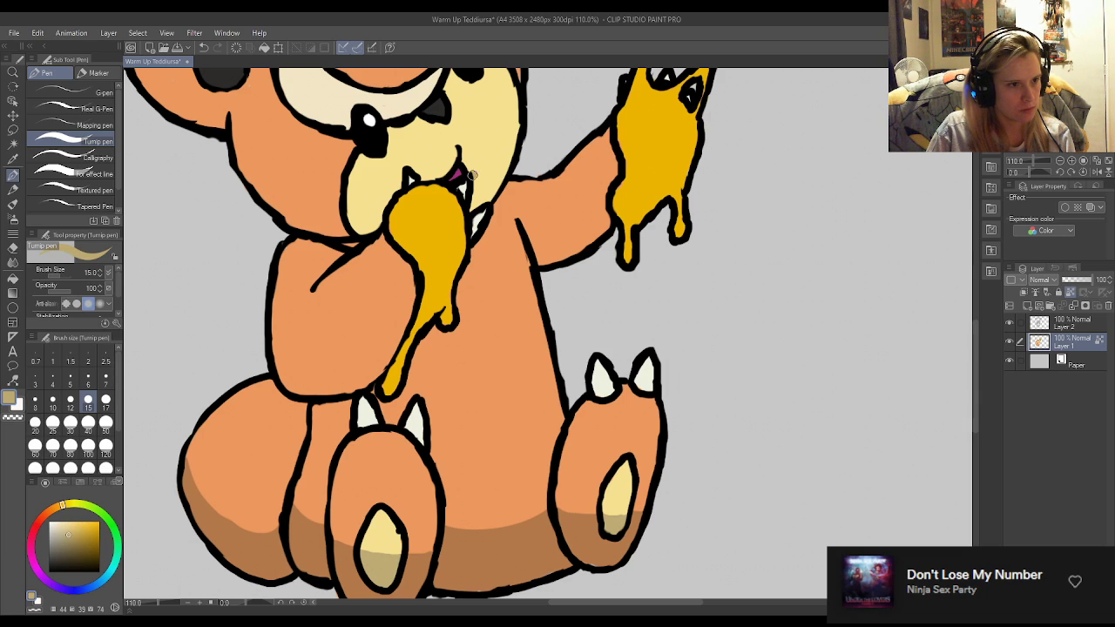
pyautogui.moveTo(514, 105)
pyautogui.mouseDown()
pyautogui.moveTo(499, 175)
pyautogui.moveTo(475, 202)
pyautogui.moveTo(478, 181)
pyautogui.moveTo(497, 171)
pyautogui.mouseUp()
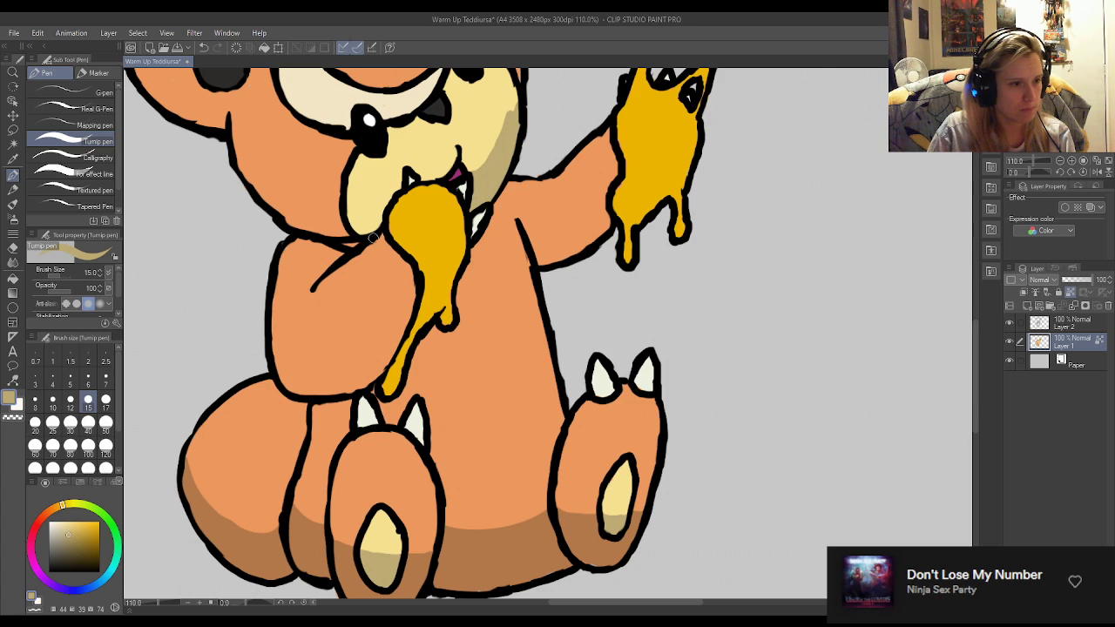
# Shade the lower cheek with the body's shadow brown and the muzzle's bottom edge beside the honey-covered paw with the sampled khaki.
pyautogui.moveTo(389, 209)
pyautogui.mouseDown()
pyautogui.moveTo(351, 219)
pyautogui.moveTo(365, 230)
pyautogui.moveTo(379, 217)
pyautogui.moveTo(301, 215)
pyautogui.moveTo(257, 197)
pyautogui.moveTo(311, 222)
pyautogui.mouseUp()
pyautogui.keyDown('alt'); pyautogui.click(491, 532); pyautogui.keyUp('alt')
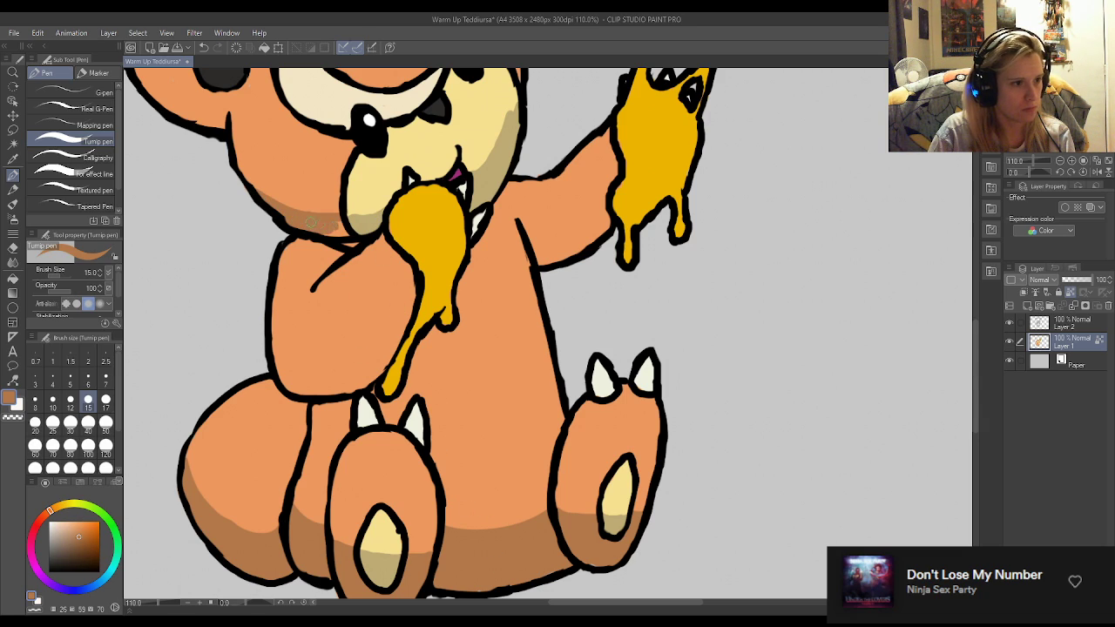
pyautogui.keyDown('alt'); pyautogui.click(360, 218); pyautogui.keyUp('alt')
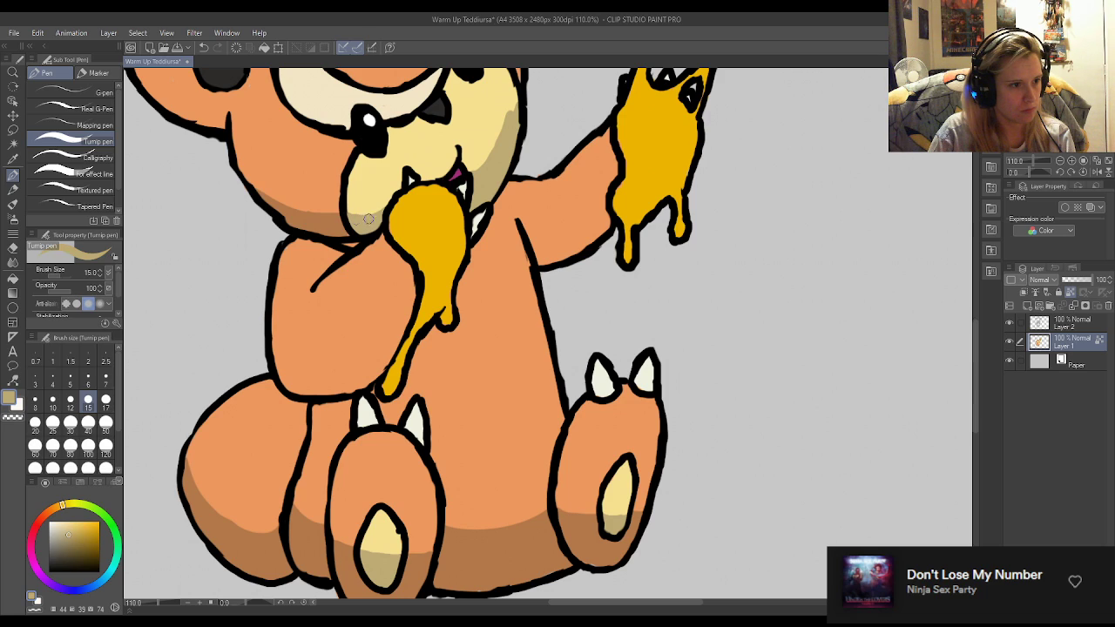
pyautogui.moveTo(349, 215); pyautogui.dragTo(387, 214)
pyautogui.keyDown('alt'); pyautogui.click(386, 198); pyautogui.keyUp('alt')
pyautogui.keyDown('alt'); pyautogui.click(382, 204); pyautogui.keyUp('alt')
pyautogui.keyDown('alt'); pyautogui.click(407, 205); pyautogui.keyUp('alt')
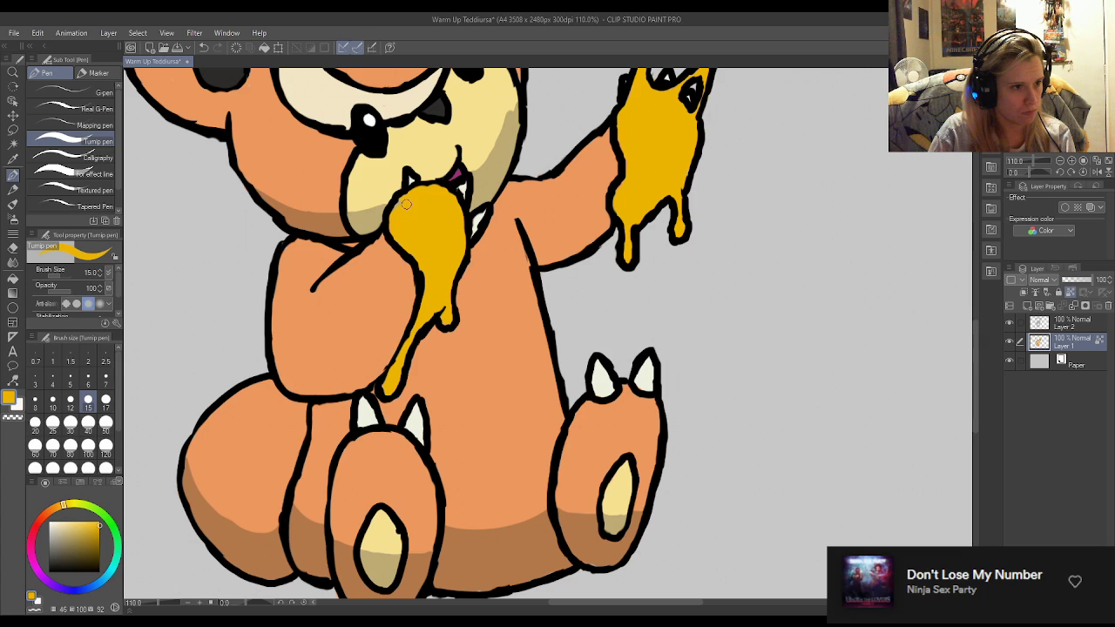
# Shade the underside of the raised arm with the body's shadow brown, sampling base and shadow colours from the body.
pyautogui.keyDown('alt'); pyautogui.click(490, 165); pyautogui.keyUp('alt')
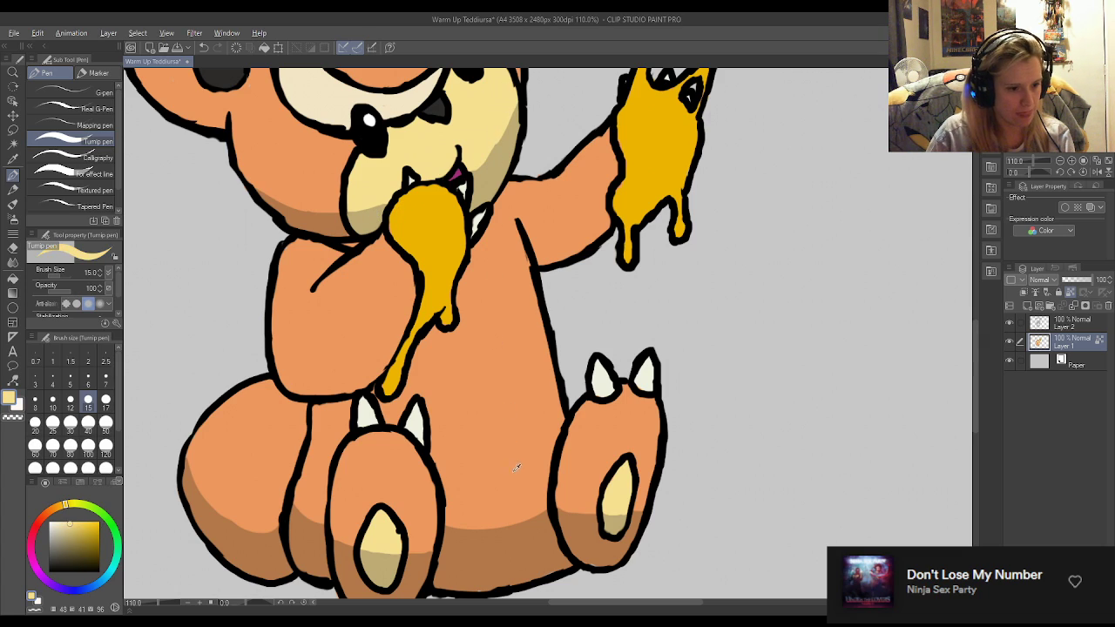
pyautogui.keyDown('alt'); pyautogui.click(503, 555); pyautogui.keyUp('alt')
pyautogui.moveTo(525, 223)
pyautogui.mouseDown()
pyautogui.moveTo(597, 199)
pyautogui.moveTo(582, 213)
pyautogui.moveTo(613, 190)
pyautogui.mouseUp()
pyautogui.keyDown('alt'); pyautogui.click(584, 187); pyautogui.keyUp('alt')
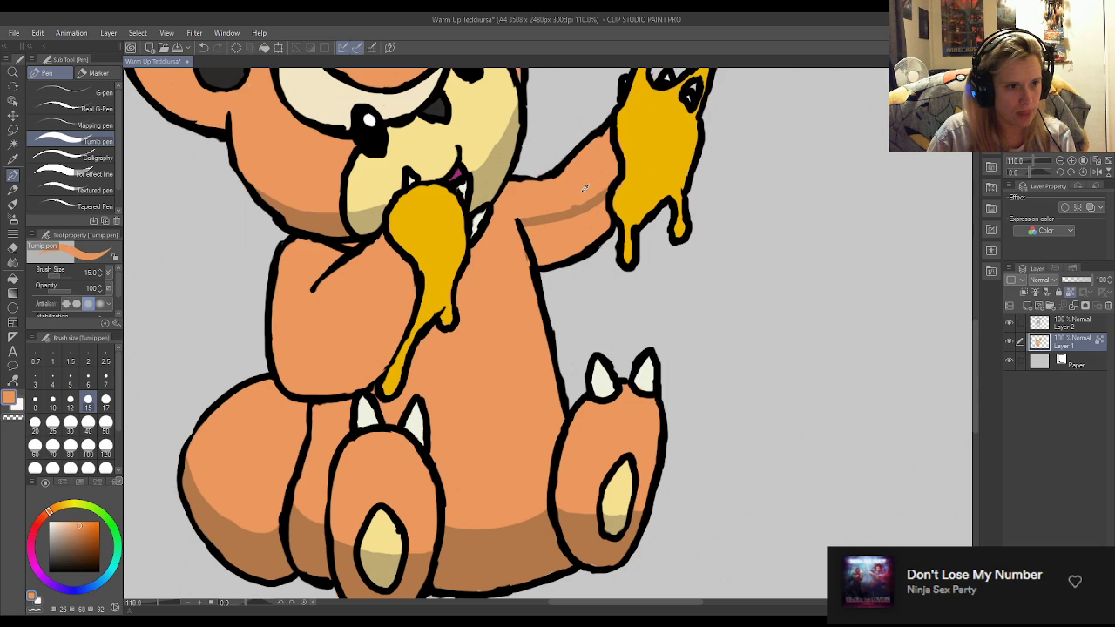
pyautogui.keyDown('alt'); pyautogui.click(575, 211); pyautogui.keyUp('alt')
pyautogui.moveTo(537, 225)
pyautogui.mouseDown()
pyautogui.moveTo(552, 260)
pyautogui.moveTo(542, 236)
pyautogui.moveTo(561, 220)
pyautogui.moveTo(541, 228)
pyautogui.moveTo(573, 242)
pyautogui.moveTo(586, 216)
pyautogui.moveTo(558, 259)
pyautogui.moveTo(605, 219)
pyautogui.mouseUp()
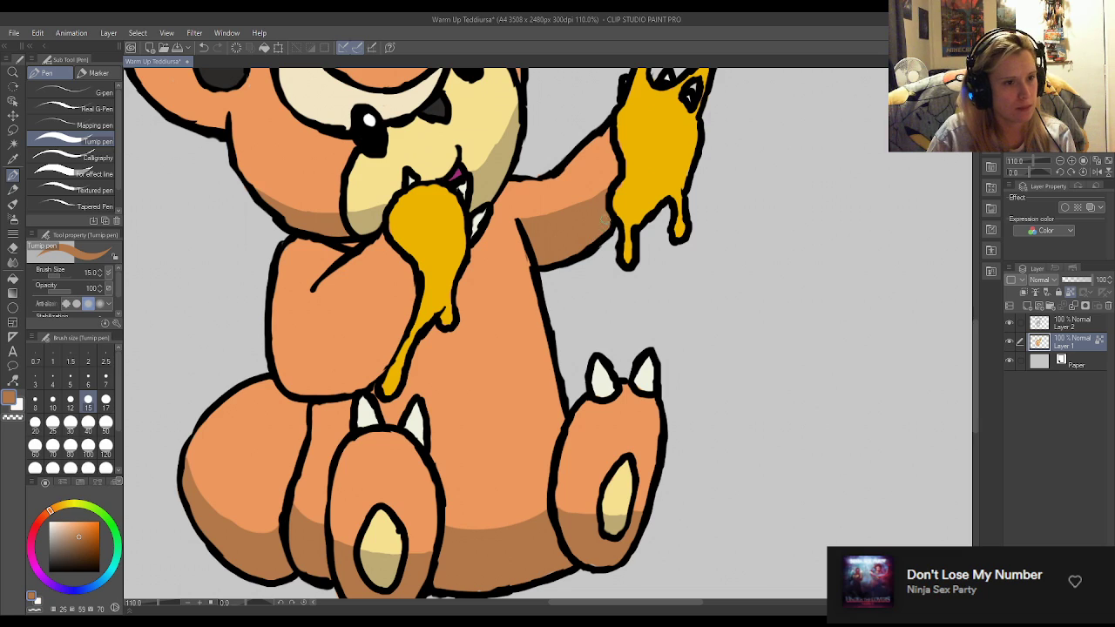
# Paint a brown shadow on the shoulder beneath the muzzle, where the raised arm joins the body.
pyautogui.moveTo(531, 180)
pyautogui.mouseDown()
pyautogui.moveTo(486, 217)
pyautogui.moveTo(509, 197)
pyautogui.moveTo(497, 198)
pyautogui.moveTo(490, 237)
pyautogui.moveTo(541, 179)
pyautogui.moveTo(489, 223)
pyautogui.mouseUp()
pyautogui.keyDown('alt'); pyautogui.click(548, 202); pyautogui.keyUp('alt')
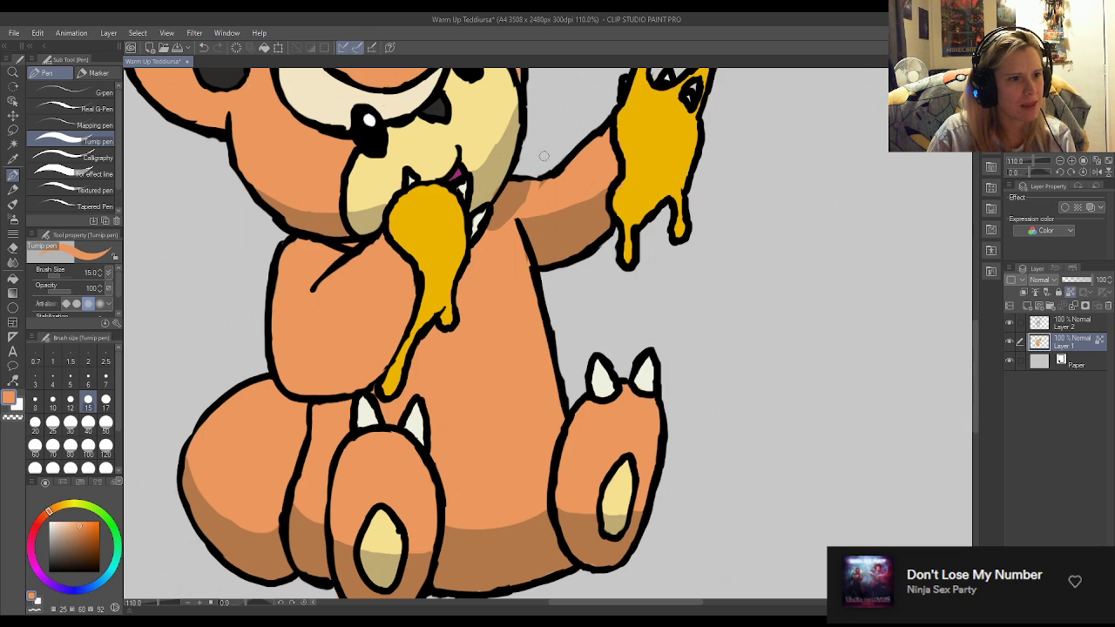
pyautogui.keyDown('alt'); pyautogui.click(506, 211); pyautogui.keyUp('alt')
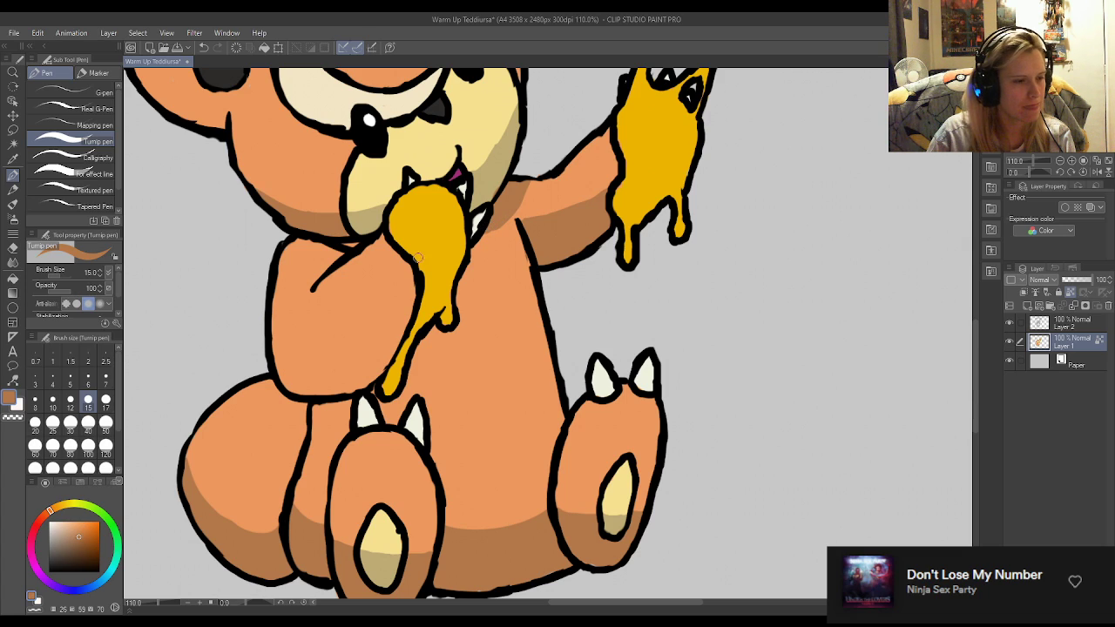
# Shade the bent arm in brown just under the head and along its lower edge beside the honey drip.
pyautogui.moveTo(297, 241)
pyautogui.mouseDown()
pyautogui.moveTo(329, 264)
pyautogui.moveTo(310, 254)
pyautogui.moveTo(338, 255)
pyautogui.mouseUp()
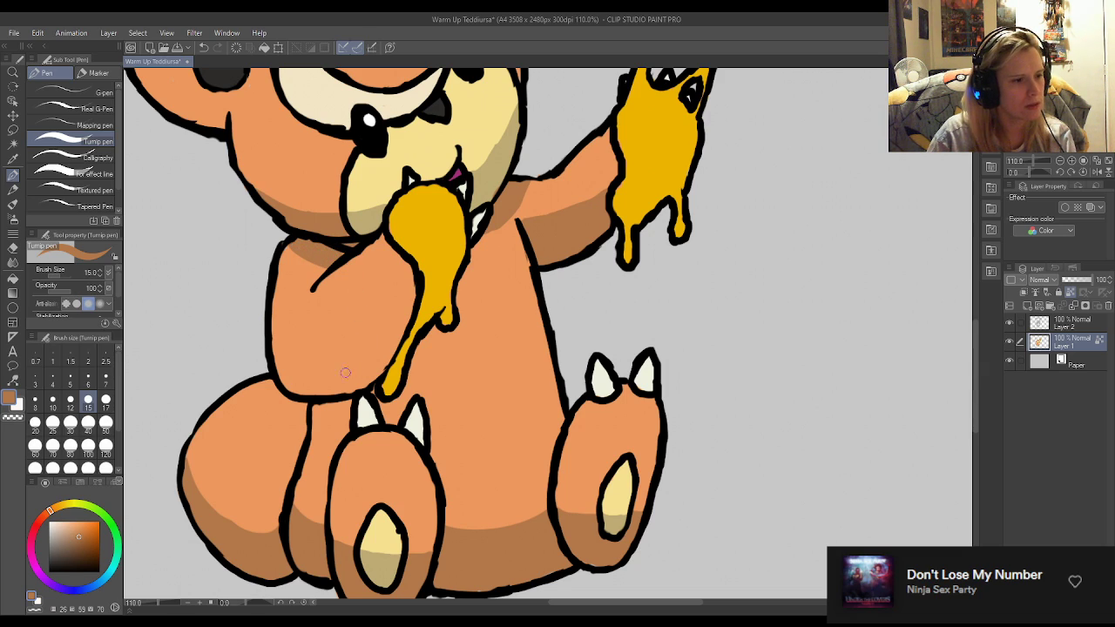
pyautogui.moveTo(288, 380)
pyautogui.mouseDown()
pyautogui.moveTo(367, 348)
pyautogui.moveTo(336, 376)
pyautogui.moveTo(403, 325)
pyautogui.moveTo(366, 377)
pyautogui.moveTo(291, 384)
pyautogui.moveTo(366, 357)
pyautogui.mouseUp()
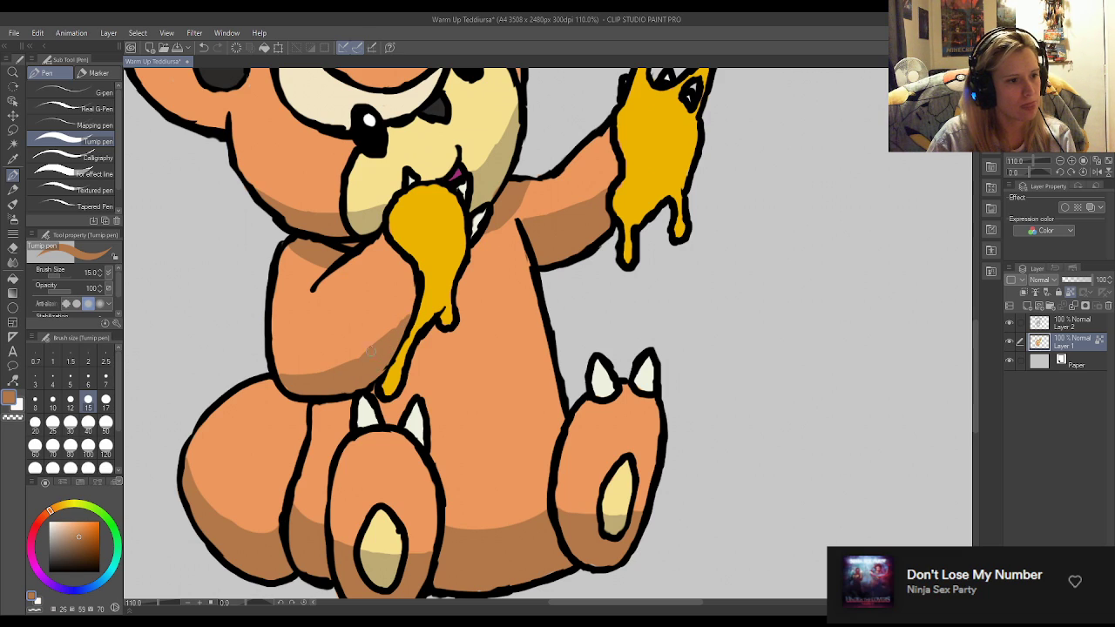
pyautogui.keyDown('alt'); pyautogui.click(393, 305); pyautogui.keyUp('alt')
pyautogui.keyDown('alt'); pyautogui.click(374, 351); pyautogui.keyUp('alt')
# Paint brown shadows beside the dark inner part of both ears, beneath the curved ear lines.
pyautogui.moveTo(975, 367); pyautogui.dragTo(978, 320)
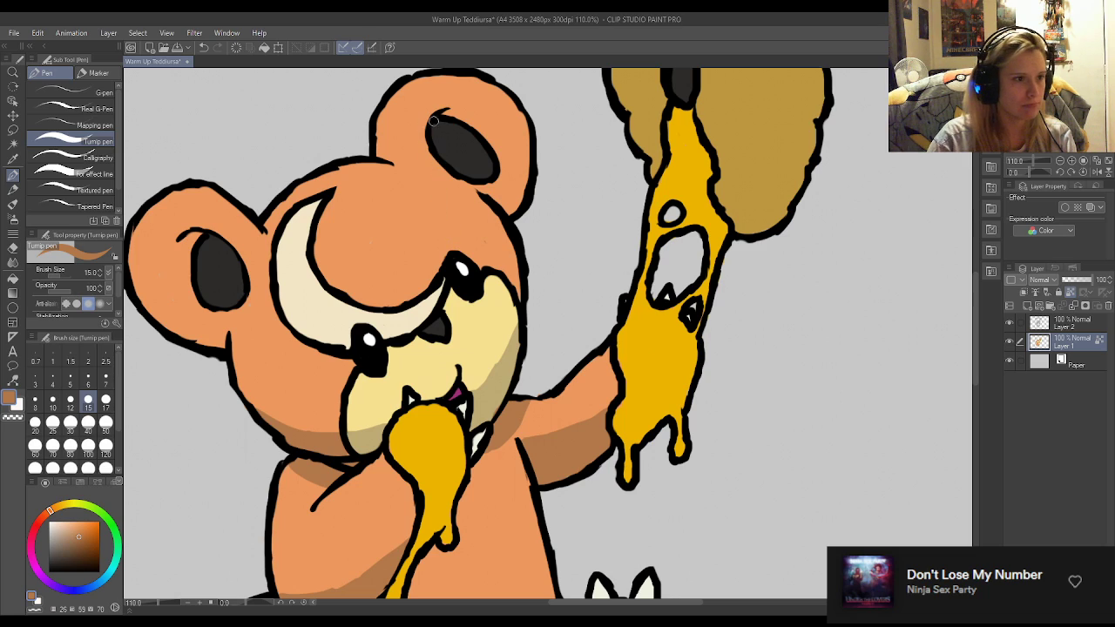
pyautogui.moveTo(444, 111); pyautogui.dragTo(451, 115)
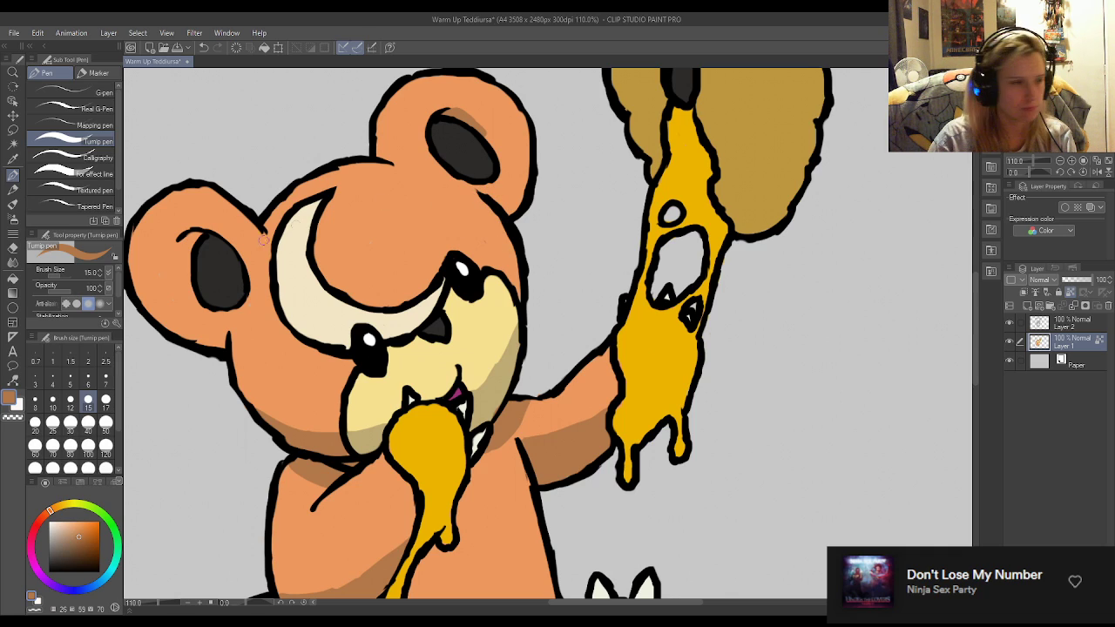
pyautogui.moveTo(202, 237)
pyautogui.mouseDown()
pyautogui.moveTo(194, 296)
pyautogui.moveTo(182, 286)
pyautogui.moveTo(180, 237)
pyautogui.moveTo(178, 269)
pyautogui.moveTo(197, 250)
pyautogui.moveTo(174, 224)
pyautogui.moveTo(170, 256)
pyautogui.mouseUp()
pyautogui.keyDown('alt'); pyautogui.click(173, 230); pyautogui.keyUp('alt')
pyautogui.keyDown('alt'); pyautogui.click(183, 265); pyautogui.keyUp('alt')
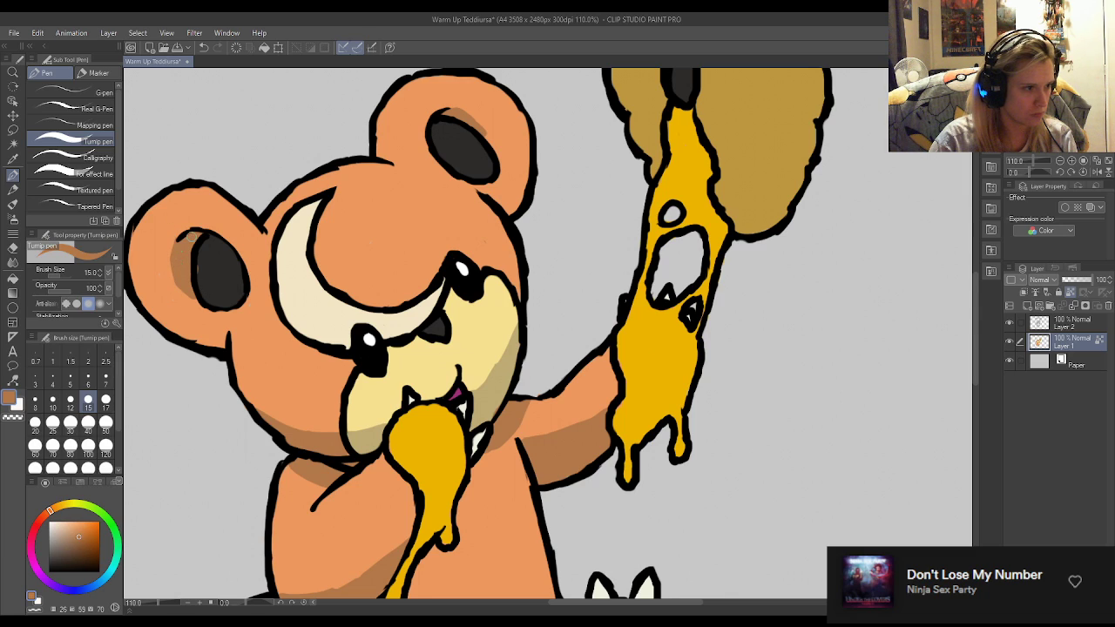
pyautogui.keyDown('alt'); pyautogui.click(193, 253); pyautogui.keyUp('alt')
pyautogui.keyDown('alt'); pyautogui.click(194, 243); pyautogui.keyUp('alt')
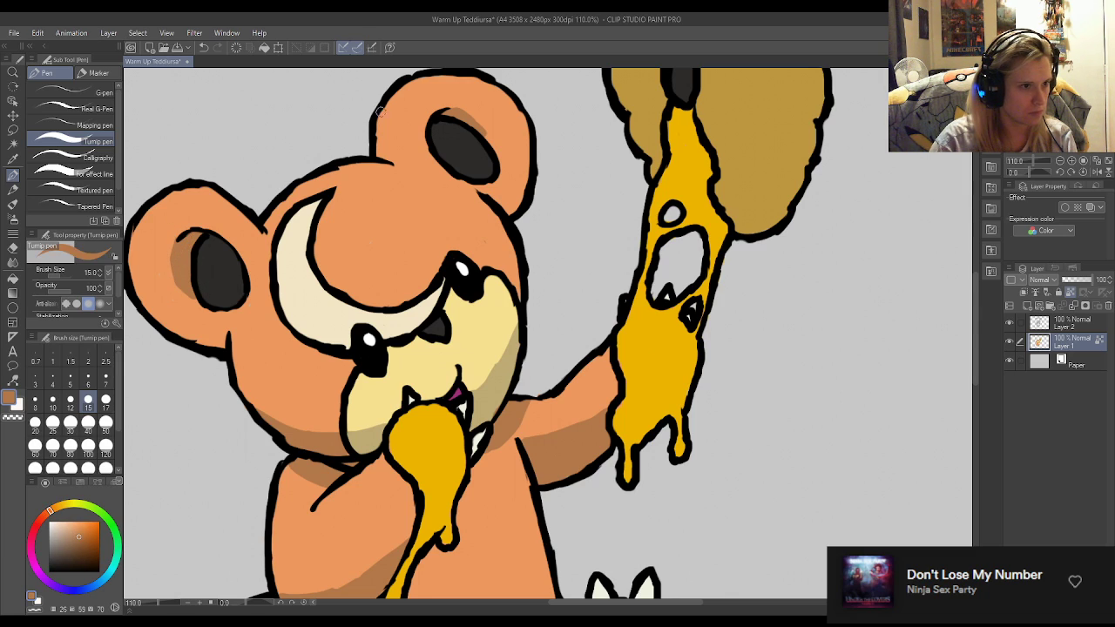
# Extend the inner shadow down the side of the ear nearest the hive and even out its edge with the base orange.
pyautogui.moveTo(455, 114); pyautogui.dragTo(482, 143)
pyautogui.keyDown('alt'); pyautogui.click(481, 106); pyautogui.keyUp('alt')
pyautogui.moveTo(449, 102); pyautogui.dragTo(470, 109)
pyautogui.keyDown('alt'); pyautogui.click(186, 269); pyautogui.keyUp('alt')
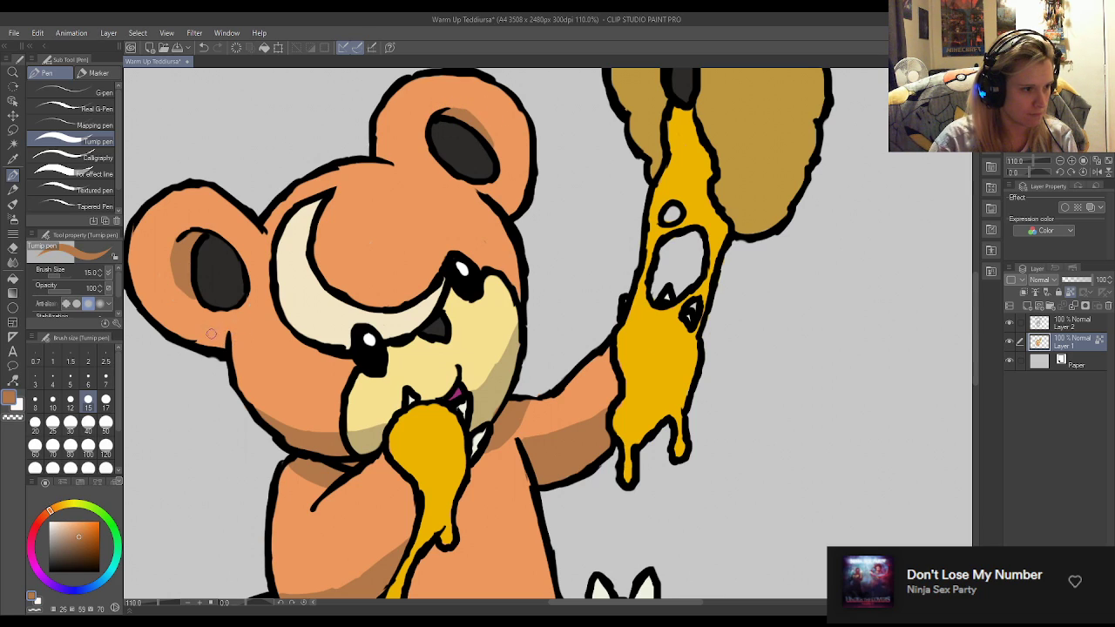
# Shade the lower outer edges of both ears in brown and clean up the shadow edges with sampled colours.
pyautogui.moveTo(225, 334)
pyautogui.mouseDown()
pyautogui.moveTo(161, 320)
pyautogui.moveTo(199, 340)
pyautogui.moveTo(228, 338)
pyautogui.moveTo(198, 340)
pyautogui.moveTo(223, 330)
pyautogui.moveTo(157, 317)
pyautogui.moveTo(229, 322)
pyautogui.moveTo(218, 331)
pyautogui.moveTo(237, 332)
pyautogui.moveTo(228, 357)
pyautogui.mouseUp()
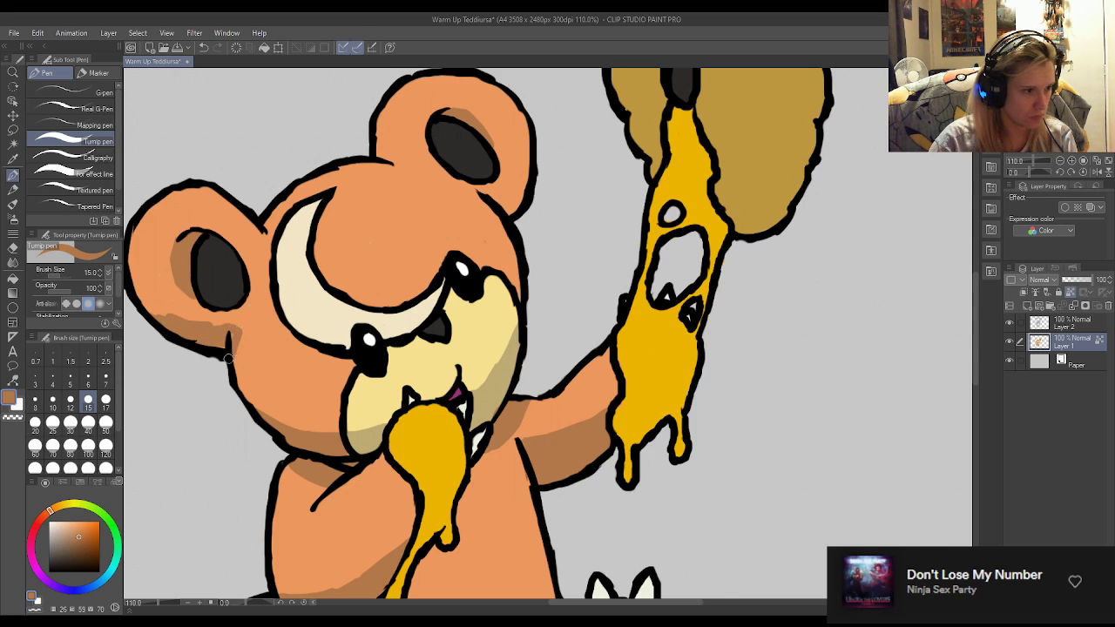
pyautogui.moveTo(490, 197); pyautogui.dragTo(528, 137)
pyautogui.moveTo(497, 192)
pyautogui.mouseDown()
pyautogui.moveTo(507, 209)
pyautogui.moveTo(518, 187)
pyautogui.mouseUp()
pyautogui.keyDown('alt'); pyautogui.click(507, 171); pyautogui.keyUp('alt')
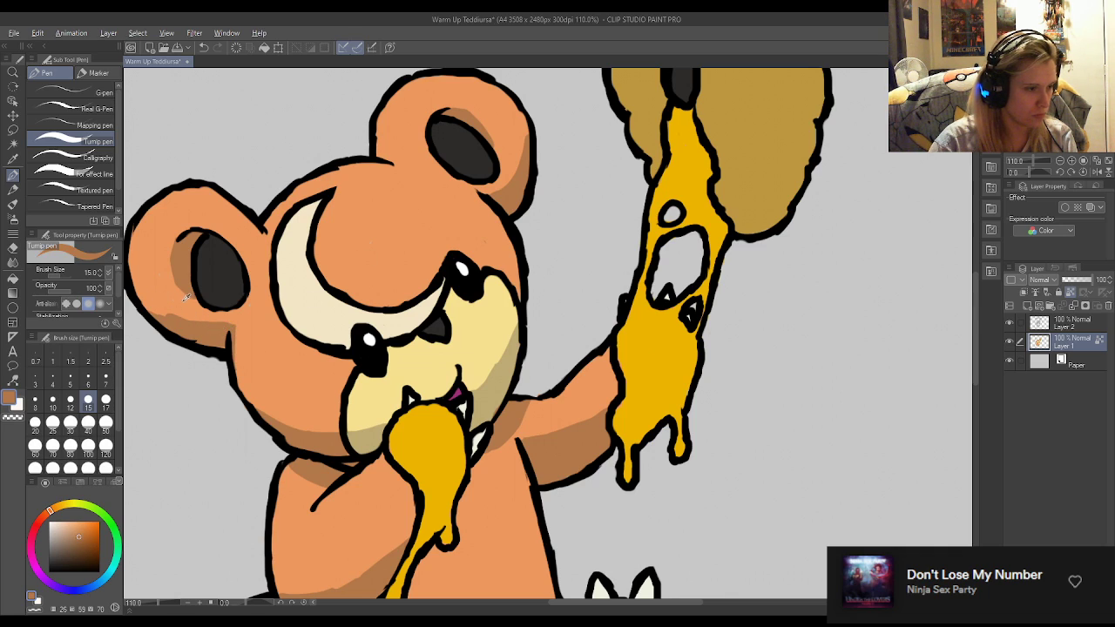
pyautogui.moveTo(164, 309); pyautogui.dragTo(253, 312)
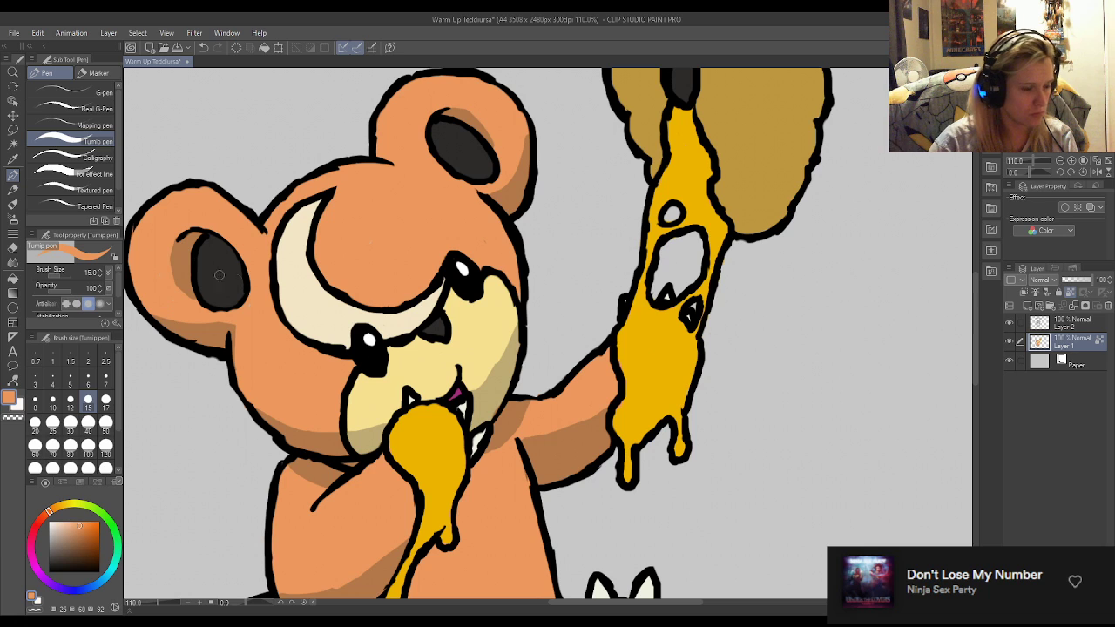
# Paint a curved highlight on the honey-covered paw at the mouth in a lighter honey yellow at pen size 12.
pyautogui.scroll(-5, 461, 229)
pyautogui.scroll(3, 488, 261)
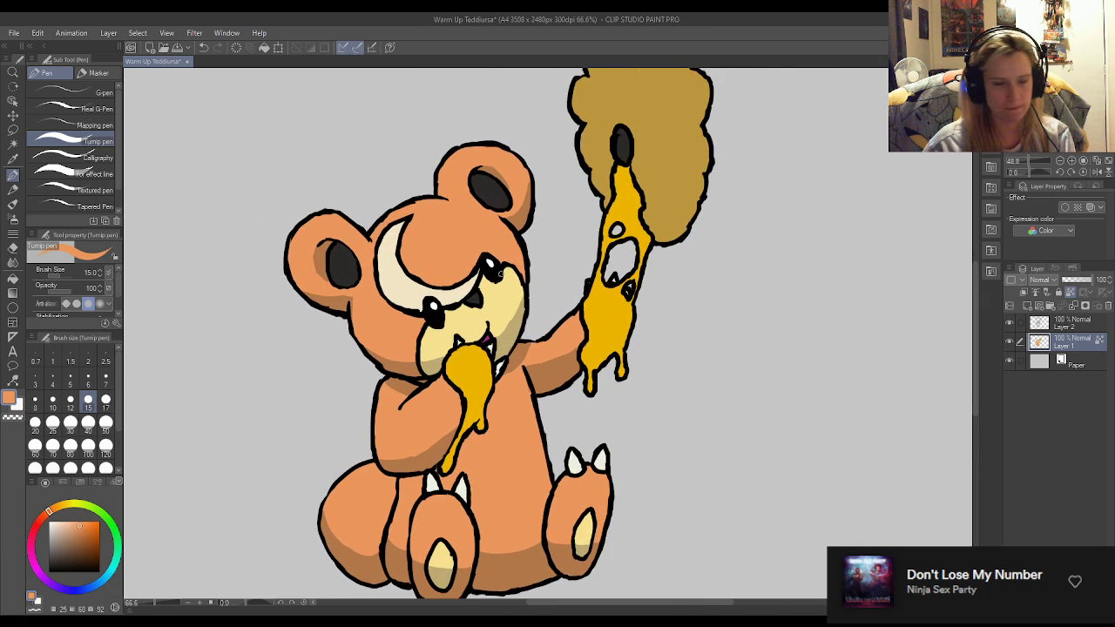
pyautogui.scroll(2, 501, 273)
pyautogui.keyDown('alt'); pyautogui.click(435, 403); pyautogui.keyUp('alt')
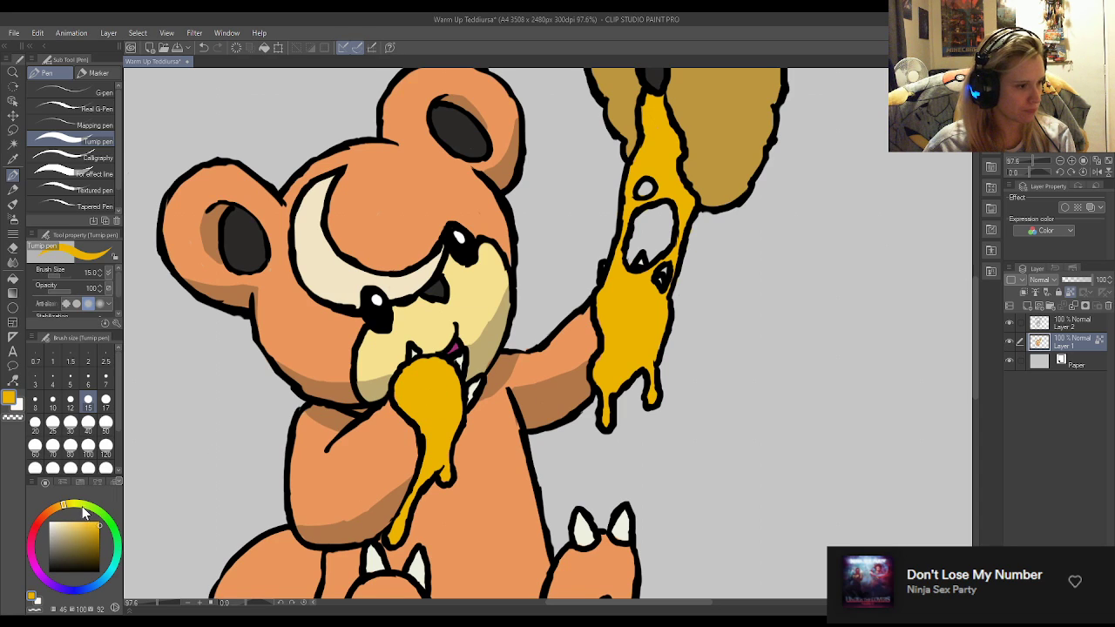
pyautogui.click(71, 401)
pyautogui.scroll(1, 687, 196)
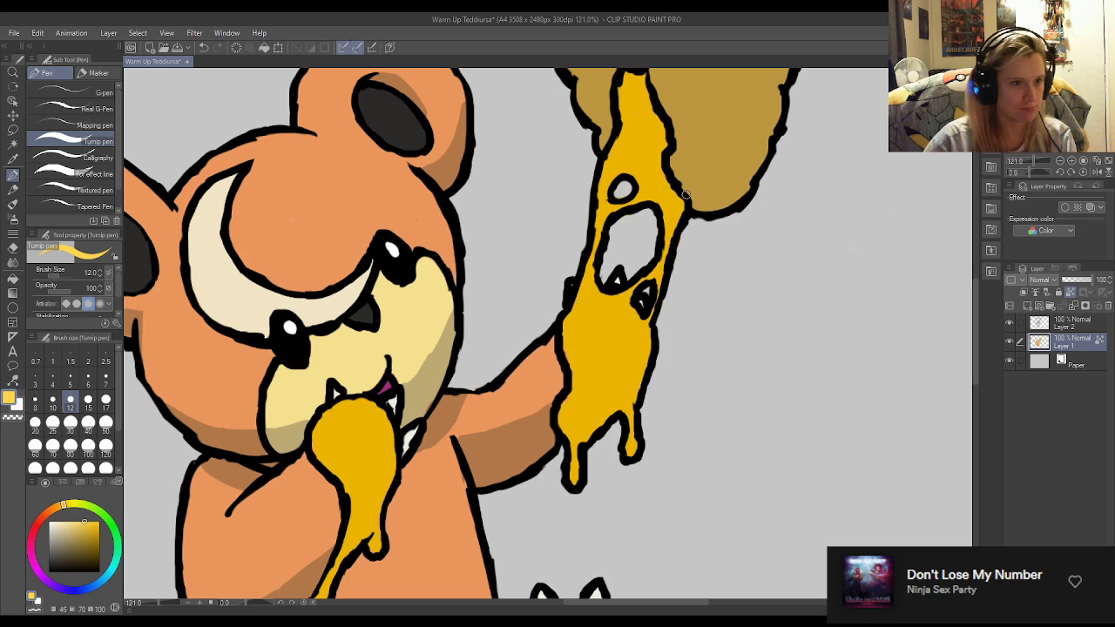
pyautogui.moveTo(354, 412)
pyautogui.mouseDown()
pyautogui.moveTo(380, 432)
pyautogui.moveTo(353, 416)
pyautogui.moveTo(384, 458)
pyautogui.mouseUp()
pyautogui.moveTo(352, 418)
pyautogui.mouseDown()
pyautogui.moveTo(336, 416)
pyautogui.moveTo(376, 435)
pyautogui.moveTo(378, 484)
pyautogui.mouseUp()
# Add light yellow highlights to the honey on the raised paw and along the stream up to the hive opening.
pyautogui.keyDown('alt'); pyautogui.click(586, 403); pyautogui.keyUp('alt')
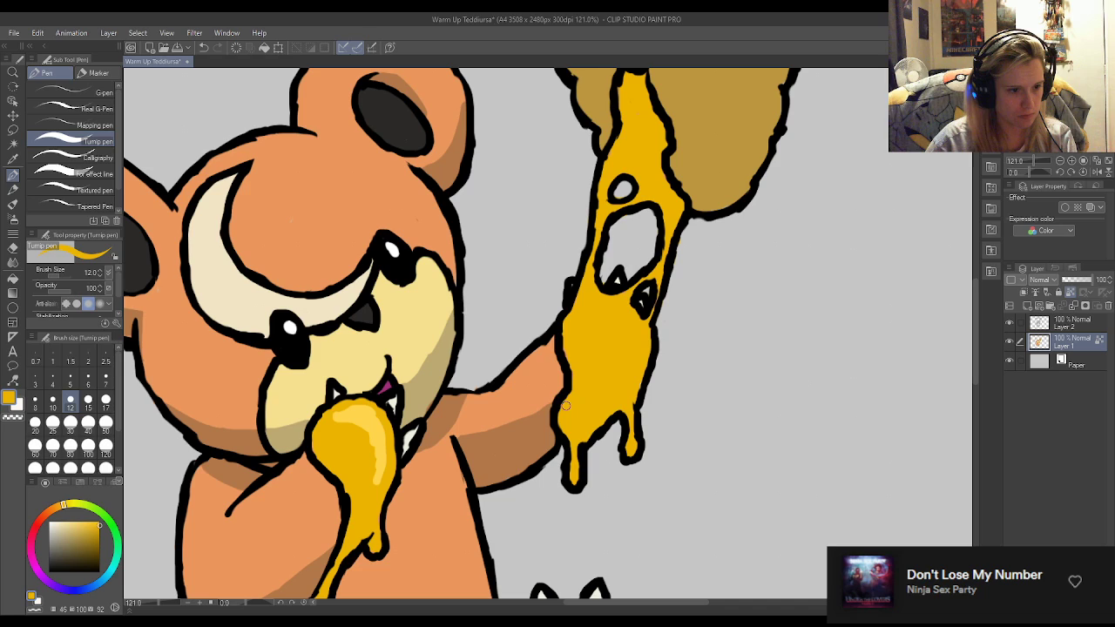
pyautogui.keyDown('alt'); pyautogui.click(367, 413); pyautogui.keyUp('alt')
pyautogui.moveTo(570, 421); pyautogui.dragTo(581, 390)
pyautogui.moveTo(576, 320)
pyautogui.mouseDown()
pyautogui.moveTo(625, 316)
pyautogui.moveTo(586, 317)
pyautogui.moveTo(578, 338)
pyautogui.moveTo(615, 316)
pyautogui.moveTo(631, 328)
pyautogui.moveTo(607, 315)
pyautogui.mouseUp()
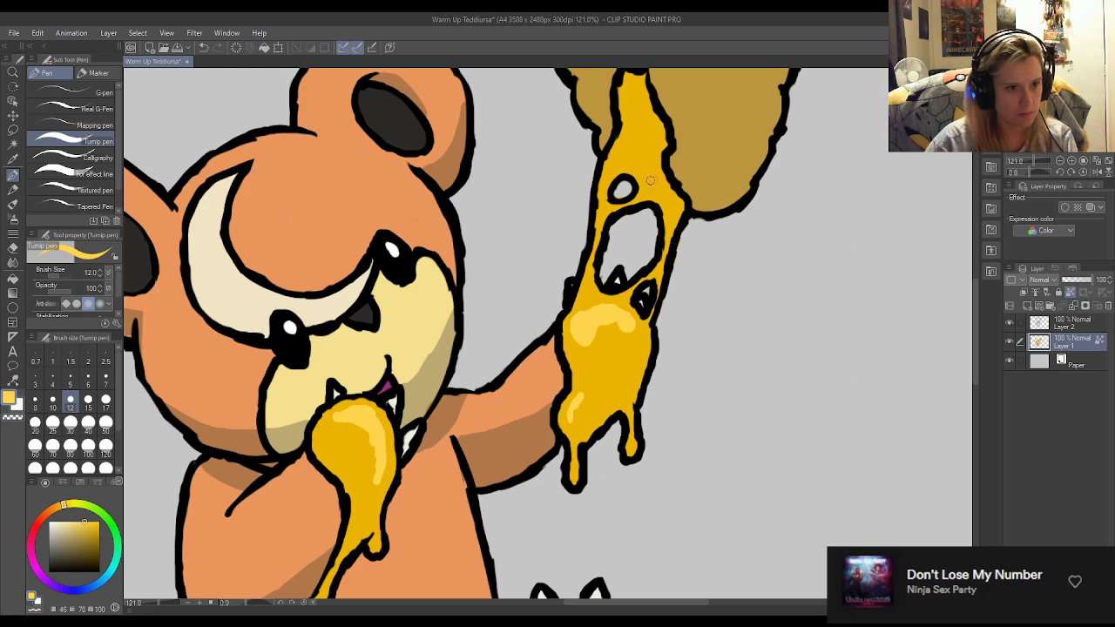
pyautogui.moveTo(623, 148)
pyautogui.mouseDown()
pyautogui.moveTo(656, 148)
pyautogui.moveTo(631, 151)
pyautogui.moveTo(645, 154)
pyautogui.mouseUp()
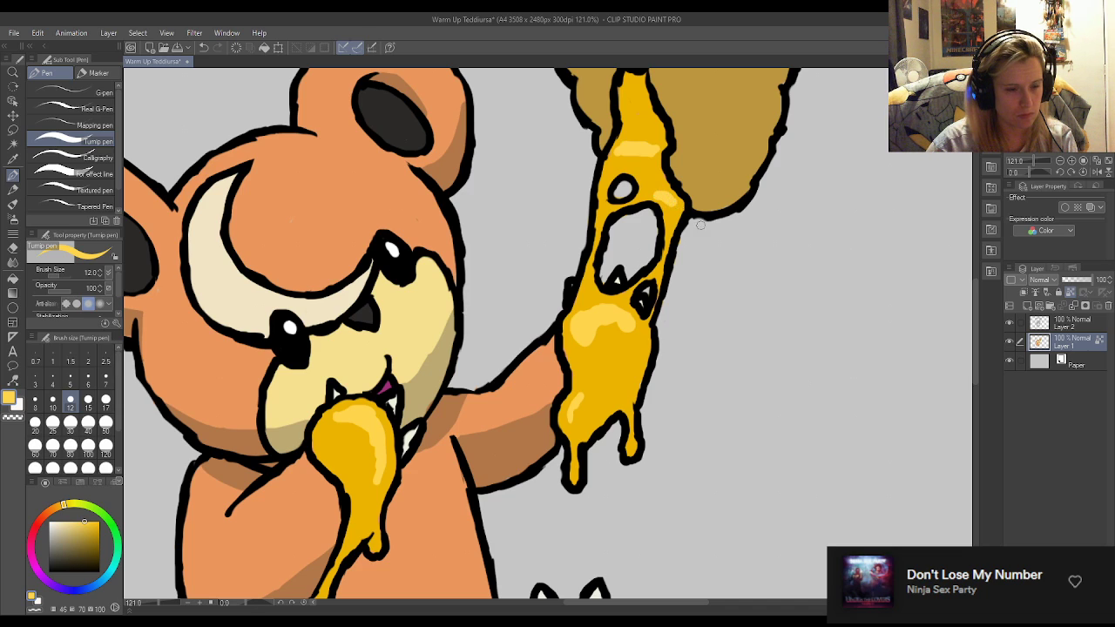
pyautogui.scroll(-2, 965, 331)
pyautogui.scroll(2, 845, 273)
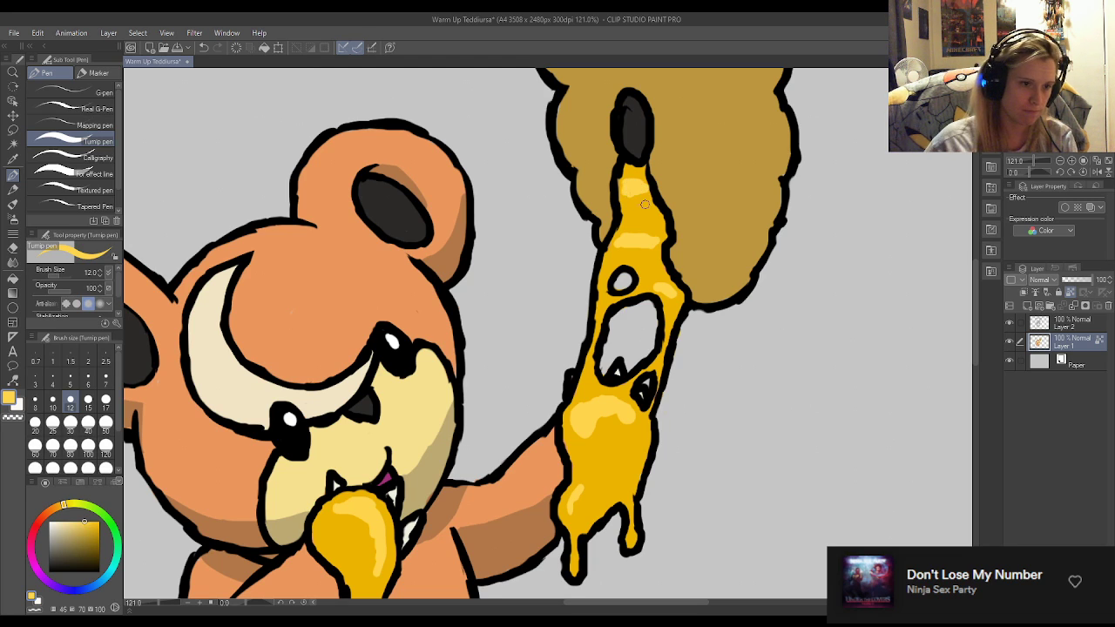
# Mix a darker, slightly more orange mustard from the sampled honey yellow as the honey's shadow colour.
pyautogui.scroll(-4, 634, 228)
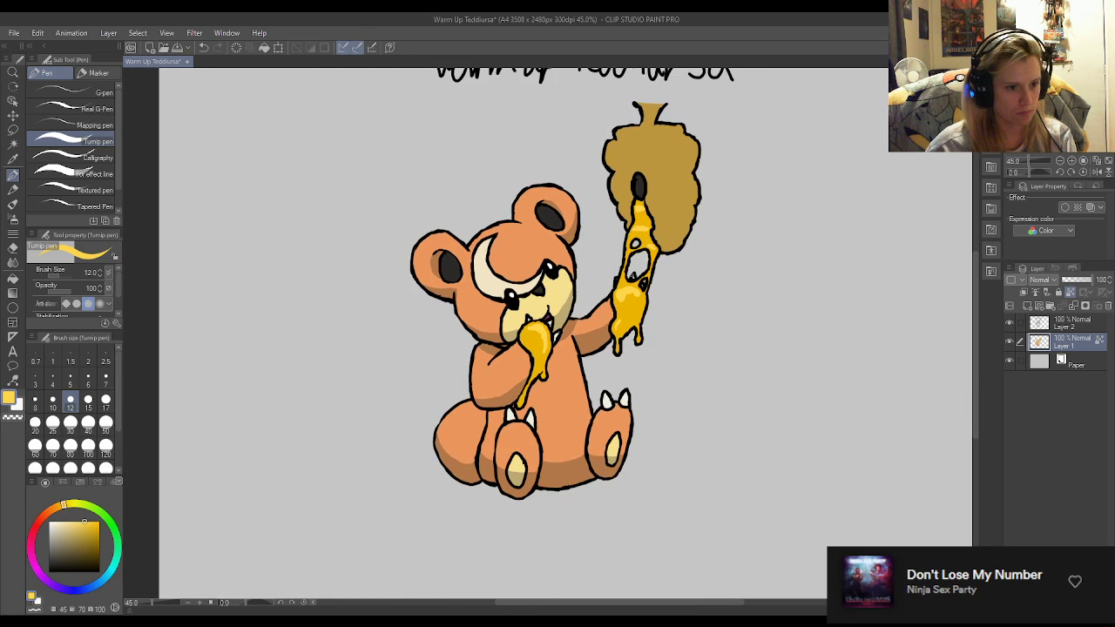
pyautogui.scroll(4, 583, 304)
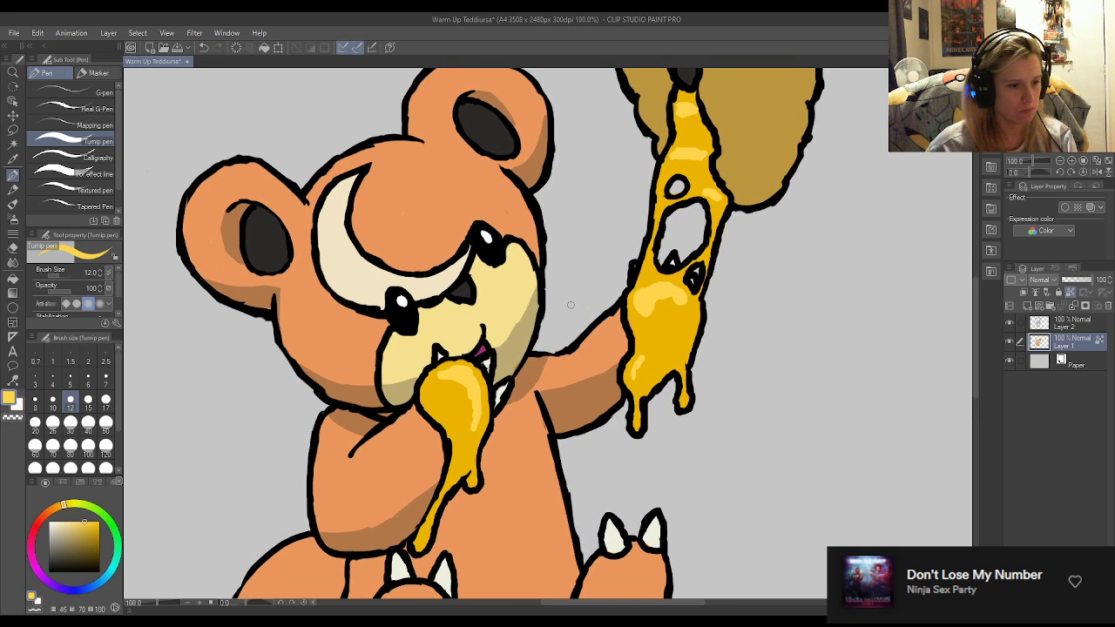
pyautogui.click(101, 522)
pyautogui.keyDown('alt'); pyautogui.click(374, 481); pyautogui.keyUp('alt')
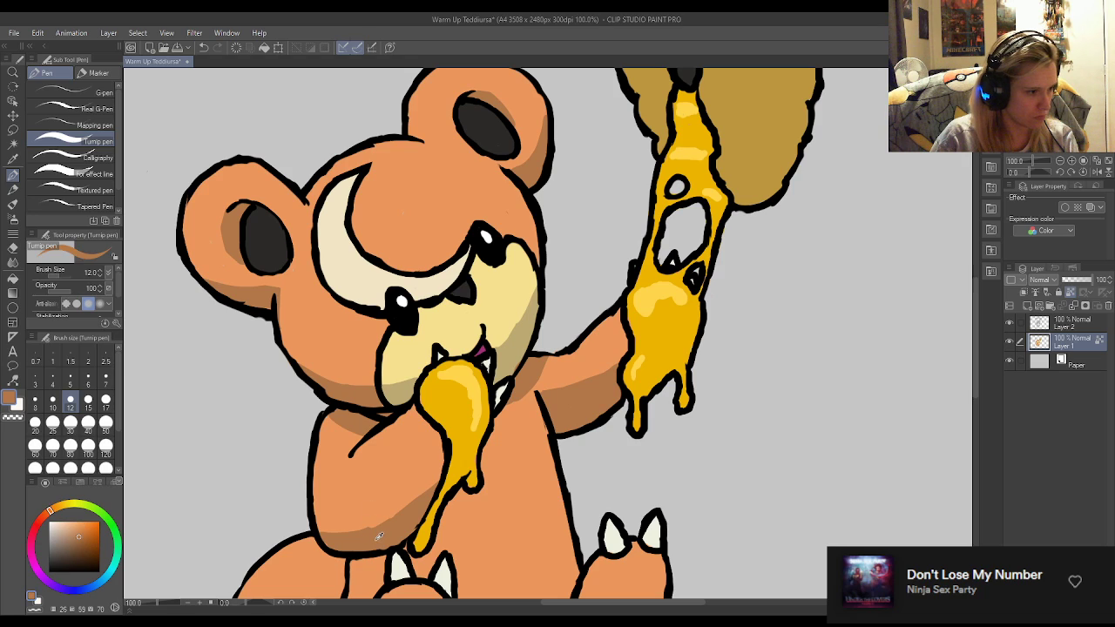
pyautogui.keyDown('alt'); pyautogui.click(410, 381); pyautogui.keyUp('alt')
pyautogui.keyDown('alt'); pyautogui.click(406, 394); pyautogui.keyUp('alt')
pyautogui.keyDown('alt'); pyautogui.click(457, 398); pyautogui.keyUp('alt')
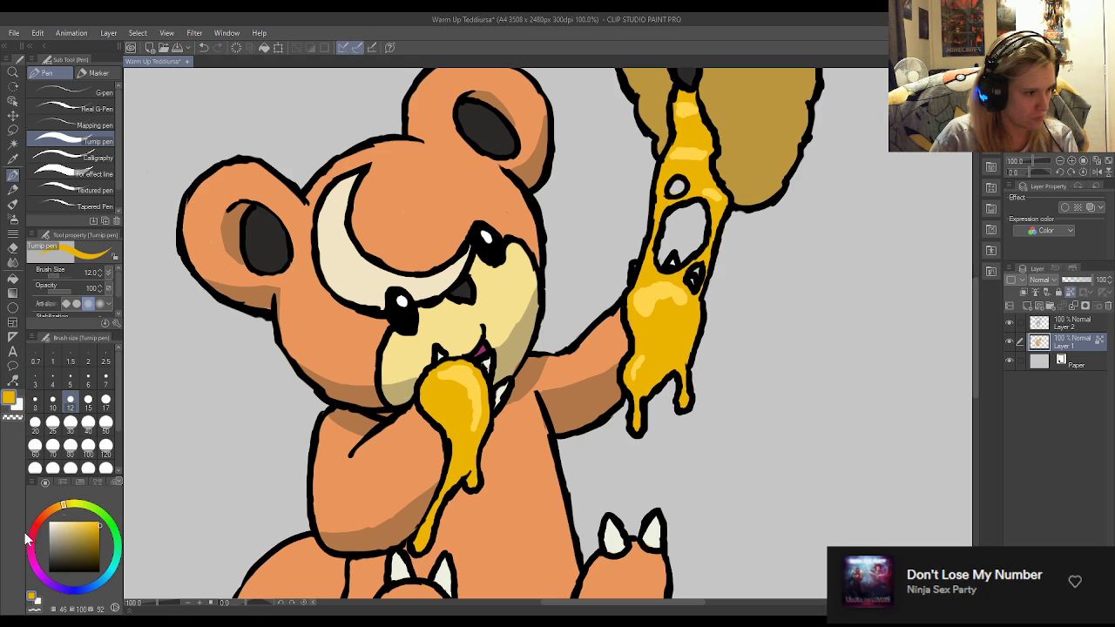
pyautogui.click(96, 537)
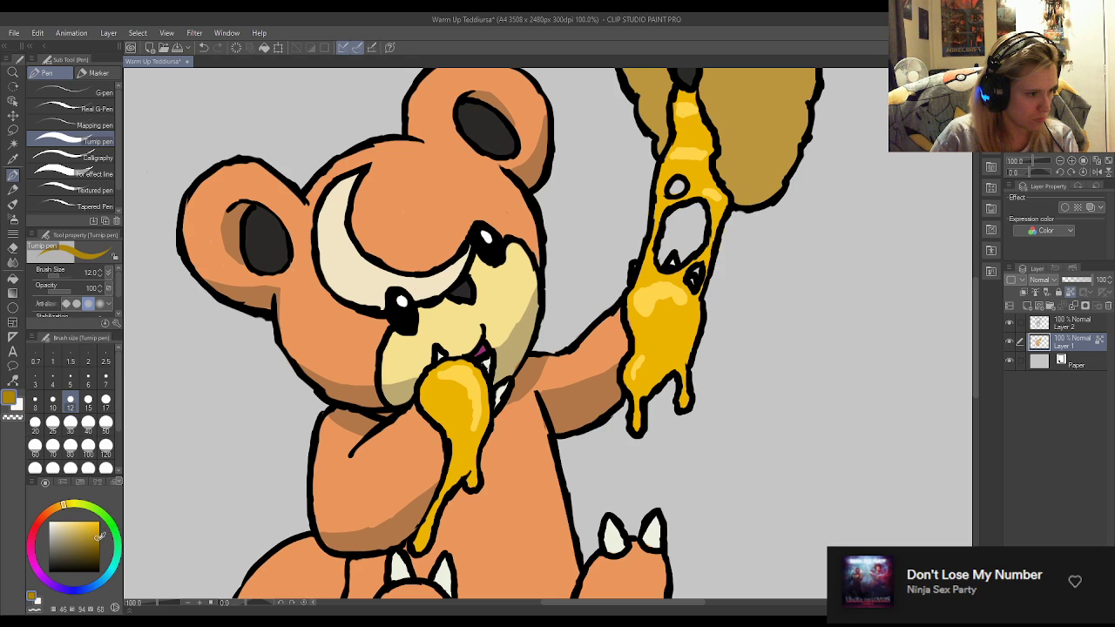
pyautogui.click(63, 507)
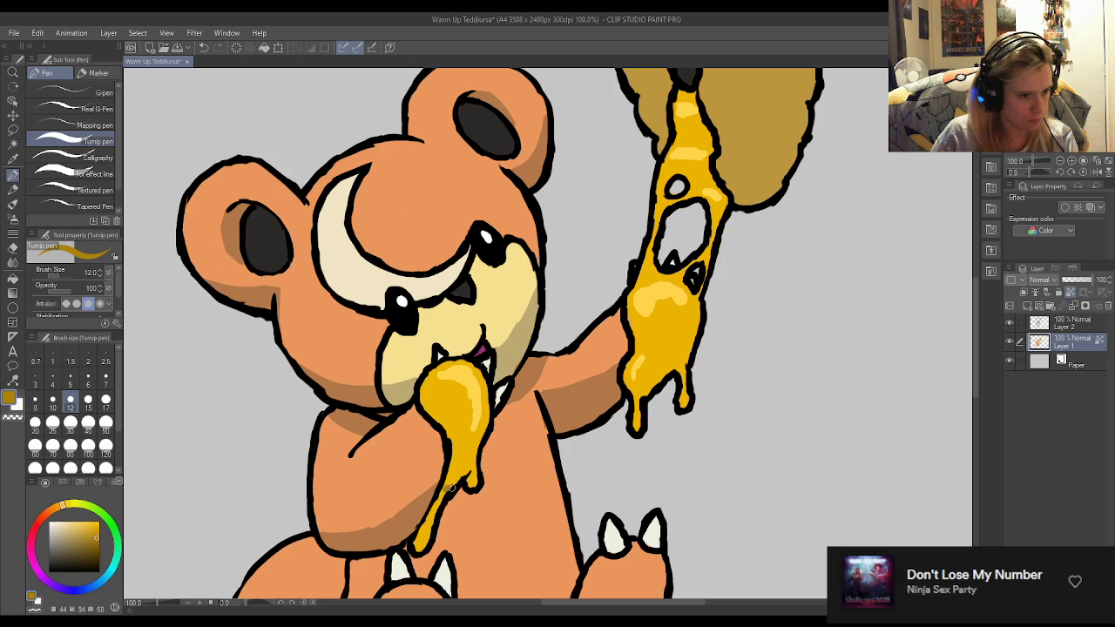
# Shade both drips of the paw at the mouth and the lower edge of the raised paw's honey in dark mustard.
pyautogui.moveTo(453, 482); pyautogui.dragTo(432, 509)
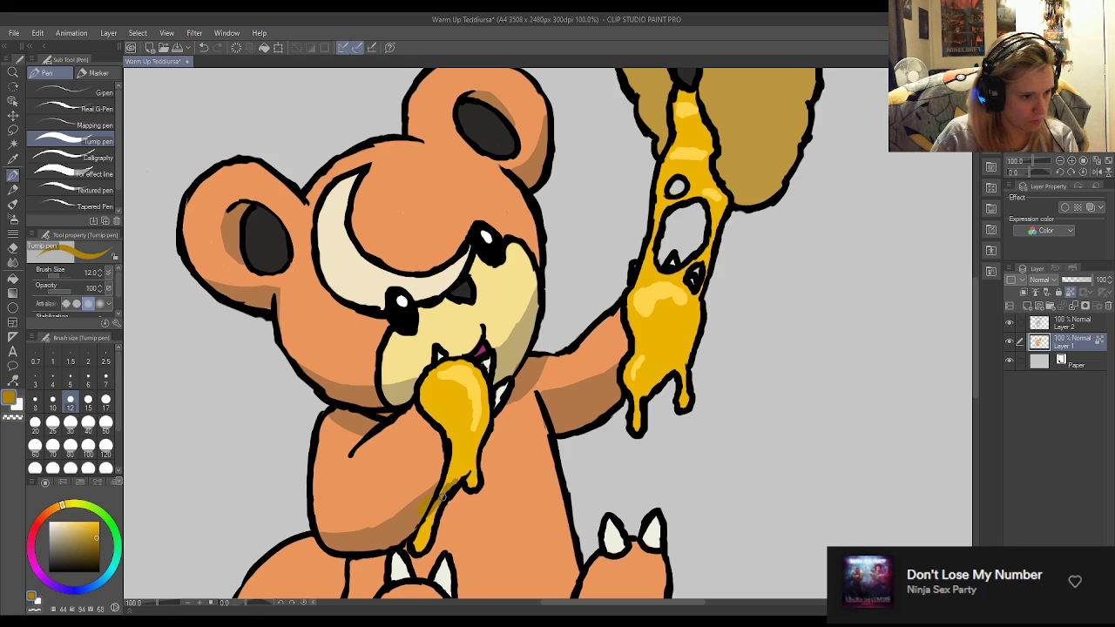
pyautogui.keyDown('alt'); pyautogui.click(417, 513); pyautogui.keyUp('alt')
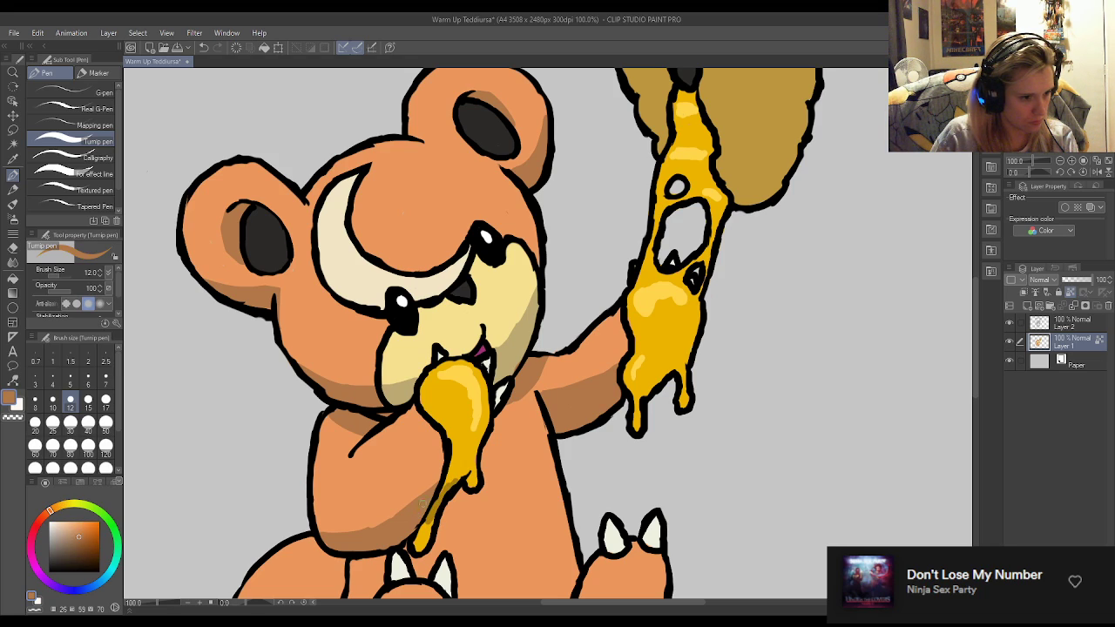
pyautogui.keyDown('alt'); pyautogui.click(437, 503); pyautogui.keyUp('alt')
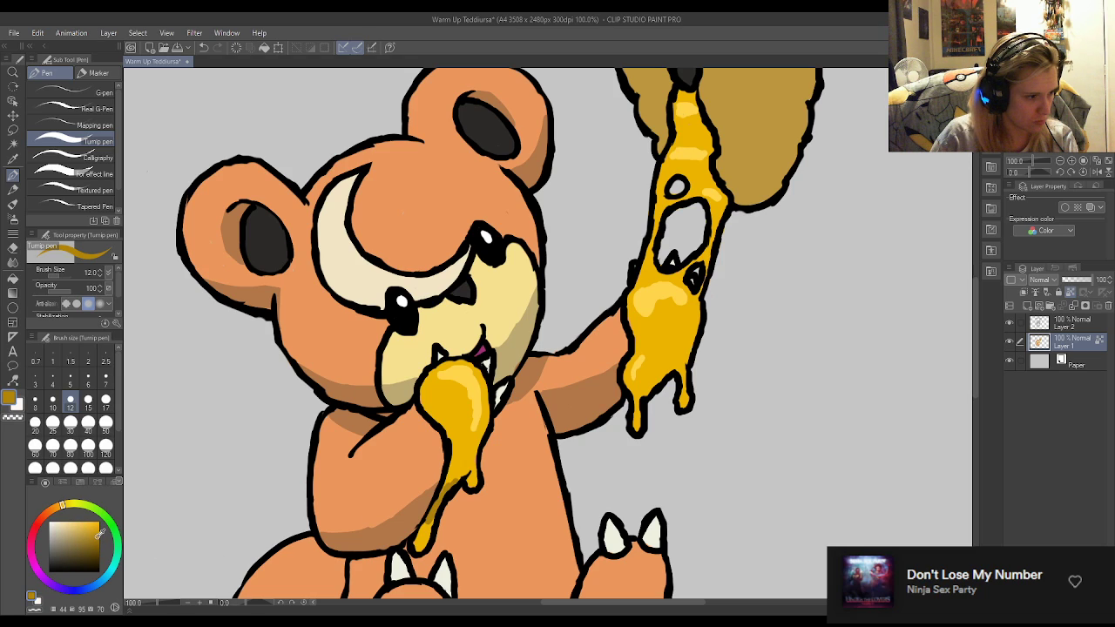
pyautogui.moveTo(432, 503); pyautogui.dragTo(425, 530)
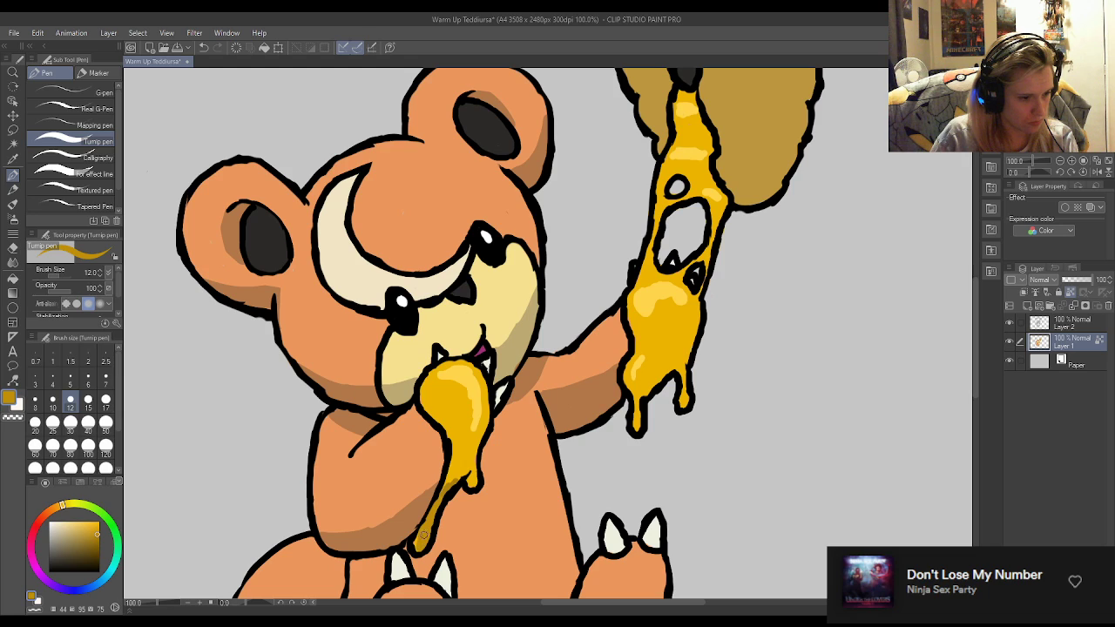
pyautogui.moveTo(468, 486); pyautogui.dragTo(467, 460)
pyautogui.moveTo(664, 388)
pyautogui.mouseDown()
pyautogui.moveTo(653, 384)
pyautogui.moveTo(687, 341)
pyautogui.moveTo(679, 377)
pyautogui.mouseUp()
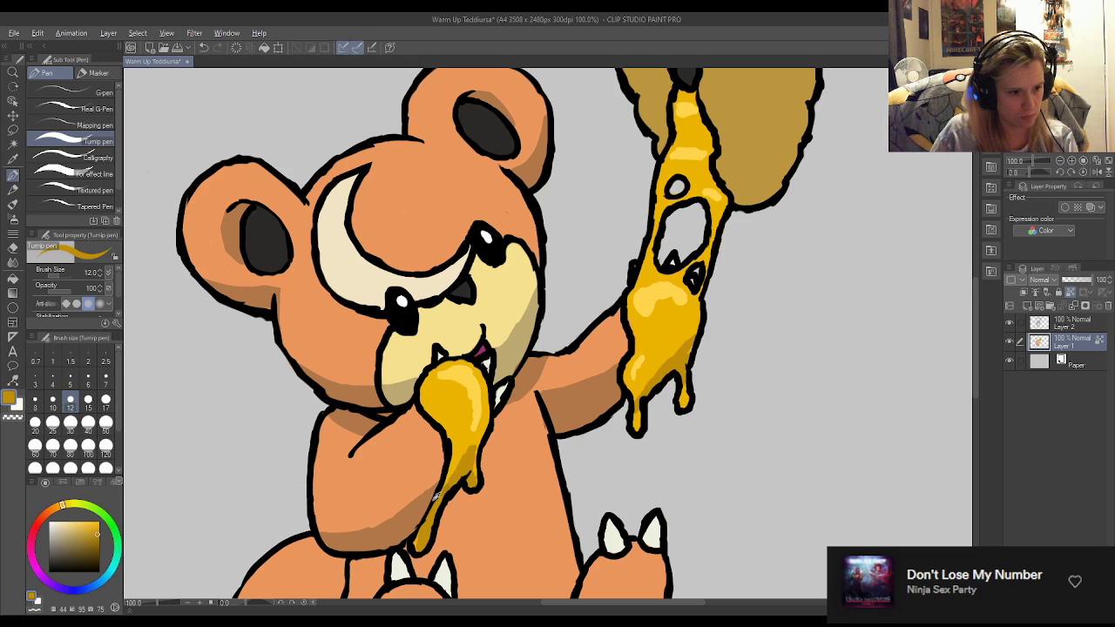
# Restore the base honey yellow at the tip of the long drip and sample the dark mustard again.
pyautogui.keyDown('alt'); pyautogui.click(467, 440); pyautogui.keyUp('alt')
pyautogui.moveTo(427, 538); pyautogui.dragTo(424, 545)
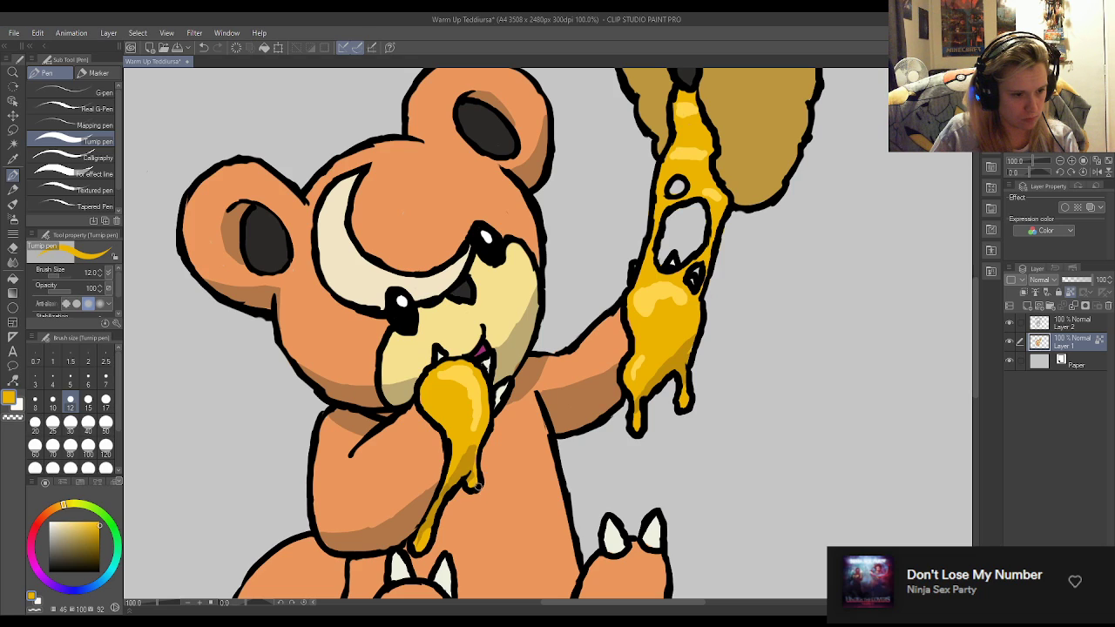
pyautogui.keyDown('alt'); pyautogui.click(434, 503); pyautogui.keyUp('alt')
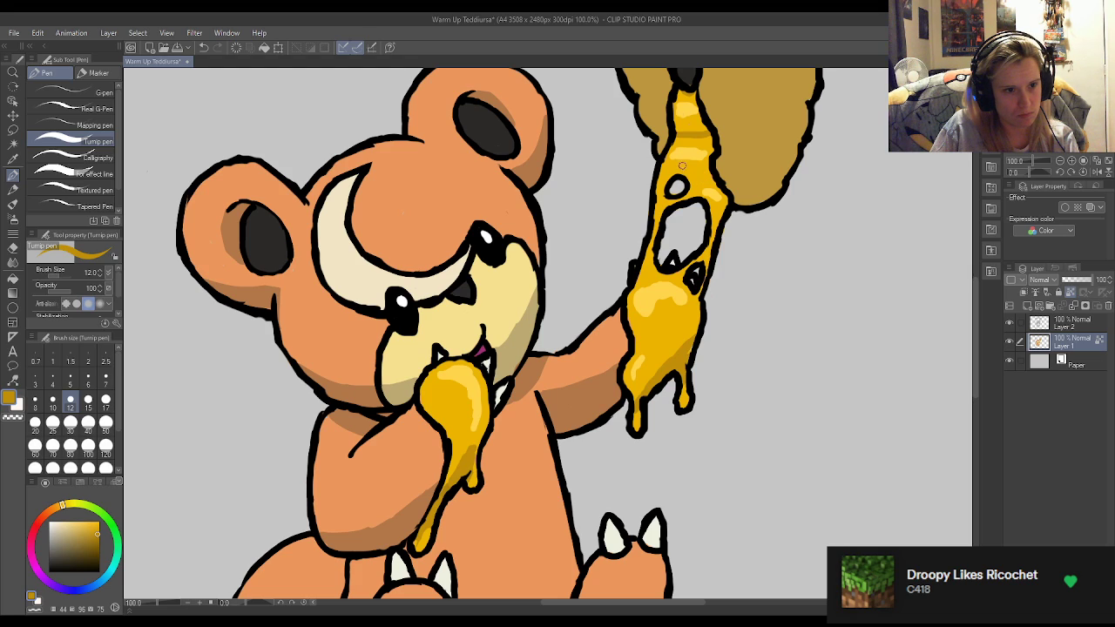
# Shade the honey stream below the hive opening with a band of dark mustard and save the drawing.
pyautogui.moveTo(673, 169)
pyautogui.mouseDown()
pyautogui.moveTo(705, 174)
pyautogui.moveTo(692, 174)
pyautogui.mouseUp()
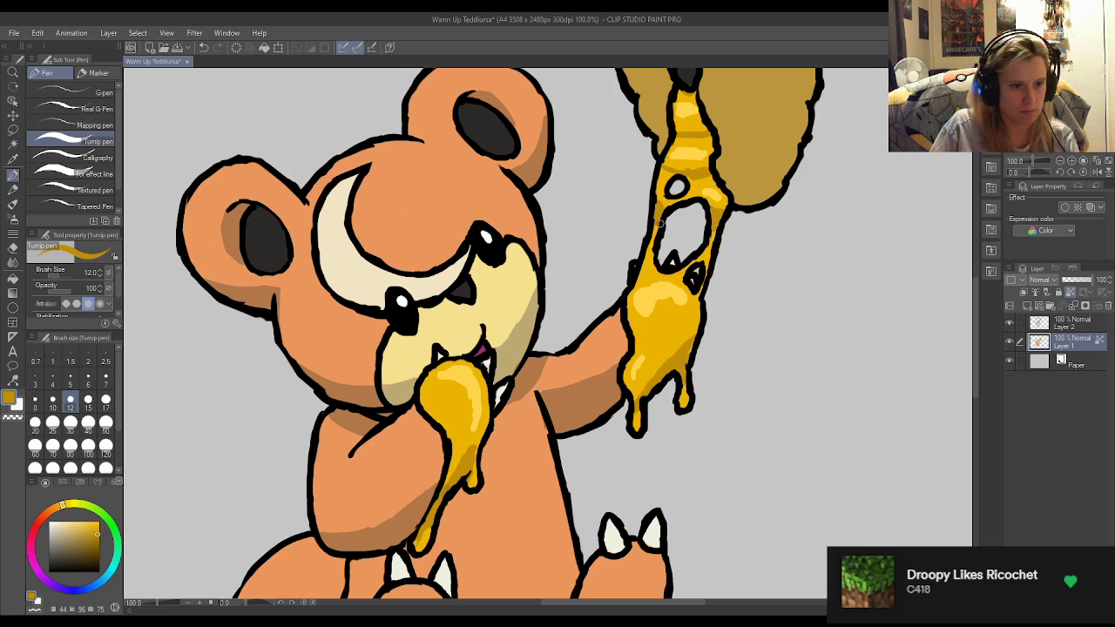
pyautogui.scroll(-3, 658, 236)
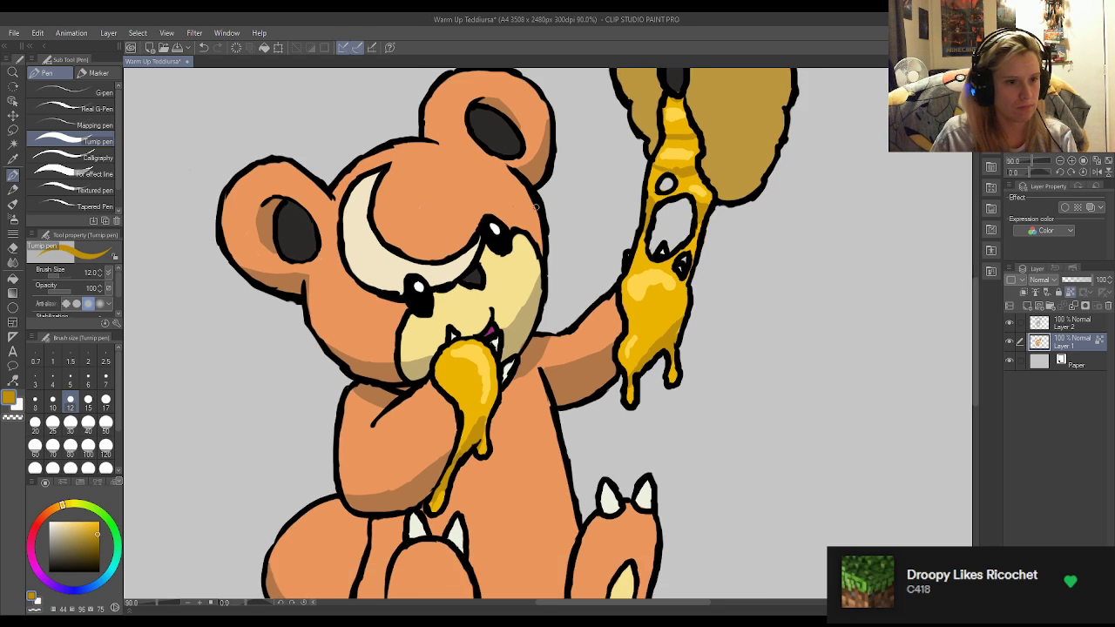
pyautogui.scroll(4, 549, 167)
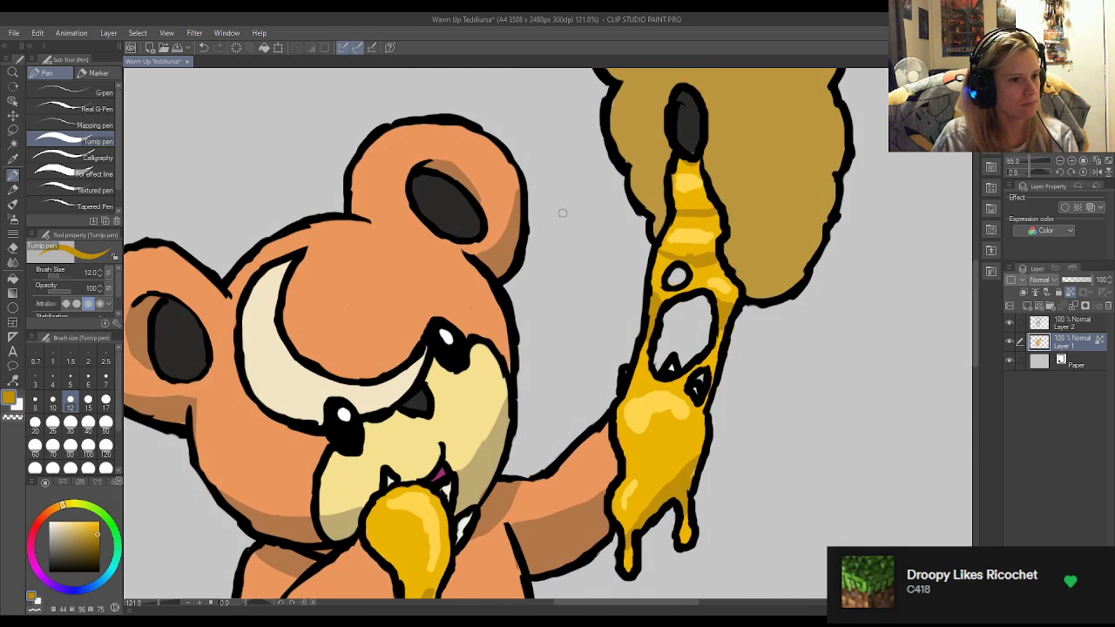
pyautogui.hotkey('ctrl', 's')
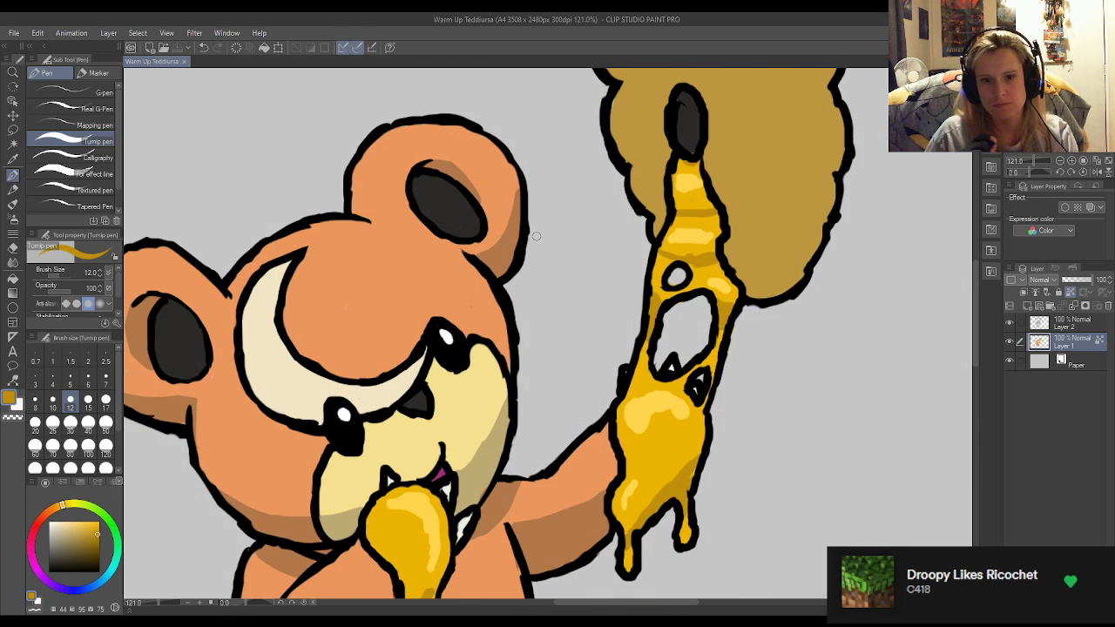
# Blend the inner shadow of the bear's left-hand ear into the orange fur with the Gouache brush at size 17.
pyautogui.click(13, 218)
pyautogui.scroll(-2, 174, 244)
pyautogui.scroll(3, 192, 266)
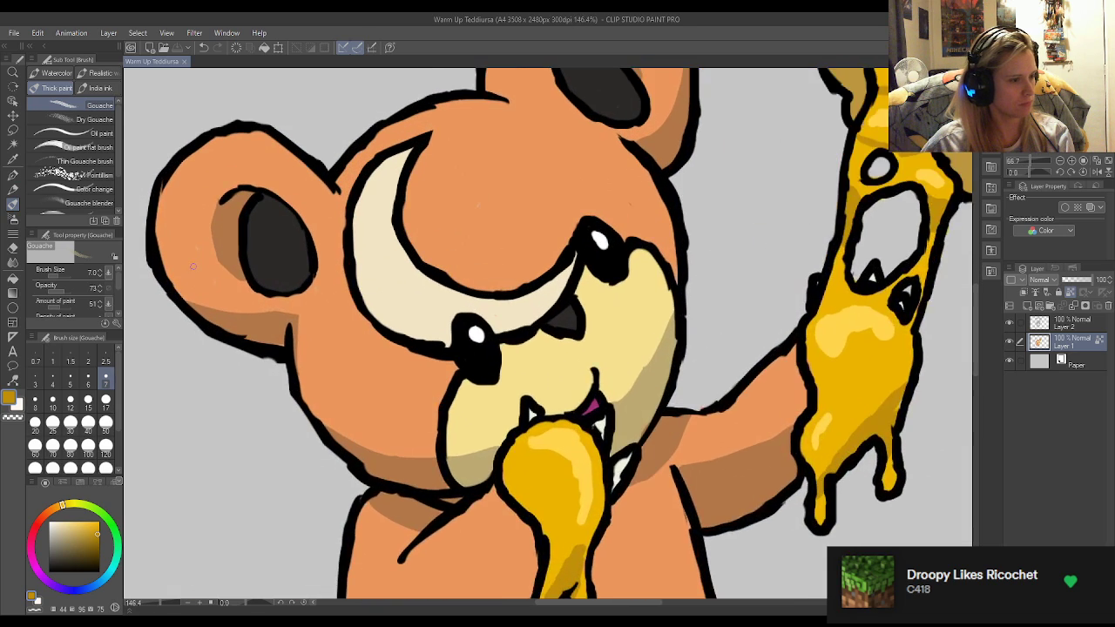
pyautogui.scroll(3, 191, 265)
pyautogui.keyDown('alt'); pyautogui.click(216, 271); pyautogui.keyUp('alt')
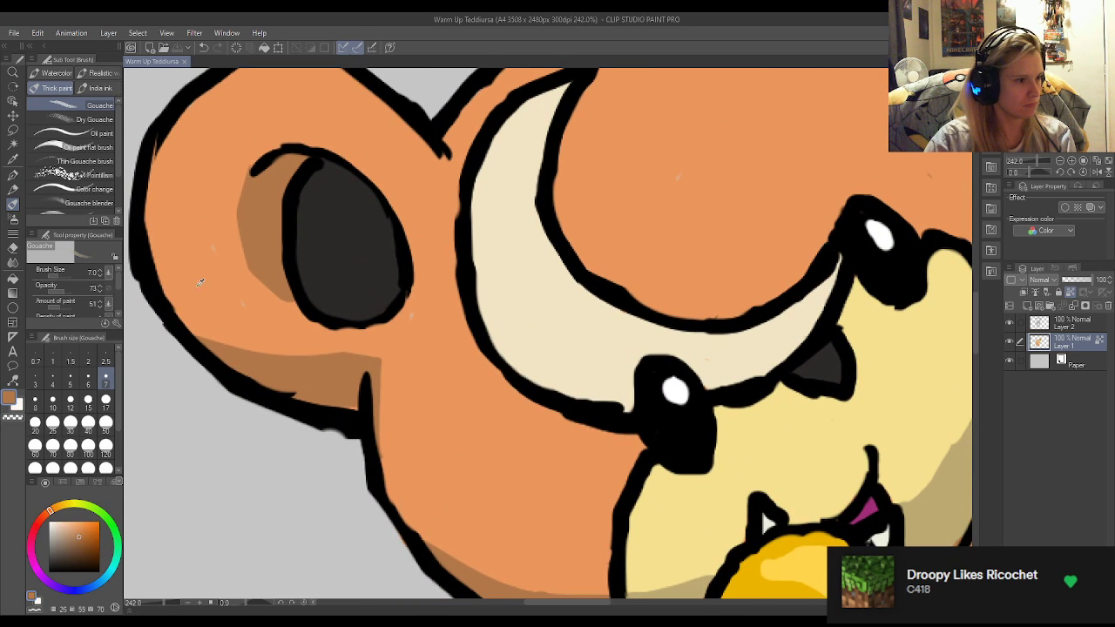
pyautogui.click(105, 400)
pyautogui.moveTo(286, 300)
pyautogui.mouseDown()
pyautogui.moveTo(262, 282)
pyautogui.moveTo(277, 290)
pyautogui.moveTo(248, 226)
pyautogui.moveTo(262, 268)
pyautogui.moveTo(254, 186)
pyautogui.moveTo(242, 228)
pyautogui.moveTo(254, 171)
pyautogui.mouseUp()
pyautogui.keyDown('alt'); pyautogui.click(279, 298); pyautogui.keyUp('alt')
pyautogui.moveTo(261, 287)
pyautogui.mouseDown()
pyautogui.moveTo(249, 199)
pyautogui.moveTo(253, 264)
pyautogui.moveTo(252, 166)
pyautogui.mouseUp()
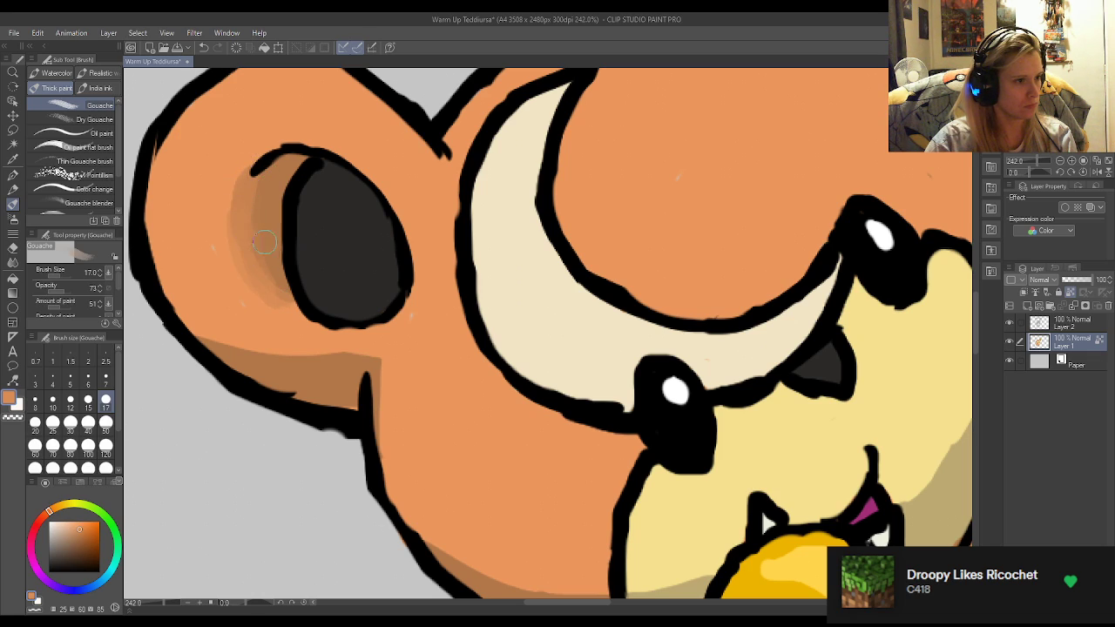
pyautogui.moveTo(246, 222)
pyautogui.mouseDown()
pyautogui.moveTo(246, 164)
pyautogui.moveTo(269, 277)
pyautogui.moveTo(240, 234)
pyautogui.moveTo(285, 300)
pyautogui.mouseUp()
# Soften the shadow along the left-hand ear's lower edge and extend it down the side of the head.
pyautogui.moveTo(205, 332)
pyautogui.mouseDown()
pyautogui.moveTo(355, 357)
pyautogui.moveTo(393, 388)
pyautogui.moveTo(356, 366)
pyautogui.moveTo(376, 355)
pyautogui.moveTo(376, 440)
pyautogui.mouseUp()
pyautogui.moveTo(384, 379); pyautogui.dragTo(383, 453)
pyautogui.keyDown('alt'); pyautogui.click(383, 351); pyautogui.keyUp('alt')
pyautogui.moveTo(383, 350)
pyautogui.mouseDown()
pyautogui.moveTo(219, 323)
pyautogui.moveTo(234, 335)
pyautogui.moveTo(228, 318)
pyautogui.moveTo(180, 297)
pyautogui.moveTo(300, 320)
pyautogui.moveTo(215, 239)
pyautogui.moveTo(237, 279)
pyautogui.moveTo(231, 227)
pyautogui.moveTo(215, 207)
pyautogui.moveTo(250, 209)
pyautogui.mouseUp()
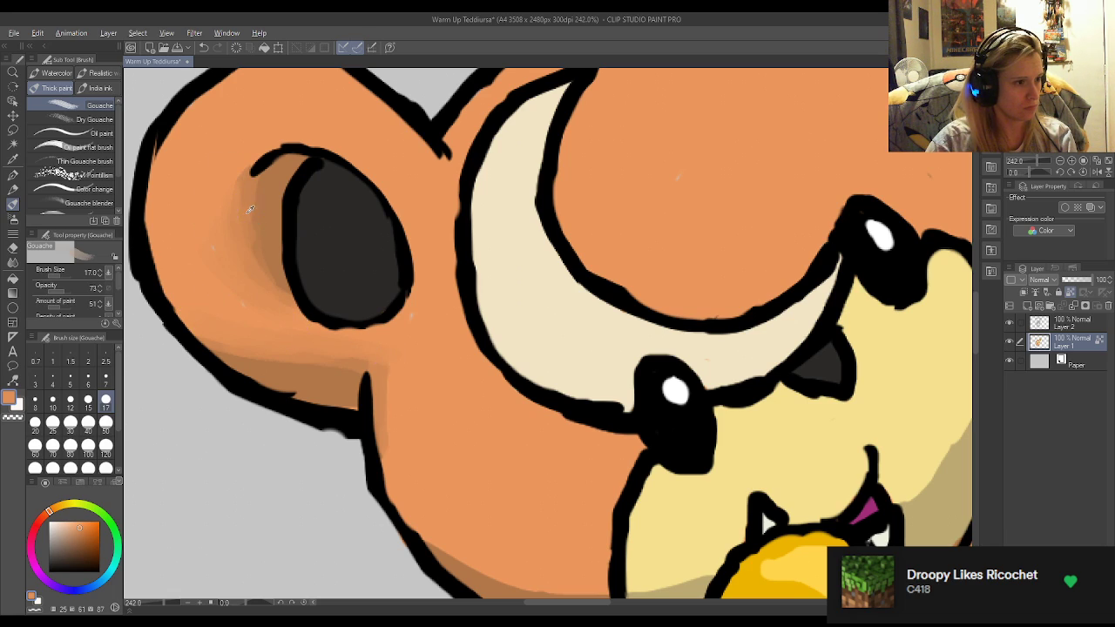
# Blend the shadow along the lower cheek with sampled browns and midtones and even out the left-hand ear's lower rim.
pyautogui.keyDown('alt'); pyautogui.click(376, 410); pyautogui.keyUp('alt')
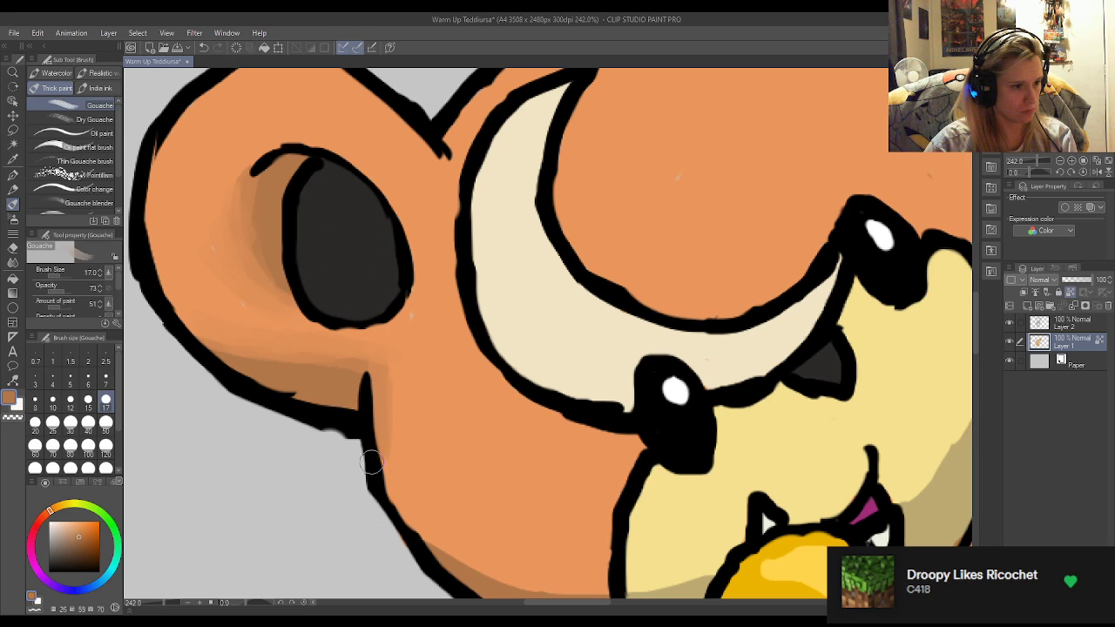
pyautogui.scroll(-2, 188, 313)
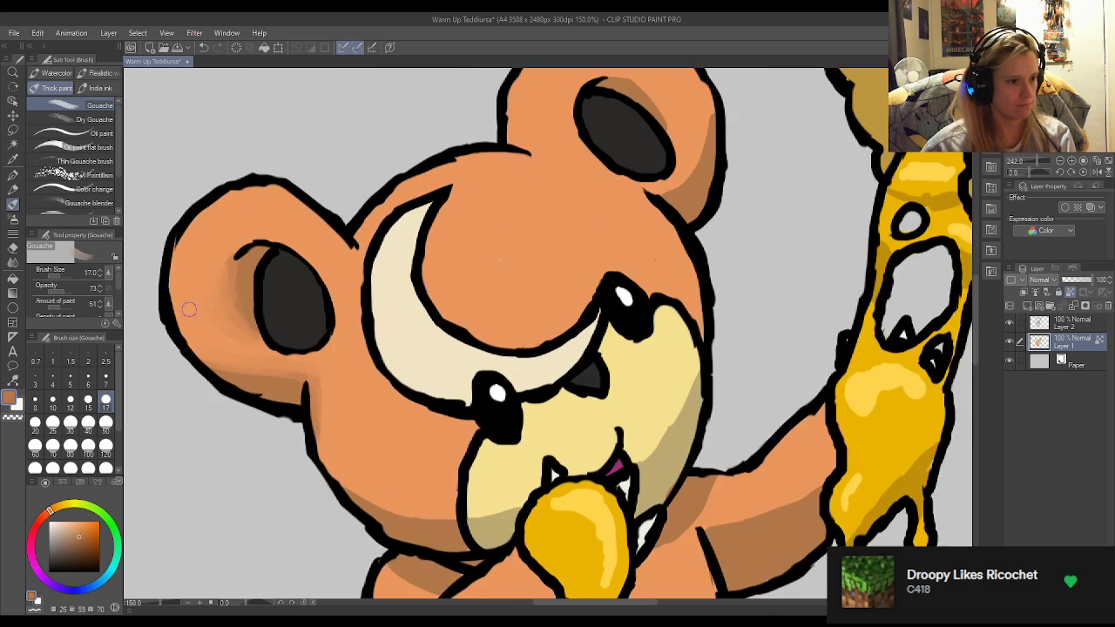
pyautogui.scroll(3, 425, 463)
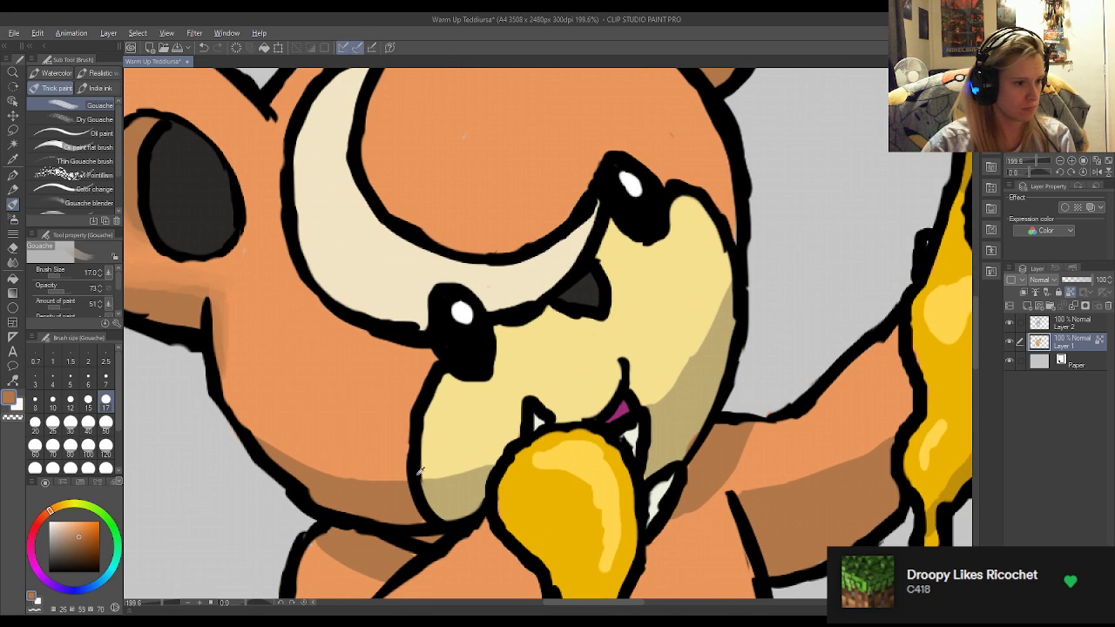
pyautogui.moveTo(416, 484)
pyautogui.mouseDown()
pyautogui.moveTo(337, 456)
pyautogui.moveTo(305, 457)
pyautogui.moveTo(290, 427)
pyautogui.moveTo(315, 457)
pyautogui.moveTo(225, 391)
pyautogui.moveTo(332, 471)
pyautogui.moveTo(260, 413)
pyautogui.moveTo(330, 458)
pyautogui.moveTo(280, 434)
pyautogui.moveTo(393, 477)
pyautogui.mouseUp()
pyautogui.keyDown('alt'); pyautogui.click(361, 481); pyautogui.keyUp('alt')
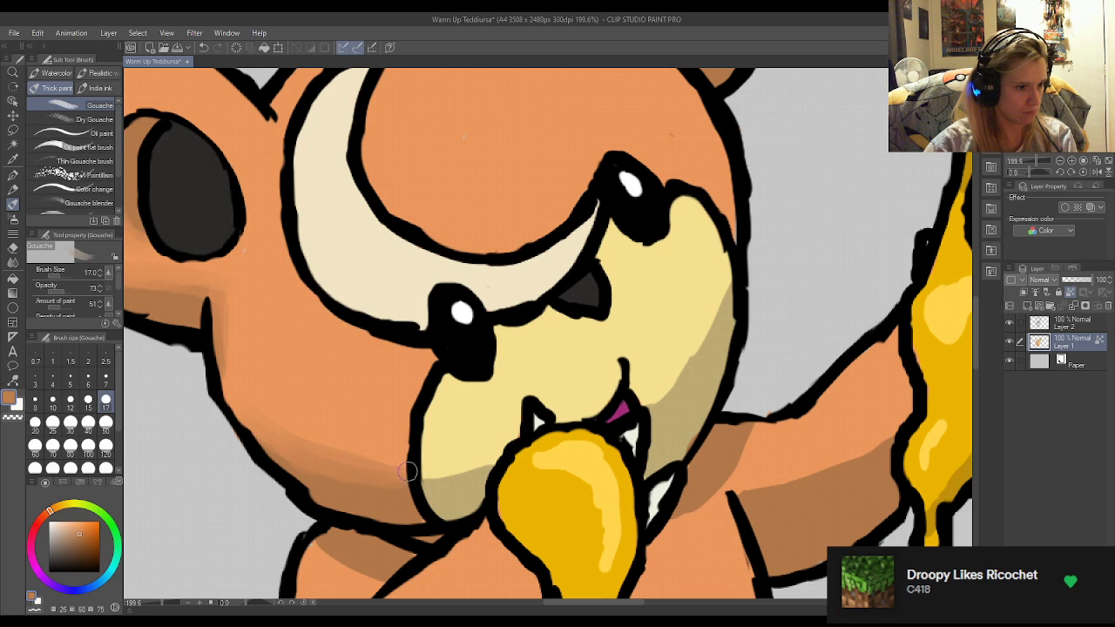
pyautogui.keyDown('alt'); pyautogui.click(364, 461); pyautogui.keyUp('alt')
pyautogui.moveTo(552, 613); pyautogui.dragTo(512, 603)
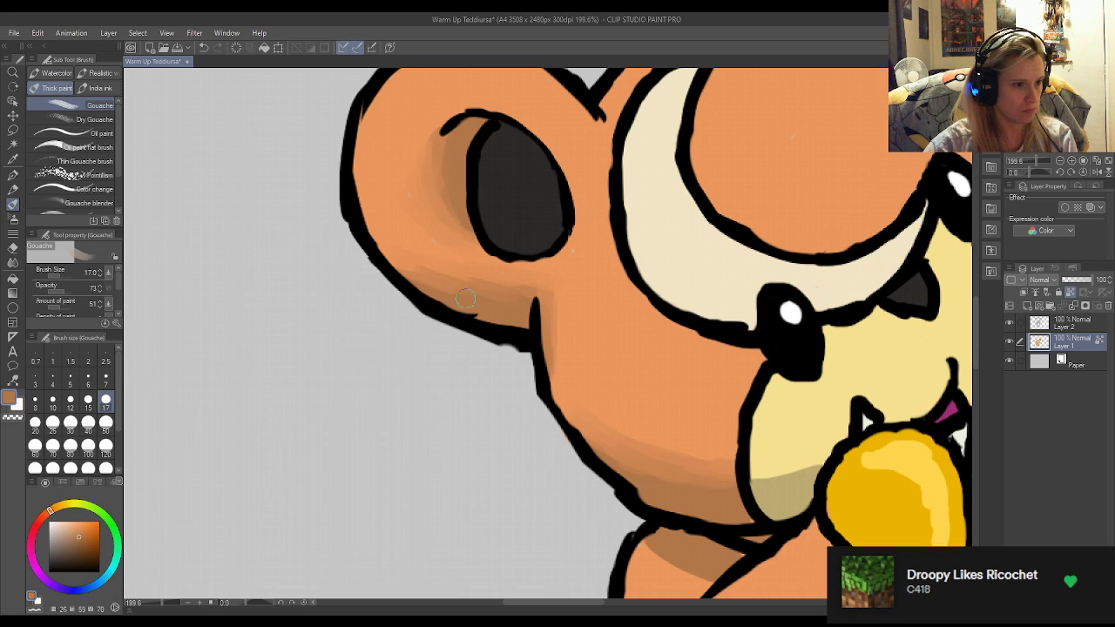
pyautogui.moveTo(375, 235)
pyautogui.mouseDown()
pyautogui.moveTo(462, 289)
pyautogui.moveTo(366, 235)
pyautogui.moveTo(425, 271)
pyautogui.moveTo(379, 227)
pyautogui.moveTo(370, 235)
pyautogui.moveTo(463, 267)
pyautogui.moveTo(391, 230)
pyautogui.moveTo(455, 275)
pyautogui.moveTo(554, 289)
pyautogui.moveTo(566, 348)
pyautogui.moveTo(575, 336)
pyautogui.moveTo(526, 291)
pyautogui.mouseUp()
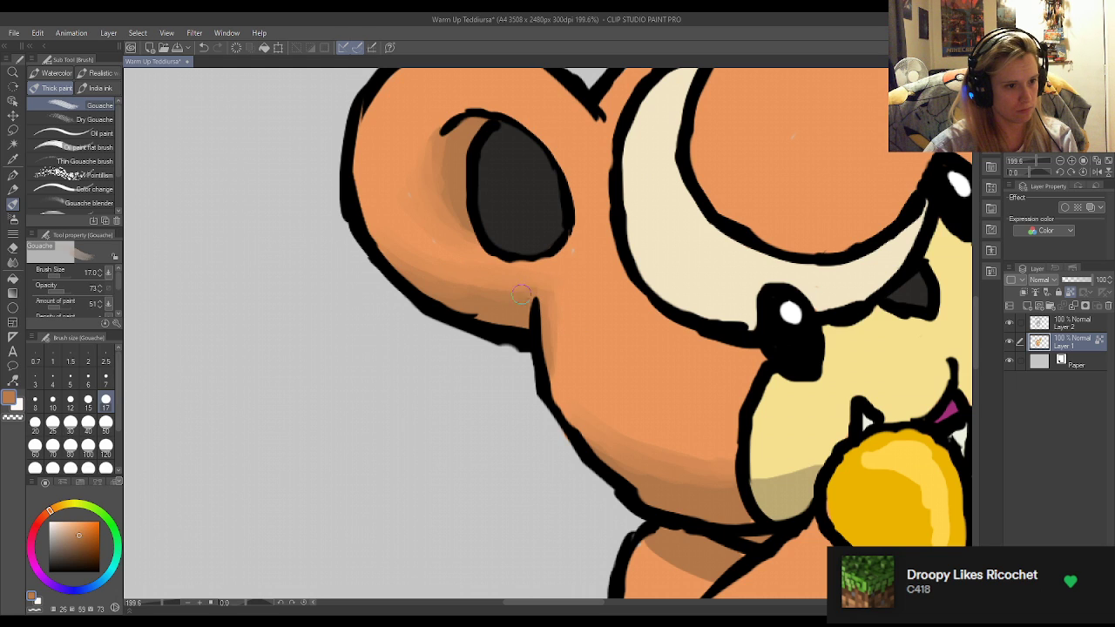
# Smooth the shadow edges on the raised arm and shoulder using an orange-brown midtone sampled from the fur.
pyautogui.scroll(-5, 441, 389)
pyautogui.scroll(6, 572, 403)
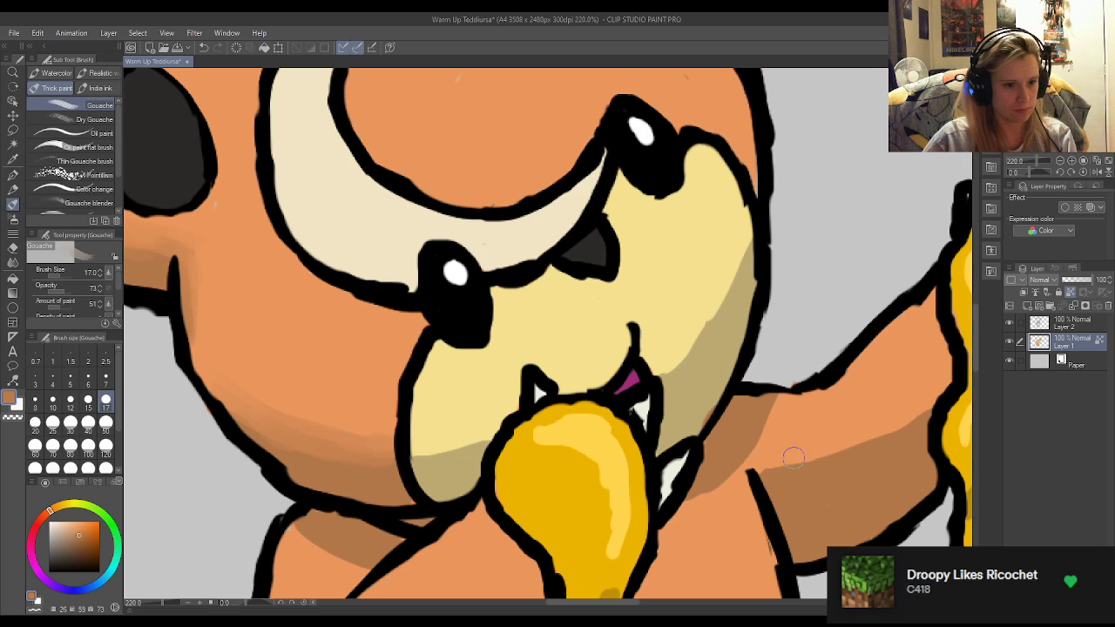
pyautogui.keyDown('alt'); pyautogui.click(772, 415); pyautogui.keyUp('alt')
pyautogui.moveTo(771, 416)
pyautogui.mouseDown()
pyautogui.moveTo(697, 499)
pyautogui.moveTo(785, 374)
pyautogui.moveTo(712, 488)
pyautogui.moveTo(771, 418)
pyautogui.moveTo(781, 459)
pyautogui.moveTo(807, 460)
pyautogui.moveTo(756, 471)
pyautogui.moveTo(887, 433)
pyautogui.moveTo(822, 459)
pyautogui.moveTo(921, 412)
pyautogui.moveTo(883, 437)
pyautogui.mouseUp()
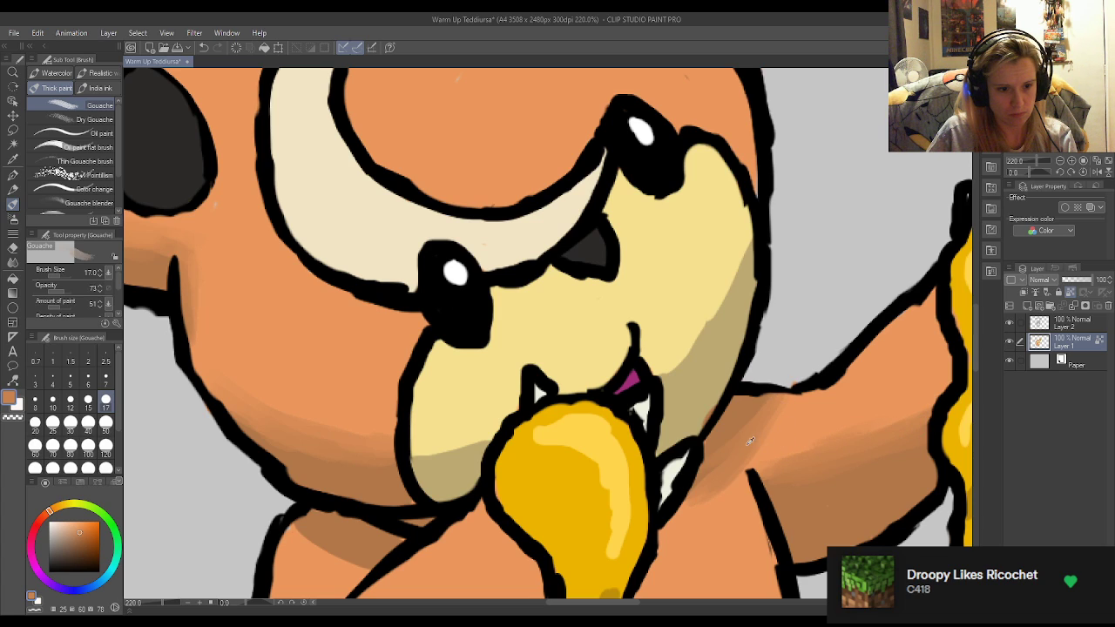
# Blend the shadows on both sides of the cream muzzle into its base colour with sampled midtones.
pyautogui.keyDown('alt'); pyautogui.click(412, 462); pyautogui.keyUp('alt')
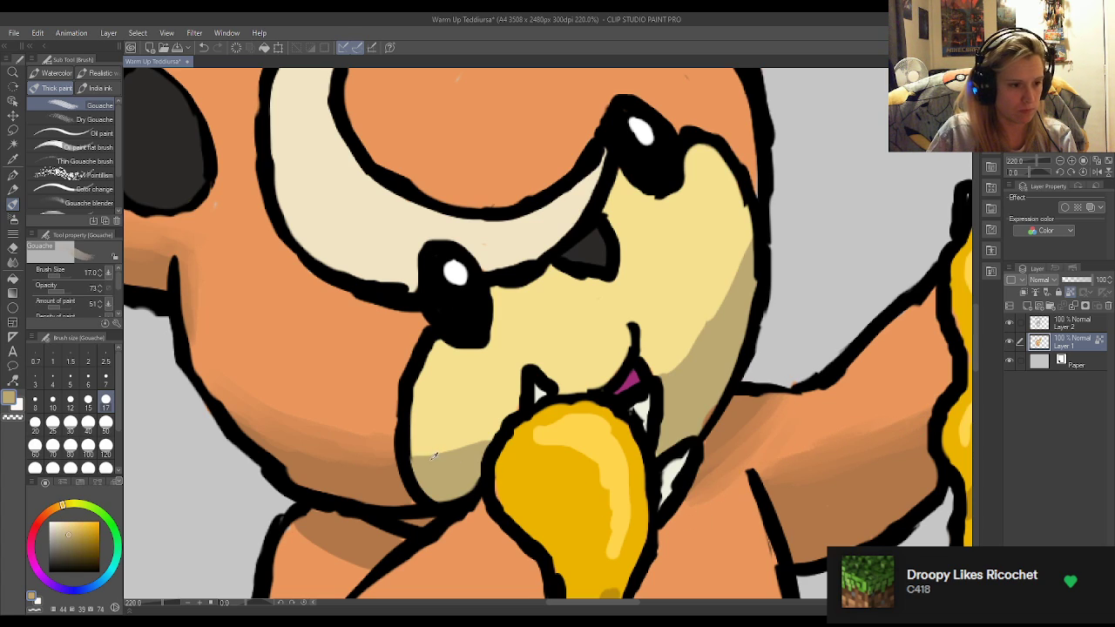
pyautogui.moveTo(407, 456)
pyautogui.mouseDown()
pyautogui.moveTo(479, 450)
pyautogui.moveTo(427, 450)
pyautogui.moveTo(500, 435)
pyautogui.moveTo(416, 443)
pyautogui.moveTo(486, 436)
pyautogui.moveTo(429, 458)
pyautogui.moveTo(479, 453)
pyautogui.mouseUp()
pyautogui.keyDown('alt'); pyautogui.click(432, 448); pyautogui.keyUp('alt')
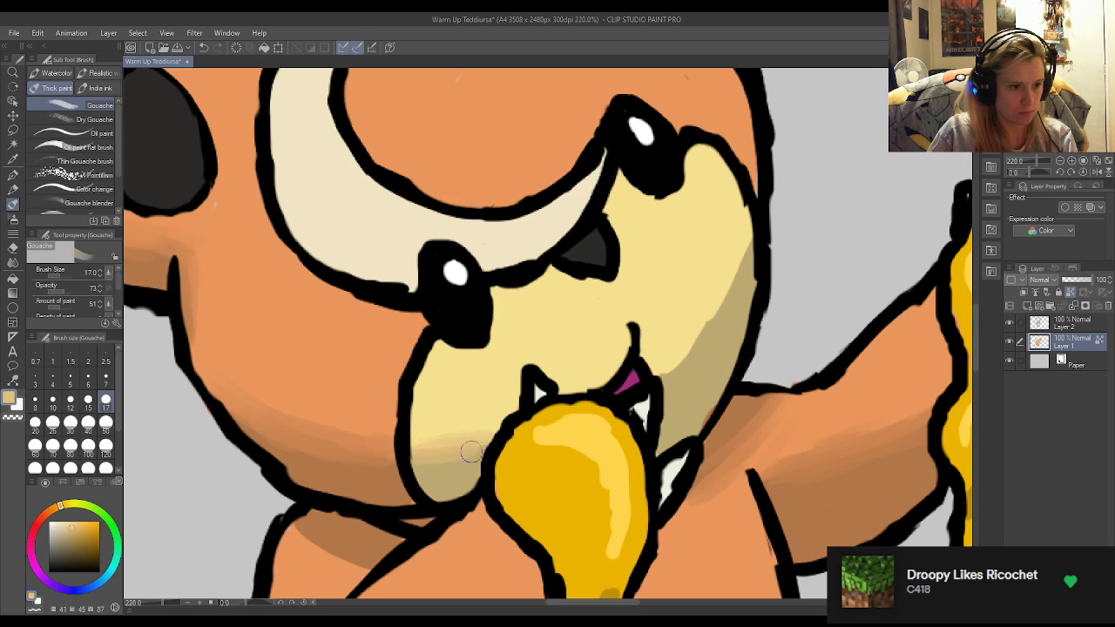
pyautogui.moveTo(711, 324)
pyautogui.mouseDown()
pyautogui.moveTo(672, 358)
pyautogui.moveTo(727, 289)
pyautogui.moveTo(653, 376)
pyautogui.moveTo(702, 332)
pyautogui.moveTo(678, 363)
pyautogui.moveTo(667, 376)
pyautogui.moveTo(756, 253)
pyautogui.moveTo(708, 321)
pyautogui.moveTo(750, 230)
pyautogui.moveTo(665, 391)
pyautogui.mouseUp()
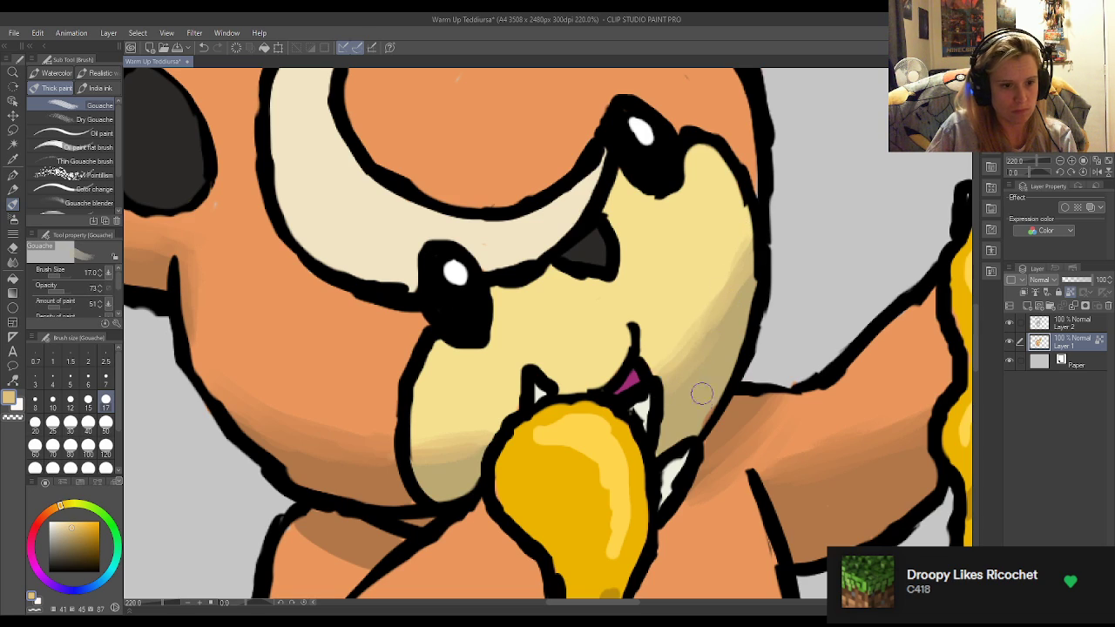
pyautogui.keyDown('alt'); pyautogui.click(715, 310); pyautogui.keyUp('alt')
# Soften the light yellow highlight on the honey-covered paw at the mouth with the Gouache brush at size 7.
pyautogui.keyDown('alt'); pyautogui.click(589, 459); pyautogui.keyUp('alt')
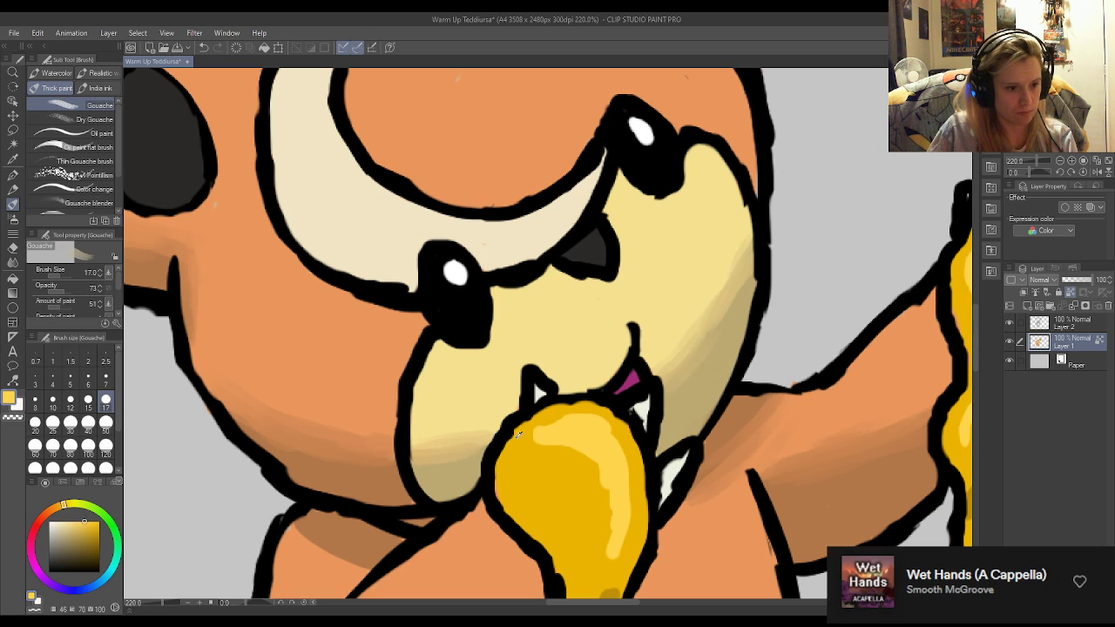
pyautogui.click(106, 378)
pyautogui.moveTo(561, 416)
pyautogui.mouseDown()
pyautogui.moveTo(536, 450)
pyautogui.moveTo(602, 470)
pyautogui.moveTo(606, 556)
pyautogui.moveTo(629, 515)
pyautogui.moveTo(630, 456)
pyautogui.moveTo(611, 445)
pyautogui.moveTo(617, 457)
pyautogui.moveTo(624, 439)
pyautogui.moveTo(570, 407)
pyautogui.moveTo(523, 433)
pyautogui.moveTo(551, 454)
pyautogui.mouseUp()
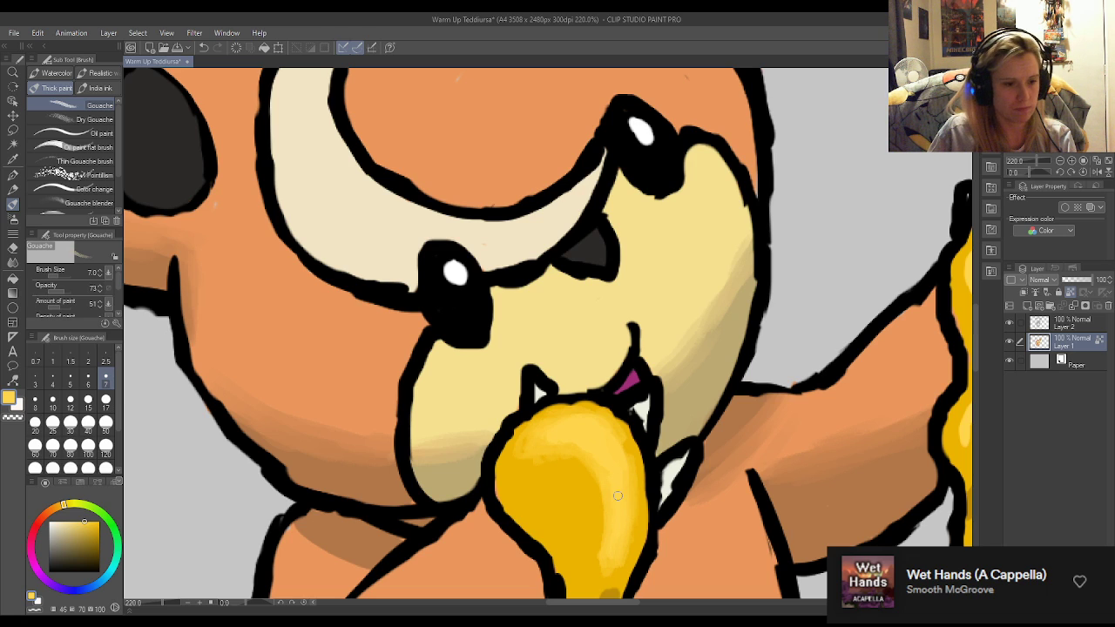
# Blend the dark mustard shadow above the drips of the paw at the mouth into the base honey yellow.
pyautogui.scroll(-6, 618, 509)
pyautogui.scroll(4, 509, 411)
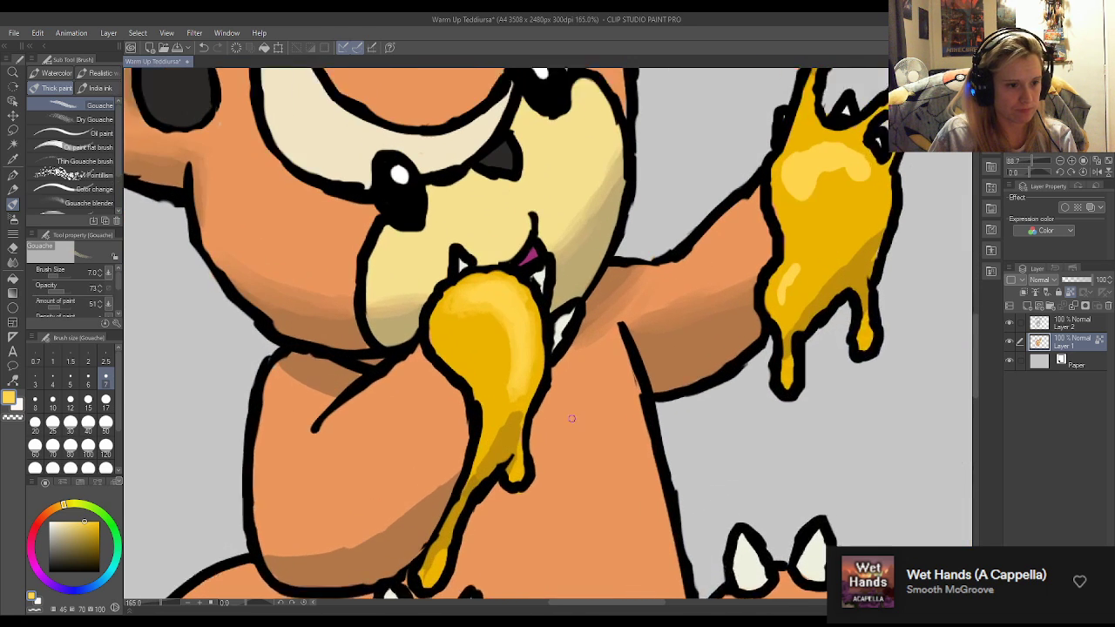
pyautogui.keyDown('alt'); pyautogui.click(481, 458); pyautogui.keyUp('alt')
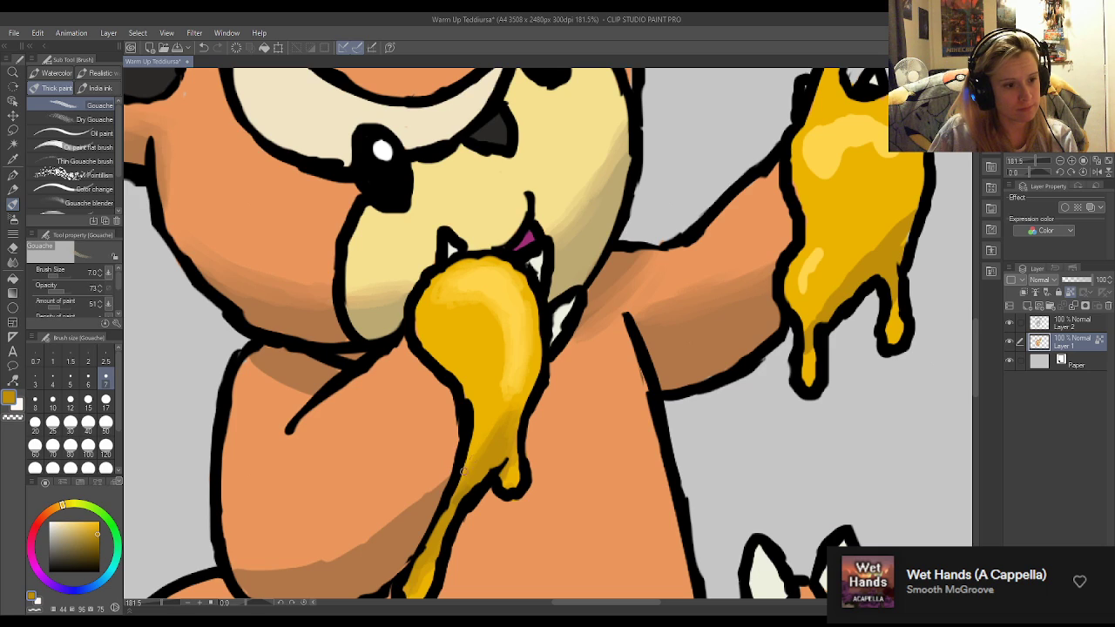
pyautogui.keyDown('alt'); pyautogui.click(494, 399); pyautogui.keyUp('alt')
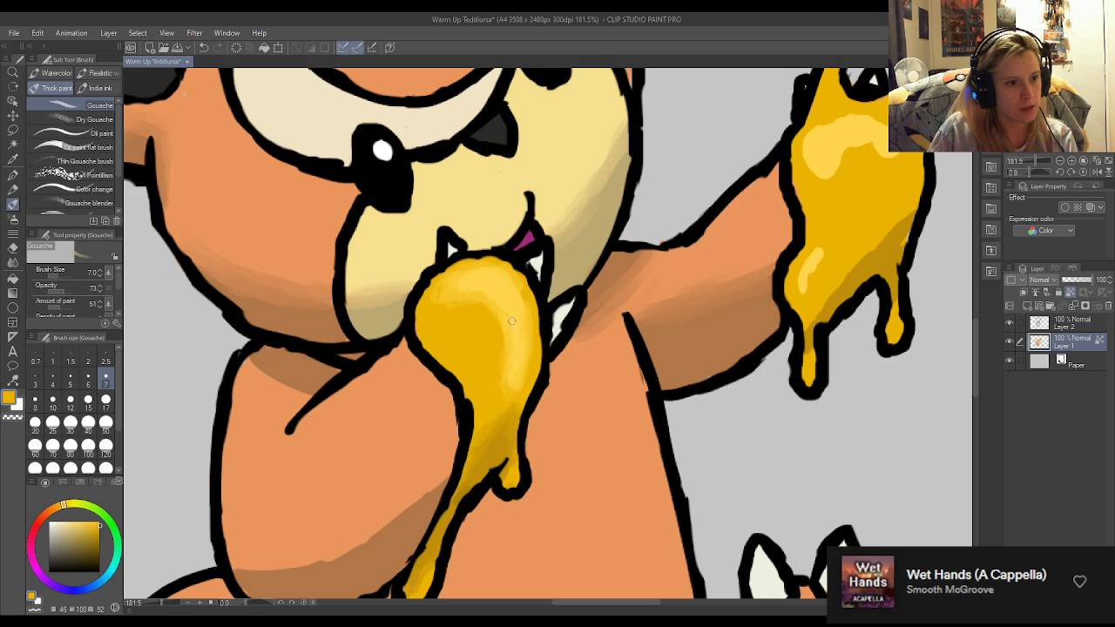
# Mix a paler, more lemon yellow and add bright glints to the honey highlights.
pyautogui.click(85, 519)
pyautogui.click(78, 521)
pyautogui.click(72, 503)
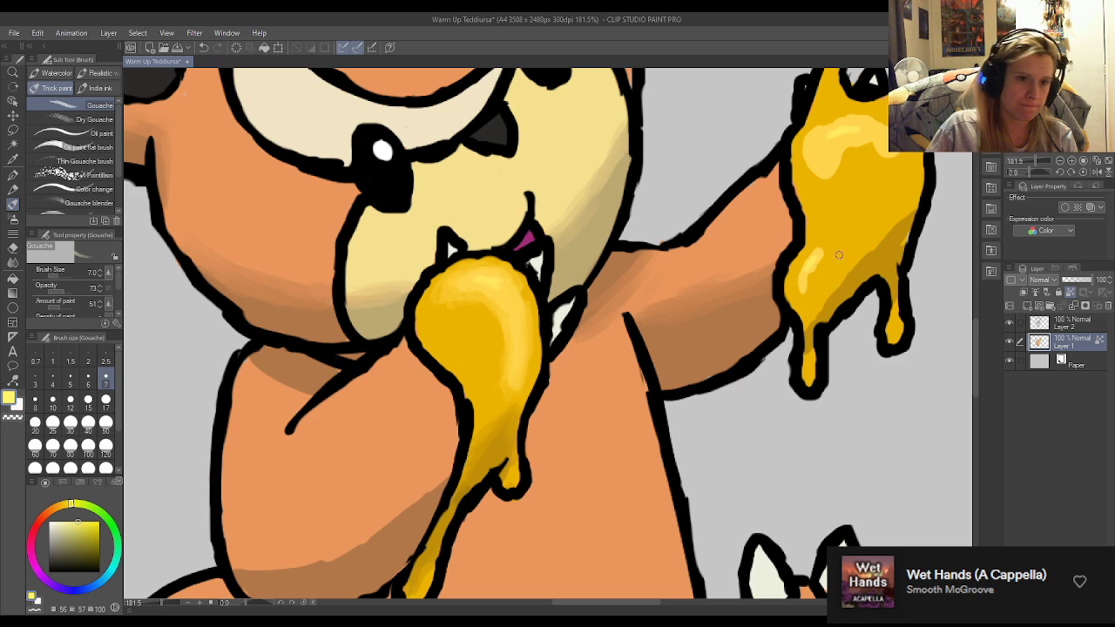
# Blend the dark mustard shadow on the raised paw's honey into the base yellow with sampled midtones, enlarging the brush to size 15.
pyautogui.keyDown('alt'); pyautogui.click(812, 348); pyautogui.keyUp('alt')
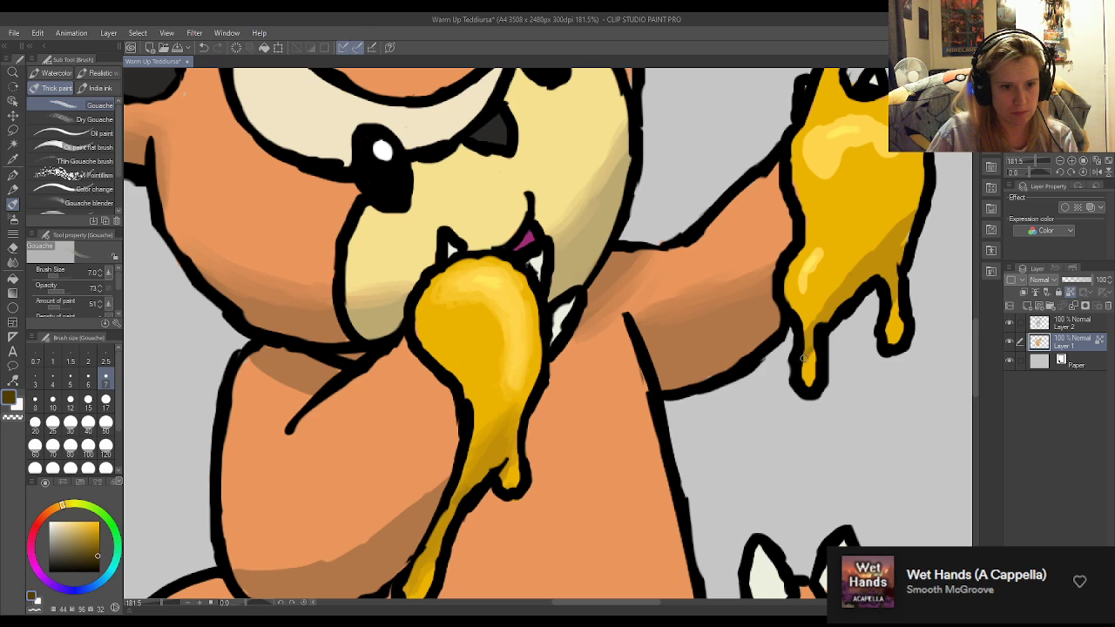
pyautogui.keyDown('alt'); pyautogui.click(847, 292); pyautogui.keyUp('alt')
pyautogui.keyDown('alt'); pyautogui.click(812, 368); pyautogui.keyUp('alt')
pyautogui.keyDown('alt'); pyautogui.click(850, 294); pyautogui.keyUp('alt')
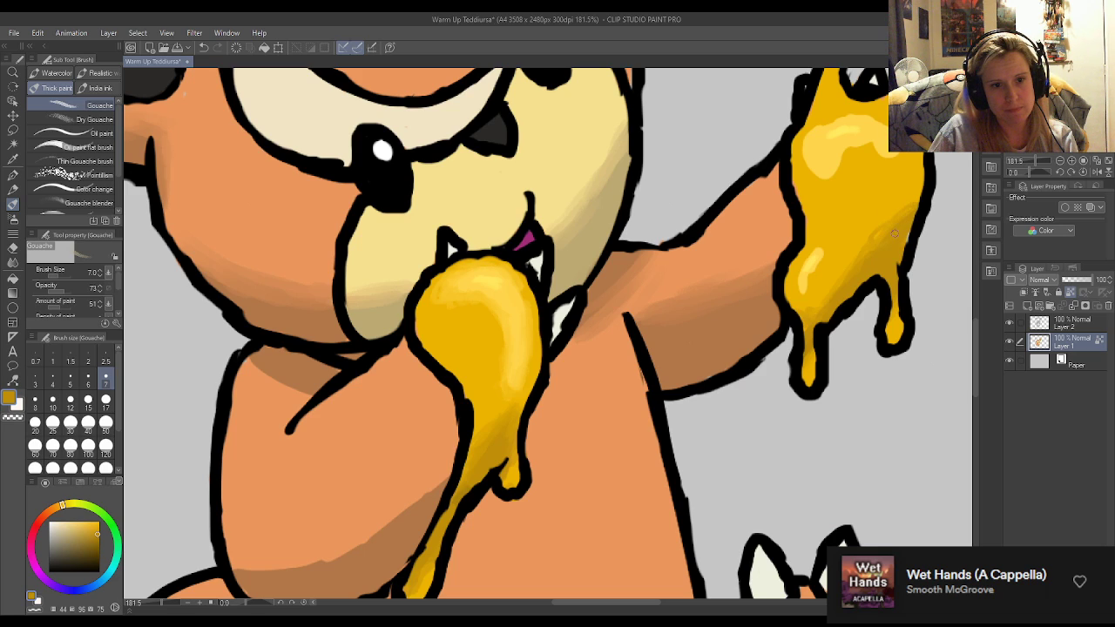
pyautogui.click(88, 400)
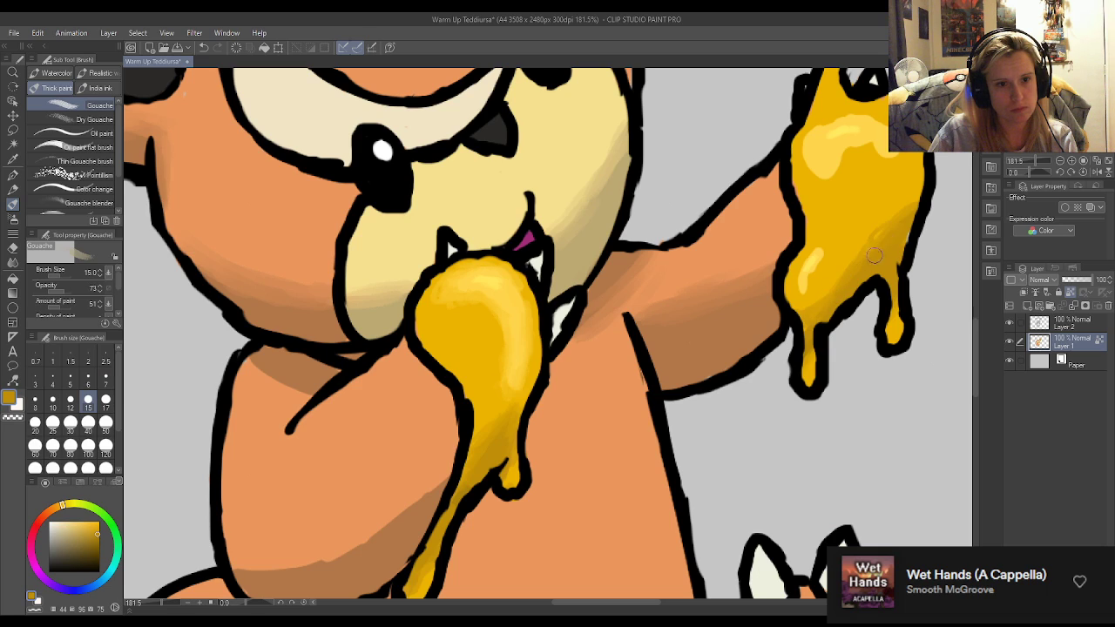
pyautogui.keyDown('alt'); pyautogui.click(874, 235); pyautogui.keyUp('alt')
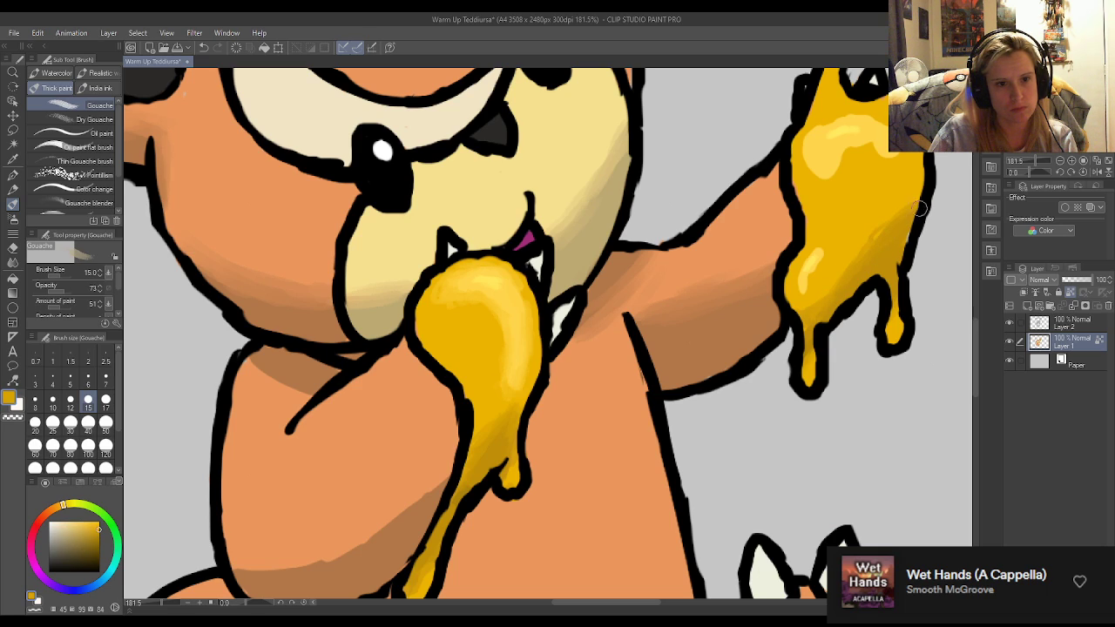
pyautogui.keyDown('alt'); pyautogui.click(862, 237); pyautogui.keyUp('alt')
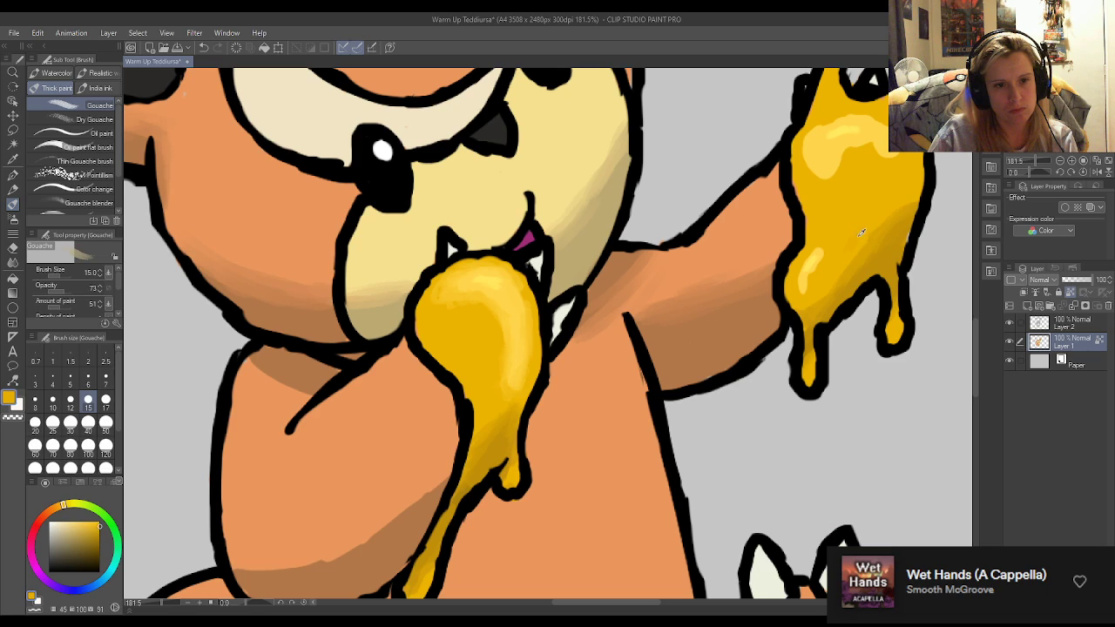
pyautogui.keyDown('alt'); pyautogui.click(817, 313); pyautogui.keyUp('alt')
pyautogui.keyDown('alt'); pyautogui.click(832, 289); pyautogui.keyUp('alt')
# Soften the light yellow highlights on the raised paw's honey with the Gouache brush at size 7.
pyautogui.scroll(-6, 768, 394)
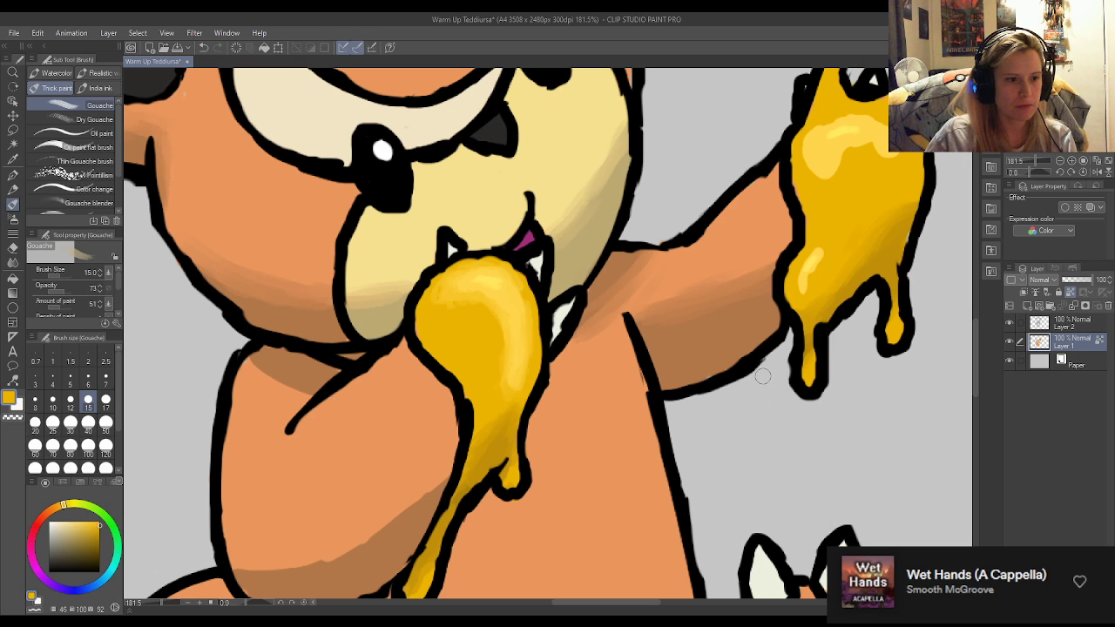
pyautogui.scroll(4, 853, 299)
pyautogui.scroll(4, 852, 299)
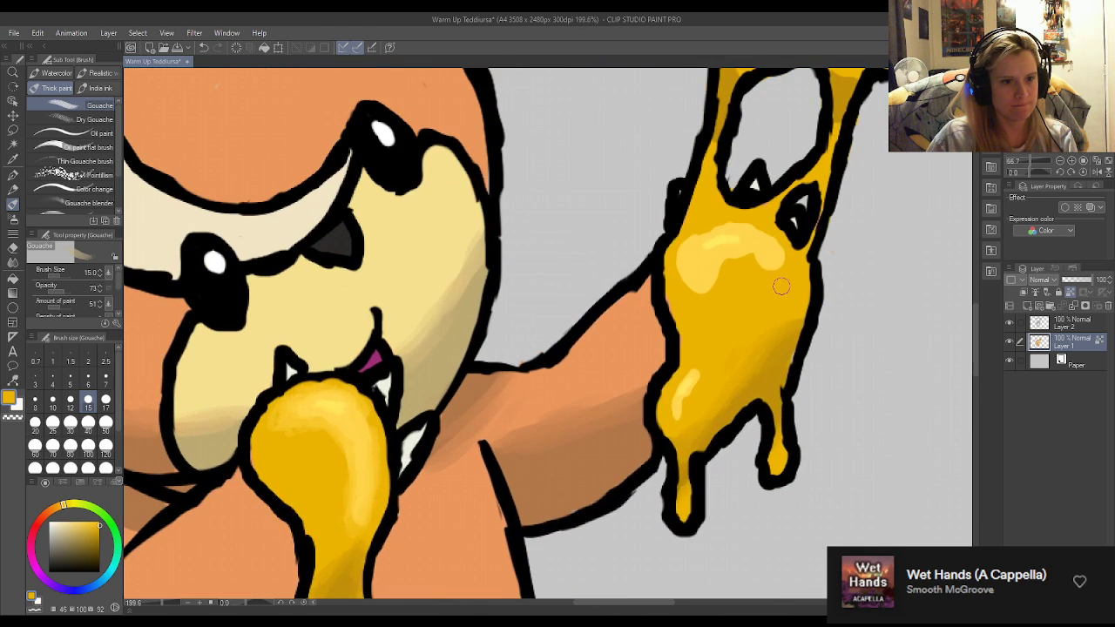
pyautogui.keyDown('alt'); pyautogui.click(689, 274); pyautogui.keyUp('alt')
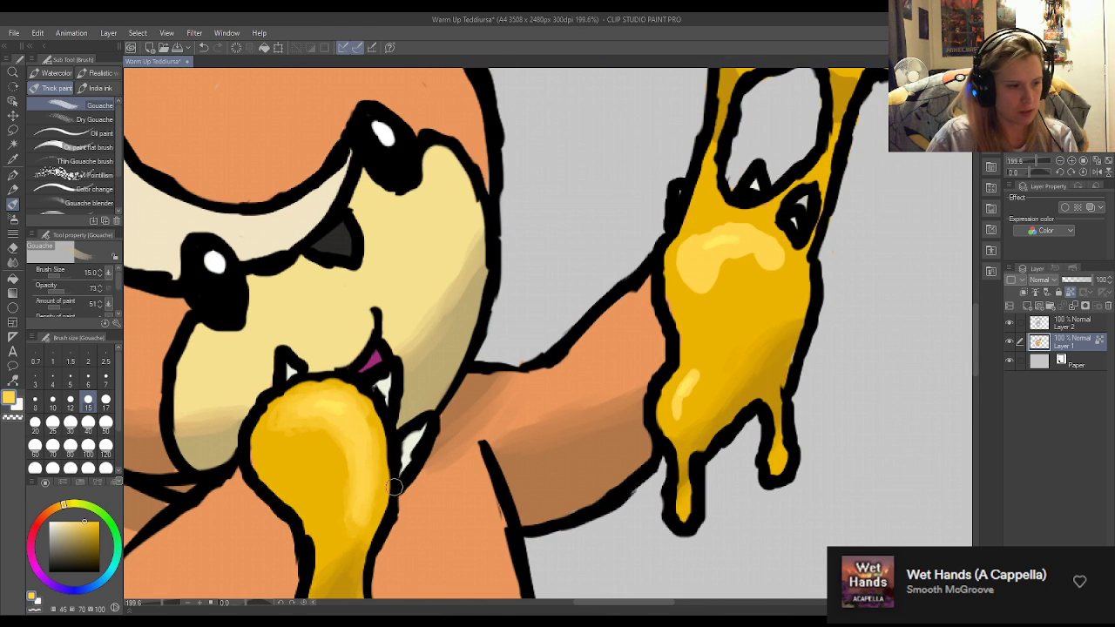
pyautogui.click(106, 381)
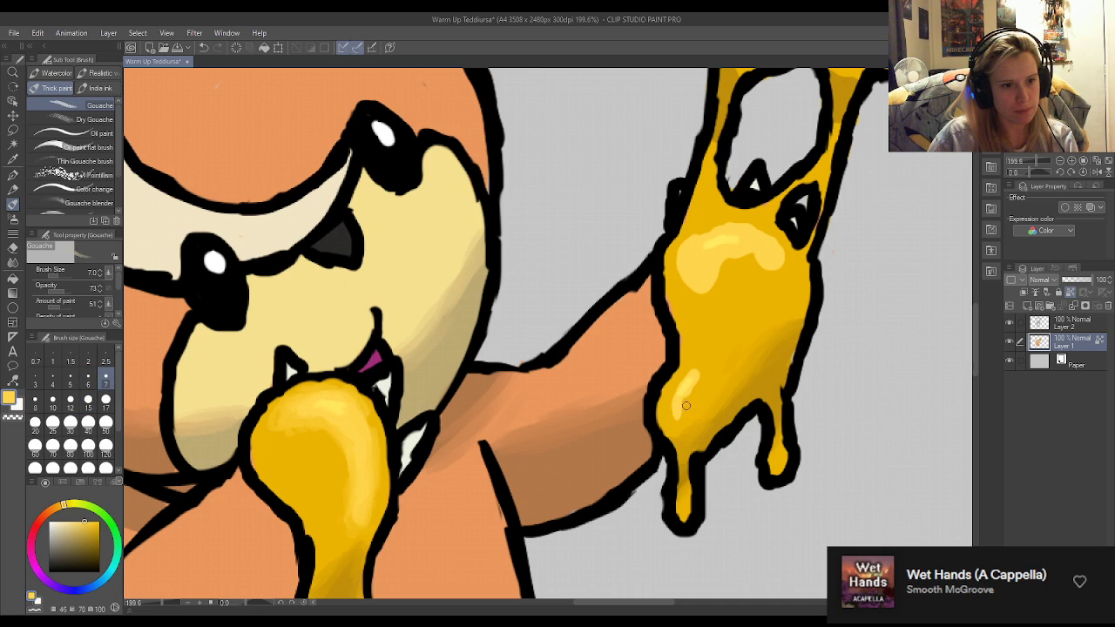
pyautogui.moveTo(674, 402); pyautogui.dragTo(679, 391)
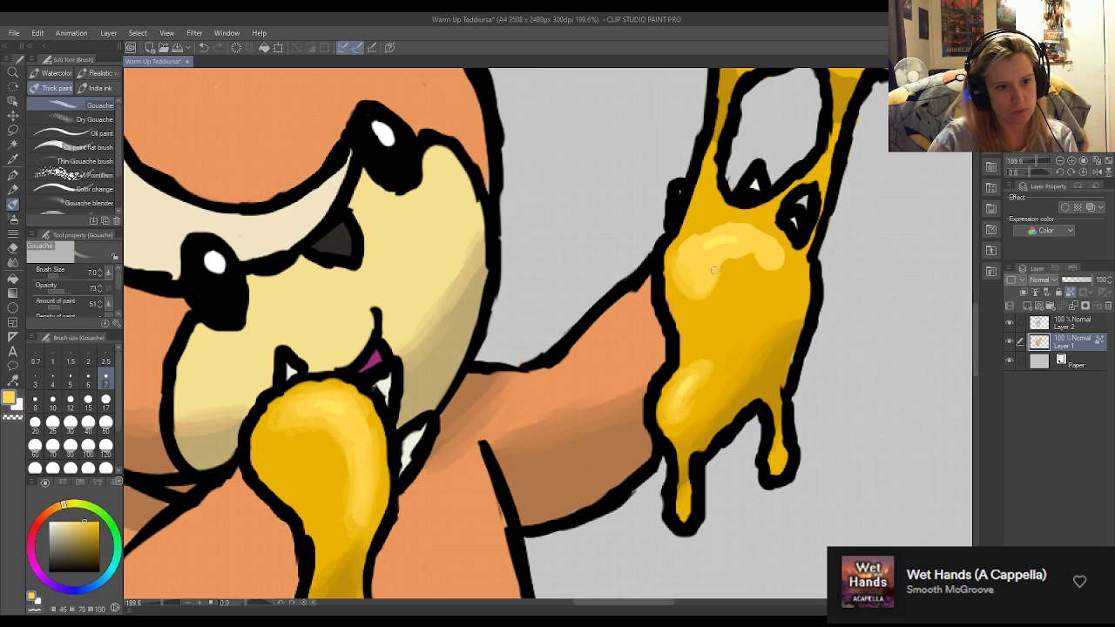
# Blend the edges of the large upper highlight on the raised paw's honey with sampled yellows and repaint its pale lemon glints.
pyautogui.moveTo(702, 235)
pyautogui.mouseDown()
pyautogui.moveTo(688, 240)
pyautogui.moveTo(706, 227)
pyautogui.mouseUp()
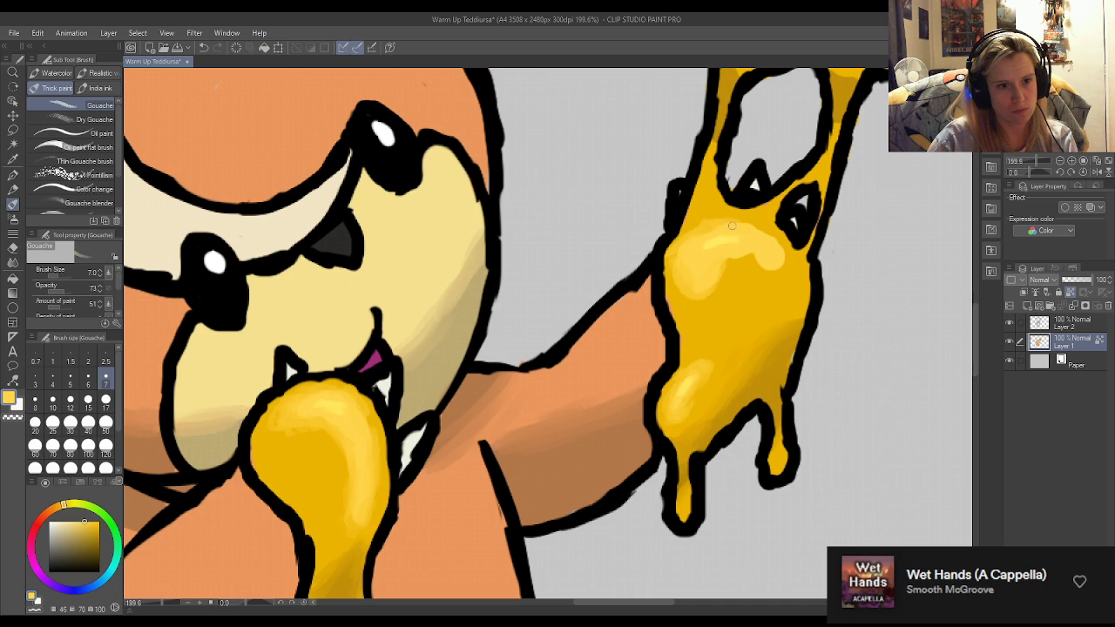
pyautogui.moveTo(785, 249)
pyautogui.mouseDown()
pyautogui.moveTo(708, 277)
pyautogui.moveTo(750, 256)
pyautogui.moveTo(722, 273)
pyautogui.mouseUp()
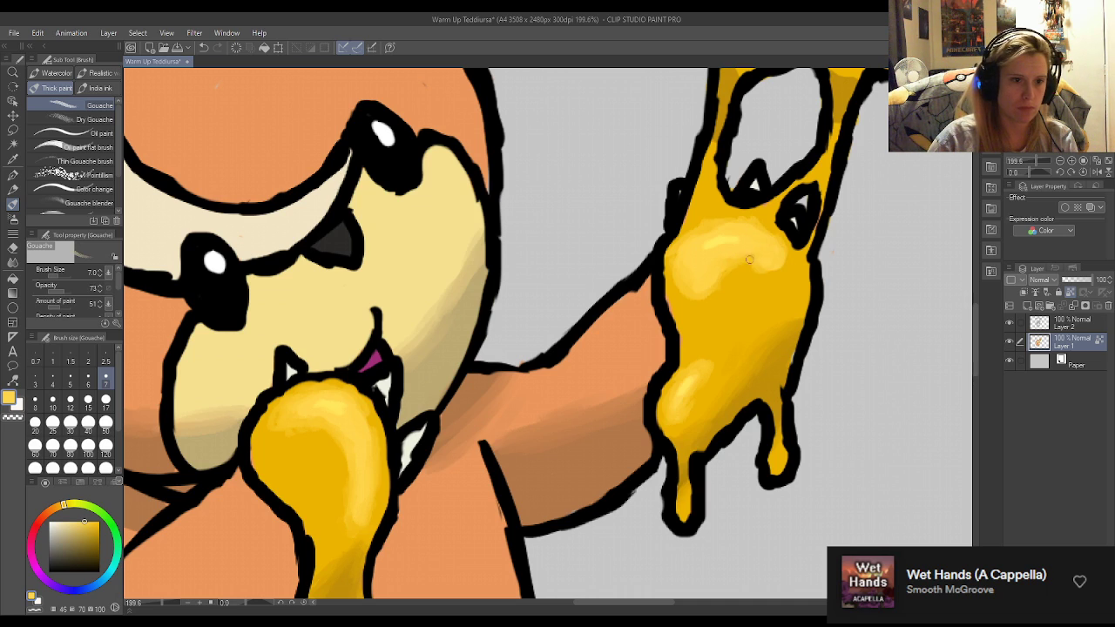
pyautogui.keyDown('alt'); pyautogui.click(697, 270); pyautogui.keyUp('alt')
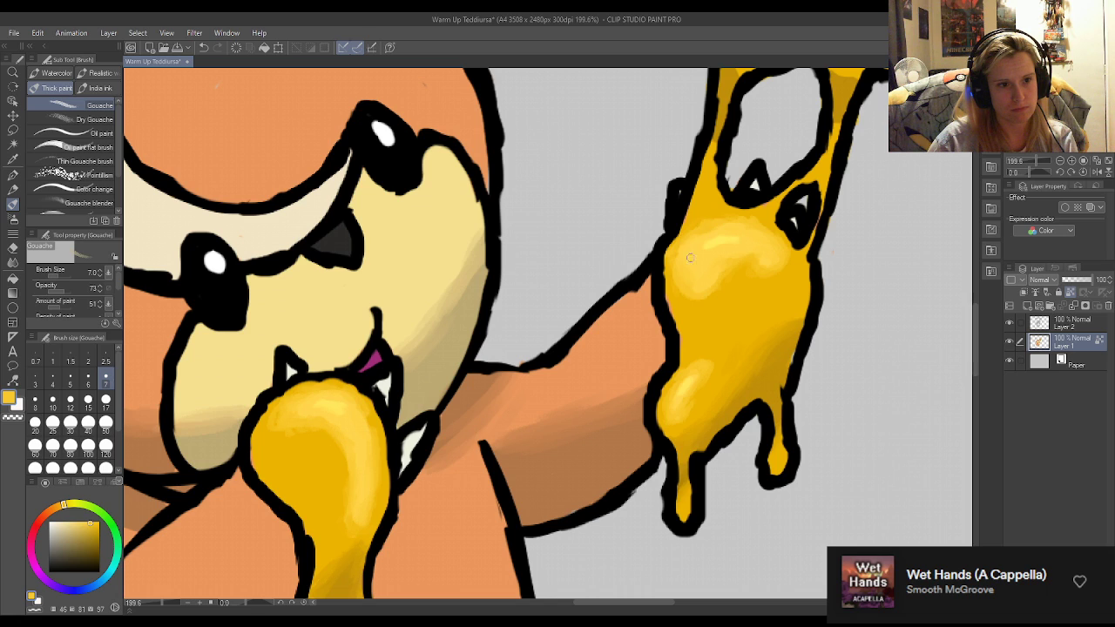
pyautogui.keyDown('alt'); pyautogui.click(719, 229); pyautogui.keyUp('alt')
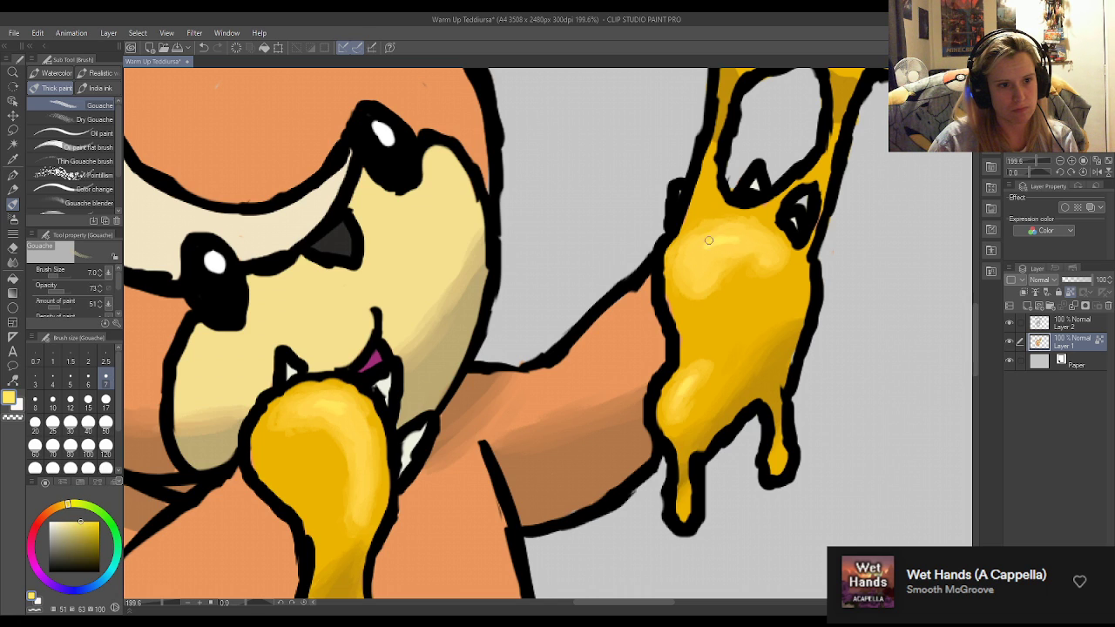
# Blend the mustard shadows beside the large hole in the honey strand and soften the highlight next to the small hole.
pyautogui.scroll(-4, 716, 235)
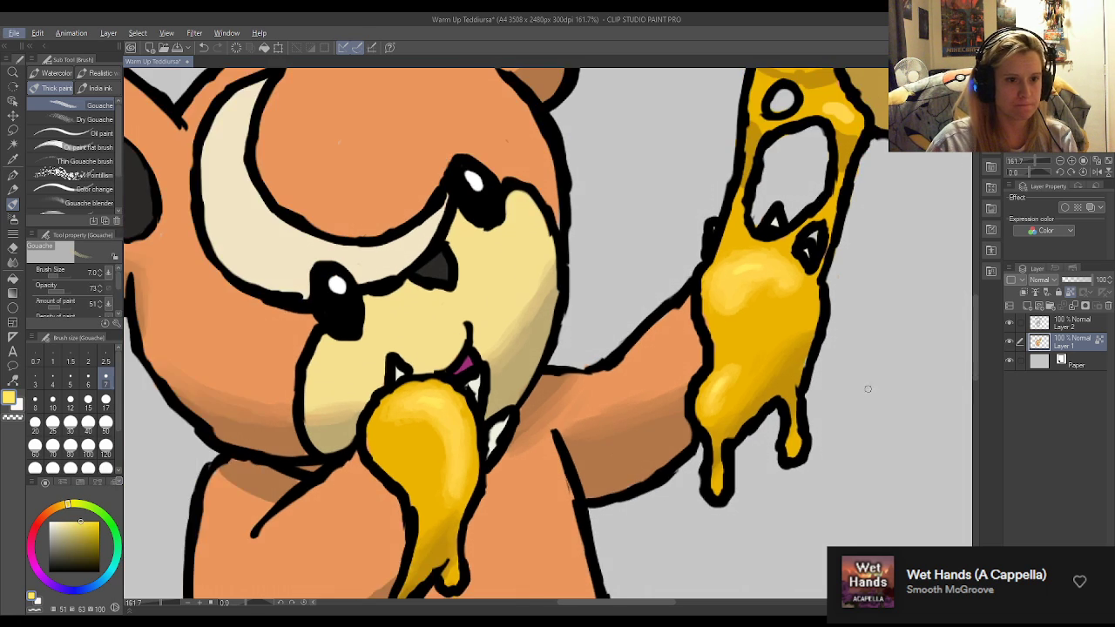
pyautogui.scroll(4, 660, 310)
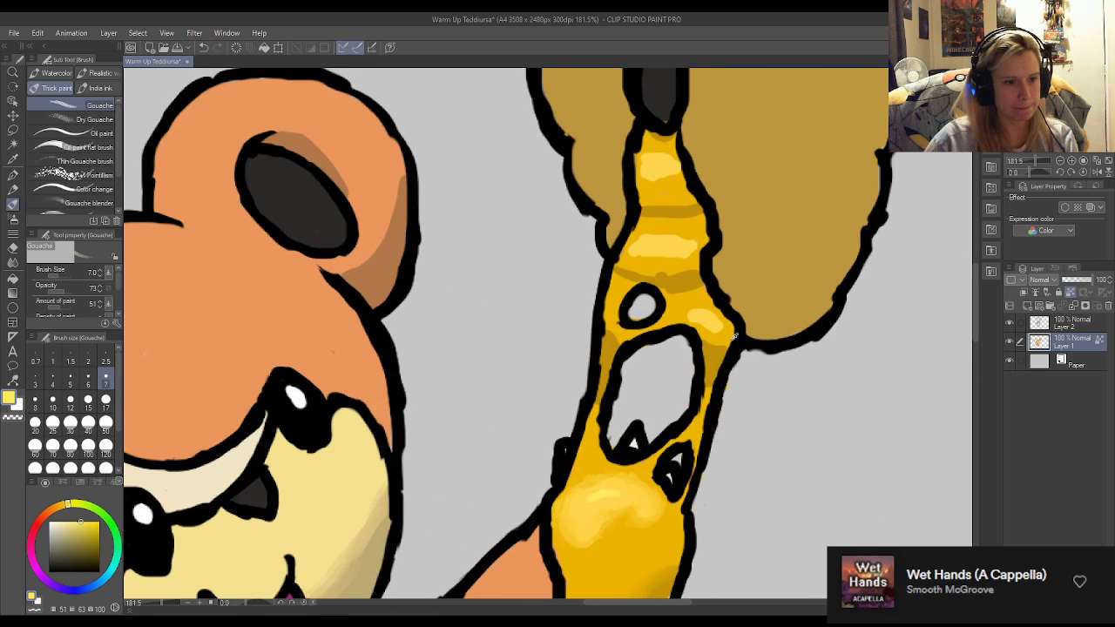
pyautogui.keyDown('alt'); pyautogui.click(605, 366); pyautogui.keyUp('alt')
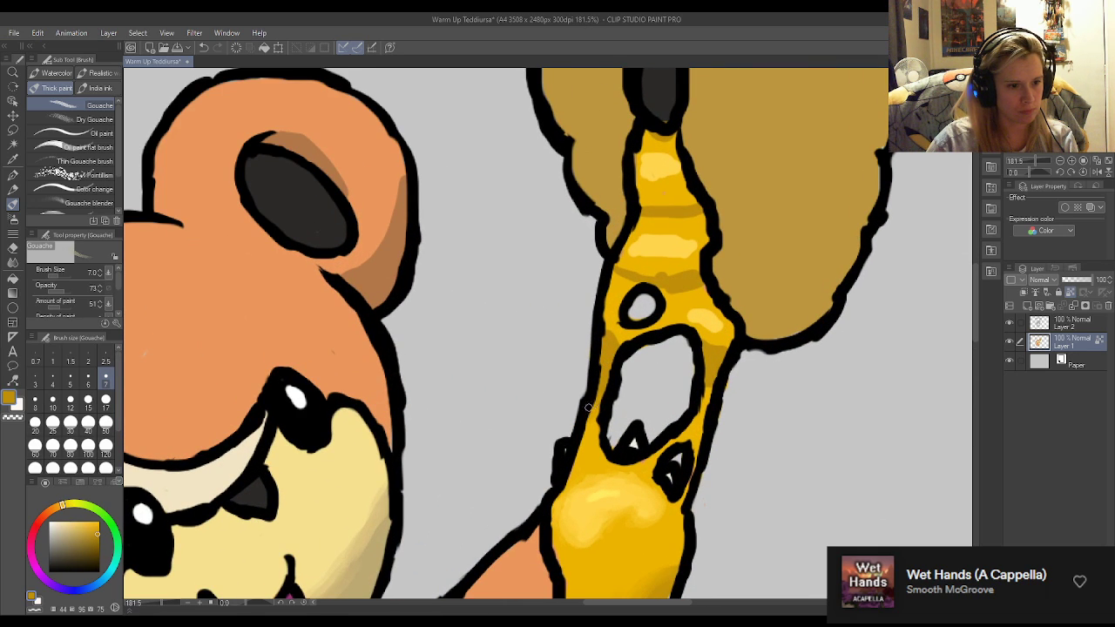
pyautogui.keyDown('alt'); pyautogui.click(616, 337); pyautogui.keyUp('alt')
pyautogui.keyDown('alt'); pyautogui.click(615, 347); pyautogui.keyUp('alt')
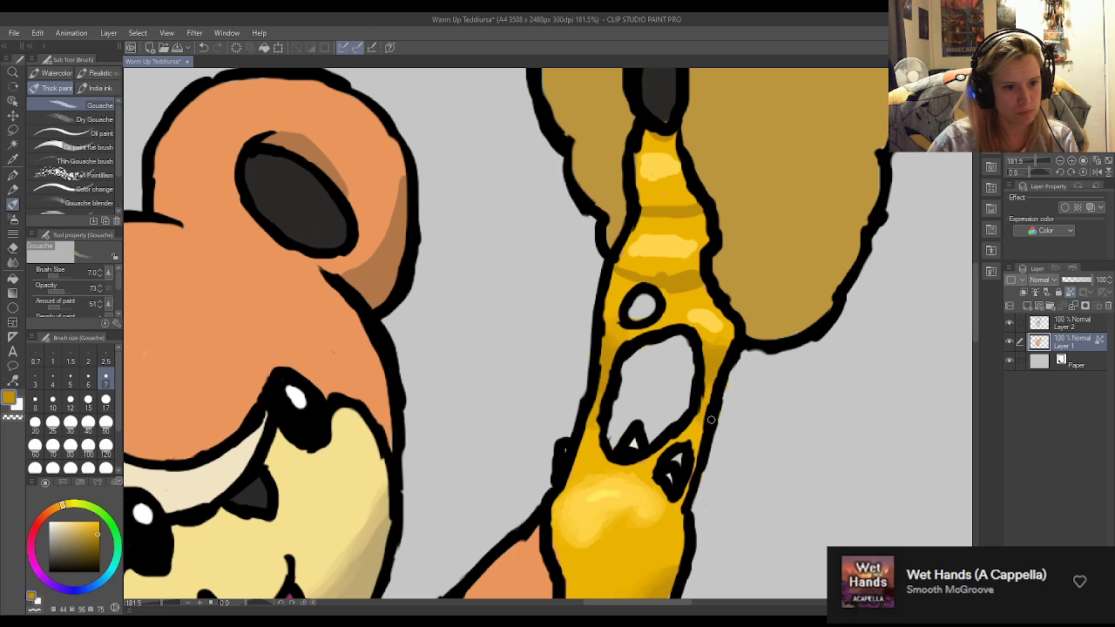
pyautogui.keyDown('alt'); pyautogui.click(704, 323); pyautogui.keyUp('alt')
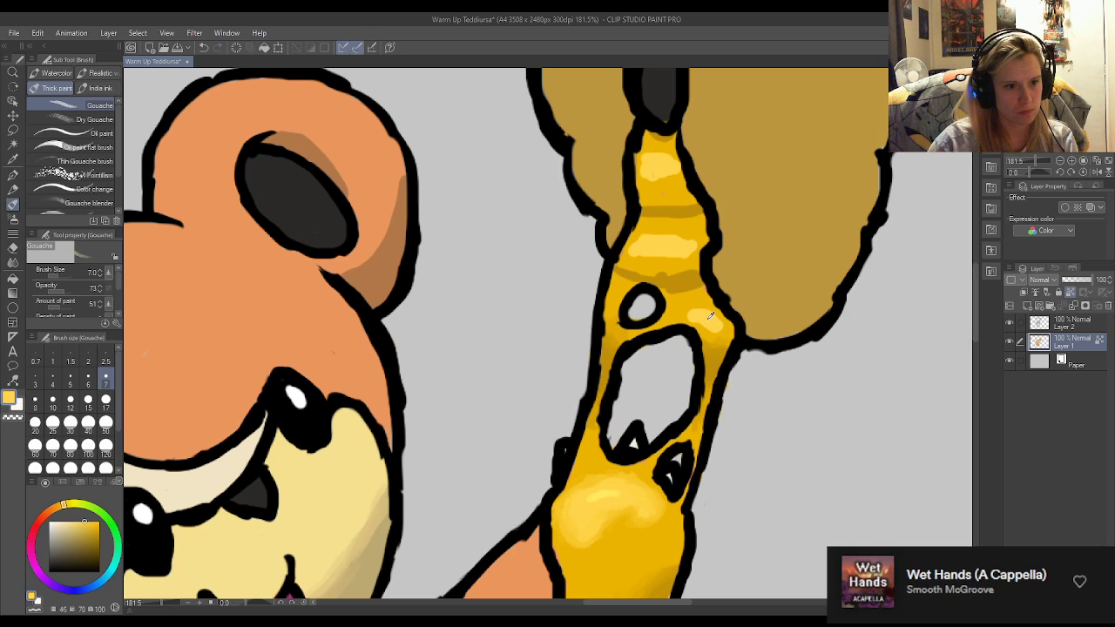
pyautogui.moveTo(704, 324); pyautogui.dragTo(717, 317)
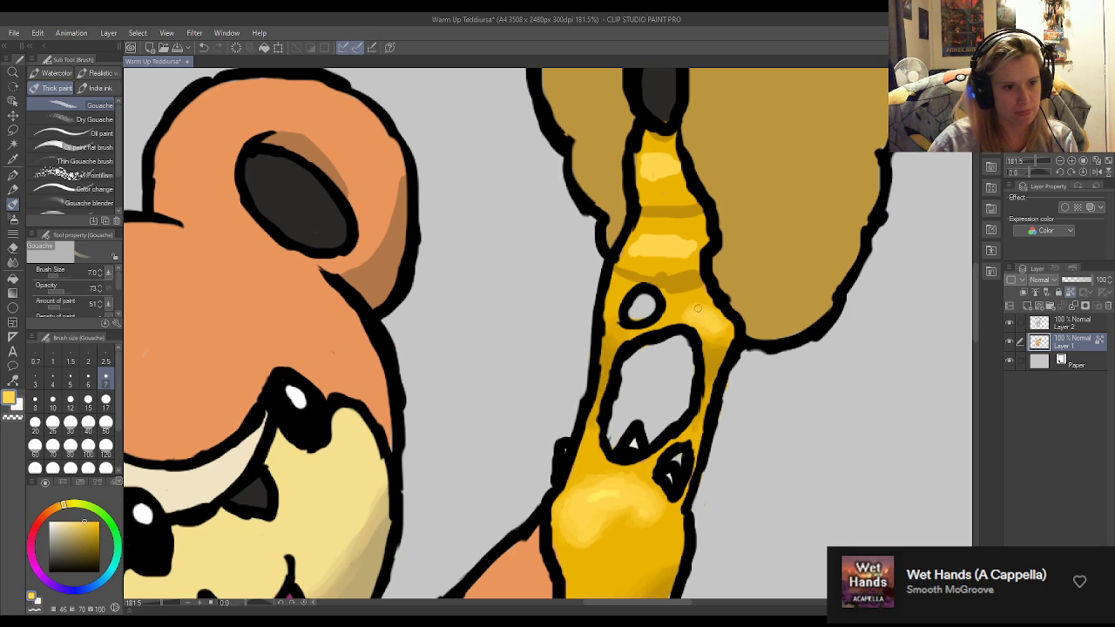
pyautogui.keyDown('alt'); pyautogui.click(723, 340); pyautogui.keyUp('alt')
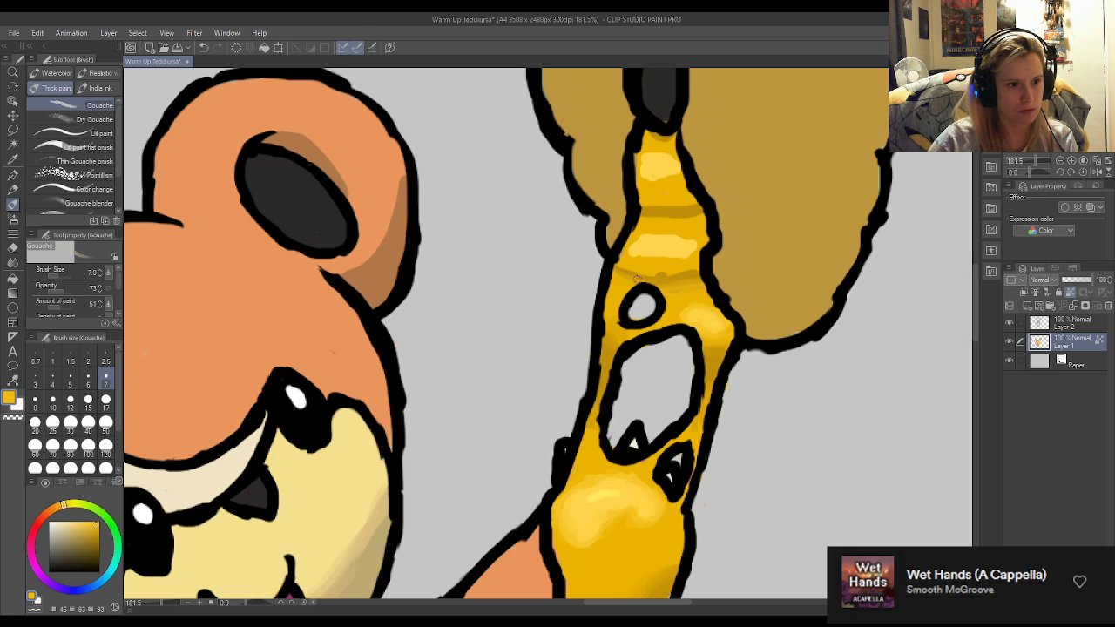
# Blend the dark mustard shadow band just above the small hole in the honey strand using sampled shadow tones.
pyautogui.keyDown('alt'); pyautogui.click(675, 270); pyautogui.keyUp('alt')
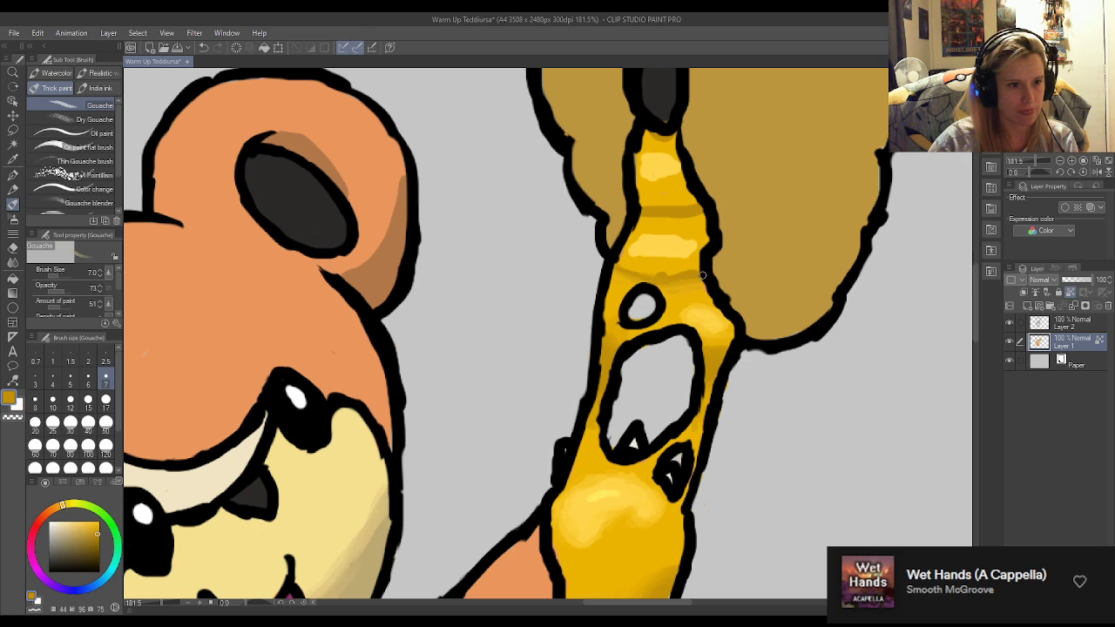
pyautogui.keyDown('alt'); pyautogui.click(691, 283); pyautogui.keyUp('alt')
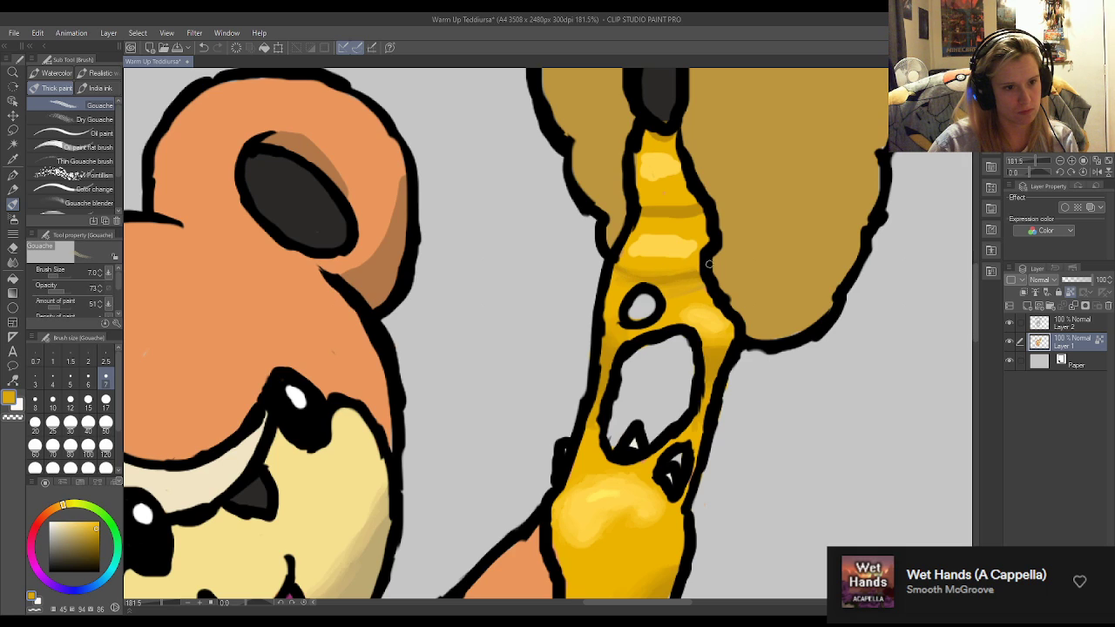
pyautogui.keyDown('alt'); pyautogui.click(705, 268); pyautogui.keyUp('alt')
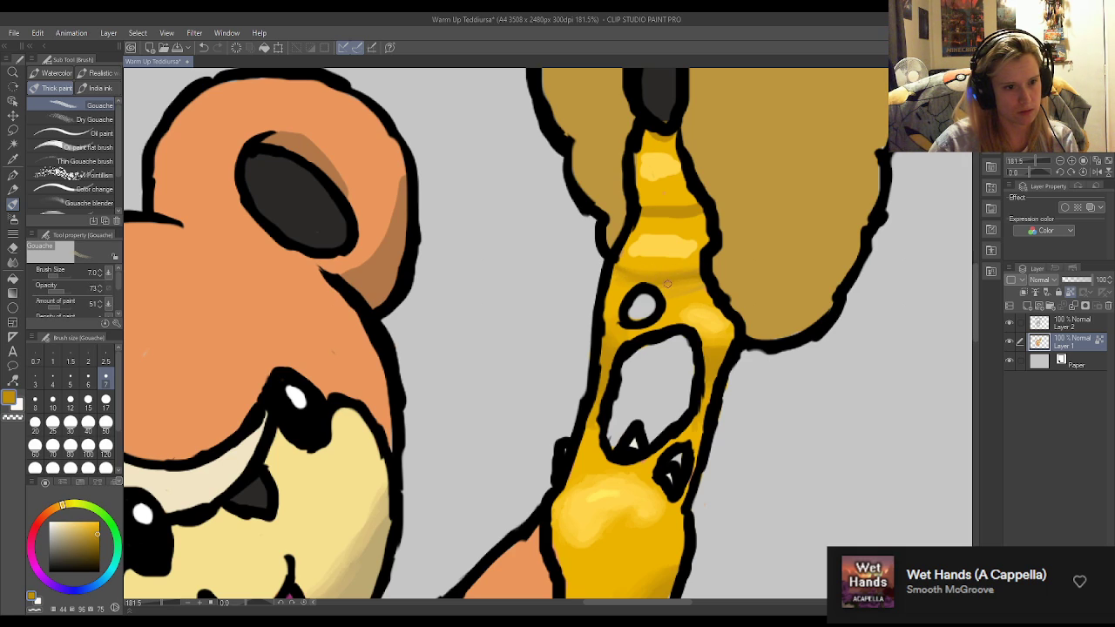
# Soften the middle highlight band on the honey strand and blend the mustard shadow band above it into the base yellow.
pyautogui.keyDown('alt'); pyautogui.click(660, 256); pyautogui.keyUp('alt')
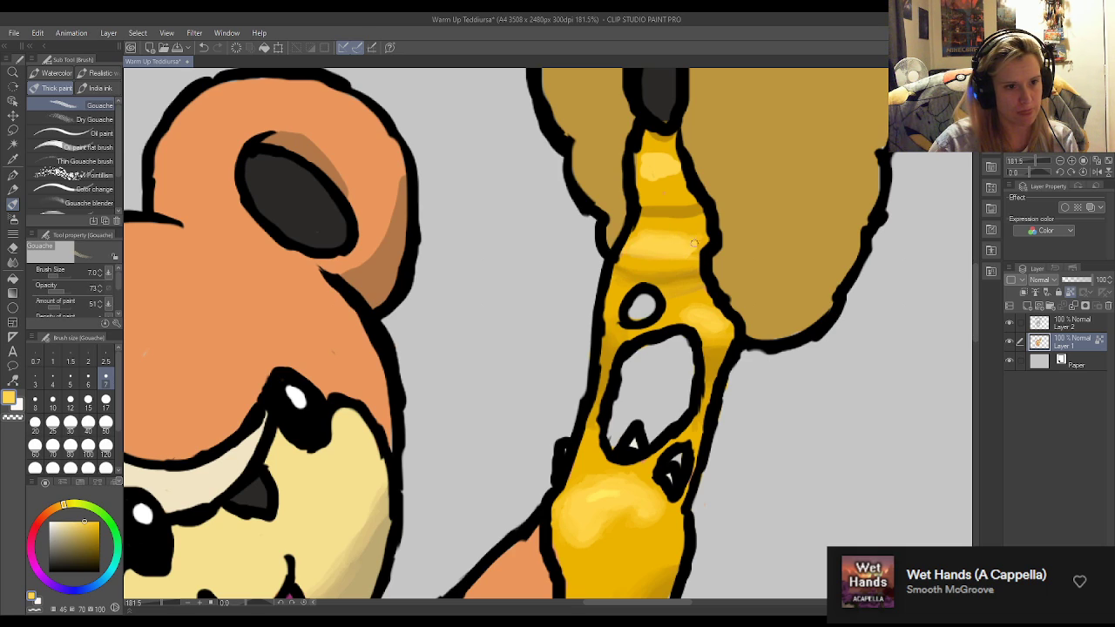
pyautogui.keyDown('alt'); pyautogui.click(666, 209); pyautogui.keyUp('alt')
pyautogui.moveTo(699, 213); pyautogui.dragTo(694, 205)
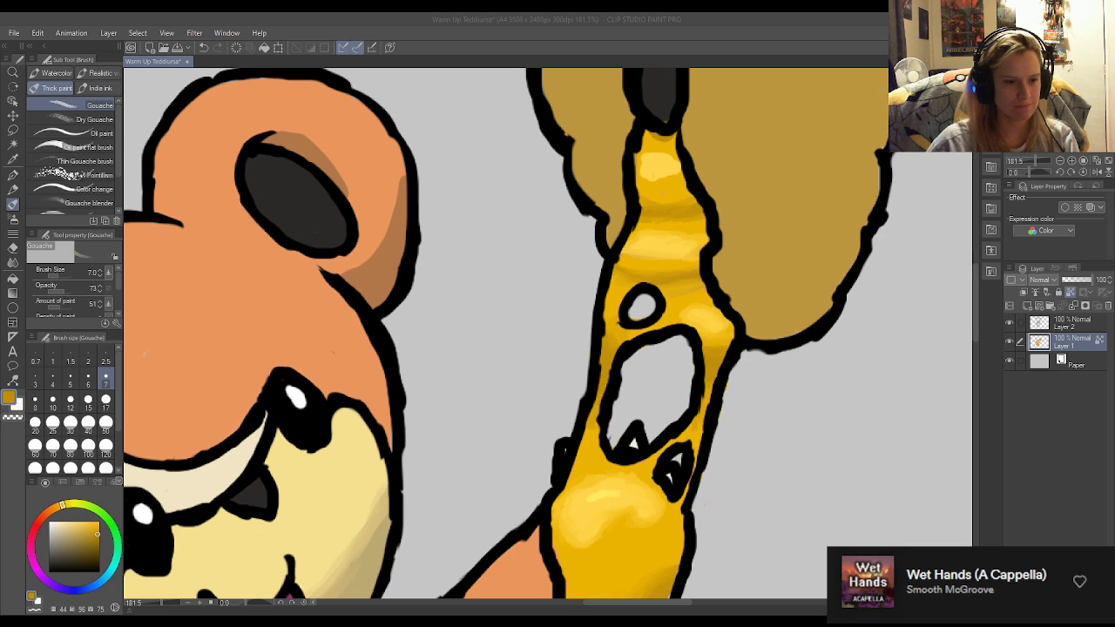
pyautogui.keyDown('alt'); pyautogui.click(634, 259); pyautogui.keyUp('alt')
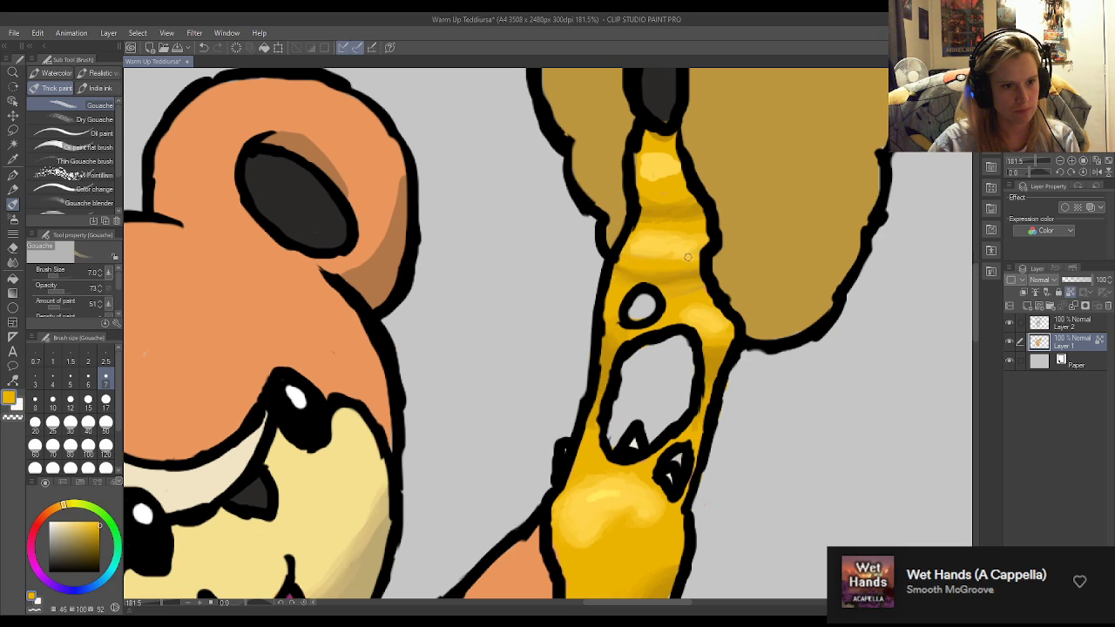
# Soften the topmost highlight on the honey strand and blend the shadows around it up to the hive's dark opening.
pyautogui.keyDown('alt'); pyautogui.click(653, 173); pyautogui.keyUp('alt')
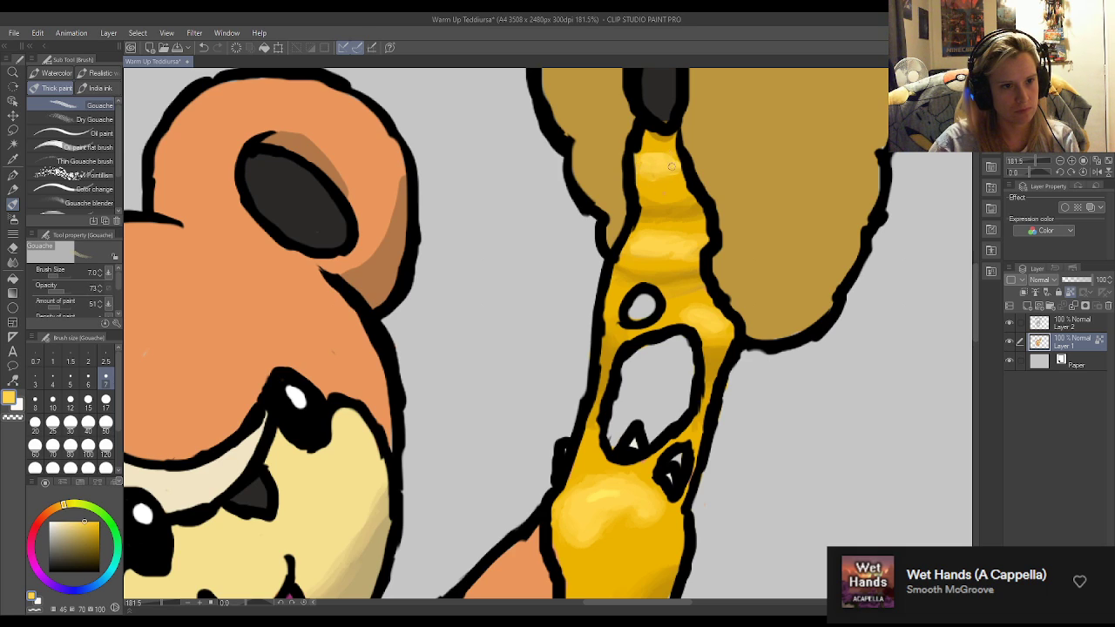
pyautogui.keyDown('alt'); pyautogui.click(664, 137); pyautogui.keyUp('alt')
pyautogui.moveTo(654, 135); pyautogui.dragTo(675, 150)
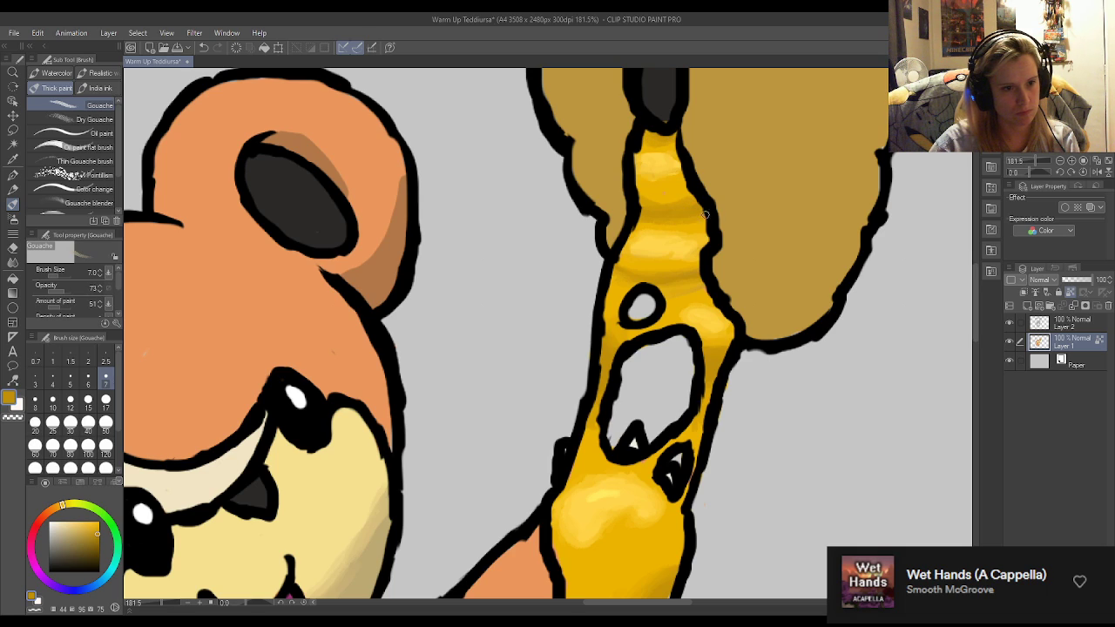
pyautogui.keyDown('alt'); pyautogui.click(703, 224); pyautogui.keyUp('alt')
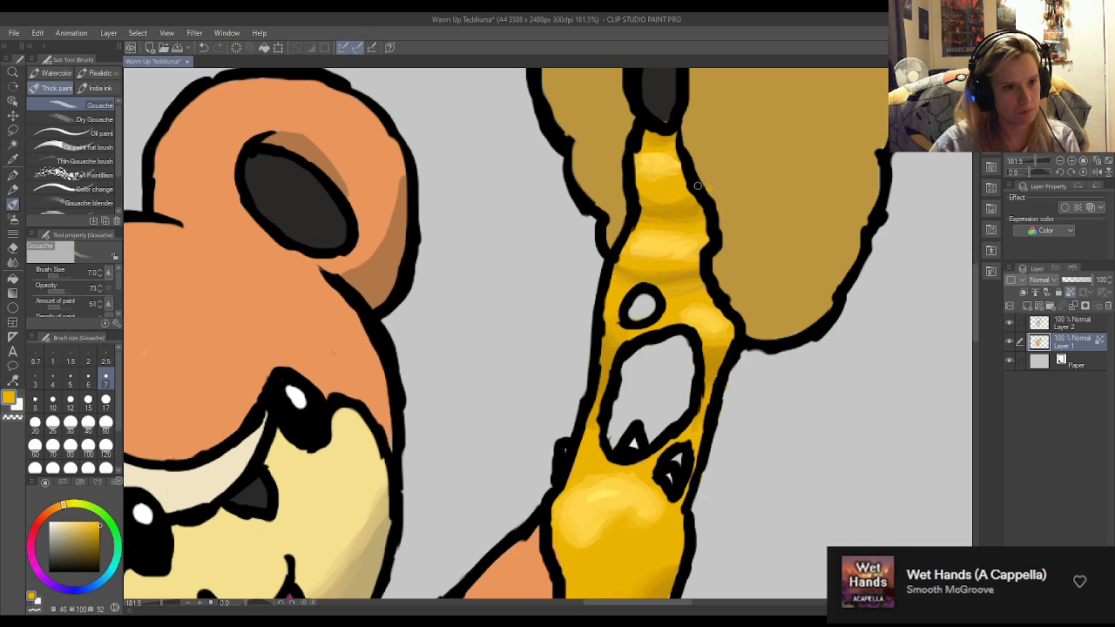
pyautogui.keyDown('alt'); pyautogui.click(666, 101); pyautogui.keyUp('alt')
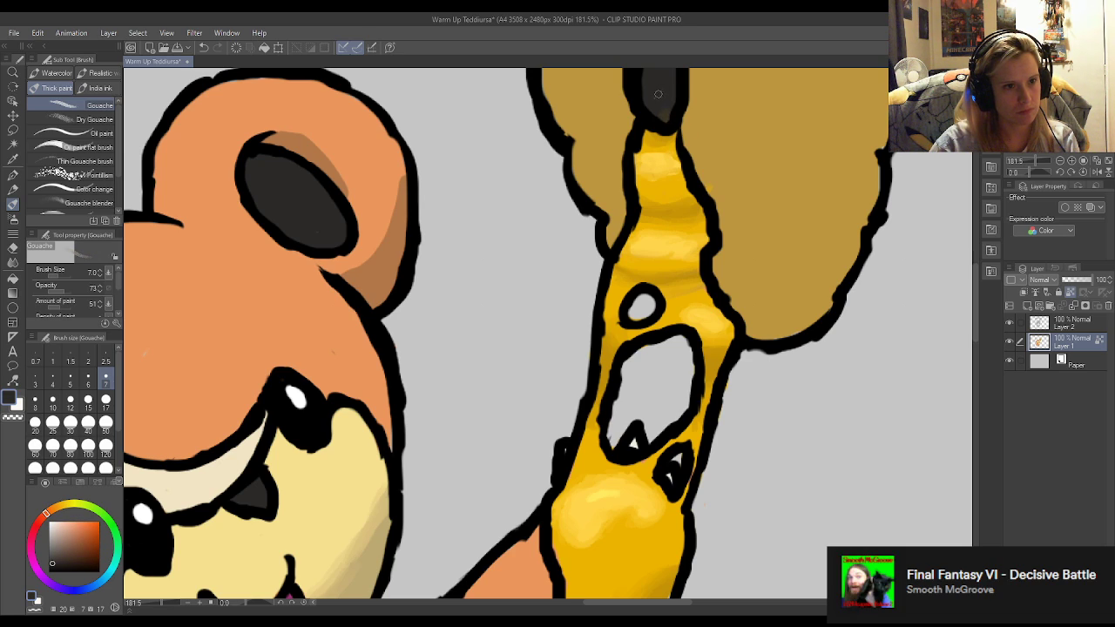
pyautogui.keyDown('alt'); pyautogui.click(666, 146); pyautogui.keyUp('alt')
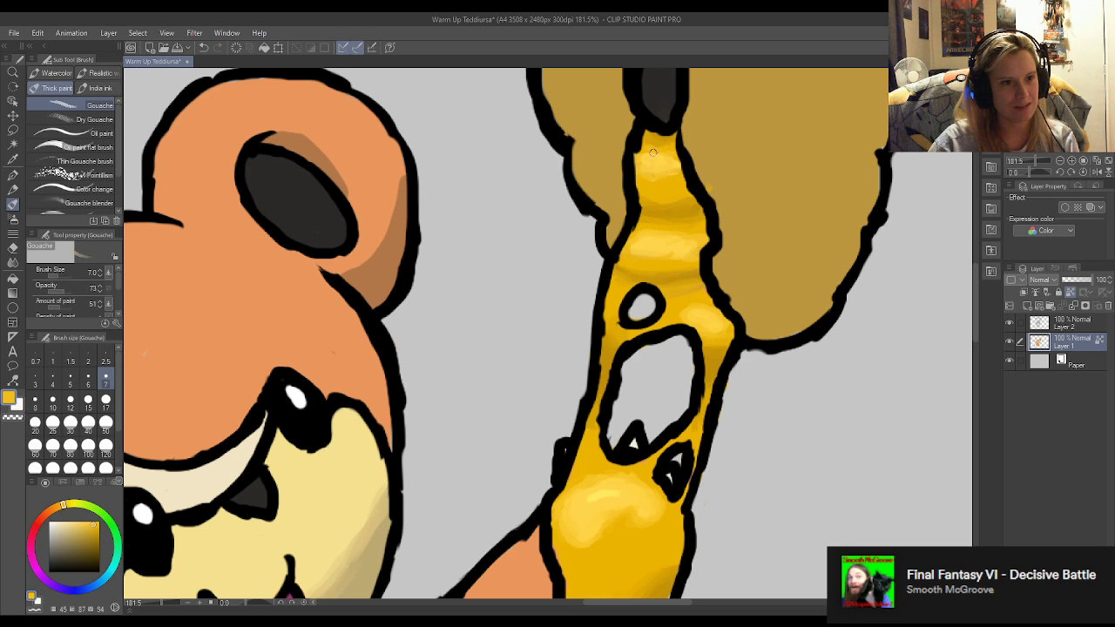
pyautogui.keyDown('alt'); pyautogui.click(723, 181); pyautogui.keyUp('alt')
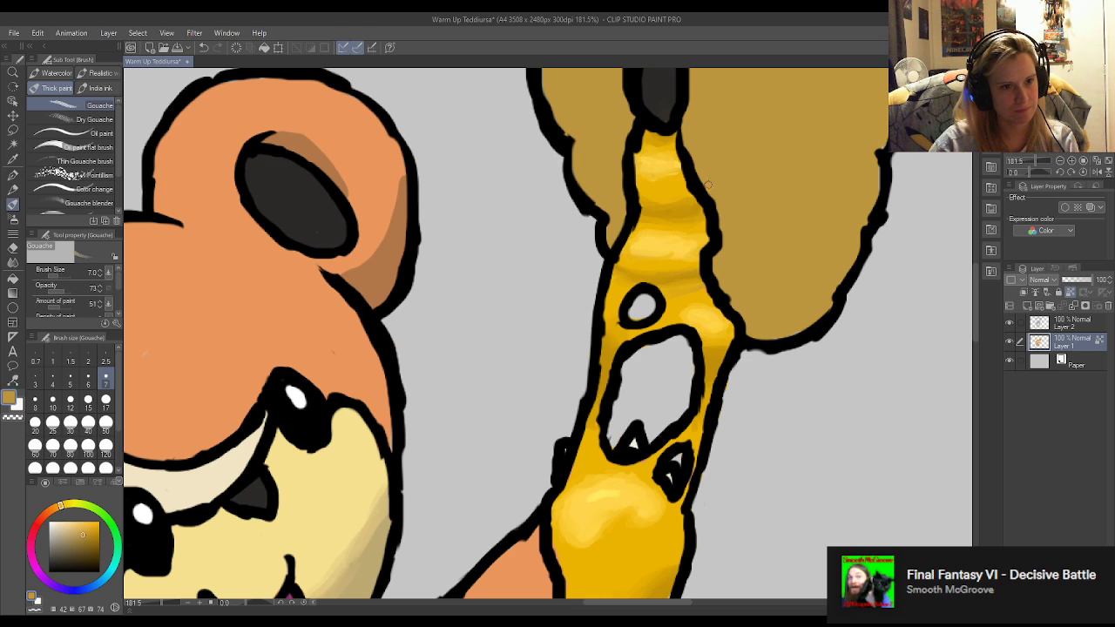
# Blend the brown shadows on the ear nearest the hive into the orange fur with the Gouache brush at size 17.
pyautogui.scroll(-5, 701, 184)
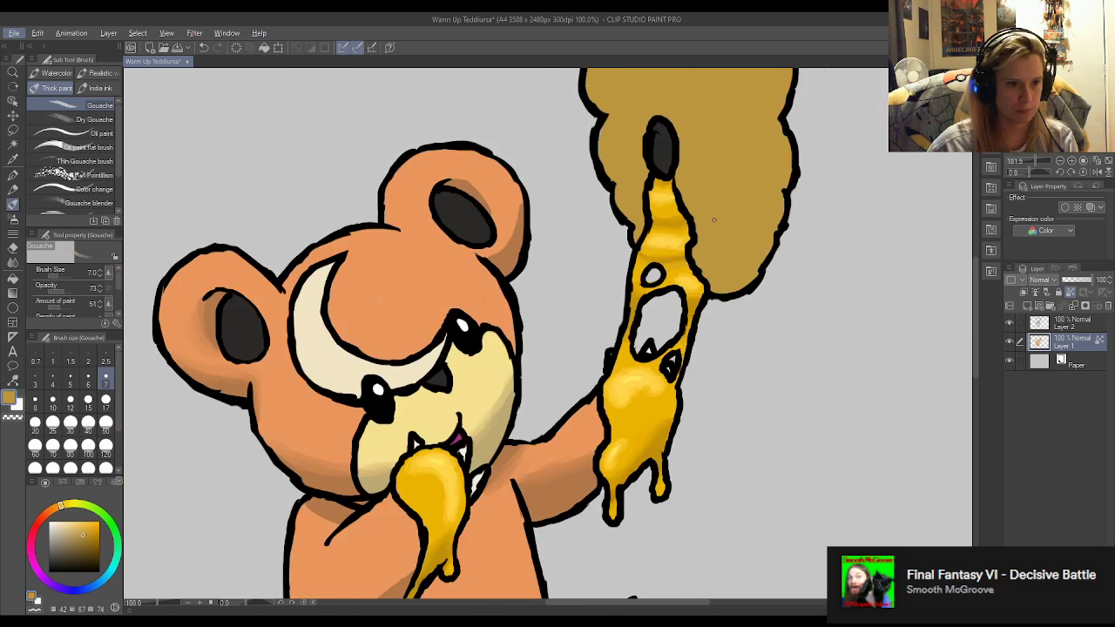
pyautogui.scroll(-1, 770, 200)
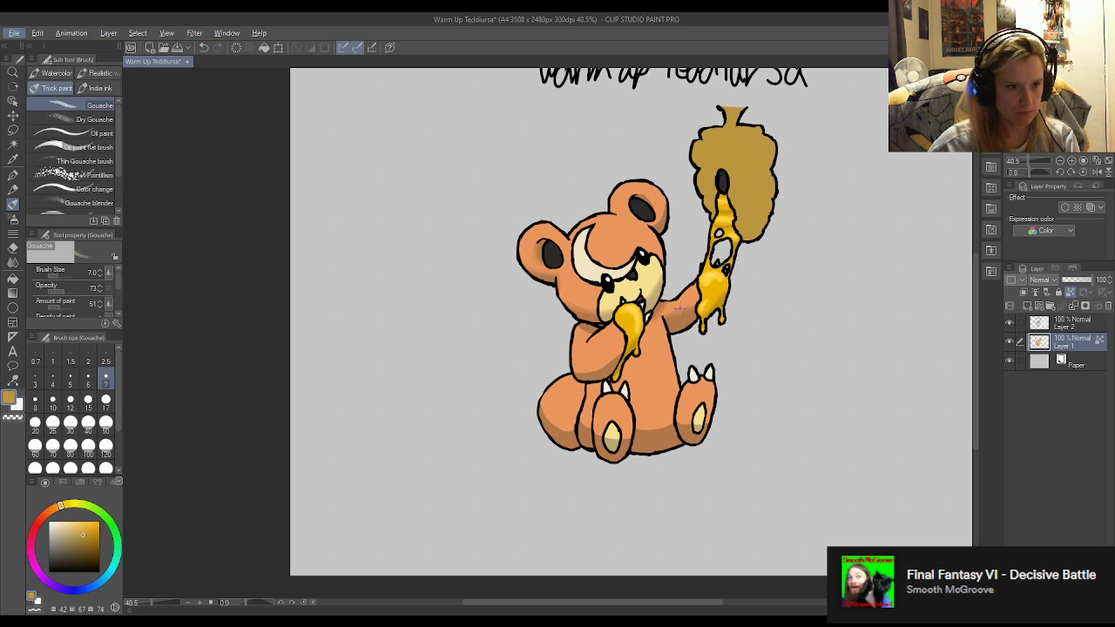
pyautogui.scroll(3, 677, 309)
pyautogui.scroll(-2, 648, 370)
pyautogui.scroll(6, 634, 223)
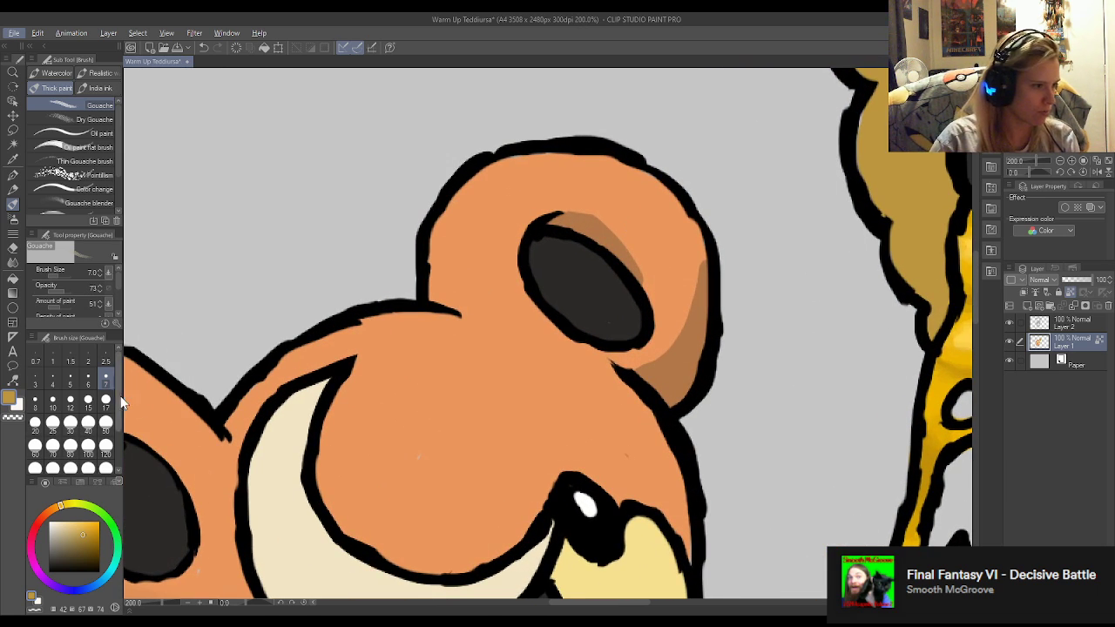
pyautogui.click(105, 405)
pyautogui.keyDown('alt'); pyautogui.click(692, 340); pyautogui.keyUp('alt')
pyautogui.moveTo(633, 370)
pyautogui.mouseDown()
pyautogui.moveTo(687, 332)
pyautogui.moveTo(671, 339)
pyautogui.moveTo(699, 257)
pyautogui.moveTo(658, 356)
pyautogui.moveTo(629, 310)
pyautogui.mouseUp()
pyautogui.scroll(-5, 630, 309)
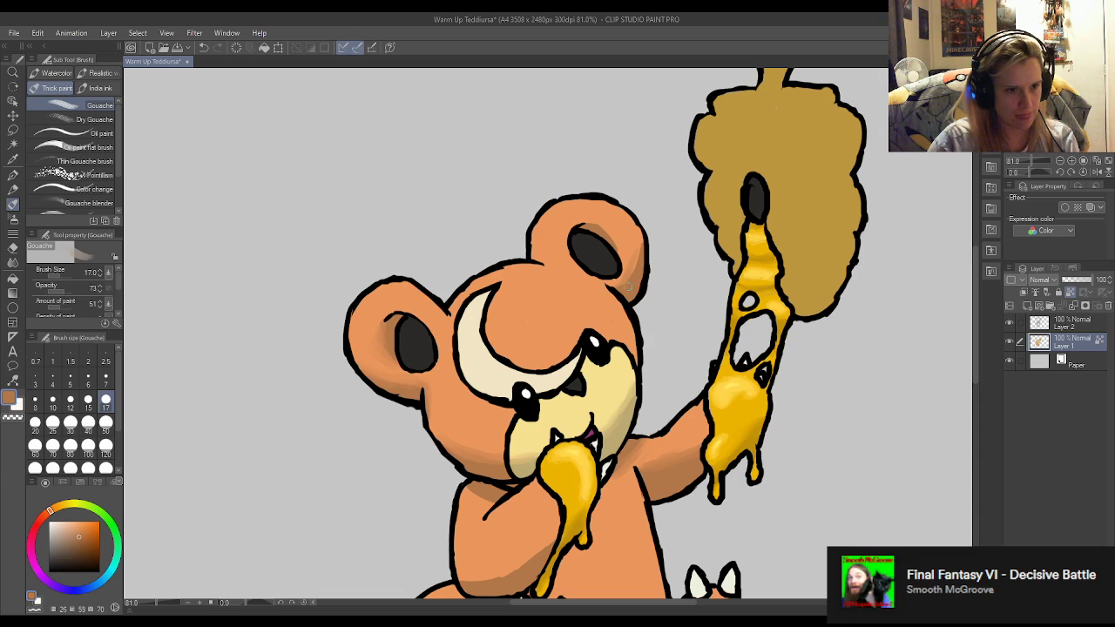
pyautogui.keyDown('alt'); pyautogui.click(629, 228); pyautogui.keyUp('alt')
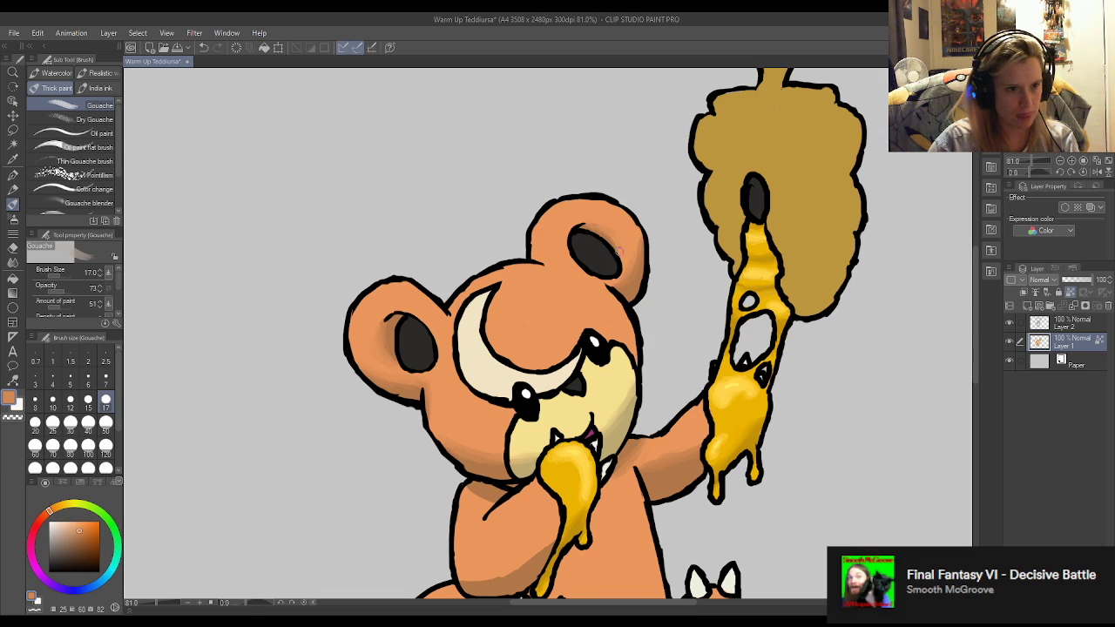
pyautogui.keyDown('alt'); pyautogui.click(620, 240); pyautogui.keyUp('alt')
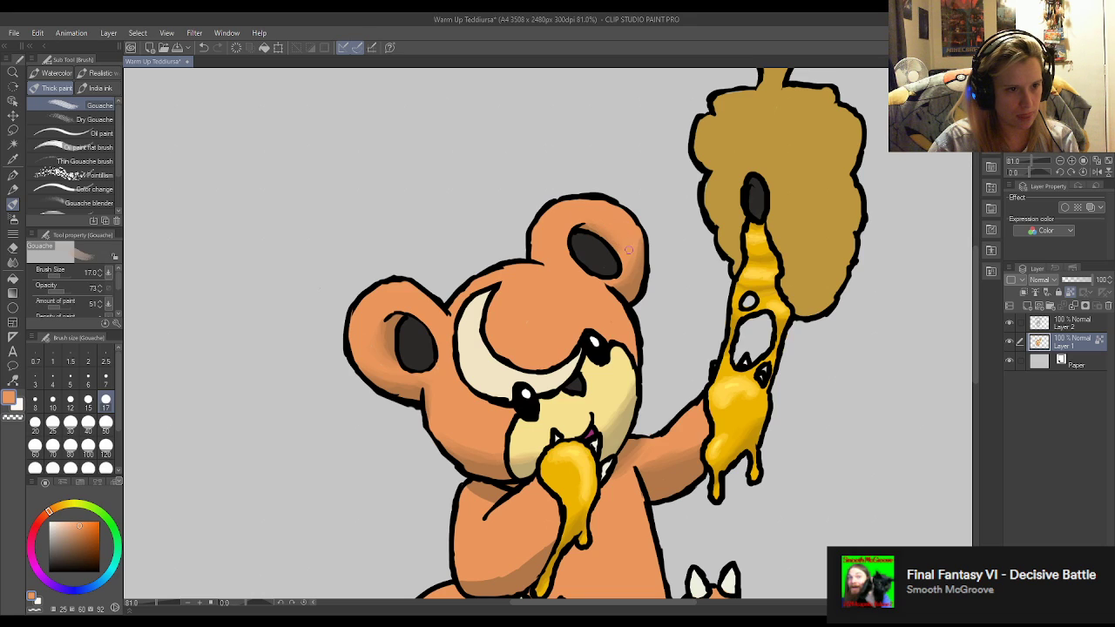
pyautogui.keyDown('alt'); pyautogui.click(642, 284); pyautogui.keyUp('alt')
# Blend the brown shadows at the shoulder and underside of the bent arm into the orange fur with sampled midtones.
pyautogui.scroll(-5, 684, 433)
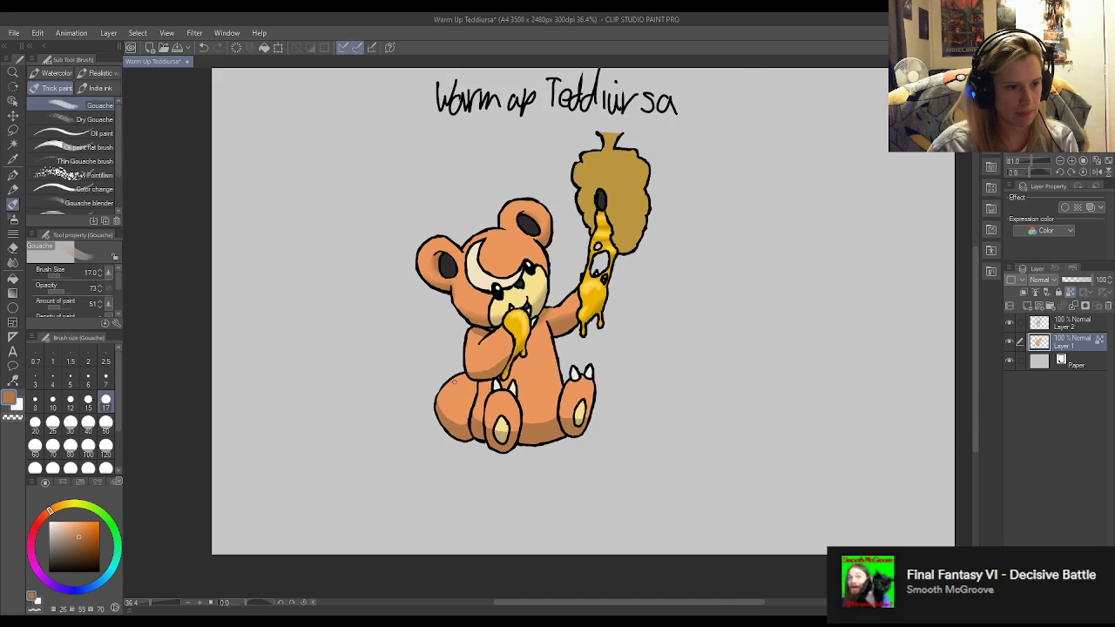
pyautogui.scroll(6, 523, 349)
pyautogui.keyDown('alt'); pyautogui.click(601, 250); pyautogui.keyUp('alt')
pyautogui.keyDown('alt'); pyautogui.click(404, 319); pyautogui.keyUp('alt')
pyautogui.moveTo(376, 269); pyautogui.dragTo(409, 291)
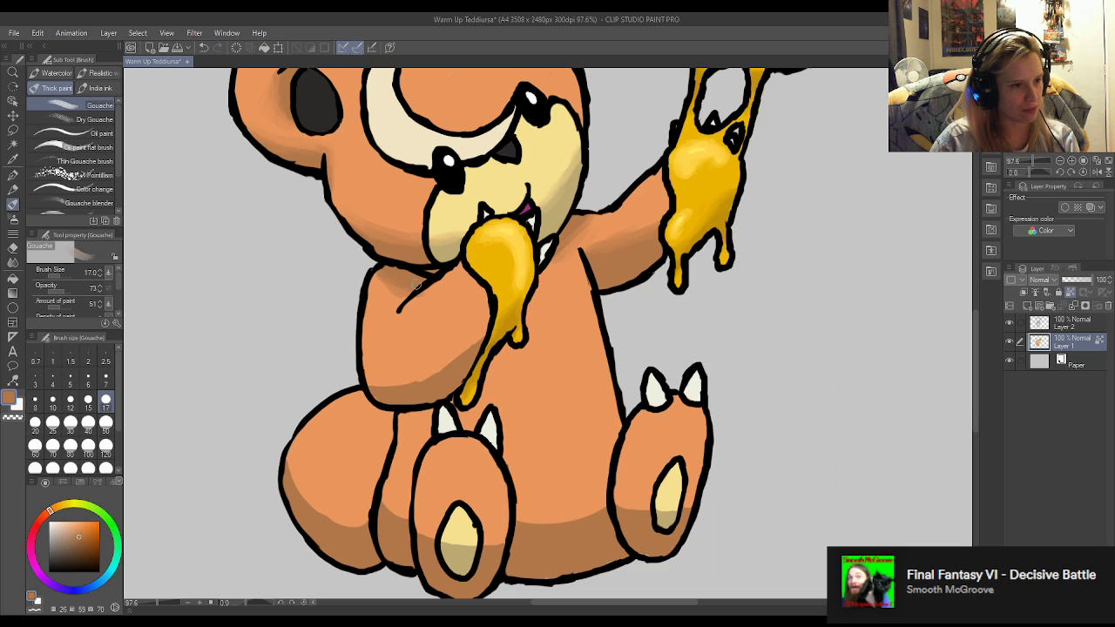
pyautogui.keyDown('alt'); pyautogui.click(383, 275); pyautogui.keyUp('alt')
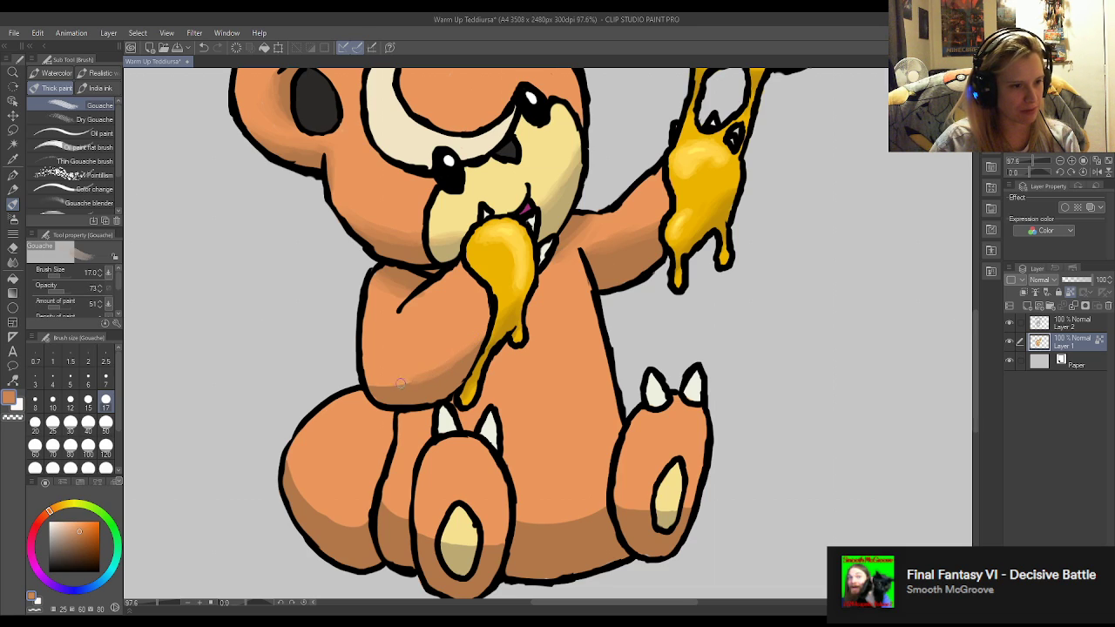
pyautogui.keyDown('alt'); pyautogui.click(465, 350); pyautogui.keyUp('alt')
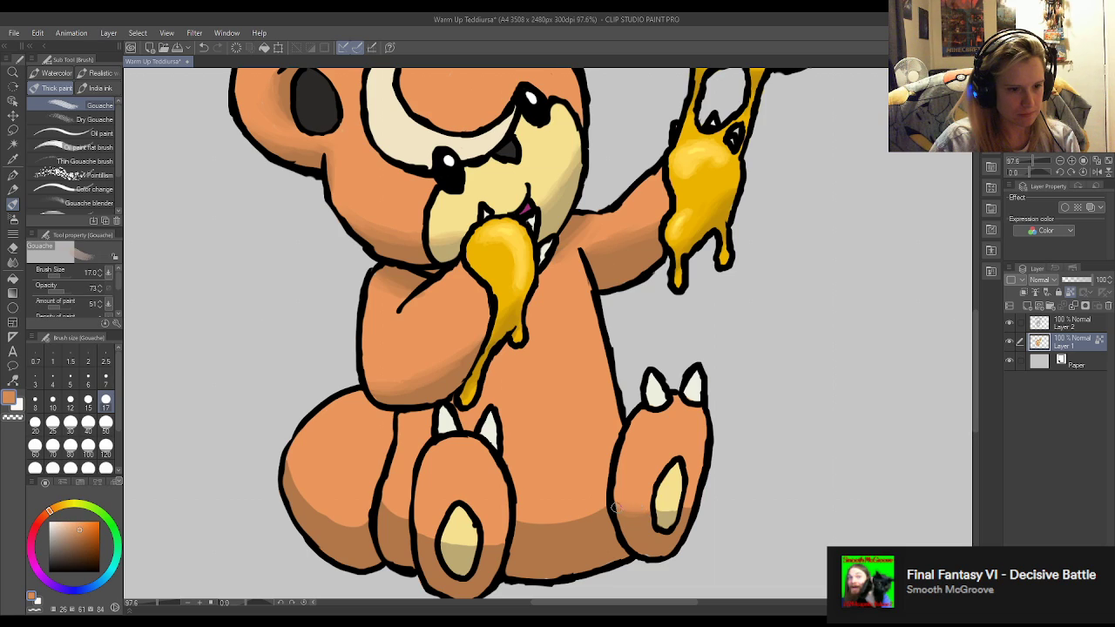
# Blend the shadow edges on the foot nearest the hive, softening both its orange fur and its cream pad with sampled midtones.
pyautogui.keyDown('alt'); pyautogui.click(640, 523); pyautogui.keyUp('alt')
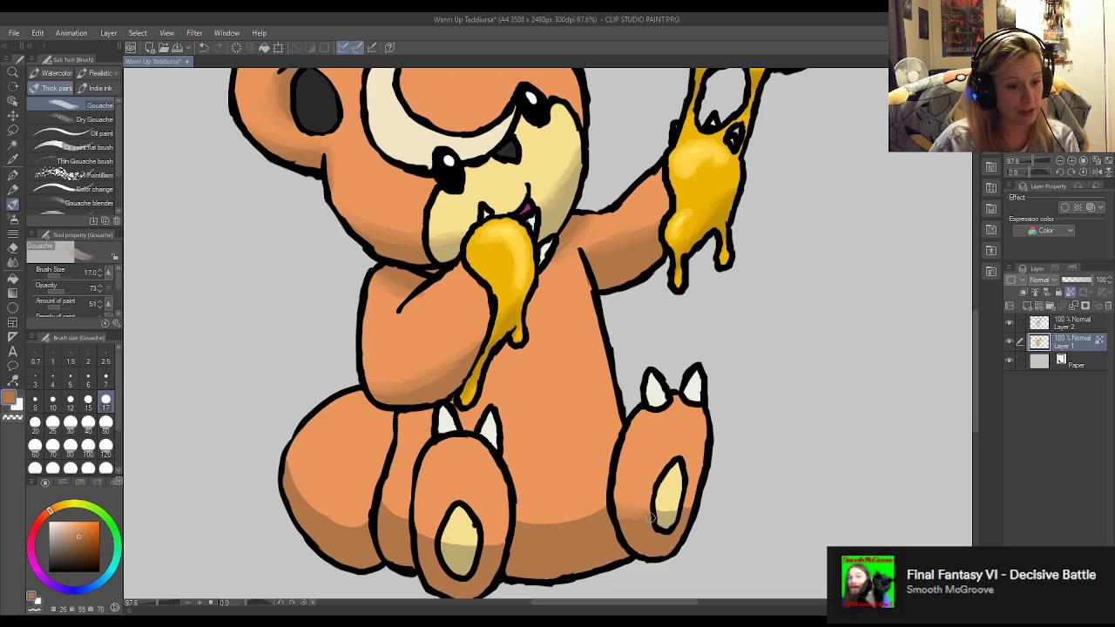
pyautogui.keyDown('alt'); pyautogui.click(629, 509); pyautogui.keyUp('alt')
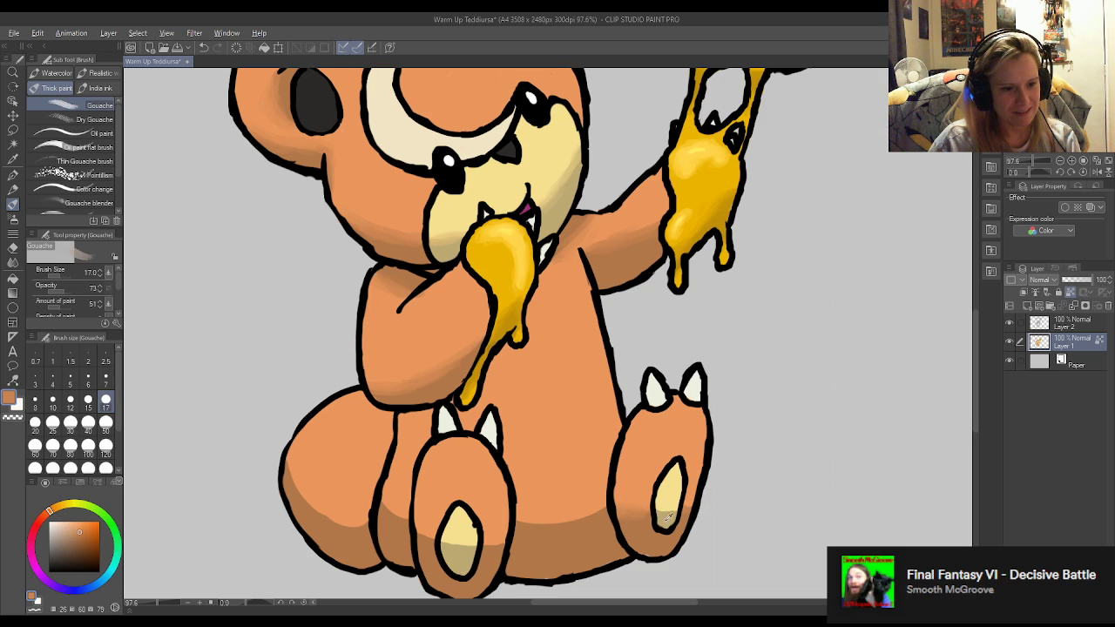
pyautogui.keyDown('alt'); pyautogui.click(667, 513); pyautogui.keyUp('alt')
pyautogui.keyDown('alt'); pyautogui.click(673, 512); pyautogui.keyUp('alt')
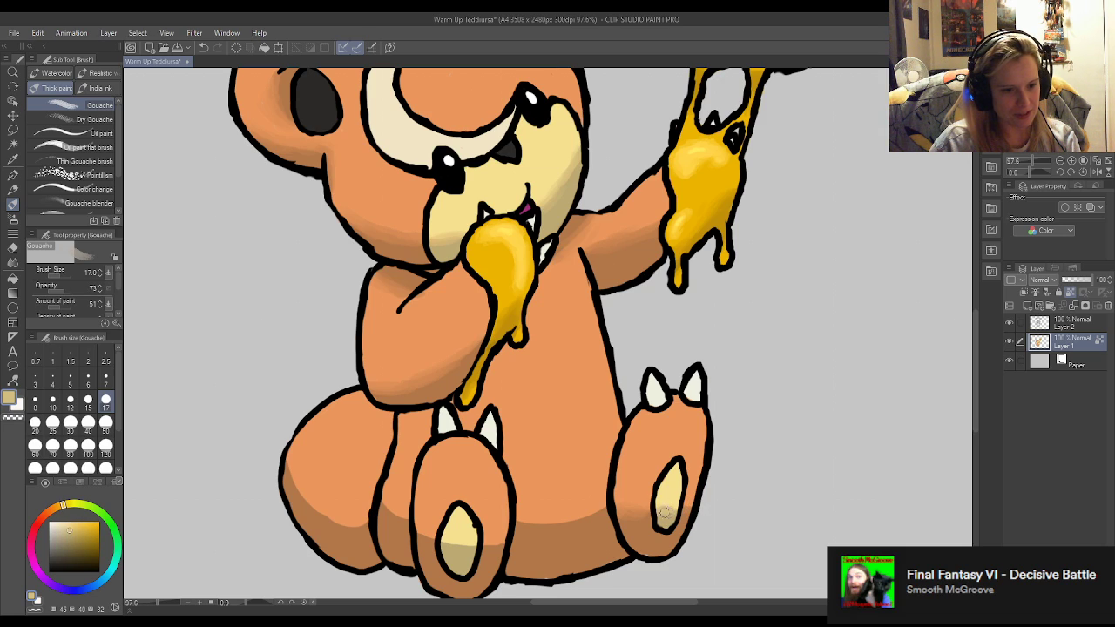
pyautogui.keyDown('alt'); pyautogui.click(679, 497); pyautogui.keyUp('alt')
# Blend the shadow edges on the foot below the bent arm, covering its cream pad and the surrounding orange fur.
pyautogui.keyDown('alt'); pyautogui.click(454, 538); pyautogui.keyUp('alt')
pyautogui.keyDown('alt'); pyautogui.click(444, 542); pyautogui.keyUp('alt')
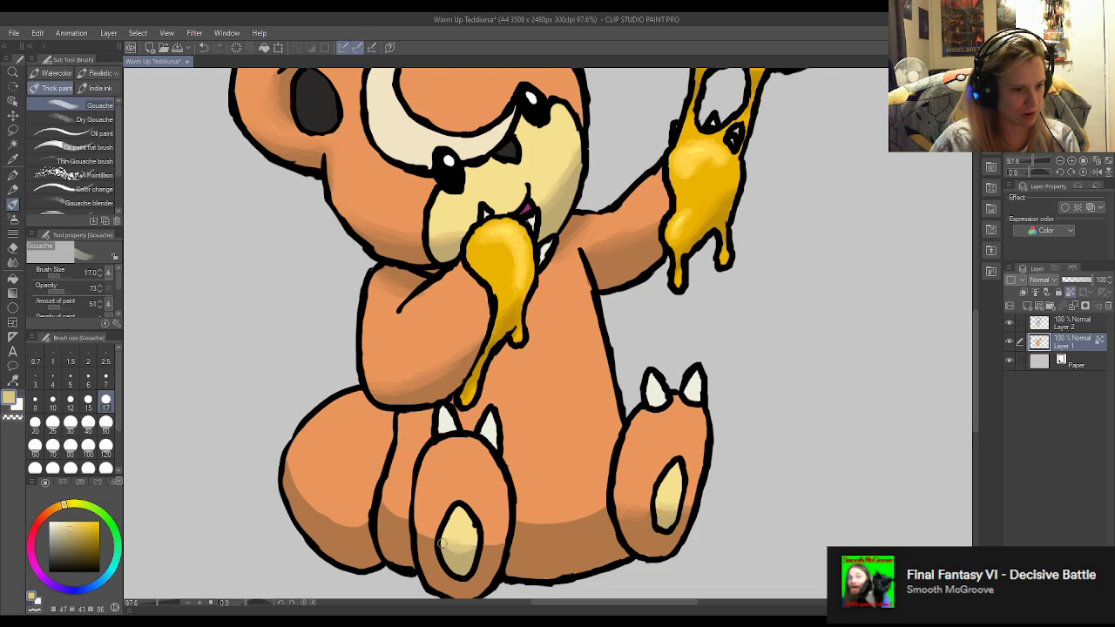
pyautogui.keyDown('alt'); pyautogui.click(493, 547); pyautogui.keyUp('alt')
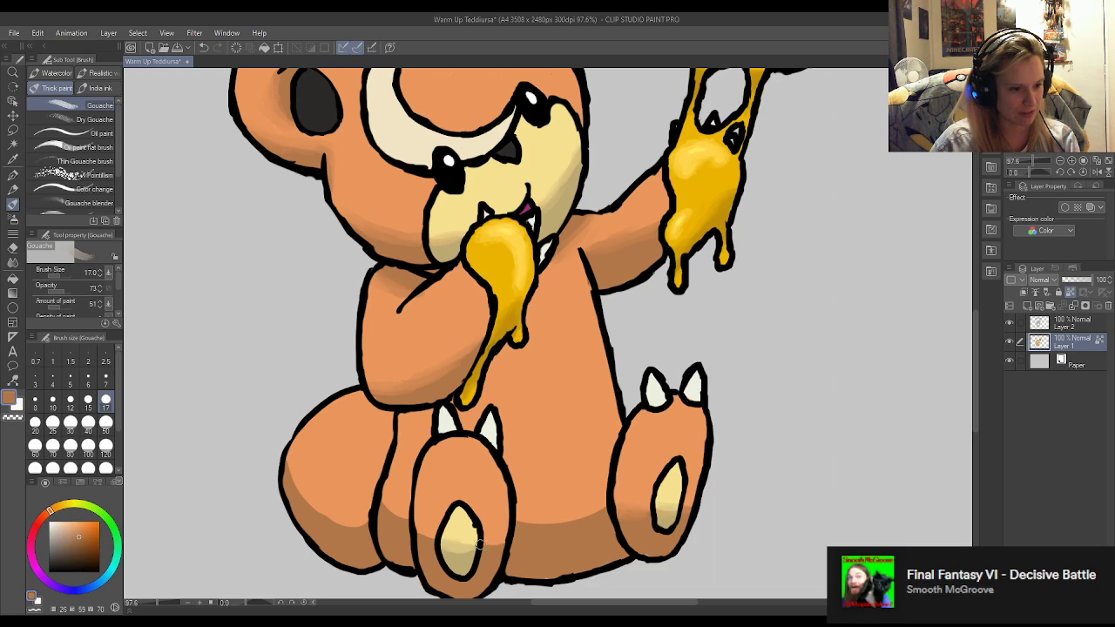
pyautogui.keyDown('alt'); pyautogui.click(427, 530); pyautogui.keyUp('alt')
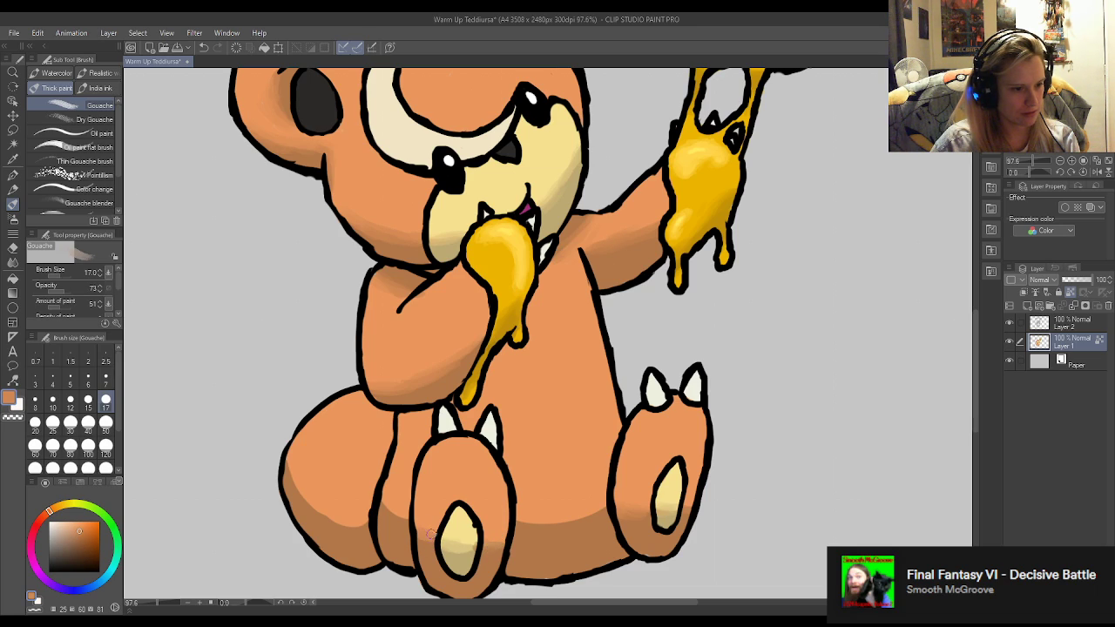
pyautogui.keyDown('alt'); pyautogui.click(499, 546); pyautogui.keyUp('alt')
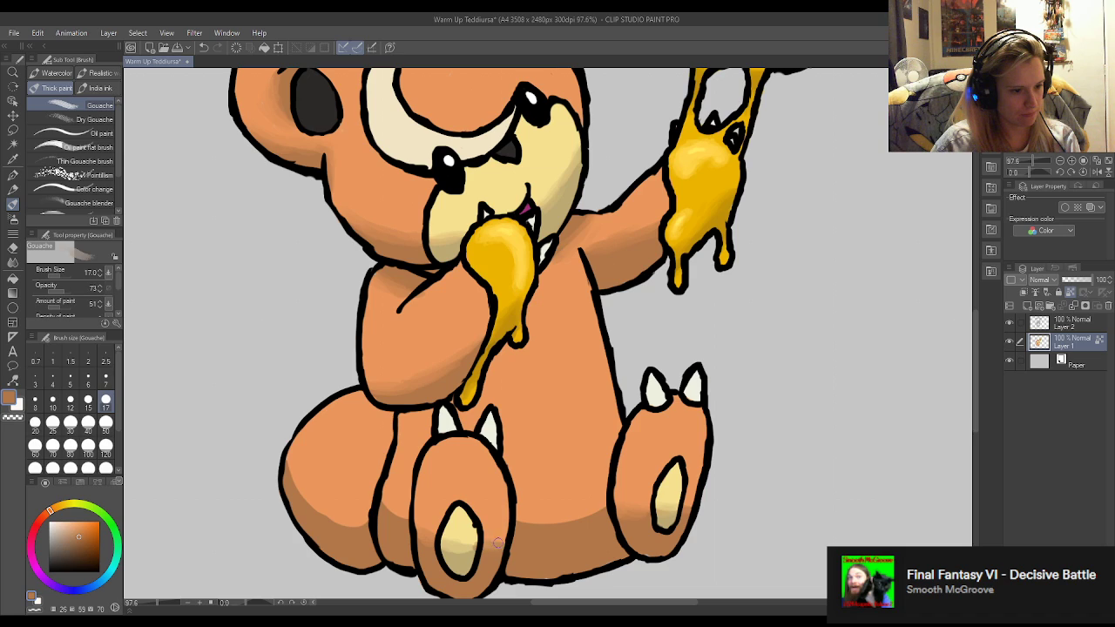
pyautogui.keyDown('alt'); pyautogui.click(497, 536); pyautogui.keyUp('alt')
pyautogui.keyDown('alt'); pyautogui.click(474, 548); pyautogui.keyUp('alt')
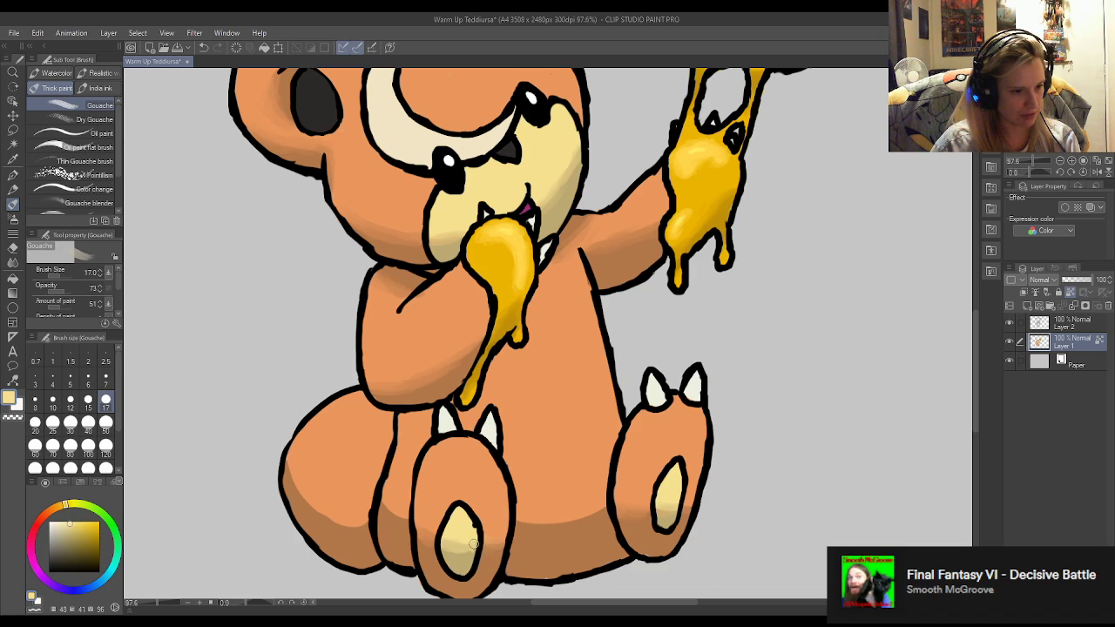
# Blend the brown shadows on the leg, rounded haunch and lower belly into the orange fur with sampled midtones.
pyautogui.keyDown('alt'); pyautogui.click(389, 504); pyautogui.keyUp('alt')
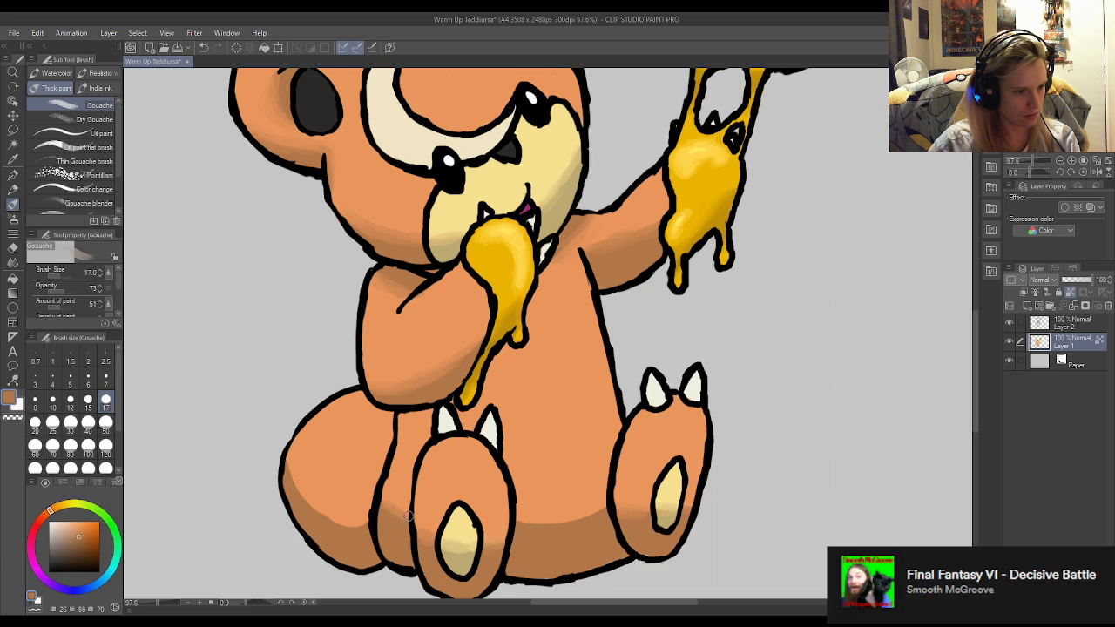
pyautogui.keyDown('alt'); pyautogui.click(404, 510); pyautogui.keyUp('alt')
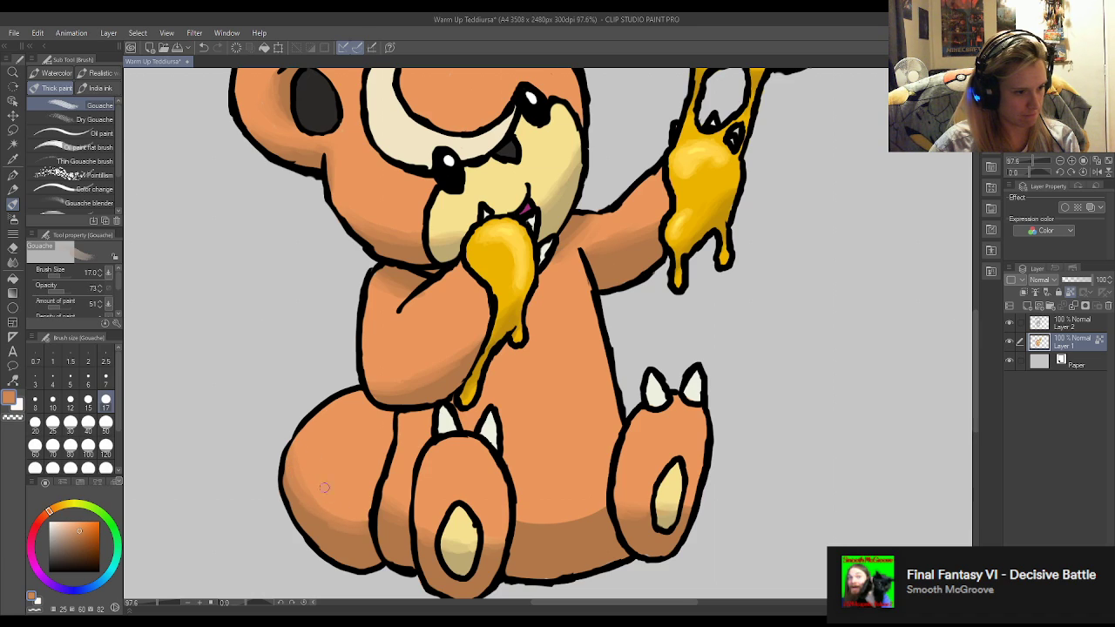
pyautogui.keyDown('alt'); pyautogui.click(554, 543); pyautogui.keyUp('alt')
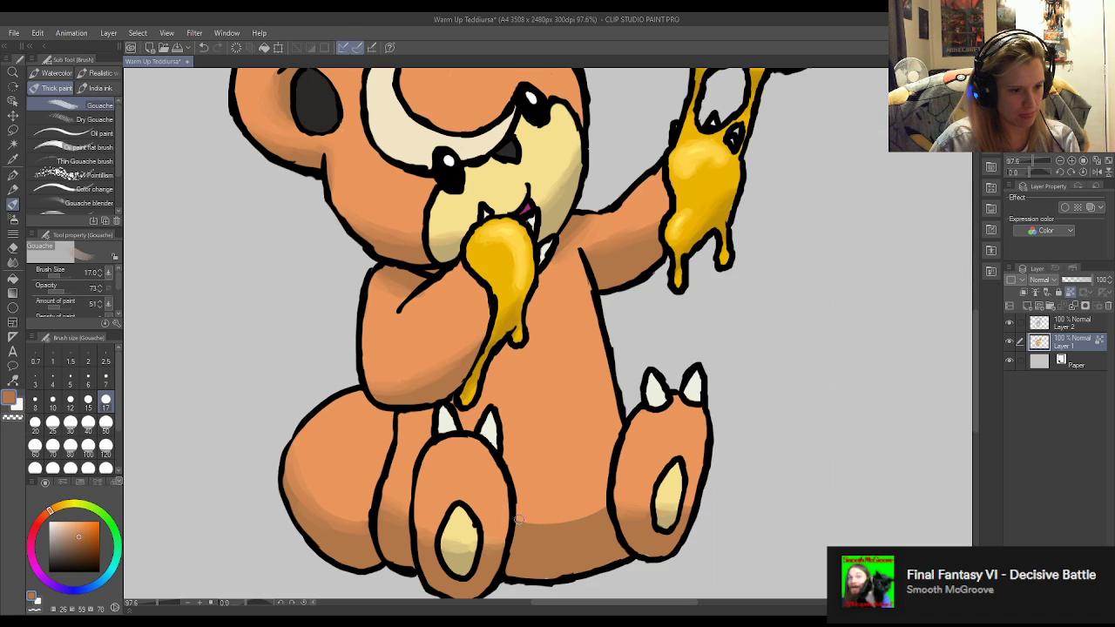
pyautogui.keyDown('alt'); pyautogui.click(587, 506); pyautogui.keyUp('alt')
pyautogui.moveTo(583, 512)
pyautogui.mouseDown()
pyautogui.moveTo(522, 520)
pyautogui.moveTo(592, 529)
pyautogui.mouseUp()
pyautogui.keyDown('alt'); pyautogui.click(553, 522); pyautogui.keyUp('alt')
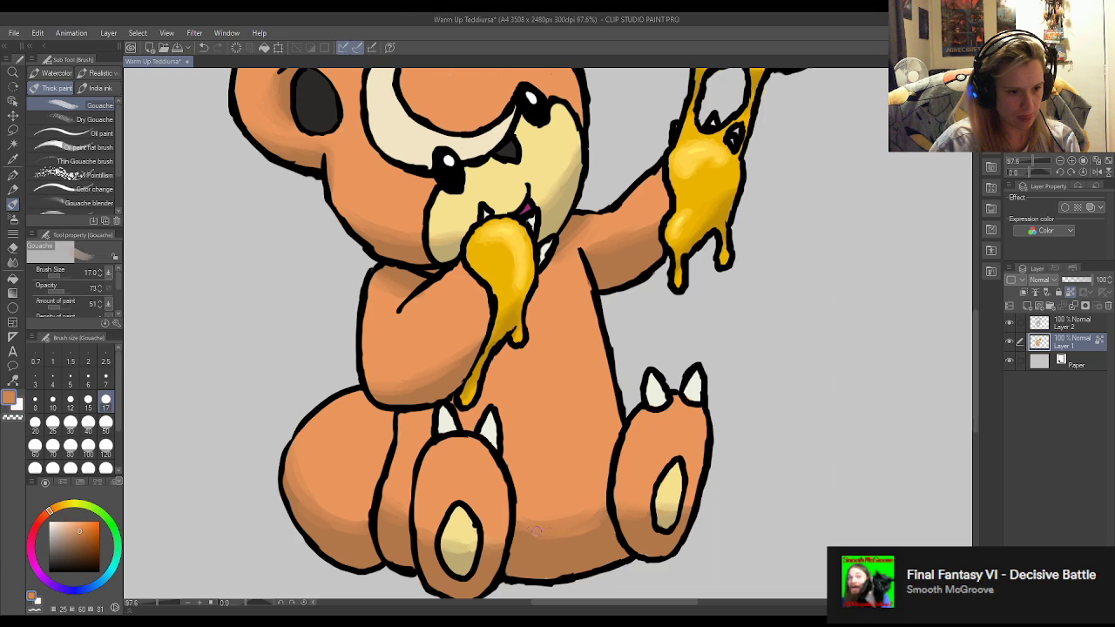
pyautogui.keyDown('alt'); pyautogui.click(578, 535); pyautogui.keyUp('alt')
pyautogui.keyDown('alt'); pyautogui.click(610, 528); pyautogui.keyUp('alt')
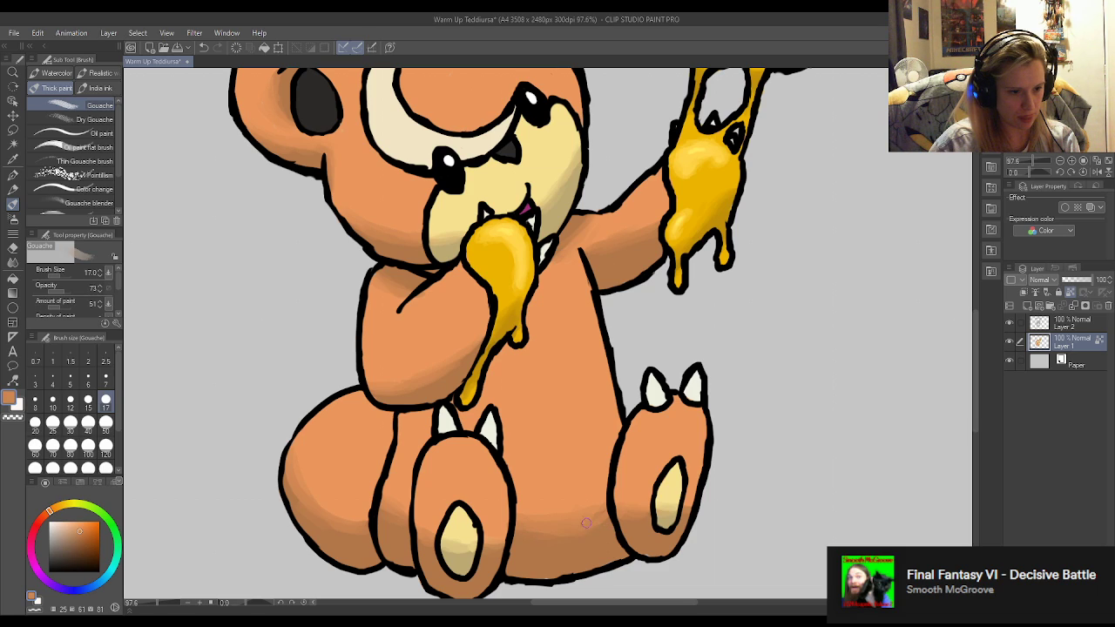
pyautogui.keyDown('alt'); pyautogui.click(612, 527); pyautogui.keyUp('alt')
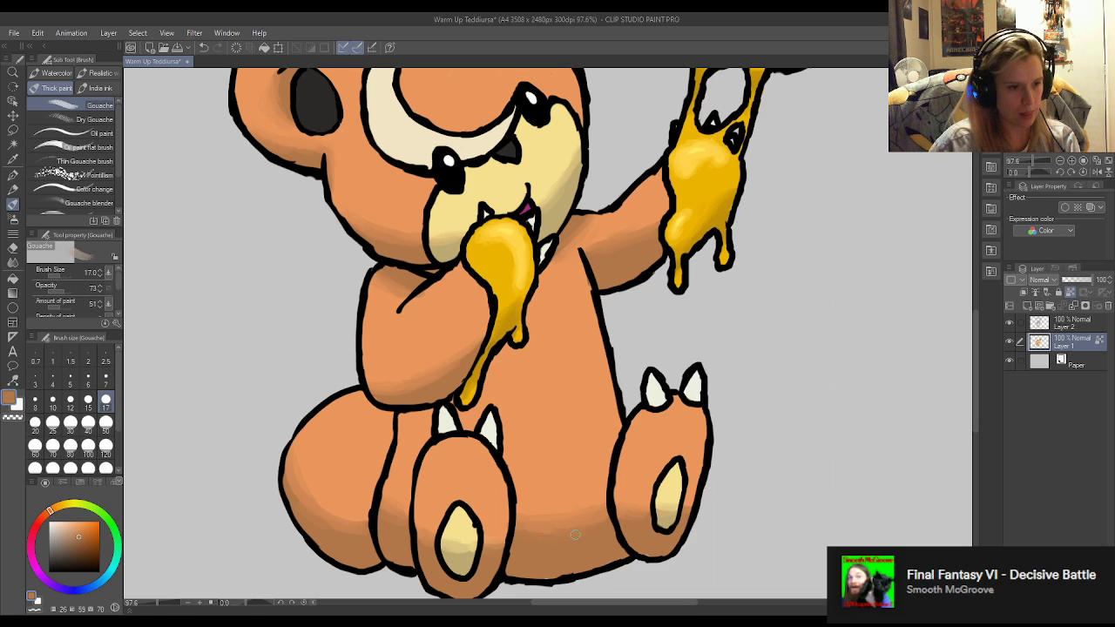
pyautogui.scroll(-5, 557, 403)
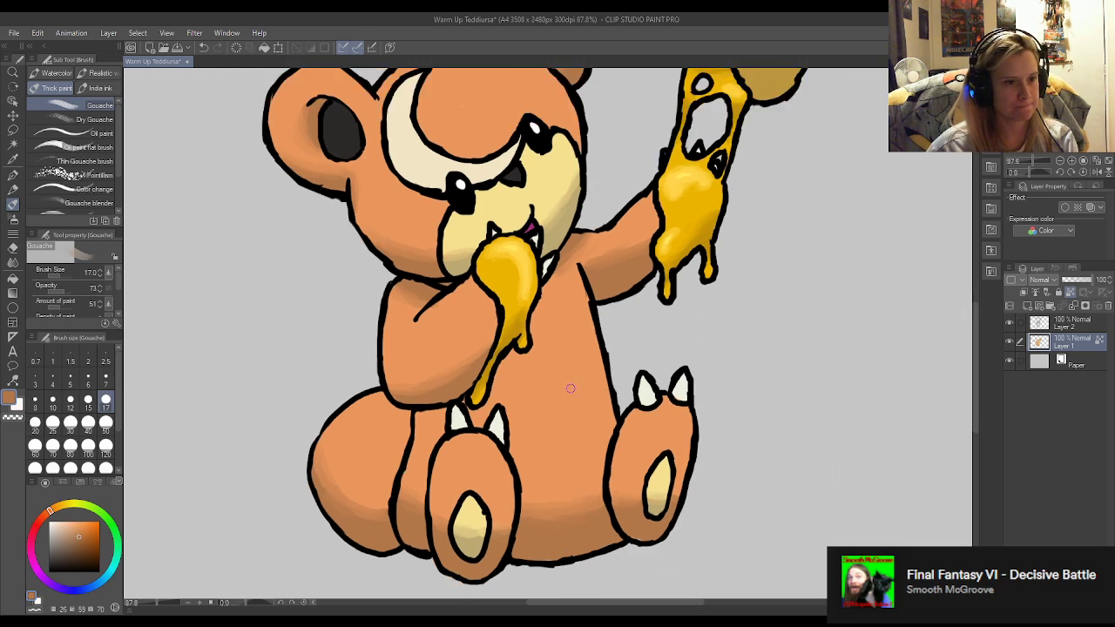
pyautogui.scroll(2, 667, 108)
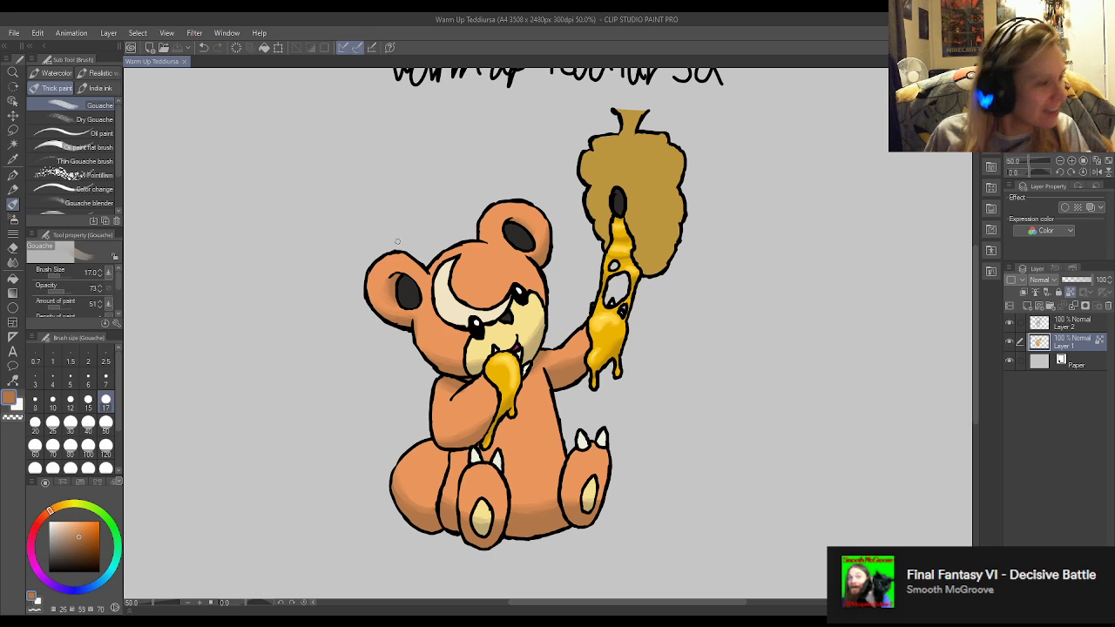
# Touch up the base colours of the hive and its dark opening with the tan and near-black sampled from them.
pyautogui.scroll(6, 645, 156)
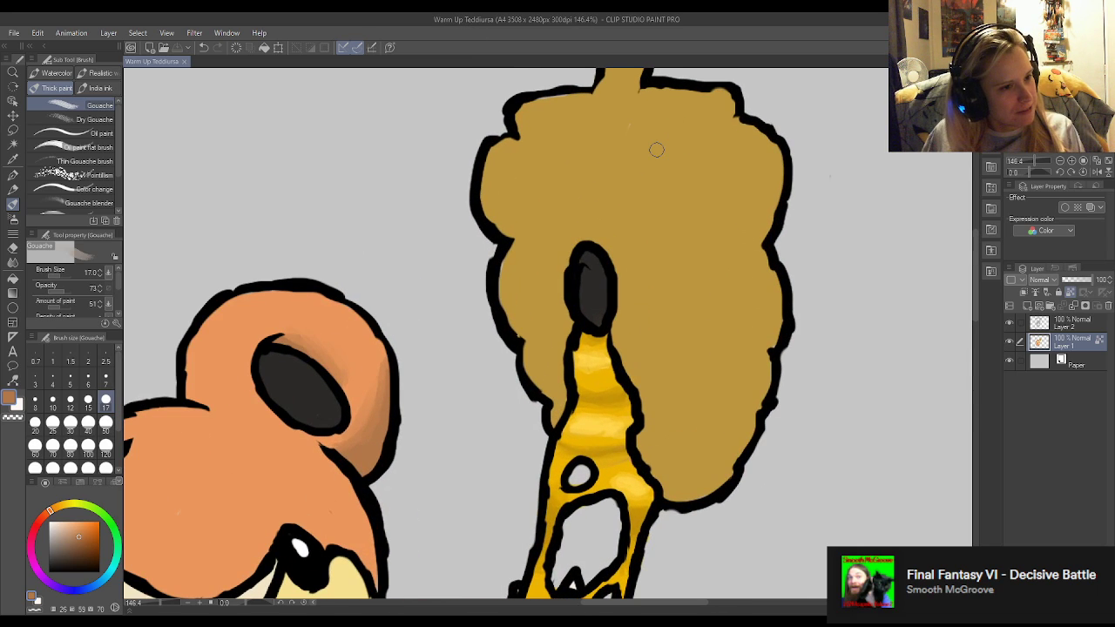
pyautogui.keyDown('alt'); pyautogui.click(729, 233); pyautogui.keyUp('alt')
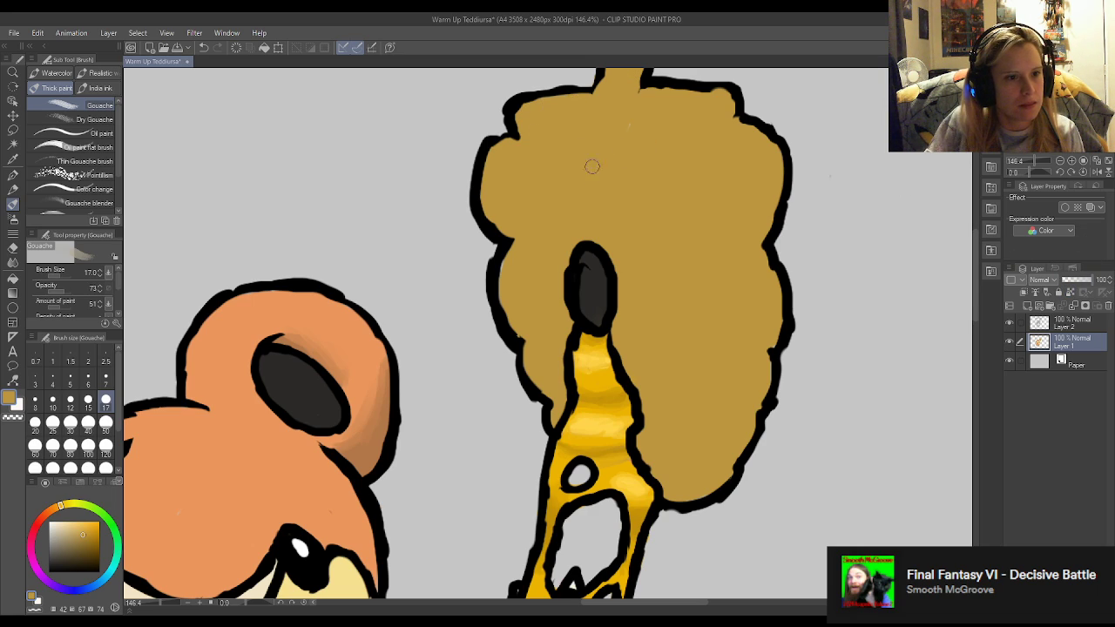
pyautogui.click(1070, 292)
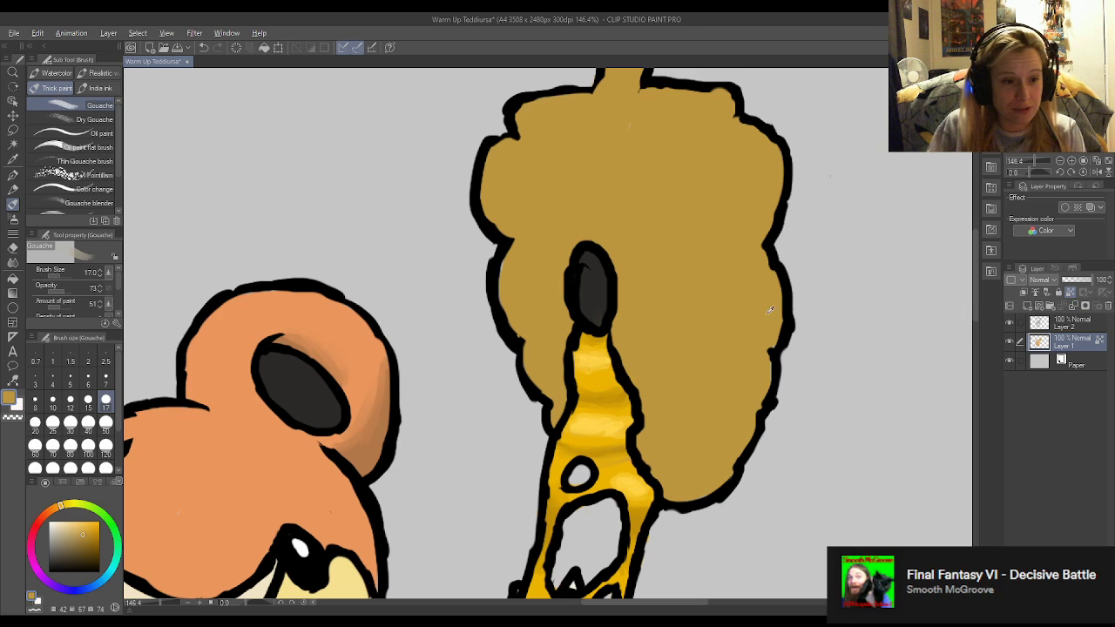
pyautogui.keyDown('alt'); pyautogui.click(597, 279); pyautogui.keyUp('alt')
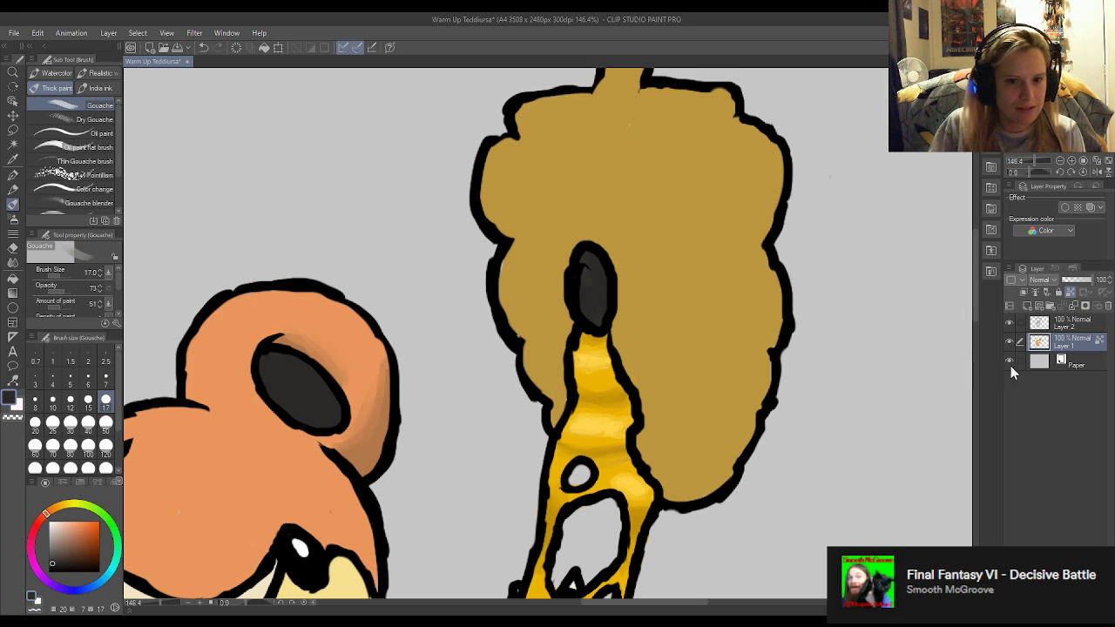
pyautogui.keyDown('alt'); pyautogui.click(539, 263); pyautogui.keyUp('alt')
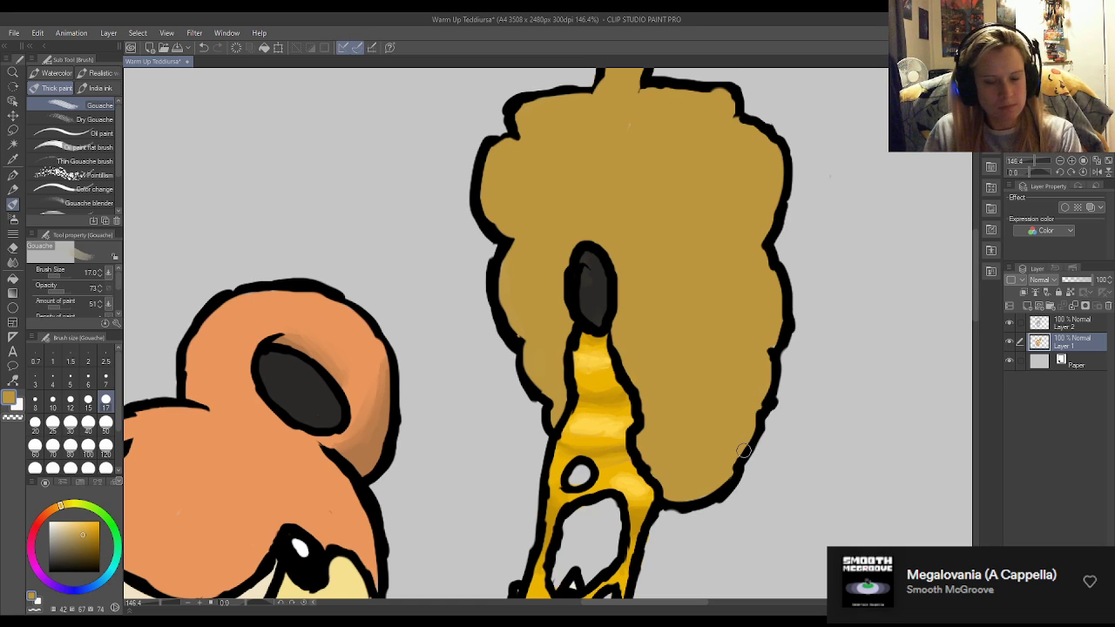
pyautogui.keyDown('alt'); pyautogui.click(593, 288); pyautogui.keyUp('alt')
pyautogui.moveTo(595, 289)
pyautogui.mouseDown()
pyautogui.moveTo(587, 272)
pyautogui.moveTo(608, 305)
pyautogui.mouseUp()
# Mix a darker brown from the hive's tan and paint a shadow band across the hive's lower part with the Gouache brush at size 30.
pyautogui.keyDown('alt'); pyautogui.click(680, 331); pyautogui.keyUp('alt')
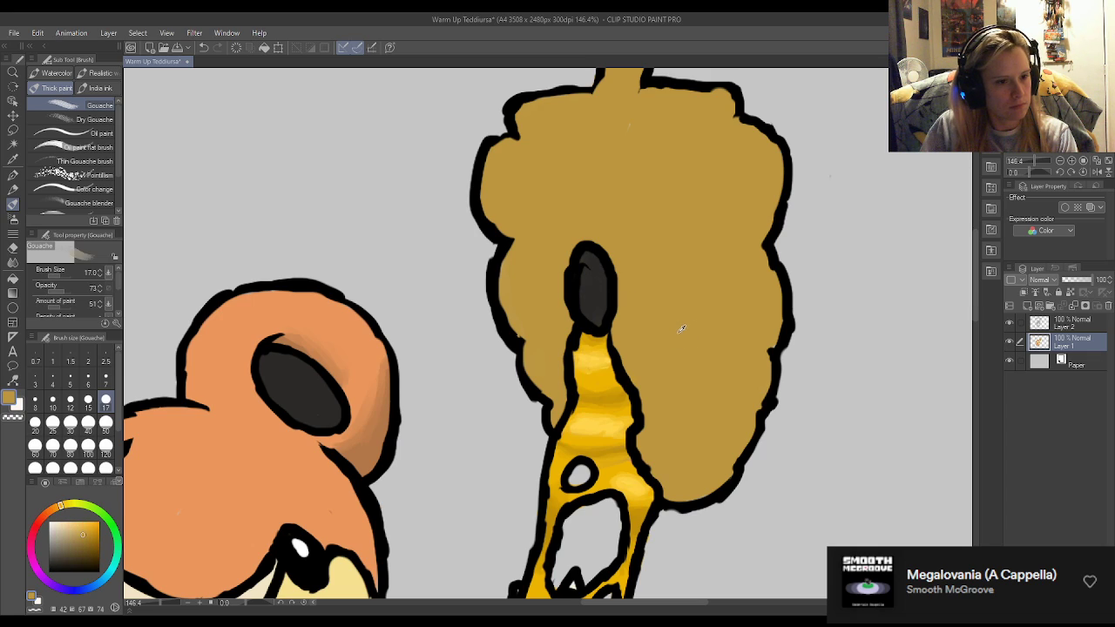
pyautogui.moveTo(89, 537); pyautogui.dragTo(85, 547)
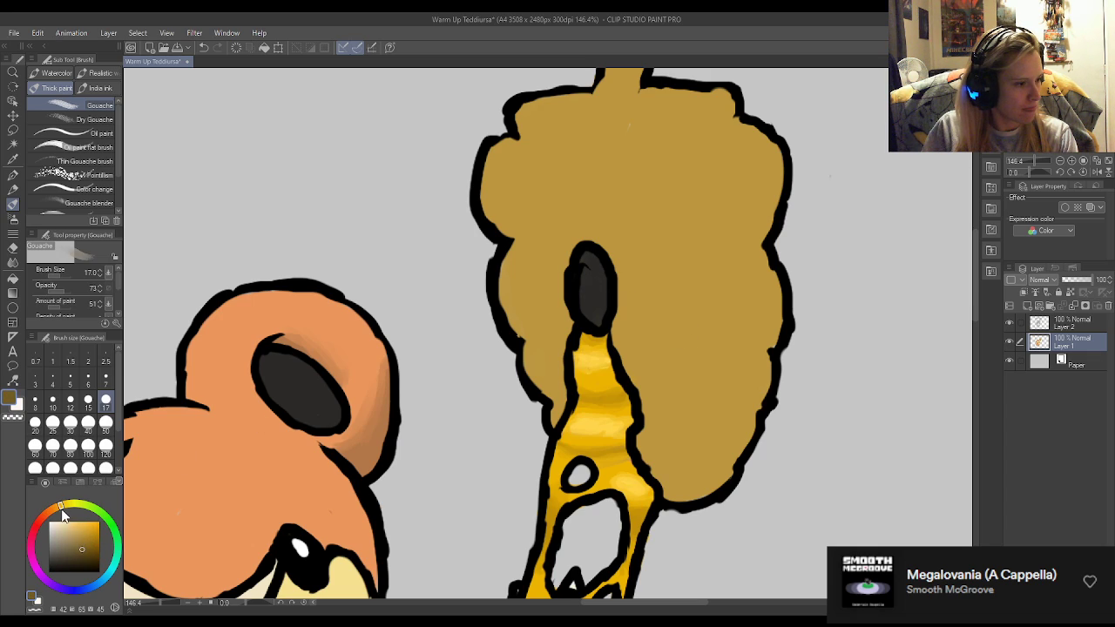
pyautogui.click(70, 421)
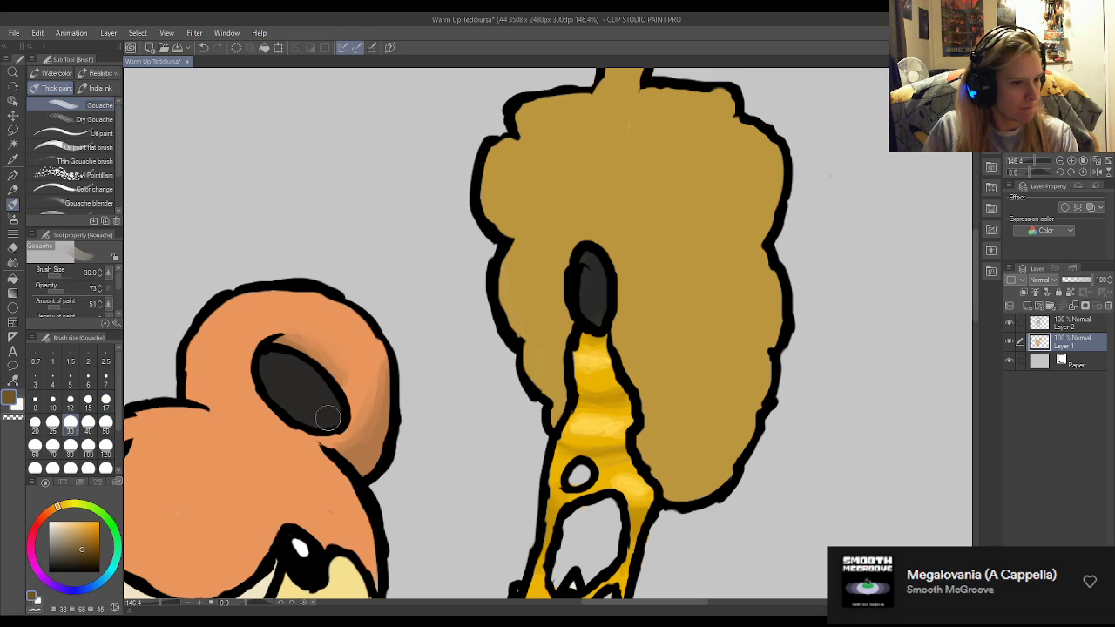
pyautogui.moveTo(688, 410)
pyautogui.mouseDown()
pyautogui.moveTo(658, 411)
pyautogui.moveTo(724, 410)
pyautogui.mouseUp()
pyautogui.moveTo(642, 409); pyautogui.dragTo(782, 393)
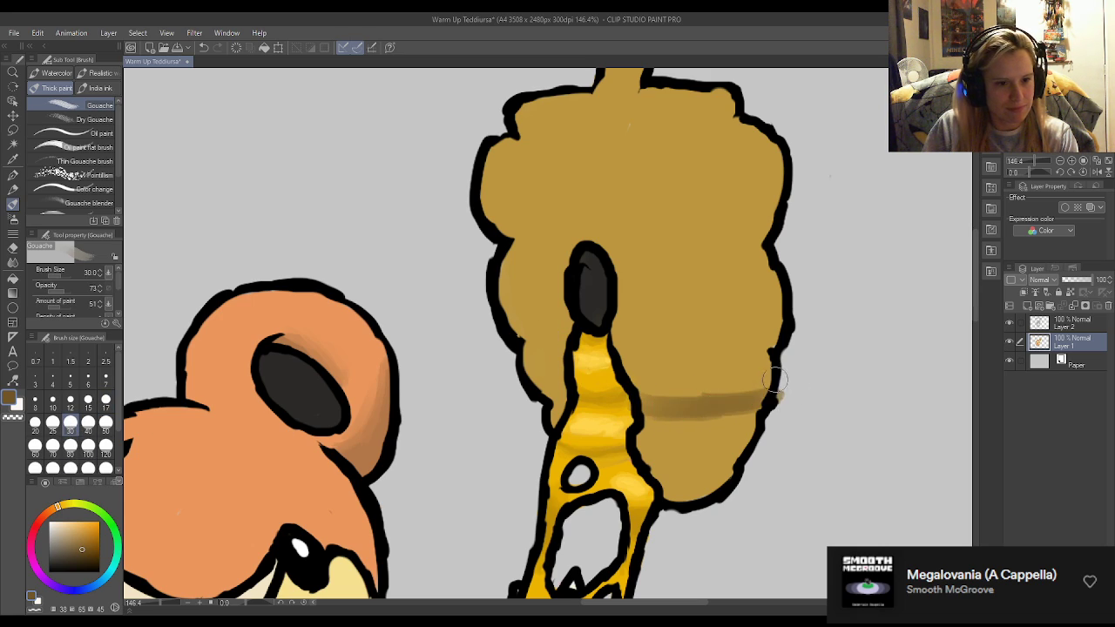
# Paint brown shadow bands across the hive's middle creases, along its bottom edge and under its top tier.
pyautogui.moveTo(614, 342)
pyautogui.mouseDown()
pyautogui.moveTo(729, 345)
pyautogui.moveTo(807, 334)
pyautogui.moveTo(637, 346)
pyautogui.mouseUp()
pyautogui.moveTo(615, 260)
pyautogui.mouseDown()
pyautogui.moveTo(783, 242)
pyautogui.moveTo(646, 259)
pyautogui.moveTo(720, 257)
pyautogui.moveTo(633, 252)
pyautogui.moveTo(744, 258)
pyautogui.moveTo(680, 249)
pyautogui.moveTo(677, 259)
pyautogui.moveTo(605, 256)
pyautogui.moveTo(637, 261)
pyautogui.moveTo(512, 259)
pyautogui.moveTo(584, 258)
pyautogui.moveTo(517, 251)
pyautogui.moveTo(575, 261)
pyautogui.mouseUp()
pyautogui.moveTo(514, 341)
pyautogui.mouseDown()
pyautogui.moveTo(563, 339)
pyautogui.moveTo(513, 346)
pyautogui.mouseUp()
pyautogui.moveTo(605, 340); pyautogui.dragTo(770, 348)
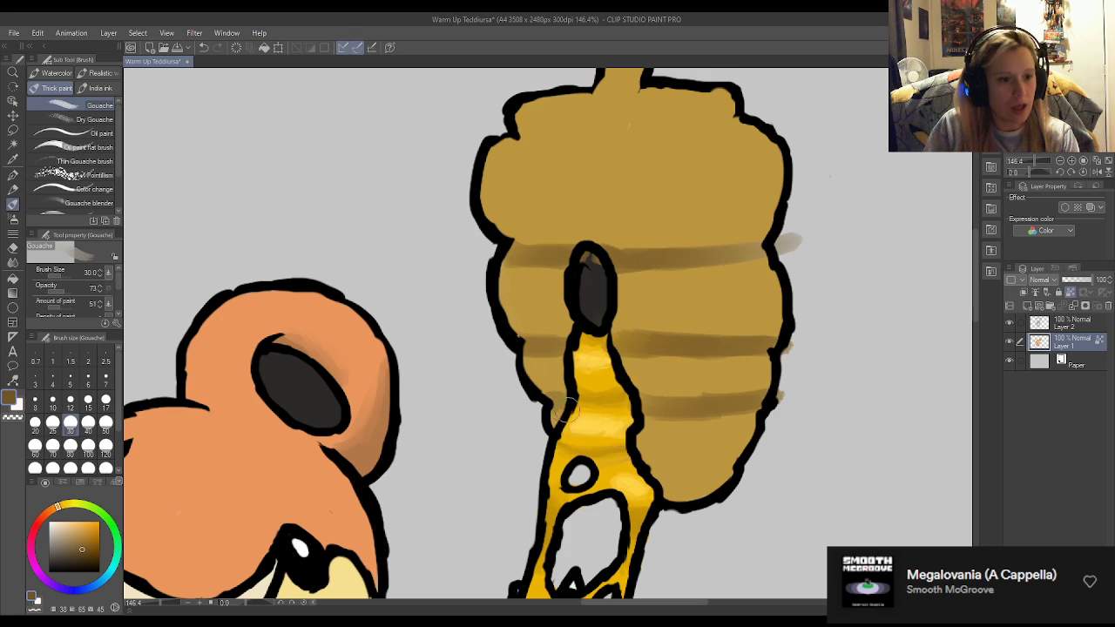
pyautogui.moveTo(728, 468)
pyautogui.mouseDown()
pyautogui.moveTo(696, 487)
pyautogui.moveTo(675, 484)
pyautogui.moveTo(701, 488)
pyautogui.mouseUp()
pyautogui.moveTo(512, 134)
pyautogui.mouseDown()
pyautogui.moveTo(586, 140)
pyautogui.moveTo(547, 144)
pyautogui.moveTo(714, 126)
pyautogui.moveTo(535, 127)
pyautogui.moveTo(725, 135)
pyautogui.moveTo(528, 136)
pyautogui.moveTo(742, 151)
pyautogui.mouseUp()
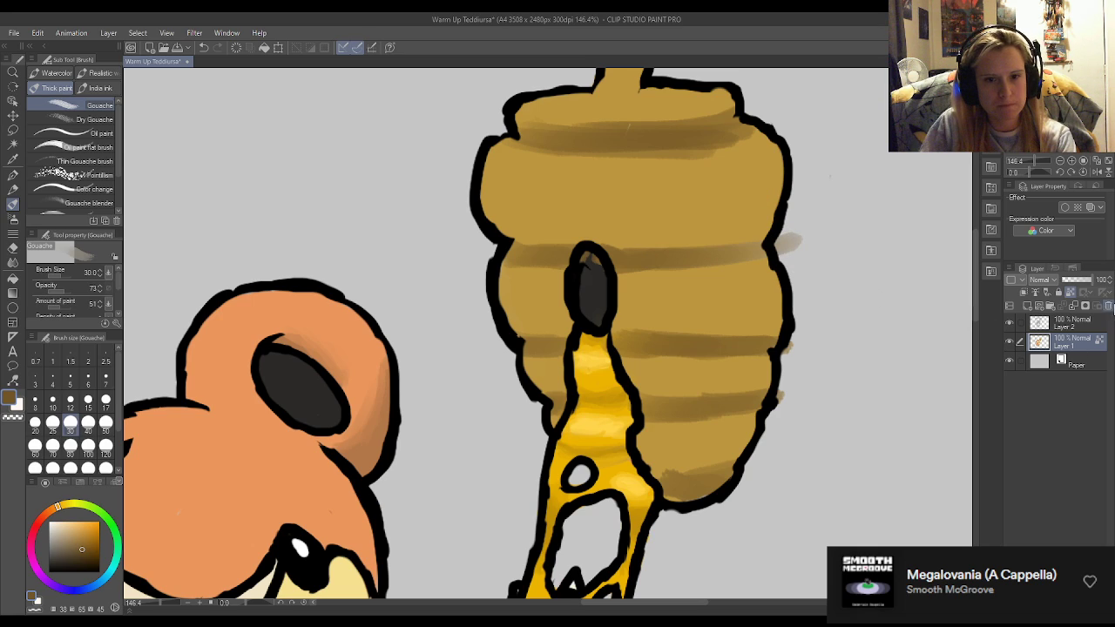
# Erase the brown paint spilling past the hive's outline with the Hard eraser and lock Layer 1's transparent pixels.
pyautogui.press('e')
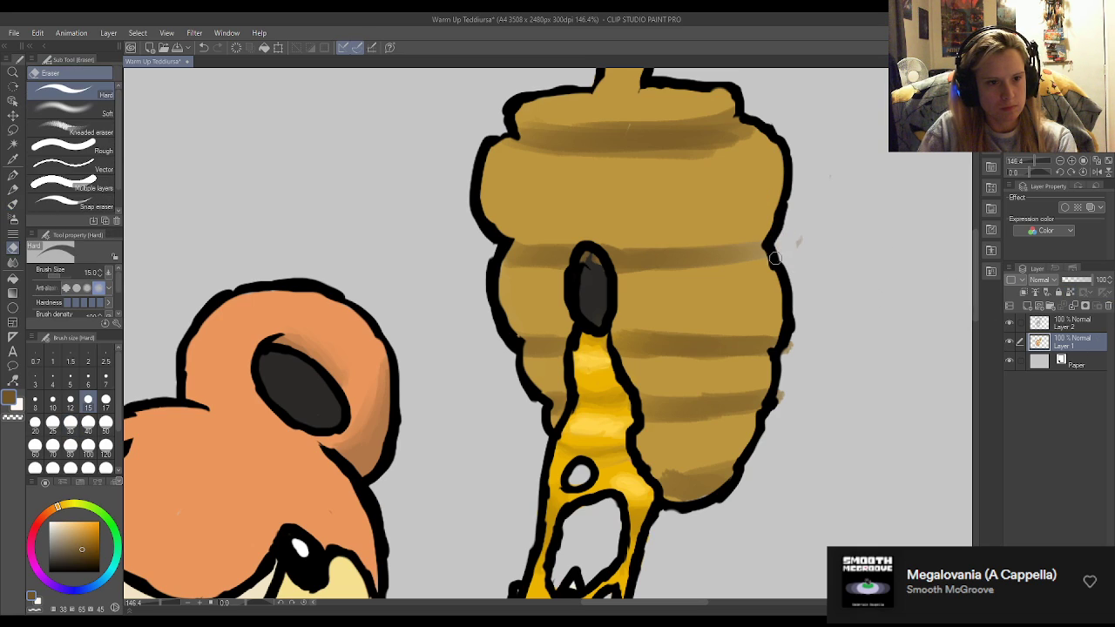
pyautogui.moveTo(791, 355); pyautogui.dragTo(777, 402)
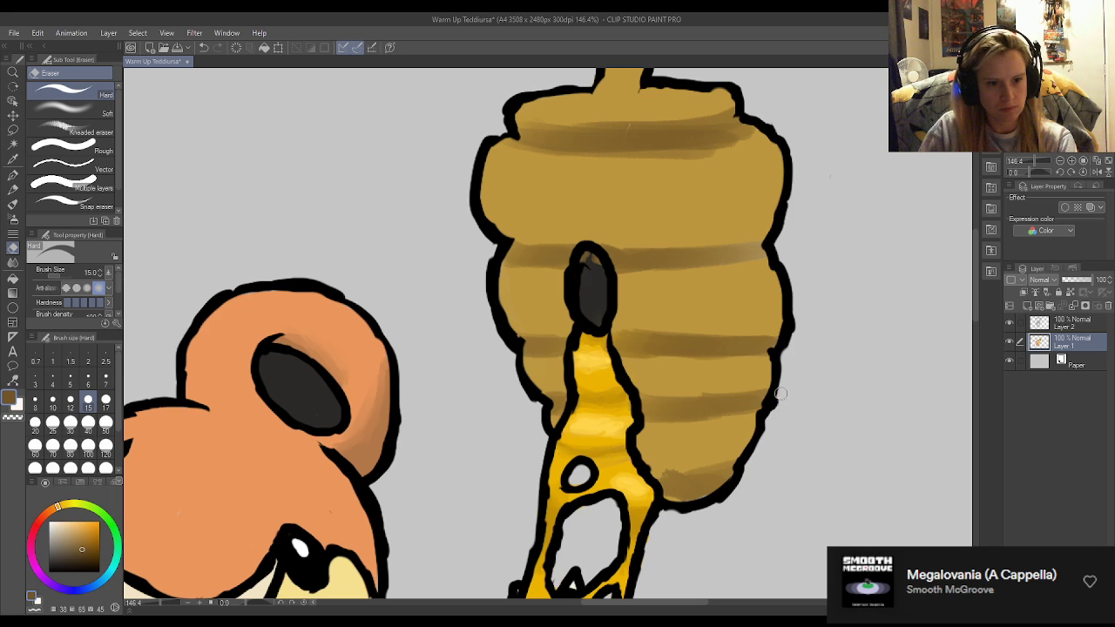
pyautogui.press('b')
pyautogui.click(1071, 293)
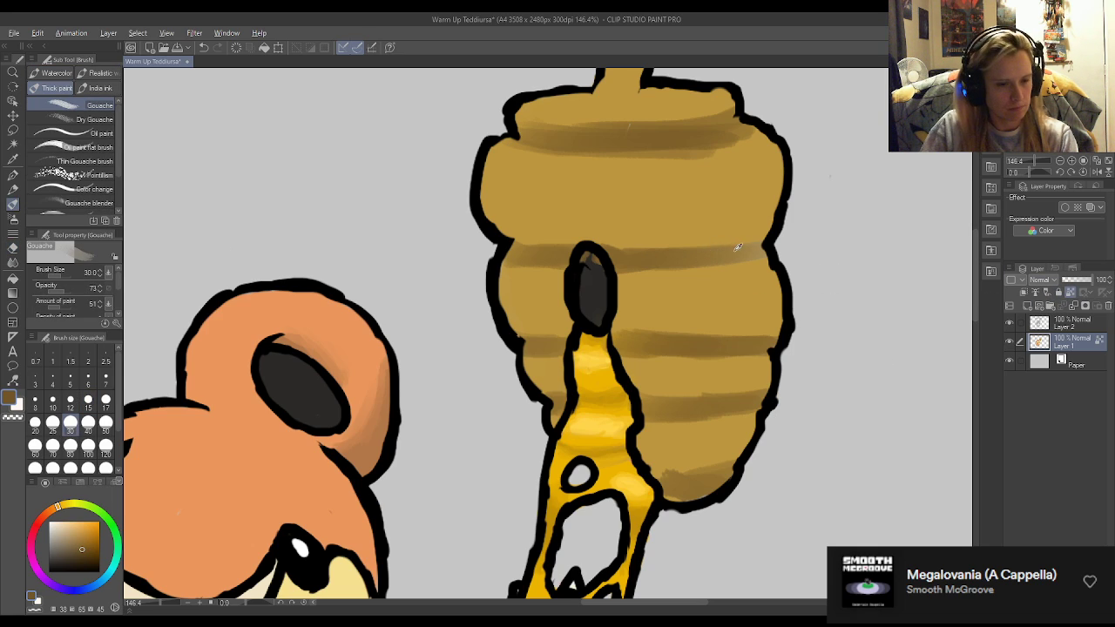
# Soften the shadow band beside the hive's opening with the Gouache brush at size 17 and cover the stray brown inside the opening.
pyautogui.keyDown('alt'); pyautogui.click(522, 251); pyautogui.keyUp('alt')
pyautogui.click(106, 398)
pyautogui.moveTo(519, 261)
pyautogui.mouseDown()
pyautogui.moveTo(570, 275)
pyautogui.moveTo(497, 258)
pyautogui.moveTo(560, 260)
pyautogui.moveTo(526, 249)
pyautogui.moveTo(530, 259)
pyautogui.moveTo(555, 259)
pyautogui.moveTo(557, 270)
pyautogui.moveTo(538, 269)
pyautogui.moveTo(563, 263)
pyautogui.moveTo(551, 269)
pyautogui.moveTo(562, 281)
pyautogui.moveTo(550, 282)
pyautogui.moveTo(569, 266)
pyautogui.moveTo(775, 259)
pyautogui.mouseUp()
pyautogui.keyDown('alt'); pyautogui.click(712, 251); pyautogui.keyUp('alt')
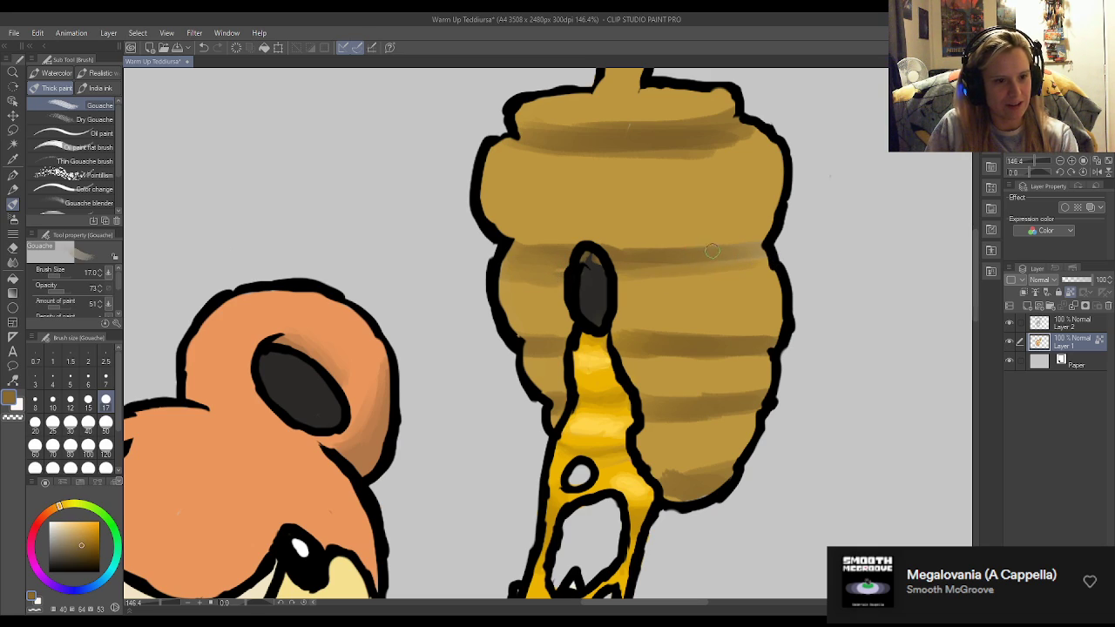
pyautogui.keyDown('alt'); pyautogui.click(600, 277); pyautogui.keyUp('alt')
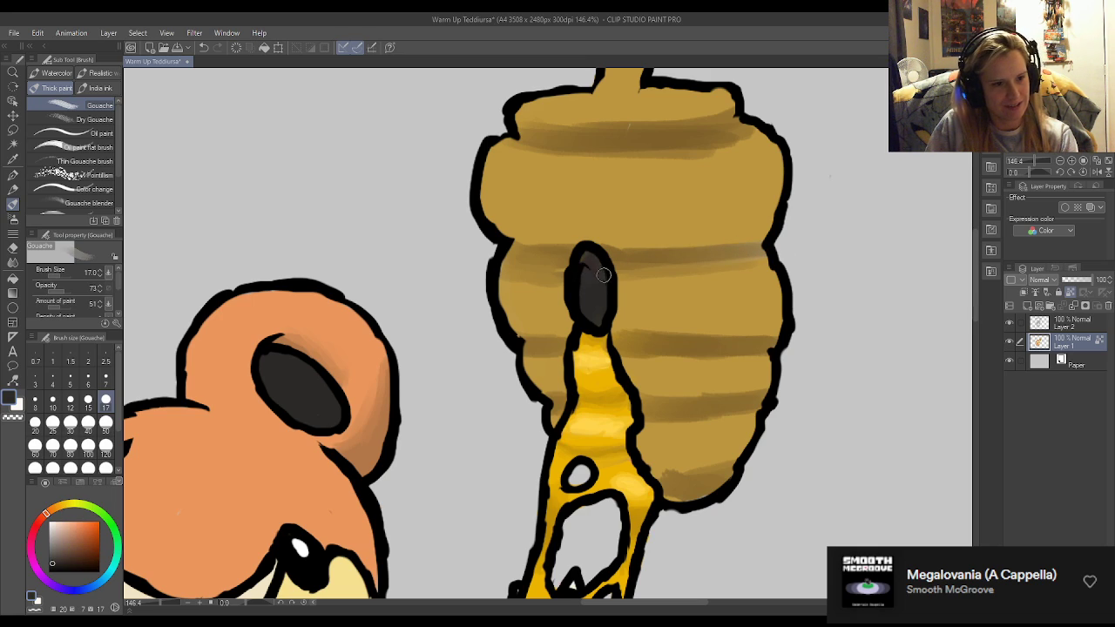
# Blend the shadow band across the hive at the opening's height with sampled tans and browns, retouching the opening's dark fill.
pyautogui.keyDown('alt'); pyautogui.click(550, 273); pyautogui.keyUp('alt')
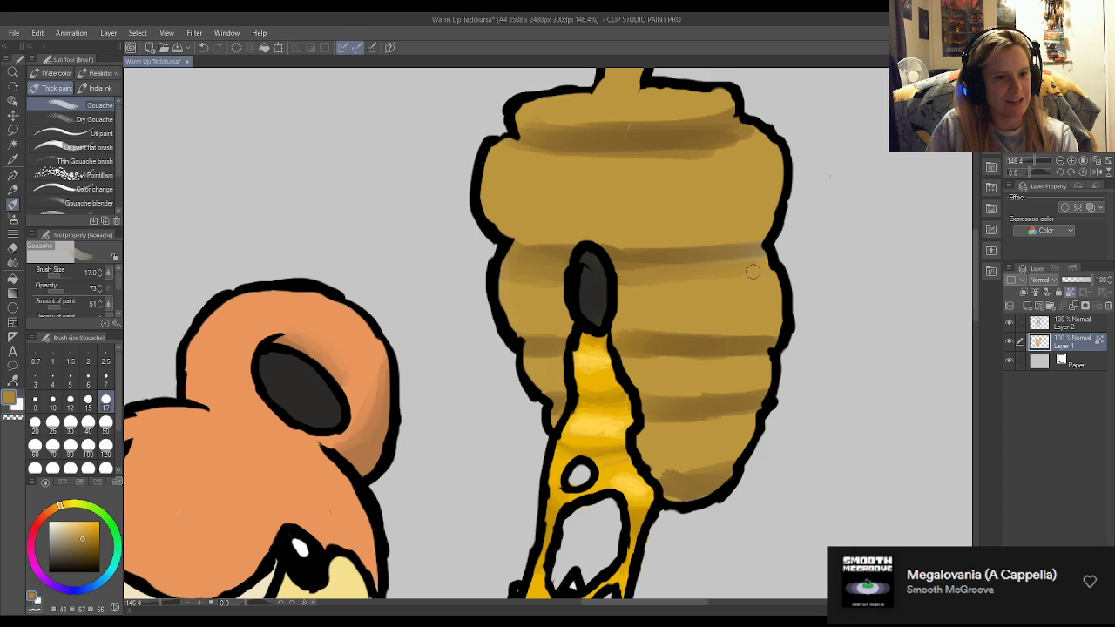
pyautogui.keyDown('alt'); pyautogui.click(629, 261); pyautogui.keyUp('alt')
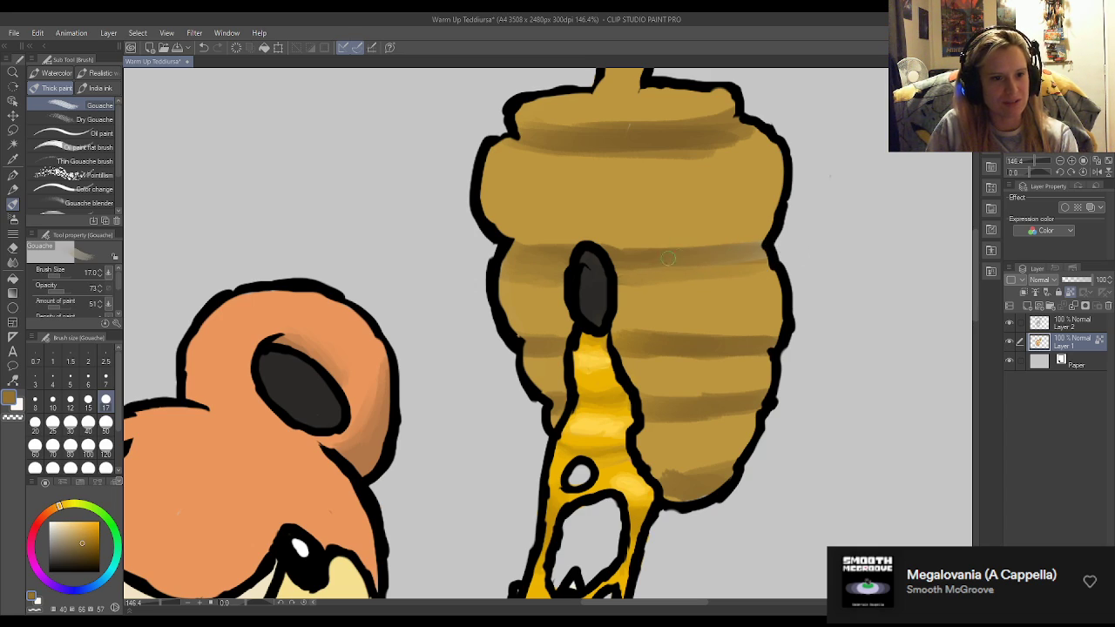
pyautogui.moveTo(652, 259)
pyautogui.mouseDown()
pyautogui.moveTo(715, 263)
pyautogui.moveTo(689, 256)
pyautogui.mouseUp()
pyautogui.keyDown('alt'); pyautogui.click(632, 279); pyautogui.keyUp('alt')
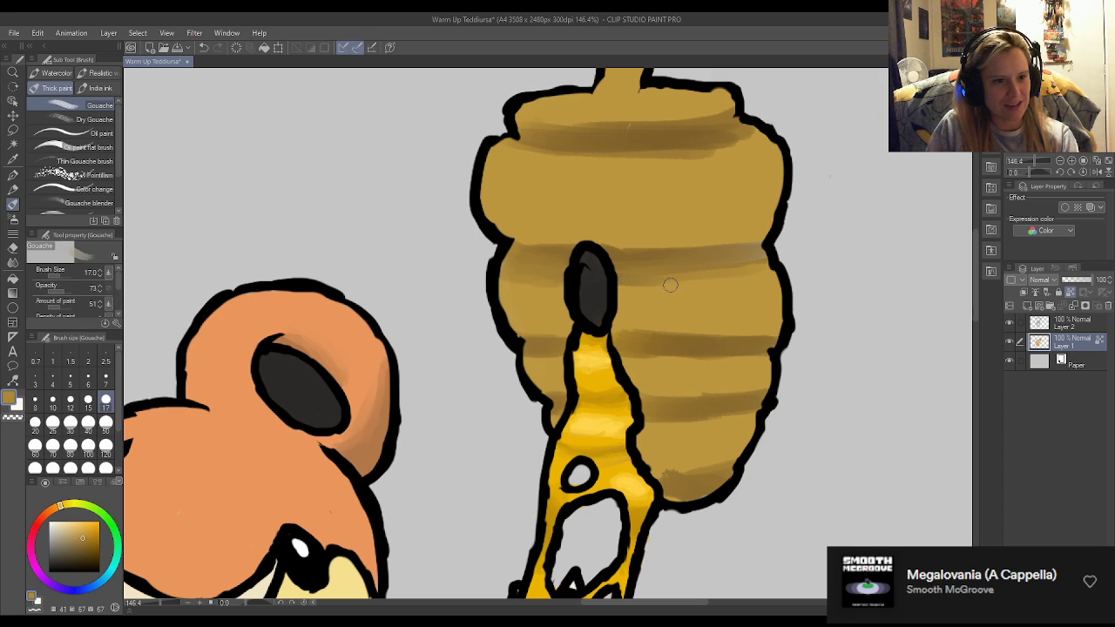
pyautogui.keyDown('alt'); pyautogui.click(594, 300); pyautogui.keyUp('alt')
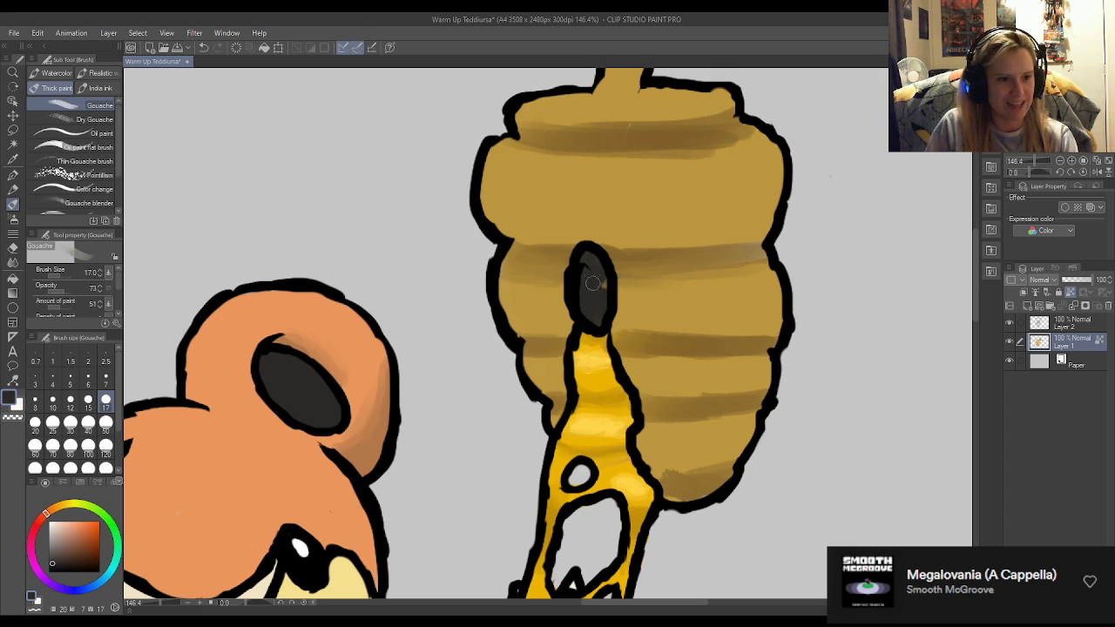
pyautogui.keyDown('alt'); pyautogui.click(644, 277); pyautogui.keyUp('alt')
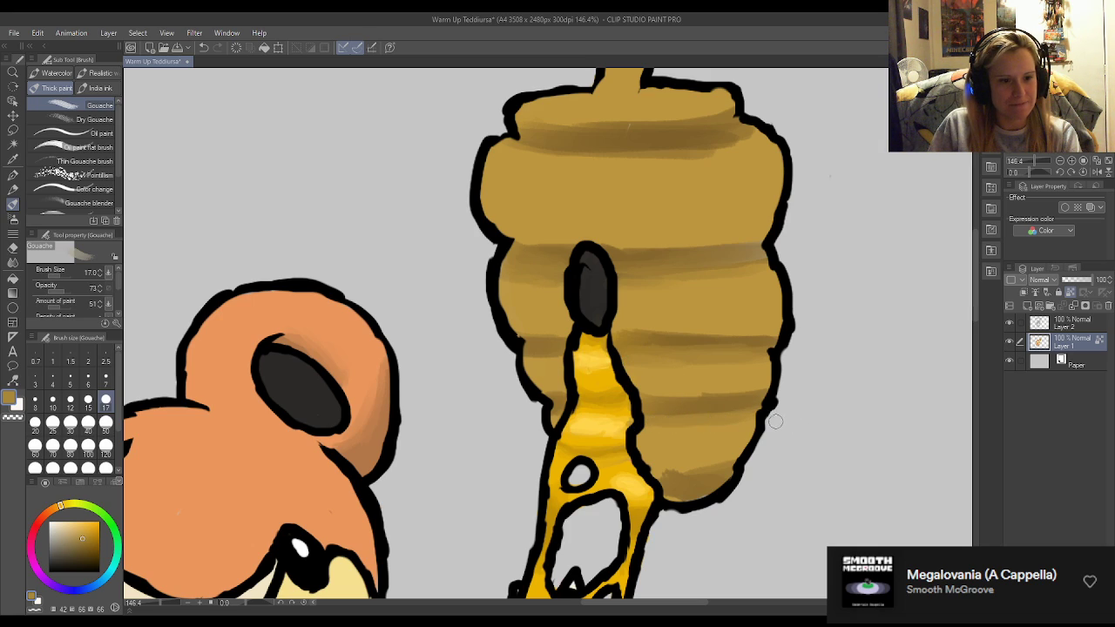
# Blend the shadow along the hive's bottom edge into the tan above it, using browns and tans sampled from the hive.
pyautogui.keyDown('alt'); pyautogui.click(698, 488); pyautogui.keyUp('alt')
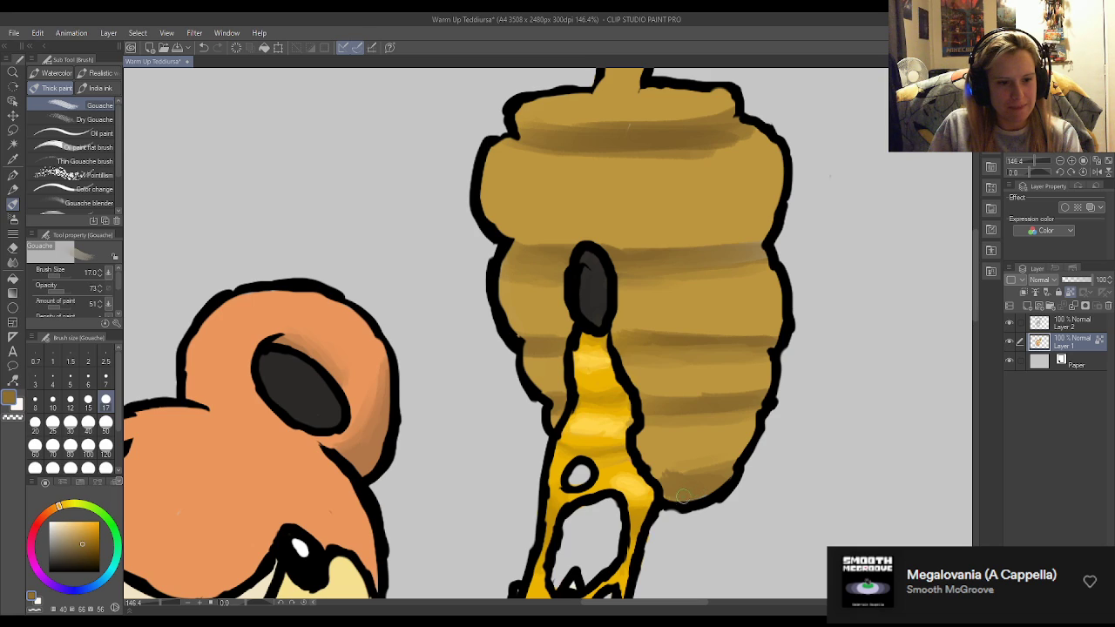
pyautogui.keyDown('alt'); pyautogui.click(721, 418); pyautogui.keyUp('alt')
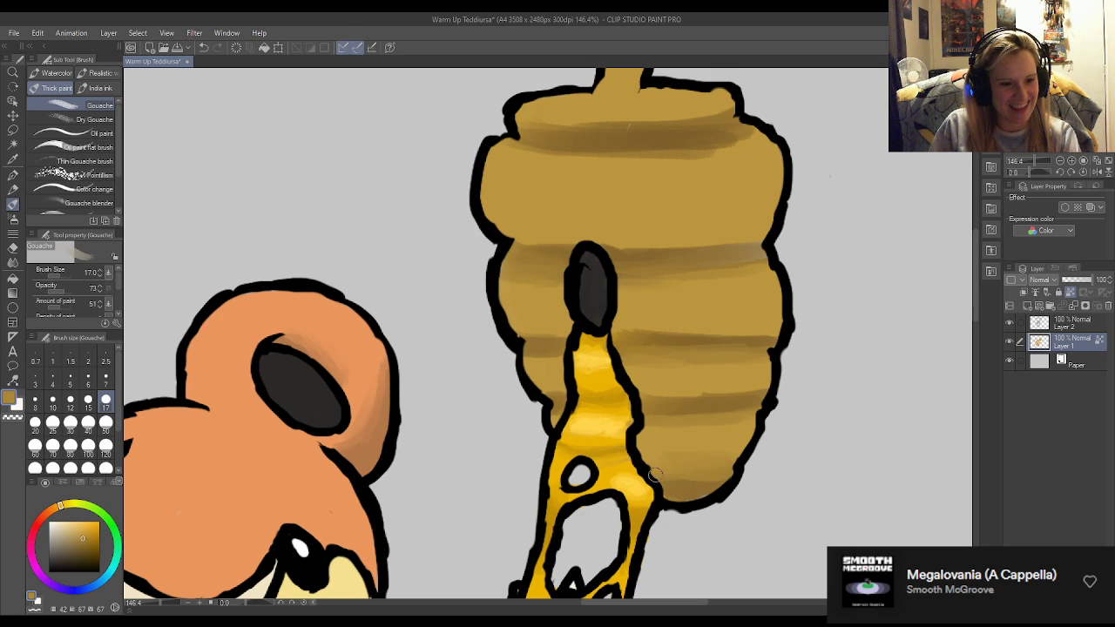
pyautogui.keyDown('alt'); pyautogui.click(692, 479); pyautogui.keyUp('alt')
pyautogui.keyDown('alt'); pyautogui.click(693, 490); pyautogui.keyUp('alt')
pyautogui.keyDown('alt'); pyautogui.click(695, 456); pyautogui.keyUp('alt')
# Soften the hive's lowest crease shadow on both sides of the honey with sampled brown, mid-tone and light tan.
pyautogui.keyDown('alt'); pyautogui.click(666, 413); pyautogui.keyUp('alt')
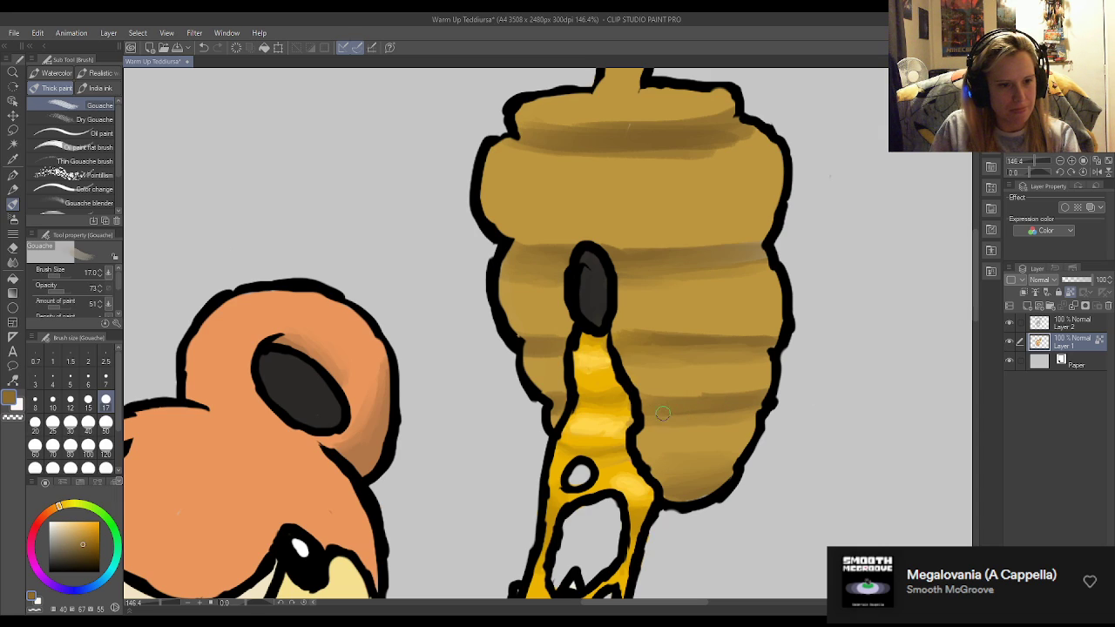
pyautogui.keyDown('alt'); pyautogui.click(713, 426); pyautogui.keyUp('alt')
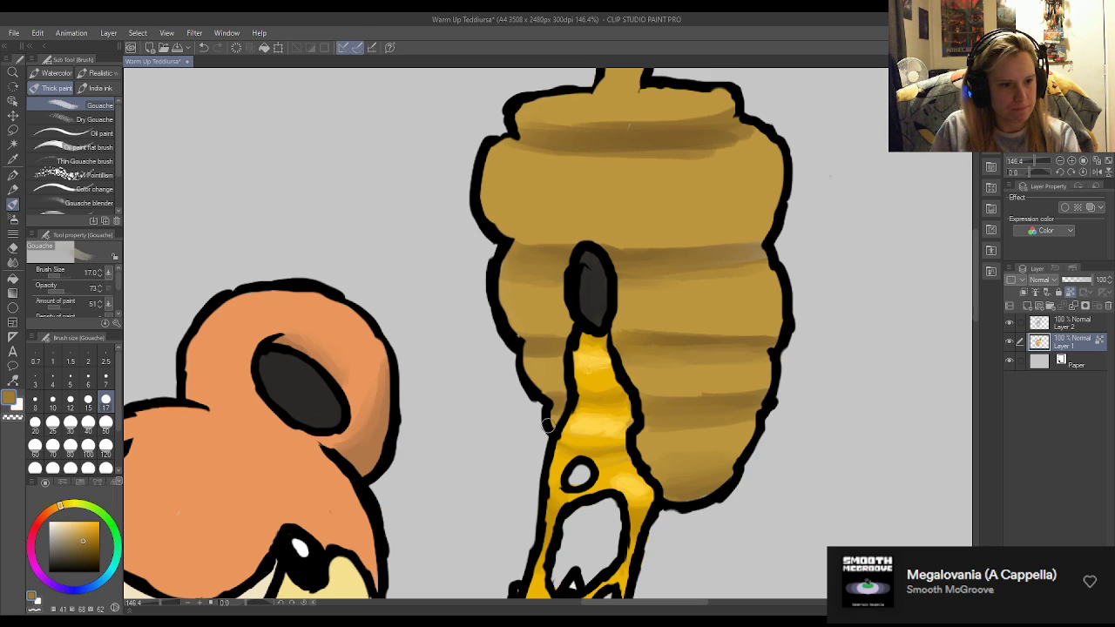
pyautogui.keyDown('alt'); pyautogui.click(552, 343); pyautogui.keyUp('alt')
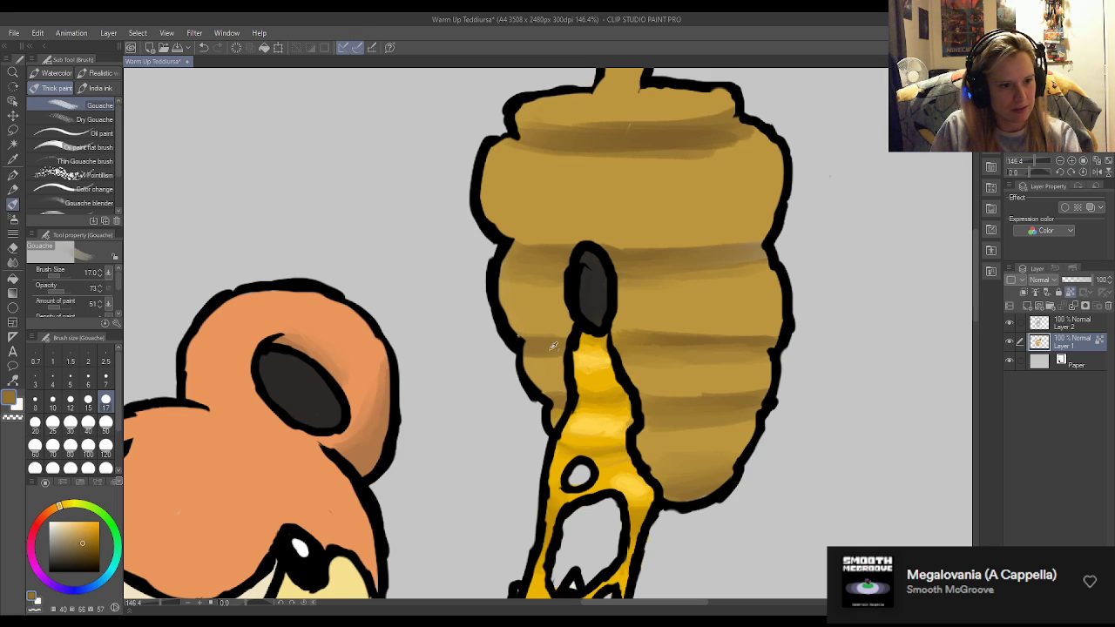
pyautogui.keyDown('alt'); pyautogui.click(538, 394); pyautogui.keyUp('alt')
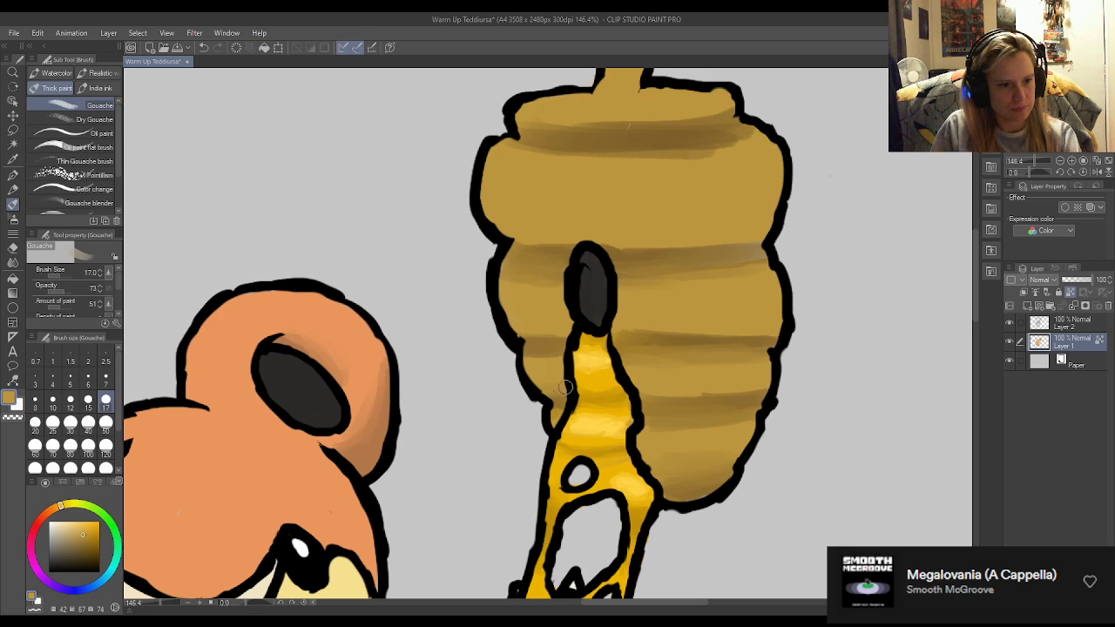
pyautogui.moveTo(649, 394); pyautogui.dragTo(775, 389)
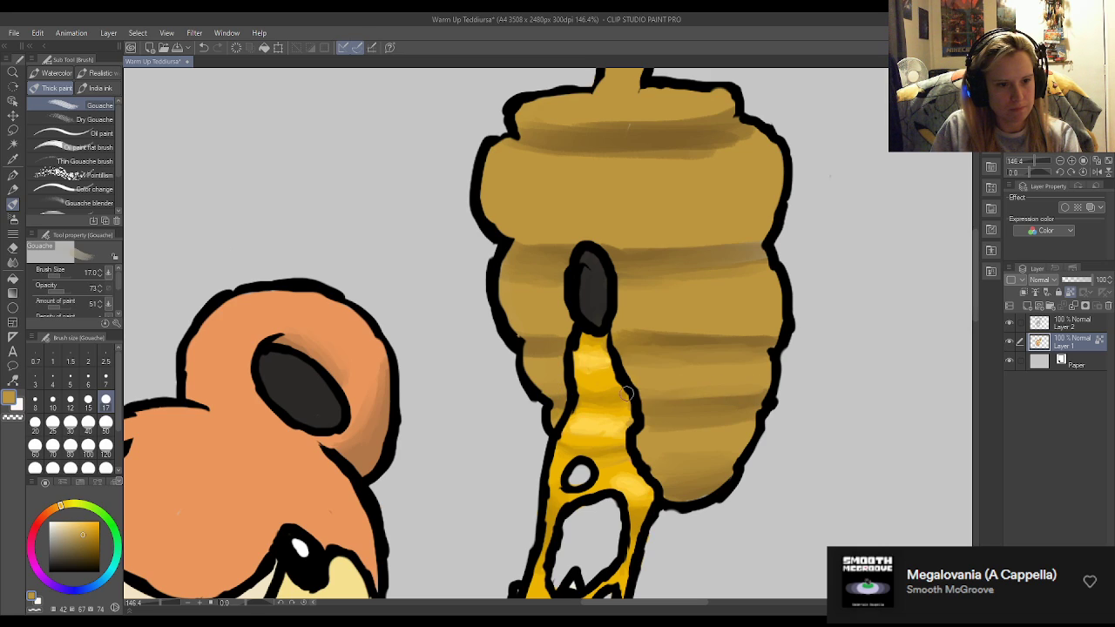
# Soften the crease shadow just below the hive's opening, to the right of the honey, with light tan and sampled browns.
pyautogui.moveTo(636, 329); pyautogui.dragTo(662, 333)
pyautogui.keyDown('alt'); pyautogui.click(708, 343); pyautogui.keyUp('alt')
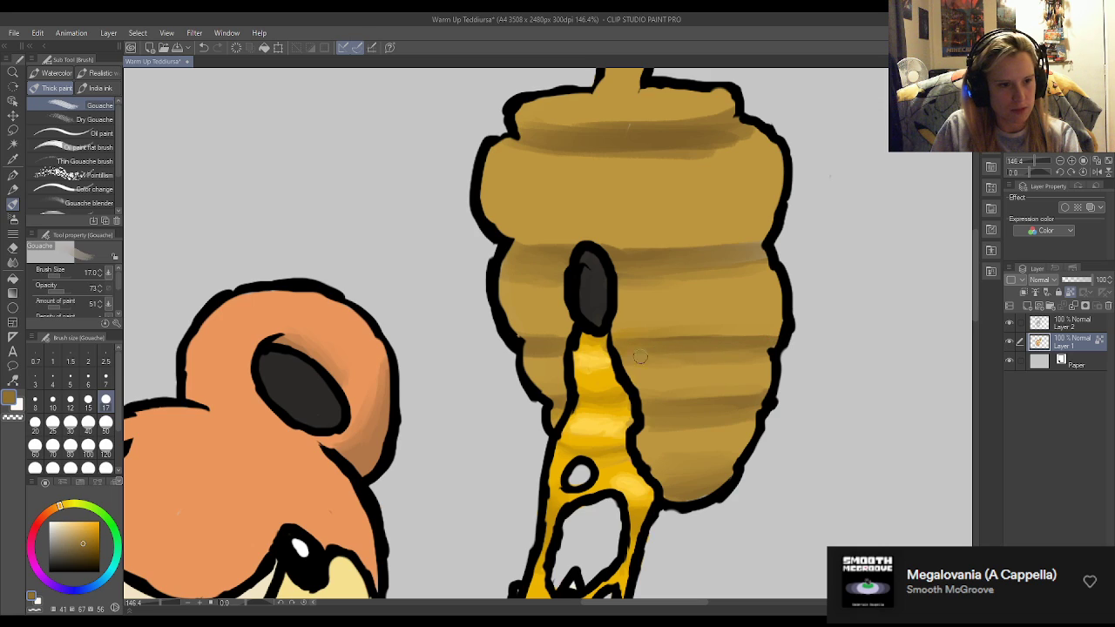
pyautogui.keyDown('alt'); pyautogui.click(669, 275); pyautogui.keyUp('alt')
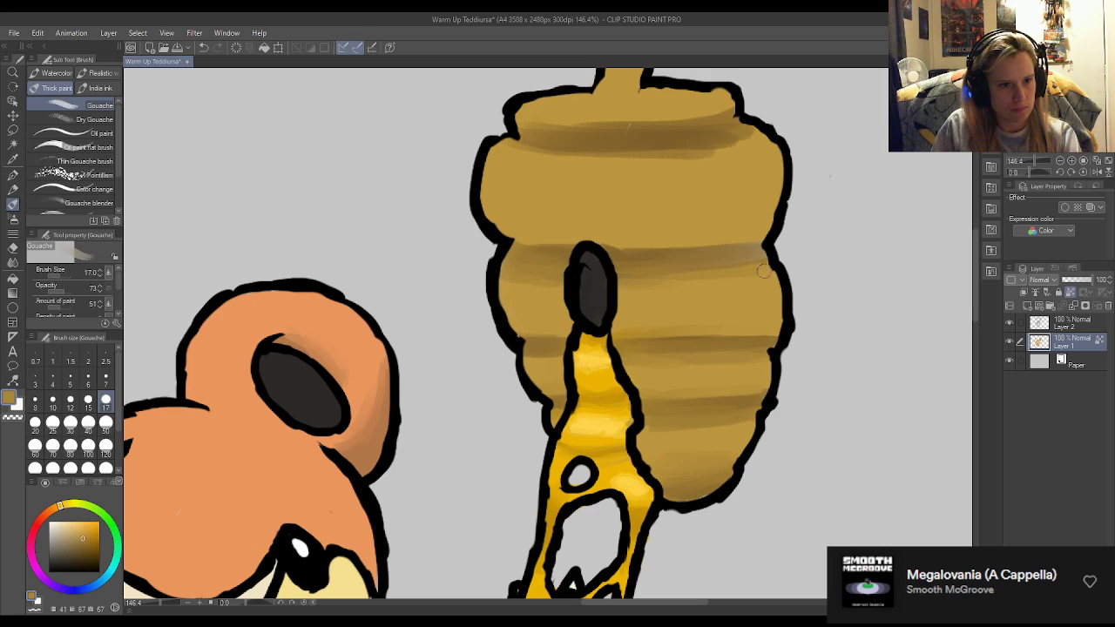
# Smooth the hive's shadow bands into the tan base with the Gouache blender at size 50.
pyautogui.click(89, 203)
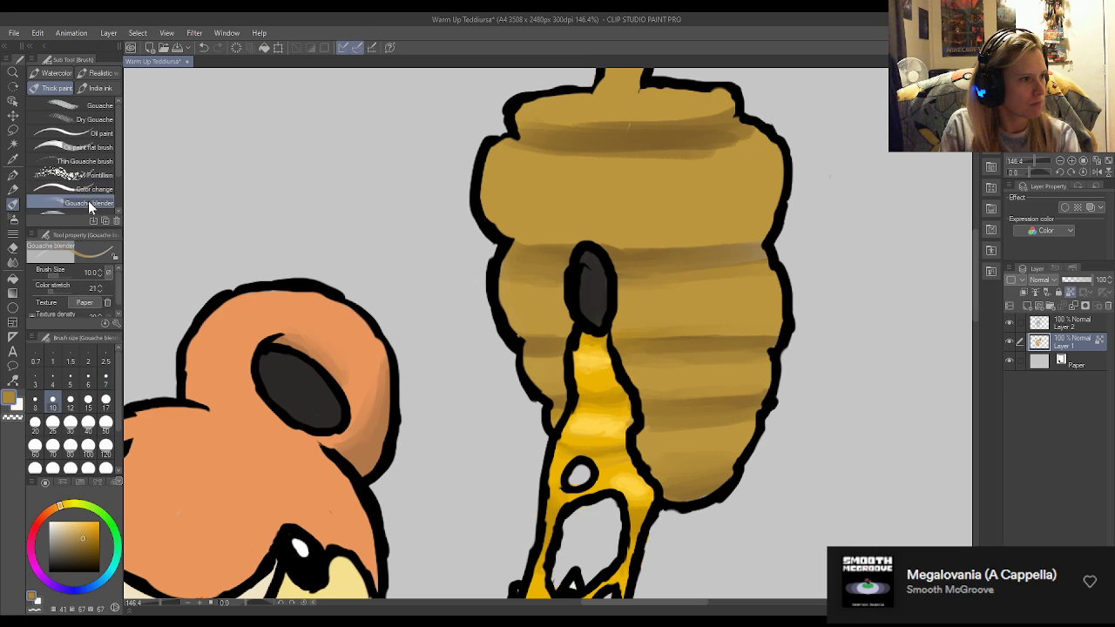
pyautogui.click(106, 423)
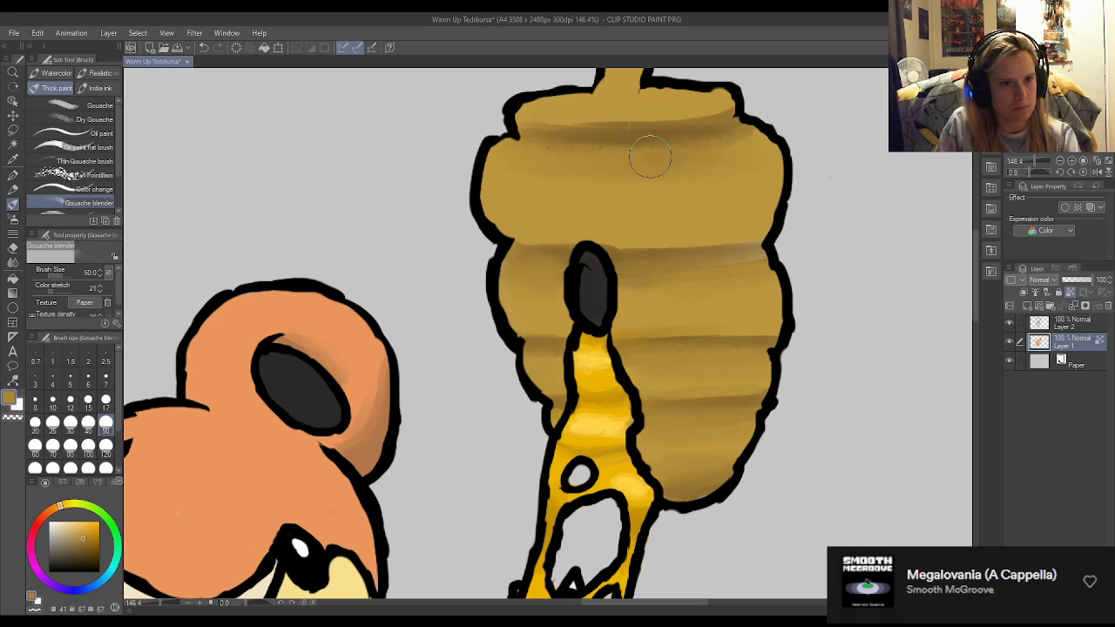
pyautogui.scroll(-8, 371, 373)
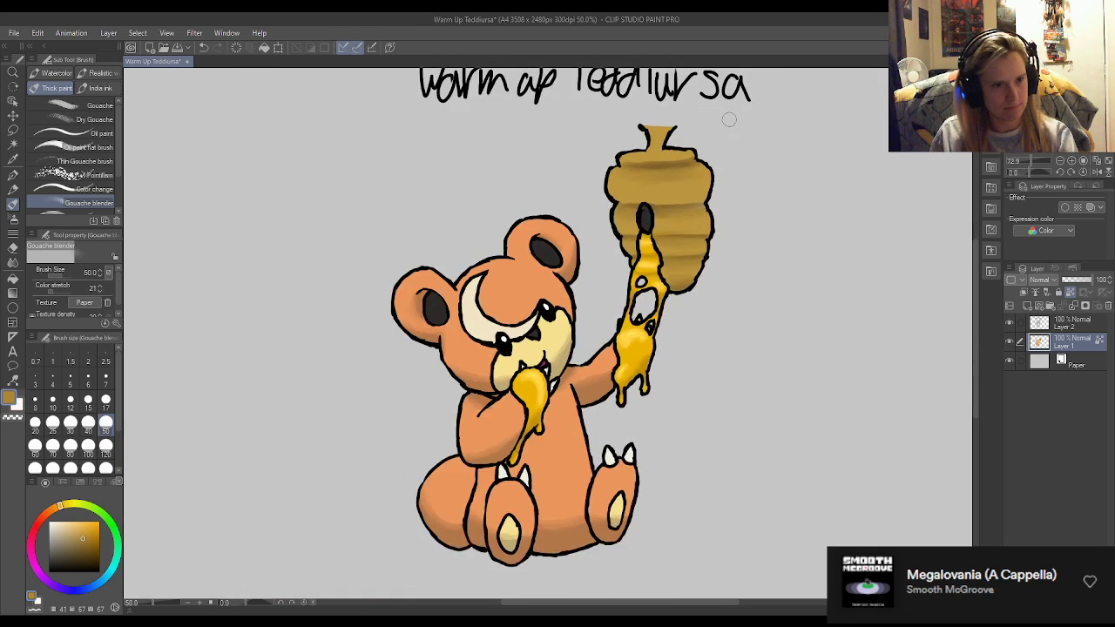
pyautogui.scroll(3, 759, 170)
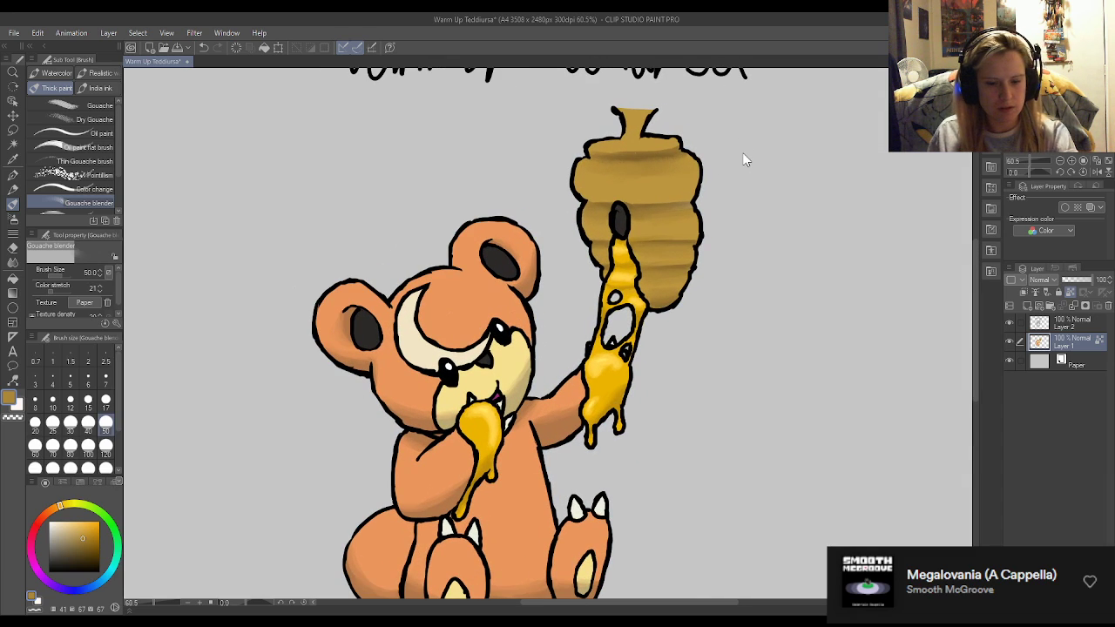
pyautogui.scroll(-1, 530, 227)
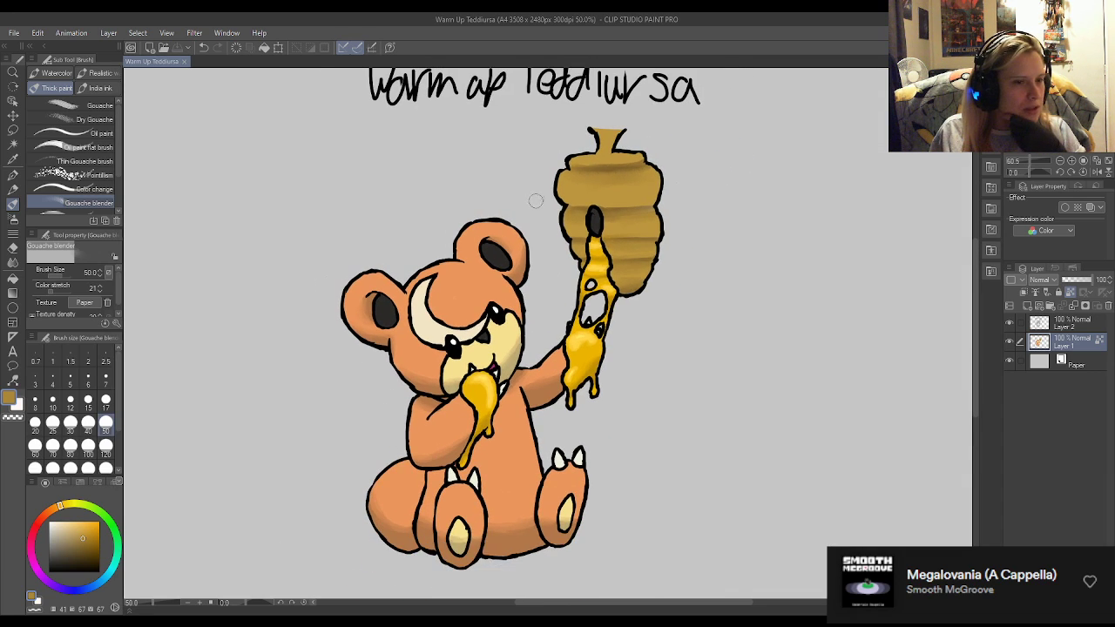
pyautogui.scroll(-1, 542, 130)
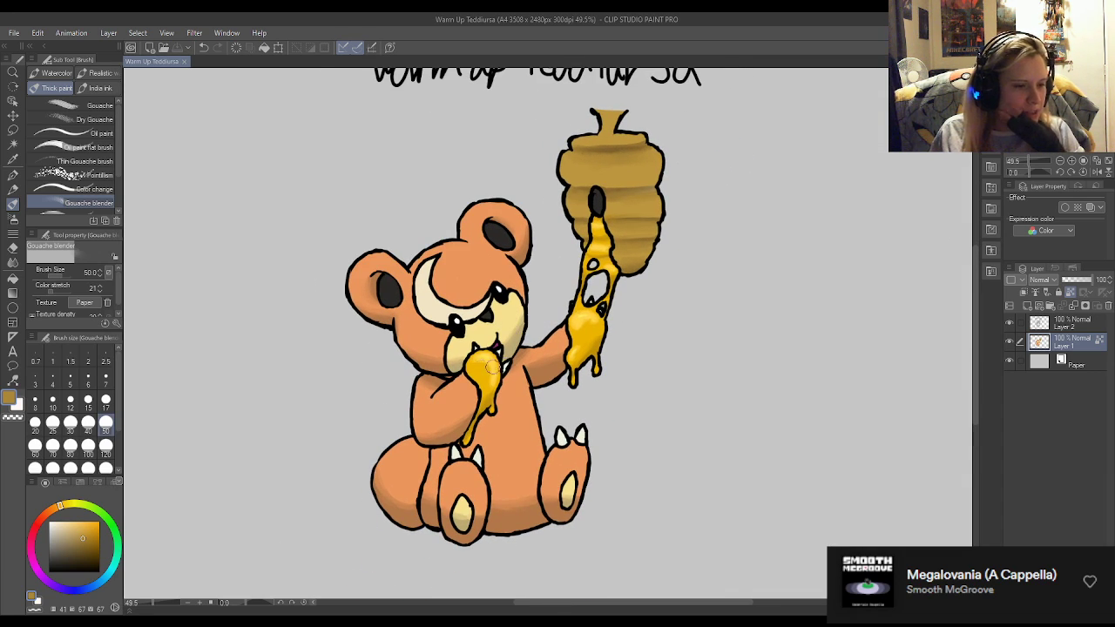
pyautogui.scroll(-1, 490, 369)
pyautogui.scroll(2, 291, 421)
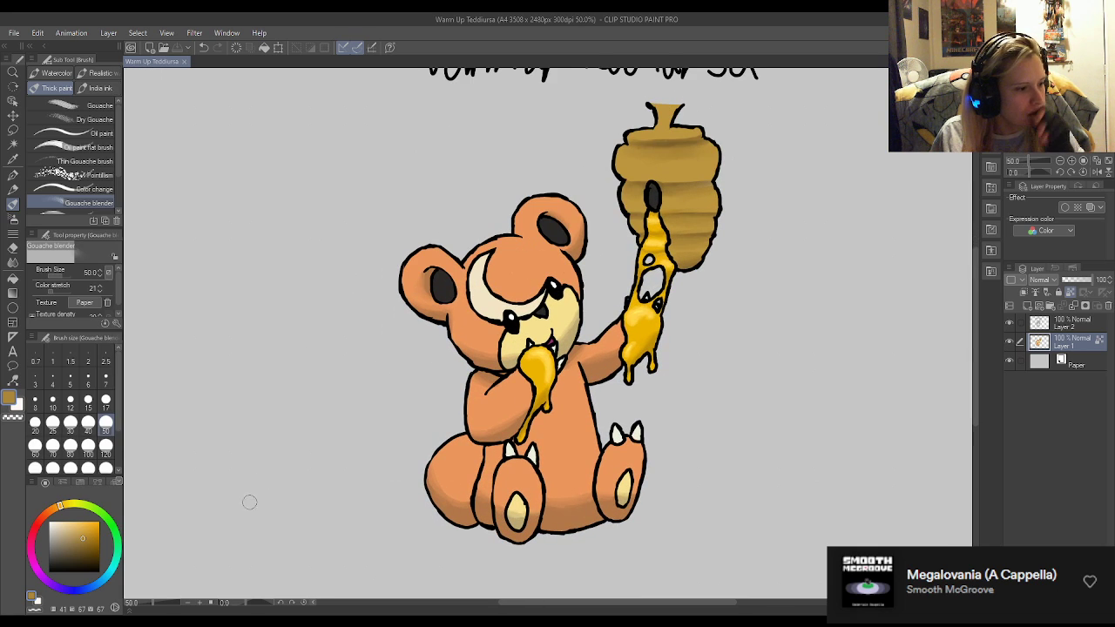
# Choose a near-black colour and add a new layer between Layer 1 and Paper.
pyautogui.click(71, 559)
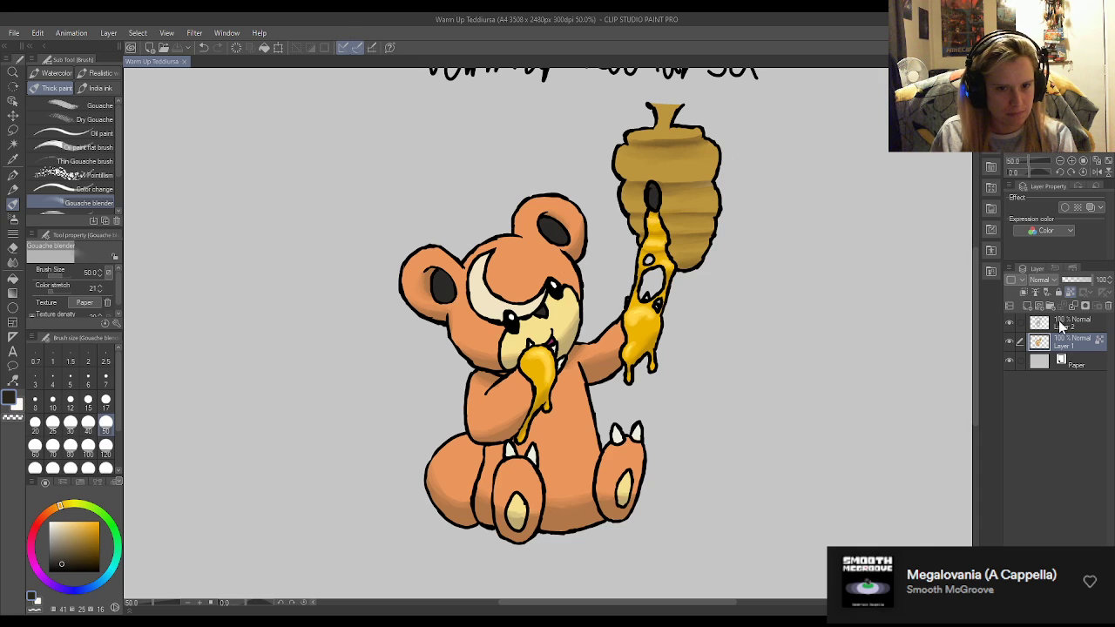
pyautogui.click(1028, 305)
pyautogui.moveTo(1067, 340); pyautogui.dragTo(1070, 373)
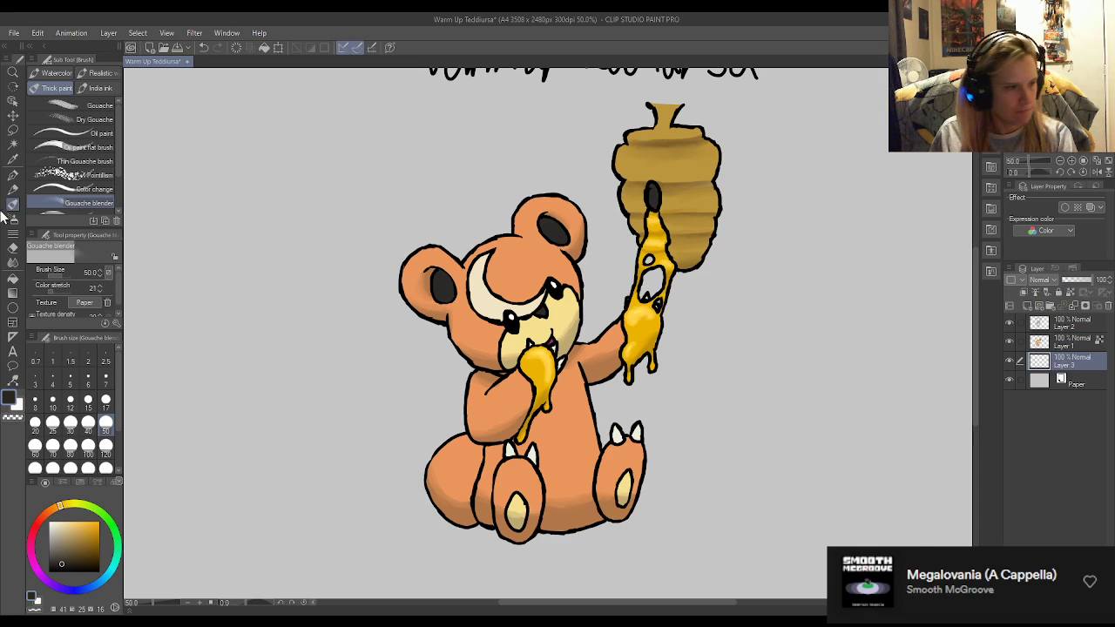
# Paint a dark ground shadow beneath the seated bear with the Gouache brush at size 120.
pyautogui.click(74, 105)
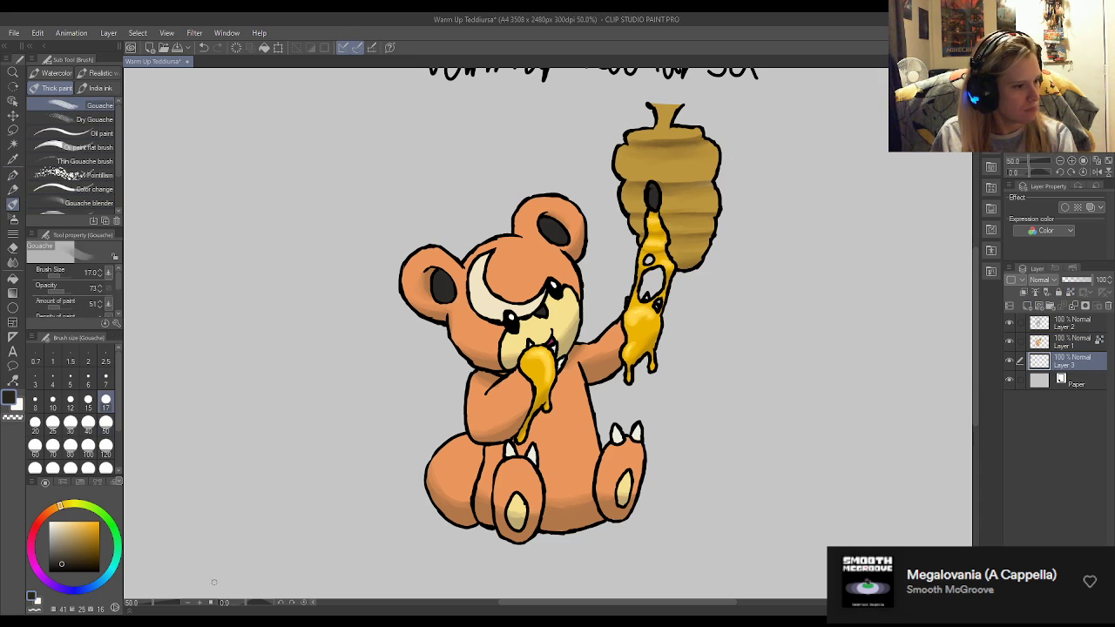
pyautogui.click(105, 445)
pyautogui.scroll(-2, 514, 453)
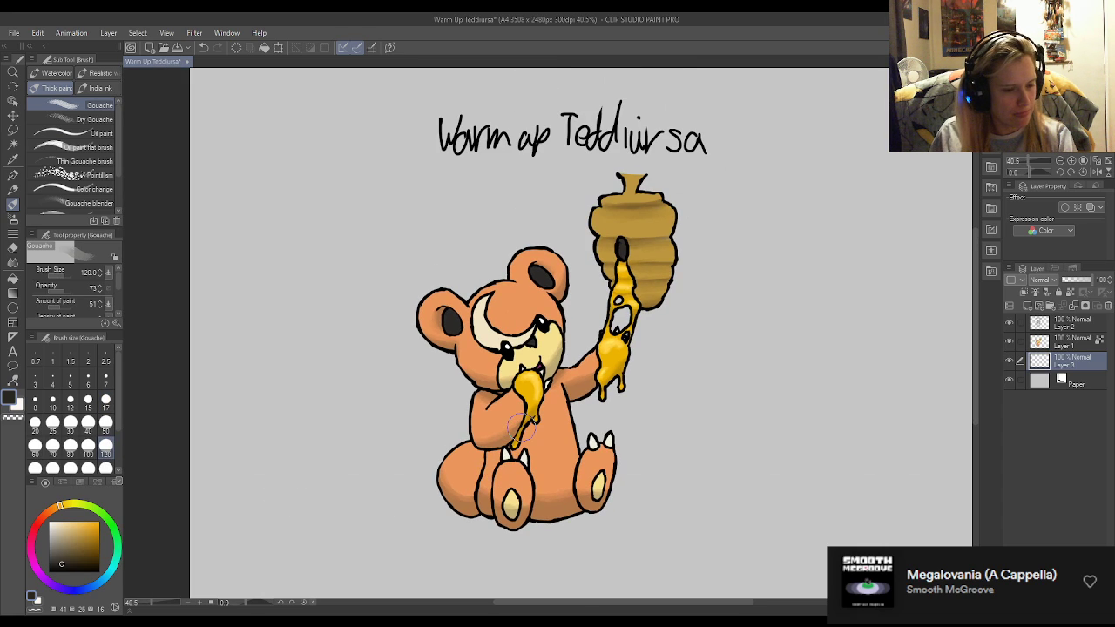
pyautogui.moveTo(505, 516)
pyautogui.mouseDown()
pyautogui.moveTo(586, 518)
pyautogui.moveTo(605, 507)
pyautogui.moveTo(572, 509)
pyautogui.moveTo(568, 522)
pyautogui.moveTo(582, 522)
pyautogui.moveTo(460, 515)
pyautogui.moveTo(511, 526)
pyautogui.moveTo(480, 531)
pyautogui.moveTo(624, 528)
pyautogui.moveTo(463, 508)
pyautogui.moveTo(514, 503)
pyautogui.moveTo(488, 517)
pyautogui.moveTo(586, 519)
pyautogui.moveTo(452, 516)
pyautogui.moveTo(595, 519)
pyautogui.moveTo(551, 521)
pyautogui.mouseUp()
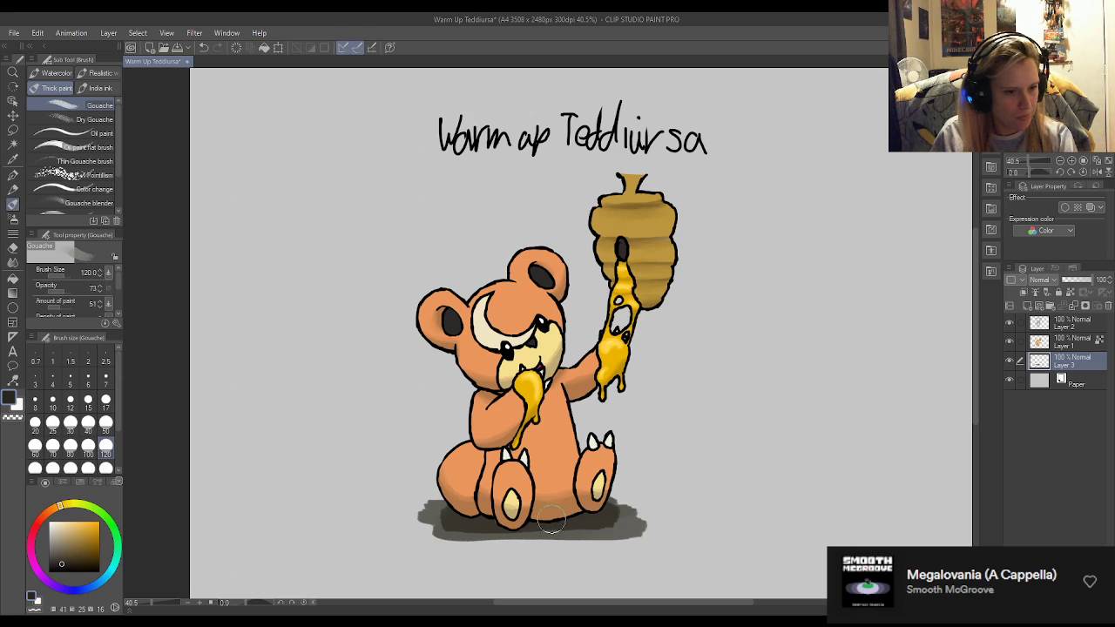
# Smooth the ground shadow under the bear with the Gouache blender at size 50.
pyautogui.click(97, 119)
pyautogui.click(90, 203)
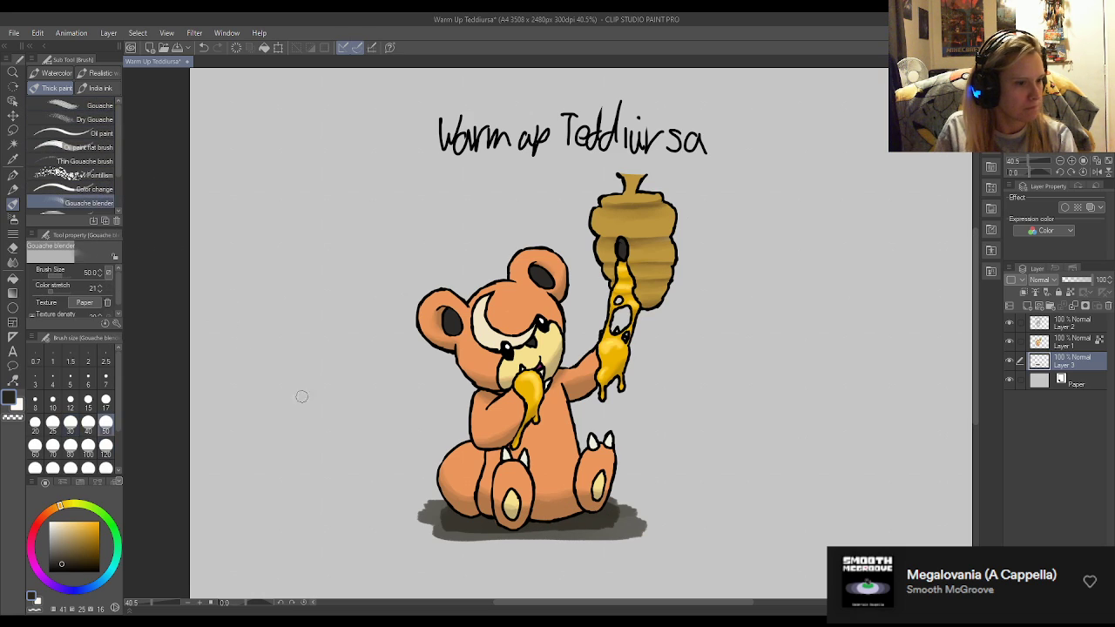
pyautogui.moveTo(442, 515)
pyautogui.mouseDown()
pyautogui.moveTo(615, 530)
pyautogui.moveTo(596, 514)
pyautogui.moveTo(601, 525)
pyautogui.moveTo(542, 527)
pyautogui.moveTo(625, 517)
pyautogui.moveTo(614, 505)
pyautogui.moveTo(642, 531)
pyautogui.moveTo(632, 535)
pyautogui.moveTo(614, 504)
pyautogui.moveTo(635, 531)
pyautogui.moveTo(457, 544)
pyautogui.moveTo(434, 540)
pyautogui.moveTo(442, 531)
pyautogui.moveTo(420, 521)
pyautogui.moveTo(444, 504)
pyautogui.moveTo(419, 504)
pyautogui.moveTo(434, 535)
pyautogui.moveTo(454, 538)
pyautogui.moveTo(440, 518)
pyautogui.moveTo(455, 514)
pyautogui.moveTo(465, 532)
pyautogui.moveTo(619, 527)
pyautogui.moveTo(612, 499)
pyautogui.moveTo(645, 522)
pyautogui.moveTo(630, 535)
pyautogui.moveTo(562, 538)
pyautogui.moveTo(605, 543)
pyautogui.mouseUp()
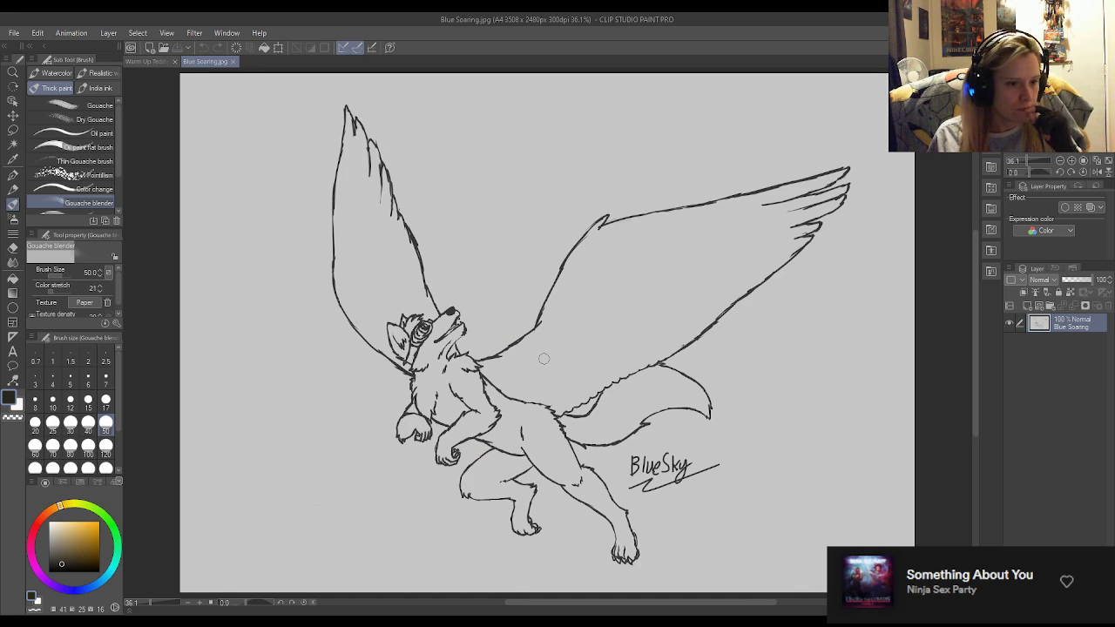
# Add a new layer above the winged wolf line art in Blue Soaring.jpg and make the Blue Soaring layer active again.
pyautogui.scroll(2, 668, 419)
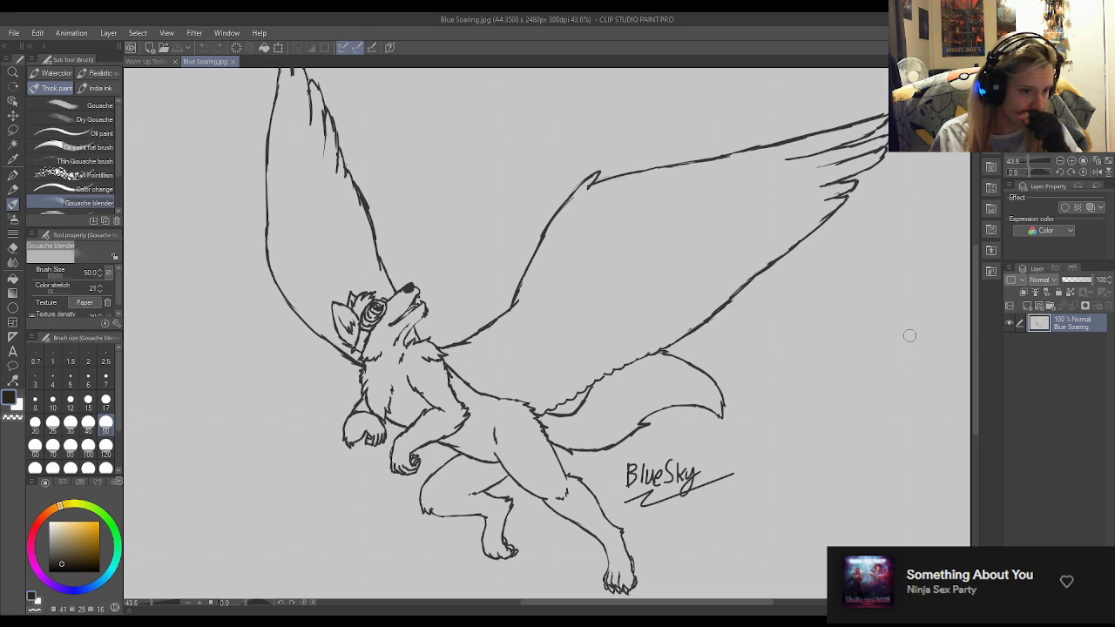
pyautogui.scroll(-2, 827, 348)
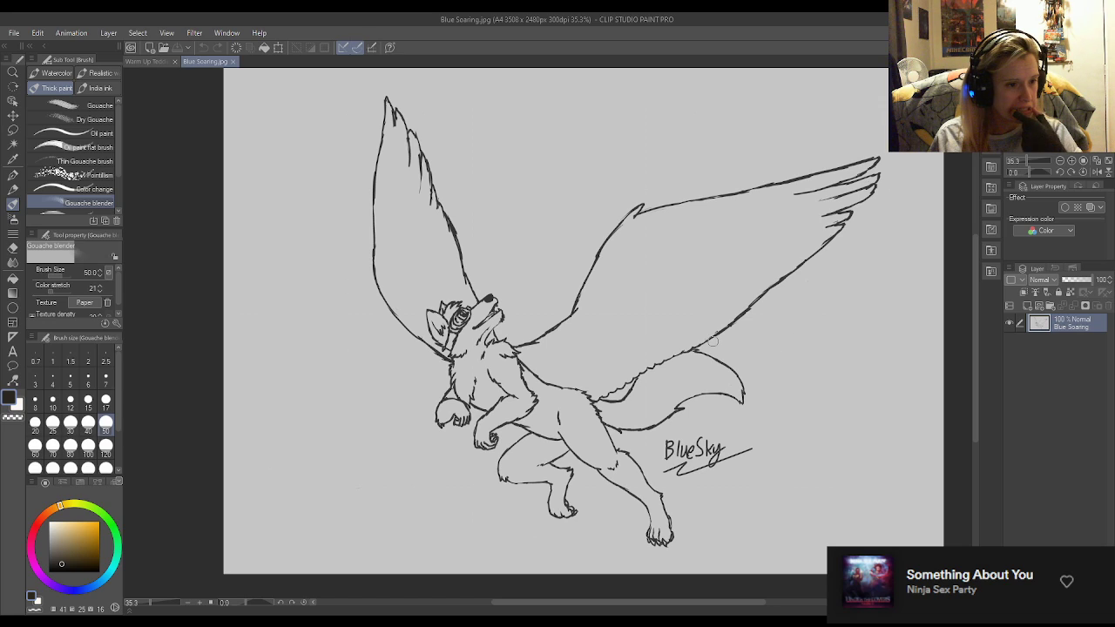
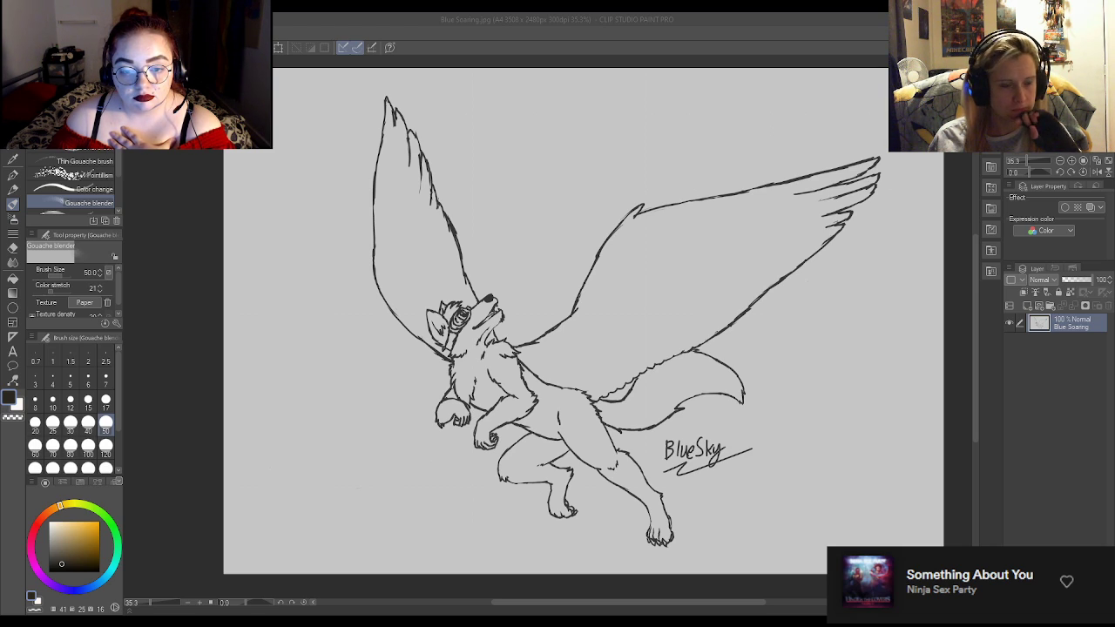
pyautogui.click(1022, 303)
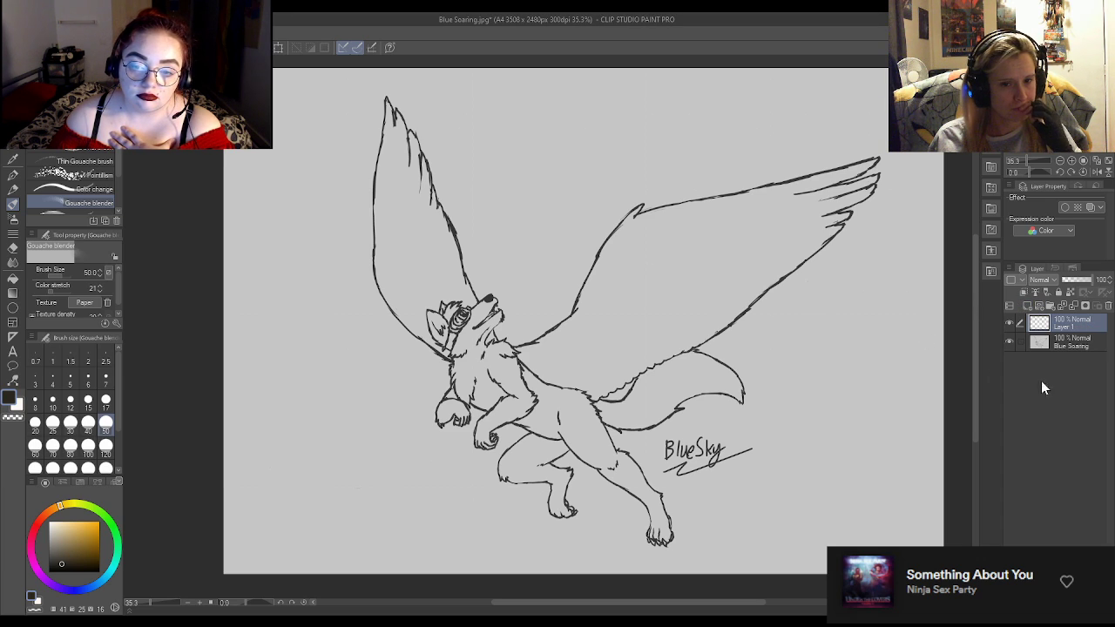
pyautogui.click(1073, 344)
pyautogui.click(1010, 341)
pyautogui.click(1010, 340)
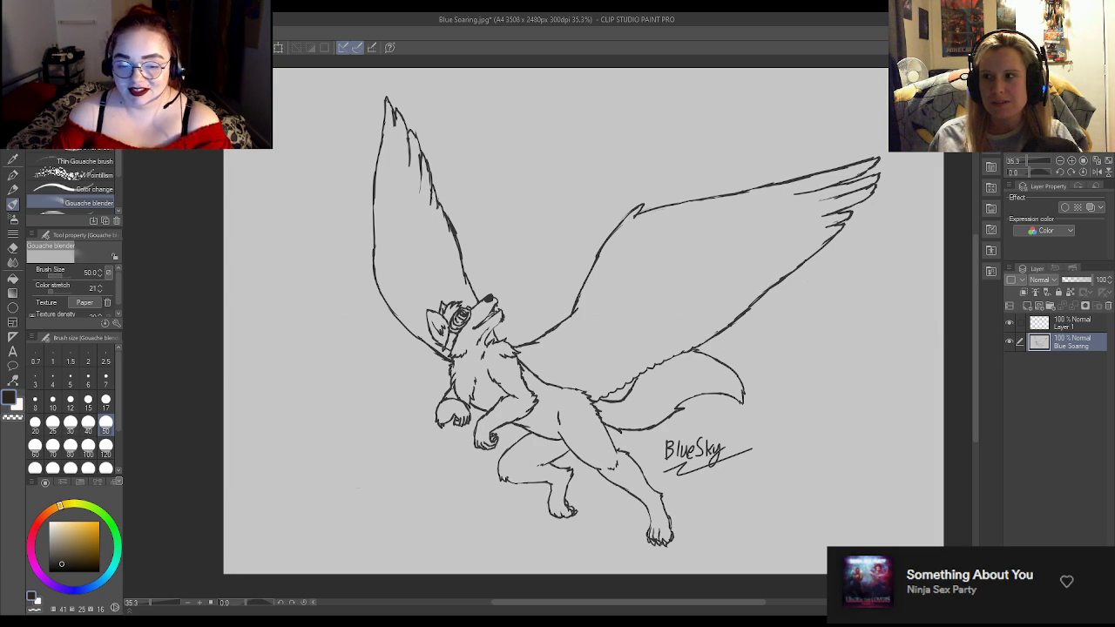
# Try to make the Blue Soaring layer's background white and convert it to transparency, with a new layer added above it.
pyautogui.hotkey('alt', 'Tab')
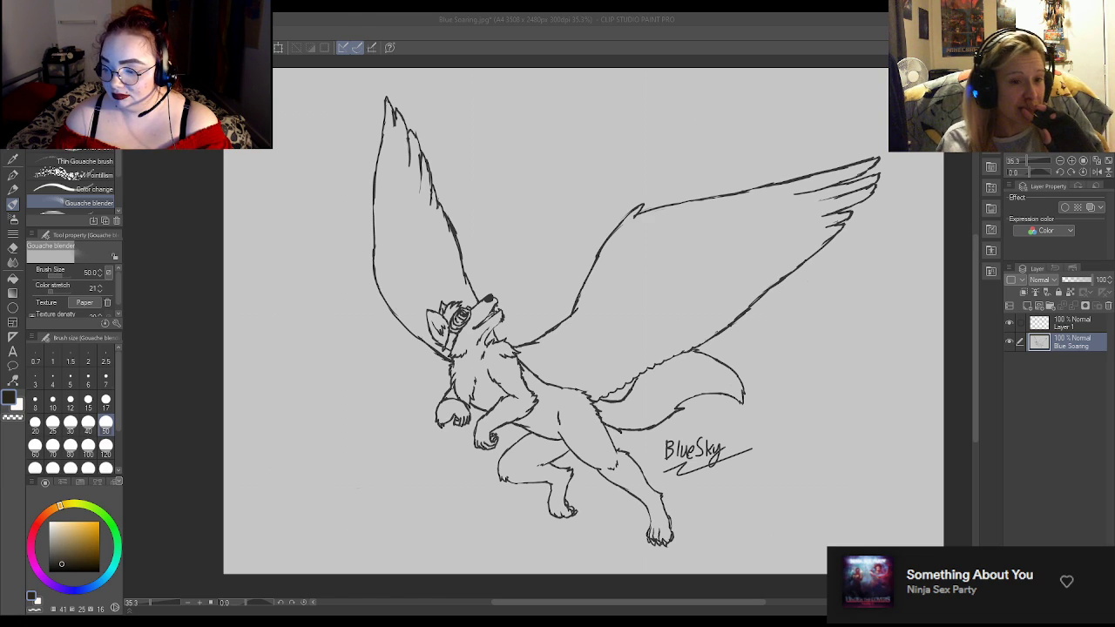
pyautogui.scroll(-1, 537, 365)
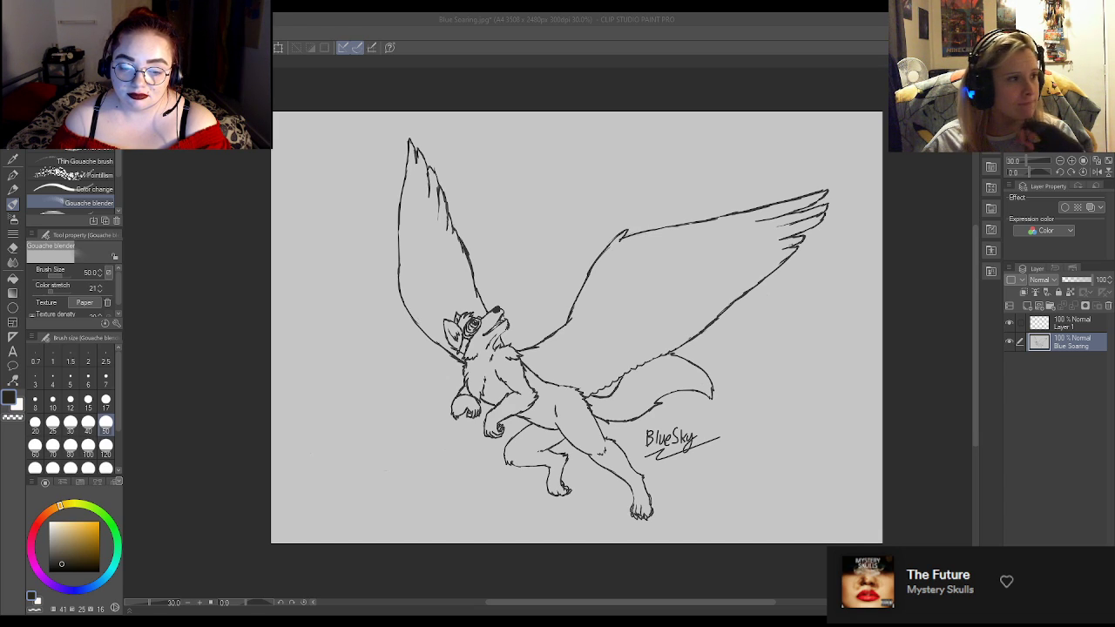
pyautogui.hotkey('alt', 'Tab')
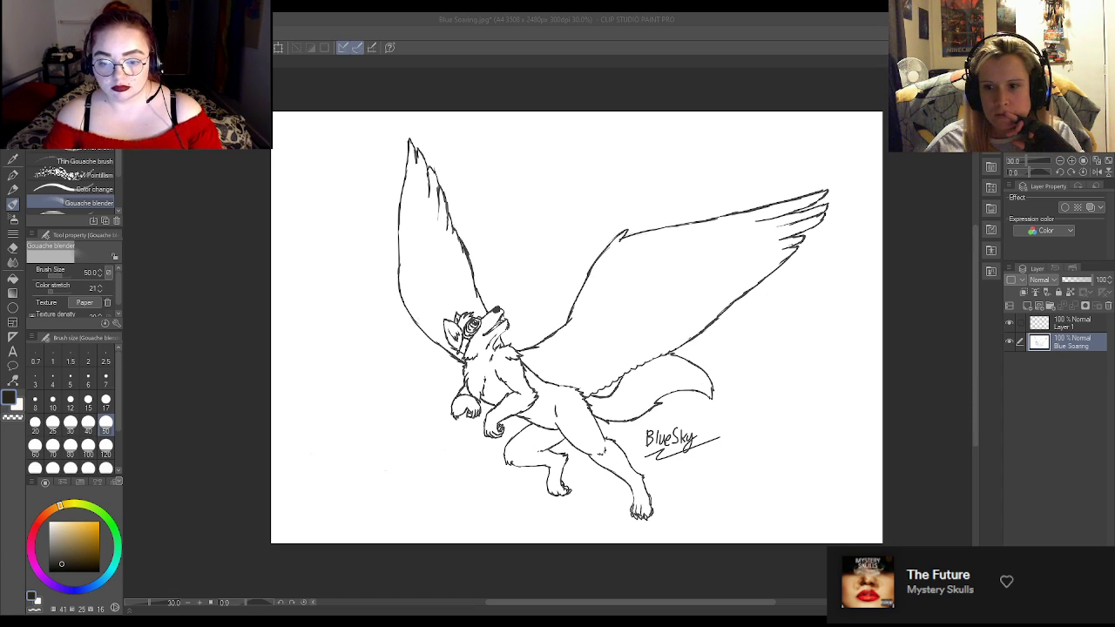
pyautogui.hotkey('alt', 'Tab')
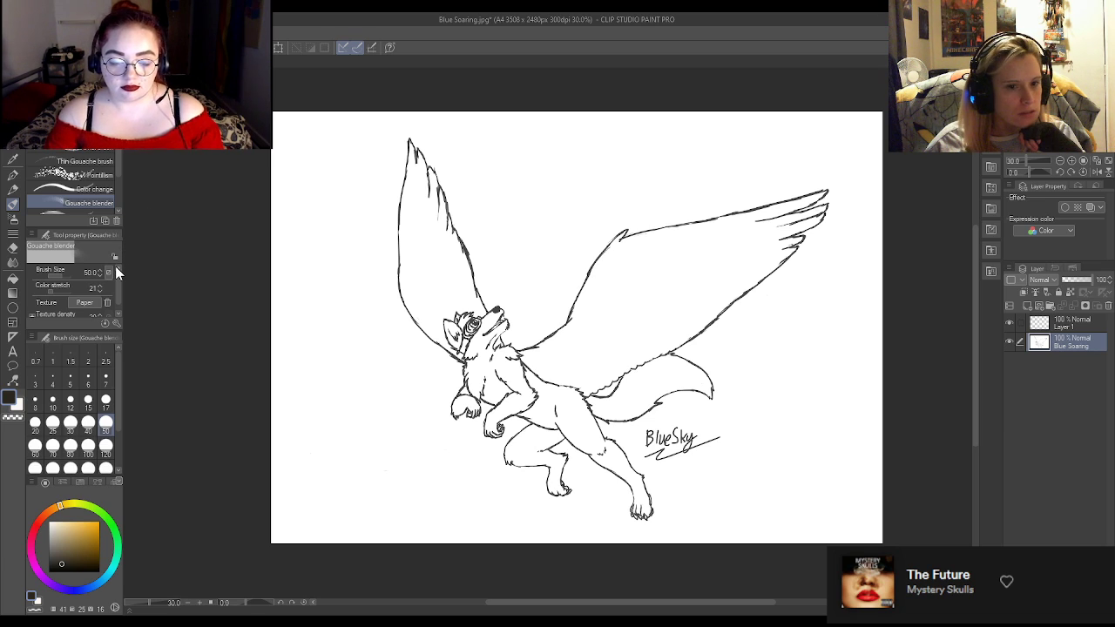
pyautogui.hotkey('ctrl', 'shift', 'u')
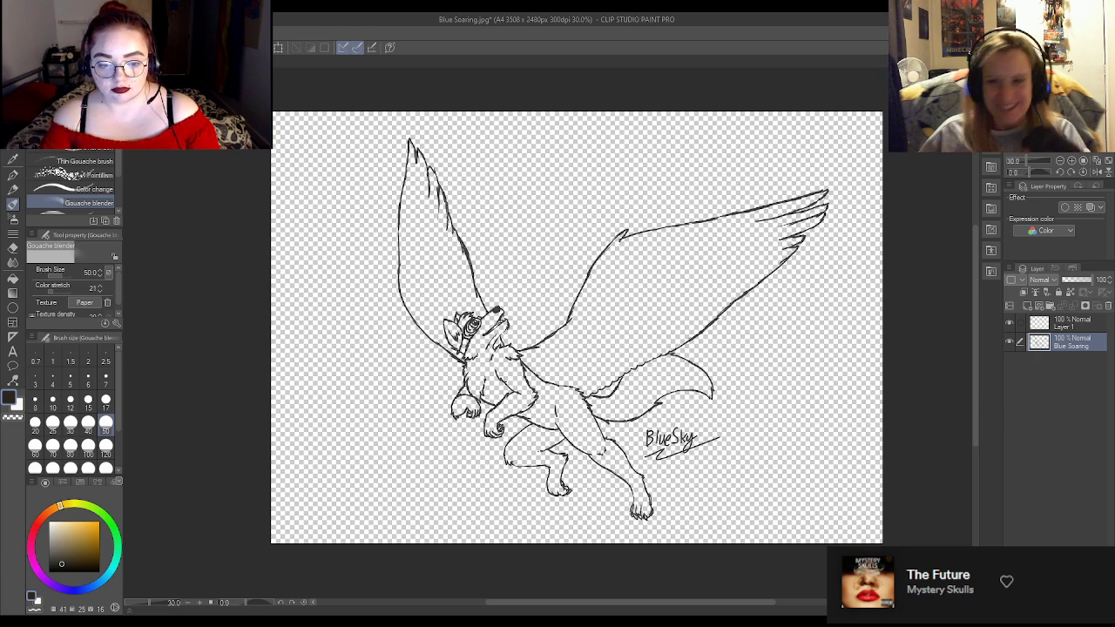
pyautogui.click(1025, 307)
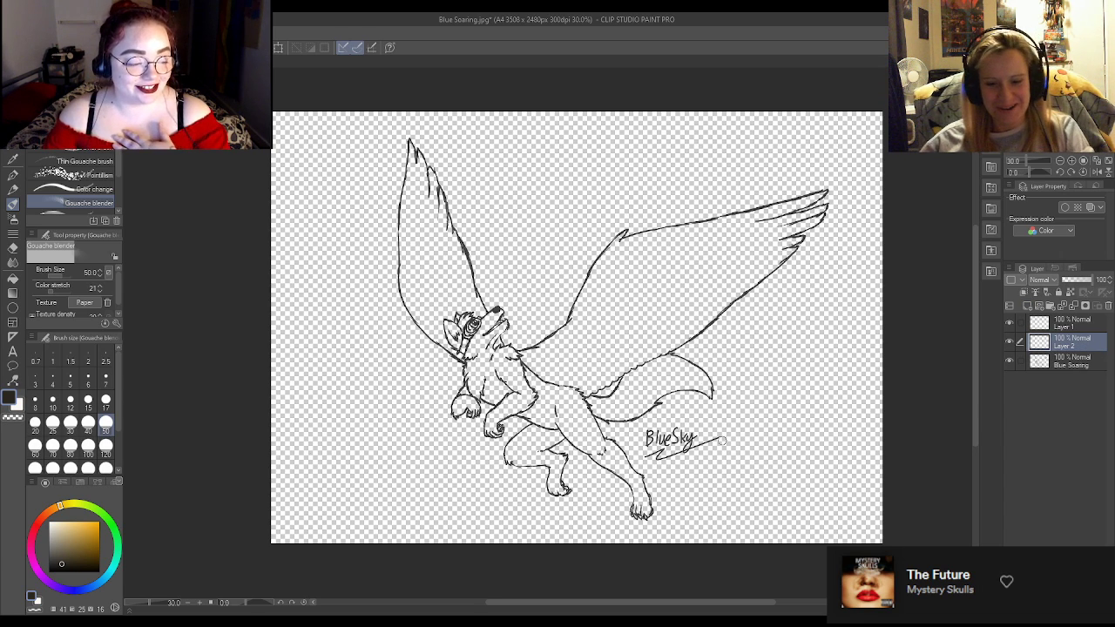
# Undo back to the original grey Blue Soaring line art and take its light grey background as the drawing colour.
pyautogui.hotkey('ctrl', 'z')
pyautogui.hotkey('alt', 'Delete')
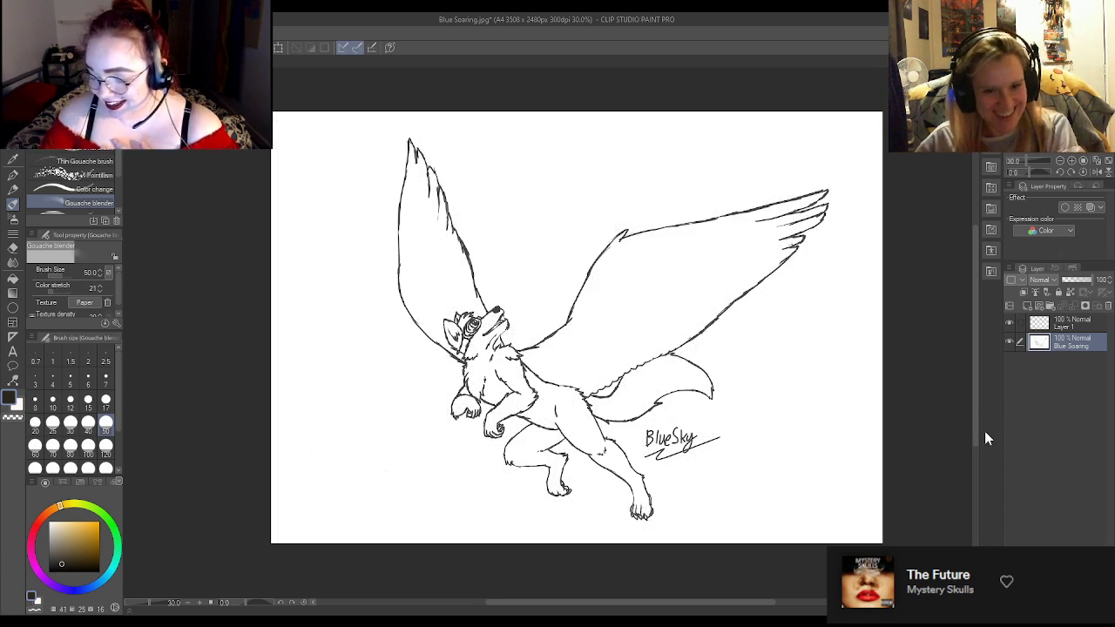
pyautogui.press('x')
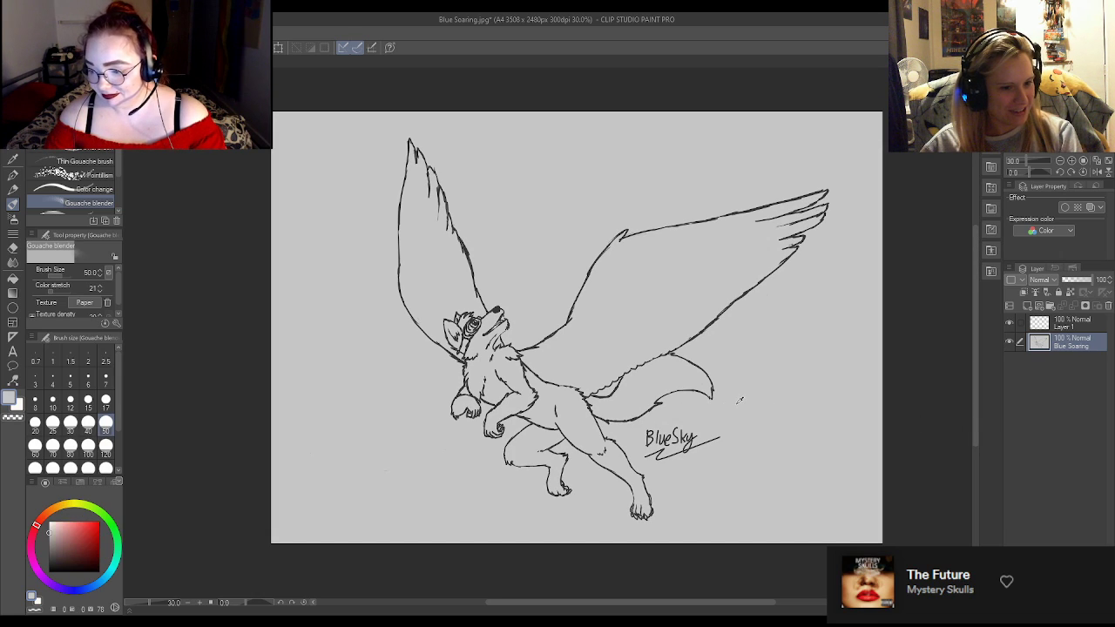
# Add a new layer beneath Blue Soaring and fill it with the light grey while the line art is hidden.
pyautogui.click(1027, 306)
pyautogui.moveTo(1065, 341); pyautogui.dragTo(1050, 371)
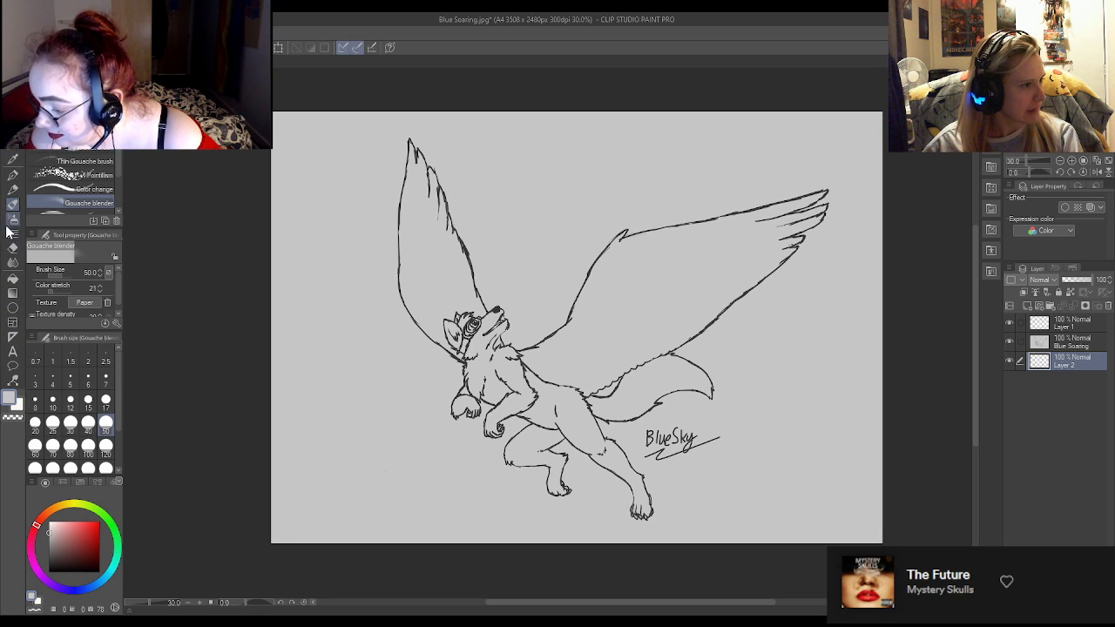
pyautogui.click(11, 280)
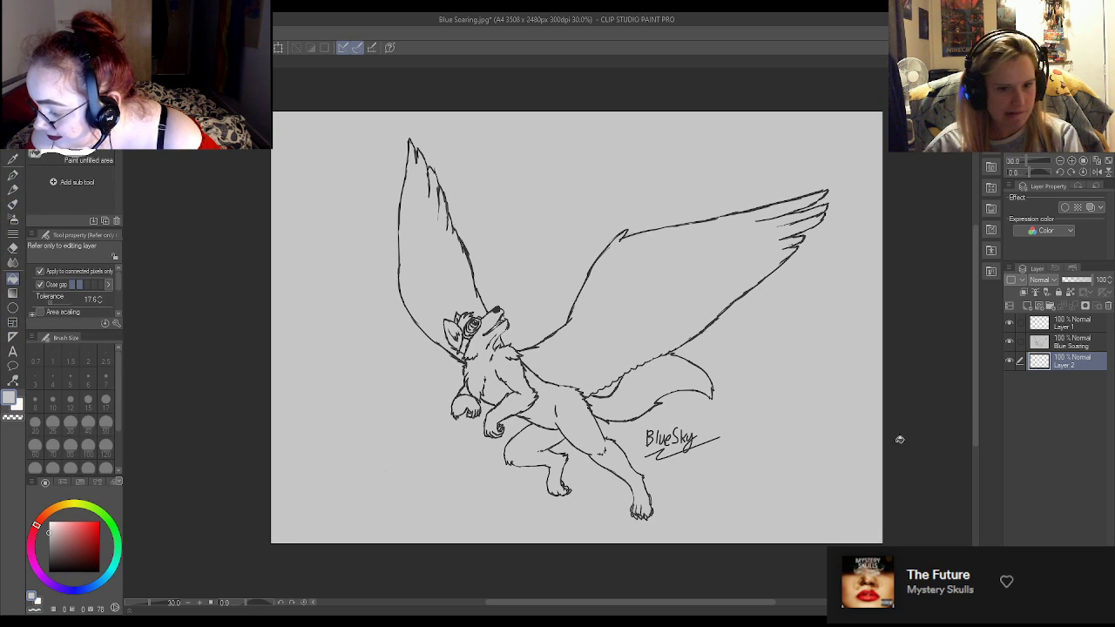
pyautogui.click(1008, 341)
pyautogui.click(828, 364)
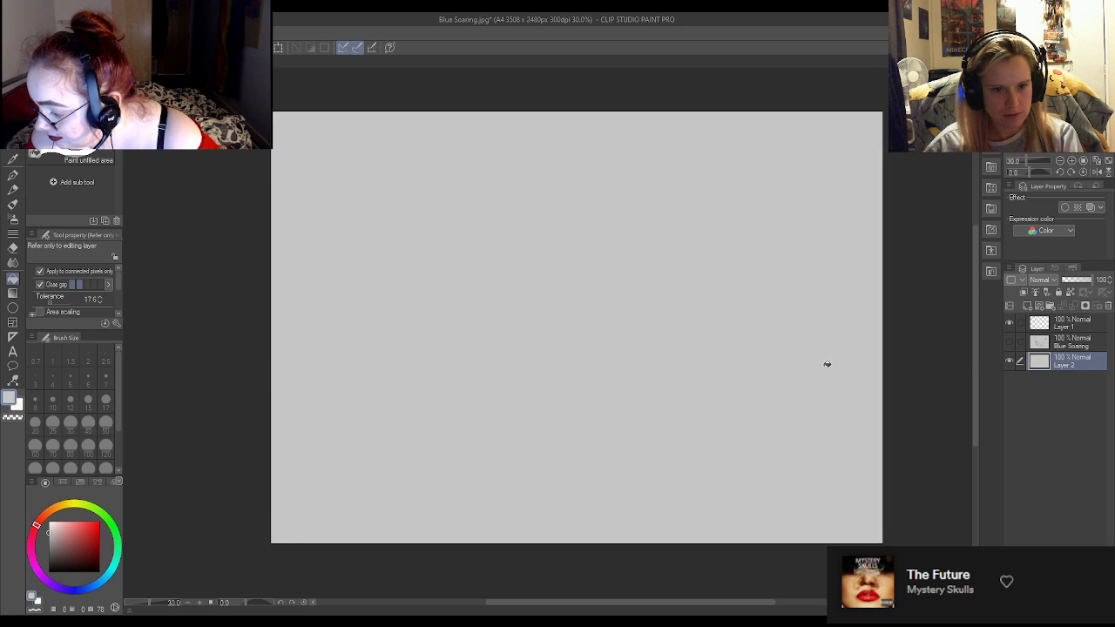
# Hide the grey-filled Layer 2 and show the Blue Soaring line art again.
pyautogui.click(1008, 360)
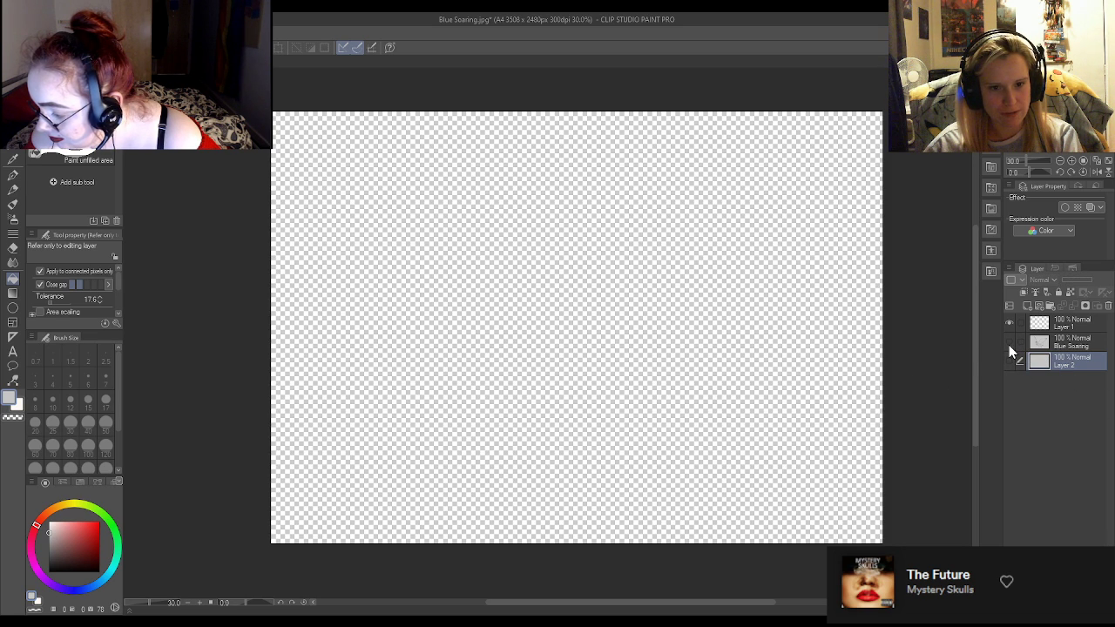
pyautogui.click(1009, 342)
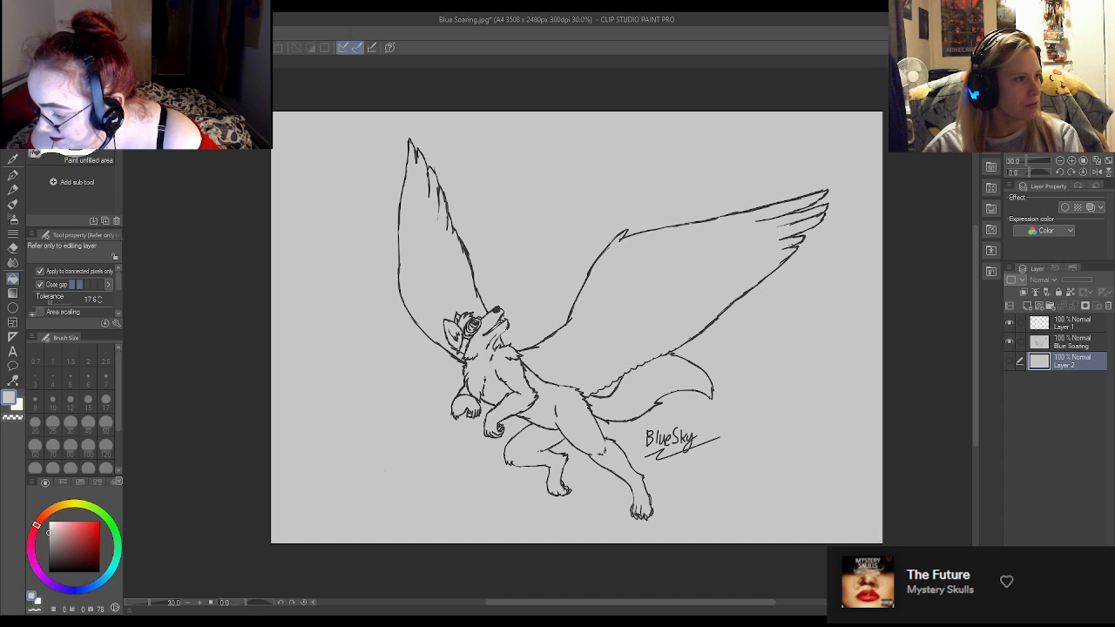
pyautogui.scroll(3, 540, 411)
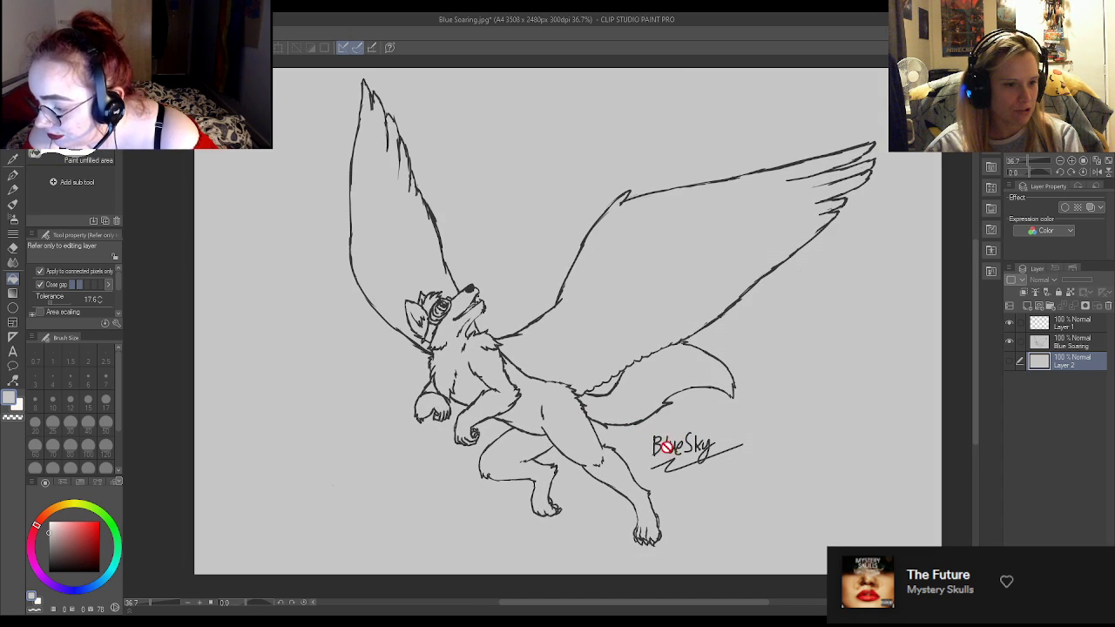
pyautogui.scroll(1, 849, 453)
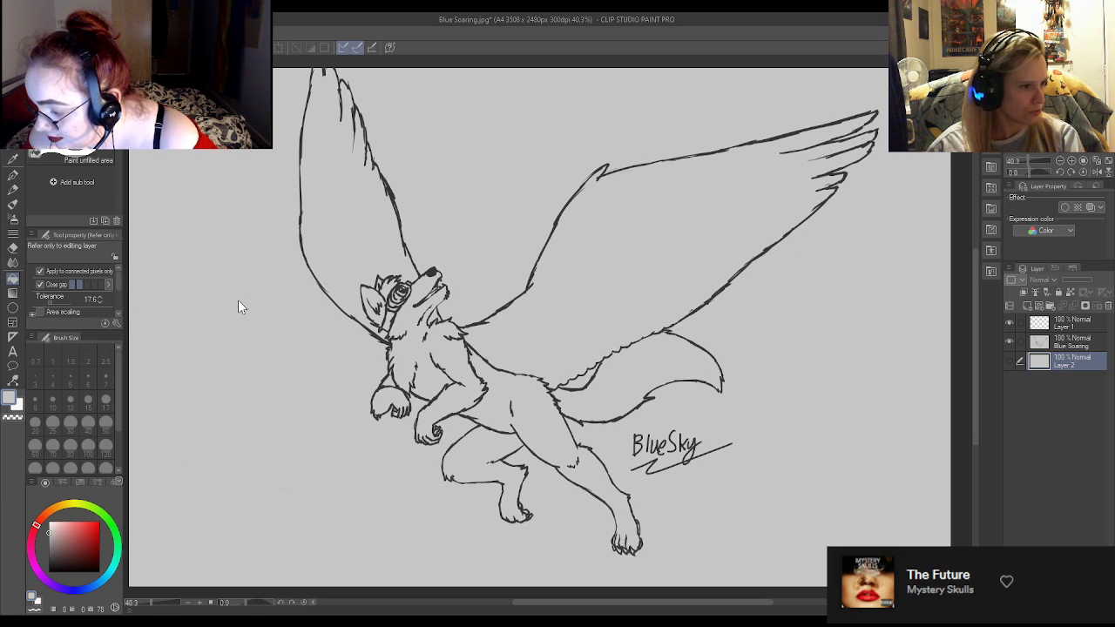
# Brighten the Blue Soaring layer so that its grey background turns white.
pyautogui.click(1054, 341)
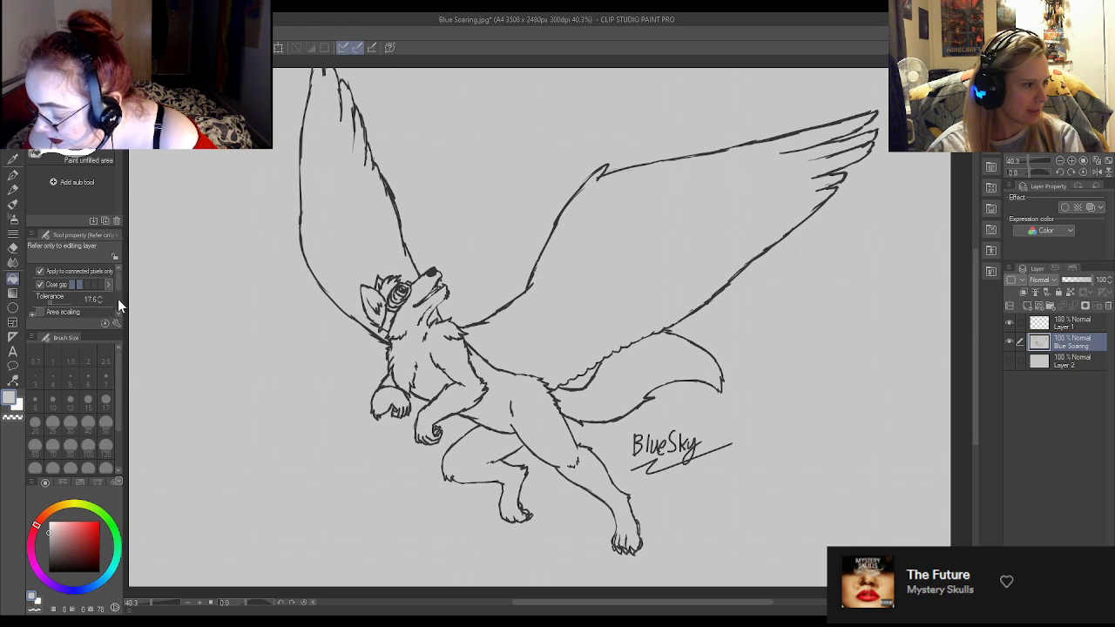
pyautogui.click(679, 322)
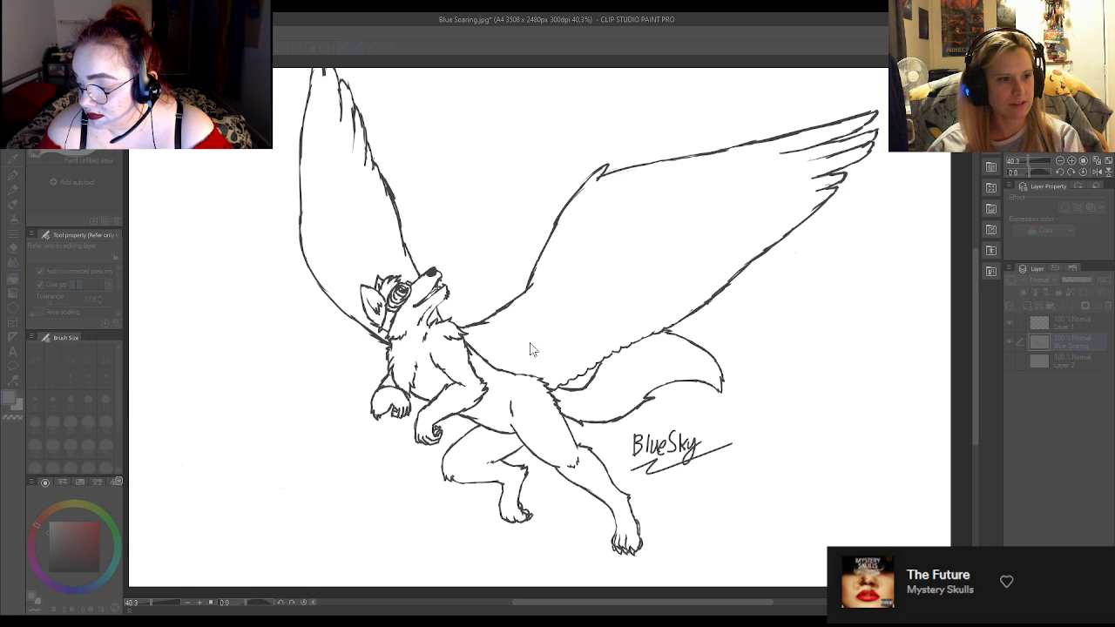
pyautogui.click(685, 267)
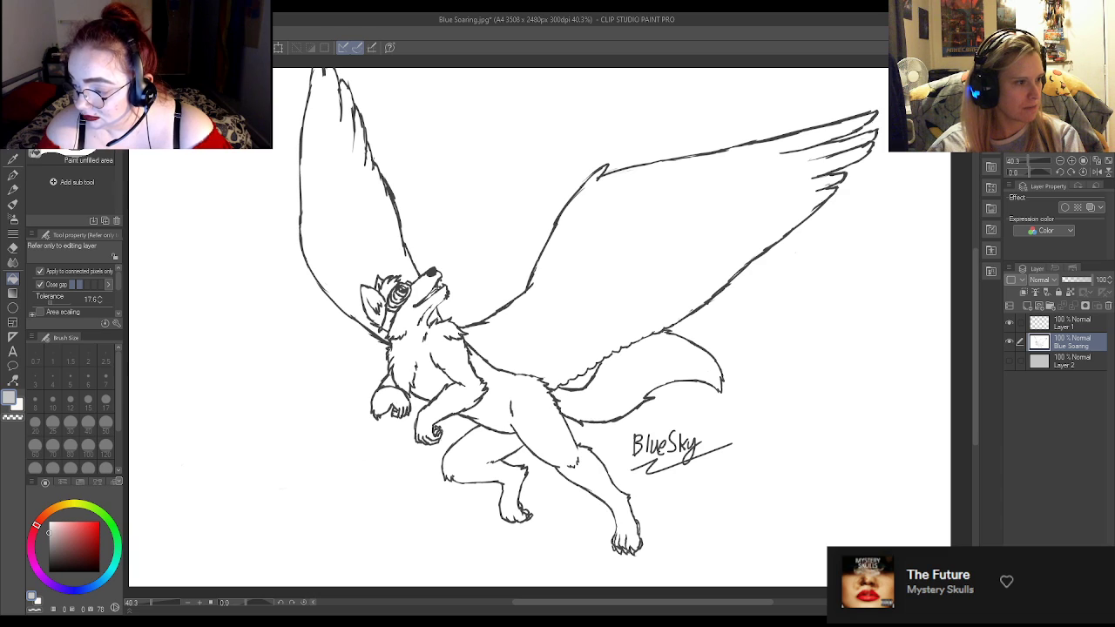
# Turn the white background of the Blue Soaring layer transparent so that only the line art is left.
pyautogui.click(133, 267)
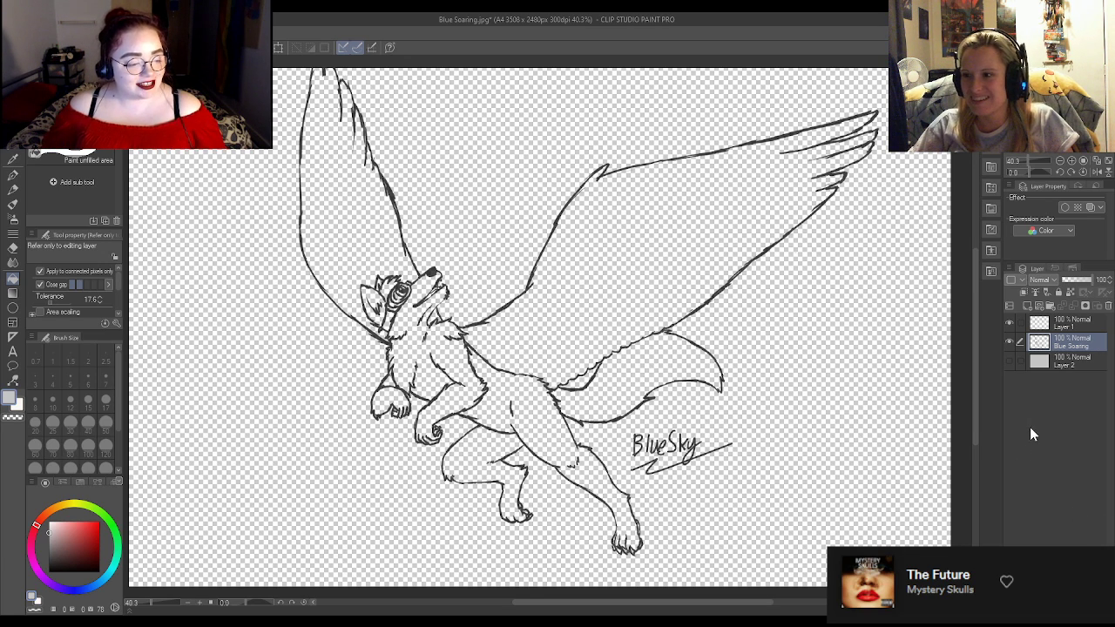
pyautogui.scroll(-2, 626, 298)
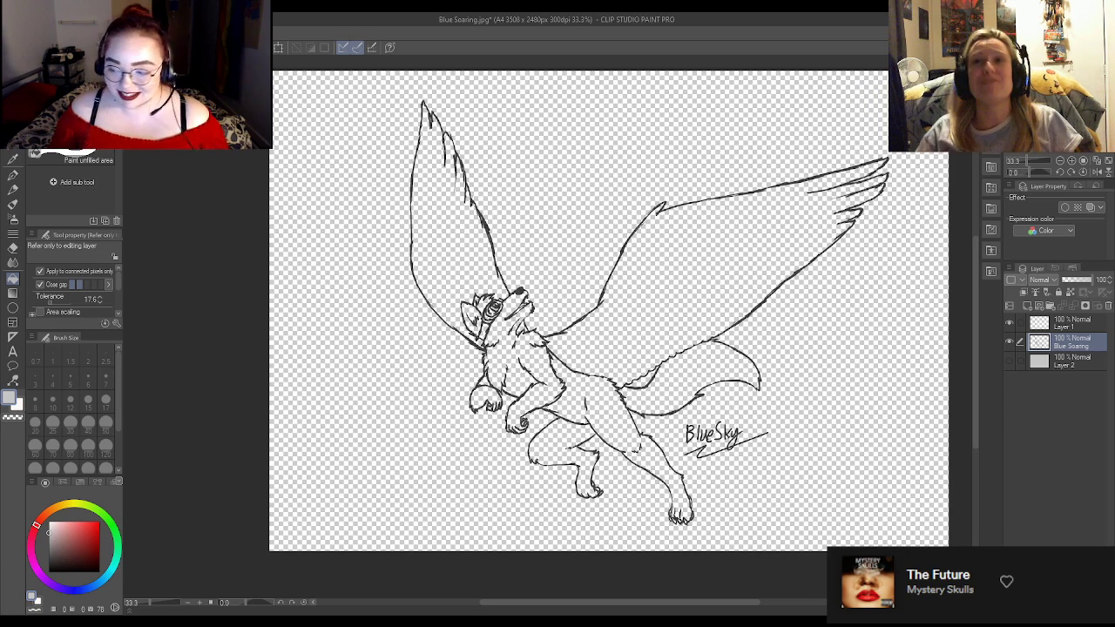
pyautogui.scroll(2, 697, 309)
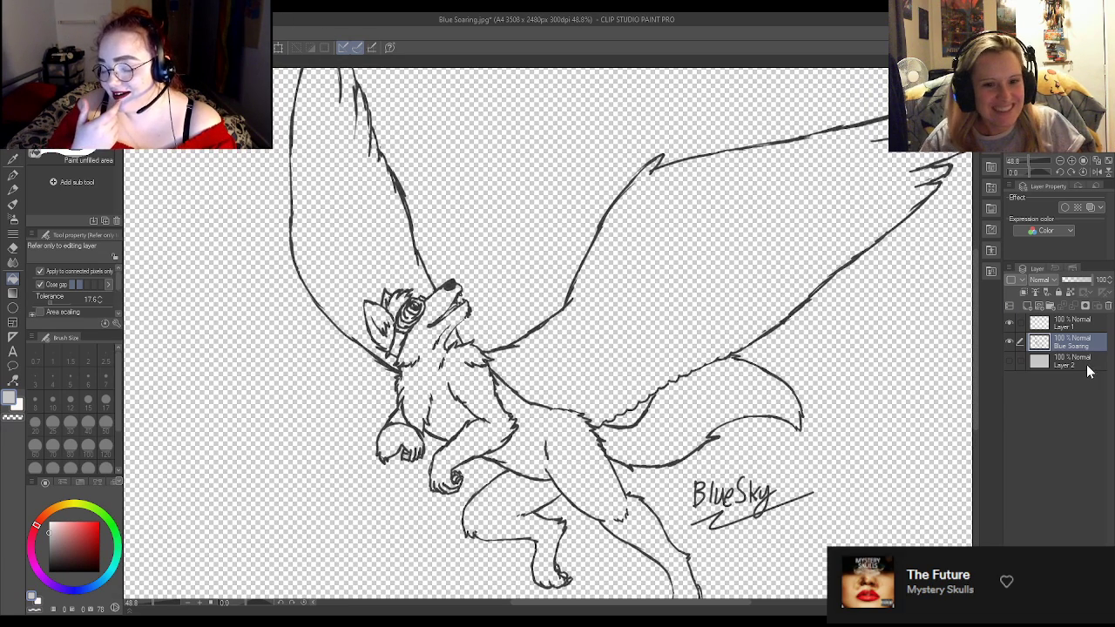
# Add a new layer between Blue Soaring and the grey-filled Layer 2, and show Layer 2.
pyautogui.click(1084, 367)
pyautogui.click(1028, 306)
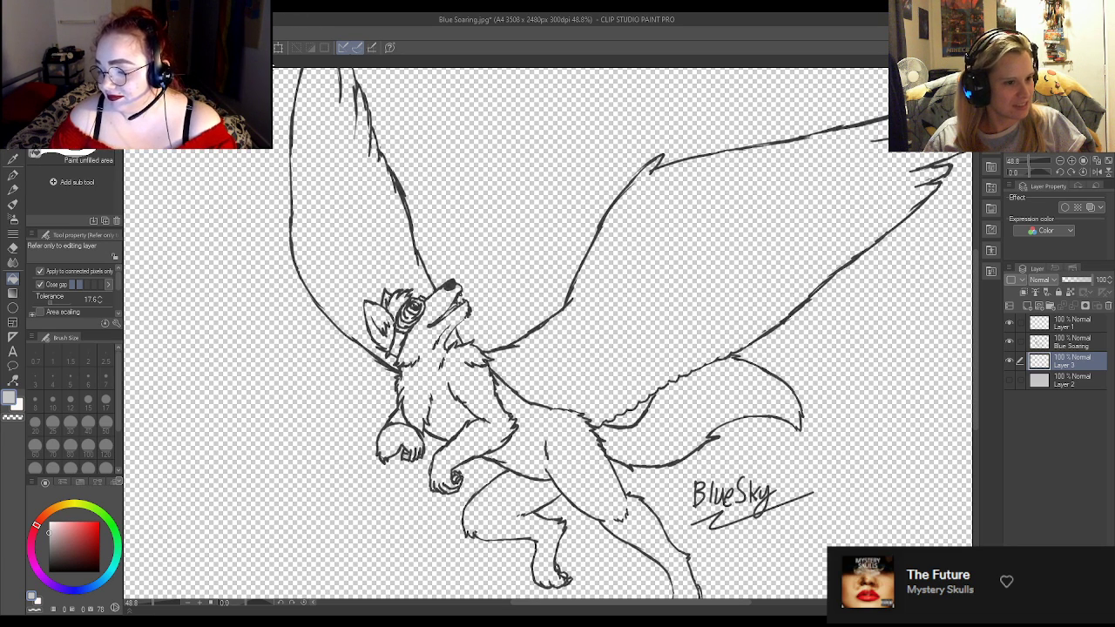
pyautogui.click(1009, 382)
pyautogui.scroll(-2, 930, 463)
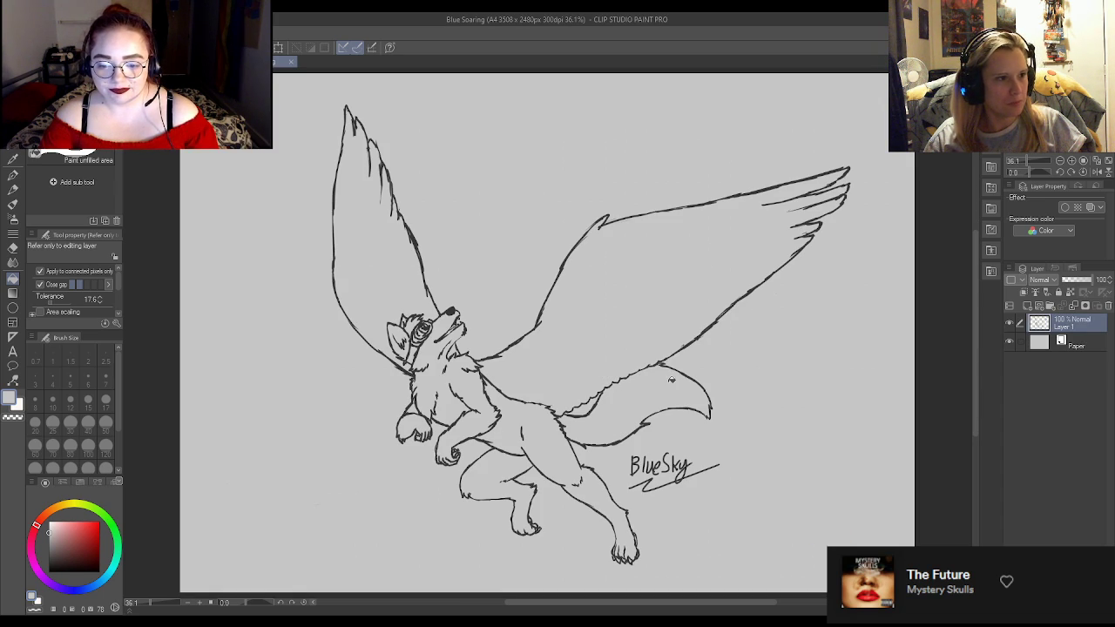
pyautogui.click(1008, 324)
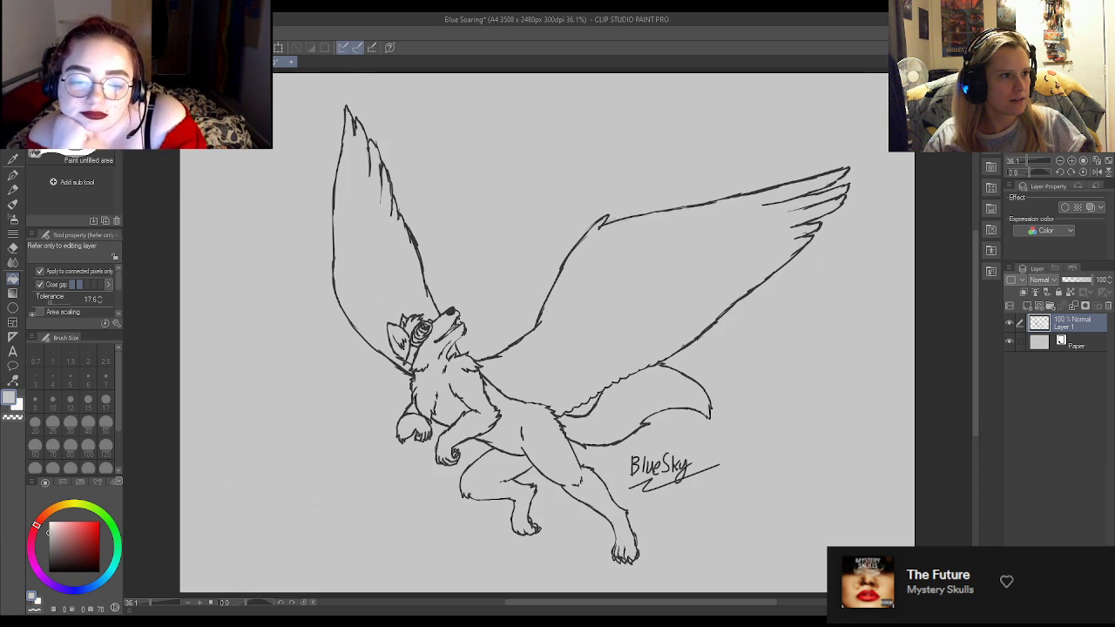
pyautogui.hotkey('ctrl', 'Tab')
pyautogui.hotkey('ctrl', 'Tab')
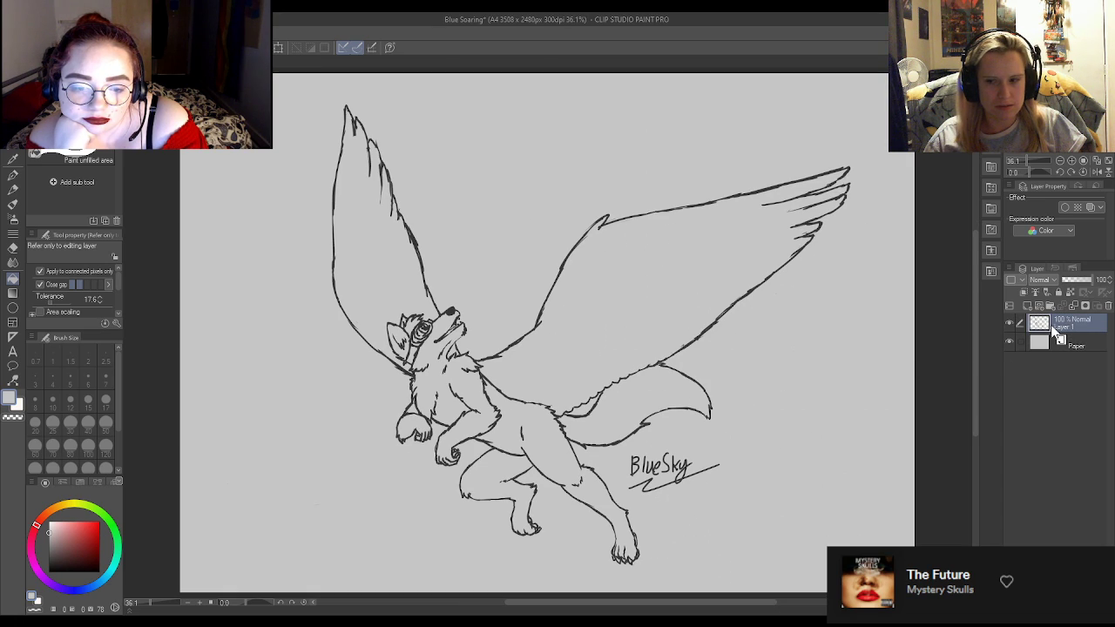
pyautogui.hotkey('alt', 'Tab')
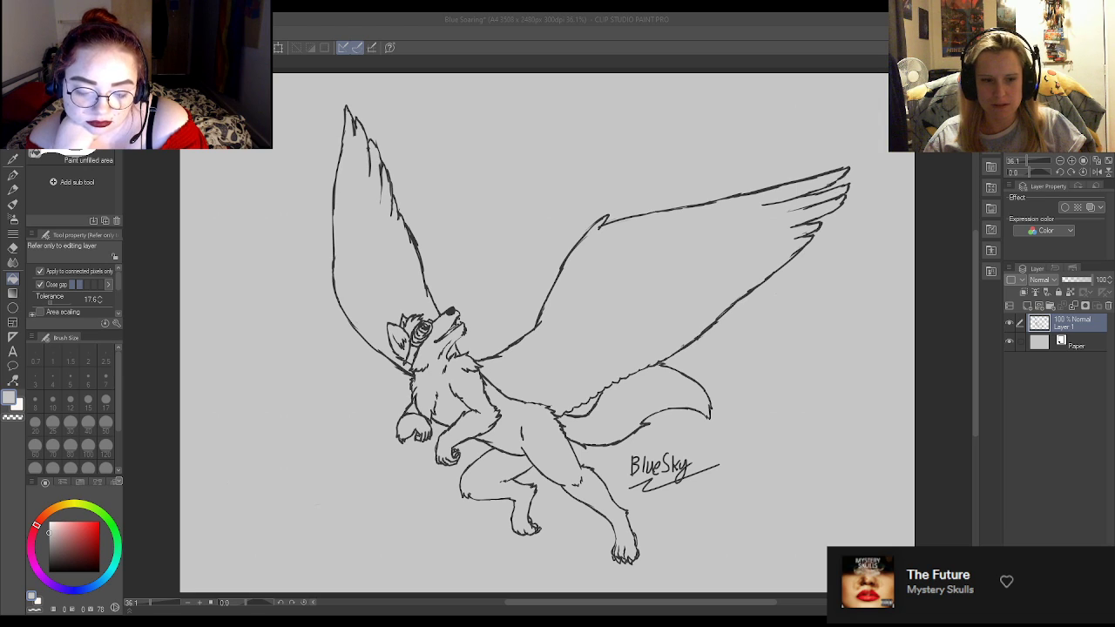
# Add a new layer beneath the line art on Layer 1 and choose a dark navy blue as the drawing colour.
pyautogui.click(1027, 307)
pyautogui.scroll(2, 579, 431)
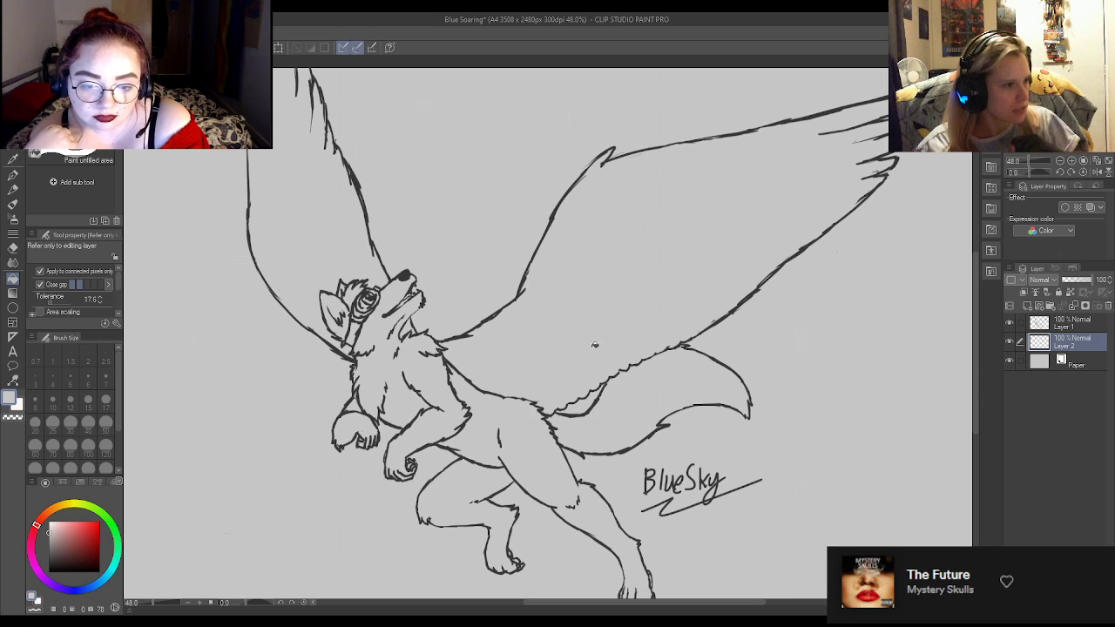
pyautogui.click(86, 554)
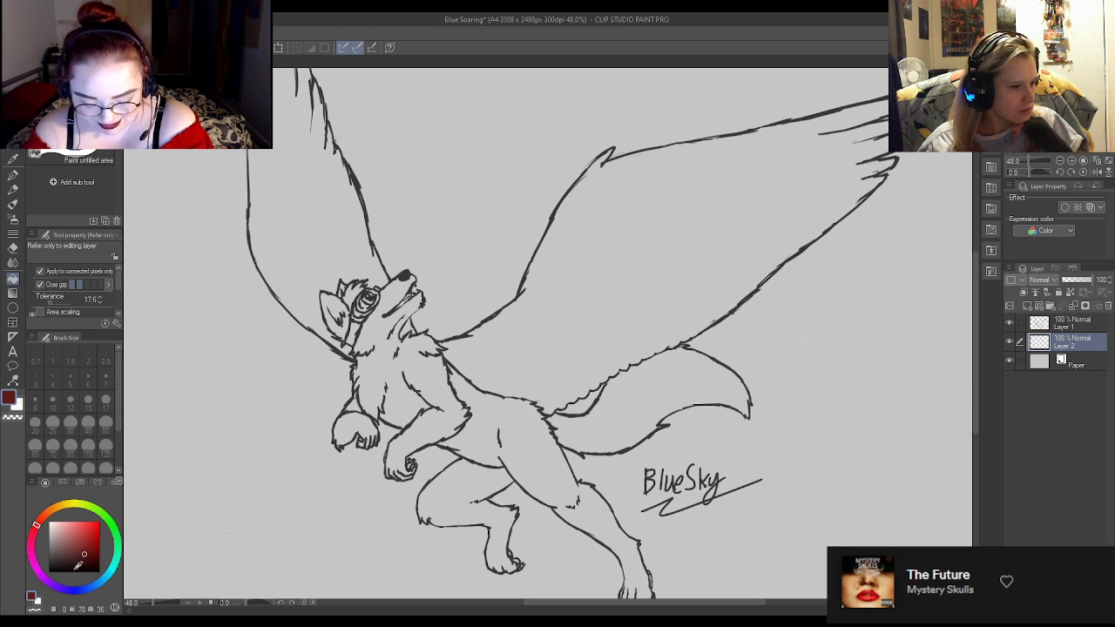
pyautogui.scroll(-3, 286, 405)
pyautogui.scroll(2, 286, 406)
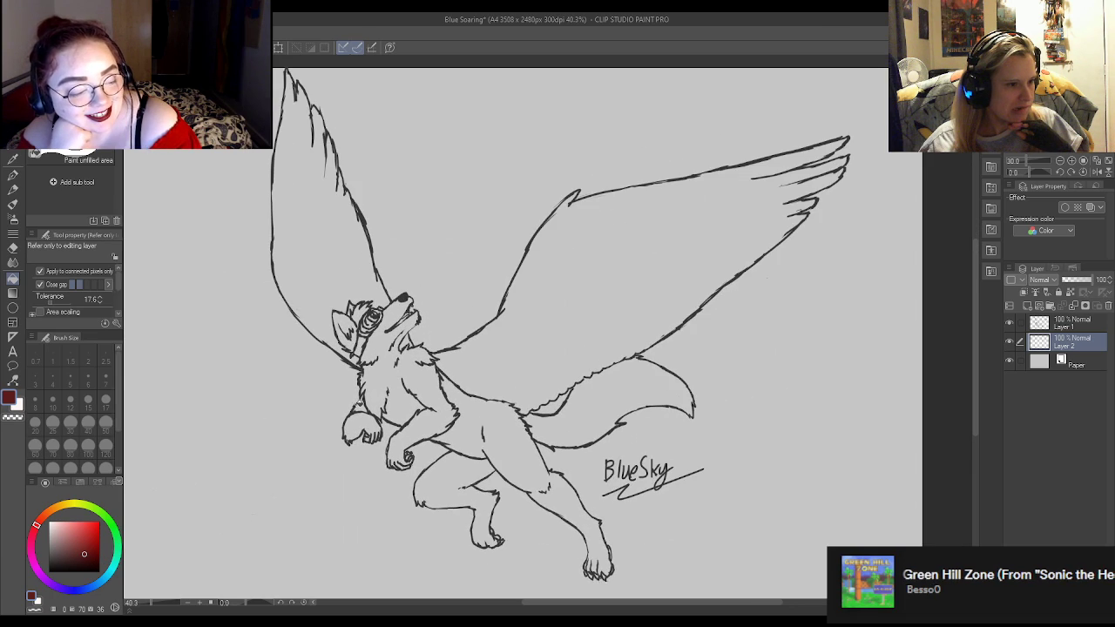
pyautogui.scroll(-3, 514, 331)
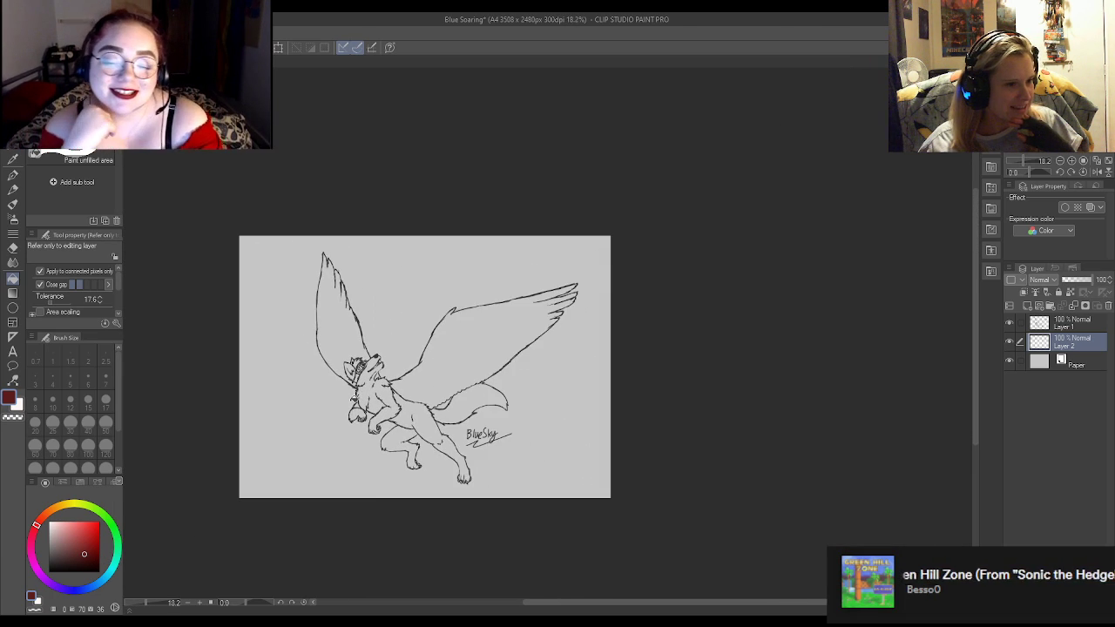
pyautogui.scroll(2, 514, 331)
pyautogui.scroll(2, 352, 398)
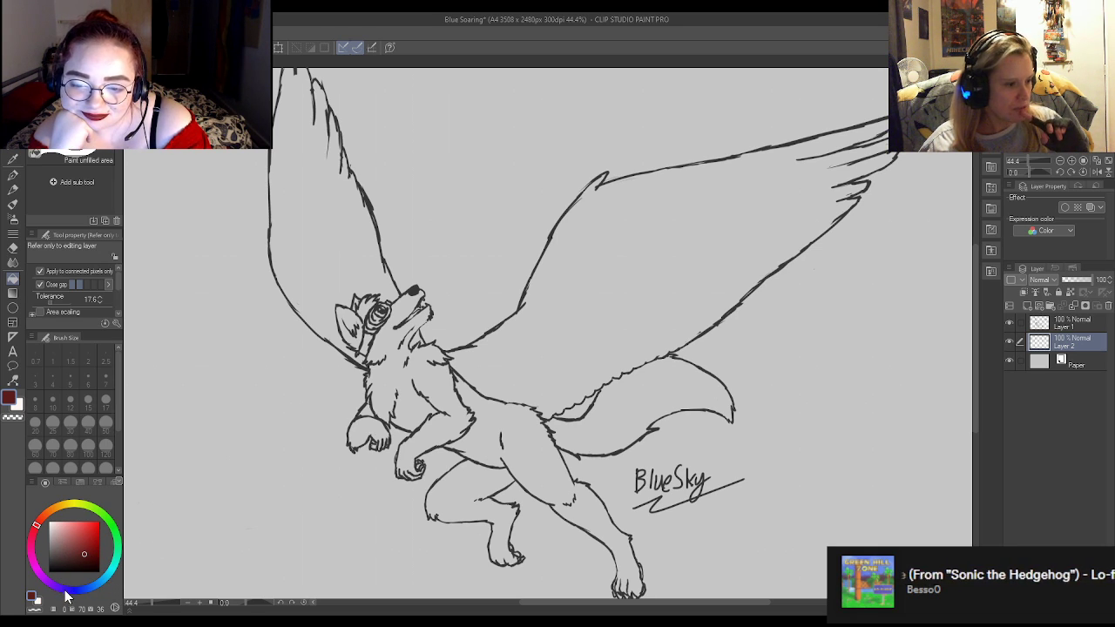
pyautogui.click(65, 591)
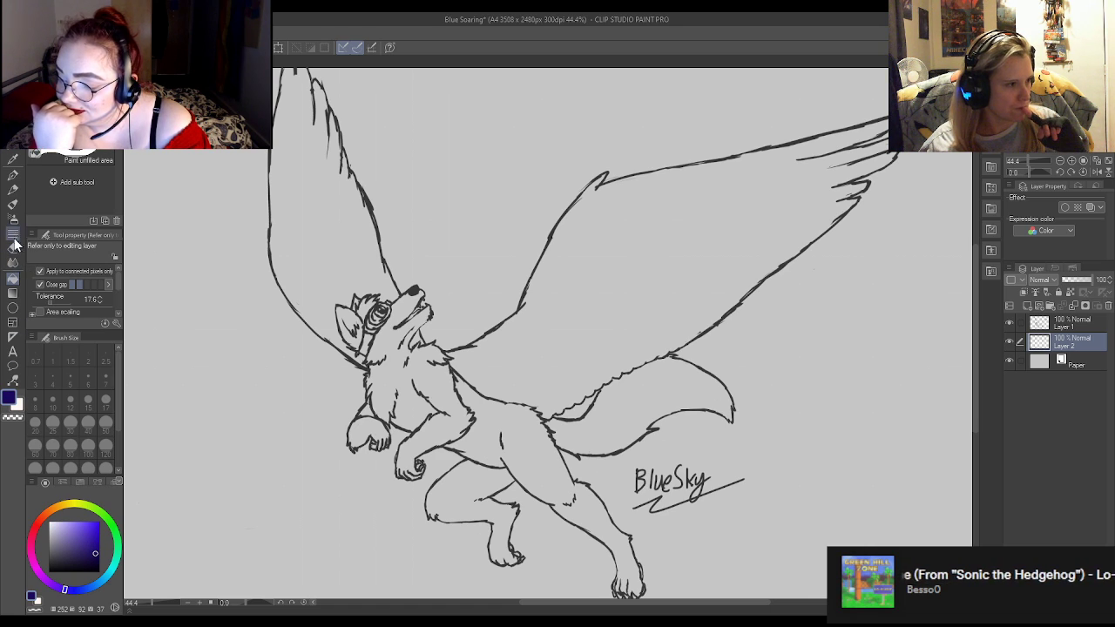
# Paint the background navy blue on Layer 2 with the Turnip pen at brush size 300, leaving rough edges near the canvas border.
pyautogui.click(10, 178)
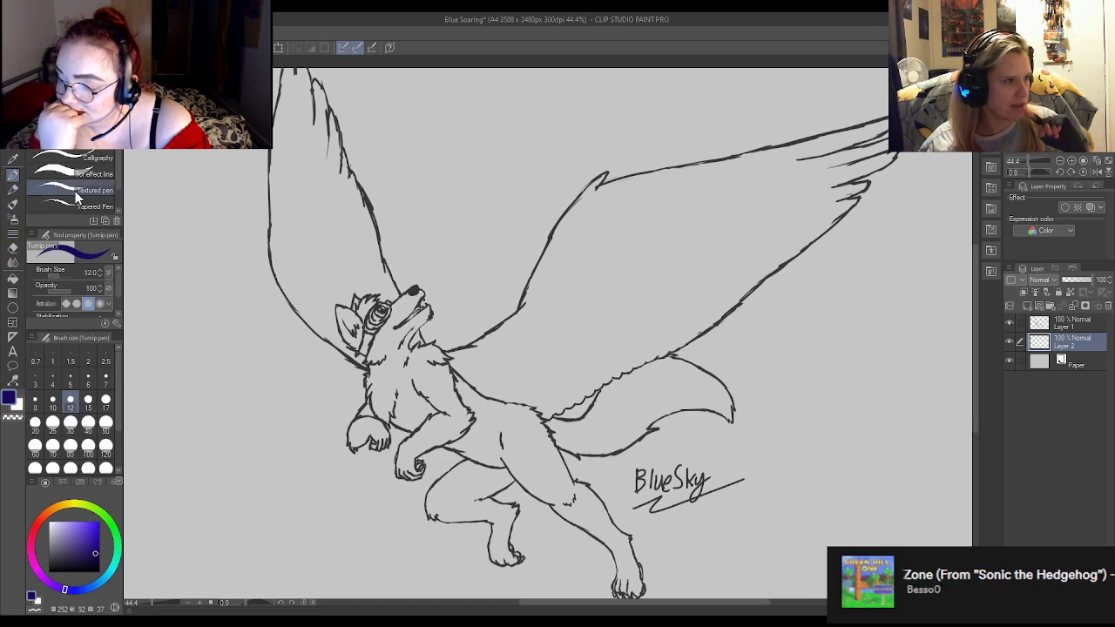
pyautogui.hotkey('ctrl', '-')
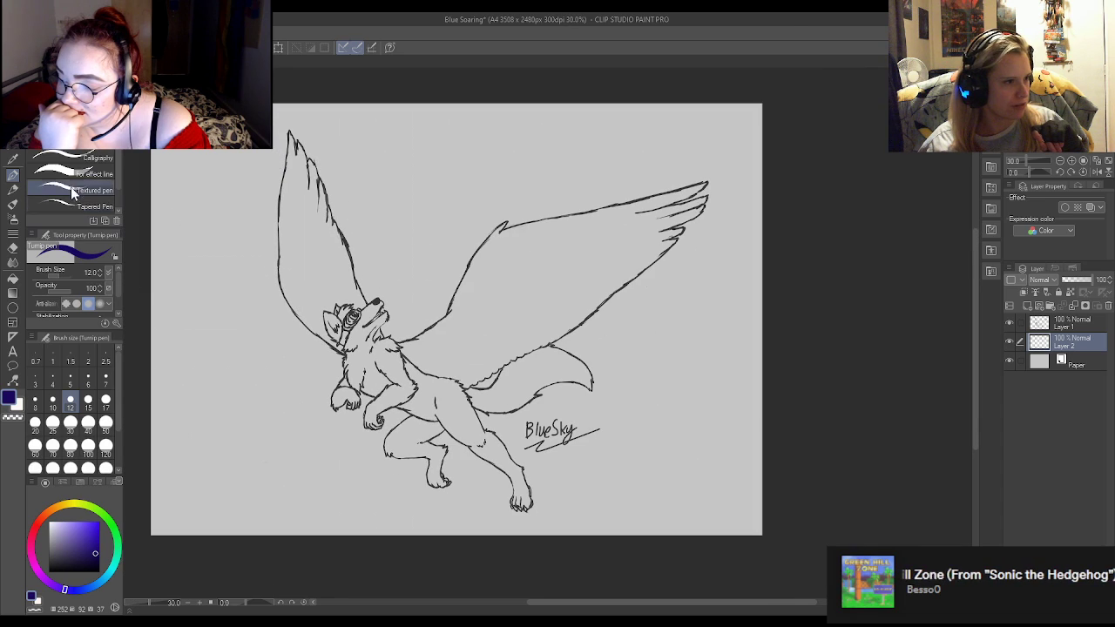
pyautogui.click(105, 468)
pyautogui.moveTo(394, 402); pyautogui.dragTo(353, 328)
pyautogui.hotkey('ctrl', 'z')
pyautogui.moveTo(244, 159)
pyautogui.mouseDown()
pyautogui.moveTo(311, 146)
pyautogui.moveTo(262, 156)
pyautogui.moveTo(248, 185)
pyautogui.moveTo(321, 275)
pyautogui.moveTo(286, 321)
pyautogui.moveTo(309, 369)
pyautogui.moveTo(350, 390)
pyautogui.moveTo(345, 425)
pyautogui.moveTo(433, 447)
pyautogui.moveTo(309, 466)
pyautogui.moveTo(214, 446)
pyautogui.moveTo(416, 489)
pyautogui.moveTo(639, 489)
pyautogui.moveTo(618, 456)
pyautogui.moveTo(561, 448)
pyautogui.moveTo(568, 403)
pyautogui.moveTo(554, 372)
pyautogui.moveTo(527, 320)
pyautogui.moveTo(456, 251)
pyautogui.moveTo(445, 170)
pyautogui.moveTo(417, 159)
pyautogui.moveTo(240, 152)
pyautogui.moveTo(218, 174)
pyautogui.moveTo(247, 321)
pyautogui.moveTo(235, 404)
pyautogui.moveTo(239, 245)
pyautogui.moveTo(227, 412)
pyautogui.moveTo(229, 235)
pyautogui.moveTo(212, 168)
pyautogui.moveTo(215, 253)
pyautogui.moveTo(212, 182)
pyautogui.mouseUp()
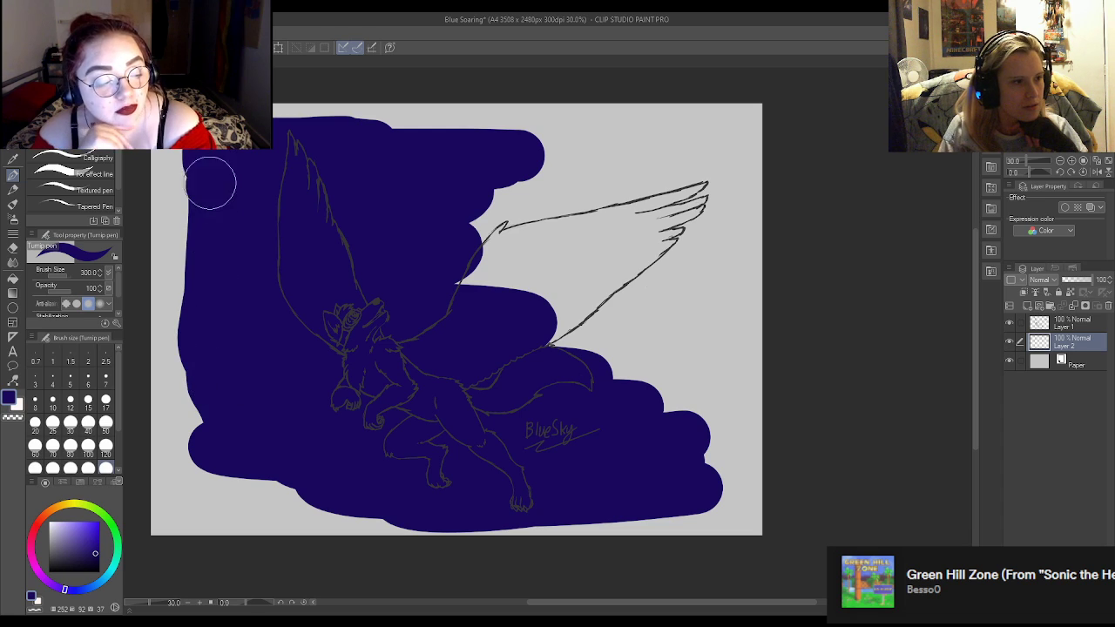
pyautogui.moveTo(482, 170)
pyautogui.mouseDown()
pyautogui.moveTo(482, 128)
pyautogui.moveTo(716, 153)
pyautogui.moveTo(684, 266)
pyautogui.moveTo(711, 408)
pyautogui.moveTo(719, 357)
pyautogui.moveTo(727, 424)
pyautogui.moveTo(705, 375)
pyautogui.moveTo(664, 402)
pyautogui.moveTo(653, 367)
pyautogui.moveTo(541, 377)
pyautogui.moveTo(592, 289)
pyautogui.moveTo(622, 191)
pyautogui.moveTo(568, 188)
pyautogui.moveTo(392, 298)
pyautogui.moveTo(360, 395)
pyautogui.moveTo(478, 420)
pyautogui.moveTo(344, 487)
pyautogui.moveTo(192, 484)
pyautogui.moveTo(192, 325)
pyautogui.moveTo(198, 408)
pyautogui.moveTo(213, 245)
pyautogui.moveTo(194, 212)
pyautogui.mouseUp()
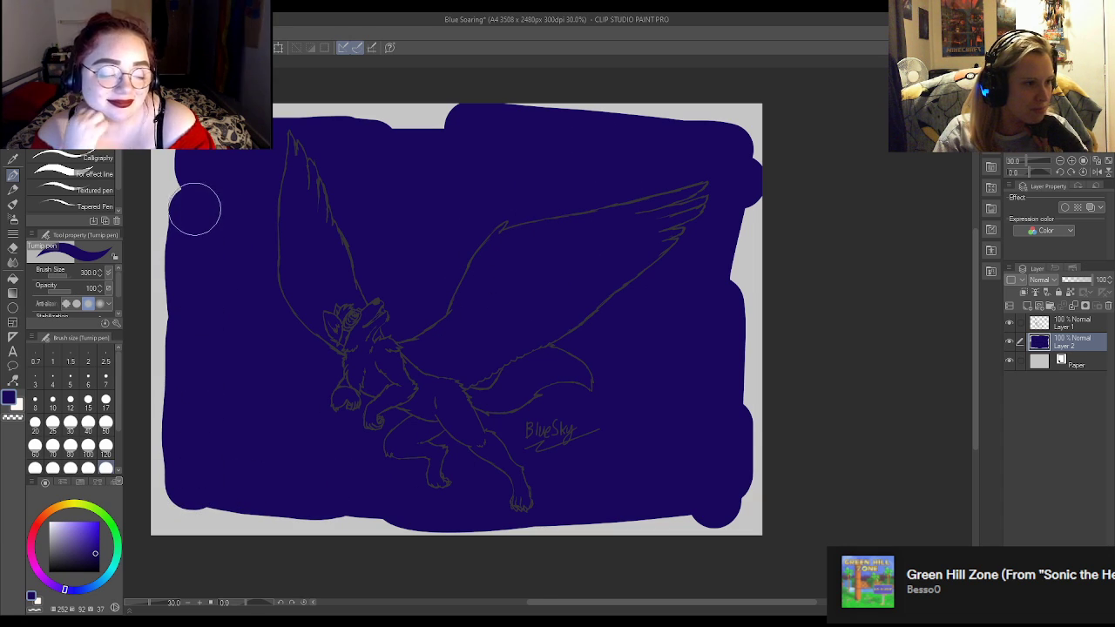
pyautogui.moveTo(209, 150)
pyautogui.mouseDown()
pyautogui.moveTo(330, 137)
pyautogui.moveTo(485, 160)
pyautogui.moveTo(366, 142)
pyautogui.mouseUp()
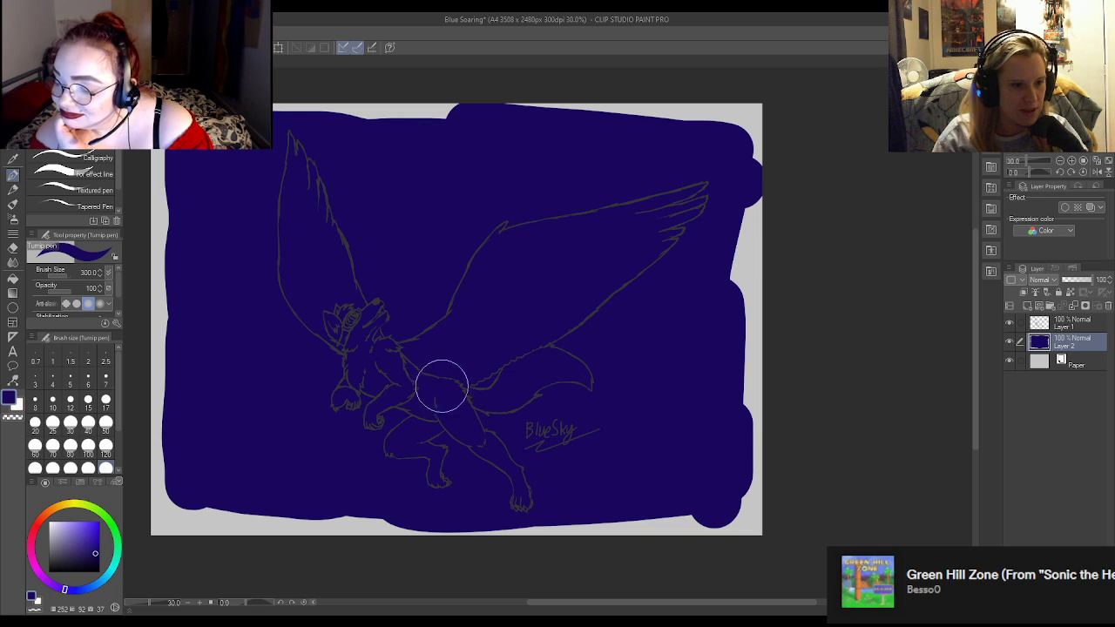
pyautogui.moveTo(204, 487); pyautogui.dragTo(331, 485)
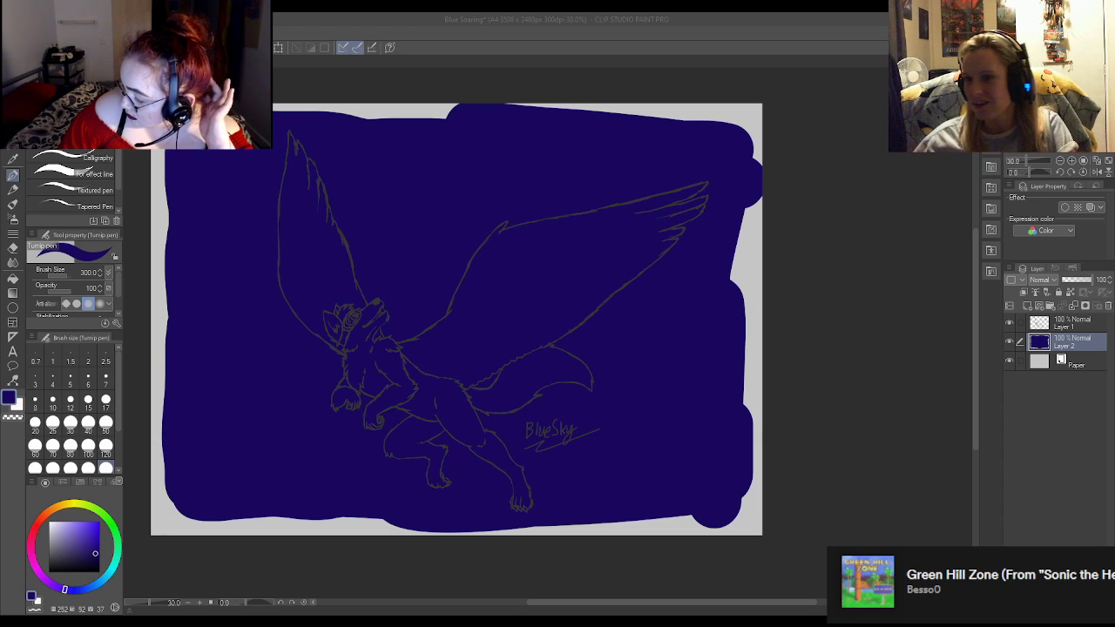
pyautogui.scroll(-1, 490, 491)
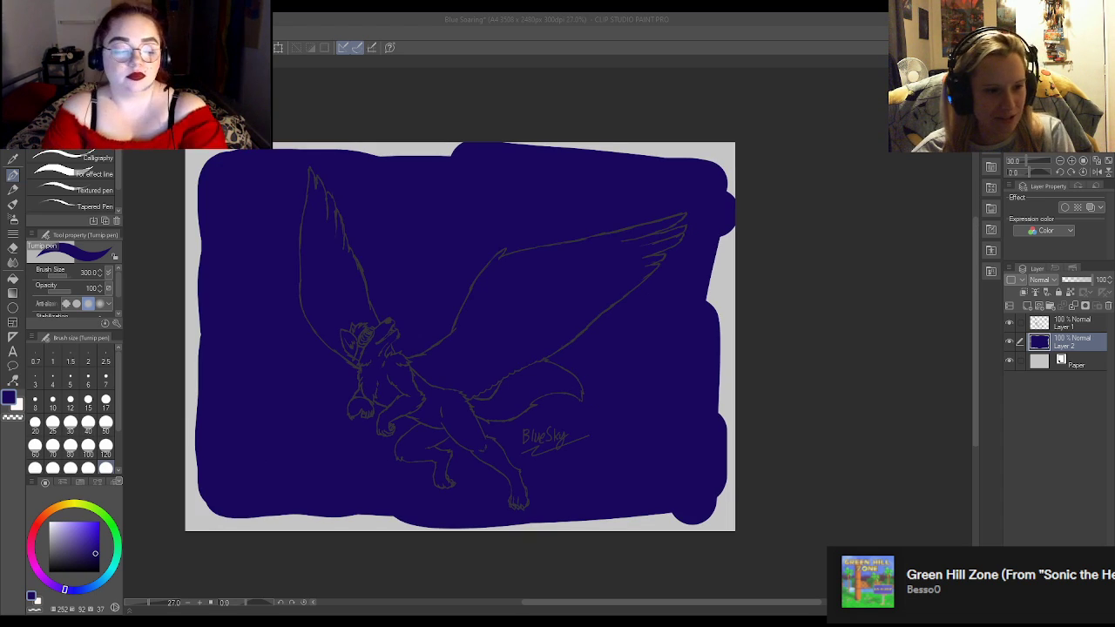
pyautogui.scroll(3, 375, 373)
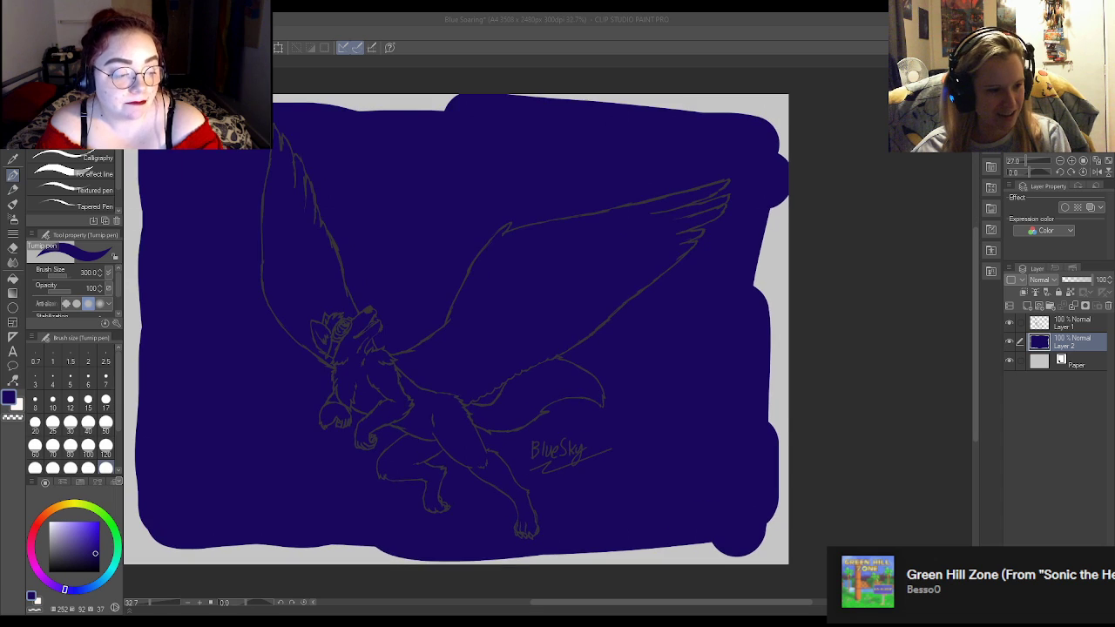
pyautogui.scroll(-2, 505, 340)
pyautogui.scroll(3, 436, 348)
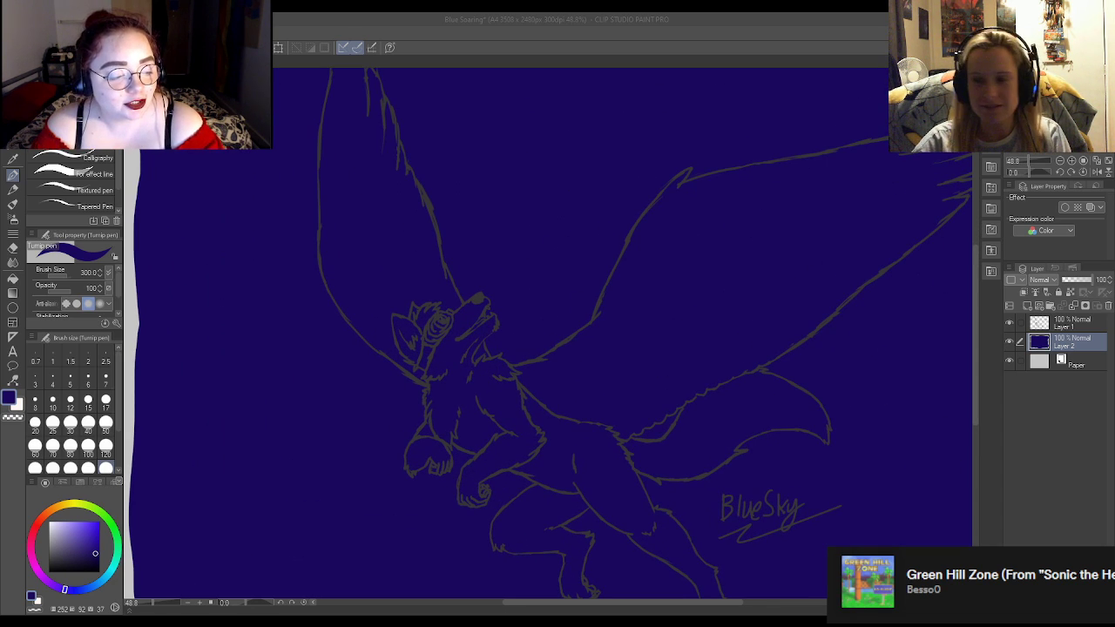
pyautogui.scroll(-3, 557, 331)
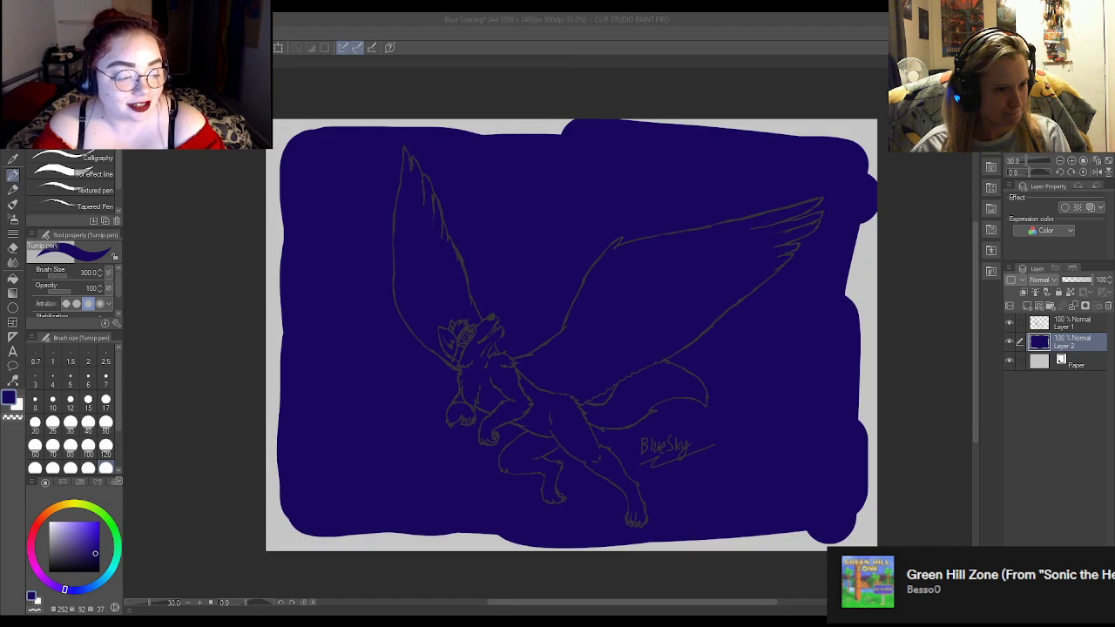
pyautogui.scroll(2, 557, 331)
pyautogui.scroll(1, 722, 387)
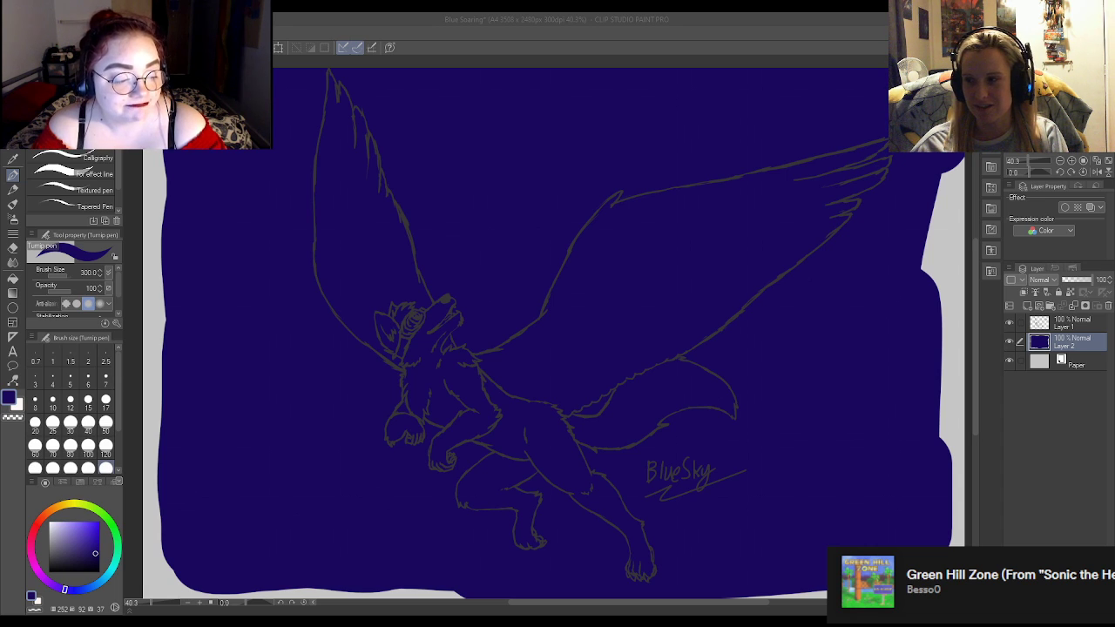
pyautogui.scroll(-2, 554, 330)
pyautogui.scroll(1, 471, 315)
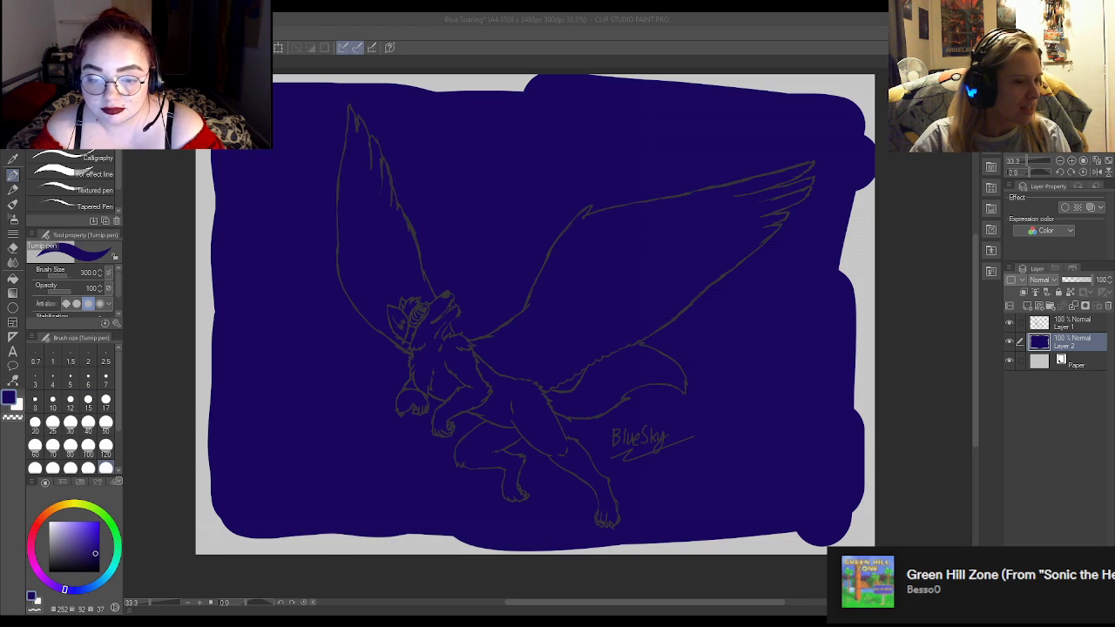
pyautogui.click(94, 541)
pyautogui.click(96, 544)
pyautogui.moveTo(321, 178)
pyautogui.mouseDown()
pyautogui.moveTo(365, 168)
pyautogui.moveTo(418, 179)
pyautogui.moveTo(321, 236)
pyautogui.mouseUp()
pyautogui.hotkey('ctrl', 'z')
pyautogui.hotkey('ctrl', 'z')
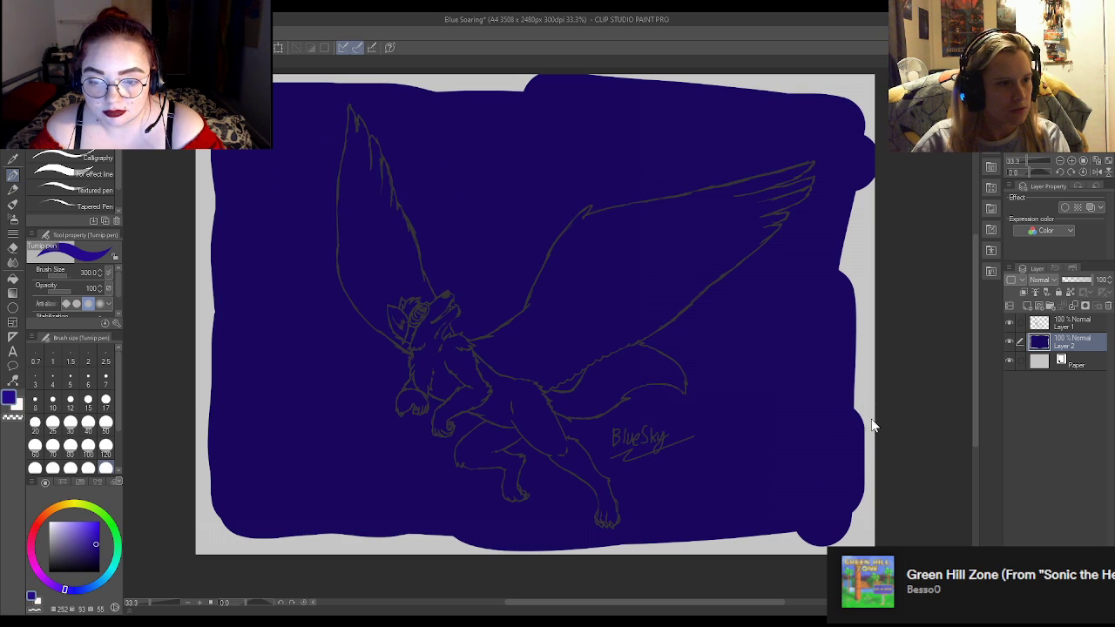
# Add a new layer above the navy background and choose a light sky blue as the drawing colour.
pyautogui.click(1027, 306)
pyautogui.moveTo(100, 588); pyautogui.dragTo(96, 590)
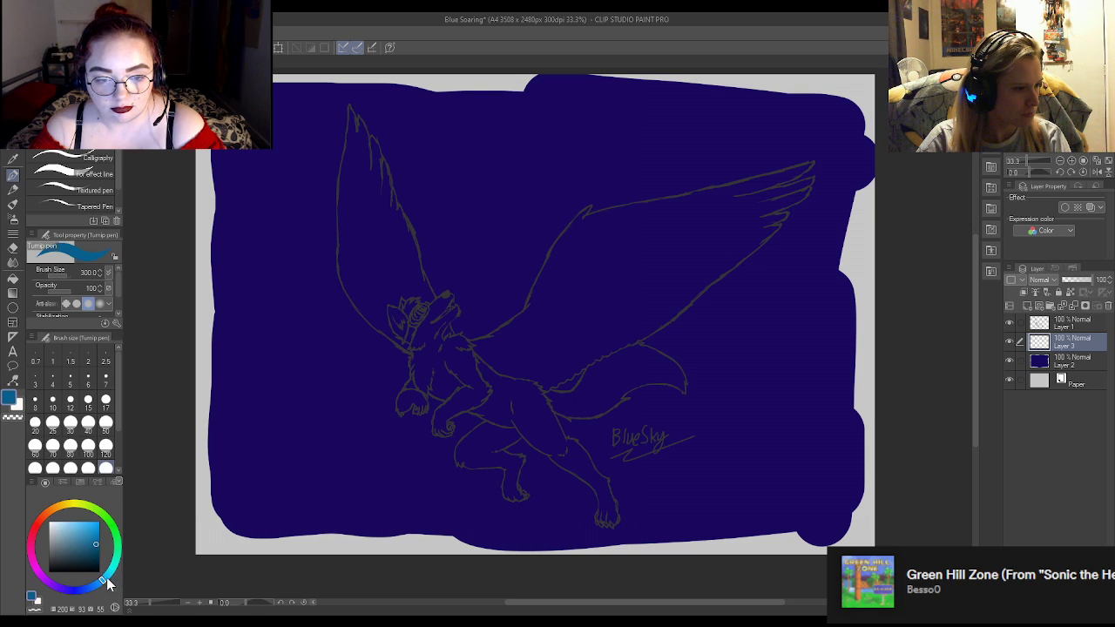
pyautogui.click(95, 532)
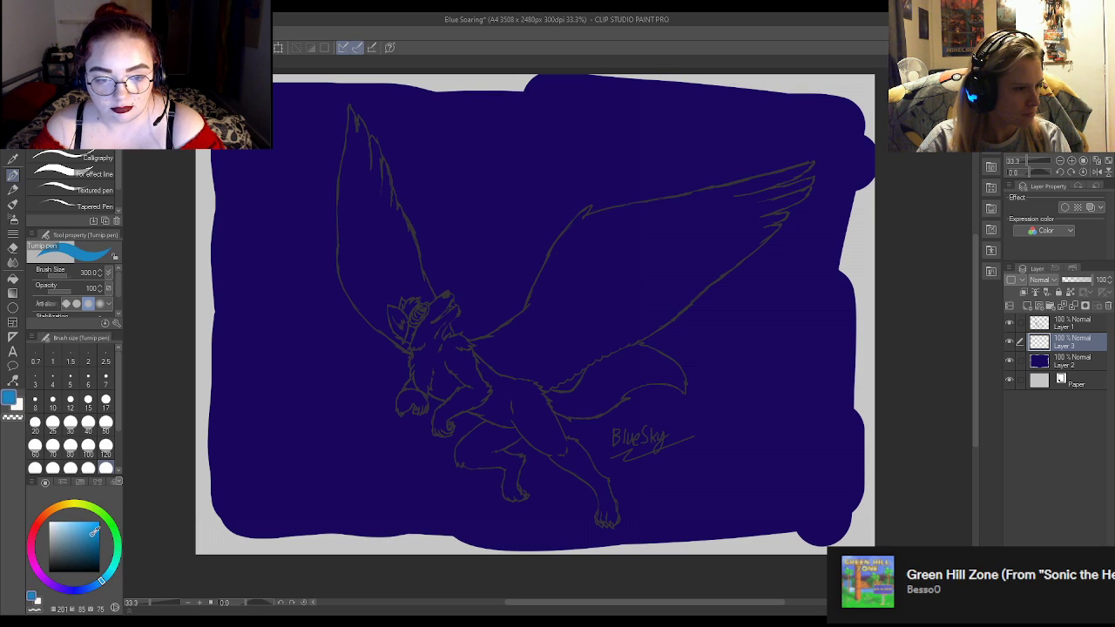
# Block in the wolf's head, chest, torso and thigh in light blue on Layer 3, using brush size 50 for the outlines.
pyautogui.click(460, 383)
pyautogui.scroll(1, 439, 366)
pyautogui.scroll(1, 449, 370)
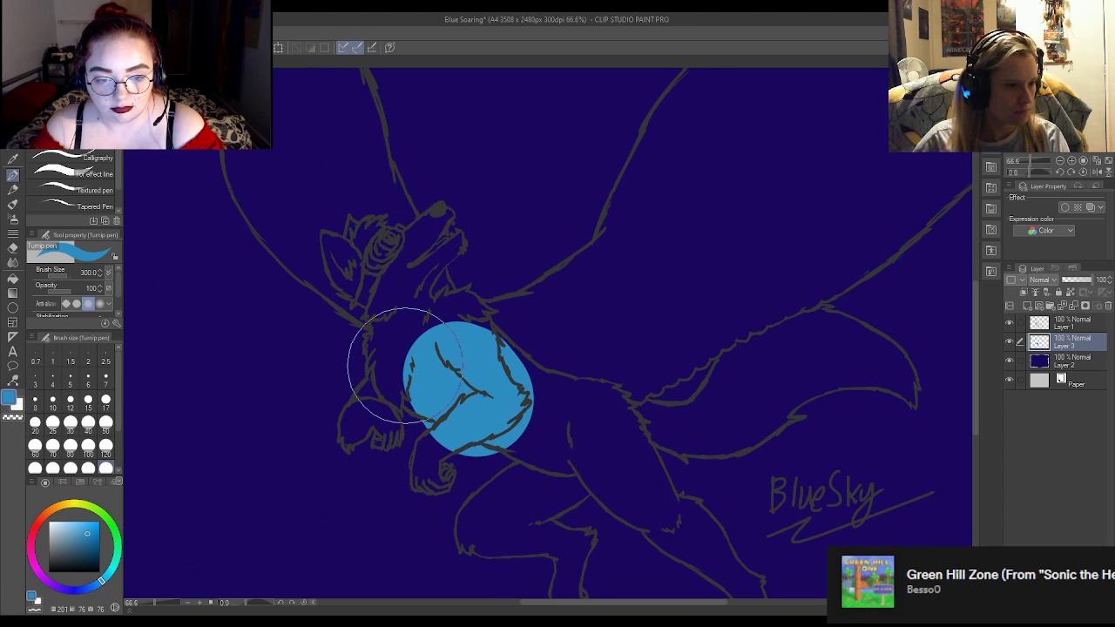
pyautogui.click(106, 402)
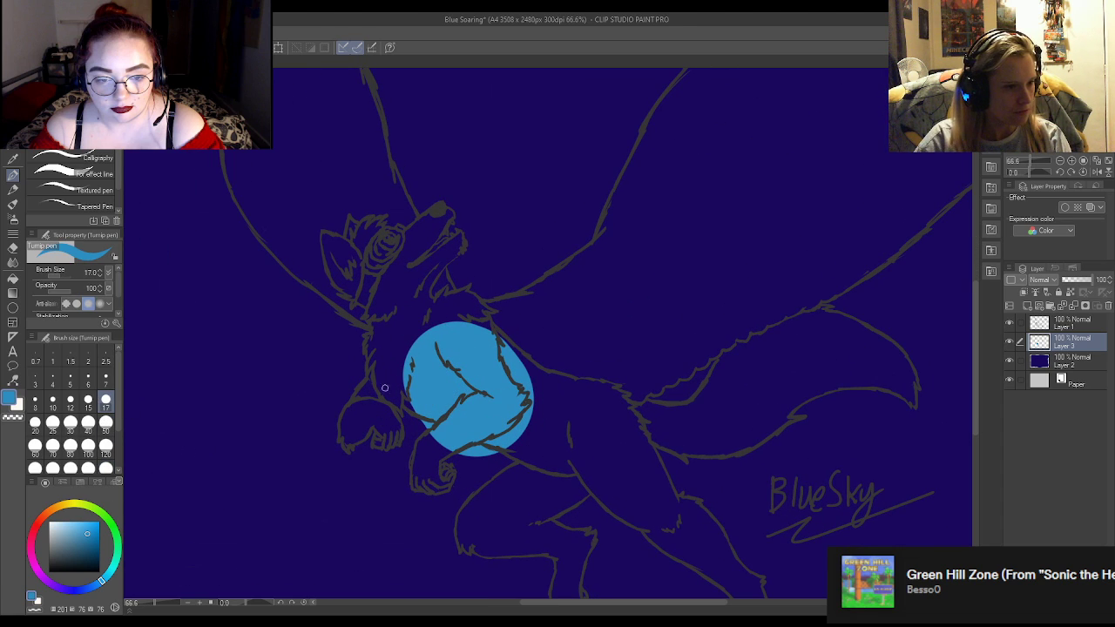
pyautogui.click(105, 425)
pyautogui.moveTo(383, 408)
pyautogui.mouseDown()
pyautogui.moveTo(359, 420)
pyautogui.moveTo(365, 410)
pyautogui.moveTo(375, 437)
pyautogui.moveTo(383, 305)
pyautogui.moveTo(410, 279)
pyautogui.moveTo(411, 365)
pyautogui.moveTo(408, 261)
pyautogui.moveTo(397, 272)
pyautogui.mouseUp()
pyautogui.moveTo(432, 234)
pyautogui.mouseDown()
pyautogui.moveTo(446, 218)
pyautogui.moveTo(440, 249)
pyautogui.mouseUp()
pyautogui.moveTo(418, 299)
pyautogui.mouseDown()
pyautogui.moveTo(459, 340)
pyautogui.moveTo(490, 327)
pyautogui.moveTo(489, 312)
pyautogui.moveTo(466, 304)
pyautogui.moveTo(384, 292)
pyautogui.moveTo(343, 246)
pyautogui.moveTo(326, 250)
pyautogui.moveTo(345, 233)
pyautogui.moveTo(372, 231)
pyautogui.mouseUp()
pyautogui.moveTo(496, 422)
pyautogui.mouseDown()
pyautogui.moveTo(545, 451)
pyautogui.moveTo(484, 418)
pyautogui.moveTo(494, 431)
pyautogui.moveTo(519, 399)
pyautogui.moveTo(477, 337)
pyautogui.moveTo(502, 330)
pyautogui.moveTo(521, 359)
pyautogui.moveTo(594, 376)
pyautogui.moveTo(618, 399)
pyautogui.moveTo(609, 452)
pyautogui.moveTo(645, 518)
pyautogui.moveTo(611, 497)
pyautogui.moveTo(665, 499)
pyautogui.mouseUp()
pyautogui.scroll(-2, 320, 133)
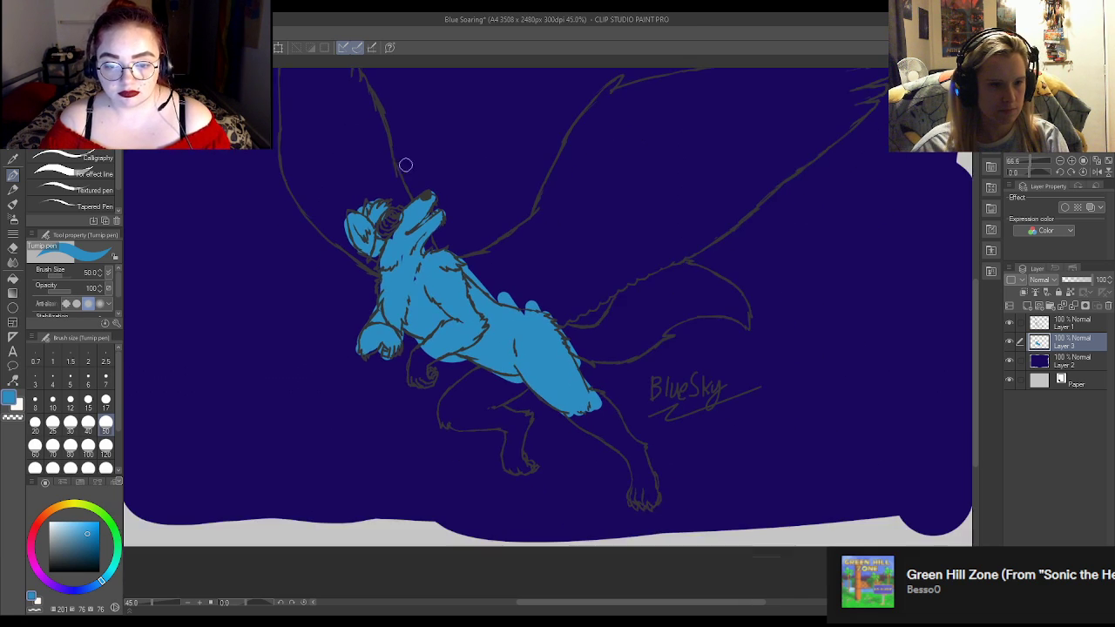
# Extend the light blue base colour over the hind legs, tail, goggles and the remaining front paw.
pyautogui.moveTo(495, 384)
pyautogui.mouseDown()
pyautogui.moveTo(413, 445)
pyautogui.moveTo(452, 424)
pyautogui.moveTo(469, 439)
pyautogui.moveTo(523, 404)
pyautogui.moveTo(455, 456)
pyautogui.moveTo(512, 438)
pyautogui.moveTo(519, 504)
pyautogui.moveTo(527, 462)
pyautogui.mouseUp()
pyautogui.moveTo(599, 429)
pyautogui.mouseDown()
pyautogui.moveTo(630, 435)
pyautogui.moveTo(674, 479)
pyautogui.moveTo(703, 568)
pyautogui.moveTo(711, 519)
pyautogui.mouseUp()
pyautogui.moveTo(623, 338)
pyautogui.mouseDown()
pyautogui.moveTo(660, 361)
pyautogui.moveTo(784, 238)
pyautogui.moveTo(752, 288)
pyautogui.moveTo(761, 298)
pyautogui.moveTo(830, 263)
pyautogui.moveTo(803, 299)
pyautogui.moveTo(857, 284)
pyautogui.moveTo(868, 308)
pyautogui.mouseUp()
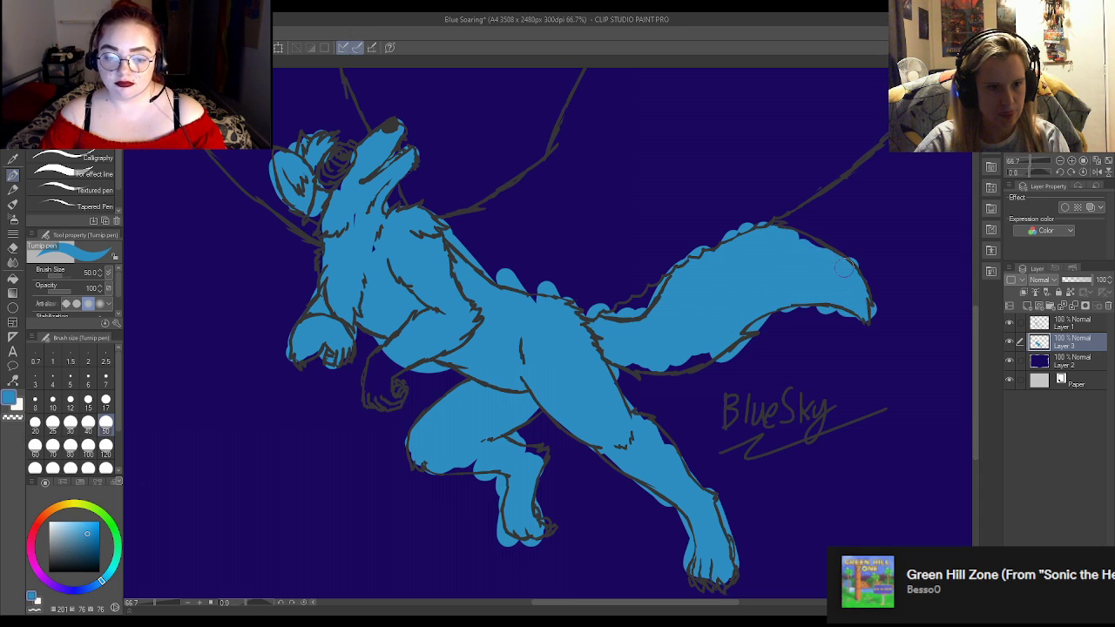
pyautogui.moveTo(338, 172); pyautogui.dragTo(343, 145)
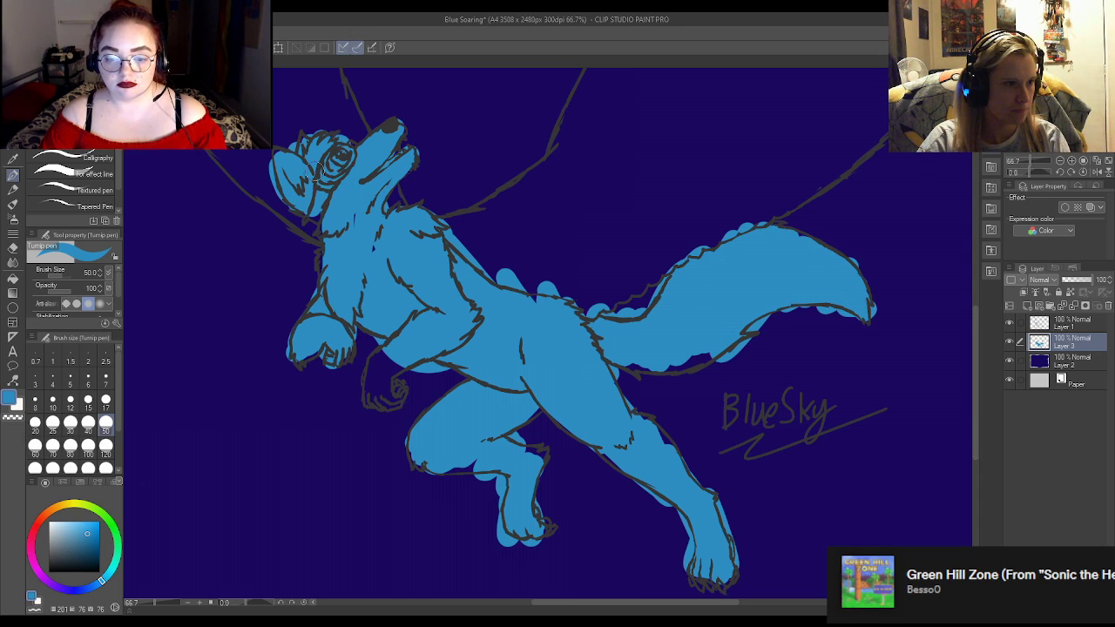
pyautogui.moveTo(377, 341)
pyautogui.mouseDown()
pyautogui.moveTo(364, 369)
pyautogui.moveTo(388, 405)
pyautogui.mouseUp()
pyautogui.scroll(-1, 531, 522)
pyautogui.scroll(5, 537, 514)
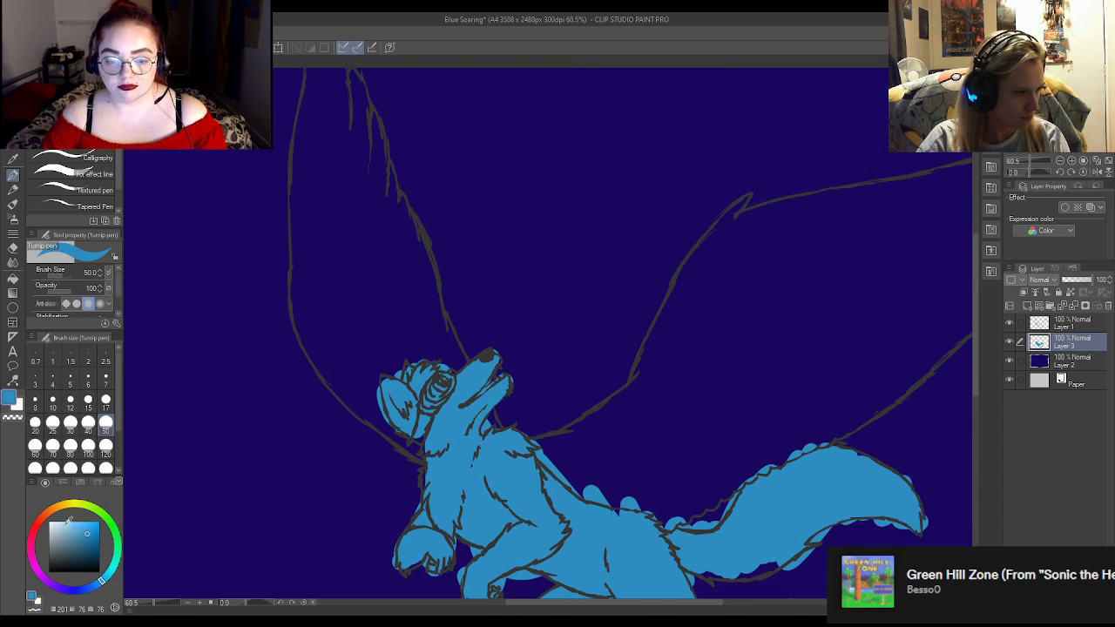
# Choose a pale lavender drawing colour, trying a pale pink stroke inside the wing behind the wolf's head.
pyautogui.click(43, 579)
pyautogui.click(59, 523)
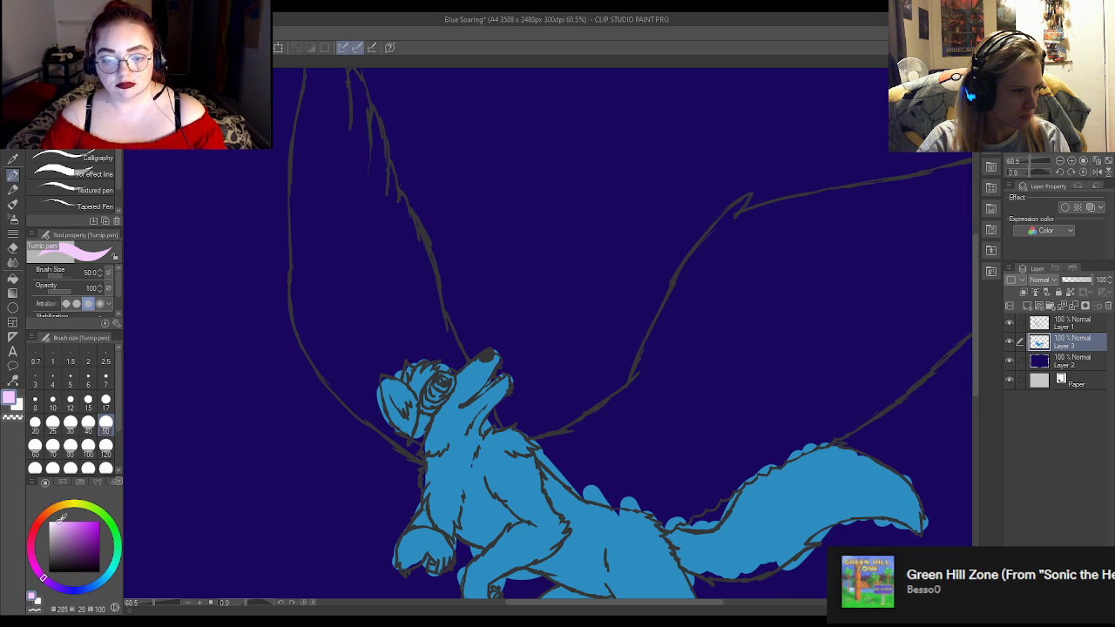
pyautogui.moveTo(349, 275)
pyautogui.mouseDown()
pyautogui.moveTo(358, 344)
pyautogui.moveTo(351, 265)
pyautogui.mouseUp()
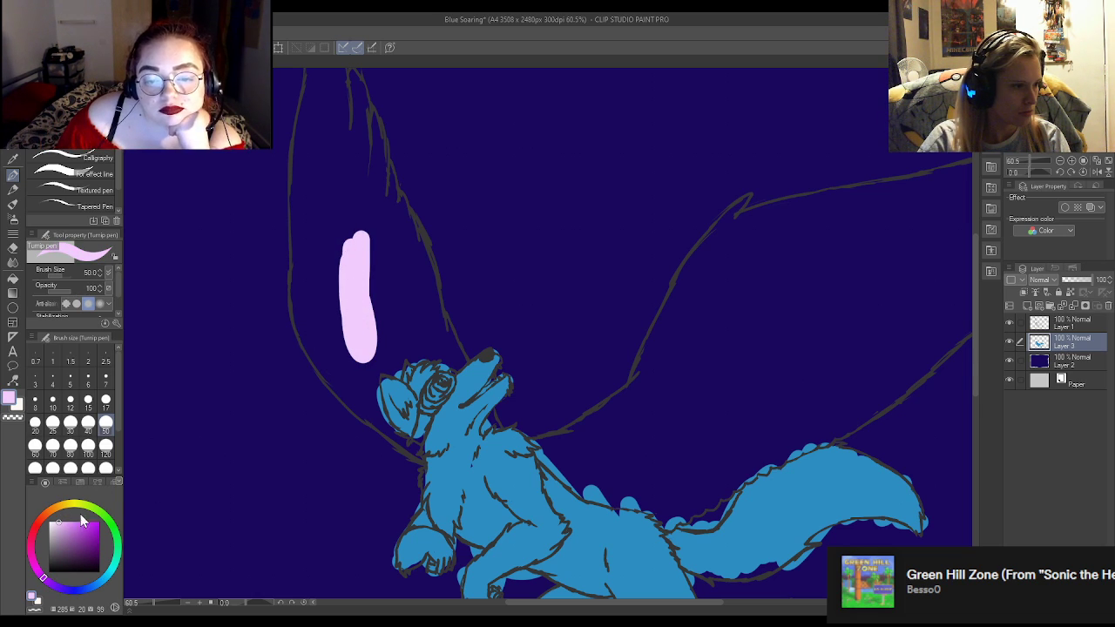
pyautogui.click(65, 592)
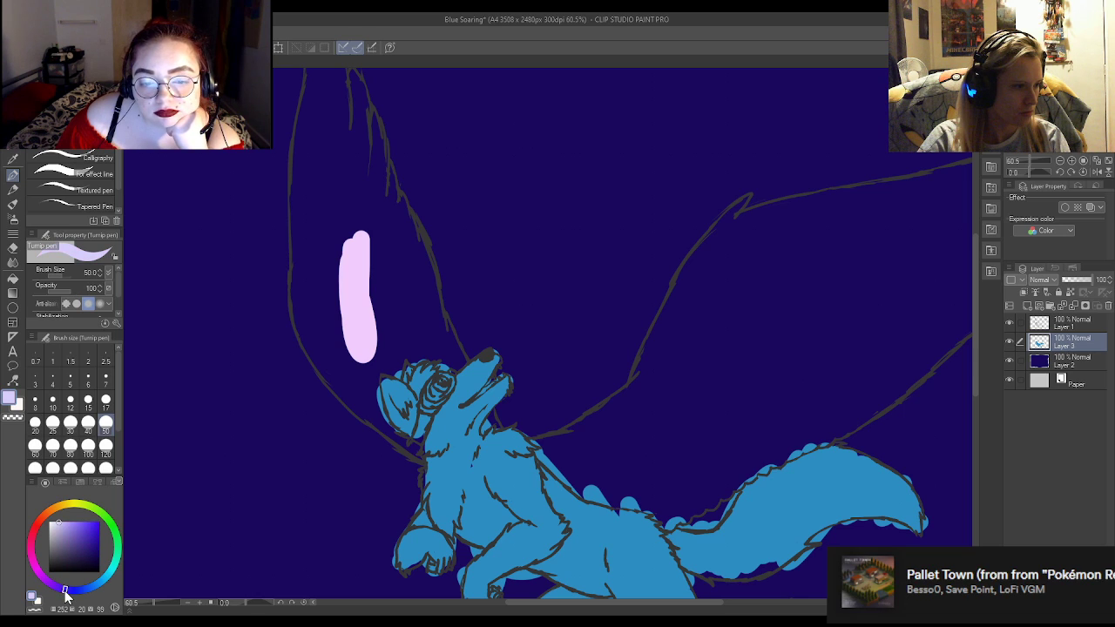
# Fill both wings with pale lavender on Layer 3, raising the brush size to 300 for the large areas.
pyautogui.moveTo(331, 281)
pyautogui.mouseDown()
pyautogui.moveTo(383, 427)
pyautogui.moveTo(416, 457)
pyautogui.mouseUp()
pyautogui.moveTo(344, 304); pyautogui.dragTo(313, 383)
pyautogui.moveTo(315, 214)
pyautogui.mouseDown()
pyautogui.moveTo(311, 353)
pyautogui.moveTo(311, 283)
pyautogui.moveTo(390, 348)
pyautogui.moveTo(407, 344)
pyautogui.moveTo(398, 331)
pyautogui.moveTo(433, 345)
pyautogui.moveTo(436, 261)
pyautogui.moveTo(366, 174)
pyautogui.moveTo(373, 150)
pyautogui.moveTo(331, 187)
pyautogui.moveTo(294, 252)
pyautogui.moveTo(331, 142)
pyautogui.mouseUp()
pyautogui.moveTo(553, 455)
pyautogui.mouseDown()
pyautogui.moveTo(555, 428)
pyautogui.moveTo(557, 481)
pyautogui.mouseUp()
pyautogui.click(105, 468)
pyautogui.scroll(-2, 552, 323)
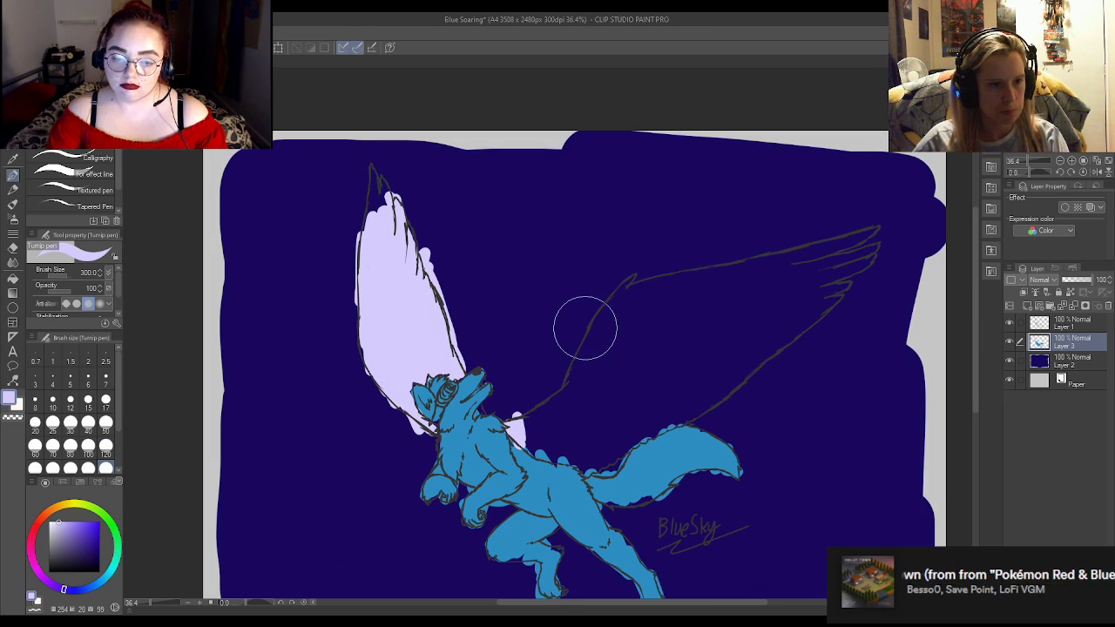
pyautogui.moveTo(727, 328)
pyautogui.mouseDown()
pyautogui.moveTo(763, 324)
pyautogui.moveTo(825, 262)
pyautogui.moveTo(660, 353)
pyautogui.moveTo(653, 319)
pyautogui.moveTo(637, 315)
pyautogui.moveTo(566, 416)
pyautogui.moveTo(546, 422)
pyautogui.moveTo(569, 438)
pyautogui.moveTo(632, 392)
pyautogui.moveTo(700, 372)
pyautogui.moveTo(614, 422)
pyautogui.moveTo(696, 378)
pyautogui.moveTo(818, 270)
pyautogui.mouseUp()
pyautogui.moveTo(441, 274)
pyautogui.mouseDown()
pyautogui.moveTo(375, 209)
pyautogui.moveTo(392, 277)
pyautogui.mouseUp()
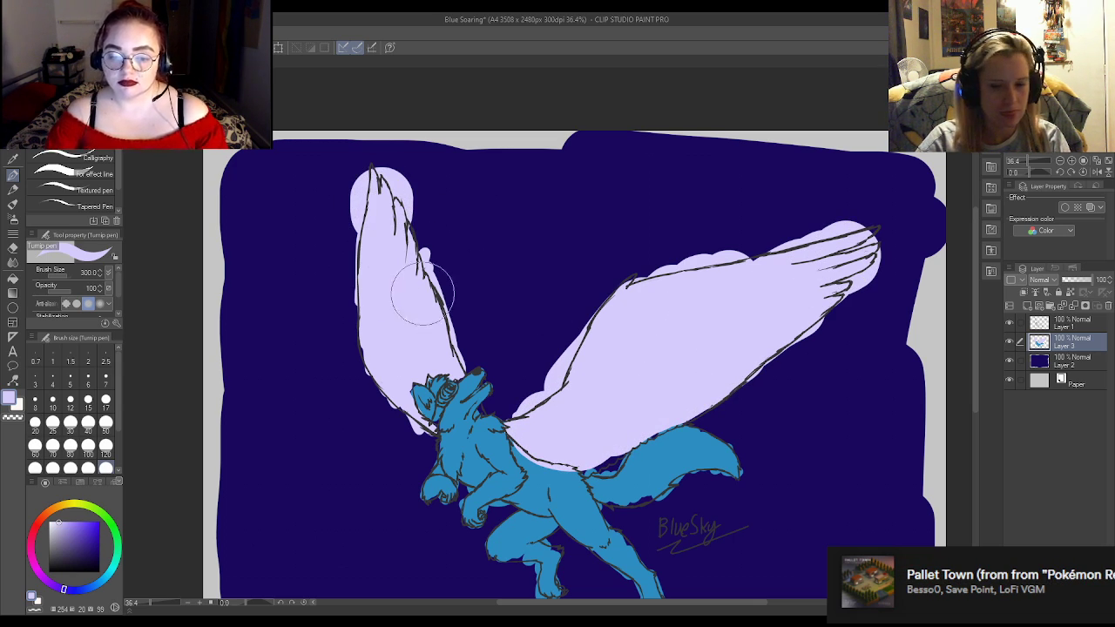
# Cover the lavender overspill around the wing tips and upper wing edges with the sampled navy background colour.
pyautogui.scroll(-2, 406, 323)
pyautogui.scroll(2, 439, 427)
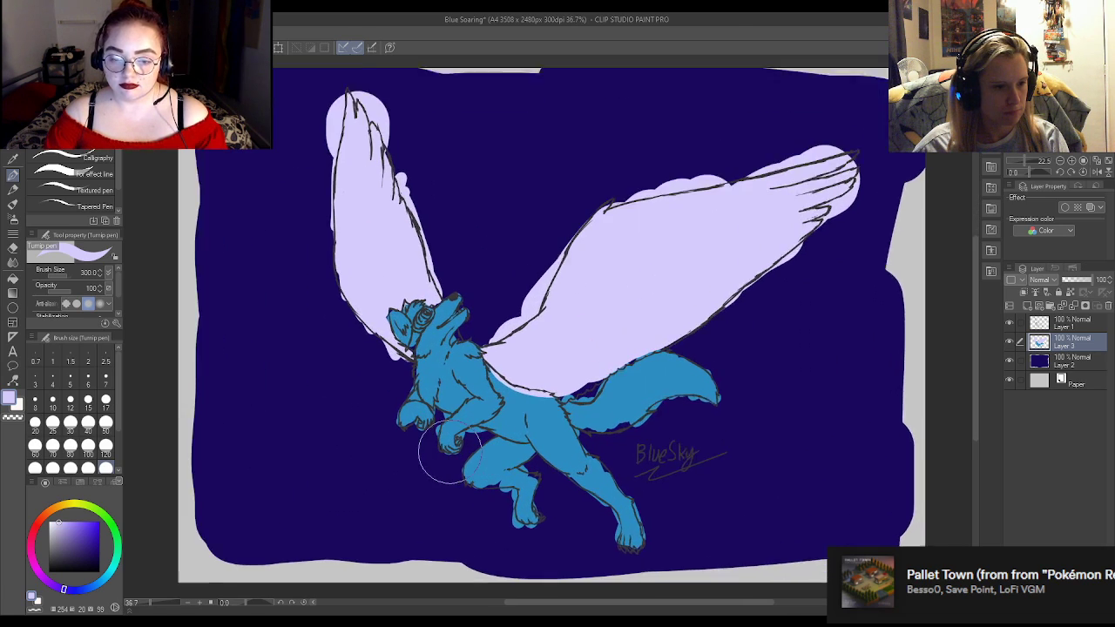
pyautogui.scroll(3, 450, 453)
pyautogui.scroll(-1, 423, 448)
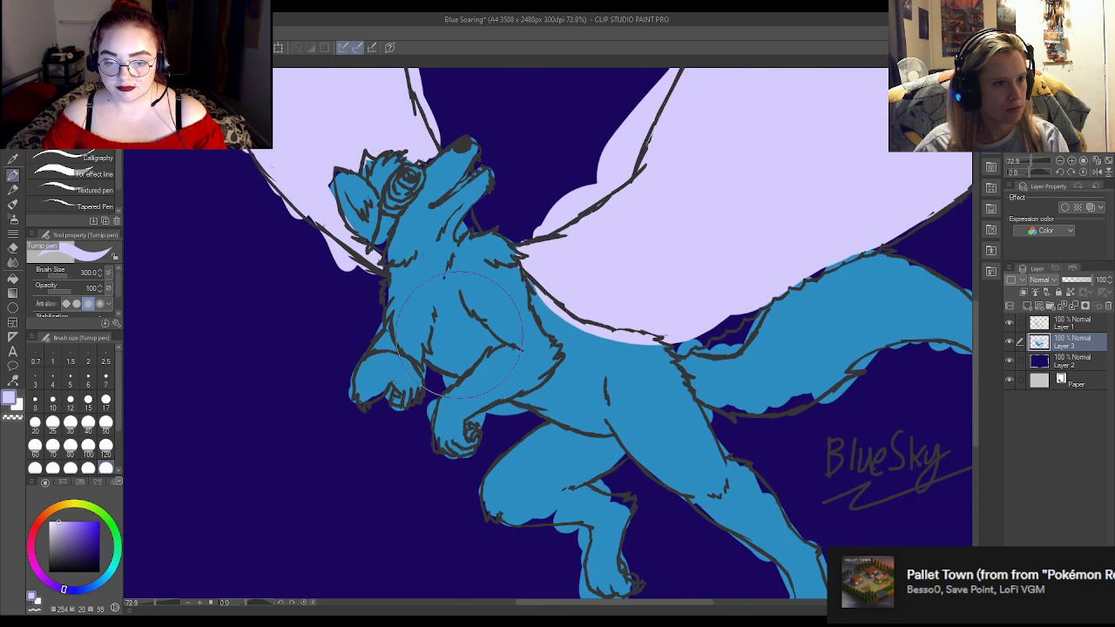
pyautogui.scroll(-4, 457, 336)
pyautogui.scroll(2, 423, 204)
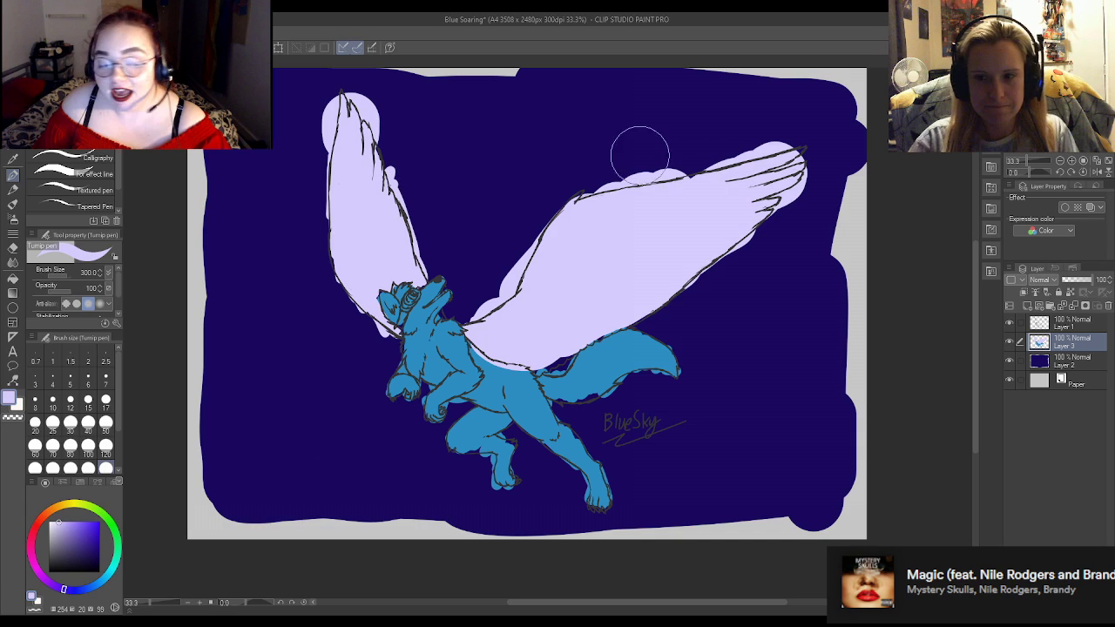
pyautogui.keyDown('alt'); pyautogui.click(657, 285); pyautogui.keyUp('alt')
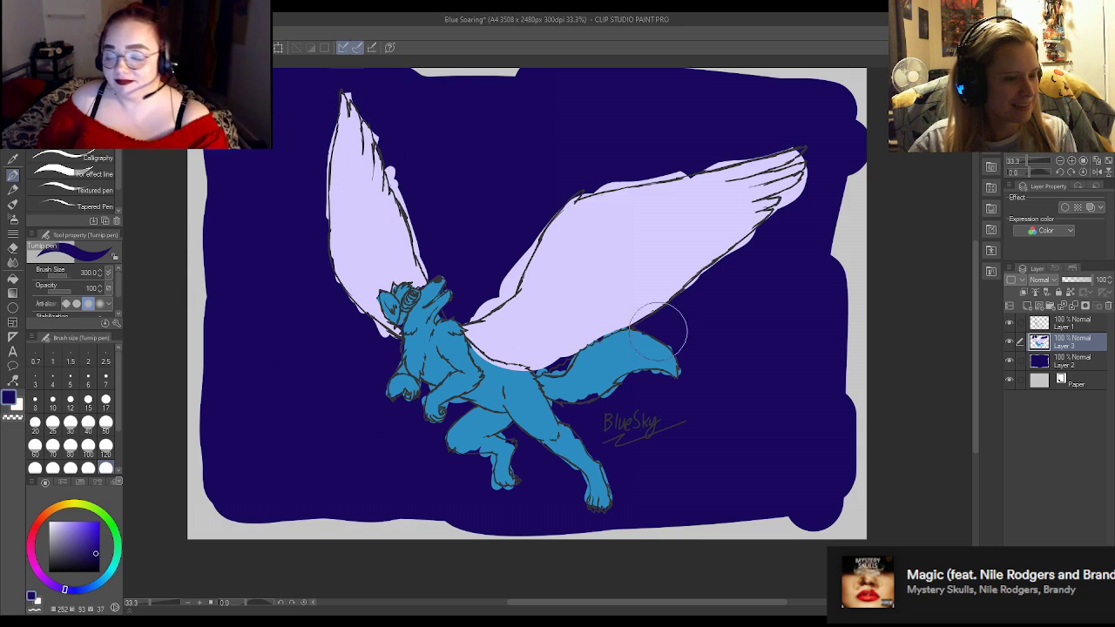
# Paint the white of the wolf's eye in pale lavender with the Turnip pen at brush size 17.
pyautogui.click(105, 400)
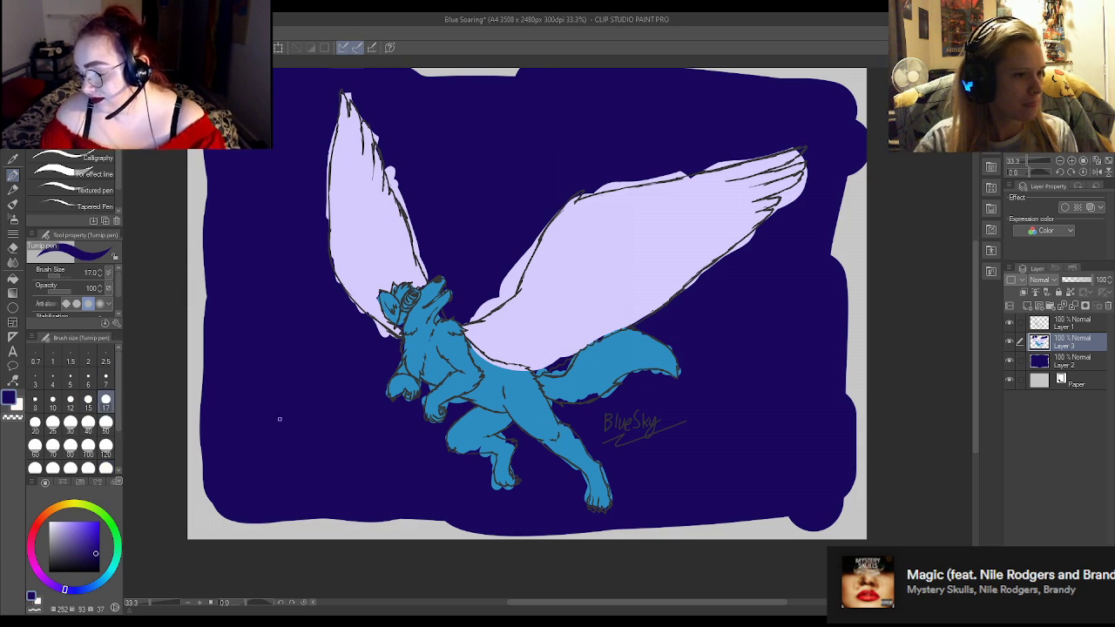
pyautogui.scroll(-1, 406, 229)
pyautogui.scroll(4, 406, 228)
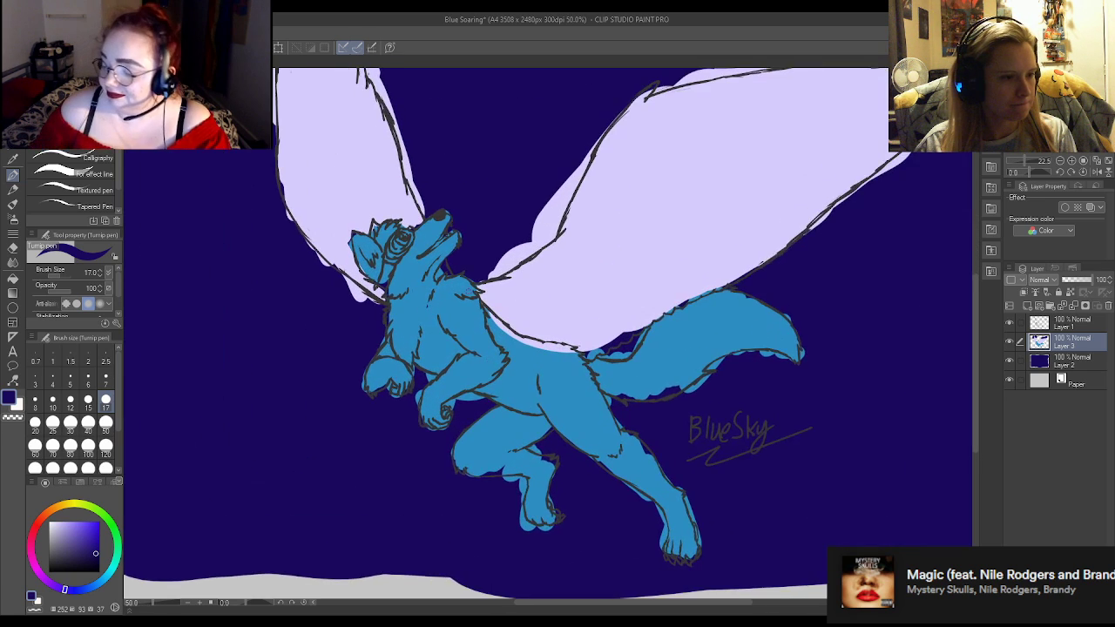
pyautogui.scroll(1, 375, 261)
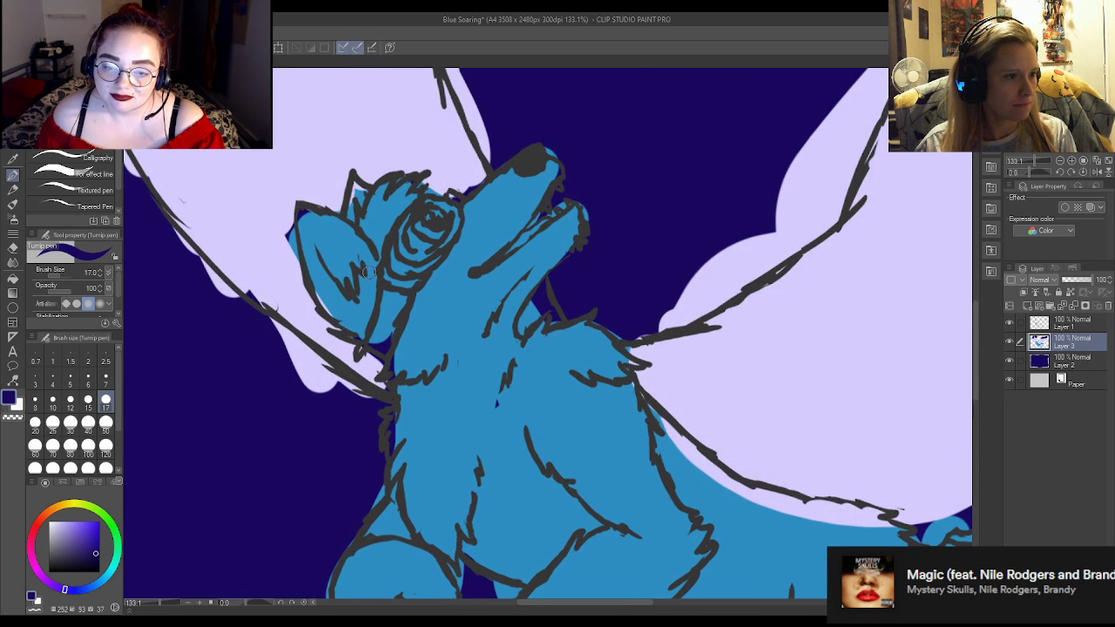
pyautogui.press('x')
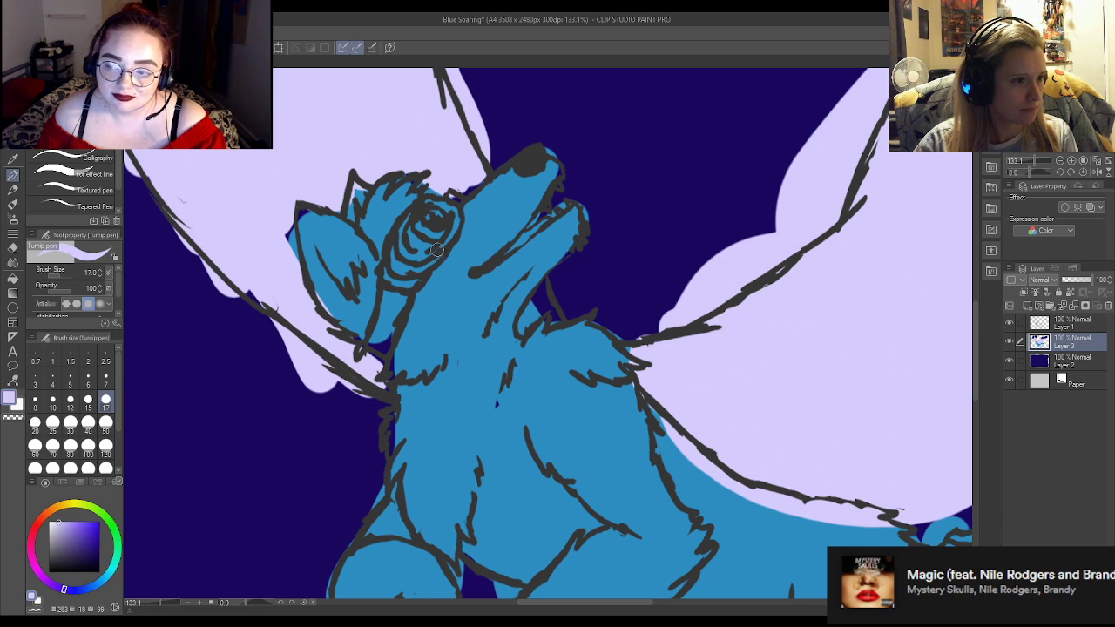
pyautogui.moveTo(421, 237); pyautogui.dragTo(415, 231)
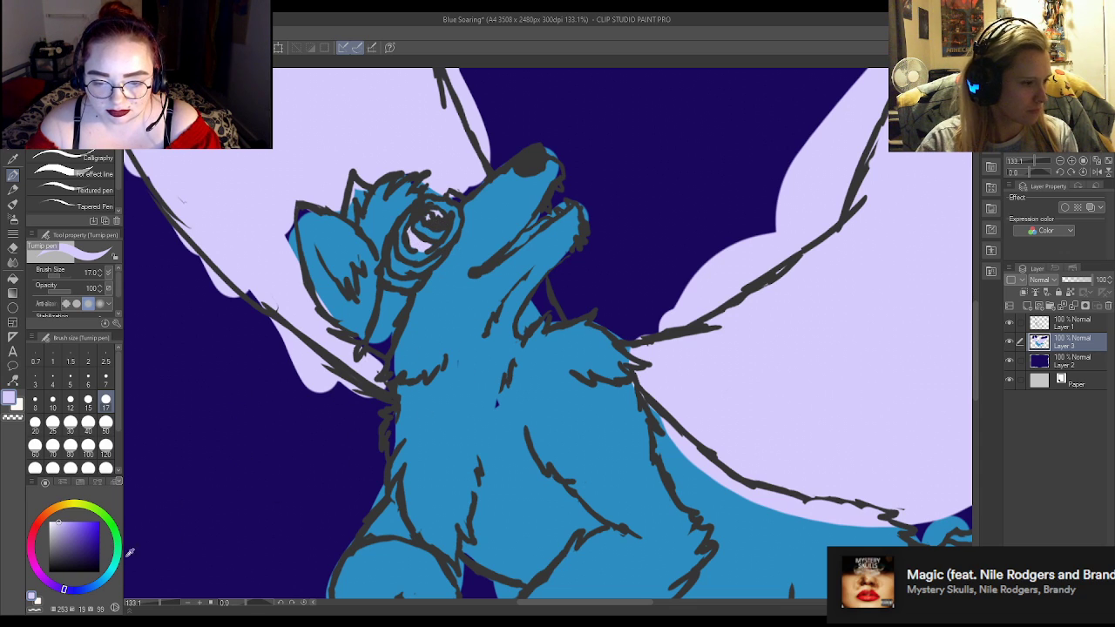
# Choose a deep royal blue and paint the wolf's iris with it.
pyautogui.click(79, 591)
pyautogui.click(92, 528)
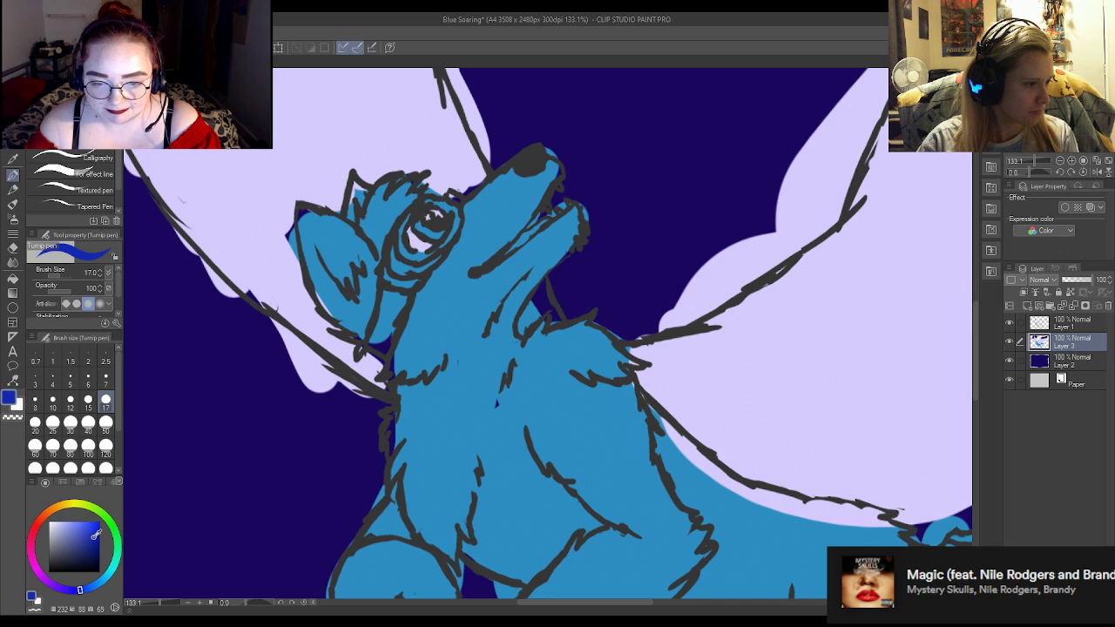
pyautogui.click(79, 592)
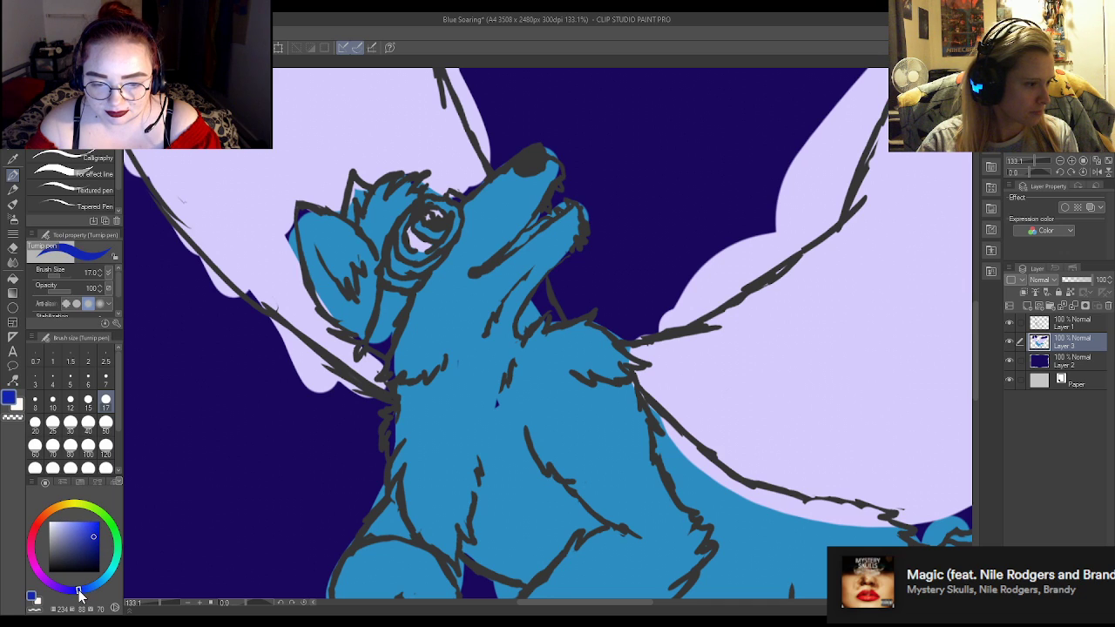
pyautogui.moveTo(422, 225)
pyautogui.mouseDown()
pyautogui.moveTo(442, 228)
pyautogui.moveTo(430, 228)
pyautogui.mouseUp()
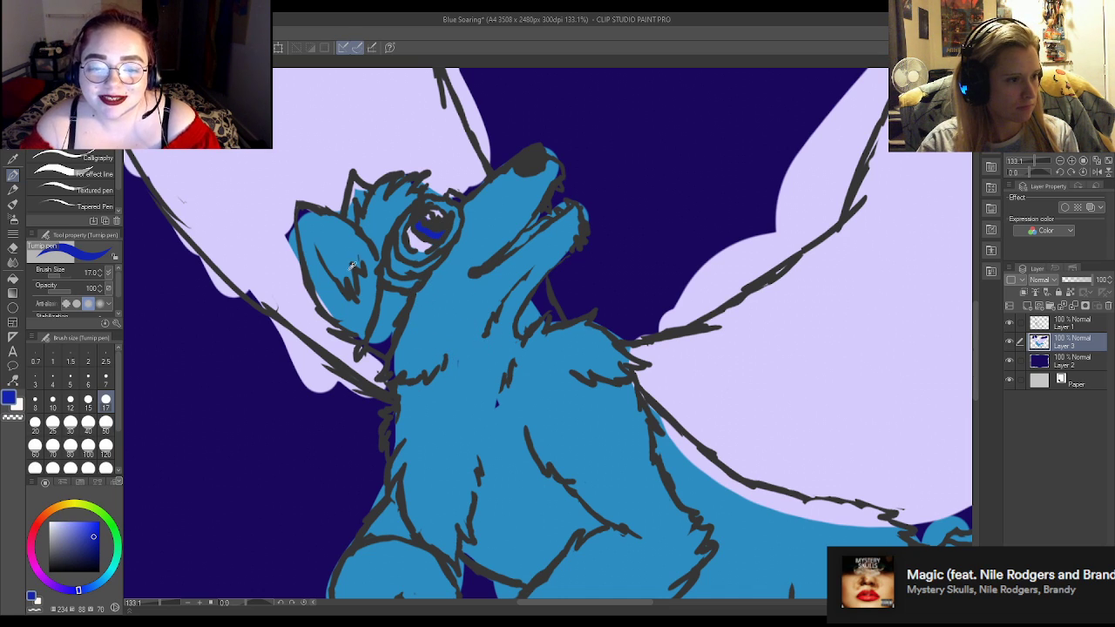
# Tidy the edges of the ears, head tuft and goggles, alternating sampled light blue and pale lavender.
pyautogui.keyDown('alt'); pyautogui.click(343, 298); pyautogui.keyUp('alt')
pyautogui.moveTo(306, 228)
pyautogui.mouseDown()
pyautogui.moveTo(360, 223)
pyautogui.moveTo(359, 207)
pyautogui.moveTo(354, 221)
pyautogui.mouseUp()
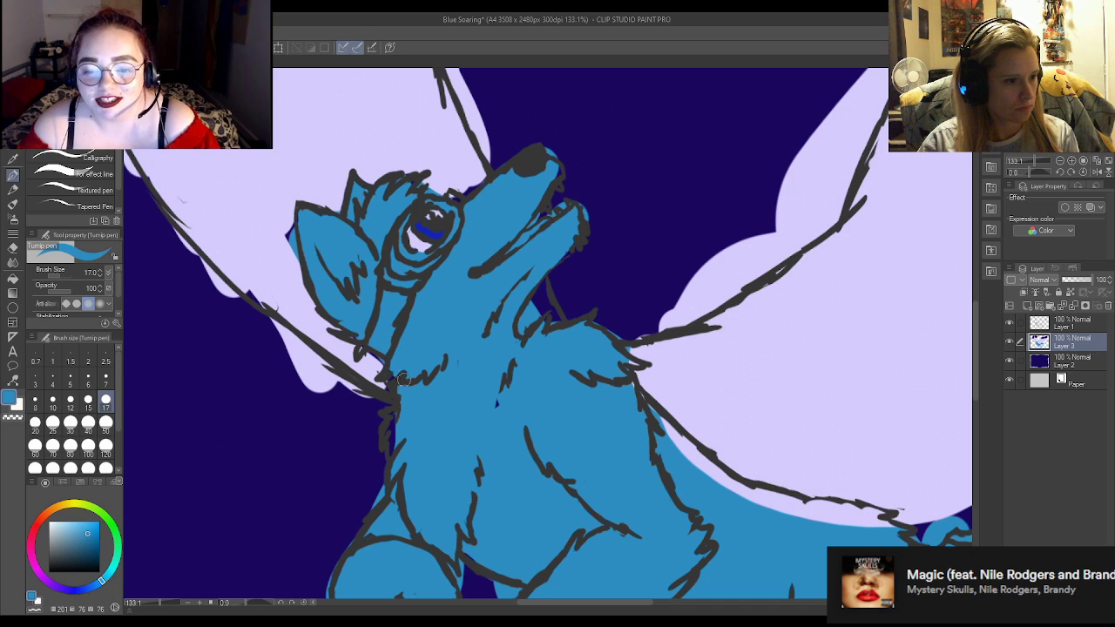
pyautogui.keyDown('alt'); pyautogui.click(290, 297); pyautogui.keyUp('alt')
pyautogui.moveTo(288, 261); pyautogui.dragTo(293, 224)
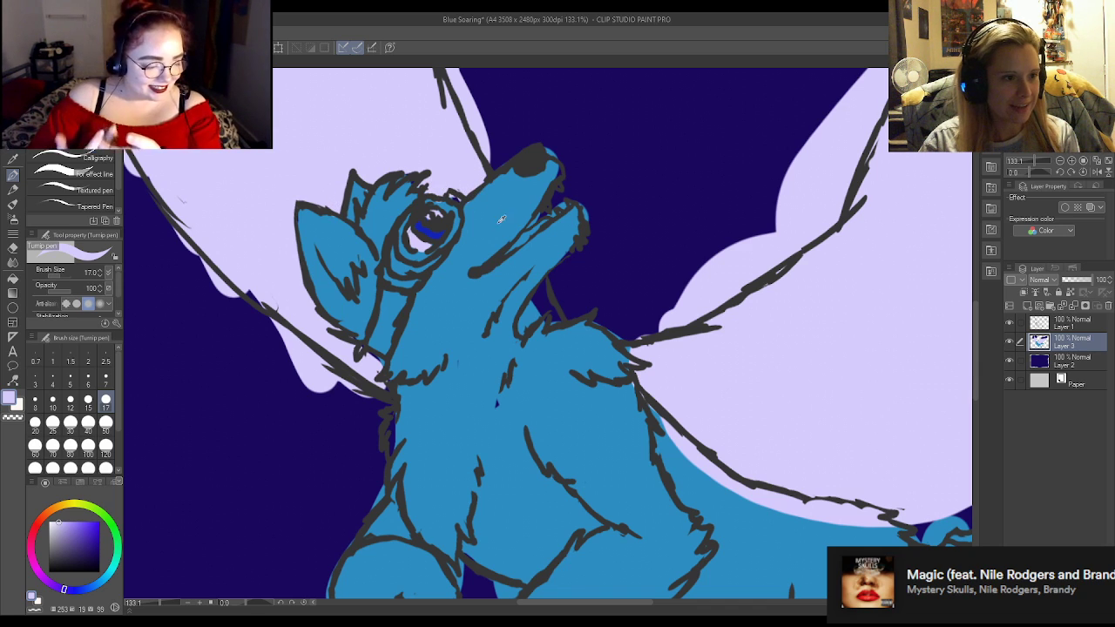
pyautogui.keyDown('alt'); pyautogui.click(462, 199); pyautogui.keyUp('alt')
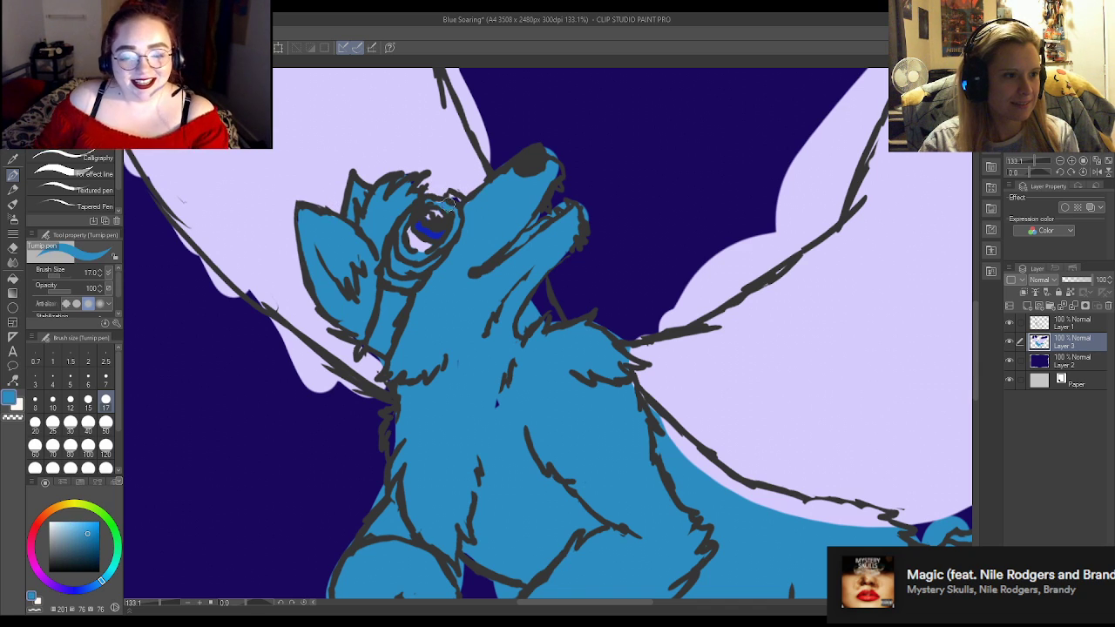
pyautogui.keyDown('alt'); pyautogui.click(414, 172); pyautogui.keyUp('alt')
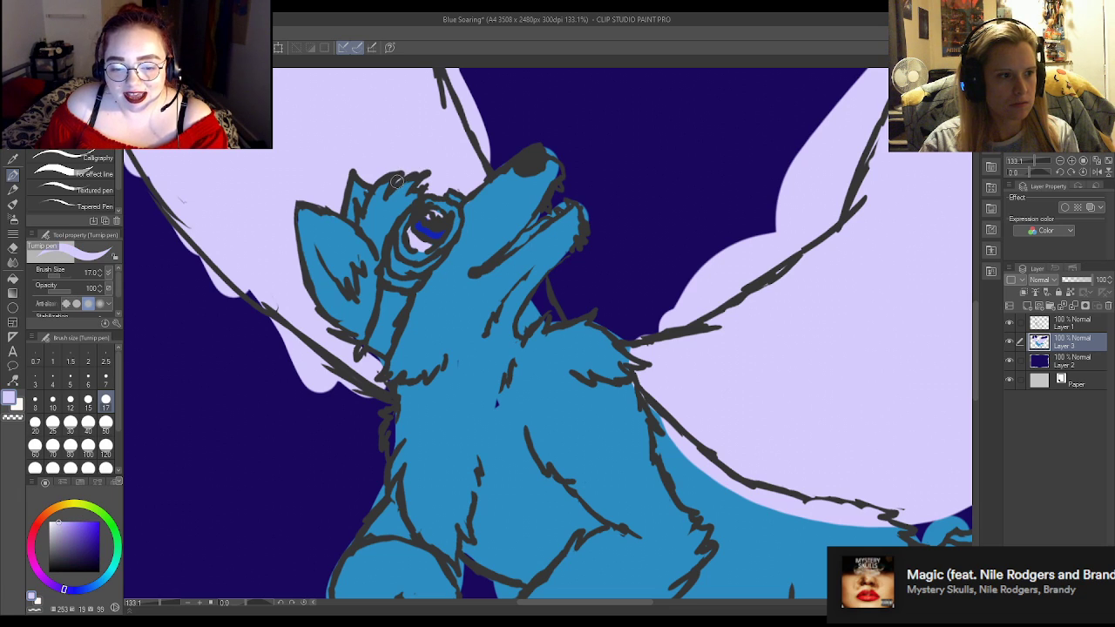
pyautogui.keyDown('alt'); pyautogui.click(461, 203); pyautogui.keyUp('alt')
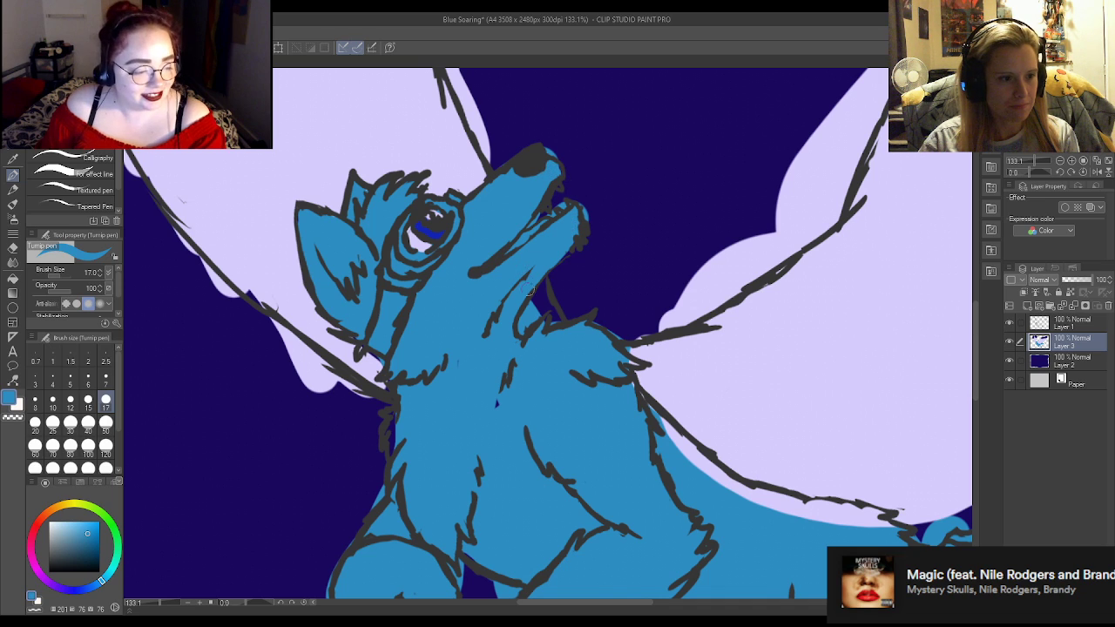
# Paint the small wing area below the wolf's jaw pale lavender and refine the neck edge beside it in light blue.
pyautogui.keyDown('alt'); pyautogui.click(476, 171); pyautogui.keyUp('alt')
pyautogui.moveTo(557, 313)
pyautogui.mouseDown()
pyautogui.moveTo(545, 319)
pyautogui.moveTo(551, 306)
pyautogui.moveTo(544, 329)
pyautogui.moveTo(545, 305)
pyautogui.moveTo(520, 329)
pyautogui.mouseUp()
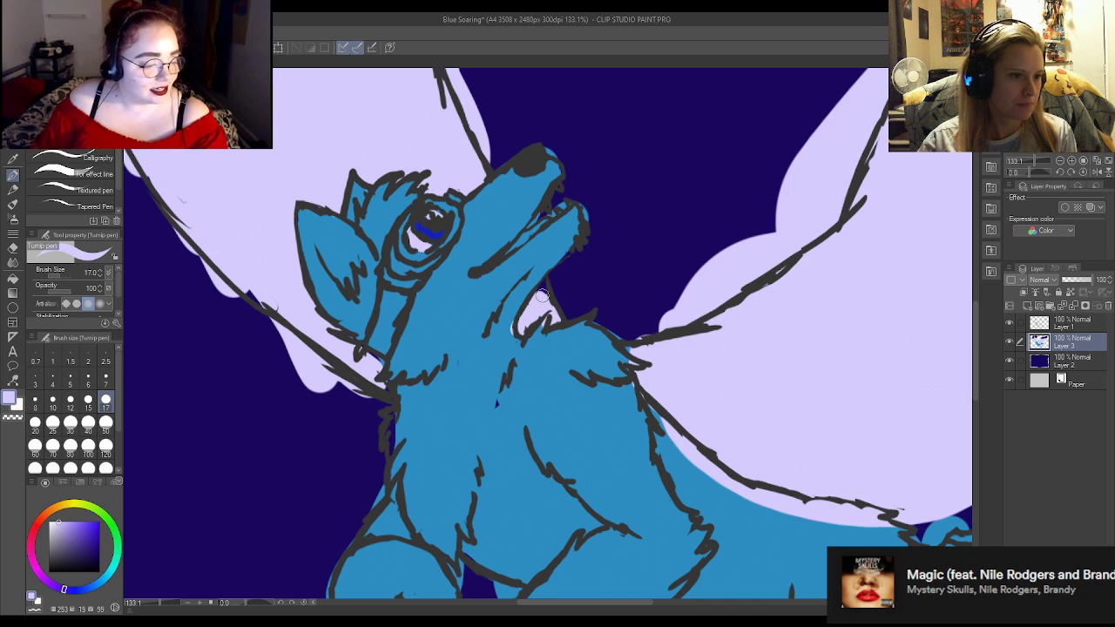
pyautogui.keyDown('alt'); pyautogui.click(542, 261); pyautogui.keyUp('alt')
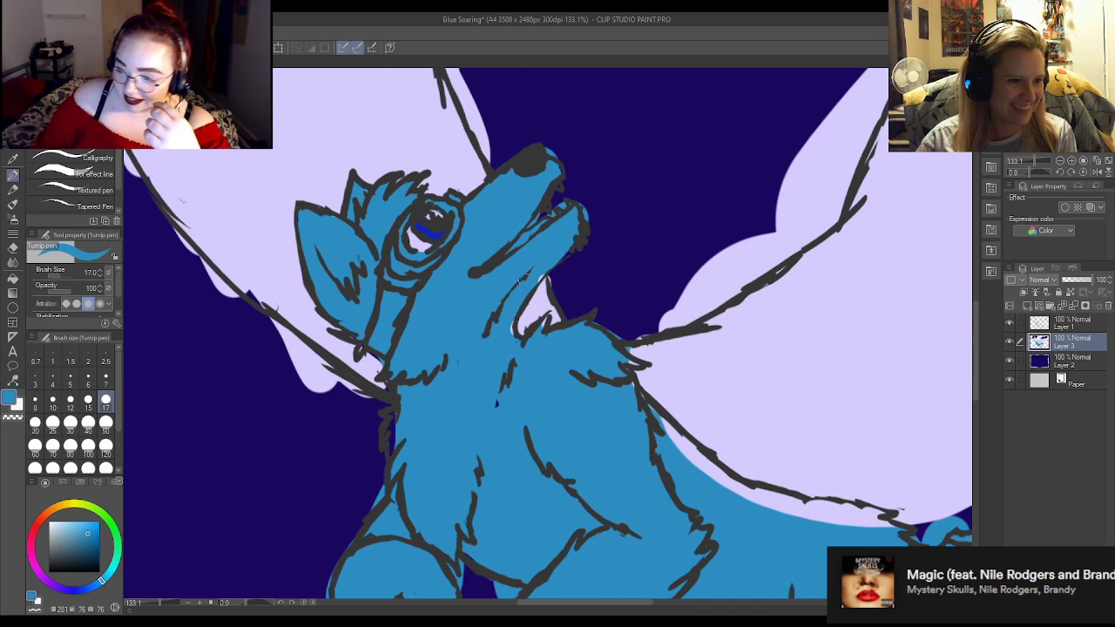
pyautogui.moveTo(529, 293)
pyautogui.mouseDown()
pyautogui.moveTo(500, 312)
pyautogui.moveTo(517, 340)
pyautogui.moveTo(550, 322)
pyautogui.moveTo(539, 333)
pyautogui.mouseUp()
pyautogui.keyDown('alt'); pyautogui.click(538, 315); pyautogui.keyUp('alt')
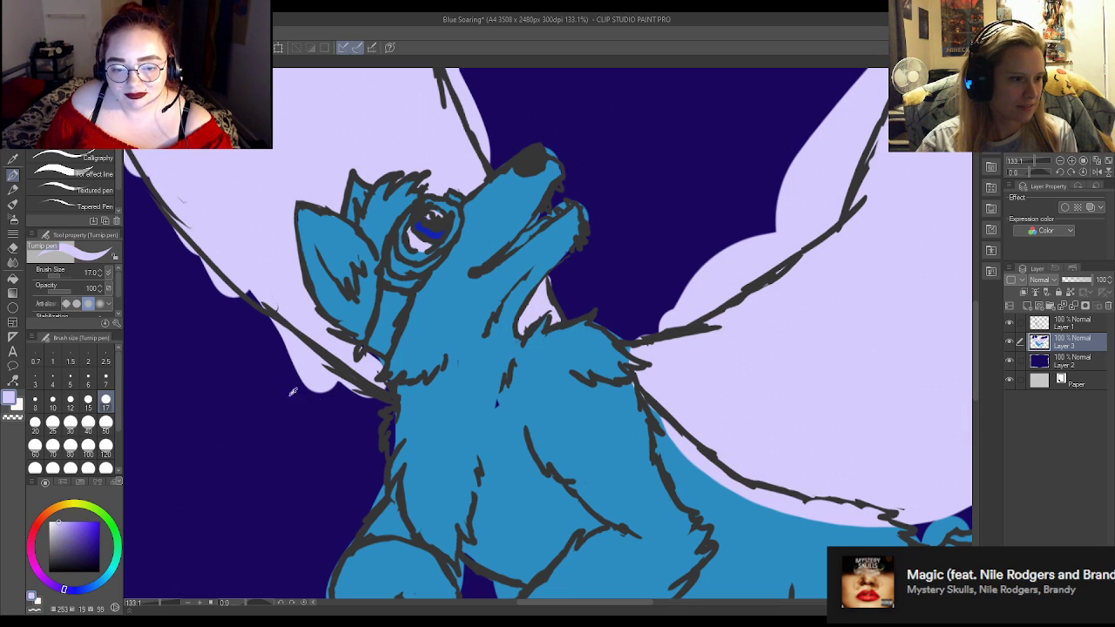
# Touch up the gap behind the neck and remove the lavender overspill below the lower edge of the adjoining wing.
pyautogui.keyDown('alt'); pyautogui.click(373, 366); pyautogui.keyUp('alt')
pyautogui.keyDown('alt'); pyautogui.click(366, 357); pyautogui.keyUp('alt')
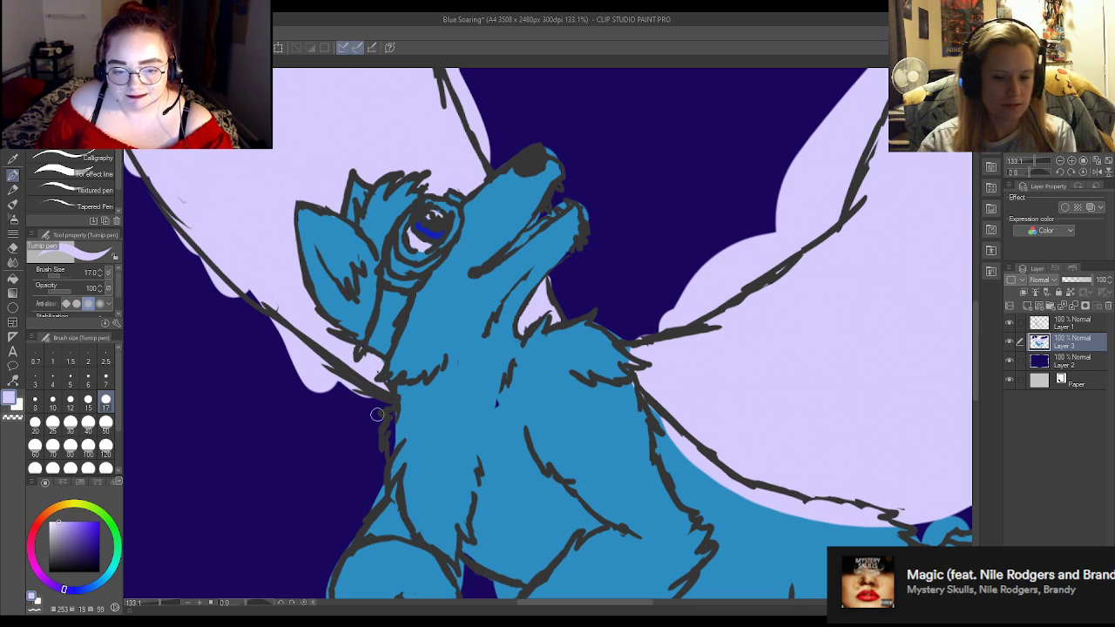
pyautogui.moveTo(303, 369)
pyautogui.mouseDown()
pyautogui.moveTo(332, 392)
pyautogui.moveTo(353, 433)
pyautogui.mouseUp()
pyautogui.moveTo(246, 340); pyautogui.dragTo(300, 383)
pyautogui.press('e')
pyautogui.moveTo(255, 348); pyautogui.dragTo(262, 396)
pyautogui.moveTo(344, 431)
pyautogui.mouseDown()
pyautogui.moveTo(244, 345)
pyautogui.moveTo(276, 385)
pyautogui.moveTo(356, 427)
pyautogui.moveTo(345, 375)
pyautogui.moveTo(332, 390)
pyautogui.mouseUp()
pyautogui.press('p')
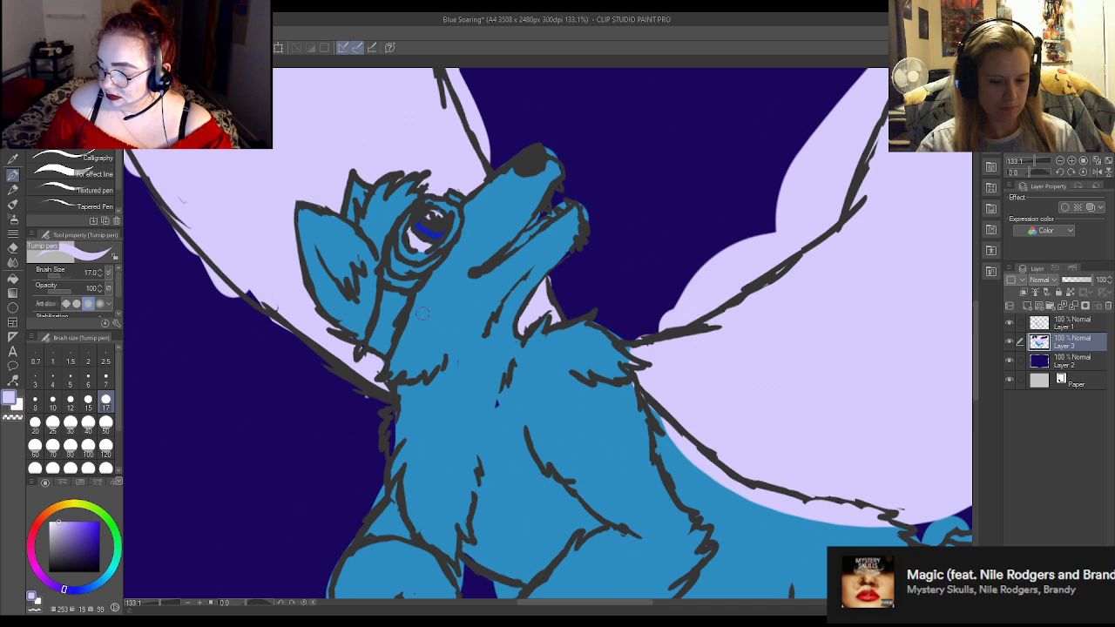
# Cover the navy speck on the chest in light blue and fix the colours around the strap behind the neck.
pyautogui.keyDown('alt'); pyautogui.click(447, 331); pyautogui.keyUp('alt')
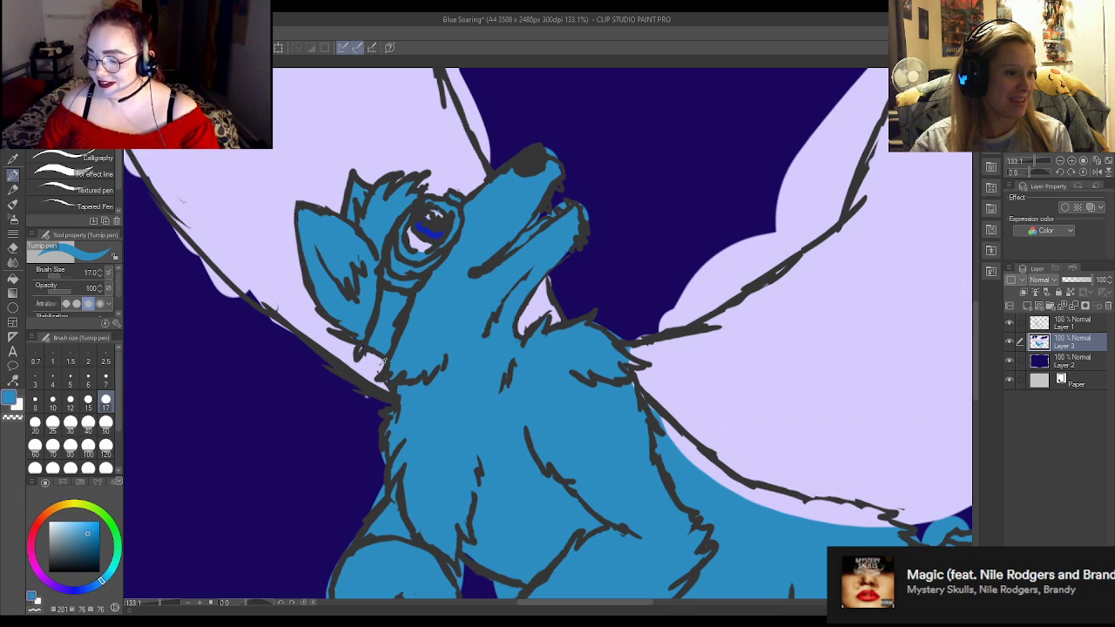
pyautogui.keyDown('alt'); pyautogui.click(383, 375); pyautogui.keyUp('alt')
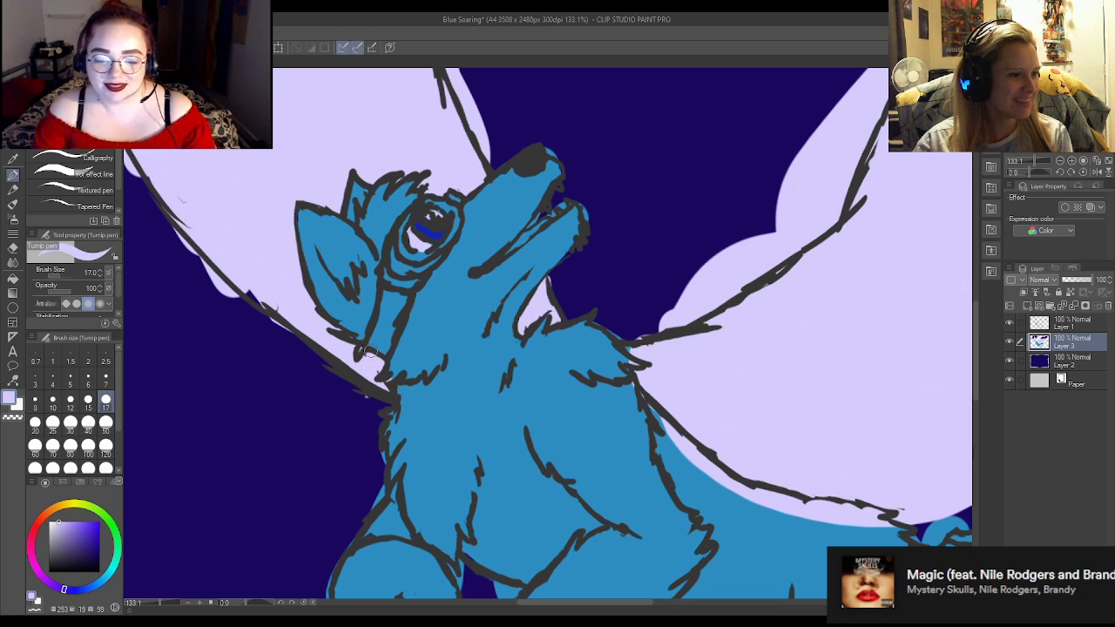
pyautogui.keyDown('alt'); pyautogui.click(369, 352); pyautogui.keyUp('alt')
pyautogui.moveTo(349, 334)
pyautogui.mouseDown()
pyautogui.moveTo(358, 359)
pyautogui.moveTo(392, 375)
pyautogui.moveTo(376, 368)
pyautogui.mouseUp()
pyautogui.keyDown('alt'); pyautogui.click(376, 367); pyautogui.keyUp('alt')
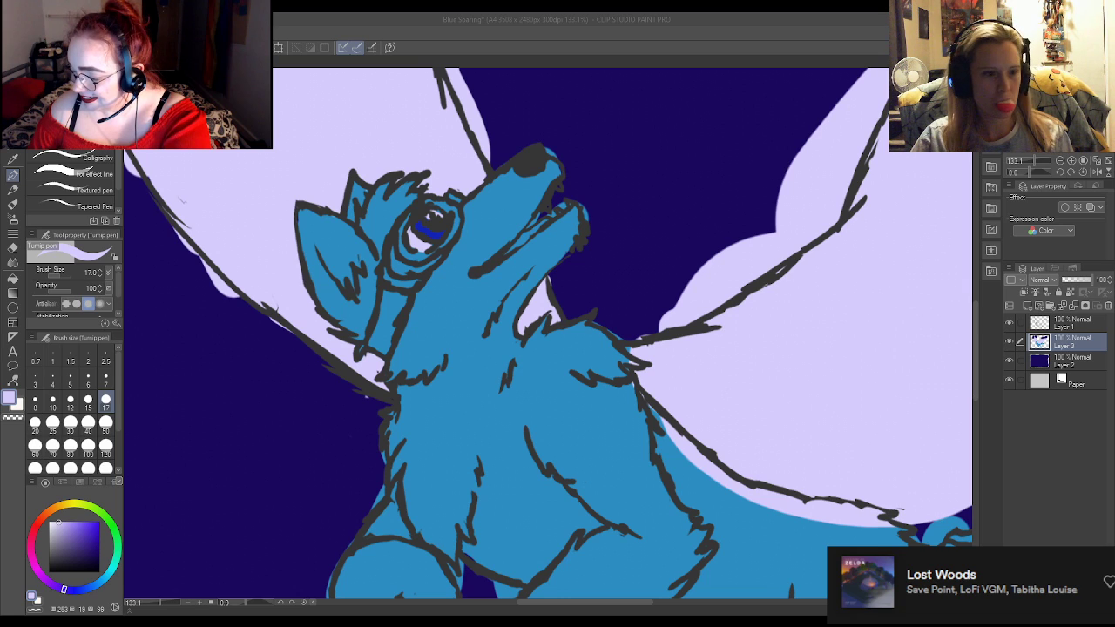
# Erase the colour overspill around the nose and along the inner front edge of the larger wing at eraser size 15.
pyautogui.press('e')
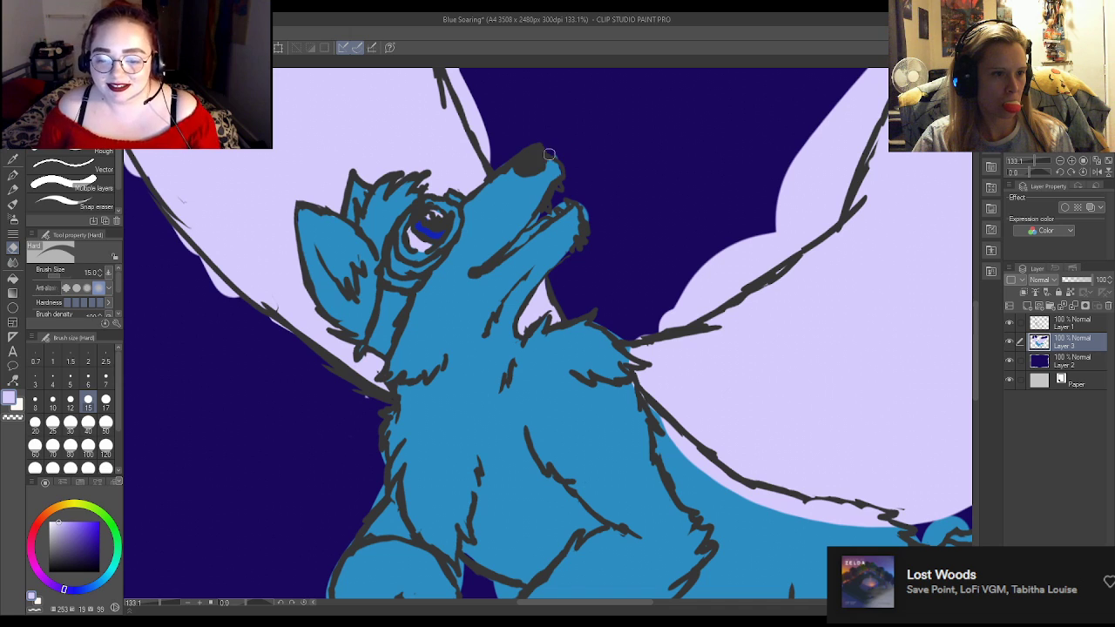
pyautogui.press('p')
pyautogui.press('e')
pyautogui.moveTo(662, 324)
pyautogui.mouseDown()
pyautogui.moveTo(788, 246)
pyautogui.moveTo(665, 327)
pyautogui.moveTo(736, 248)
pyautogui.moveTo(721, 252)
pyautogui.moveTo(779, 213)
pyautogui.moveTo(757, 243)
pyautogui.moveTo(762, 259)
pyautogui.moveTo(826, 219)
pyautogui.moveTo(810, 238)
pyautogui.moveTo(830, 210)
pyautogui.moveTo(831, 224)
pyautogui.moveTo(849, 154)
pyautogui.moveTo(852, 181)
pyautogui.moveTo(826, 188)
pyautogui.moveTo(794, 231)
pyautogui.moveTo(780, 216)
pyautogui.moveTo(782, 171)
pyautogui.moveTo(822, 146)
pyautogui.mouseUp()
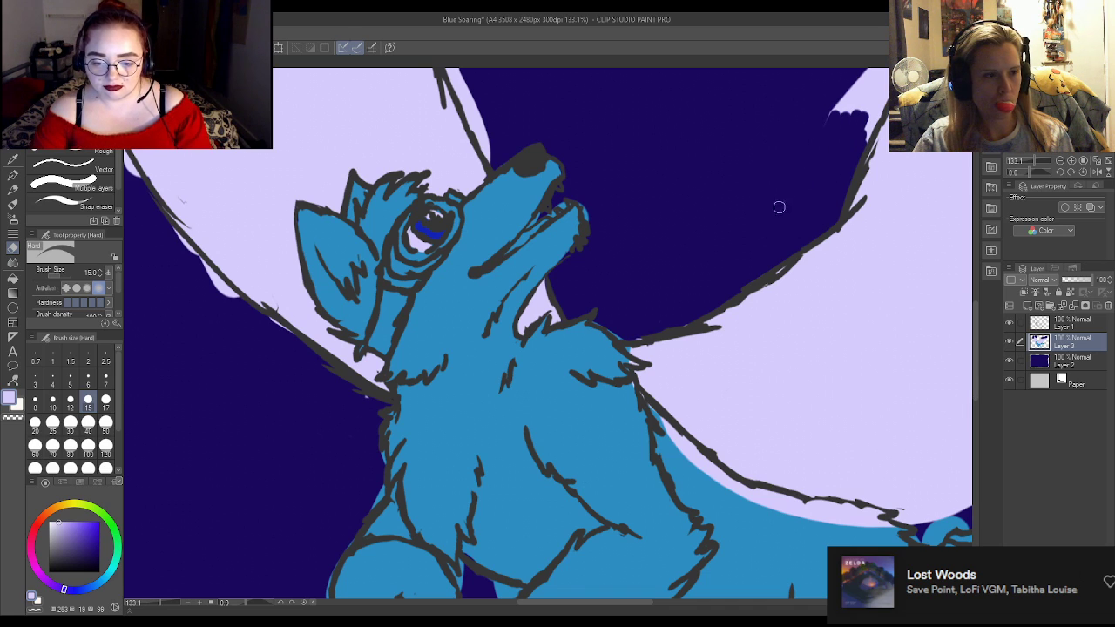
pyautogui.press('p')
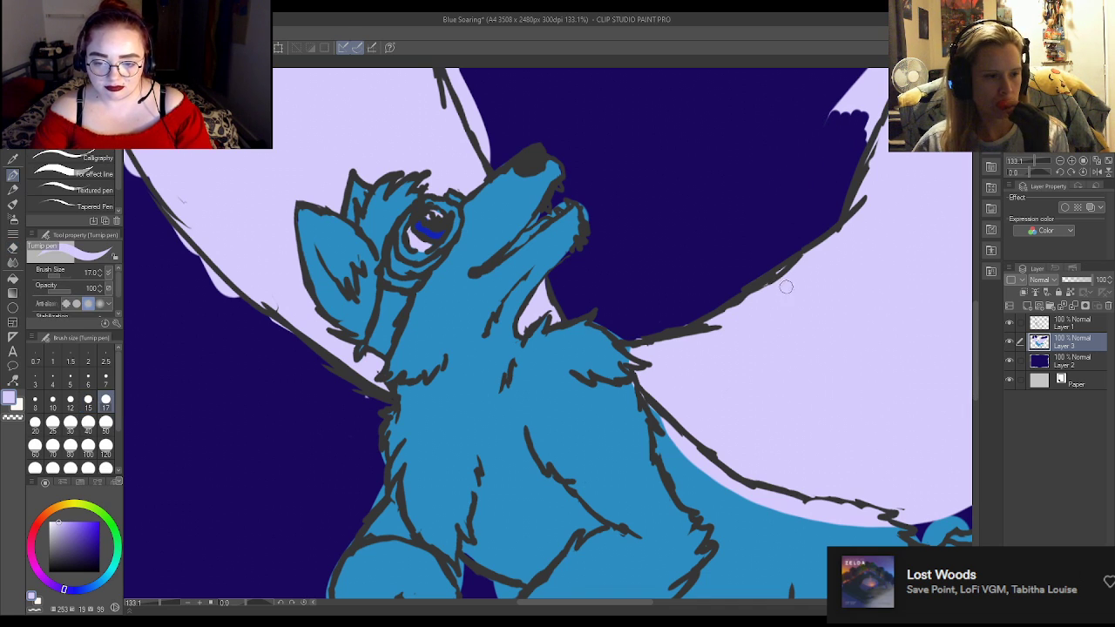
# Select the line art on Layer 1 and lock its transparent pixels.
pyautogui.scroll(-1, 801, 321)
pyautogui.scroll(-4, 801, 321)
pyautogui.scroll(1, 687, 277)
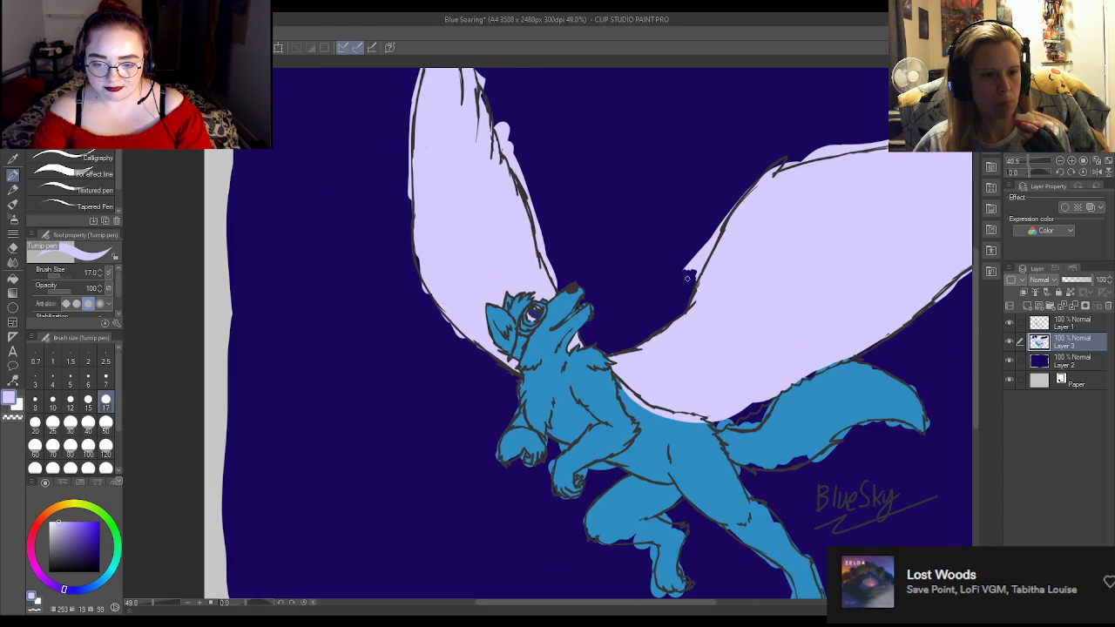
pyautogui.click(1073, 325)
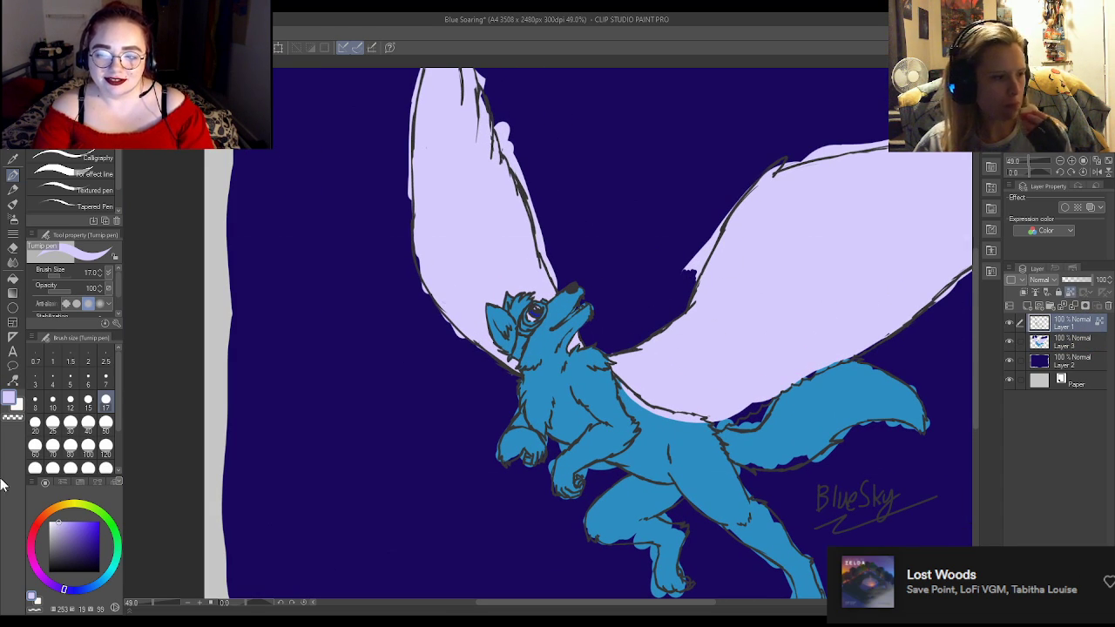
# Recolour the wolf's line art near-black with the Turnip pen at size 300, and return the brush size to 17.
pyautogui.moveTo(74, 536); pyautogui.dragTo(12, 567)
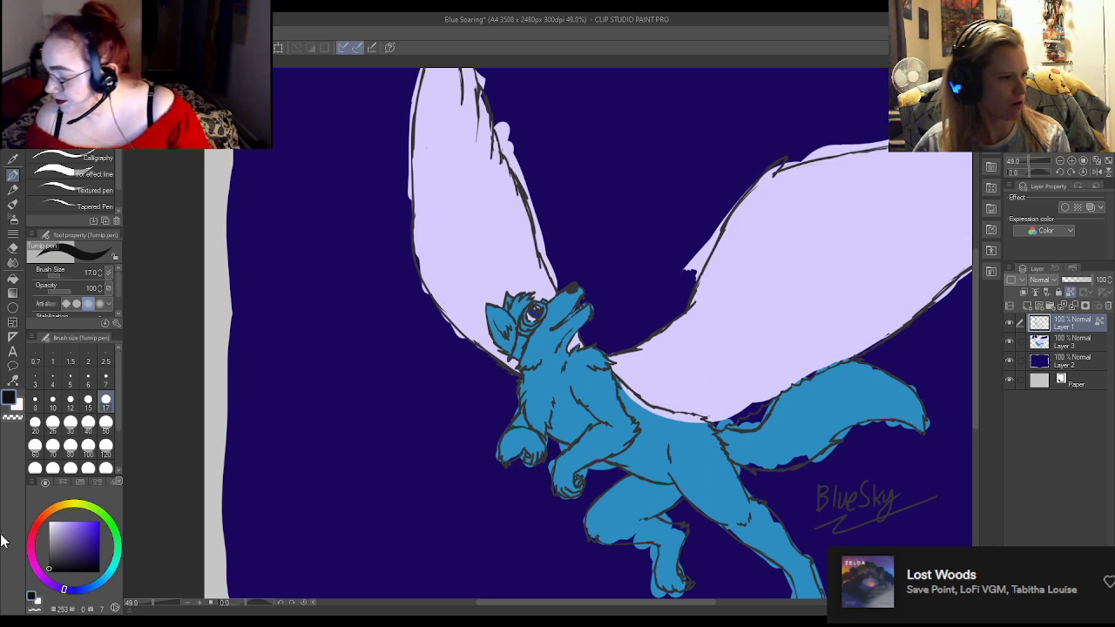
pyautogui.click(105, 467)
pyautogui.hotkey('ctrl', '-')
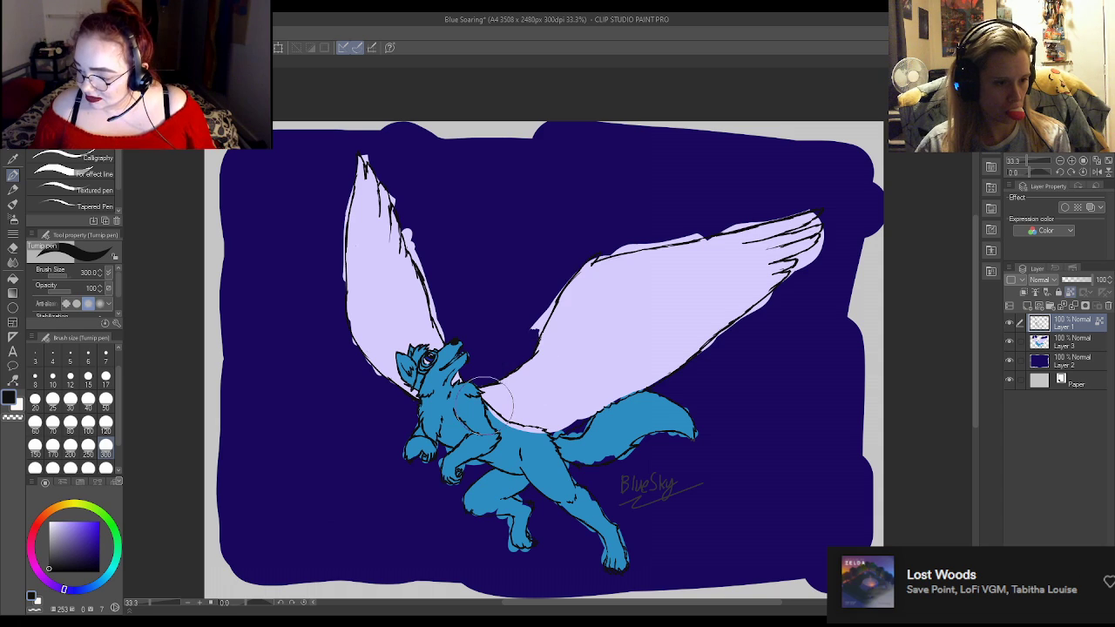
pyautogui.scroll(2, 522, 397)
pyautogui.scroll(2, 577, 403)
pyautogui.click(105, 376)
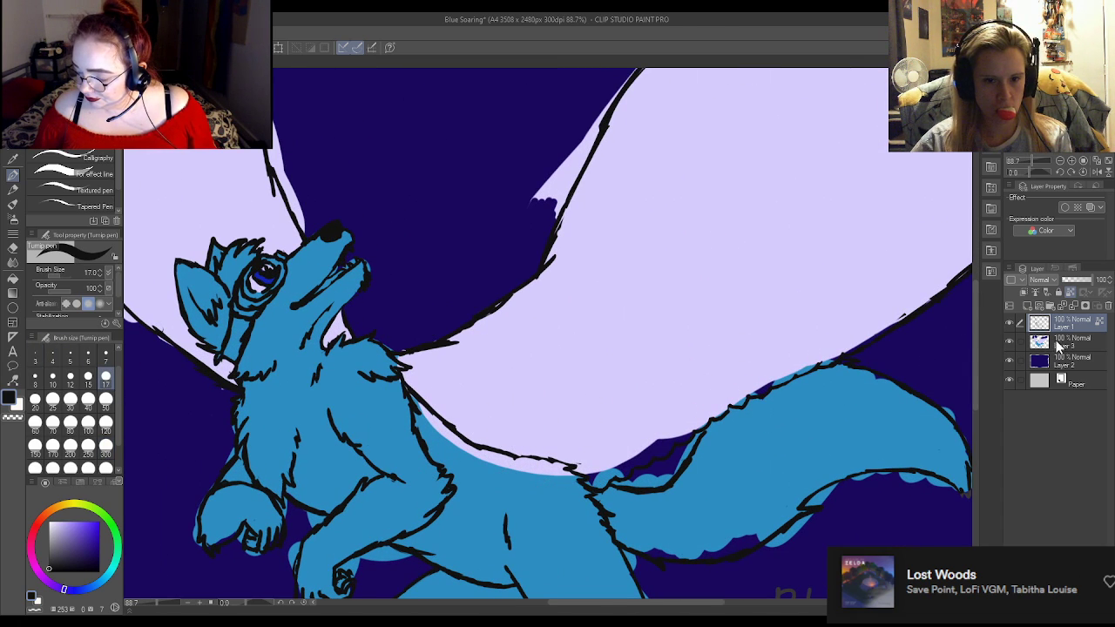
# Select Layer 3 and erase the lavender overspill outside the outlines of both wings with the hard eraser at size 120.
pyautogui.click(1062, 346)
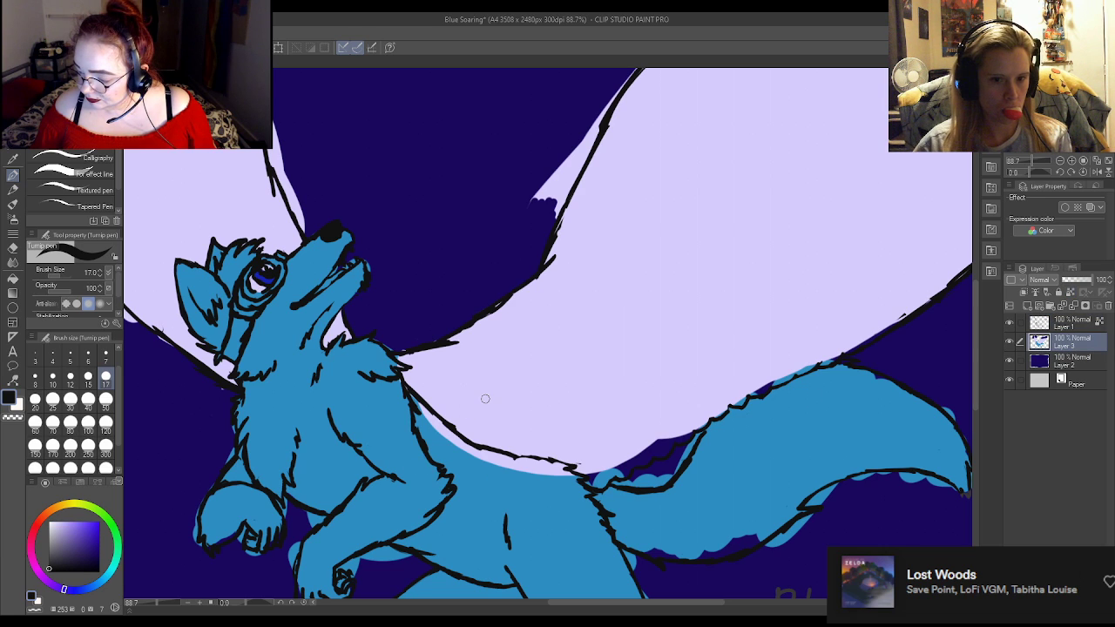
pyautogui.scroll(-6, 485, 398)
pyautogui.scroll(2, 656, 212)
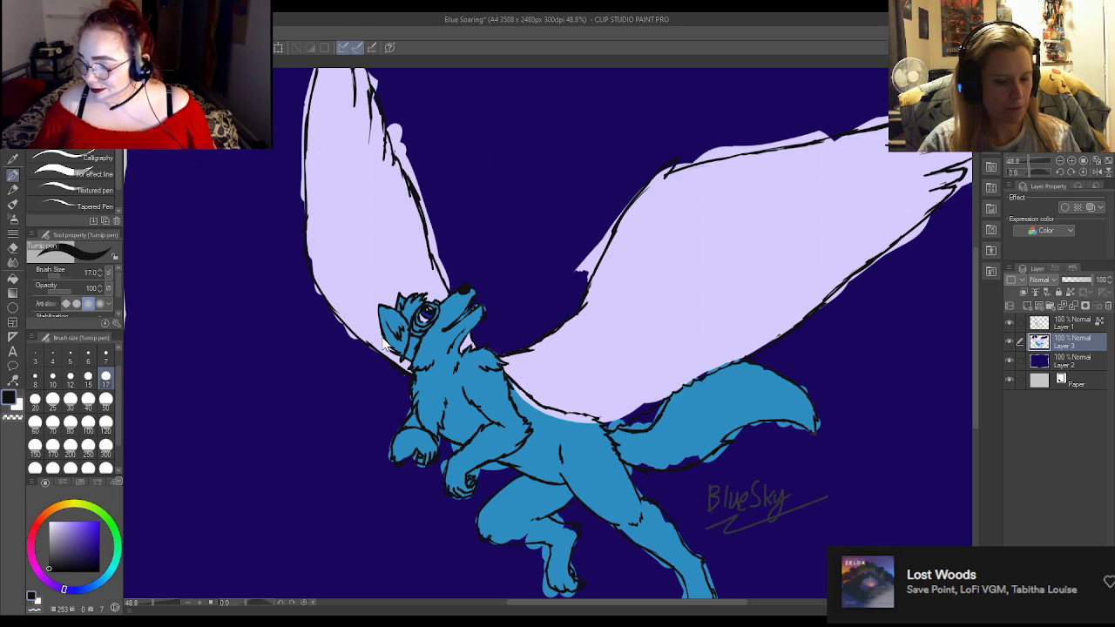
pyautogui.press('Delete')
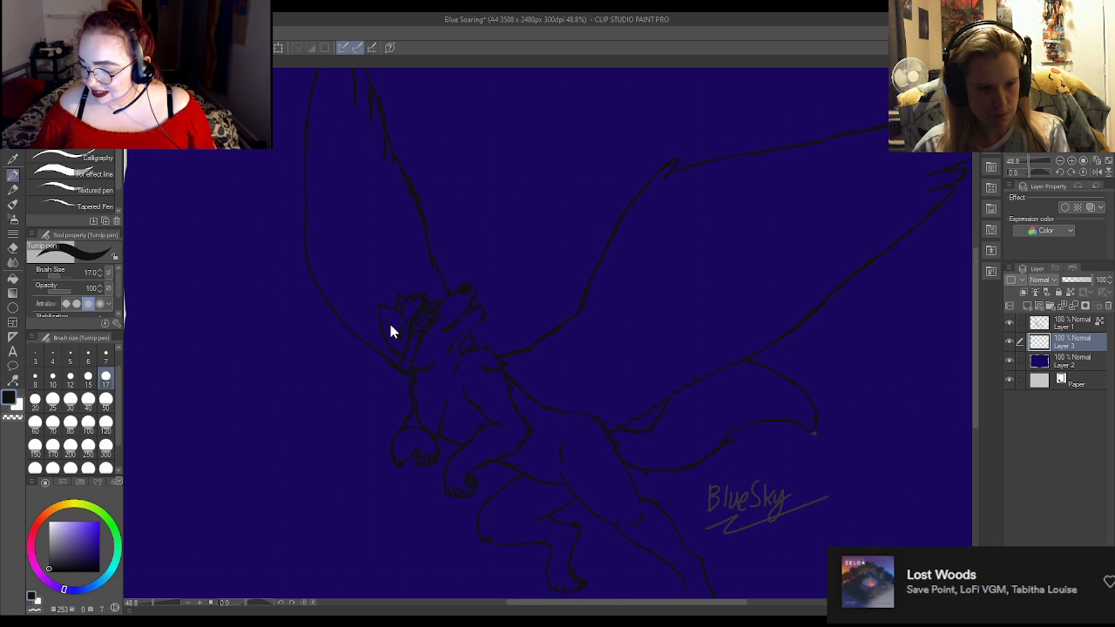
pyautogui.hotkey('ctrl', 'z')
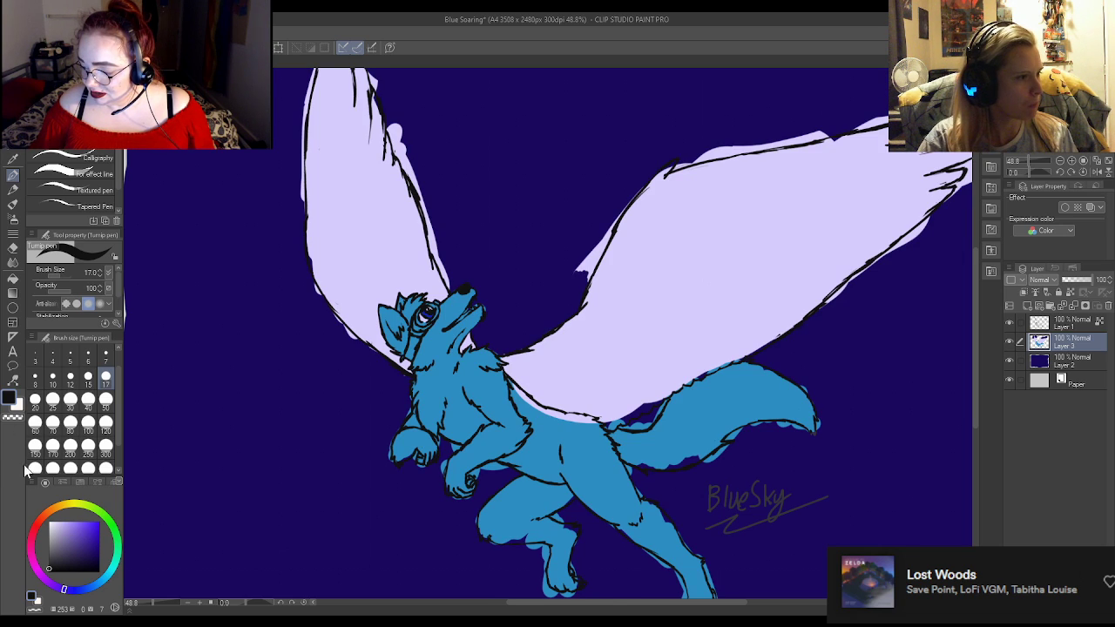
pyautogui.press('e')
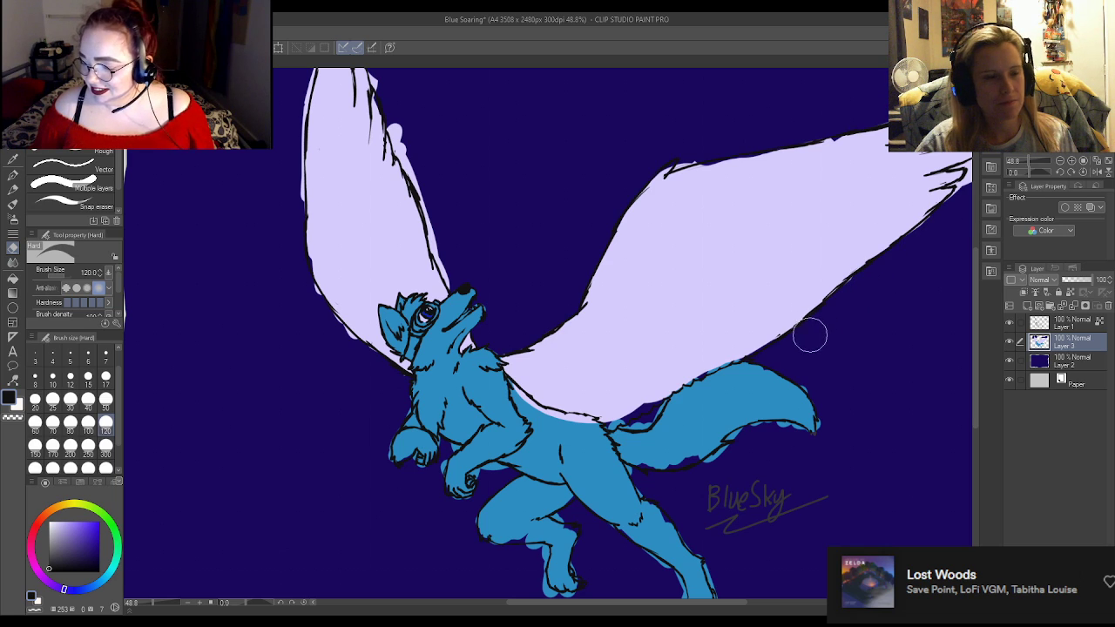
pyautogui.moveTo(444, 242); pyautogui.dragTo(402, 133)
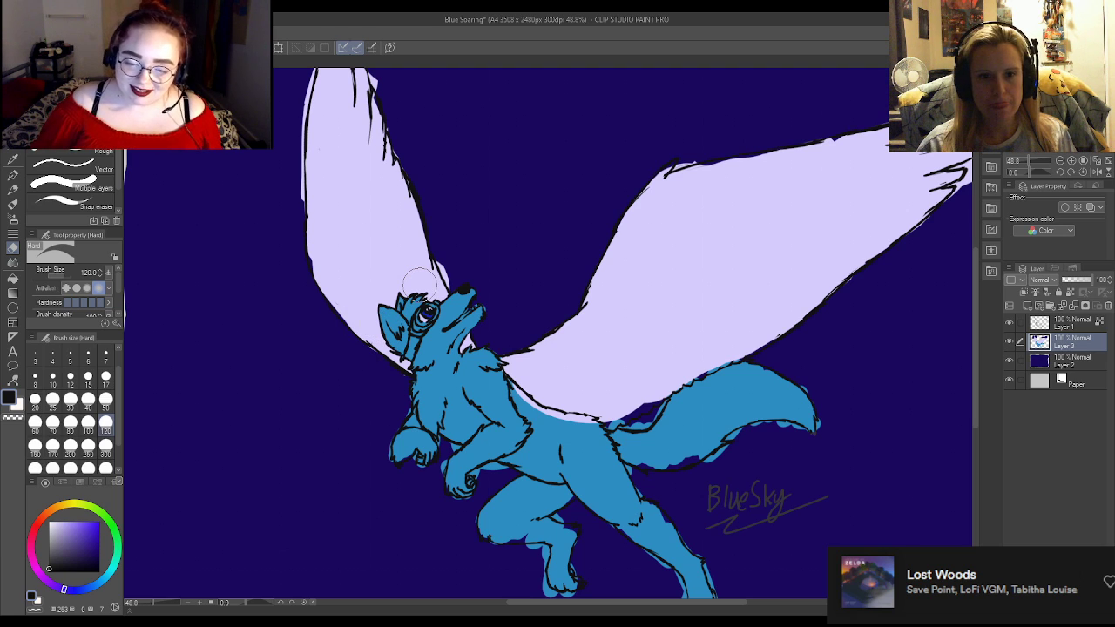
pyautogui.press('p')
pyautogui.scroll(-5, 418, 280)
pyautogui.scroll(5, 386, 209)
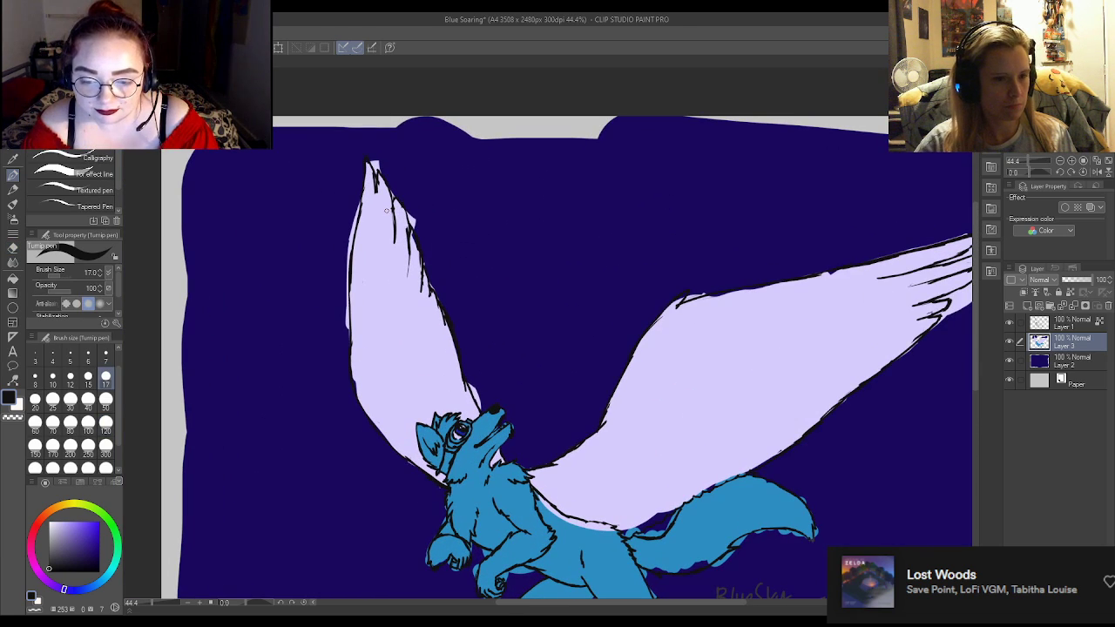
# Hide the navy background Layer 2, erase stray colour around the smaller wing's tip, and trim the navy patch above the larger wing.
pyautogui.click(1009, 363)
pyautogui.press('e')
pyautogui.moveTo(423, 219)
pyautogui.mouseDown()
pyautogui.moveTo(455, 193)
pyautogui.moveTo(489, 210)
pyautogui.moveTo(465, 234)
pyautogui.moveTo(411, 196)
pyautogui.moveTo(415, 205)
pyautogui.moveTo(395, 164)
pyautogui.moveTo(418, 111)
pyautogui.moveTo(440, 137)
pyautogui.moveTo(421, 117)
pyautogui.mouseUp()
pyautogui.moveTo(303, 170)
pyautogui.mouseDown()
pyautogui.moveTo(244, 287)
pyautogui.moveTo(292, 252)
pyautogui.moveTo(318, 256)
pyautogui.moveTo(319, 242)
pyautogui.moveTo(331, 265)
pyautogui.moveTo(341, 199)
pyautogui.mouseUp()
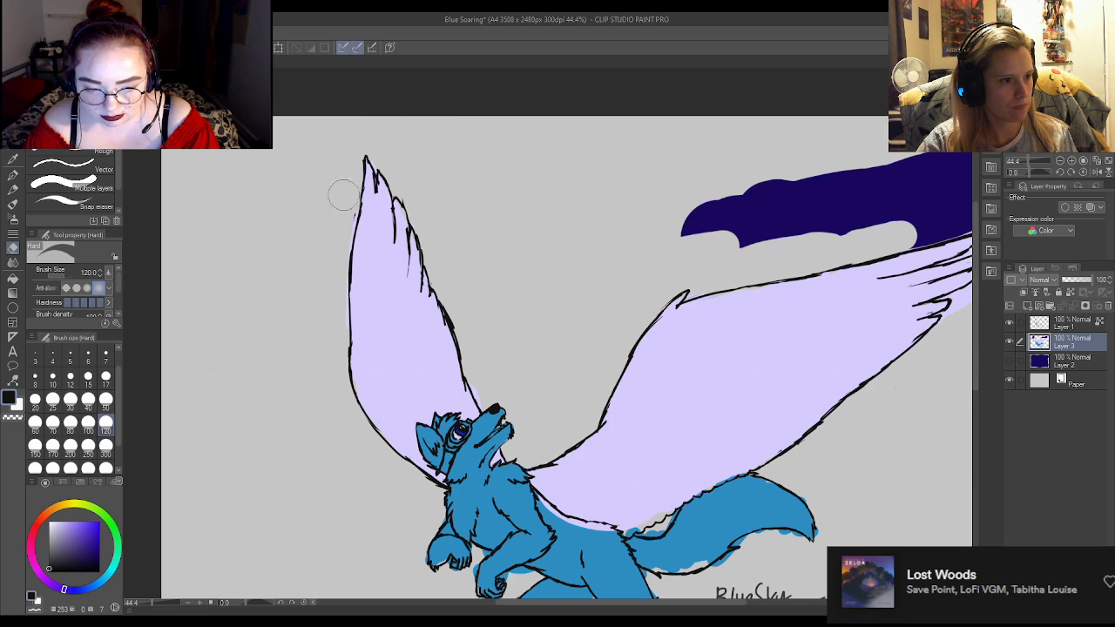
pyautogui.moveTo(687, 230); pyautogui.dragTo(747, 178)
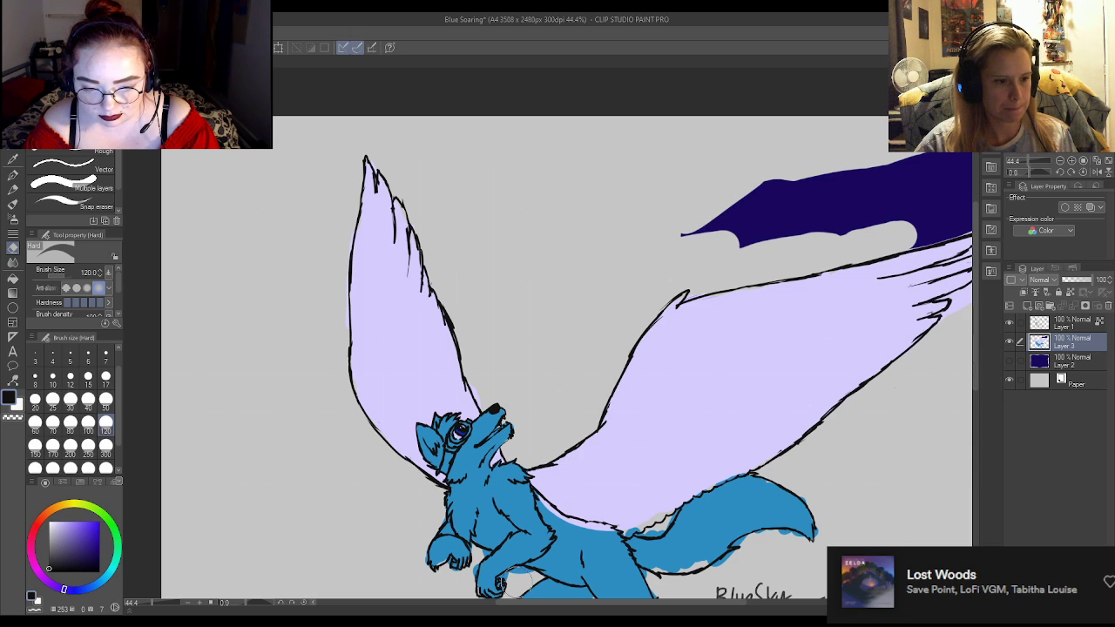
pyautogui.press('p')
pyautogui.moveTo(668, 605); pyautogui.dragTo(737, 543)
pyautogui.hotkey('ctrl', 'z')
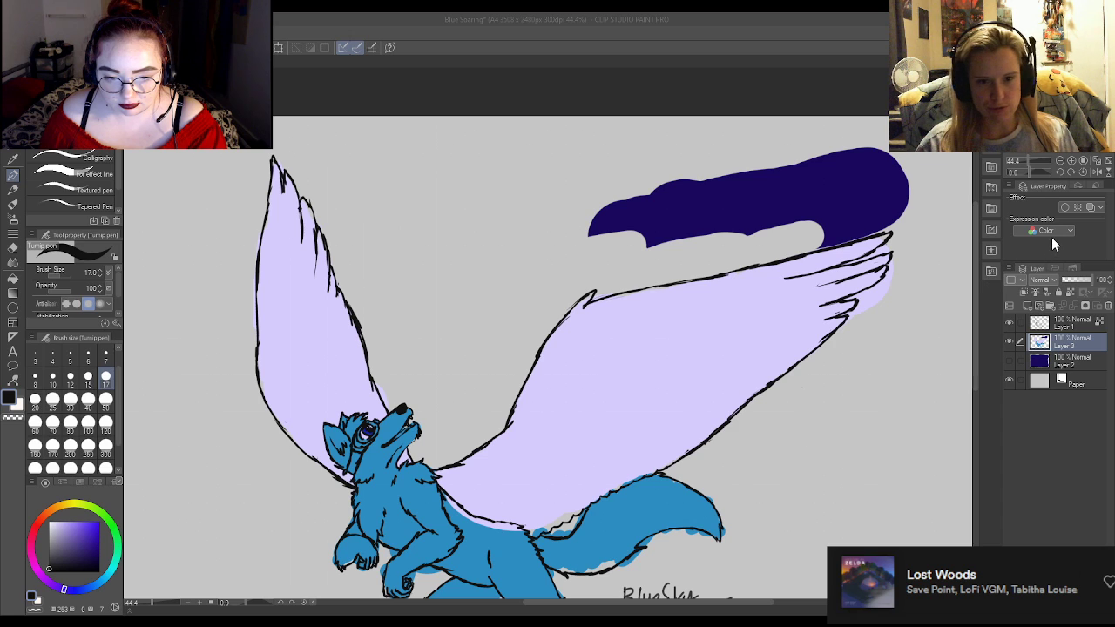
# Compare the line art with and without the Layer 3 colours, and look at the Warm Up Teddiursa drawing.
pyautogui.scroll(-3, 704, 250)
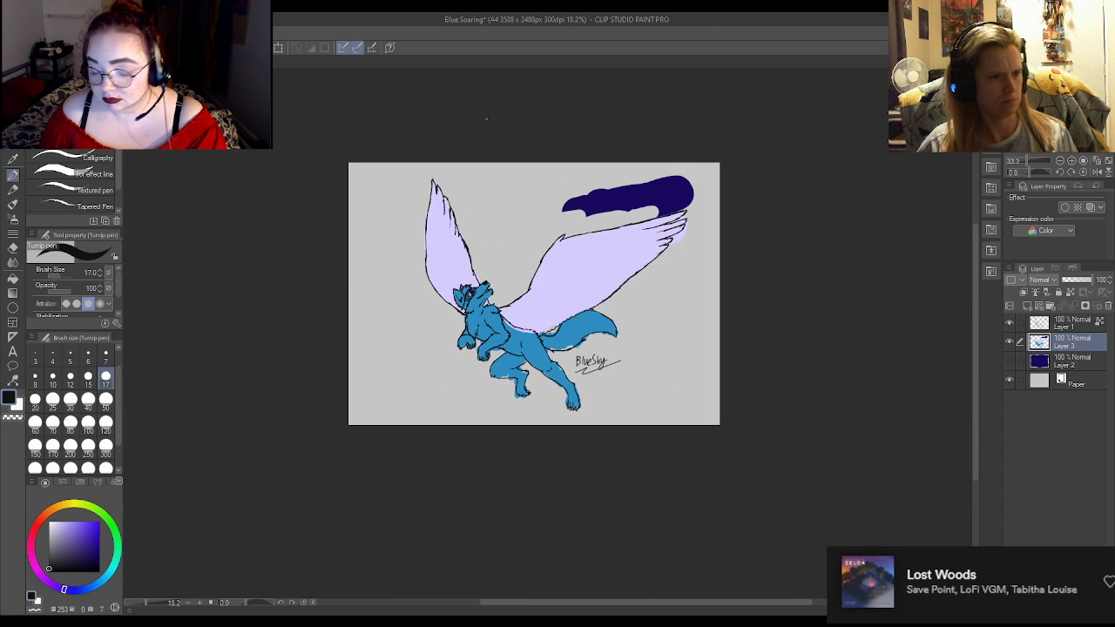
pyautogui.scroll(1, 705, 250)
pyautogui.click(1010, 339)
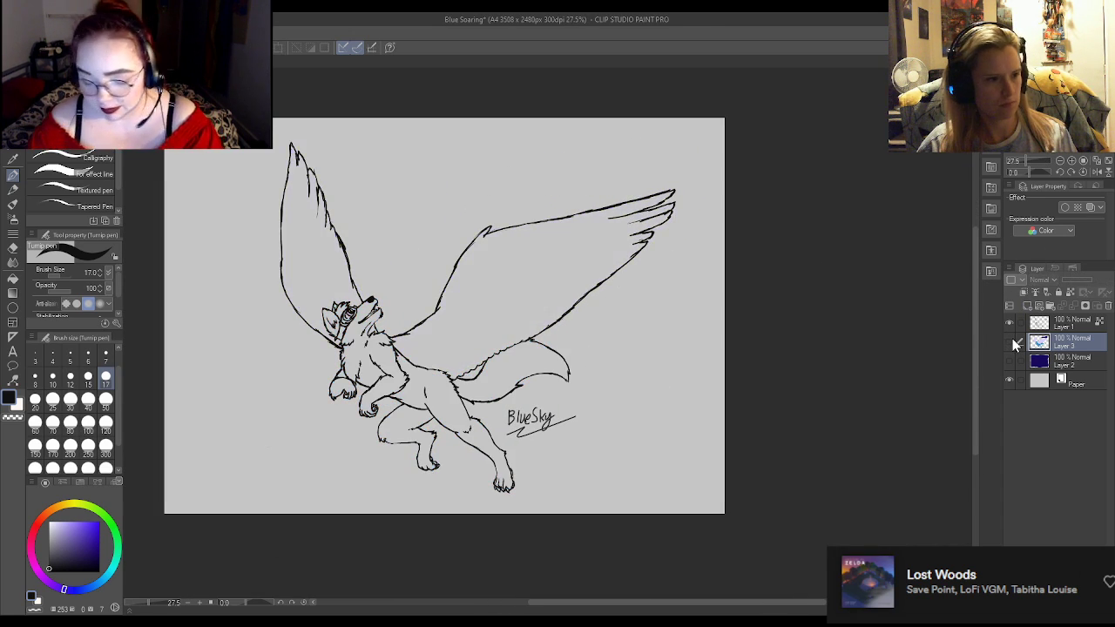
pyautogui.click(1010, 342)
pyautogui.scroll(-2, 458, 270)
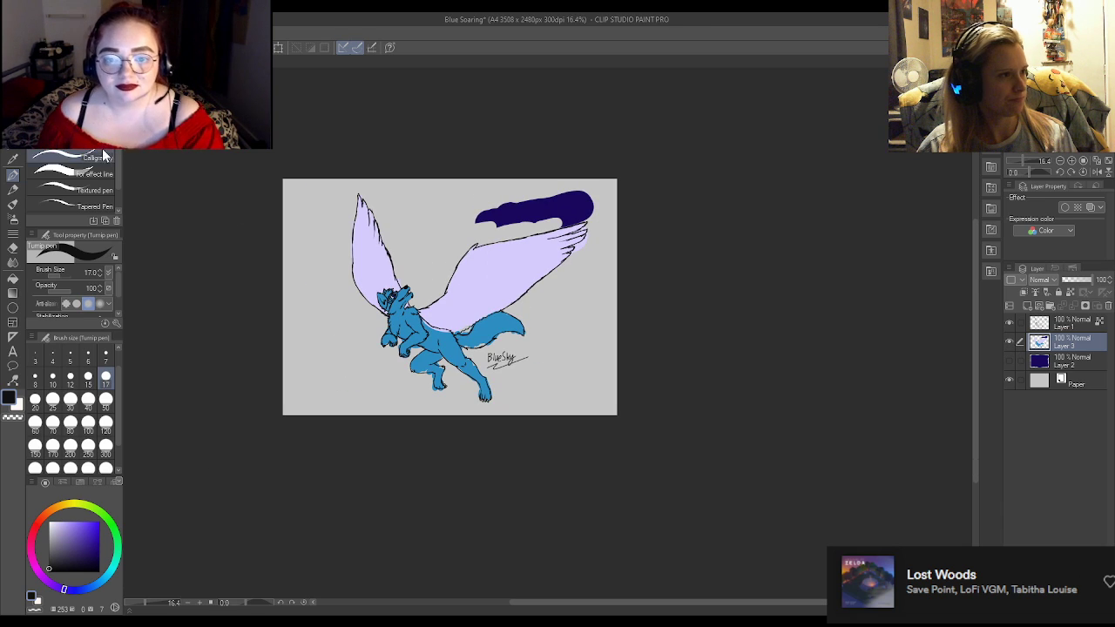
pyautogui.hotkey('ctrl', 'Tab')
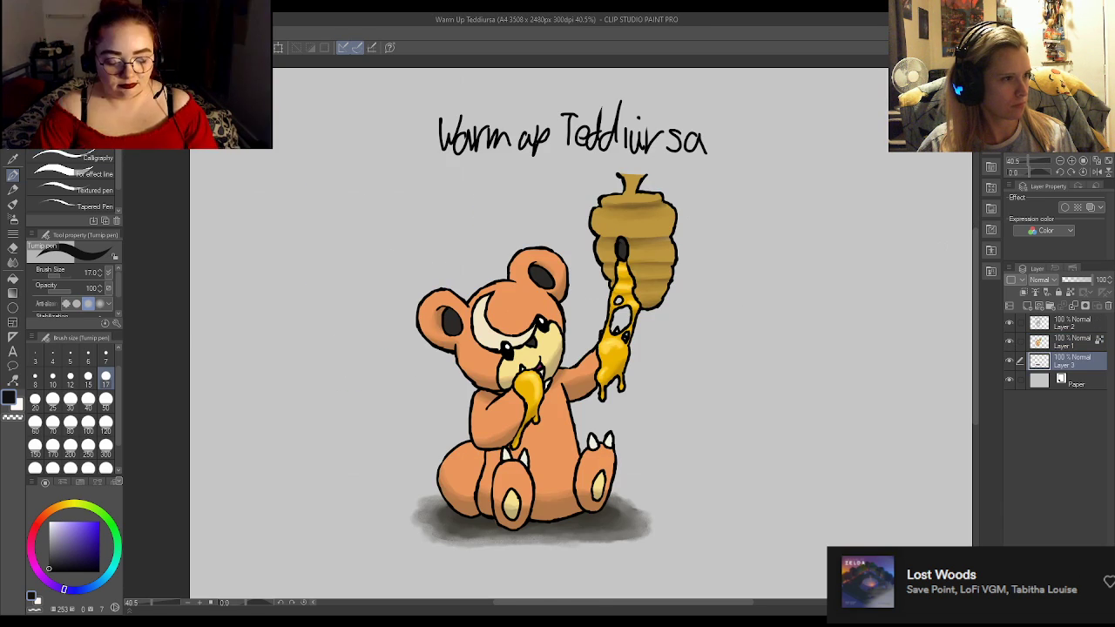
pyautogui.hotkey('ctrl', 'Tab')
pyautogui.scroll(2, 421, 246)
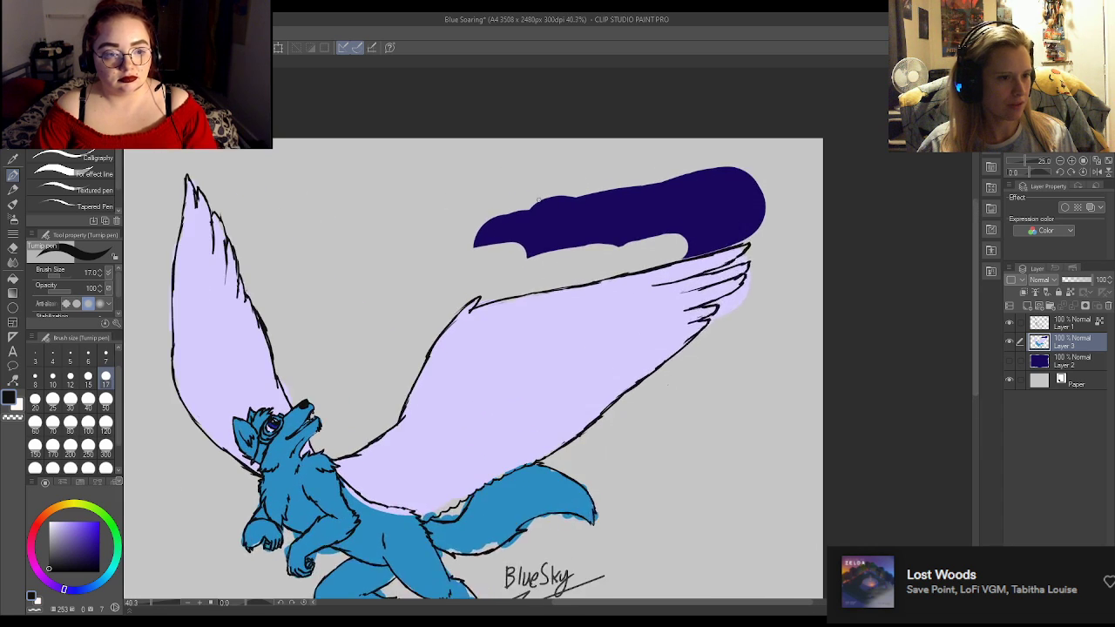
pyautogui.scroll(1, 393, 249)
pyautogui.scroll(-2, 266, 249)
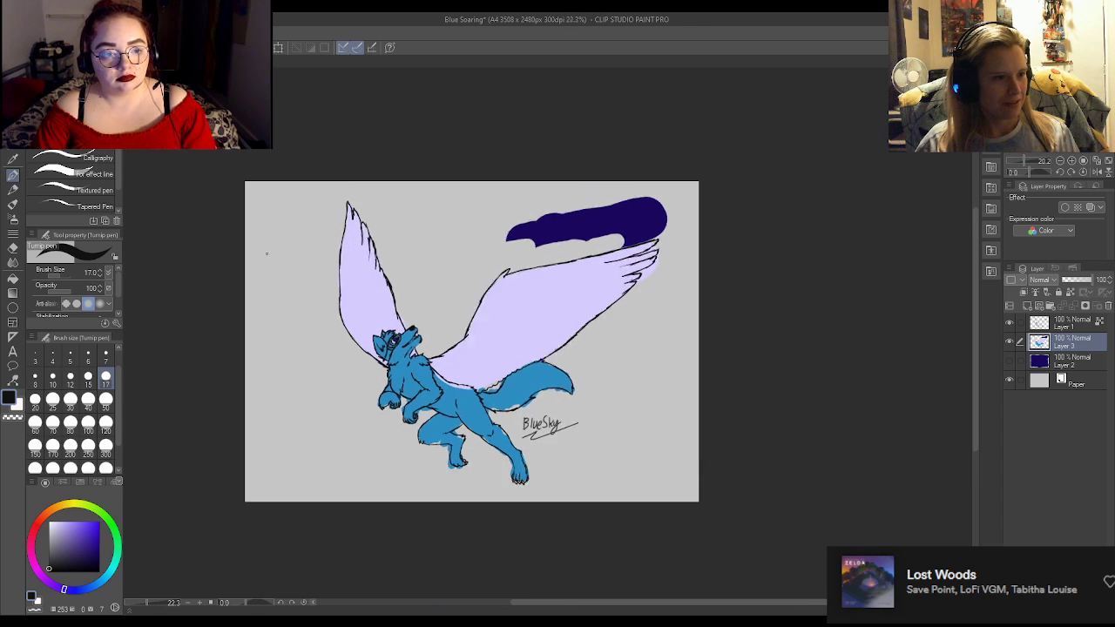
pyautogui.scroll(2, 289, 324)
pyautogui.scroll(1, 289, 324)
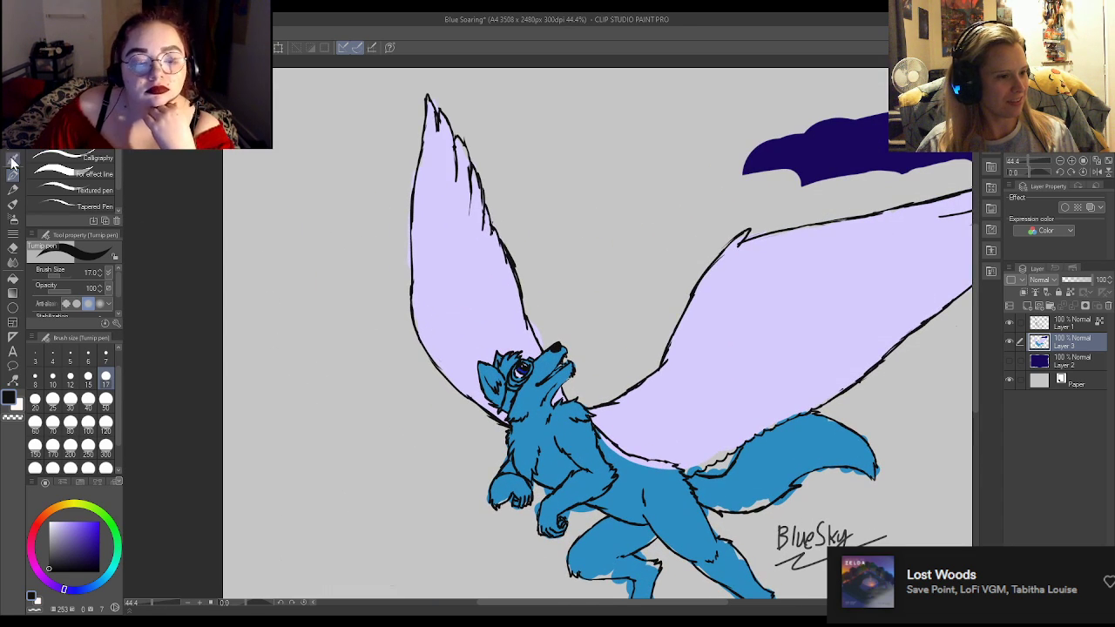
pyautogui.scroll(-1, 290, 157)
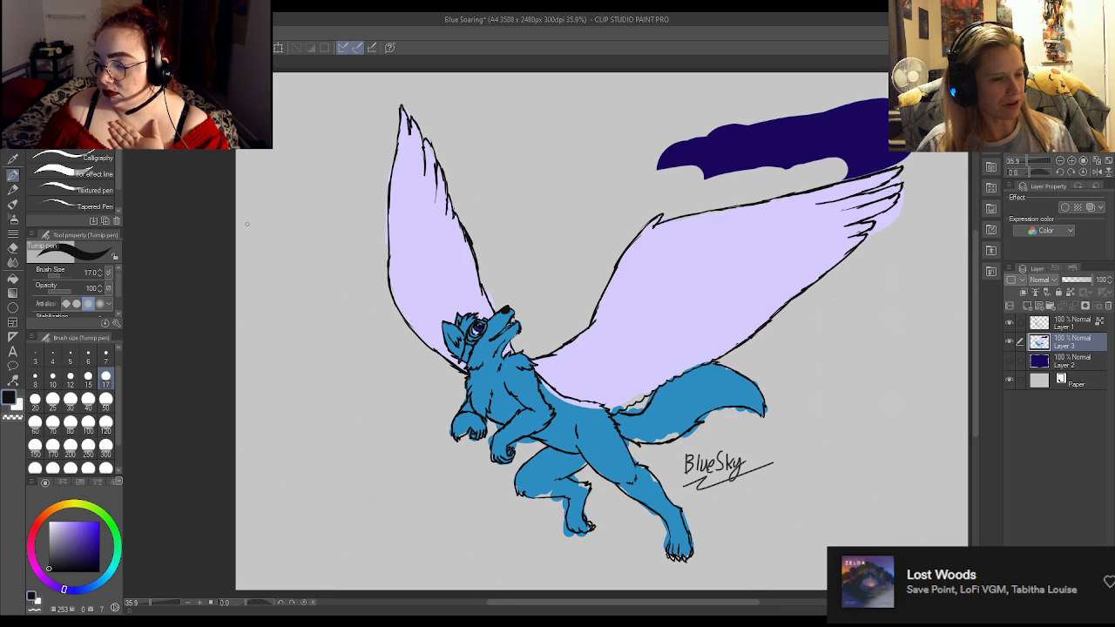
pyautogui.scroll(-2, 249, 226)
pyautogui.scroll(2, 452, 130)
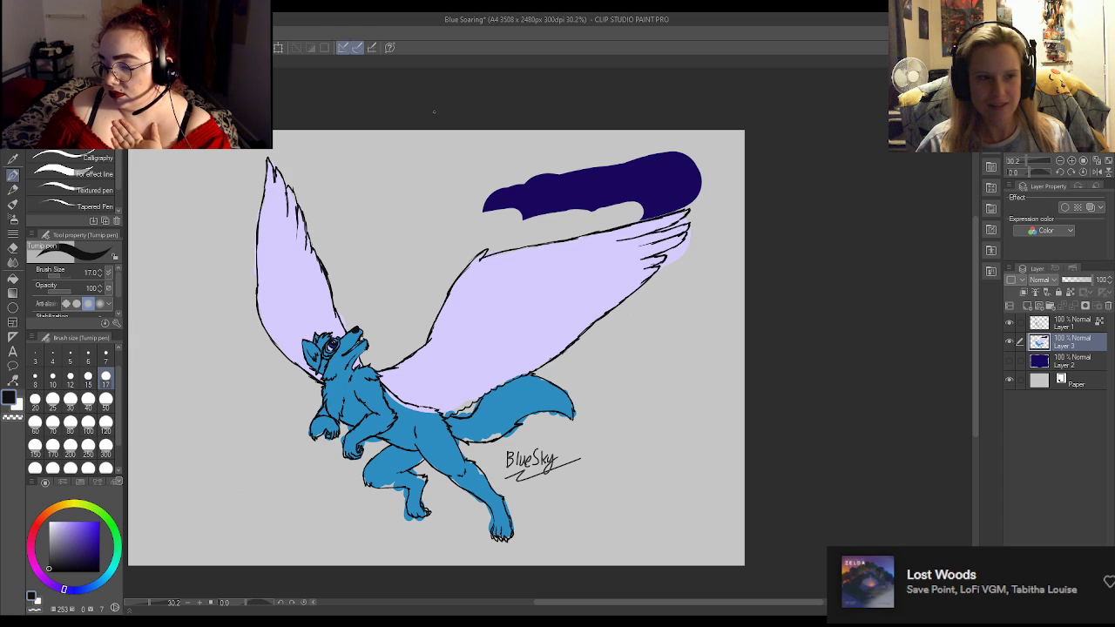
pyautogui.scroll(2, 434, 111)
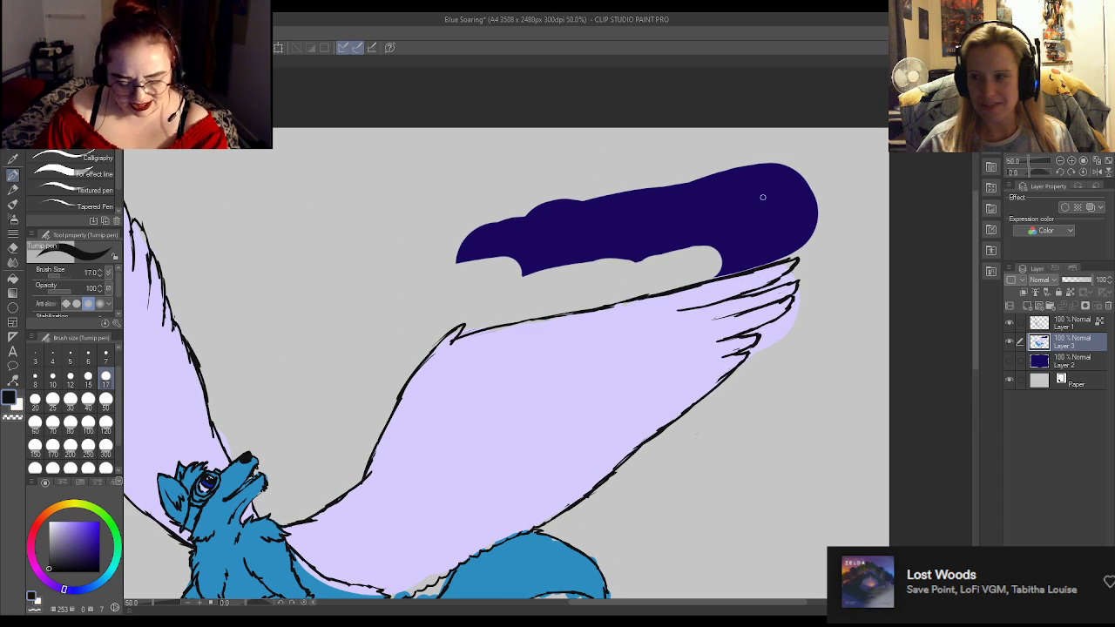
pyautogui.scroll(-3, 766, 198)
pyautogui.scroll(1, 615, 254)
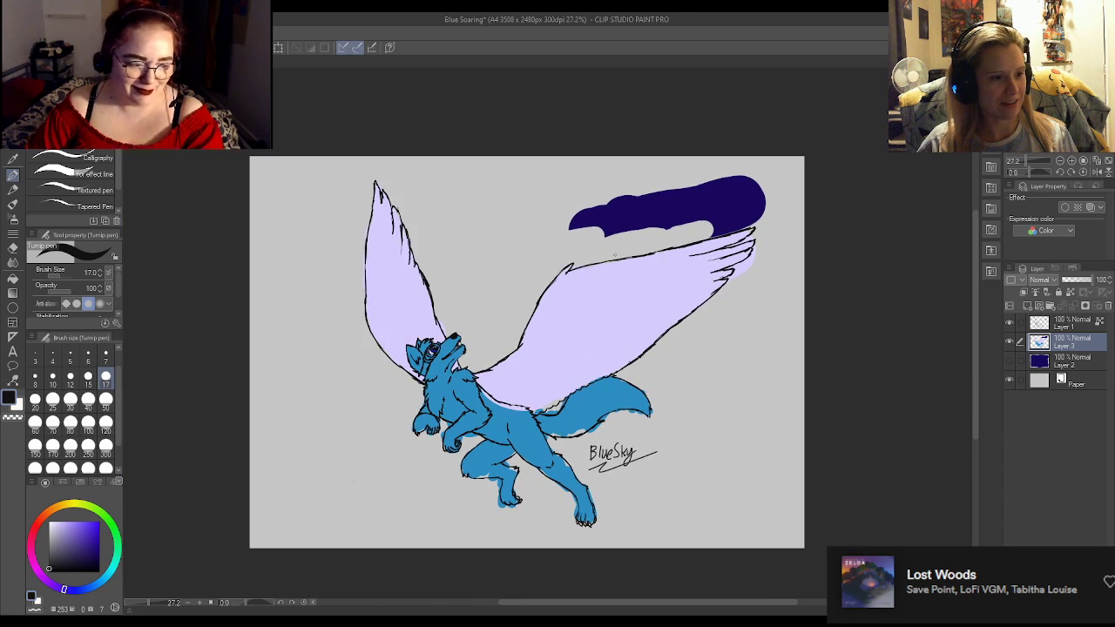
pyautogui.scroll(1, 615, 254)
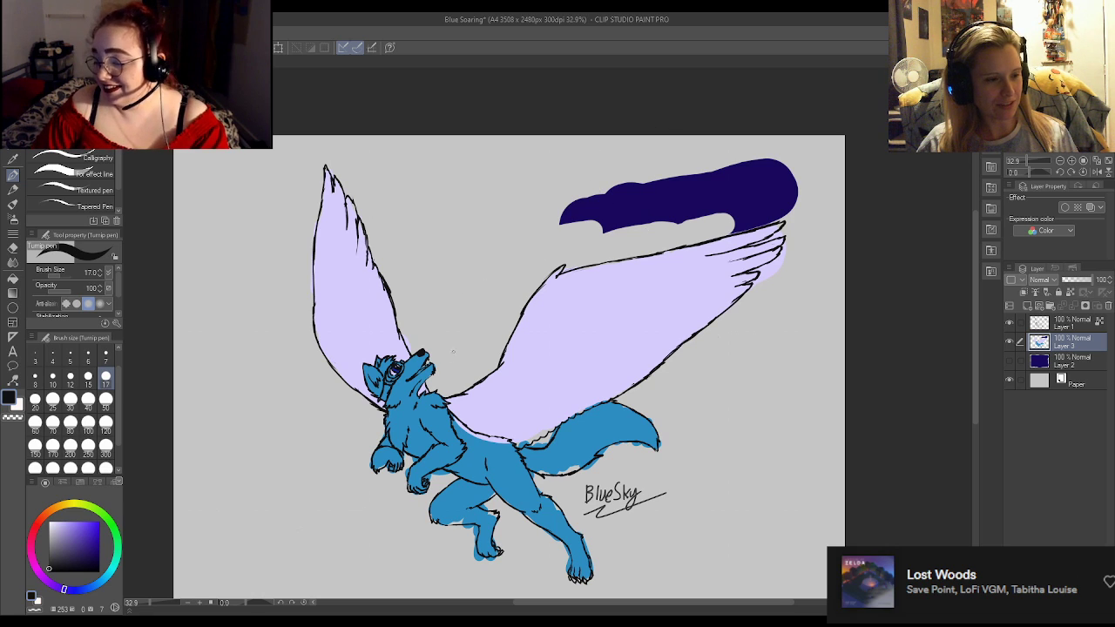
pyautogui.scroll(-2, 418, 259)
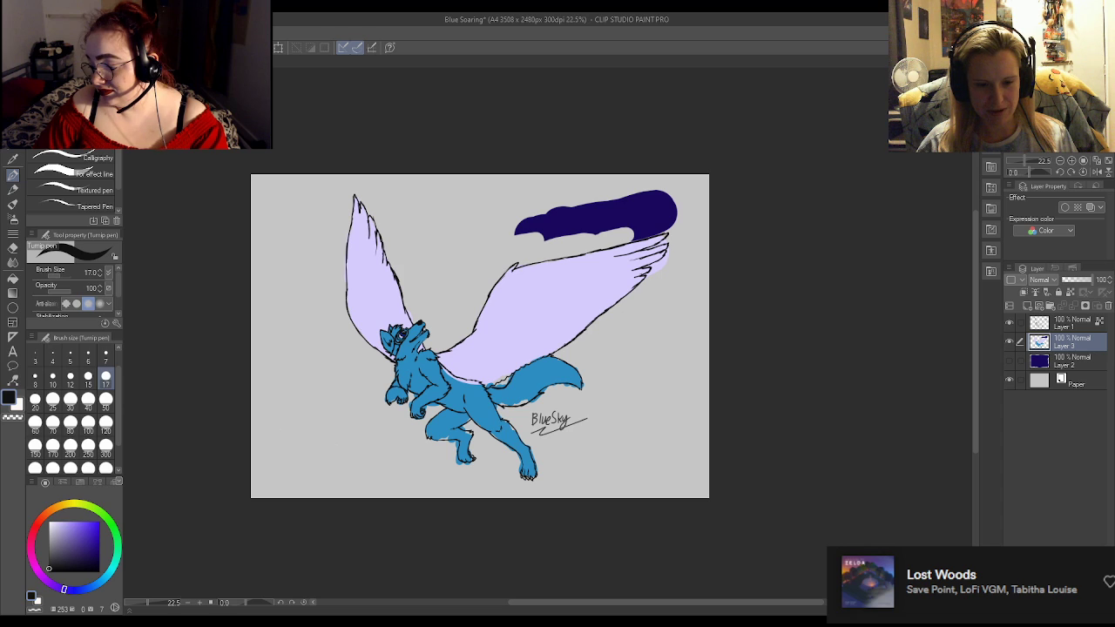
pyautogui.scroll(2, 409, 199)
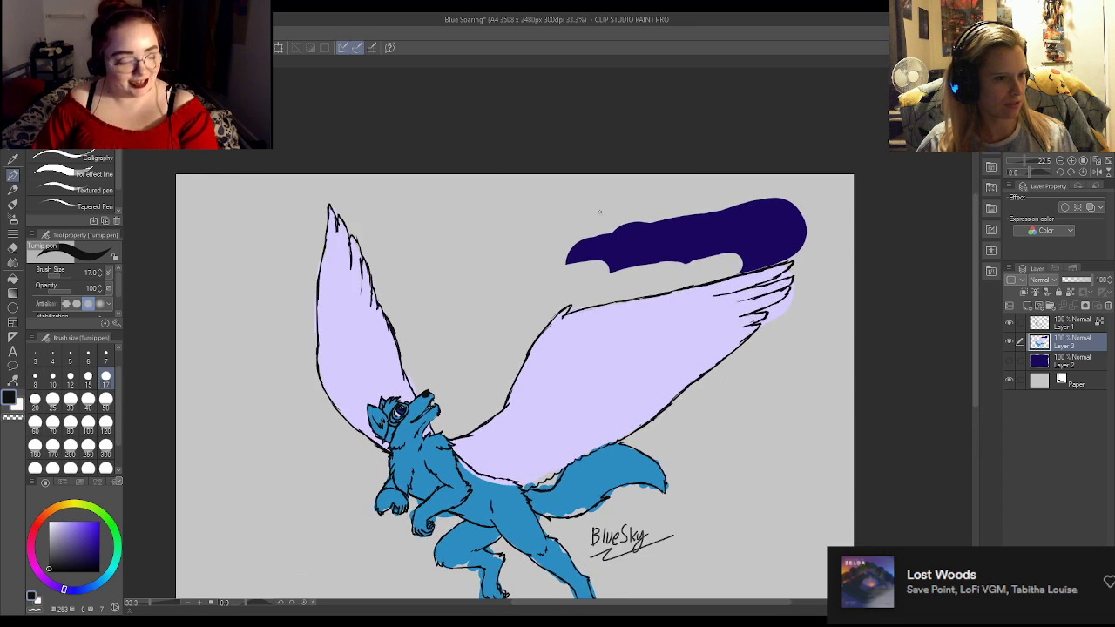
# Erase the leftover navy patch above the larger wing and the lavender overspill around its feather tips at eraser size 120.
pyautogui.scroll(3, 824, 222)
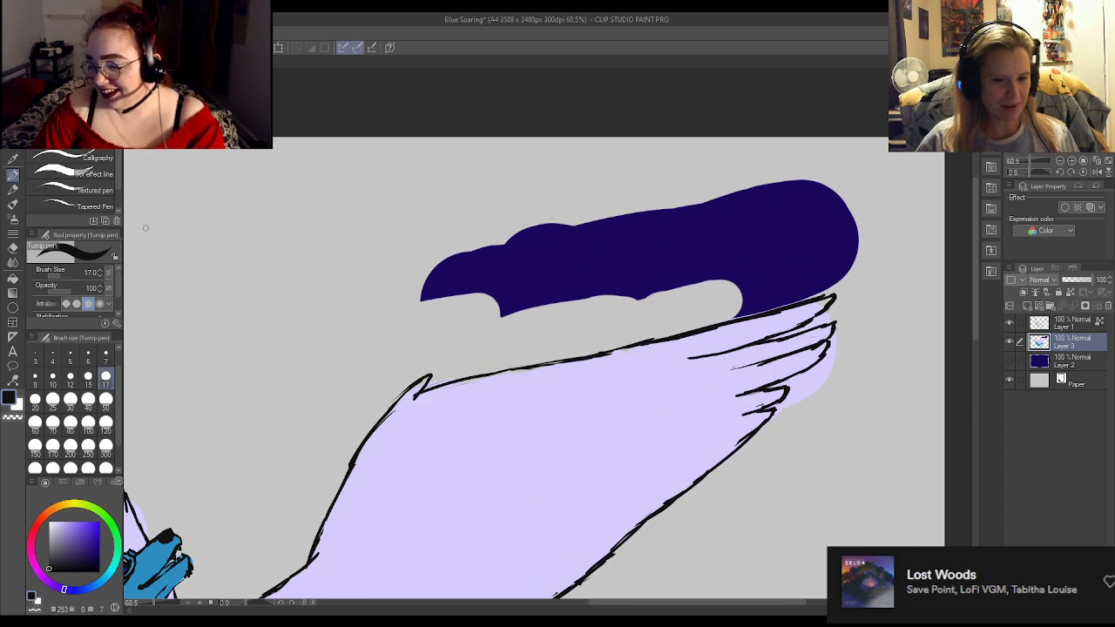
pyautogui.press('e')
pyautogui.moveTo(519, 276)
pyautogui.mouseDown()
pyautogui.moveTo(456, 276)
pyautogui.moveTo(524, 234)
pyautogui.moveTo(382, 309)
pyautogui.moveTo(586, 270)
pyautogui.moveTo(730, 281)
pyautogui.moveTo(629, 299)
pyautogui.moveTo(846, 253)
pyautogui.moveTo(870, 232)
pyautogui.moveTo(568, 266)
pyautogui.moveTo(638, 212)
pyautogui.moveTo(683, 230)
pyautogui.moveTo(793, 241)
pyautogui.moveTo(855, 269)
pyautogui.moveTo(724, 297)
pyautogui.moveTo(788, 277)
pyautogui.moveTo(753, 293)
pyautogui.mouseUp()
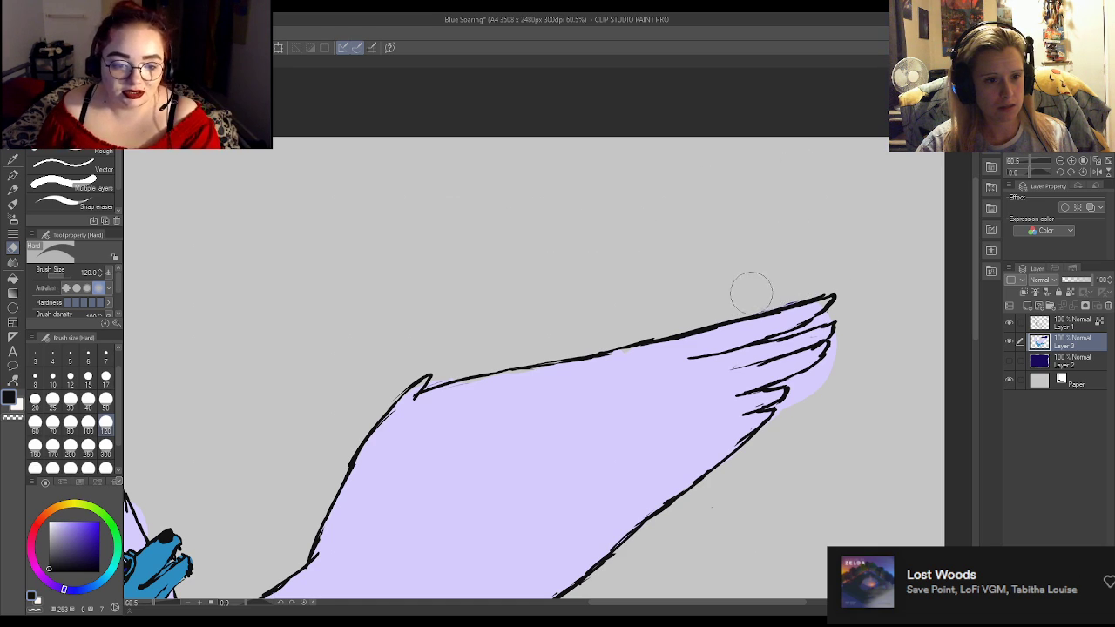
pyautogui.moveTo(836, 381)
pyautogui.mouseDown()
pyautogui.moveTo(796, 416)
pyautogui.moveTo(846, 361)
pyautogui.moveTo(842, 396)
pyautogui.mouseUp()
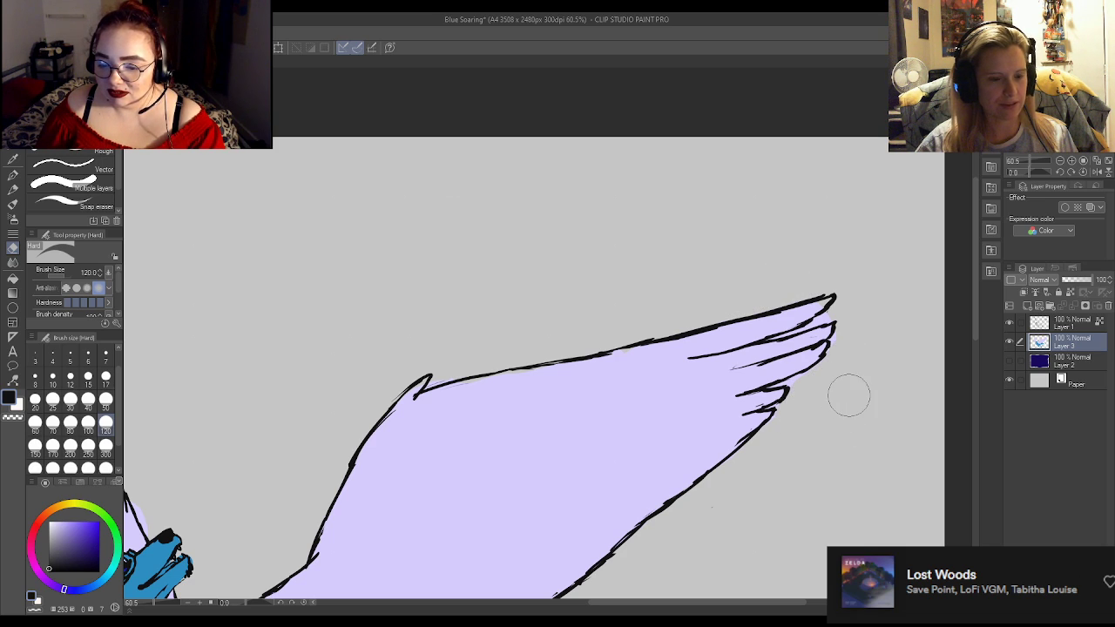
pyautogui.press('p')
# Check the cleaned wing edges against the navy background by showing Layer 2 and hiding it again.
pyautogui.scroll(-4, 263, 248)
pyautogui.scroll(2, 288, 351)
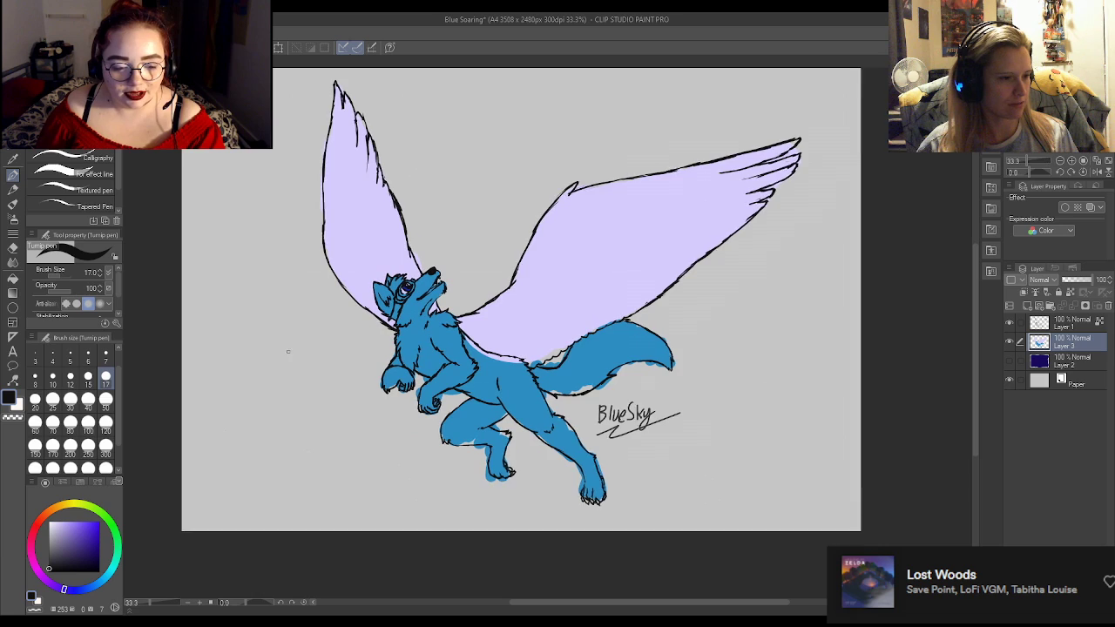
pyautogui.scroll(1, 289, 351)
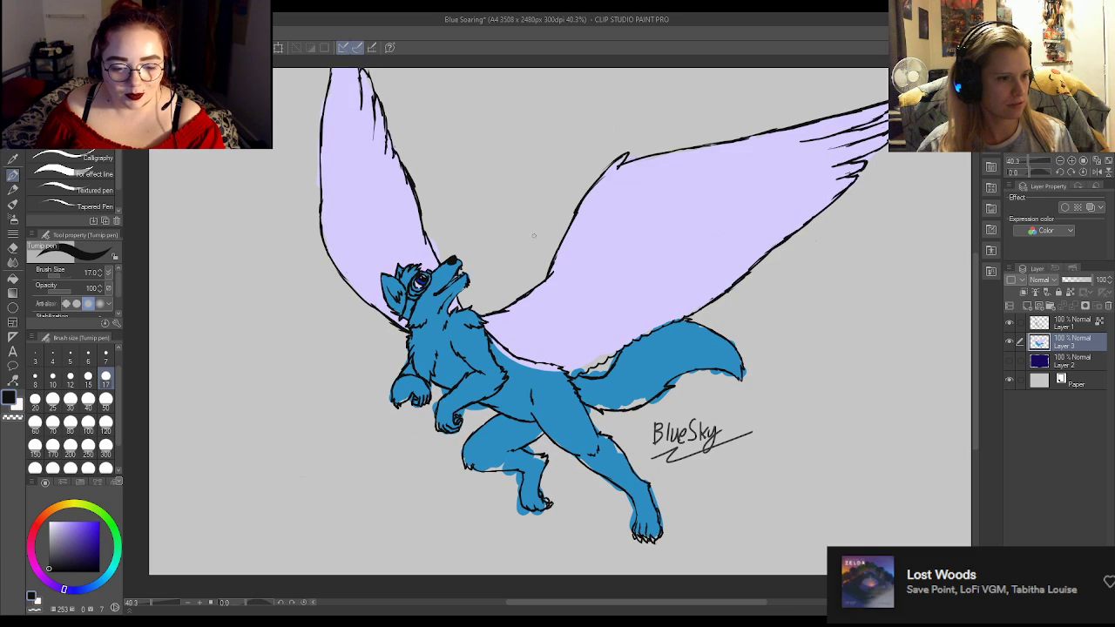
pyautogui.click(1008, 361)
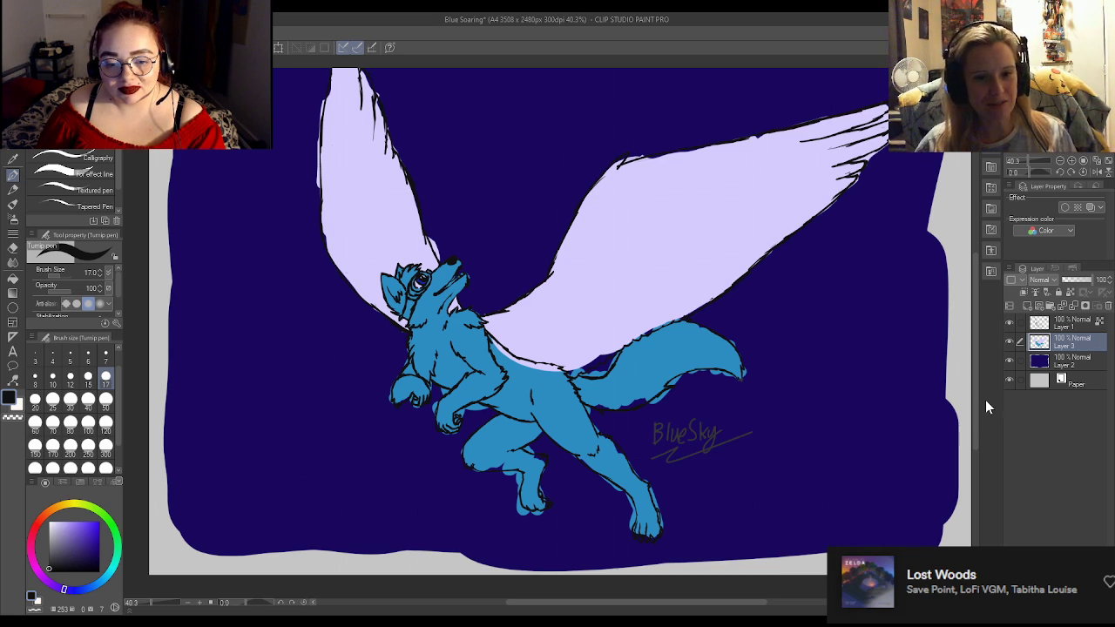
pyautogui.click(1009, 360)
pyautogui.scroll(-2, 284, 388)
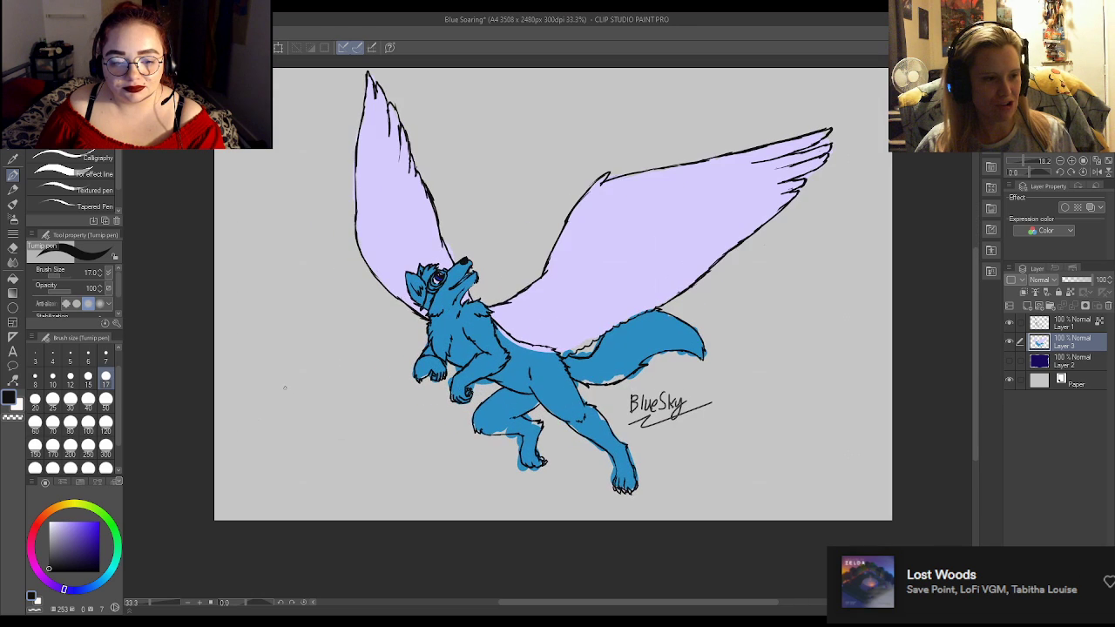
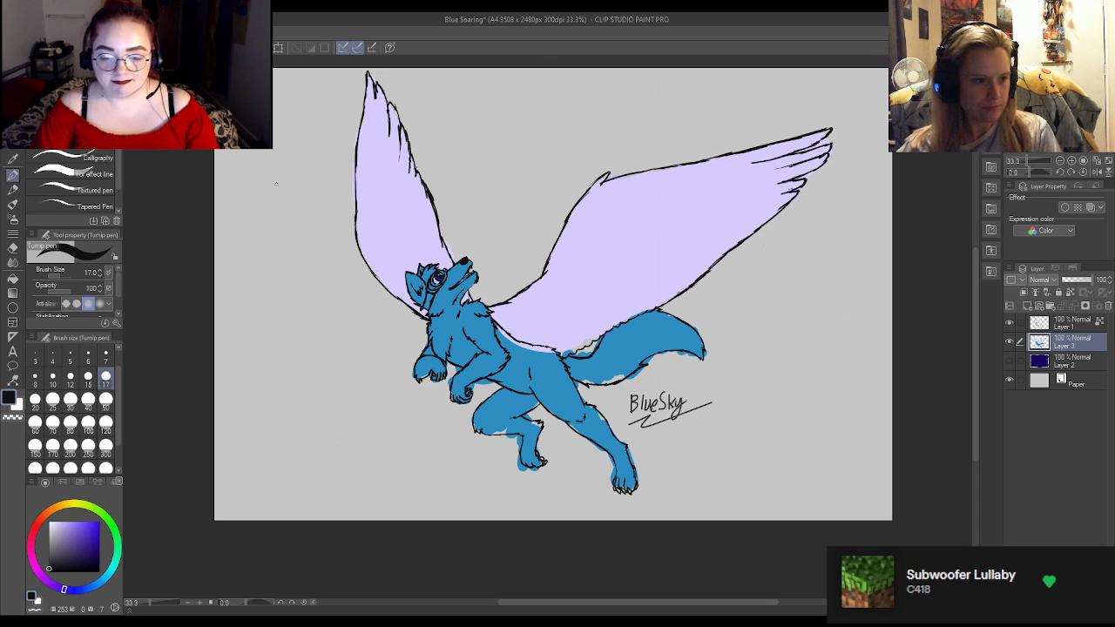
# Show the navy background Layer 2 and examine the coloured wings, body and head against it.
pyautogui.scroll(2, 632, 248)
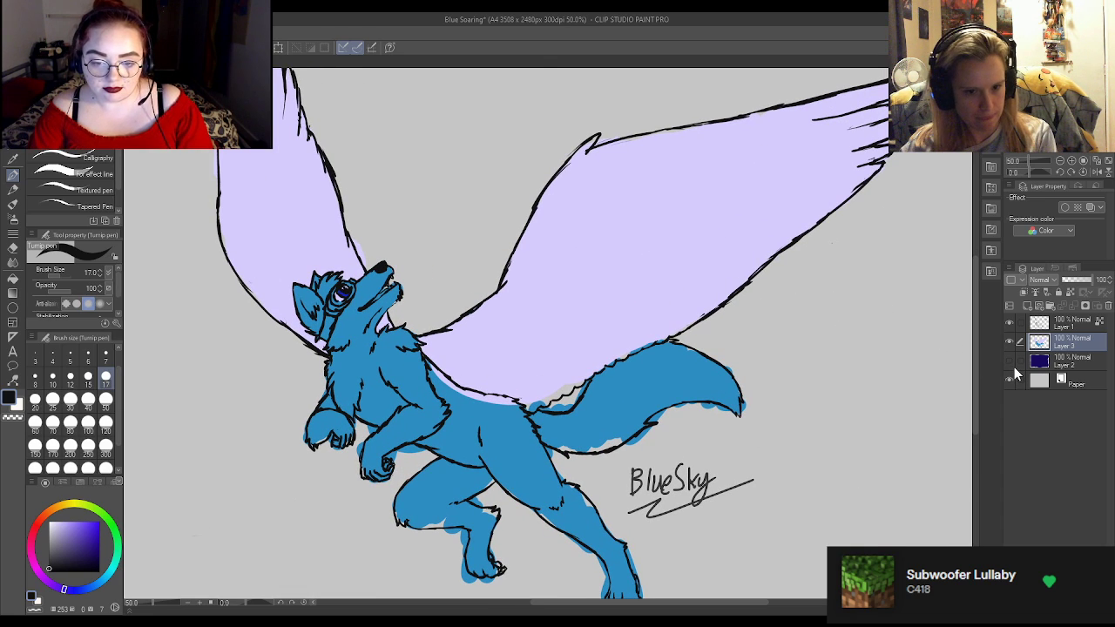
pyautogui.click(1009, 361)
pyautogui.scroll(1, 636, 168)
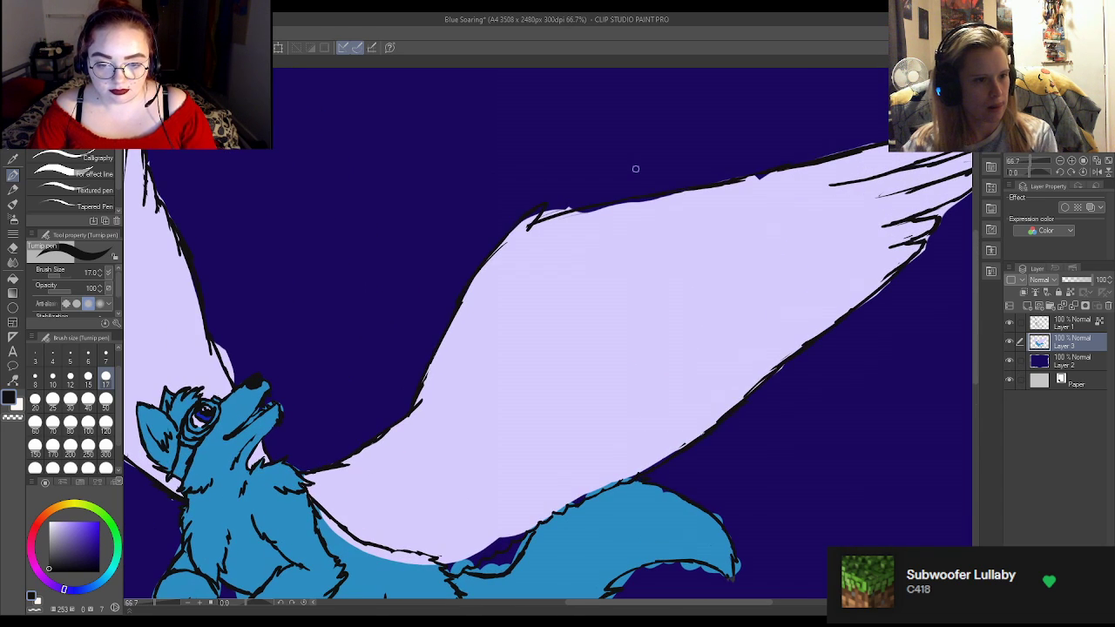
pyautogui.scroll(-2, 635, 168)
pyautogui.scroll(4, 219, 329)
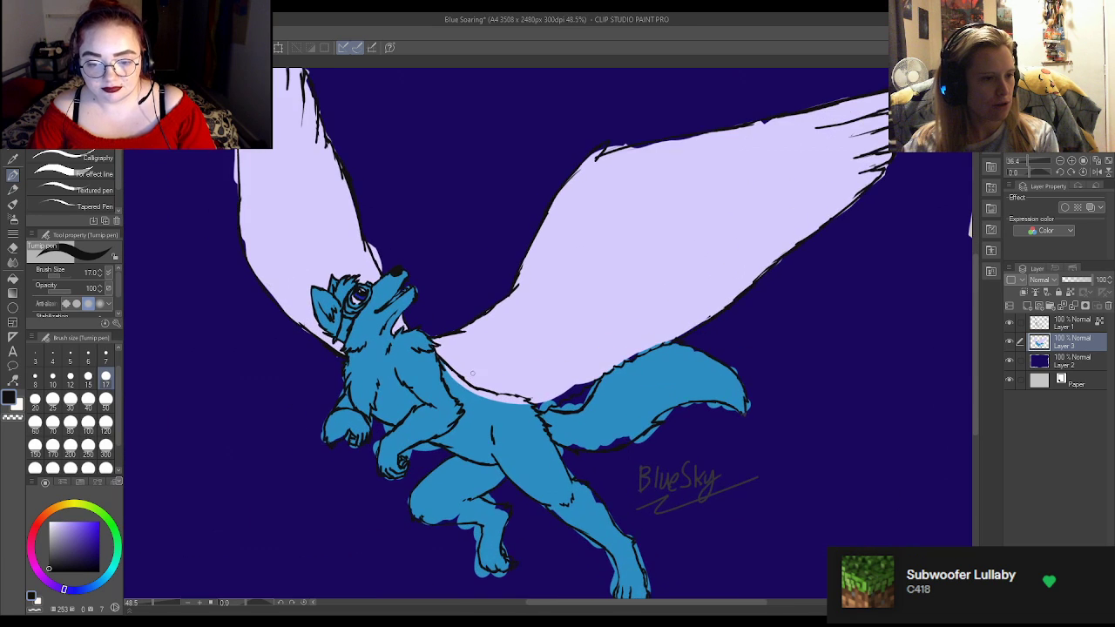
pyautogui.scroll(1, 214, 241)
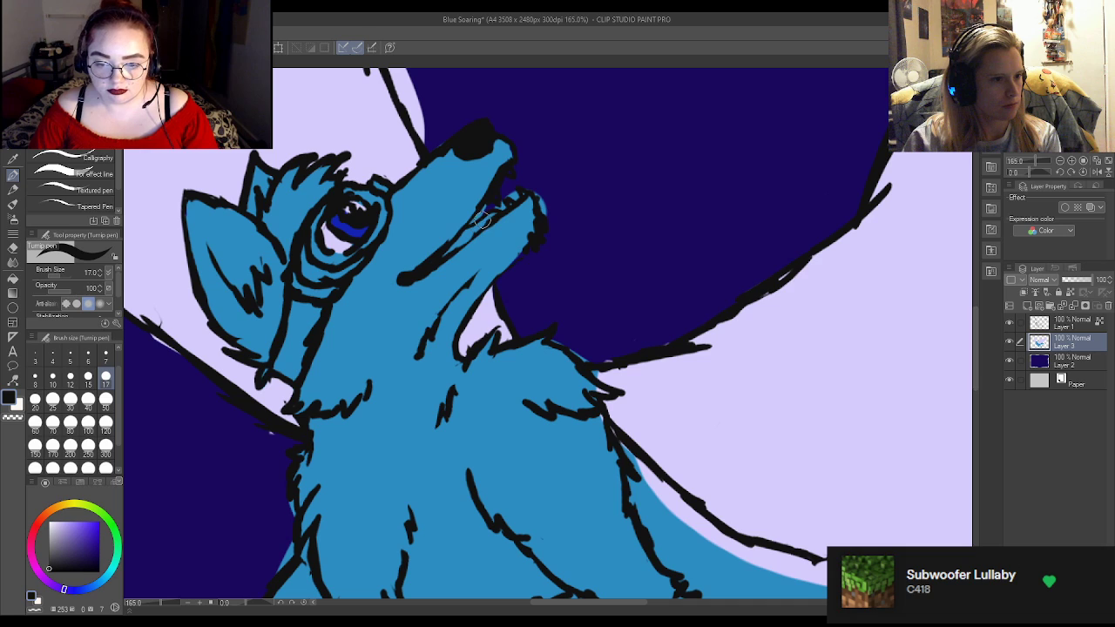
pyautogui.moveTo(502, 209); pyautogui.dragTo(490, 225)
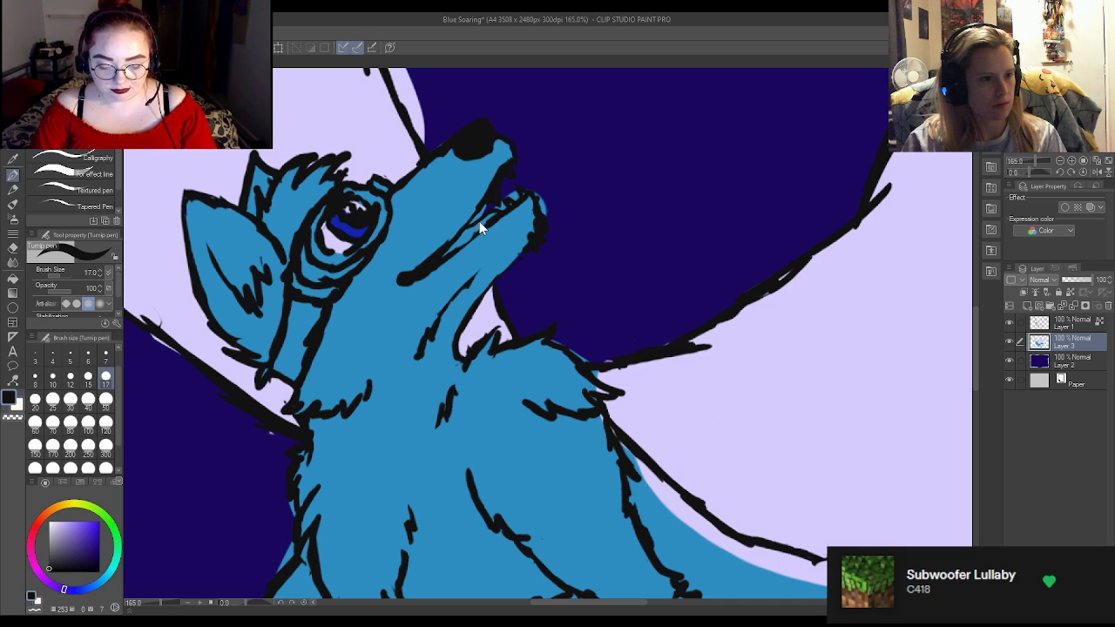
pyautogui.moveTo(485, 213)
pyautogui.mouseDown()
pyautogui.moveTo(528, 186)
pyautogui.moveTo(546, 221)
pyautogui.mouseUp()
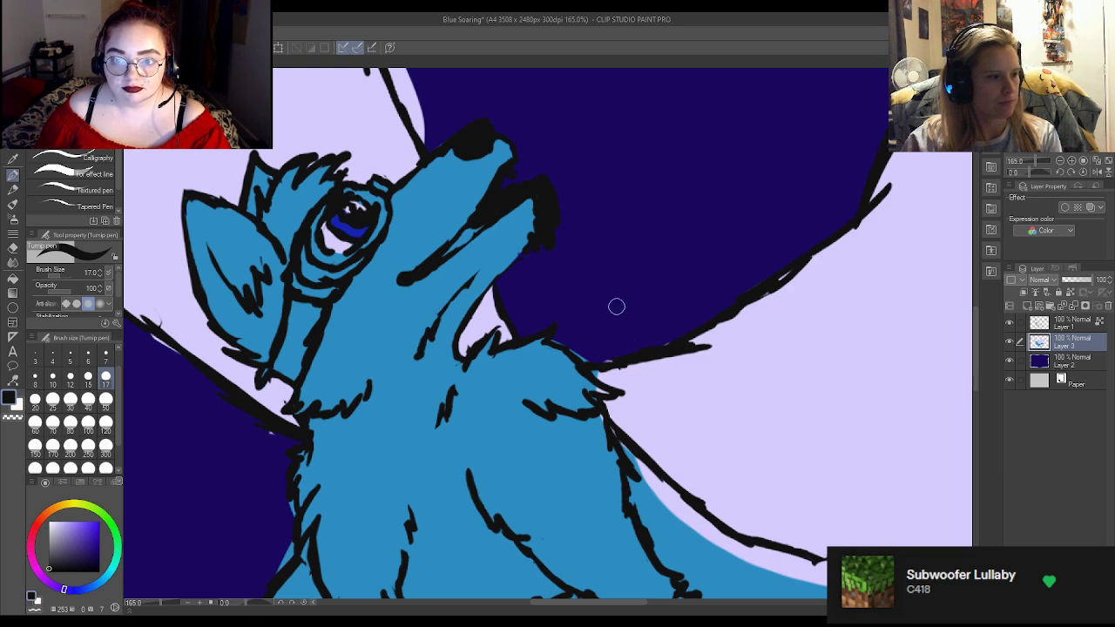
pyautogui.hotkey('ctrl', 'z')
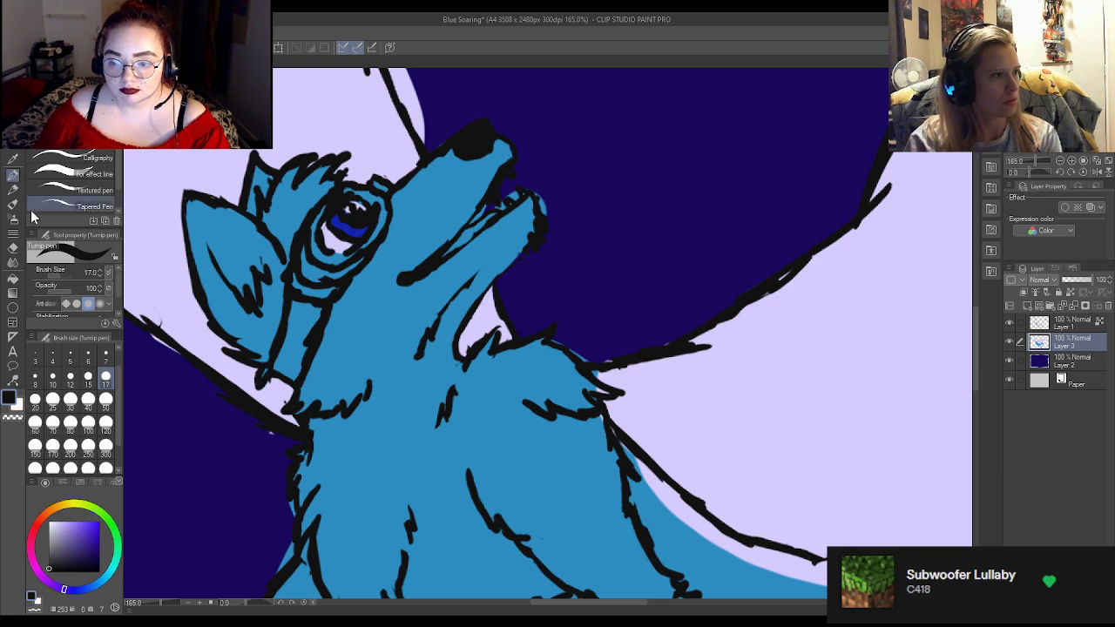
# Erase the body blue inside the wolf's open mouth on Layer 3 with the hard eraser at size 17.
pyautogui.press('e')
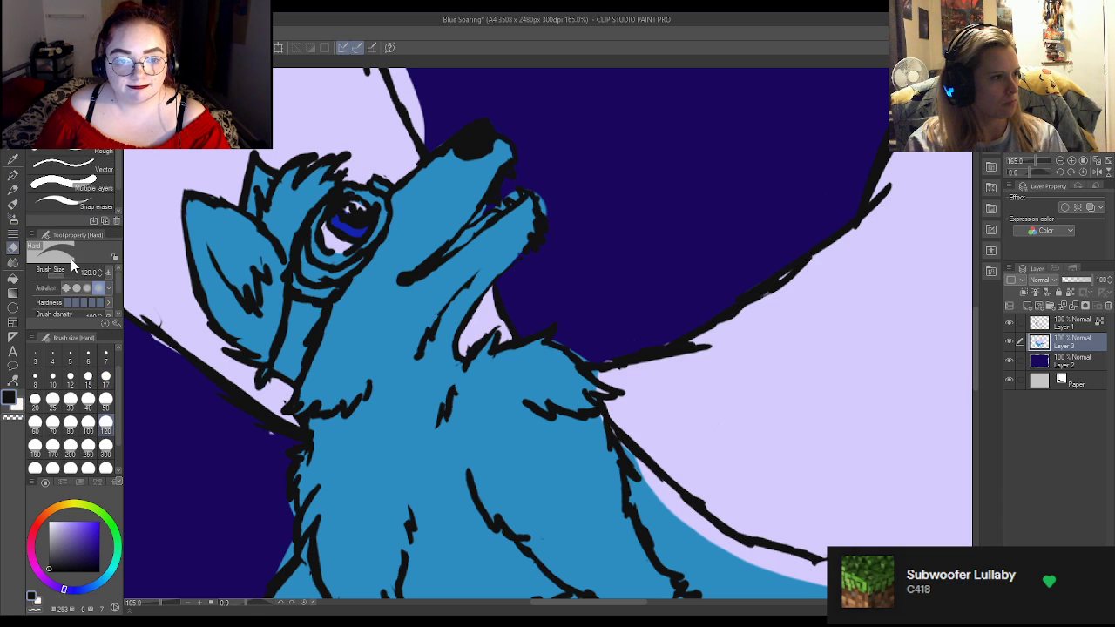
pyautogui.click(105, 376)
pyautogui.moveTo(540, 192)
pyautogui.mouseDown()
pyautogui.moveTo(509, 182)
pyautogui.moveTo(514, 193)
pyautogui.moveTo(499, 184)
pyautogui.moveTo(499, 204)
pyautogui.moveTo(485, 211)
pyautogui.moveTo(504, 194)
pyautogui.moveTo(465, 228)
pyautogui.moveTo(520, 177)
pyautogui.mouseUp()
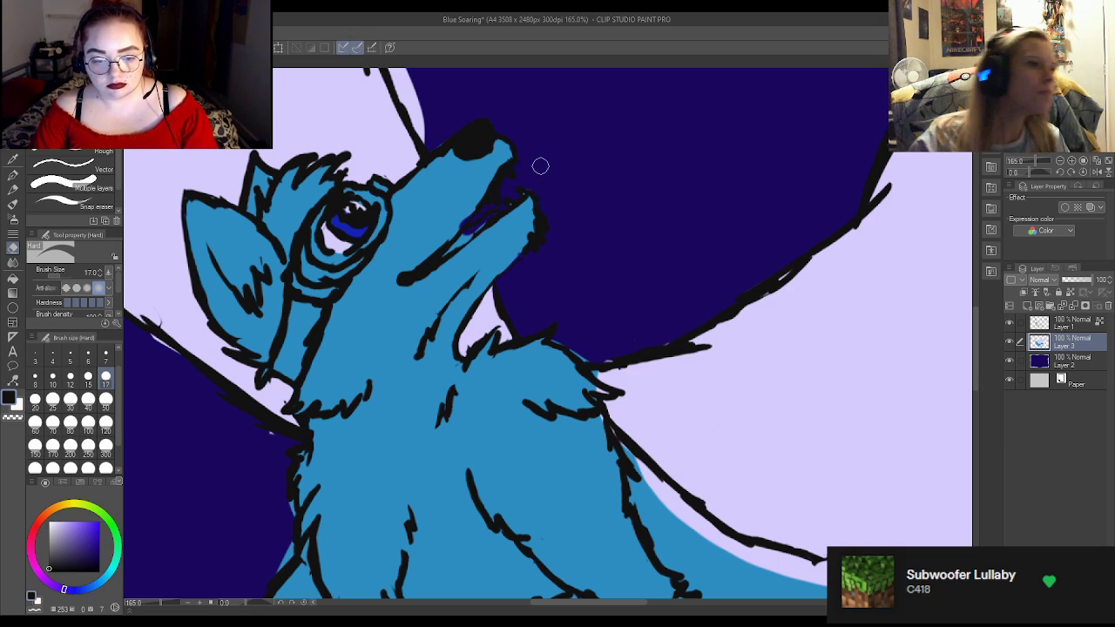
# Hide Layer 2, paint the inside of the wolf's mouth dark pink, and touch up its edges with the body blue.
pyautogui.press('p')
pyautogui.click(1010, 361)
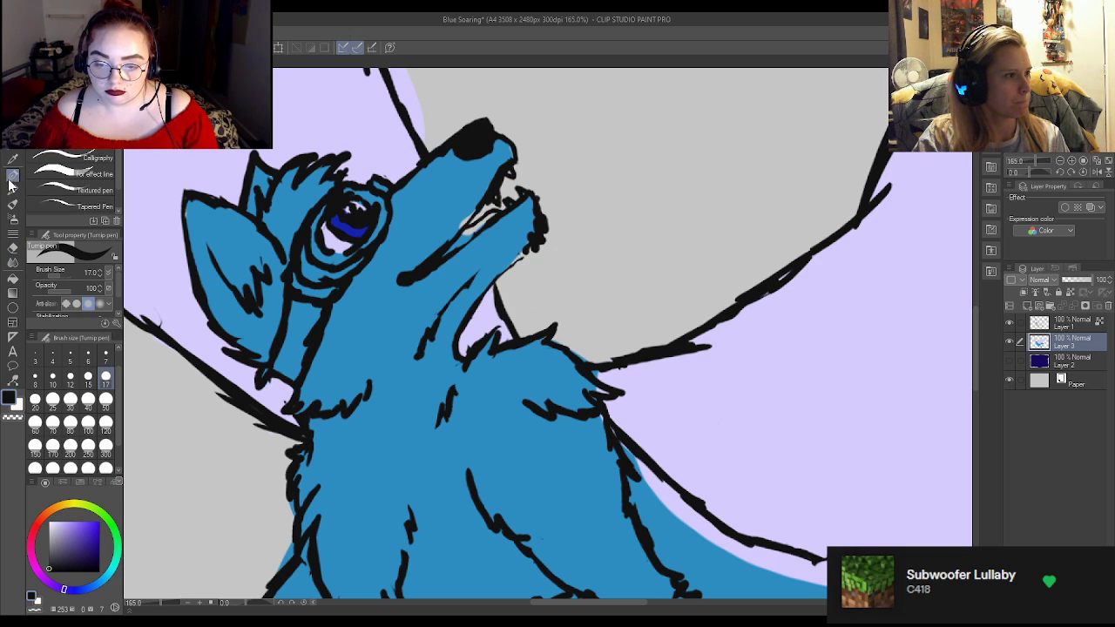
pyautogui.keyDown('alt'); pyautogui.click(432, 294); pyautogui.keyUp('alt')
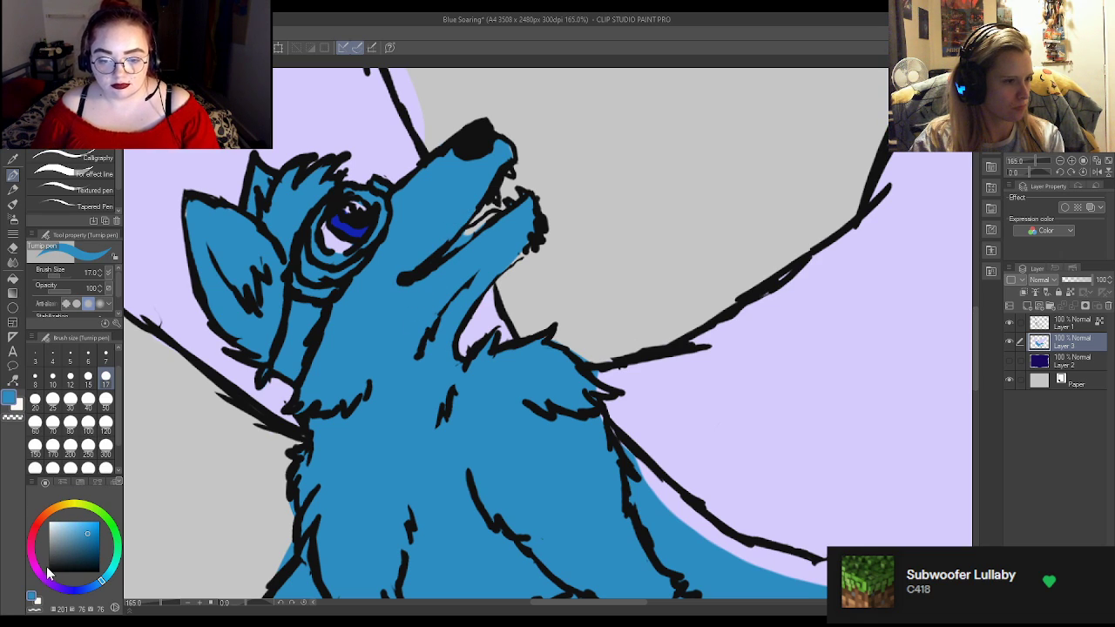
pyautogui.moveTo(42, 579)
pyautogui.mouseDown()
pyautogui.moveTo(31, 544)
pyautogui.moveTo(96, 533)
pyautogui.mouseUp()
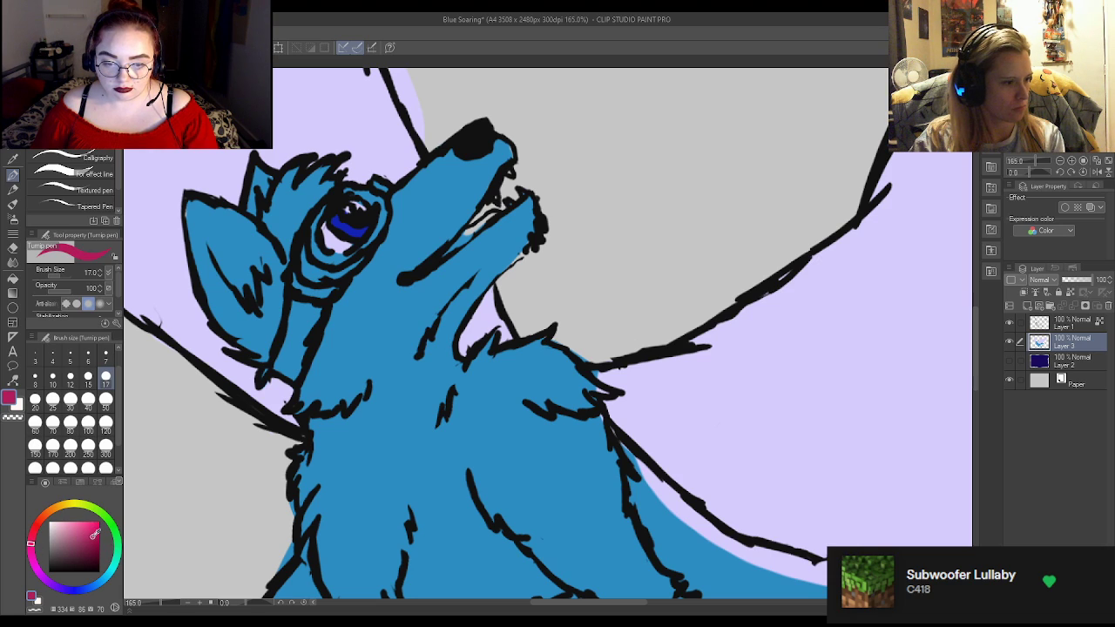
pyautogui.moveTo(36, 563)
pyautogui.mouseDown()
pyautogui.moveTo(31, 554)
pyautogui.moveTo(81, 542)
pyautogui.mouseUp()
pyautogui.click(87, 540)
pyautogui.moveTo(462, 247)
pyautogui.mouseDown()
pyautogui.moveTo(441, 260)
pyautogui.moveTo(501, 214)
pyautogui.moveTo(446, 252)
pyautogui.moveTo(502, 225)
pyautogui.moveTo(460, 244)
pyautogui.moveTo(484, 242)
pyautogui.mouseUp()
pyautogui.keyDown('alt'); pyautogui.click(487, 250); pyautogui.keyUp('alt')
pyautogui.keyDown('alt'); pyautogui.click(466, 237); pyautogui.keyUp('alt')
pyautogui.keyDown('alt'); pyautogui.click(471, 249); pyautogui.keyUp('alt')
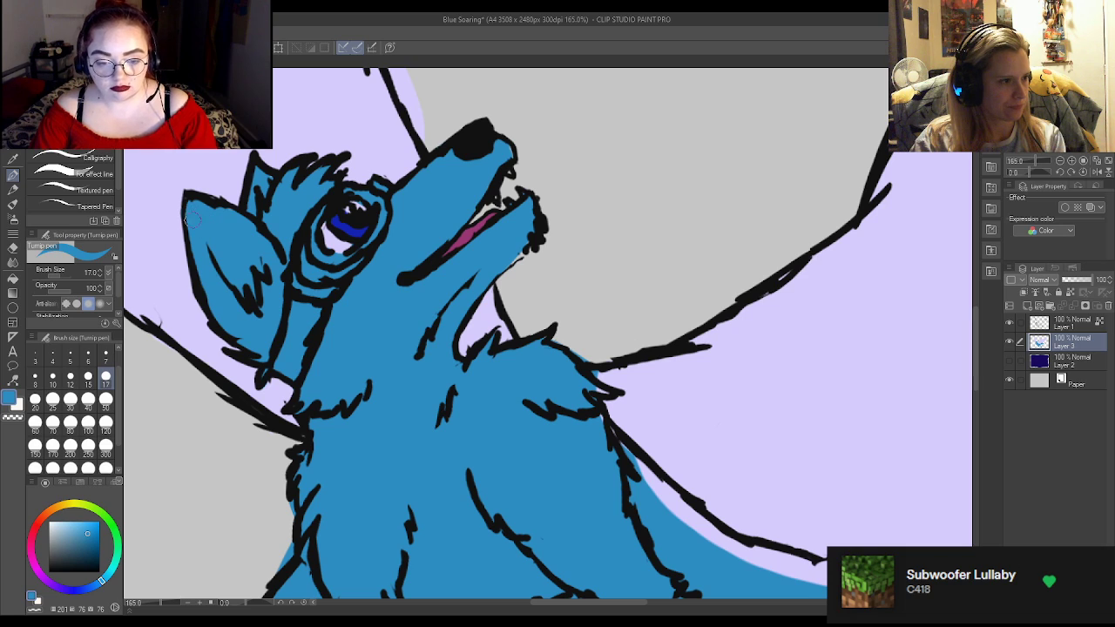
# Paint the goggles' strap and frame around the wolf's eye in a very dark, near-black grey.
pyautogui.click(67, 553)
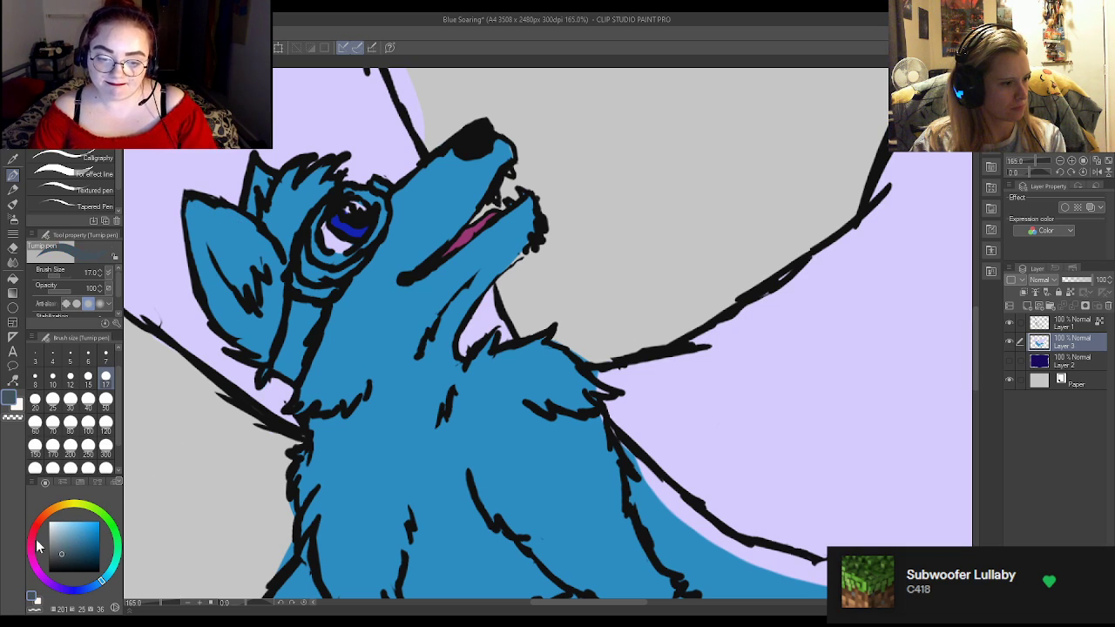
pyautogui.click(39, 523)
pyautogui.moveTo(69, 546); pyautogui.dragTo(54, 561)
pyautogui.moveTo(313, 285)
pyautogui.mouseDown()
pyautogui.moveTo(304, 253)
pyautogui.moveTo(315, 278)
pyautogui.moveTo(362, 259)
pyautogui.moveTo(303, 280)
pyautogui.moveTo(331, 291)
pyautogui.mouseUp()
pyautogui.click(54, 563)
pyautogui.moveTo(285, 328)
pyautogui.mouseDown()
pyautogui.moveTo(296, 348)
pyautogui.moveTo(285, 372)
pyautogui.moveTo(314, 307)
pyautogui.moveTo(298, 294)
pyautogui.moveTo(299, 258)
pyautogui.moveTo(318, 276)
pyautogui.moveTo(323, 319)
pyautogui.moveTo(306, 305)
pyautogui.moveTo(357, 259)
pyautogui.moveTo(320, 292)
pyautogui.moveTo(303, 259)
pyautogui.moveTo(312, 282)
pyautogui.moveTo(295, 380)
pyautogui.moveTo(319, 320)
pyautogui.mouseUp()
pyautogui.keyDown('alt'); pyautogui.click(342, 367); pyautogui.keyUp('alt')
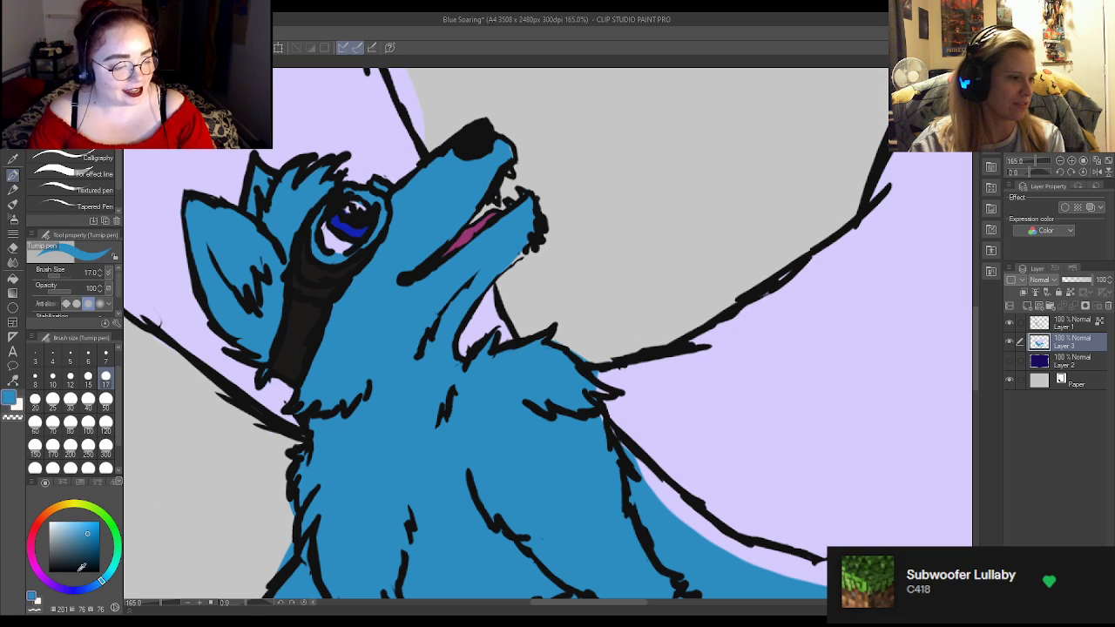
pyautogui.click(39, 576)
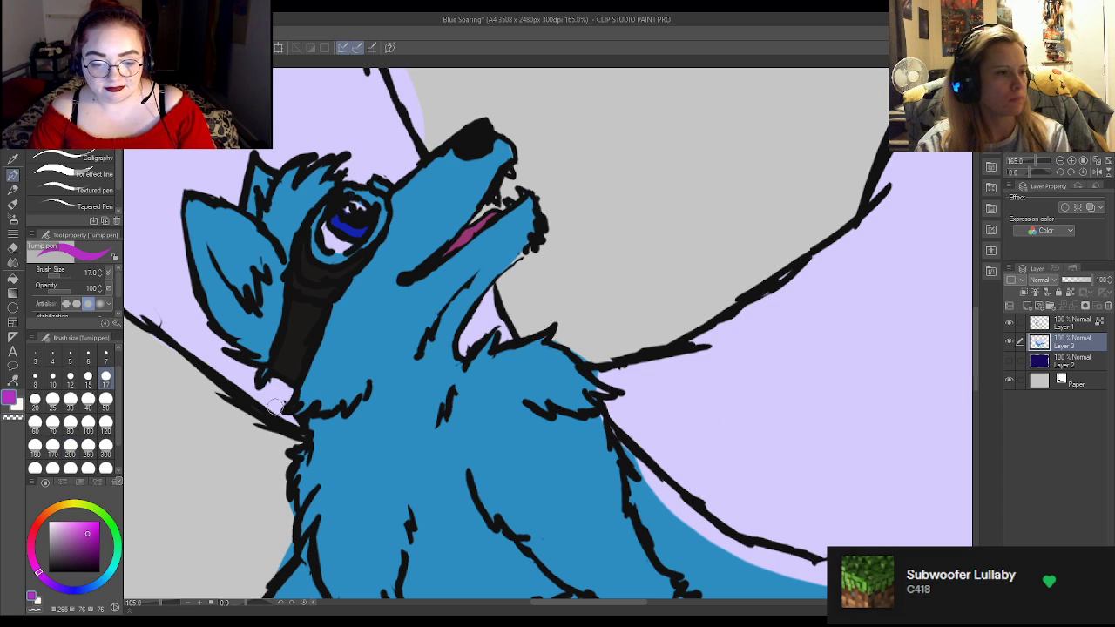
pyautogui.keyDown('alt'); pyautogui.click(314, 323); pyautogui.keyUp('alt')
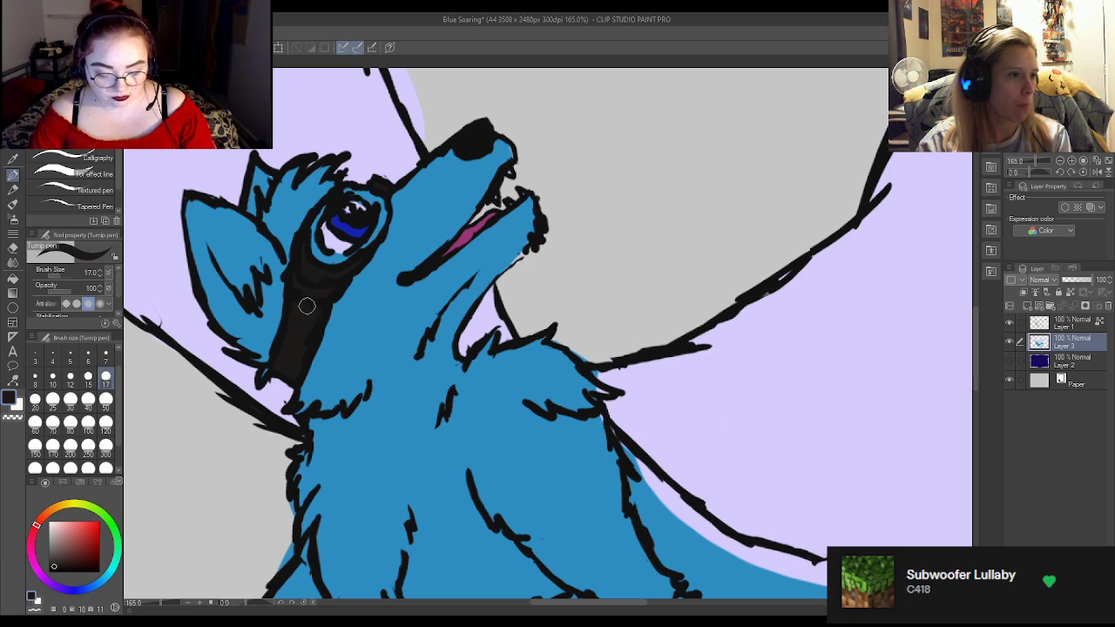
# Paint the inner ring of the goggles around the eye in a lighter body blue with hue 201, saturation 63, value 91.
pyautogui.keyDown('alt'); pyautogui.click(353, 320); pyautogui.keyUp('alt')
pyautogui.moveTo(87, 529); pyautogui.dragTo(81, 526)
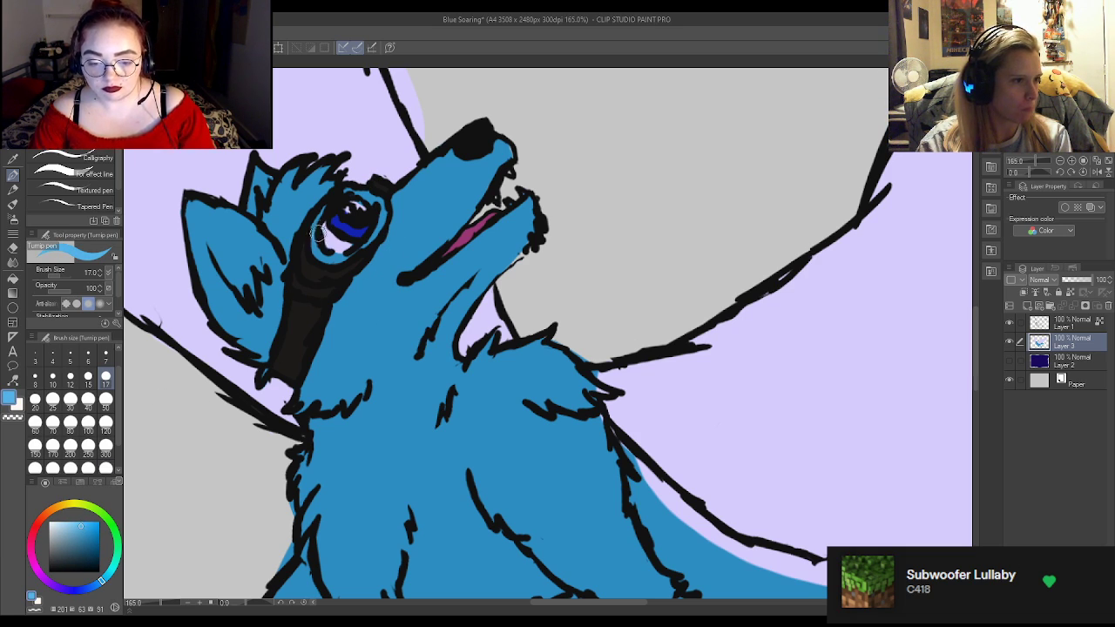
pyautogui.moveTo(315, 223)
pyautogui.mouseDown()
pyautogui.moveTo(326, 261)
pyautogui.moveTo(340, 259)
pyautogui.moveTo(371, 237)
pyautogui.moveTo(382, 204)
pyautogui.moveTo(357, 190)
pyautogui.mouseUp()
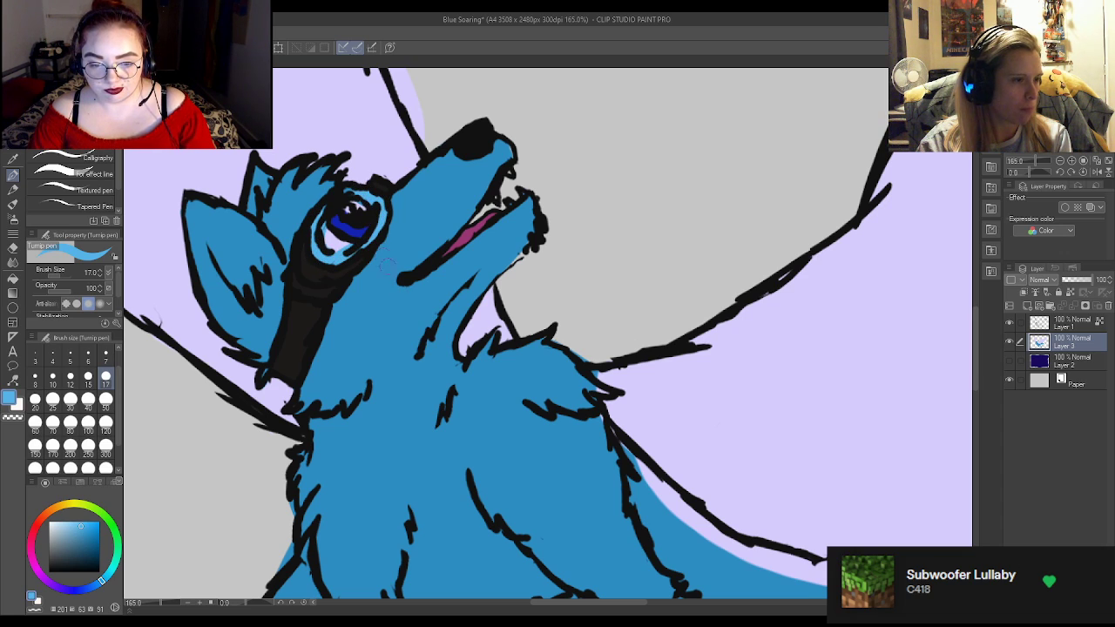
# Show Layer 2 and paint lighter blue highlights over the wolf's chest, back, tail, legs and nearer foreleg at brush size 120.
pyautogui.click(1009, 361)
pyautogui.scroll(-5, 484, 153)
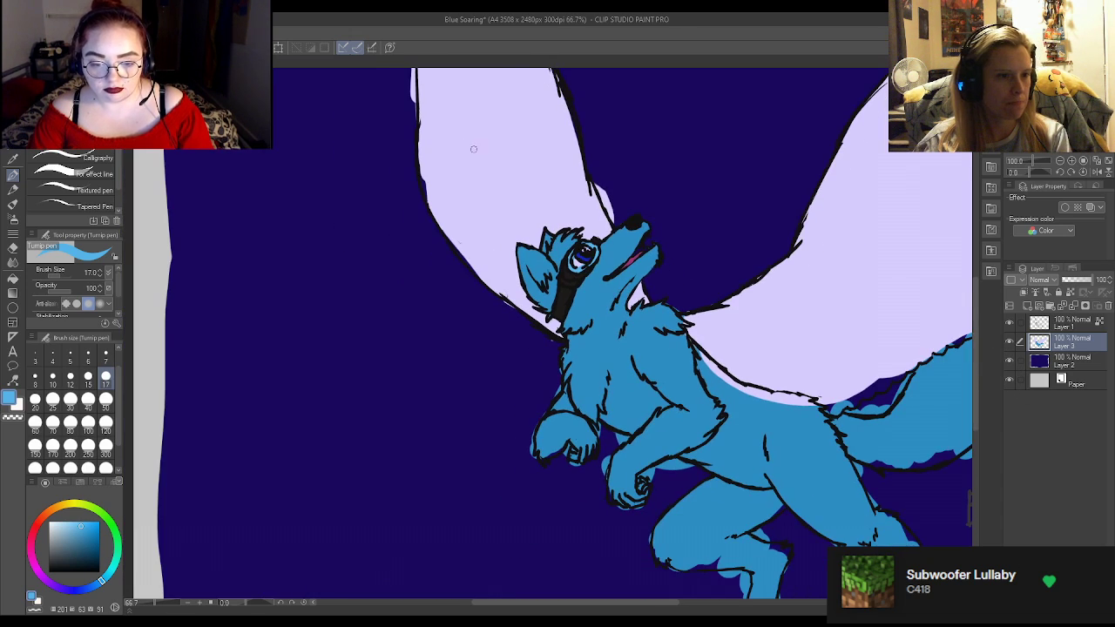
pyautogui.scroll(-2, 300, 160)
pyautogui.scroll(2, 566, 371)
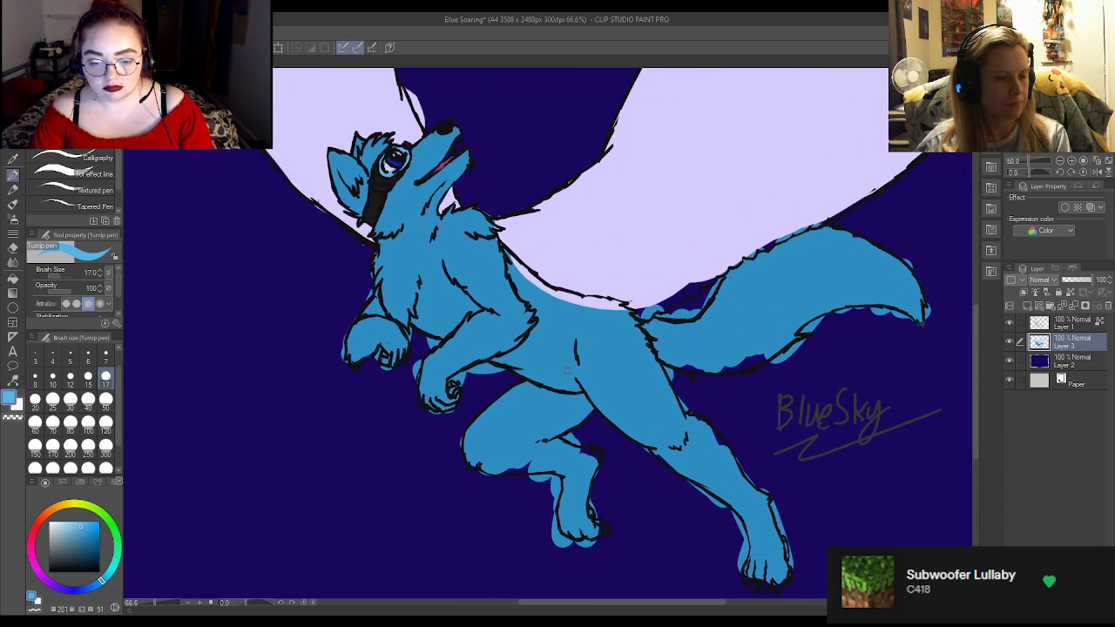
pyautogui.click(105, 426)
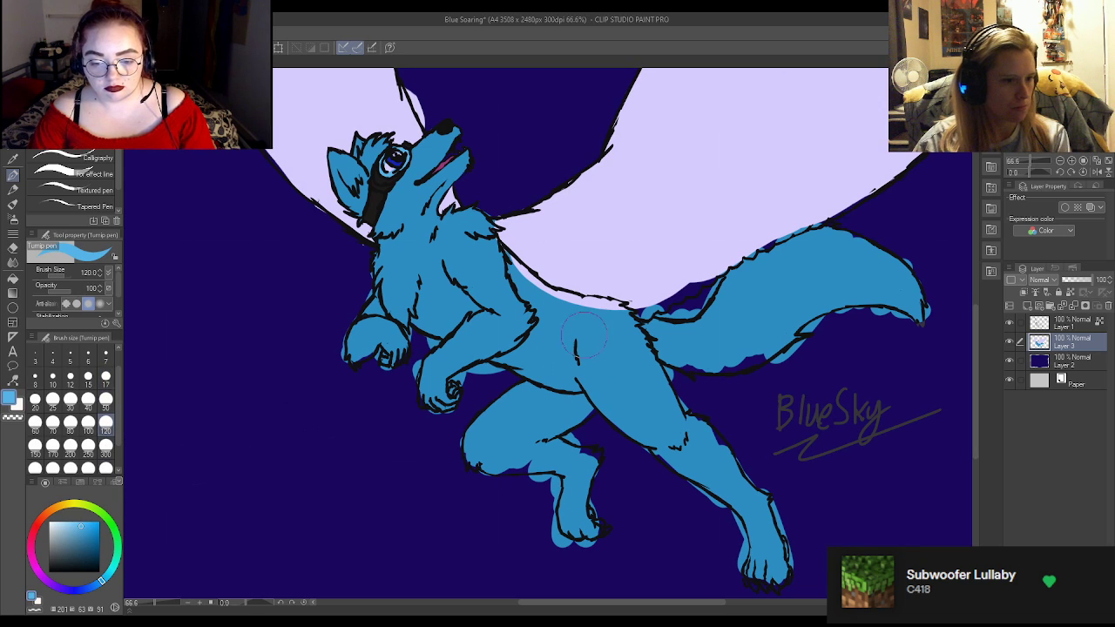
pyautogui.moveTo(594, 344)
pyautogui.mouseDown()
pyautogui.moveTo(620, 377)
pyautogui.moveTo(601, 332)
pyautogui.moveTo(527, 303)
pyautogui.mouseUp()
pyautogui.moveTo(468, 277)
pyautogui.mouseDown()
pyautogui.moveTo(457, 248)
pyautogui.moveTo(434, 266)
pyautogui.moveTo(417, 251)
pyautogui.moveTo(463, 242)
pyautogui.moveTo(499, 294)
pyautogui.moveTo(435, 295)
pyautogui.mouseUp()
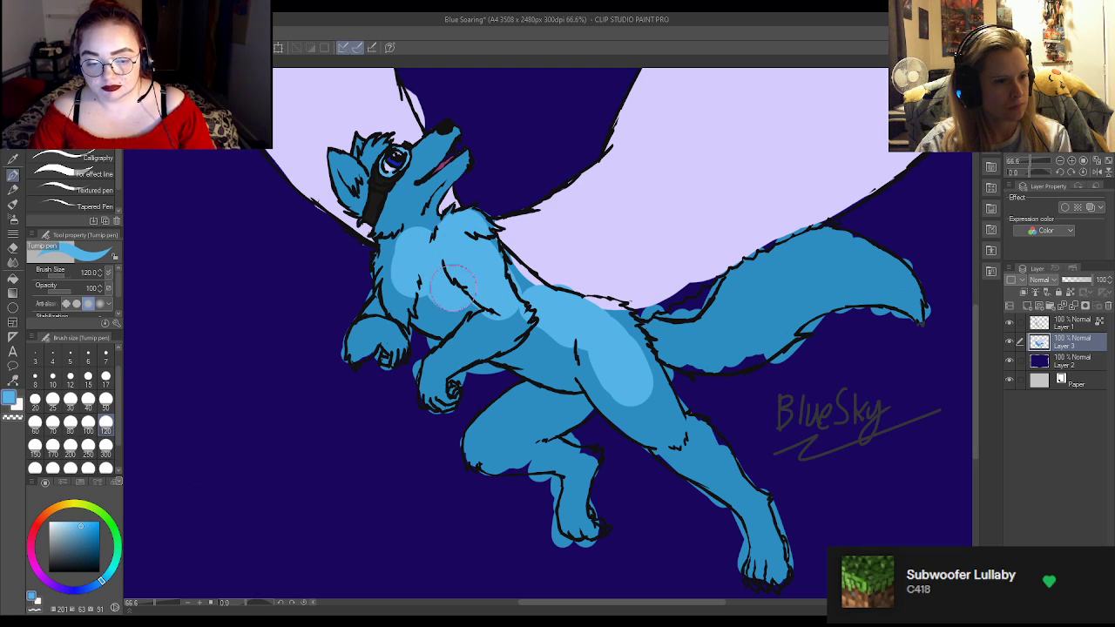
pyautogui.moveTo(571, 325)
pyautogui.mouseDown()
pyautogui.moveTo(617, 356)
pyautogui.moveTo(631, 381)
pyautogui.moveTo(682, 343)
pyautogui.moveTo(671, 316)
pyautogui.moveTo(677, 336)
pyautogui.moveTo(772, 270)
pyautogui.moveTo(828, 251)
pyautogui.moveTo(882, 259)
pyautogui.mouseUp()
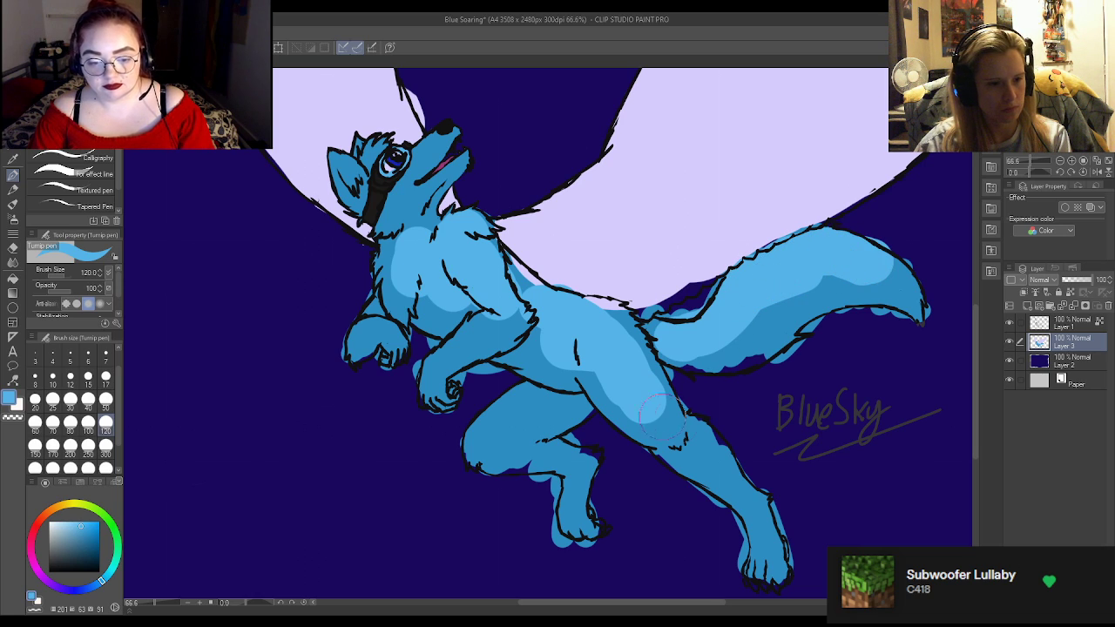
pyautogui.moveTo(544, 409); pyautogui.dragTo(501, 440)
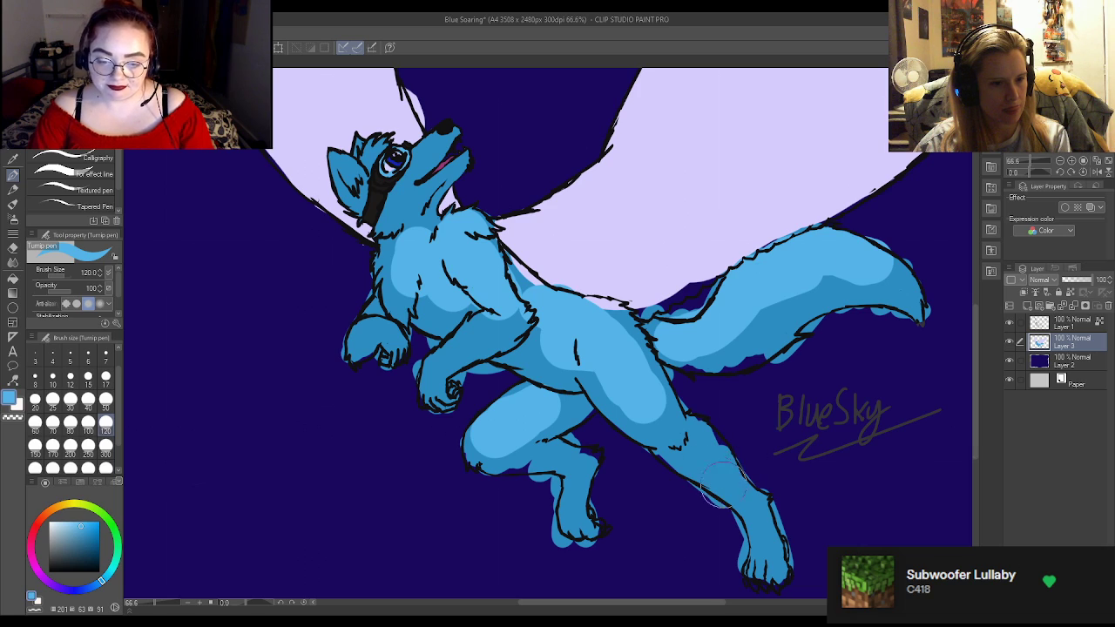
pyautogui.moveTo(749, 544)
pyautogui.mouseDown()
pyautogui.moveTo(756, 533)
pyautogui.moveTo(693, 477)
pyautogui.moveTo(703, 479)
pyautogui.mouseUp()
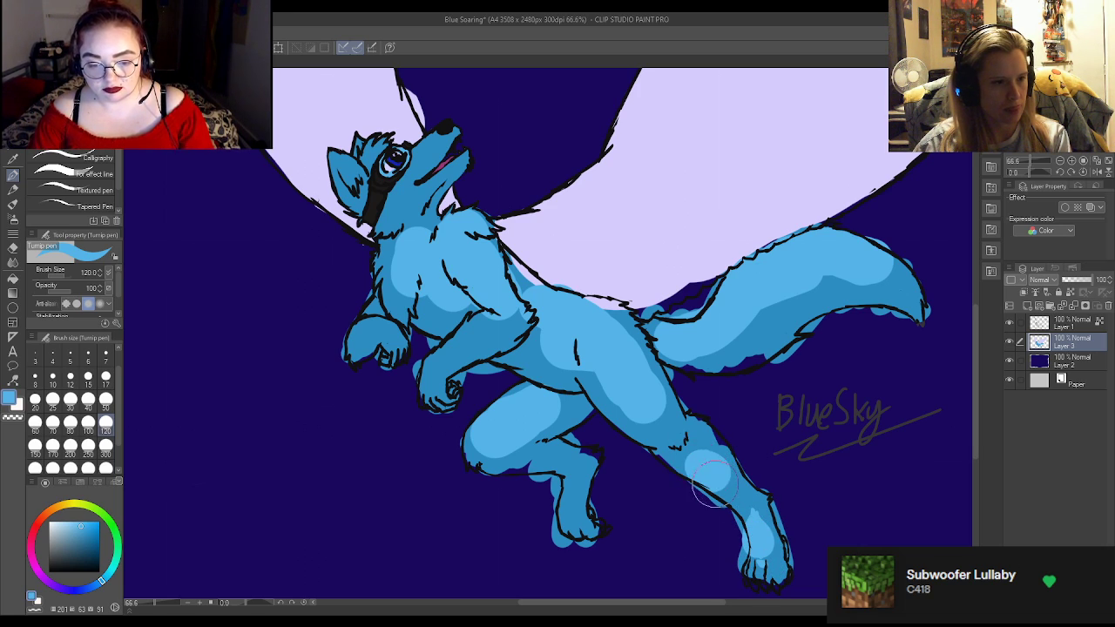
pyautogui.moveTo(479, 322)
pyautogui.mouseDown()
pyautogui.moveTo(442, 354)
pyautogui.moveTo(453, 381)
pyautogui.mouseUp()
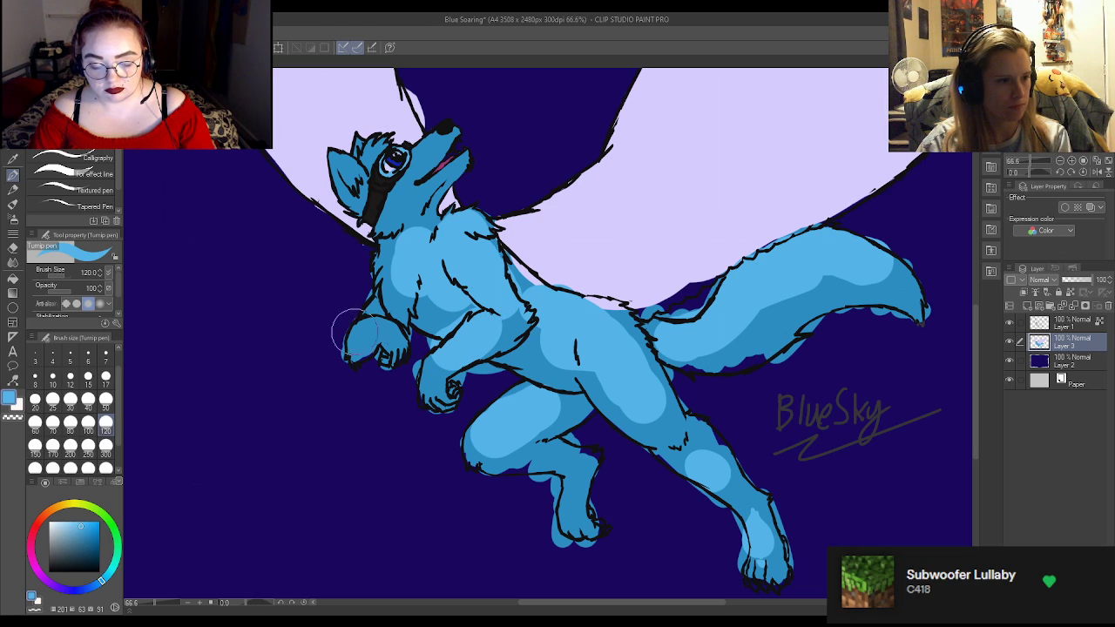
# Add lighter blue highlights to the raised front paw, muzzle, face and ear tip at brush size 50.
pyautogui.click(108, 400)
pyautogui.moveTo(357, 331); pyautogui.dragTo(388, 331)
pyautogui.moveTo(423, 150)
pyautogui.mouseDown()
pyautogui.moveTo(435, 144)
pyautogui.moveTo(431, 155)
pyautogui.mouseUp()
pyautogui.moveTo(398, 198)
pyautogui.mouseDown()
pyautogui.moveTo(338, 165)
pyautogui.moveTo(366, 141)
pyautogui.moveTo(379, 153)
pyautogui.mouseUp()
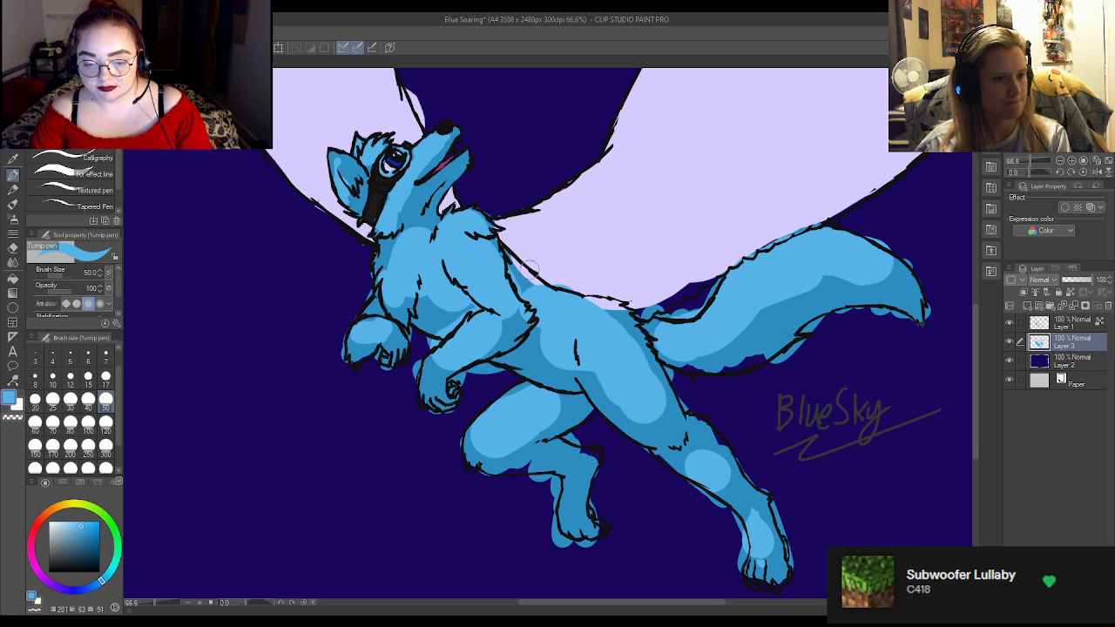
# Paint the inside of the wolf's nearer ear bright purple with the Turnip pen at size 17.
pyautogui.scroll(-3, 516, 255)
pyautogui.scroll(1, 464, 227)
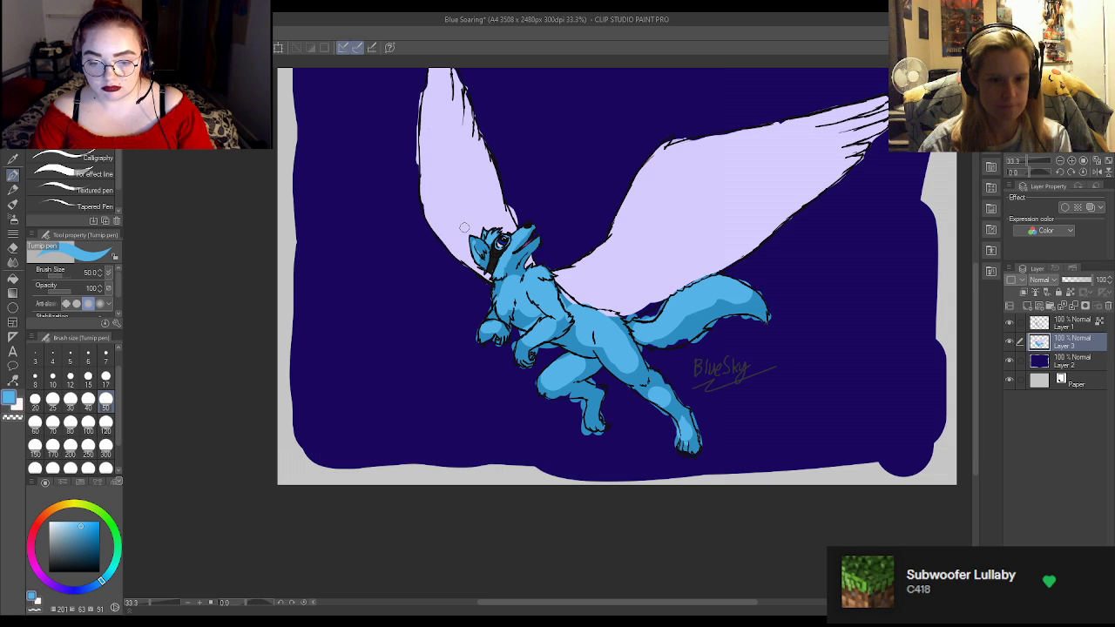
pyautogui.scroll(2, 545, 205)
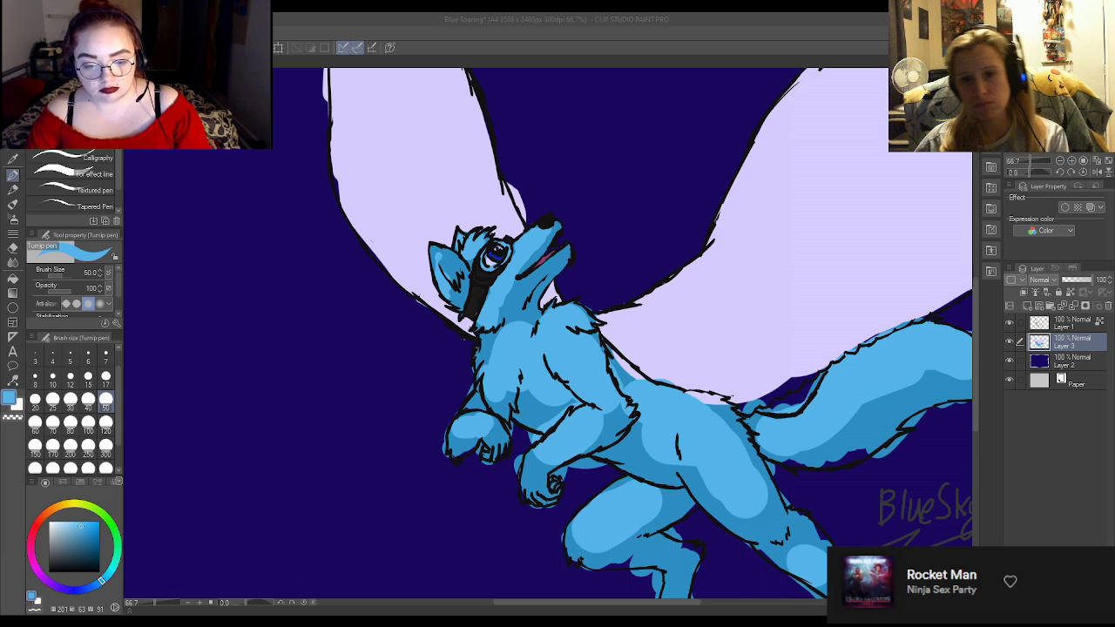
pyautogui.scroll(-4, 622, 331)
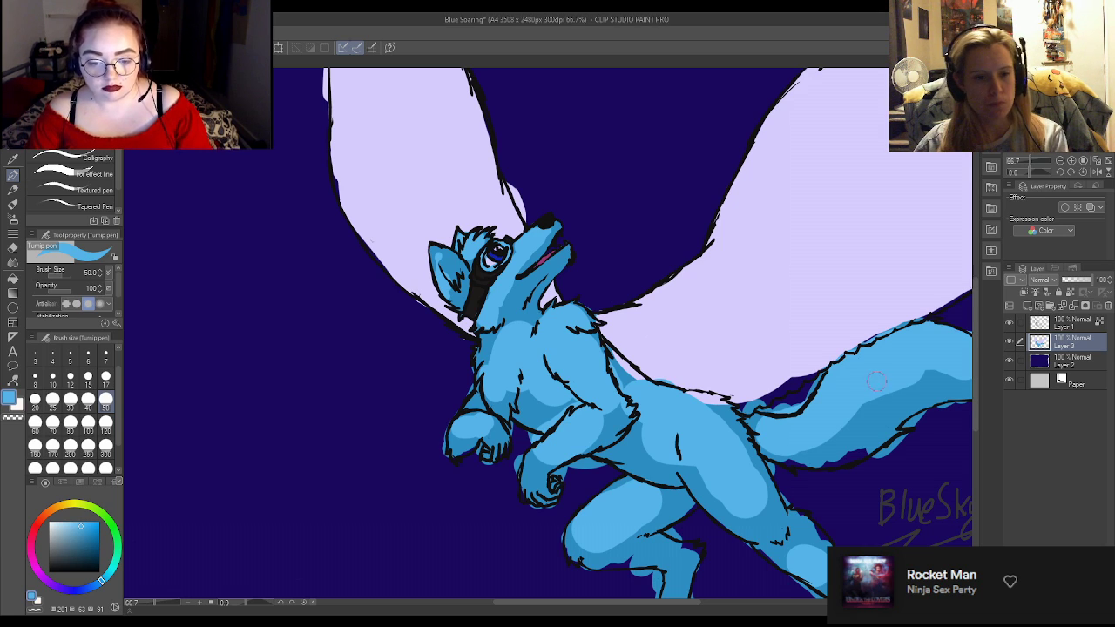
pyautogui.scroll(2, 623, 331)
pyautogui.scroll(6, 514, 315)
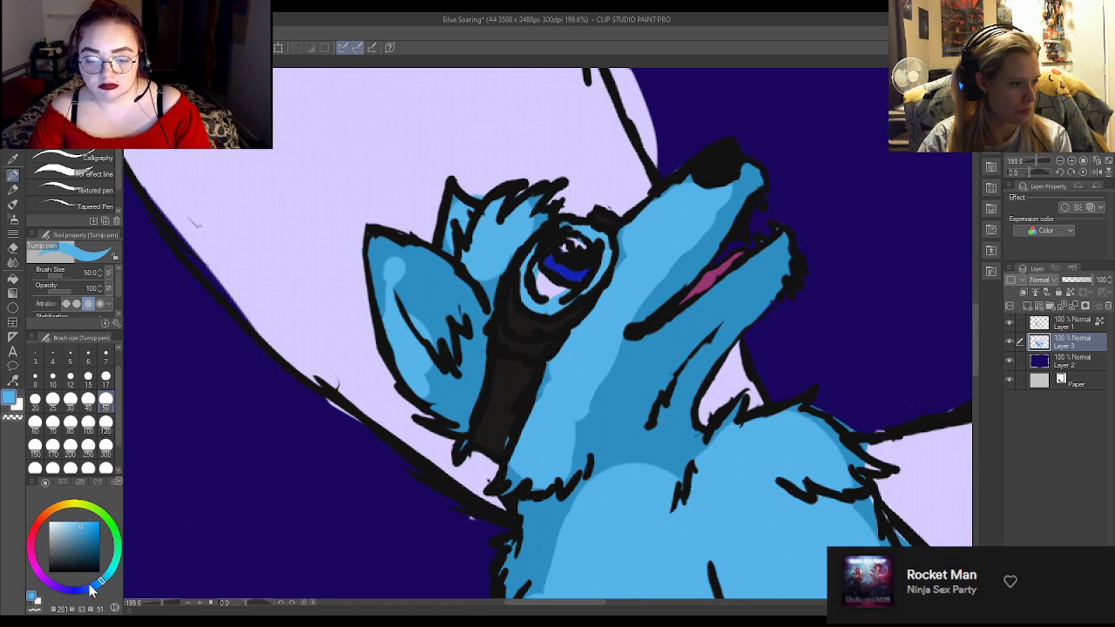
pyautogui.moveTo(97, 584); pyautogui.dragTo(42, 576)
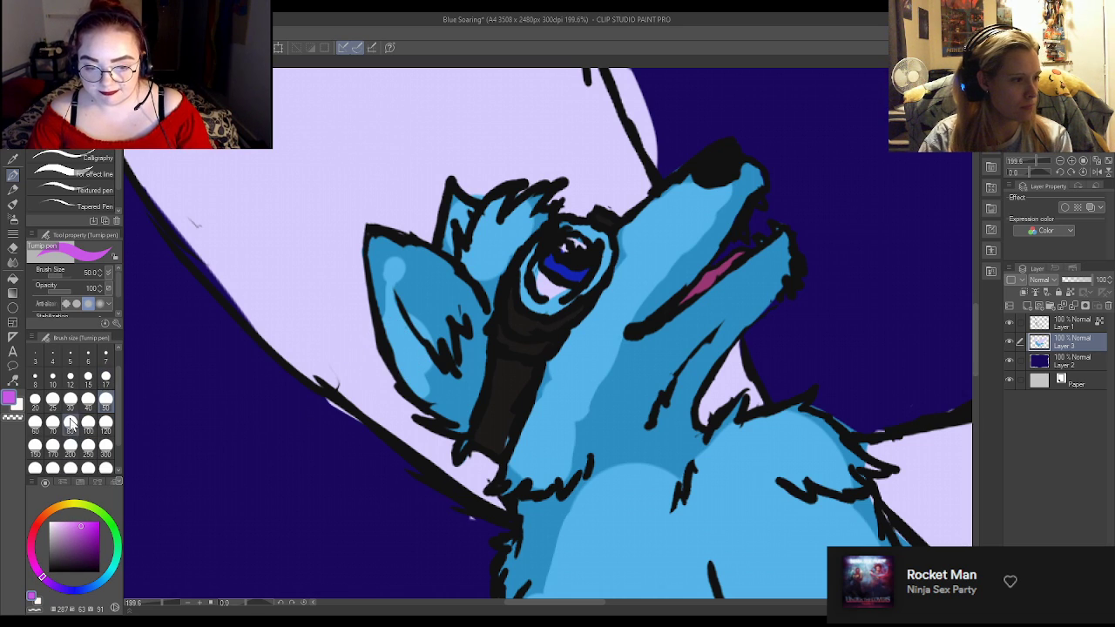
pyautogui.click(105, 377)
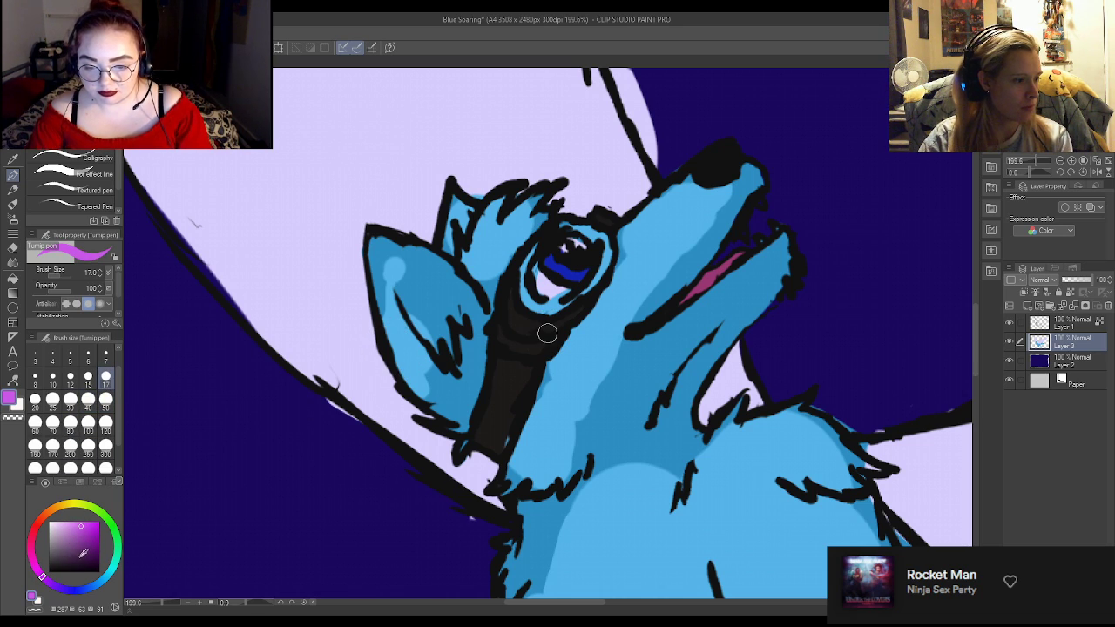
pyautogui.moveTo(411, 338)
pyautogui.mouseDown()
pyautogui.moveTo(426, 324)
pyautogui.moveTo(440, 337)
pyautogui.moveTo(410, 304)
pyautogui.mouseUp()
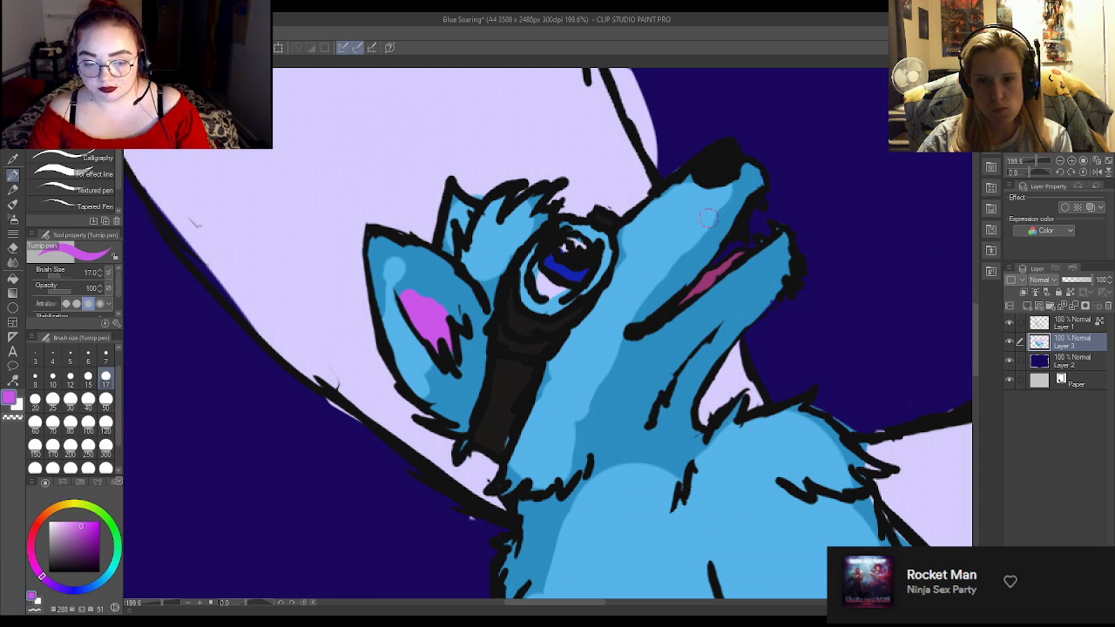
# Recolour the inside of the wolf's nearer ear with a lighter purple of hue 288 and saturation 43.
pyautogui.moveTo(713, 173); pyautogui.dragTo(731, 168)
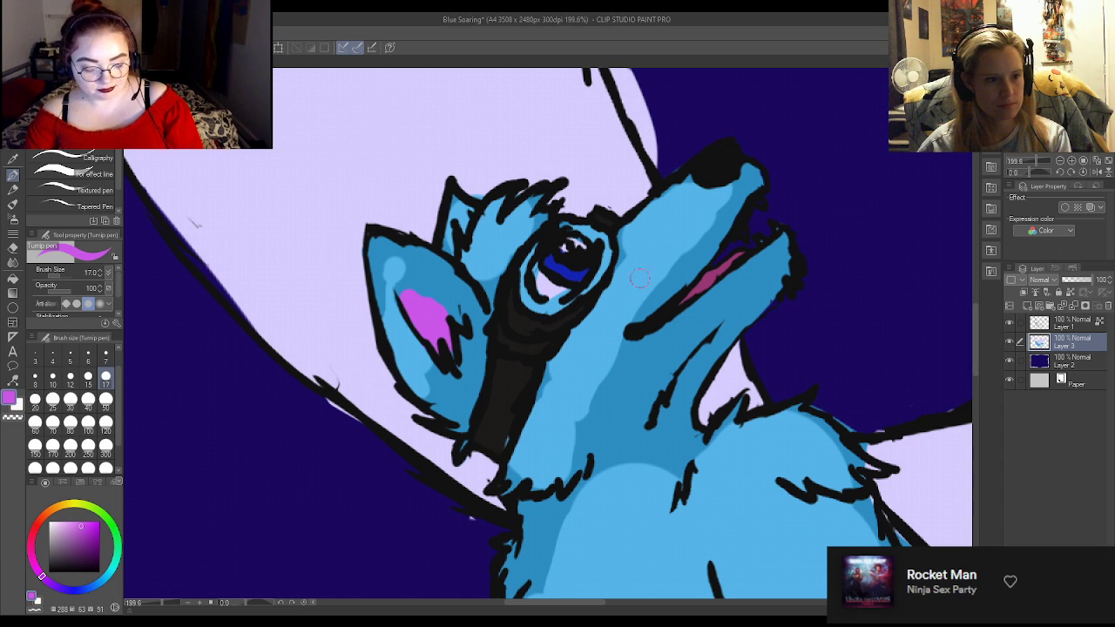
pyautogui.scroll(2, 459, 390)
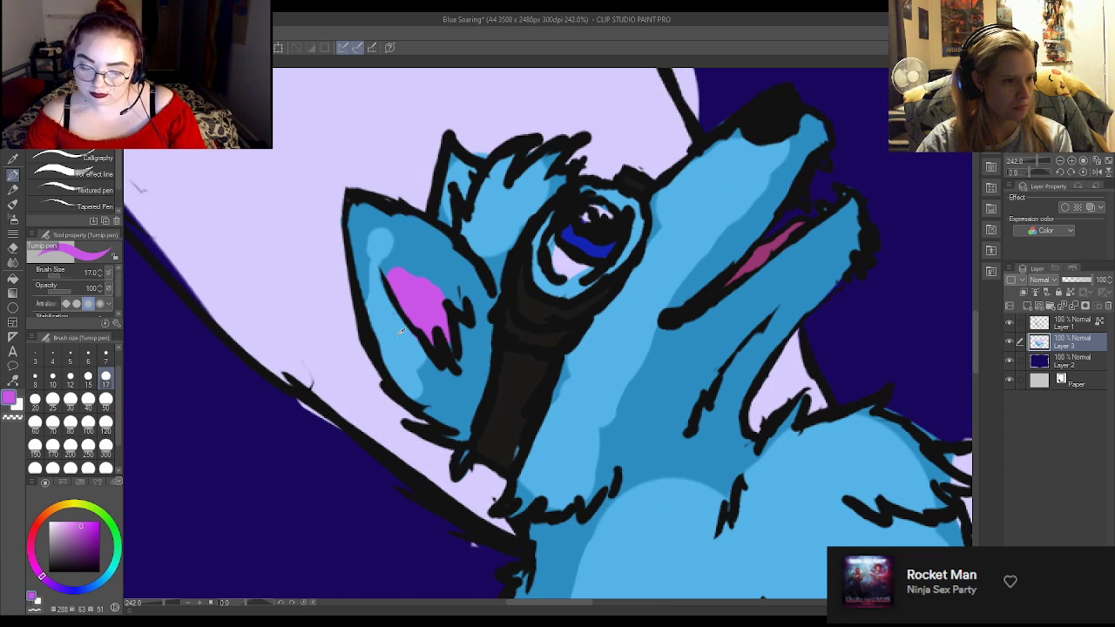
pyautogui.click(78, 520)
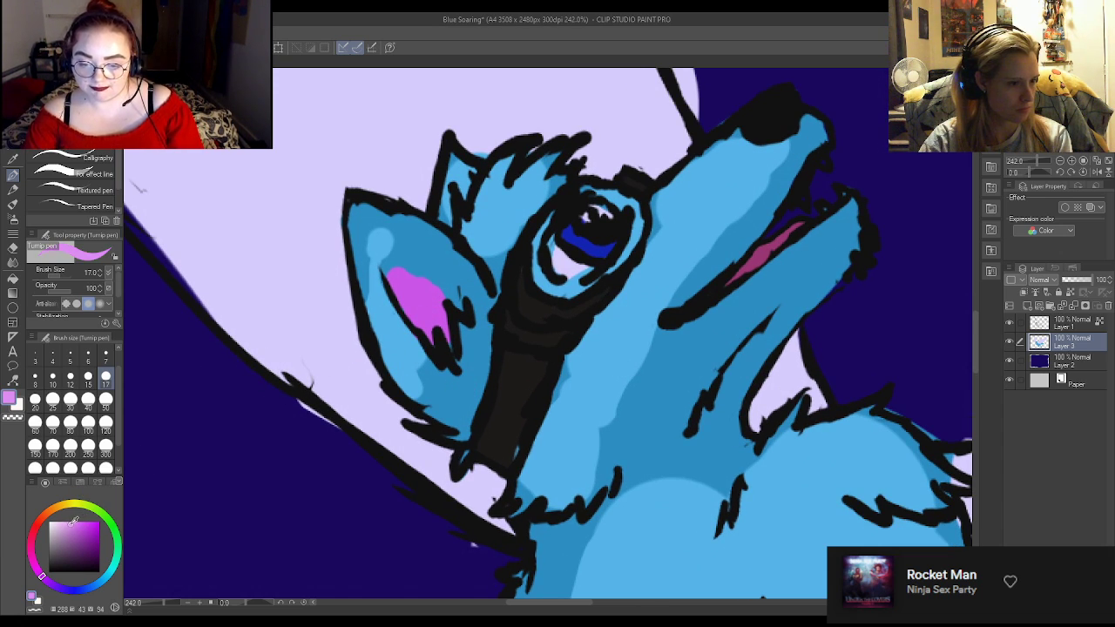
pyautogui.moveTo(405, 281)
pyautogui.mouseDown()
pyautogui.moveTo(435, 324)
pyautogui.moveTo(433, 296)
pyautogui.moveTo(393, 266)
pyautogui.moveTo(425, 312)
pyautogui.mouseUp()
pyautogui.moveTo(740, 163)
pyautogui.mouseDown()
pyautogui.moveTo(787, 133)
pyautogui.moveTo(765, 133)
pyautogui.moveTo(766, 159)
pyautogui.mouseUp()
# Paint the paw pads on both front paws and the bent hind foot in the same light purple.
pyautogui.scroll(-6, 816, 241)
pyautogui.scroll(3, 613, 514)
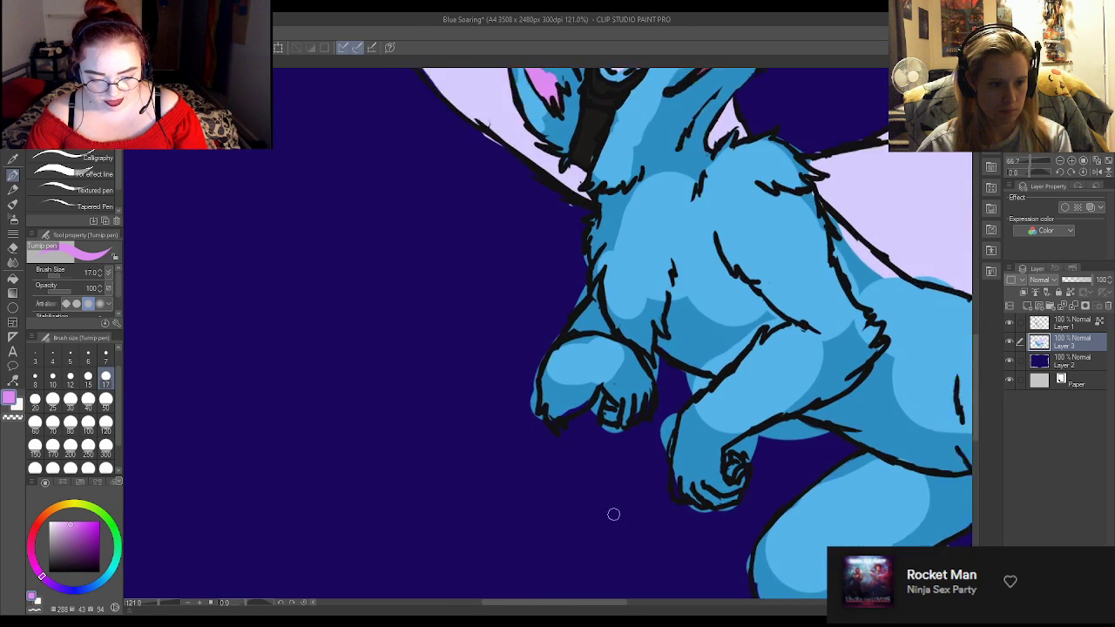
pyautogui.scroll(2, 613, 514)
pyautogui.moveTo(765, 461)
pyautogui.mouseDown()
pyautogui.moveTo(773, 452)
pyautogui.moveTo(761, 447)
pyautogui.mouseUp()
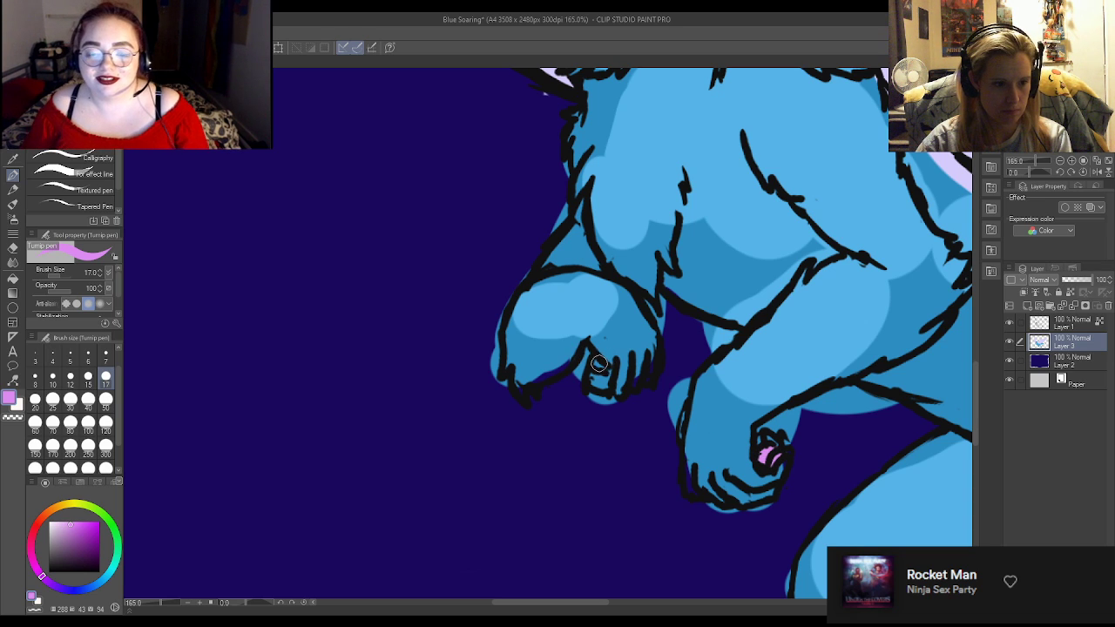
pyautogui.moveTo(600, 362); pyautogui.dragTo(602, 366)
pyautogui.scroll(-5, 600, 290)
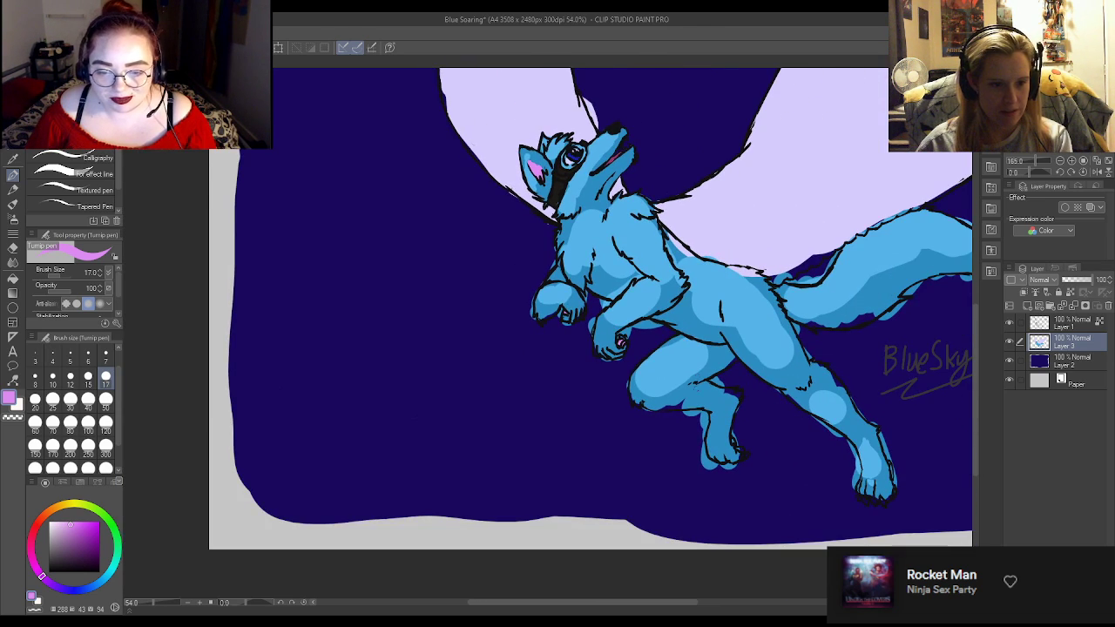
pyautogui.scroll(4, 922, 492)
pyautogui.scroll(2, 921, 492)
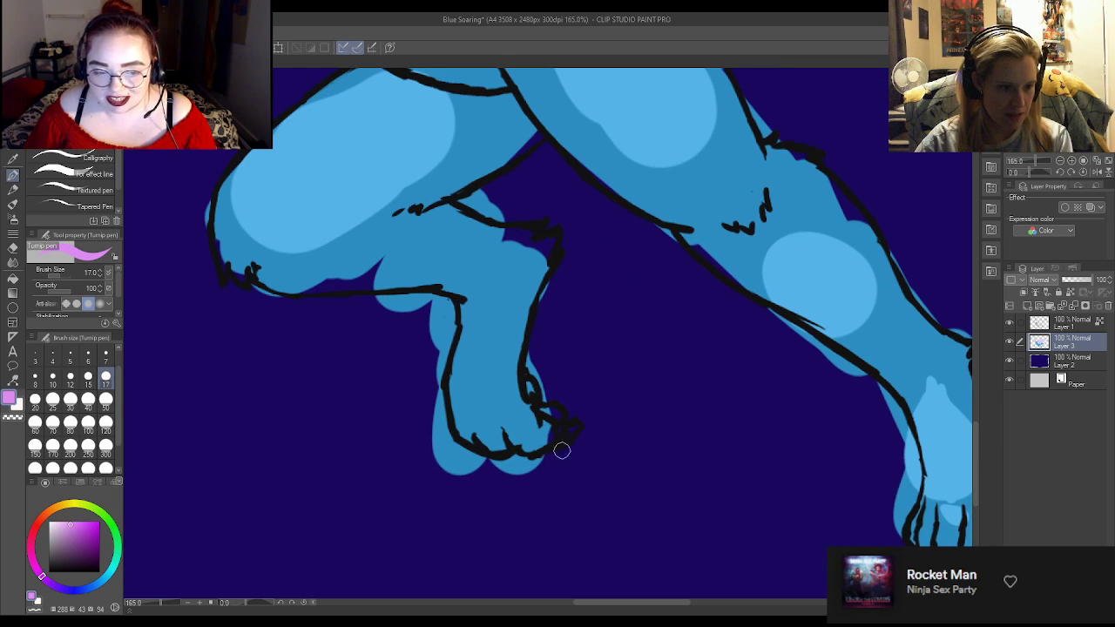
pyautogui.moveTo(552, 416); pyautogui.dragTo(528, 385)
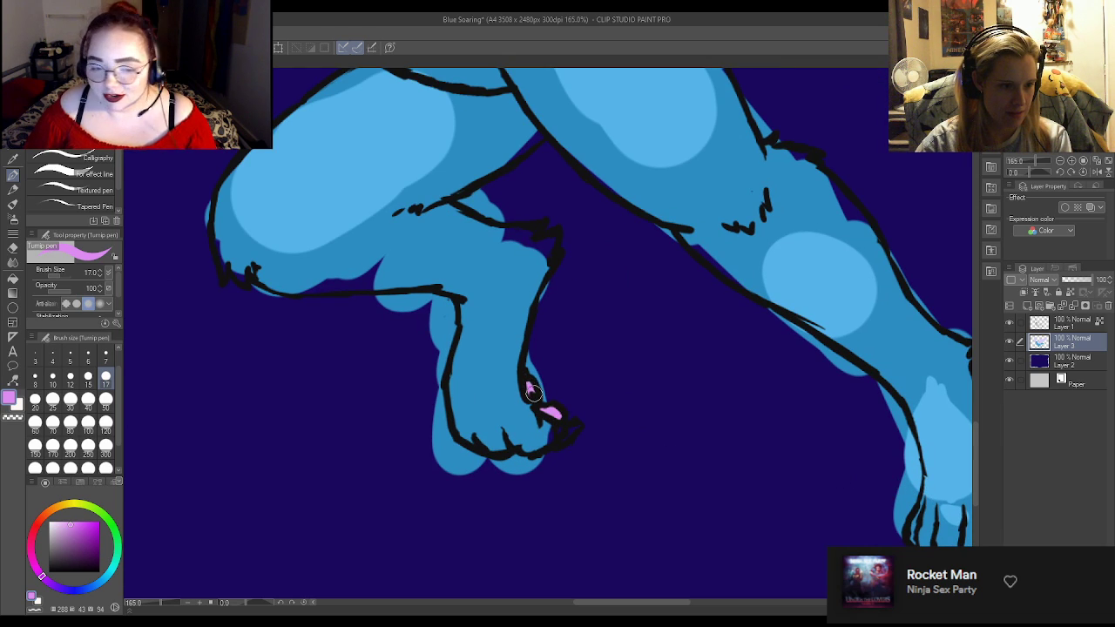
# Erase the blue that spills outside the outlines of the bent hind leg and its foot.
pyautogui.keyDown('alt'); pyautogui.click(508, 412); pyautogui.keyUp('alt')
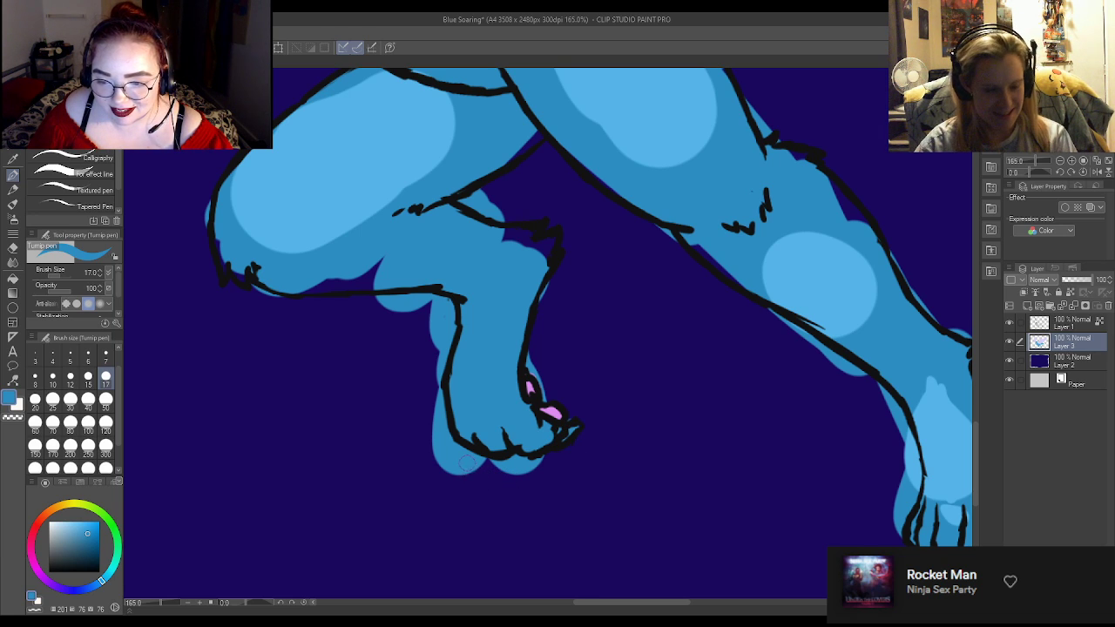
pyautogui.press('e')
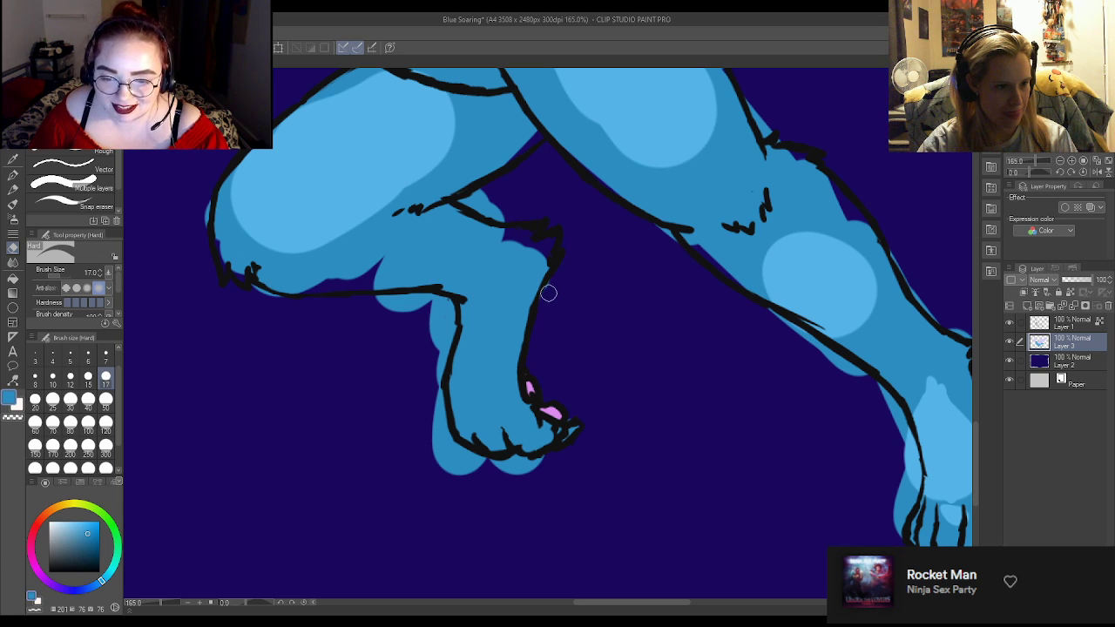
pyautogui.moveTo(421, 315)
pyautogui.mouseDown()
pyautogui.moveTo(435, 318)
pyautogui.moveTo(436, 376)
pyautogui.moveTo(452, 314)
pyautogui.moveTo(443, 299)
pyautogui.moveTo(378, 301)
pyautogui.moveTo(383, 312)
pyautogui.mouseUp()
pyautogui.moveTo(418, 441)
pyautogui.mouseDown()
pyautogui.moveTo(445, 488)
pyautogui.moveTo(440, 404)
pyautogui.moveTo(448, 447)
pyautogui.moveTo(470, 474)
pyautogui.moveTo(429, 436)
pyautogui.moveTo(499, 477)
pyautogui.mouseUp()
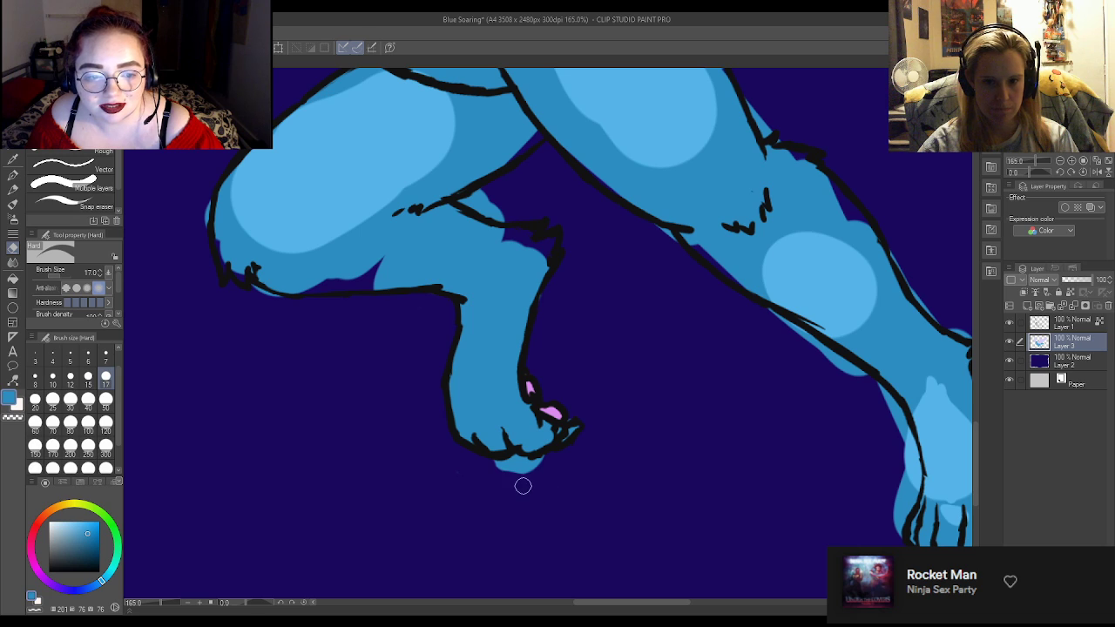
pyautogui.moveTo(527, 478)
pyautogui.mouseDown()
pyautogui.moveTo(476, 471)
pyautogui.moveTo(546, 458)
pyautogui.mouseUp()
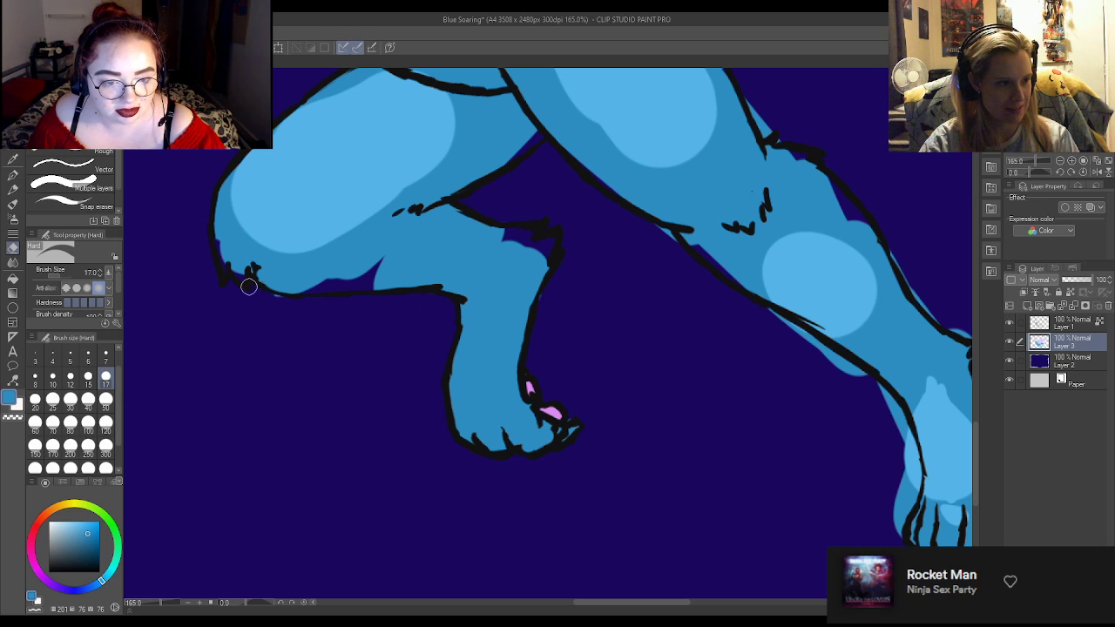
# Fill the uncoloured gaps inside the bent hind leg's outline with the body blue using the Turnip pen.
pyautogui.press('p')
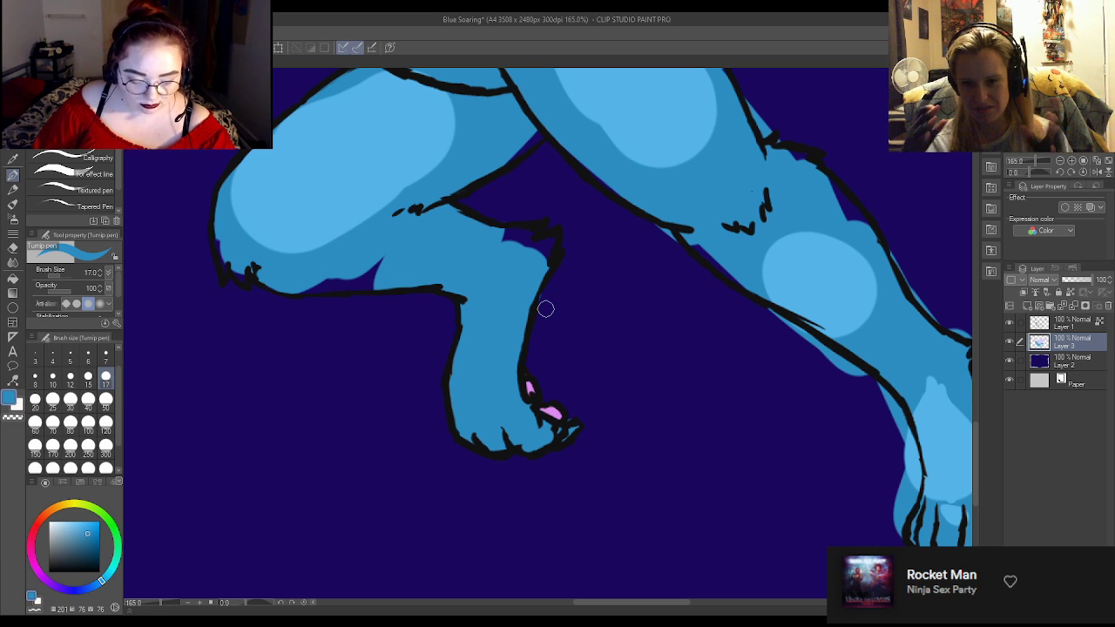
pyautogui.scroll(-5, 545, 309)
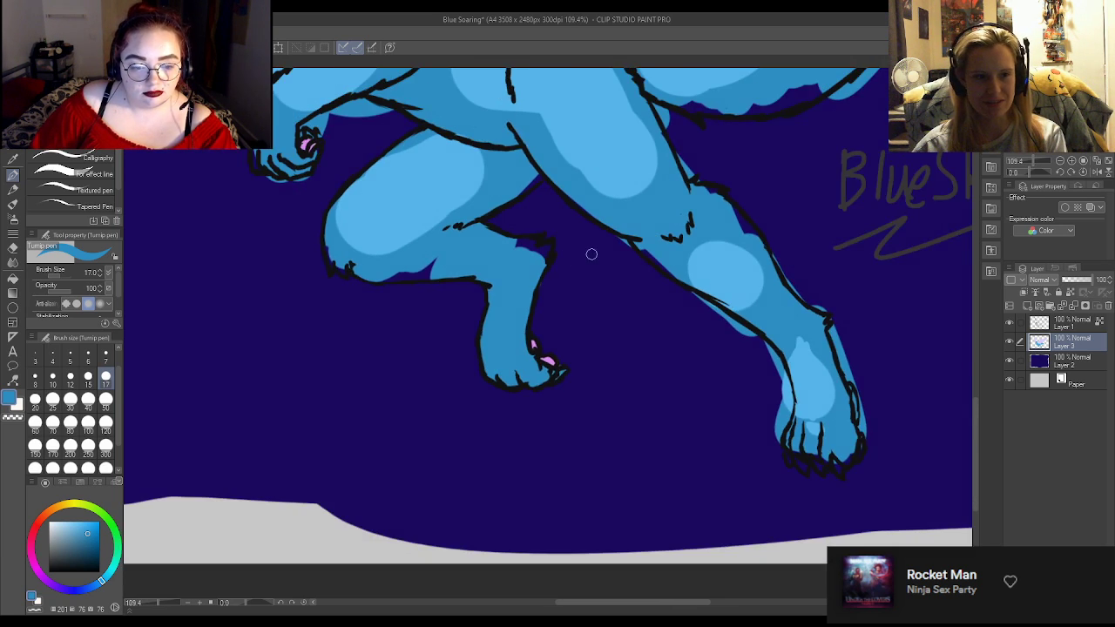
pyautogui.scroll(6, 535, 185)
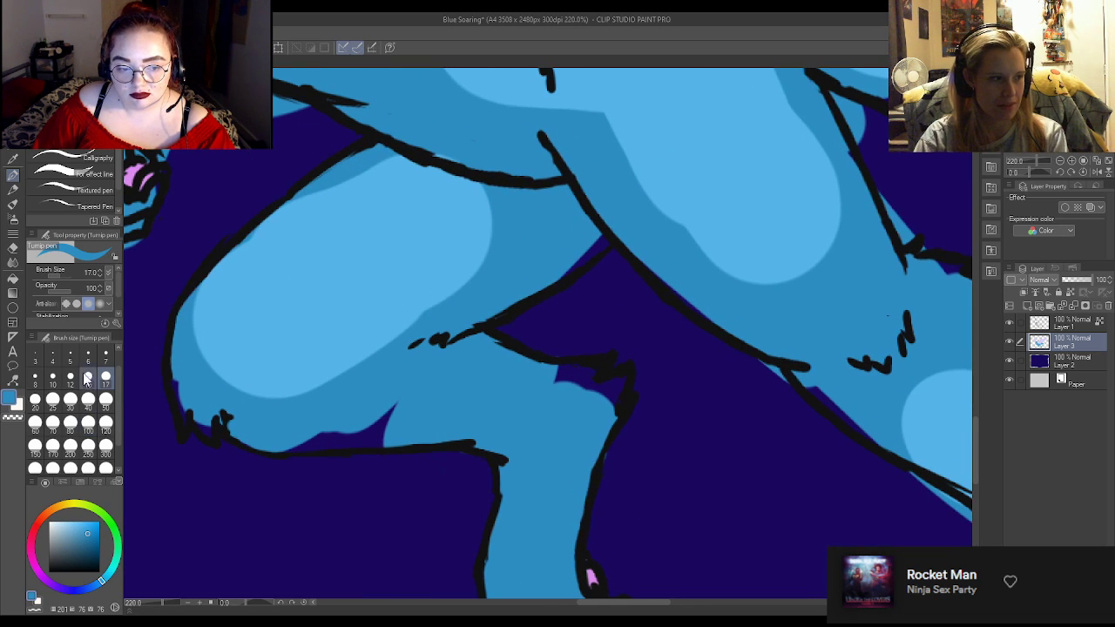
pyautogui.moveTo(580, 389)
pyautogui.mouseDown()
pyautogui.moveTo(564, 376)
pyautogui.moveTo(587, 368)
pyautogui.moveTo(609, 387)
pyautogui.moveTo(622, 380)
pyautogui.moveTo(617, 407)
pyautogui.mouseUp()
pyautogui.moveTo(383, 436)
pyautogui.mouseDown()
pyautogui.moveTo(303, 446)
pyautogui.moveTo(267, 438)
pyautogui.moveTo(293, 444)
pyautogui.moveTo(328, 429)
pyautogui.moveTo(309, 423)
pyautogui.moveTo(378, 409)
pyautogui.mouseUp()
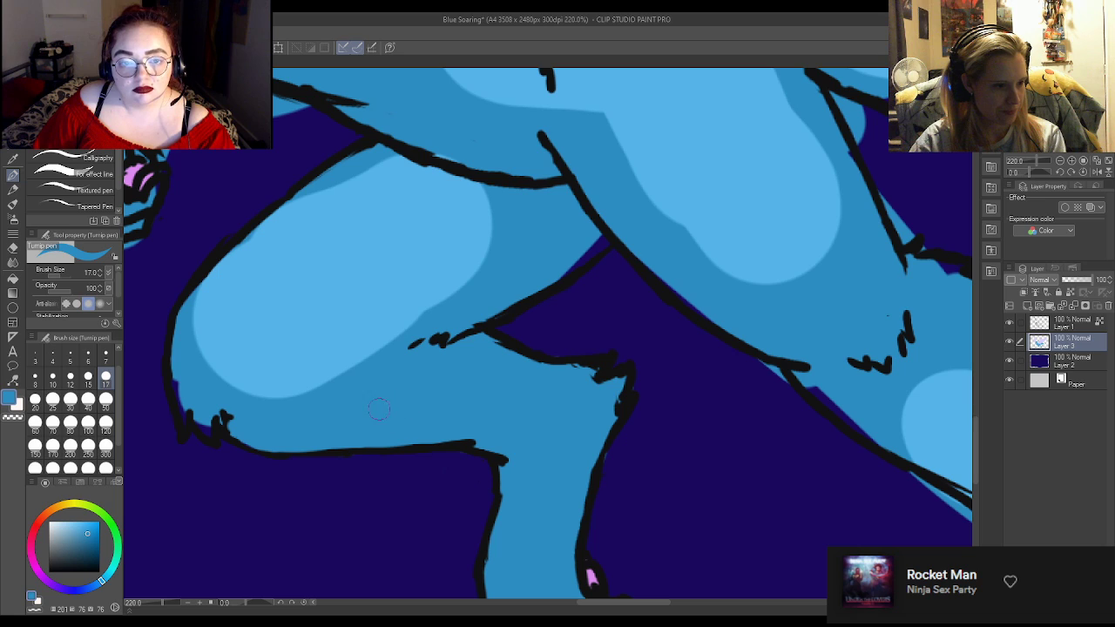
pyautogui.moveTo(192, 423)
pyautogui.mouseDown()
pyautogui.moveTo(191, 360)
pyautogui.moveTo(186, 425)
pyautogui.moveTo(179, 372)
pyautogui.moveTo(190, 426)
pyautogui.moveTo(183, 400)
pyautogui.mouseUp()
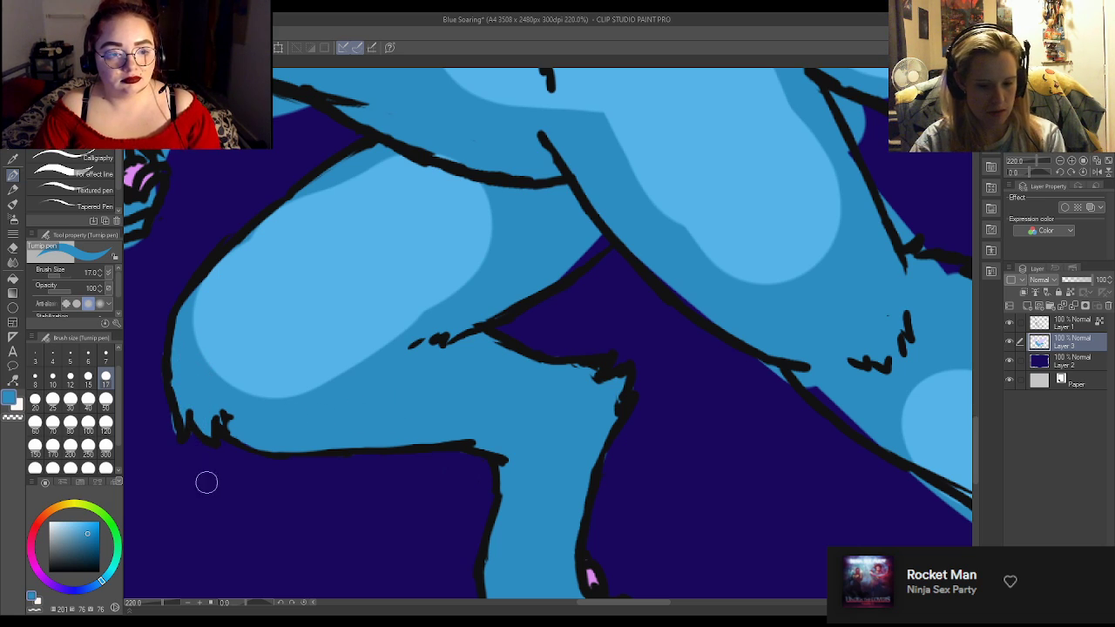
pyautogui.moveTo(519, 249)
pyautogui.mouseDown()
pyautogui.moveTo(564, 249)
pyautogui.moveTo(546, 276)
pyautogui.moveTo(575, 270)
pyautogui.mouseUp()
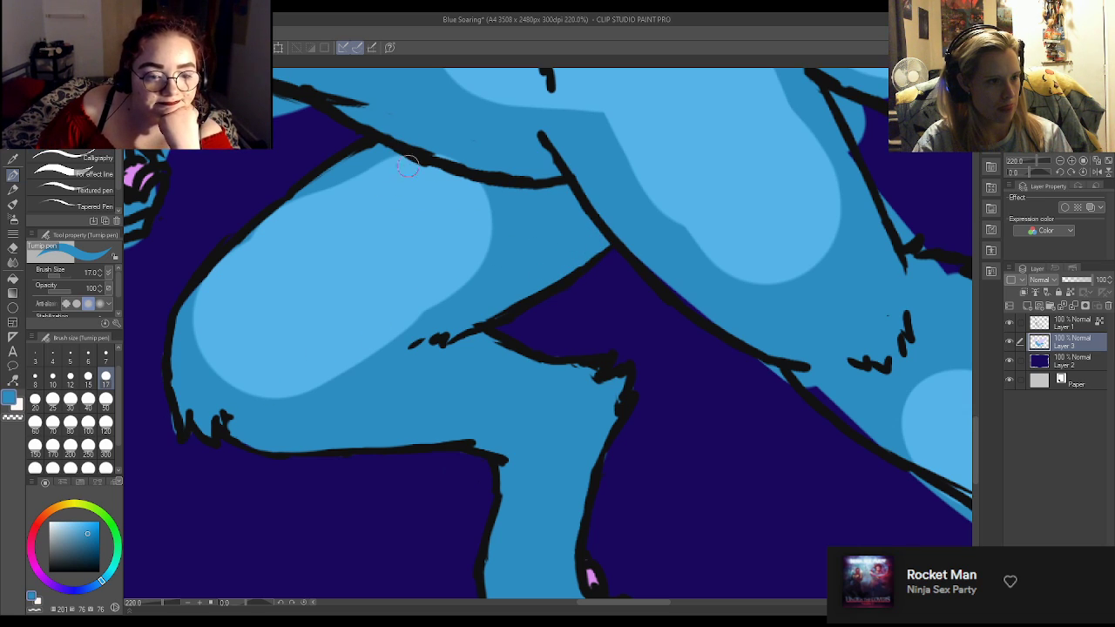
# Reshape the bent thigh's highlight, trimming its upper edge with body blue and extending its outer edge in the lighter blue.
pyautogui.moveTo(479, 179)
pyautogui.mouseDown()
pyautogui.moveTo(374, 161)
pyautogui.moveTo(368, 142)
pyautogui.mouseUp()
pyautogui.moveTo(475, 174)
pyautogui.mouseDown()
pyautogui.moveTo(464, 206)
pyautogui.moveTo(347, 141)
pyautogui.moveTo(466, 194)
pyautogui.moveTo(511, 245)
pyautogui.mouseUp()
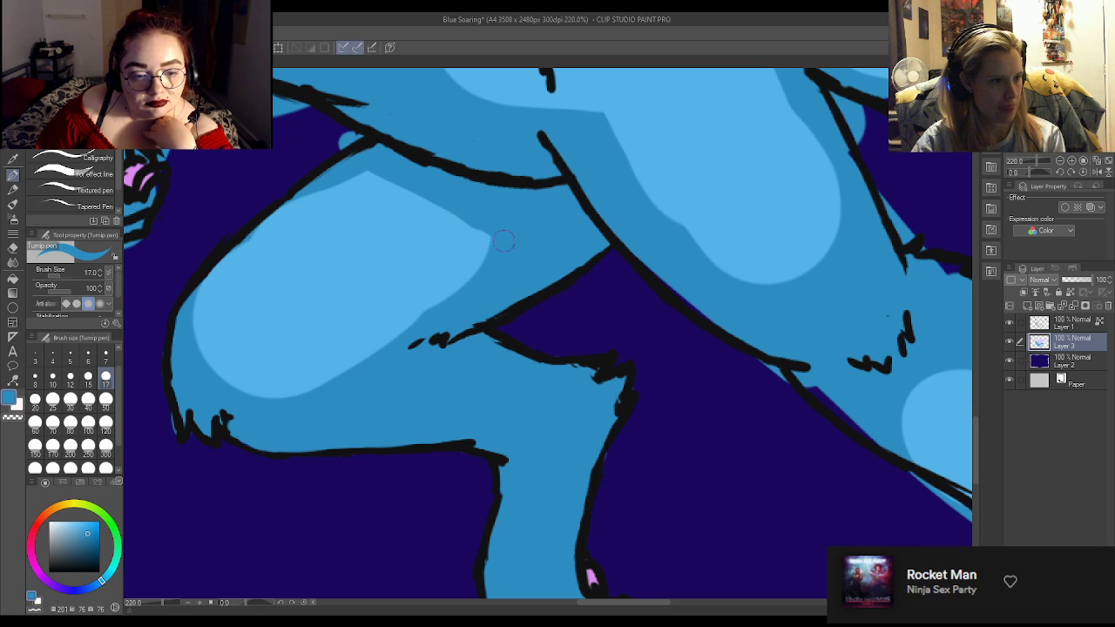
pyautogui.keyDown('alt'); pyautogui.click(359, 209); pyautogui.keyUp('alt')
pyautogui.moveTo(199, 339)
pyautogui.mouseDown()
pyautogui.moveTo(187, 324)
pyautogui.moveTo(212, 381)
pyautogui.mouseUp()
pyautogui.moveTo(315, 197); pyautogui.dragTo(364, 171)
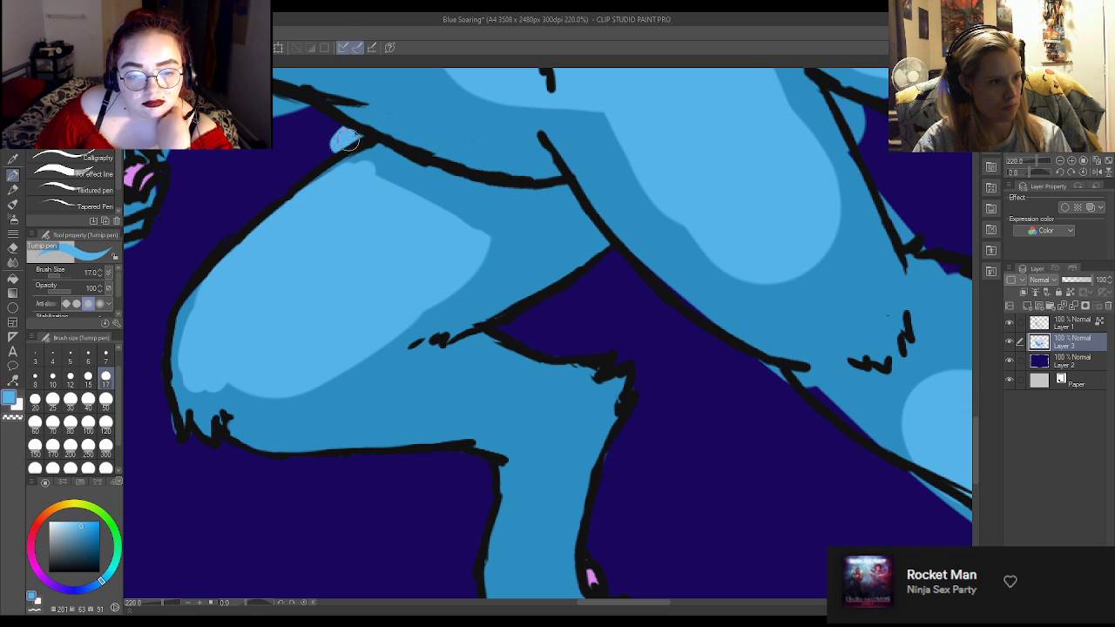
# Erase the stray blue between the belly and bent thigh and the spill around the nearer front paw.
pyautogui.press('e')
pyautogui.moveTo(357, 139)
pyautogui.mouseDown()
pyautogui.moveTo(328, 147)
pyautogui.moveTo(295, 129)
pyautogui.moveTo(299, 109)
pyautogui.moveTo(275, 92)
pyautogui.mouseUp()
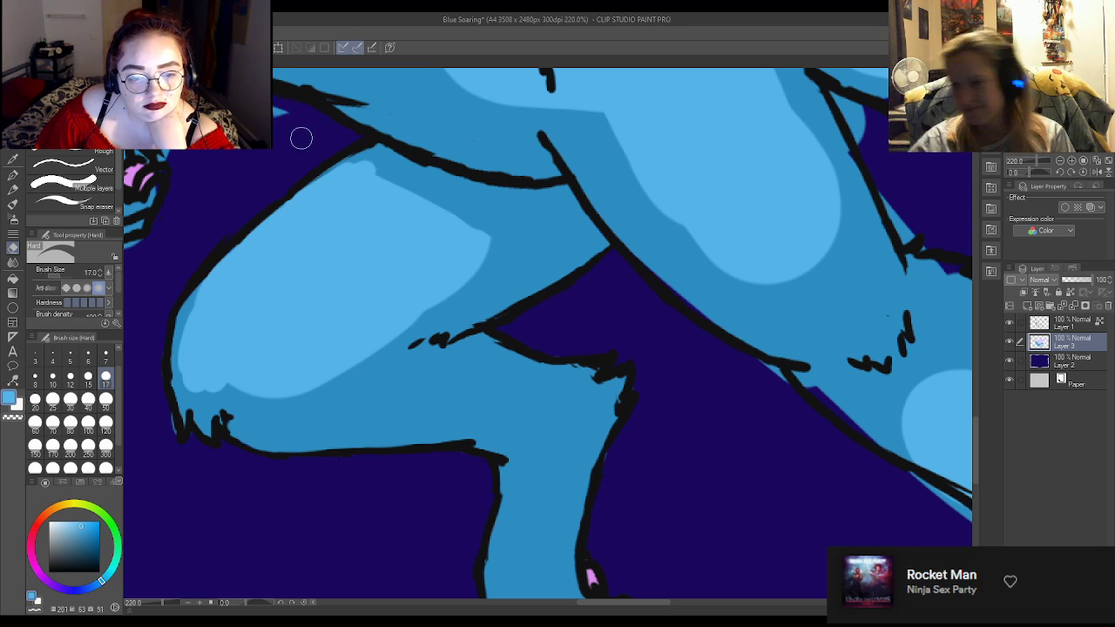
pyautogui.press('p')
pyautogui.scroll(-5, 410, 273)
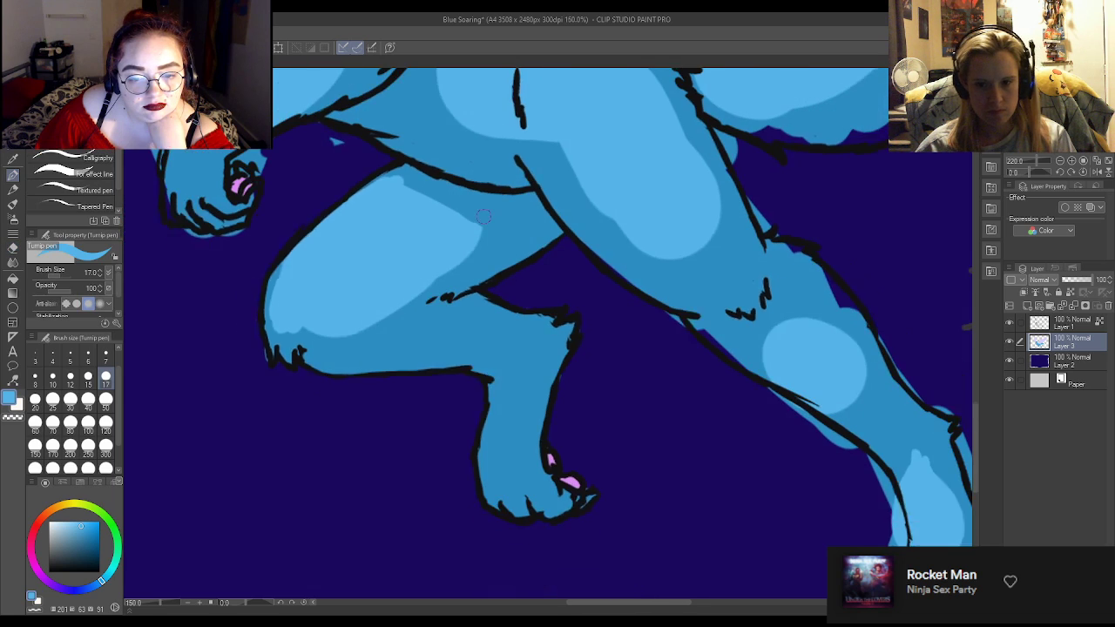
pyautogui.scroll(3, 411, 273)
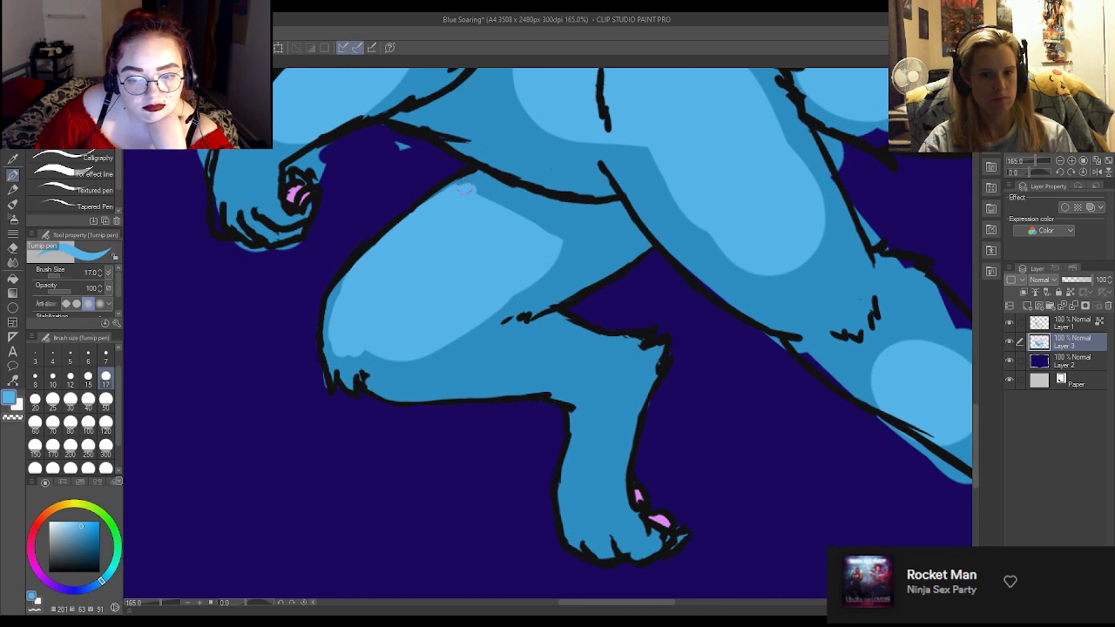
pyautogui.press('e')
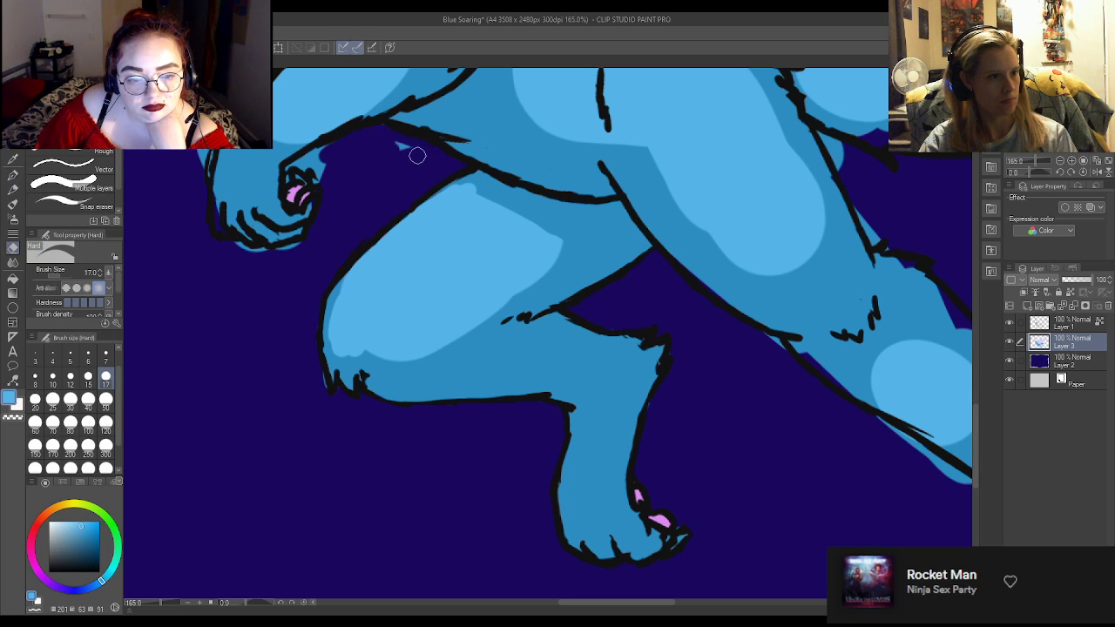
pyautogui.moveTo(326, 182)
pyautogui.mouseDown()
pyautogui.moveTo(316, 162)
pyautogui.moveTo(293, 164)
pyautogui.moveTo(324, 186)
pyautogui.moveTo(287, 177)
pyautogui.moveTo(320, 150)
pyautogui.moveTo(294, 162)
pyautogui.mouseUp()
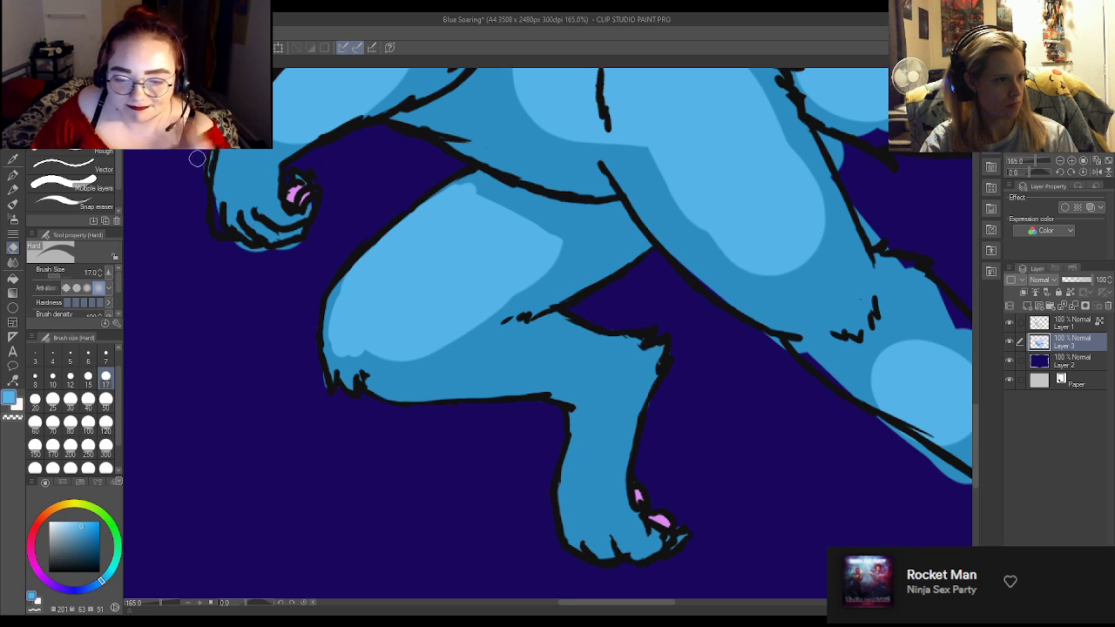
# Touch up the fingers and thumb of the nearer front paw with the body blue.
pyautogui.press('p')
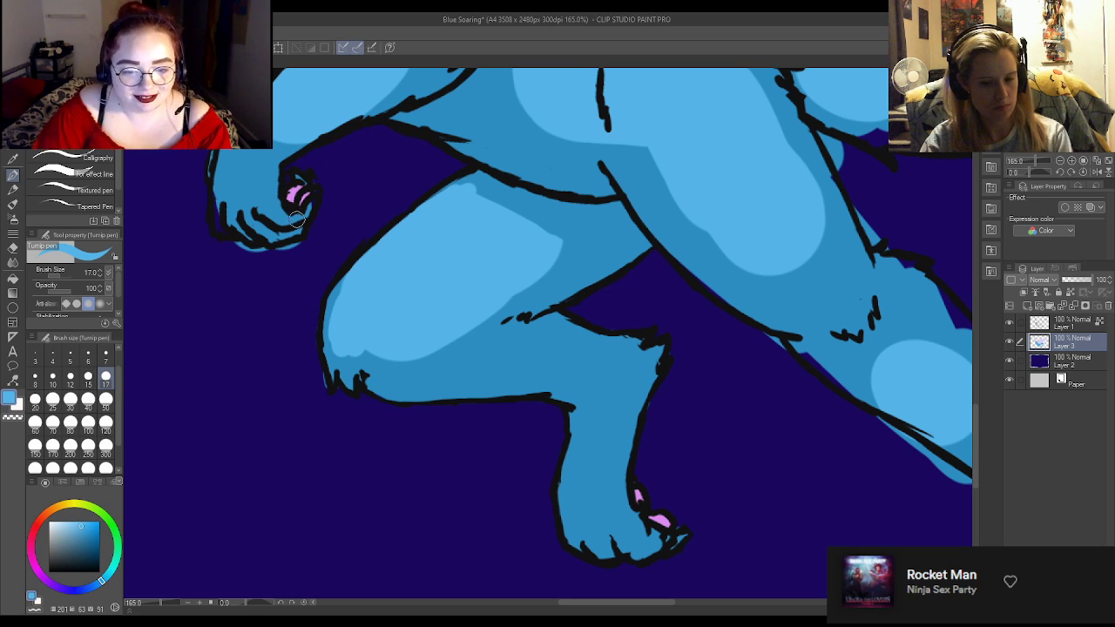
pyautogui.keyDown('alt'); pyautogui.click(224, 219); pyautogui.keyUp('alt')
pyautogui.moveTo(223, 219)
pyautogui.mouseDown()
pyautogui.moveTo(219, 228)
pyautogui.moveTo(232, 230)
pyautogui.mouseUp()
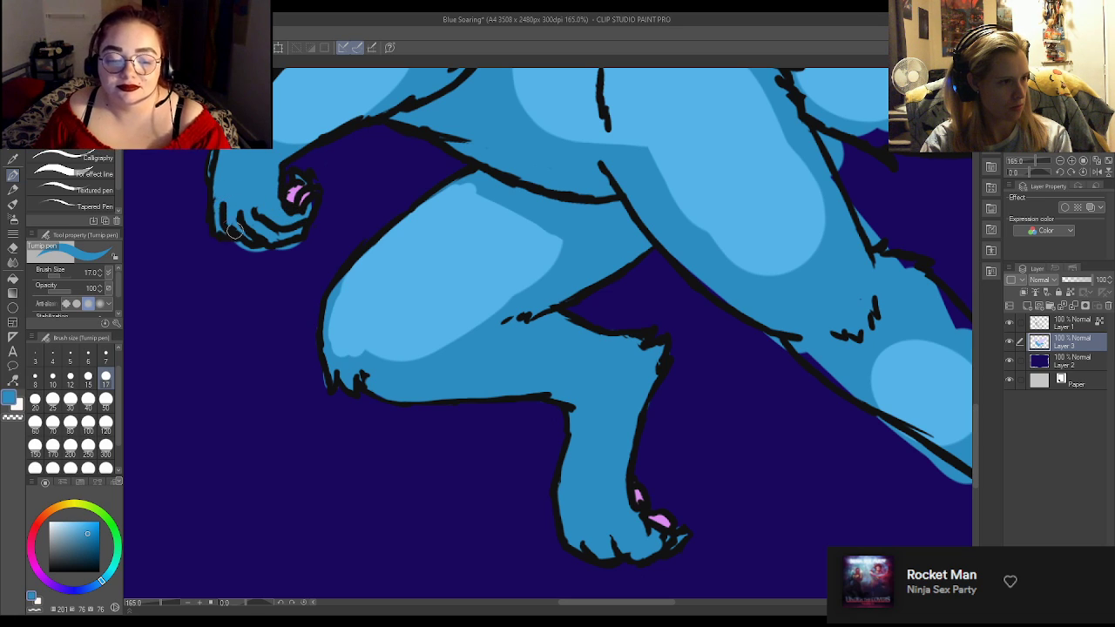
pyautogui.moveTo(289, 187); pyautogui.dragTo(324, 200)
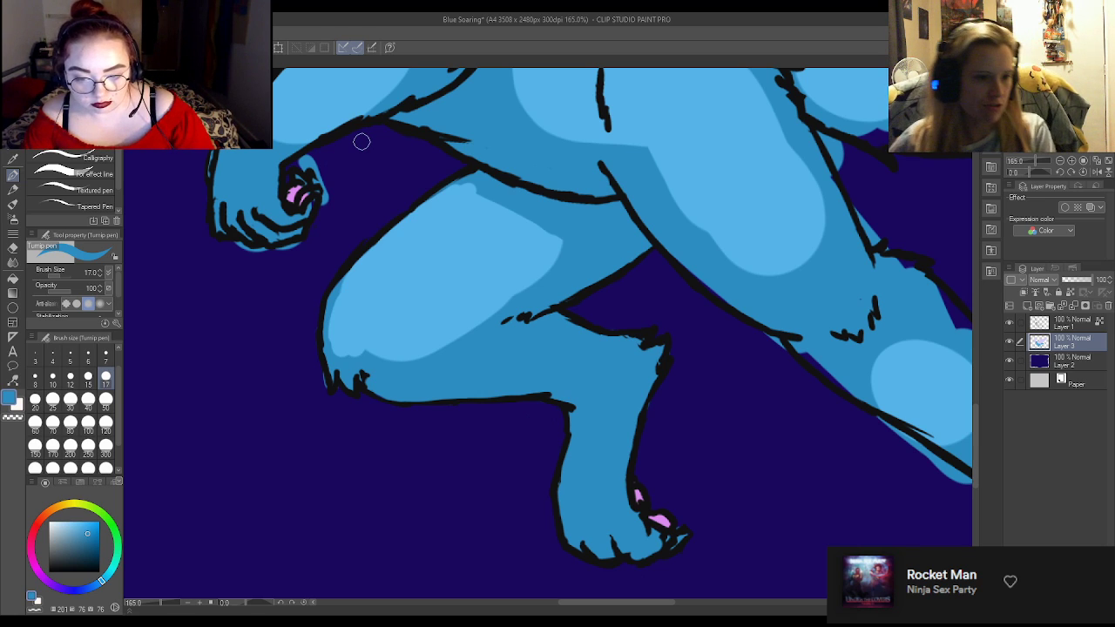
# Paint the extended hind foot's pads in the sampled light purple and fill its claws with the body blue.
pyautogui.scroll(-5, 436, 223)
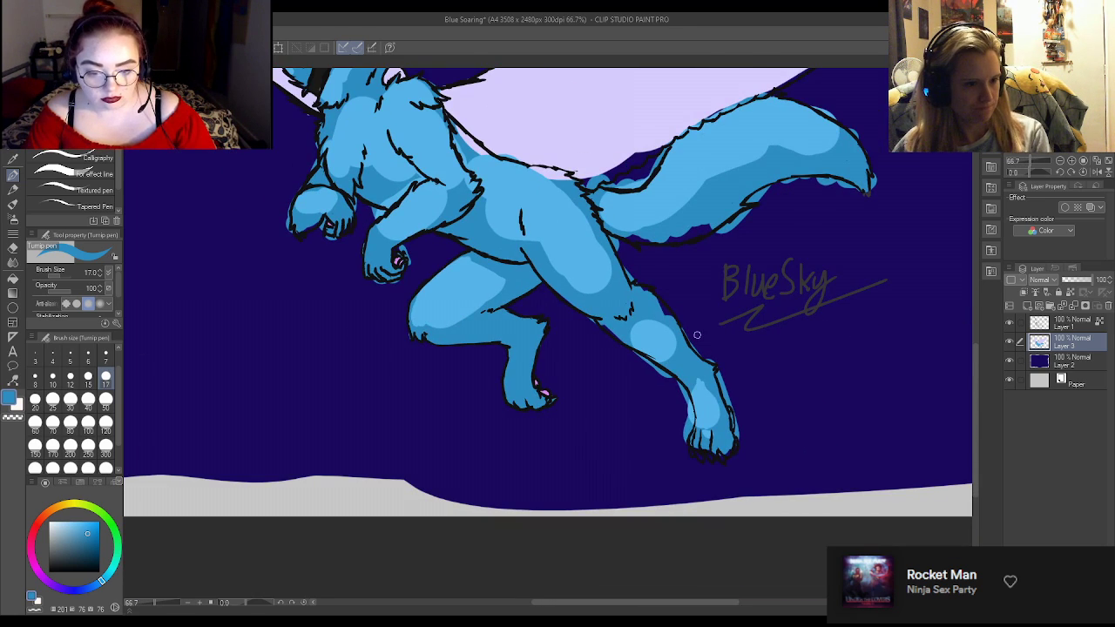
pyautogui.scroll(4, 772, 369)
pyautogui.scroll(1, 753, 409)
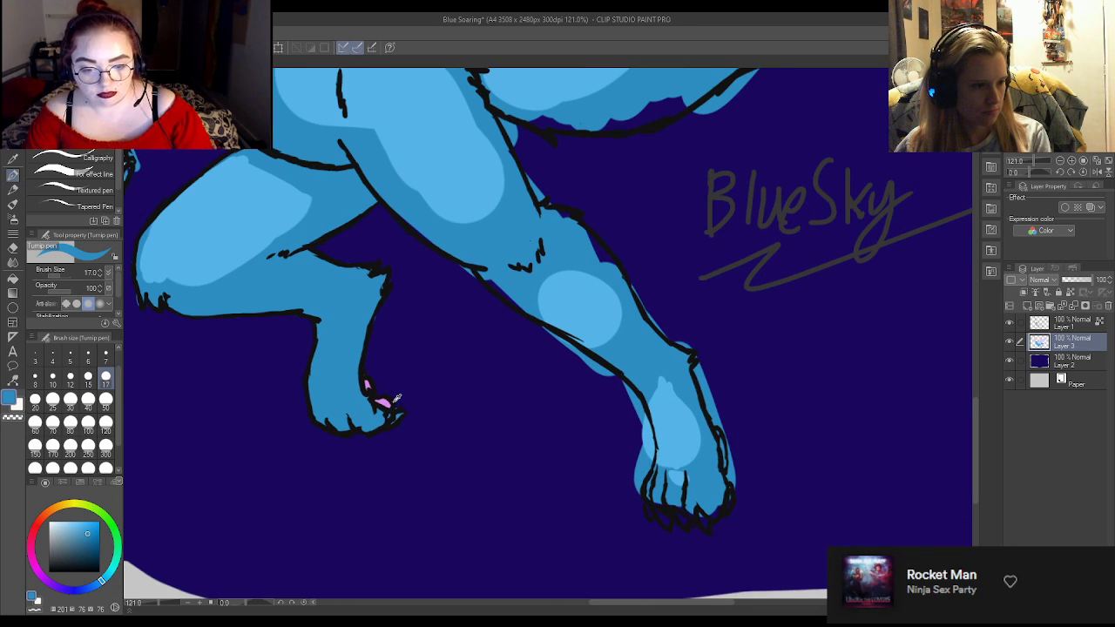
pyautogui.keyDown('alt'); pyautogui.click(384, 401); pyautogui.keyUp('alt')
pyautogui.scroll(4, 749, 475)
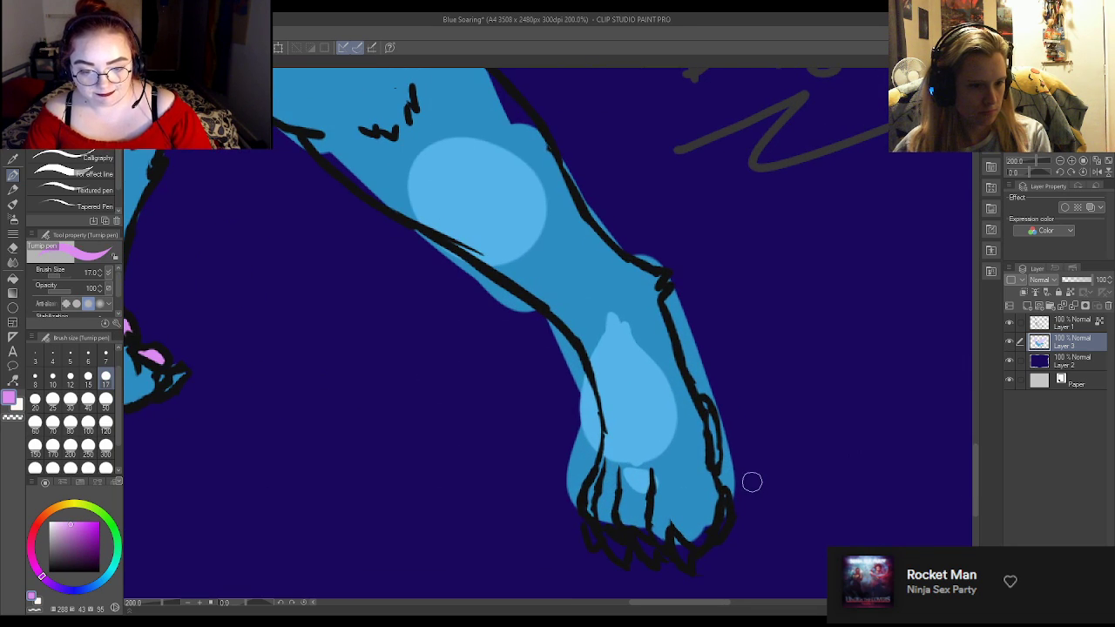
pyautogui.moveTo(700, 399)
pyautogui.mouseDown()
pyautogui.moveTo(725, 497)
pyautogui.moveTo(718, 530)
pyautogui.moveTo(722, 499)
pyautogui.moveTo(715, 532)
pyautogui.moveTo(699, 533)
pyautogui.moveTo(687, 556)
pyautogui.moveTo(661, 510)
pyautogui.moveTo(648, 548)
pyautogui.mouseUp()
pyautogui.keyDown('alt'); pyautogui.click(698, 496); pyautogui.keyUp('alt')
pyautogui.moveTo(614, 510)
pyautogui.mouseDown()
pyautogui.moveTo(621, 558)
pyautogui.moveTo(592, 506)
pyautogui.moveTo(603, 533)
pyautogui.mouseUp()
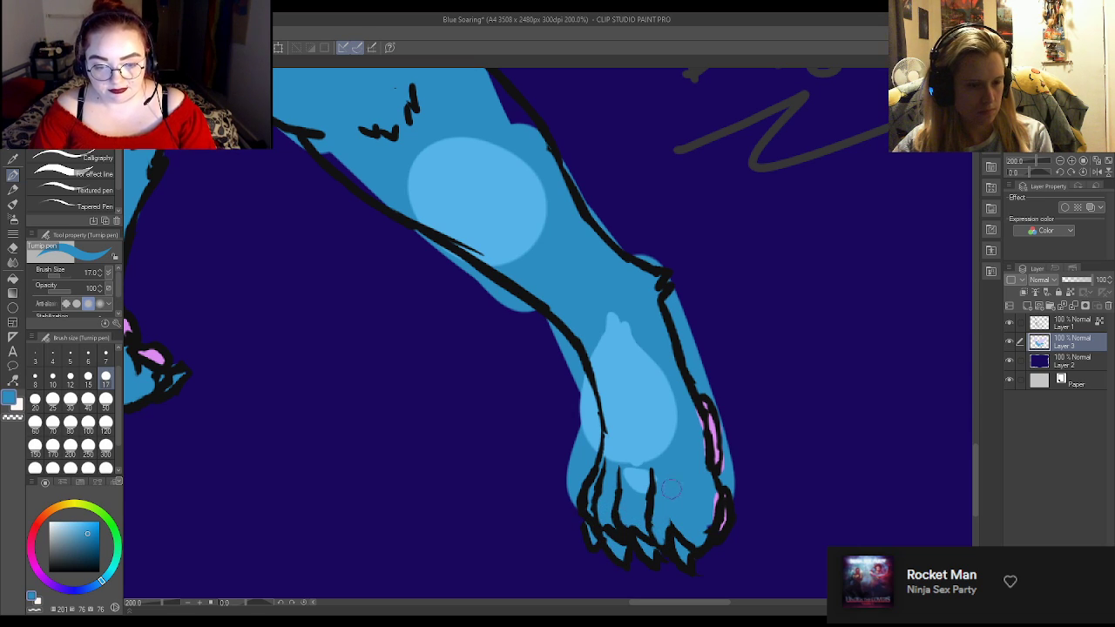
# Erase the blue that spills outside the outlines of the extended hind leg and foot.
pyautogui.press('e')
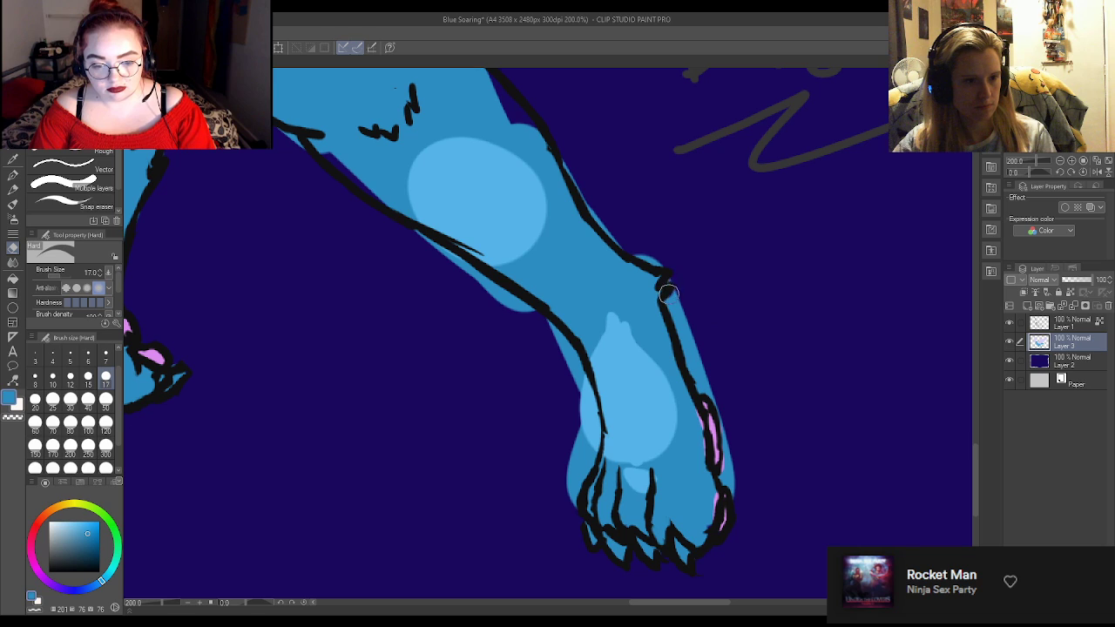
pyautogui.moveTo(660, 264)
pyautogui.mouseDown()
pyautogui.moveTo(605, 221)
pyautogui.moveTo(572, 169)
pyautogui.moveTo(583, 157)
pyautogui.mouseUp()
pyautogui.moveTo(685, 298)
pyautogui.mouseDown()
pyautogui.moveTo(671, 302)
pyautogui.moveTo(738, 447)
pyautogui.moveTo(727, 431)
pyautogui.moveTo(739, 498)
pyautogui.mouseUp()
pyautogui.moveTo(559, 473)
pyautogui.mouseDown()
pyautogui.moveTo(569, 510)
pyautogui.moveTo(590, 437)
pyautogui.moveTo(578, 386)
pyautogui.moveTo(589, 397)
pyautogui.moveTo(550, 331)
pyautogui.moveTo(563, 343)
pyautogui.mouseUp()
pyautogui.moveTo(414, 234); pyautogui.dragTo(527, 317)
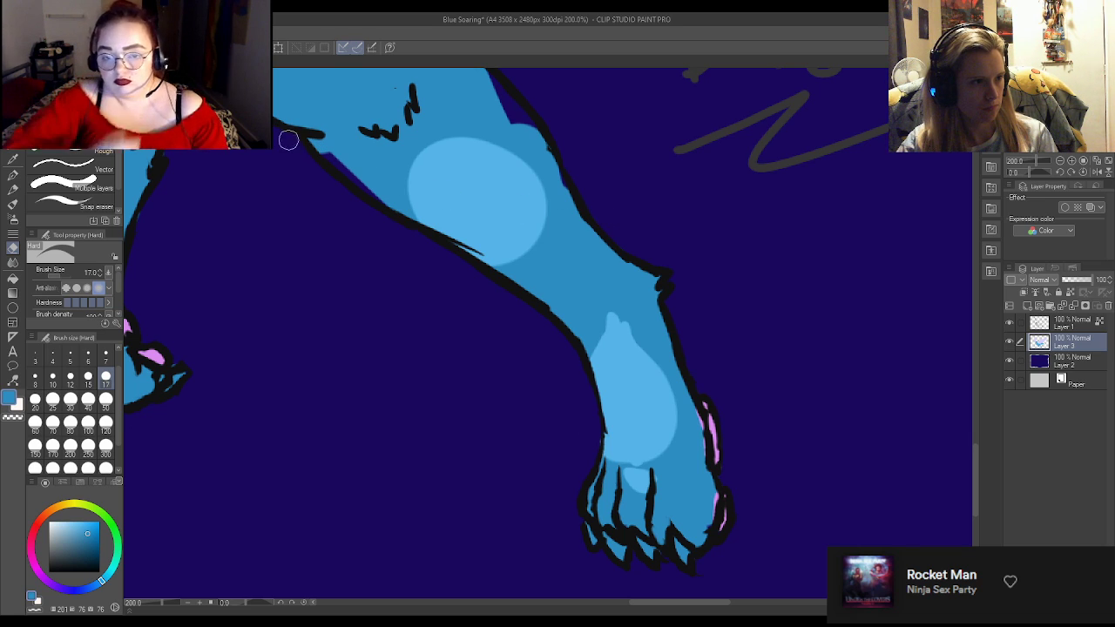
pyautogui.press('p')
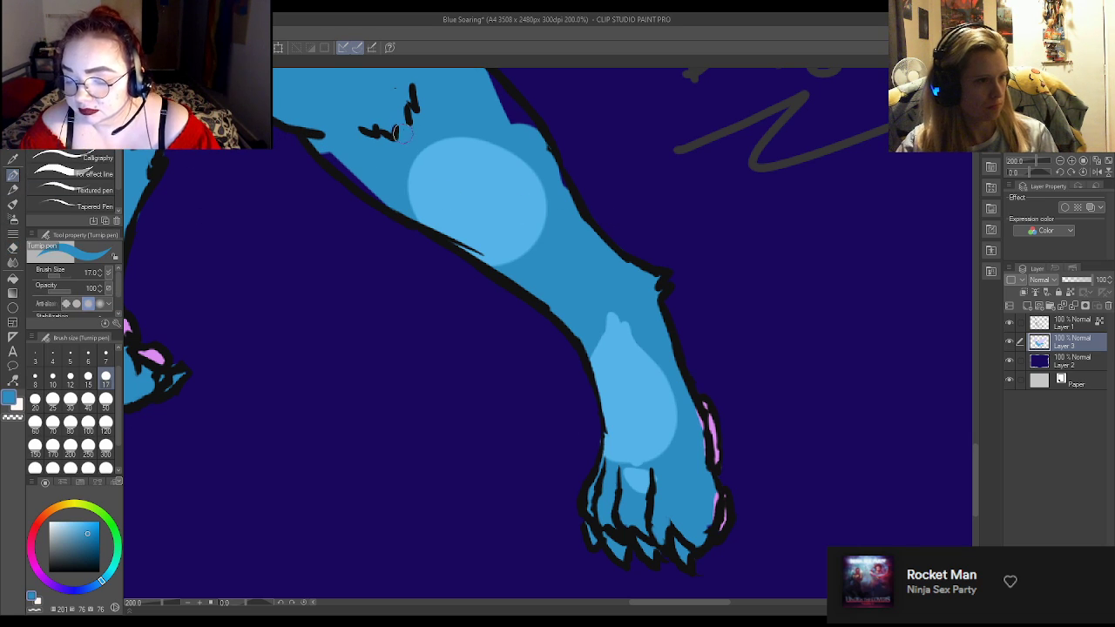
# Trim the shin and foot highlights of the extended hind leg and touch up its knee with the body blue.
pyautogui.moveTo(373, 179); pyautogui.dragTo(499, 266)
pyautogui.moveTo(619, 315); pyautogui.dragTo(655, 356)
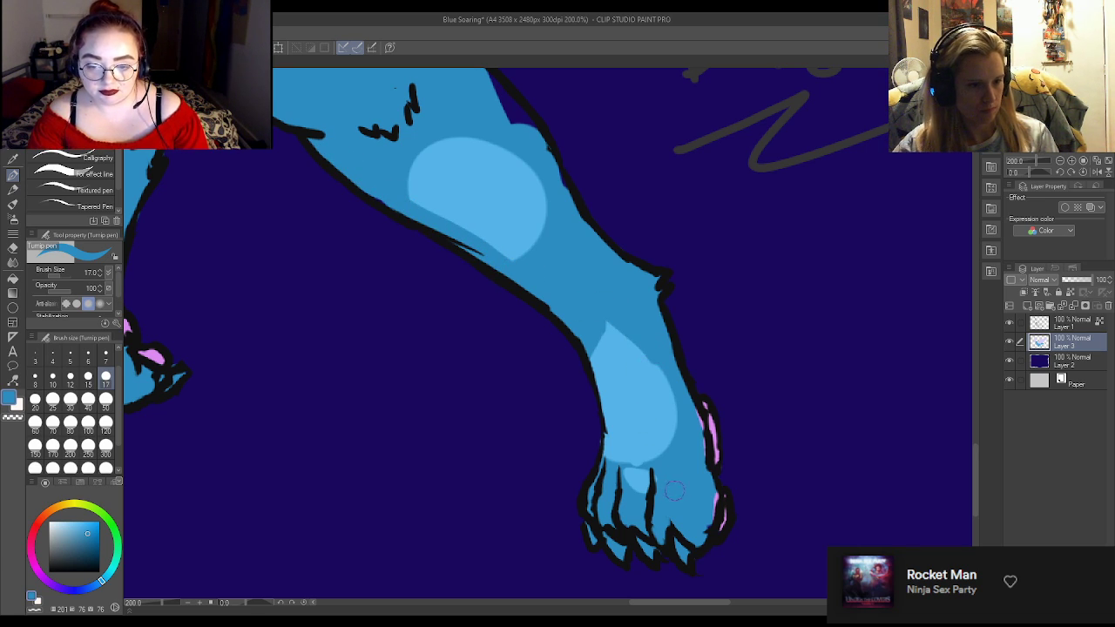
pyautogui.moveTo(674, 490); pyautogui.dragTo(652, 483)
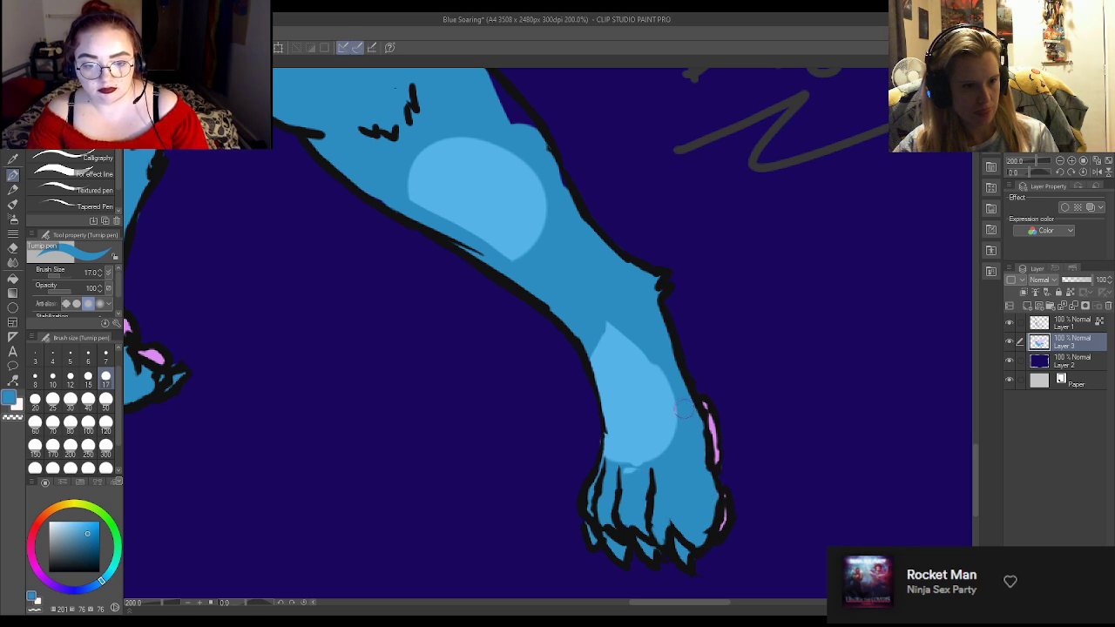
pyautogui.moveTo(973, 472); pyautogui.dragTo(972, 422)
pyautogui.moveTo(456, 339); pyautogui.dragTo(525, 411)
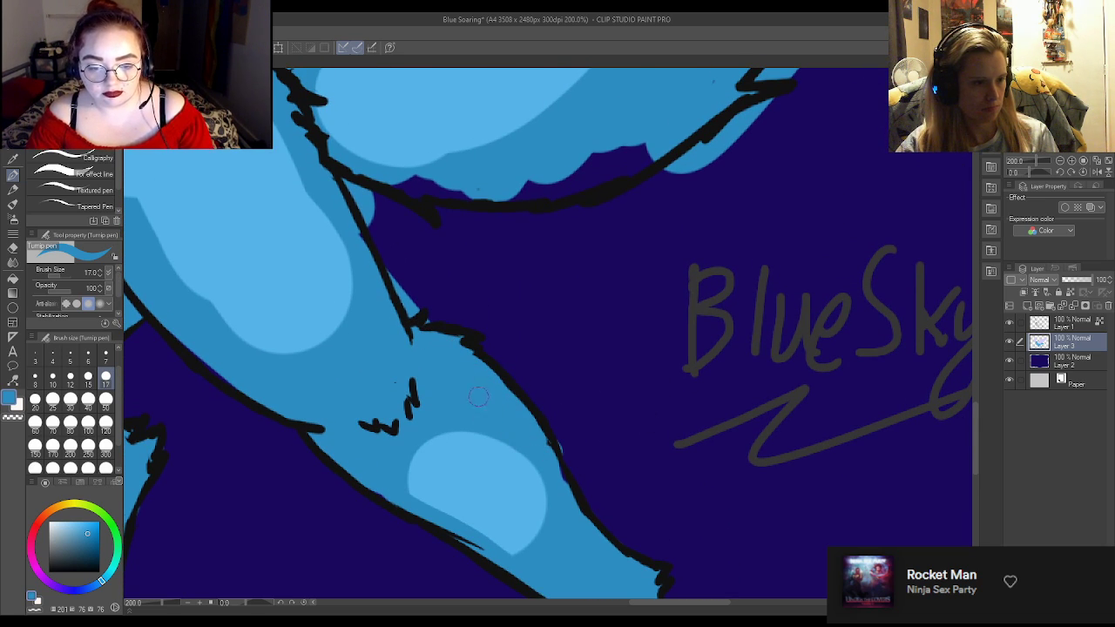
# Erase the blue spilling outside the extended leg's thigh and knee outlines and refill the gap inside the thigh with body blue.
pyautogui.press('e')
pyautogui.moveTo(570, 451); pyautogui.dragTo(549, 429)
pyautogui.moveTo(400, 281)
pyautogui.mouseDown()
pyautogui.moveTo(427, 319)
pyautogui.moveTo(371, 247)
pyautogui.moveTo(351, 187)
pyautogui.moveTo(380, 209)
pyautogui.moveTo(346, 231)
pyautogui.moveTo(361, 248)
pyautogui.mouseUp()
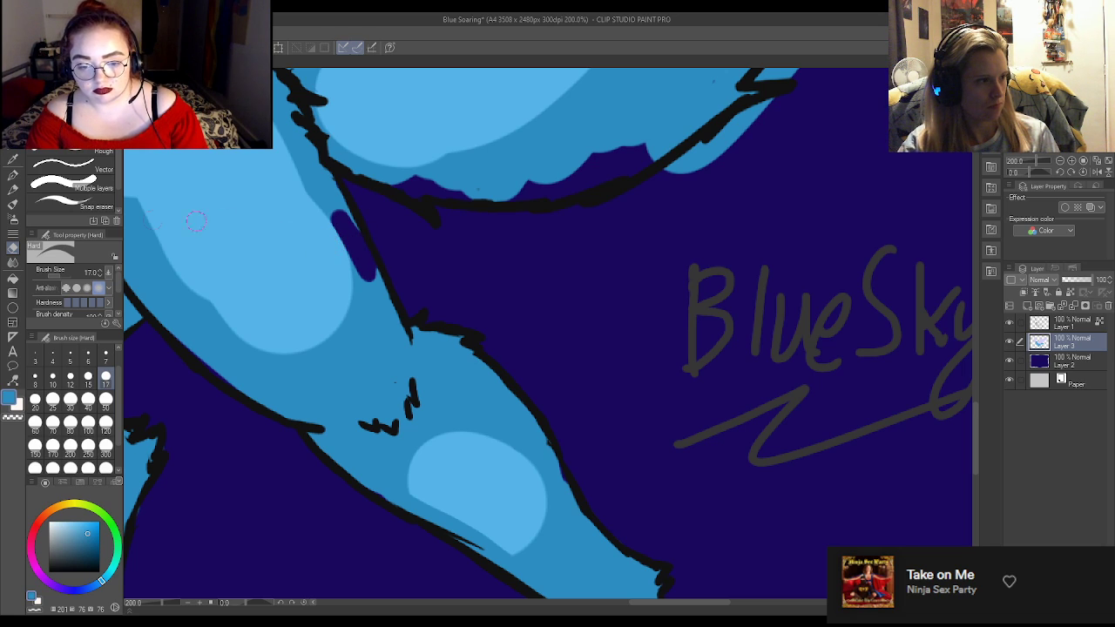
pyautogui.click(13, 174)
pyautogui.moveTo(353, 217); pyautogui.dragTo(365, 277)
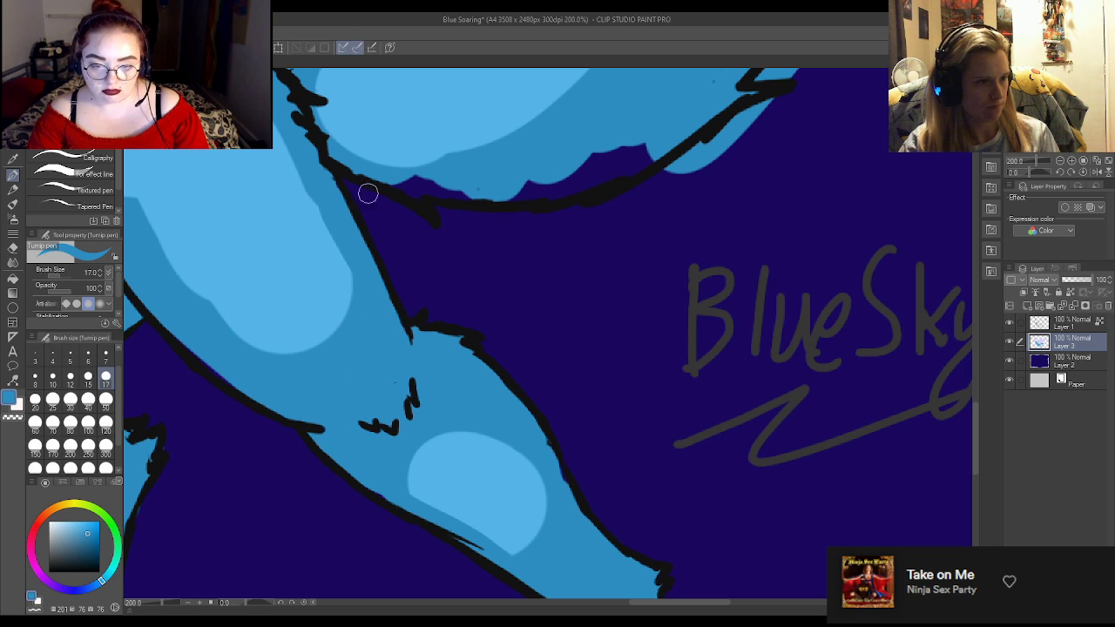
# Fill the navy gaps inside the underside of the tail near its base with the body blue.
pyautogui.moveTo(406, 174); pyautogui.dragTo(425, 182)
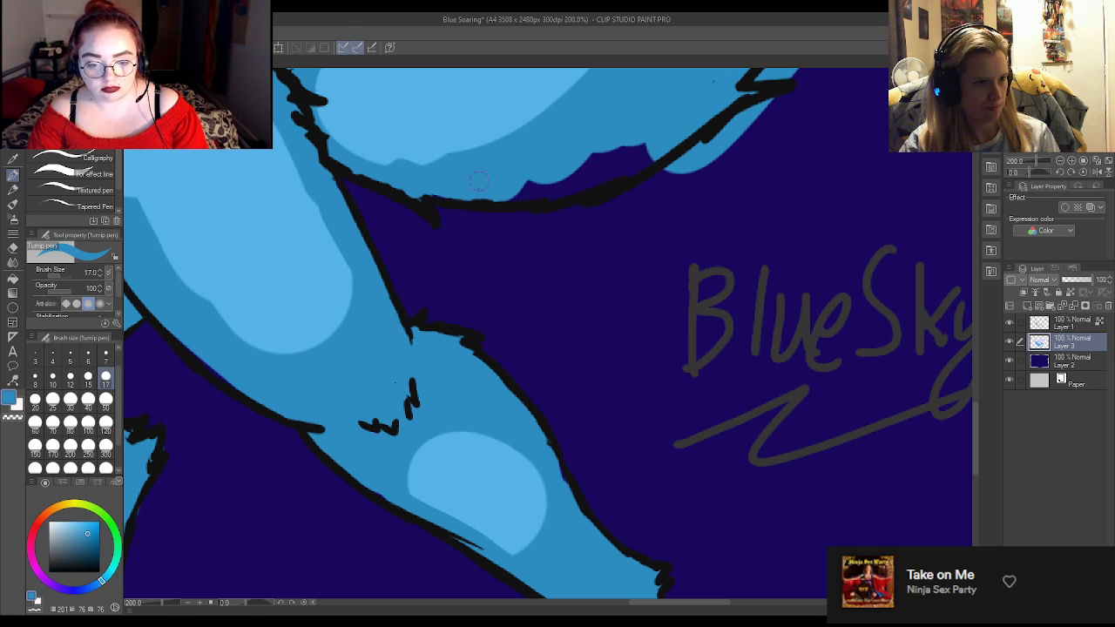
pyautogui.moveTo(489, 199)
pyautogui.mouseDown()
pyautogui.moveTo(546, 178)
pyautogui.moveTo(499, 185)
pyautogui.moveTo(578, 182)
pyautogui.moveTo(550, 183)
pyautogui.moveTo(612, 160)
pyautogui.moveTo(580, 176)
pyautogui.moveTo(616, 178)
pyautogui.mouseUp()
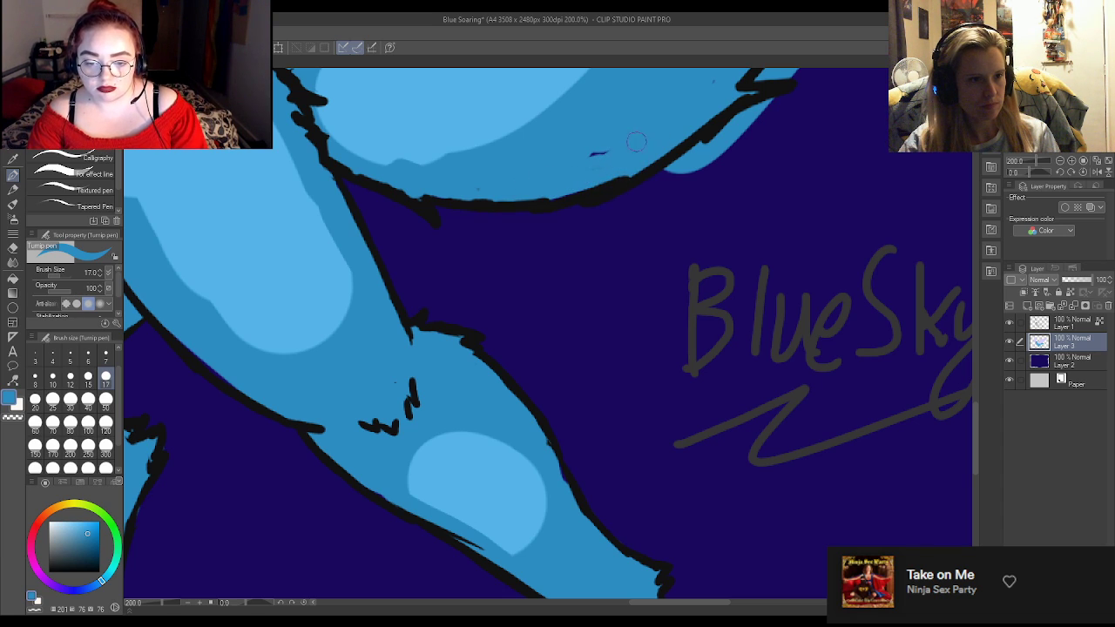
pyautogui.scroll(-5, 597, 116)
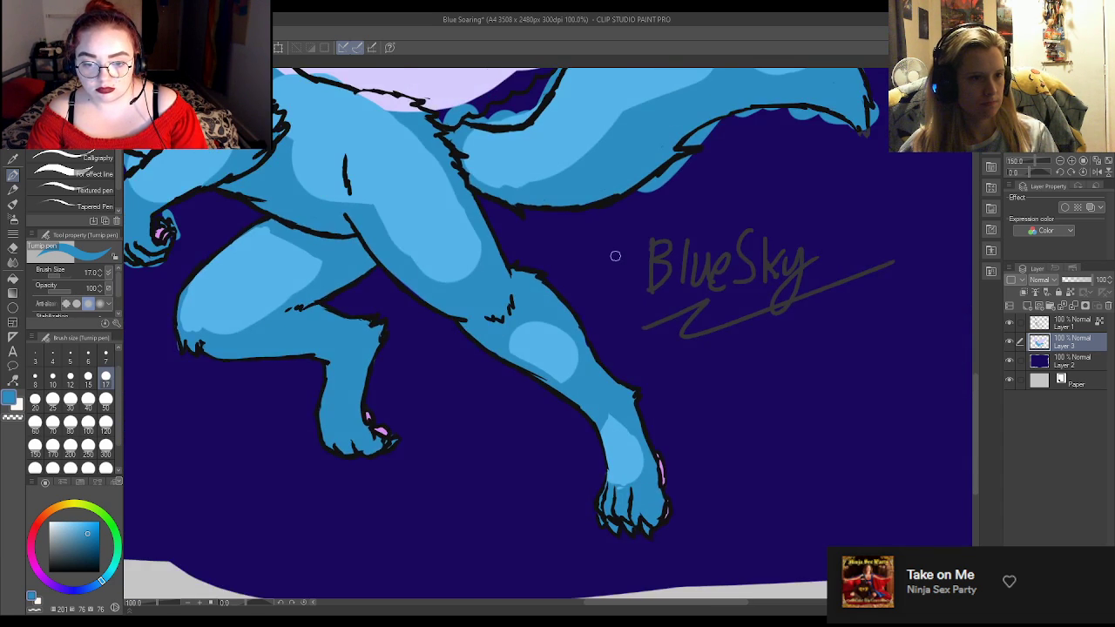
pyautogui.scroll(5, 798, 81)
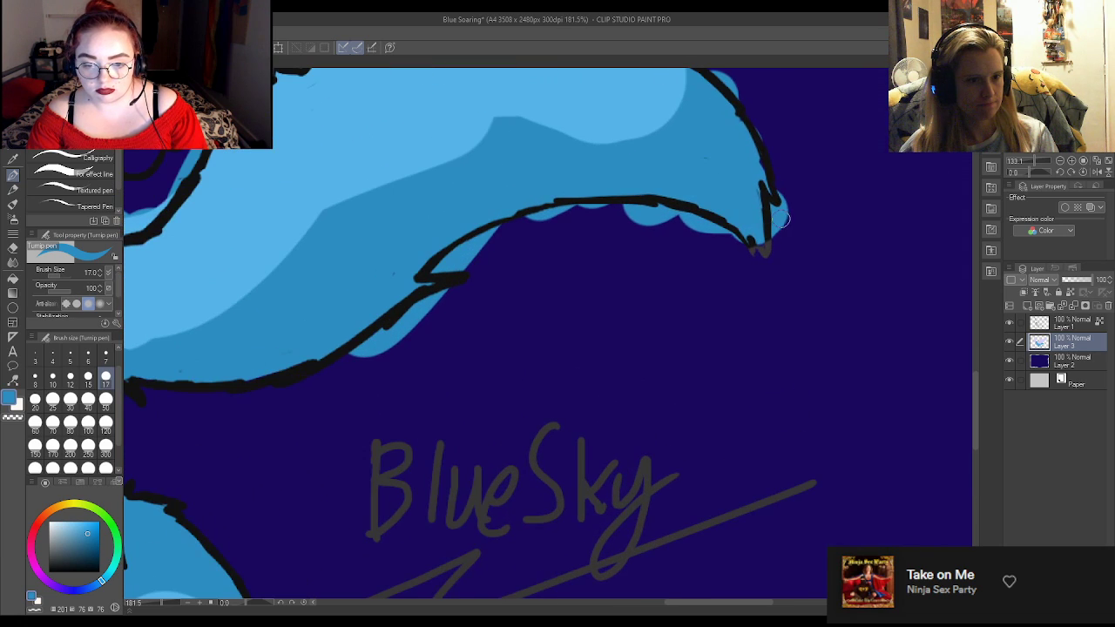
# Recolour the grey line art at the tail tip black on Layer 1 and fill the tip with body blue on Layer 3.
pyautogui.click(1086, 326)
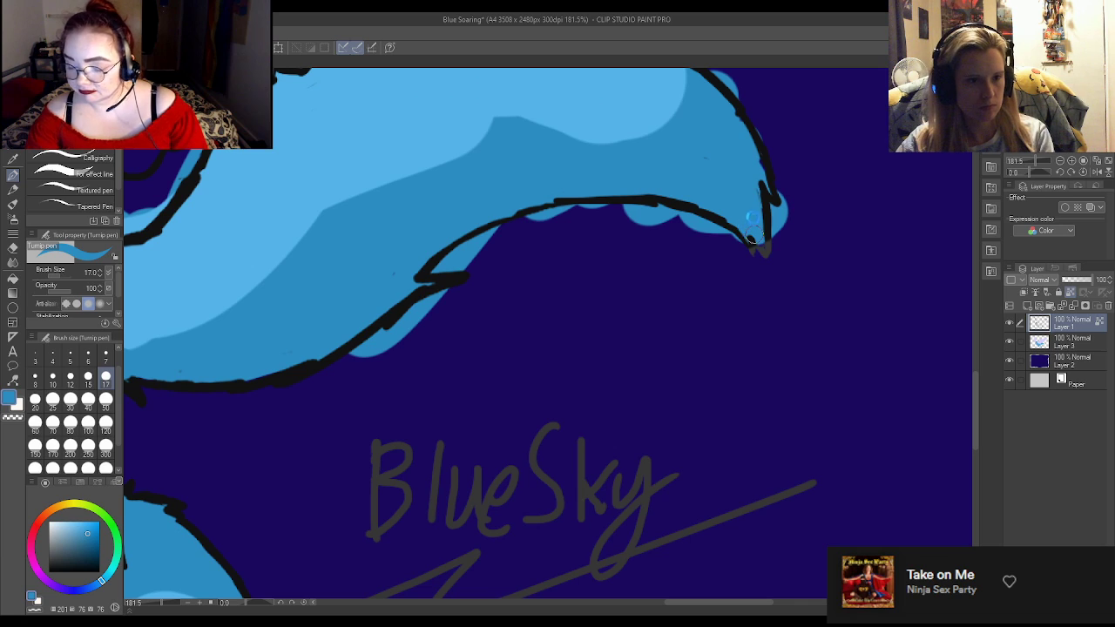
pyautogui.keyDown('alt'); pyautogui.click(769, 219); pyautogui.keyUp('alt')
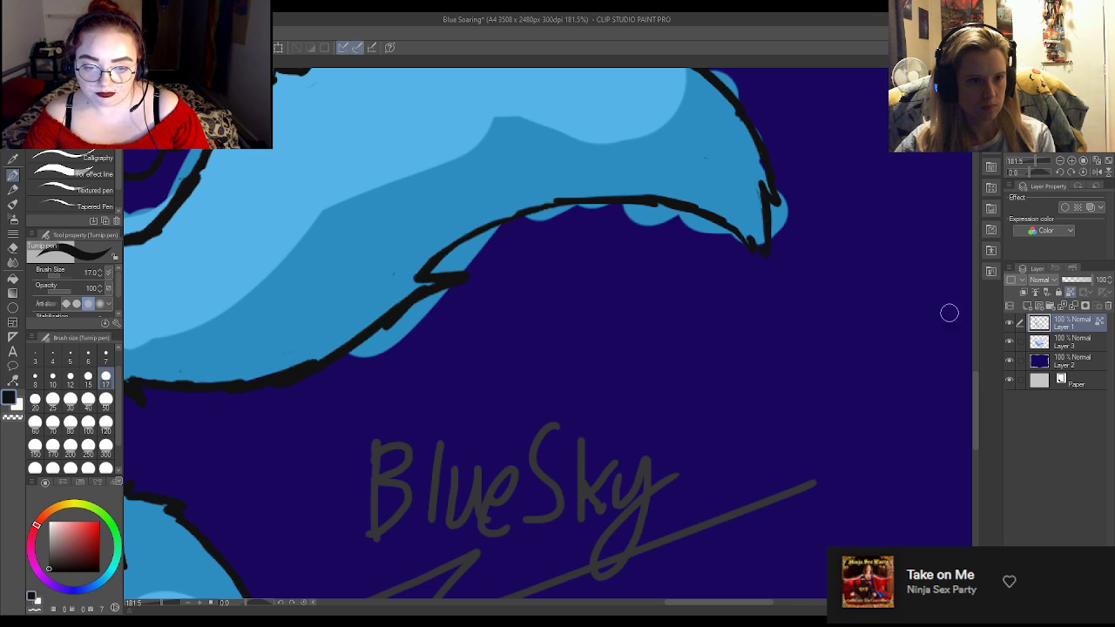
pyautogui.keyDown('alt'); pyautogui.click(773, 174); pyautogui.keyUp('alt')
pyautogui.click(1045, 347)
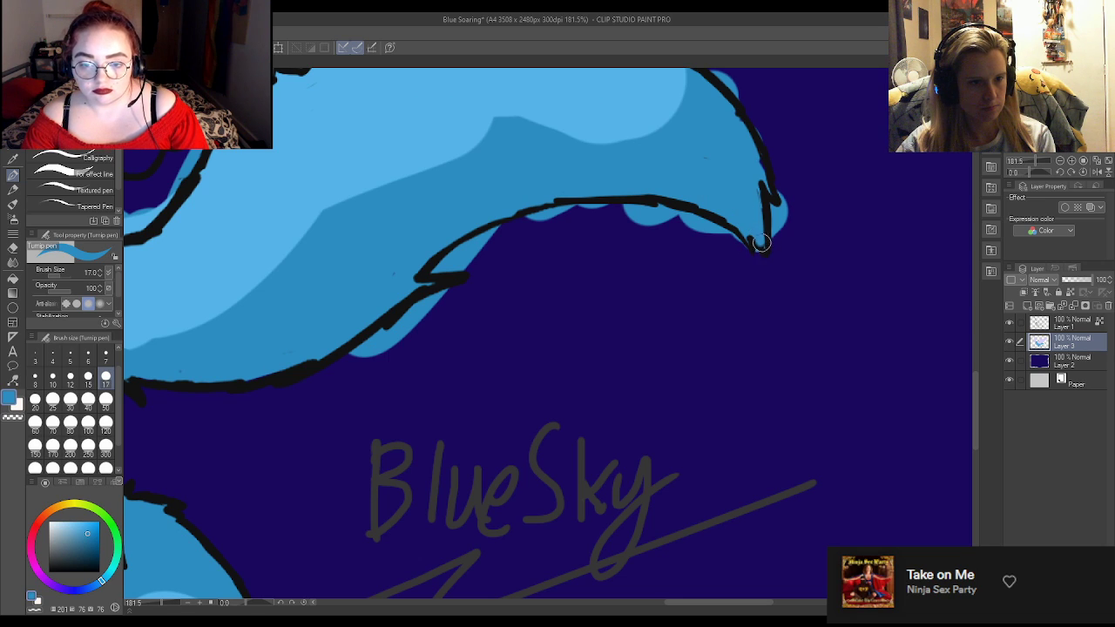
# Erase the blue that spills outside the tail tip and along the tail's lower outline on Layer 3.
pyautogui.press('e')
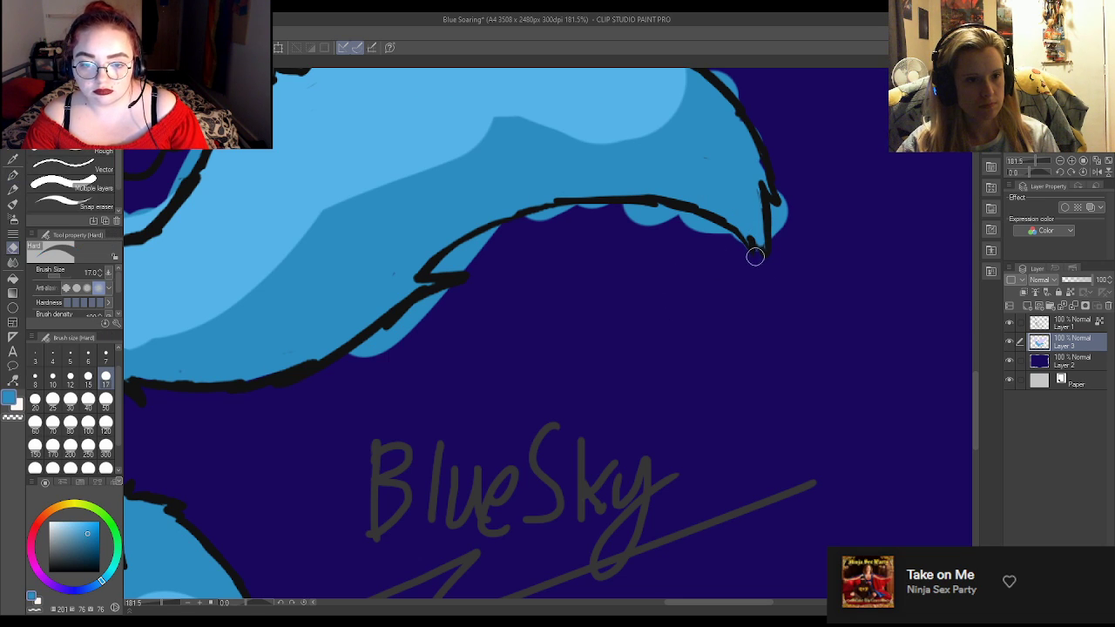
pyautogui.moveTo(791, 212)
pyautogui.mouseDown()
pyautogui.moveTo(783, 184)
pyautogui.moveTo(777, 229)
pyautogui.moveTo(595, 226)
pyautogui.moveTo(657, 221)
pyautogui.moveTo(647, 209)
pyautogui.moveTo(734, 244)
pyautogui.moveTo(620, 221)
pyautogui.moveTo(530, 218)
pyautogui.moveTo(585, 210)
pyautogui.moveTo(463, 271)
pyautogui.moveTo(438, 267)
pyautogui.moveTo(472, 244)
pyautogui.moveTo(479, 266)
pyautogui.moveTo(453, 294)
pyautogui.moveTo(421, 304)
pyautogui.moveTo(381, 357)
pyautogui.moveTo(381, 328)
pyautogui.moveTo(352, 358)
pyautogui.mouseUp()
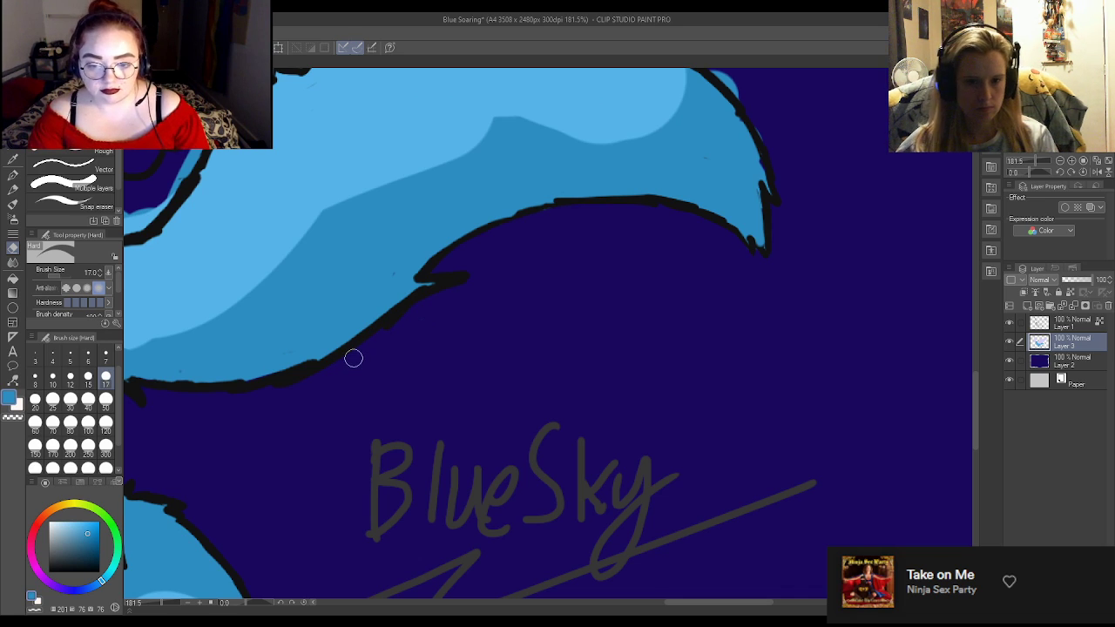
pyautogui.press('p')
pyautogui.click(1010, 343)
pyautogui.click(1009, 342)
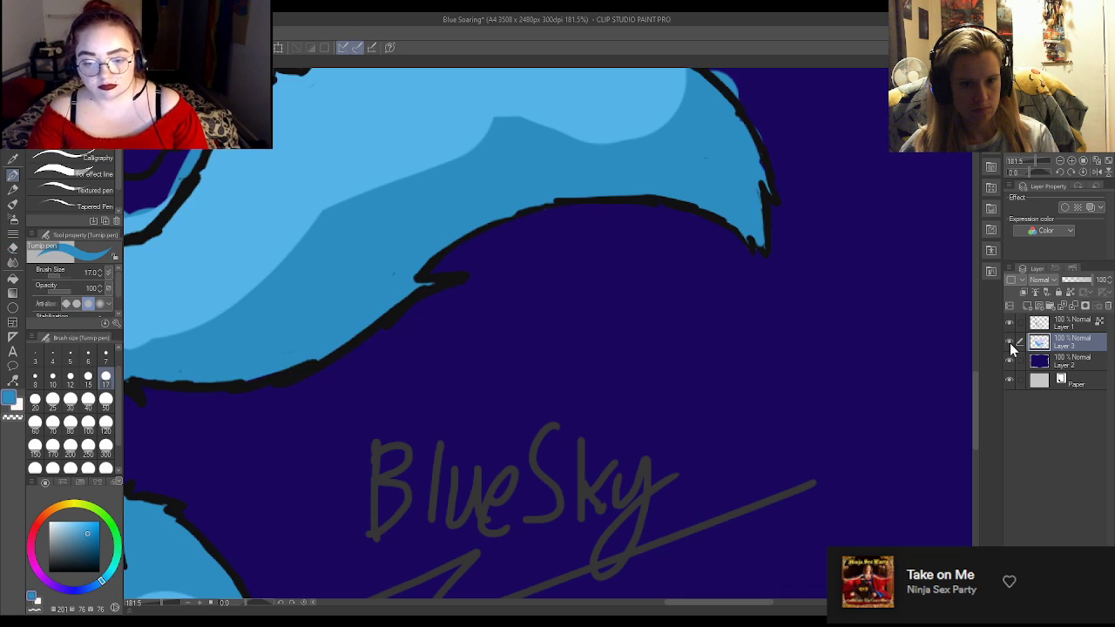
# Lasso the signature beside the hind leg on Layer 1 and move it onto its own new layer.
pyautogui.click(1077, 328)
pyautogui.scroll(-5, 842, 326)
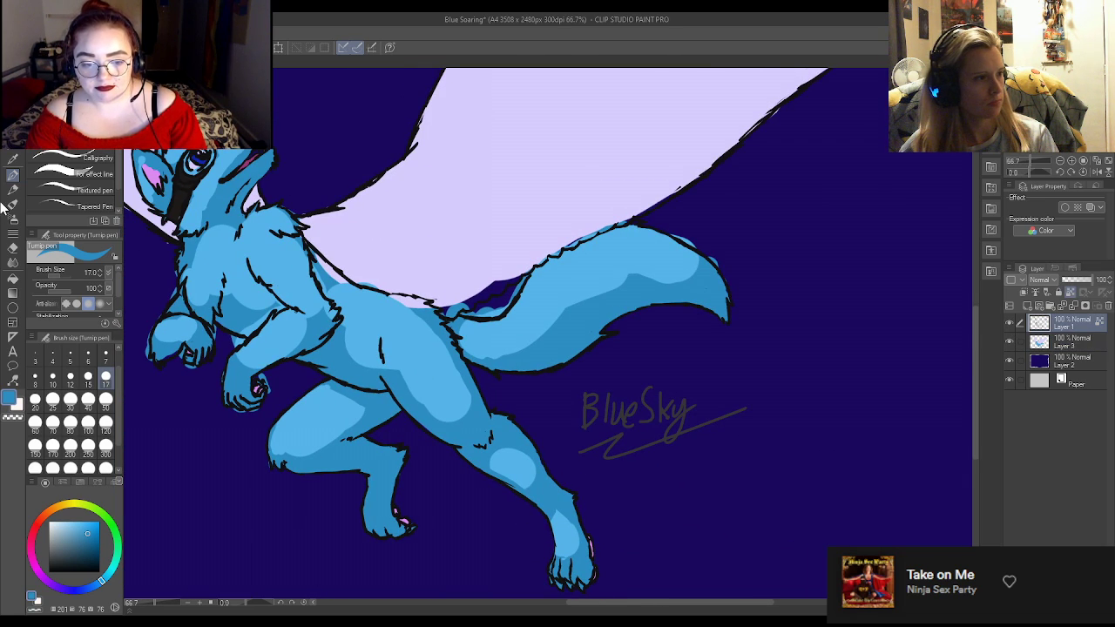
pyautogui.press('m')
pyautogui.scroll(2, 614, 373)
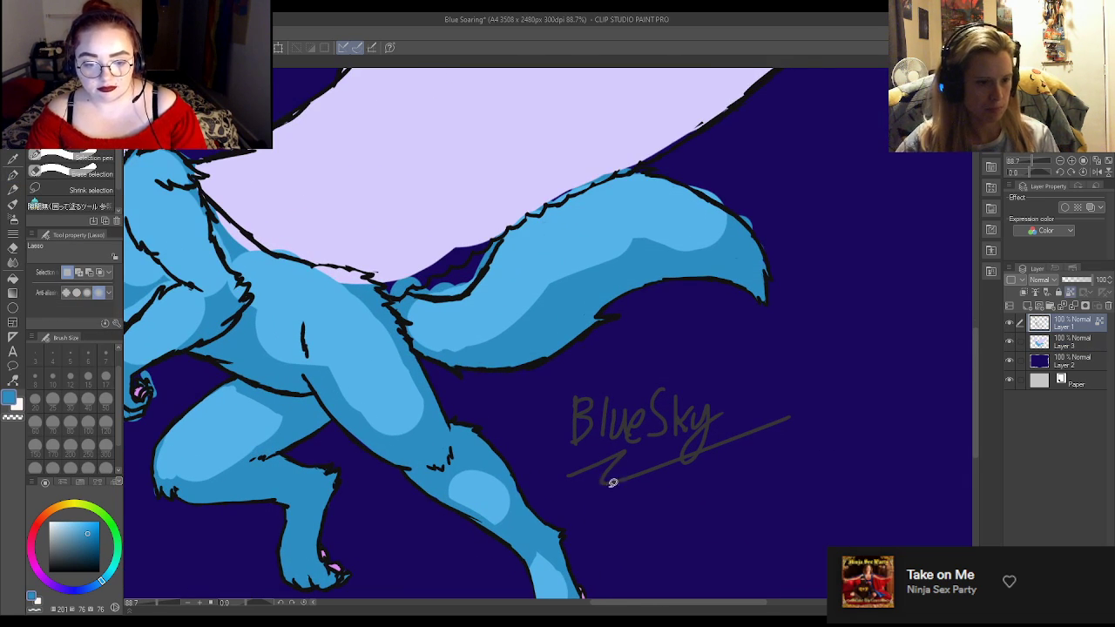
pyautogui.moveTo(565, 480)
pyautogui.mouseDown()
pyautogui.moveTo(740, 505)
pyautogui.moveTo(832, 405)
pyautogui.moveTo(610, 354)
pyautogui.mouseUp()
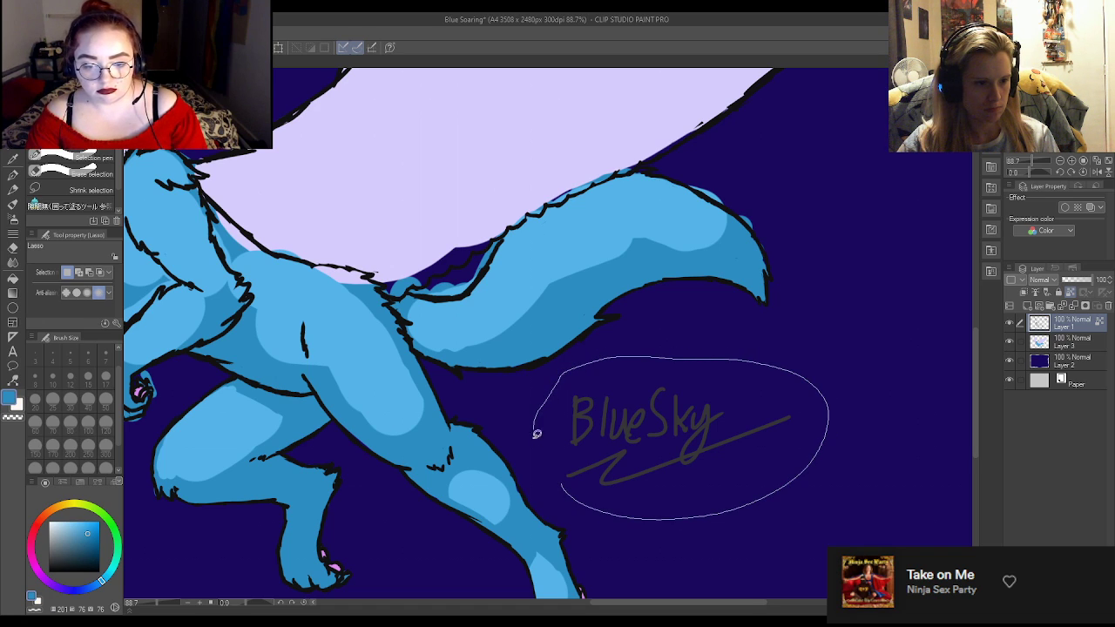
pyautogui.moveTo(536, 429); pyautogui.dragTo(550, 474)
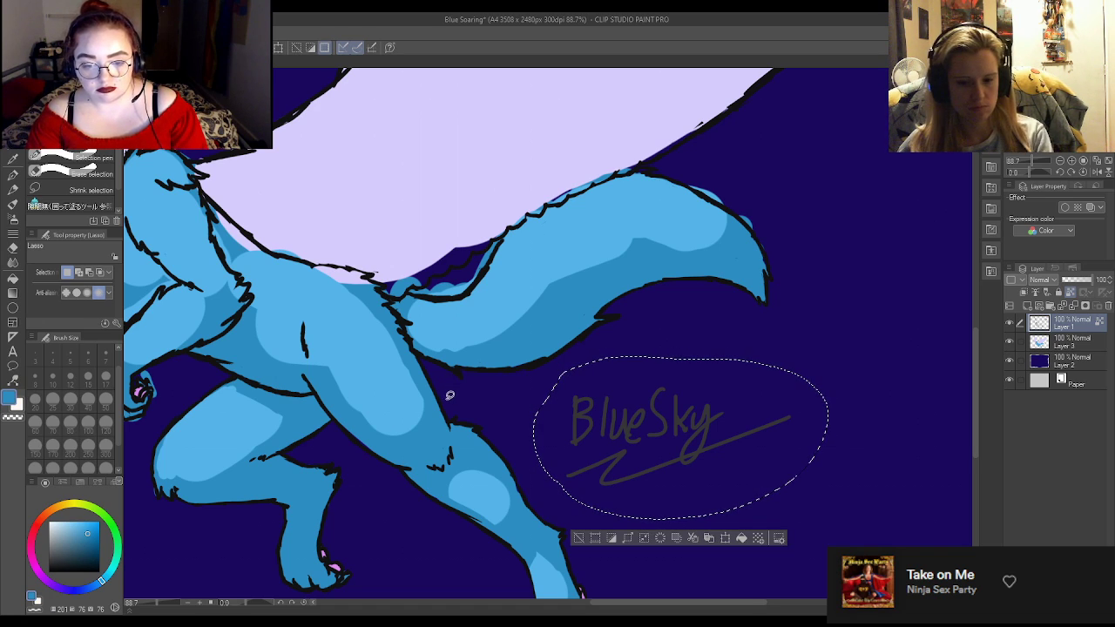
pyautogui.press('Delete')
pyautogui.hotkey('ctrl', 'v')
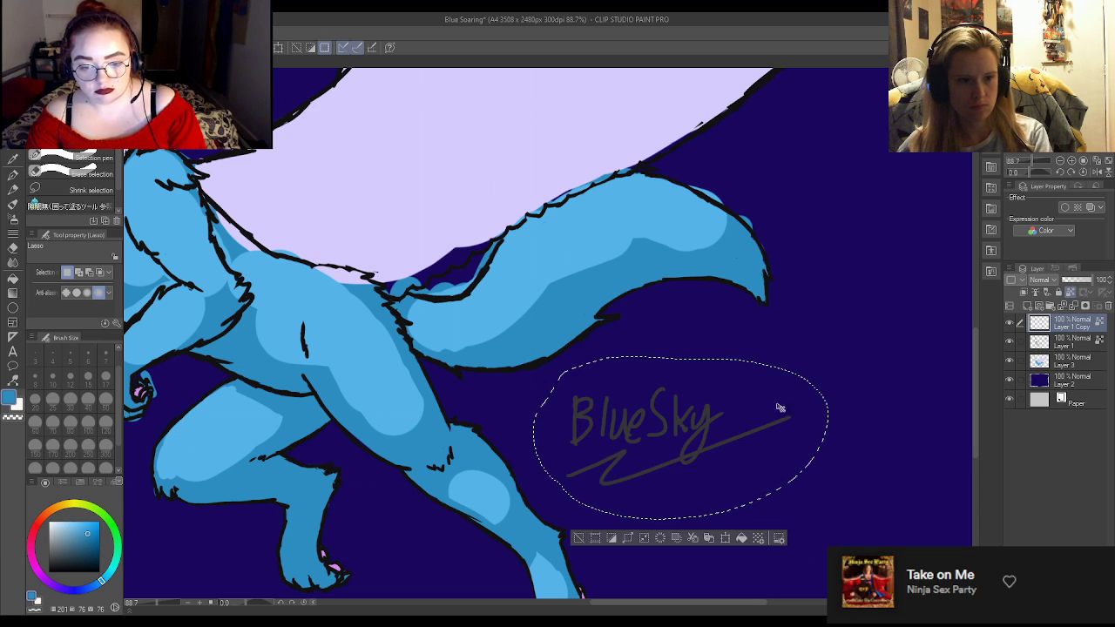
# Give the signature layer a white border effect with edge thickness 2.0, rename it Sig and clear the selection.
pyautogui.click(1063, 207)
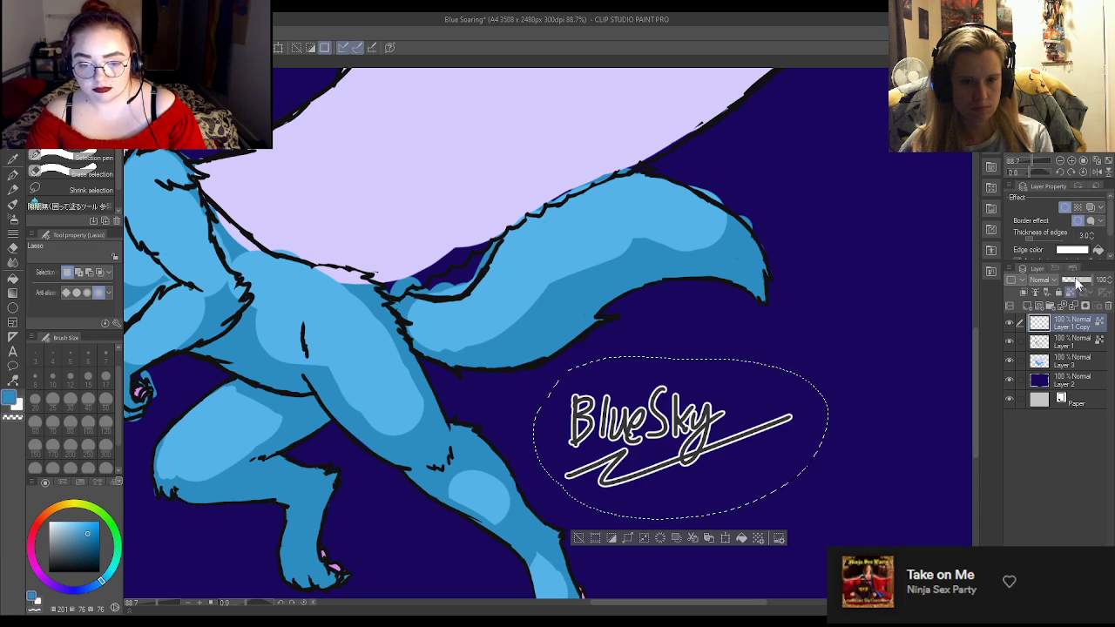
pyautogui.click(1094, 243)
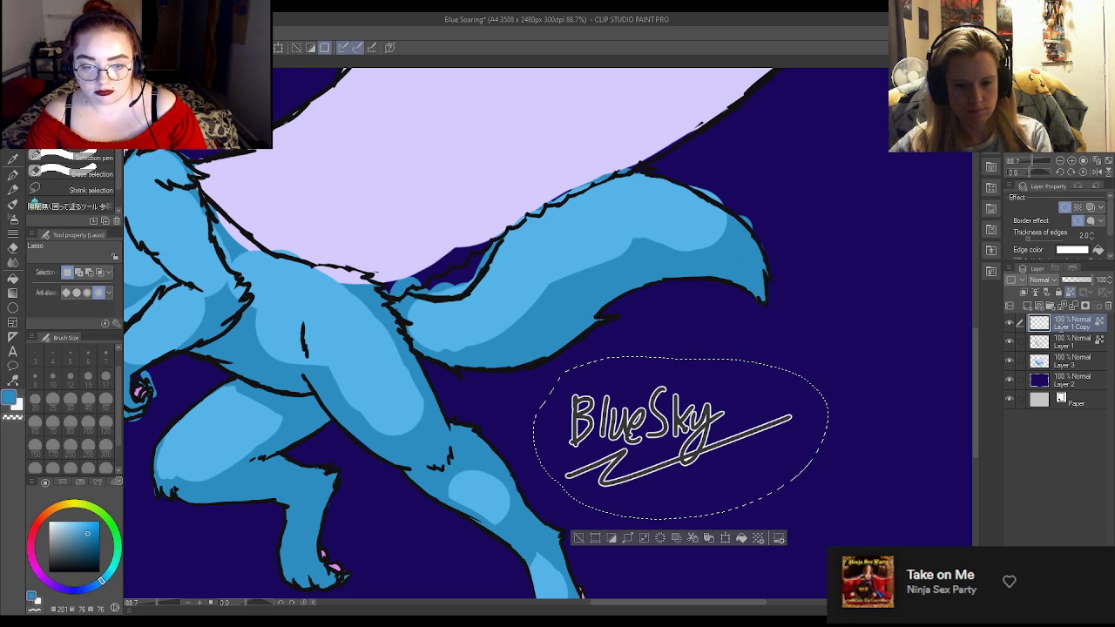
pyautogui.doubleClick(1061, 330)
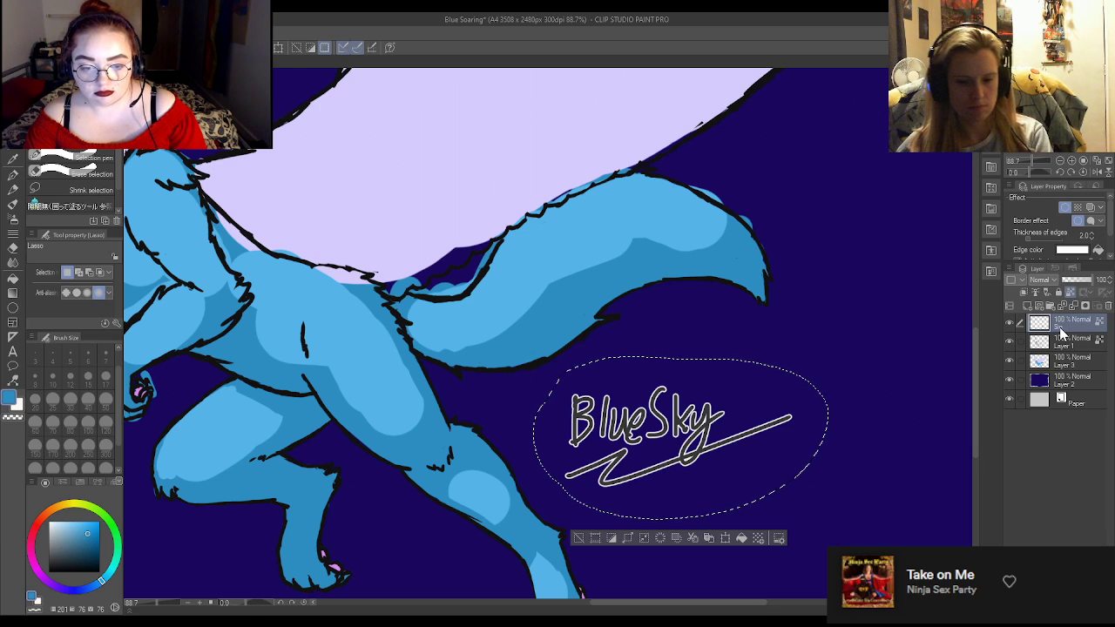
pyautogui.hotkey('ctrl', 'd')
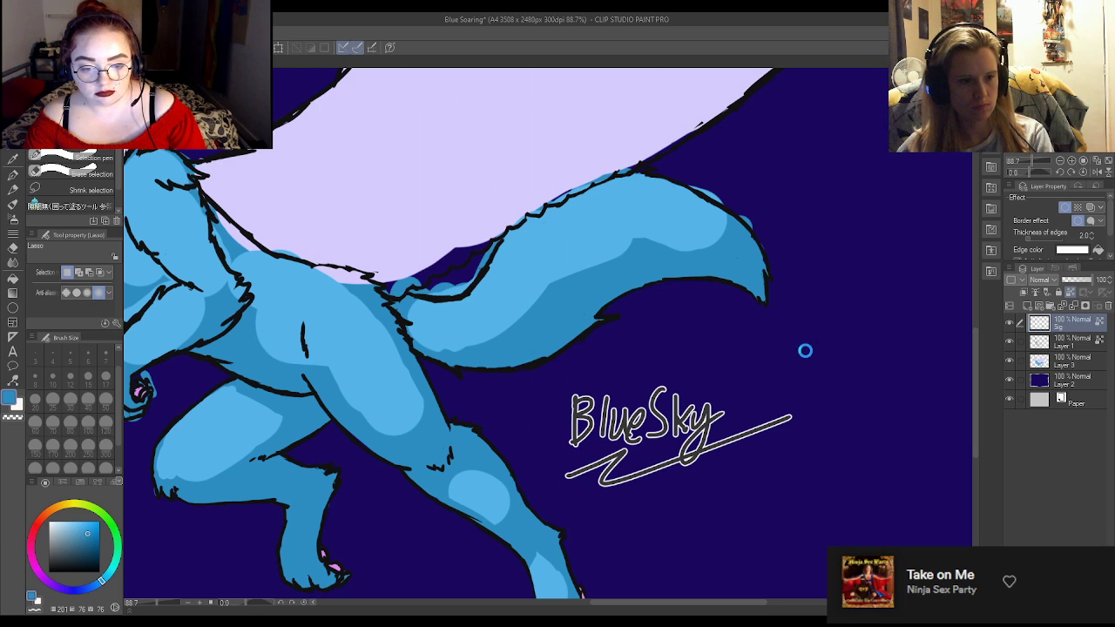
pyautogui.scroll(-4, 749, 362)
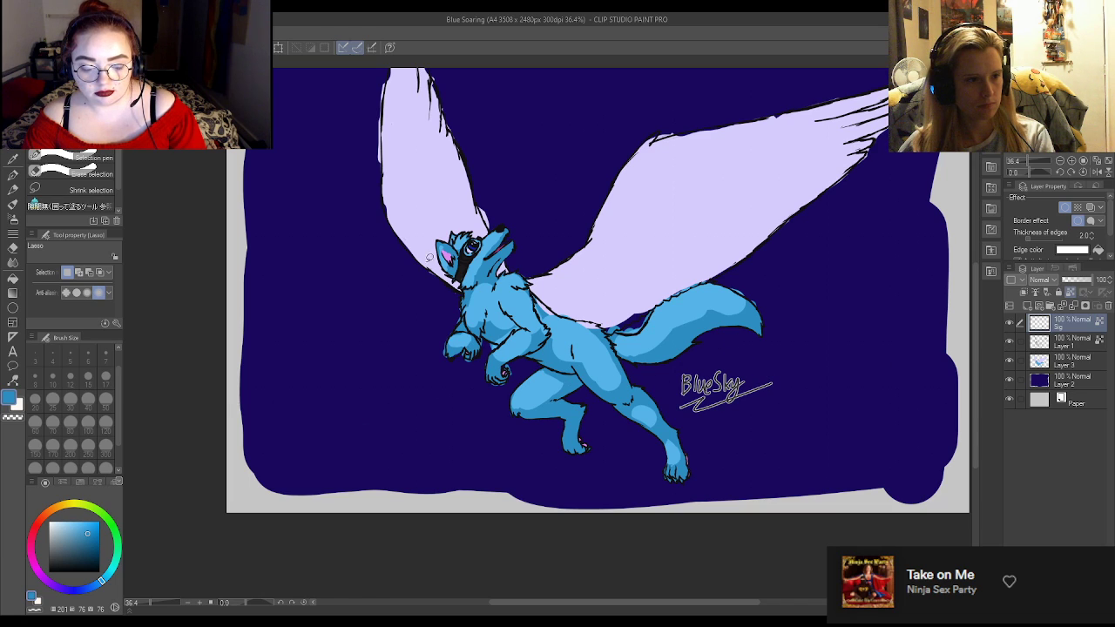
# Shade the black face marking around and below the eye on Layer 3 with slightly different near-black tones.
pyautogui.scroll(4, 434, 257)
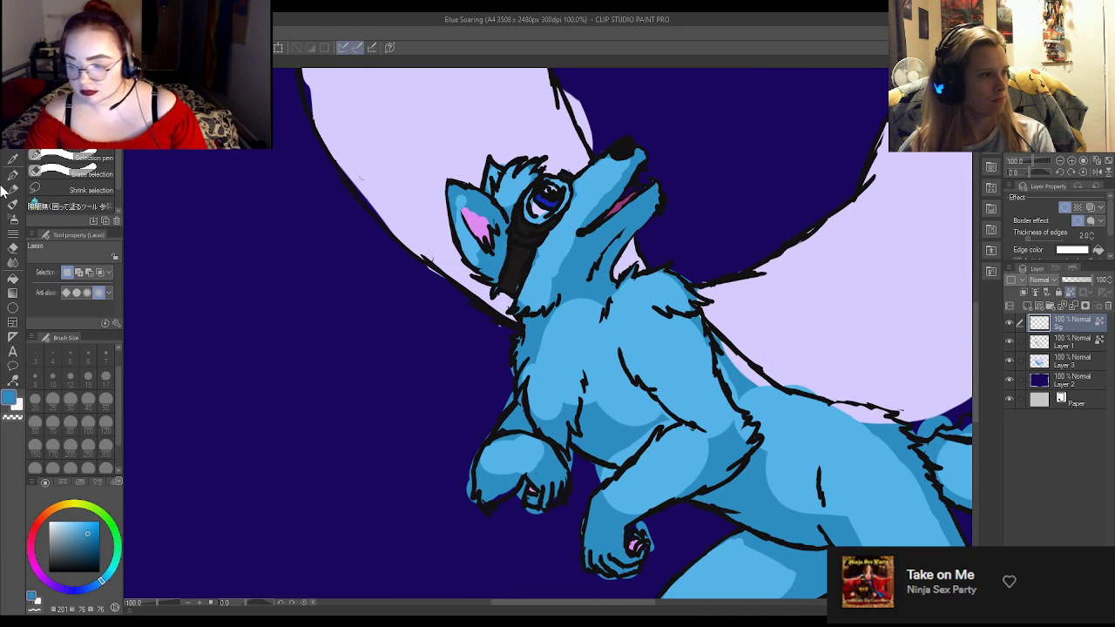
pyautogui.click(13, 174)
pyautogui.scroll(3, 526, 231)
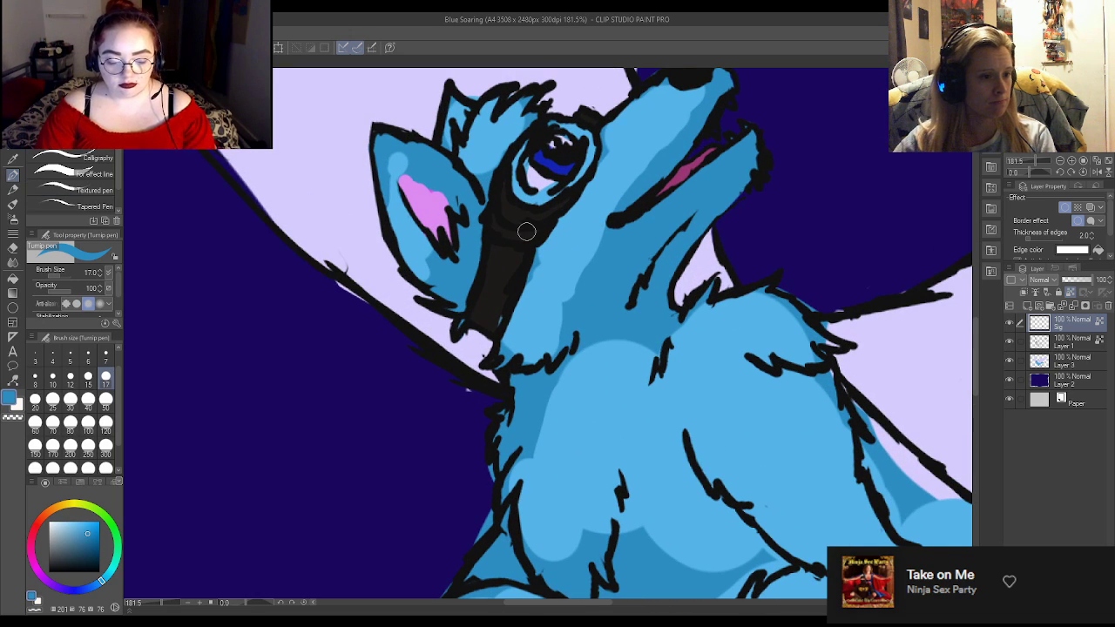
pyautogui.keyDown('alt'); pyautogui.click(512, 307); pyautogui.keyUp('alt')
pyautogui.moveTo(512, 307)
pyautogui.mouseDown()
pyautogui.moveTo(490, 319)
pyautogui.moveTo(498, 294)
pyautogui.moveTo(497, 316)
pyautogui.mouseUp()
pyautogui.click(1061, 366)
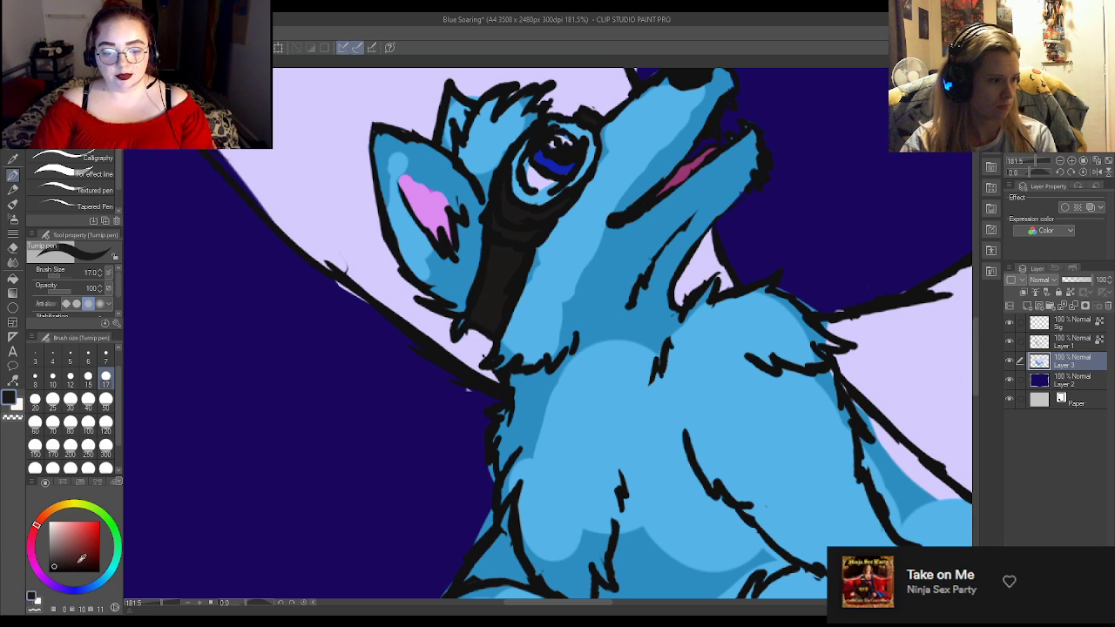
pyautogui.click(54, 558)
pyautogui.moveTo(517, 201)
pyautogui.mouseDown()
pyautogui.moveTo(509, 228)
pyautogui.moveTo(508, 211)
pyautogui.moveTo(545, 209)
pyautogui.moveTo(505, 228)
pyautogui.moveTo(533, 224)
pyautogui.moveTo(509, 213)
pyautogui.moveTo(508, 198)
pyautogui.moveTo(551, 211)
pyautogui.moveTo(576, 170)
pyautogui.moveTo(591, 119)
pyautogui.moveTo(582, 112)
pyautogui.mouseUp()
pyautogui.click(56, 562)
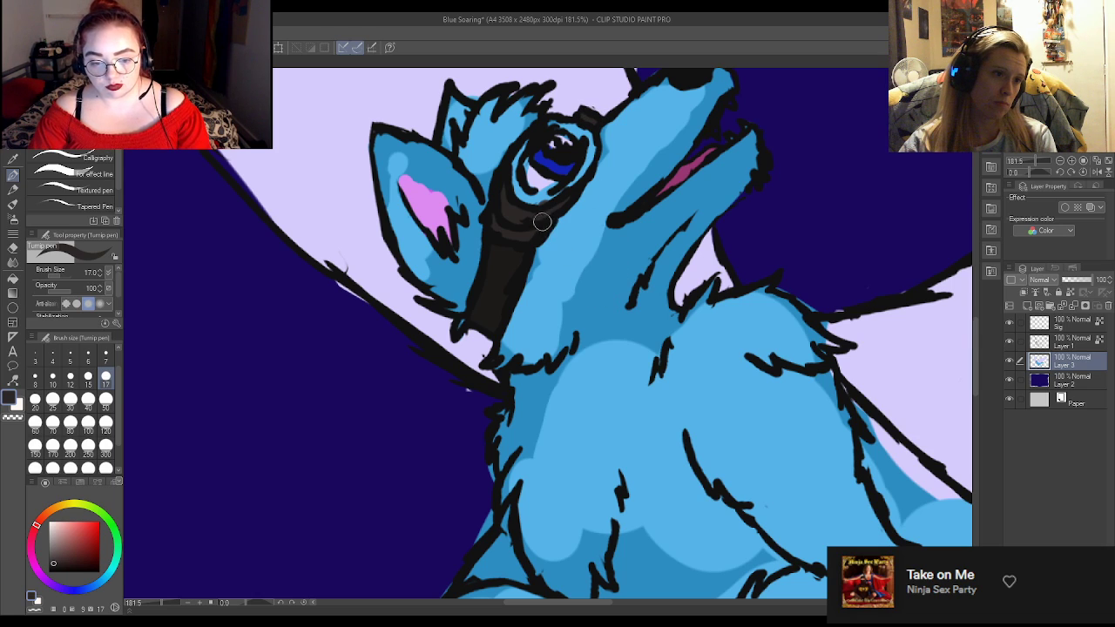
# Touch up the nearer ear's outer rim and upper highlight with the sampled body blues.
pyautogui.keyDown('alt'); pyautogui.click(536, 187); pyautogui.keyUp('alt')
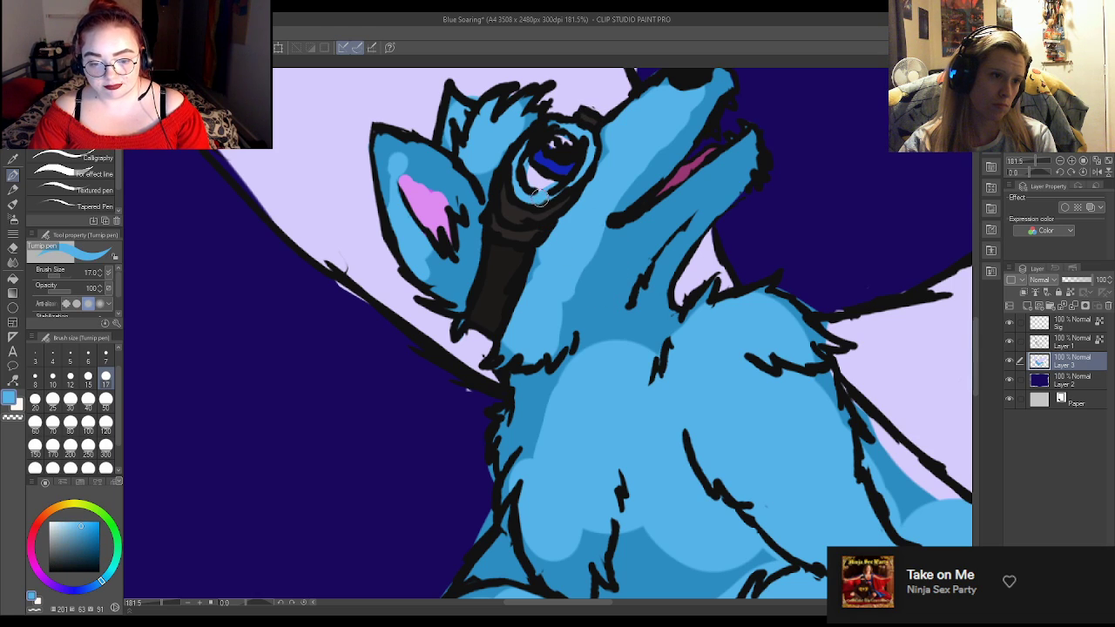
pyautogui.keyDown('alt'); pyautogui.click(453, 289); pyautogui.keyUp('alt')
pyautogui.moveTo(425, 283); pyautogui.dragTo(381, 185)
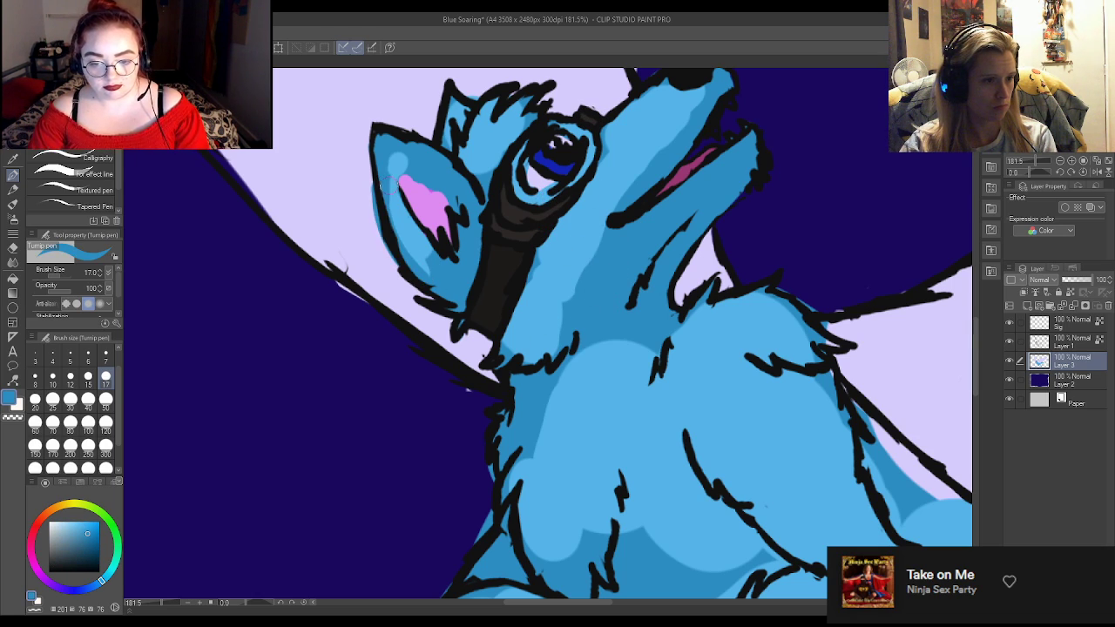
pyautogui.keyDown('alt'); pyautogui.click(380, 242); pyautogui.keyUp('alt')
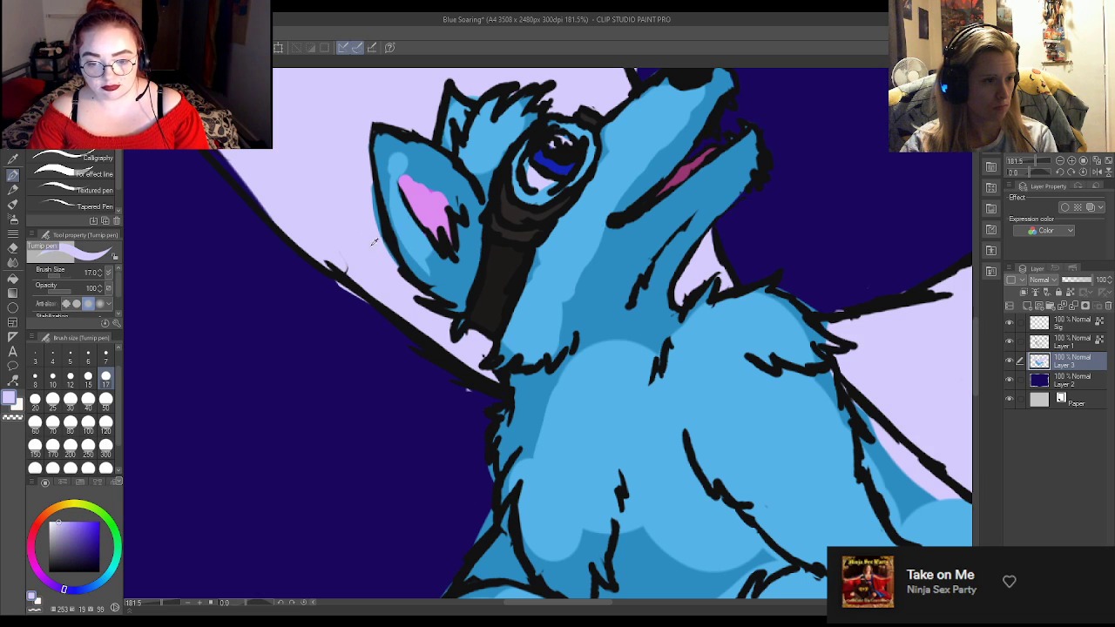
pyautogui.keyDown('alt'); pyautogui.click(412, 162); pyautogui.keyUp('alt')
pyautogui.moveTo(394, 152)
pyautogui.mouseDown()
pyautogui.moveTo(455, 175)
pyautogui.moveTo(391, 154)
pyautogui.moveTo(412, 189)
pyautogui.moveTo(407, 177)
pyautogui.moveTo(449, 203)
pyautogui.moveTo(409, 183)
pyautogui.mouseUp()
# Even out the inner ear with the sampled pink-purple and shade its lower part with a darker purple.
pyautogui.keyDown('alt'); pyautogui.click(413, 190); pyautogui.keyUp('alt')
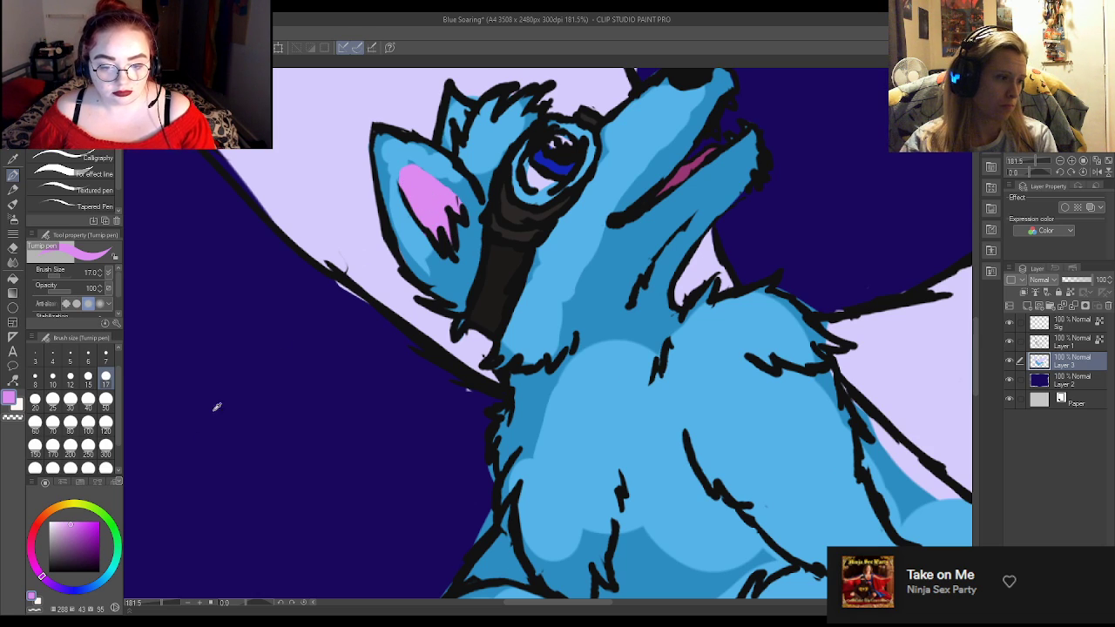
pyautogui.moveTo(81, 526); pyautogui.dragTo(72, 534)
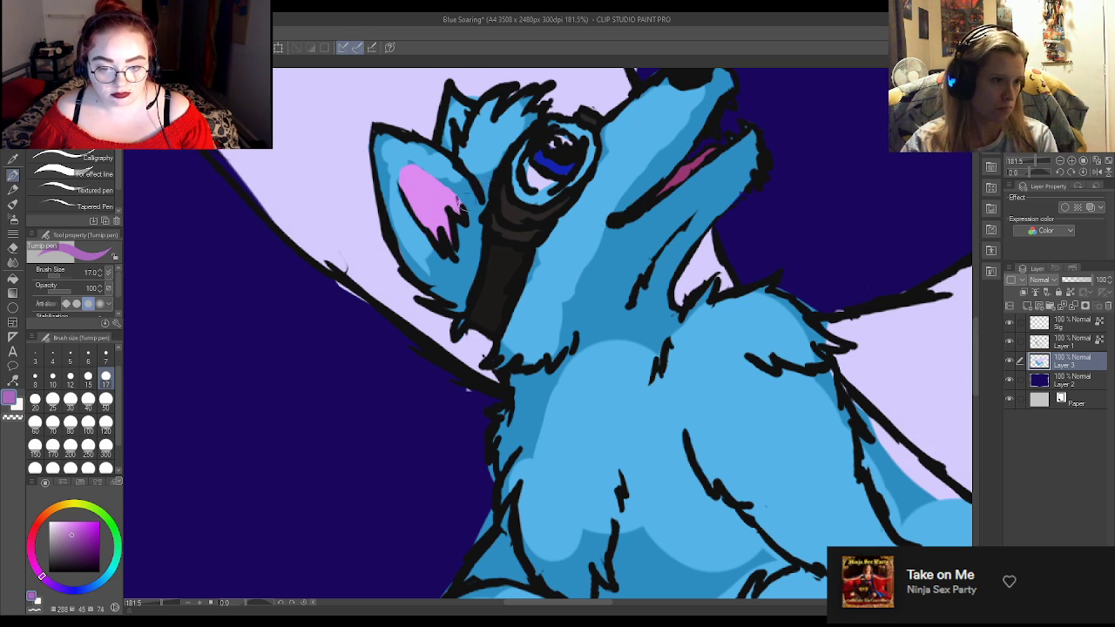
pyautogui.moveTo(446, 225)
pyautogui.mouseDown()
pyautogui.moveTo(429, 194)
pyautogui.moveTo(407, 193)
pyautogui.moveTo(444, 235)
pyautogui.mouseUp()
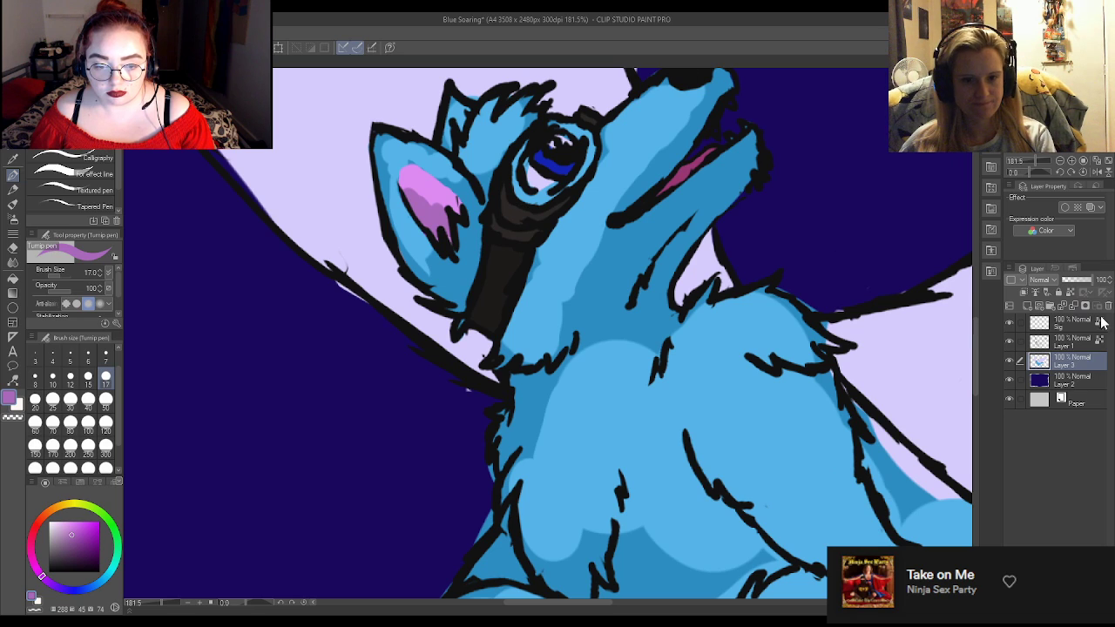
# Rename the line art layer, Layer 1, as Lines?
pyautogui.click(1072, 345)
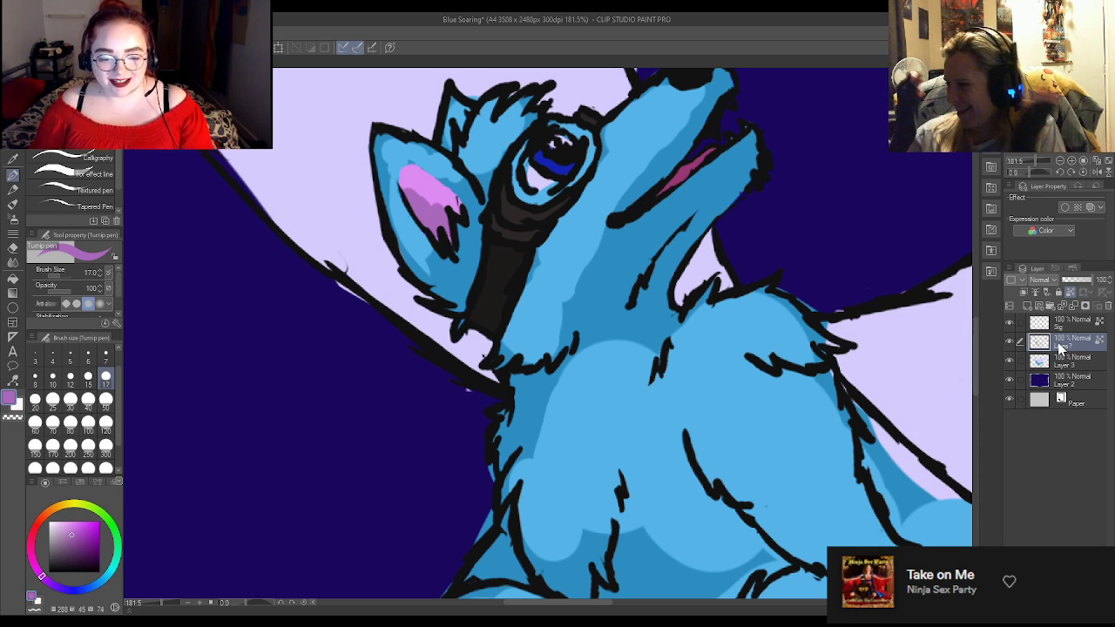
pyautogui.scroll(-3, 674, 307)
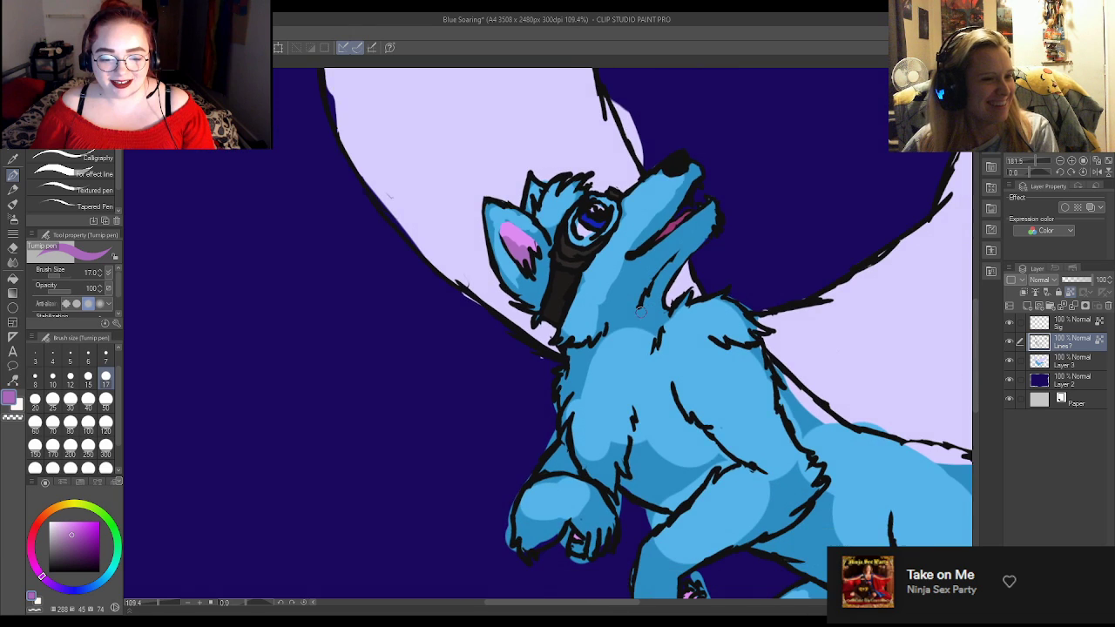
pyautogui.scroll(2, 585, 199)
pyautogui.scroll(3, 585, 200)
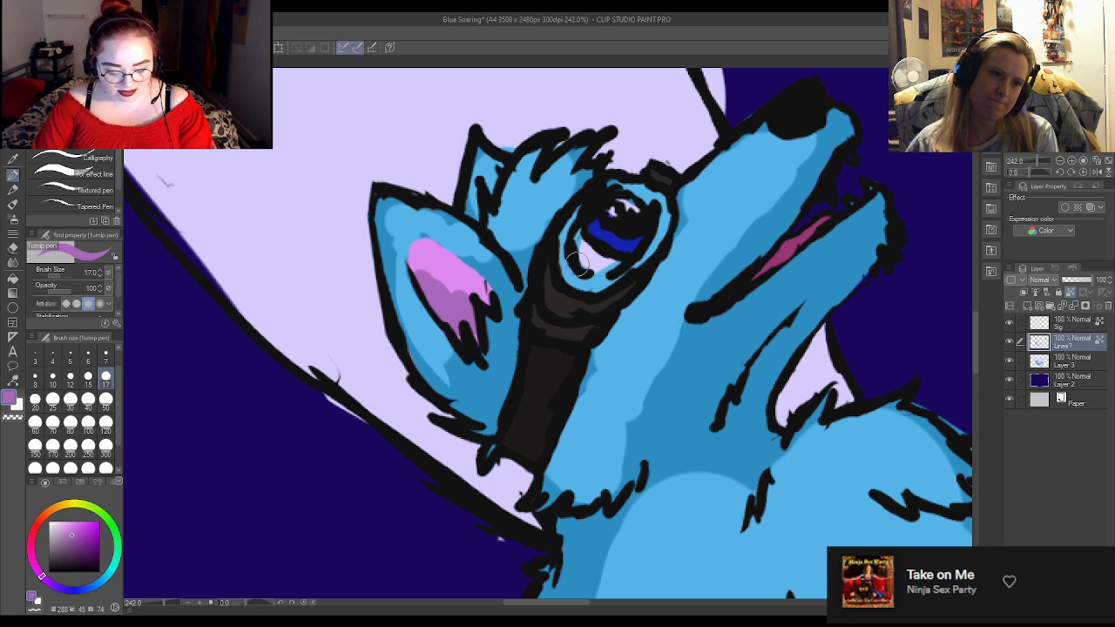
pyautogui.scroll(-2, 601, 228)
pyautogui.scroll(2, 604, 224)
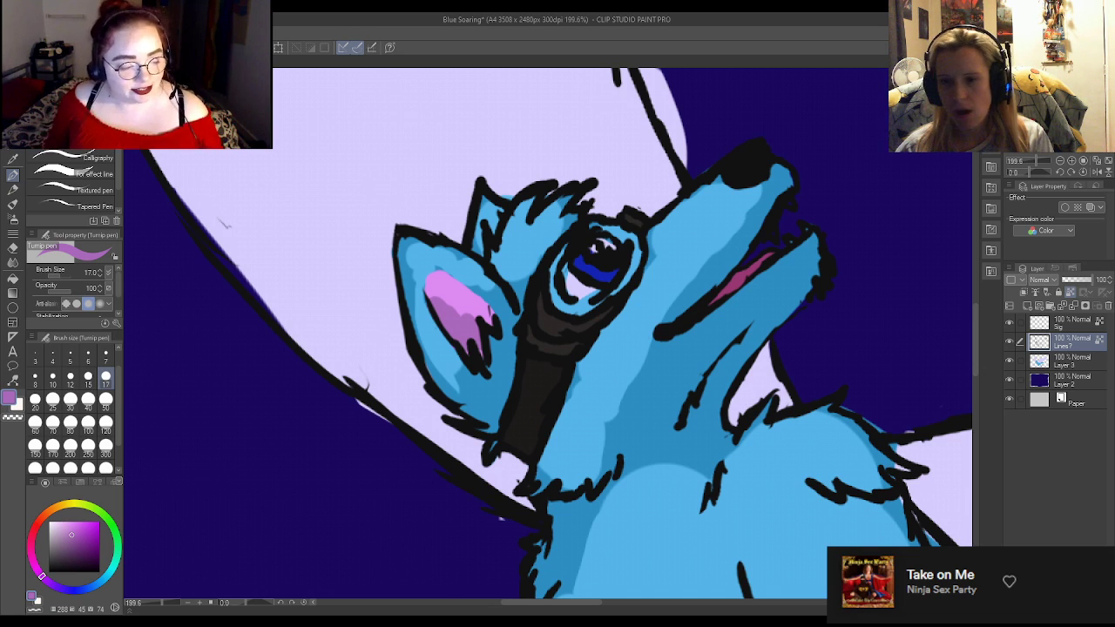
pyautogui.scroll(-3, 901, 296)
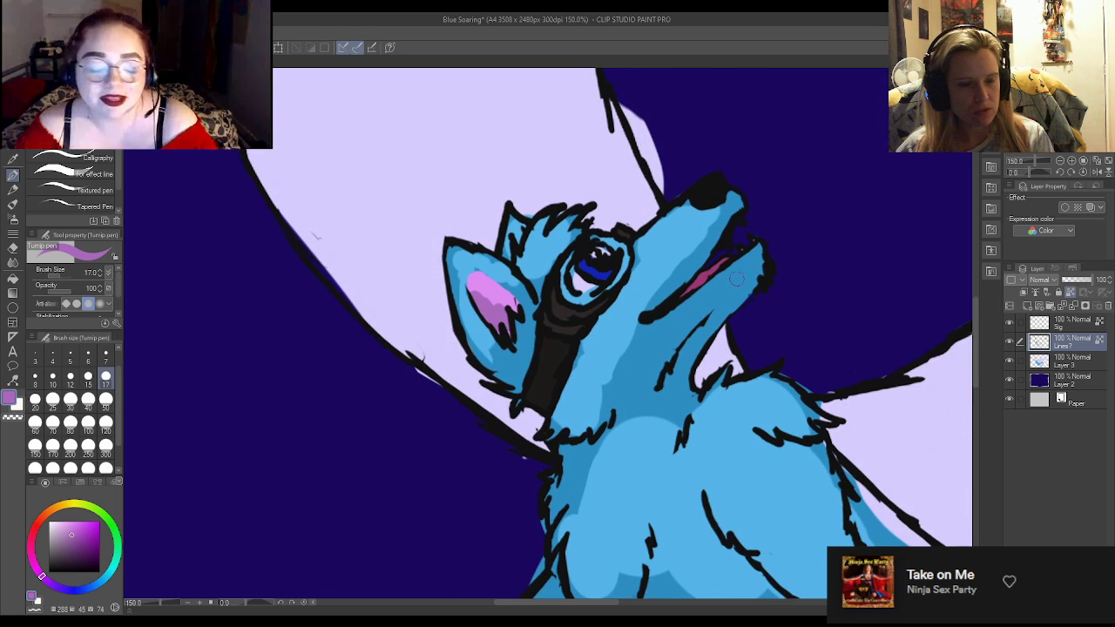
pyautogui.scroll(3, 708, 265)
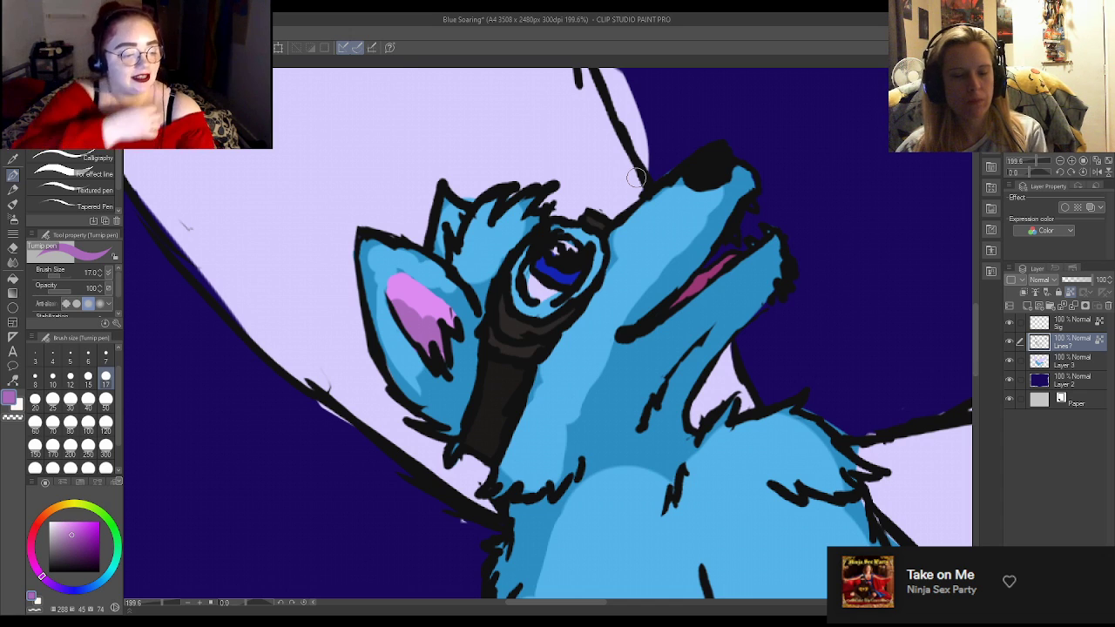
pyautogui.scroll(-3, 646, 361)
pyautogui.scroll(3, 658, 403)
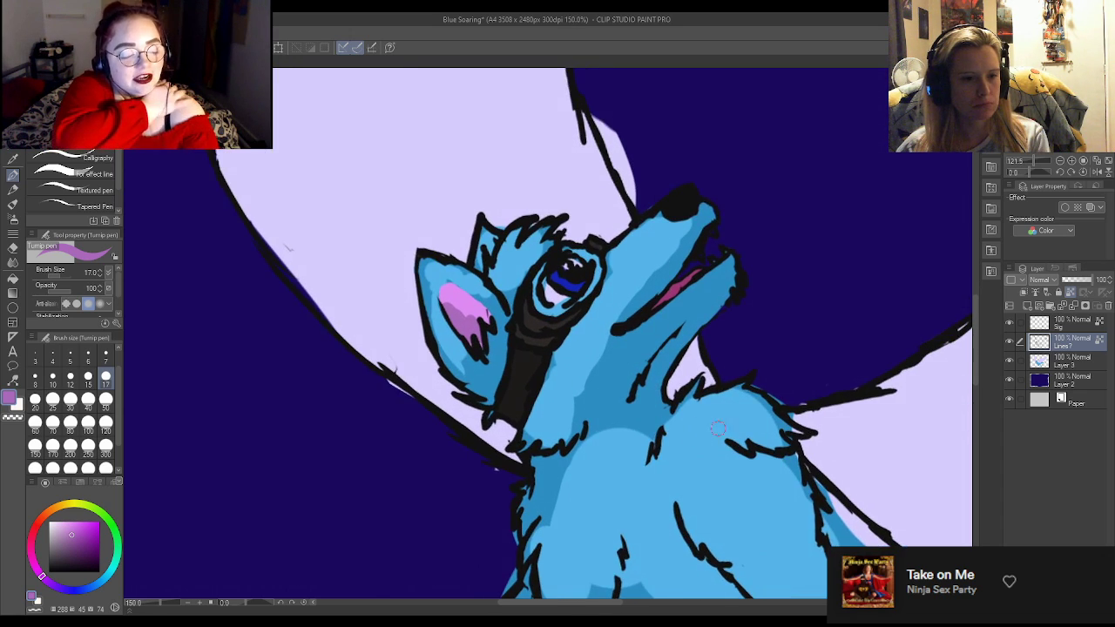
pyautogui.scroll(-2, 523, 405)
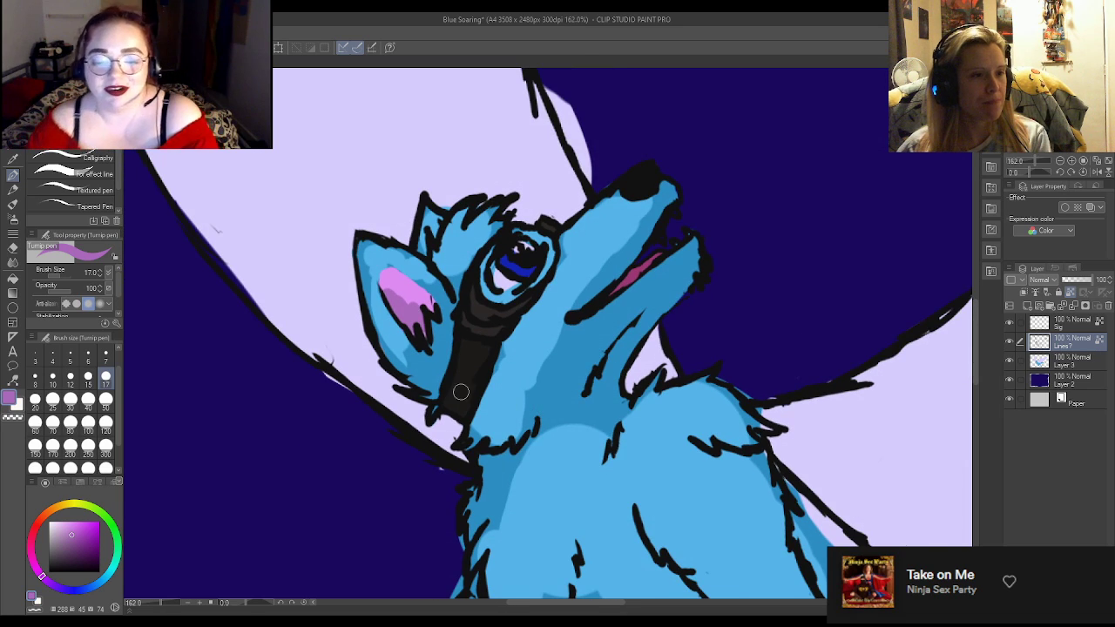
pyautogui.scroll(-1, 539, 354)
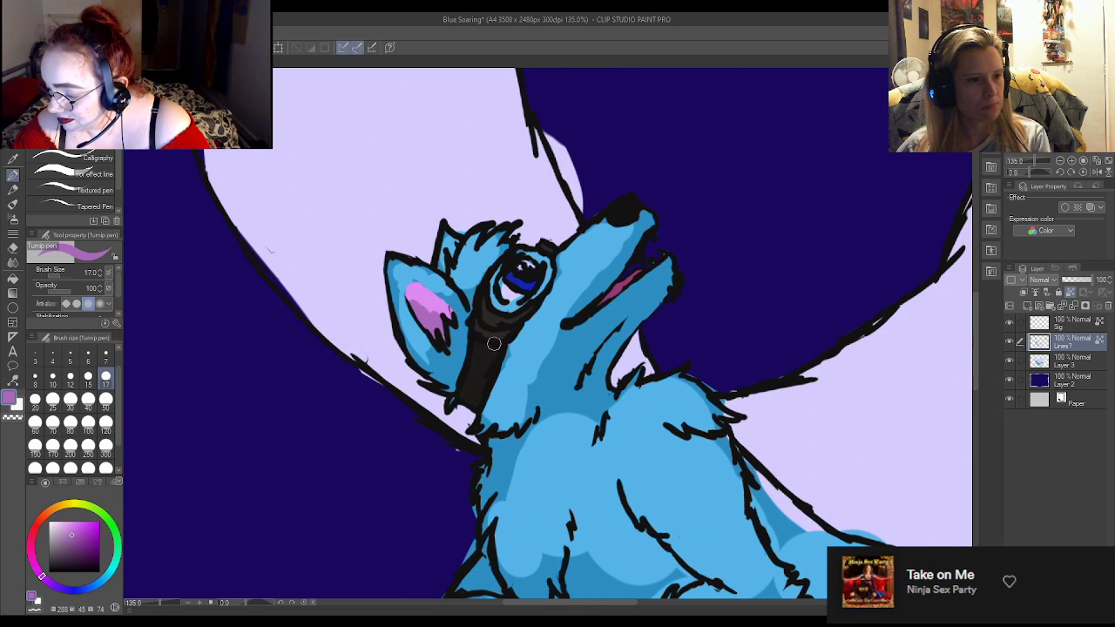
pyautogui.scroll(2, 528, 337)
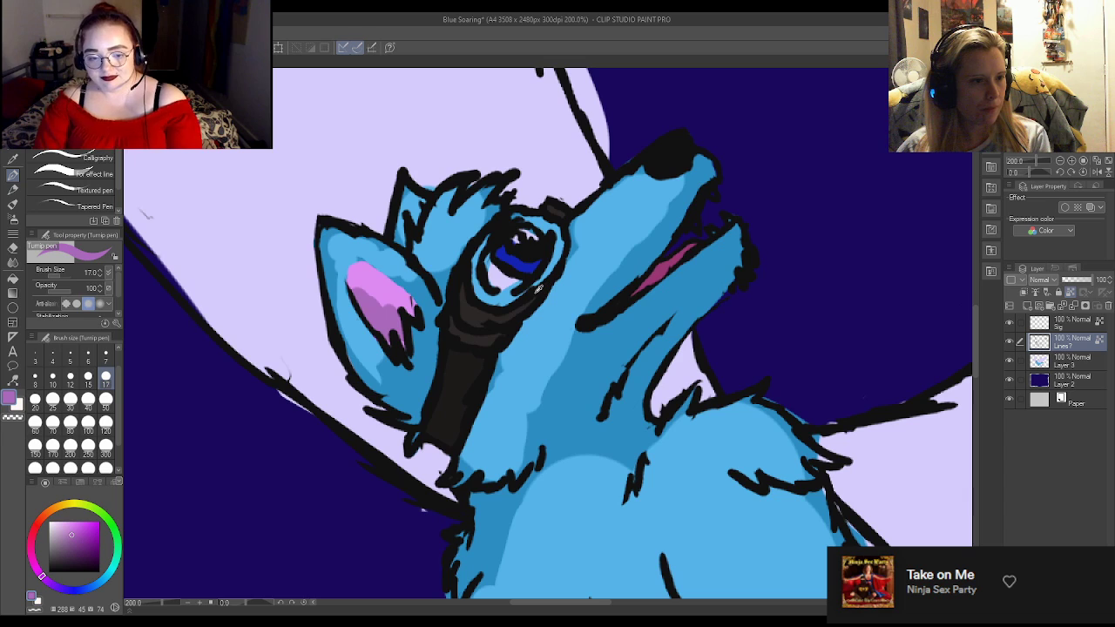
# Sample the pale lavender of the eye white, shift it to a muted cream and set the pen's brush size to 7.
pyautogui.keyDown('alt'); pyautogui.click(514, 276); pyautogui.keyUp('alt')
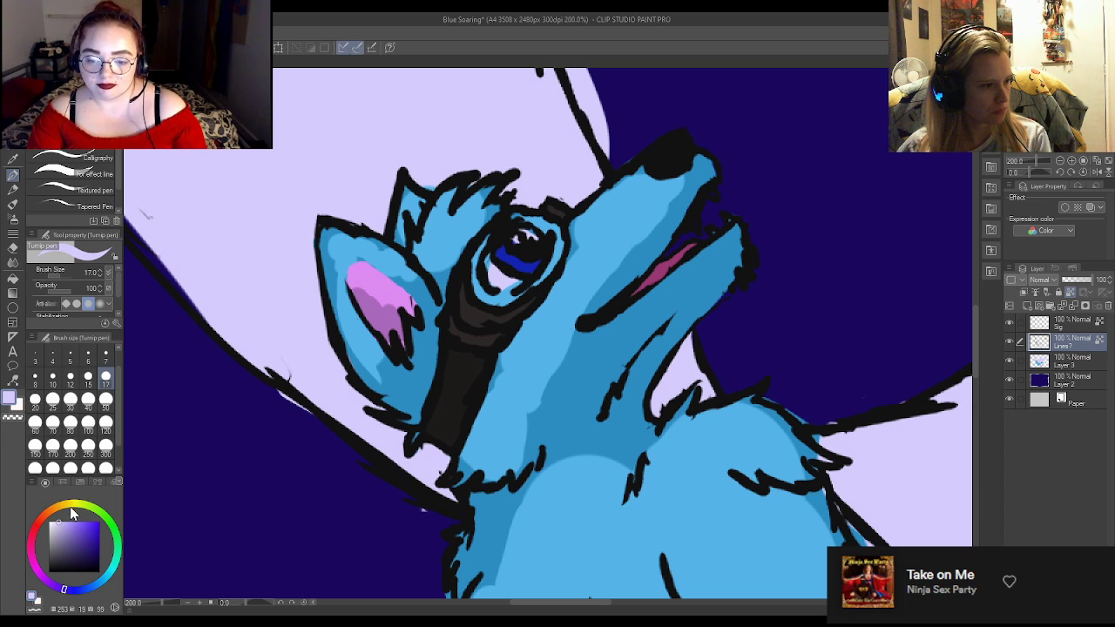
pyautogui.click(68, 509)
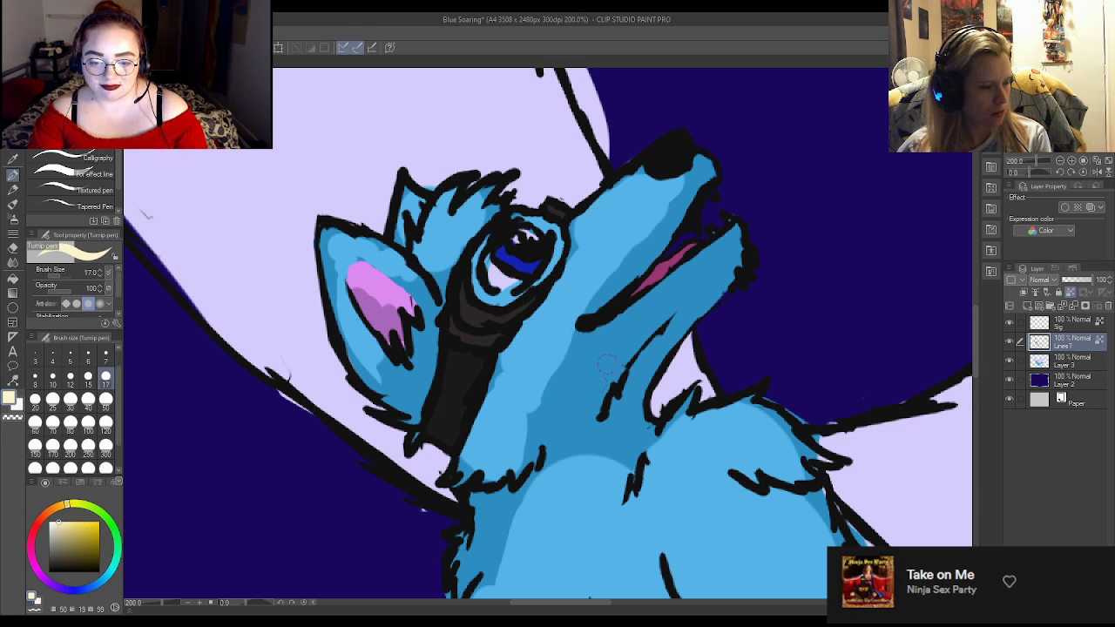
pyautogui.scroll(2, 755, 279)
pyautogui.scroll(1, 708, 166)
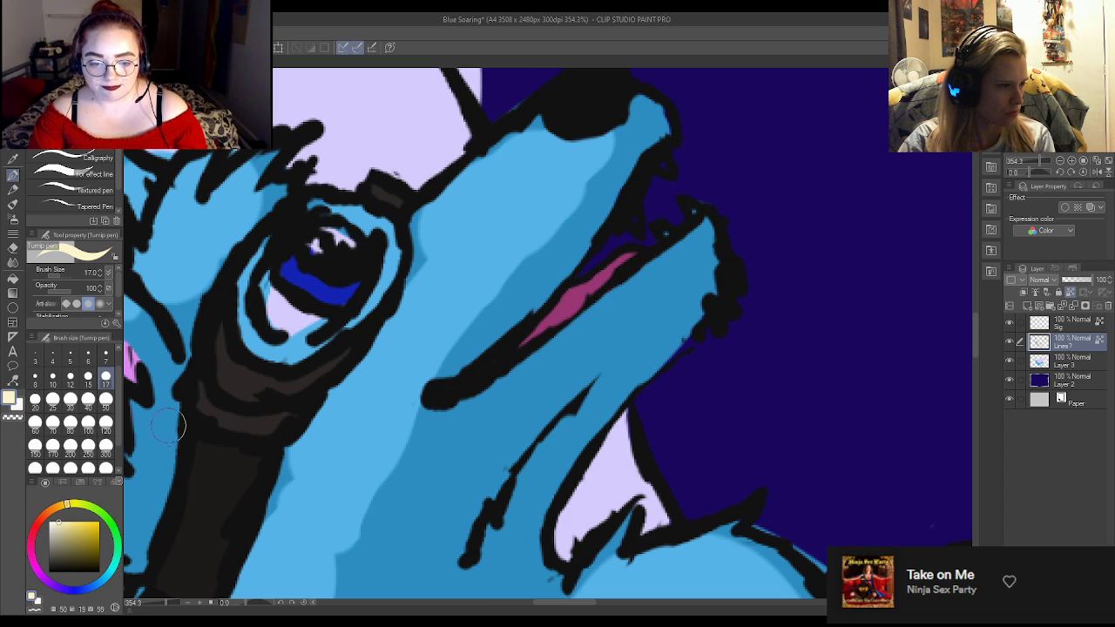
pyautogui.click(90, 382)
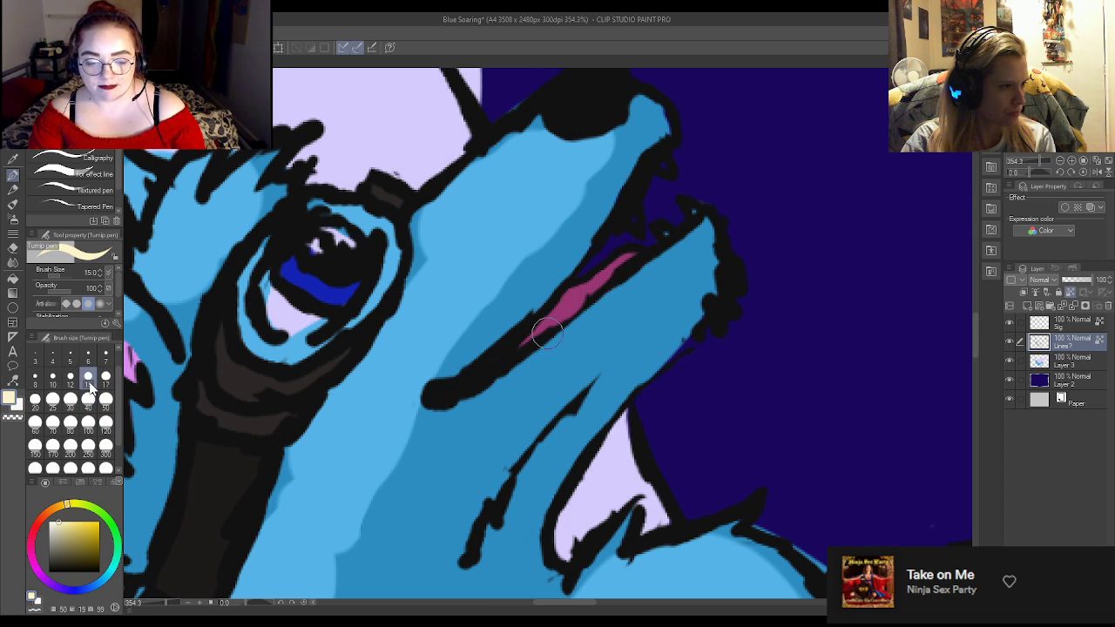
pyautogui.click(56, 528)
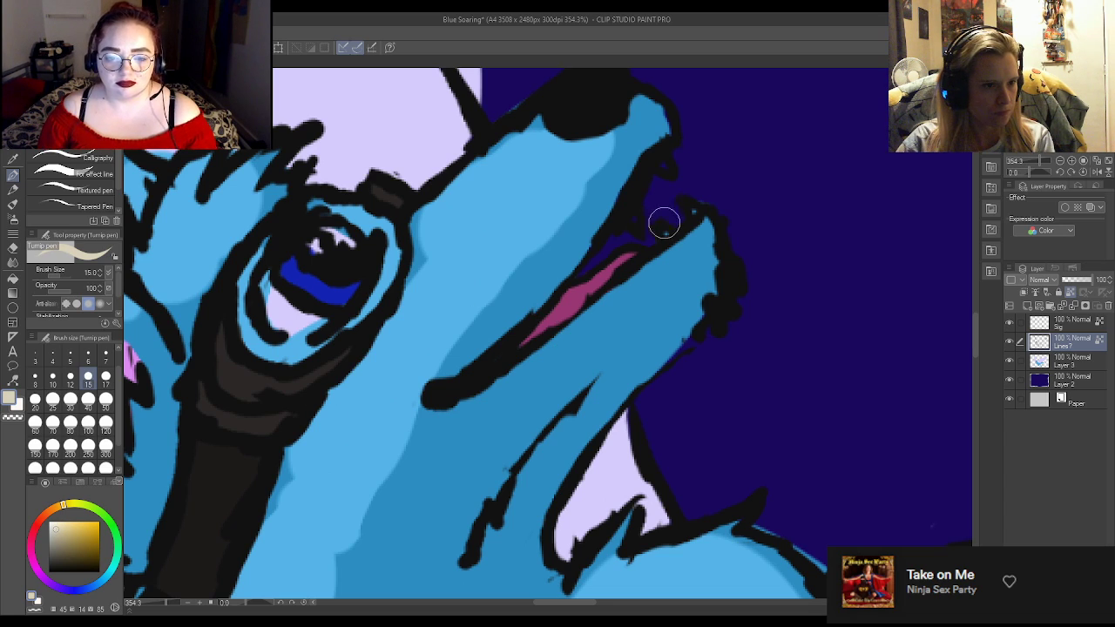
pyautogui.click(107, 358)
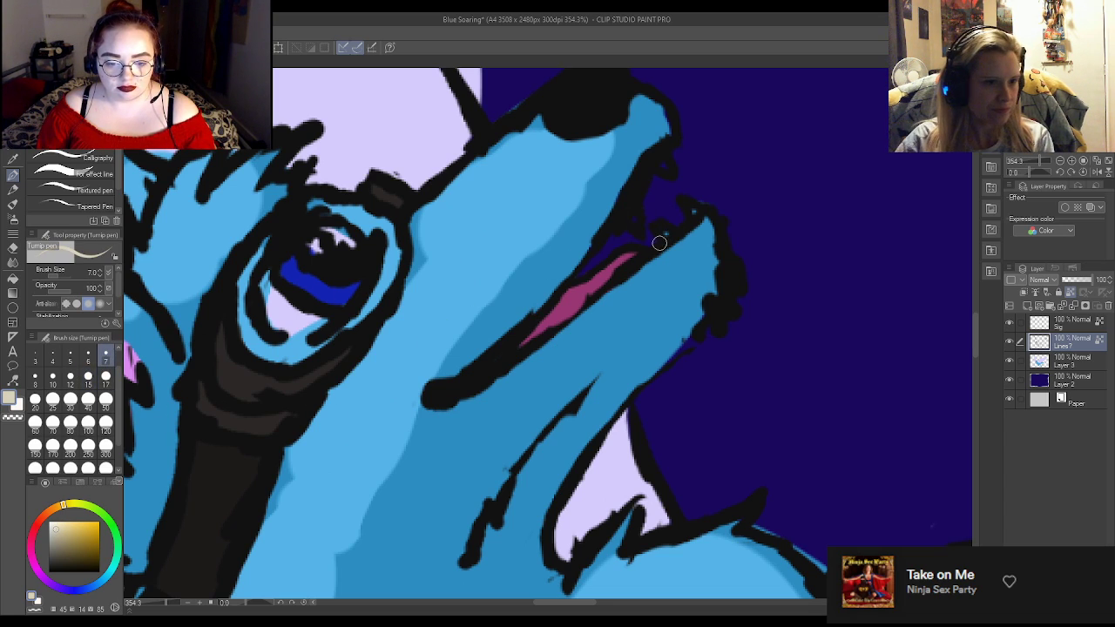
# Paint the small teeth in the upper and lower jaws on Layer 3 with a less saturated off-white.
pyautogui.click(1078, 362)
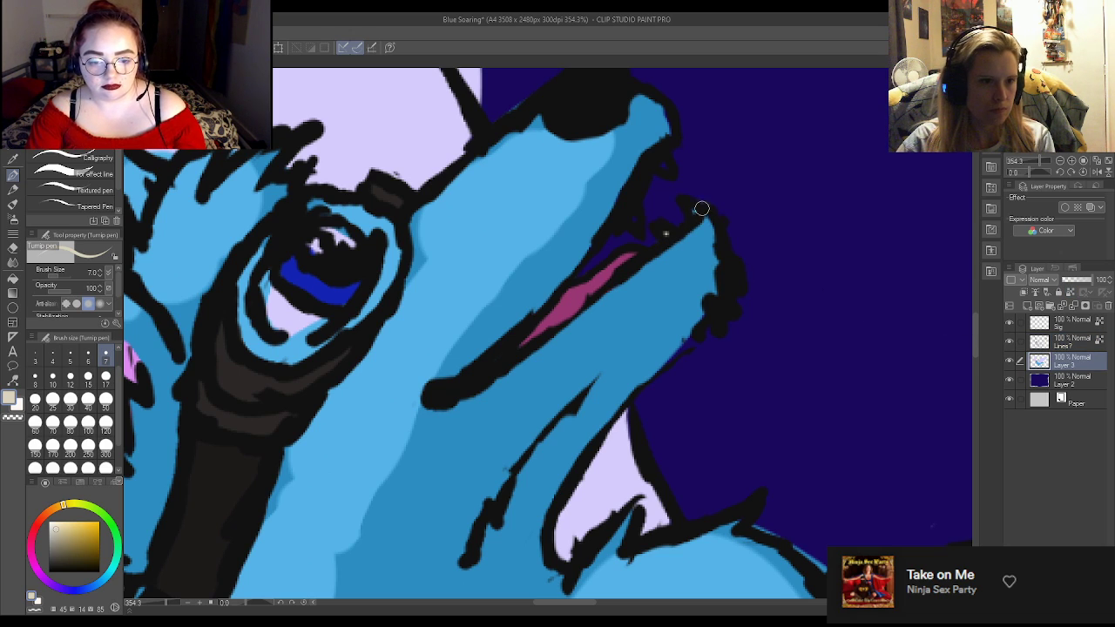
pyautogui.click(51, 526)
pyautogui.click(666, 232)
pyautogui.moveTo(682, 177); pyautogui.dragTo(730, 143)
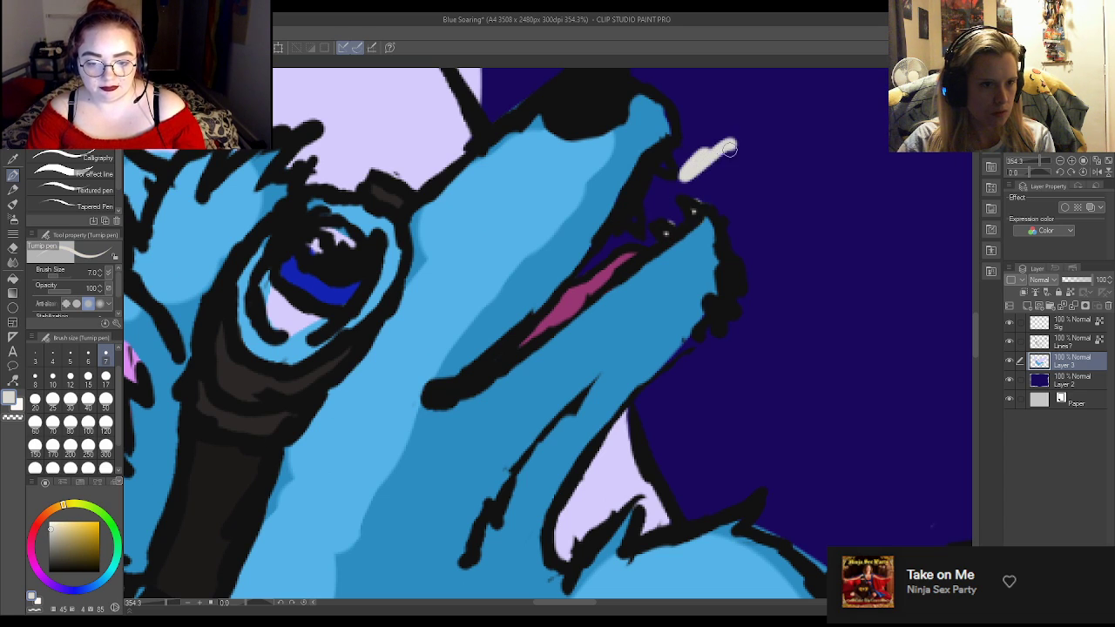
pyautogui.hotkey('ctrl', 'z')
pyautogui.click(633, 217)
pyautogui.click(663, 165)
pyautogui.moveTo(665, 180)
pyautogui.mouseDown()
pyautogui.moveTo(679, 201)
pyautogui.moveTo(668, 182)
pyautogui.moveTo(676, 182)
pyautogui.moveTo(662, 181)
pyautogui.mouseUp()
pyautogui.press('e')
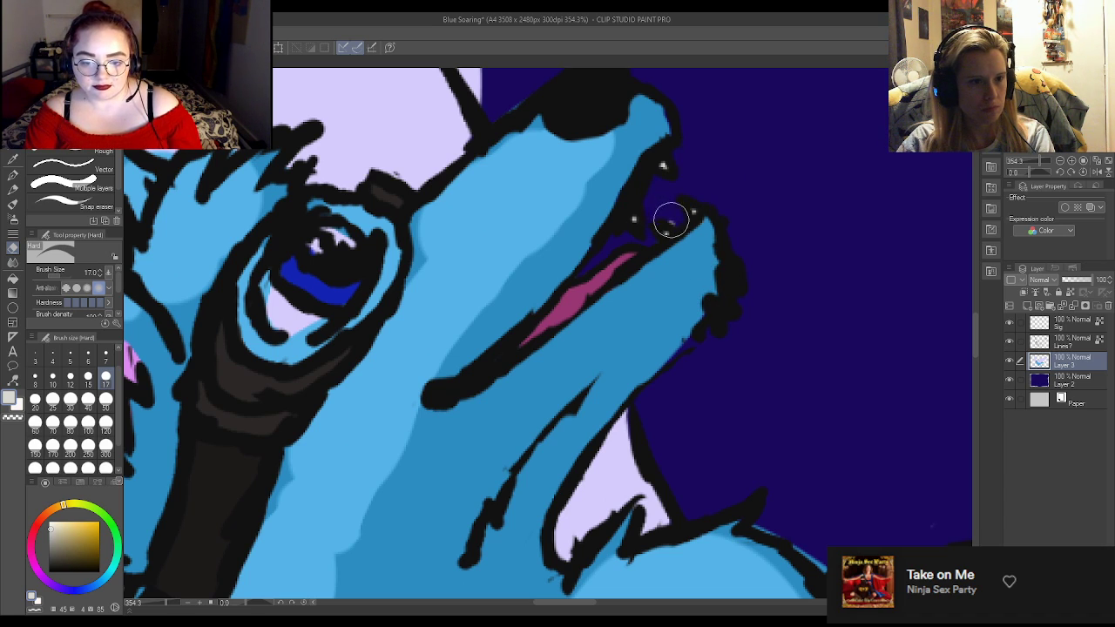
pyautogui.press('p')
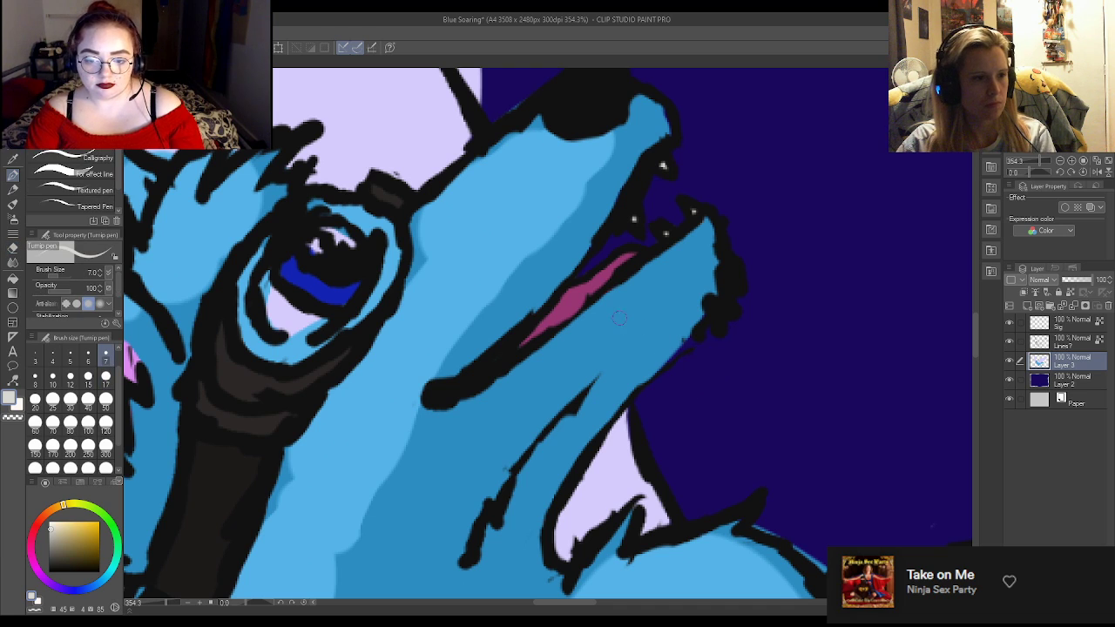
# Paint the claws beside the pink pads of the nearer front paw off-white.
pyautogui.scroll(-5, 620, 311)
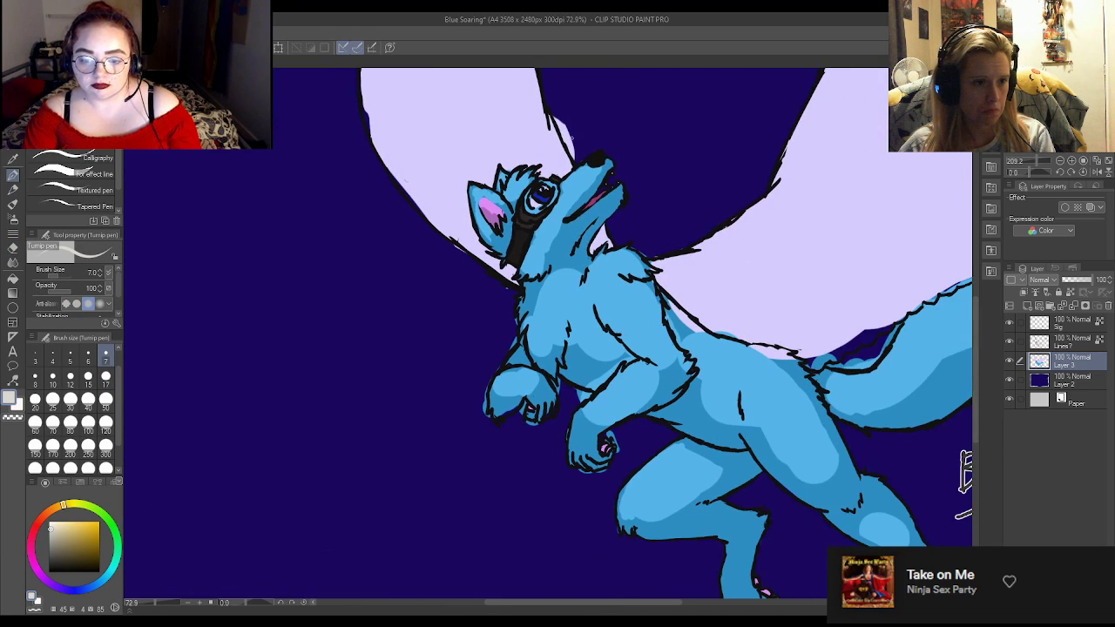
pyautogui.scroll(2, 581, 496)
pyautogui.scroll(3, 580, 497)
pyautogui.moveTo(654, 402)
pyautogui.mouseDown()
pyautogui.moveTo(634, 370)
pyautogui.moveTo(660, 388)
pyautogui.moveTo(660, 377)
pyautogui.moveTo(633, 390)
pyautogui.mouseUp()
pyautogui.keyDown('alt'); pyautogui.click(633, 389); pyautogui.keyUp('alt')
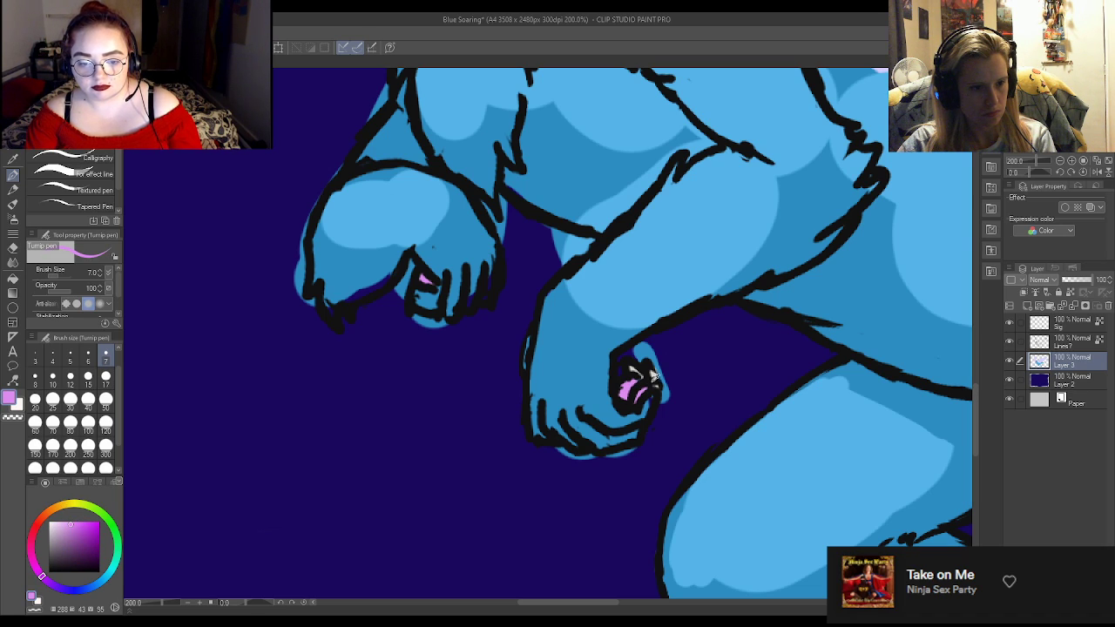
pyautogui.keyDown('alt'); pyautogui.click(654, 377); pyautogui.keyUp('alt')
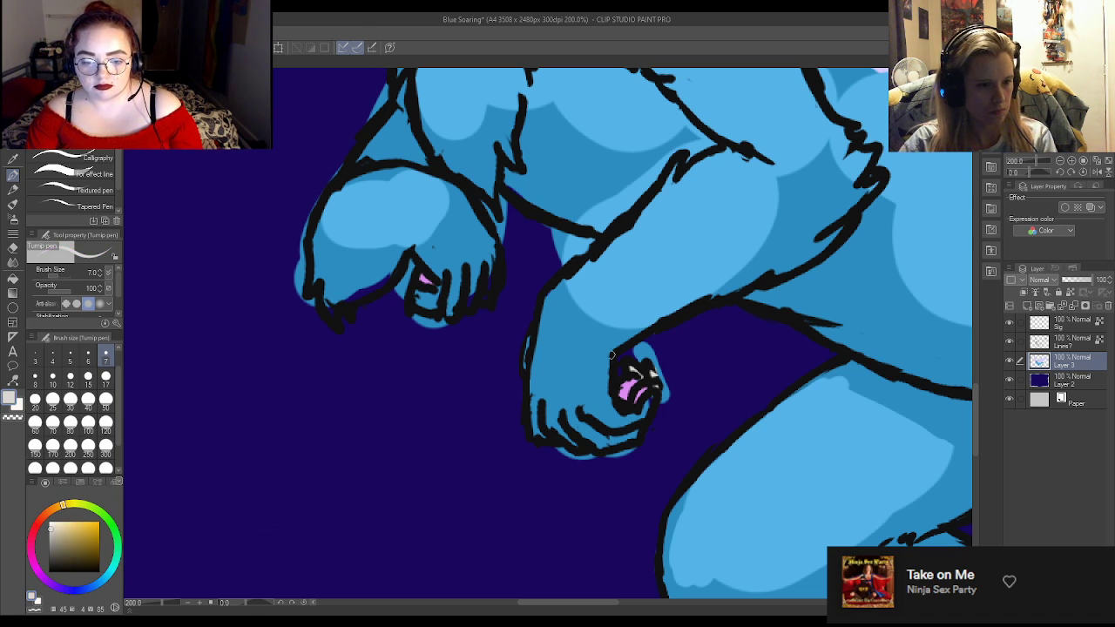
# Paint the claws of both hind feet with the same off-white.
pyautogui.scroll(-5, 649, 370)
pyautogui.scroll(4, 795, 508)
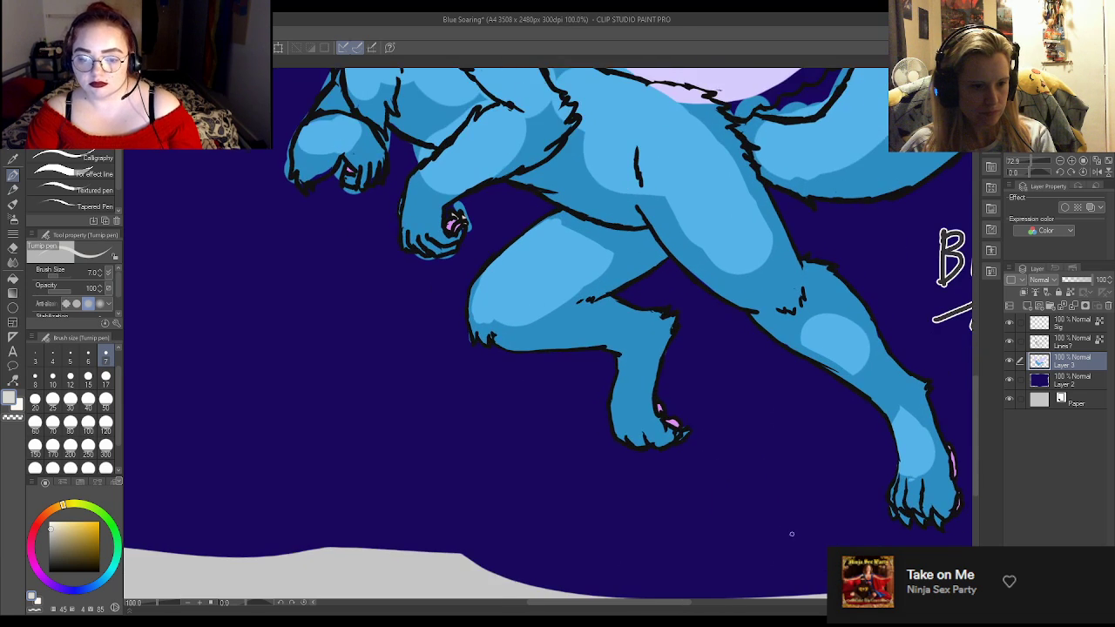
pyautogui.moveTo(636, 385); pyautogui.dragTo(631, 391)
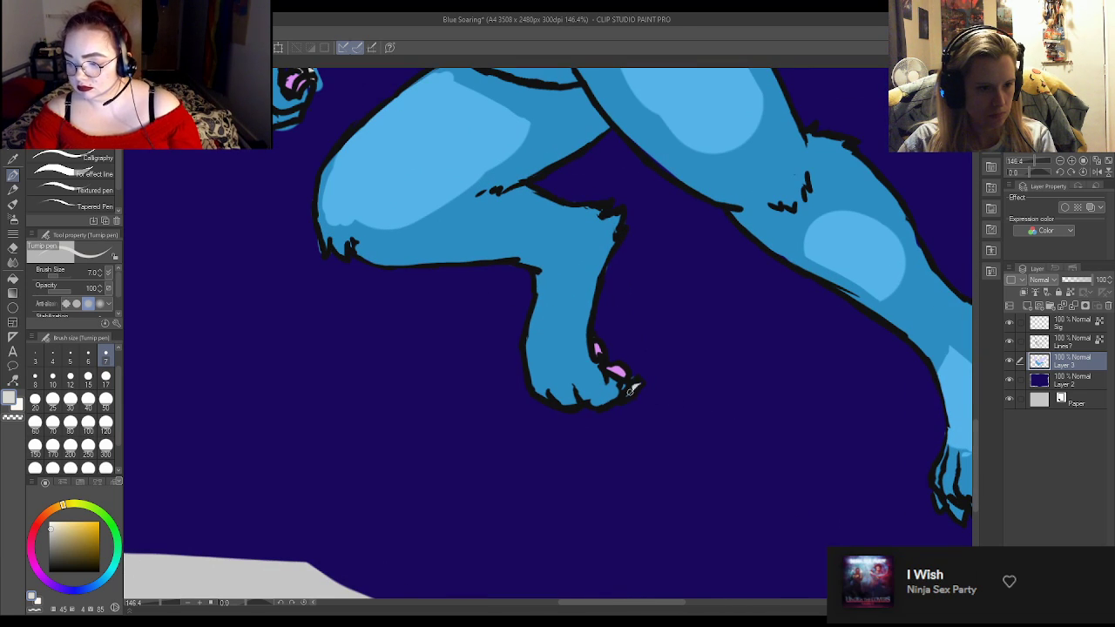
pyautogui.scroll(-3, 707, 408)
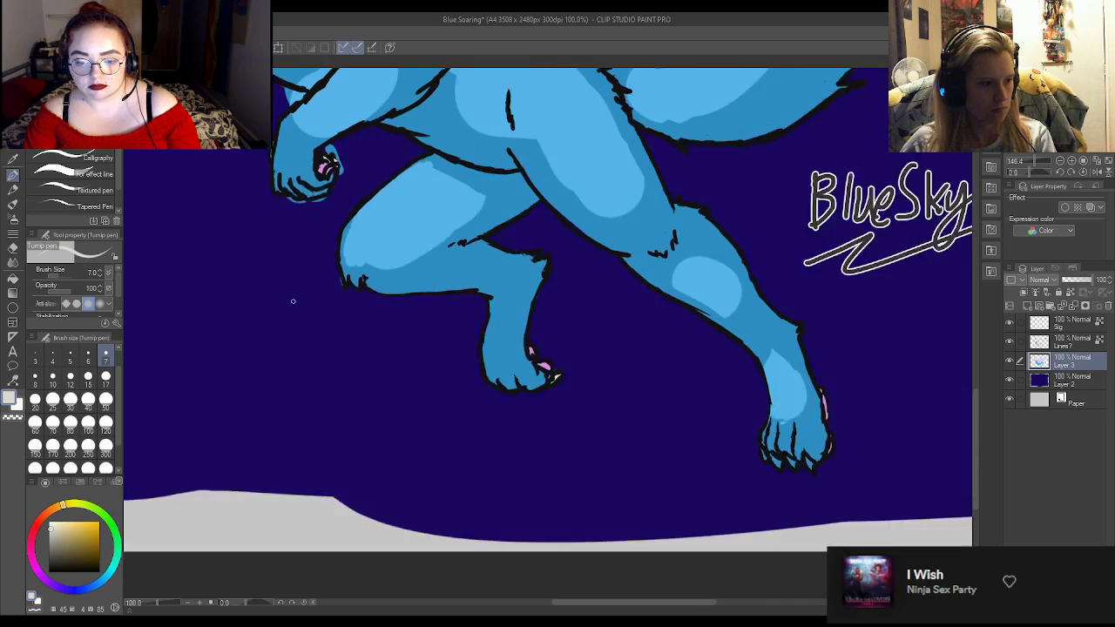
pyautogui.scroll(5, 510, 443)
pyautogui.scroll(1, 761, 398)
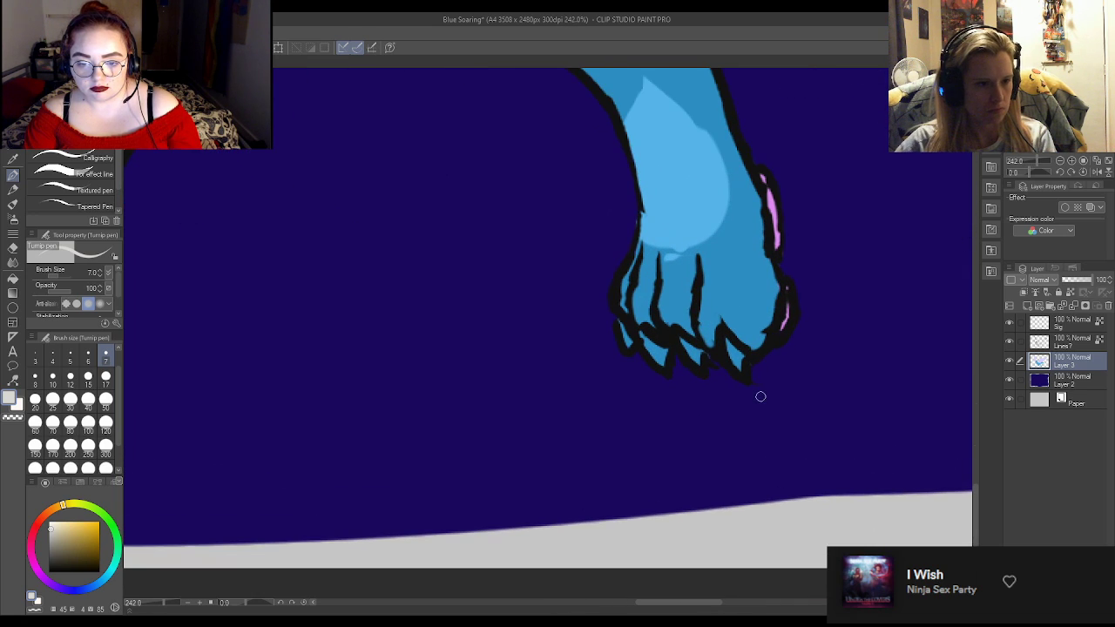
pyautogui.moveTo(621, 323)
pyautogui.mouseDown()
pyautogui.moveTo(652, 338)
pyautogui.moveTo(660, 364)
pyautogui.moveTo(687, 342)
pyautogui.moveTo(696, 366)
pyautogui.moveTo(739, 356)
pyautogui.mouseUp()
pyautogui.scroll(-2, 706, 317)
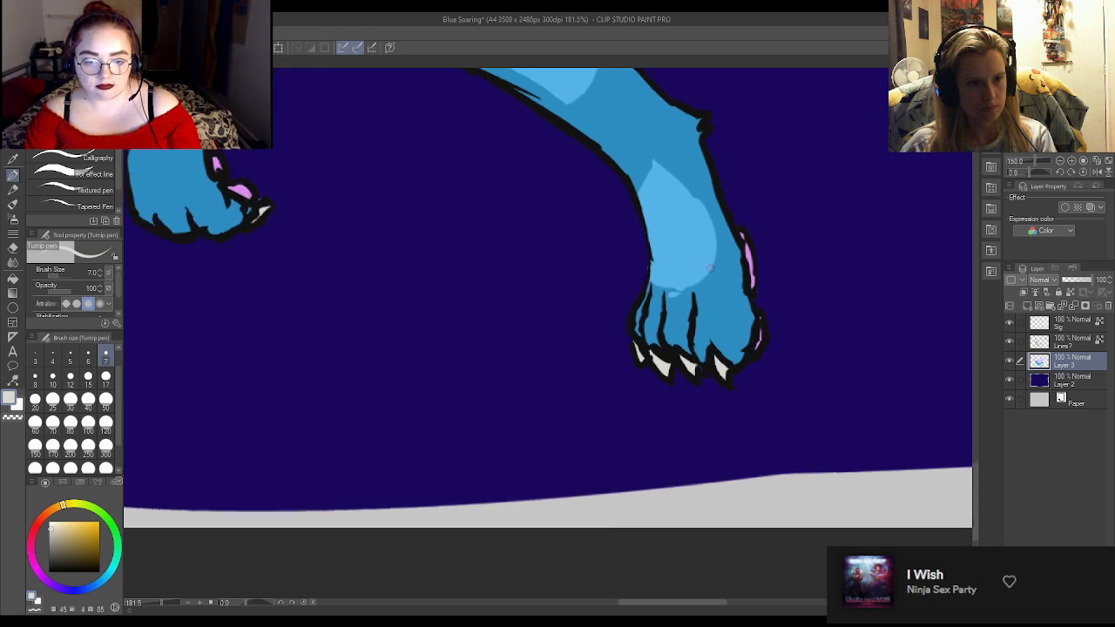
# Add light blue highlight strokes along the toes of the extended hind foot using the sampled highlight colour.
pyautogui.scroll(2, 697, 327)
pyautogui.keyDown('alt'); pyautogui.click(692, 333); pyautogui.keyUp('alt')
pyautogui.moveTo(703, 307); pyautogui.dragTo(700, 364)
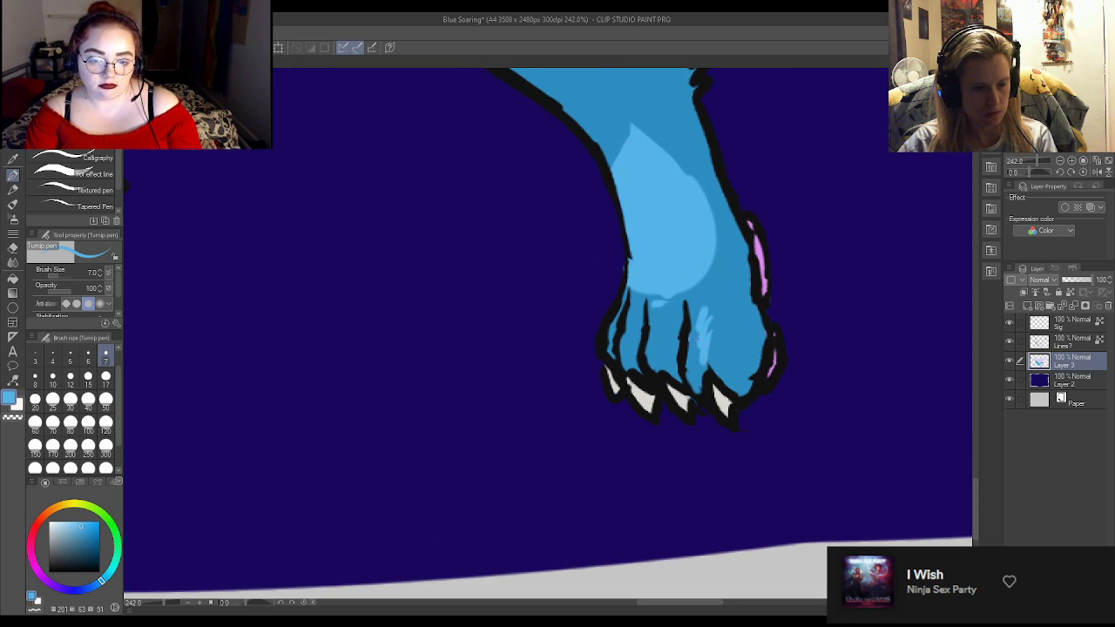
pyautogui.moveTo(665, 310); pyautogui.dragTo(660, 366)
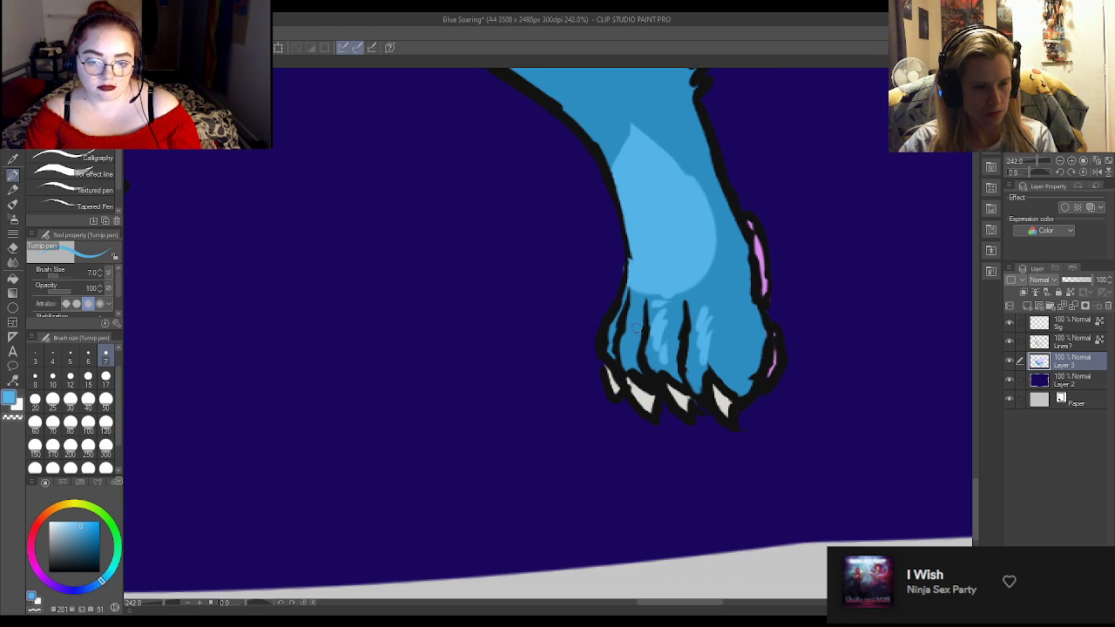
pyautogui.moveTo(637, 304); pyautogui.dragTo(628, 353)
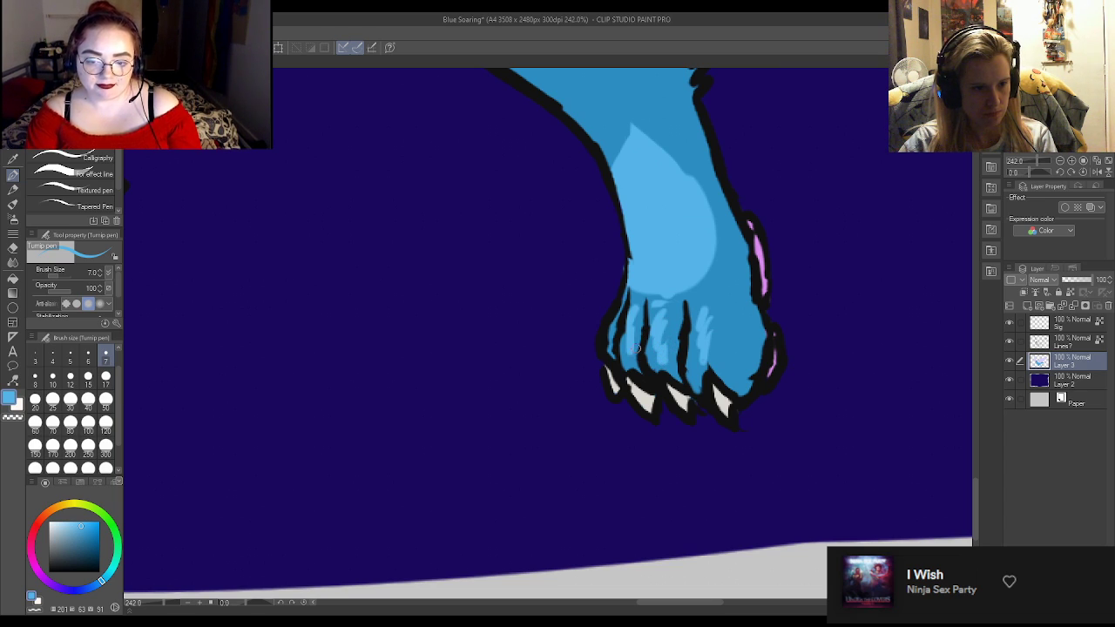
# Trim the front edge of the extended hind leg's lower highlight with the sampled darker body blue.
pyautogui.keyDown('alt'); pyautogui.click(721, 280); pyautogui.keyUp('alt')
pyautogui.moveTo(623, 282)
pyautogui.mouseDown()
pyautogui.moveTo(632, 217)
pyautogui.moveTo(615, 186)
pyautogui.moveTo(619, 161)
pyautogui.mouseUp()
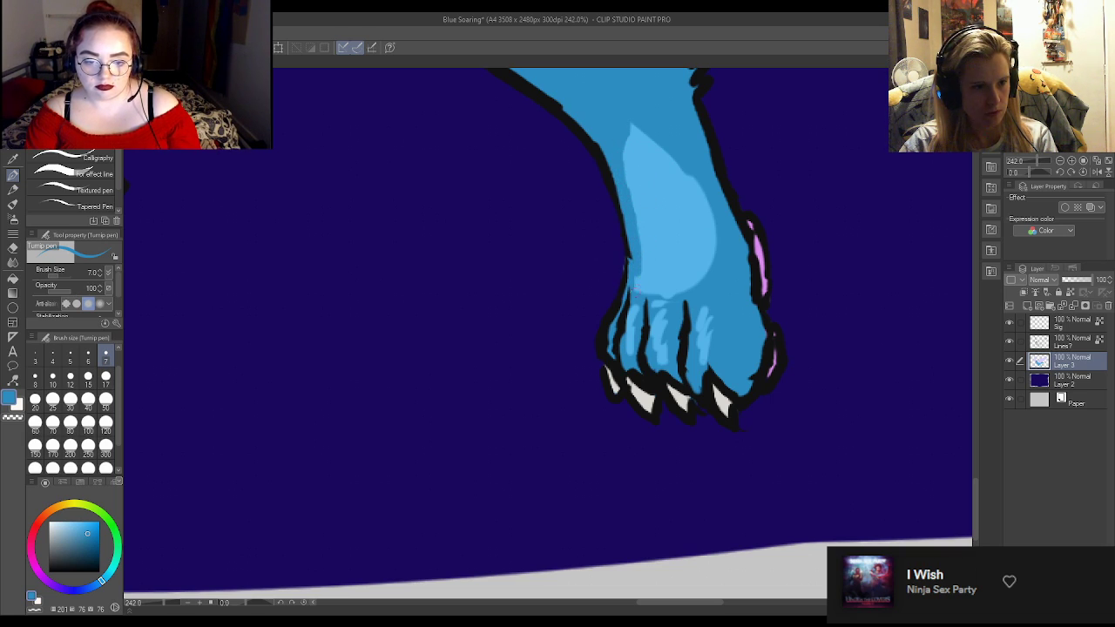
pyautogui.moveTo(629, 261)
pyautogui.mouseDown()
pyautogui.moveTo(645, 234)
pyautogui.moveTo(638, 246)
pyautogui.moveTo(641, 225)
pyautogui.moveTo(631, 258)
pyautogui.moveTo(626, 162)
pyautogui.mouseUp()
# Feather the top, back and lower edges of the lower hind-leg highlight with short light blue fur strokes.
pyautogui.keyDown('alt'); pyautogui.click(645, 142); pyautogui.keyUp('alt')
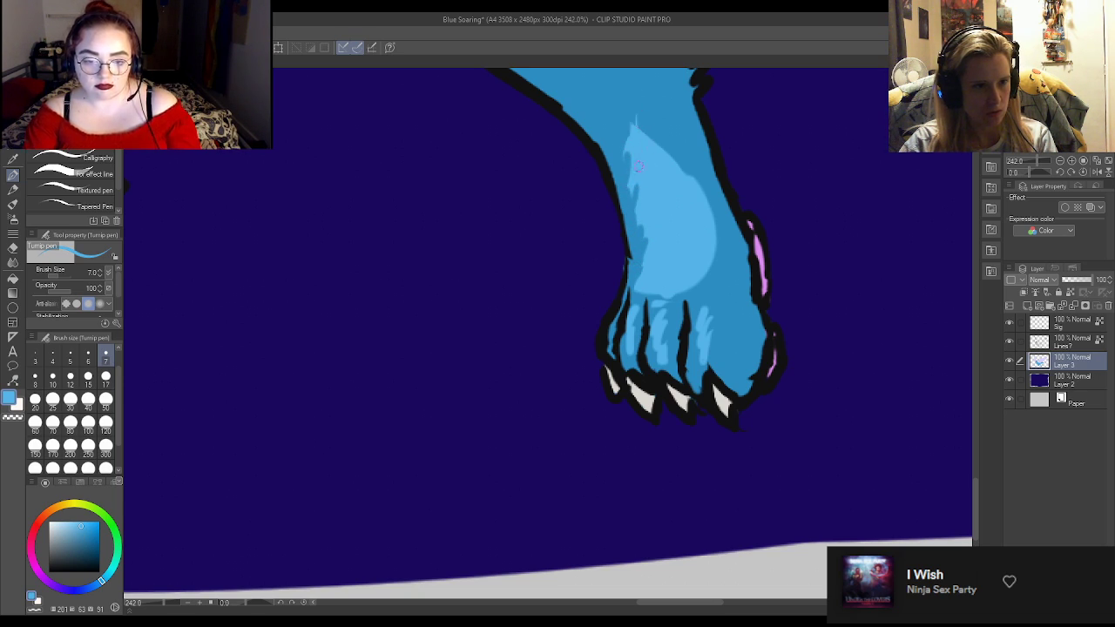
pyautogui.moveTo(644, 125); pyautogui.dragTo(641, 115)
pyautogui.moveTo(662, 179)
pyautogui.mouseDown()
pyautogui.moveTo(654, 124)
pyautogui.moveTo(665, 128)
pyautogui.mouseUp()
pyautogui.moveTo(680, 173)
pyautogui.mouseDown()
pyautogui.moveTo(675, 153)
pyautogui.moveTo(696, 171)
pyautogui.mouseUp()
pyautogui.moveTo(714, 226); pyautogui.dragTo(709, 193)
pyautogui.moveTo(717, 236); pyautogui.dragTo(715, 214)
pyautogui.moveTo(719, 261); pyautogui.dragTo(715, 228)
pyautogui.moveTo(709, 284)
pyautogui.mouseDown()
pyautogui.moveTo(727, 255)
pyautogui.moveTo(666, 306)
pyautogui.moveTo(662, 275)
pyautogui.moveTo(643, 308)
pyautogui.mouseUp()
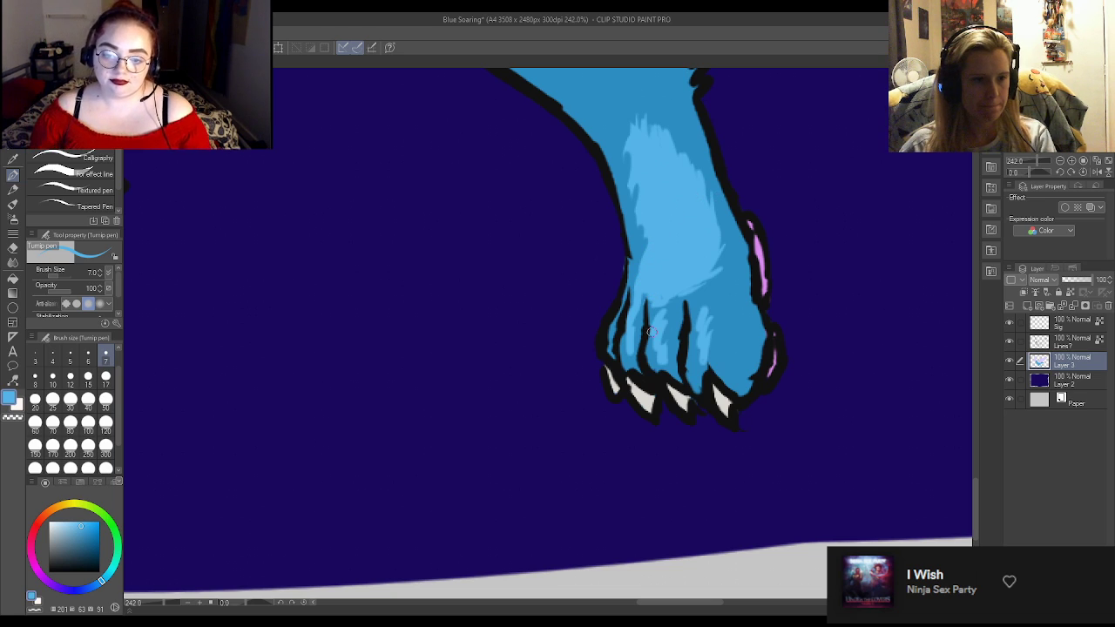
pyautogui.scroll(-6, 610, 406)
pyautogui.scroll(4, 683, 427)
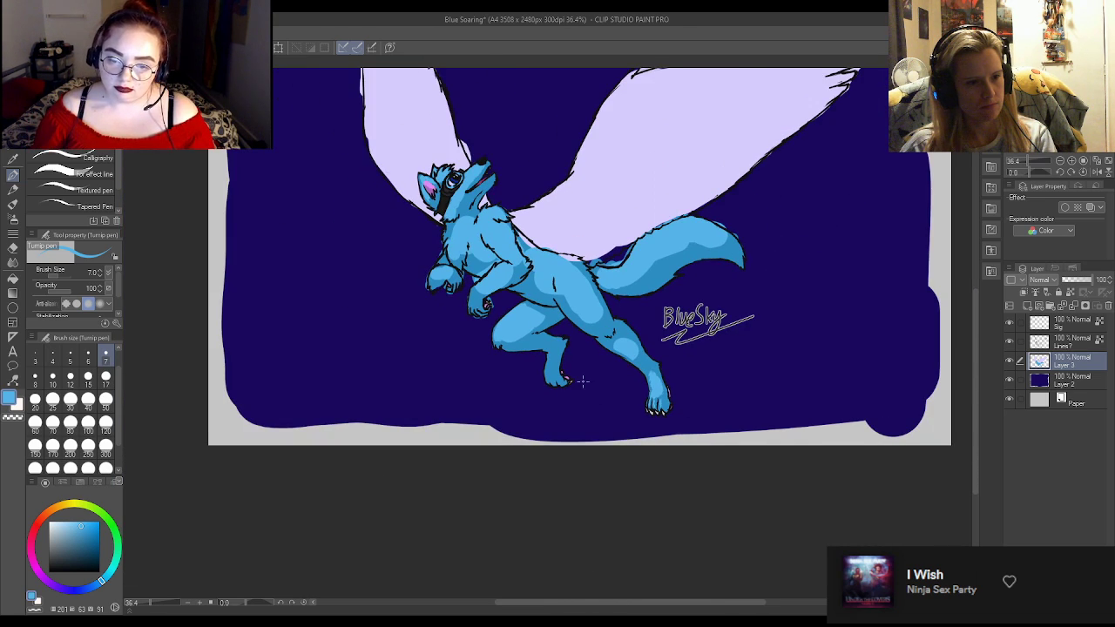
# Extend the shin highlight of the extended hind leg towards the knee in light blue and trim its lower edge with the darker body blue.
pyautogui.scroll(5, 607, 341)
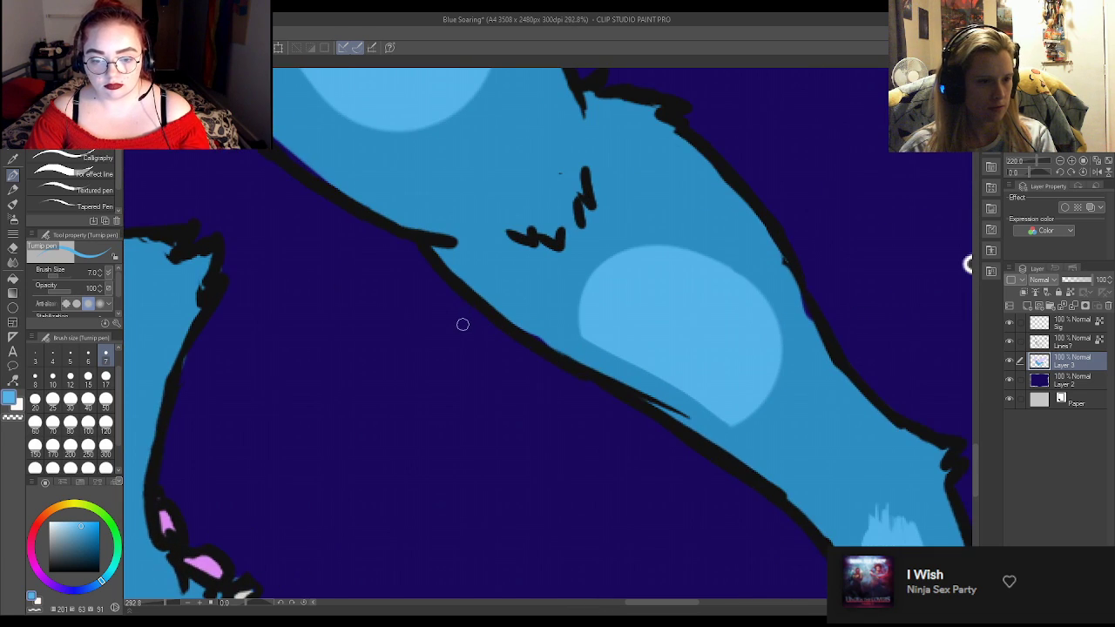
pyautogui.moveTo(552, 298)
pyautogui.mouseDown()
pyautogui.moveTo(572, 303)
pyautogui.moveTo(545, 294)
pyautogui.moveTo(561, 314)
pyautogui.moveTo(580, 291)
pyautogui.mouseUp()
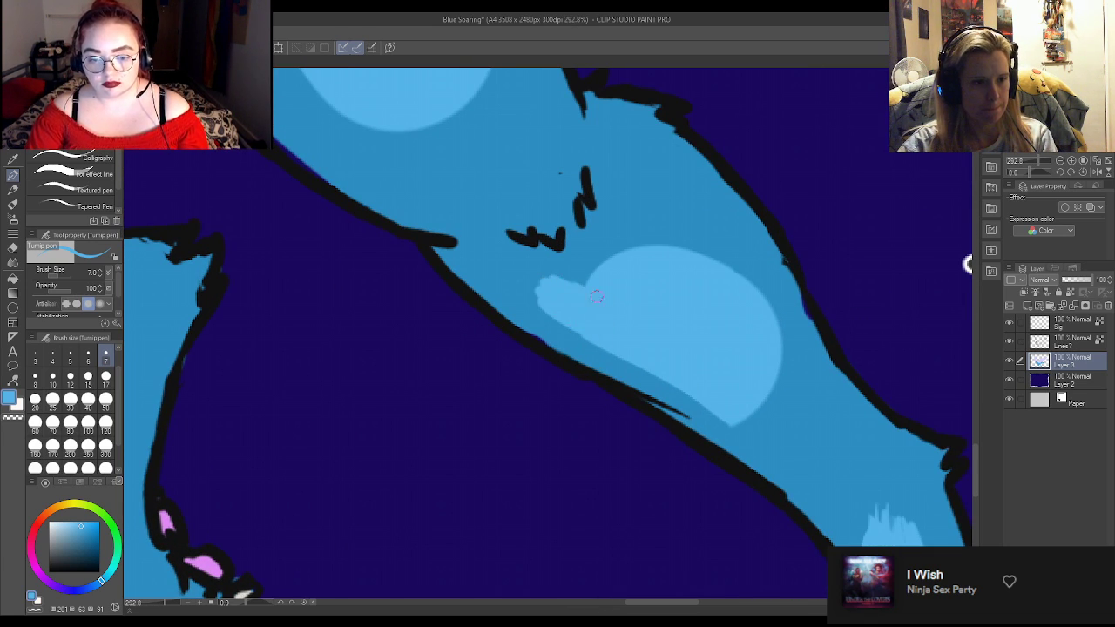
pyautogui.keyDown('alt'); pyautogui.click(569, 263); pyautogui.keyUp('alt')
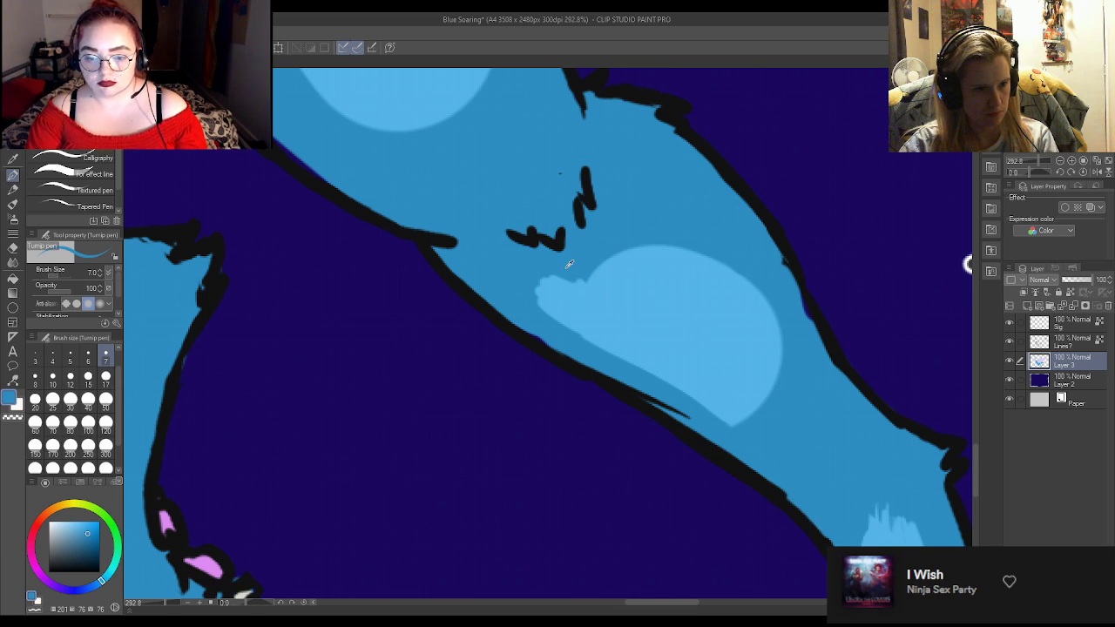
pyautogui.moveTo(536, 272)
pyautogui.mouseDown()
pyautogui.moveTo(577, 288)
pyautogui.moveTo(543, 260)
pyautogui.moveTo(597, 277)
pyautogui.moveTo(555, 269)
pyautogui.moveTo(569, 287)
pyautogui.moveTo(562, 314)
pyautogui.moveTo(597, 329)
pyautogui.moveTo(531, 309)
pyautogui.moveTo(643, 370)
pyautogui.moveTo(548, 332)
pyautogui.moveTo(638, 364)
pyautogui.moveTo(619, 359)
pyautogui.moveTo(693, 391)
pyautogui.moveTo(676, 389)
pyautogui.moveTo(710, 411)
pyautogui.mouseUp()
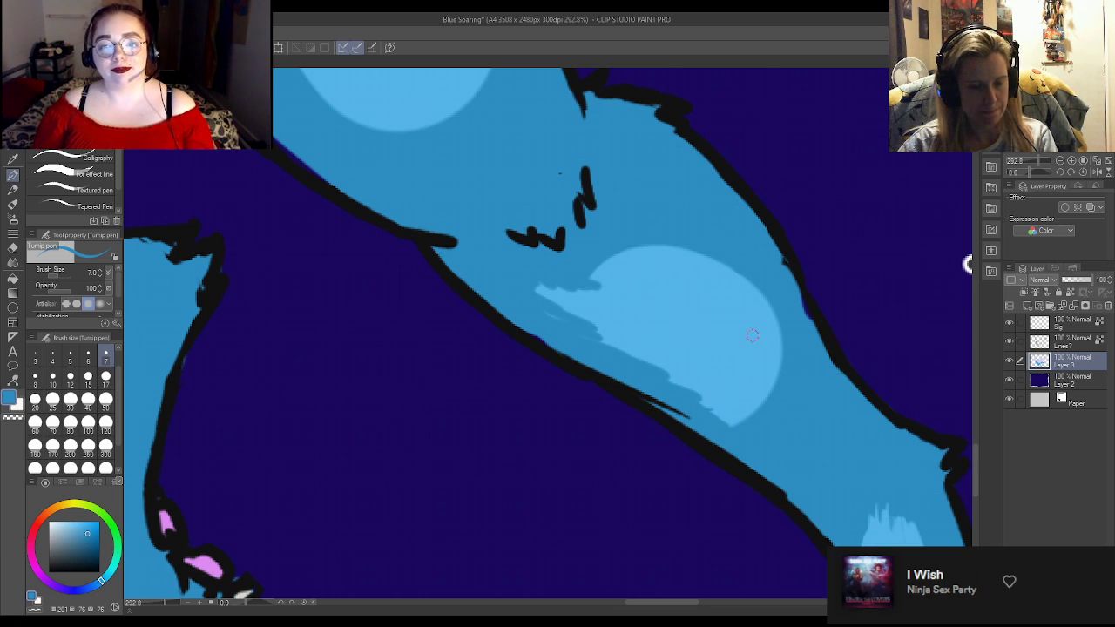
# Feather the upper, back and ankle-side edges of the shin highlight with sampled light blue fur strokes, touching up with the darker body blue.
pyautogui.keyDown('alt'); pyautogui.click(622, 261); pyautogui.keyUp('alt')
pyautogui.moveTo(600, 277); pyautogui.dragTo(620, 209)
pyautogui.moveTo(622, 253)
pyautogui.mouseDown()
pyautogui.moveTo(634, 194)
pyautogui.moveTo(621, 195)
pyautogui.moveTo(641, 185)
pyautogui.moveTo(651, 194)
pyautogui.mouseUp()
pyautogui.moveTo(662, 247)
pyautogui.mouseDown()
pyautogui.moveTo(668, 209)
pyautogui.moveTo(695, 209)
pyautogui.mouseUp()
pyautogui.moveTo(704, 259)
pyautogui.mouseDown()
pyautogui.moveTo(764, 331)
pyautogui.moveTo(754, 261)
pyautogui.mouseUp()
pyautogui.moveTo(758, 303); pyautogui.dragTo(766, 280)
pyautogui.moveTo(784, 370)
pyautogui.mouseDown()
pyautogui.moveTo(791, 303)
pyautogui.moveTo(777, 286)
pyautogui.mouseUp()
pyautogui.moveTo(782, 397)
pyautogui.mouseDown()
pyautogui.moveTo(787, 341)
pyautogui.moveTo(798, 360)
pyautogui.mouseUp()
pyautogui.moveTo(769, 414)
pyautogui.mouseDown()
pyautogui.moveTo(773, 385)
pyautogui.moveTo(768, 393)
pyautogui.mouseUp()
pyautogui.moveTo(751, 432); pyautogui.dragTo(784, 393)
pyautogui.moveTo(770, 448); pyautogui.dragTo(806, 375)
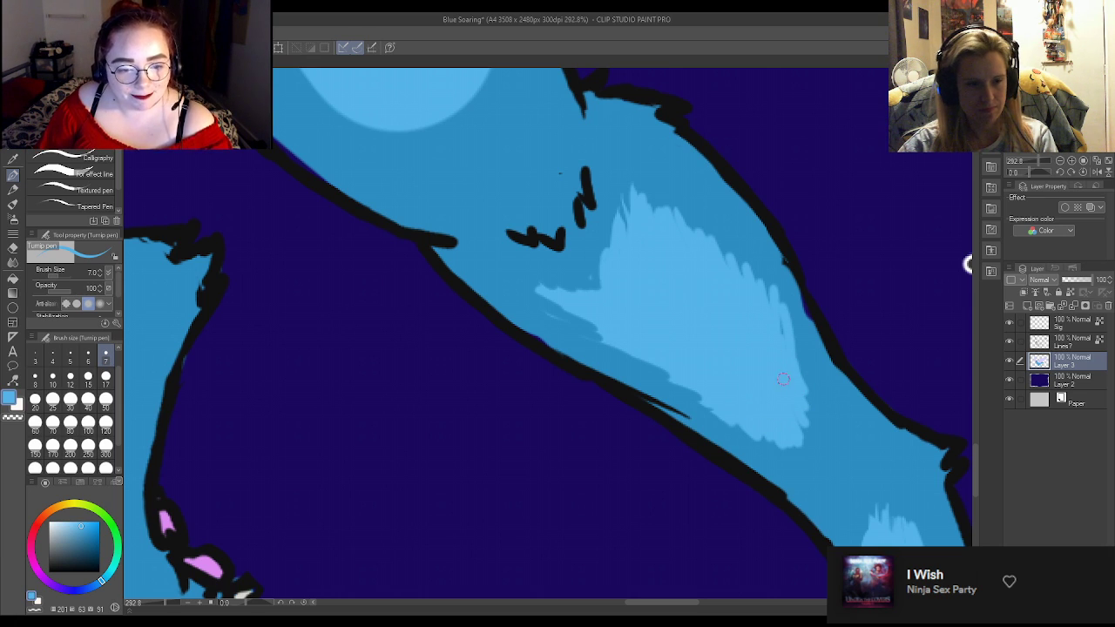
pyautogui.keyDown('alt'); pyautogui.click(762, 269); pyautogui.keyUp('alt')
pyautogui.moveTo(792, 339)
pyautogui.mouseDown()
pyautogui.moveTo(776, 286)
pyautogui.moveTo(762, 281)
pyautogui.mouseUp()
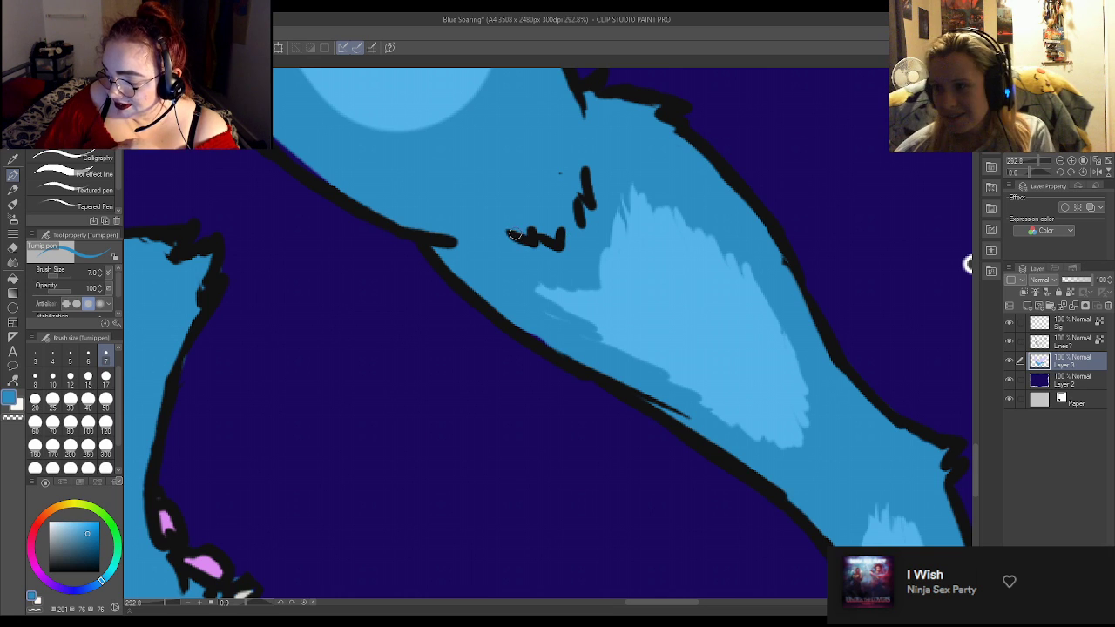
# Erase the stray blue patches outside the outlines between the rump and the base of the tail.
pyautogui.scroll(-3, 602, 334)
pyautogui.scroll(-4, 549, 327)
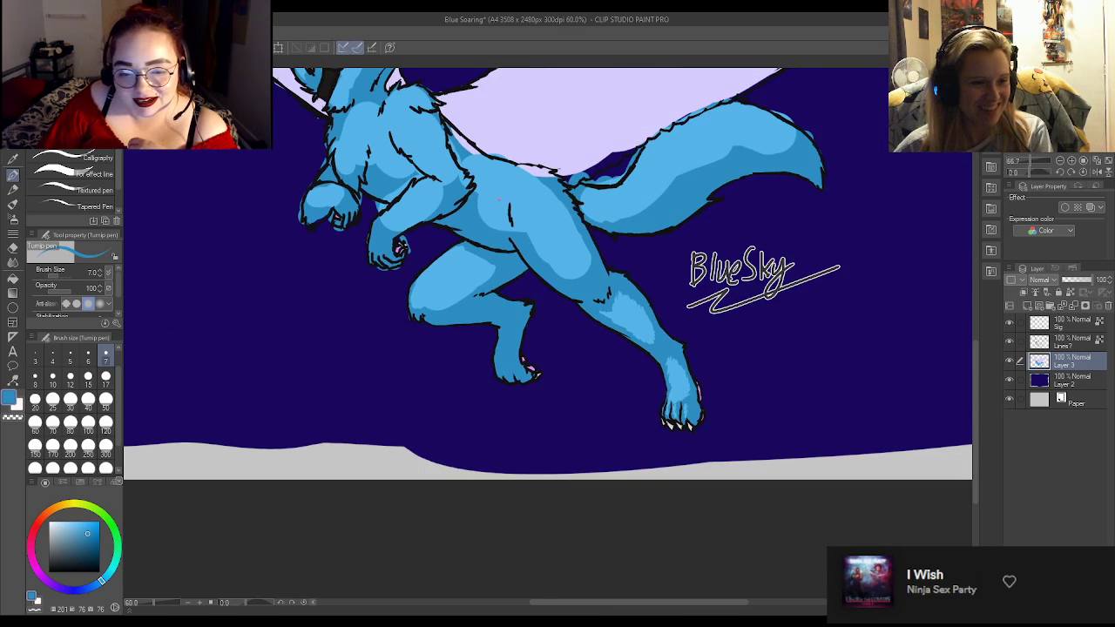
pyautogui.scroll(4, 592, 187)
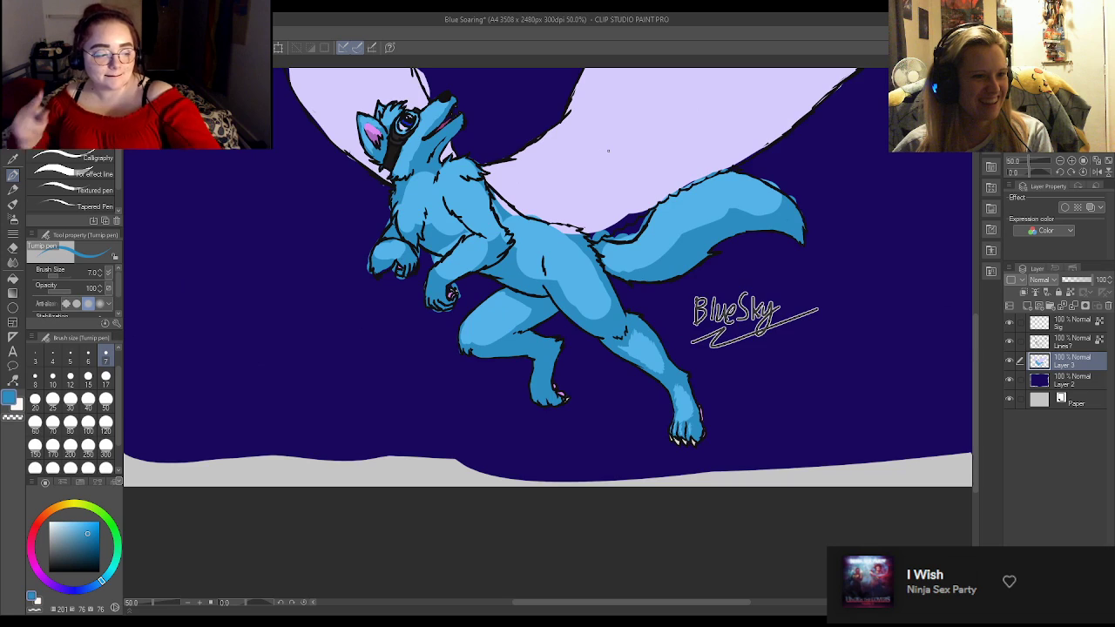
pyautogui.scroll(2, 606, 308)
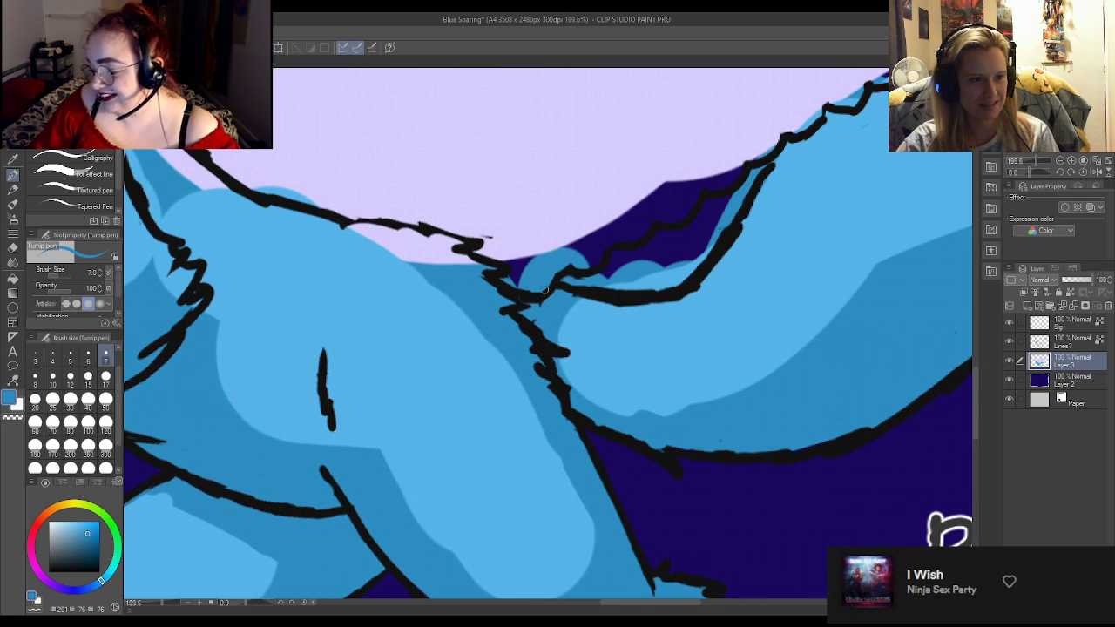
pyautogui.press('e')
pyautogui.moveTo(522, 283)
pyautogui.mouseDown()
pyautogui.moveTo(579, 252)
pyautogui.moveTo(655, 265)
pyautogui.moveTo(570, 277)
pyautogui.moveTo(633, 279)
pyautogui.moveTo(659, 258)
pyautogui.moveTo(648, 276)
pyautogui.moveTo(709, 234)
pyautogui.moveTo(676, 282)
pyautogui.moveTo(755, 159)
pyautogui.moveTo(706, 246)
pyautogui.moveTo(755, 166)
pyautogui.mouseUp()
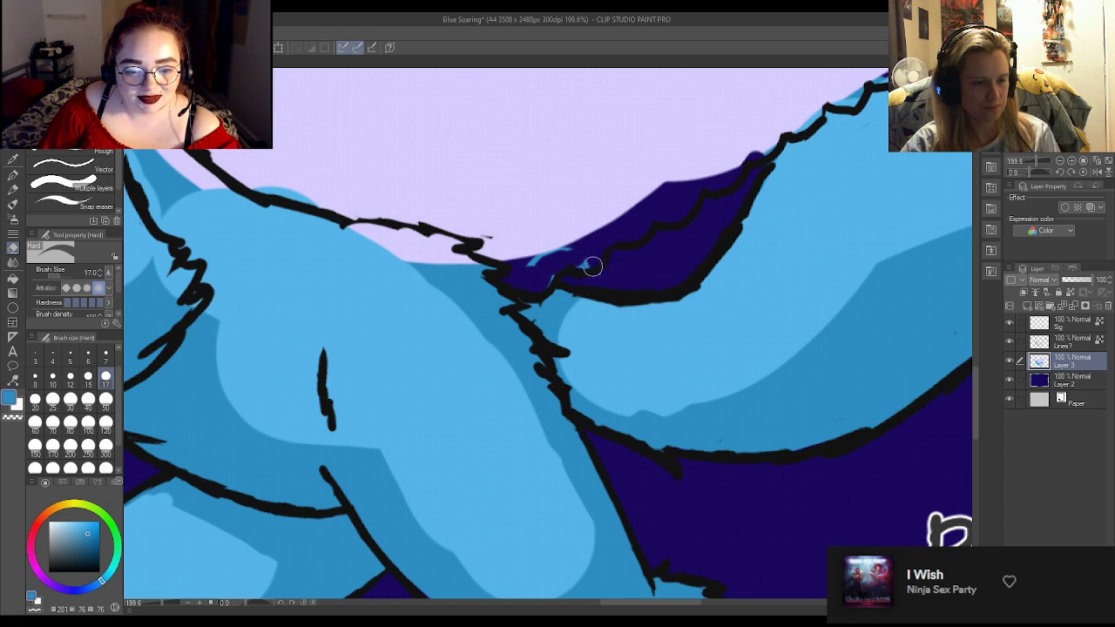
# Fill the gap between the wing and the jagged tail-base outline with the sampled wing lavender.
pyautogui.press('p')
pyautogui.keyDown('alt'); pyautogui.click(514, 221); pyautogui.keyUp('alt')
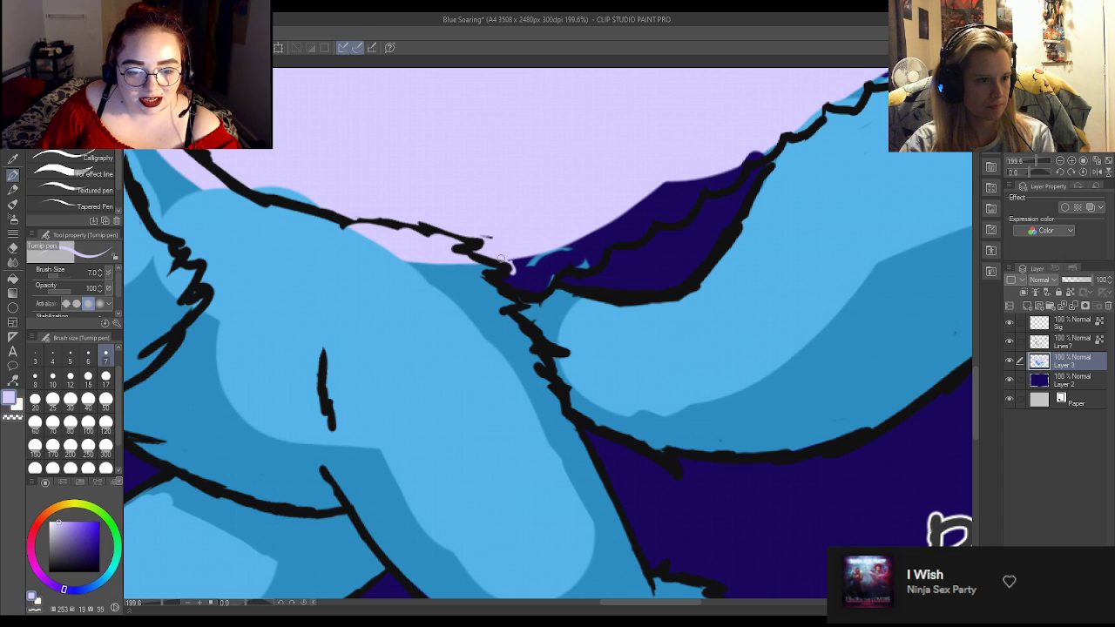
pyautogui.moveTo(496, 275)
pyautogui.mouseDown()
pyautogui.moveTo(530, 272)
pyautogui.moveTo(545, 246)
pyautogui.moveTo(535, 256)
pyautogui.moveTo(585, 242)
pyautogui.moveTo(617, 212)
pyautogui.moveTo(619, 223)
pyautogui.moveTo(658, 182)
pyautogui.moveTo(653, 199)
pyautogui.moveTo(675, 188)
pyautogui.moveTo(681, 167)
pyautogui.moveTo(716, 170)
pyautogui.moveTo(734, 140)
pyautogui.moveTo(782, 112)
pyautogui.moveTo(791, 119)
pyautogui.moveTo(828, 88)
pyautogui.mouseUp()
# Set the brush size to 40 and extend the wing's lavender along the tail's upper outline.
pyautogui.click(88, 399)
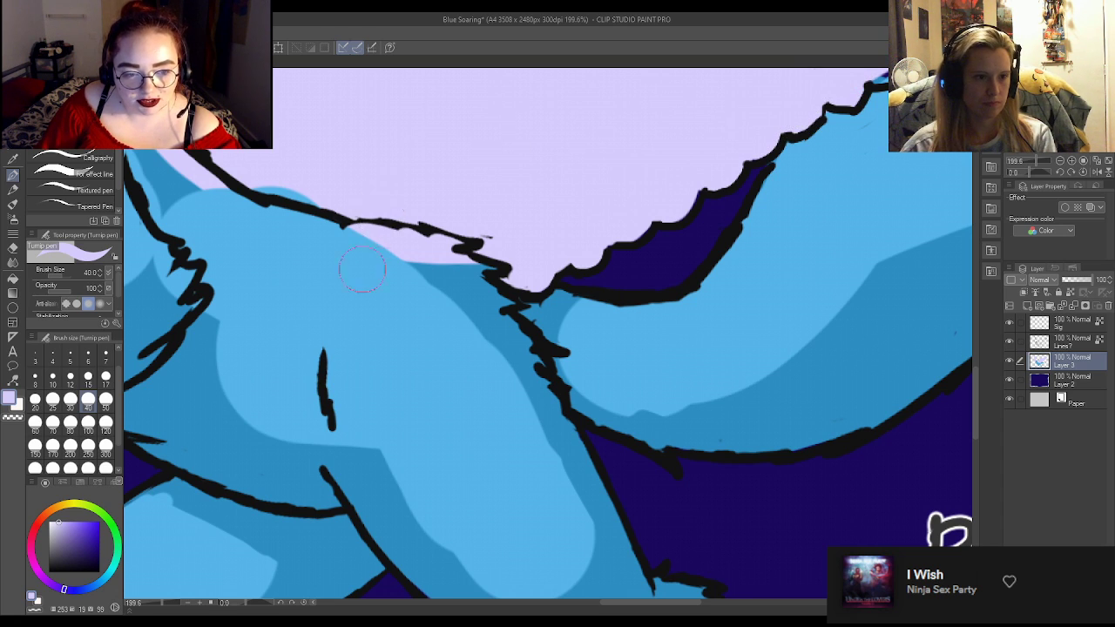
pyautogui.scroll(-3, 230, 424)
pyautogui.scroll(-2, 215, 293)
pyautogui.scroll(5, 294, 311)
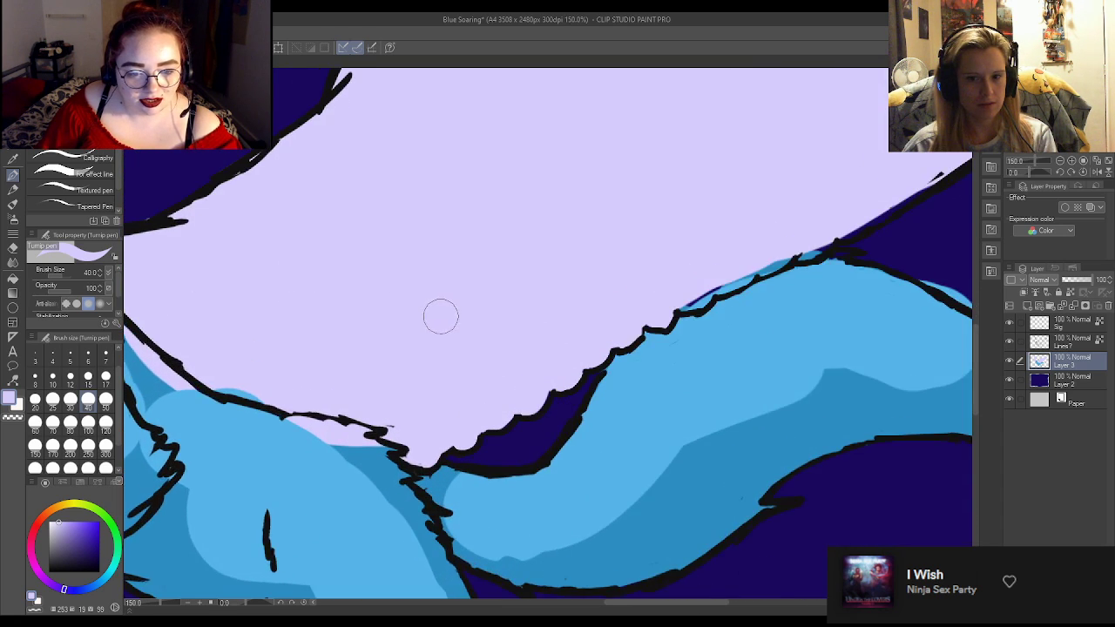
pyautogui.moveTo(759, 279)
pyautogui.mouseDown()
pyautogui.moveTo(796, 260)
pyautogui.moveTo(809, 266)
pyautogui.moveTo(879, 237)
pyautogui.mouseUp()
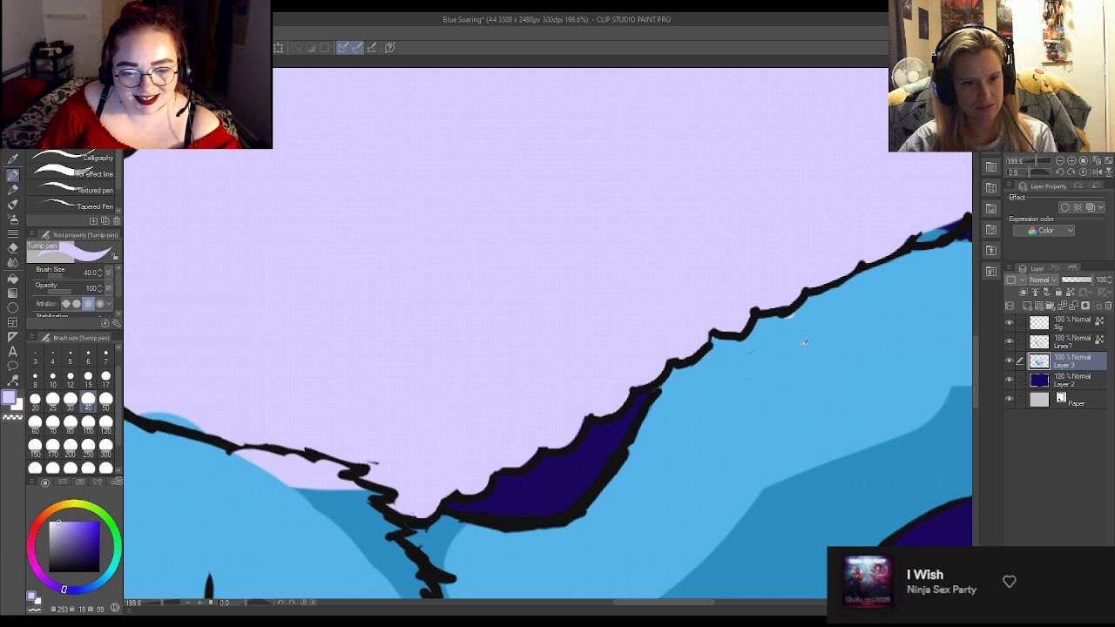
pyautogui.keyDown('alt'); pyautogui.click(805, 339); pyautogui.keyUp('alt')
pyautogui.keyDown('alt'); pyautogui.click(779, 280); pyautogui.keyUp('alt')
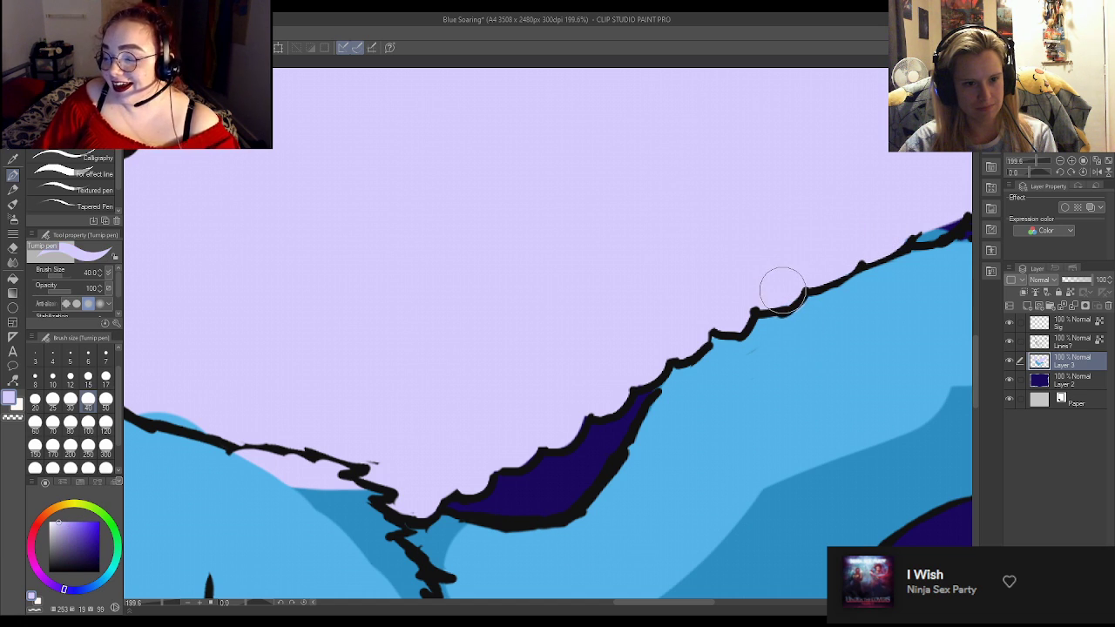
# Cover the remaining blue and navy slivers where the wing's lower edge meets the top of the tail with sampled lavender.
pyautogui.scroll(-5, 581, 169)
pyautogui.scroll(4, 462, 251)
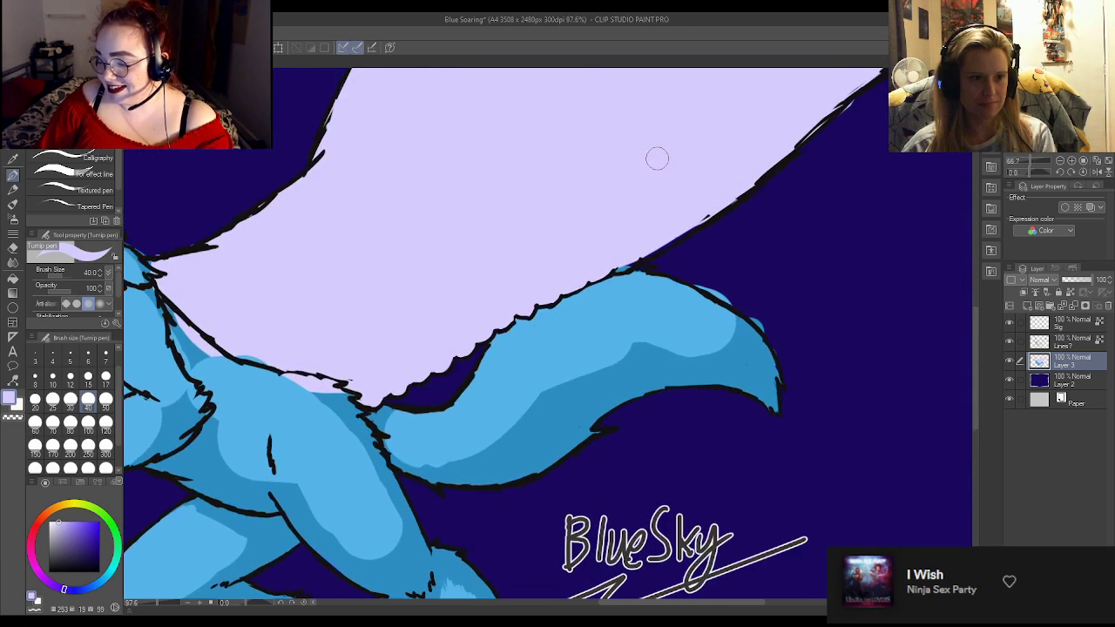
pyautogui.scroll(1, 693, 170)
pyautogui.keyDown('alt'); pyautogui.click(588, 411); pyautogui.keyUp('alt')
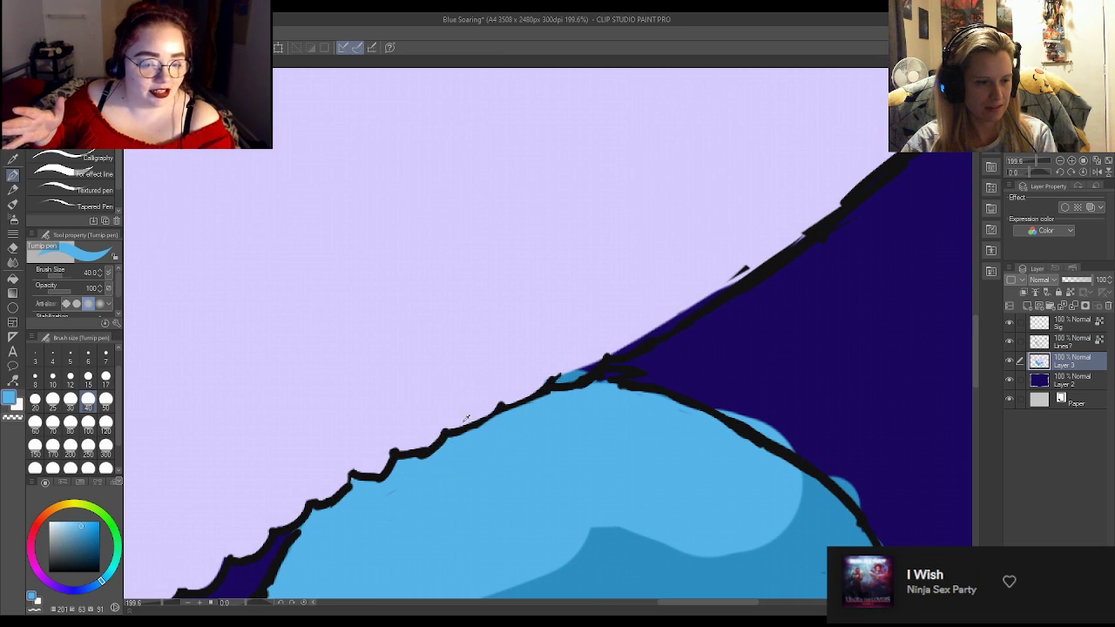
pyautogui.keyDown('alt'); pyautogui.click(496, 388); pyautogui.keyUp('alt')
pyautogui.moveTo(538, 364)
pyautogui.mouseDown()
pyautogui.moveTo(662, 307)
pyautogui.moveTo(624, 329)
pyautogui.moveTo(796, 217)
pyautogui.mouseUp()
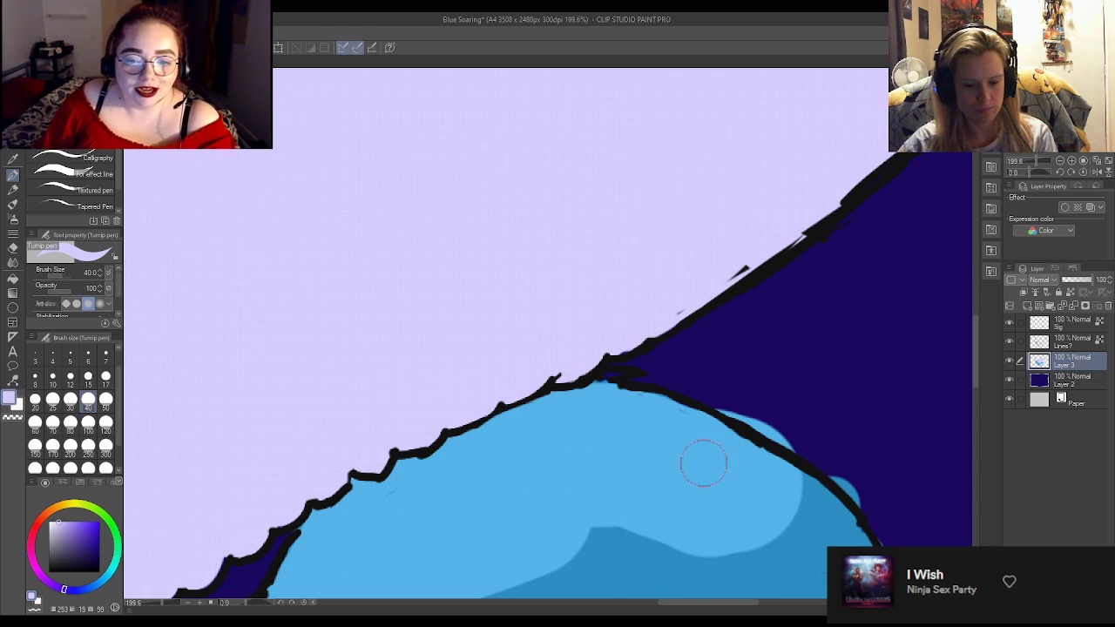
# Erase the blue overspill outside the outer curve of the tail.
pyautogui.moveTo(747, 396)
pyautogui.mouseDown()
pyautogui.moveTo(776, 392)
pyautogui.moveTo(722, 364)
pyautogui.moveTo(756, 415)
pyautogui.moveTo(727, 409)
pyautogui.moveTo(788, 436)
pyautogui.moveTo(889, 544)
pyautogui.mouseUp()
pyautogui.press('e')
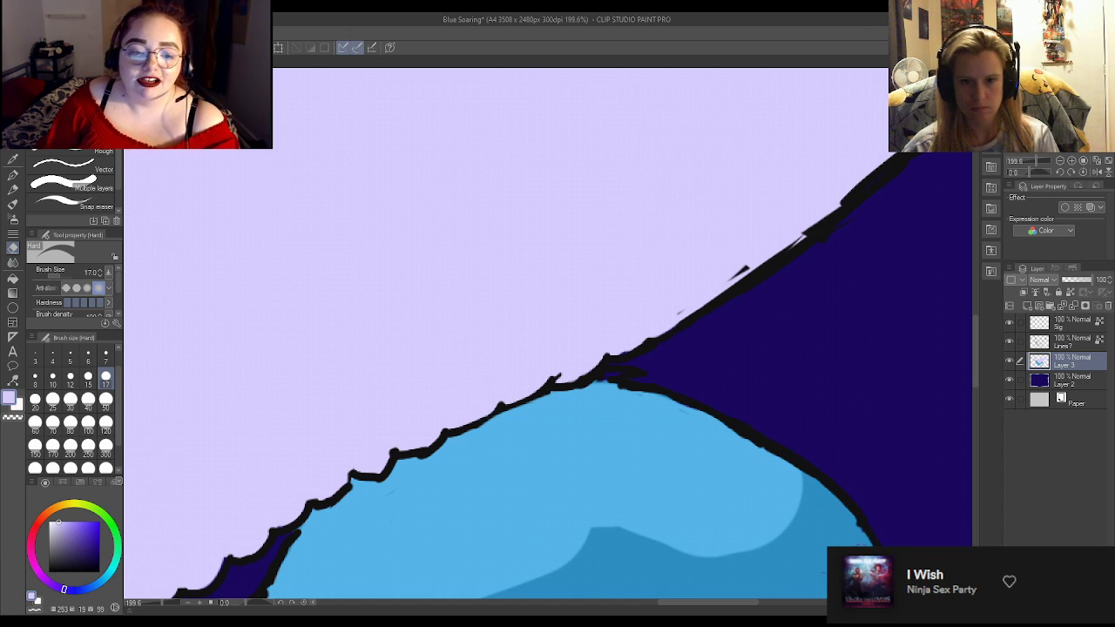
pyautogui.press('p')
# Cover the lavender overspill inside the lower back near the tail base with sampled body blues.
pyautogui.scroll(-6, 672, 323)
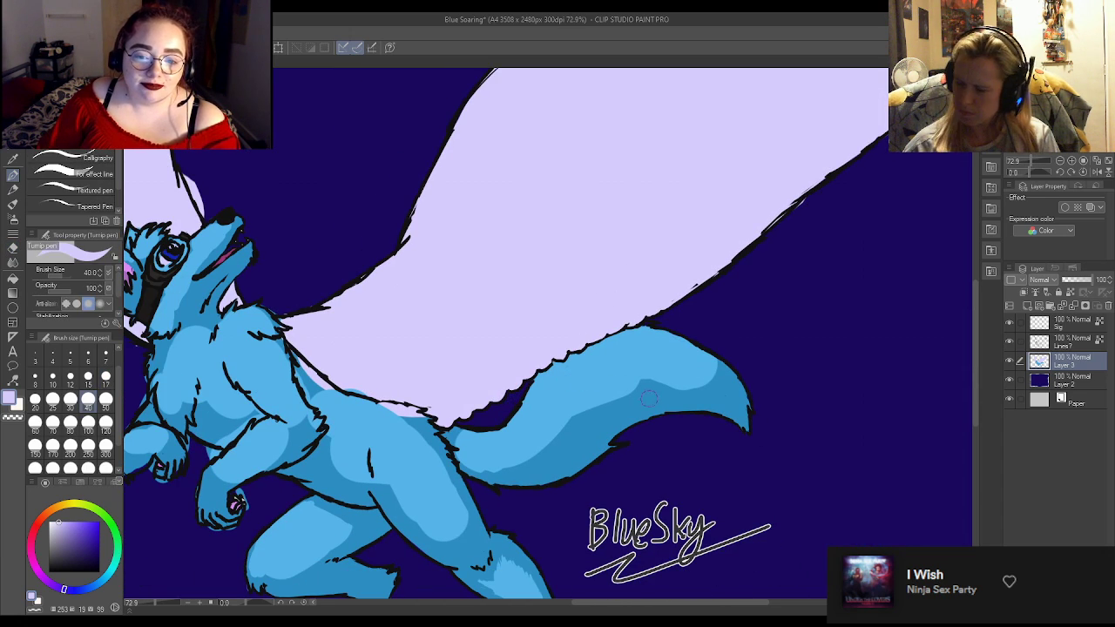
pyautogui.scroll(-3, 458, 401)
pyautogui.scroll(3, 293, 374)
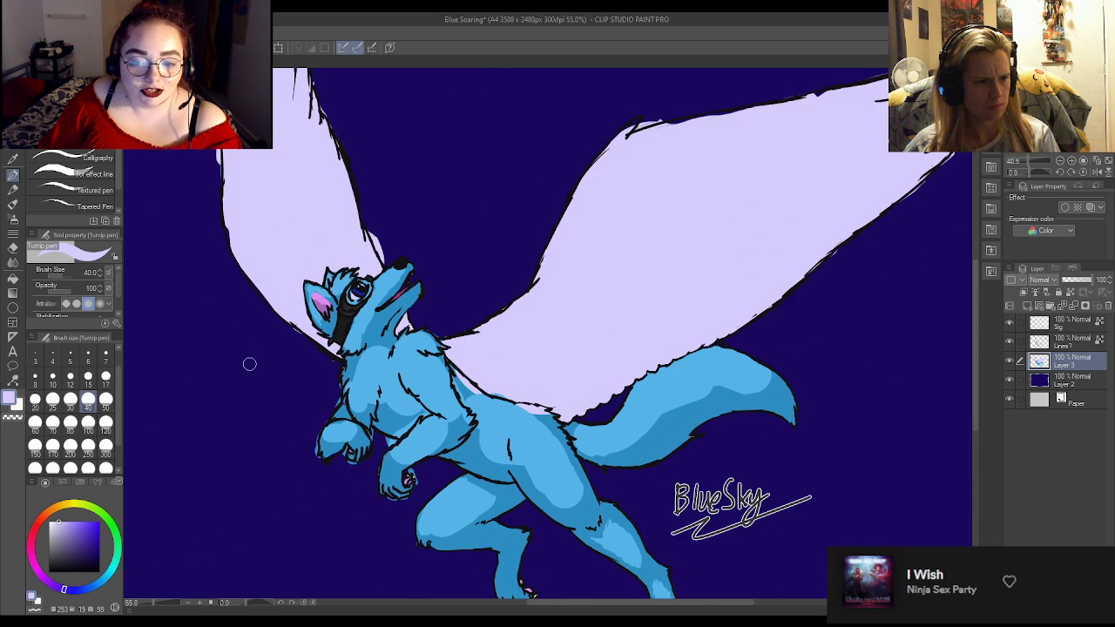
pyautogui.scroll(4, 493, 424)
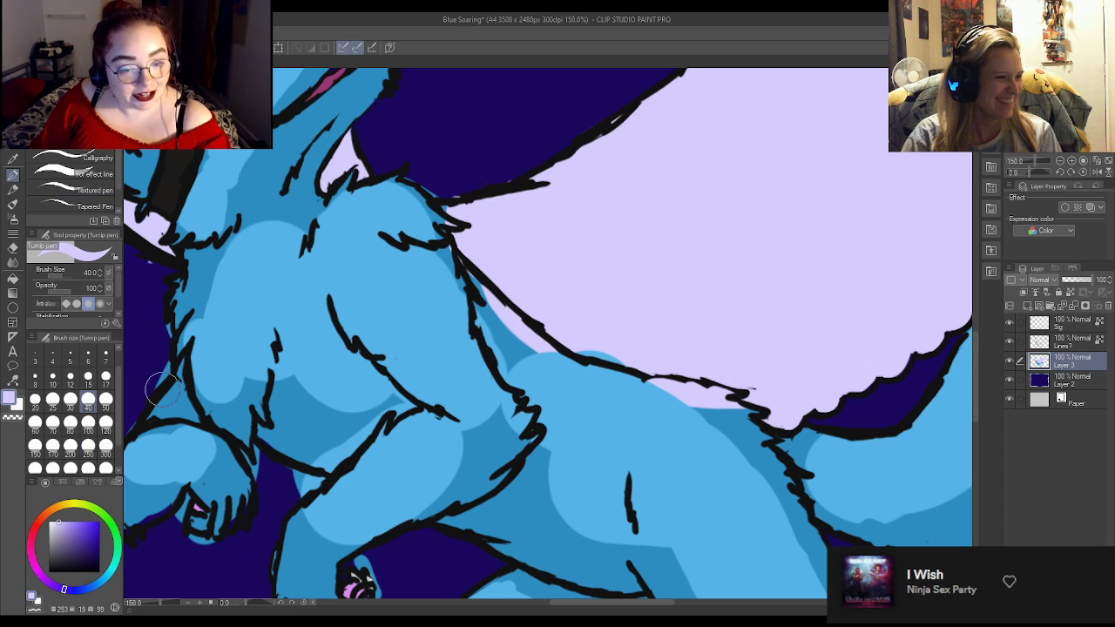
pyautogui.keyDown('alt'); pyautogui.click(716, 424); pyautogui.keyUp('alt')
pyautogui.moveTo(658, 385)
pyautogui.mouseDown()
pyautogui.moveTo(707, 403)
pyautogui.moveTo(728, 429)
pyautogui.mouseUp()
pyautogui.keyDown('alt'); pyautogui.click(709, 407); pyautogui.keyUp('alt')
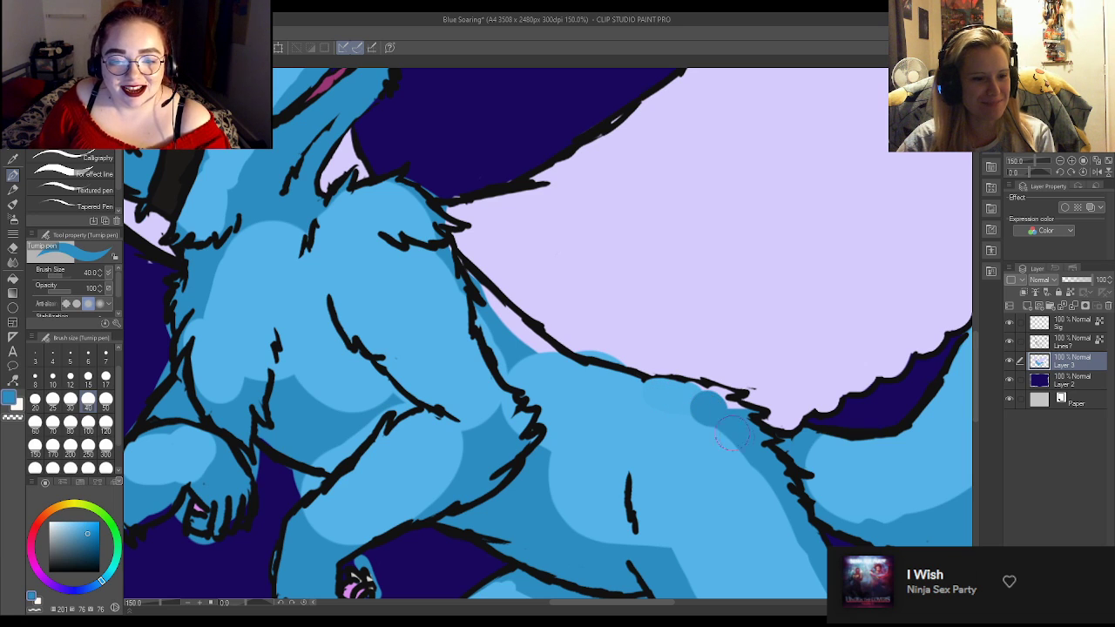
# With brush size 17, refine the lower back's shading and cover the lavender strips inside the back outline up to the shoulder in blue.
pyautogui.click(105, 376)
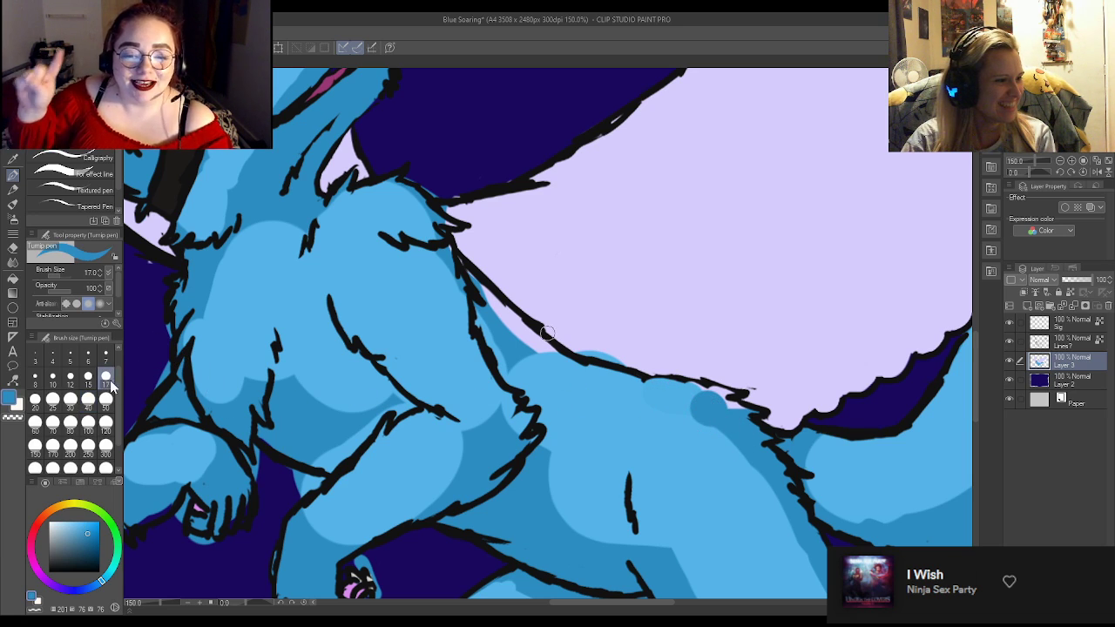
pyautogui.moveTo(624, 394)
pyautogui.mouseDown()
pyautogui.moveTo(691, 409)
pyautogui.moveTo(695, 383)
pyautogui.mouseUp()
pyautogui.keyDown('alt'); pyautogui.click(688, 408); pyautogui.keyUp('alt')
pyautogui.moveTo(623, 391); pyautogui.dragTo(685, 409)
pyautogui.keyDown('alt'); pyautogui.click(630, 338); pyautogui.keyUp('alt')
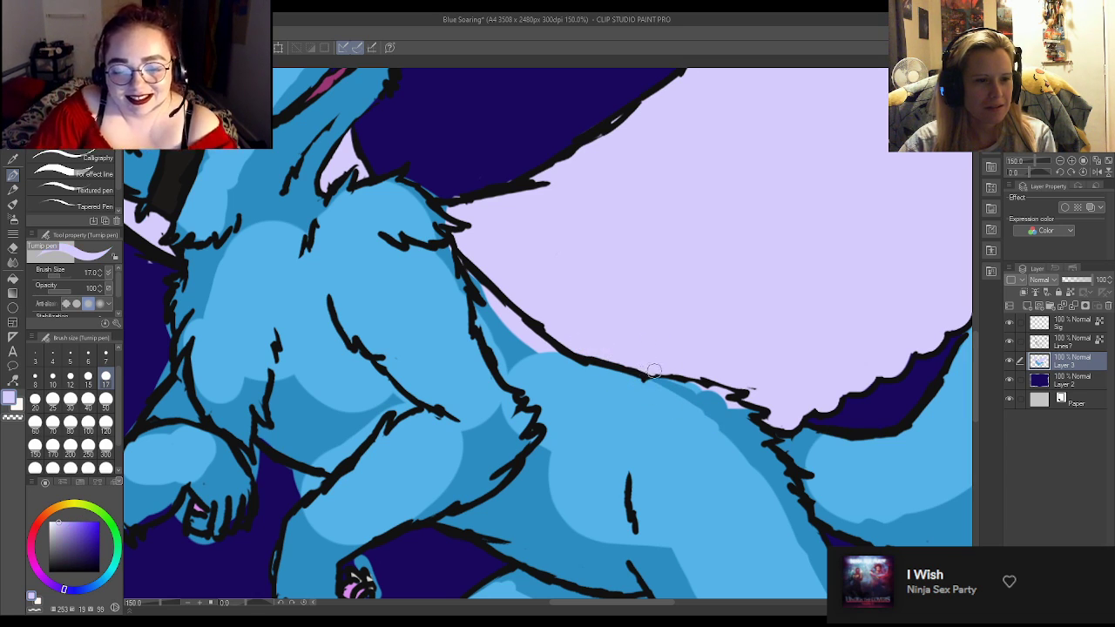
pyautogui.keyDown('alt'); pyautogui.click(718, 397); pyautogui.keyUp('alt')
pyautogui.moveTo(706, 394)
pyautogui.mouseDown()
pyautogui.moveTo(683, 385)
pyautogui.moveTo(730, 397)
pyautogui.mouseUp()
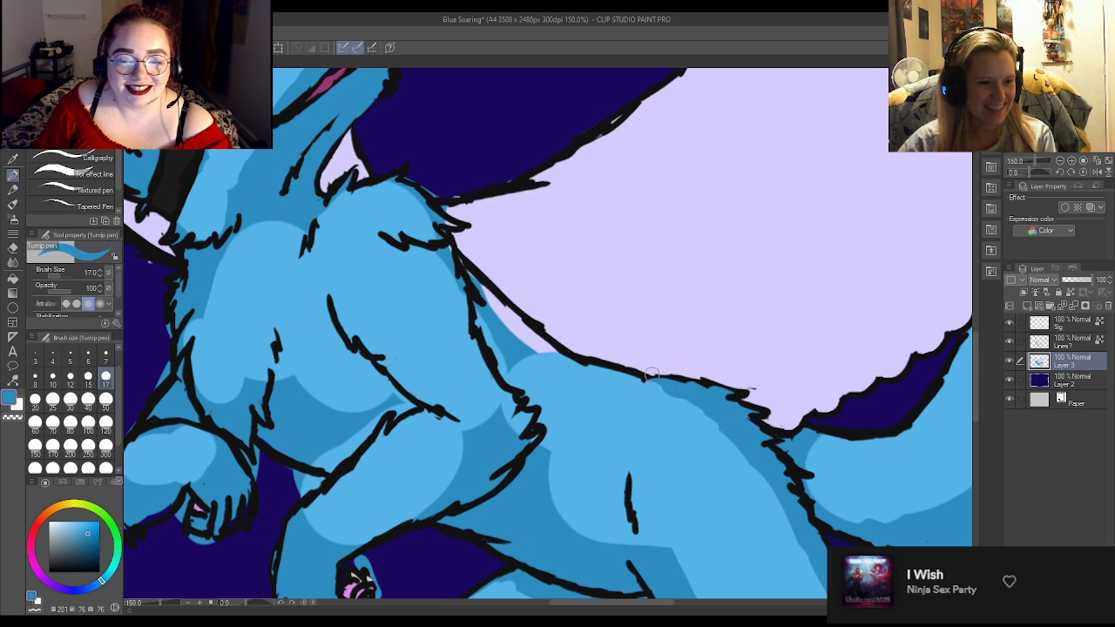
pyautogui.moveTo(538, 348); pyautogui.dragTo(484, 288)
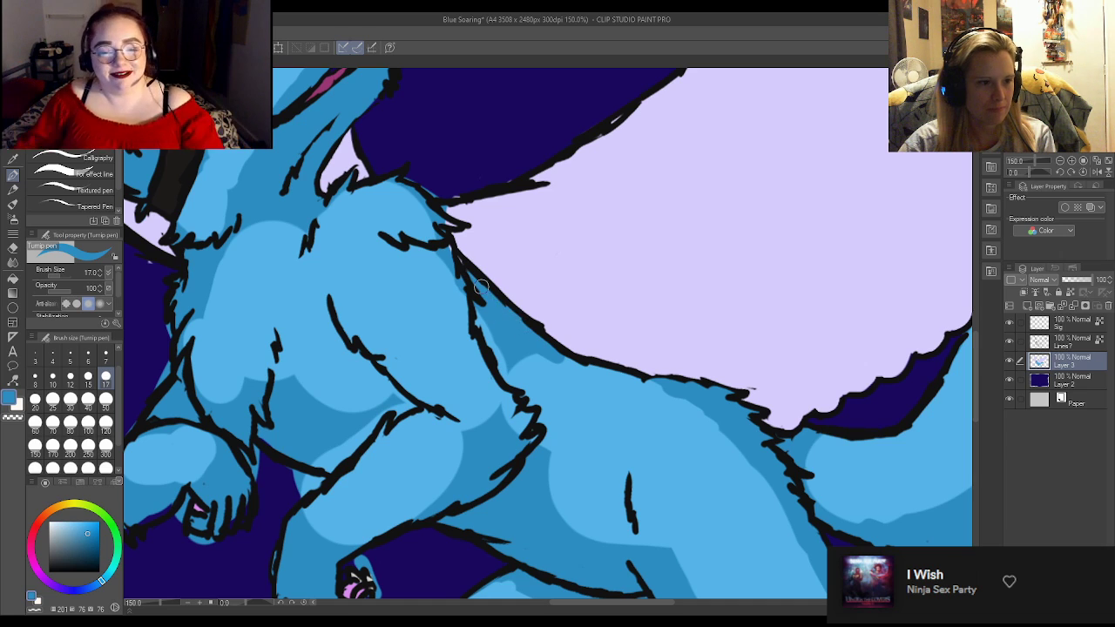
pyautogui.keyDown('alt'); pyautogui.click(469, 209); pyautogui.keyUp('alt')
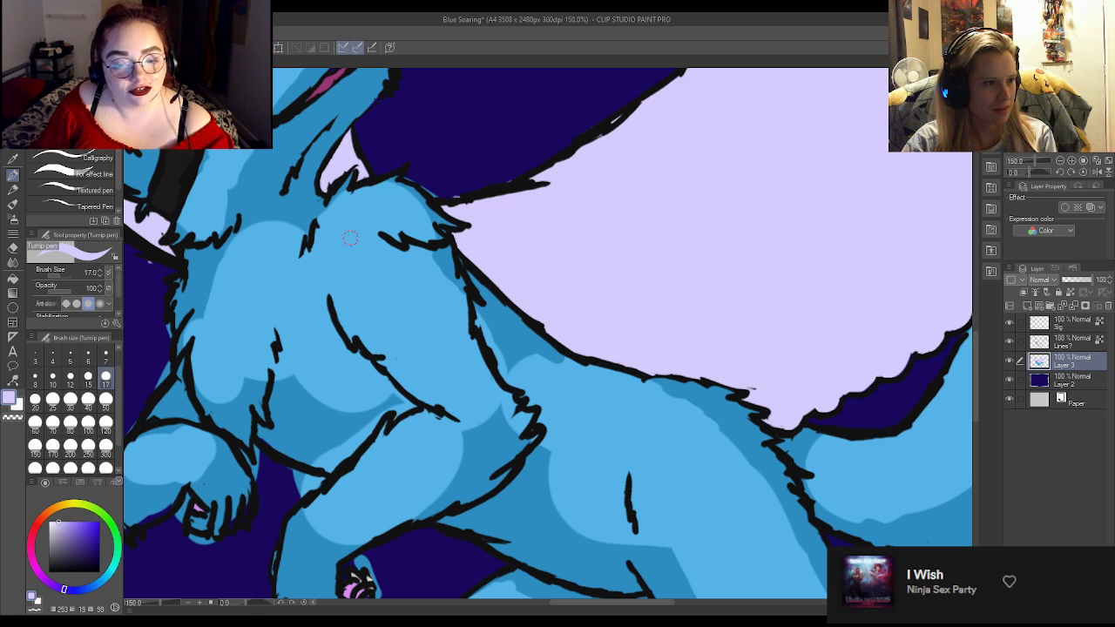
# Feather the front and lower edges of the chest highlight with fur strokes, alternating the sampled light and darker body blues.
pyautogui.keyDown('alt'); pyautogui.click(186, 305); pyautogui.keyUp('alt')
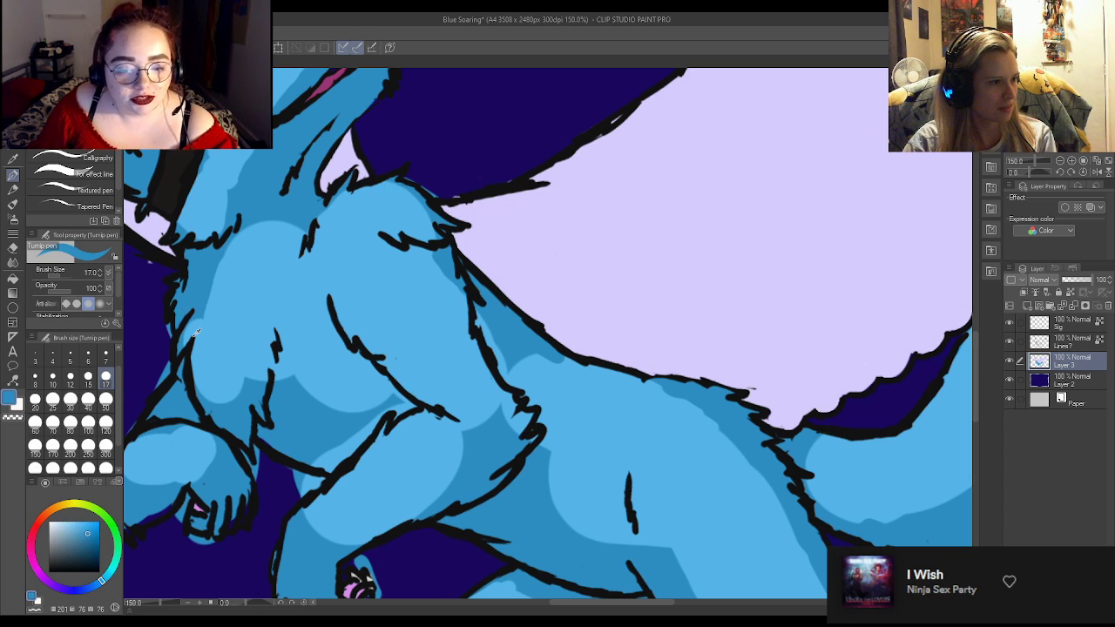
pyautogui.keyDown('alt'); pyautogui.click(192, 343); pyautogui.keyUp('alt')
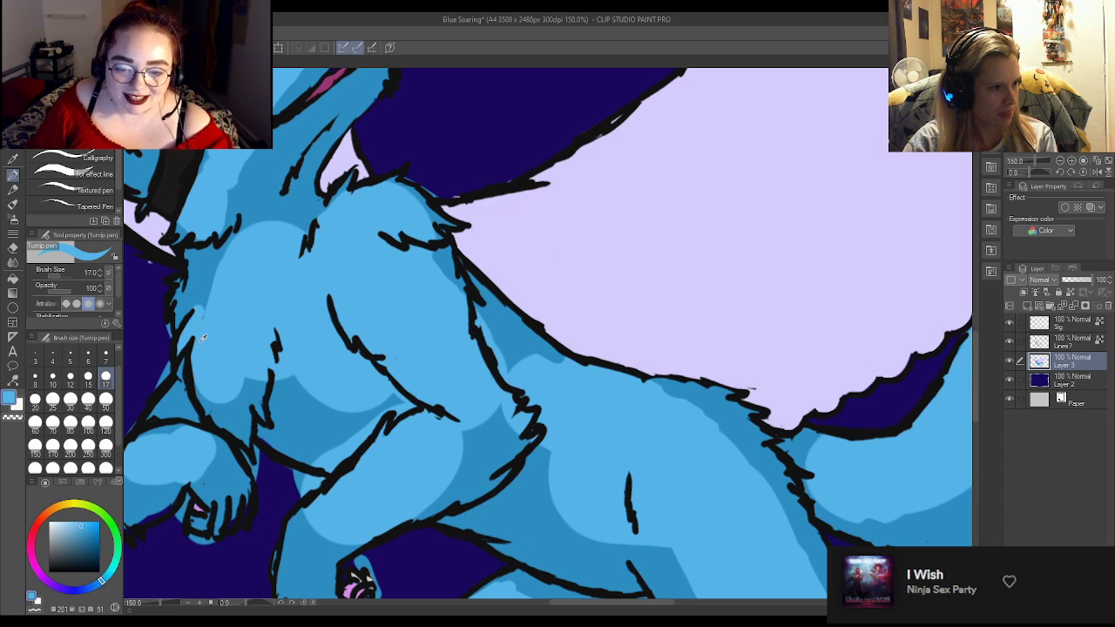
pyautogui.keyDown('alt'); pyautogui.click(215, 299); pyautogui.keyUp('alt')
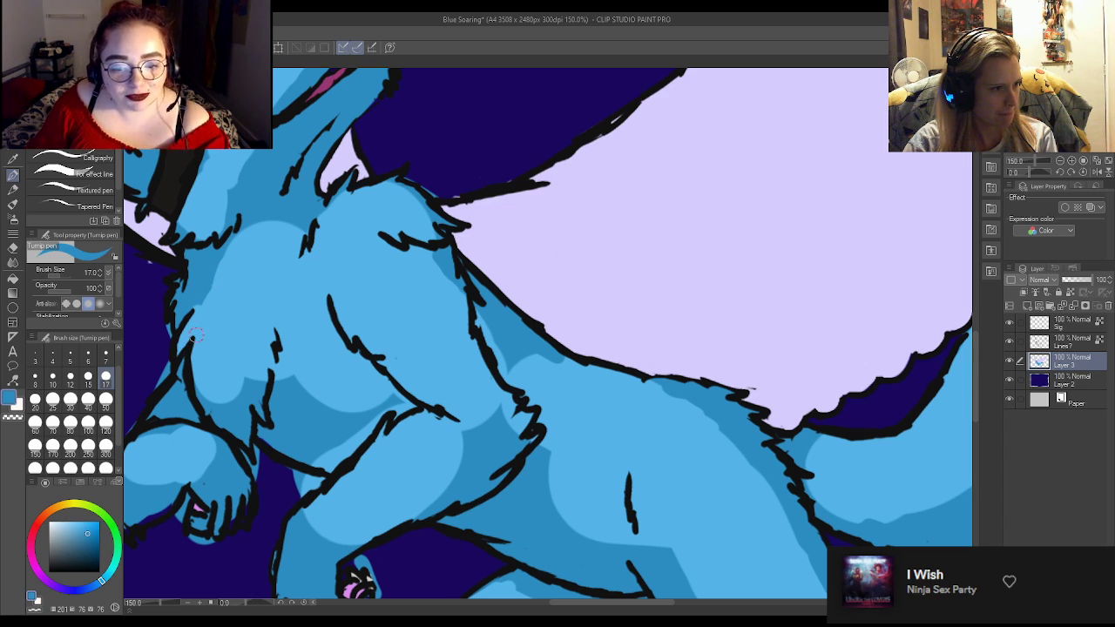
pyautogui.keyDown('alt'); pyautogui.click(205, 312); pyautogui.keyUp('alt')
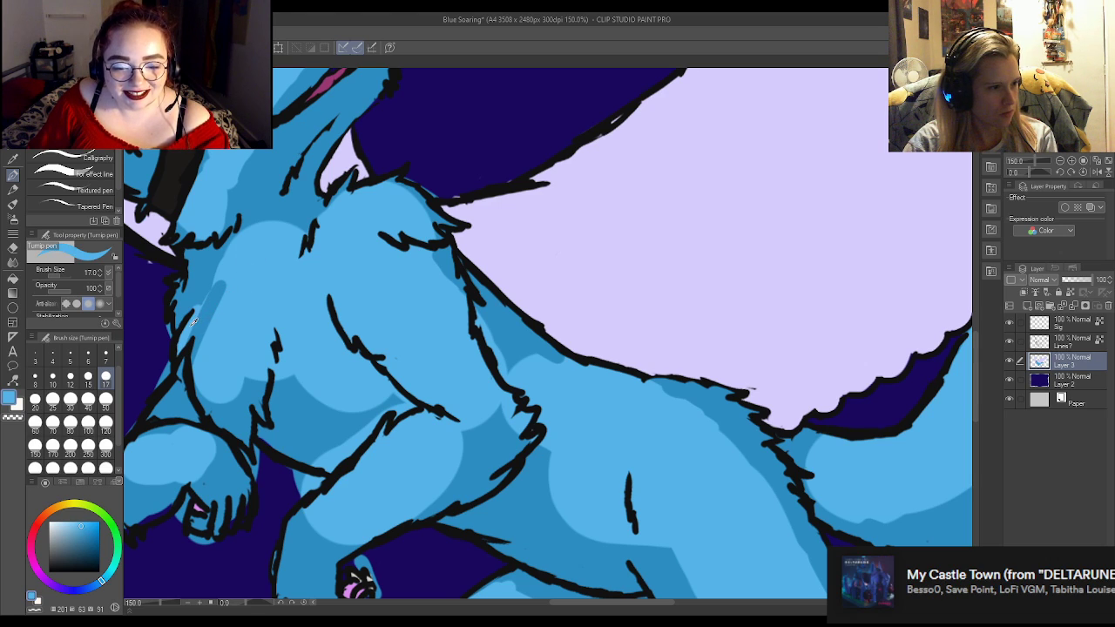
pyautogui.keyDown('alt'); pyautogui.click(213, 299); pyautogui.keyUp('alt')
pyautogui.keyDown('alt'); pyautogui.click(210, 328); pyautogui.keyUp('alt')
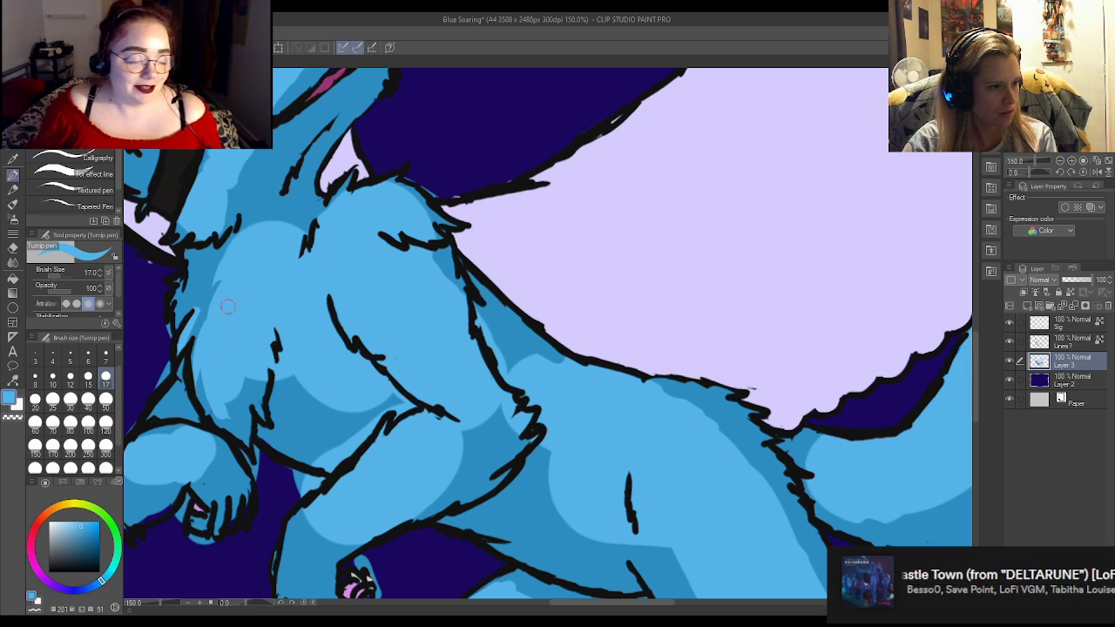
# Shape the highlights around the central chest fur line with light blue tufts and darker body blue strokes.
pyautogui.moveTo(269, 372); pyautogui.dragTo(259, 425)
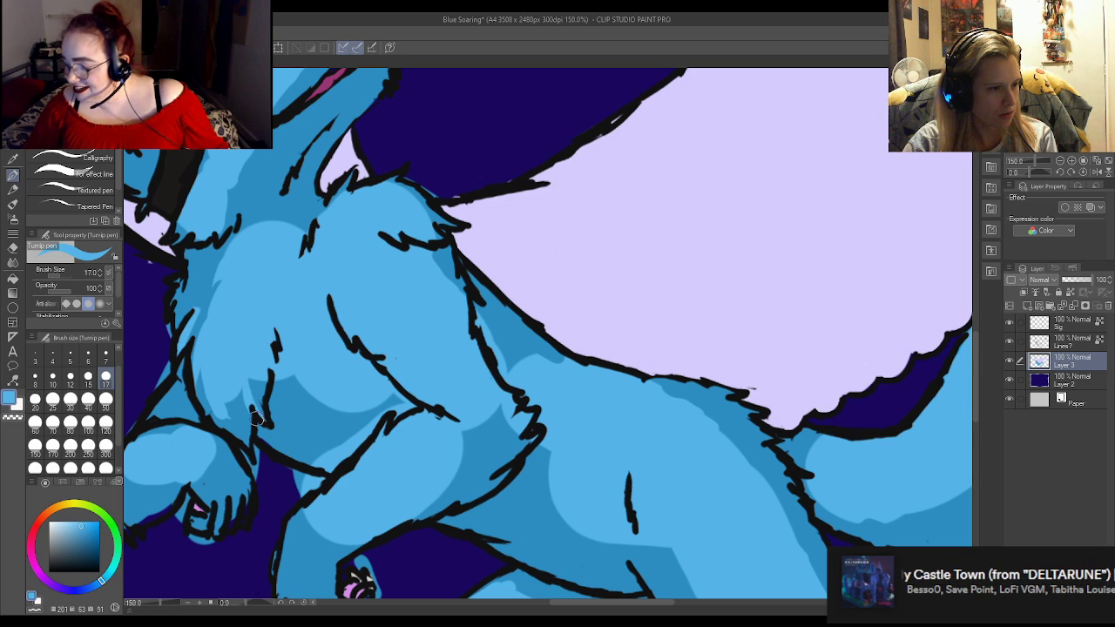
pyautogui.keyDown('alt'); pyautogui.click(262, 392); pyautogui.keyUp('alt')
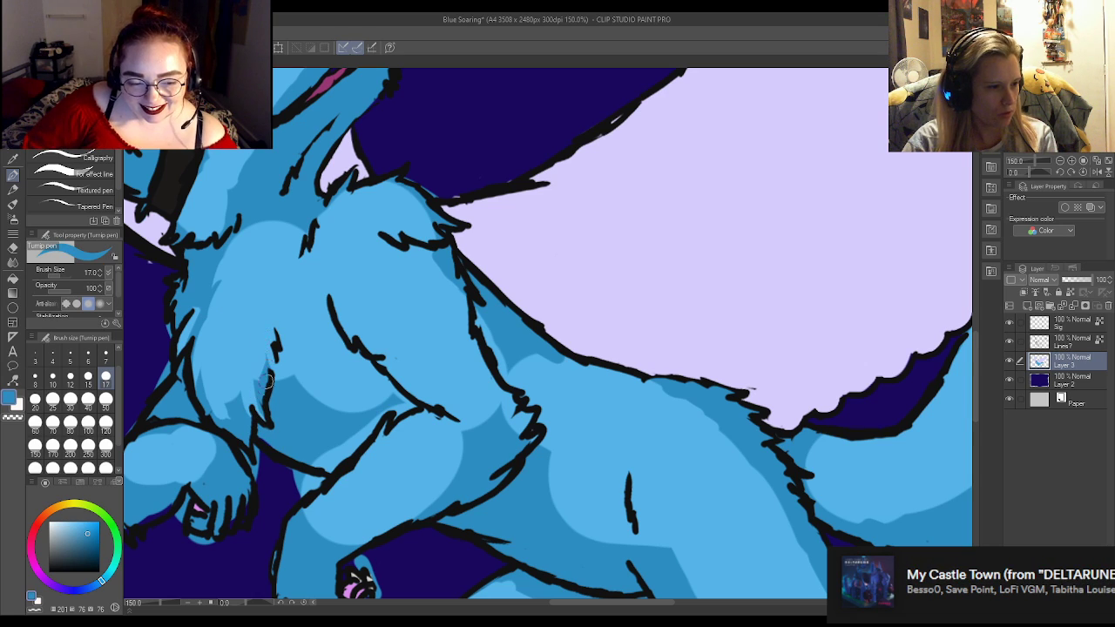
pyautogui.moveTo(280, 329); pyautogui.dragTo(262, 393)
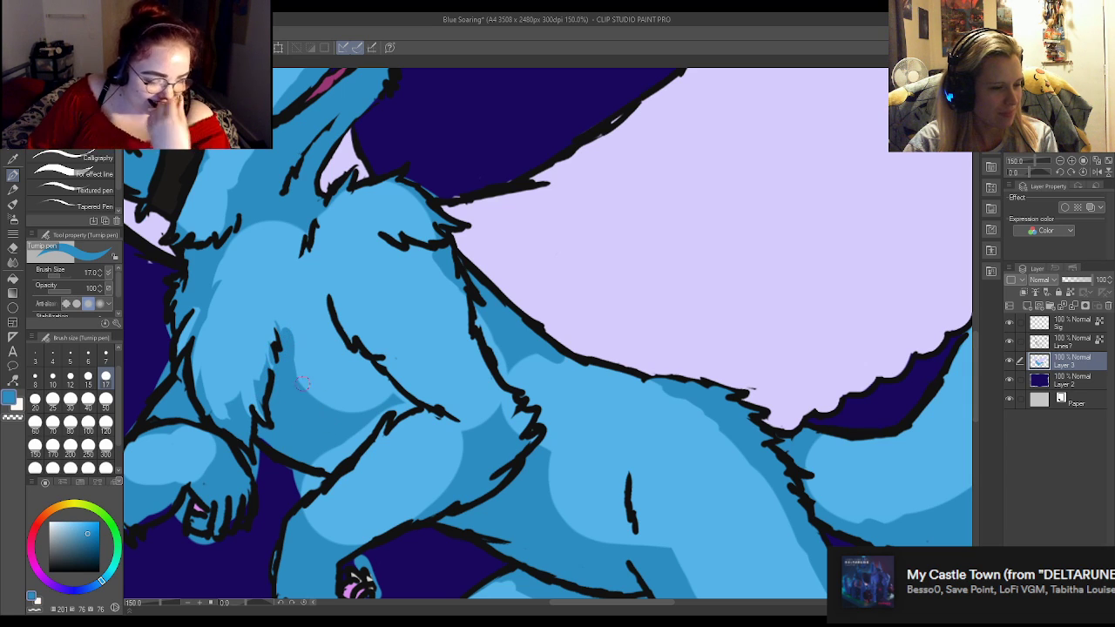
pyautogui.keyDown('alt'); pyautogui.click(313, 356); pyautogui.keyUp('alt')
pyautogui.moveTo(295, 343); pyautogui.dragTo(296, 385)
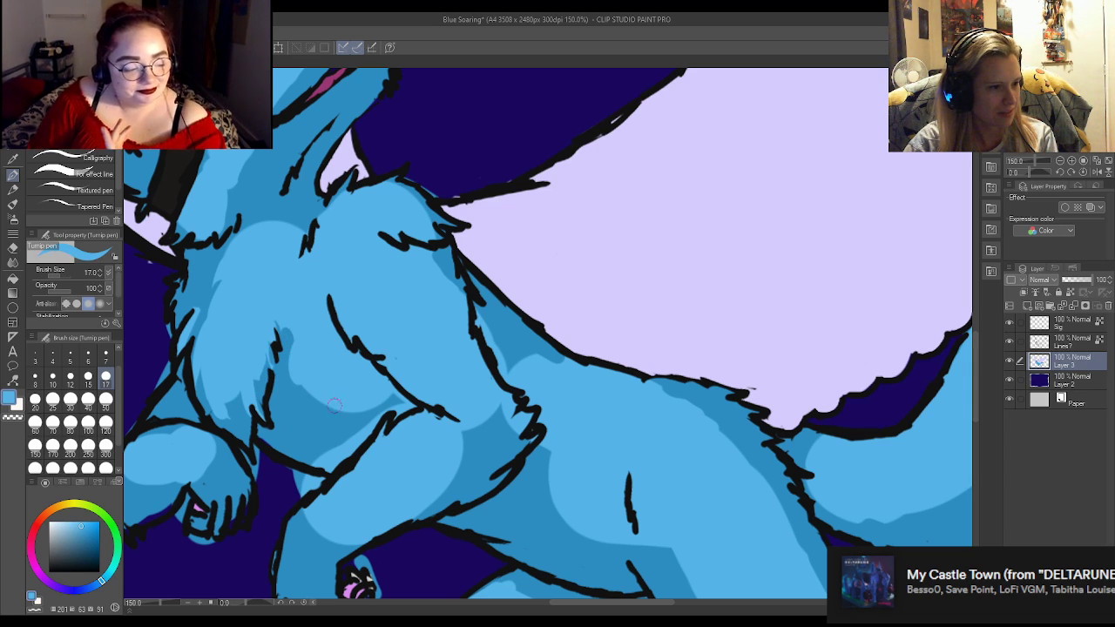
# Sample the darker blue and paint the shadow on the torso below the chest with jagged fur edges.
pyautogui.keyDown('alt'); pyautogui.click(296, 379); pyautogui.keyUp('alt')
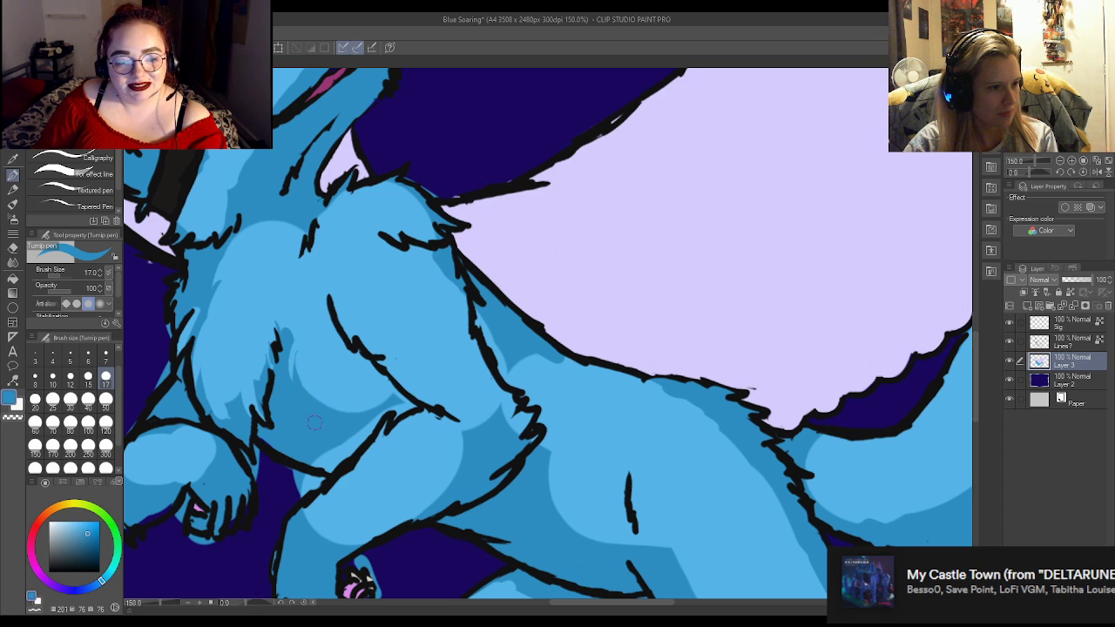
pyautogui.moveTo(310, 379); pyautogui.dragTo(318, 401)
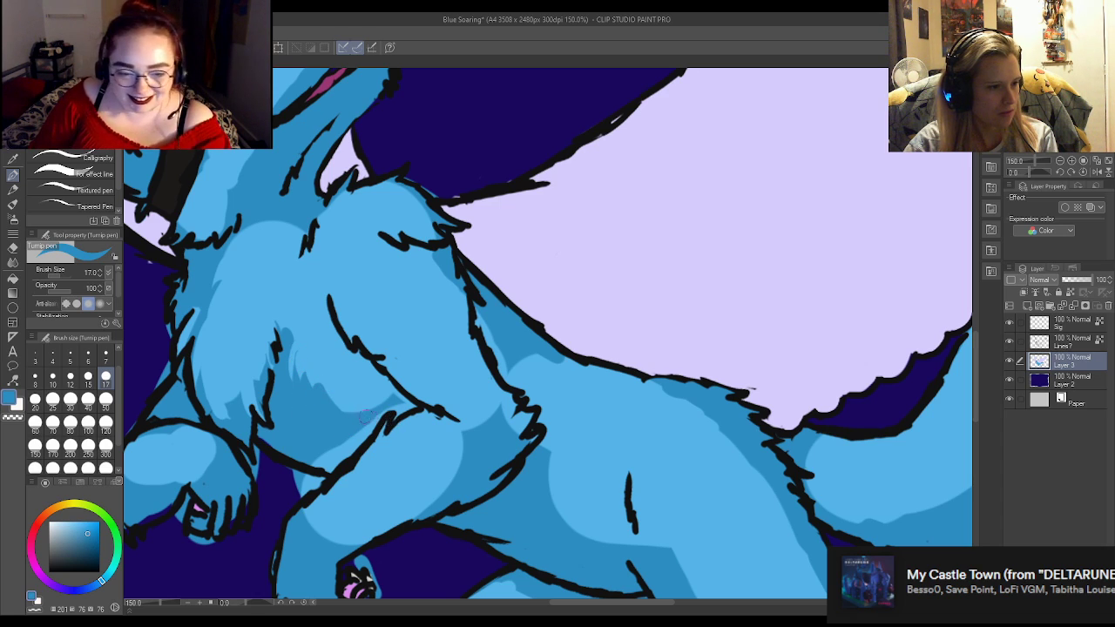
pyautogui.moveTo(328, 301)
pyautogui.mouseDown()
pyautogui.moveTo(363, 373)
pyautogui.moveTo(370, 360)
pyautogui.moveTo(399, 399)
pyautogui.moveTo(356, 406)
pyautogui.moveTo(350, 358)
pyautogui.mouseUp()
pyautogui.moveTo(375, 424)
pyautogui.mouseDown()
pyautogui.moveTo(344, 461)
pyautogui.moveTo(314, 466)
pyautogui.moveTo(325, 449)
pyautogui.mouseUp()
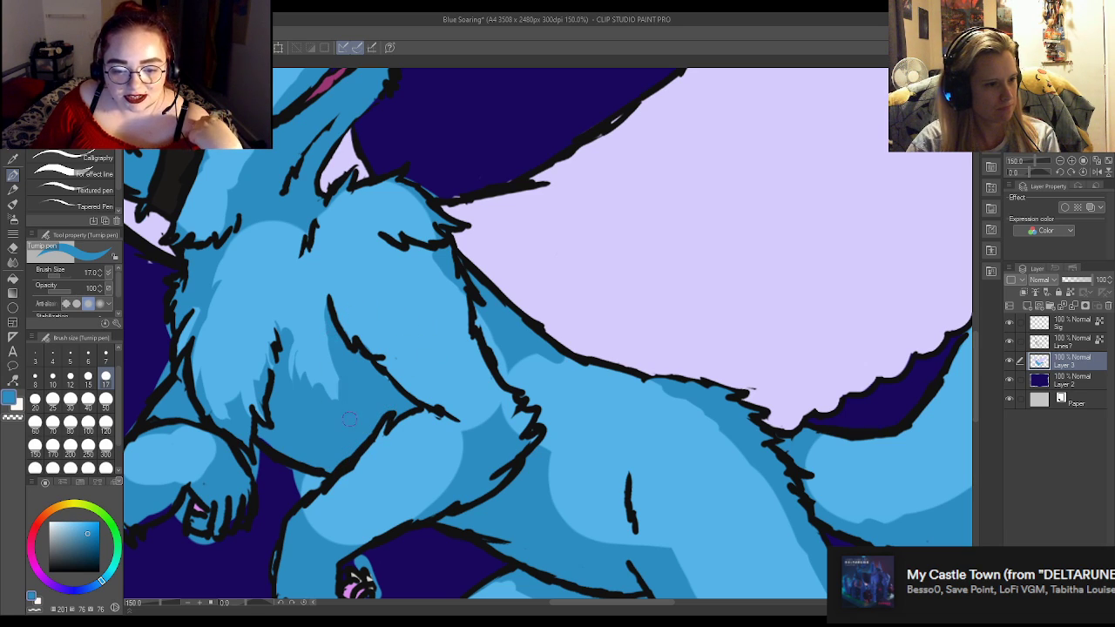
# Refine the edge of the mid-chest fur shadow by alternating the sampled light and dark blue tones.
pyautogui.keyDown('alt'); pyautogui.click(295, 341); pyautogui.keyUp('alt')
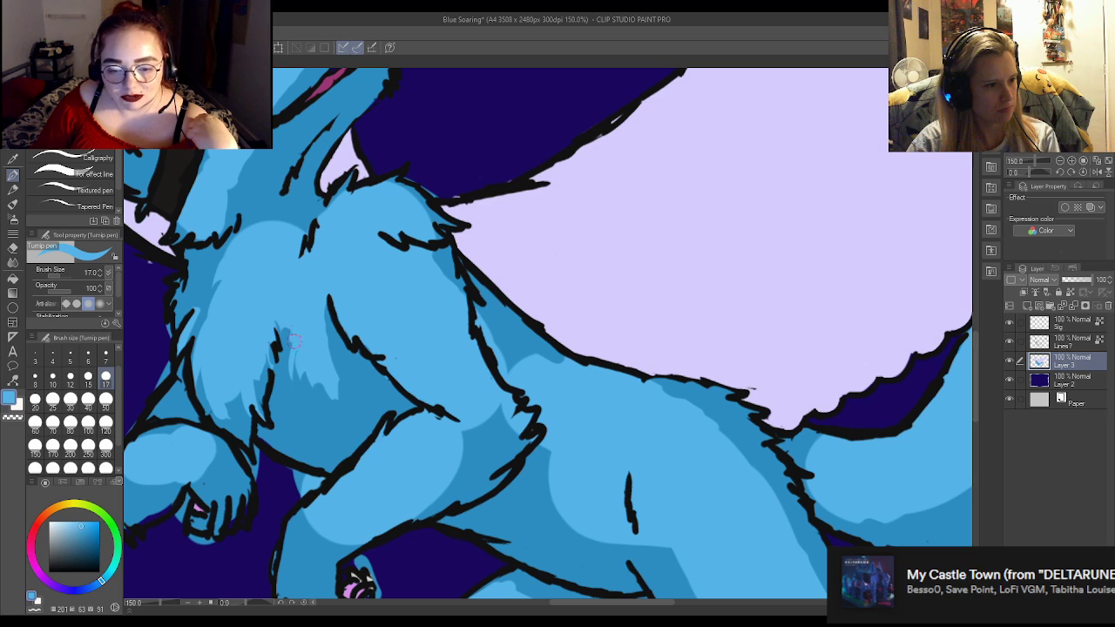
pyautogui.moveTo(337, 383); pyautogui.dragTo(339, 394)
pyautogui.keyDown('alt'); pyautogui.click(353, 393); pyautogui.keyUp('alt')
pyautogui.moveTo(296, 359)
pyautogui.mouseDown()
pyautogui.moveTo(311, 389)
pyautogui.moveTo(327, 344)
pyautogui.moveTo(333, 353)
pyautogui.moveTo(320, 313)
pyautogui.mouseUp()
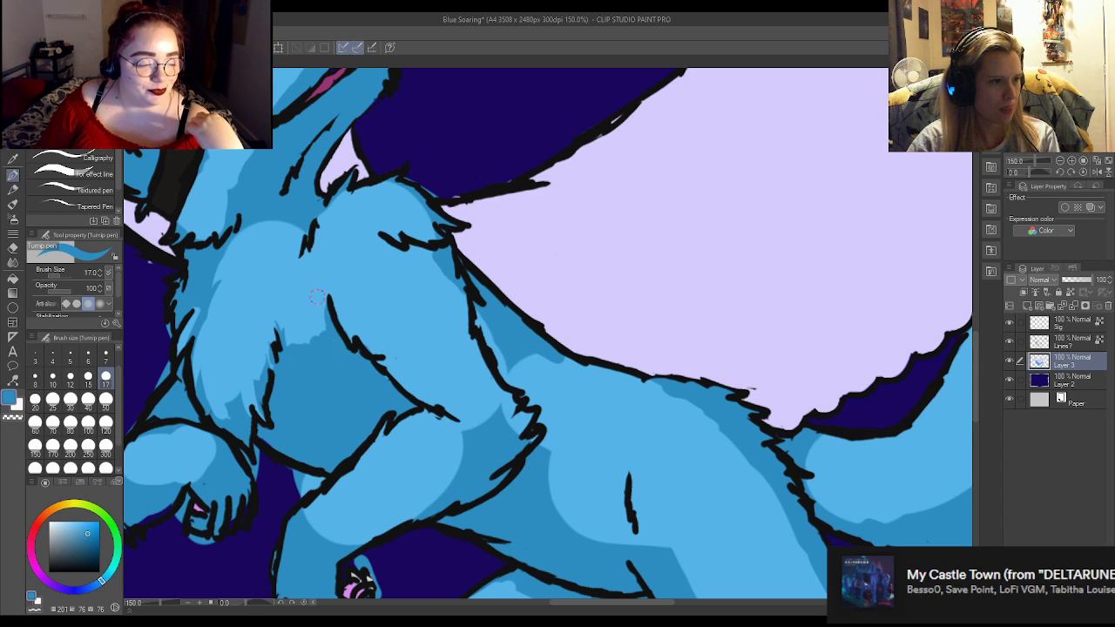
# Shade the fur where the neck meets the chest in darker blue and lighten the top of the shoulder.
pyautogui.moveTo(309, 242)
pyautogui.mouseDown()
pyautogui.moveTo(268, 215)
pyautogui.moveTo(231, 248)
pyautogui.mouseUp()
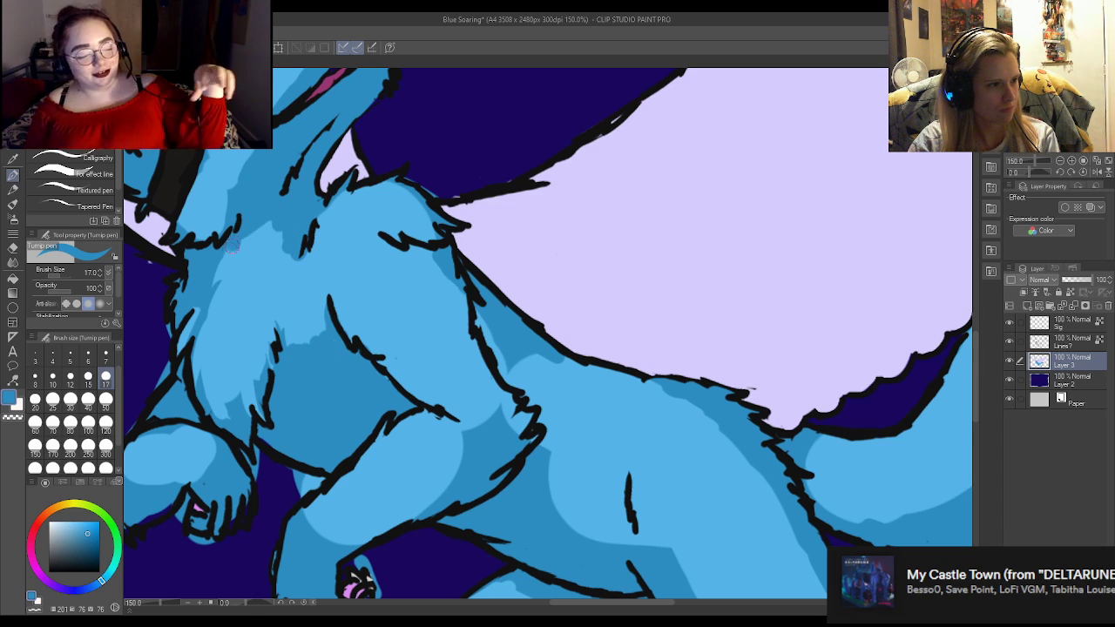
pyautogui.moveTo(346, 195)
pyautogui.mouseDown()
pyautogui.moveTo(395, 164)
pyautogui.moveTo(420, 168)
pyautogui.moveTo(405, 174)
pyautogui.mouseUp()
pyautogui.keyDown('alt'); pyautogui.click(370, 199); pyautogui.keyUp('alt')
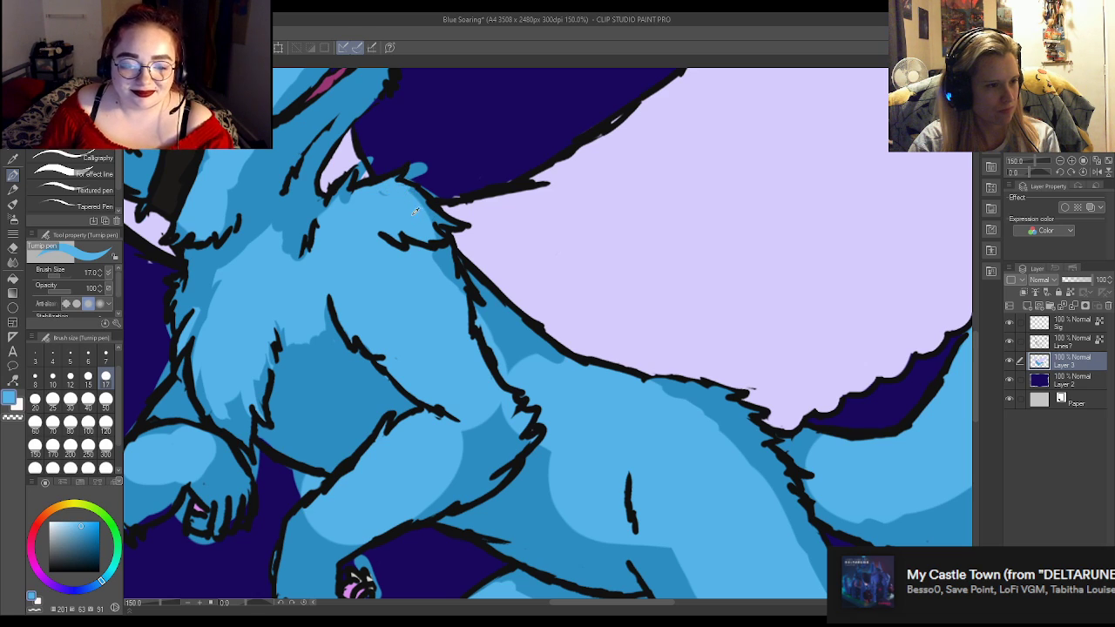
# Paint darker blue shading along the character's side behind the arm and across the waist to the hip line.
pyautogui.keyDown('alt'); pyautogui.click(425, 190); pyautogui.keyUp('alt')
pyautogui.moveTo(472, 314)
pyautogui.mouseDown()
pyautogui.moveTo(463, 344)
pyautogui.moveTo(508, 410)
pyautogui.mouseUp()
pyautogui.moveTo(559, 437); pyautogui.dragTo(579, 553)
pyautogui.moveTo(561, 495)
pyautogui.mouseDown()
pyautogui.moveTo(613, 547)
pyautogui.moveTo(616, 536)
pyautogui.moveTo(630, 540)
pyautogui.moveTo(619, 495)
pyautogui.moveTo(624, 520)
pyautogui.moveTo(651, 541)
pyautogui.moveTo(651, 524)
pyautogui.moveTo(662, 548)
pyautogui.mouseUp()
pyautogui.moveTo(615, 482)
pyautogui.mouseDown()
pyautogui.moveTo(547, 442)
pyautogui.moveTo(611, 459)
pyautogui.moveTo(570, 404)
pyautogui.moveTo(545, 430)
pyautogui.mouseUp()
# Shape fur-like light blue highlights along the waist and back, touching up their edges with the darker blue.
pyautogui.keyDown('alt'); pyautogui.click(600, 417); pyautogui.keyUp('alt')
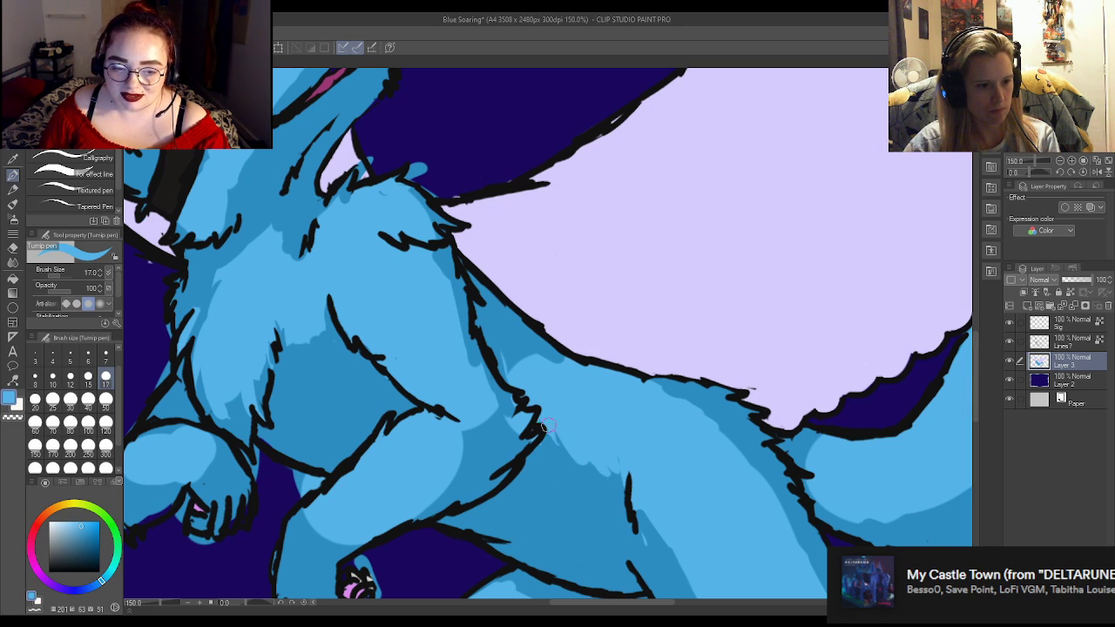
pyautogui.moveTo(527, 346)
pyautogui.mouseDown()
pyautogui.moveTo(501, 344)
pyautogui.moveTo(510, 376)
pyautogui.mouseUp()
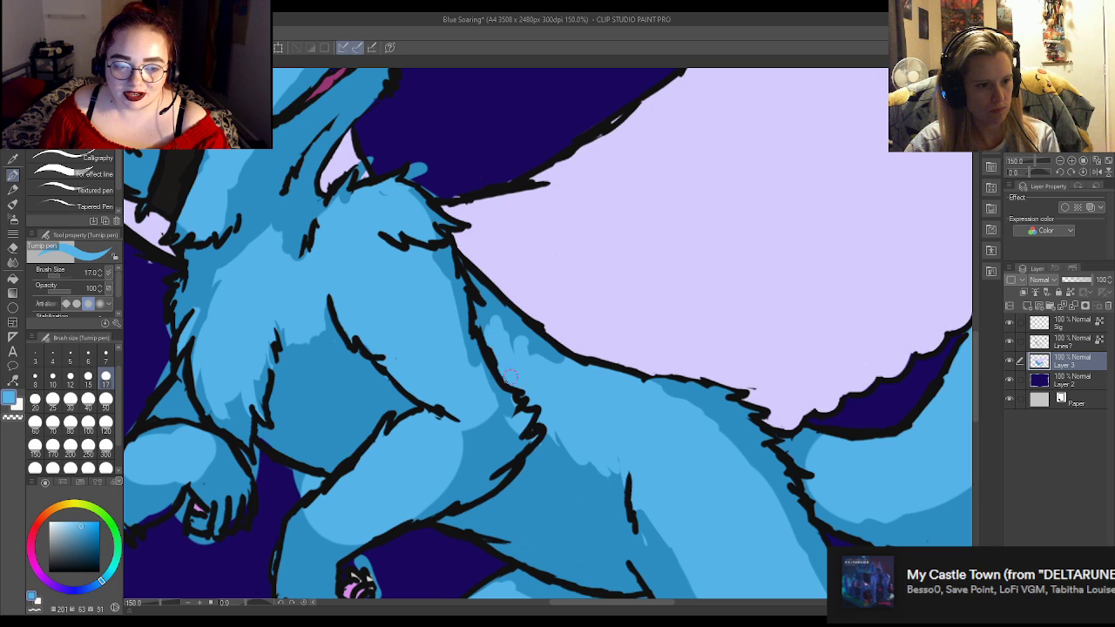
pyautogui.keyDown('alt'); pyautogui.click(546, 350); pyautogui.keyUp('alt')
pyautogui.moveTo(657, 403); pyautogui.dragTo(696, 405)
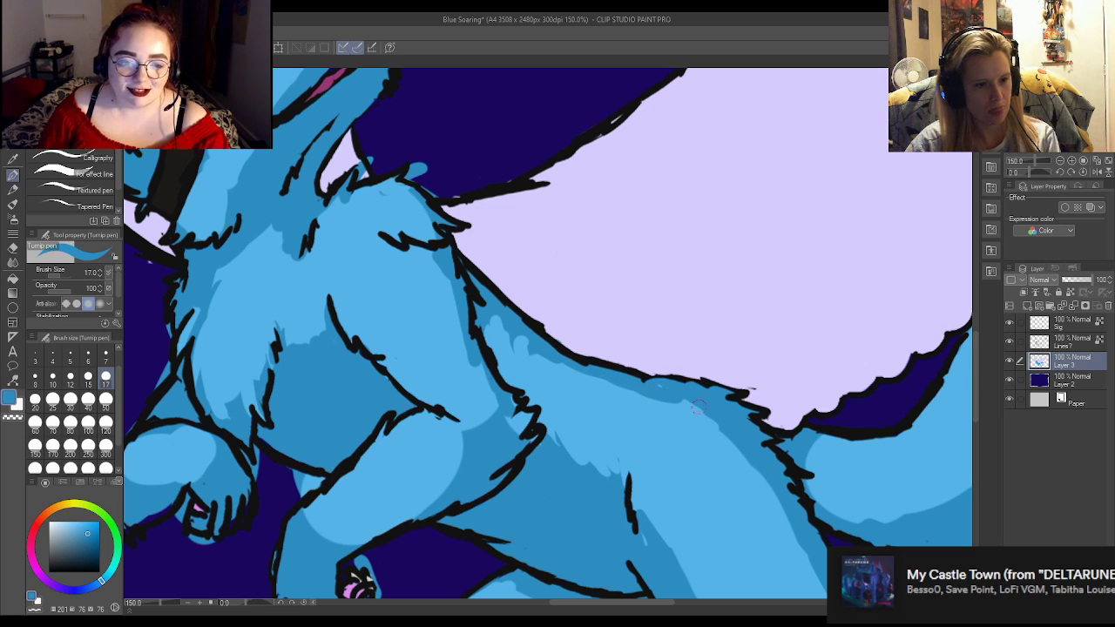
pyautogui.keyDown('alt'); pyautogui.click(697, 414); pyautogui.keyUp('alt')
pyautogui.moveTo(629, 387)
pyautogui.mouseDown()
pyautogui.moveTo(702, 427)
pyautogui.moveTo(664, 401)
pyautogui.moveTo(732, 424)
pyautogui.moveTo(694, 399)
pyautogui.mouseUp()
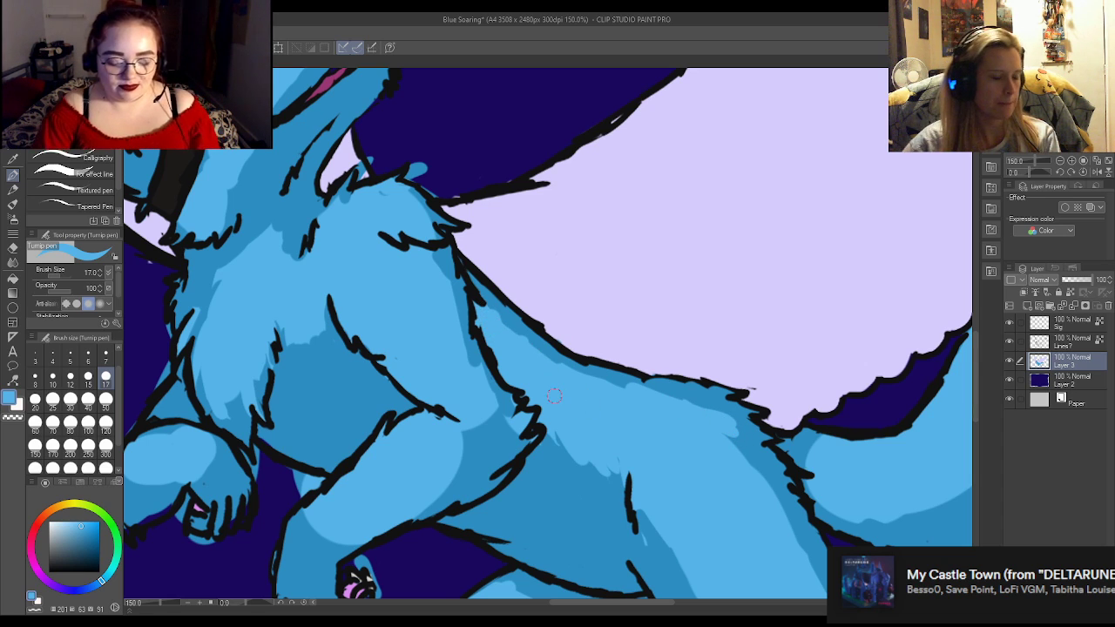
# Sample the darker blue and shade the cheek fur and the area beside the eye mask.
pyautogui.scroll(-8, 553, 397)
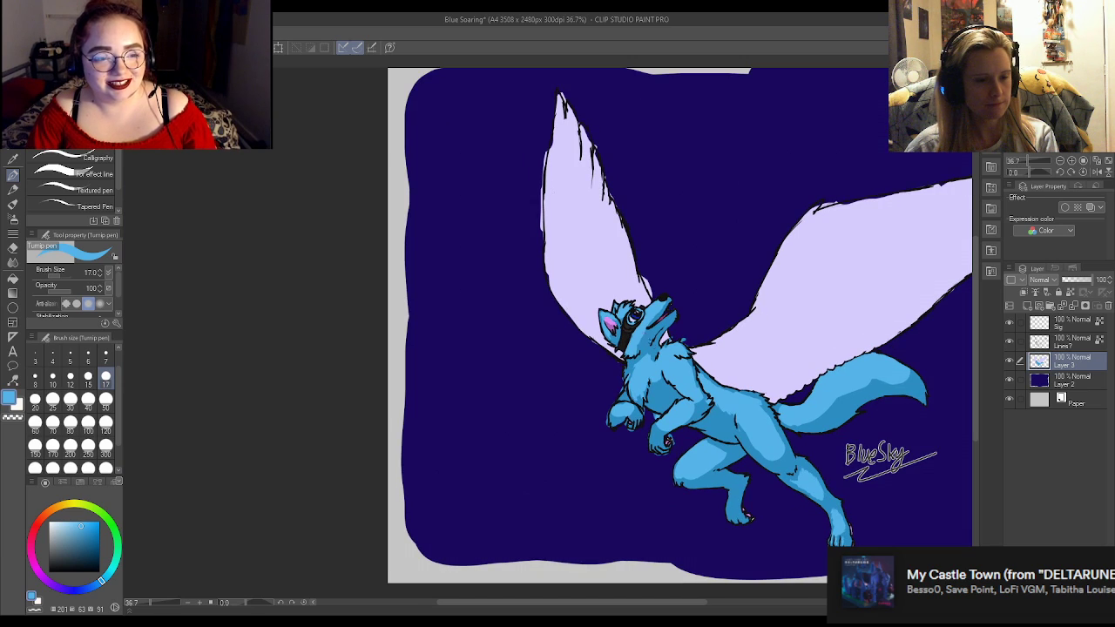
pyautogui.scroll(9, 644, 349)
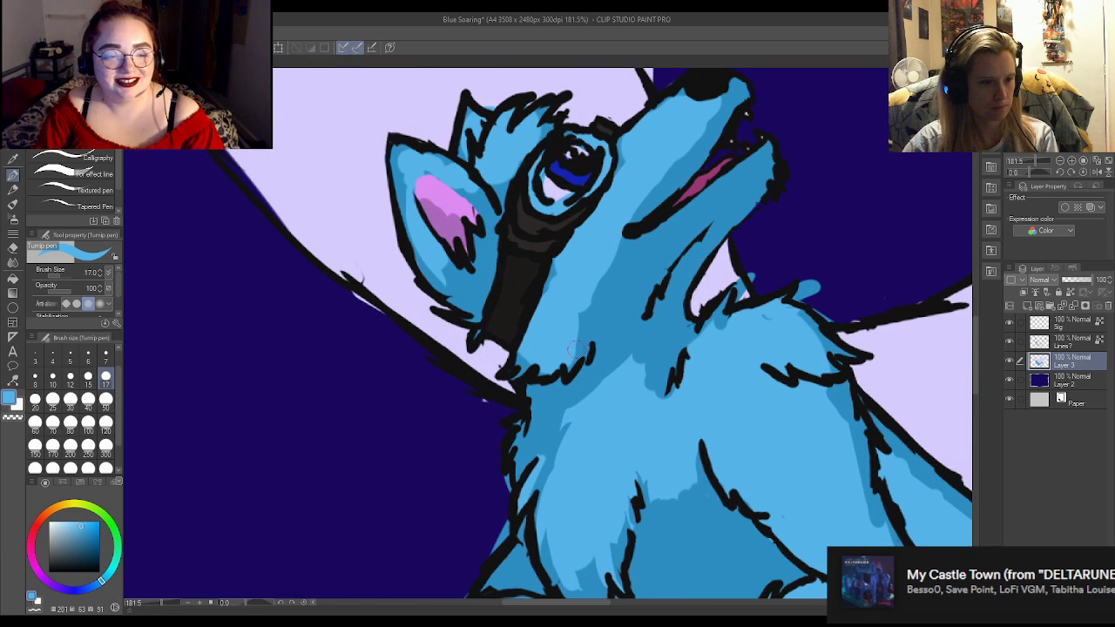
pyautogui.keyDown('alt'); pyautogui.click(563, 394); pyautogui.keyUp('alt')
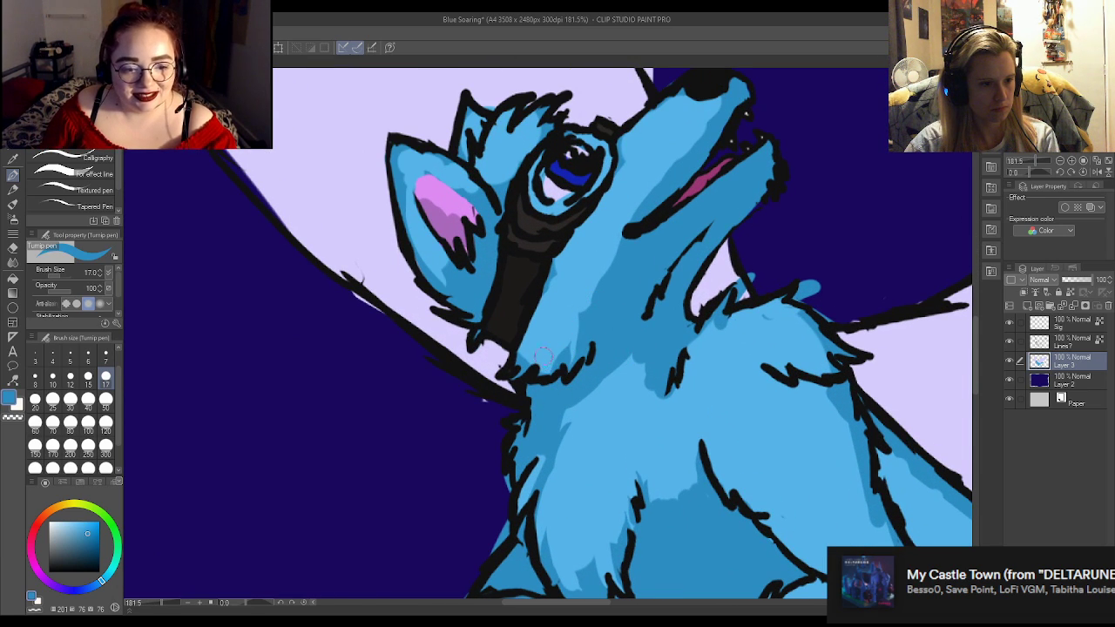
pyautogui.moveTo(518, 353)
pyautogui.mouseDown()
pyautogui.moveTo(540, 297)
pyautogui.moveTo(582, 244)
pyautogui.mouseUp()
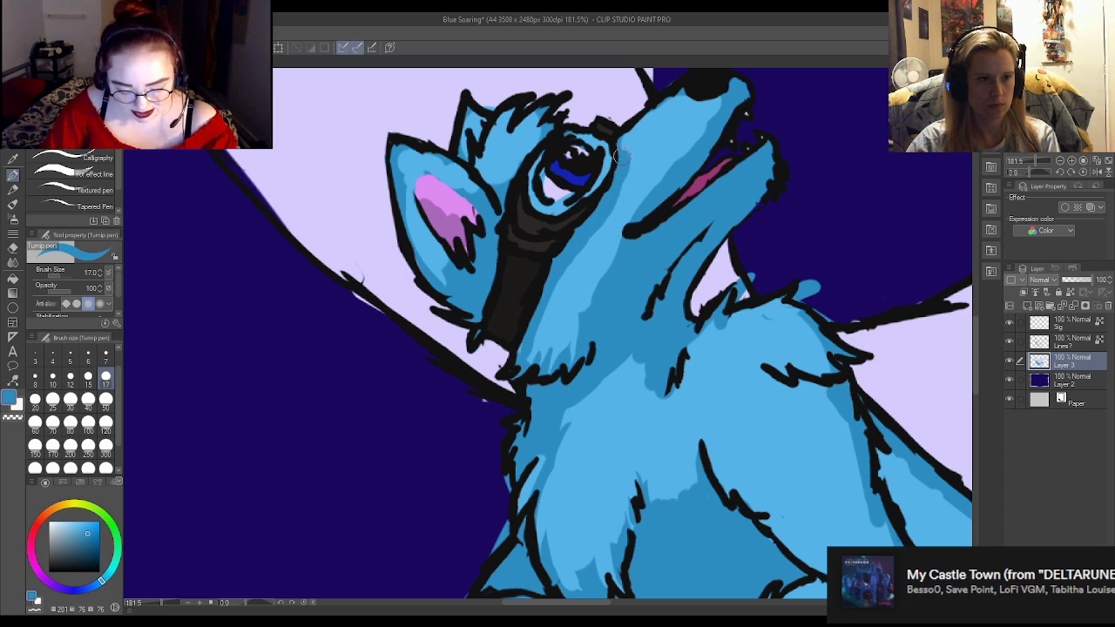
# Extend the light blue highlights over the muzzle, jaw, cheek and rim of the ear.
pyautogui.keyDown('alt'); pyautogui.click(651, 158); pyautogui.keyUp('alt')
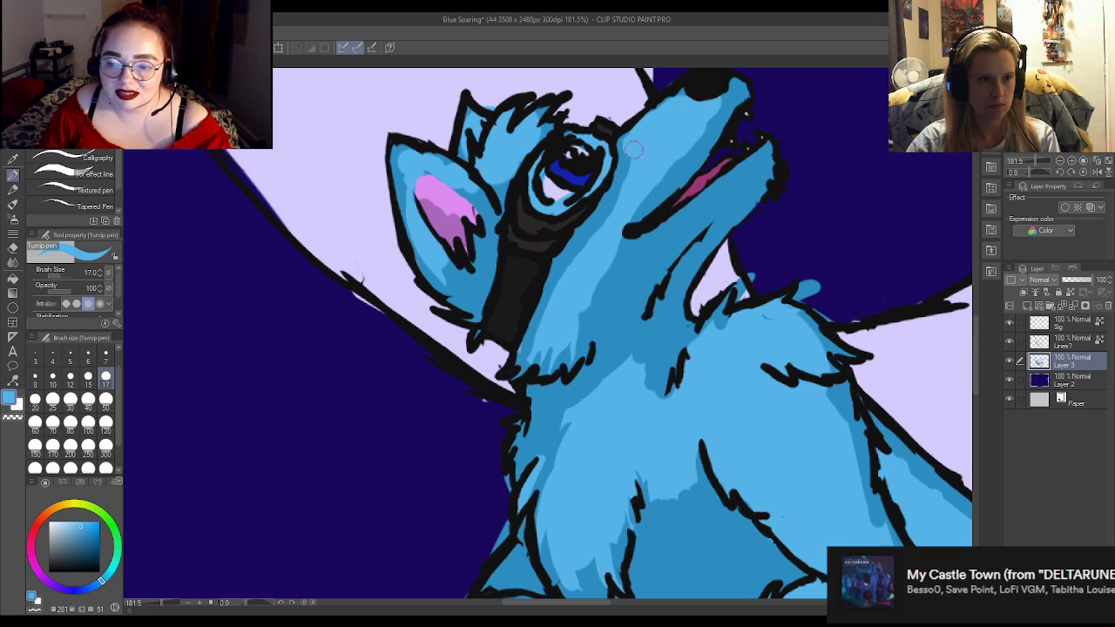
pyautogui.moveTo(688, 148)
pyautogui.mouseDown()
pyautogui.moveTo(627, 206)
pyautogui.moveTo(695, 140)
pyautogui.moveTo(688, 159)
pyautogui.moveTo(735, 89)
pyautogui.moveTo(723, 127)
pyautogui.moveTo(739, 182)
pyautogui.moveTo(762, 160)
pyautogui.moveTo(617, 263)
pyautogui.mouseUp()
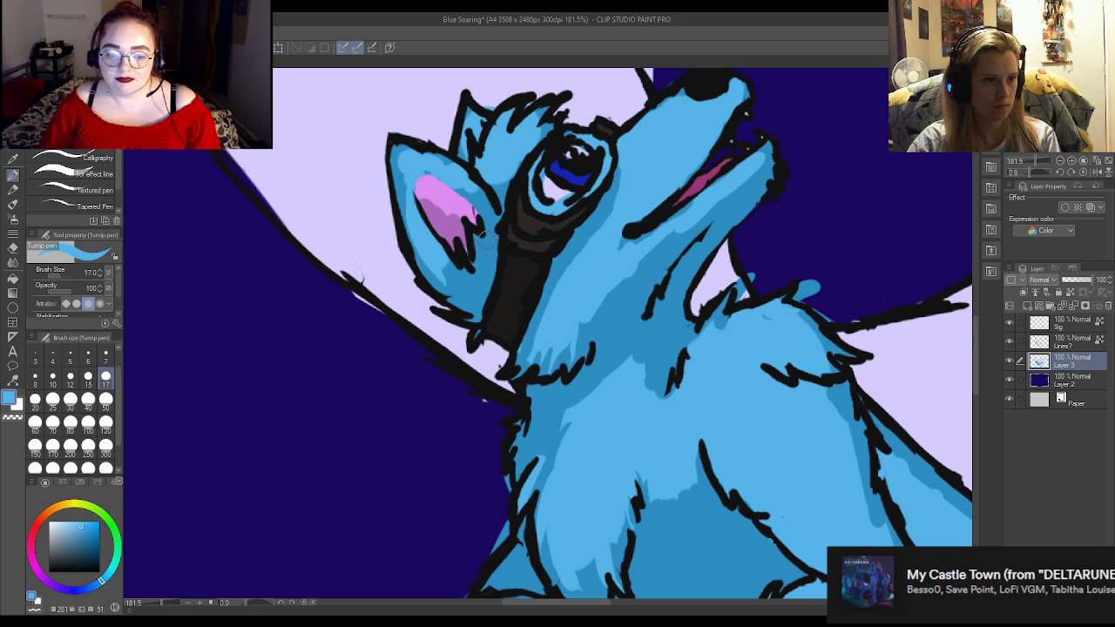
pyautogui.moveTo(441, 172)
pyautogui.mouseDown()
pyautogui.moveTo(401, 141)
pyautogui.moveTo(402, 206)
pyautogui.mouseUp()
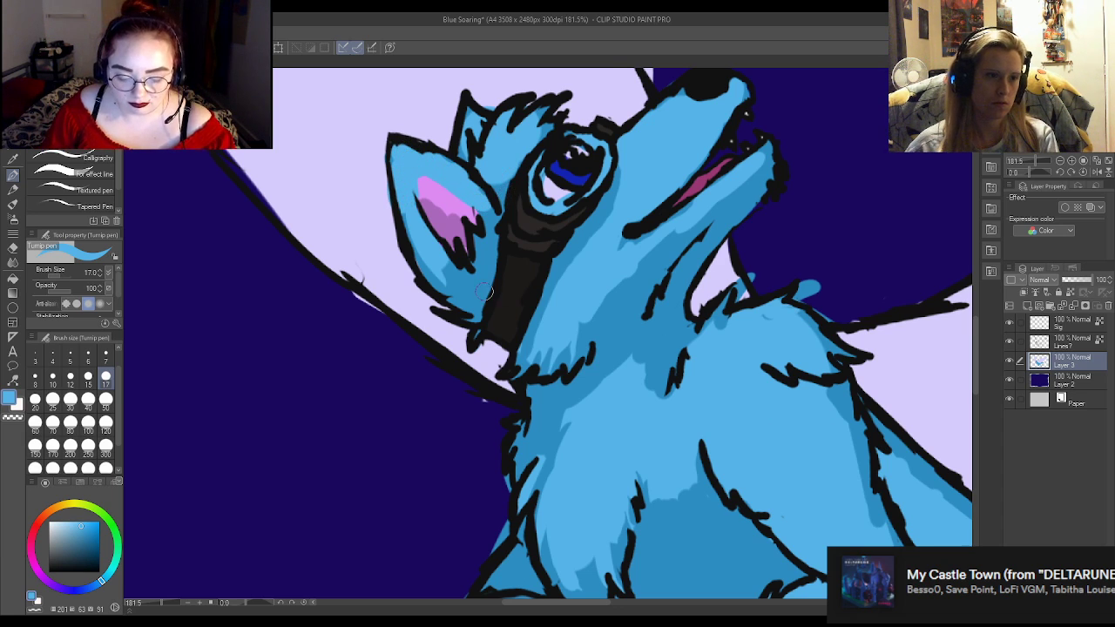
# Erase the lavender spilling outside the outline of the left wing, on its outer edge and near the snout.
pyautogui.scroll(-4, 512, 178)
pyautogui.scroll(-3, 511, 178)
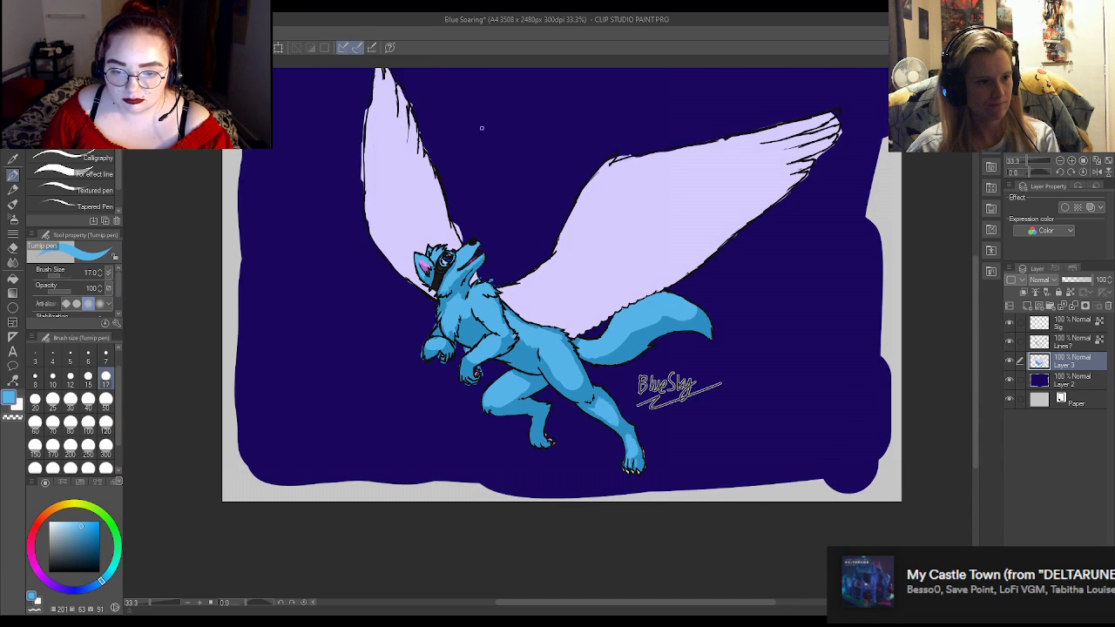
pyautogui.scroll(3, 243, 156)
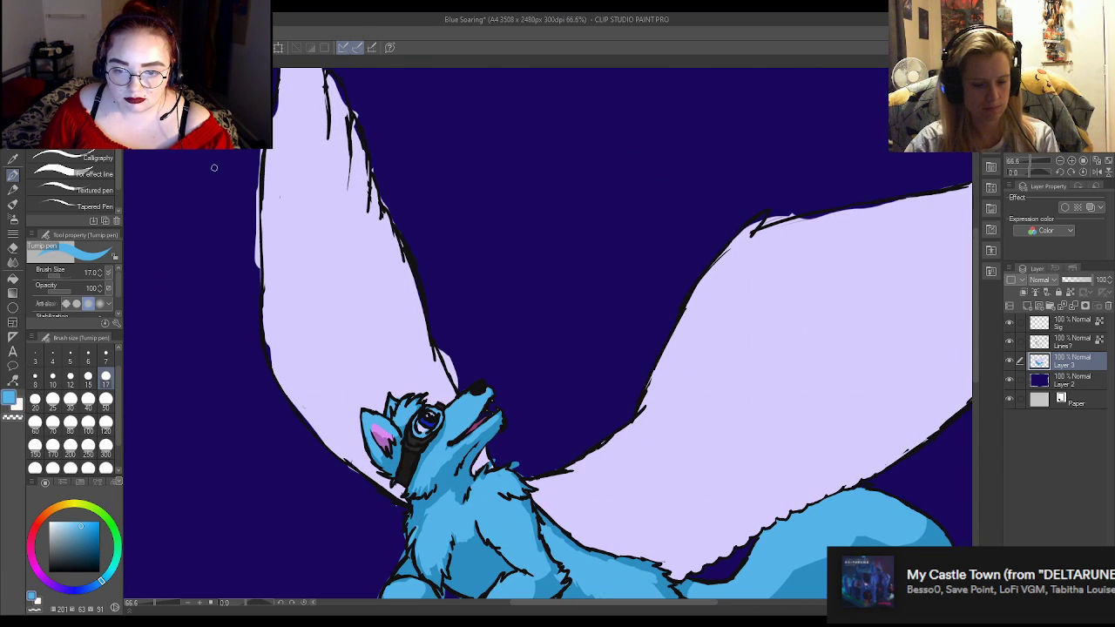
pyautogui.press('e')
pyautogui.moveTo(254, 247)
pyautogui.mouseDown()
pyautogui.moveTo(258, 285)
pyautogui.moveTo(261, 153)
pyautogui.mouseUp()
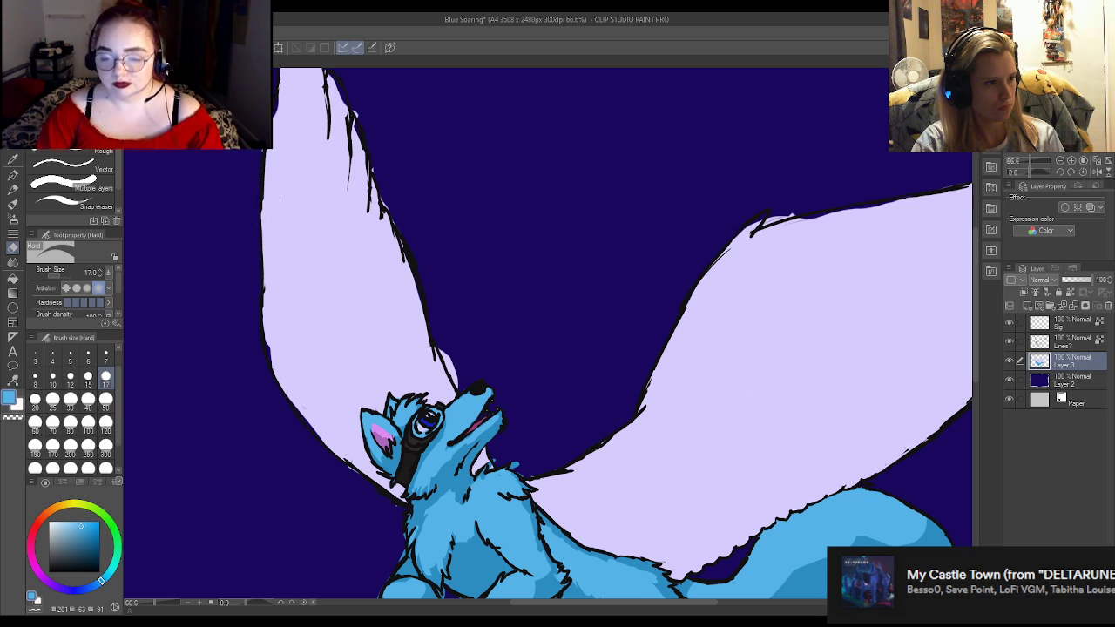
pyautogui.moveTo(458, 385); pyautogui.dragTo(436, 342)
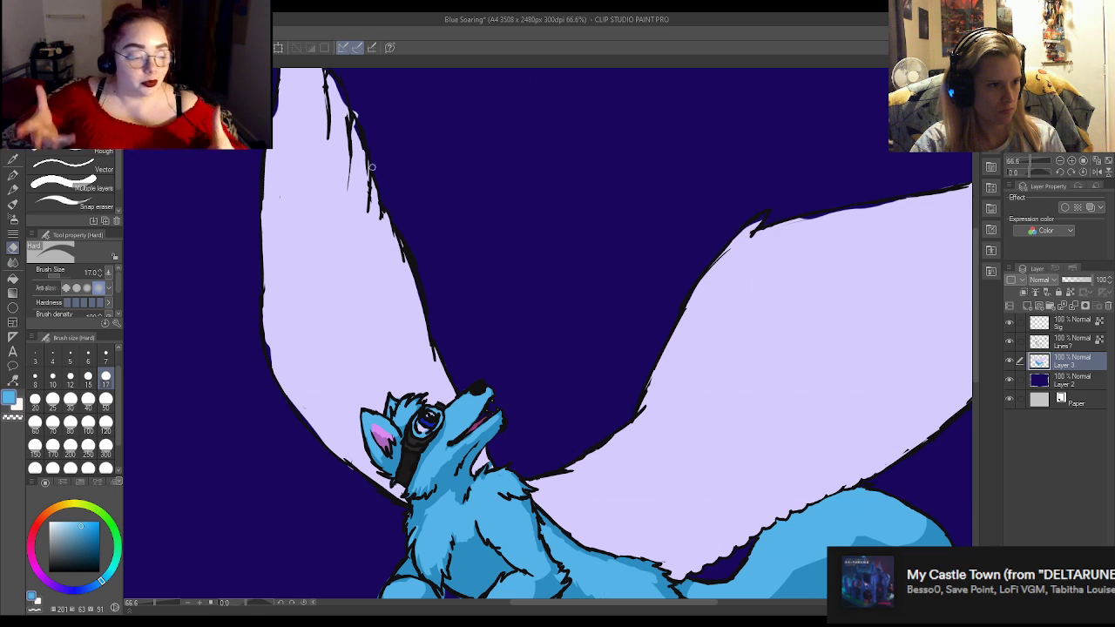
# Sample the wing's lavender and tidy the colour fill around the left wing's feather tips with pen and eraser.
pyautogui.press('p')
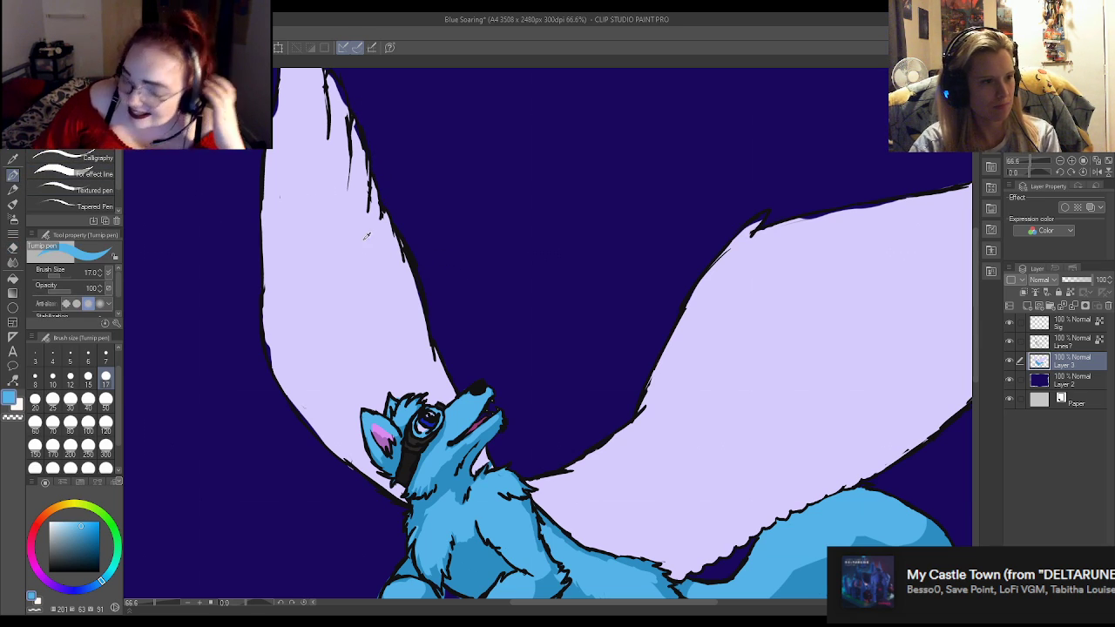
pyautogui.keyDown('alt'); pyautogui.click(352, 126); pyautogui.keyUp('alt')
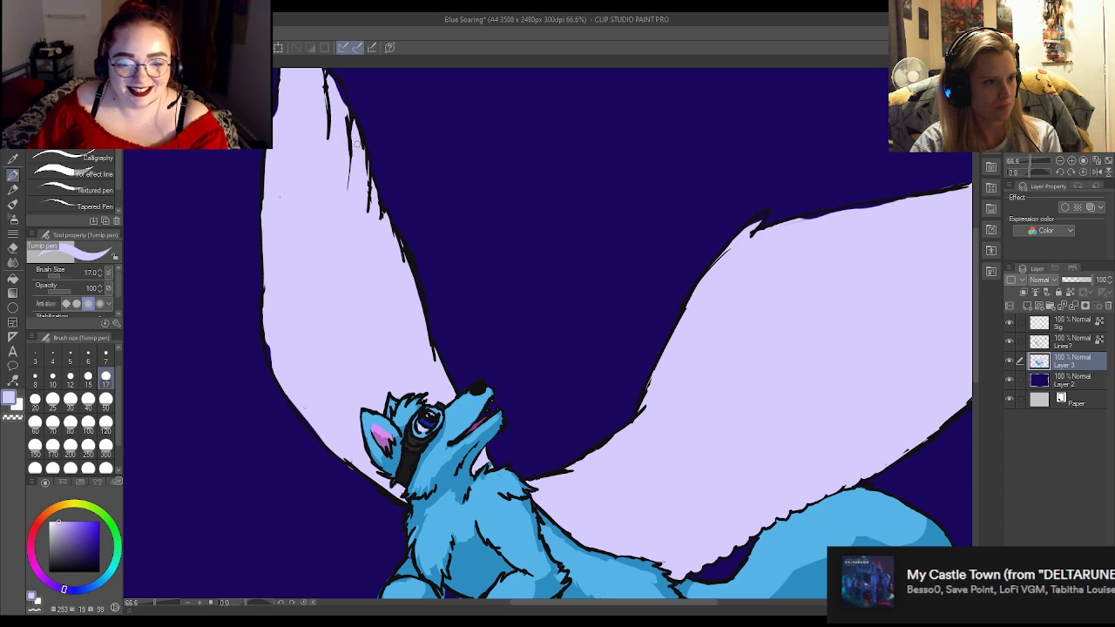
pyautogui.scroll(-3, 500, 344)
pyautogui.scroll(3, 343, 157)
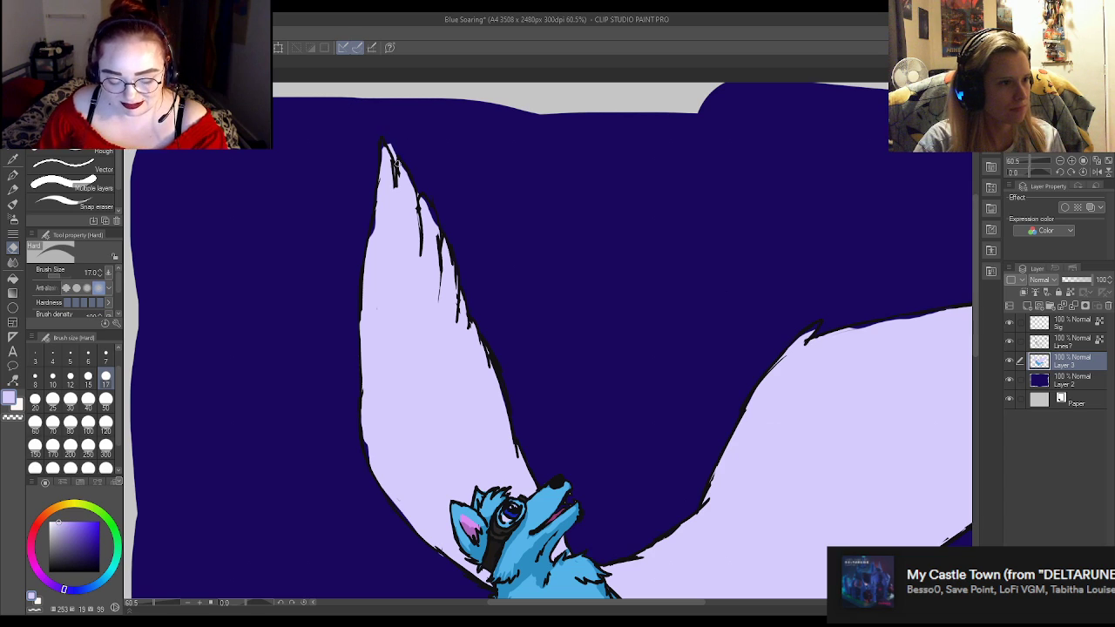
pyautogui.press('e')
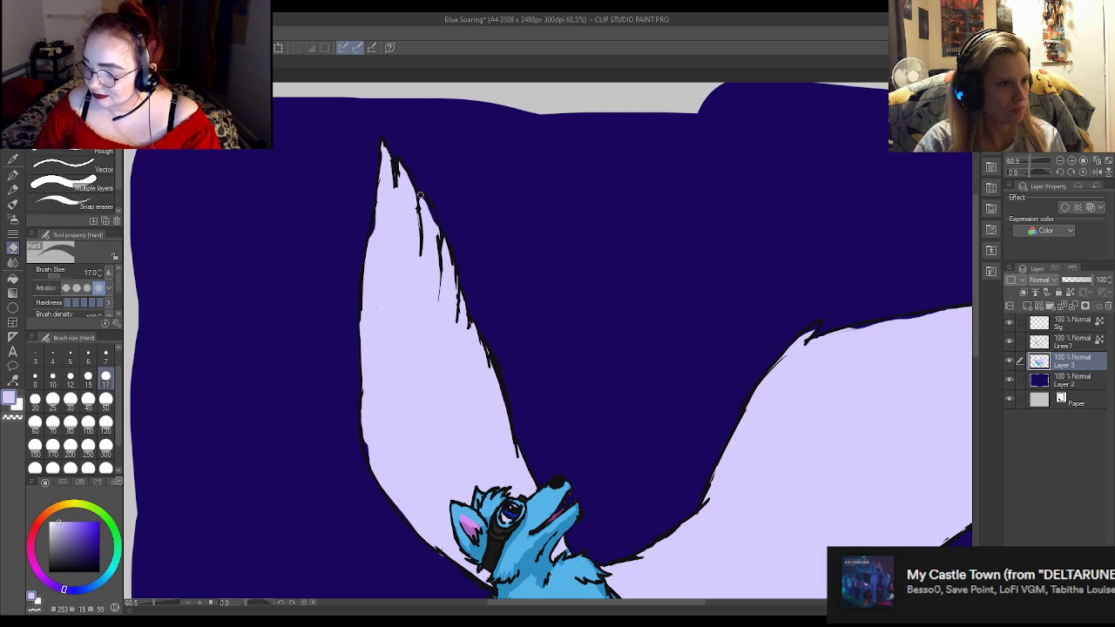
pyautogui.press('p')
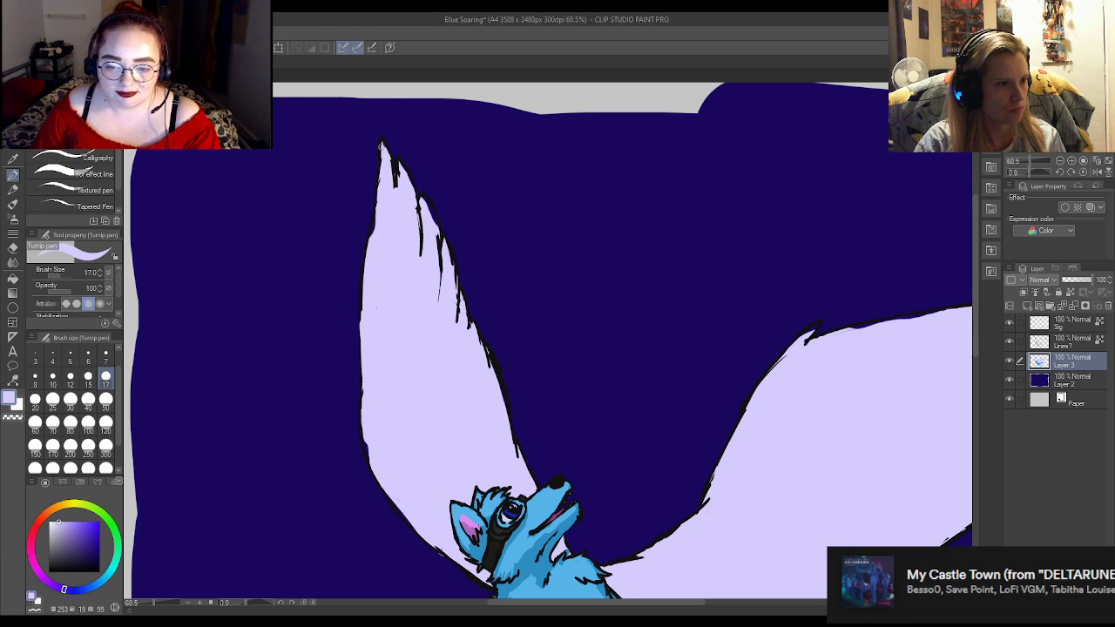
# Erase the lavender overspill along the lower edge and lower feathers of the right wing.
pyautogui.scroll(-5, 432, 355)
pyautogui.scroll(4, 860, 190)
pyautogui.scroll(3, 859, 191)
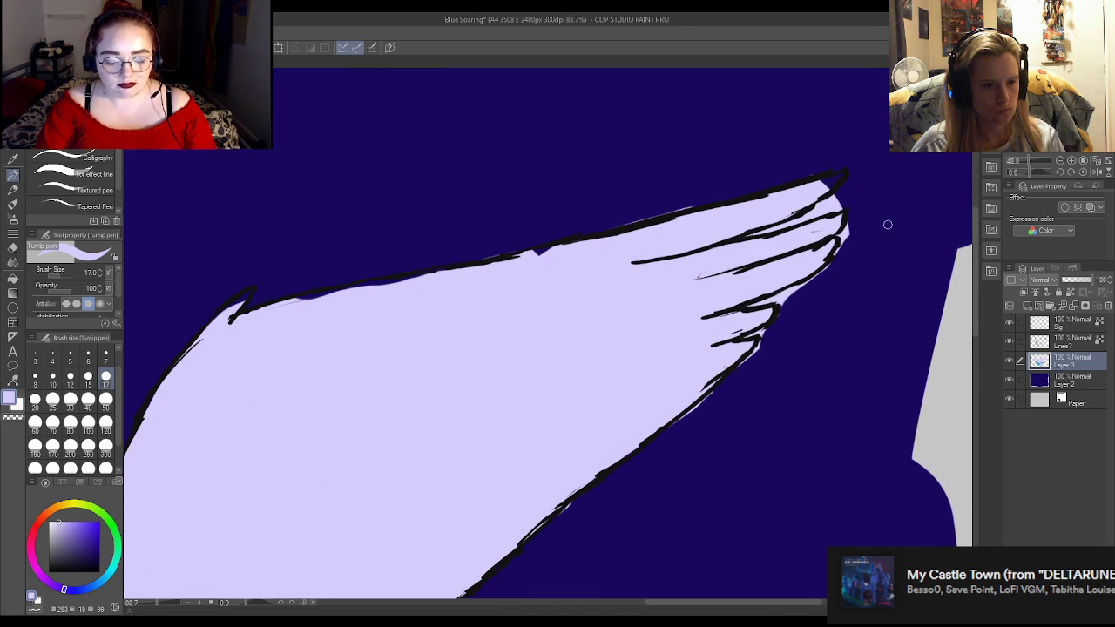
pyautogui.press('e')
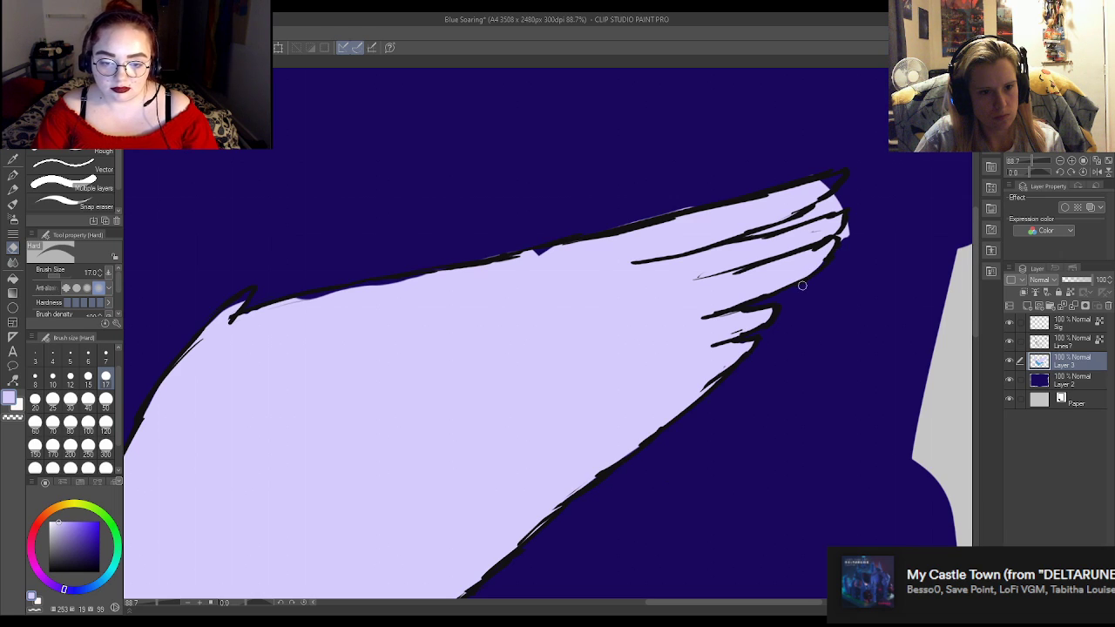
# Fill the right wing's uppermost feather tip with lavender and erase the excess between the feathers and along the upper edge.
pyautogui.press('p')
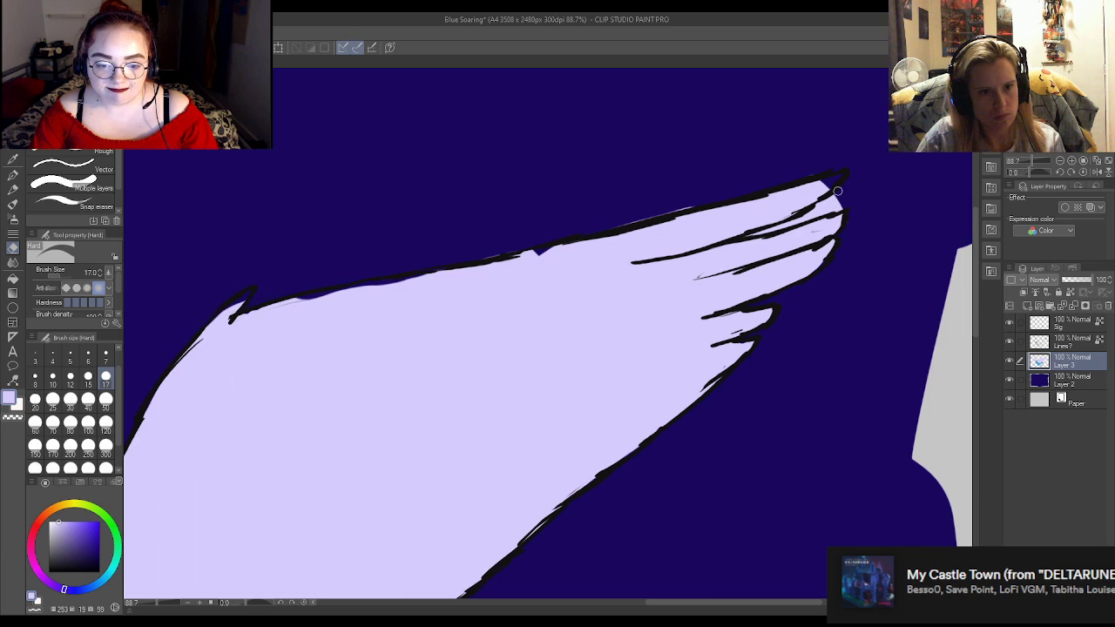
pyautogui.moveTo(838, 176); pyautogui.dragTo(833, 179)
pyautogui.press('e')
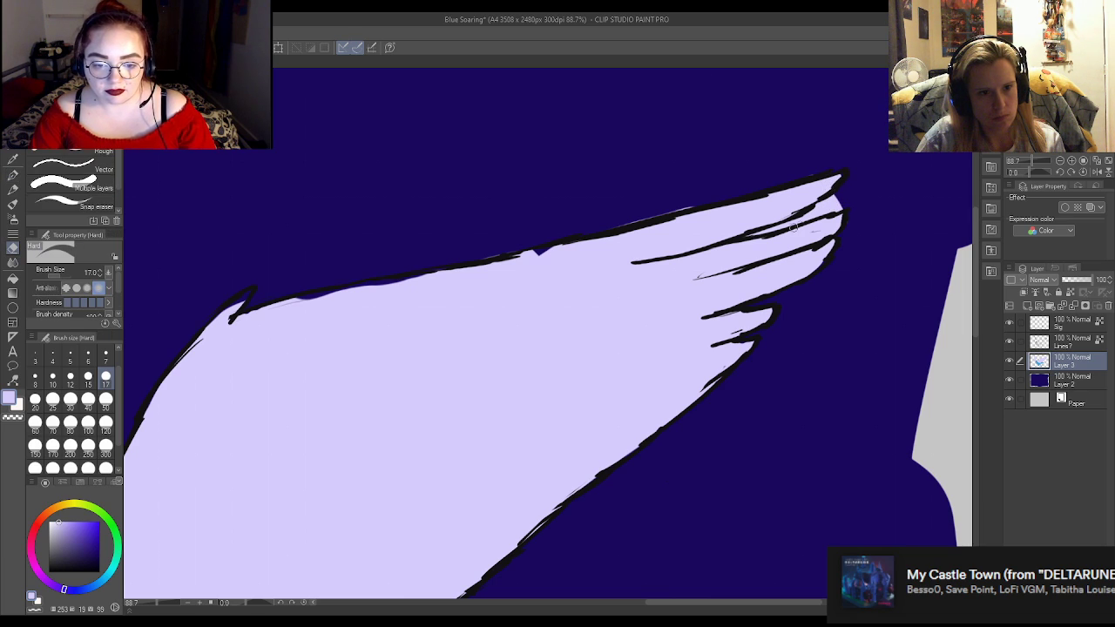
pyautogui.moveTo(747, 238)
pyautogui.mouseDown()
pyautogui.moveTo(851, 203)
pyautogui.moveTo(829, 199)
pyautogui.moveTo(747, 236)
pyautogui.moveTo(828, 167)
pyautogui.moveTo(690, 196)
pyautogui.moveTo(638, 217)
pyautogui.mouseUp()
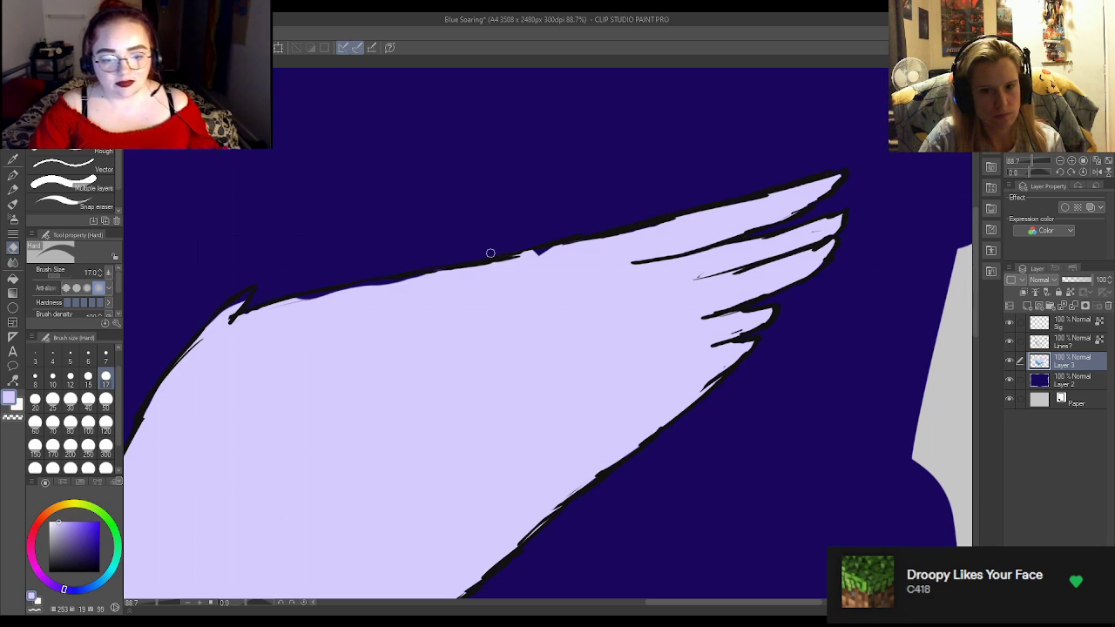
pyautogui.press('p')
pyautogui.scroll(-6, 490, 187)
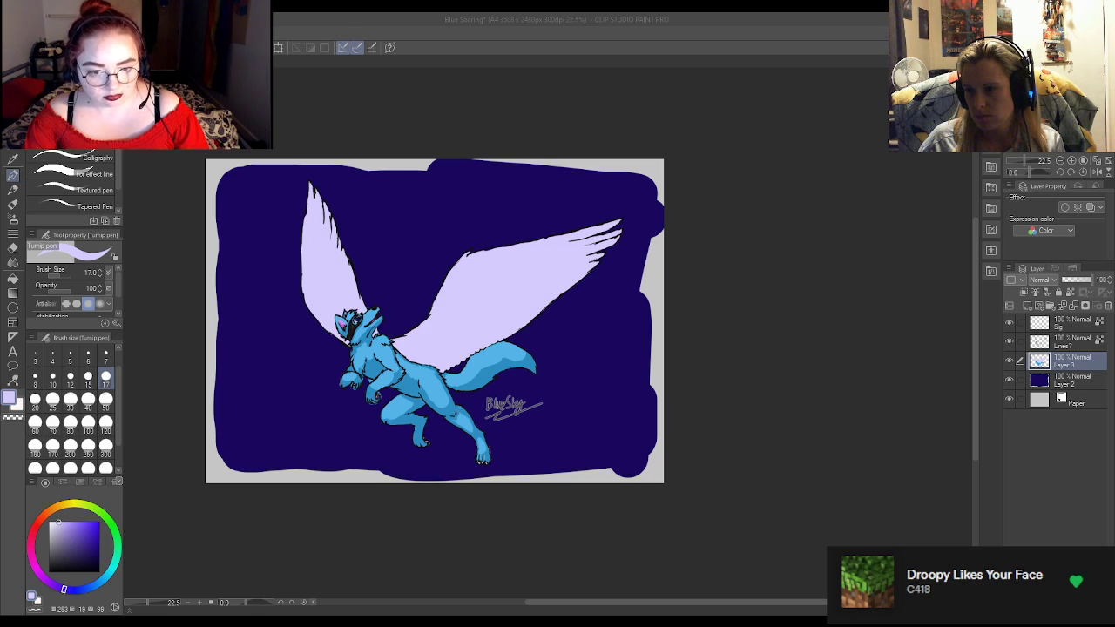
pyautogui.hotkey('ctrl', '+')
pyautogui.hotkey('ctrl', '+')
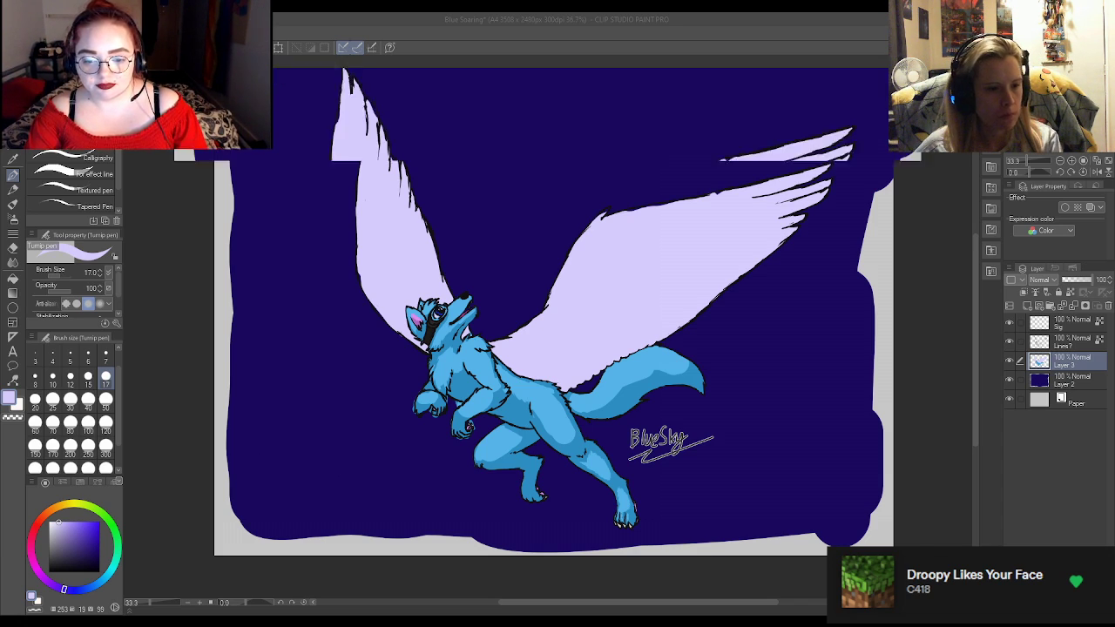
pyautogui.scroll(5, 631, 533)
pyautogui.scroll(-5, 631, 533)
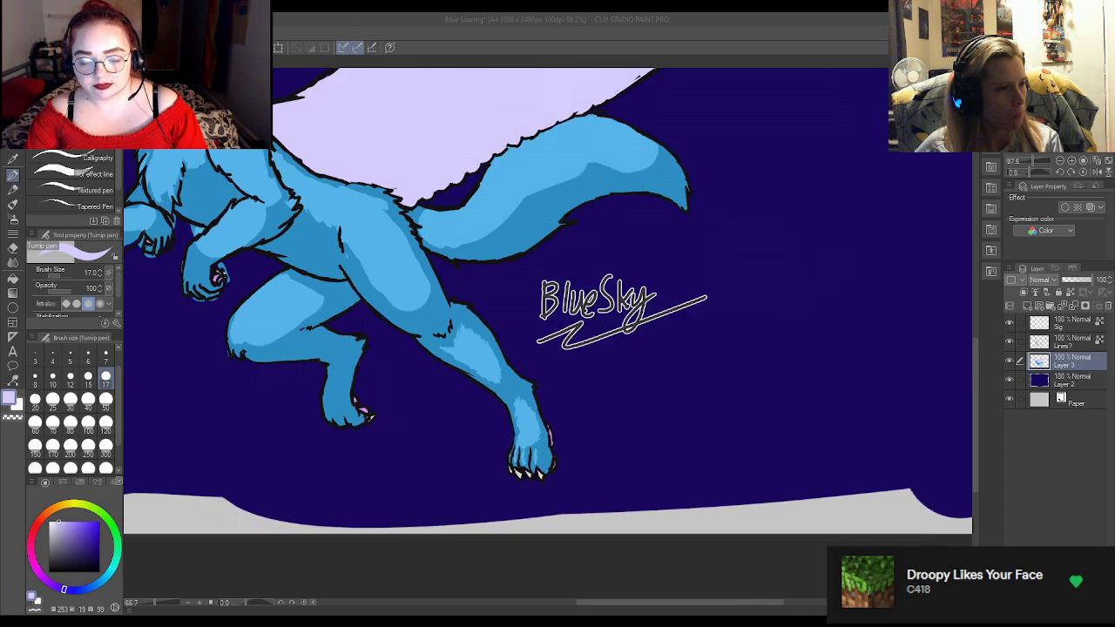
# Sample the dark grey of the face mask and cover the white claws on the nearer front paw with the pen at size 7.
pyautogui.scroll(2, 297, 279)
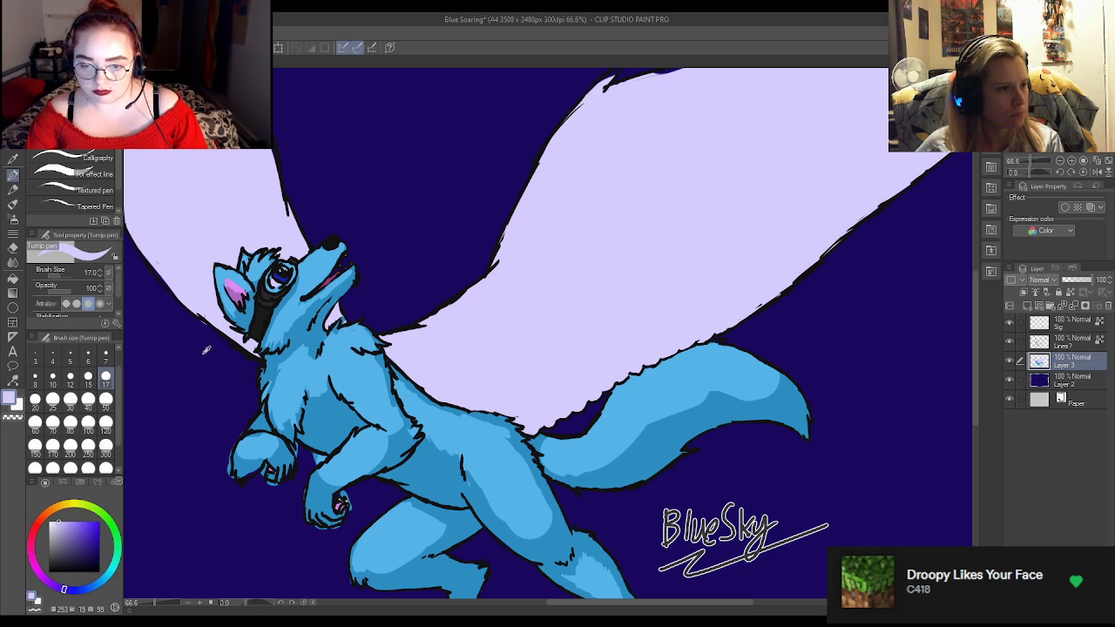
pyautogui.keyDown('alt'); pyautogui.click(270, 294); pyautogui.keyUp('alt')
pyautogui.scroll(-1, 288, 392)
pyautogui.scroll(2, 296, 392)
pyautogui.scroll(3, 362, 390)
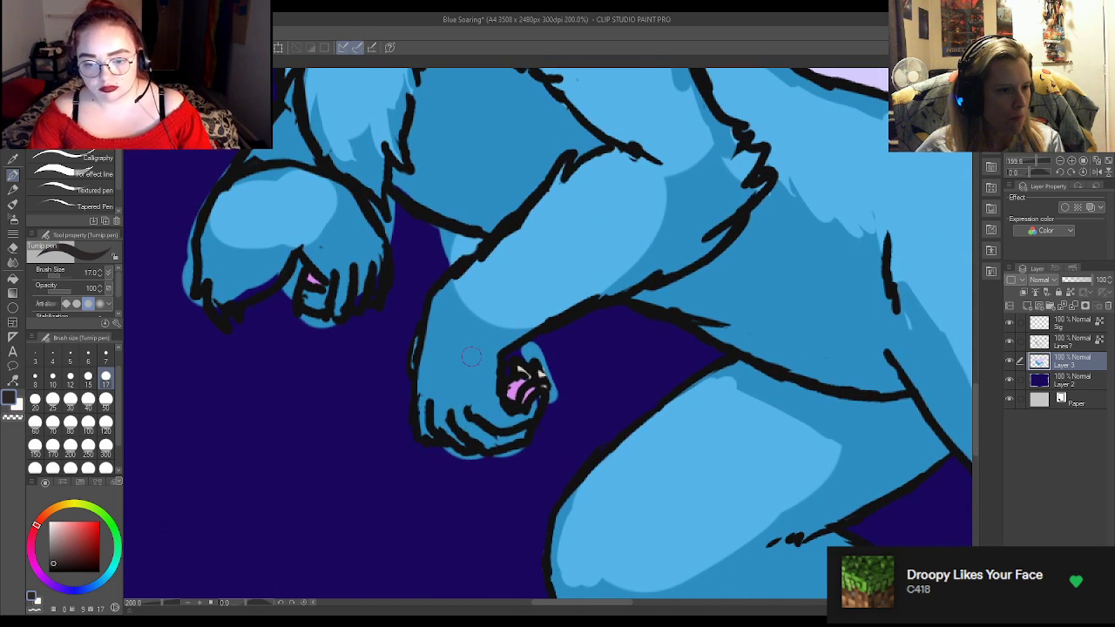
pyautogui.click(105, 361)
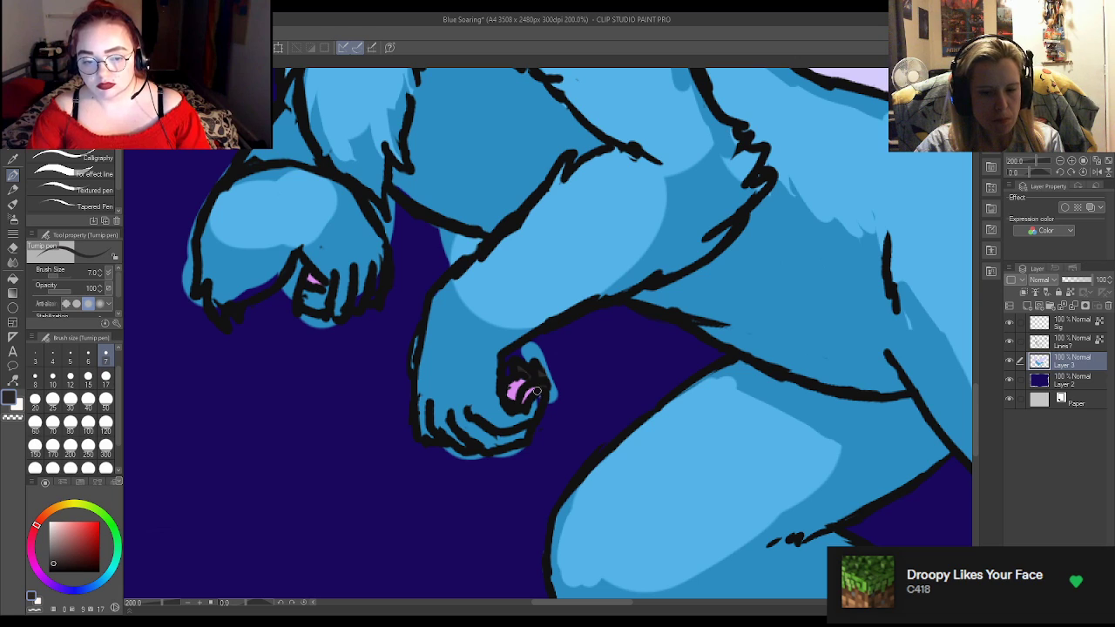
# Erase the blue spilling outside the outlines of both front paws and the gap beside the chest.
pyautogui.press('e')
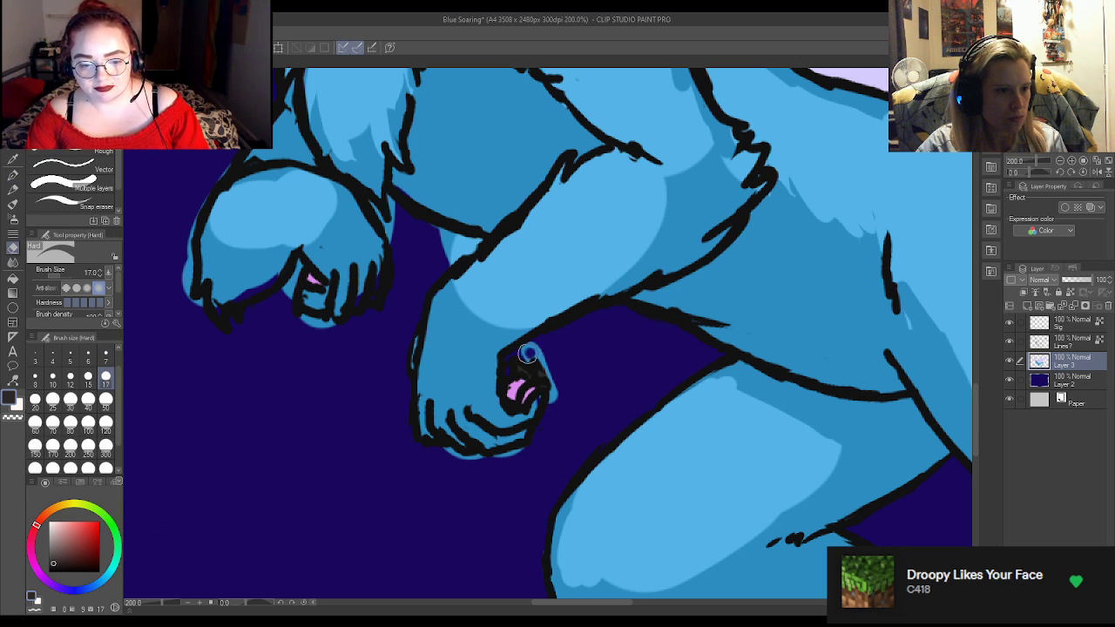
pyautogui.moveTo(532, 366)
pyautogui.mouseDown()
pyautogui.moveTo(549, 358)
pyautogui.moveTo(560, 406)
pyautogui.mouseUp()
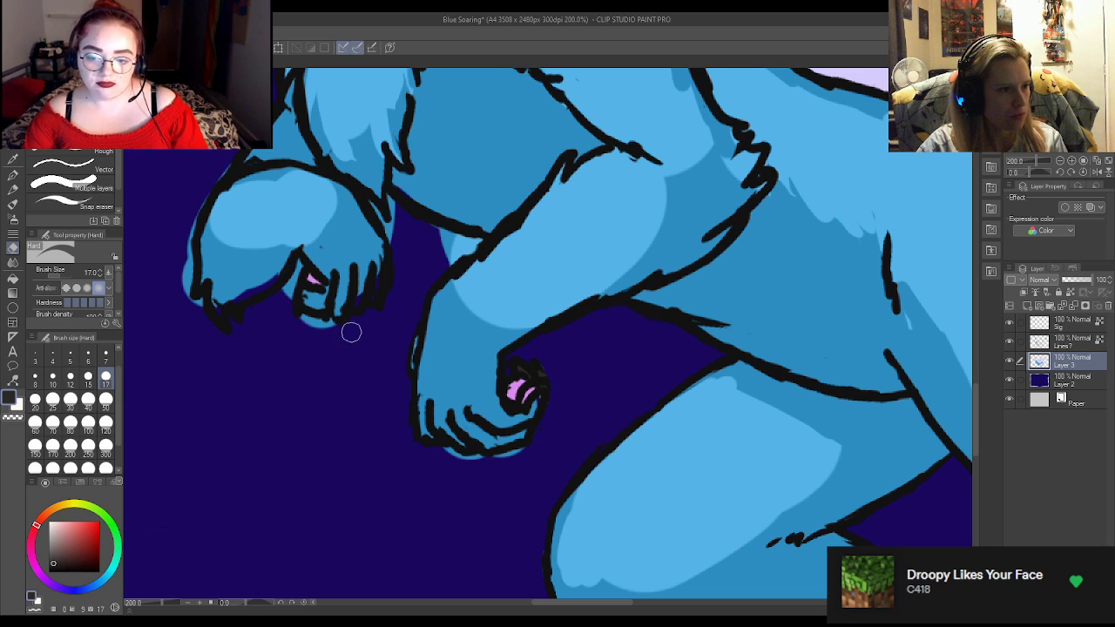
pyautogui.moveTo(330, 332)
pyautogui.mouseDown()
pyautogui.moveTo(306, 323)
pyautogui.moveTo(333, 330)
pyautogui.moveTo(284, 309)
pyautogui.moveTo(299, 259)
pyautogui.mouseUp()
pyautogui.moveTo(383, 228)
pyautogui.mouseDown()
pyautogui.moveTo(373, 203)
pyautogui.moveTo(394, 227)
pyautogui.moveTo(418, 221)
pyautogui.moveTo(478, 242)
pyautogui.moveTo(431, 256)
pyautogui.mouseUp()
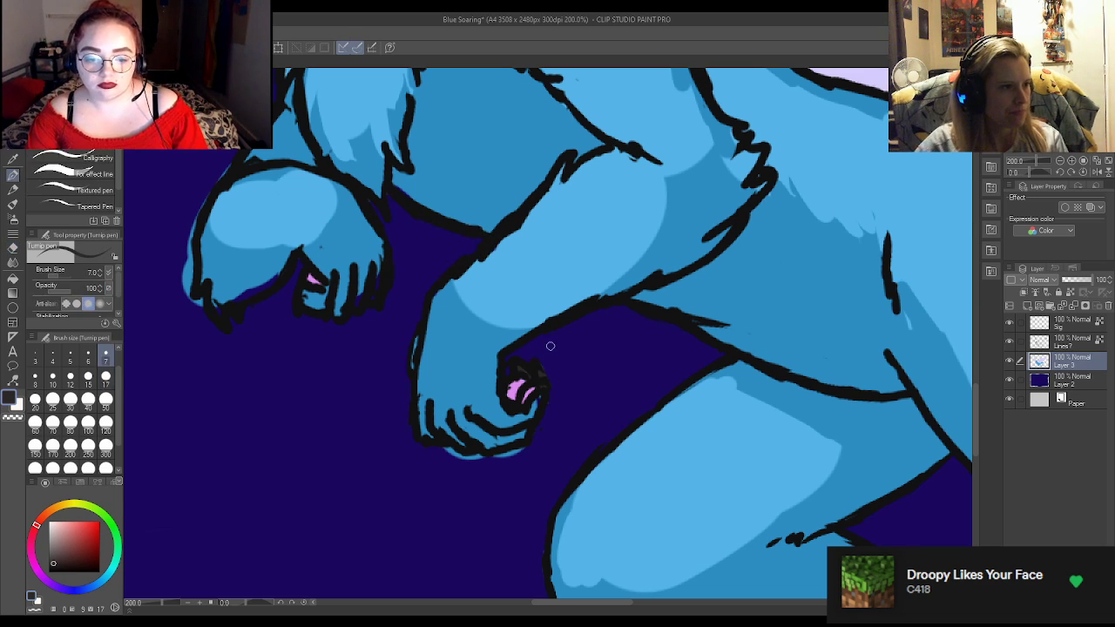
pyautogui.moveTo(200, 303)
pyautogui.mouseDown()
pyautogui.moveTo(185, 261)
pyautogui.moveTo(213, 172)
pyautogui.mouseUp()
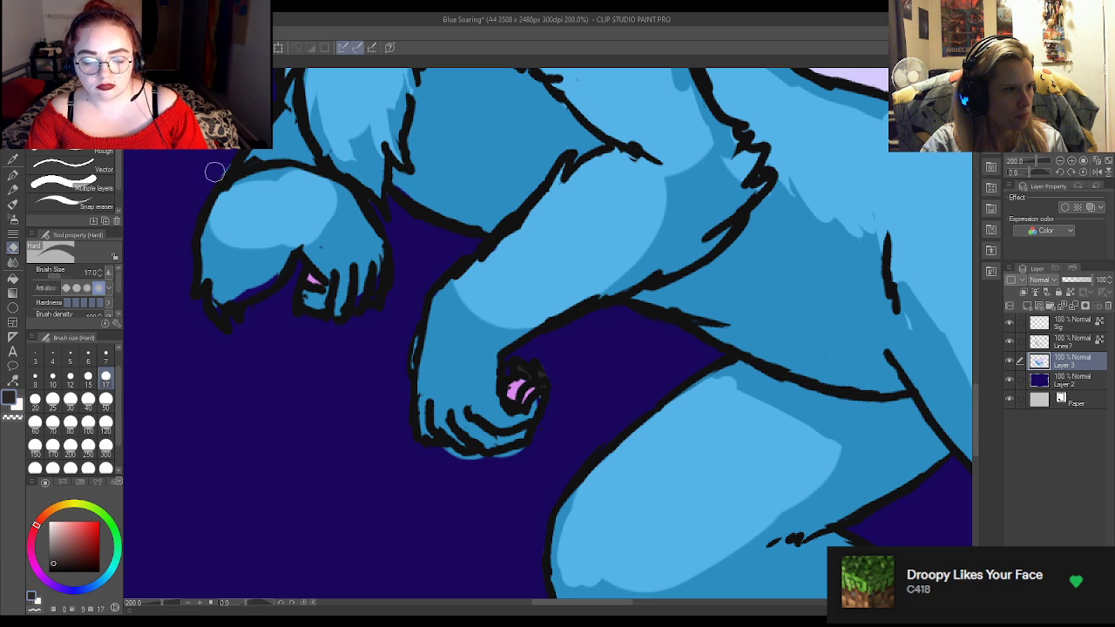
# Paint the claws of both hind paws dark grey with the pen.
pyautogui.press('p')
pyautogui.scroll(-5, 310, 391)
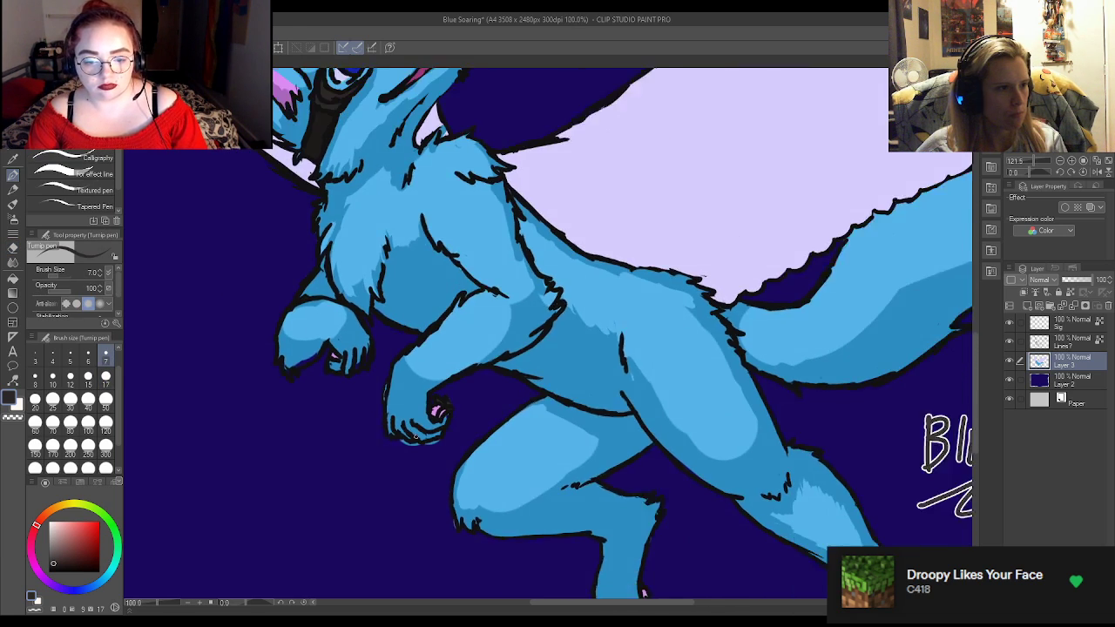
pyautogui.scroll(-1, 221, 253)
pyautogui.scroll(5, 679, 580)
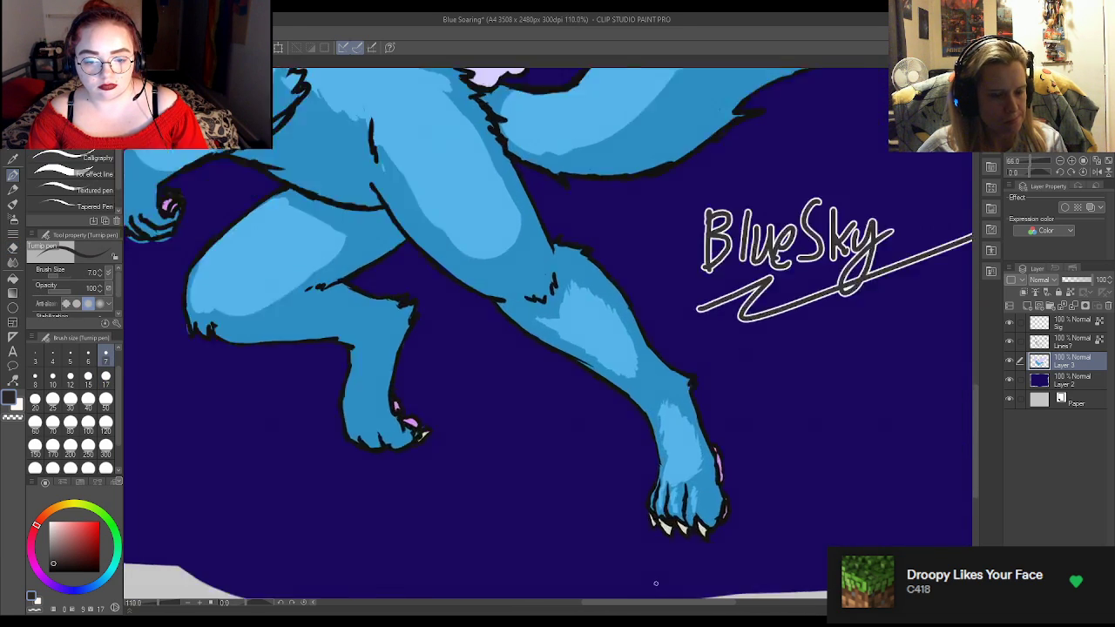
pyautogui.scroll(1, 703, 579)
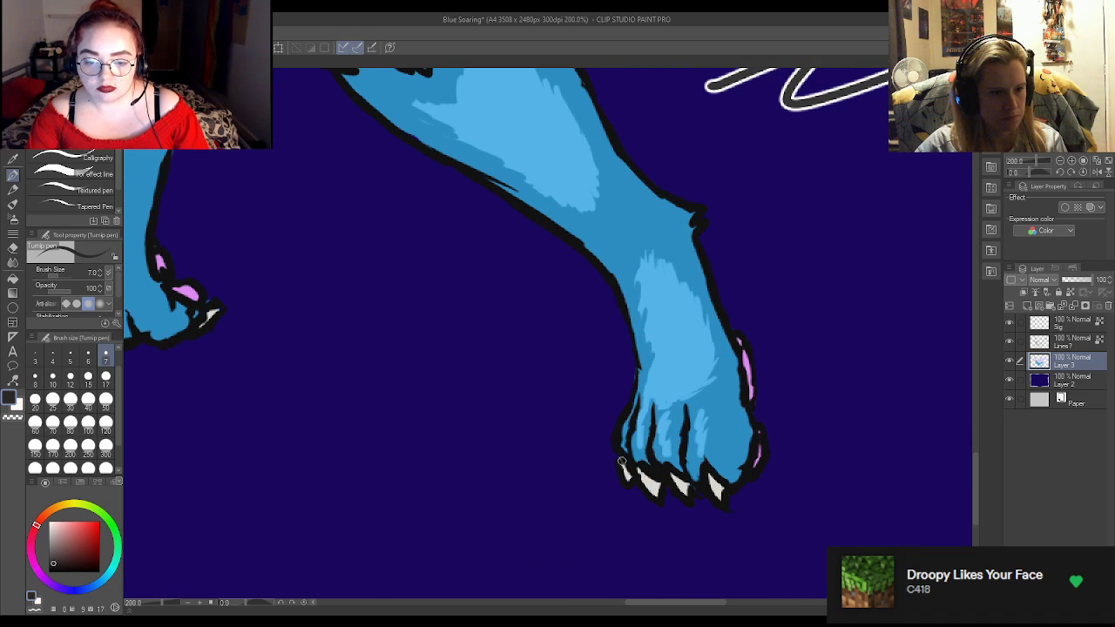
pyautogui.moveTo(620, 456); pyautogui.dragTo(686, 495)
pyautogui.moveTo(678, 489); pyautogui.dragTo(719, 492)
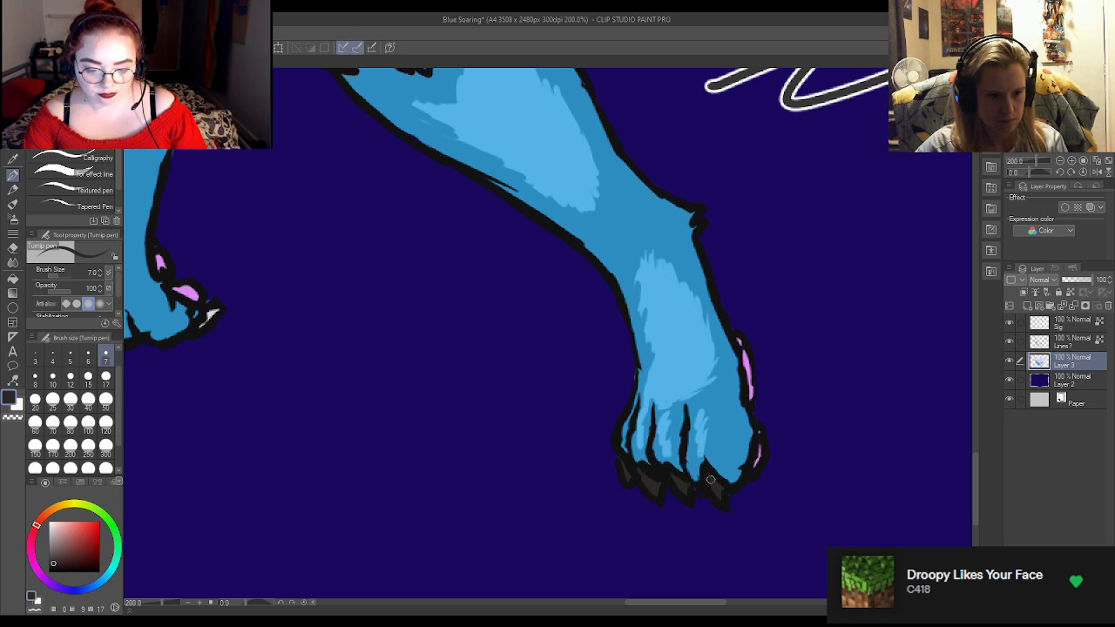
pyautogui.moveTo(210, 315); pyautogui.dragTo(201, 323)
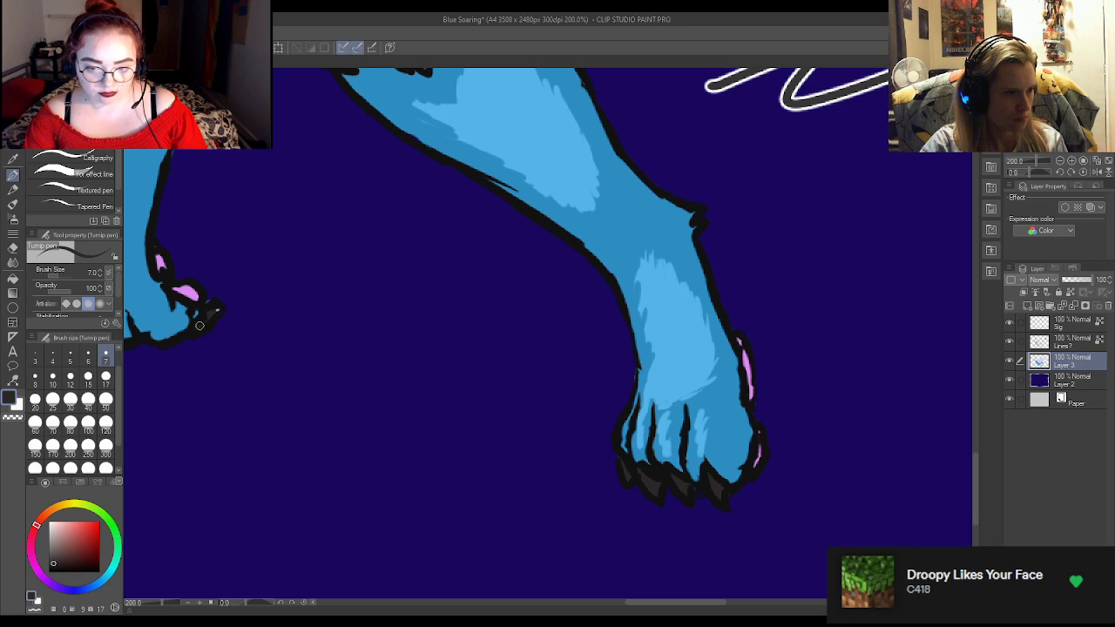
pyautogui.press('e')
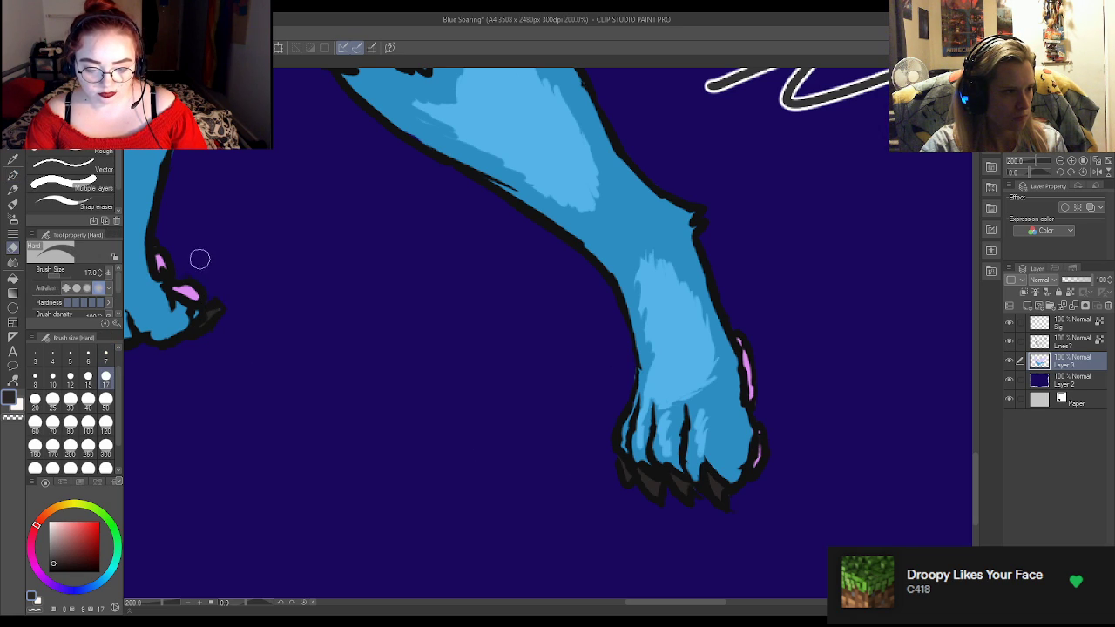
pyautogui.press('p')
# Touch up the pupil and highlights of the eye with its sampled lavender and black.
pyautogui.scroll(-6, 229, 222)
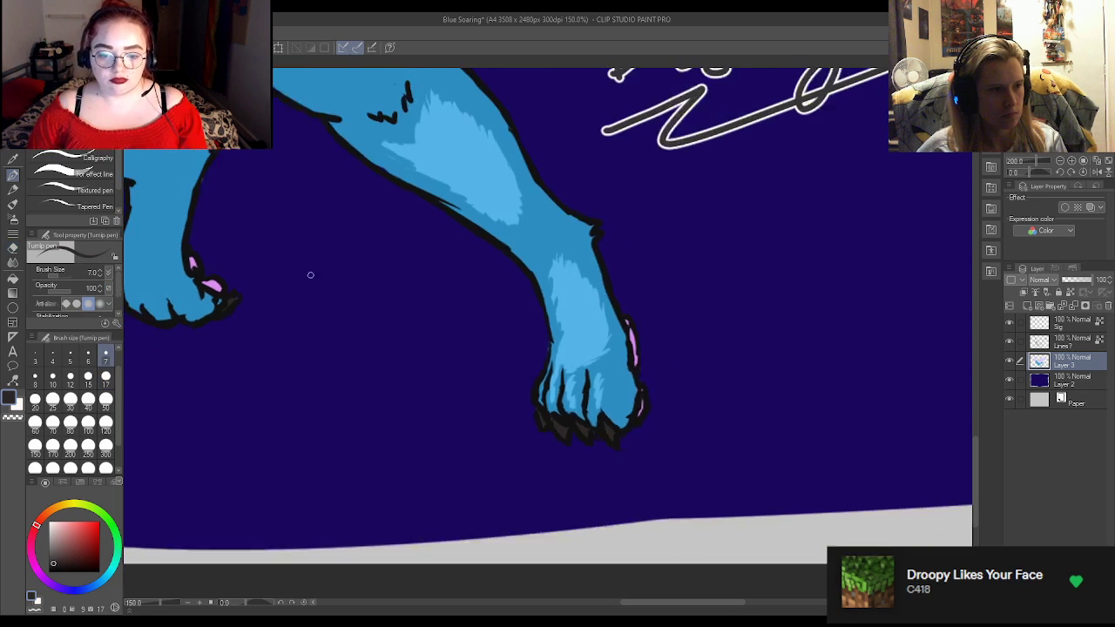
pyautogui.scroll(3, 706, 388)
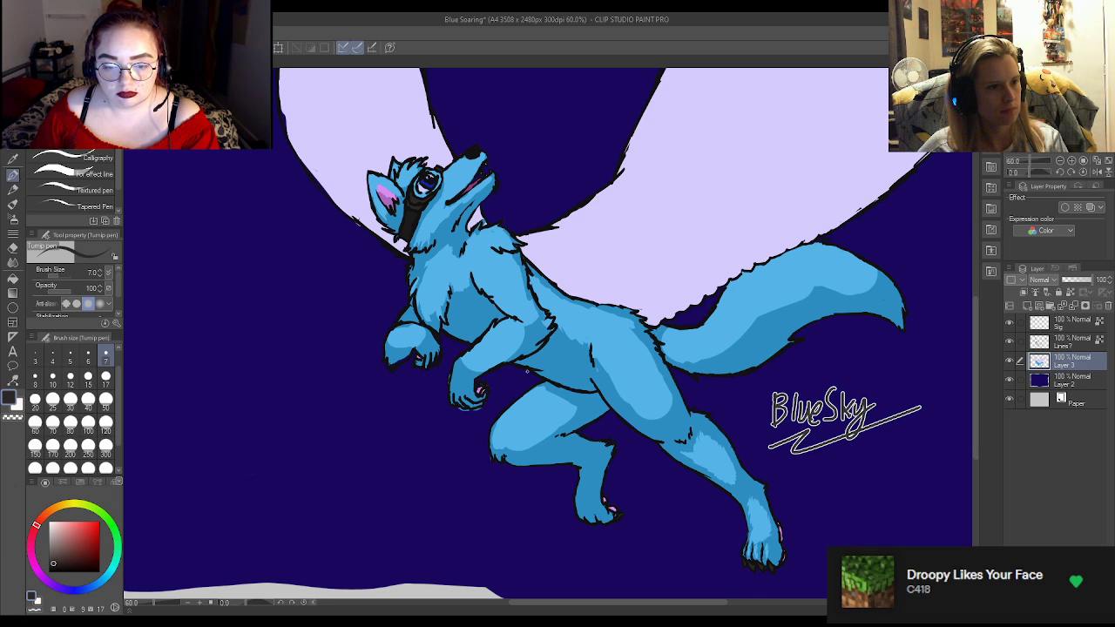
pyautogui.scroll(-2, 525, 373)
pyautogui.scroll(5, 484, 272)
pyautogui.scroll(1, 484, 273)
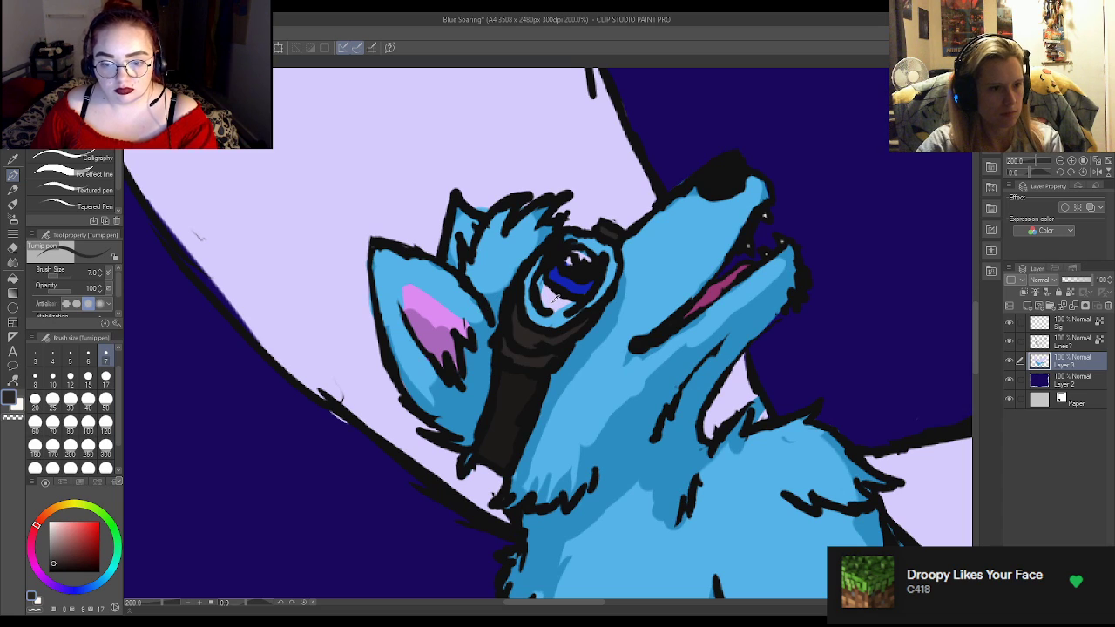
pyautogui.keyDown('alt'); pyautogui.click(554, 297); pyautogui.keyUp('alt')
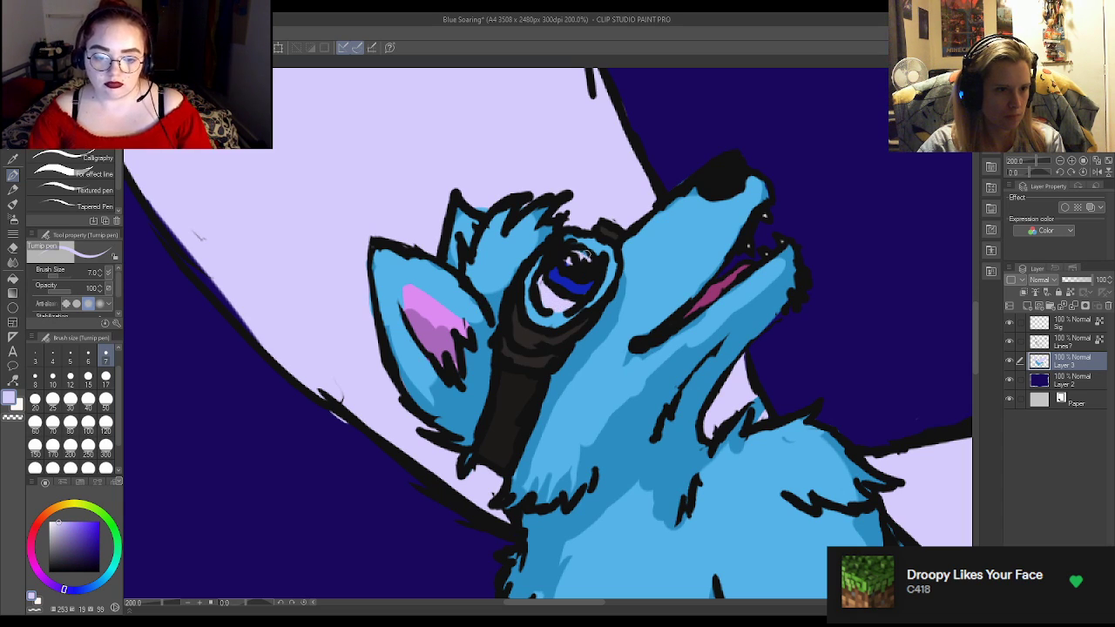
pyautogui.keyDown('alt'); pyautogui.click(589, 269); pyautogui.keyUp('alt')
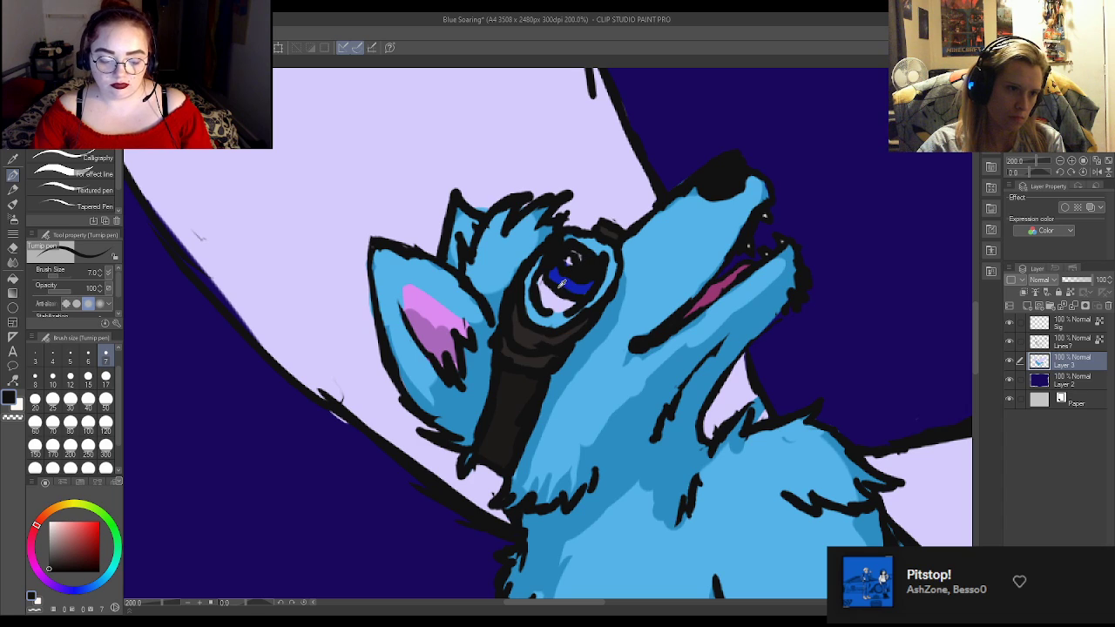
pyautogui.keyDown('alt'); pyautogui.click(568, 263); pyautogui.keyUp('alt')
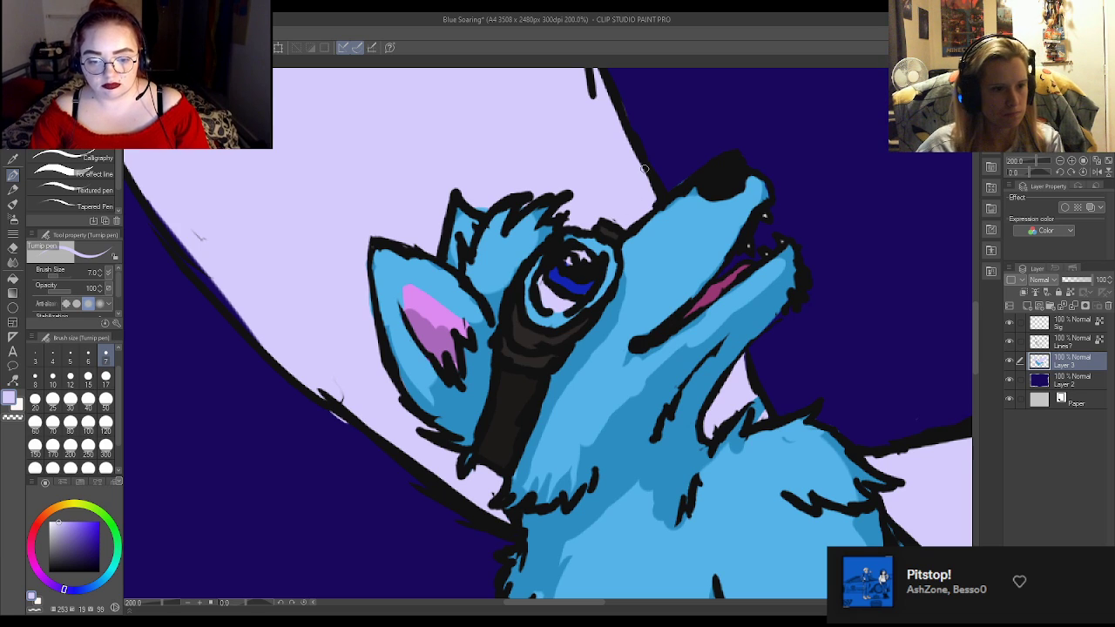
# Hide the background Layer 2 and the colour Layer 3, and make the line art layer active.
pyautogui.scroll(-6, 612, 236)
pyautogui.scroll(-2, 466, 243)
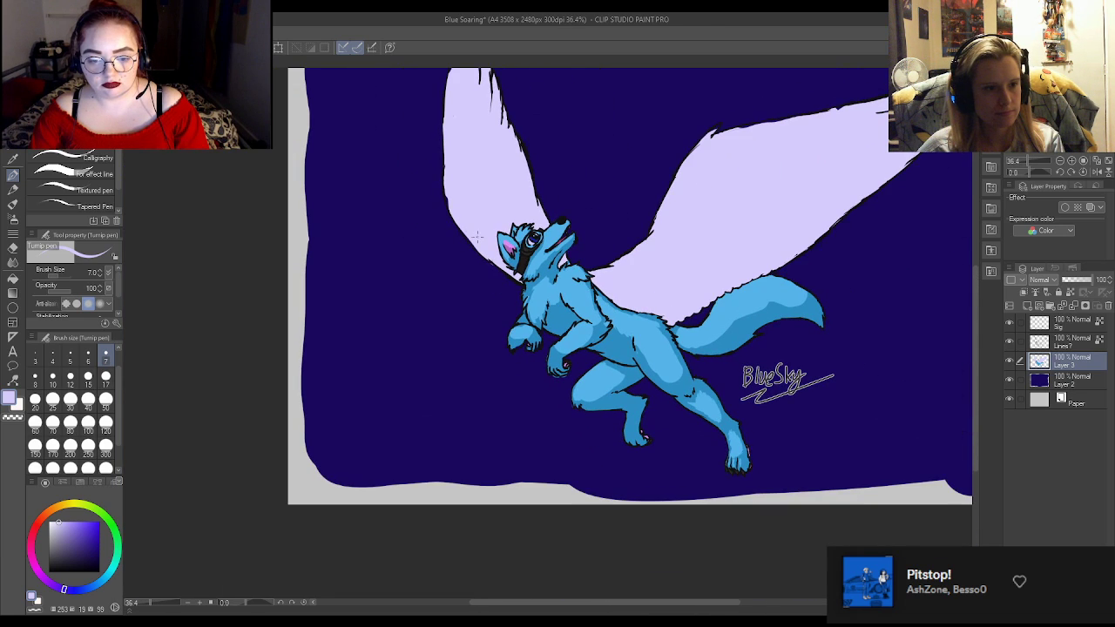
pyautogui.scroll(4, 533, 239)
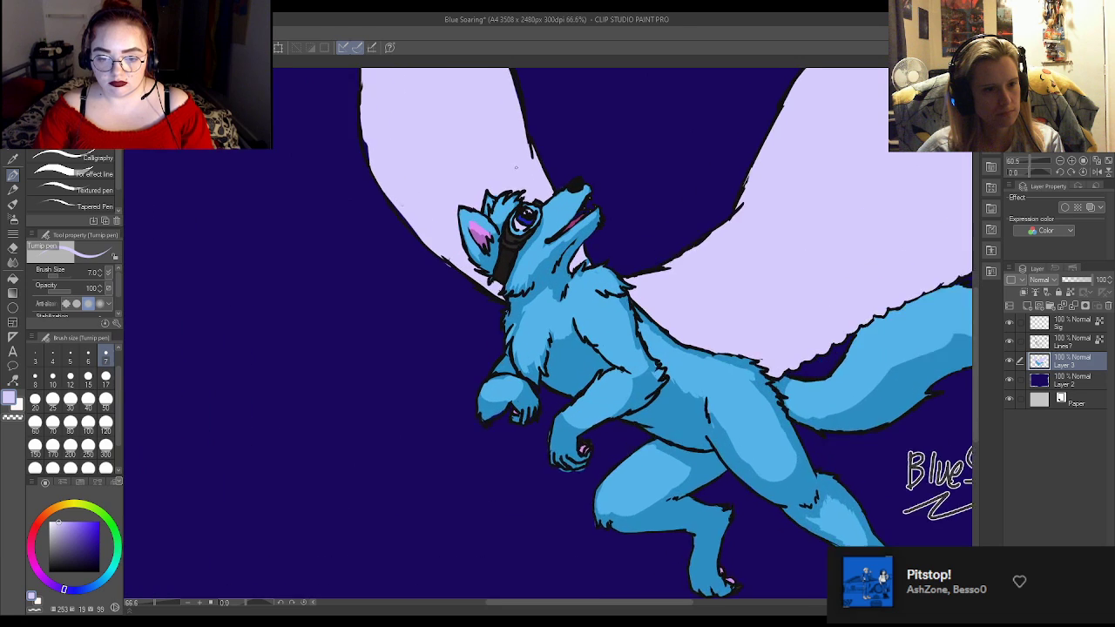
pyautogui.click(1010, 380)
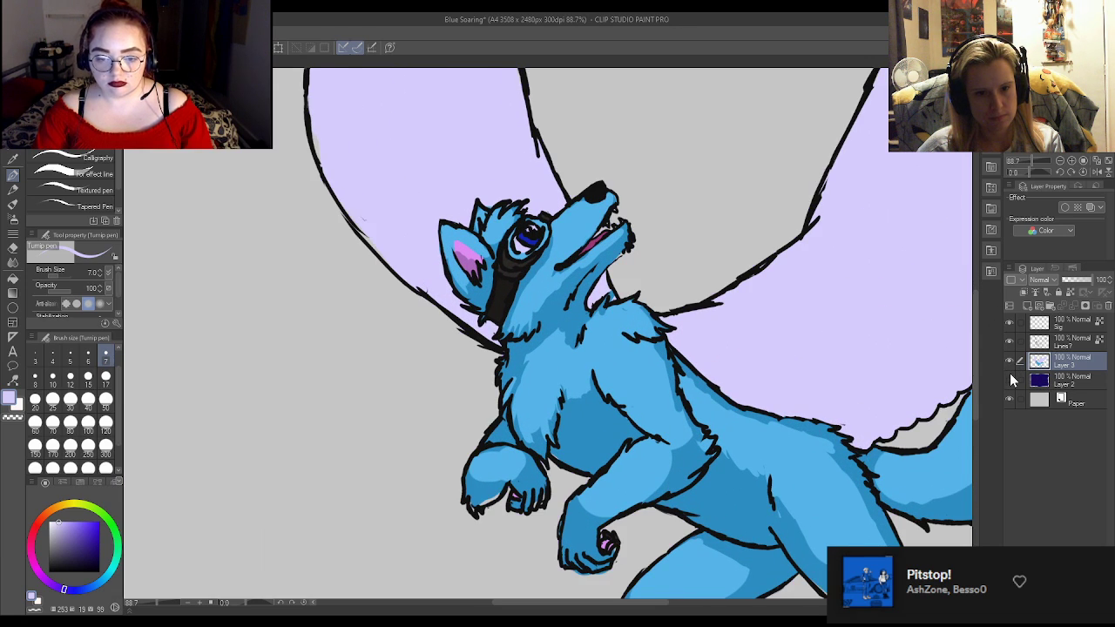
pyautogui.click(1009, 361)
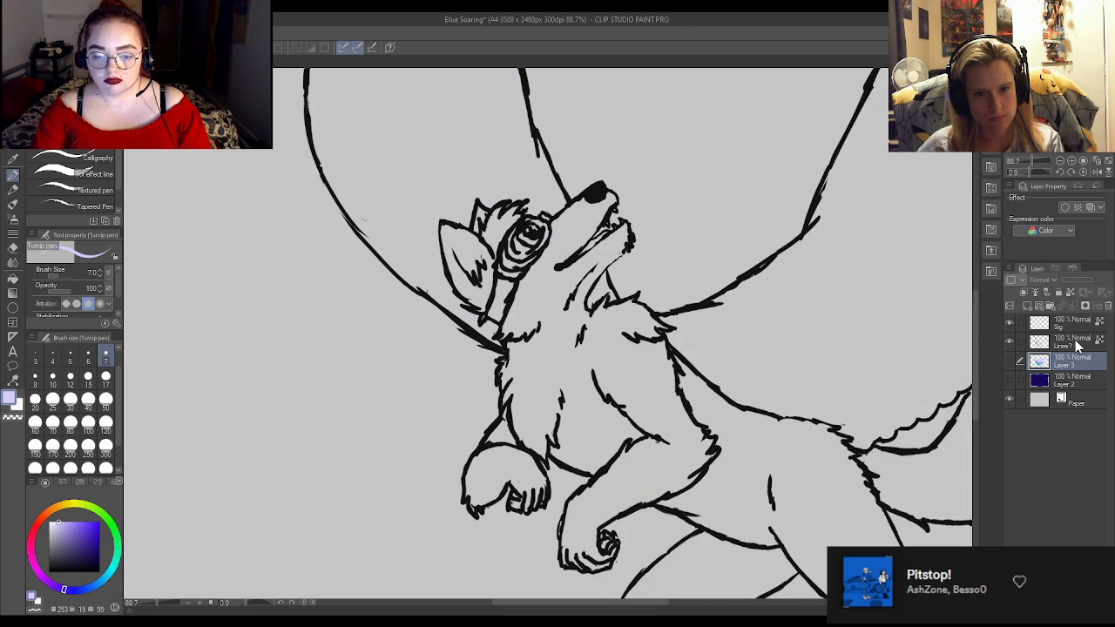
pyautogui.click(1038, 344)
# Erase the solid black inside the nose down to an outline, refining it with the eraser at size 7.
pyautogui.scroll(6, 601, 201)
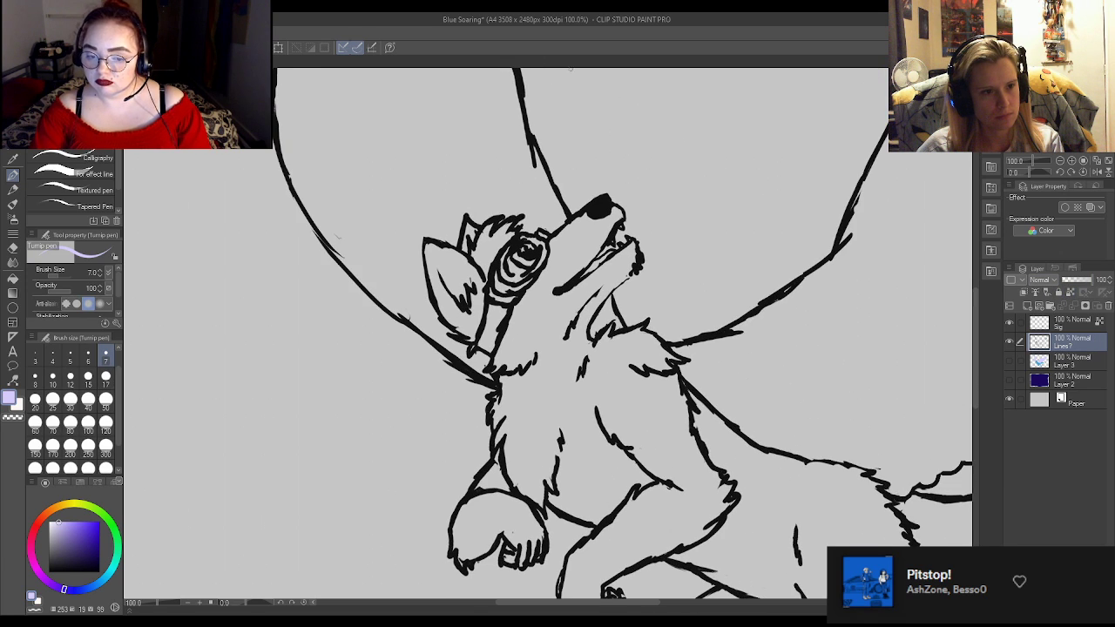
pyautogui.scroll(1, 610, 209)
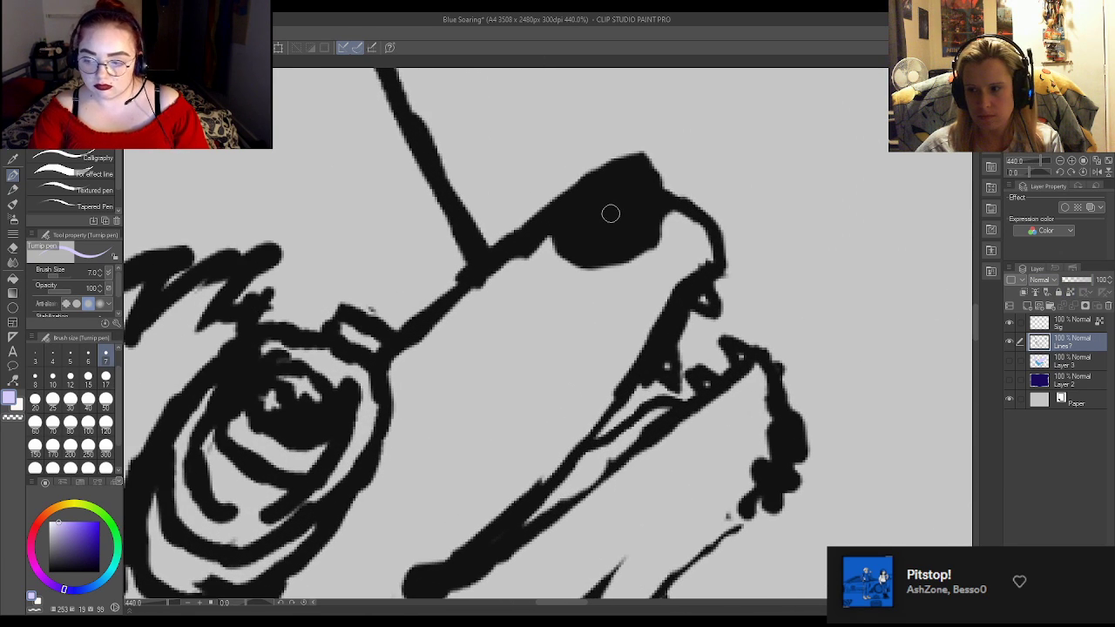
pyautogui.press('e')
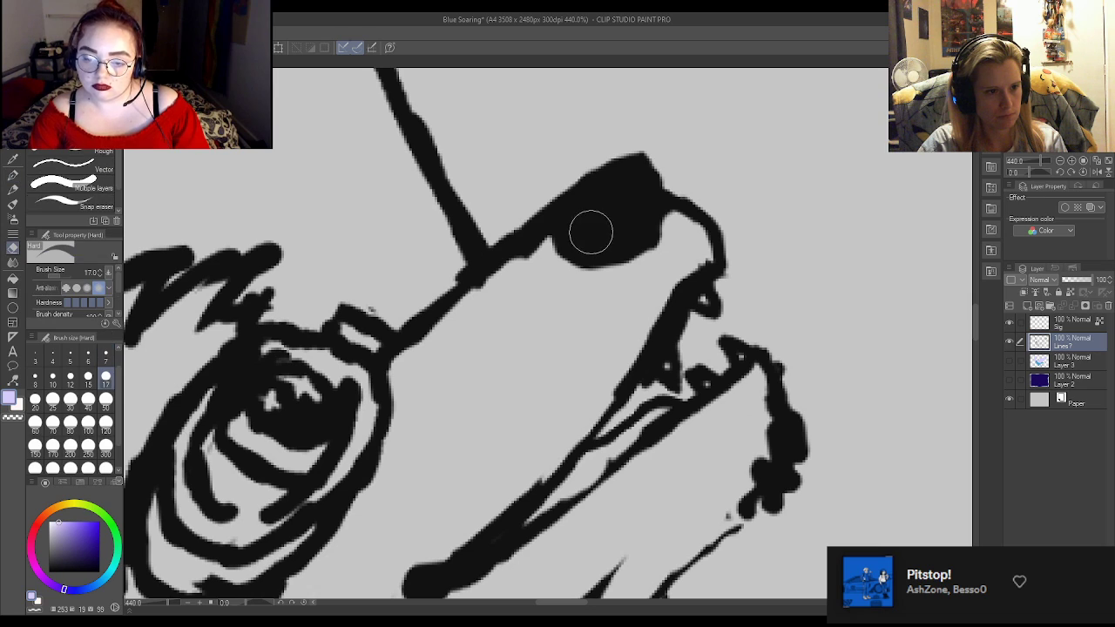
pyautogui.moveTo(598, 222)
pyautogui.mouseDown()
pyautogui.moveTo(628, 191)
pyautogui.moveTo(609, 221)
pyautogui.moveTo(620, 223)
pyautogui.moveTo(563, 209)
pyautogui.moveTo(565, 200)
pyautogui.moveTo(580, 240)
pyautogui.moveTo(582, 210)
pyautogui.moveTo(613, 184)
pyautogui.moveTo(629, 181)
pyautogui.moveTo(639, 226)
pyautogui.moveTo(640, 182)
pyautogui.moveTo(644, 199)
pyautogui.moveTo(627, 179)
pyautogui.moveTo(616, 235)
pyautogui.mouseUp()
pyautogui.click(105, 356)
pyautogui.press('p')
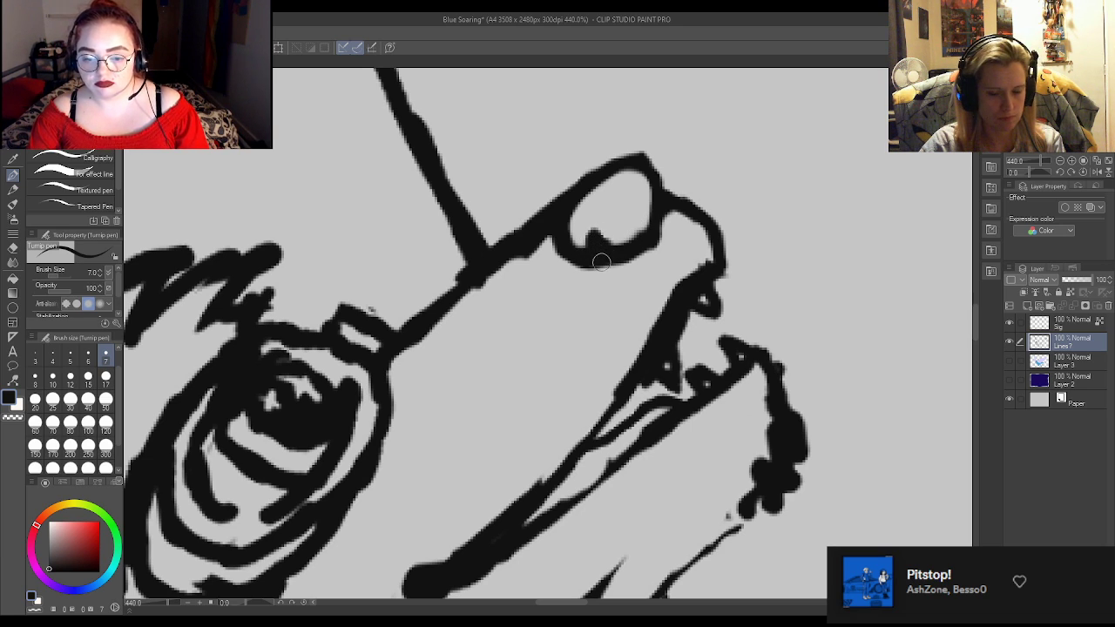
# Shape a curled nostril line inside the lower part of the nose, alternating pen and eraser.
pyautogui.press('e')
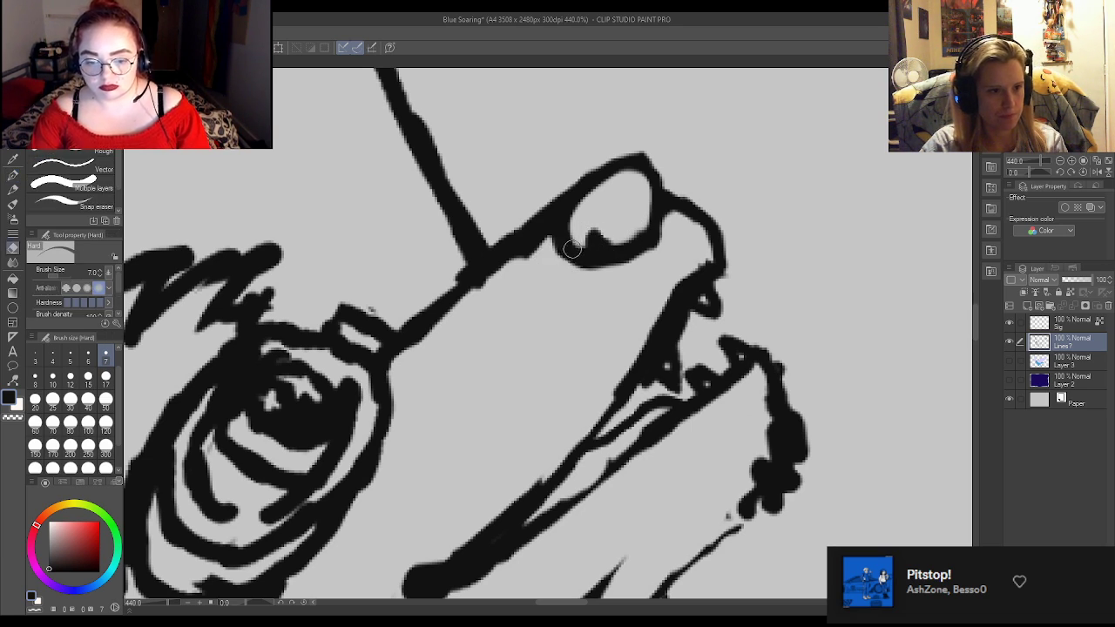
pyautogui.moveTo(578, 244); pyautogui.dragTo(585, 248)
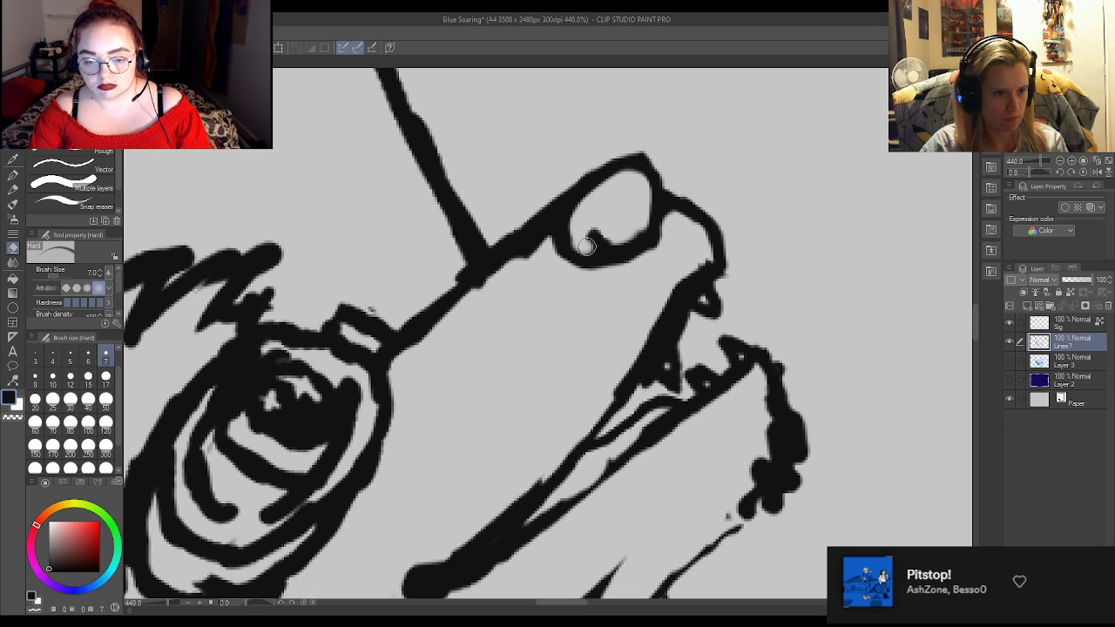
pyautogui.press('p')
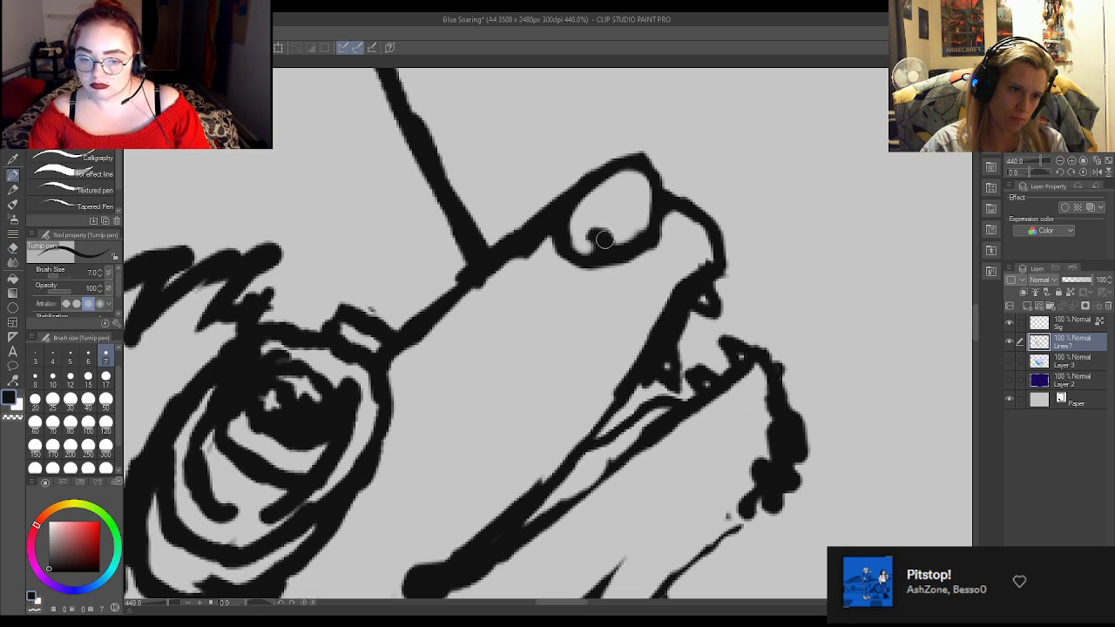
pyautogui.press('e')
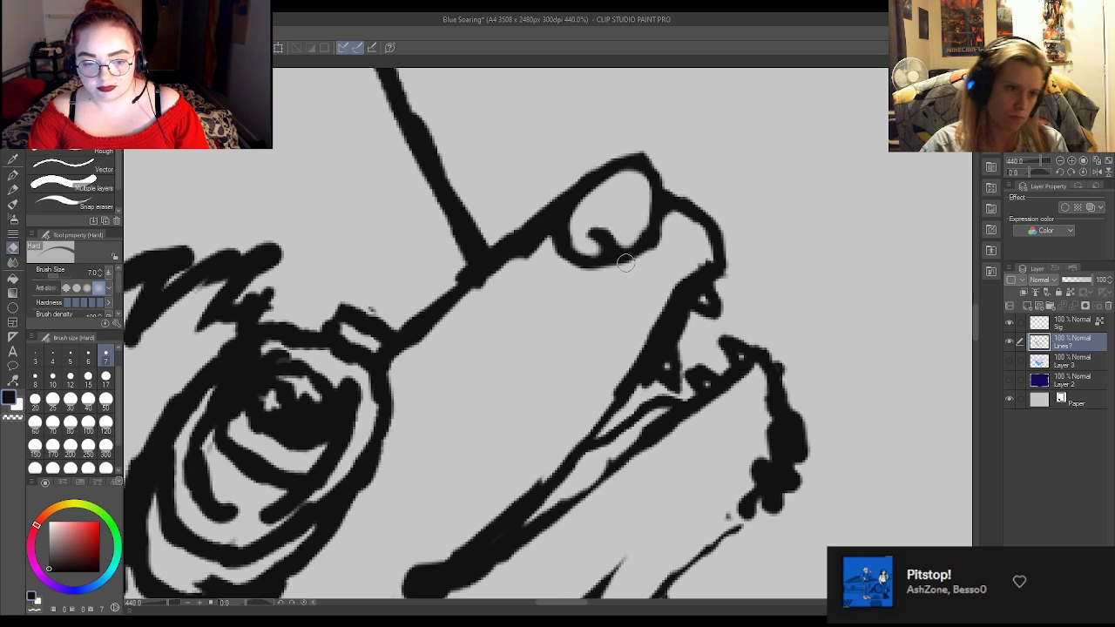
pyautogui.press('p')
pyautogui.press('e')
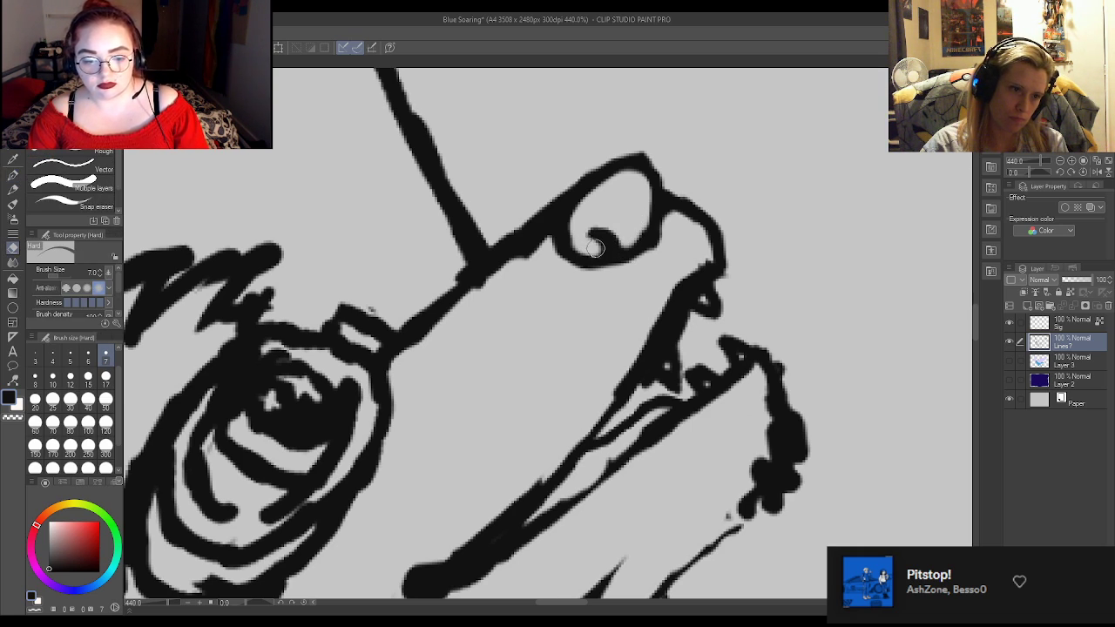
pyautogui.moveTo(610, 238)
pyautogui.mouseDown()
pyautogui.moveTo(610, 261)
pyautogui.moveTo(624, 261)
pyautogui.mouseUp()
pyautogui.press('p')
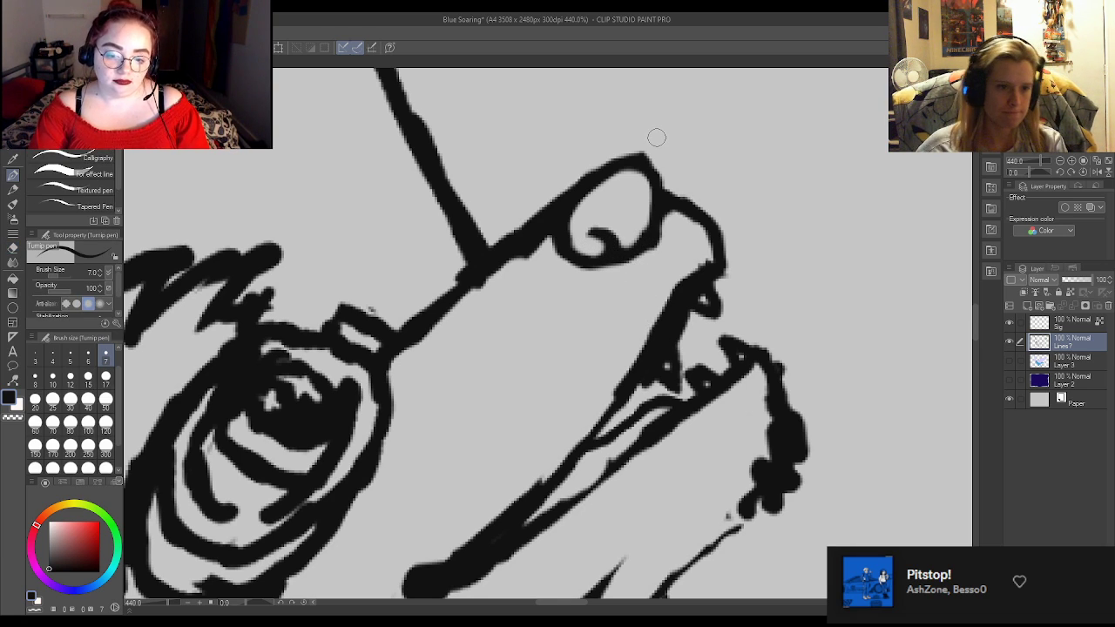
# Make the colour Layer 3 active and show it again together with the background Layer 2.
pyautogui.scroll(-2, 731, 235)
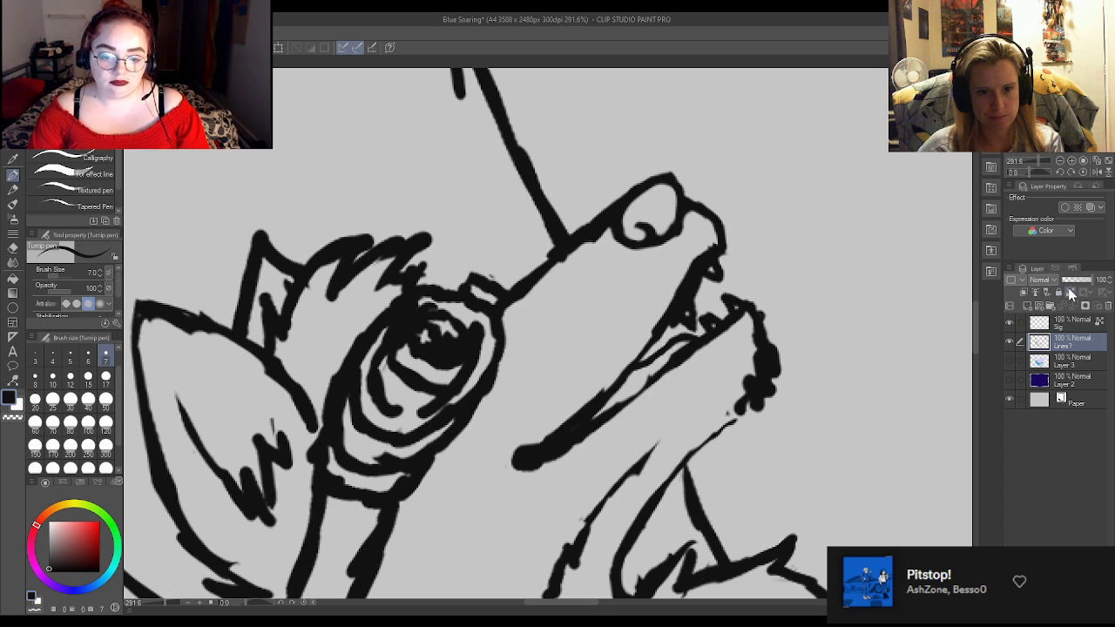
pyautogui.click(1070, 368)
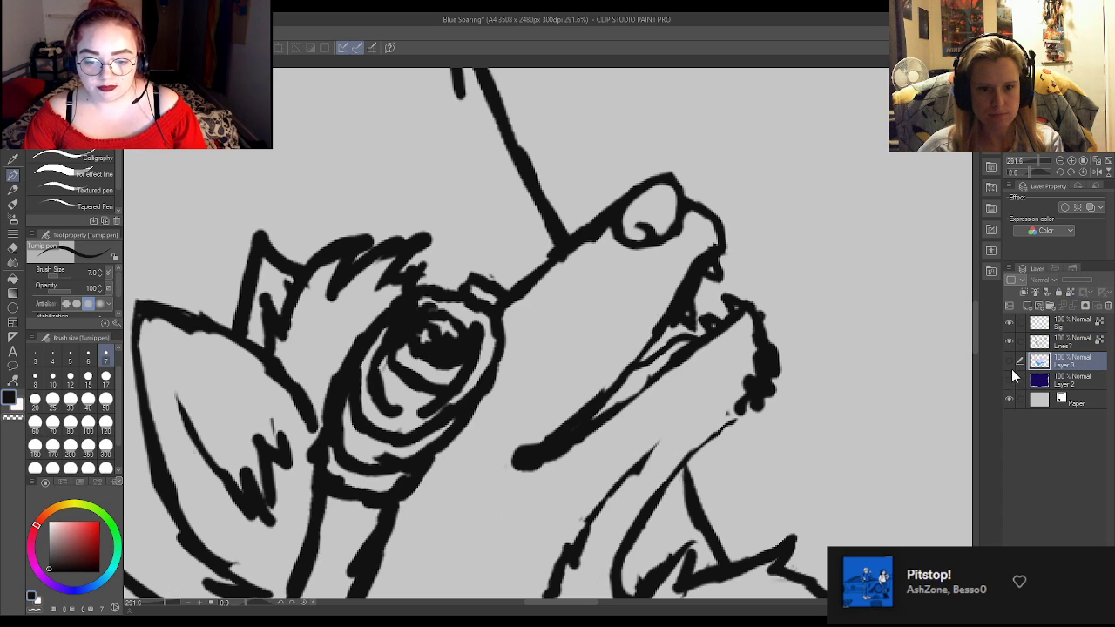
pyautogui.click(1008, 361)
pyautogui.click(1008, 380)
# Fill the inside of the nose with the pink sampled from the inner ear.
pyautogui.keyDown('alt'); pyautogui.click(205, 425); pyautogui.keyUp('alt')
pyautogui.scroll(2, 560, 320)
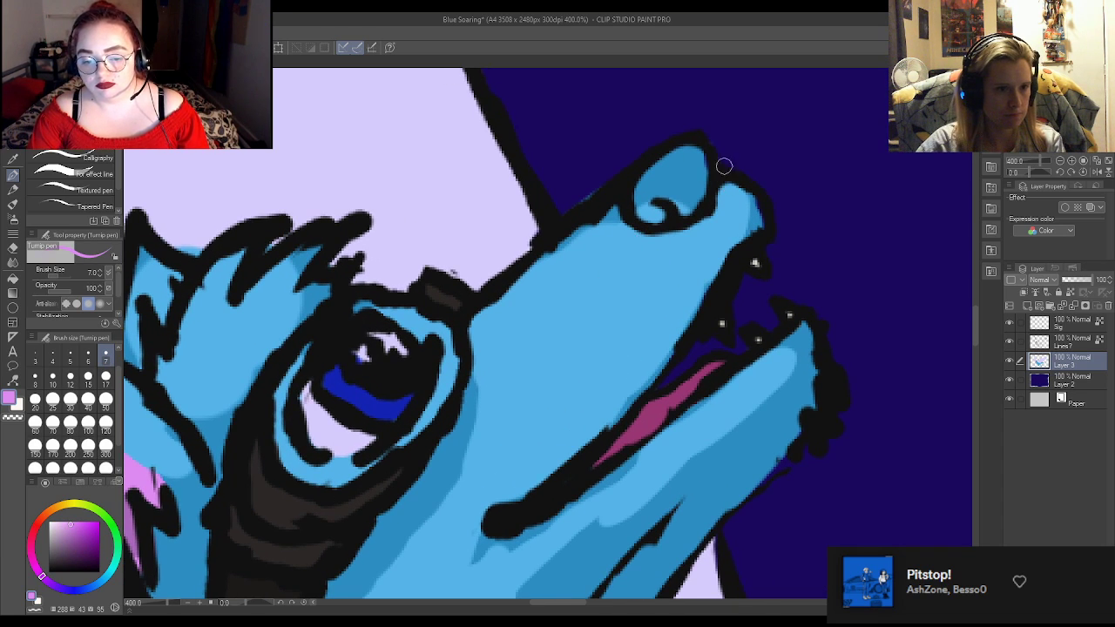
pyautogui.moveTo(647, 183)
pyautogui.mouseDown()
pyautogui.moveTo(676, 199)
pyautogui.moveTo(699, 183)
pyautogui.moveTo(700, 155)
pyautogui.moveTo(689, 152)
pyautogui.moveTo(652, 179)
pyautogui.moveTo(678, 152)
pyautogui.mouseUp()
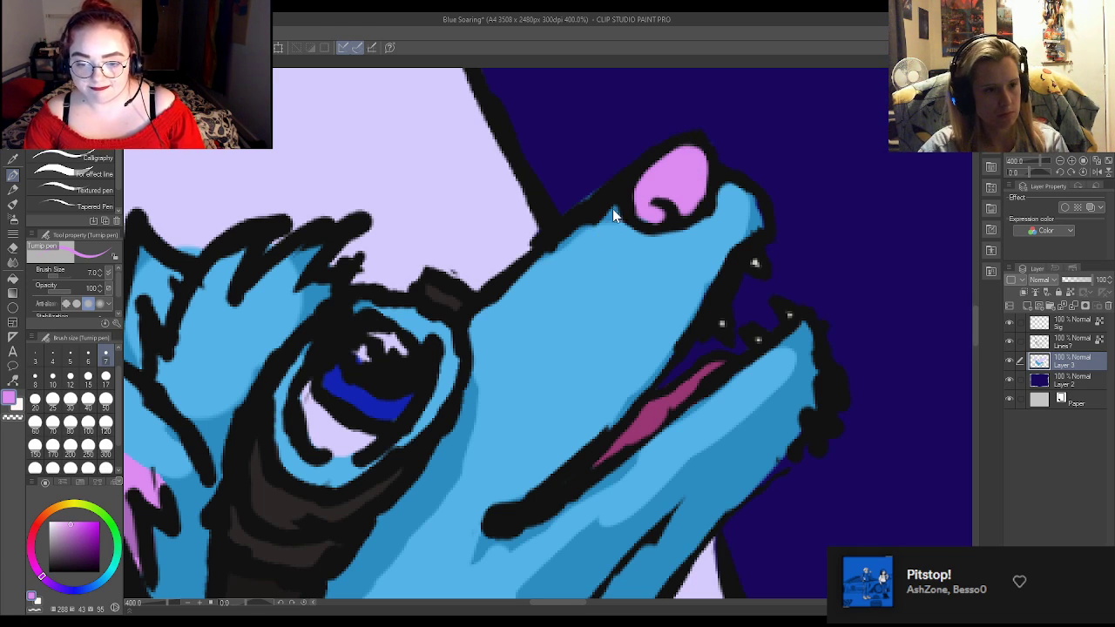
# Erase the stray blue overspill outside the muzzle outline just behind the nose.
pyautogui.moveTo(568, 209)
pyautogui.mouseDown()
pyautogui.moveTo(601, 178)
pyautogui.moveTo(566, 211)
pyautogui.moveTo(578, 185)
pyautogui.mouseUp()
pyautogui.press('e')
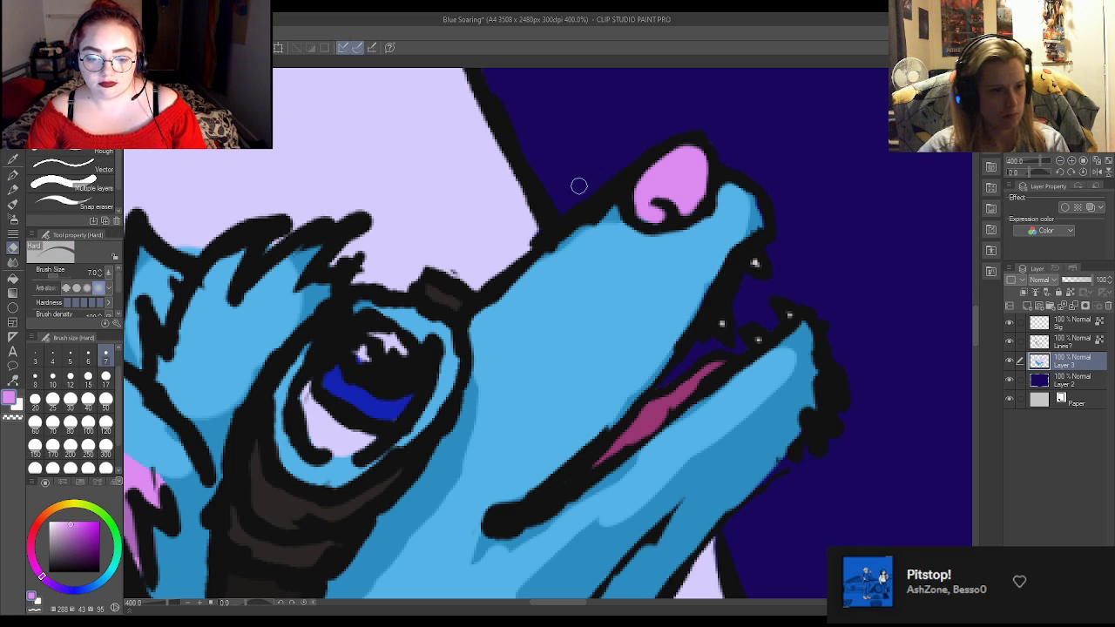
pyautogui.press('p')
pyautogui.scroll(-4, 579, 186)
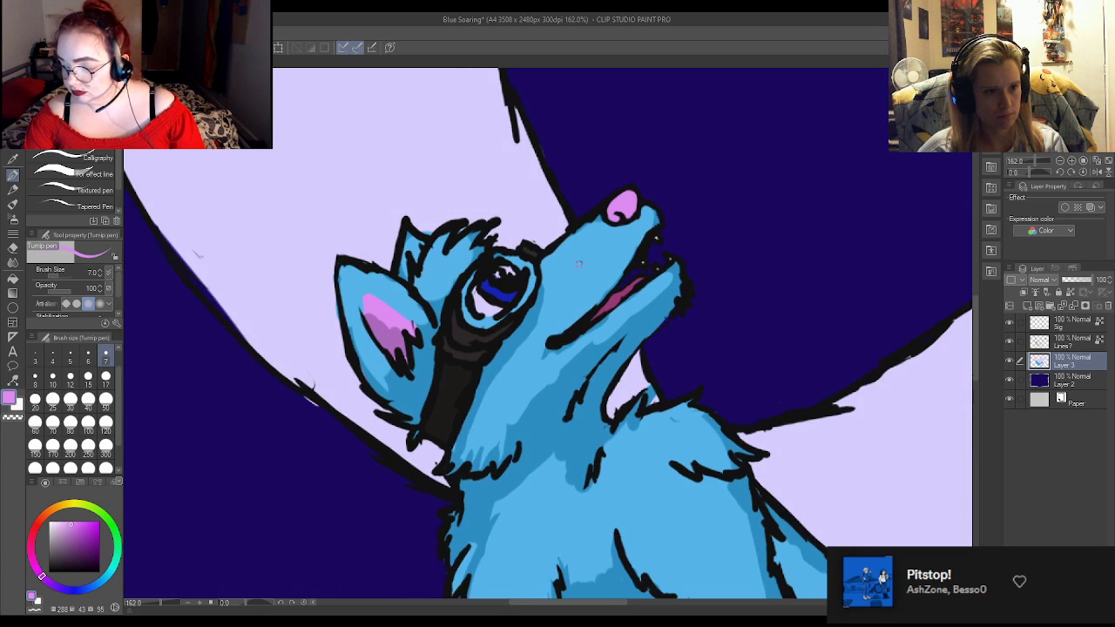
# Paint shading along the muzzle's edges and beneath the nose with the darker blue sampled beside the eye.
pyautogui.scroll(3, 568, 250)
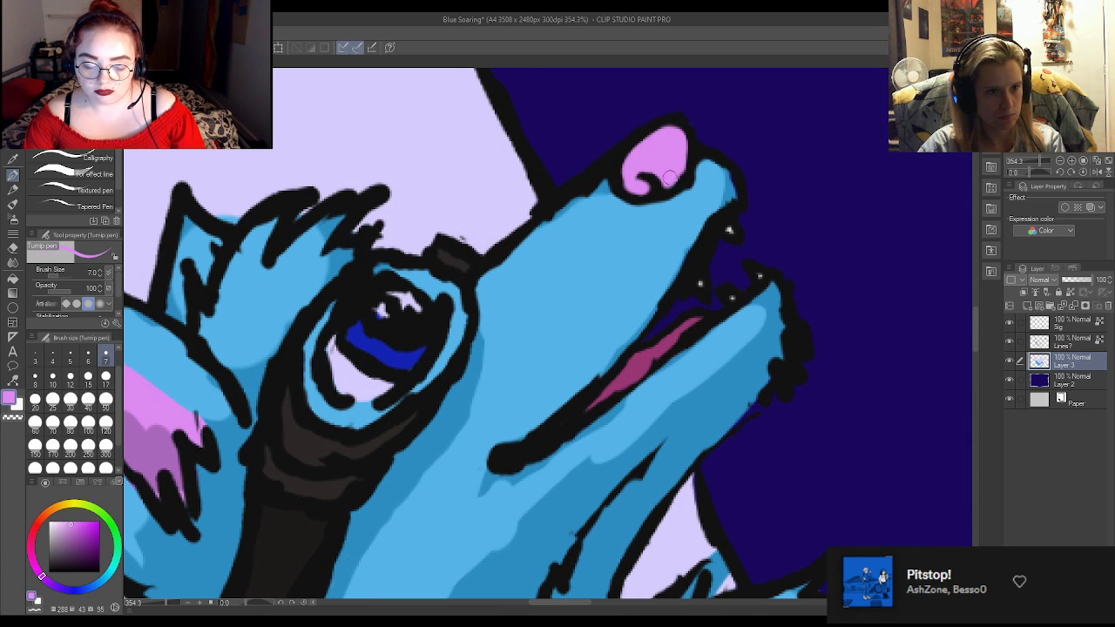
pyautogui.keyDown('alt'); pyautogui.click(469, 378); pyautogui.keyUp('alt')
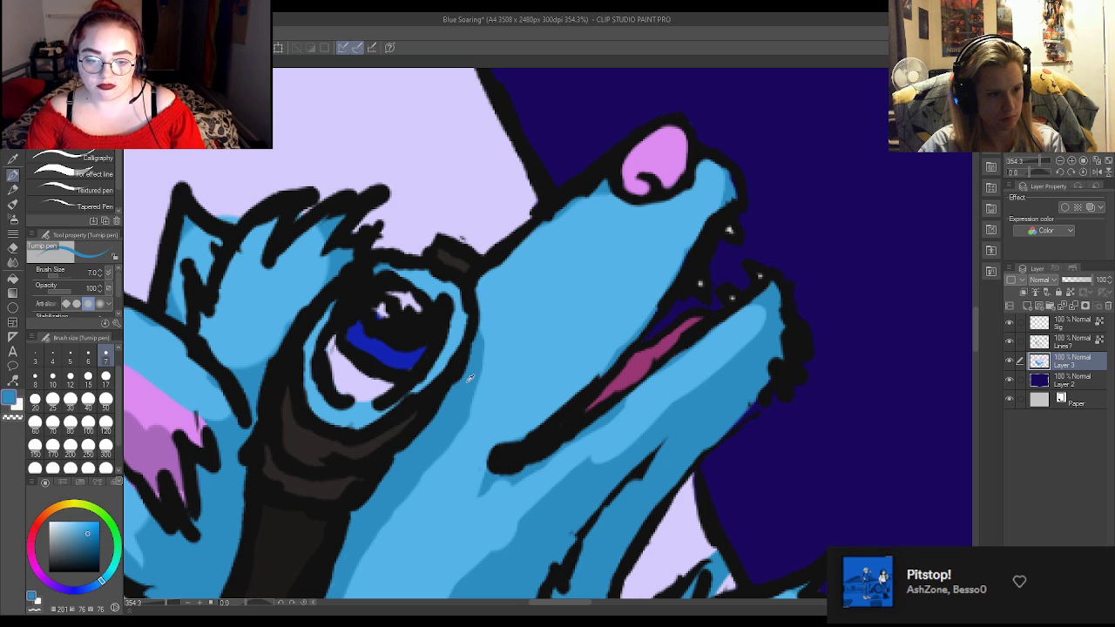
pyautogui.moveTo(492, 317)
pyautogui.mouseDown()
pyautogui.moveTo(473, 285)
pyautogui.moveTo(560, 211)
pyautogui.moveTo(549, 224)
pyautogui.moveTo(612, 181)
pyautogui.moveTo(611, 191)
pyautogui.moveTo(655, 197)
pyautogui.moveTo(629, 203)
pyautogui.moveTo(659, 208)
pyautogui.moveTo(707, 161)
pyautogui.moveTo(725, 171)
pyautogui.moveTo(728, 201)
pyautogui.moveTo(694, 234)
pyautogui.moveTo(654, 288)
pyautogui.mouseUp()
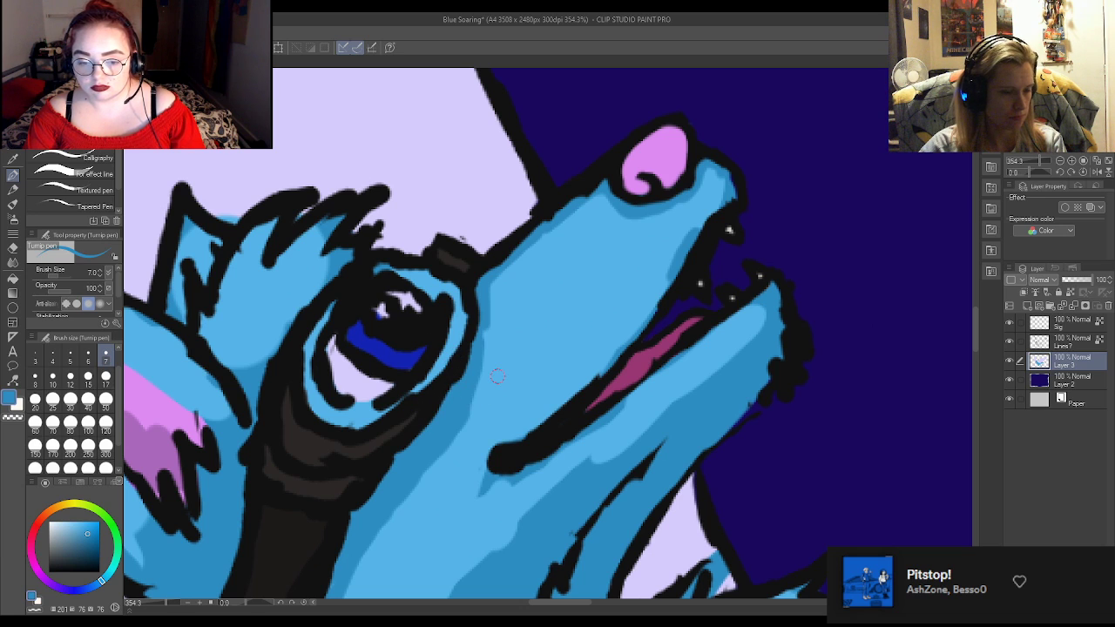
# Blend the light and dark blue at the centre of the chest using the Gouache brush at size 12.
pyautogui.scroll(-8, 501, 376)
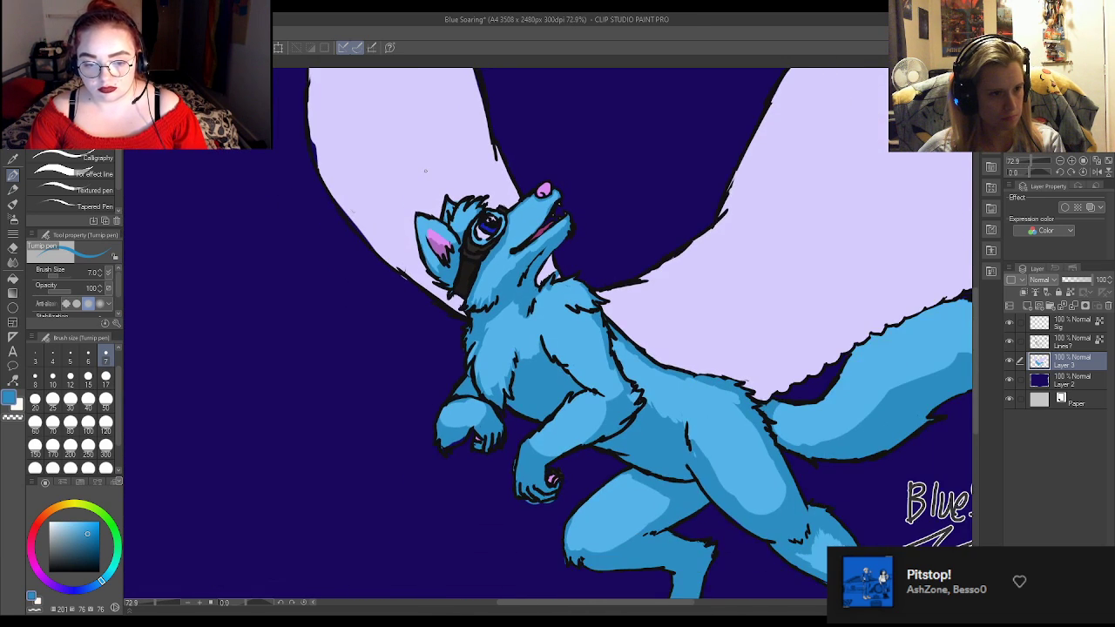
pyautogui.scroll(-5, 580, 295)
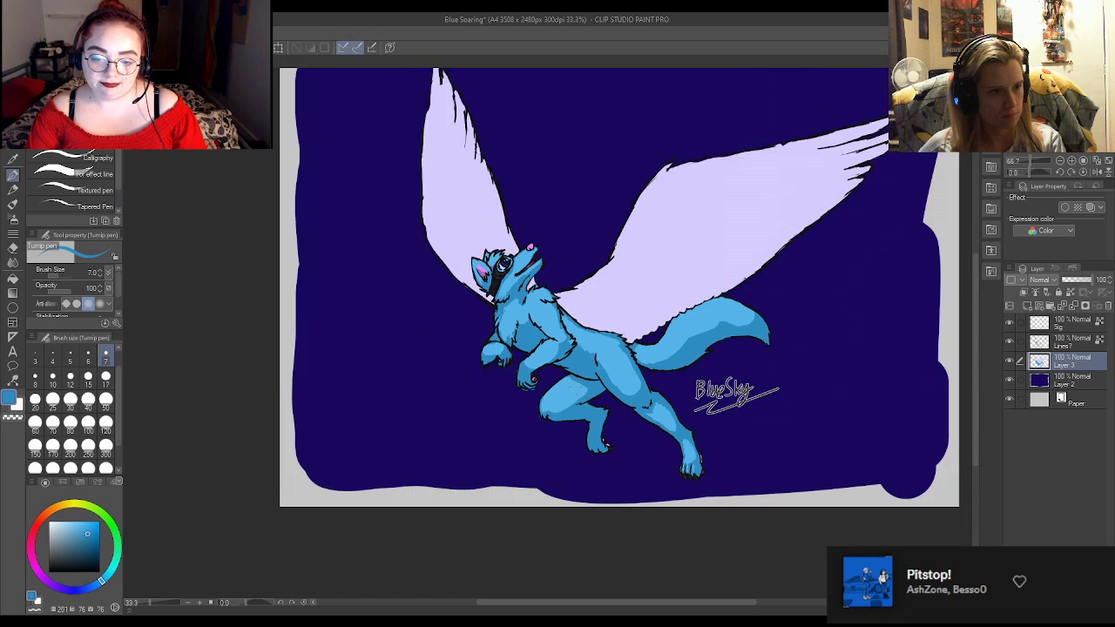
pyautogui.scroll(6, 580, 295)
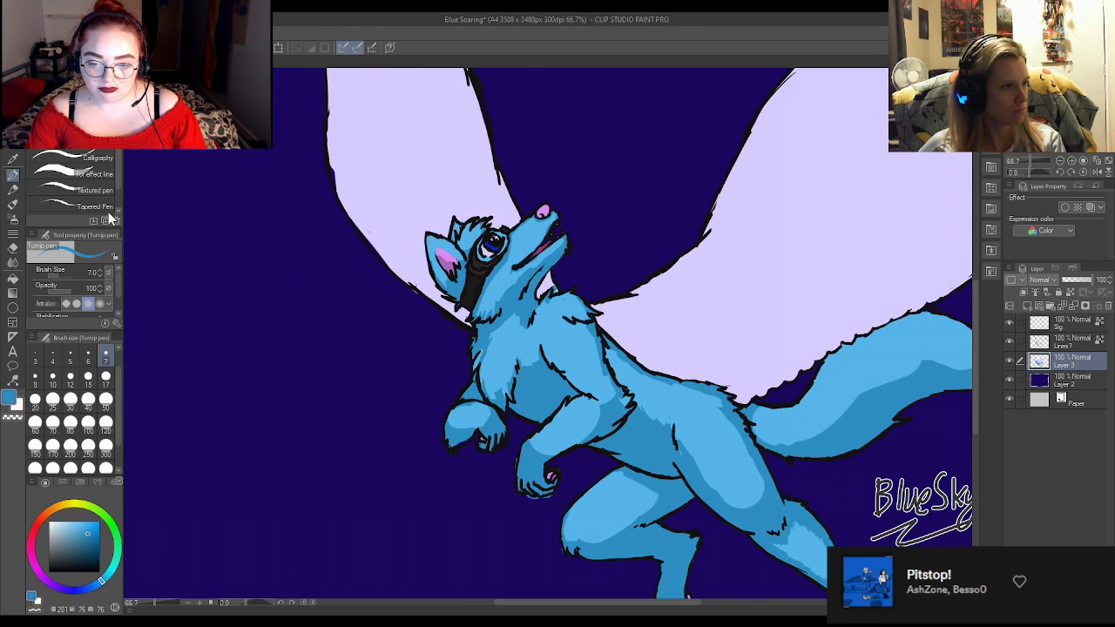
pyautogui.click(13, 204)
pyautogui.scroll(5, 548, 370)
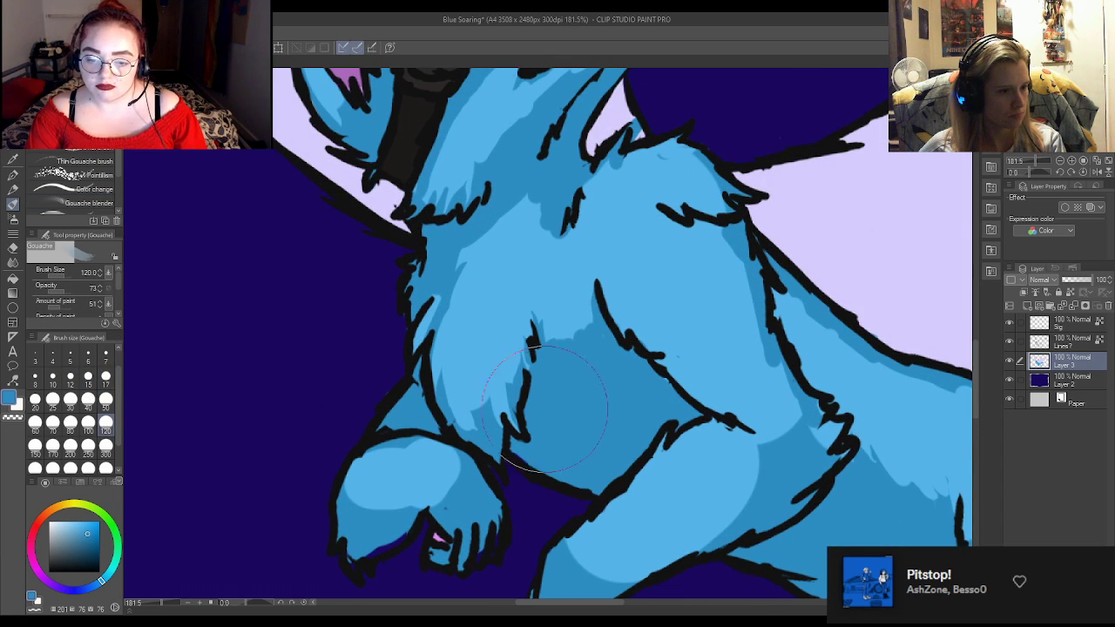
pyautogui.scroll(2, 616, 333)
pyautogui.click(106, 376)
pyautogui.keyDown('alt'); pyautogui.click(558, 302); pyautogui.keyUp('alt')
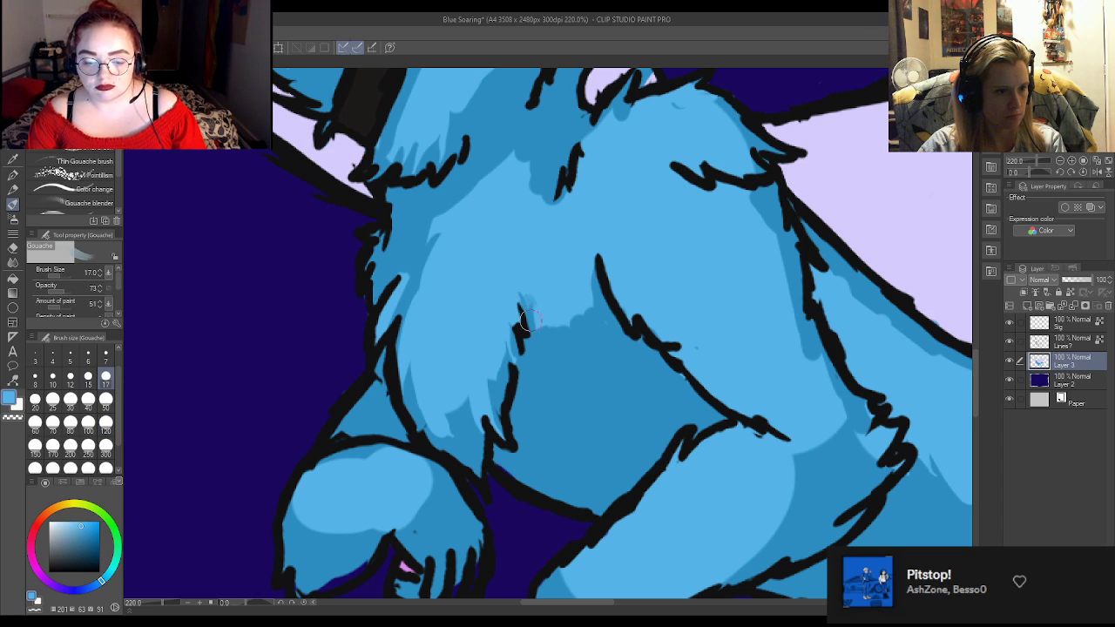
pyautogui.click(70, 376)
pyautogui.moveTo(554, 303)
pyautogui.mouseDown()
pyautogui.moveTo(517, 282)
pyautogui.moveTo(545, 352)
pyautogui.moveTo(566, 313)
pyautogui.mouseUp()
pyautogui.moveTo(584, 353)
pyautogui.mouseDown()
pyautogui.moveTo(576, 319)
pyautogui.moveTo(587, 322)
pyautogui.moveTo(602, 287)
pyautogui.mouseUp()
pyautogui.keyDown('alt'); pyautogui.click(600, 327); pyautogui.keyUp('alt')
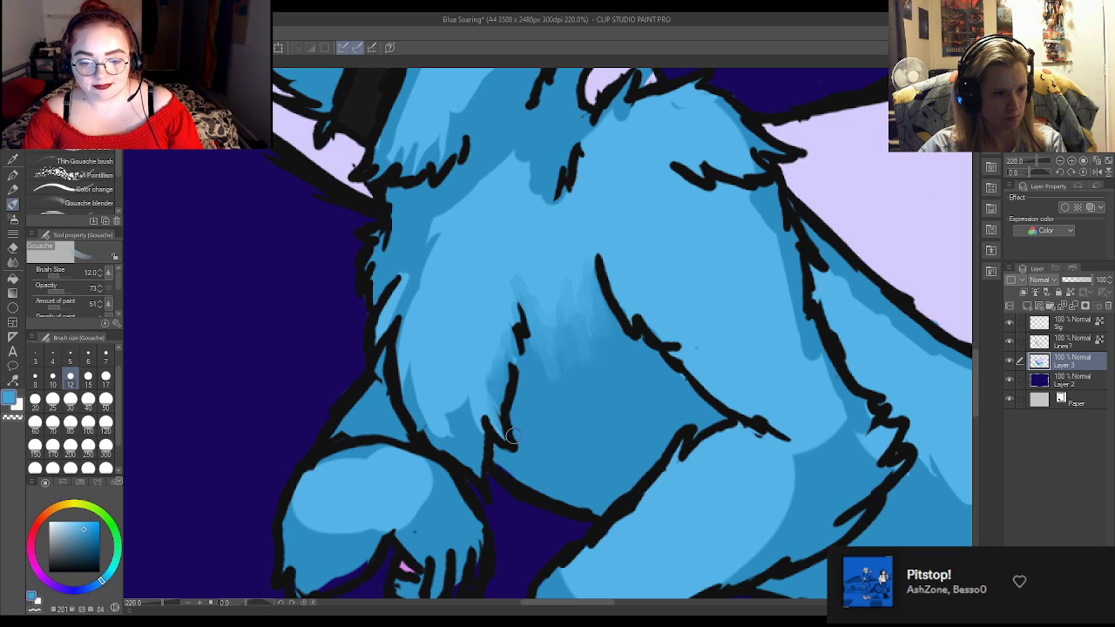
# Soften the shading edges around the chest fur tuft and up to the neck with sampled mid and dark blues.
pyautogui.keyDown('alt'); pyautogui.click(513, 367); pyautogui.keyUp('alt')
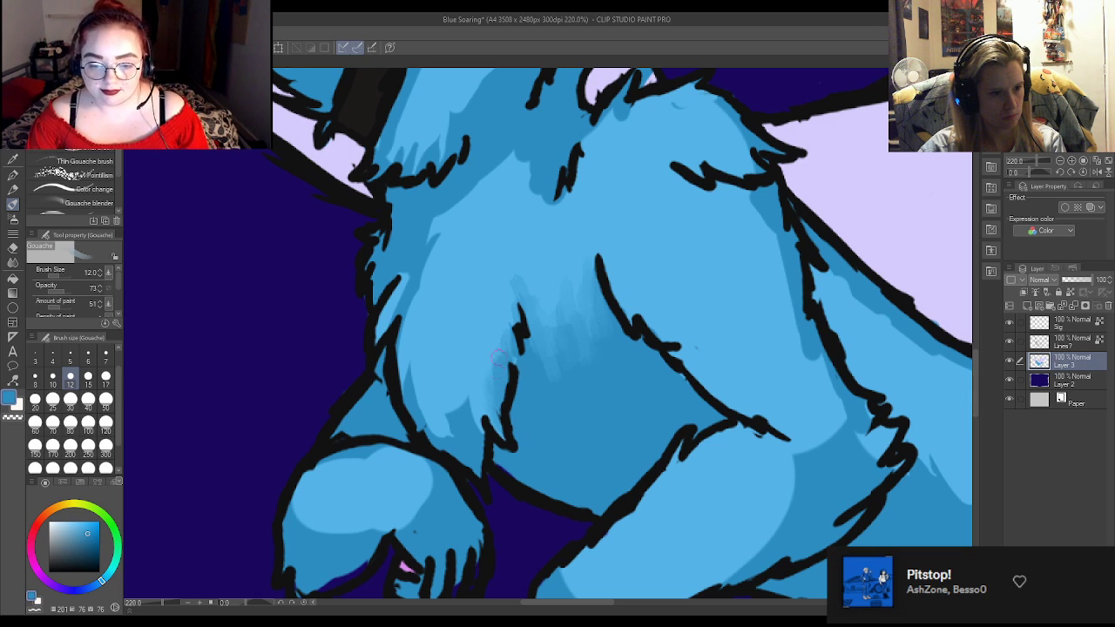
pyautogui.keyDown('alt'); pyautogui.click(548, 340); pyautogui.keyUp('alt')
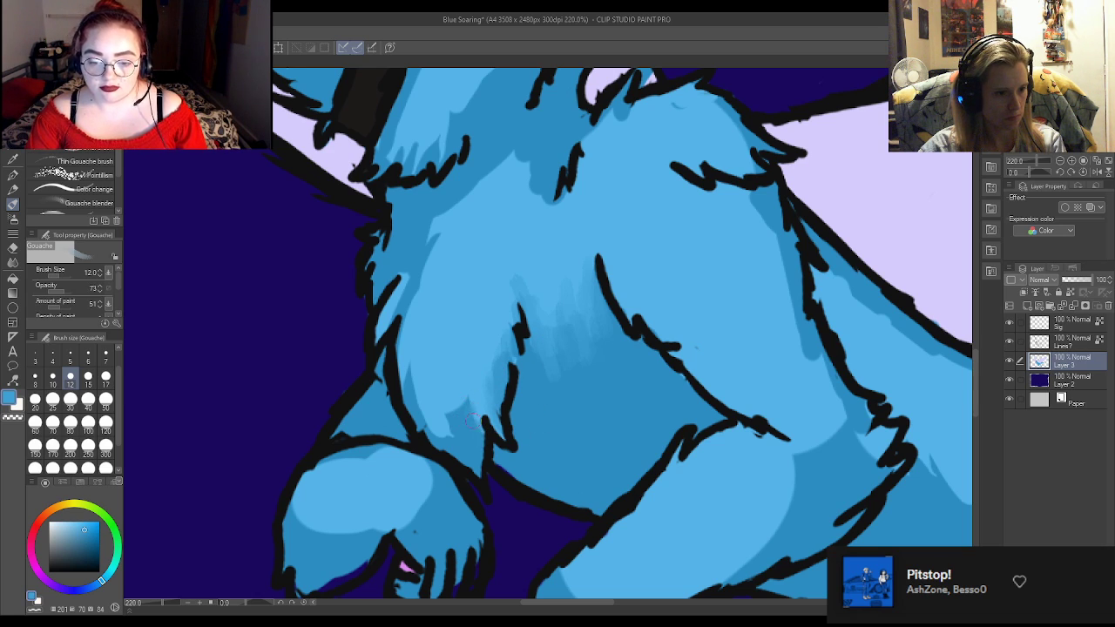
pyautogui.moveTo(457, 418)
pyautogui.mouseDown()
pyautogui.moveTo(454, 386)
pyautogui.moveTo(458, 448)
pyautogui.moveTo(465, 391)
pyautogui.moveTo(462, 430)
pyautogui.moveTo(454, 420)
pyautogui.moveTo(467, 443)
pyautogui.moveTo(438, 409)
pyautogui.moveTo(435, 432)
pyautogui.moveTo(411, 365)
pyautogui.moveTo(432, 434)
pyautogui.moveTo(415, 349)
pyautogui.moveTo(420, 401)
pyautogui.moveTo(412, 353)
pyautogui.moveTo(407, 407)
pyautogui.moveTo(416, 348)
pyautogui.mouseUp()
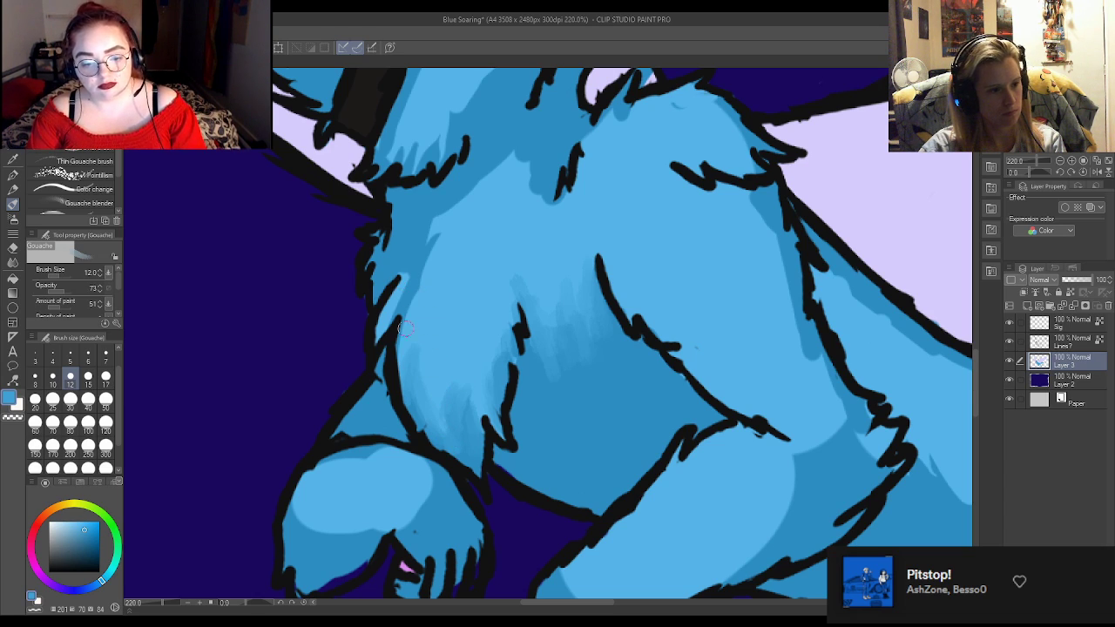
pyautogui.moveTo(400, 336); pyautogui.dragTo(412, 304)
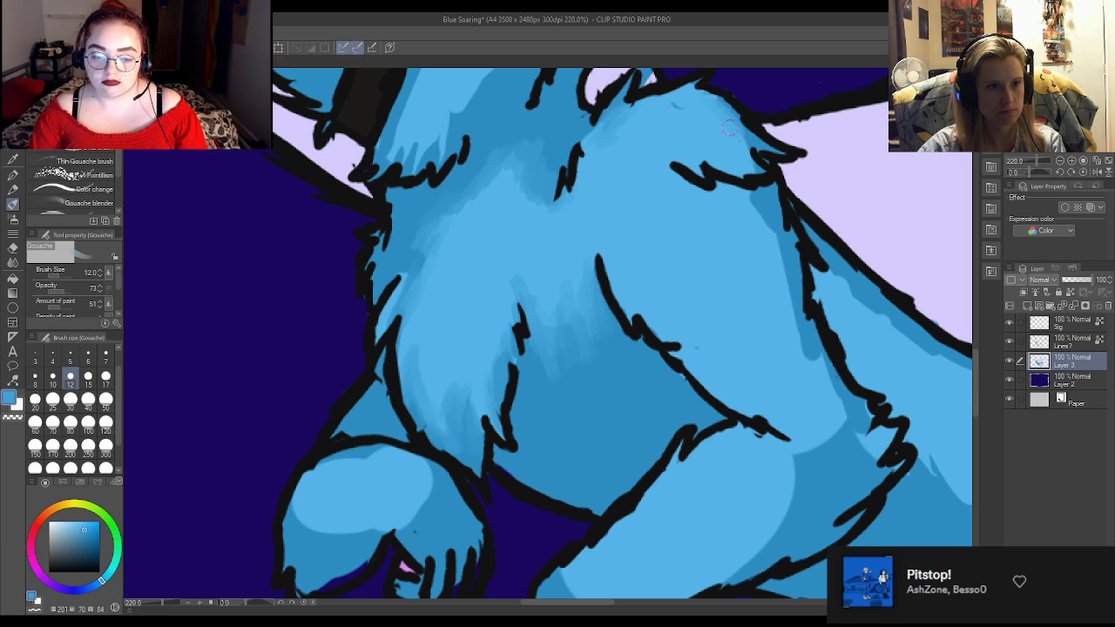
# Blend the shading on the shoulder tuft and down the outer edge of the upper arm with sampled blues.
pyautogui.moveTo(734, 142); pyautogui.dragTo(757, 159)
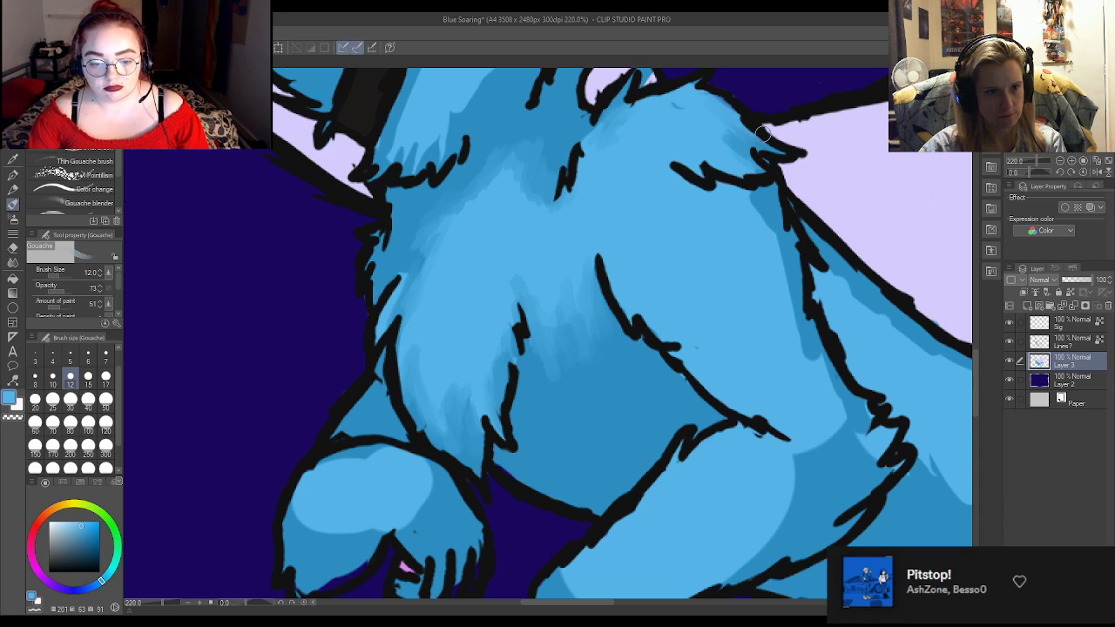
pyautogui.keyDown('alt'); pyautogui.click(723, 155); pyautogui.keyUp('alt')
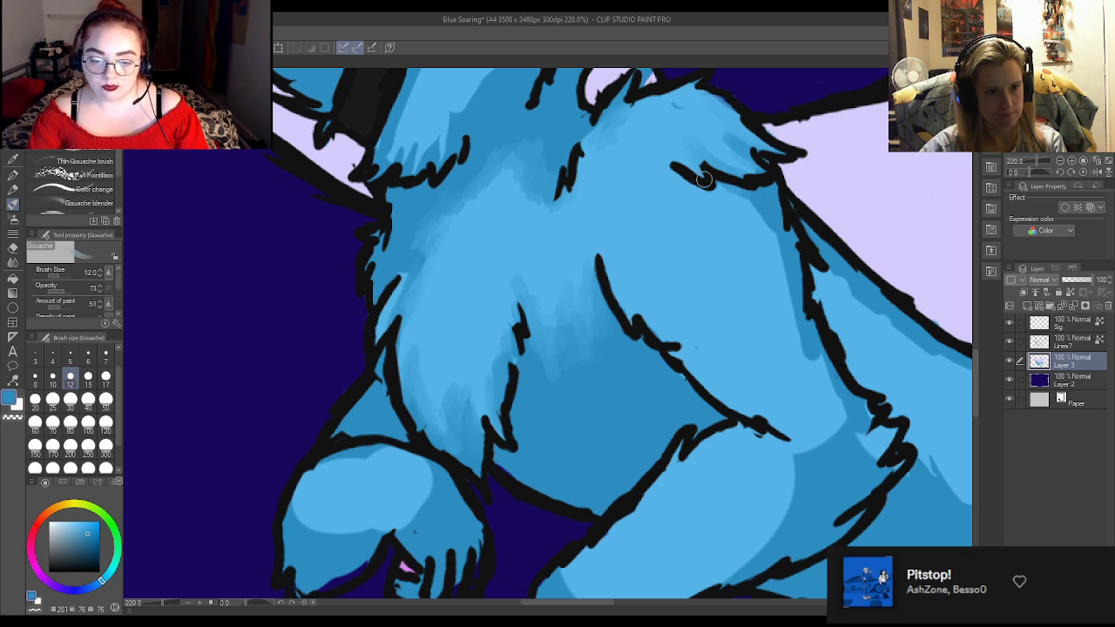
pyautogui.moveTo(764, 233)
pyautogui.mouseDown()
pyautogui.moveTo(776, 299)
pyautogui.moveTo(744, 203)
pyautogui.moveTo(794, 328)
pyautogui.moveTo(803, 342)
pyautogui.moveTo(818, 330)
pyautogui.moveTo(810, 357)
pyautogui.mouseUp()
pyautogui.keyDown('alt'); pyautogui.click(809, 357); pyautogui.keyUp('alt')
pyautogui.moveTo(782, 320)
pyautogui.mouseDown()
pyautogui.moveTo(805, 387)
pyautogui.moveTo(828, 408)
pyautogui.mouseUp()
pyautogui.keyDown('alt'); pyautogui.click(780, 318); pyautogui.keyUp('alt')
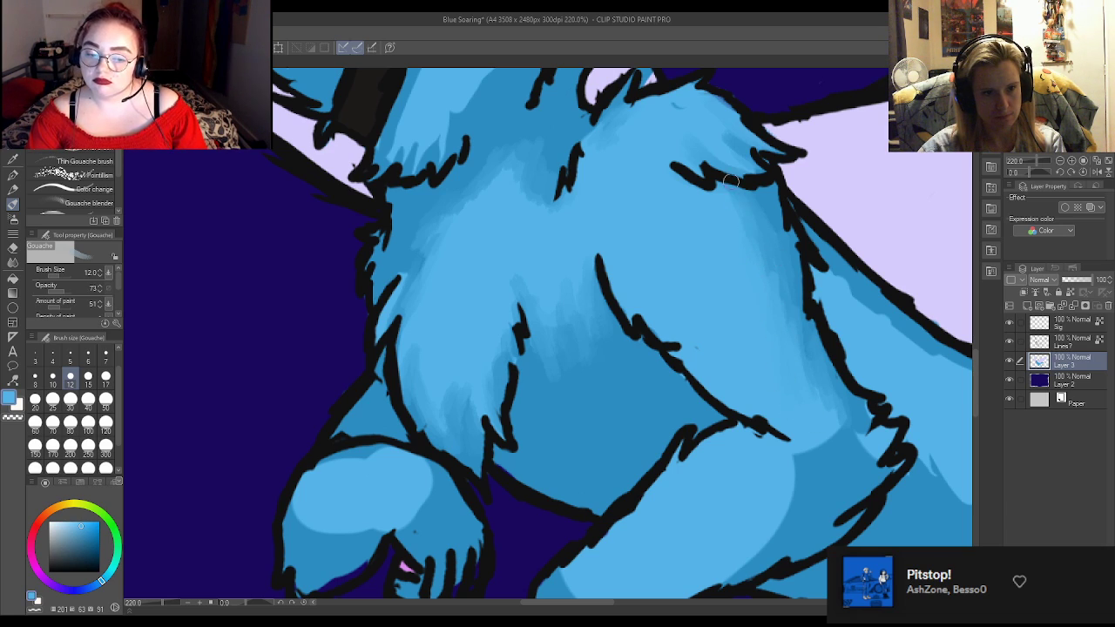
# Blend the light and dark blues around the elbow and along the underside of the forearm.
pyautogui.keyDown('alt'); pyautogui.click(861, 466); pyautogui.keyUp('alt')
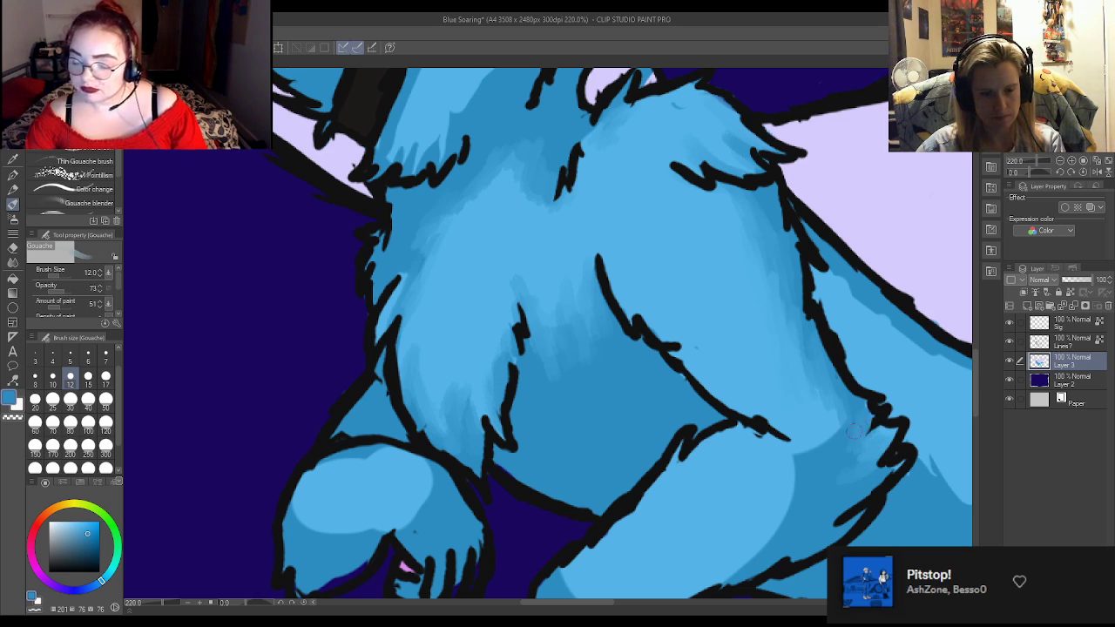
pyautogui.keyDown('alt'); pyautogui.click(783, 461); pyautogui.keyUp('alt')
pyautogui.moveTo(826, 427)
pyautogui.mouseDown()
pyautogui.moveTo(780, 533)
pyautogui.moveTo(756, 557)
pyautogui.mouseUp()
pyautogui.keyDown('alt'); pyautogui.click(813, 510); pyautogui.keyUp('alt')
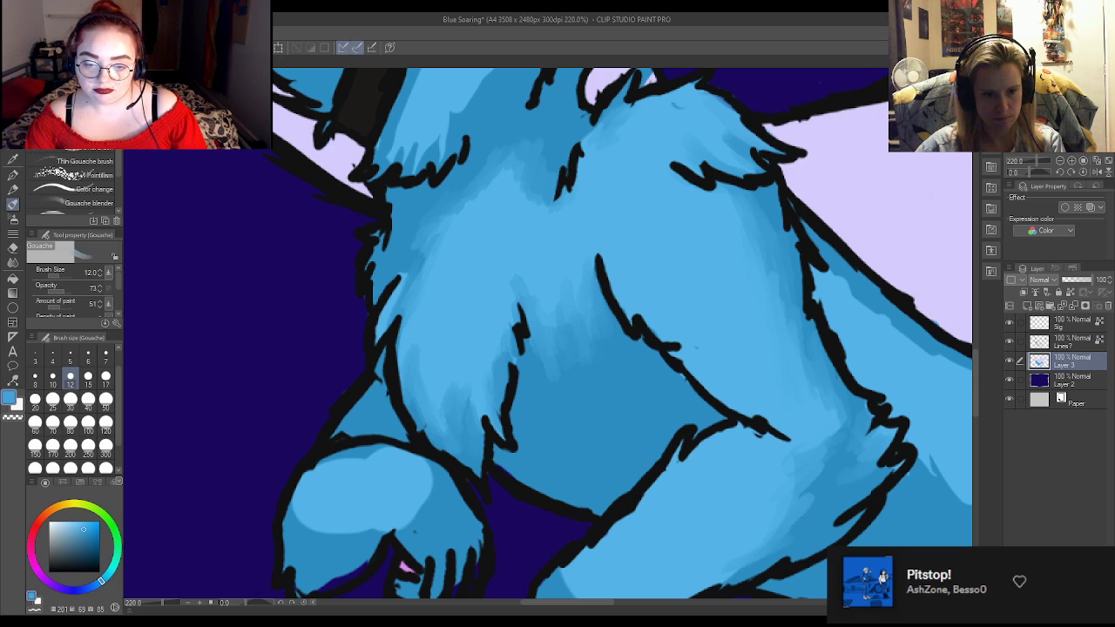
pyautogui.moveTo(782, 516)
pyautogui.mouseDown()
pyautogui.moveTo(833, 464)
pyautogui.moveTo(810, 456)
pyautogui.moveTo(829, 433)
pyautogui.moveTo(815, 449)
pyautogui.moveTo(819, 410)
pyautogui.mouseUp()
pyautogui.keyDown('alt'); pyautogui.click(807, 446); pyautogui.keyUp('alt')
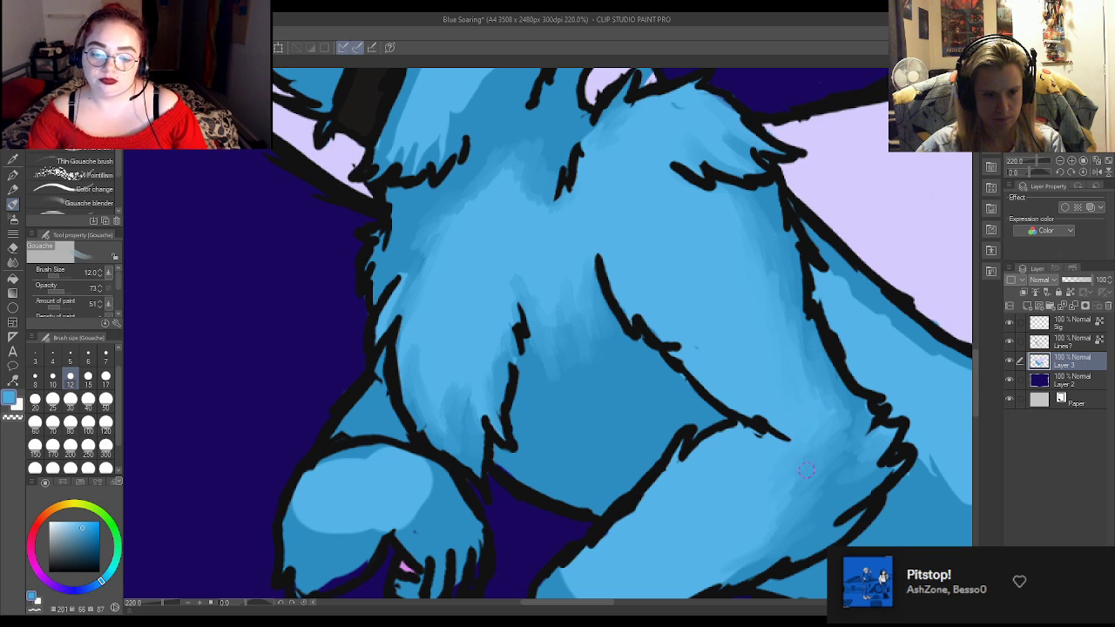
pyautogui.moveTo(750, 558); pyautogui.dragTo(721, 586)
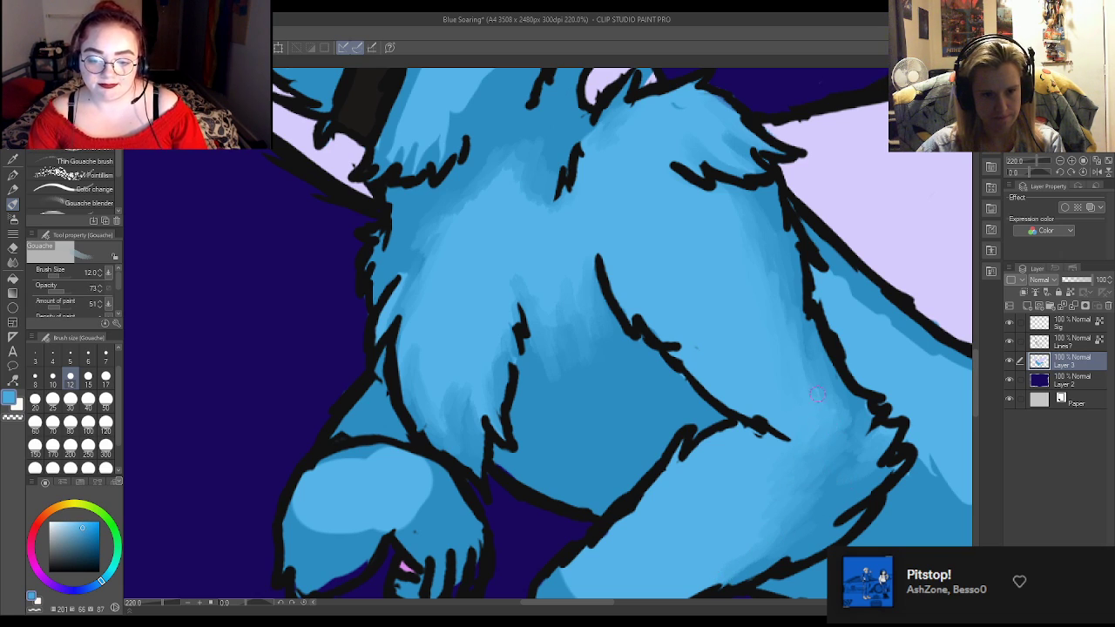
# Smooth the shadow transition at the wrist of the same forearm with sampled light and mid blues.
pyautogui.scroll(-5, 866, 447)
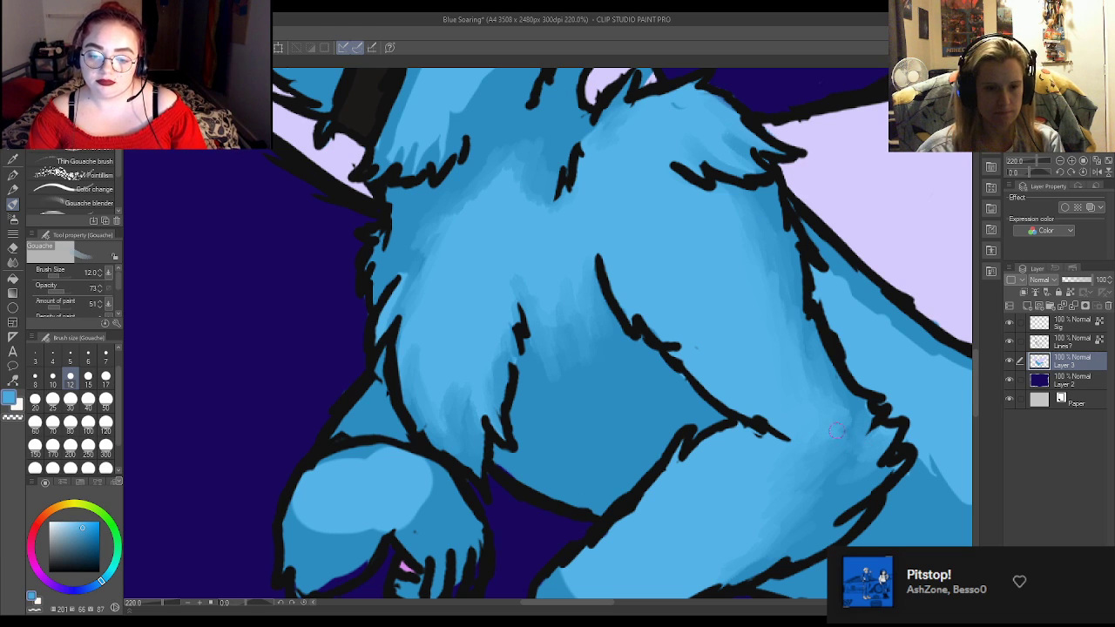
pyautogui.scroll(3, 816, 425)
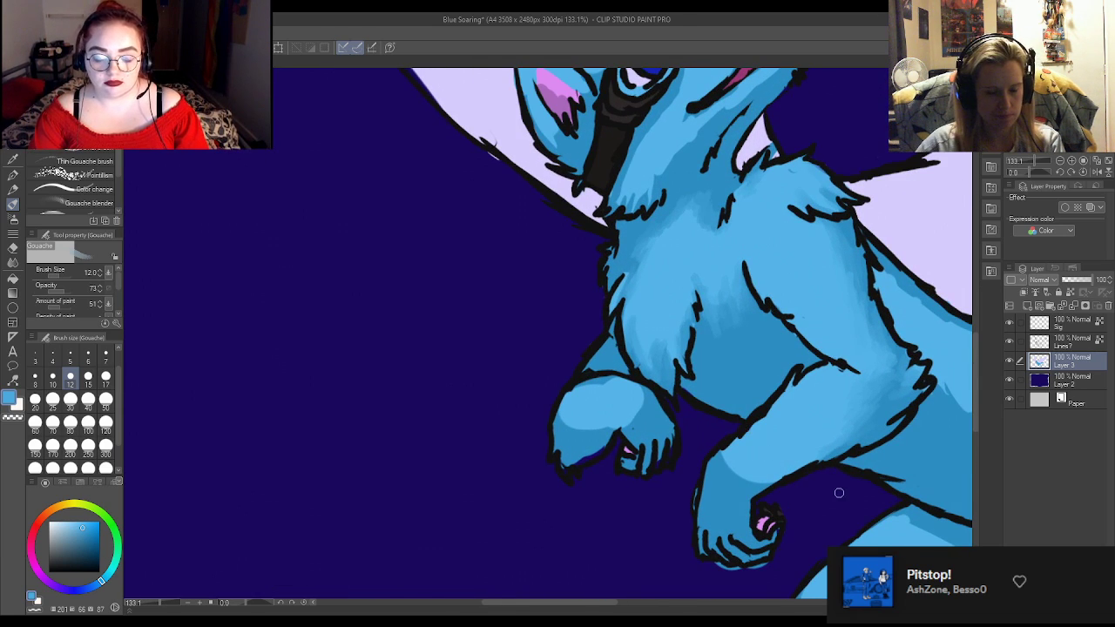
pyautogui.keyDown('alt'); pyautogui.click(871, 425); pyautogui.keyUp('alt')
pyautogui.keyDown('alt'); pyautogui.click(871, 420); pyautogui.keyUp('alt')
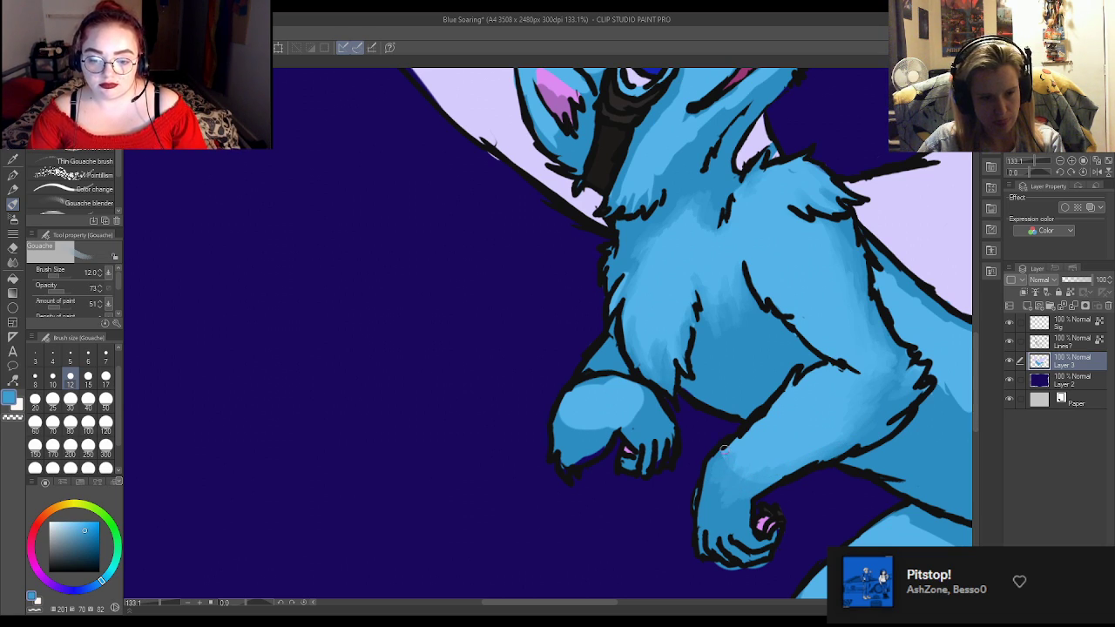
pyautogui.keyDown('alt'); pyautogui.click(757, 456); pyautogui.keyUp('alt')
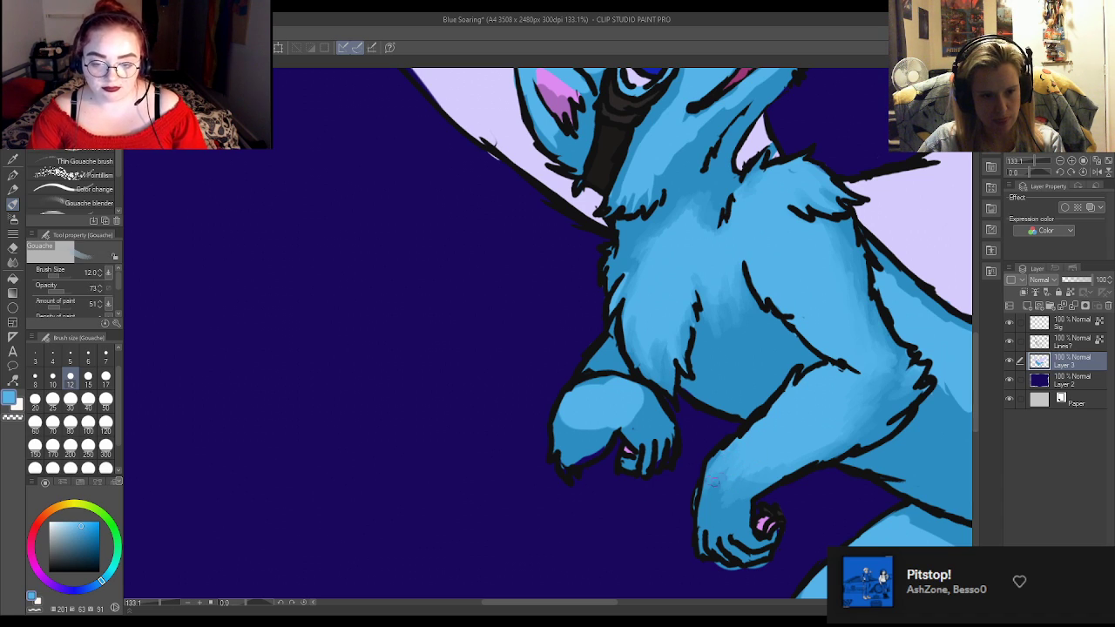
pyautogui.keyDown('alt'); pyautogui.click(739, 484); pyautogui.keyUp('alt')
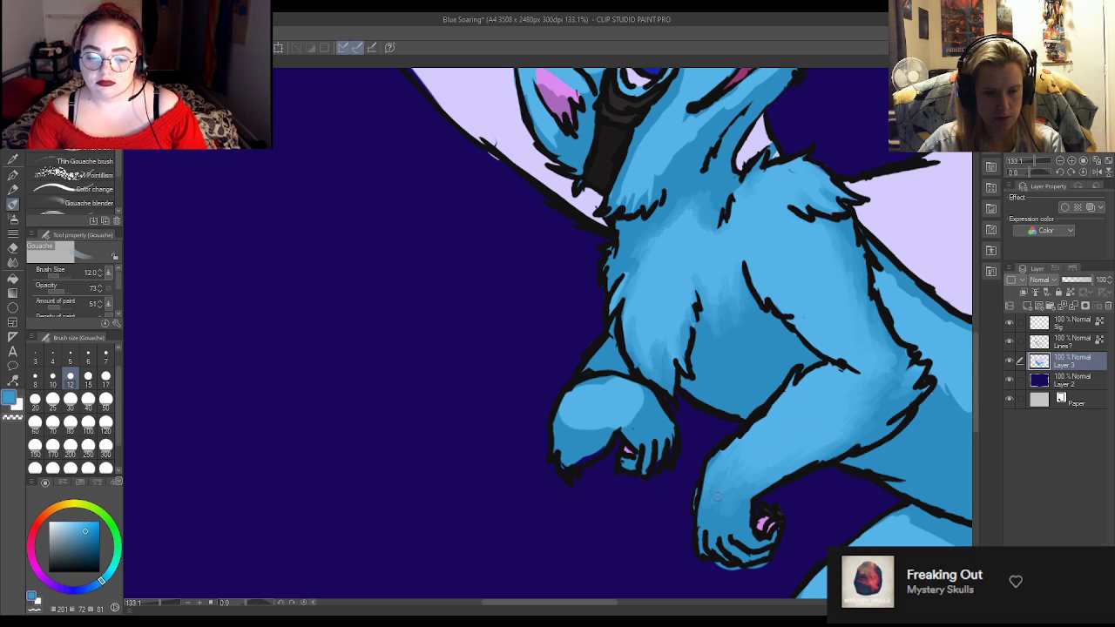
# Blend the shading across the other, bent foreleg and paw with sampled blues, reducing the Gouache brush to size 7.
pyautogui.scroll(-5, 592, 324)
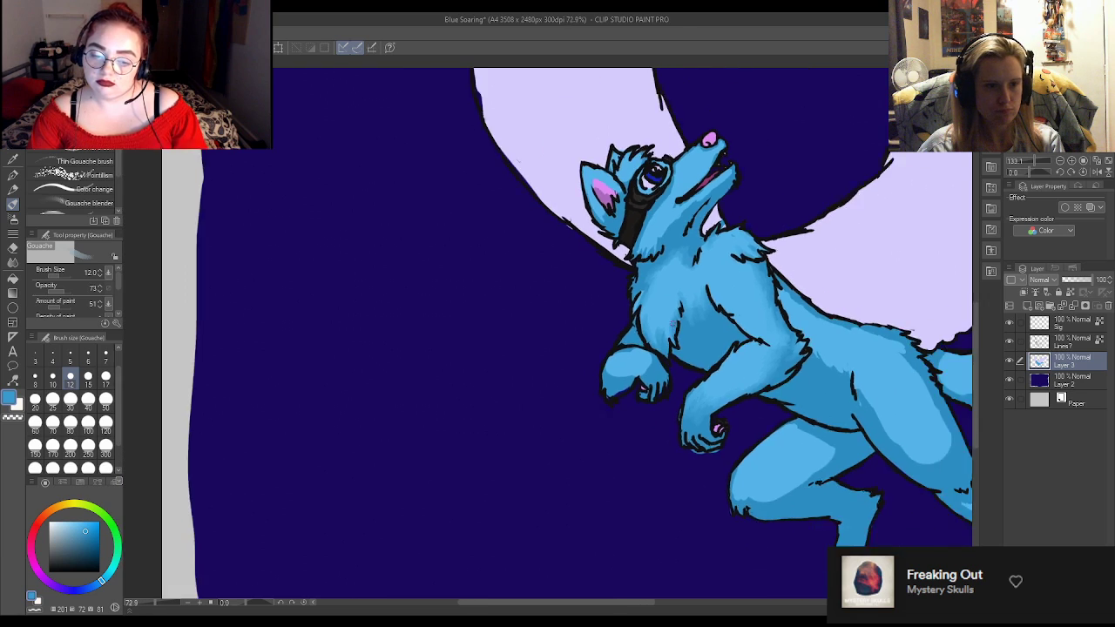
pyautogui.scroll(4, 572, 371)
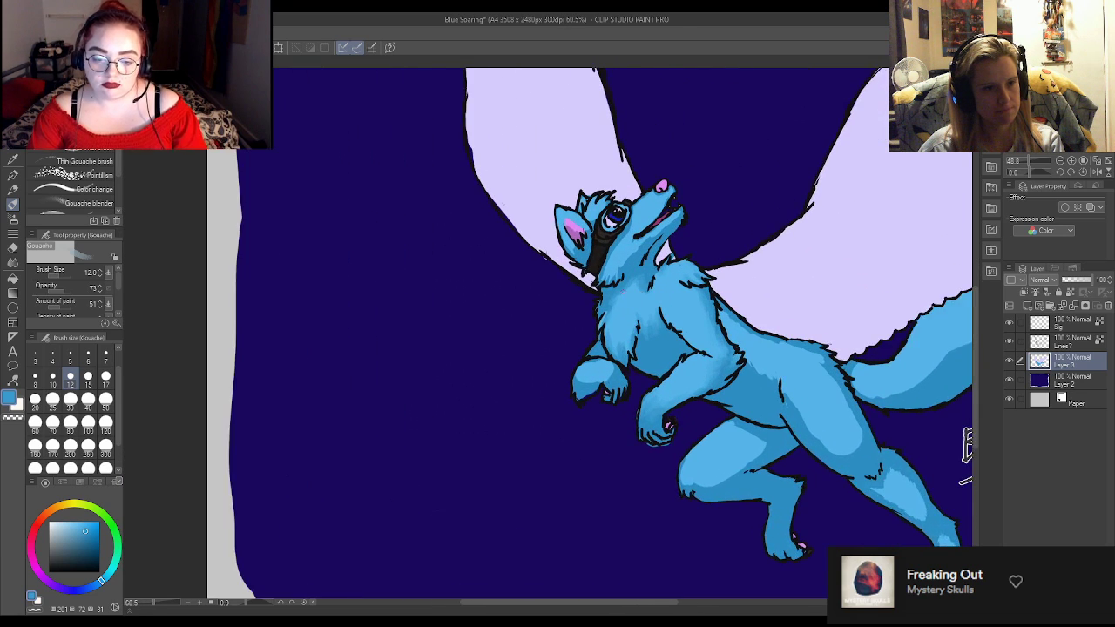
pyautogui.scroll(3, 572, 371)
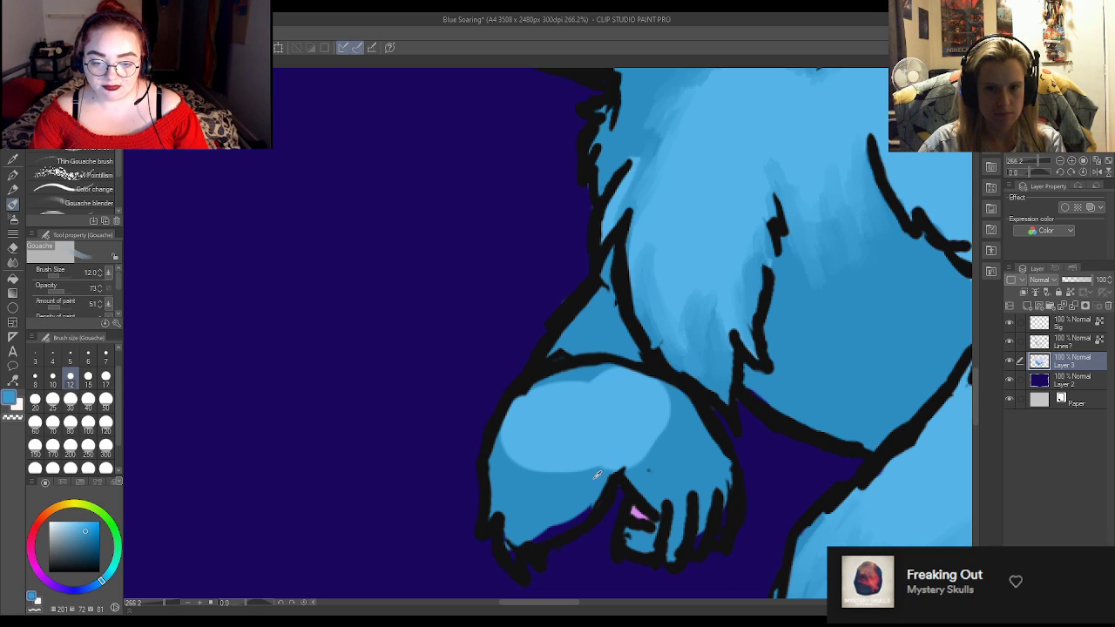
pyautogui.keyDown('alt'); pyautogui.click(547, 451); pyautogui.keyUp('alt')
pyautogui.moveTo(501, 445)
pyautogui.mouseDown()
pyautogui.moveTo(518, 468)
pyautogui.moveTo(549, 452)
pyautogui.moveTo(552, 479)
pyautogui.moveTo(586, 454)
pyautogui.moveTo(567, 475)
pyautogui.moveTo(657, 459)
pyautogui.moveTo(657, 396)
pyautogui.moveTo(686, 406)
pyautogui.moveTo(582, 377)
pyautogui.moveTo(564, 386)
pyautogui.moveTo(605, 420)
pyautogui.moveTo(626, 397)
pyautogui.moveTo(554, 391)
pyautogui.moveTo(579, 373)
pyautogui.moveTo(499, 447)
pyautogui.moveTo(539, 404)
pyautogui.moveTo(505, 499)
pyautogui.moveTo(505, 467)
pyautogui.moveTo(505, 493)
pyautogui.moveTo(493, 499)
pyautogui.moveTo(519, 467)
pyautogui.moveTo(524, 493)
pyautogui.moveTo(558, 467)
pyautogui.moveTo(567, 520)
pyautogui.moveTo(562, 501)
pyautogui.moveTo(539, 530)
pyautogui.moveTo(575, 515)
pyautogui.mouseUp()
pyautogui.keyDown('alt'); pyautogui.click(578, 492); pyautogui.keyUp('alt')
pyautogui.keyDown('alt'); pyautogui.click(572, 460); pyautogui.keyUp('alt')
pyautogui.click(105, 356)
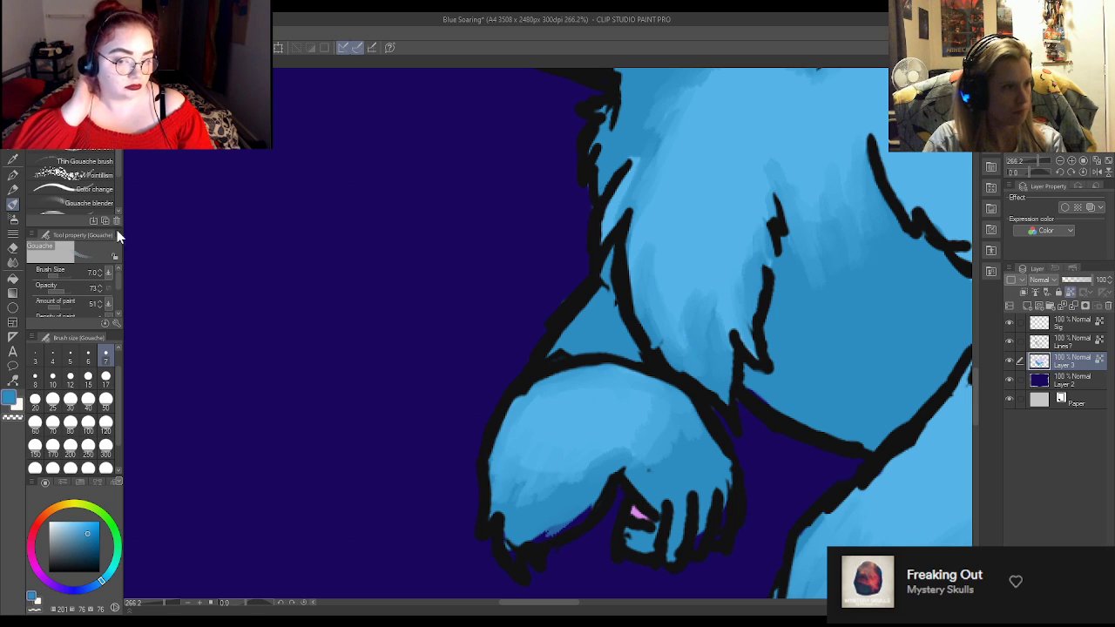
# Unlock Layer 3's transparent pixels and fill the uncoloured gap along the bent foreleg's lower edge using the Turnip pen in dark blue.
pyautogui.click(12, 174)
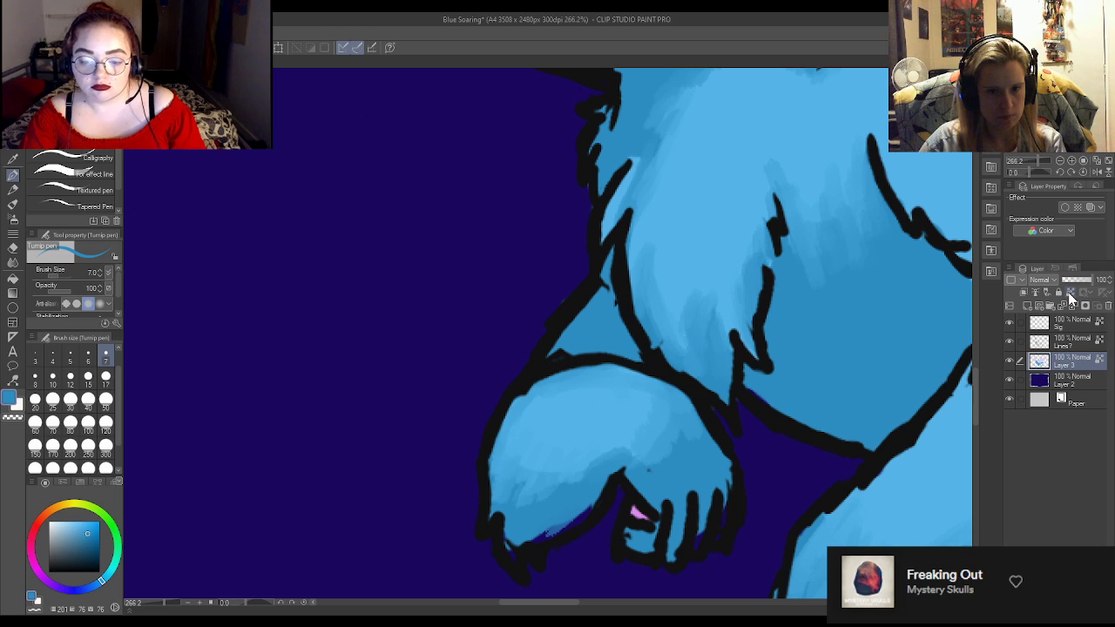
pyautogui.moveTo(552, 522)
pyautogui.mouseDown()
pyautogui.moveTo(541, 535)
pyautogui.moveTo(571, 521)
pyautogui.mouseUp()
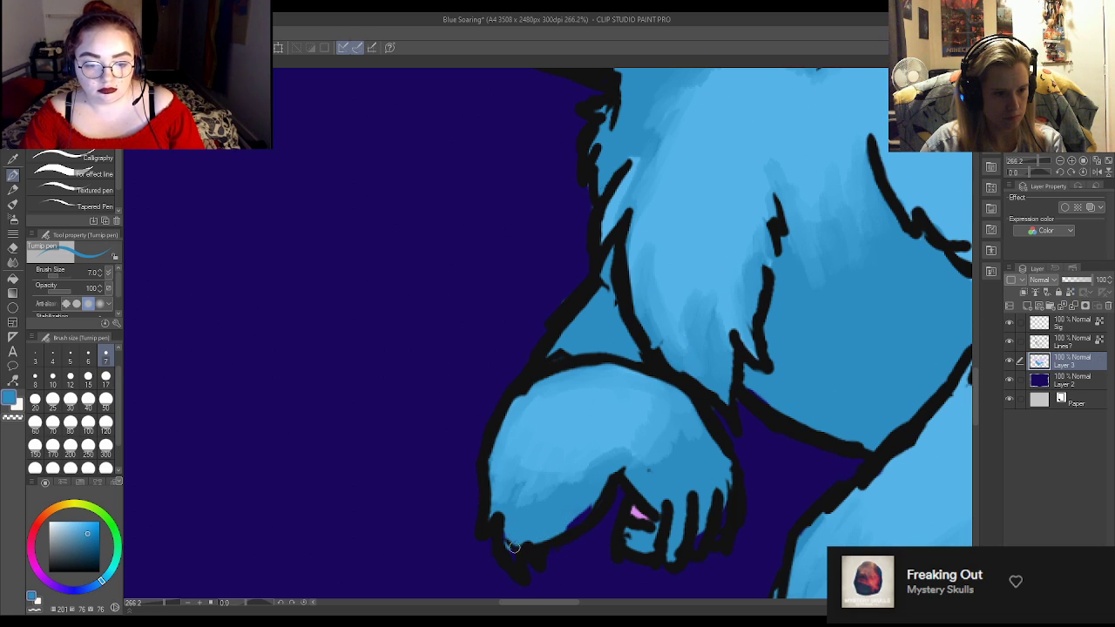
pyautogui.moveTo(570, 514); pyautogui.dragTo(582, 517)
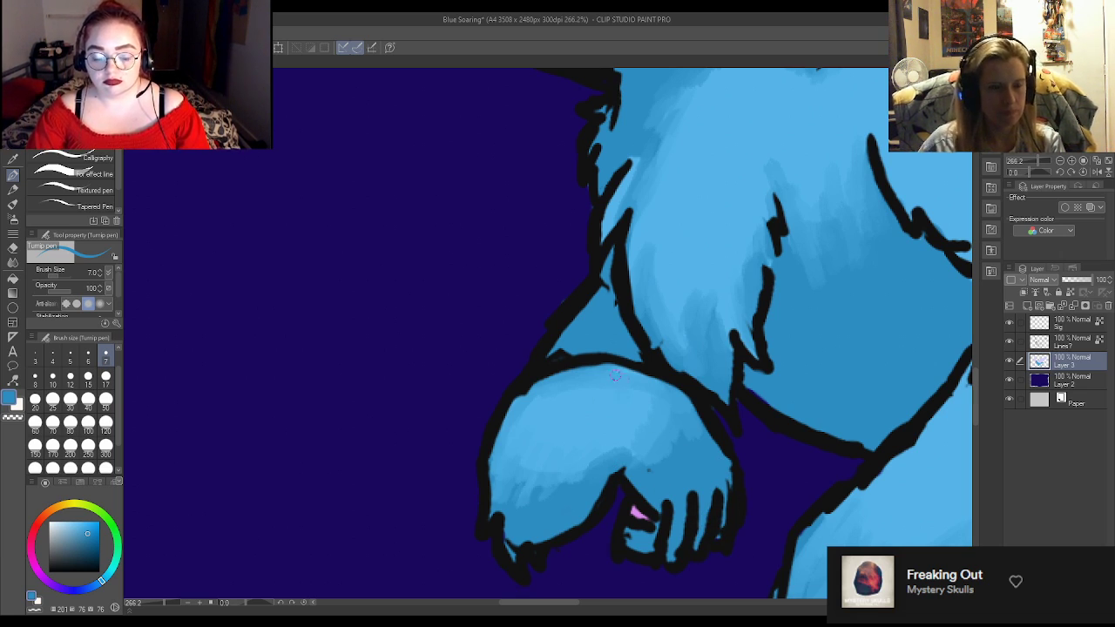
# Add a sampled light-blue highlight to the small upper-arm area above the bent foreleg and blend it with the size 7 Gouache brush.
pyautogui.scroll(-2, 486, 162)
pyautogui.scroll(-1, 486, 161)
pyautogui.scroll(-4, 472, 207)
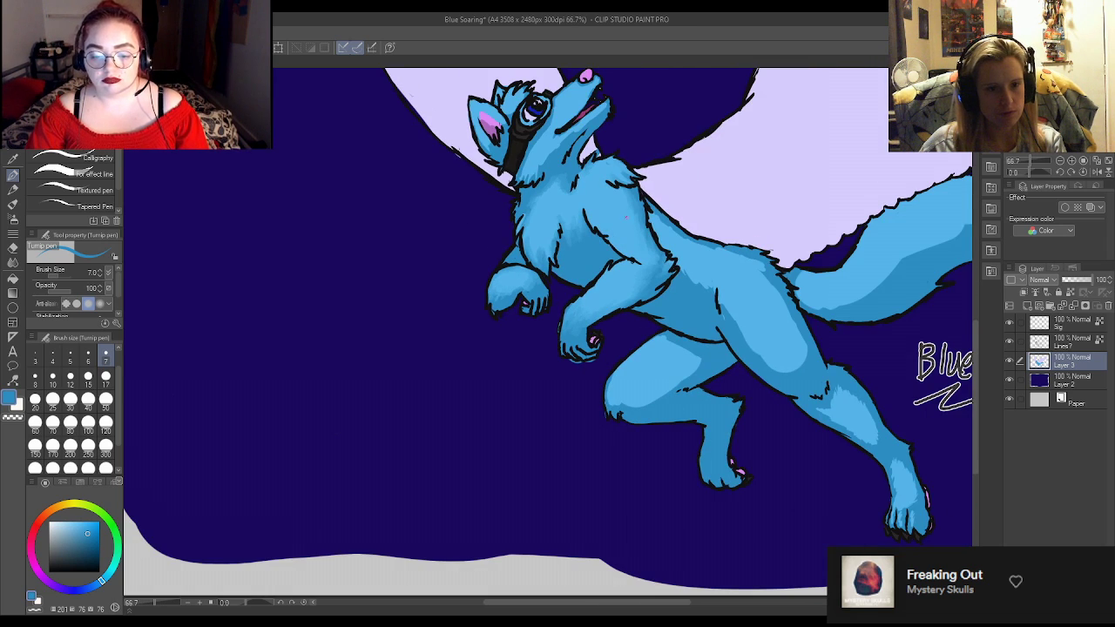
pyautogui.scroll(2, 621, 177)
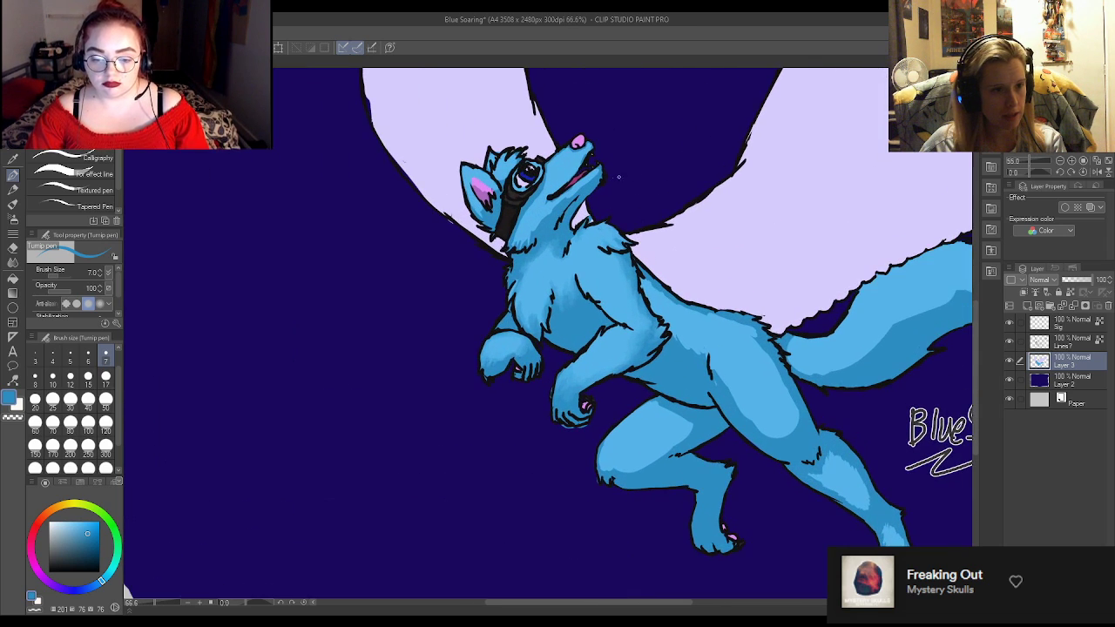
pyautogui.scroll(4, 495, 327)
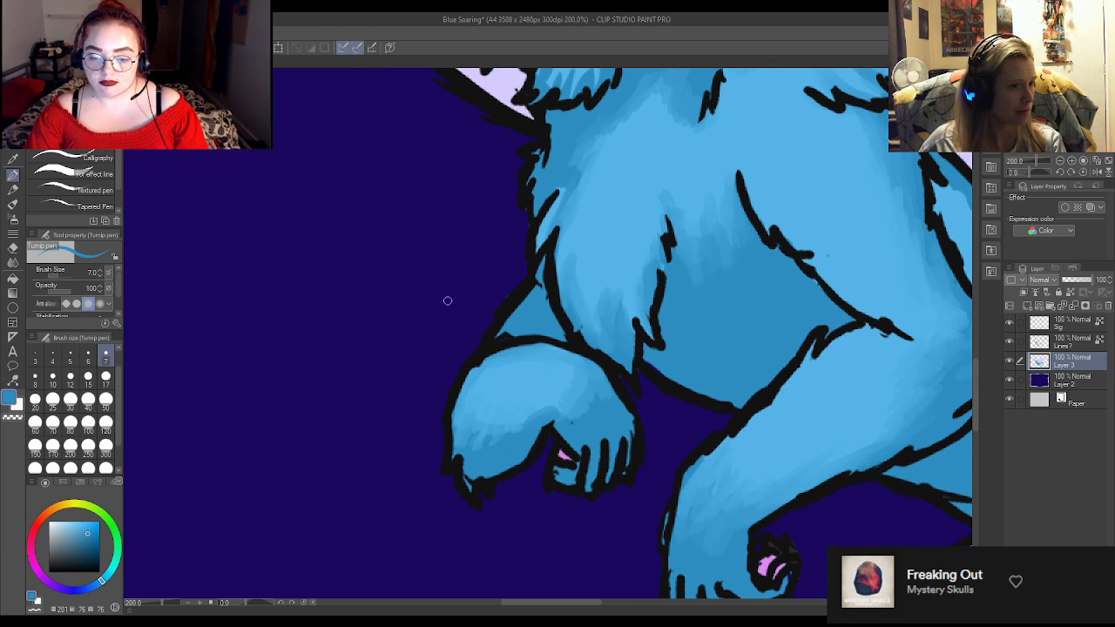
pyautogui.scroll(1, 457, 351)
pyautogui.keyDown('alt'); pyautogui.click(536, 409); pyautogui.keyUp('alt')
pyautogui.moveTo(561, 283)
pyautogui.mouseDown()
pyautogui.moveTo(535, 310)
pyautogui.moveTo(566, 309)
pyautogui.mouseUp()
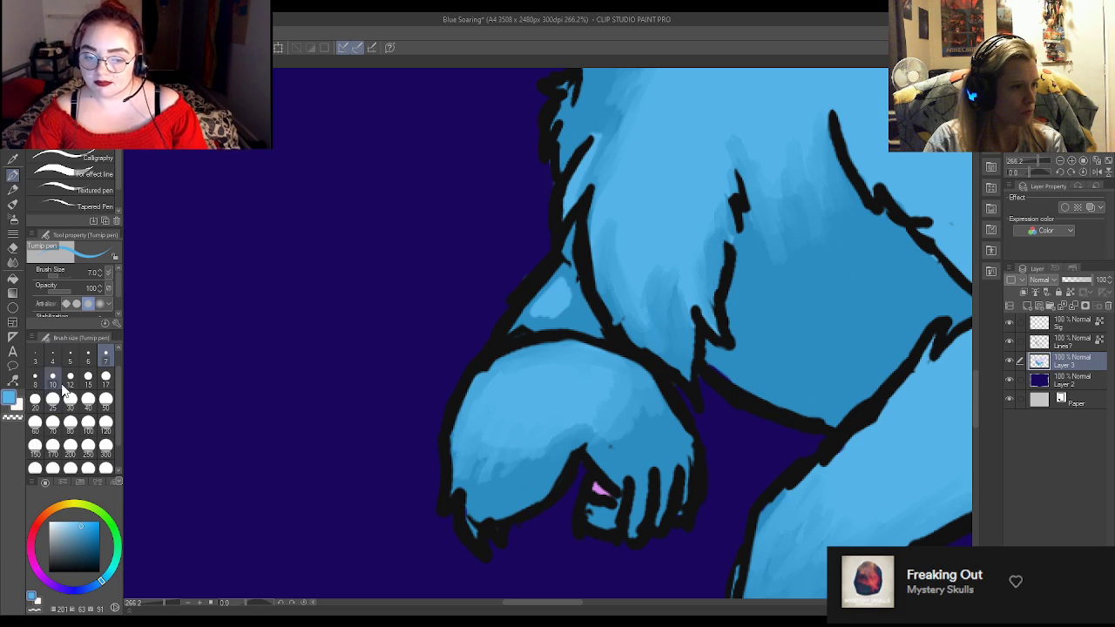
pyautogui.click(13, 203)
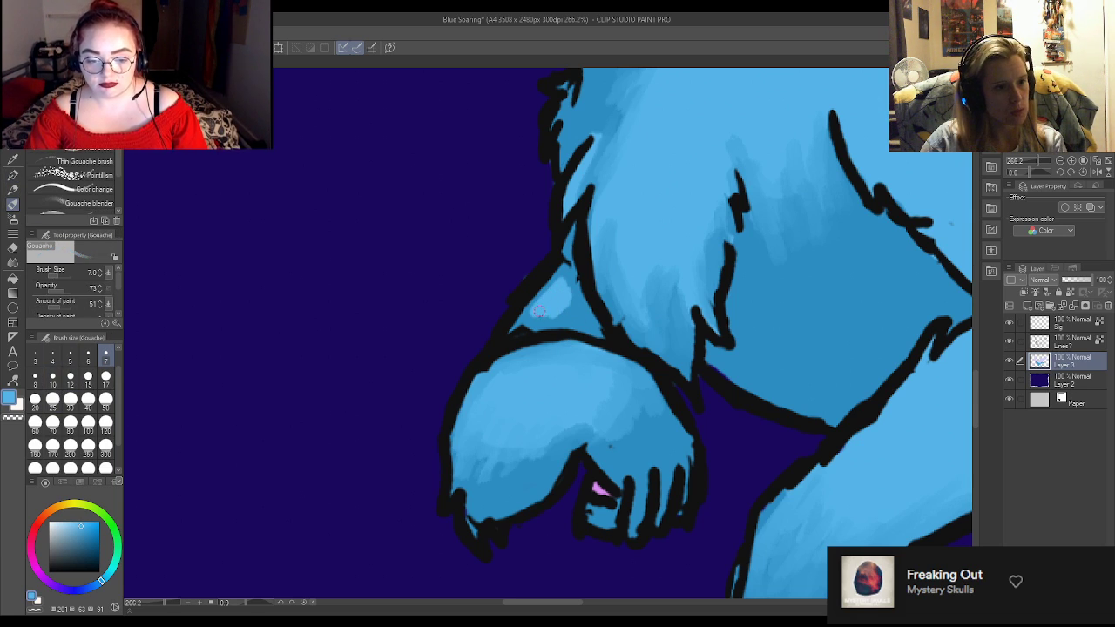
pyautogui.moveTo(527, 324)
pyautogui.mouseDown()
pyautogui.moveTo(547, 323)
pyautogui.moveTo(519, 300)
pyautogui.moveTo(571, 270)
pyautogui.moveTo(558, 323)
pyautogui.moveTo(567, 296)
pyautogui.mouseUp()
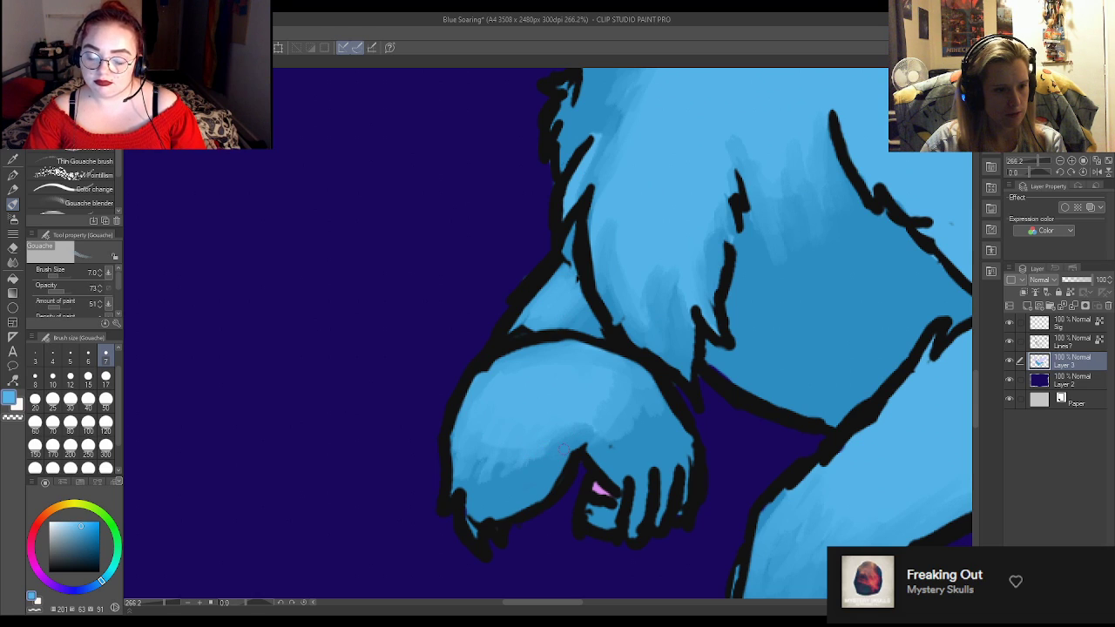
# Soften the shading over the bent foreleg, wrist and back of the paw with Gouache strokes in sampled light, mid and dark blues.
pyautogui.moveTo(560, 428)
pyautogui.mouseDown()
pyautogui.moveTo(605, 448)
pyautogui.moveTo(620, 444)
pyautogui.moveTo(647, 408)
pyautogui.mouseUp()
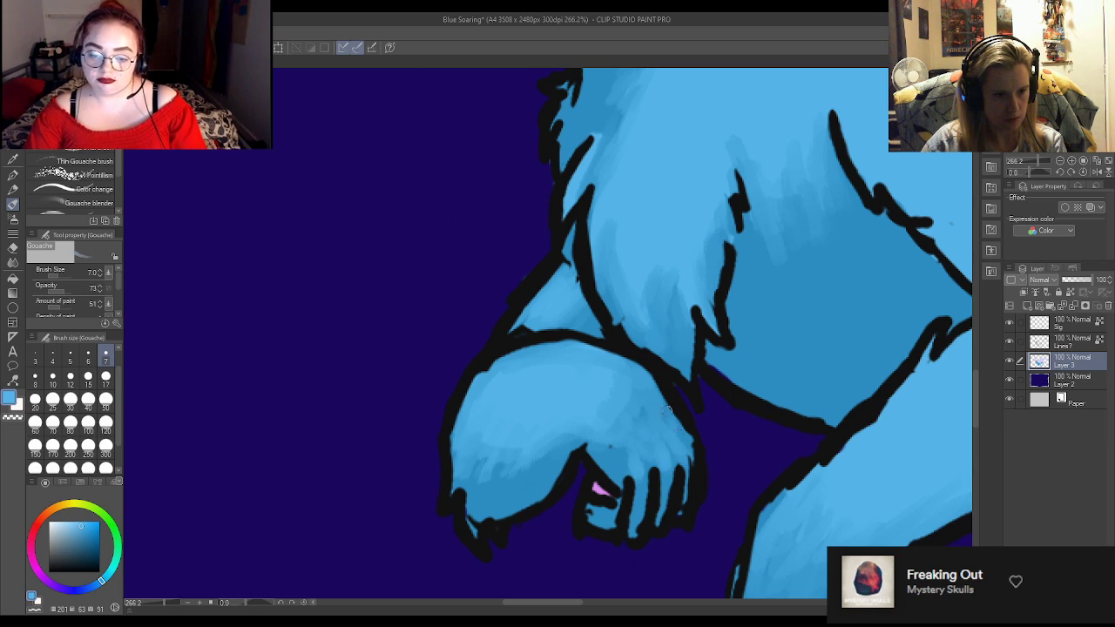
pyautogui.keyDown('alt'); pyautogui.click(605, 451); pyautogui.keyUp('alt')
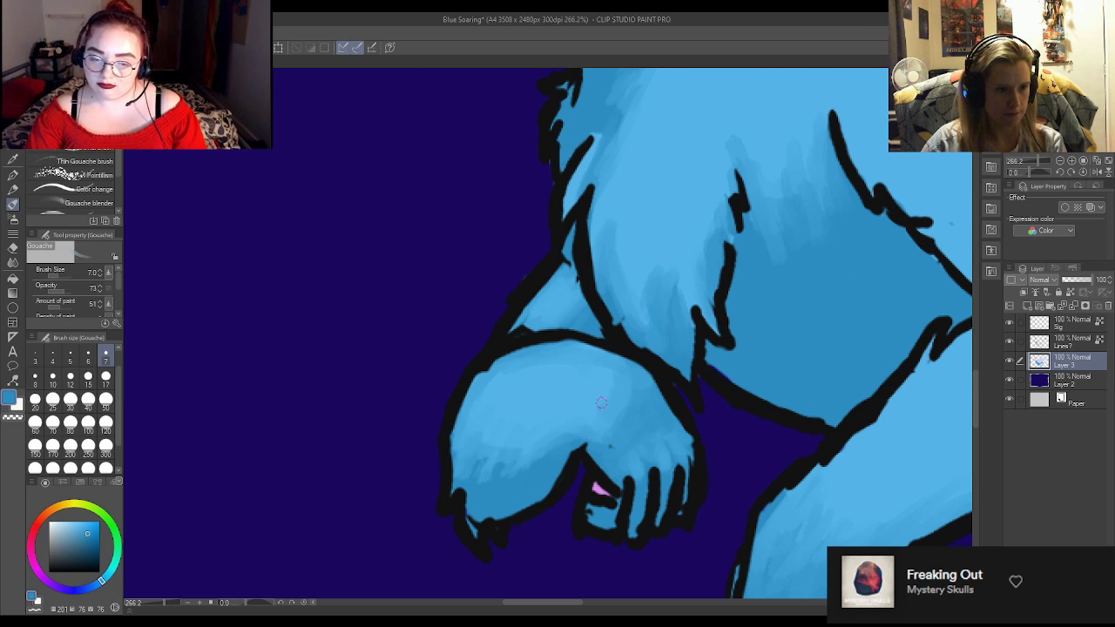
pyautogui.keyDown('alt'); pyautogui.click(603, 440); pyautogui.keyUp('alt')
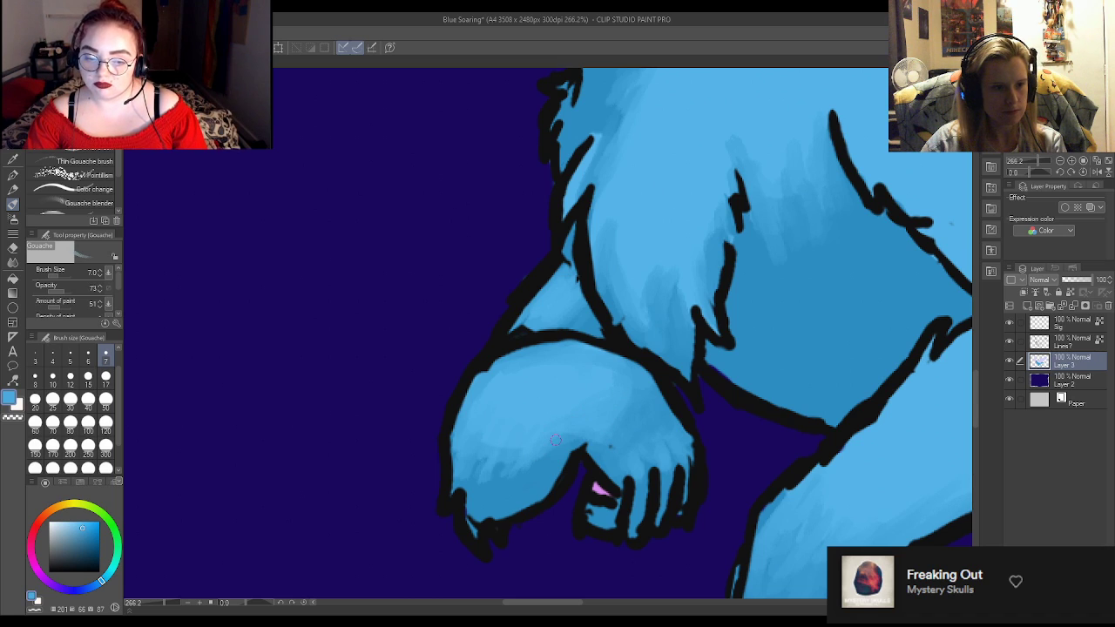
pyautogui.keyDown('alt'); pyautogui.click(500, 473); pyautogui.keyUp('alt')
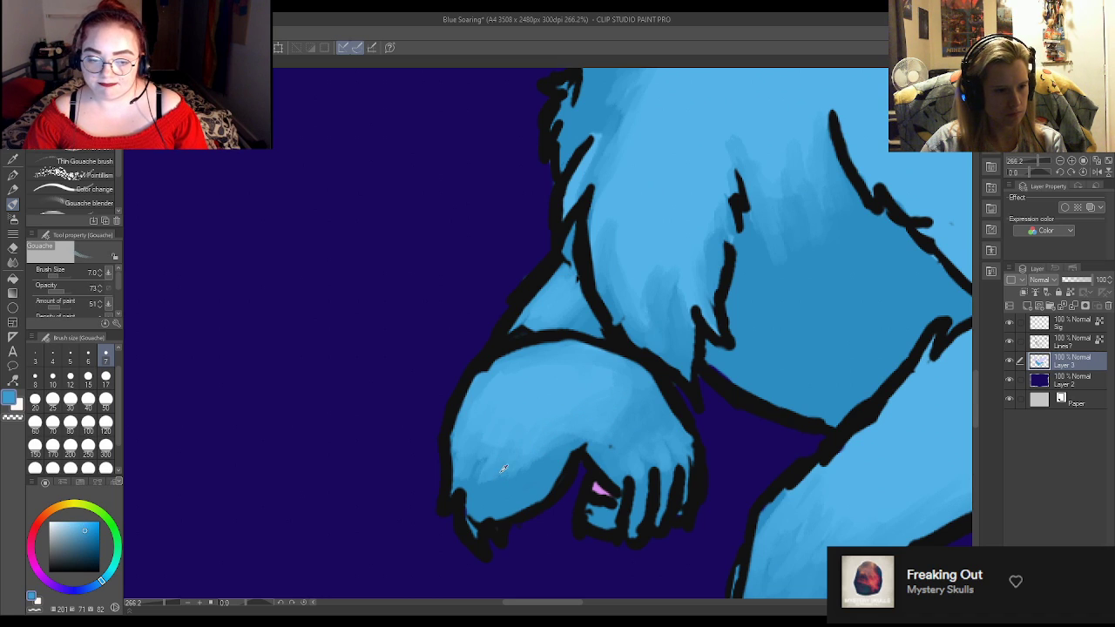
pyautogui.keyDown('alt'); pyautogui.click(493, 493); pyautogui.keyUp('alt')
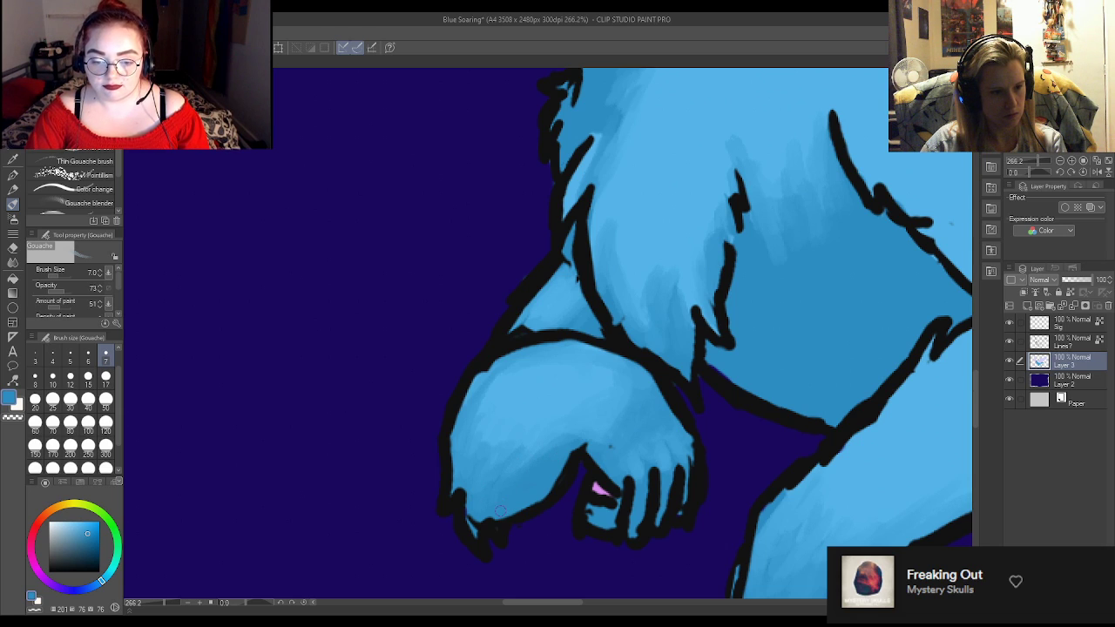
pyautogui.keyDown('alt'); pyautogui.click(512, 475); pyautogui.keyUp('alt')
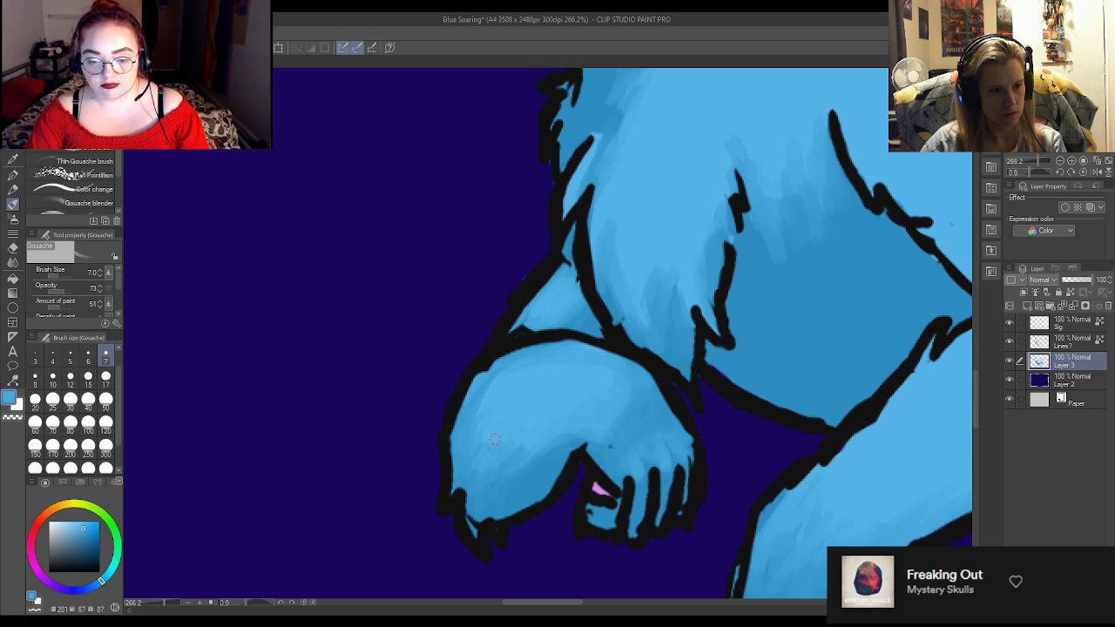
# Cover the stray dark nick on the larger wing's upper edge with sampled lavender, using Gouache and the size 7 Turnip pen.
pyautogui.scroll(-8, 469, 462)
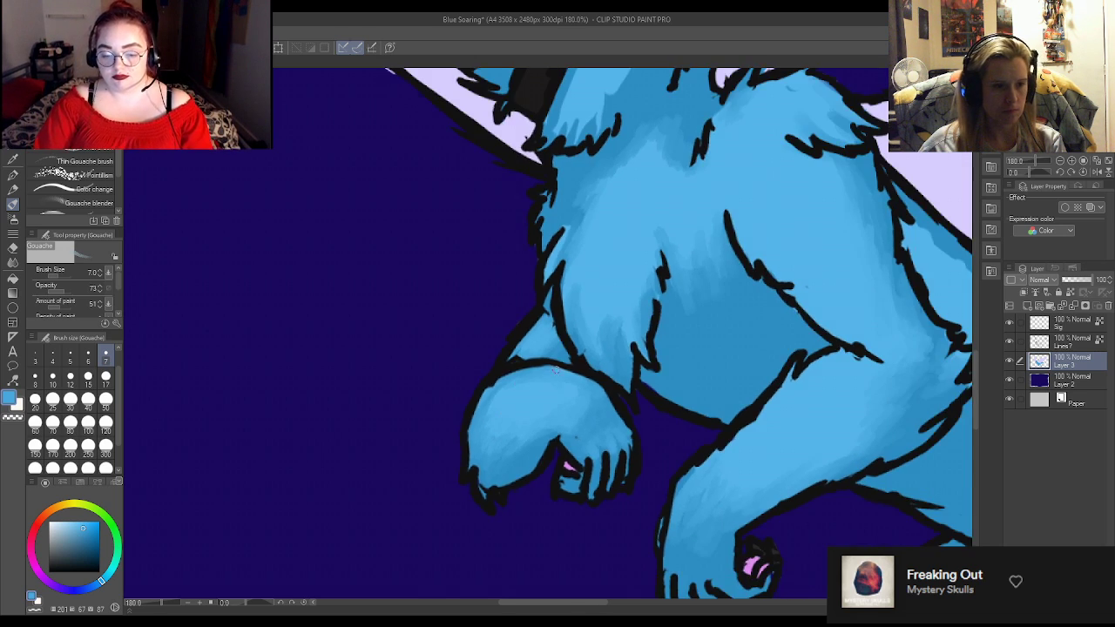
pyautogui.scroll(-3, 521, 342)
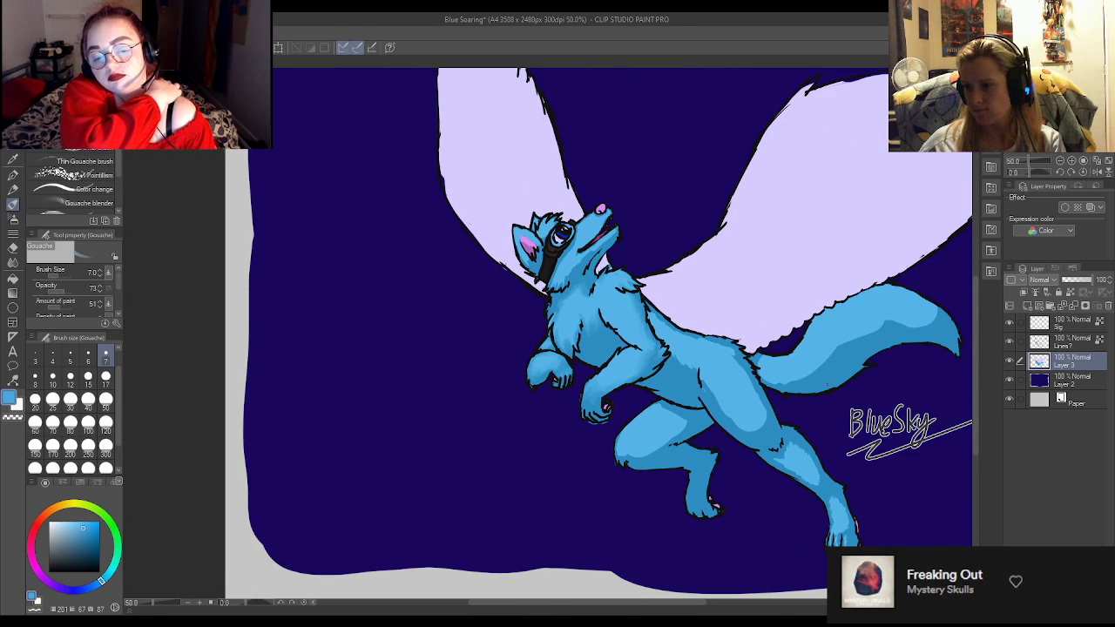
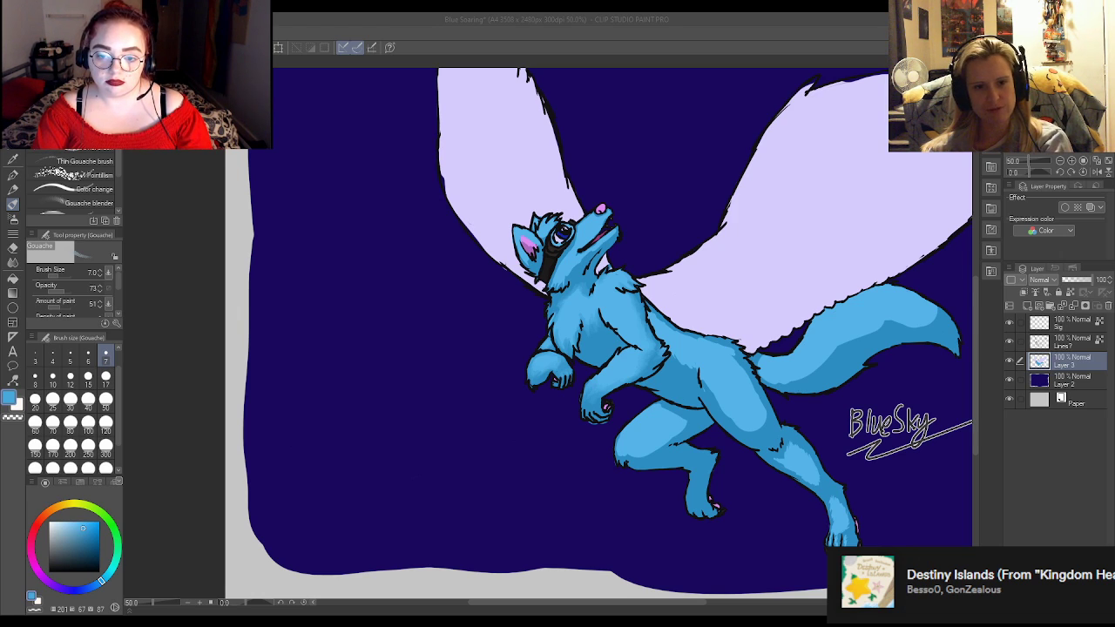
pyautogui.hotkey('ctrl', '-')
pyautogui.moveTo(688, 602); pyautogui.dragTo(697, 595)
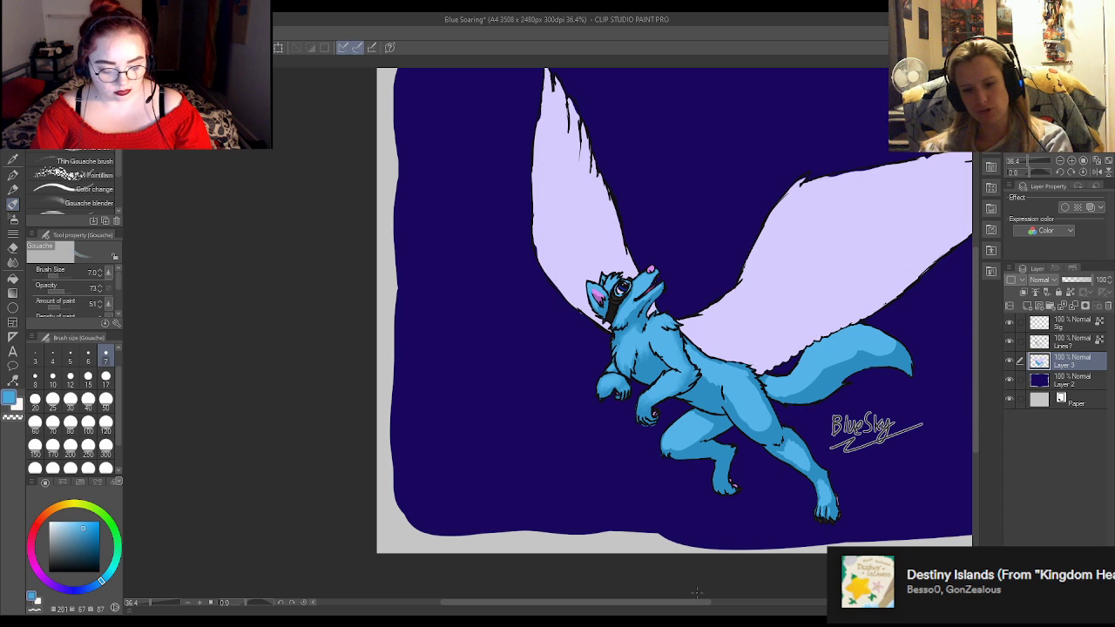
pyautogui.scroll(-1, 597, 256)
pyautogui.scroll(4, 597, 256)
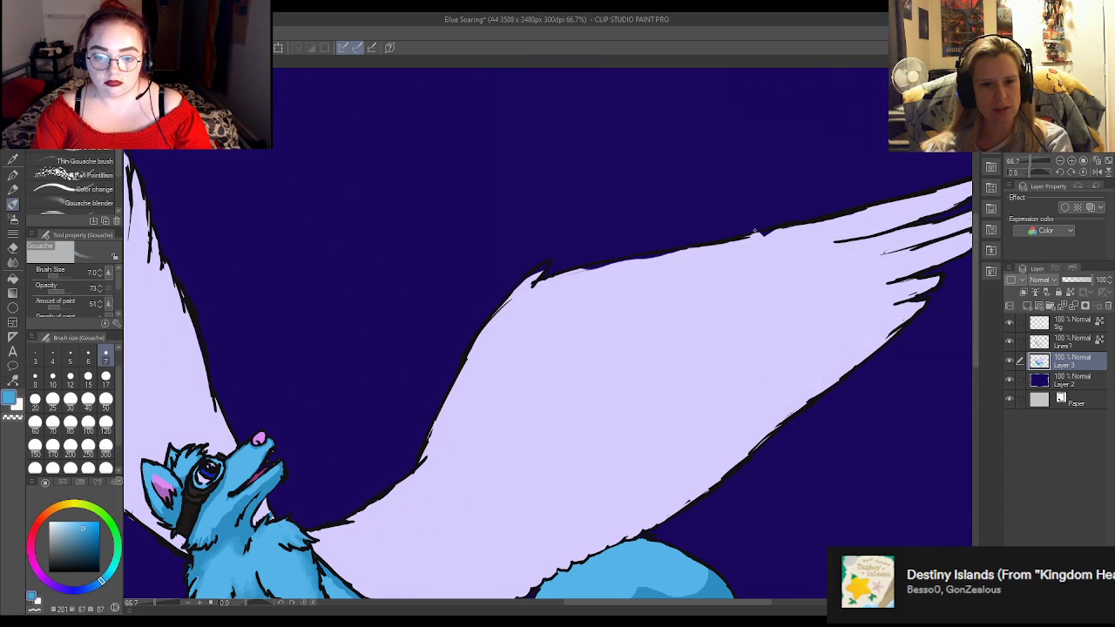
pyautogui.keyDown('alt'); pyautogui.click(646, 302); pyautogui.keyUp('alt')
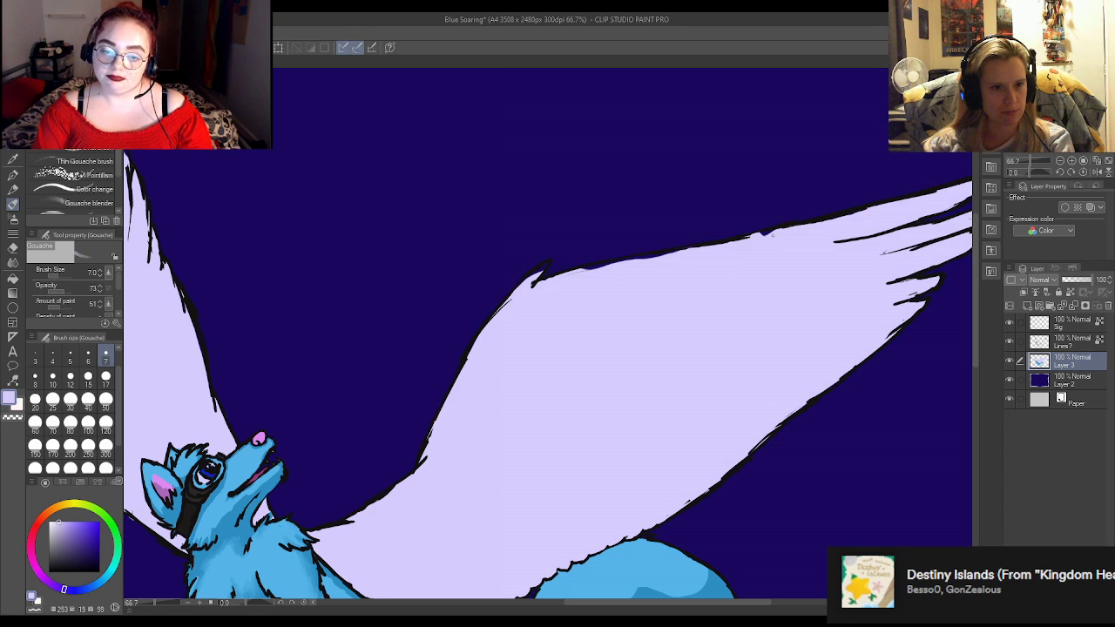
pyautogui.moveTo(754, 237); pyautogui.dragTo(754, 236)
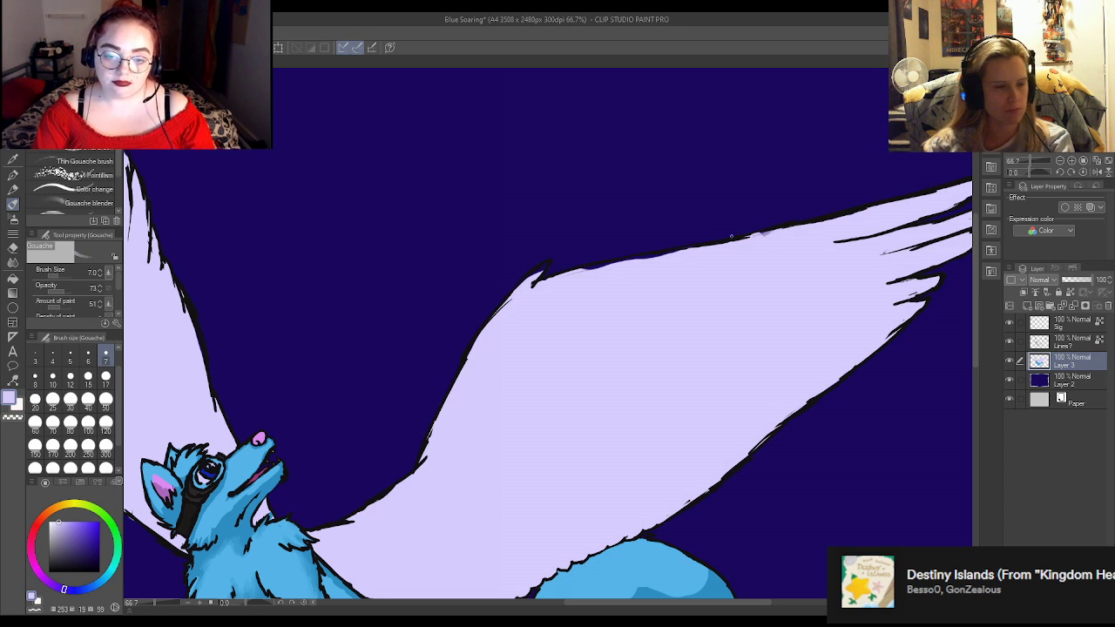
pyautogui.click(13, 175)
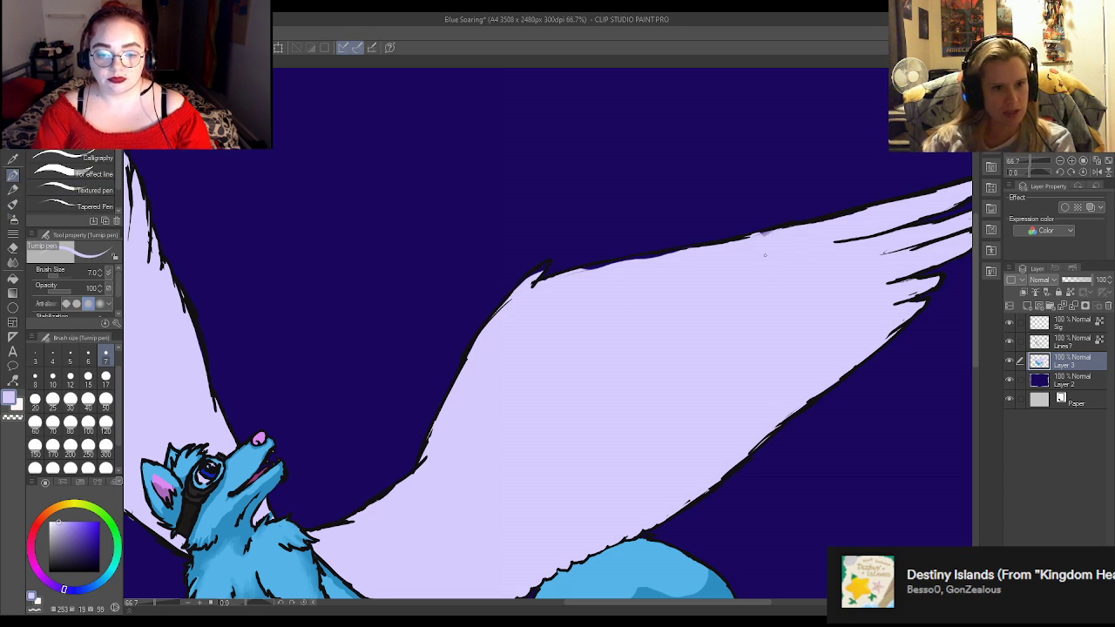
pyautogui.moveTo(757, 231); pyautogui.dragTo(759, 237)
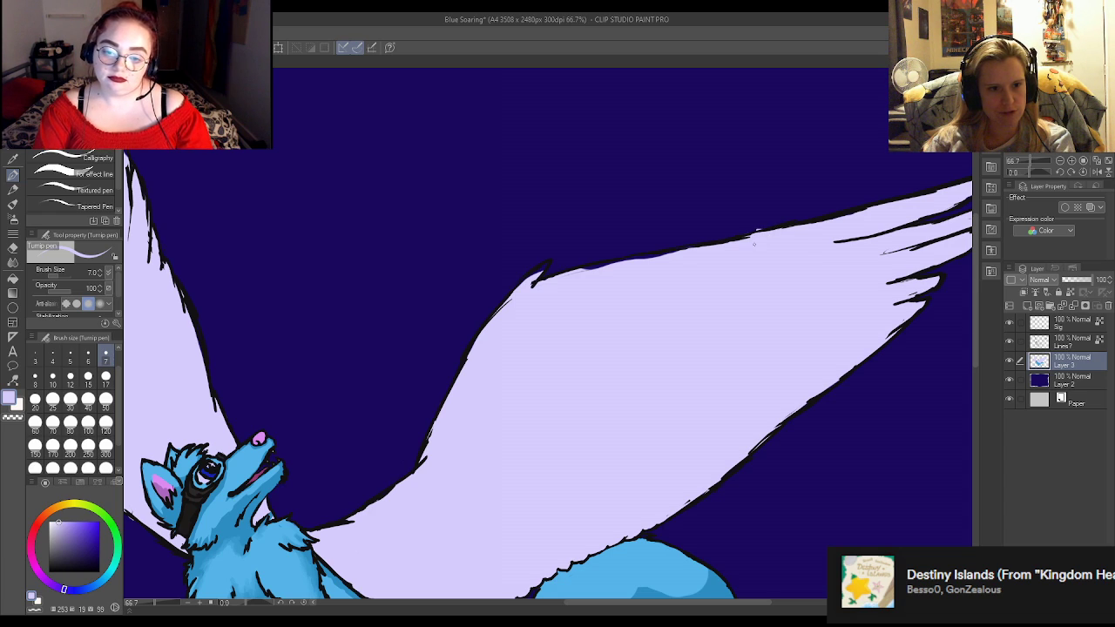
pyautogui.moveTo(753, 235); pyautogui.dragTo(764, 231)
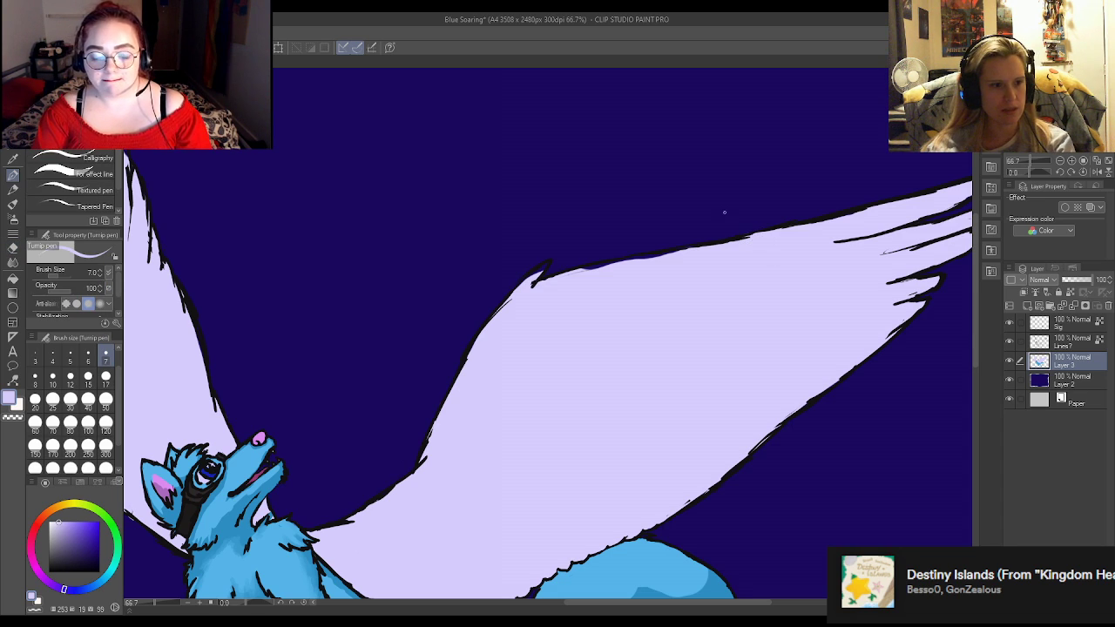
# Fill the remaining gaps along the larger wing's upper edge near its bend with lavender, using the Turnip pen at size 17.
pyautogui.scroll(-2, 732, 214)
pyautogui.scroll(1, 634, 296)
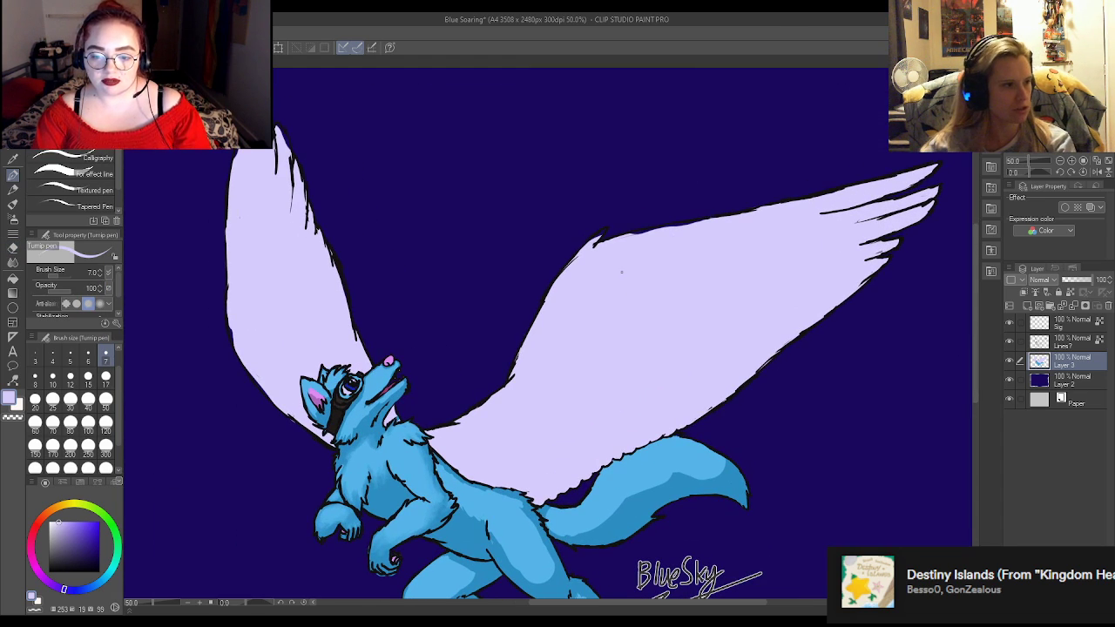
pyautogui.click(105, 377)
pyautogui.moveTo(634, 237); pyautogui.dragTo(712, 219)
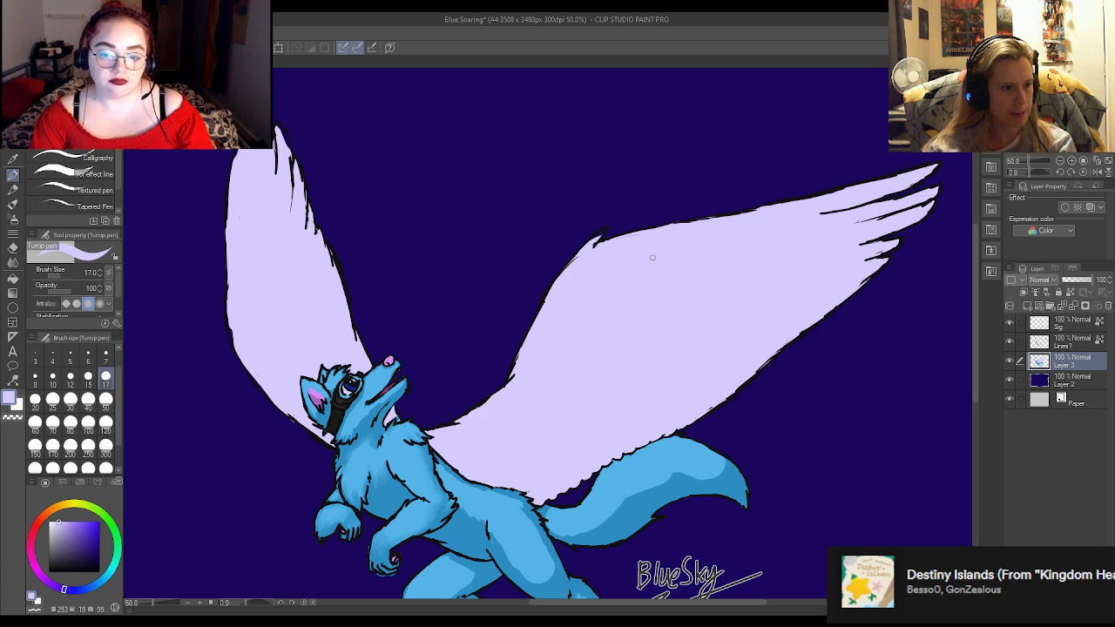
# Blend the shading on the cheek and neck fur below the mouth with the Gouache brush and a sampled mid blue.
pyautogui.scroll(-3, 390, 149)
pyautogui.scroll(3, 391, 150)
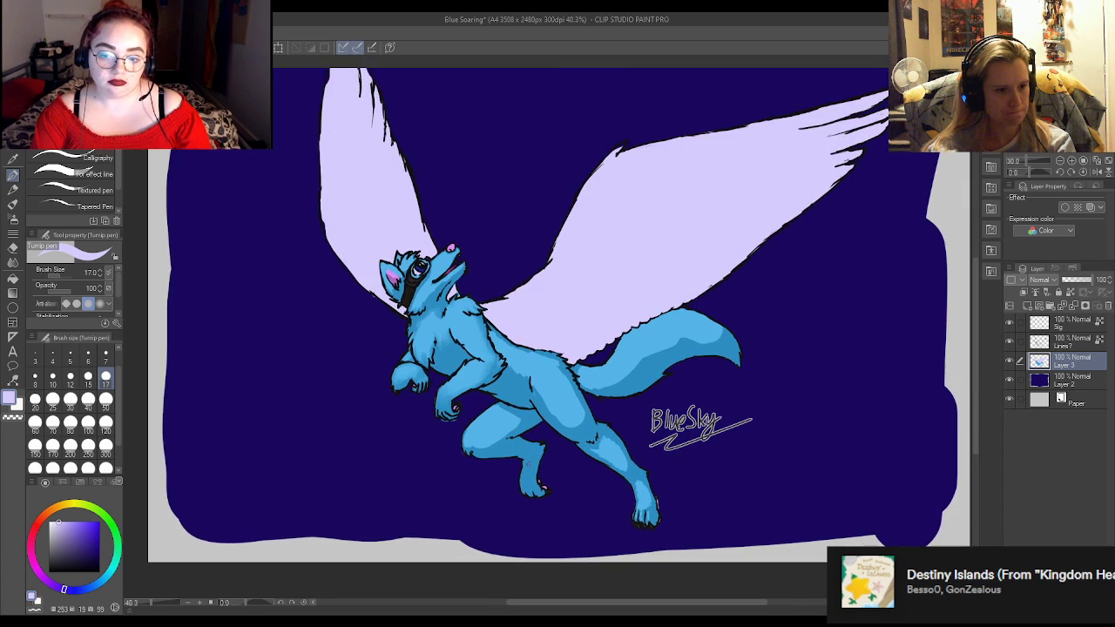
pyautogui.scroll(2, 407, 308)
pyautogui.press('b')
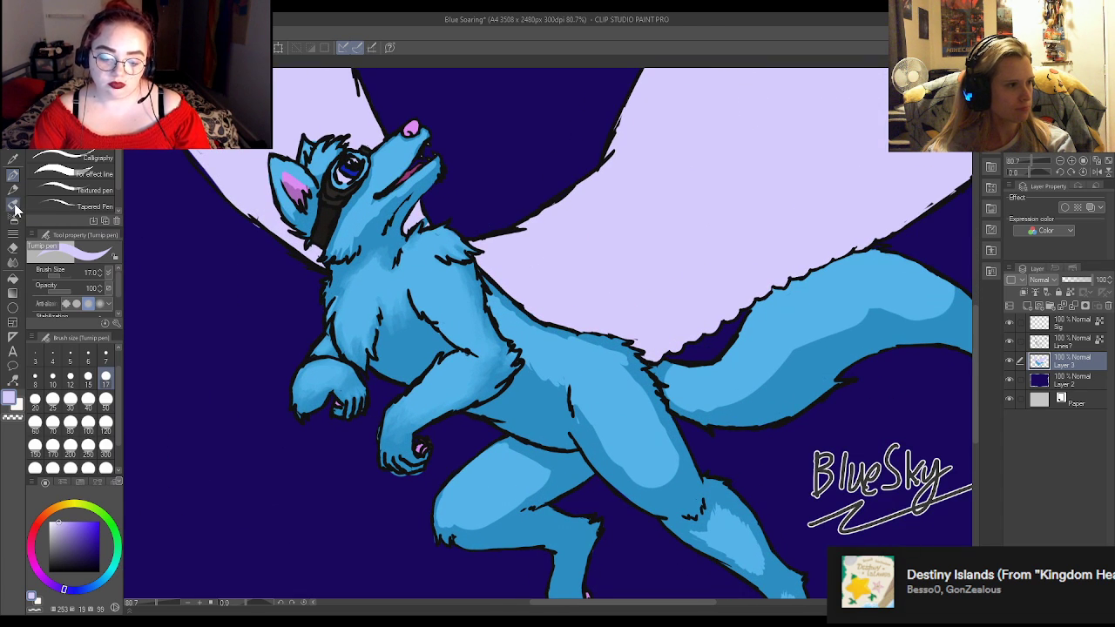
pyautogui.scroll(4, 327, 272)
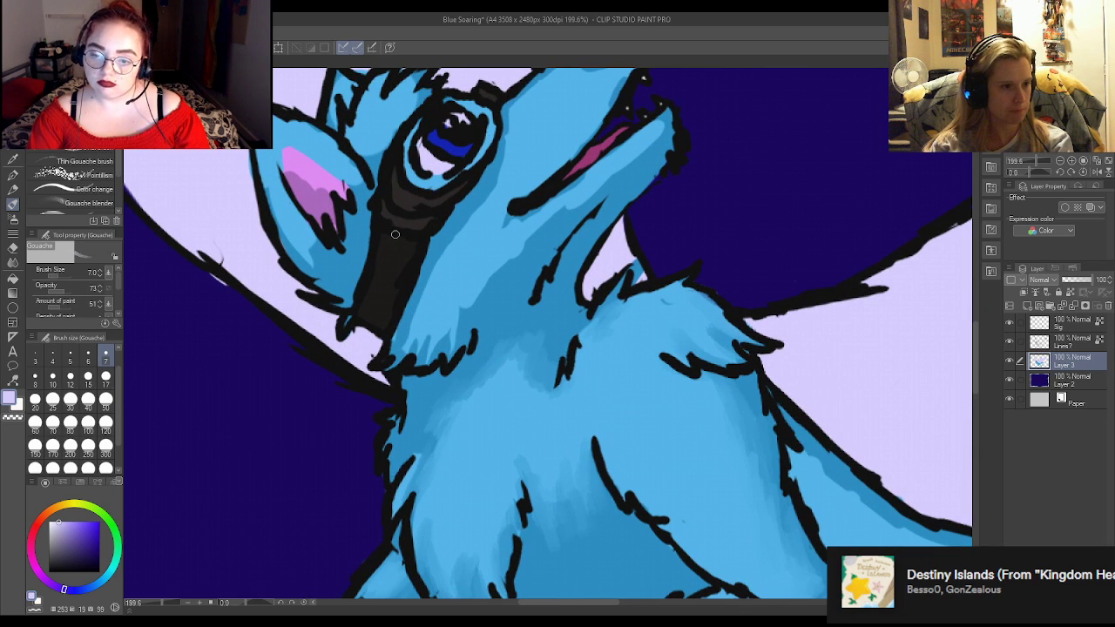
pyautogui.keyDown('alt'); pyautogui.click(462, 273); pyautogui.keyUp('alt')
pyautogui.moveTo(444, 334); pyautogui.dragTo(454, 357)
pyautogui.moveTo(464, 317); pyautogui.dragTo(455, 343)
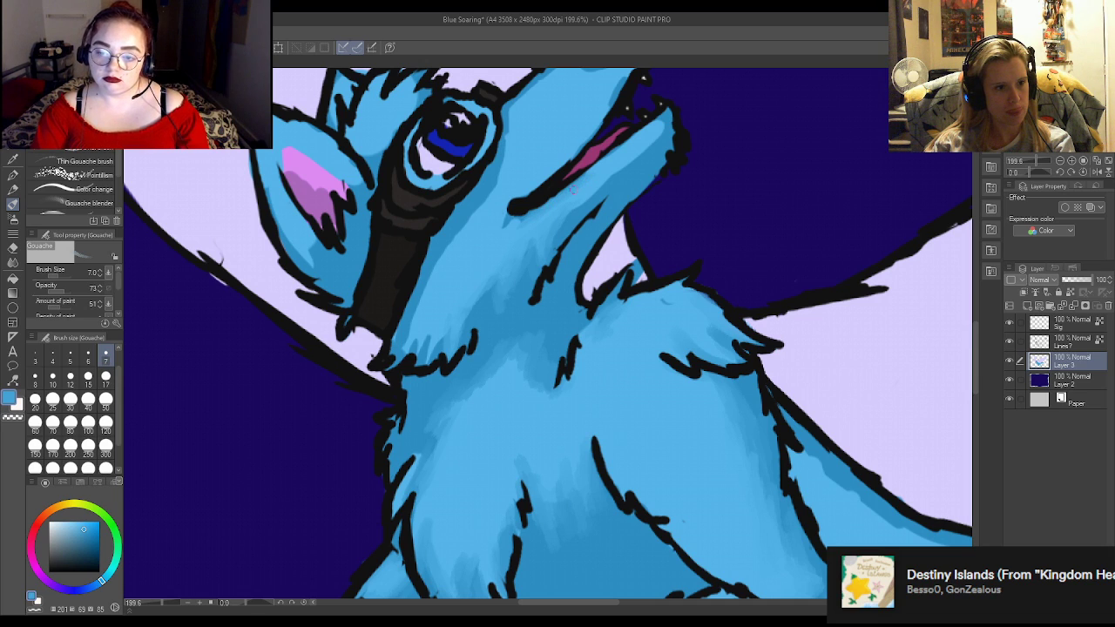
pyautogui.moveTo(515, 211); pyautogui.dragTo(508, 207)
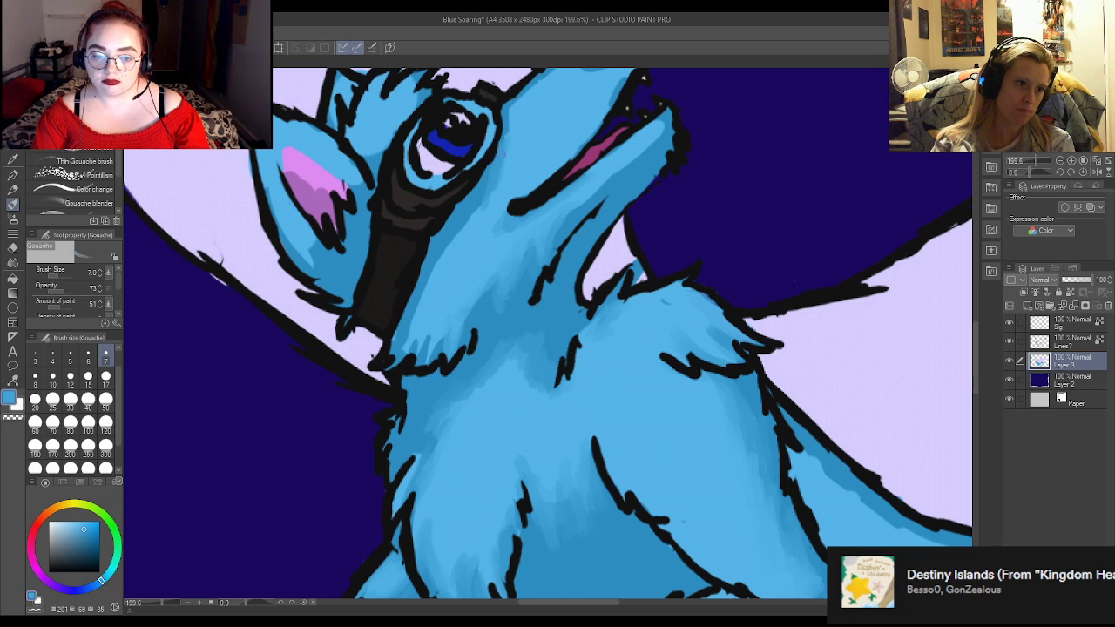
# Try Gouache at size 30 on the cheek, return to 17, and smooth the neck and chest fur with the Gouache blender.
pyautogui.click(105, 399)
pyautogui.click(71, 398)
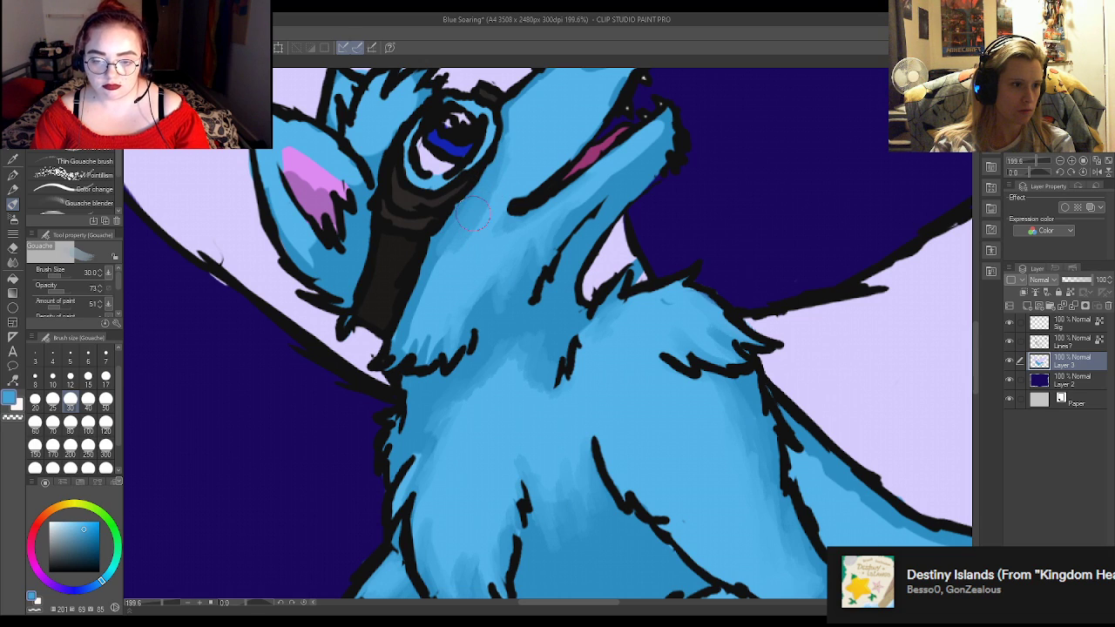
pyautogui.click(104, 379)
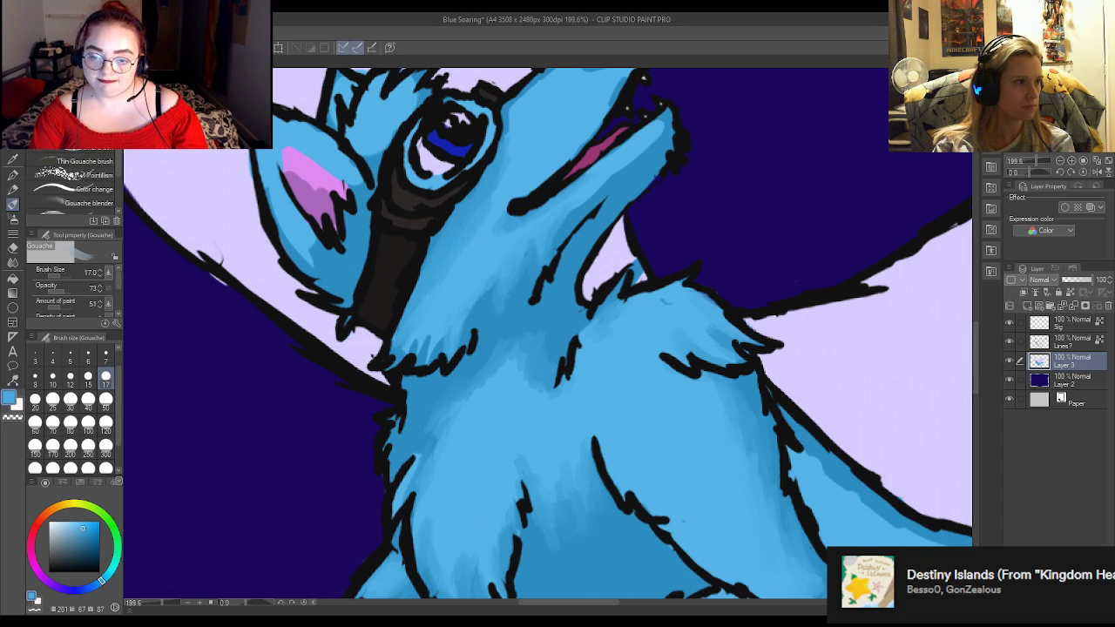
pyautogui.click(96, 203)
pyautogui.click(105, 377)
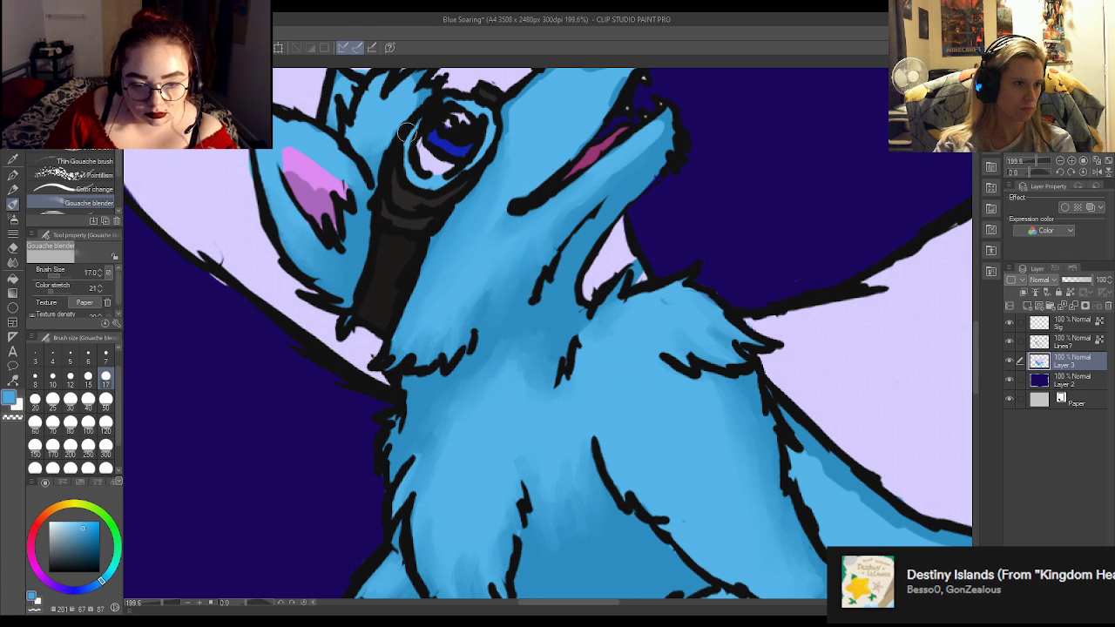
# Soften the fur shading on the arms, flank and extended thigh with the Gouache blender.
pyautogui.scroll(-5, 532, 166)
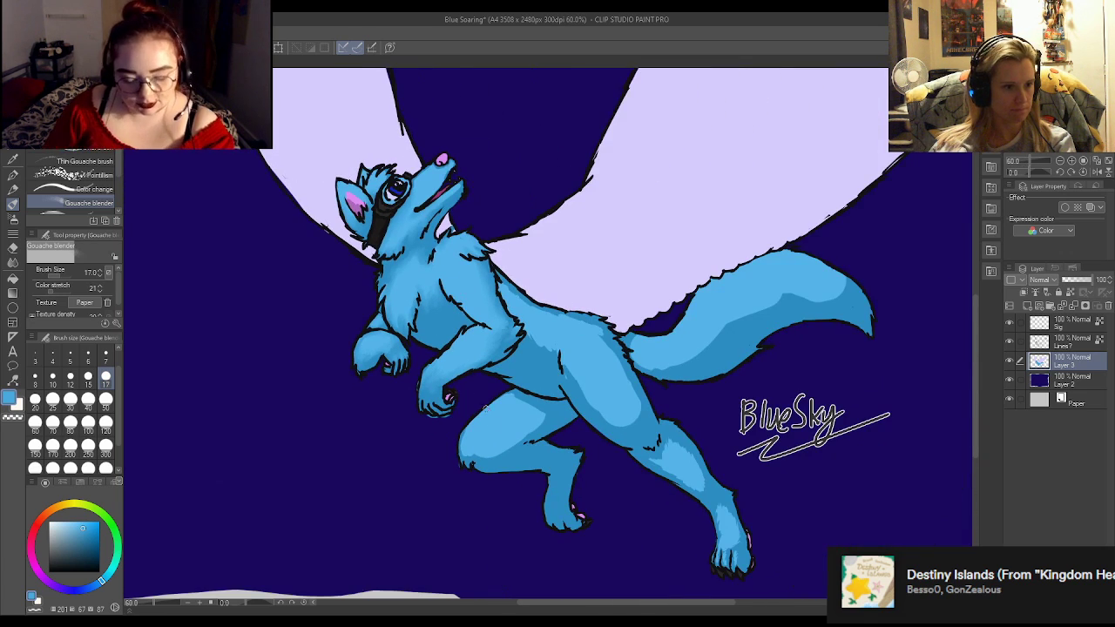
pyautogui.scroll(3, 463, 389)
pyautogui.scroll(2, 463, 389)
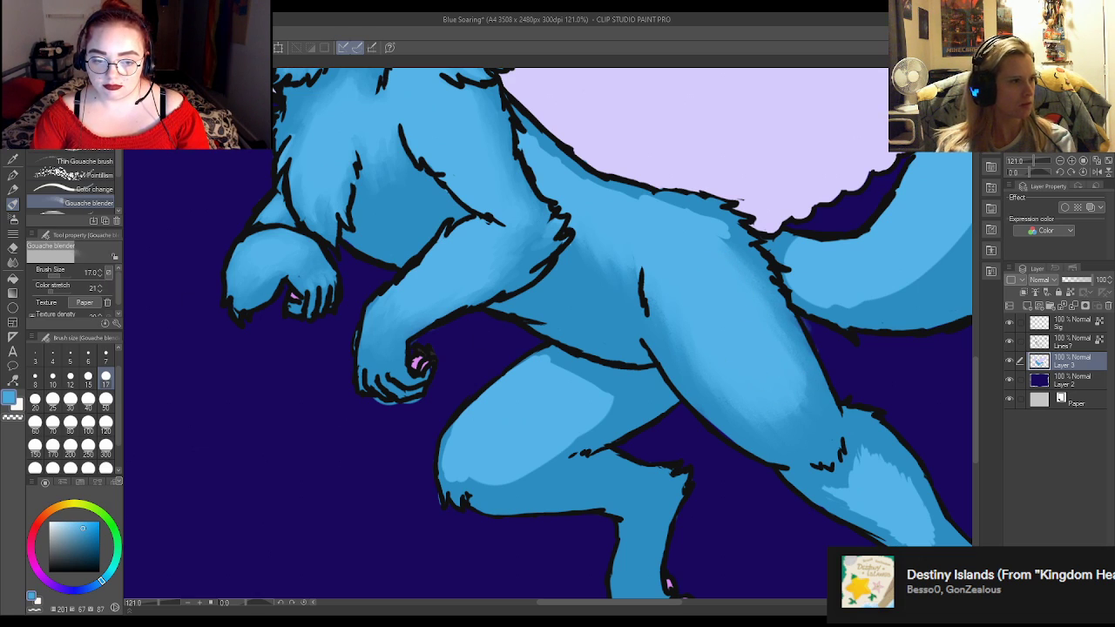
# Paint soft transition strokes on the flank and around the short hip line with the Gouache brush and sampled blues.
pyautogui.press(',')
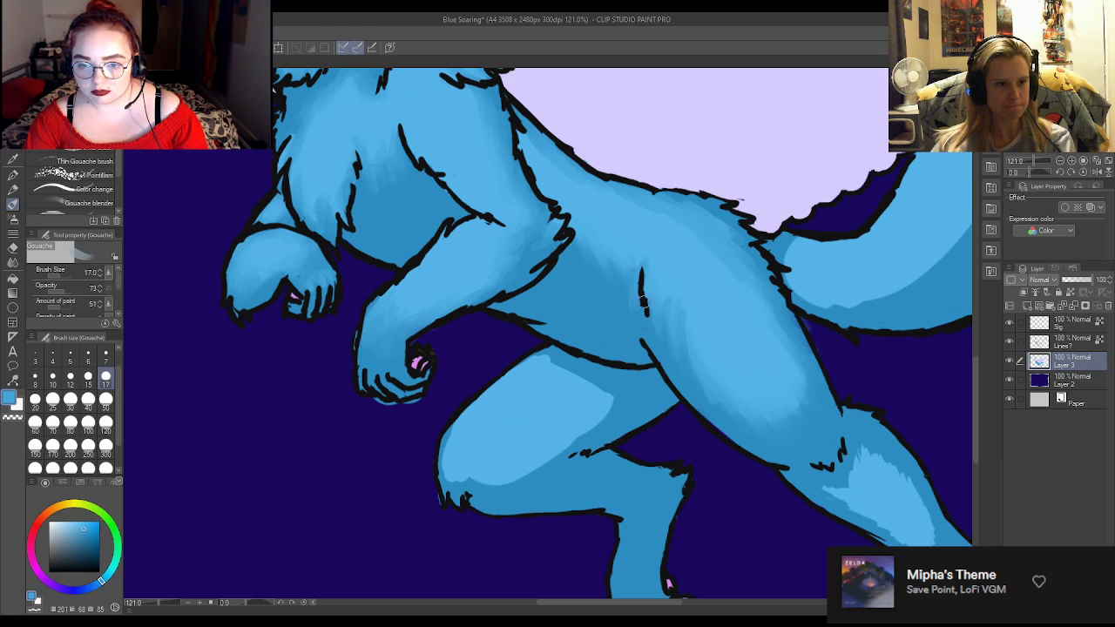
pyautogui.moveTo(658, 275); pyautogui.dragTo(648, 303)
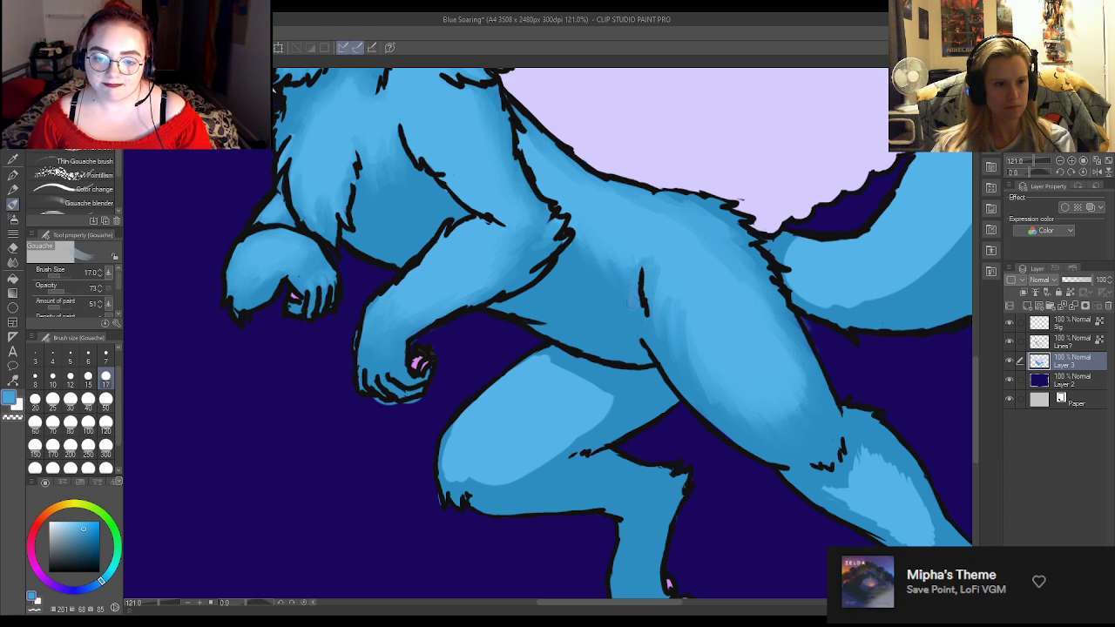
pyautogui.keyDown('alt'); pyautogui.click(652, 327); pyautogui.keyUp('alt')
pyautogui.moveTo(627, 251)
pyautogui.mouseDown()
pyautogui.moveTo(622, 293)
pyautogui.moveTo(604, 289)
pyautogui.mouseUp()
pyautogui.keyDown('alt'); pyautogui.click(652, 274); pyautogui.keyUp('alt')
pyautogui.moveTo(578, 249)
pyautogui.mouseDown()
pyautogui.moveTo(612, 277)
pyautogui.moveTo(590, 289)
pyautogui.moveTo(563, 277)
pyautogui.moveTo(618, 302)
pyautogui.moveTo(555, 266)
pyautogui.moveTo(601, 308)
pyautogui.mouseUp()
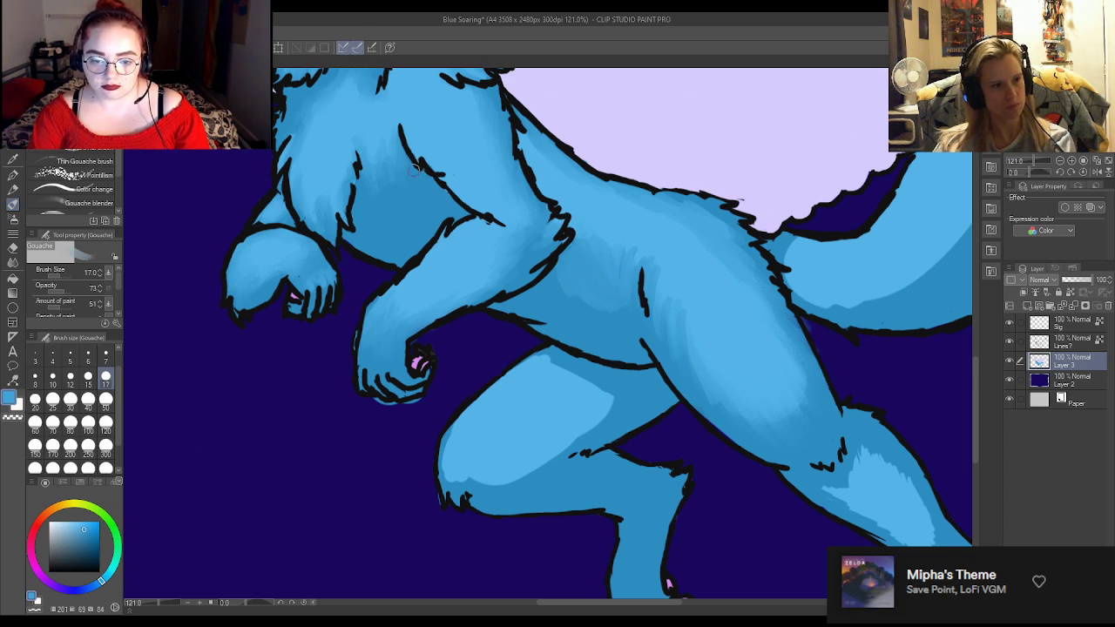
# Break up the hard highlight edges on the extended thigh and the bent thigh with Gouache strokes in sampled blues.
pyautogui.moveTo(697, 338); pyautogui.dragTo(745, 402)
pyautogui.keyDown('alt'); pyautogui.click(724, 416); pyautogui.keyUp('alt')
pyautogui.keyDown('alt'); pyautogui.click(720, 362); pyautogui.keyUp('alt')
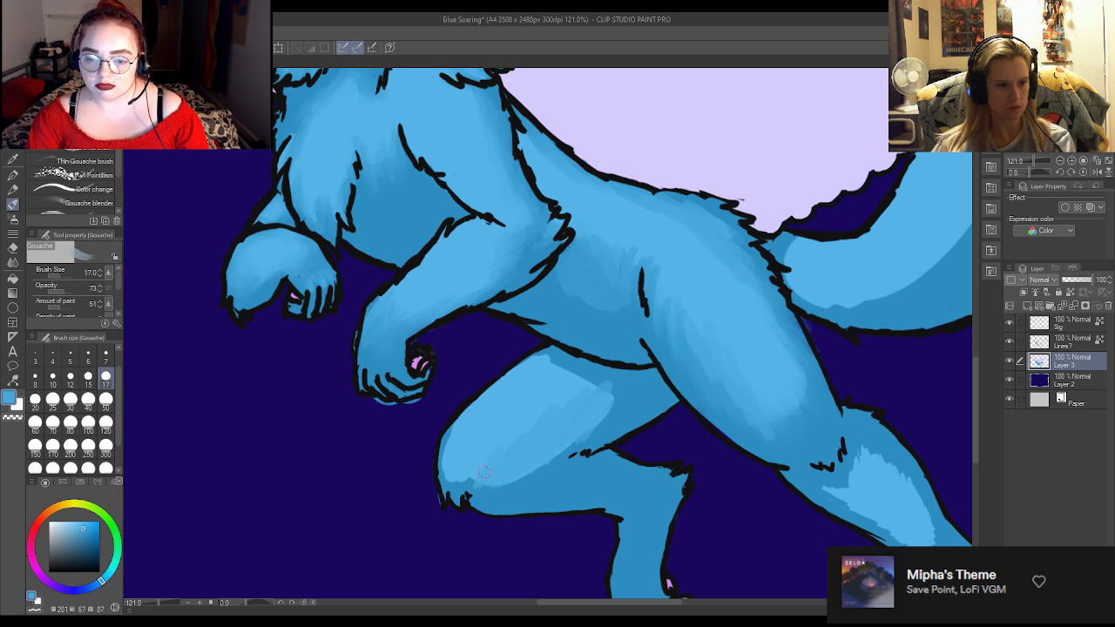
pyautogui.keyDown('alt'); pyautogui.click(549, 475); pyautogui.keyUp('alt')
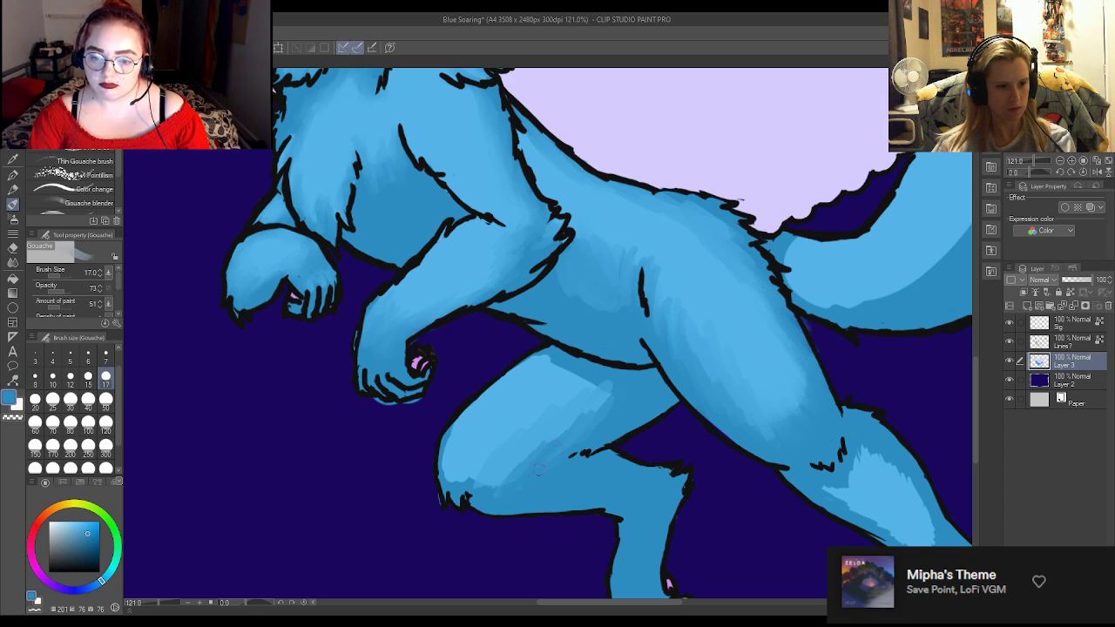
pyautogui.keyDown('alt'); pyautogui.click(552, 416); pyautogui.keyUp('alt')
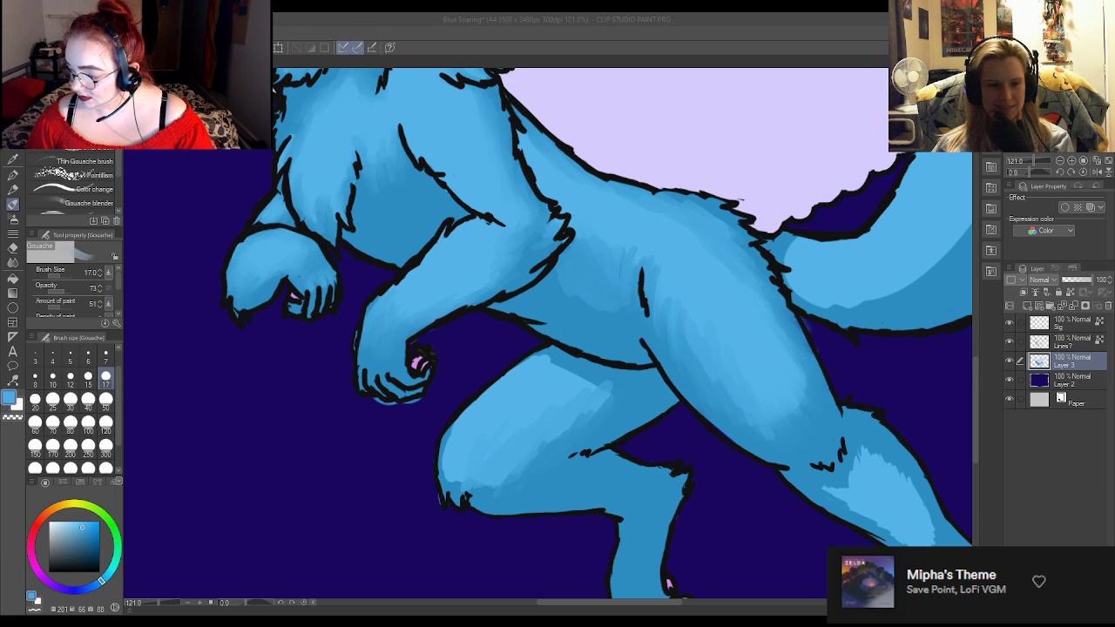
# Paint a lighter blue highlight down the bent leg's shin to its foot with the Gouache brush.
pyautogui.scroll(-5, 623, 331)
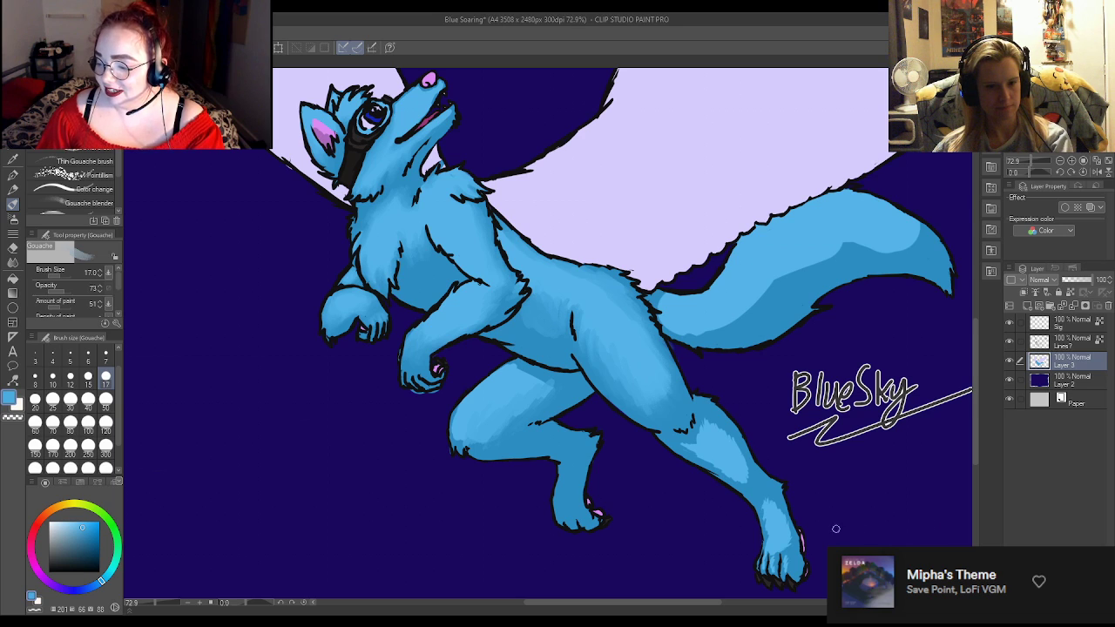
pyautogui.scroll(5, 596, 479)
pyautogui.scroll(-3, 565, 477)
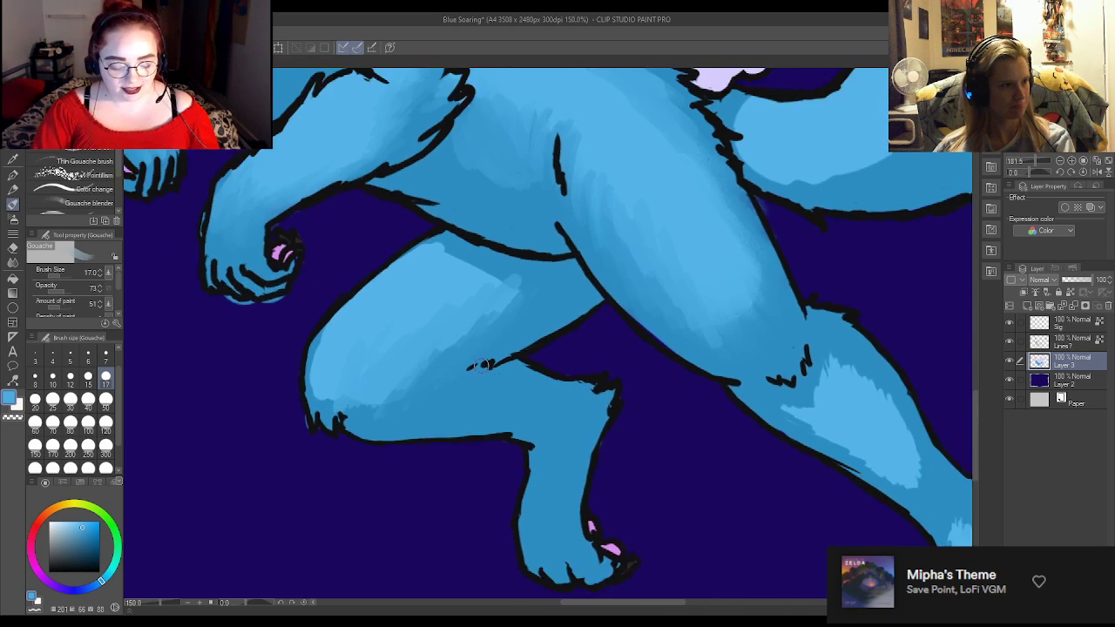
pyautogui.scroll(4, 510, 555)
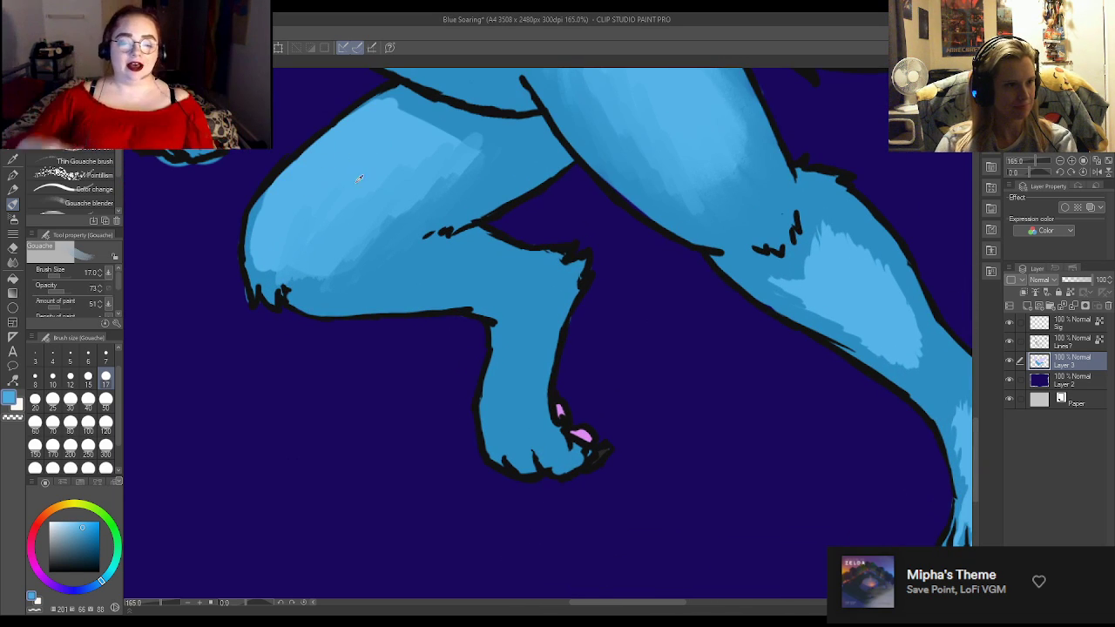
pyautogui.moveTo(499, 360)
pyautogui.mouseDown()
pyautogui.moveTo(493, 428)
pyautogui.moveTo(528, 367)
pyautogui.moveTo(523, 353)
pyautogui.moveTo(497, 371)
pyautogui.moveTo(498, 360)
pyautogui.moveTo(522, 335)
pyautogui.moveTo(517, 422)
pyautogui.moveTo(486, 426)
pyautogui.moveTo(496, 456)
pyautogui.moveTo(518, 459)
pyautogui.moveTo(513, 438)
pyautogui.moveTo(506, 434)
pyautogui.moveTo(517, 473)
pyautogui.mouseUp()
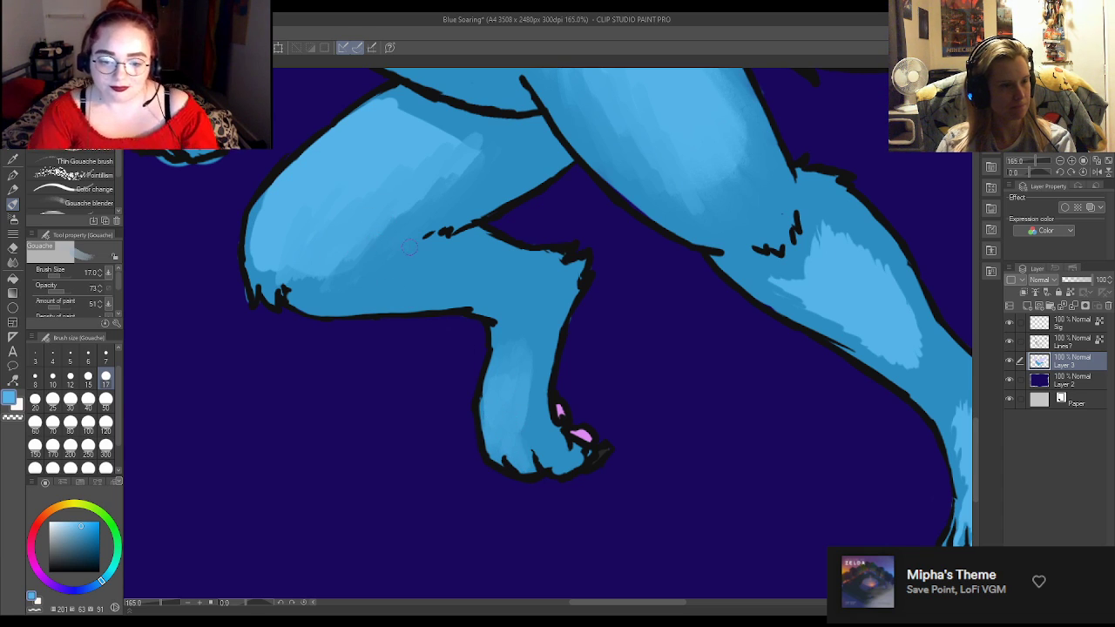
# Blend the highlight edges on the extended leg's calf and foot with Gouache in a sampled mid blue.
pyautogui.scroll(-4, 615, 282)
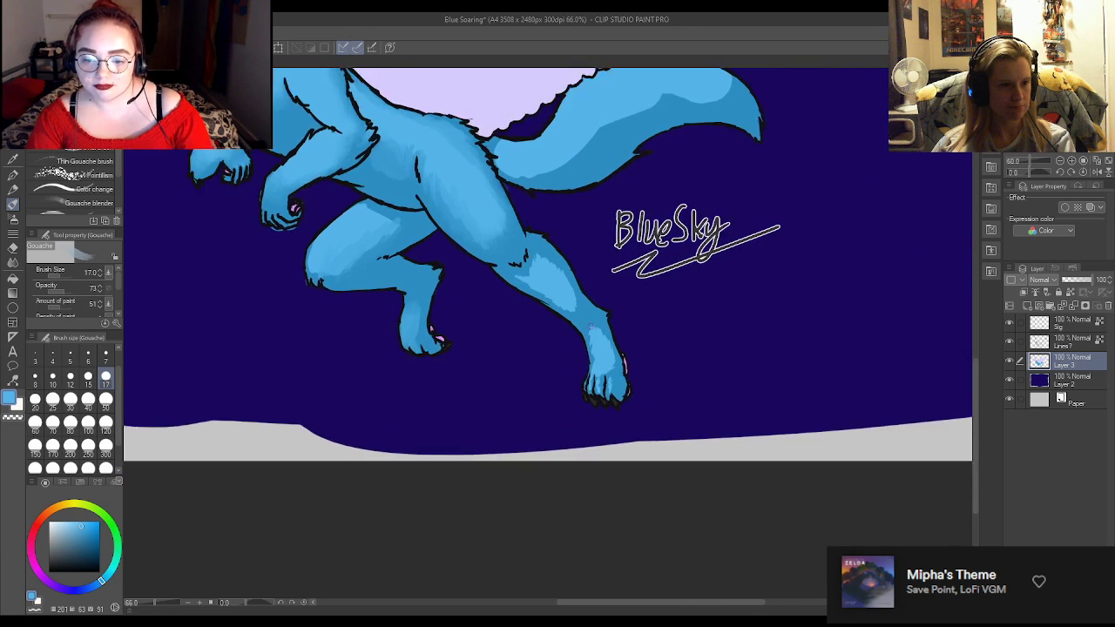
pyautogui.scroll(4, 601, 304)
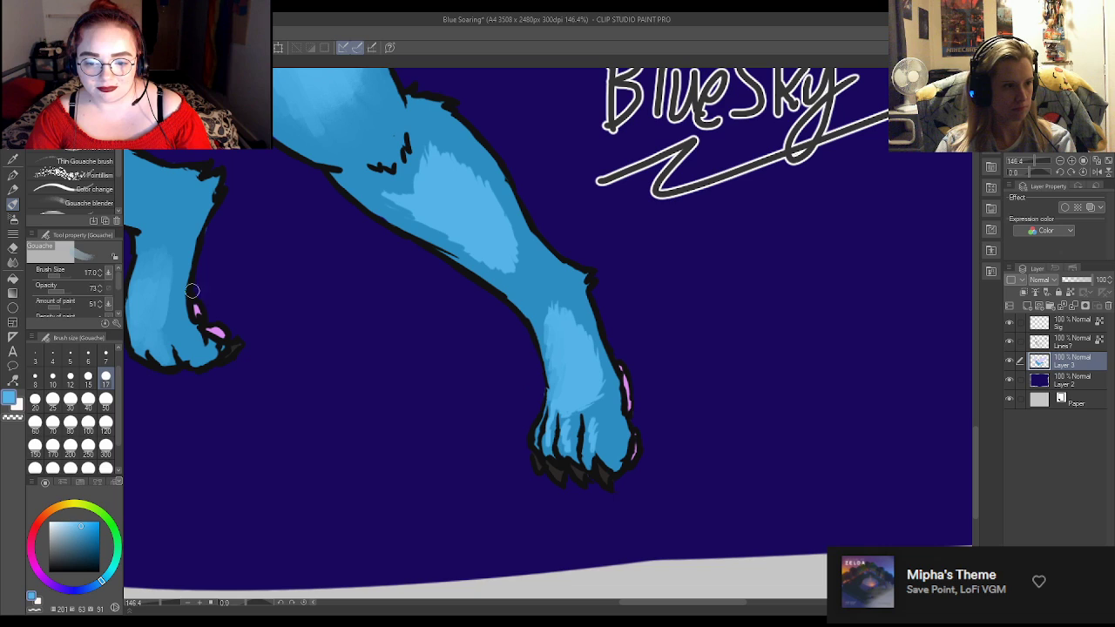
pyautogui.keyDown('alt'); pyautogui.click(170, 298); pyautogui.keyUp('alt')
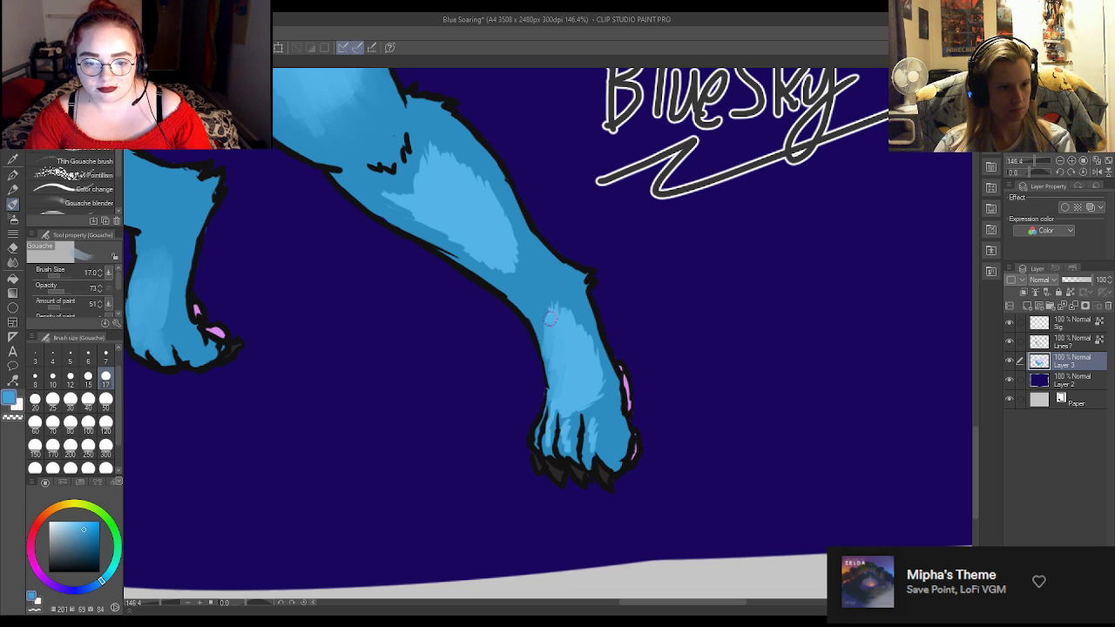
pyautogui.moveTo(549, 310)
pyautogui.mouseDown()
pyautogui.moveTo(604, 430)
pyautogui.moveTo(601, 454)
pyautogui.moveTo(596, 425)
pyautogui.moveTo(573, 444)
pyautogui.mouseUp()
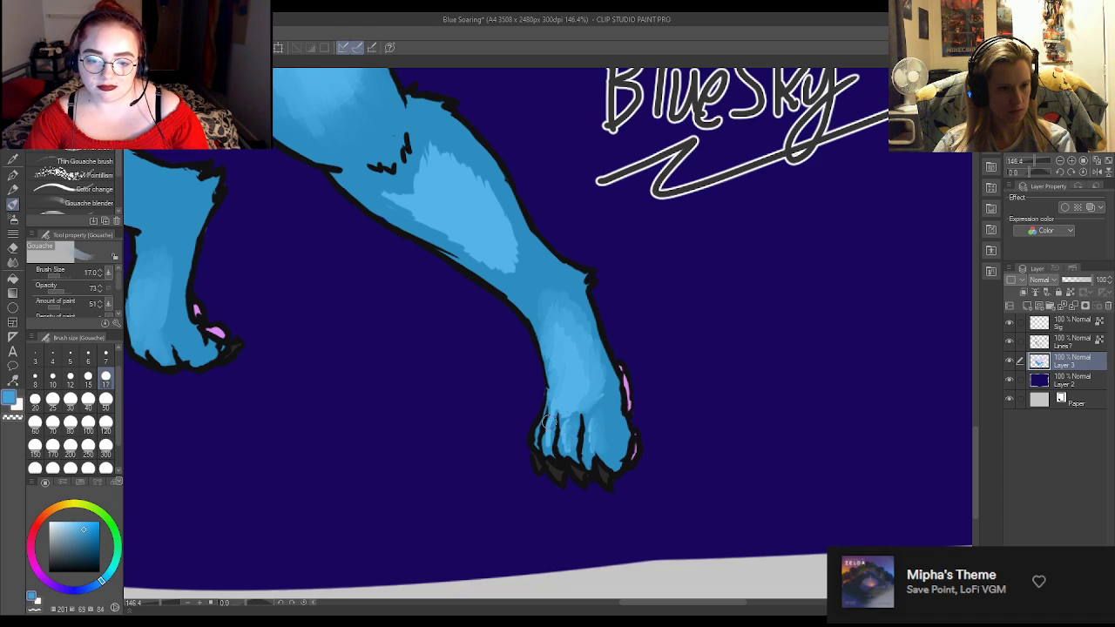
pyautogui.moveTo(392, 201)
pyautogui.mouseDown()
pyautogui.moveTo(497, 268)
pyautogui.moveTo(505, 250)
pyautogui.moveTo(519, 257)
pyautogui.moveTo(492, 190)
pyautogui.moveTo(455, 148)
pyautogui.moveTo(430, 148)
pyautogui.moveTo(420, 192)
pyautogui.moveTo(450, 157)
pyautogui.mouseUp()
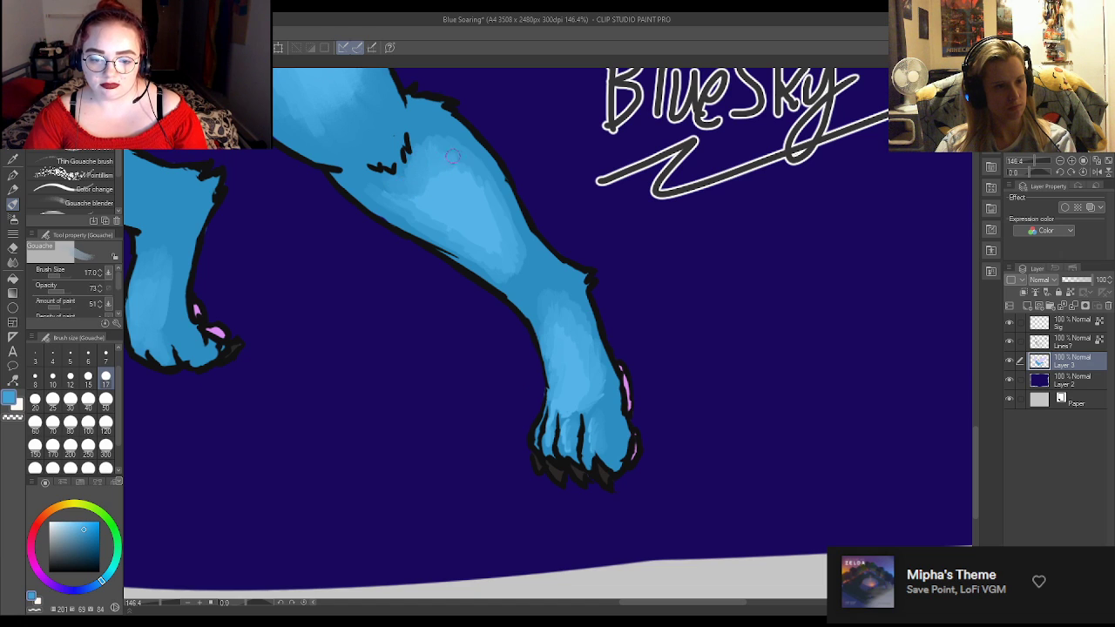
# Blend the light and shadow on the lower part of the tail near its base with Gouache strokes.
pyautogui.scroll(-5, 530, 368)
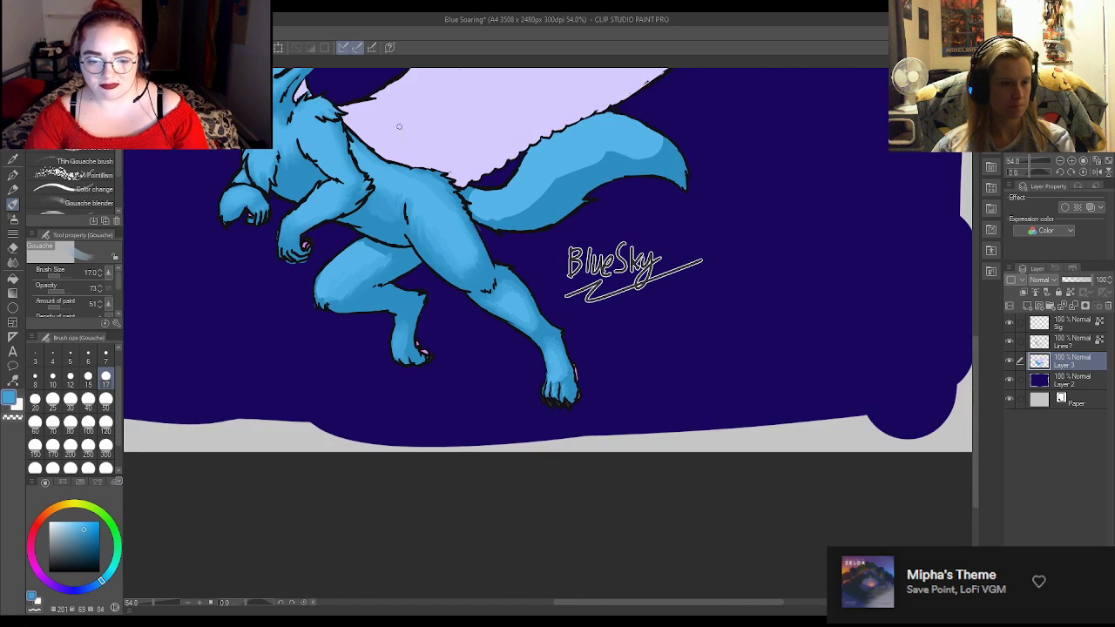
pyautogui.scroll(5, 404, 136)
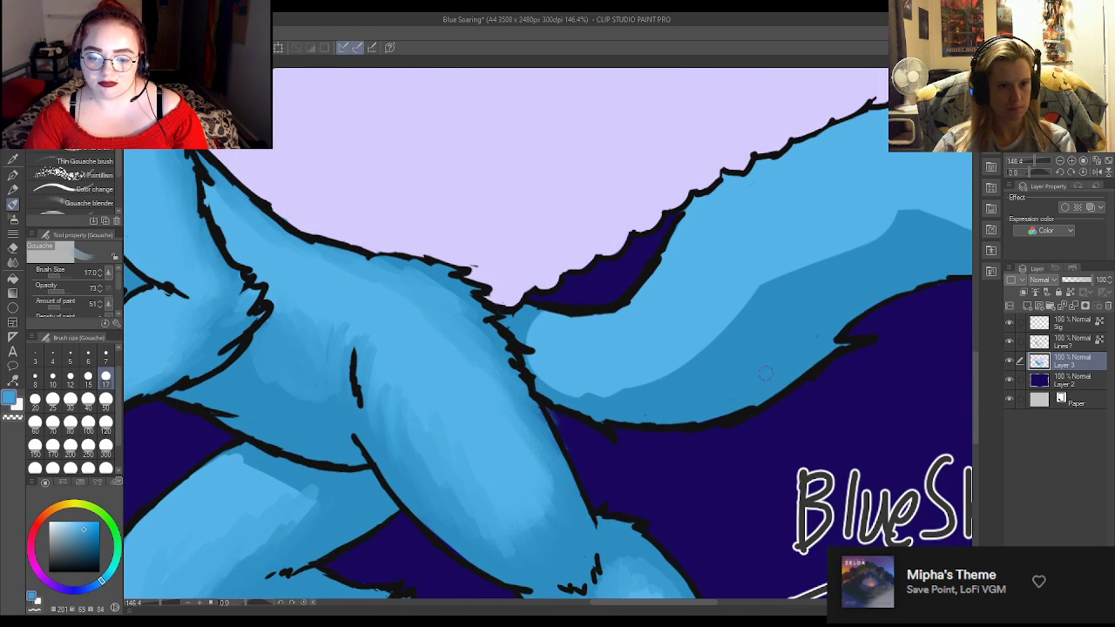
pyautogui.moveTo(696, 358)
pyautogui.mouseDown()
pyautogui.moveTo(729, 344)
pyautogui.moveTo(672, 367)
pyautogui.moveTo(772, 345)
pyautogui.moveTo(627, 381)
pyautogui.moveTo(562, 340)
pyautogui.moveTo(579, 405)
pyautogui.moveTo(553, 377)
pyautogui.moveTo(597, 397)
pyautogui.mouseUp()
pyautogui.moveTo(537, 324)
pyautogui.mouseDown()
pyautogui.moveTo(572, 381)
pyautogui.moveTo(551, 359)
pyautogui.moveTo(611, 385)
pyautogui.moveTo(614, 397)
pyautogui.moveTo(555, 346)
pyautogui.moveTo(639, 391)
pyautogui.moveTo(592, 389)
pyautogui.moveTo(614, 374)
pyautogui.moveTo(563, 351)
pyautogui.moveTo(588, 361)
pyautogui.moveTo(627, 408)
pyautogui.moveTo(553, 346)
pyautogui.moveTo(616, 371)
pyautogui.moveTo(639, 399)
pyautogui.moveTo(538, 332)
pyautogui.moveTo(606, 354)
pyautogui.moveTo(635, 392)
pyautogui.moveTo(608, 398)
pyautogui.moveTo(643, 376)
pyautogui.moveTo(627, 375)
pyautogui.moveTo(702, 368)
pyautogui.moveTo(620, 384)
pyautogui.moveTo(679, 357)
pyautogui.moveTo(735, 359)
pyautogui.moveTo(679, 373)
pyautogui.moveTo(762, 343)
pyautogui.moveTo(680, 365)
pyautogui.moveTo(727, 339)
pyautogui.moveTo(718, 339)
pyautogui.moveTo(788, 332)
pyautogui.moveTo(734, 347)
pyautogui.moveTo(754, 330)
pyautogui.mouseUp()
pyautogui.keyDown('alt'); pyautogui.click(592, 390); pyautogui.keyUp('alt')
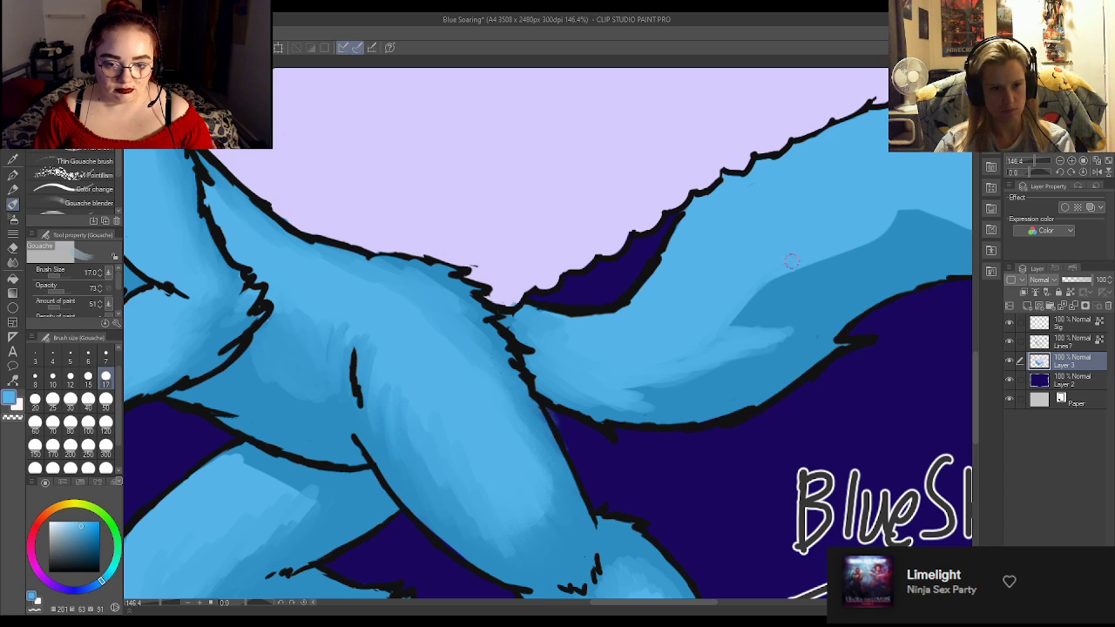
# Work sampled light blue fur strokes along the shadow edge through the middle of the tail with Gouache.
pyautogui.moveTo(781, 268); pyautogui.dragTo(811, 267)
pyautogui.moveTo(746, 326)
pyautogui.mouseDown()
pyautogui.moveTo(818, 268)
pyautogui.moveTo(768, 290)
pyautogui.moveTo(808, 266)
pyautogui.moveTo(903, 237)
pyautogui.moveTo(902, 221)
pyautogui.moveTo(871, 253)
pyautogui.mouseUp()
pyautogui.moveTo(889, 216); pyautogui.dragTo(940, 214)
pyautogui.moveTo(742, 327)
pyautogui.mouseDown()
pyautogui.moveTo(789, 325)
pyautogui.moveTo(753, 349)
pyautogui.moveTo(810, 321)
pyautogui.moveTo(630, 383)
pyautogui.mouseUp()
pyautogui.hotkey('ctrl', '0')
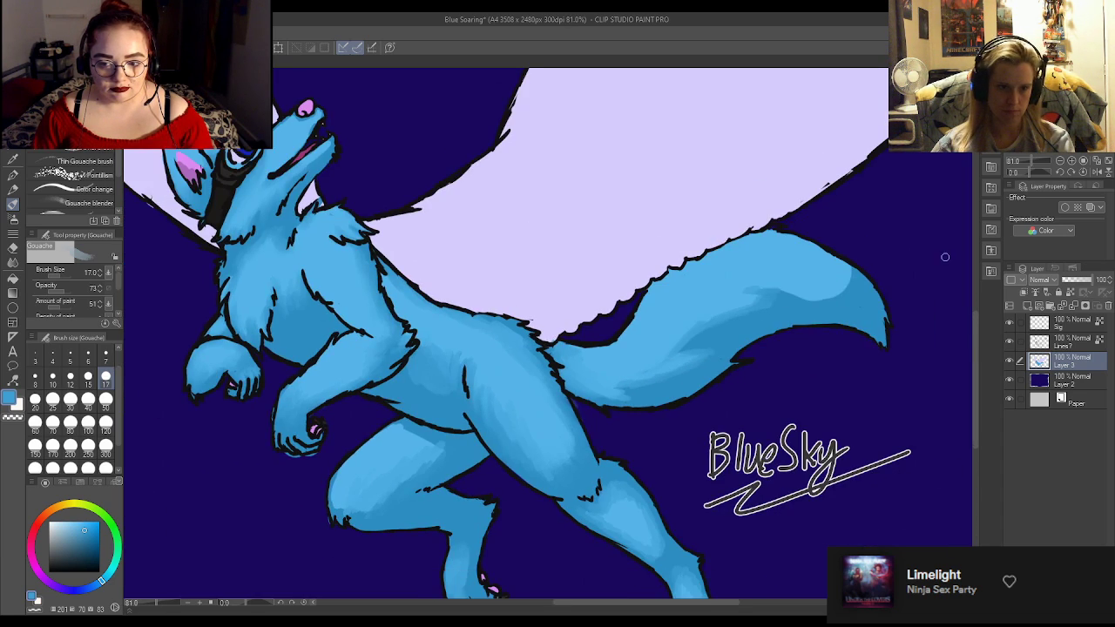
# Blend the tail tip's shading with mid blue Gouache and clear the paint outside its outline, using the size 7 Hard eraser.
pyautogui.scroll(5, 946, 252)
pyautogui.moveTo(603, 298)
pyautogui.mouseDown()
pyautogui.moveTo(702, 329)
pyautogui.moveTo(686, 302)
pyautogui.moveTo(751, 323)
pyautogui.moveTo(746, 304)
pyautogui.moveTo(773, 314)
pyautogui.moveTo(762, 276)
pyautogui.moveTo(760, 289)
pyautogui.moveTo(791, 270)
pyautogui.moveTo(817, 288)
pyautogui.moveTo(775, 245)
pyautogui.moveTo(800, 249)
pyautogui.moveTo(846, 317)
pyautogui.moveTo(772, 268)
pyautogui.mouseUp()
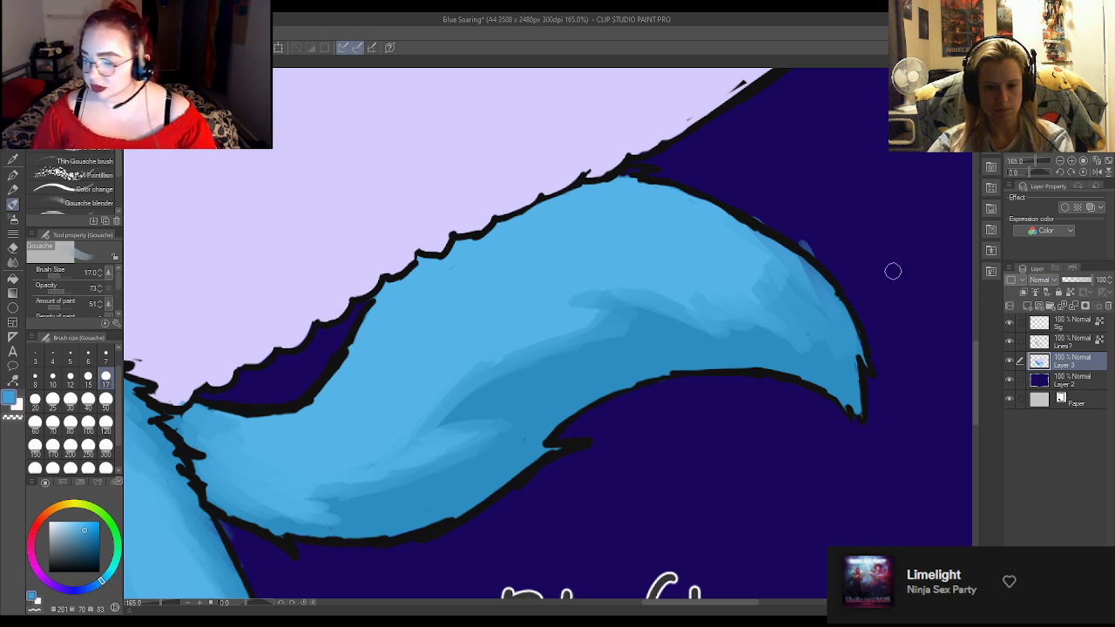
pyautogui.press('e')
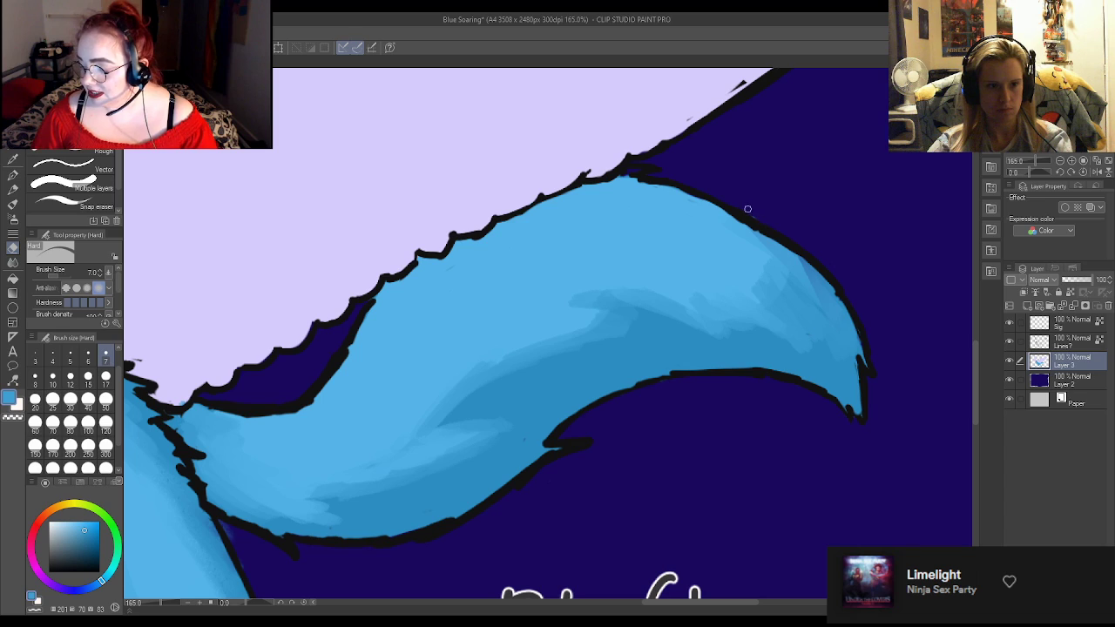
pyautogui.press('b')
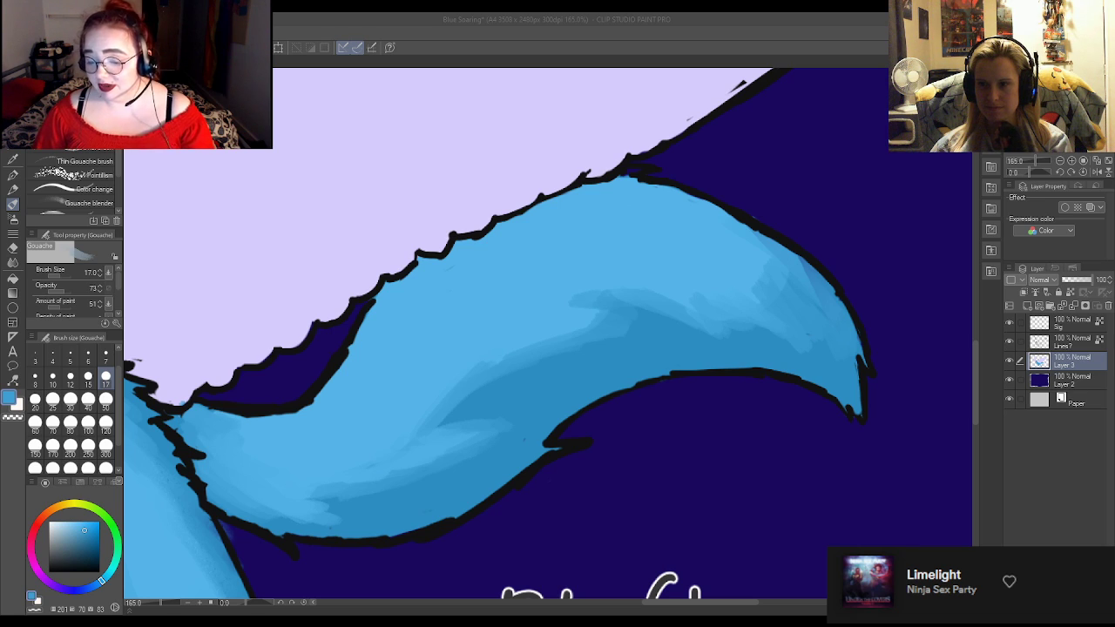
# Lock the transparent pixels of Layer 3 and blend the tail tip's shading with Gouache in sampled blues.
pyautogui.click(1040, 522)
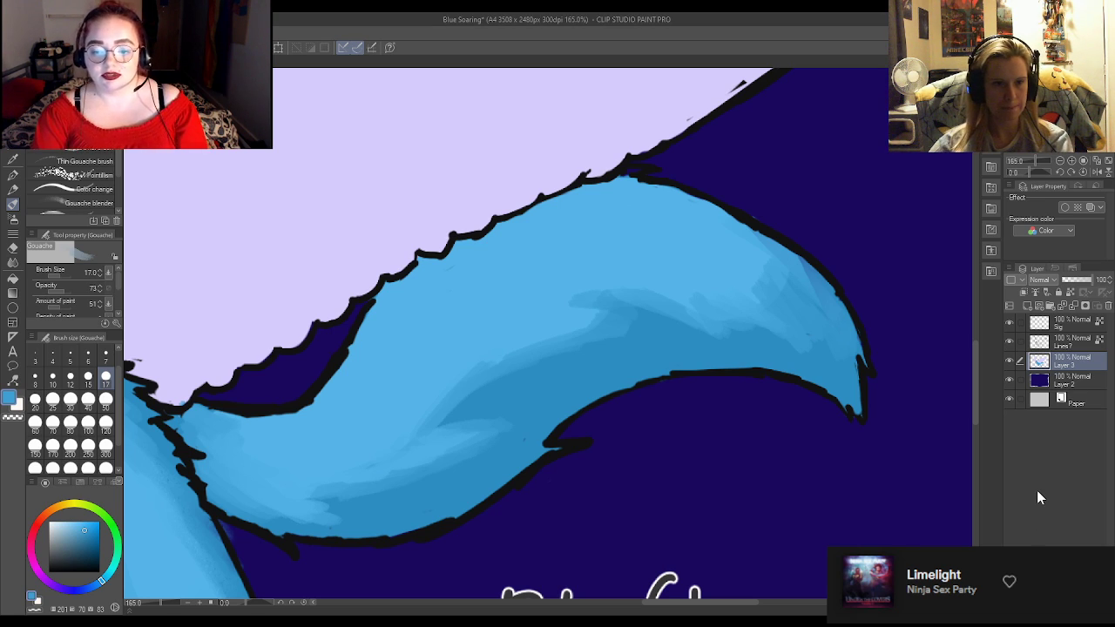
pyautogui.keyDown('alt'); pyautogui.click(692, 237); pyautogui.keyUp('alt')
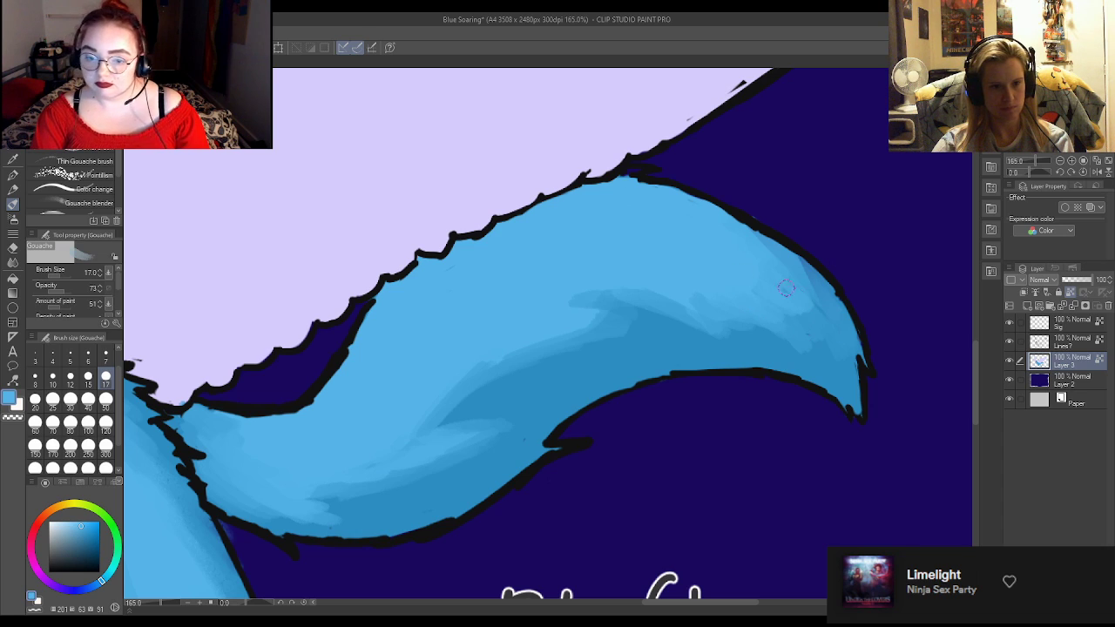
pyautogui.keyDown('alt'); pyautogui.click(836, 297); pyautogui.keyUp('alt')
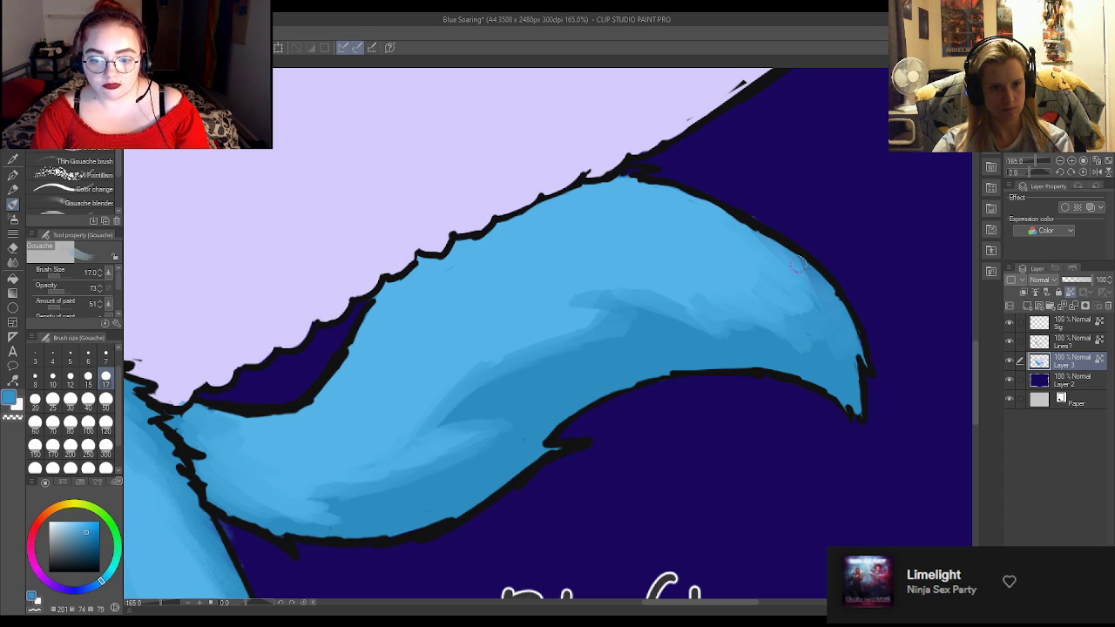
pyautogui.keyDown('alt'); pyautogui.click(756, 224); pyautogui.keyUp('alt')
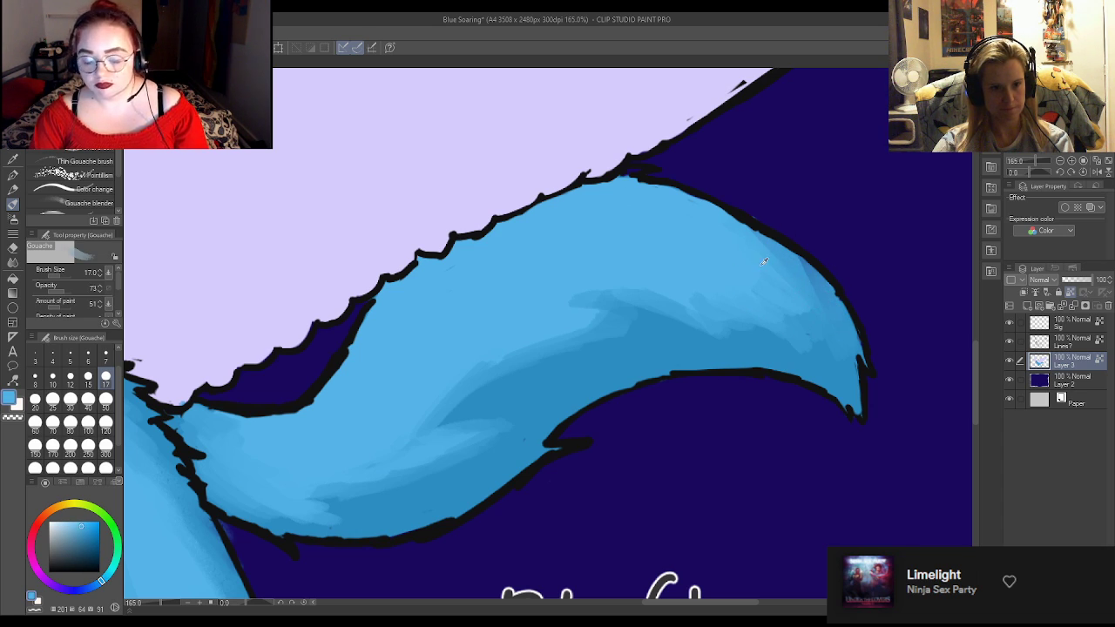
pyautogui.moveTo(837, 335); pyautogui.dragTo(818, 307)
pyautogui.moveTo(791, 250); pyautogui.dragTo(777, 241)
pyautogui.moveTo(843, 303); pyautogui.dragTo(836, 291)
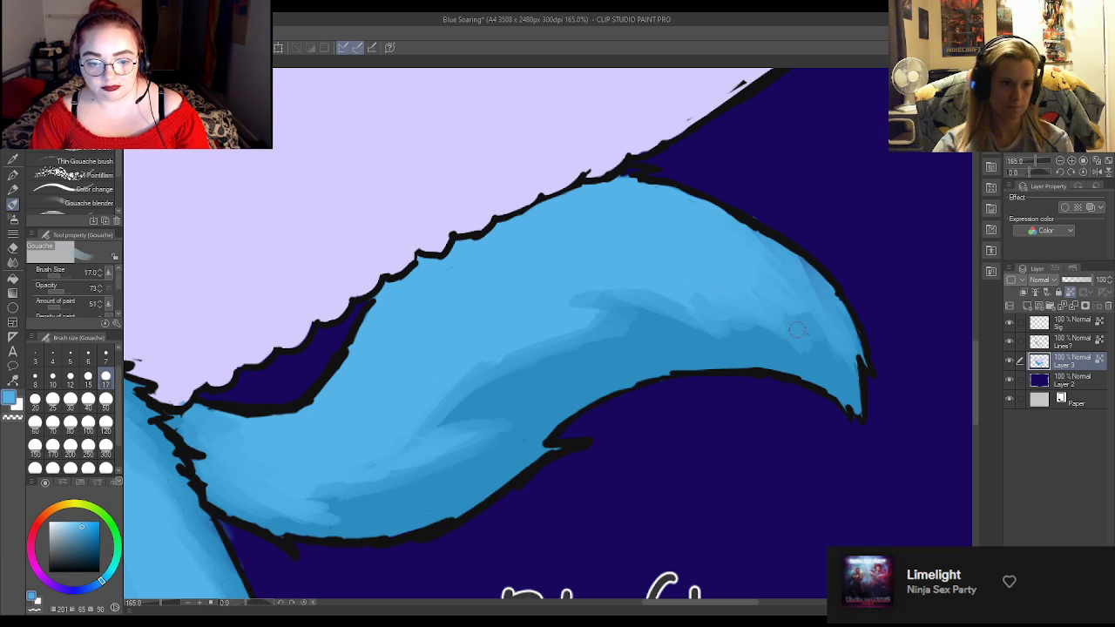
# Smooth the shading on the extended leg's calf and foot with the Gouache blender.
pyautogui.scroll(-5, 740, 312)
pyautogui.scroll(-2, 601, 297)
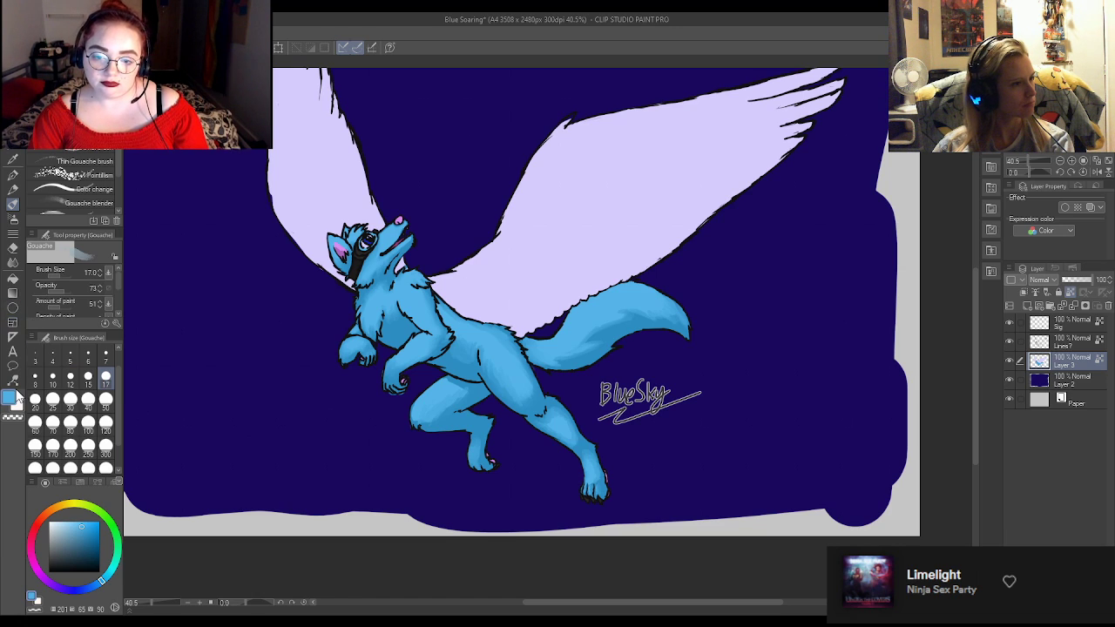
pyautogui.click(85, 202)
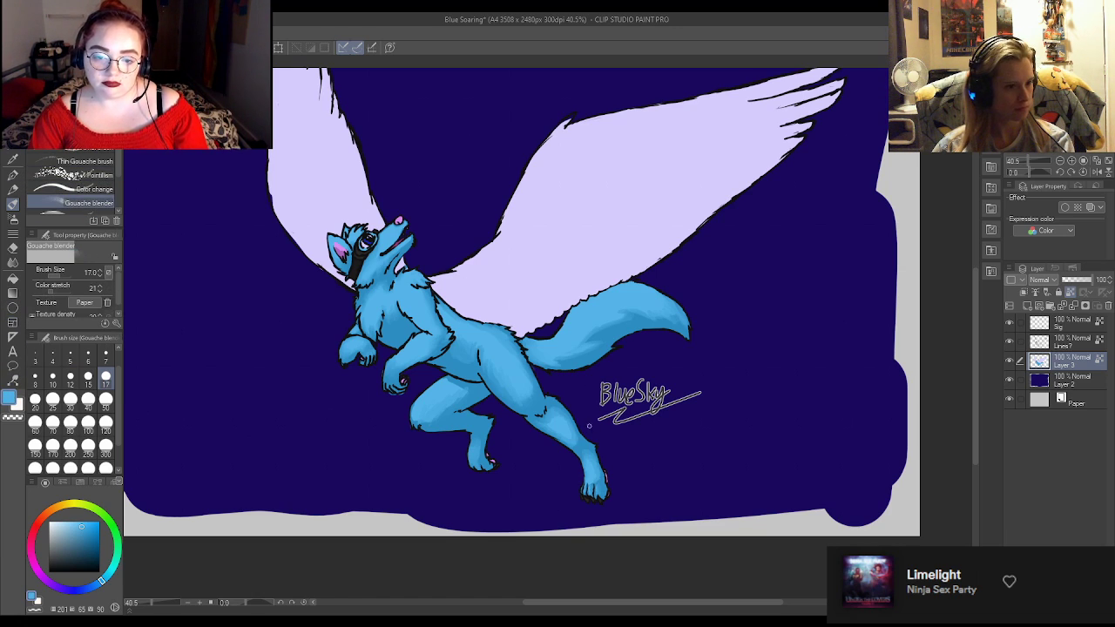
pyautogui.scroll(3, 549, 519)
pyautogui.scroll(4, 550, 518)
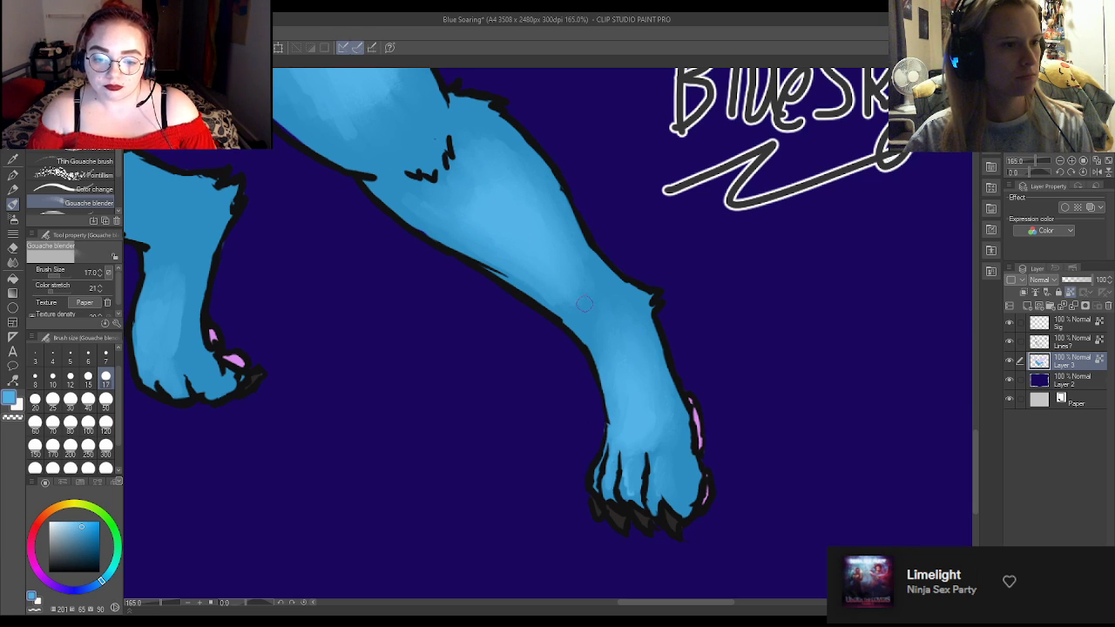
# Examine the blended fur shading across the body, legs and tail.
pyautogui.scroll(-5, 766, 398)
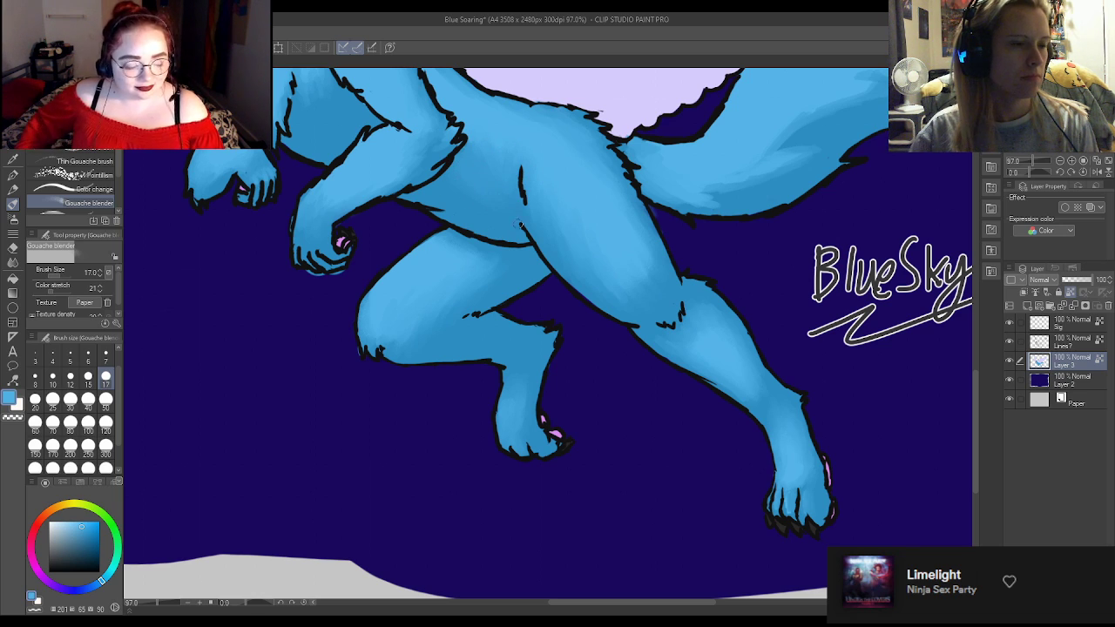
pyautogui.scroll(-5, 475, 74)
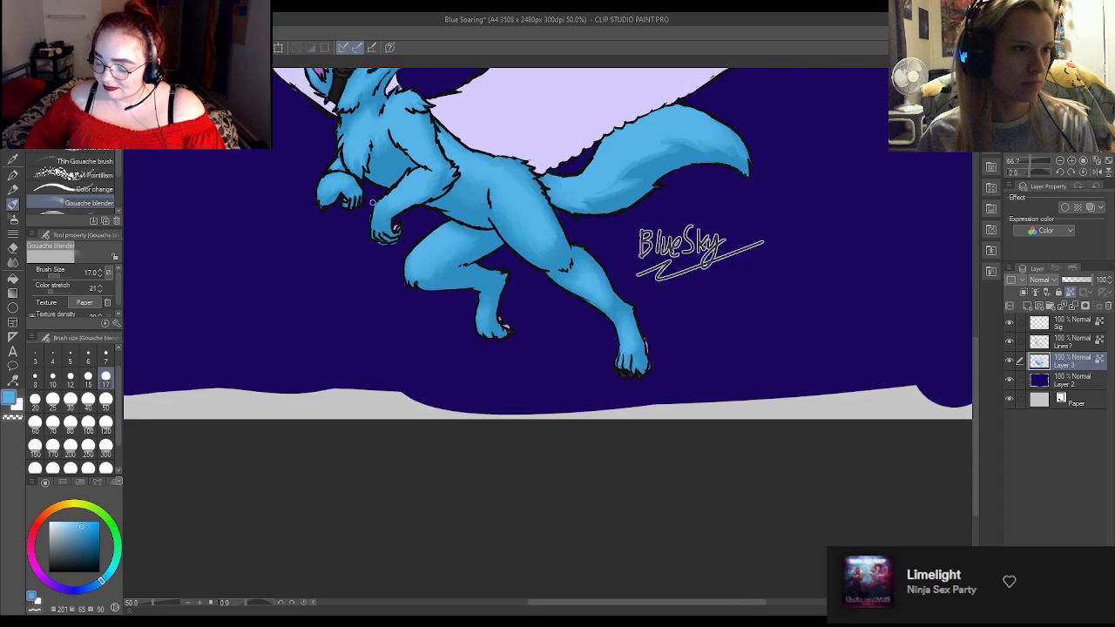
pyautogui.scroll(5, 475, 77)
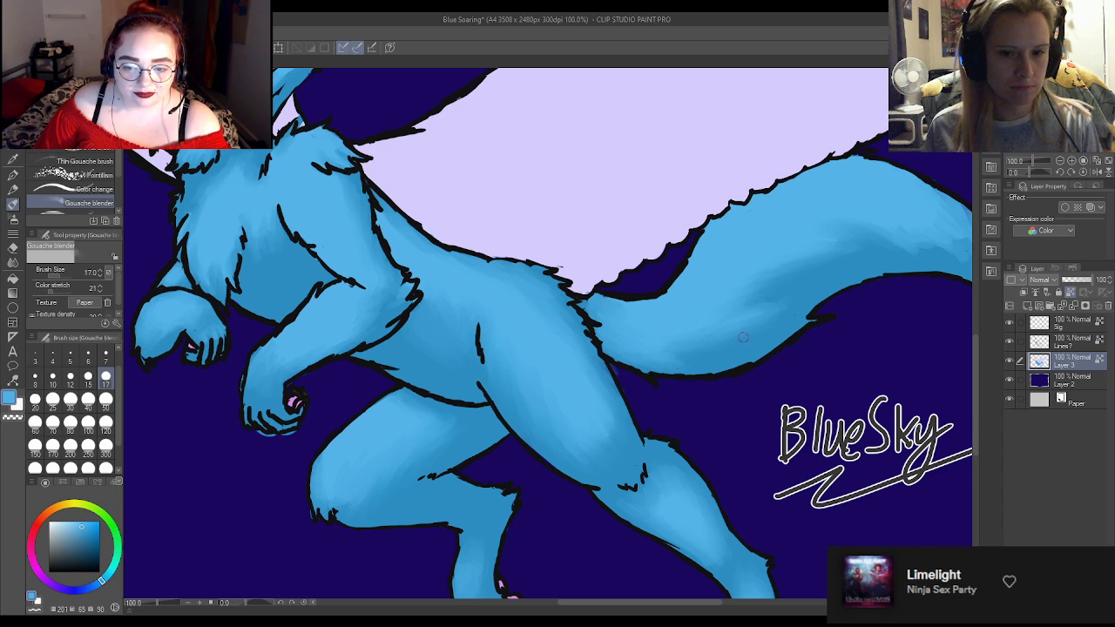
pyautogui.scroll(-3, 743, 337)
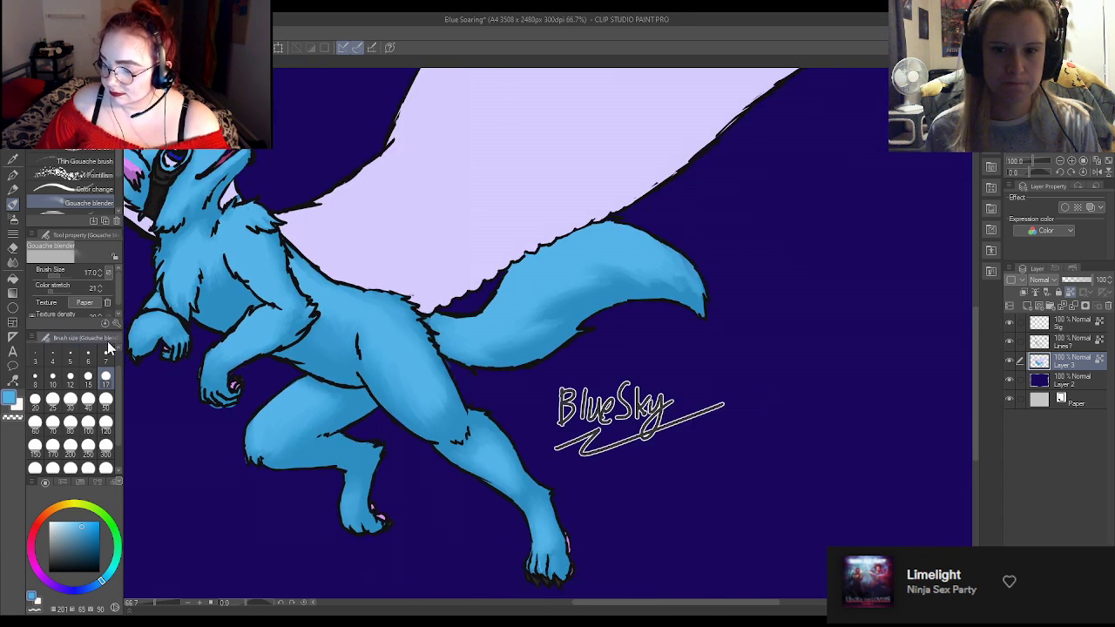
pyautogui.scroll(2, 396, 358)
pyautogui.scroll(-3, 397, 358)
pyautogui.scroll(2, 396, 359)
pyautogui.scroll(3, 396, 359)
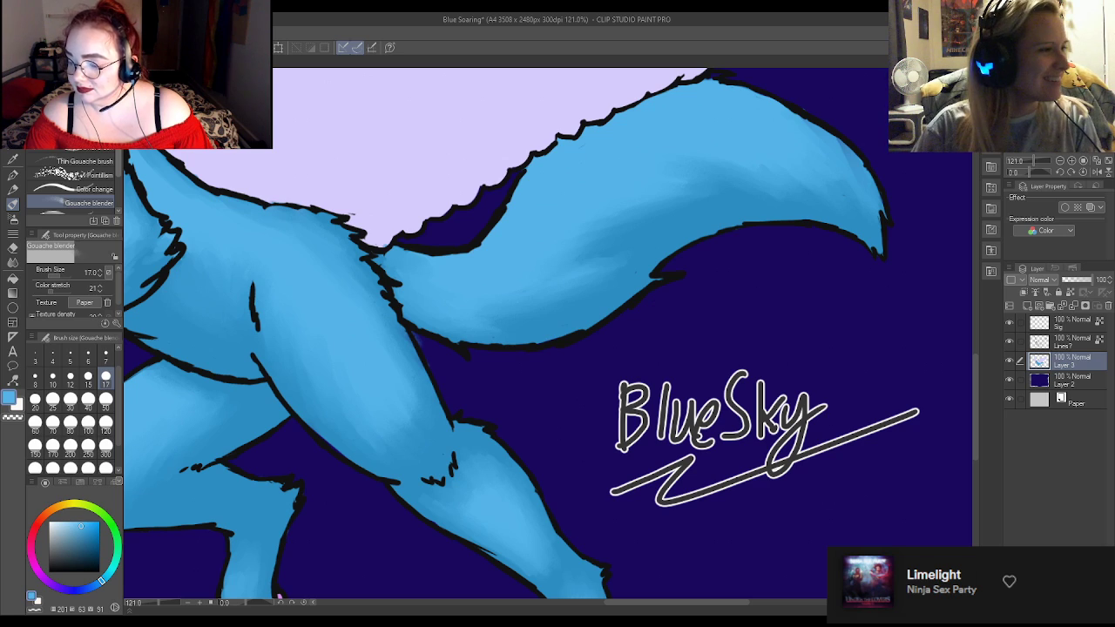
# Touch up the light blue along the upper edge of the tail tip with the Turnip pen, keeping Layer 3's transparent pixels locked.
pyautogui.click(13, 174)
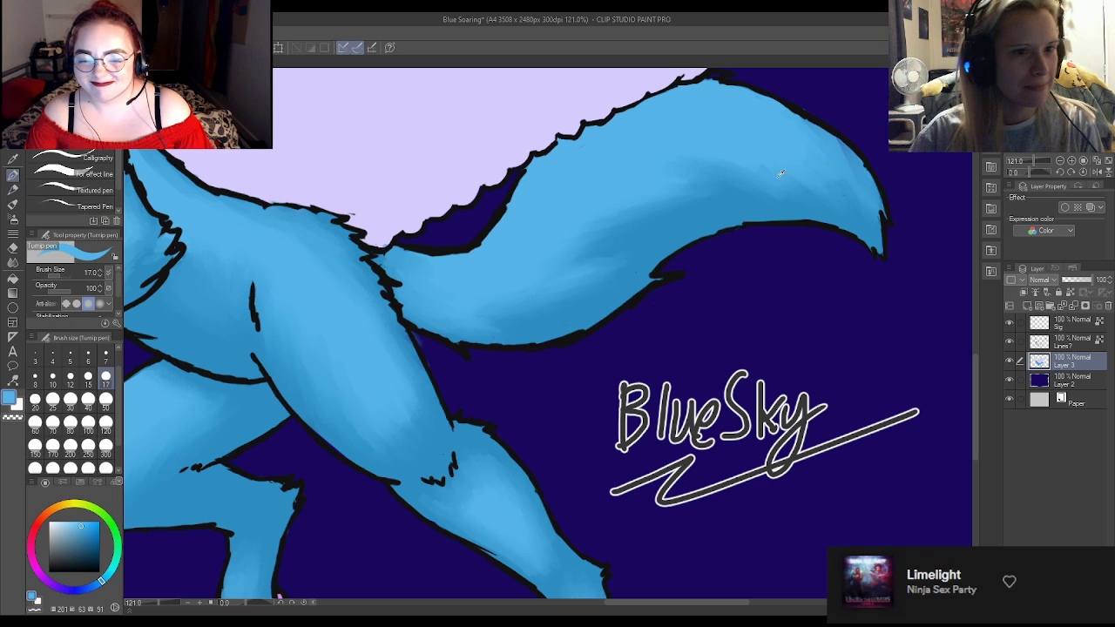
pyautogui.moveTo(830, 145)
pyautogui.mouseDown()
pyautogui.moveTo(855, 174)
pyautogui.moveTo(834, 137)
pyautogui.mouseUp()
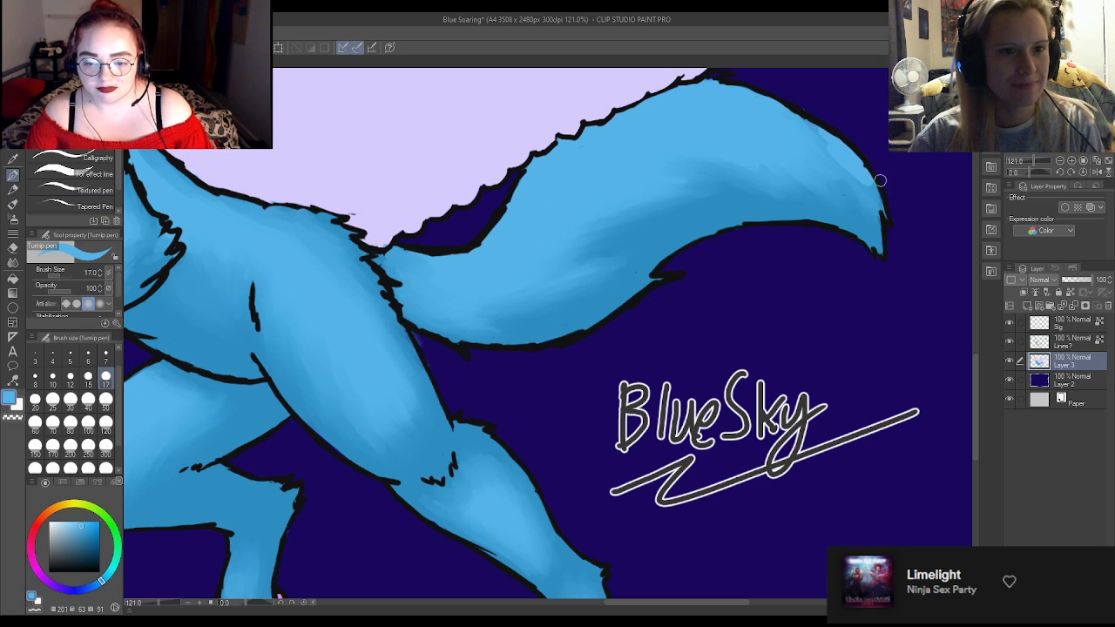
pyautogui.press('j')
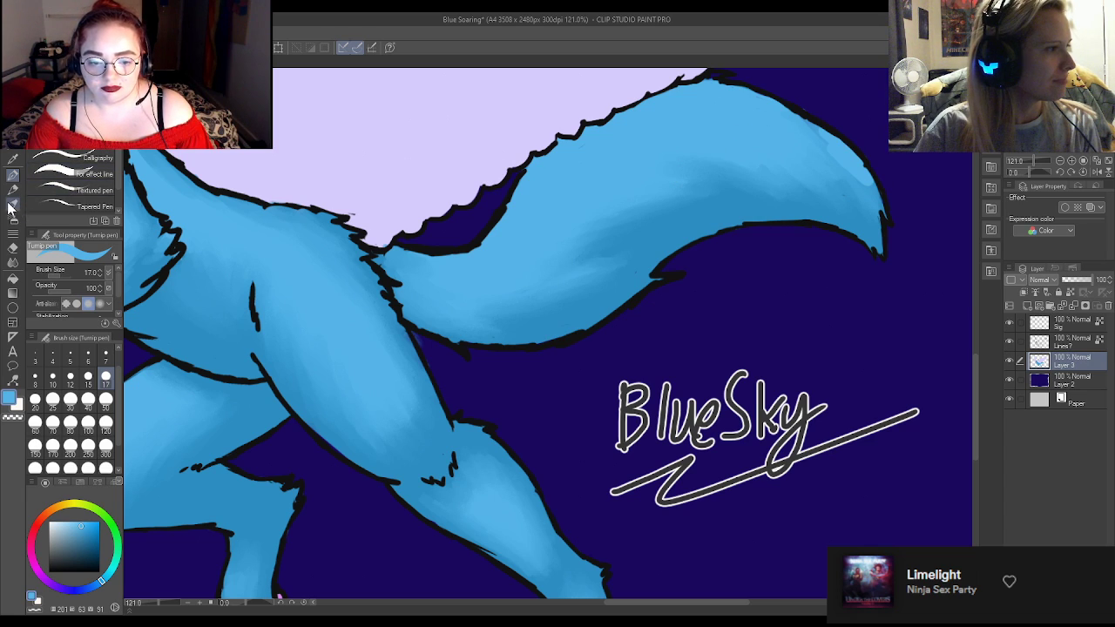
pyautogui.click(1070, 292)
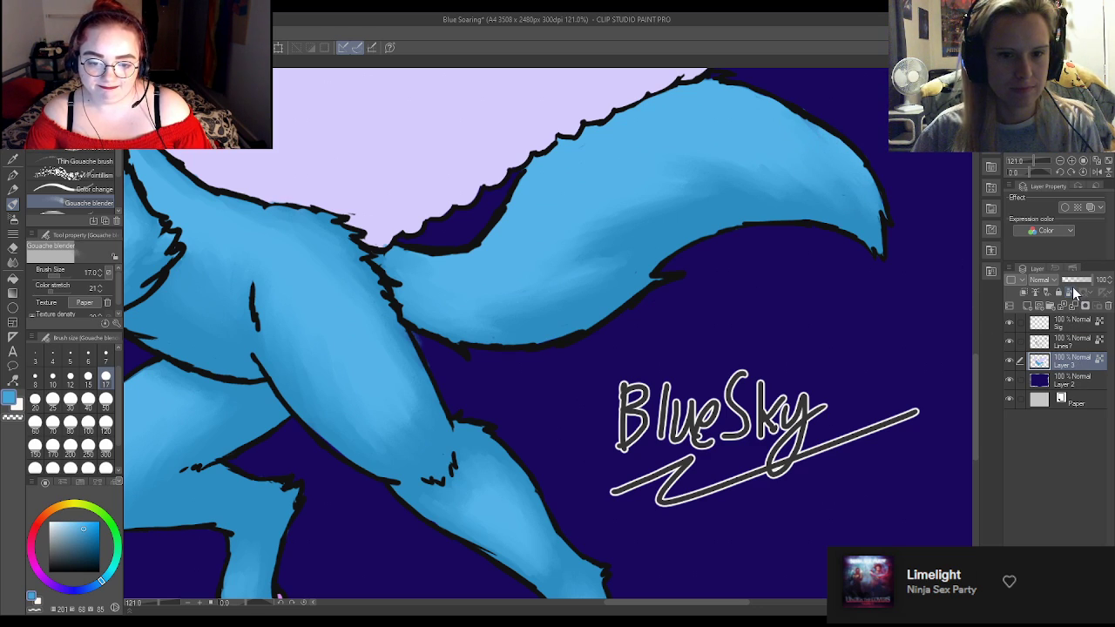
pyautogui.keyDown('alt'); pyautogui.click(794, 127); pyautogui.keyUp('alt')
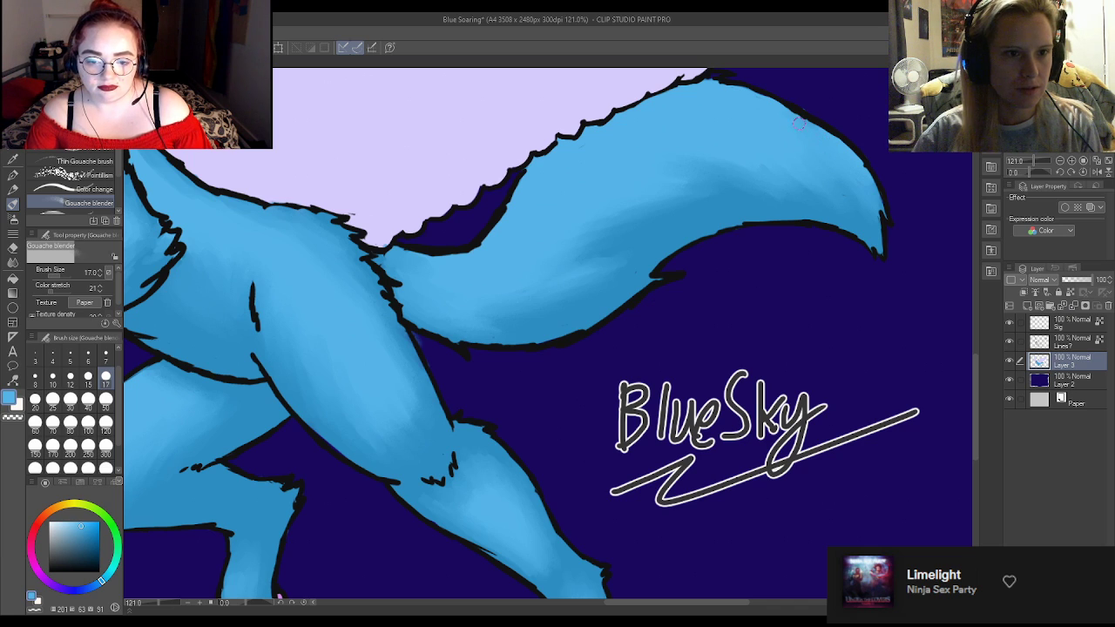
pyautogui.click(1071, 293)
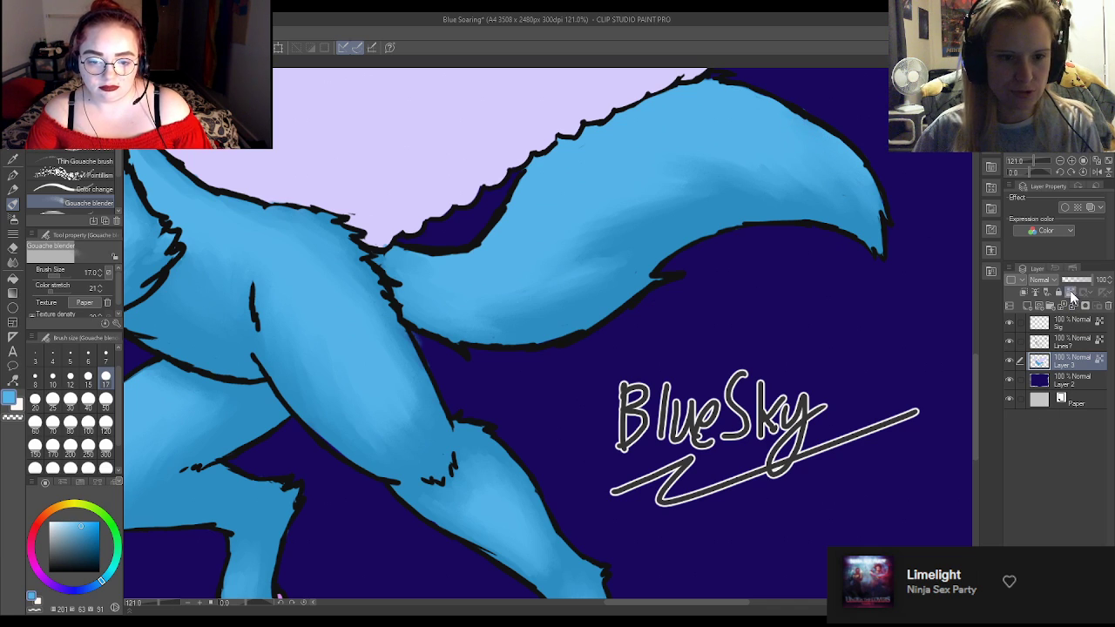
# Check the shading across the whole illustration and save the file.
pyautogui.scroll(-8, 645, 232)
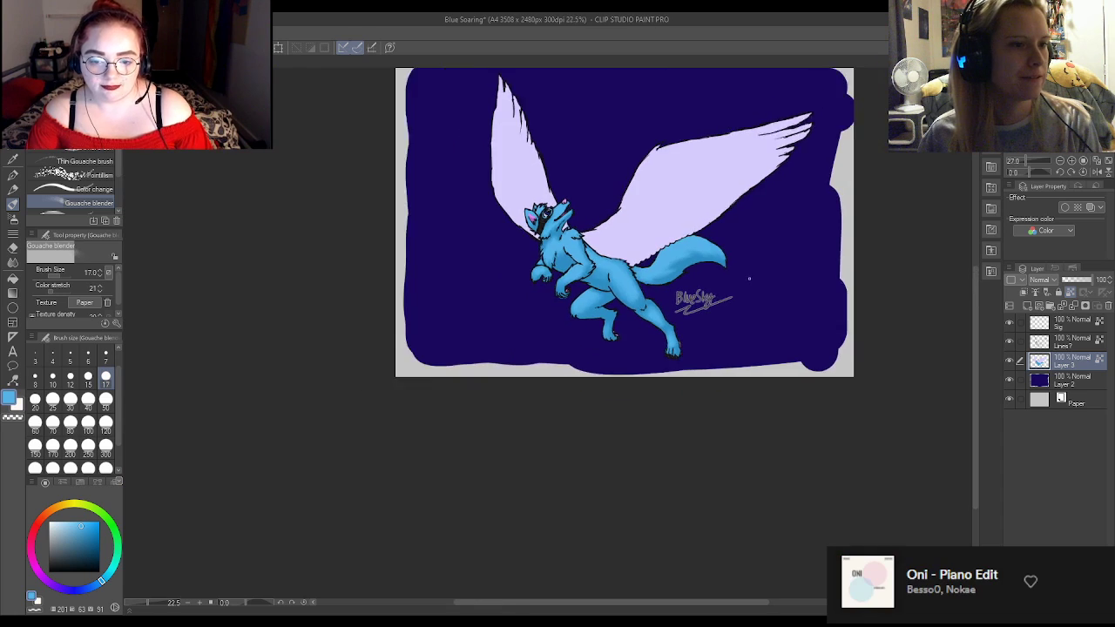
pyautogui.scroll(6, 646, 232)
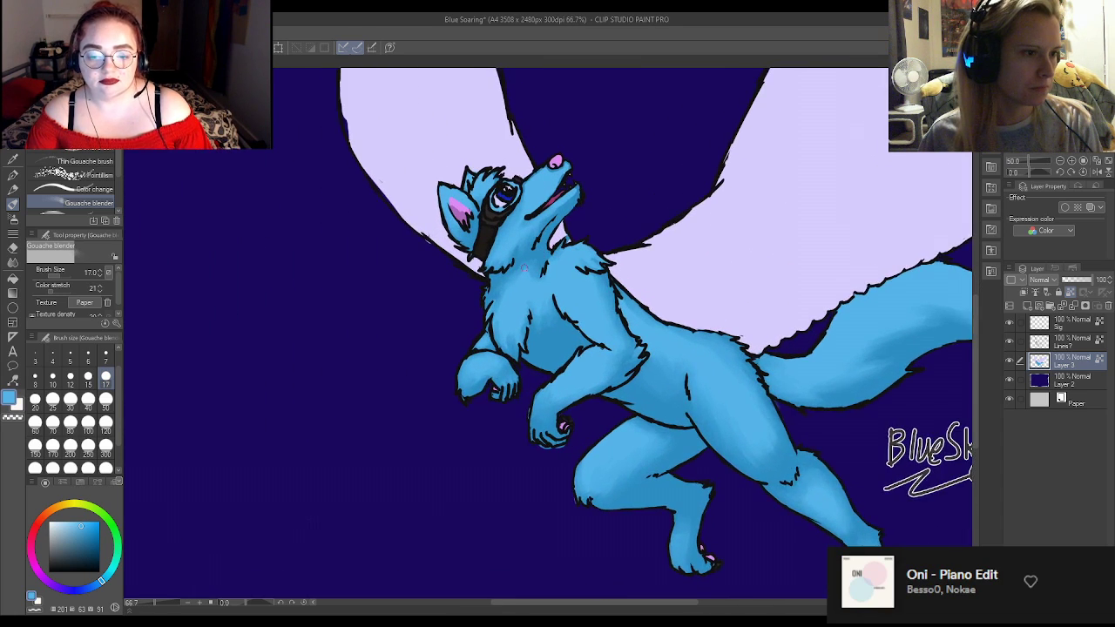
pyautogui.scroll(-4, 646, 232)
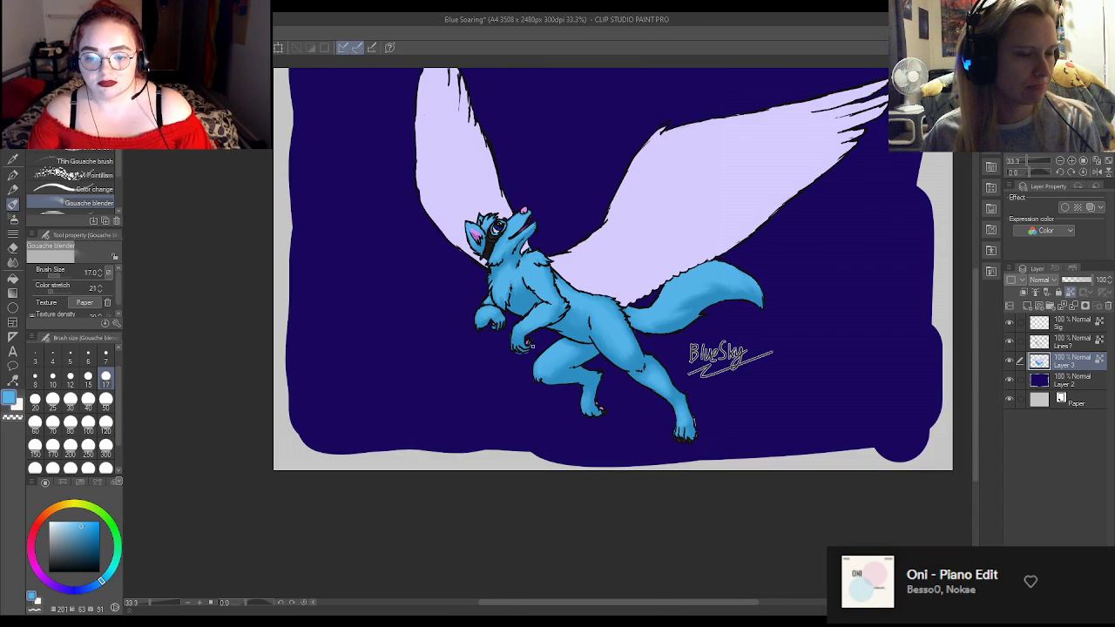
pyautogui.scroll(1, 646, 232)
pyautogui.scroll(1, 557, 341)
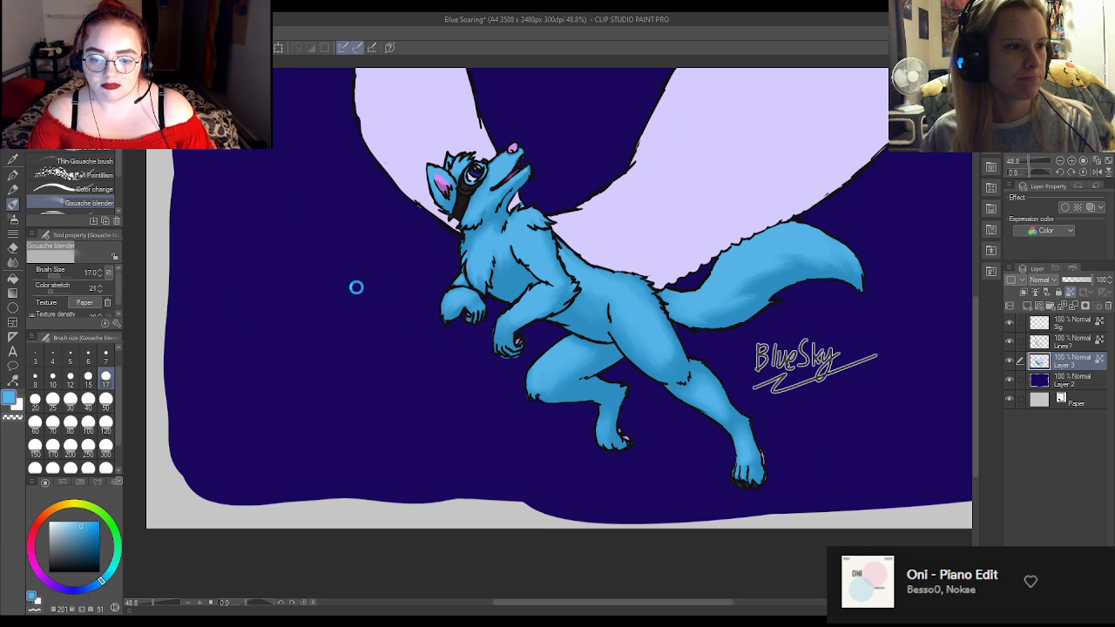
pyautogui.scroll(-2, 388, 278)
pyautogui.scroll(-1, 387, 278)
# Paint a deeper blue shadow (hue 209, saturation 86, value 71) along the underside of the belly with the Turnip pen.
pyautogui.scroll(5, 512, 296)
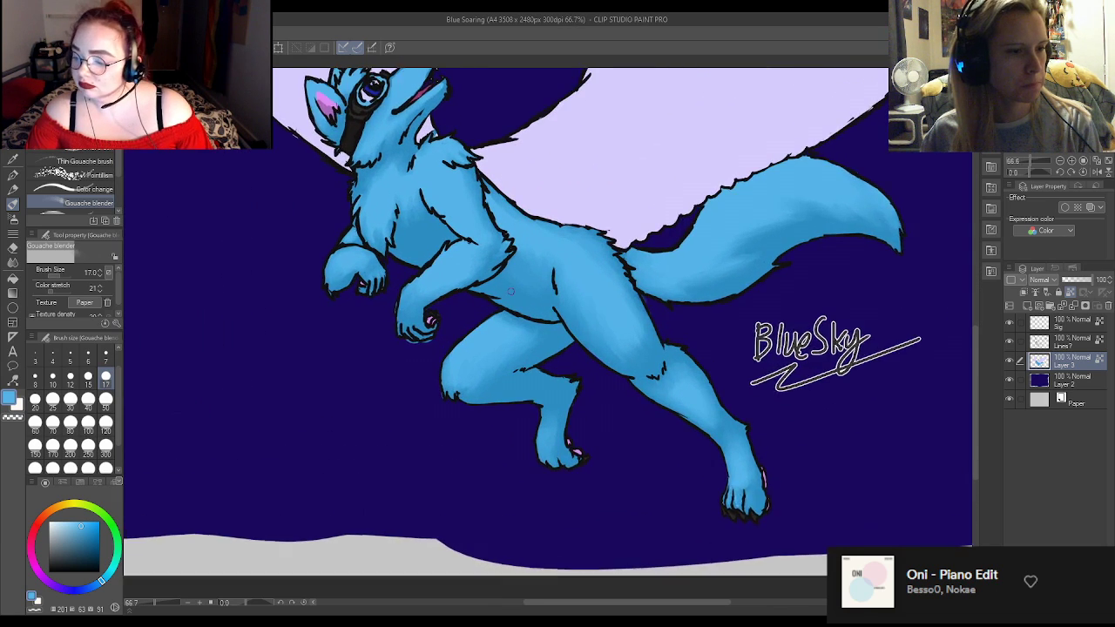
pyautogui.keyDown('alt'); pyautogui.click(512, 296); pyautogui.keyUp('alt')
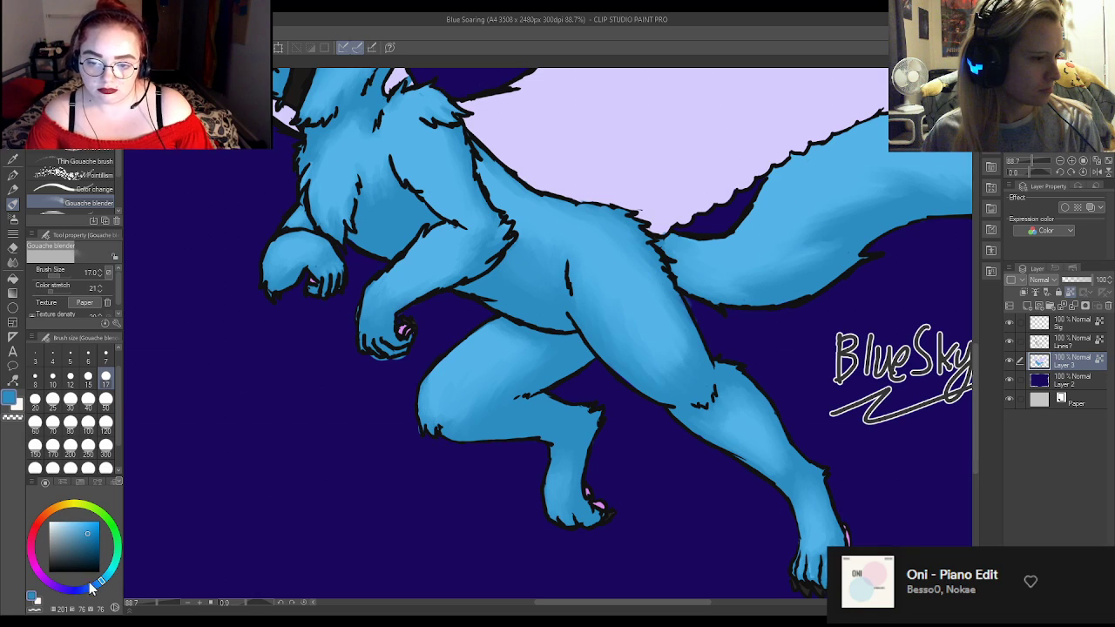
pyautogui.click(98, 589)
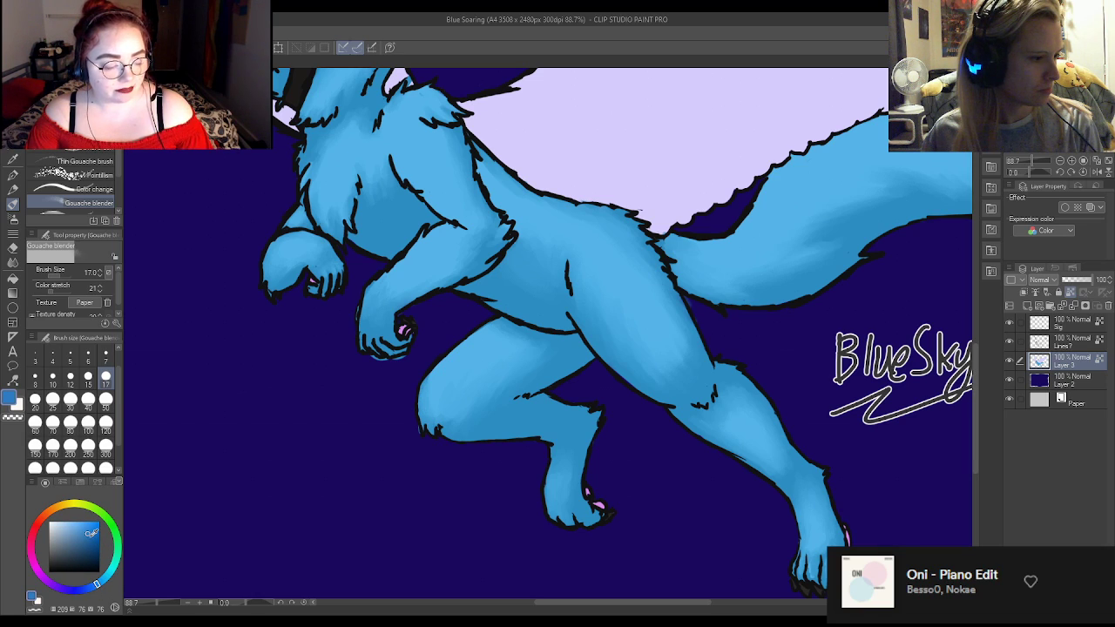
pyautogui.click(93, 535)
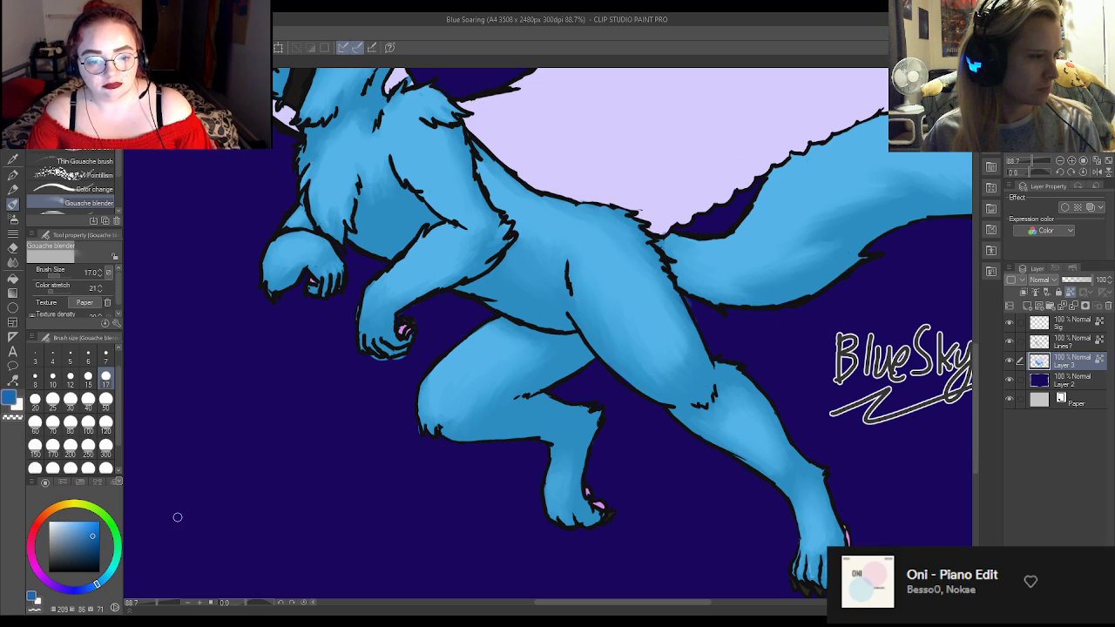
pyautogui.click(13, 175)
pyautogui.moveTo(486, 298); pyautogui.dragTo(565, 325)
pyautogui.moveTo(533, 311)
pyautogui.mouseDown()
pyautogui.moveTo(459, 290)
pyautogui.moveTo(493, 300)
pyautogui.mouseUp()
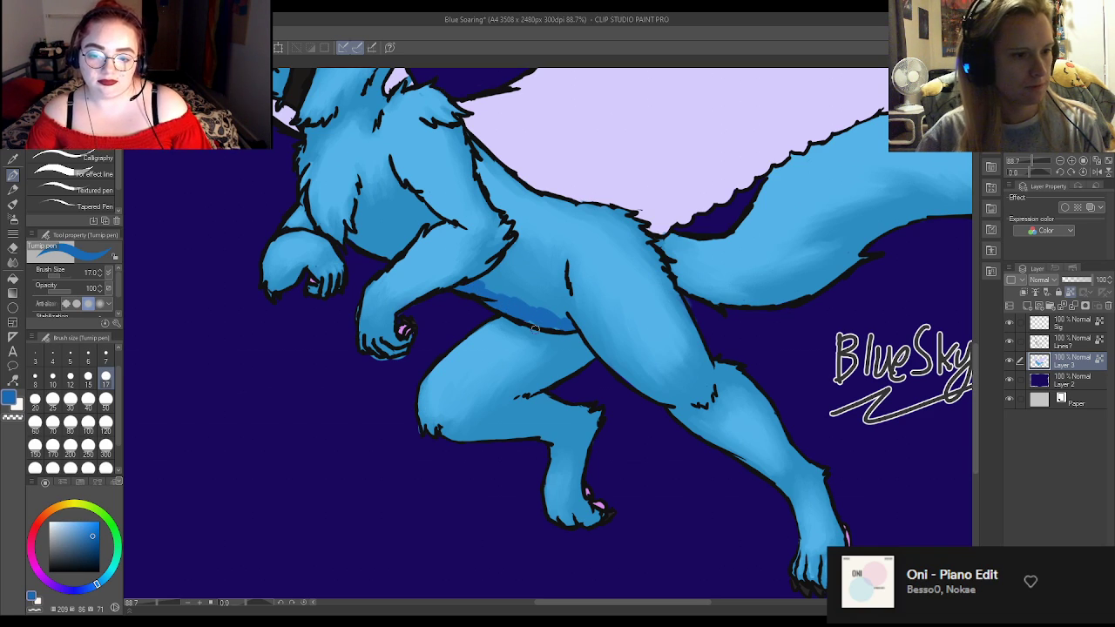
# Add deep blue Turnip pen shadows to the bent leg's inner thigh, knee crease and shin, and to the chest behind the front arm.
pyautogui.moveTo(577, 354)
pyautogui.mouseDown()
pyautogui.moveTo(546, 388)
pyautogui.moveTo(580, 357)
pyautogui.moveTo(591, 365)
pyautogui.mouseUp()
pyautogui.moveTo(533, 394); pyautogui.dragTo(569, 402)
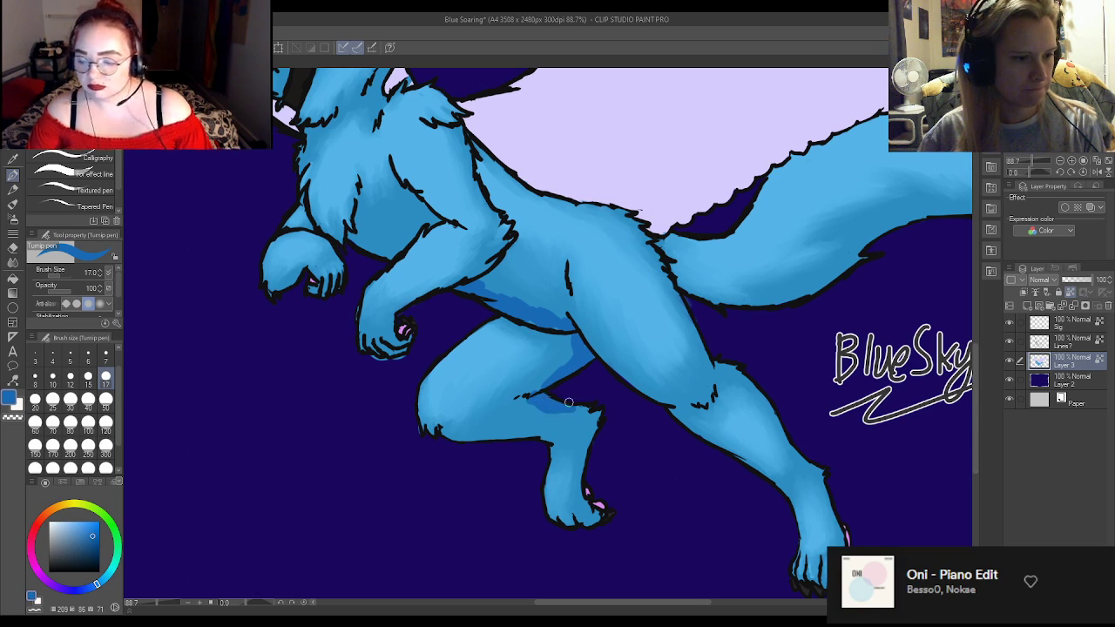
pyautogui.moveTo(601, 450); pyautogui.dragTo(582, 476)
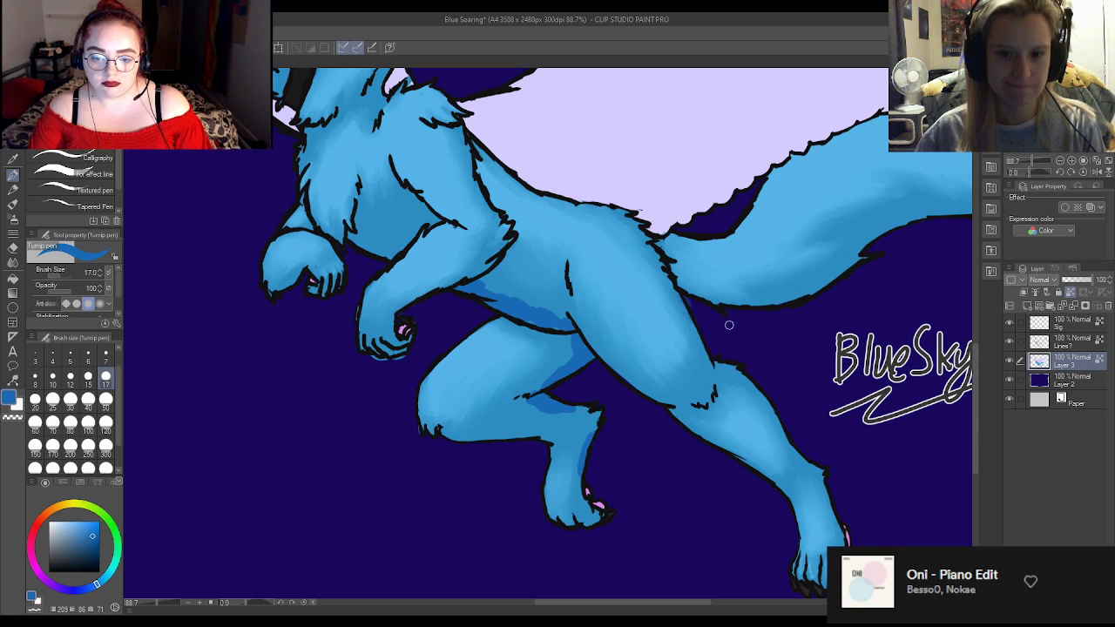
pyautogui.moveTo(382, 257)
pyautogui.mouseDown()
pyautogui.moveTo(419, 225)
pyautogui.moveTo(439, 222)
pyautogui.moveTo(426, 210)
pyautogui.moveTo(423, 221)
pyautogui.moveTo(416, 202)
pyautogui.moveTo(409, 229)
pyautogui.moveTo(372, 248)
pyautogui.moveTo(352, 239)
pyautogui.moveTo(359, 219)
pyautogui.moveTo(373, 257)
pyautogui.mouseUp()
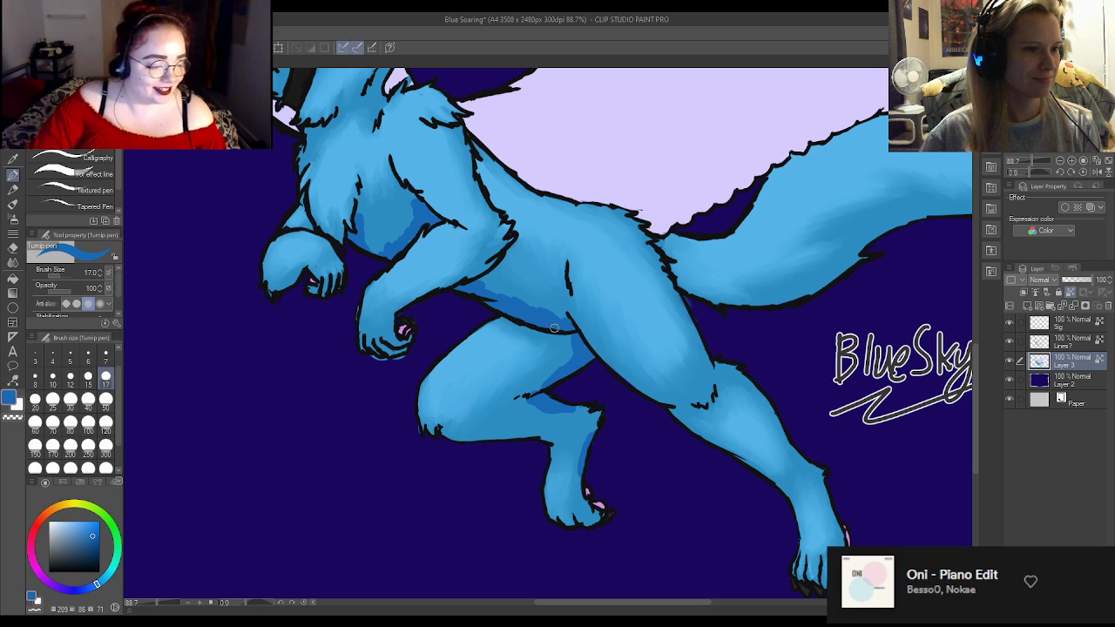
# Blend the deep blue shadows on the bent leg's inner thigh and lower leg with Gouache in sampled blues.
pyautogui.click(13, 204)
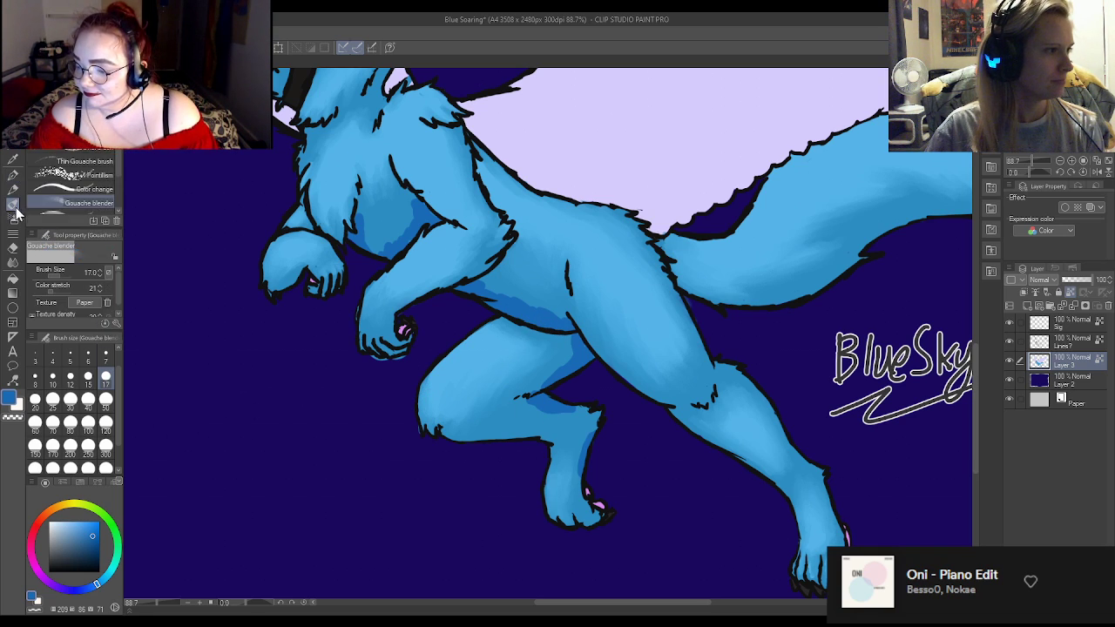
pyautogui.keyDown('alt'); pyautogui.click(549, 376); pyautogui.keyUp('alt')
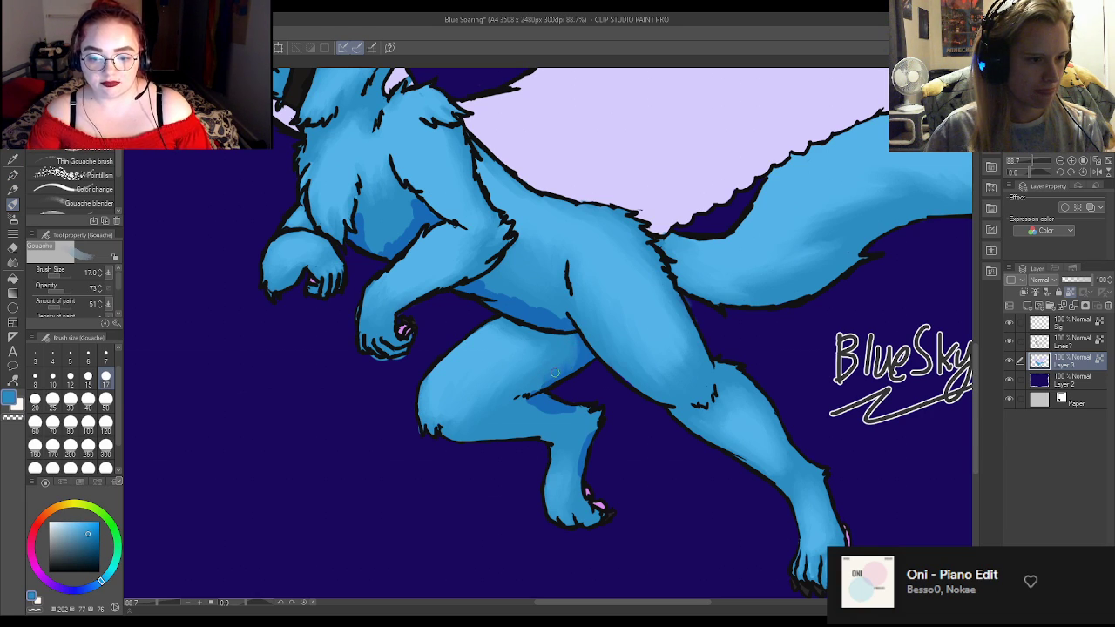
pyautogui.keyDown('alt'); pyautogui.click(580, 347); pyautogui.keyUp('alt')
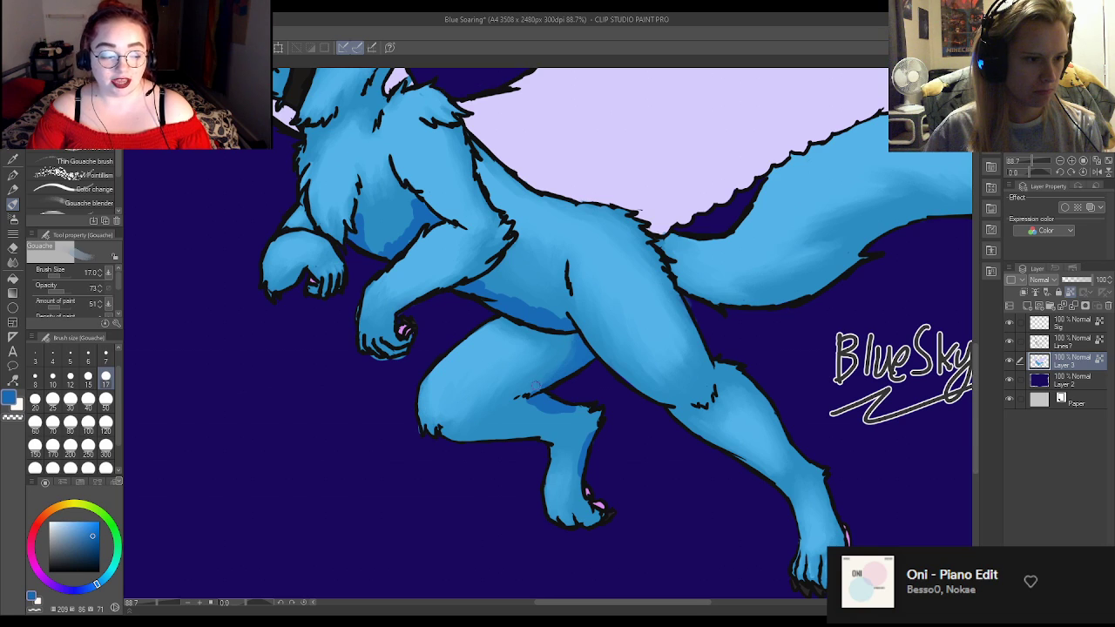
pyautogui.keyDown('alt'); pyautogui.click(576, 346); pyautogui.keyUp('alt')
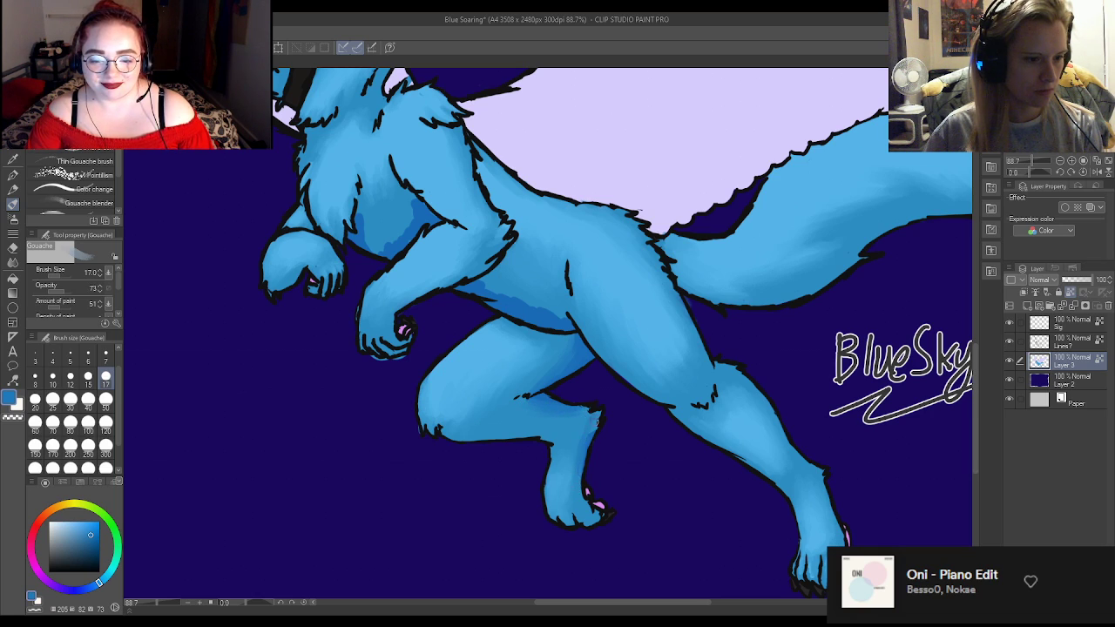
# Soften the edges of the deep blue belly and chest shadows with Gouache in sampled blues.
pyautogui.keyDown('alt'); pyautogui.click(589, 358); pyautogui.keyUp('alt')
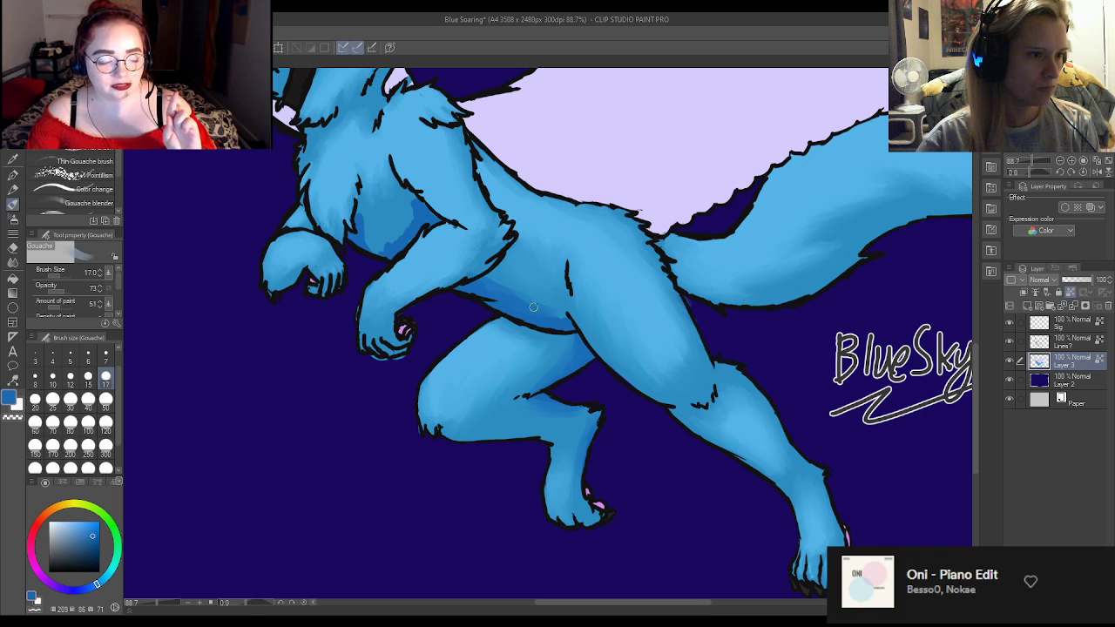
pyautogui.keyDown('alt'); pyautogui.click(490, 261); pyautogui.keyUp('alt')
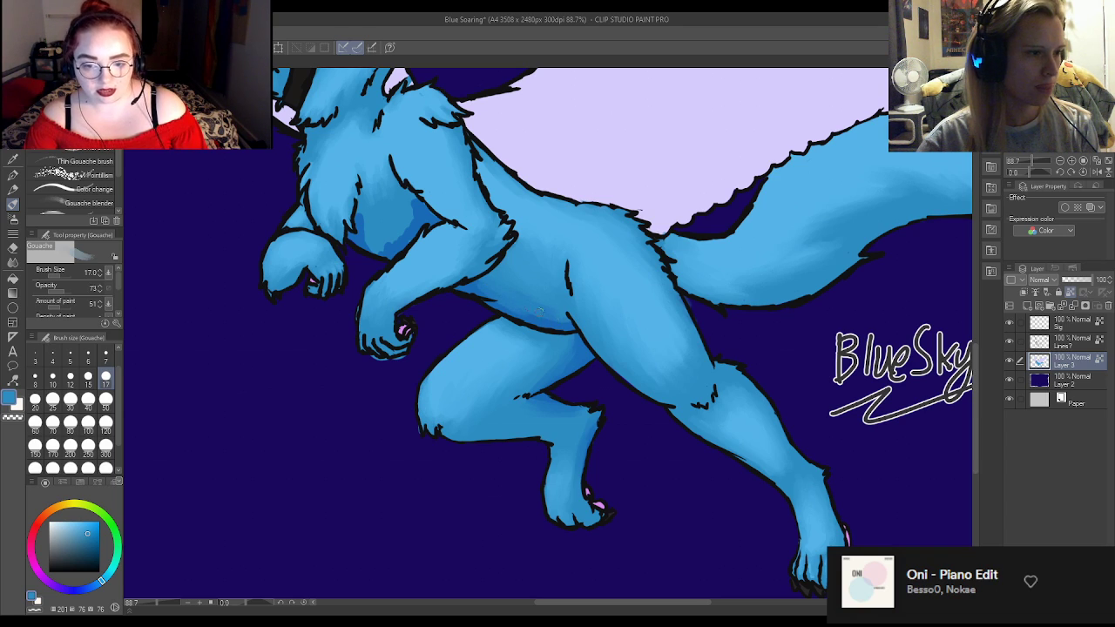
pyautogui.moveTo(378, 215)
pyautogui.mouseDown()
pyautogui.moveTo(359, 242)
pyautogui.moveTo(364, 223)
pyautogui.moveTo(427, 212)
pyautogui.mouseUp()
pyautogui.keyDown('alt'); pyautogui.click(420, 207); pyautogui.keyUp('alt')
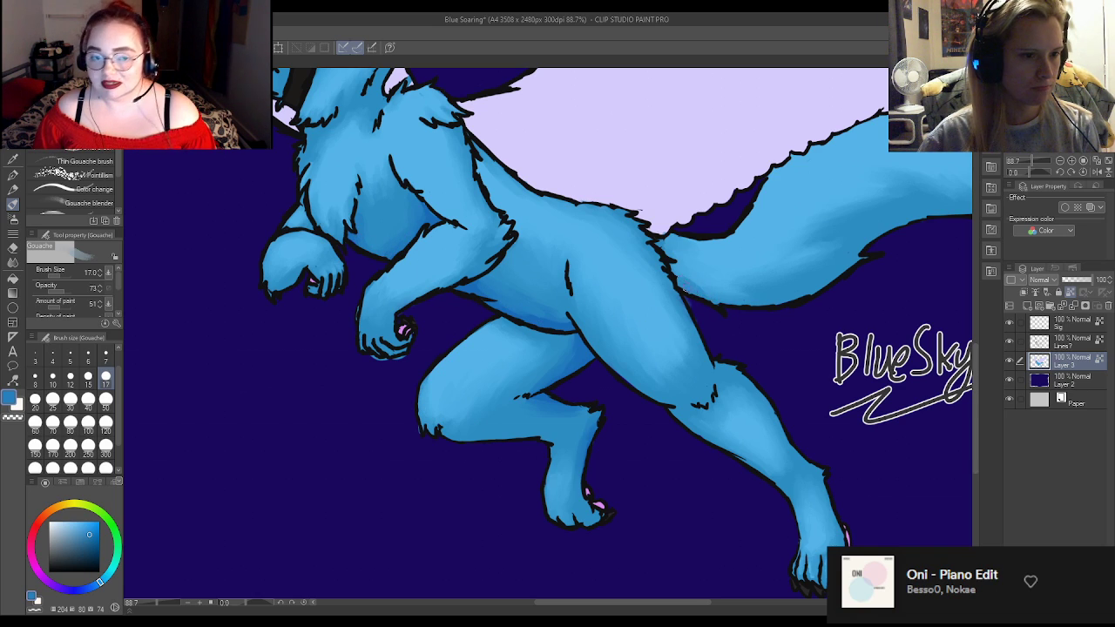
# Paint a sampled deep blue shadow at the tail's base and blend it into the tail's underside with Gouache.
pyautogui.keyDown('alt'); pyautogui.click(551, 318); pyautogui.keyUp('alt')
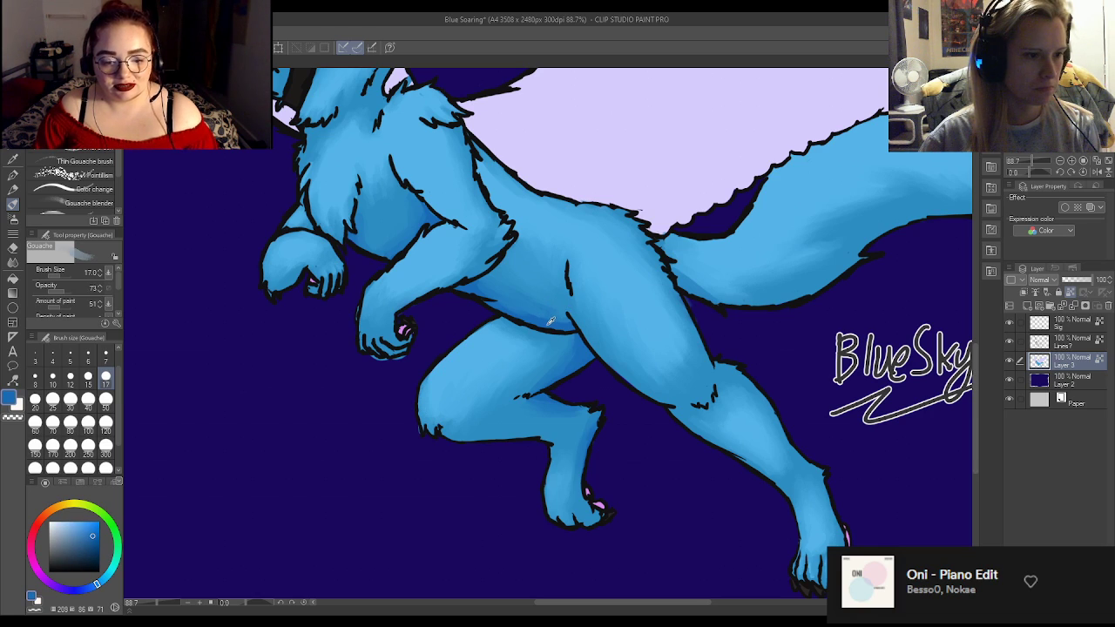
pyautogui.moveTo(683, 289); pyautogui.dragTo(714, 299)
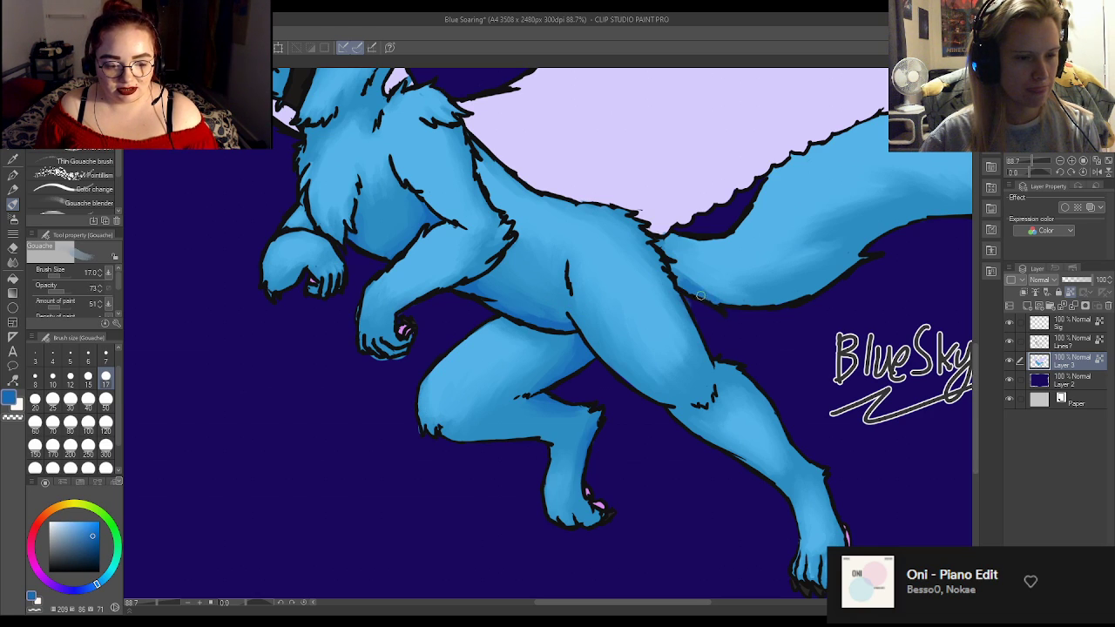
pyautogui.keyDown('alt'); pyautogui.click(736, 295); pyautogui.keyUp('alt')
pyautogui.moveTo(740, 291)
pyautogui.mouseDown()
pyautogui.moveTo(699, 283)
pyautogui.moveTo(735, 289)
pyautogui.mouseUp()
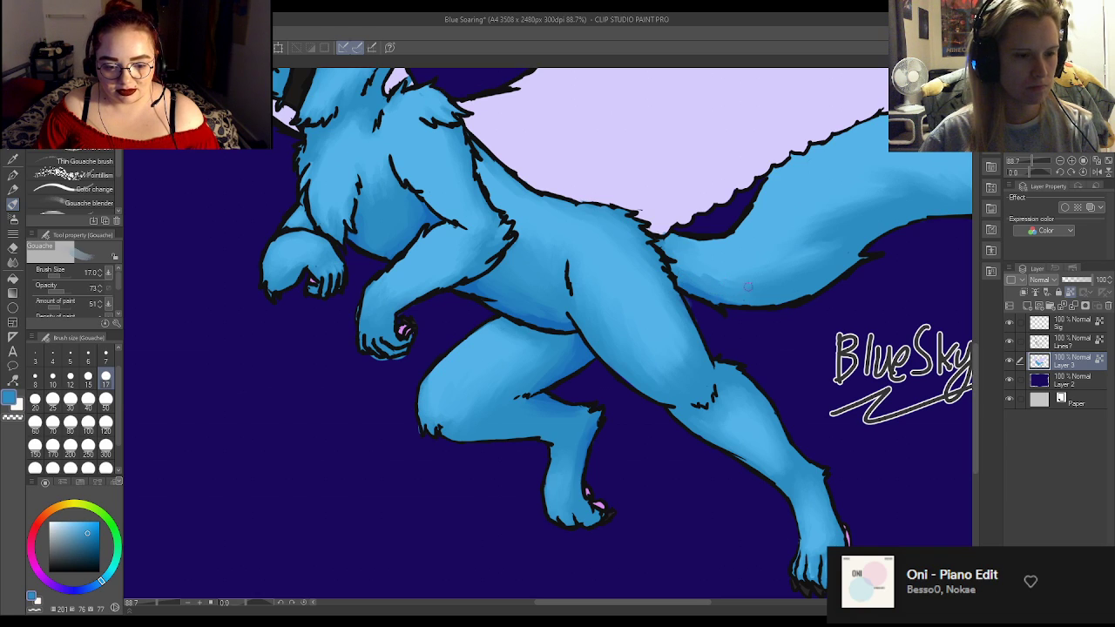
# Smooth the shading on the bent leg's thigh, knee underside and lower leg with Gouache in blues sampled from the fur.
pyautogui.keyDown('alt'); pyautogui.click(700, 289); pyautogui.keyUp('alt')
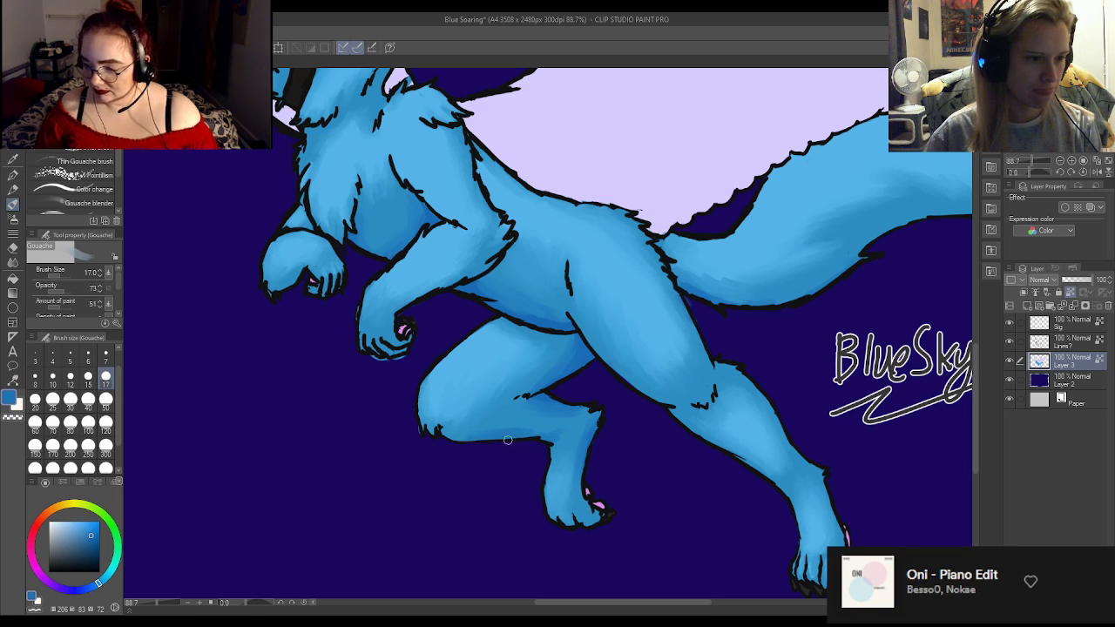
pyautogui.keyDown('alt'); pyautogui.click(494, 414); pyautogui.keyUp('alt')
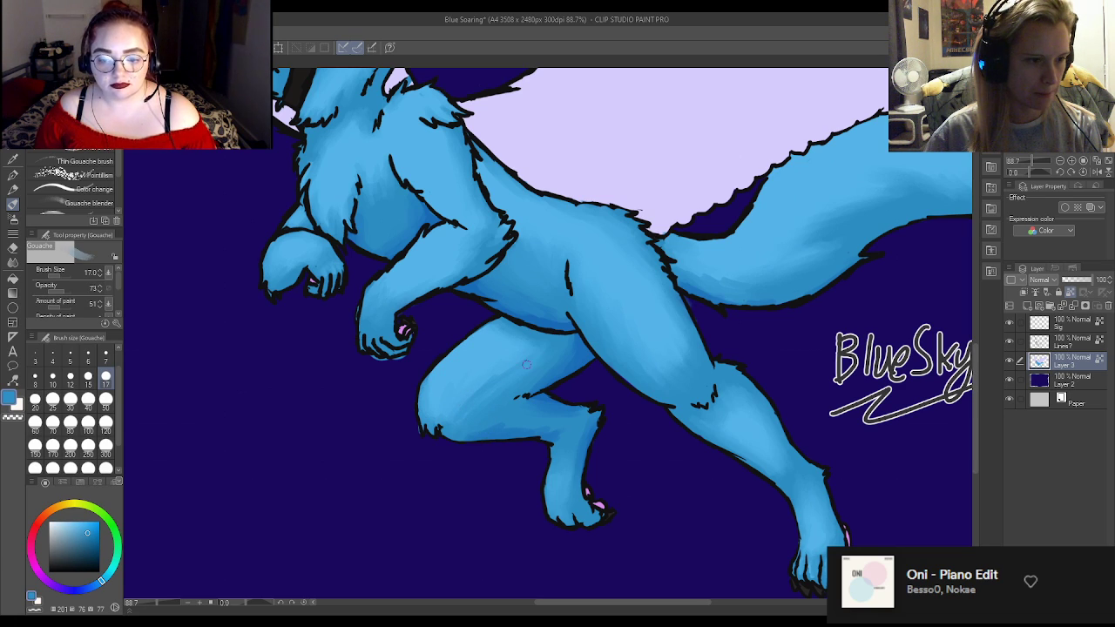
pyautogui.keyDown('alt'); pyautogui.click(507, 430); pyautogui.keyUp('alt')
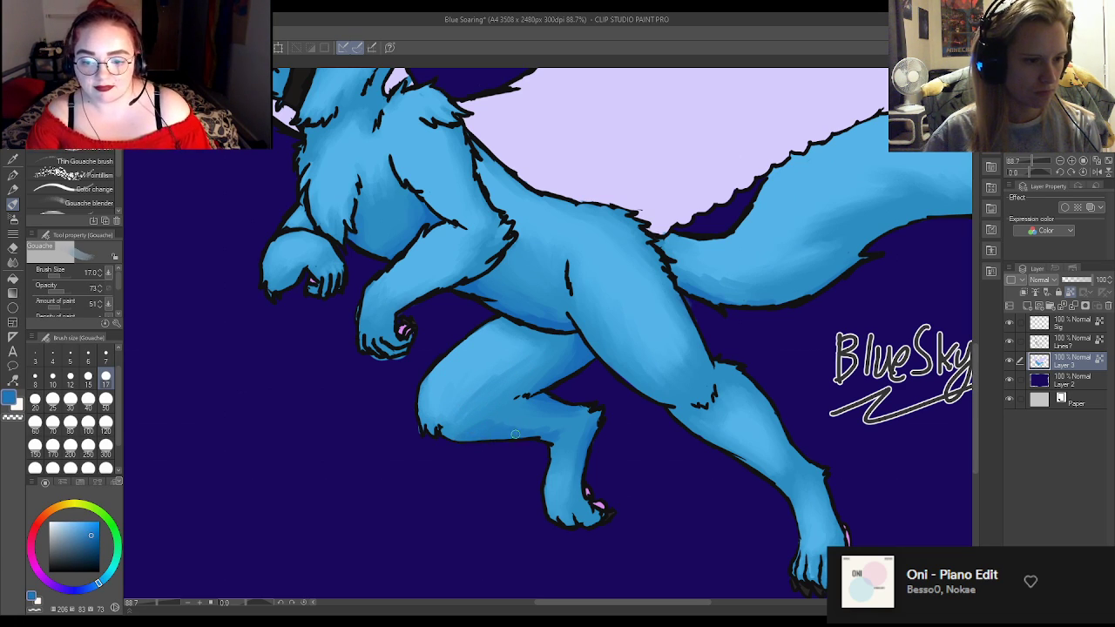
pyautogui.keyDown('alt'); pyautogui.click(515, 433); pyautogui.keyUp('alt')
pyautogui.keyDown('alt'); pyautogui.click(521, 415); pyautogui.keyUp('alt')
pyautogui.keyDown('alt'); pyautogui.click(589, 357); pyautogui.keyUp('alt')
pyautogui.scroll(-3, 369, 523)
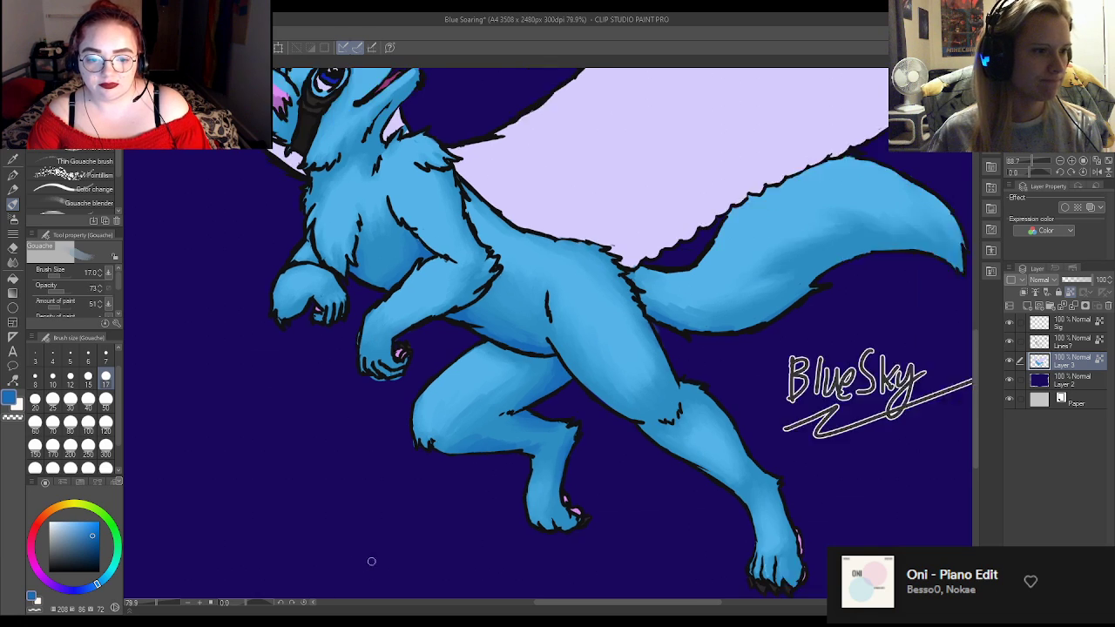
# Soften the shadow transition on the tail's underside near its base with the Gouache blender at size 17.
pyautogui.scroll(4, 316, 392)
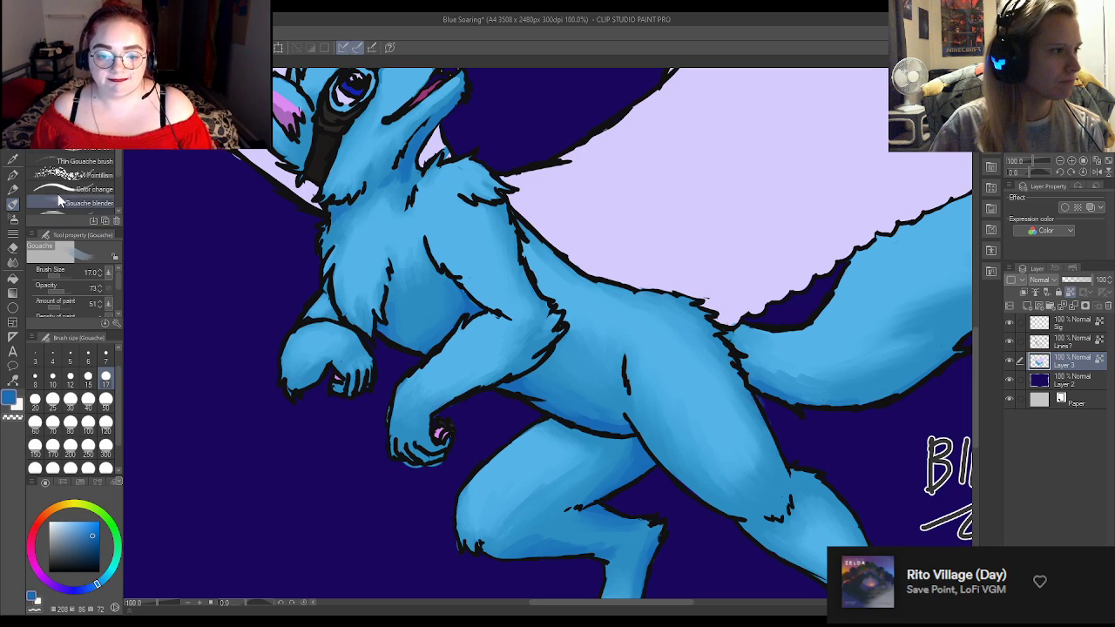
pyautogui.click(79, 203)
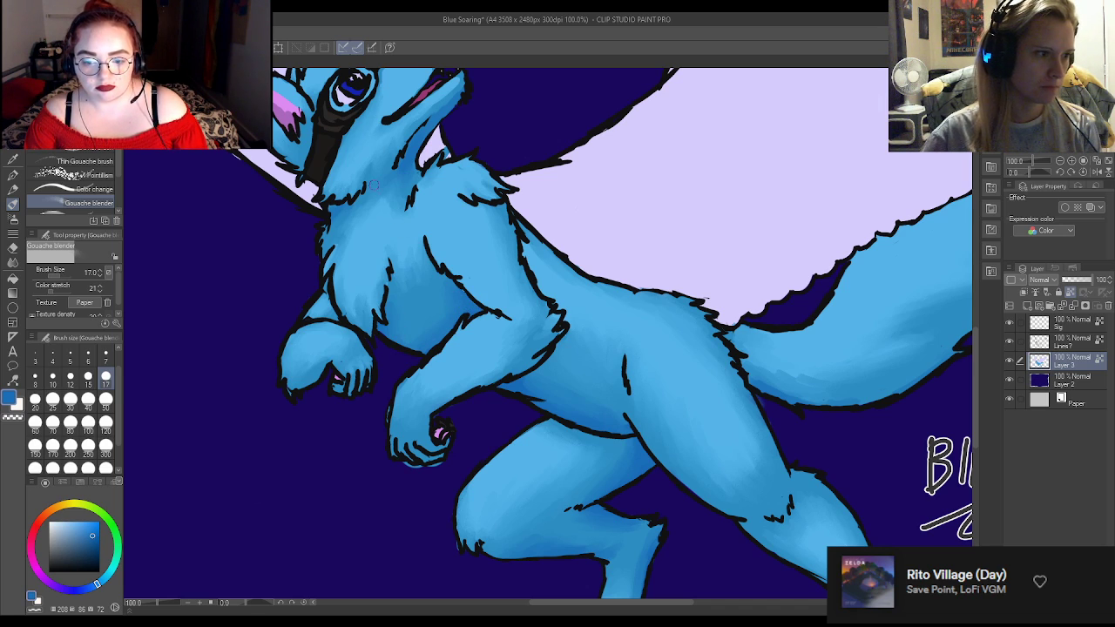
pyautogui.keyDown('alt'); pyautogui.click(785, 380); pyautogui.keyUp('alt')
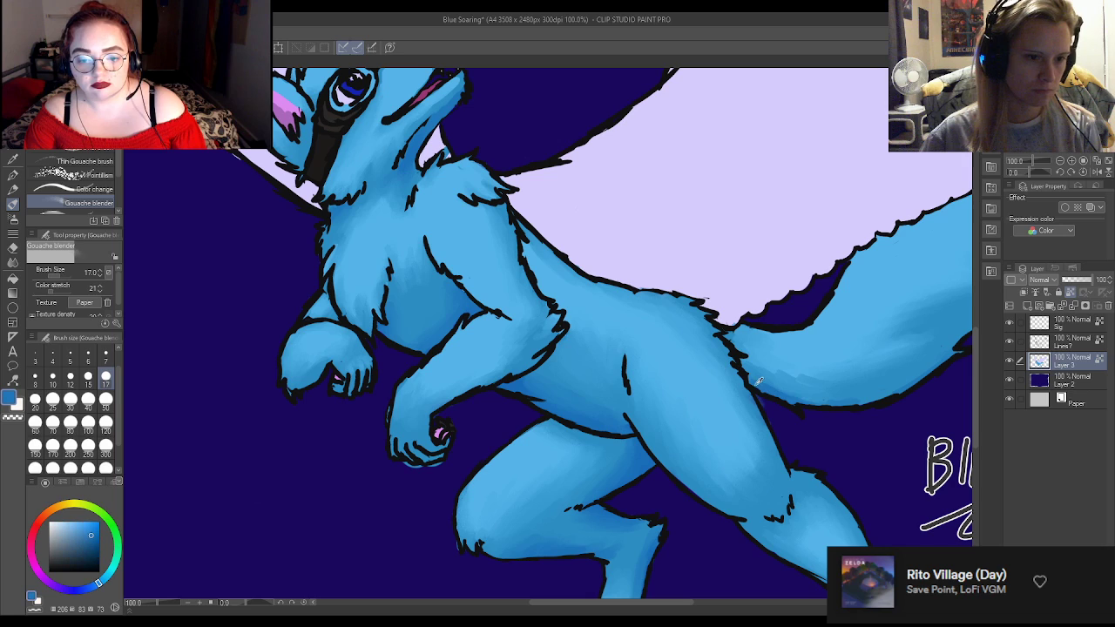
pyautogui.keyDown('alt'); pyautogui.click(791, 396); pyautogui.keyUp('alt')
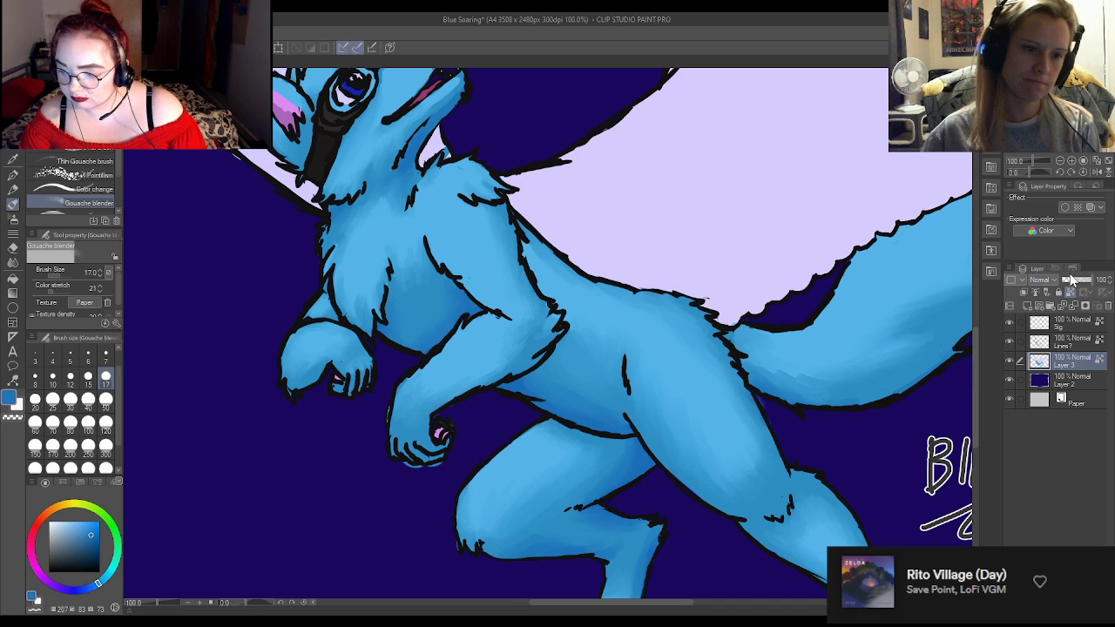
pyautogui.press('e')
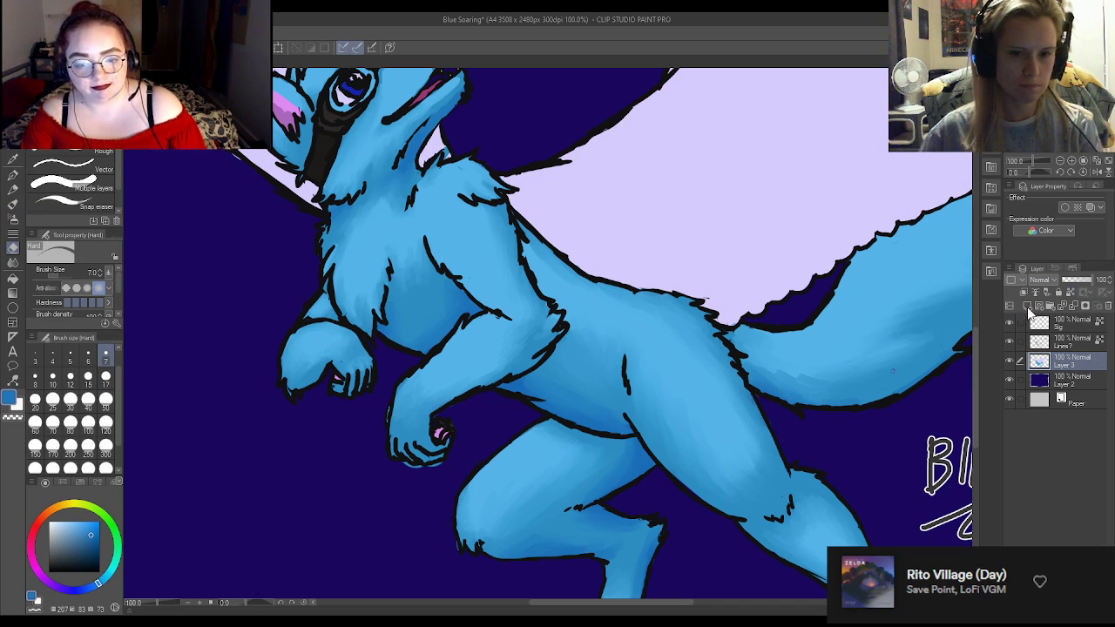
pyautogui.press('b')
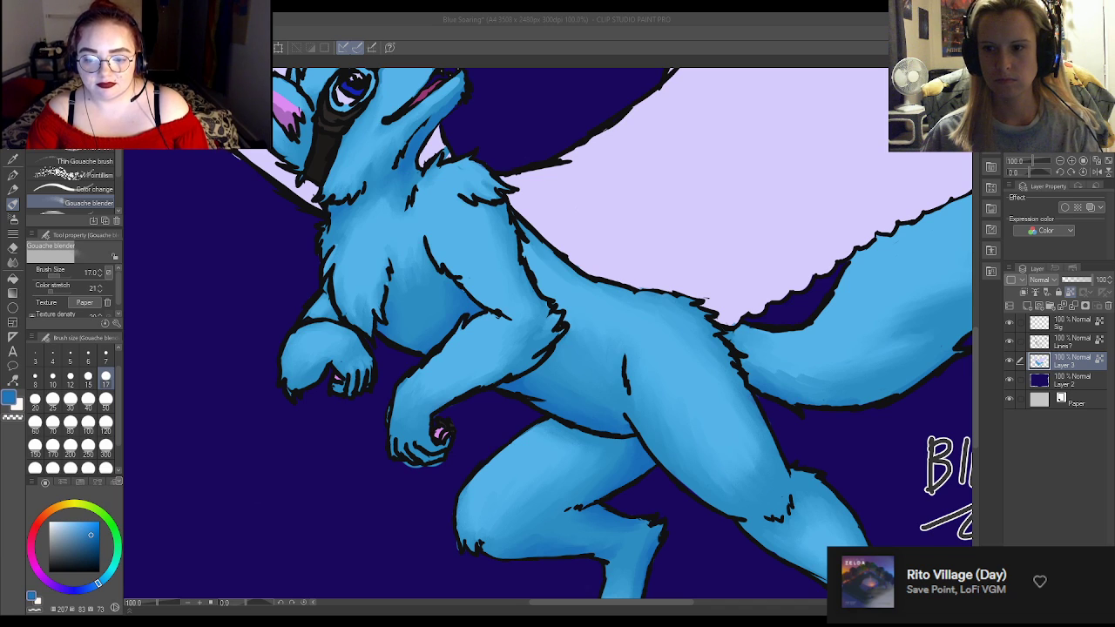
# Add a new raster layer directly above the dark blue background on Layer 2.
pyautogui.scroll(-5, 593, 331)
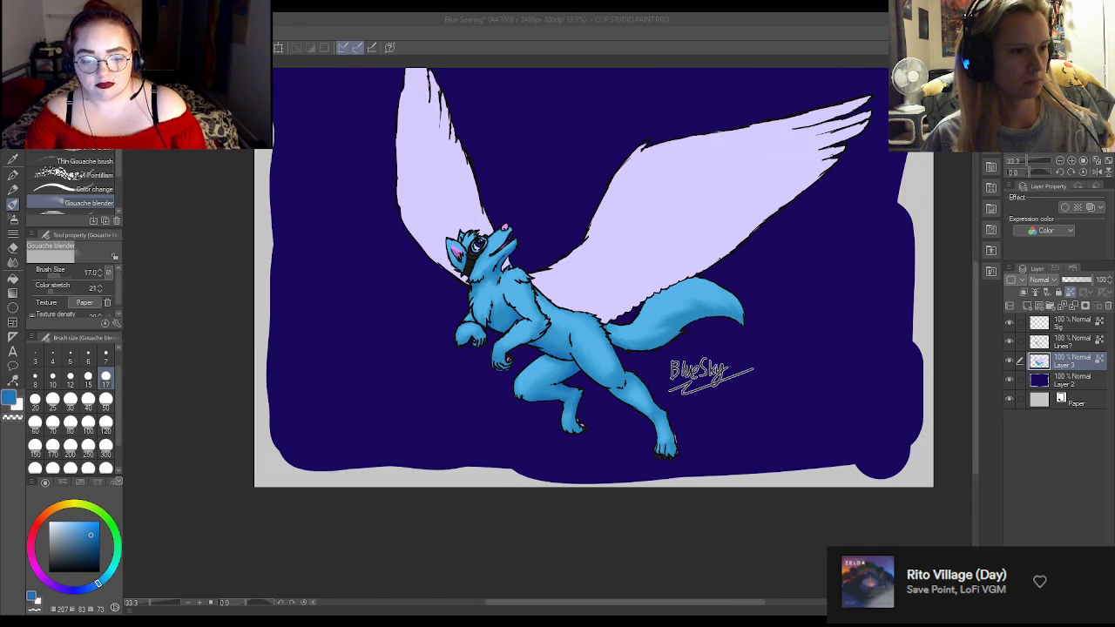
pyautogui.scroll(1, 483, 362)
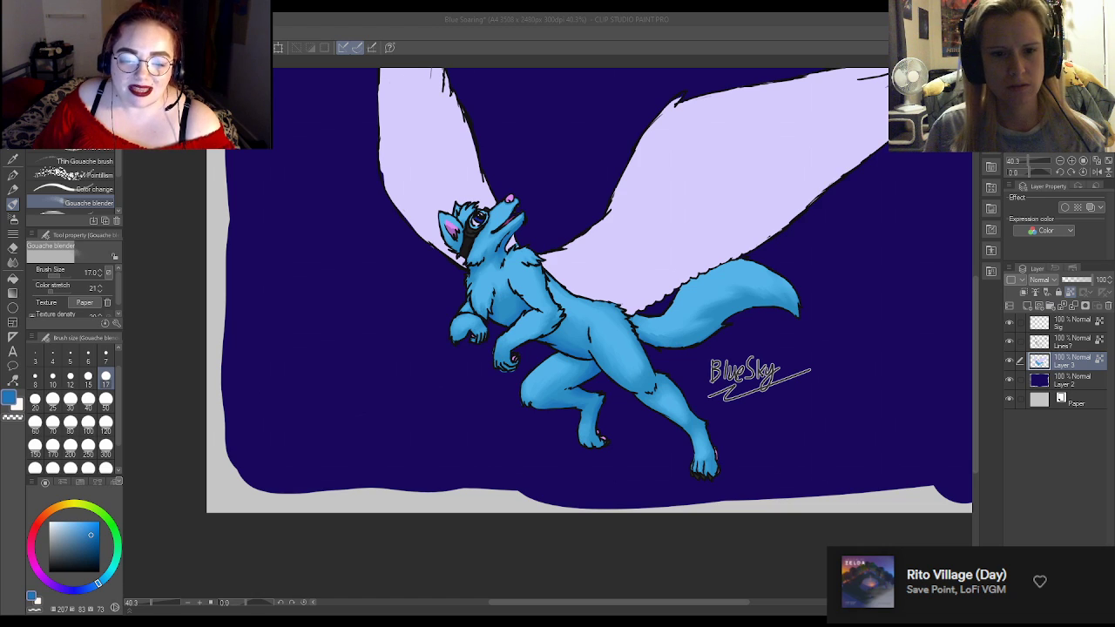
pyautogui.click(1071, 380)
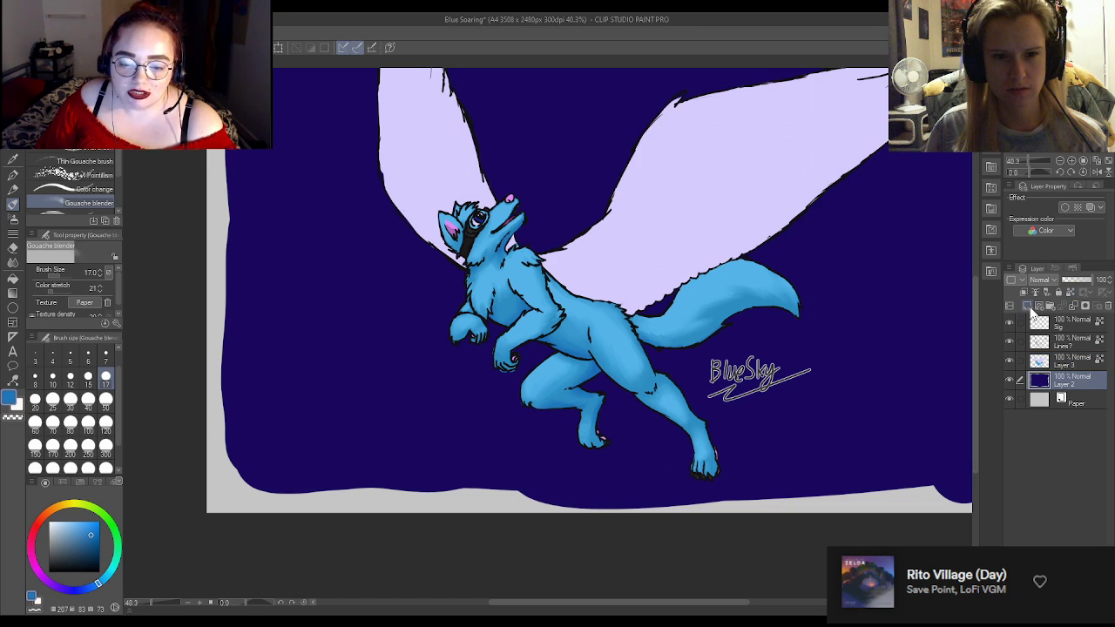
pyautogui.click(1029, 305)
pyautogui.scroll(-3, 685, 354)
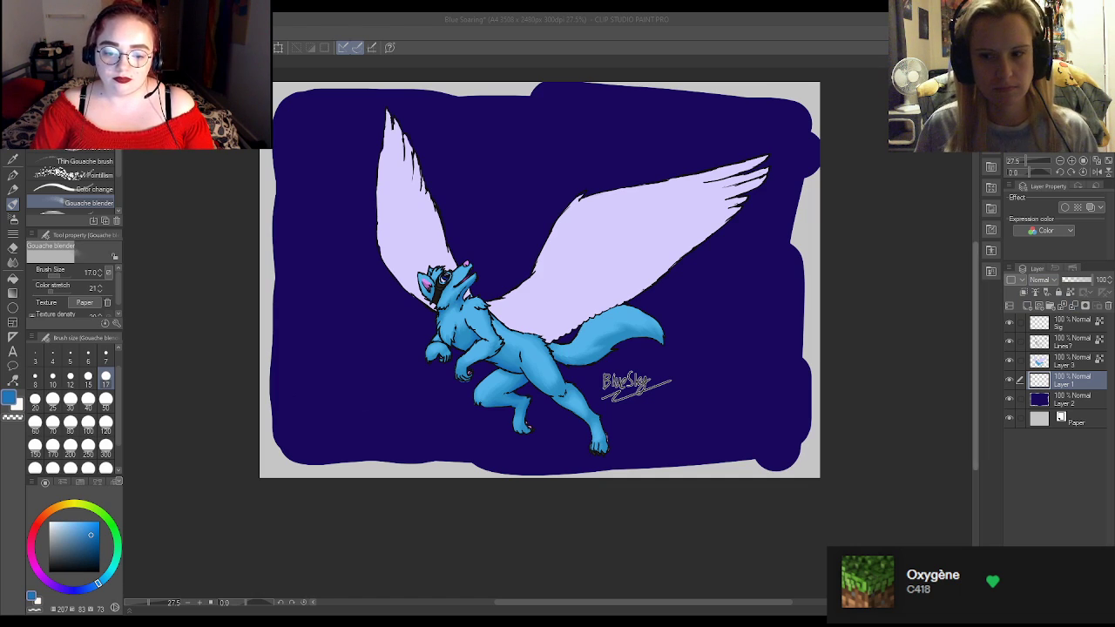
pyautogui.scroll(-2, 453, 125)
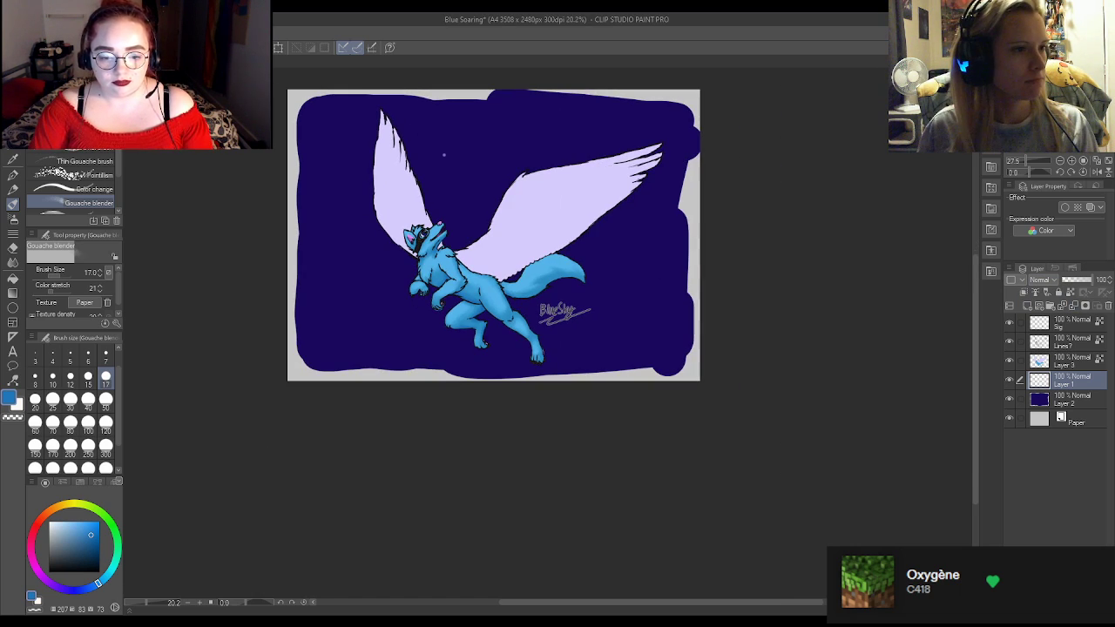
pyautogui.scroll(3, 465, 136)
pyautogui.scroll(1, 464, 136)
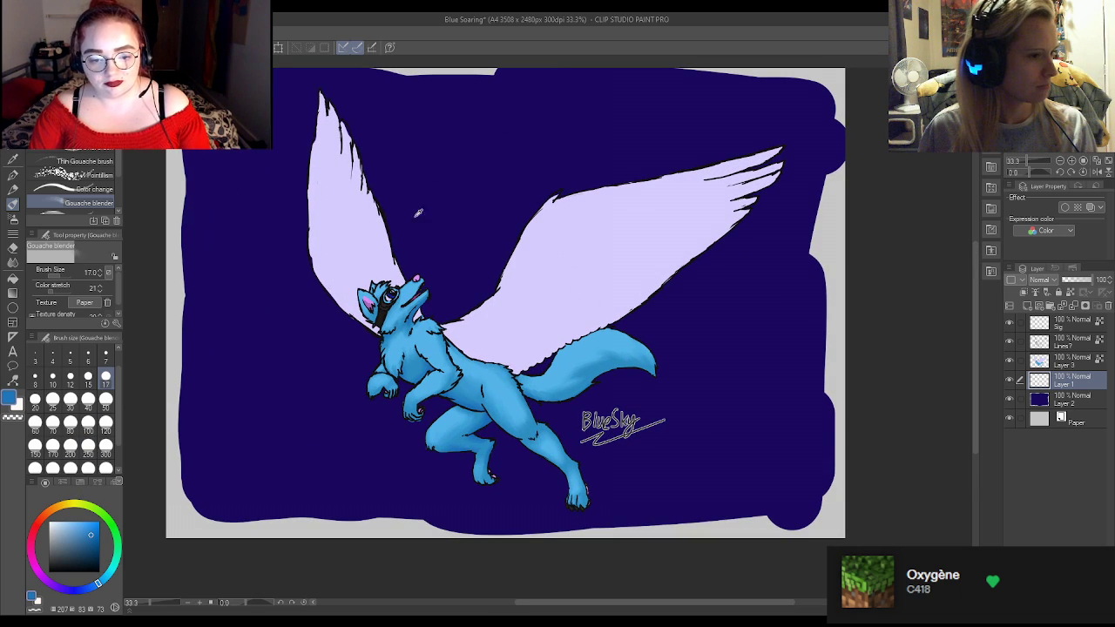
# Set the drawing colour to a vivid purple of hue 284 and choose the Soft airbrush at size 120.
pyautogui.press('x')
pyautogui.moveTo(65, 589); pyautogui.dragTo(44, 578)
pyautogui.click(101, 528)
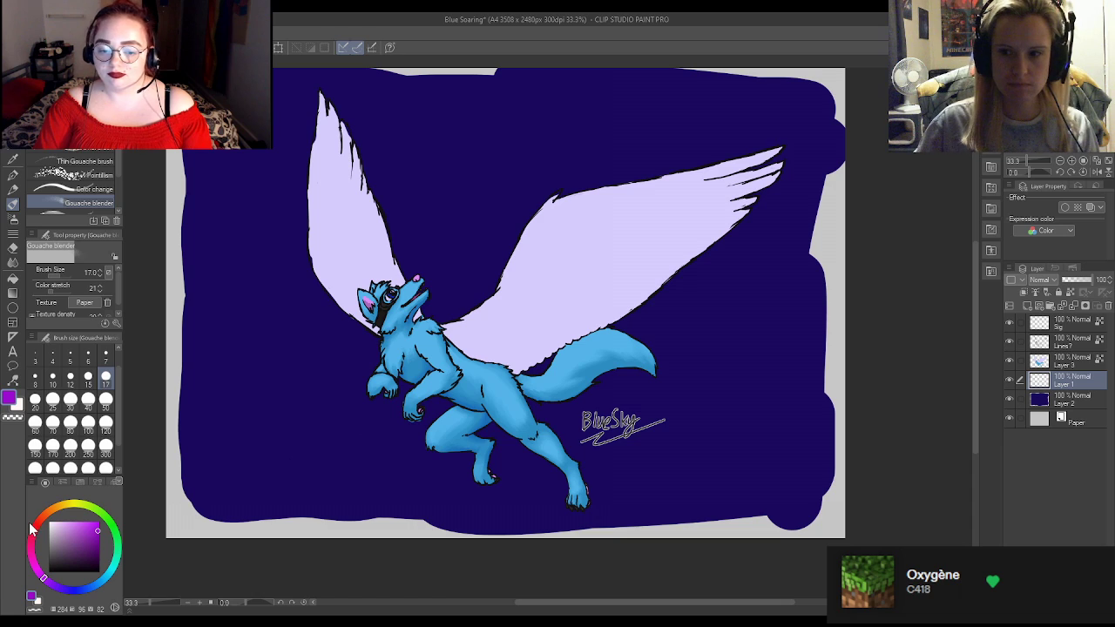
pyautogui.click(12, 177)
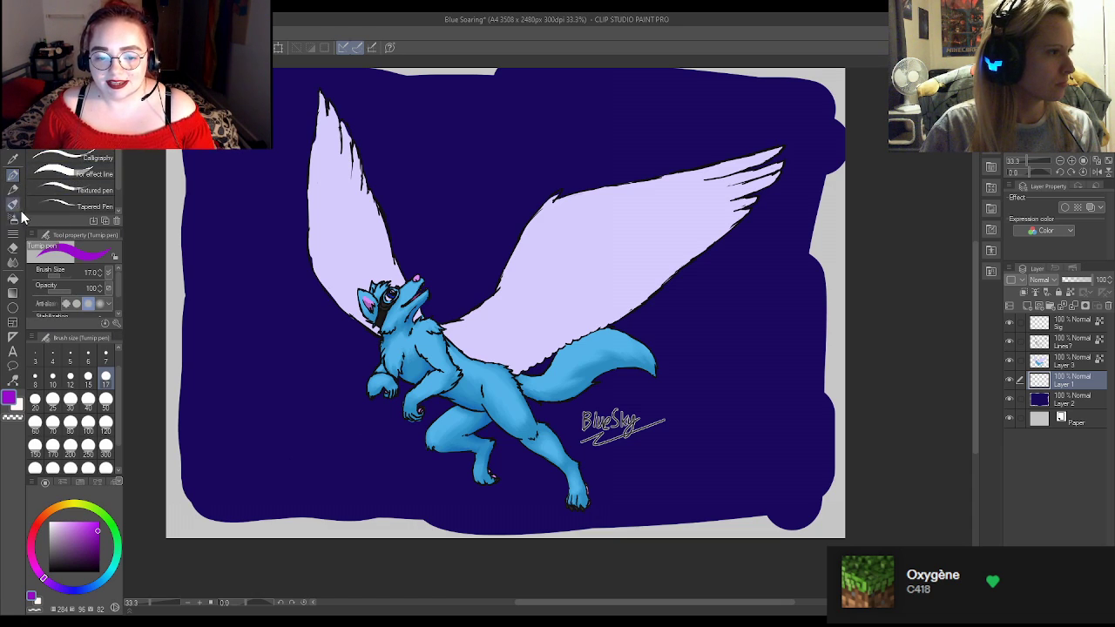
pyautogui.click(12, 202)
pyautogui.click(14, 177)
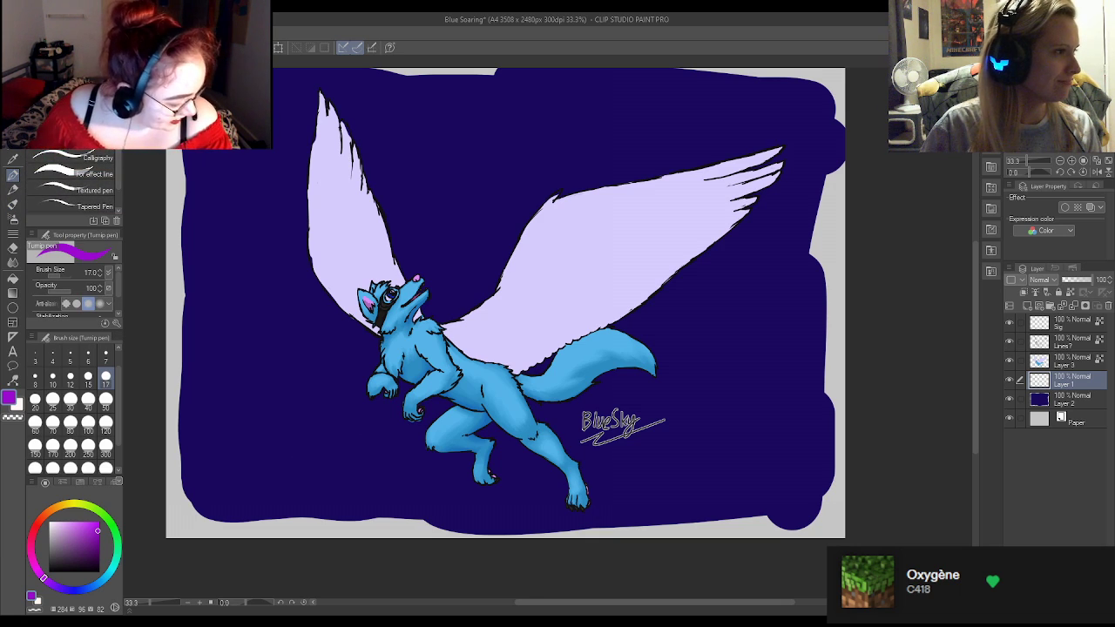
pyautogui.click(13, 189)
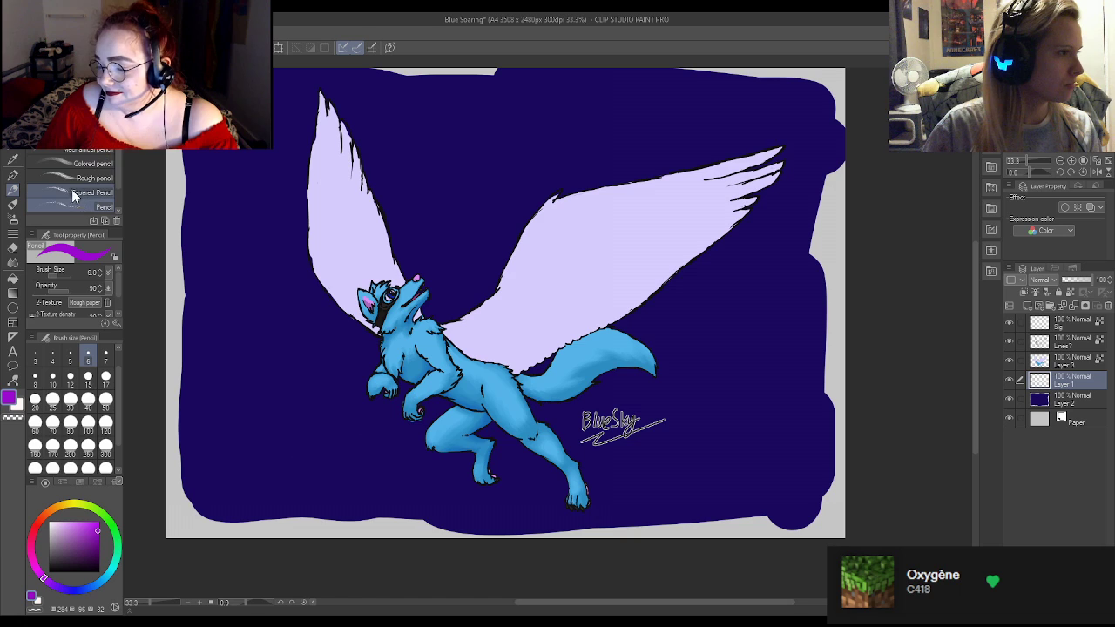
pyautogui.click(13, 219)
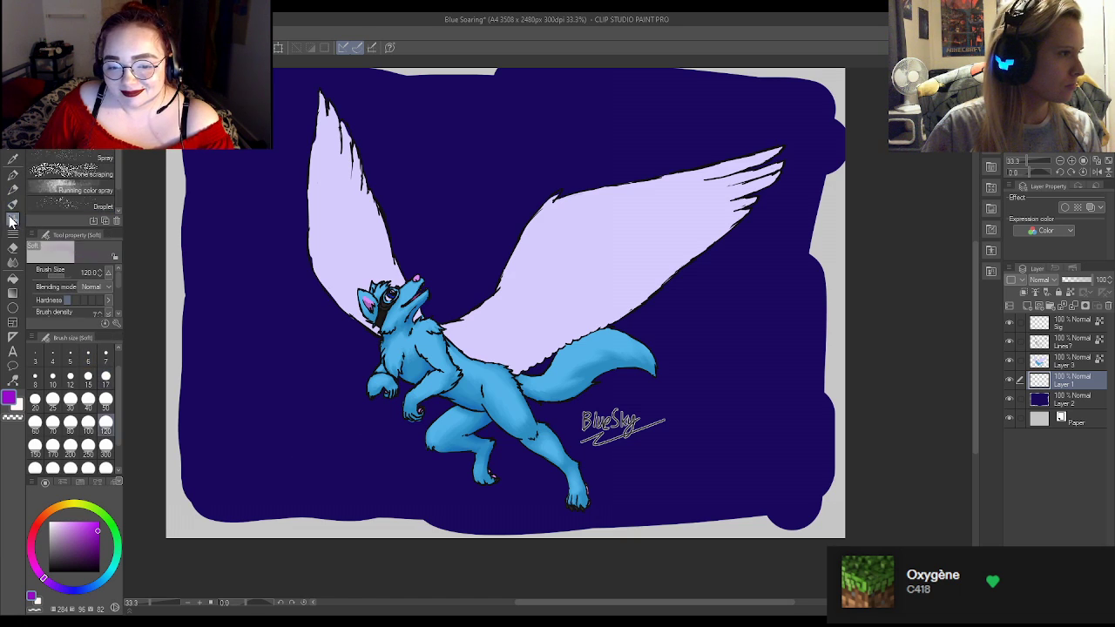
# Airbrush wispy purple clouds above, between and beneath the wings on the new layer, using Soft at sizes 120, 50 and 100.
pyautogui.moveTo(430, 172)
pyautogui.mouseDown()
pyautogui.moveTo(440, 161)
pyautogui.moveTo(453, 172)
pyautogui.mouseUp()
pyautogui.hotkey('ctrl', 'z')
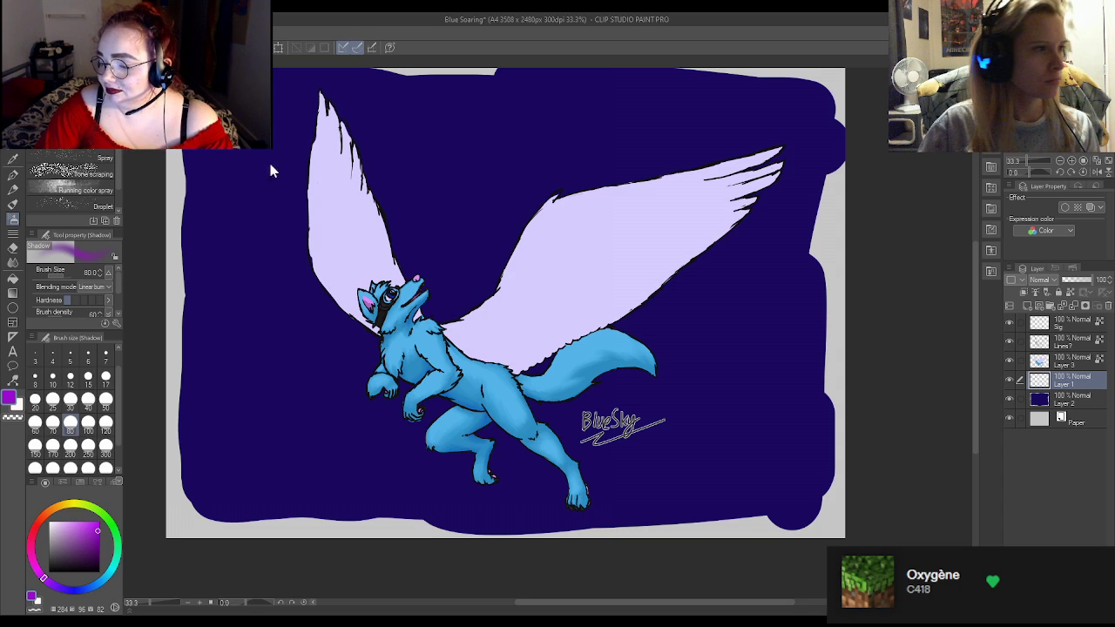
pyautogui.moveTo(428, 149)
pyautogui.mouseDown()
pyautogui.moveTo(488, 160)
pyautogui.moveTo(523, 137)
pyautogui.moveTo(510, 132)
pyautogui.mouseUp()
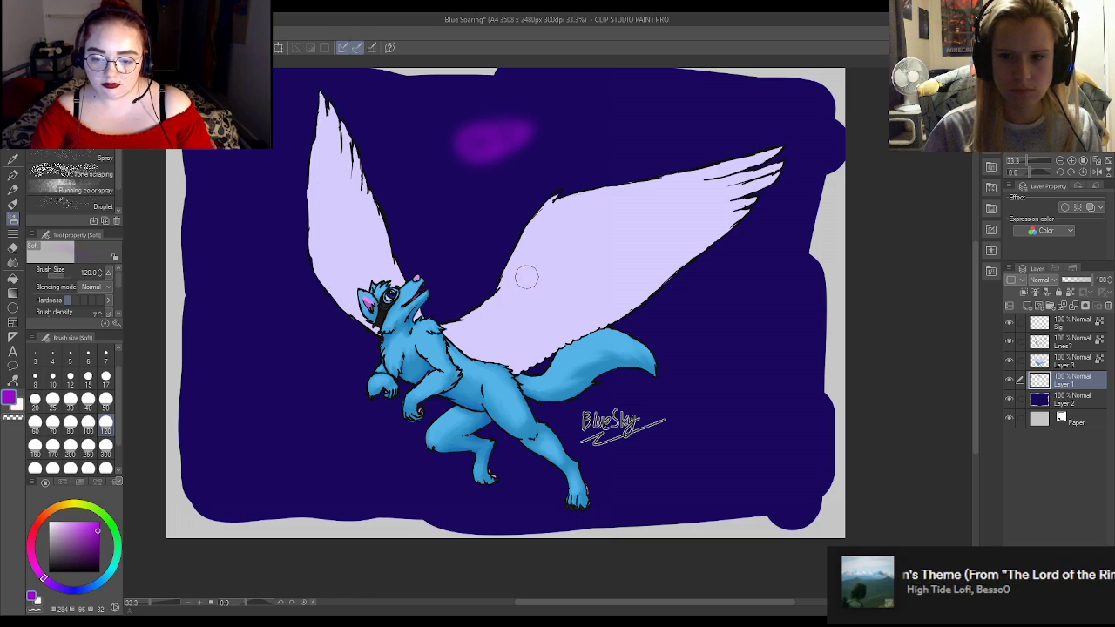
pyautogui.moveTo(565, 122)
pyautogui.mouseDown()
pyautogui.moveTo(520, 122)
pyautogui.moveTo(469, 144)
pyautogui.mouseUp()
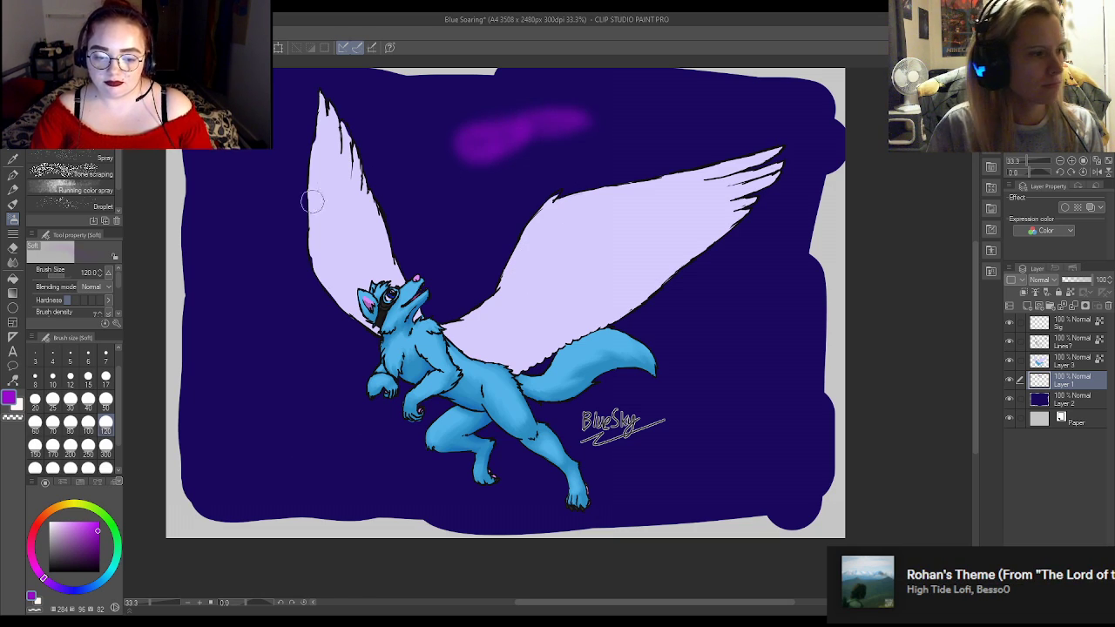
pyautogui.click(105, 399)
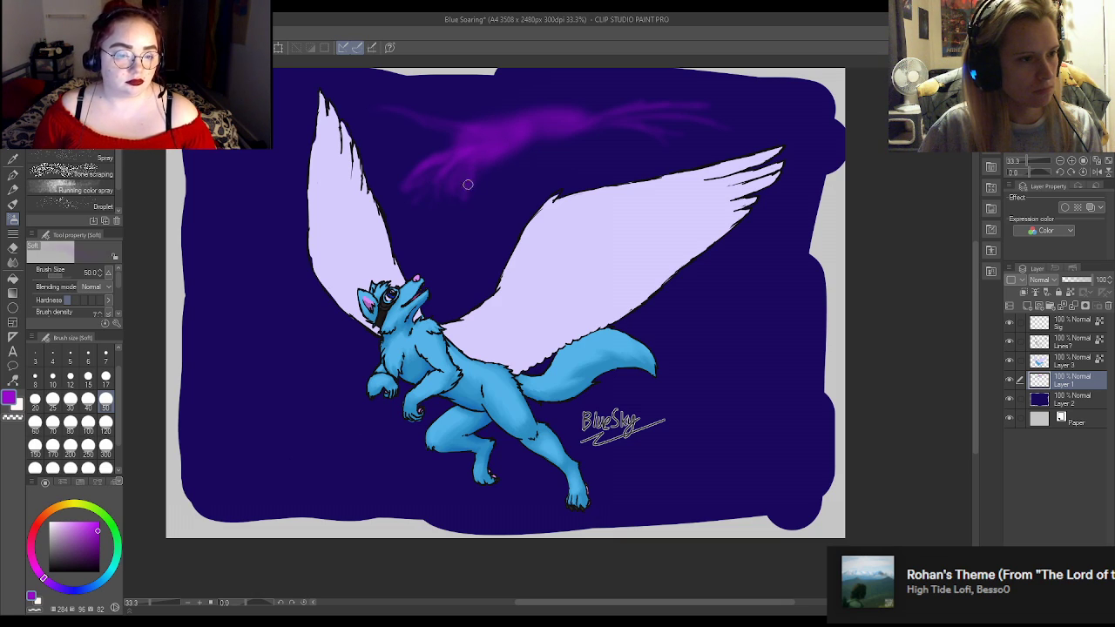
pyautogui.click(88, 421)
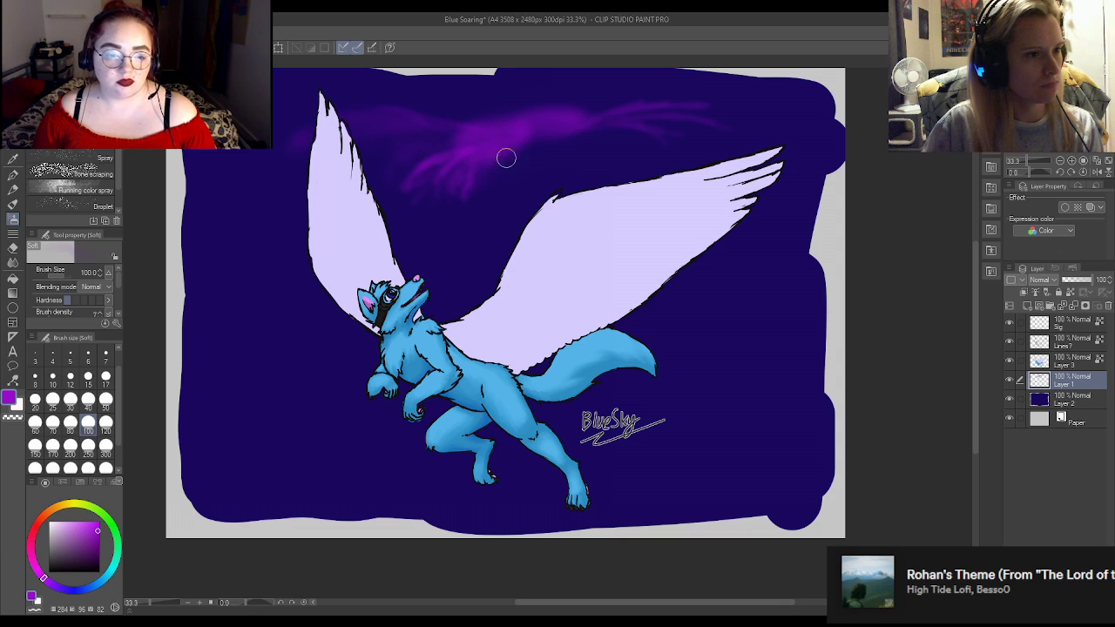
pyautogui.moveTo(632, 140)
pyautogui.mouseDown()
pyautogui.moveTo(757, 153)
pyautogui.moveTo(698, 128)
pyautogui.moveTo(632, 128)
pyautogui.moveTo(712, 127)
pyautogui.moveTo(691, 113)
pyautogui.mouseUp()
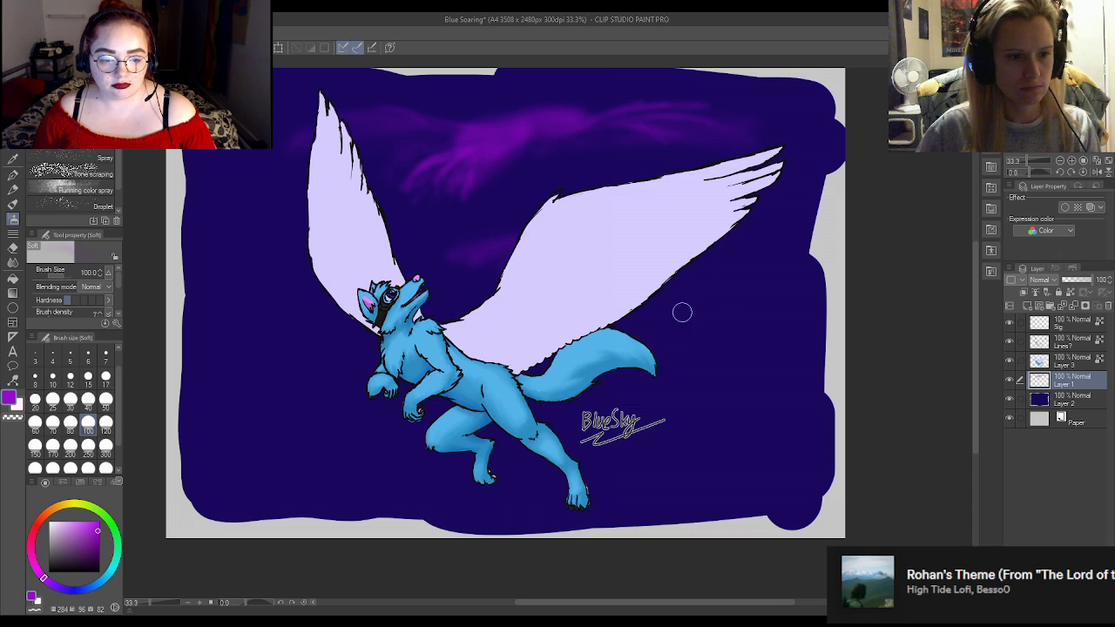
pyautogui.moveTo(749, 296)
pyautogui.mouseDown()
pyautogui.moveTo(677, 266)
pyautogui.moveTo(703, 276)
pyautogui.moveTo(743, 331)
pyautogui.moveTo(626, 261)
pyautogui.moveTo(742, 351)
pyautogui.moveTo(660, 262)
pyautogui.moveTo(684, 304)
pyautogui.moveTo(720, 328)
pyautogui.moveTo(653, 267)
pyautogui.mouseUp()
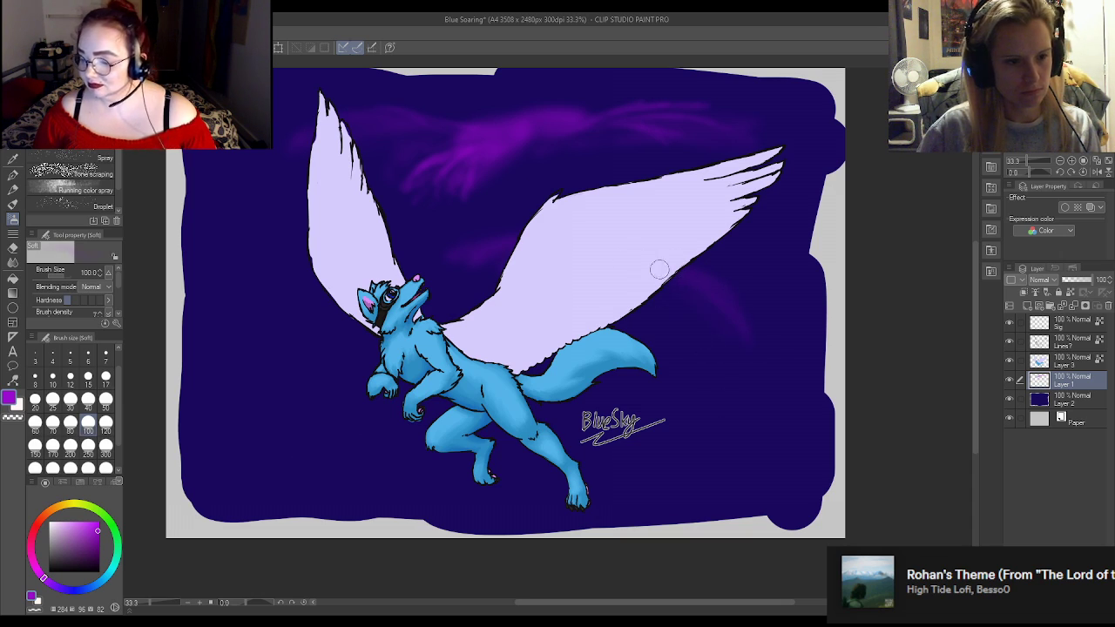
# Airbrush a light blue cloud of hue 192 at size 100, curving from beside the far wing to below the front paws.
pyautogui.click(106, 579)
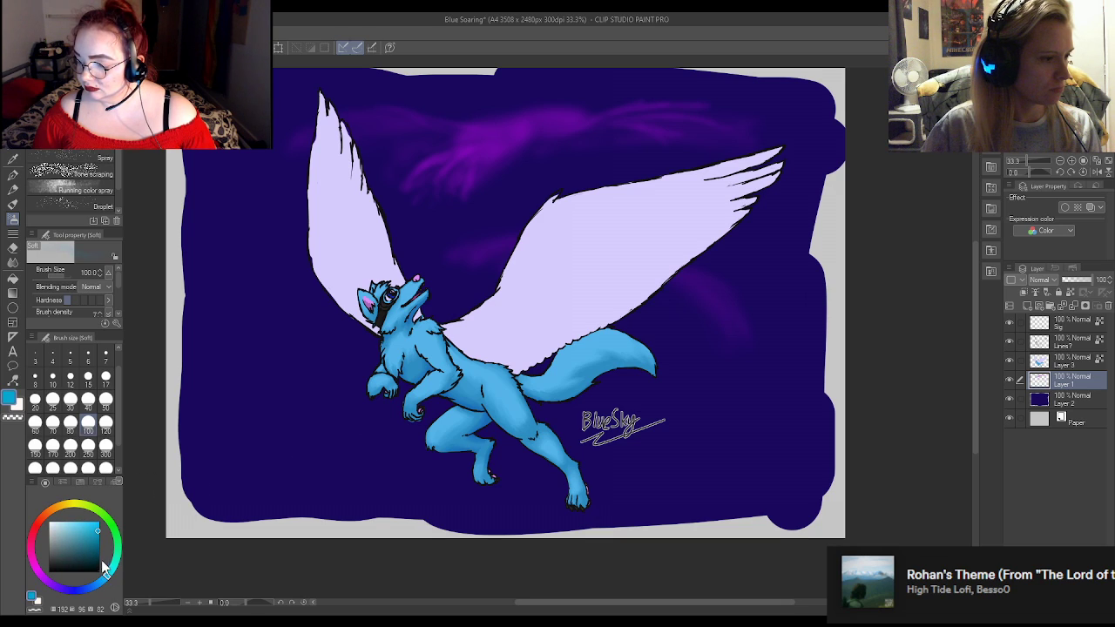
pyautogui.click(90, 526)
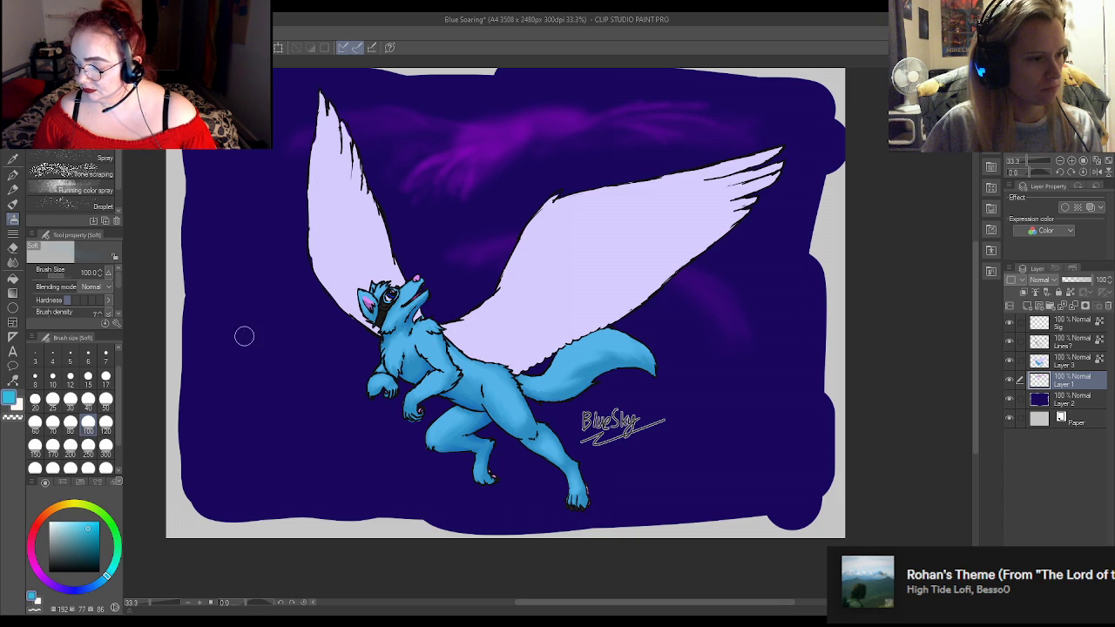
pyautogui.moveTo(267, 349)
pyautogui.mouseDown()
pyautogui.moveTo(256, 349)
pyautogui.moveTo(264, 378)
pyautogui.mouseUp()
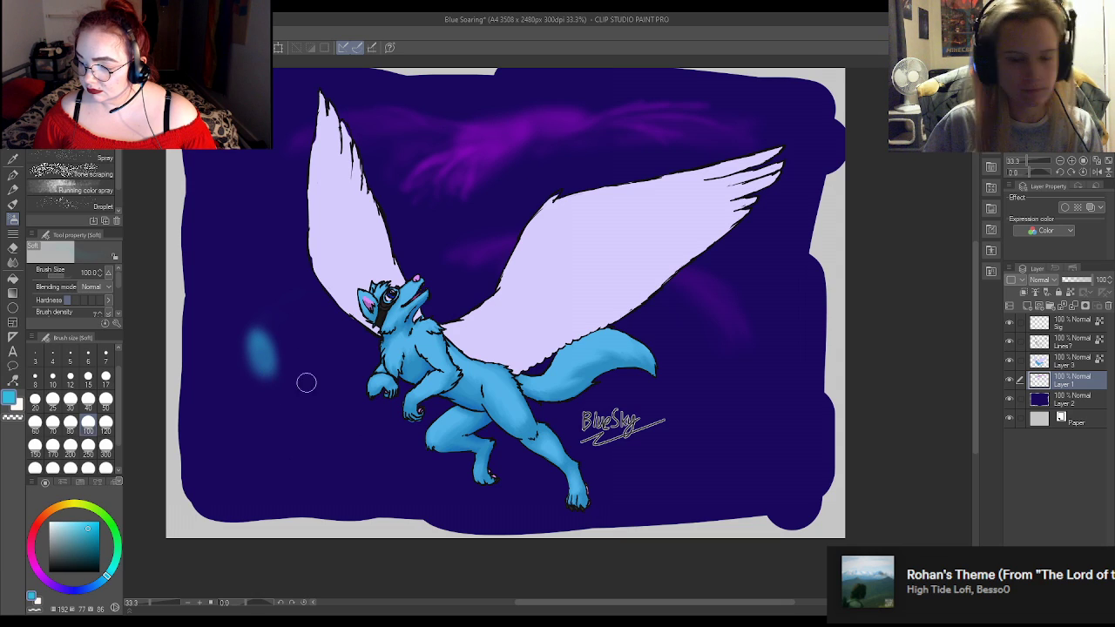
pyautogui.moveTo(261, 358); pyautogui.dragTo(251, 340)
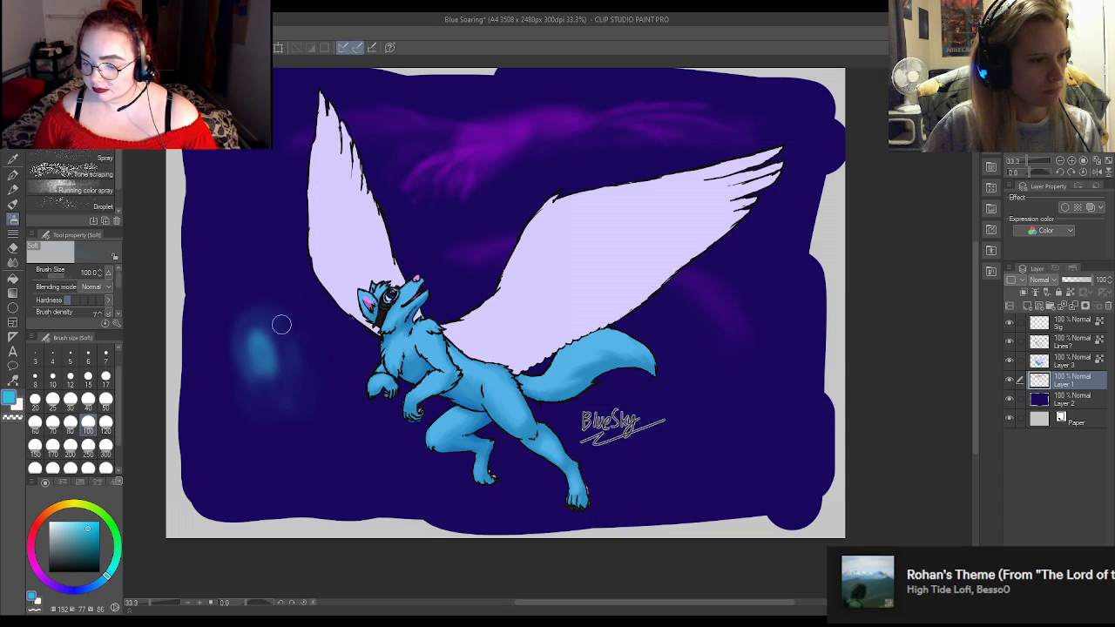
pyautogui.moveTo(288, 334)
pyautogui.mouseDown()
pyautogui.moveTo(287, 272)
pyautogui.moveTo(265, 321)
pyautogui.moveTo(257, 257)
pyautogui.moveTo(261, 314)
pyautogui.moveTo(271, 228)
pyautogui.moveTo(252, 274)
pyautogui.moveTo(264, 255)
pyautogui.moveTo(298, 359)
pyautogui.moveTo(337, 395)
pyautogui.moveTo(295, 362)
pyautogui.moveTo(366, 421)
pyautogui.moveTo(312, 388)
pyautogui.moveTo(325, 410)
pyautogui.moveTo(366, 429)
pyautogui.moveTo(301, 417)
pyautogui.moveTo(289, 393)
pyautogui.moveTo(329, 386)
pyautogui.moveTo(290, 381)
pyautogui.moveTo(271, 419)
pyautogui.moveTo(299, 434)
pyautogui.moveTo(341, 436)
pyautogui.moveTo(319, 428)
pyautogui.moveTo(357, 402)
pyautogui.moveTo(342, 445)
pyautogui.moveTo(310, 431)
pyautogui.moveTo(314, 419)
pyautogui.moveTo(286, 440)
pyautogui.moveTo(298, 418)
pyautogui.moveTo(267, 445)
pyautogui.moveTo(325, 417)
pyautogui.moveTo(372, 465)
pyautogui.moveTo(327, 417)
pyautogui.moveTo(370, 452)
pyautogui.moveTo(385, 432)
pyautogui.moveTo(353, 417)
pyautogui.moveTo(397, 441)
pyautogui.moveTo(374, 416)
pyautogui.moveTo(344, 414)
pyautogui.moveTo(417, 418)
pyautogui.moveTo(403, 429)
pyautogui.moveTo(296, 403)
pyautogui.moveTo(285, 425)
pyautogui.moveTo(259, 391)
pyautogui.moveTo(253, 409)
pyautogui.moveTo(286, 393)
pyautogui.moveTo(274, 312)
pyautogui.moveTo(244, 324)
pyautogui.moveTo(282, 314)
pyautogui.moveTo(265, 309)
pyautogui.moveTo(290, 330)
pyautogui.moveTo(272, 302)
pyautogui.moveTo(297, 324)
pyautogui.moveTo(242, 244)
pyautogui.moveTo(266, 207)
pyautogui.moveTo(286, 236)
pyautogui.moveTo(246, 312)
pyautogui.moveTo(232, 242)
pyautogui.moveTo(241, 249)
pyautogui.moveTo(227, 238)
pyautogui.moveTo(232, 200)
pyautogui.mouseUp()
# Extend the clouds with sampled violet haze around the wings and beyond the tail, and soften the blue cloud with a sampled darker blue.
pyautogui.keyDown('alt'); pyautogui.click(296, 157); pyautogui.keyUp('alt')
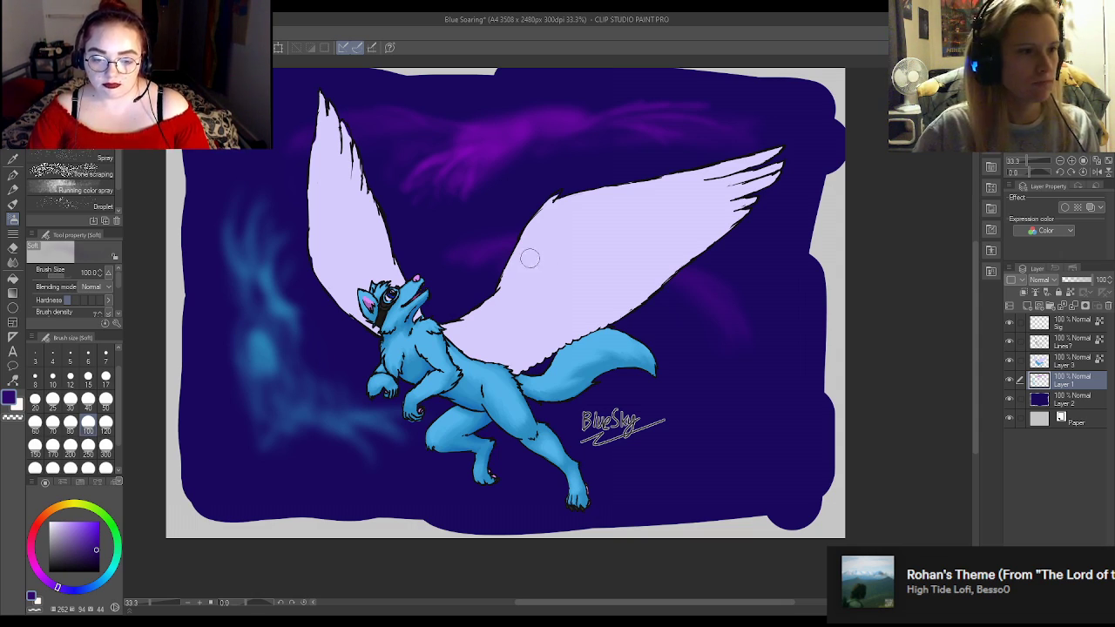
pyautogui.keyDown('alt'); pyautogui.click(715, 120); pyautogui.keyUp('alt')
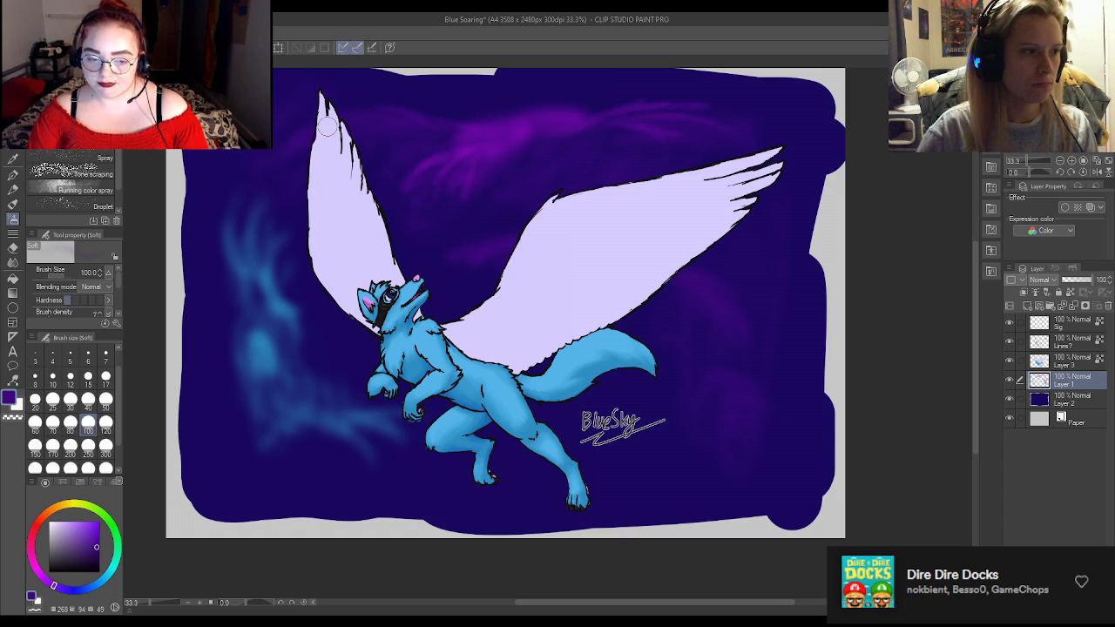
pyautogui.keyDown('alt'); pyautogui.click(262, 252); pyautogui.keyUp('alt')
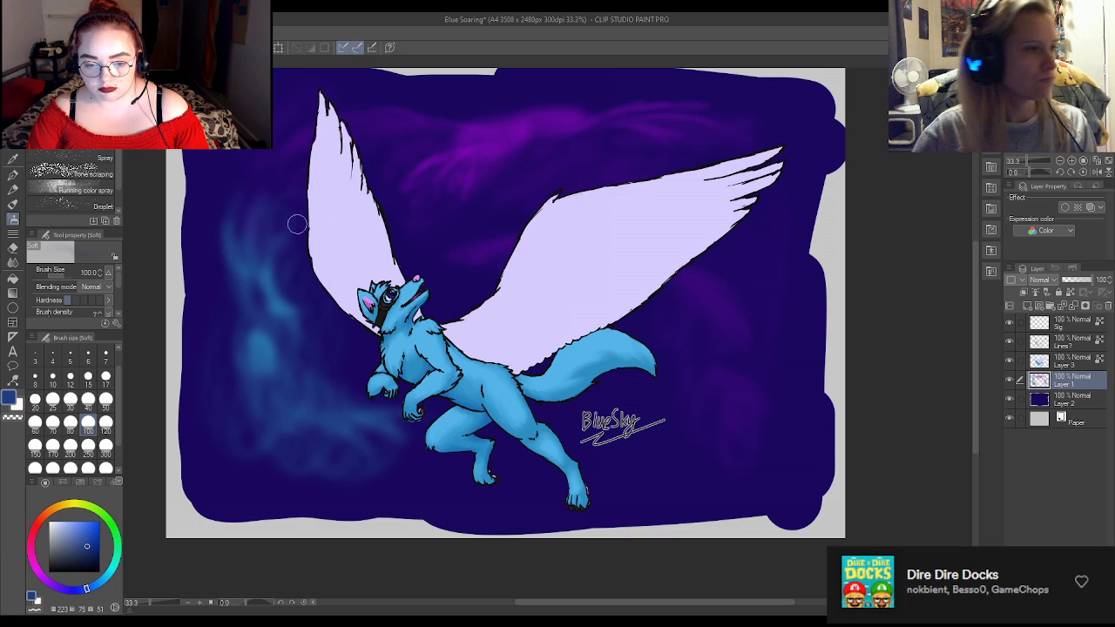
# Soften the clouds with Blend at size 300 and airbrush brighter purple streaks of hue 278 above the wings and beyond the tail.
pyautogui.click(13, 261)
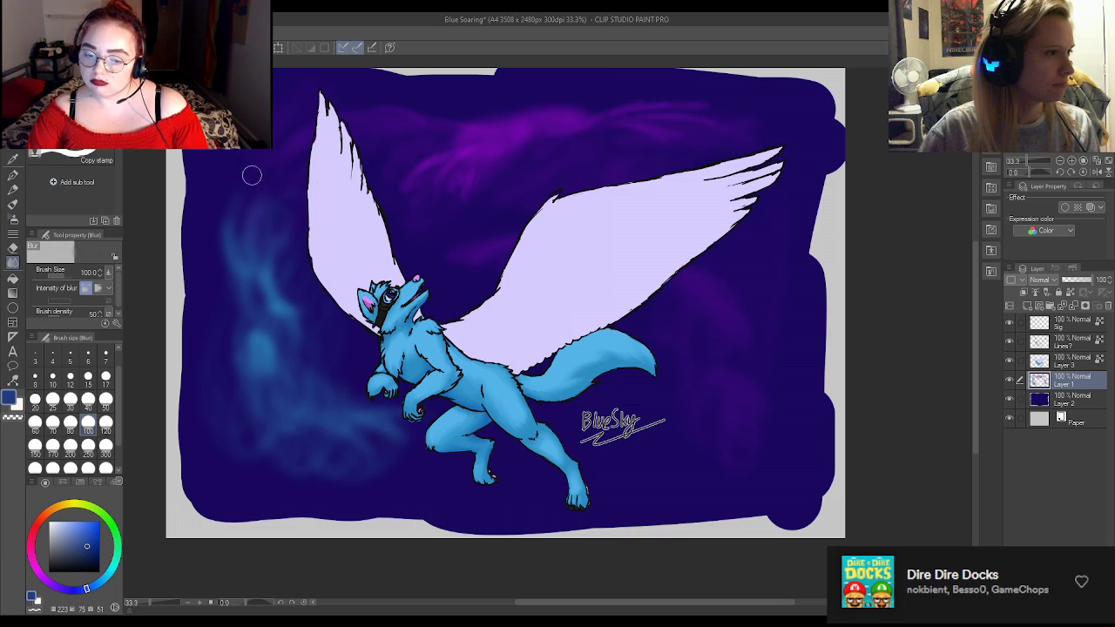
pyautogui.click(79, 122)
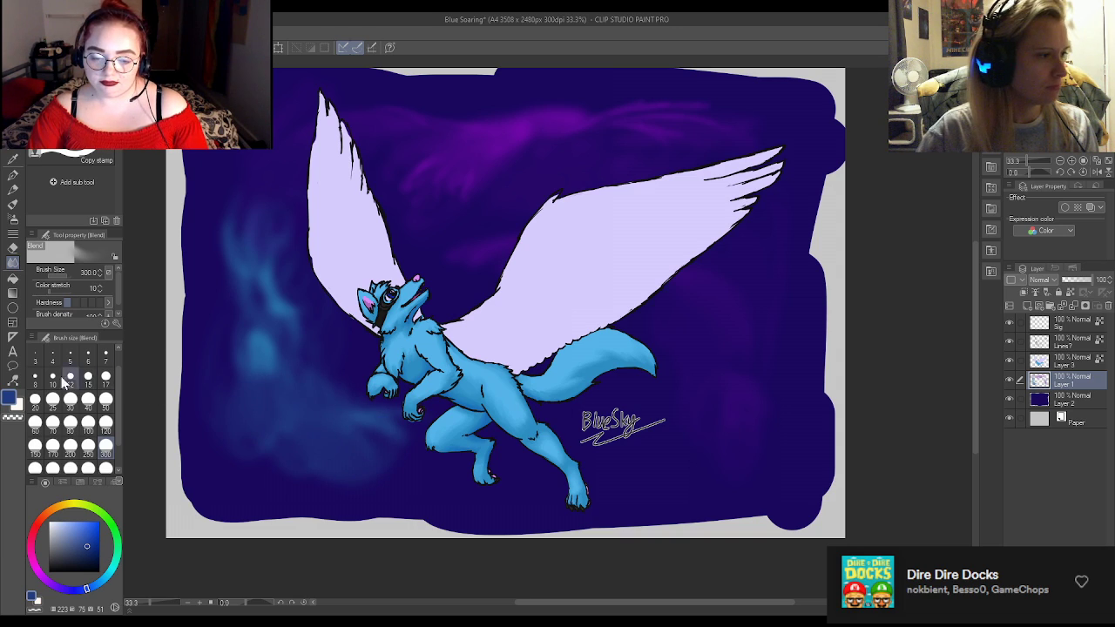
pyautogui.click(13, 218)
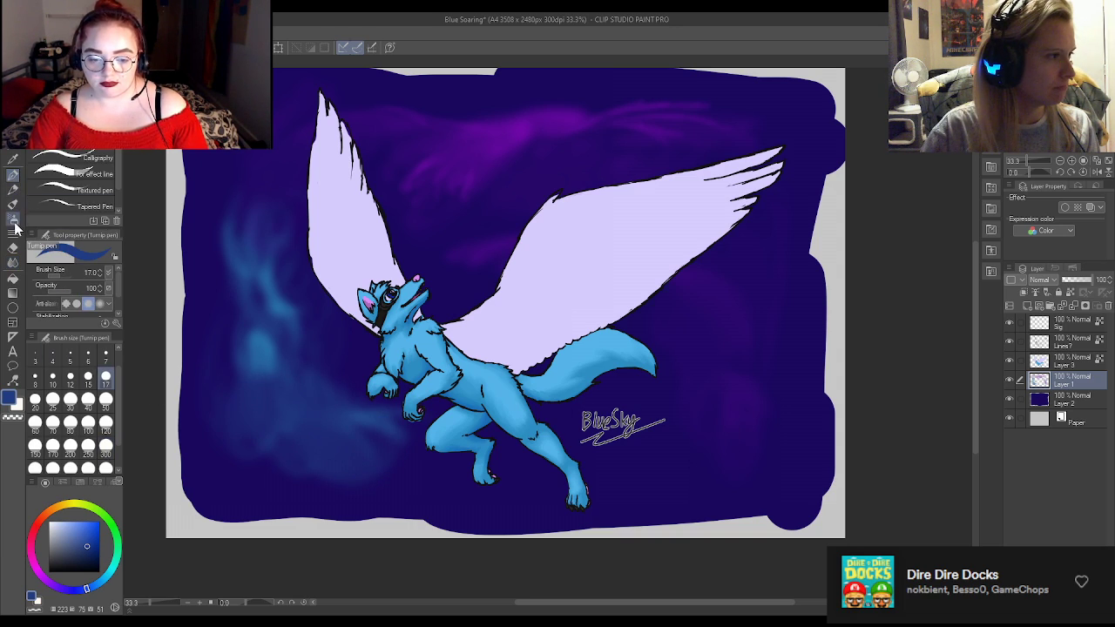
pyautogui.keyDown('alt'); pyautogui.click(228, 411); pyautogui.keyUp('alt')
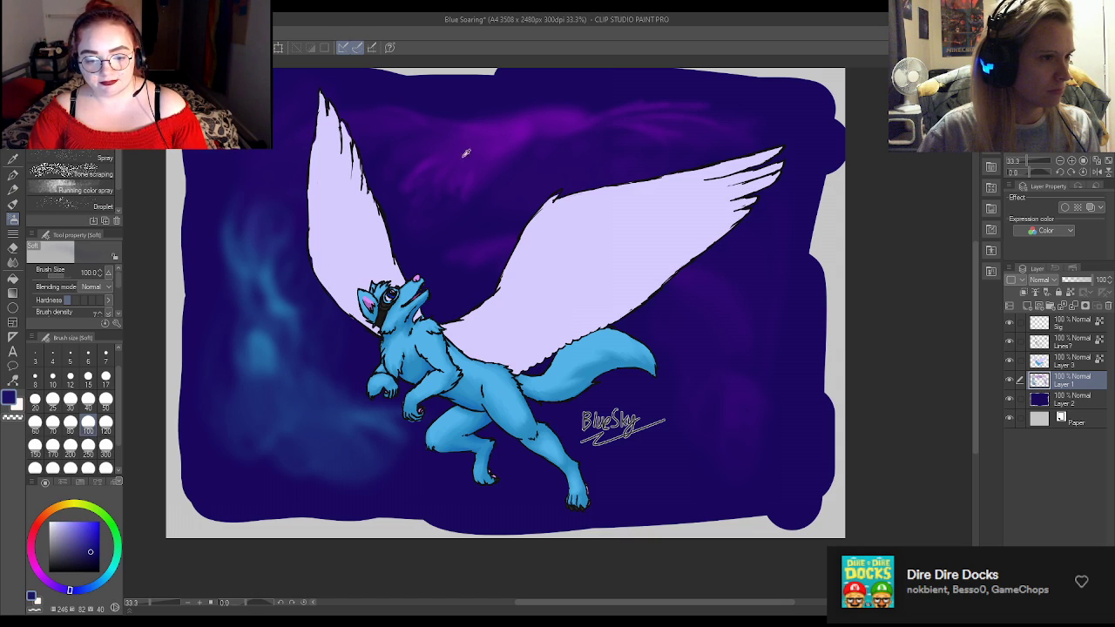
pyautogui.keyDown('alt'); pyautogui.click(527, 126); pyautogui.keyUp('alt')
pyautogui.click(95, 528)
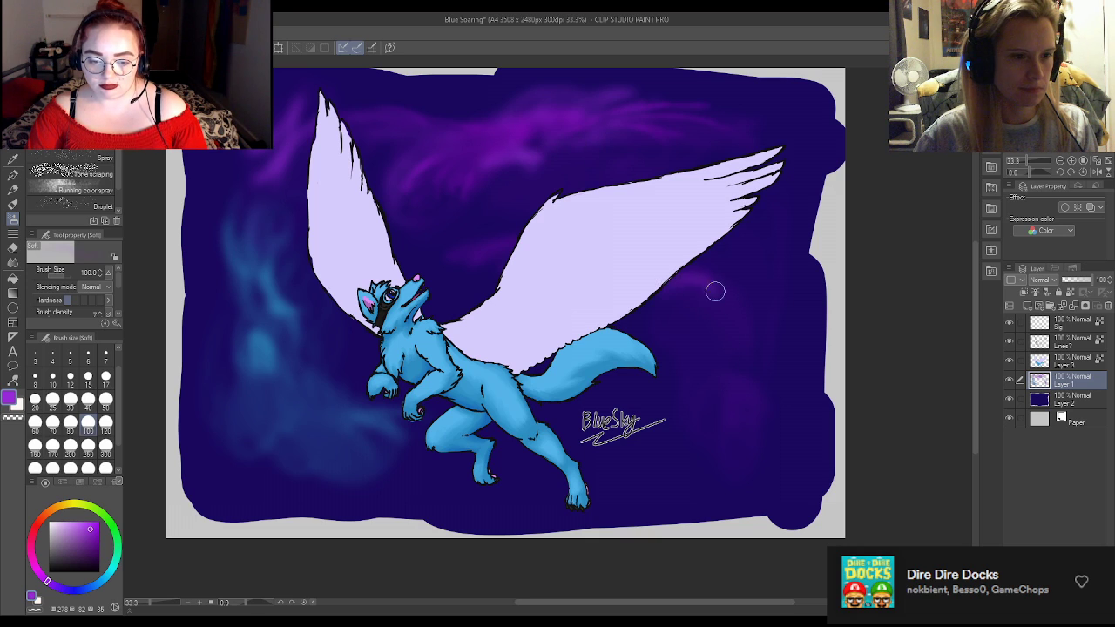
pyautogui.moveTo(708, 289); pyautogui.dragTo(694, 287)
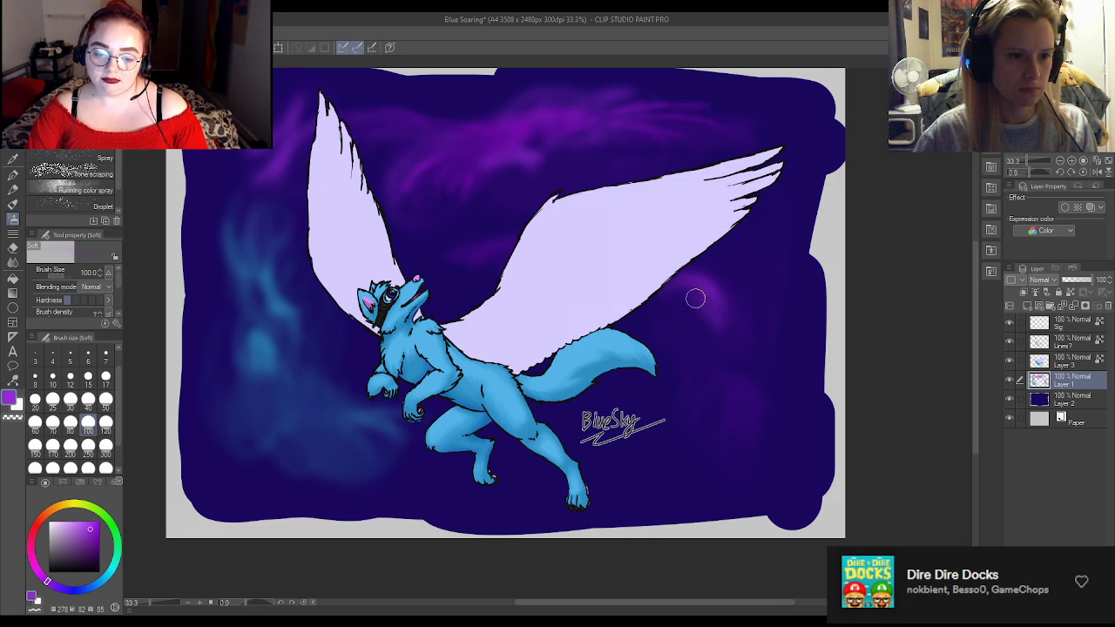
pyautogui.moveTo(722, 371)
pyautogui.mouseDown()
pyautogui.moveTo(725, 343)
pyautogui.moveTo(694, 321)
pyautogui.moveTo(731, 370)
pyautogui.mouseUp()
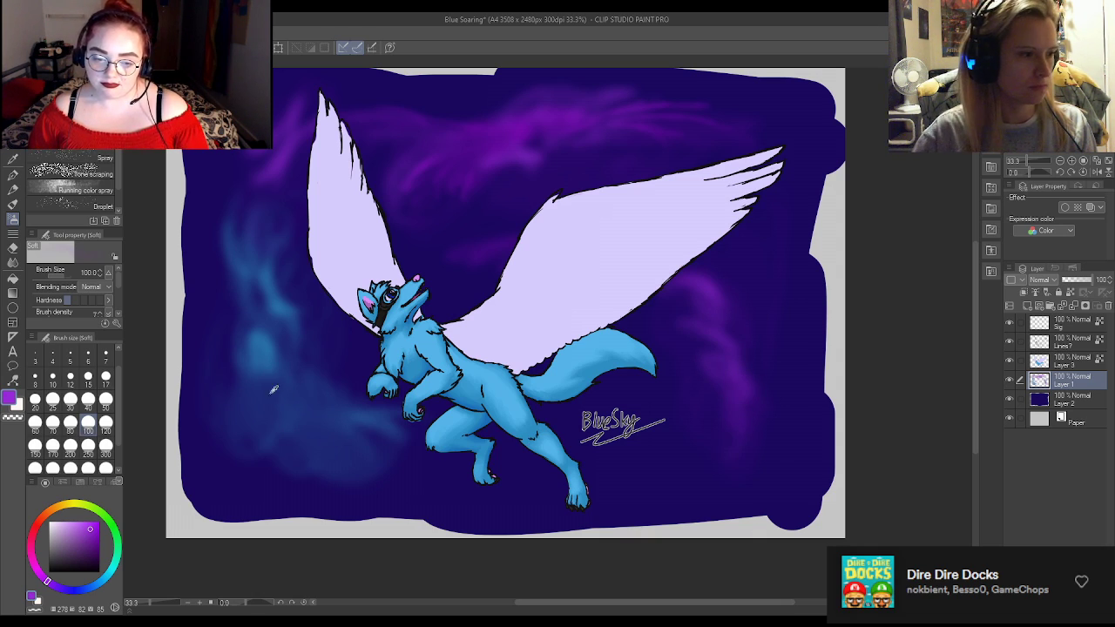
# Sample the fur's light blue and airbrush wispy strokes at size 100 through the lower blue cloud and below the front paws.
pyautogui.keyDown('alt'); pyautogui.click(448, 345); pyautogui.keyUp('alt')
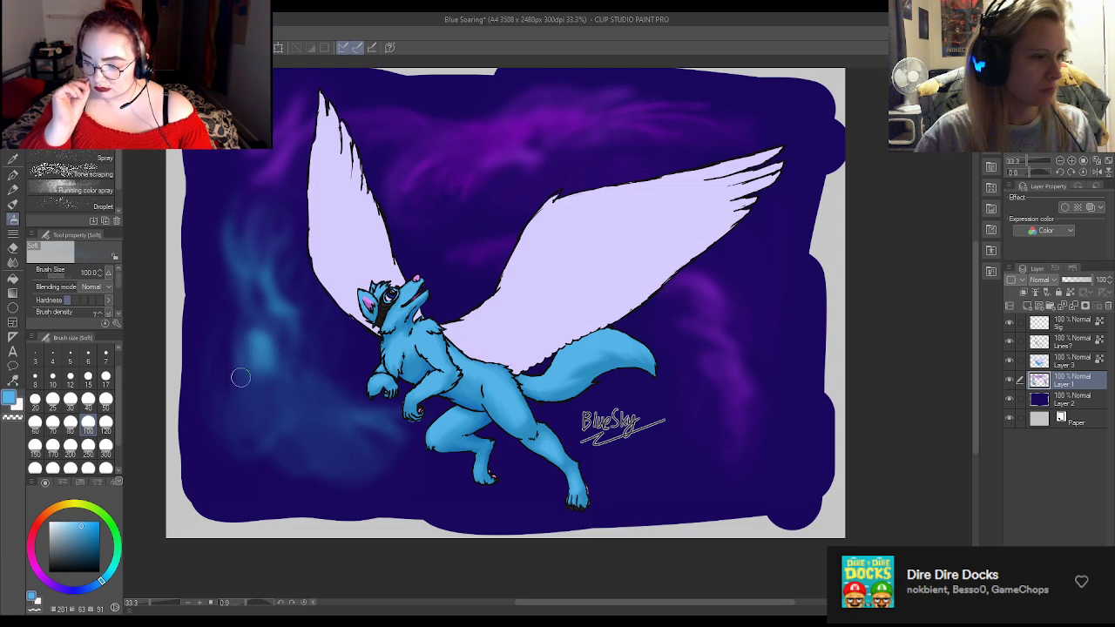
pyautogui.moveTo(292, 404)
pyautogui.mouseDown()
pyautogui.moveTo(317, 412)
pyautogui.moveTo(275, 432)
pyautogui.moveTo(297, 401)
pyautogui.moveTo(313, 402)
pyautogui.moveTo(301, 437)
pyautogui.mouseUp()
pyautogui.moveTo(392, 464); pyautogui.dragTo(338, 447)
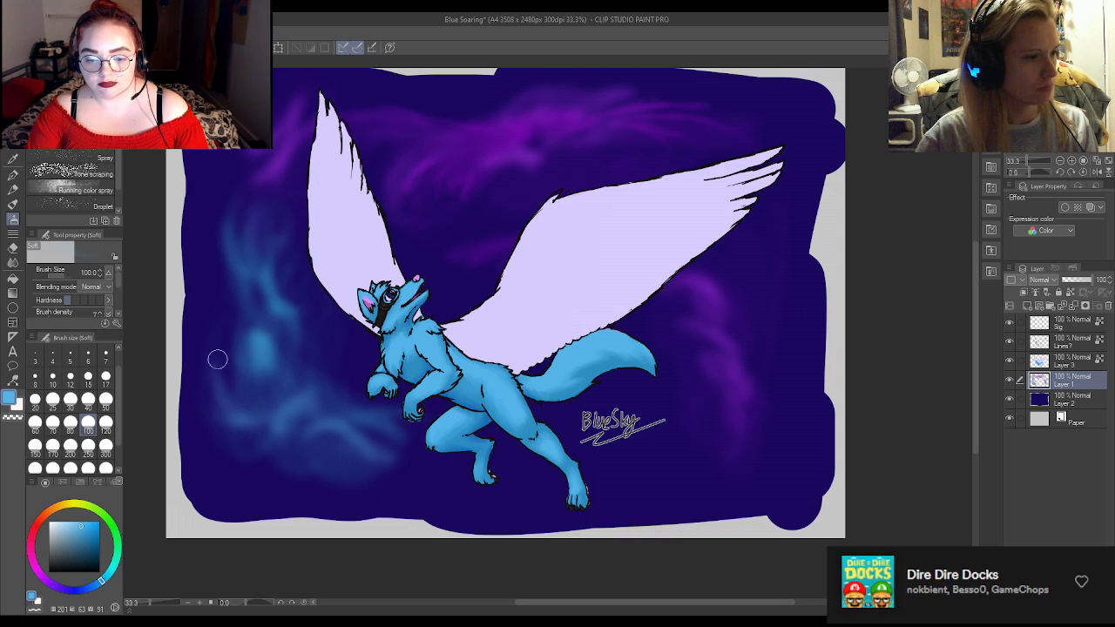
pyautogui.moveTo(213, 413)
pyautogui.mouseDown()
pyautogui.moveTo(225, 443)
pyautogui.moveTo(261, 453)
pyautogui.moveTo(211, 372)
pyautogui.moveTo(247, 409)
pyautogui.mouseUp()
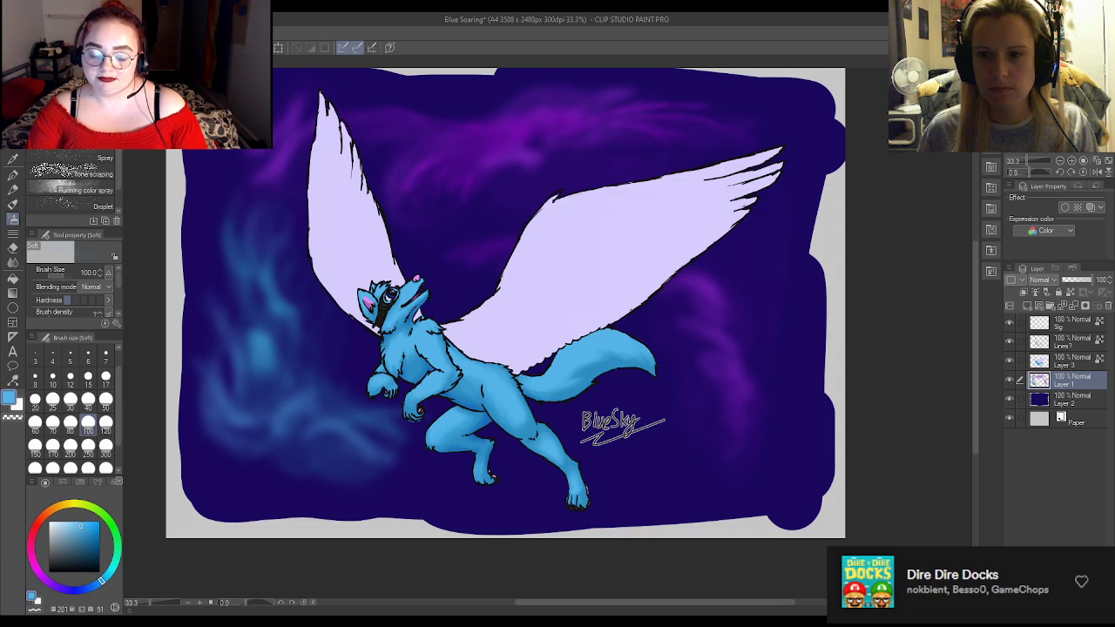
# Smudge the purple clouds beyond the tail, between the wings and around the far wing's tip using Finger tip at size 300.
pyautogui.click(13, 263)
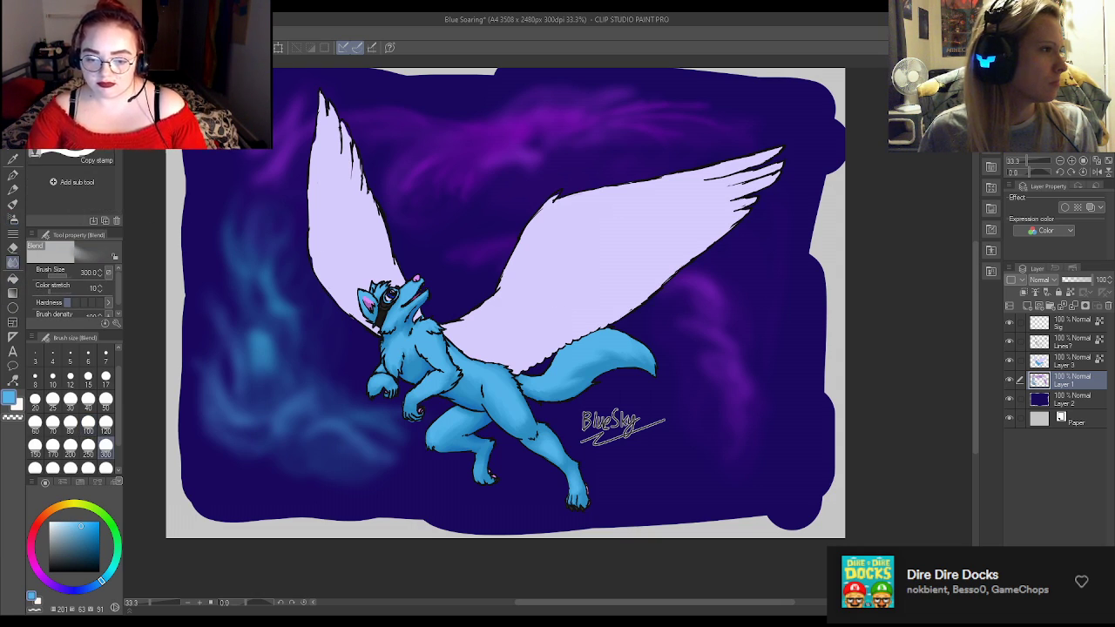
pyautogui.click(77, 147)
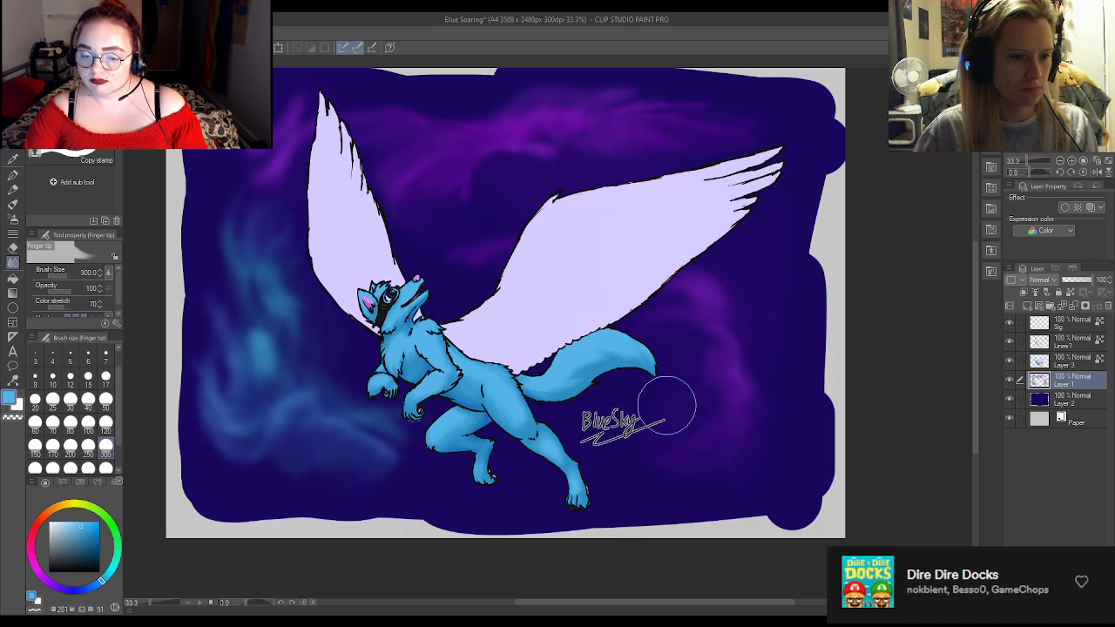
pyautogui.moveTo(736, 437)
pyautogui.mouseDown()
pyautogui.moveTo(816, 343)
pyautogui.moveTo(794, 323)
pyautogui.moveTo(817, 301)
pyautogui.moveTo(815, 276)
pyautogui.moveTo(776, 247)
pyautogui.moveTo(789, 213)
pyautogui.moveTo(767, 116)
pyautogui.moveTo(785, 114)
pyautogui.moveTo(733, 92)
pyautogui.moveTo(673, 90)
pyautogui.moveTo(695, 89)
pyautogui.moveTo(671, 119)
pyautogui.moveTo(684, 137)
pyautogui.moveTo(605, 207)
pyautogui.mouseUp()
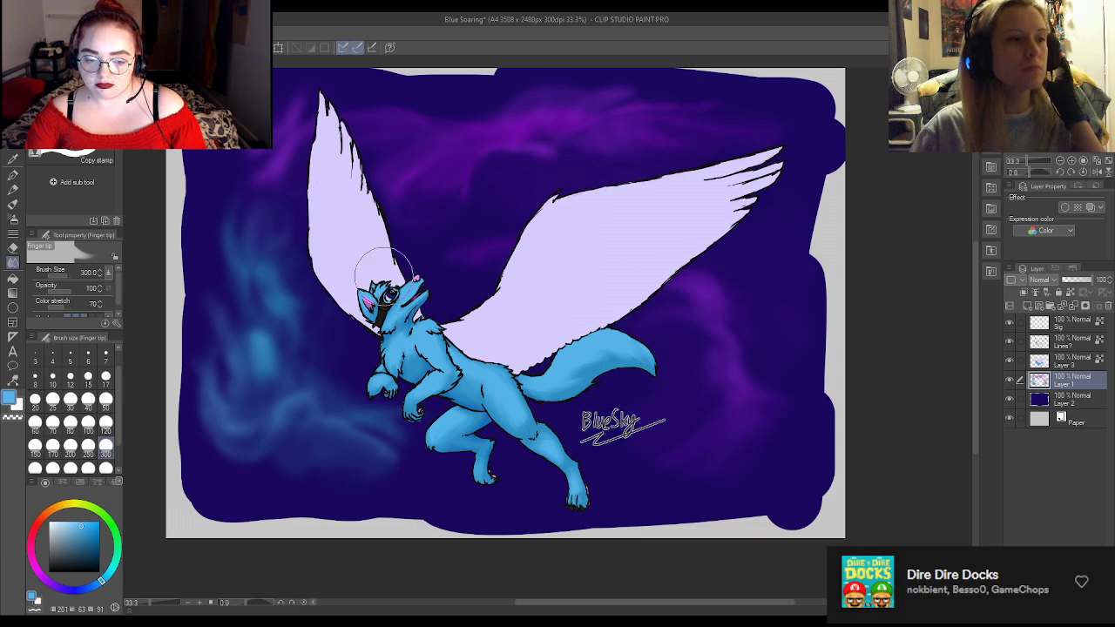
pyautogui.moveTo(336, 166)
pyautogui.mouseDown()
pyautogui.moveTo(302, 165)
pyautogui.moveTo(320, 178)
pyautogui.moveTo(310, 162)
pyautogui.moveTo(327, 170)
pyautogui.moveTo(328, 188)
pyautogui.moveTo(428, 204)
pyautogui.moveTo(416, 168)
pyautogui.moveTo(499, 179)
pyautogui.moveTo(457, 96)
pyautogui.moveTo(529, 79)
pyautogui.moveTo(508, 94)
pyautogui.moveTo(372, 100)
pyautogui.moveTo(363, 88)
pyautogui.moveTo(403, 94)
pyautogui.moveTo(369, 93)
pyautogui.moveTo(373, 102)
pyautogui.moveTo(333, 90)
pyautogui.moveTo(445, 136)
pyautogui.moveTo(396, 138)
pyautogui.moveTo(427, 143)
pyautogui.moveTo(436, 133)
pyautogui.moveTo(365, 120)
pyautogui.moveTo(374, 111)
pyautogui.moveTo(339, 119)
pyautogui.moveTo(261, 103)
pyautogui.mouseUp()
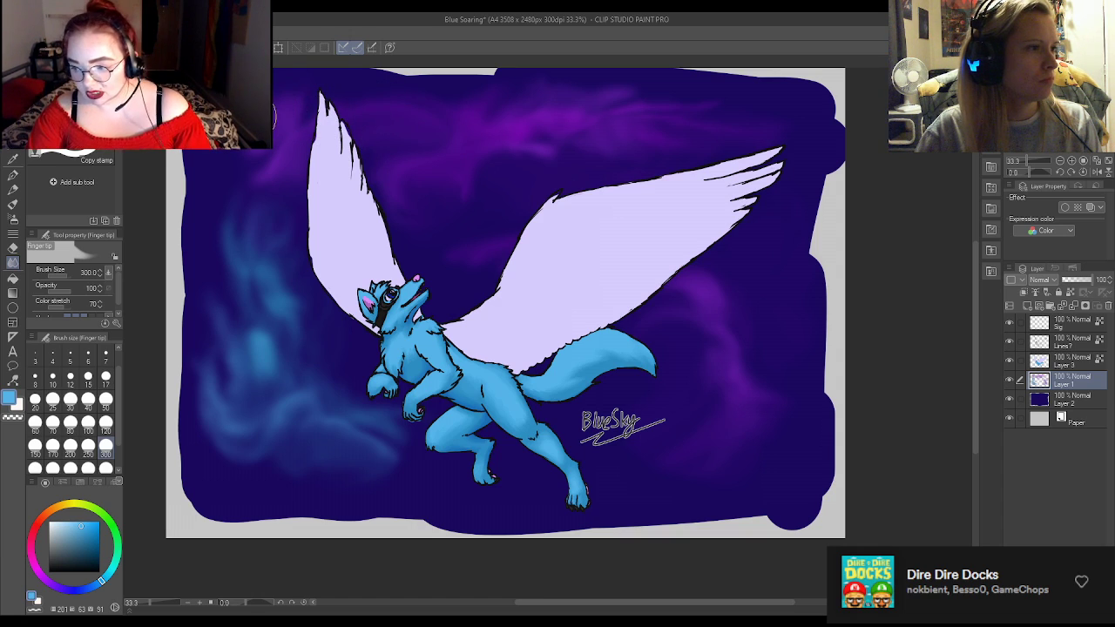
# Smudge the blue cloud upward beside the far wing and outward below the paws, and save the illustration.
pyautogui.moveTo(247, 153)
pyautogui.mouseDown()
pyautogui.moveTo(242, 189)
pyautogui.moveTo(276, 191)
pyautogui.moveTo(266, 221)
pyautogui.moveTo(278, 179)
pyautogui.moveTo(258, 181)
pyautogui.moveTo(247, 195)
pyautogui.moveTo(297, 203)
pyautogui.moveTo(299, 188)
pyautogui.moveTo(240, 158)
pyautogui.moveTo(273, 158)
pyautogui.moveTo(329, 190)
pyautogui.moveTo(369, 235)
pyautogui.moveTo(318, 318)
pyautogui.moveTo(331, 346)
pyautogui.moveTo(311, 310)
pyautogui.moveTo(322, 298)
pyautogui.moveTo(312, 269)
pyautogui.moveTo(357, 365)
pyautogui.moveTo(380, 374)
pyautogui.moveTo(363, 388)
pyautogui.moveTo(423, 424)
pyautogui.moveTo(404, 473)
pyautogui.moveTo(381, 486)
pyautogui.moveTo(286, 485)
pyautogui.moveTo(260, 471)
pyautogui.moveTo(224, 483)
pyautogui.moveTo(192, 450)
pyautogui.moveTo(221, 363)
pyautogui.moveTo(232, 229)
pyautogui.mouseUp()
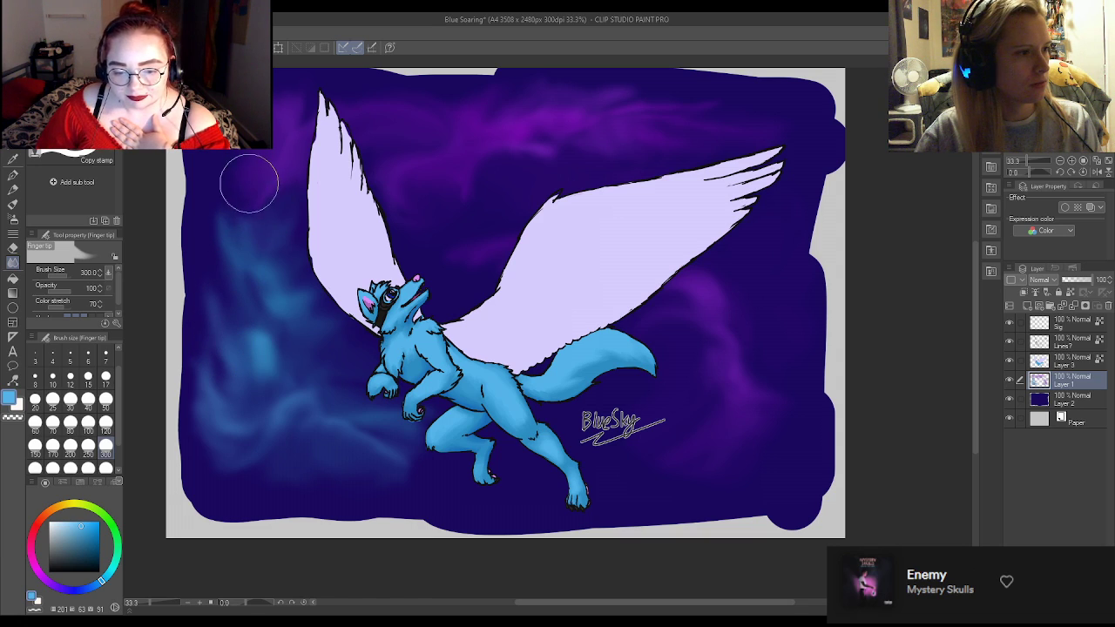
pyautogui.moveTo(277, 200)
pyautogui.mouseDown()
pyautogui.moveTo(241, 219)
pyautogui.moveTo(258, 205)
pyautogui.moveTo(265, 225)
pyautogui.moveTo(264, 195)
pyautogui.moveTo(265, 242)
pyautogui.moveTo(261, 223)
pyautogui.moveTo(260, 241)
pyautogui.moveTo(225, 230)
pyautogui.moveTo(223, 191)
pyautogui.moveTo(241, 157)
pyautogui.moveTo(252, 159)
pyautogui.moveTo(237, 206)
pyautogui.moveTo(248, 163)
pyautogui.mouseUp()
pyautogui.moveTo(258, 114)
pyautogui.mouseDown()
pyautogui.moveTo(267, 201)
pyautogui.moveTo(285, 243)
pyautogui.moveTo(276, 223)
pyautogui.moveTo(288, 241)
pyautogui.moveTo(277, 229)
pyautogui.moveTo(294, 194)
pyautogui.mouseUp()
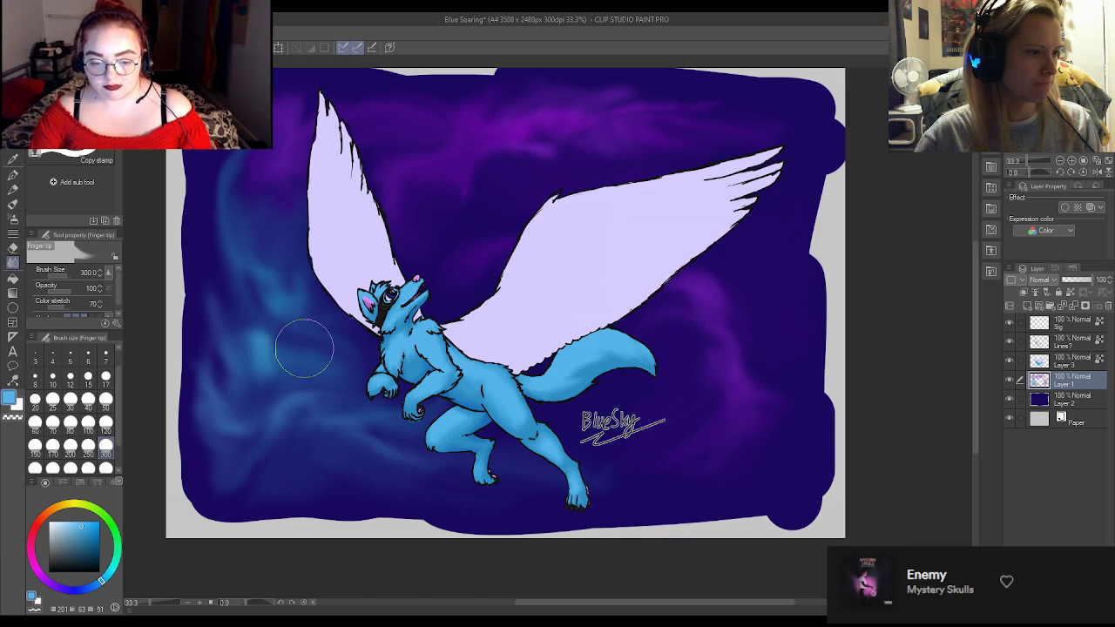
pyautogui.moveTo(251, 322); pyautogui.dragTo(208, 286)
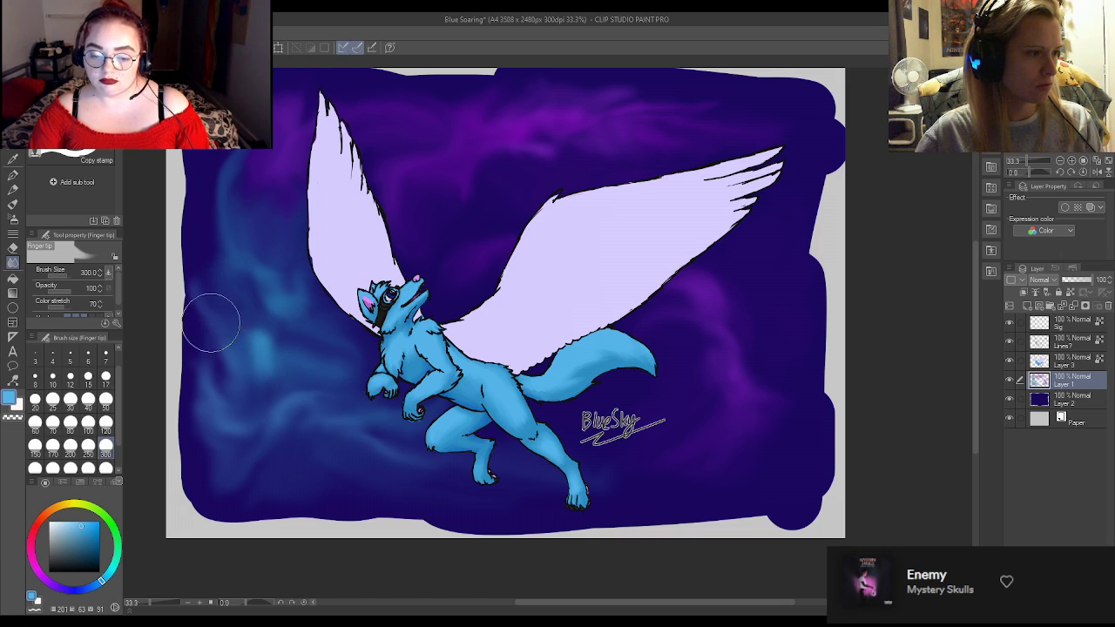
pyautogui.moveTo(217, 372)
pyautogui.mouseDown()
pyautogui.moveTo(228, 398)
pyautogui.moveTo(269, 384)
pyautogui.moveTo(326, 397)
pyautogui.mouseUp()
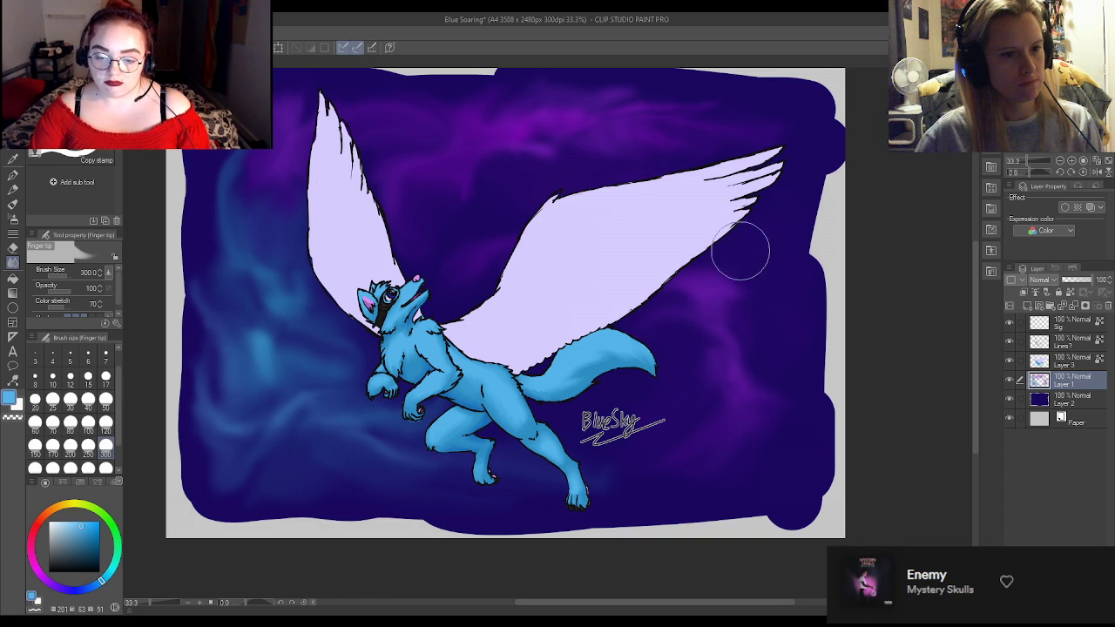
pyautogui.scroll(-1, 602, 225)
pyautogui.scroll(1, 502, 197)
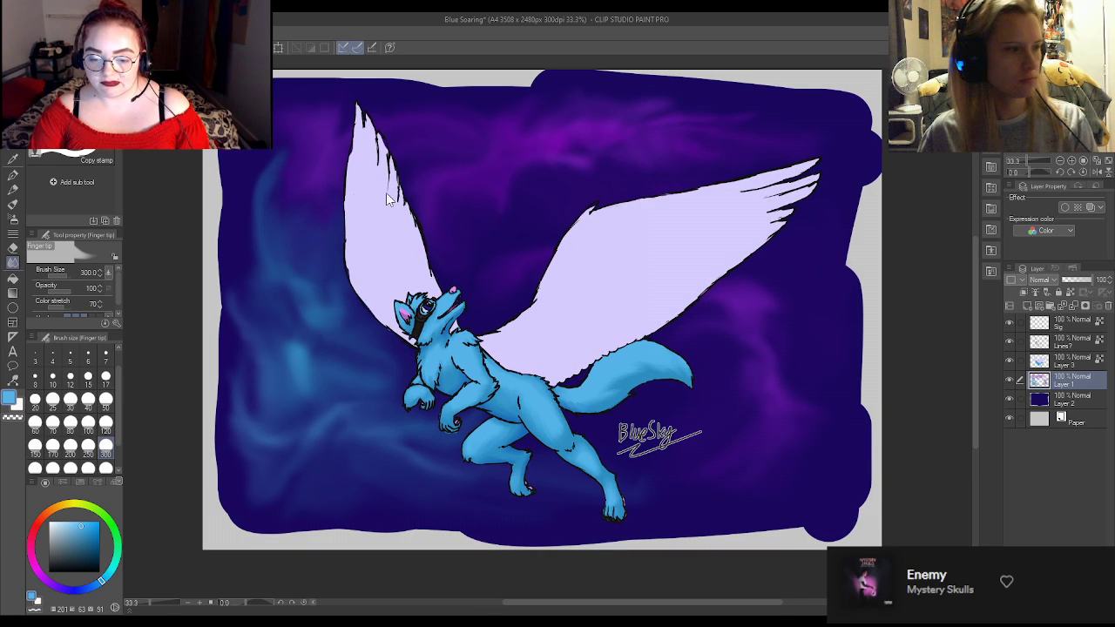
pyautogui.hotkey('ctrl', 's')
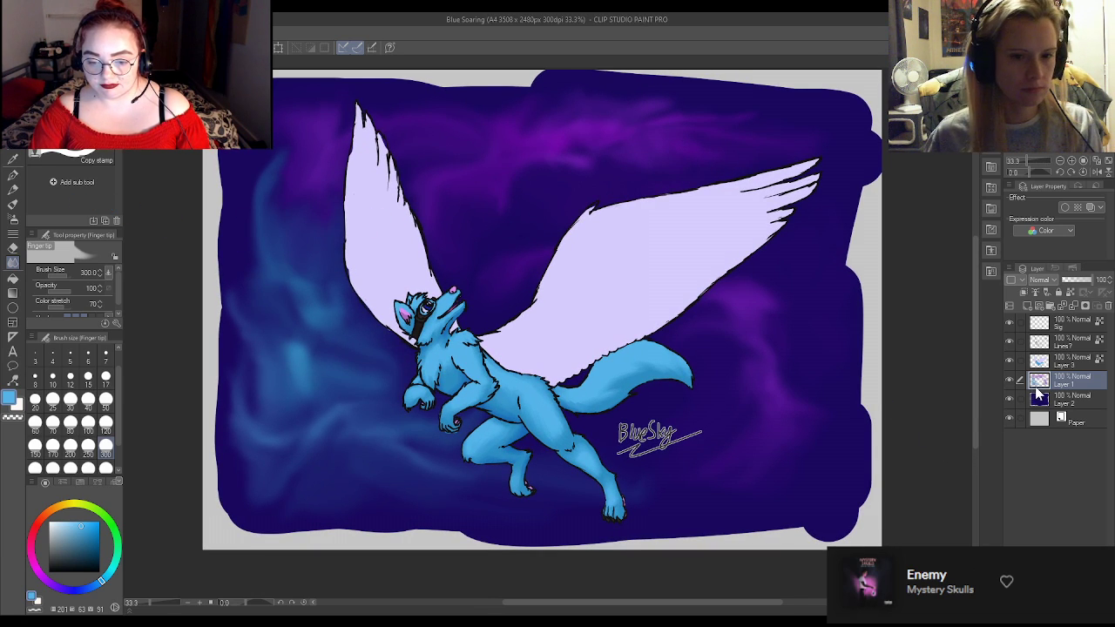
# Add a new layer directly above the cloud layer and choose the Dappled light decoration brush.
pyautogui.click(1028, 307)
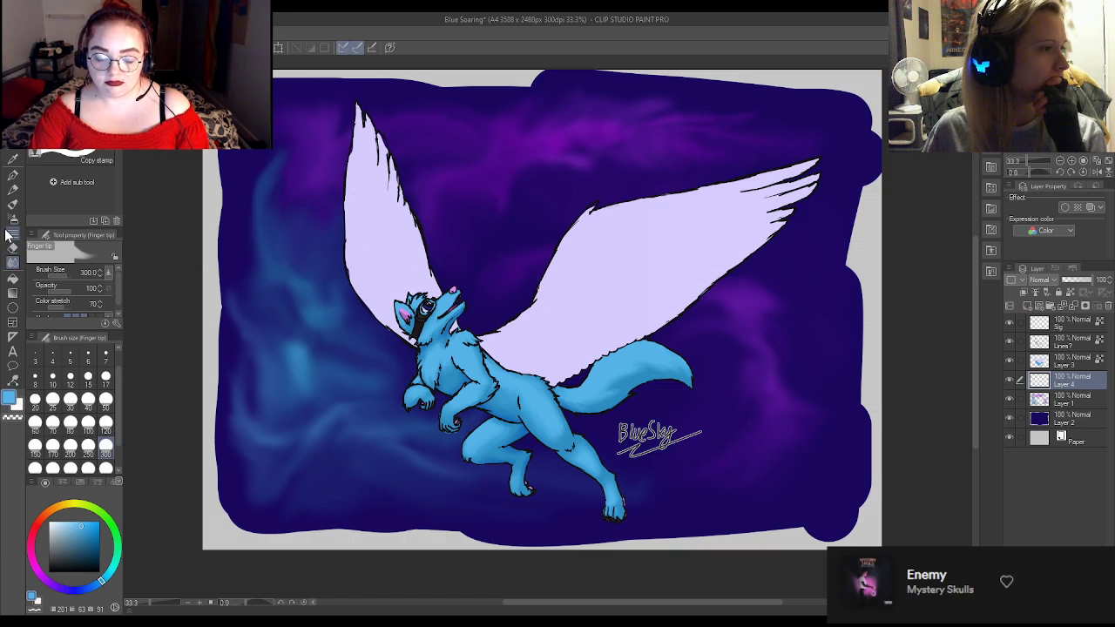
pyautogui.click(13, 235)
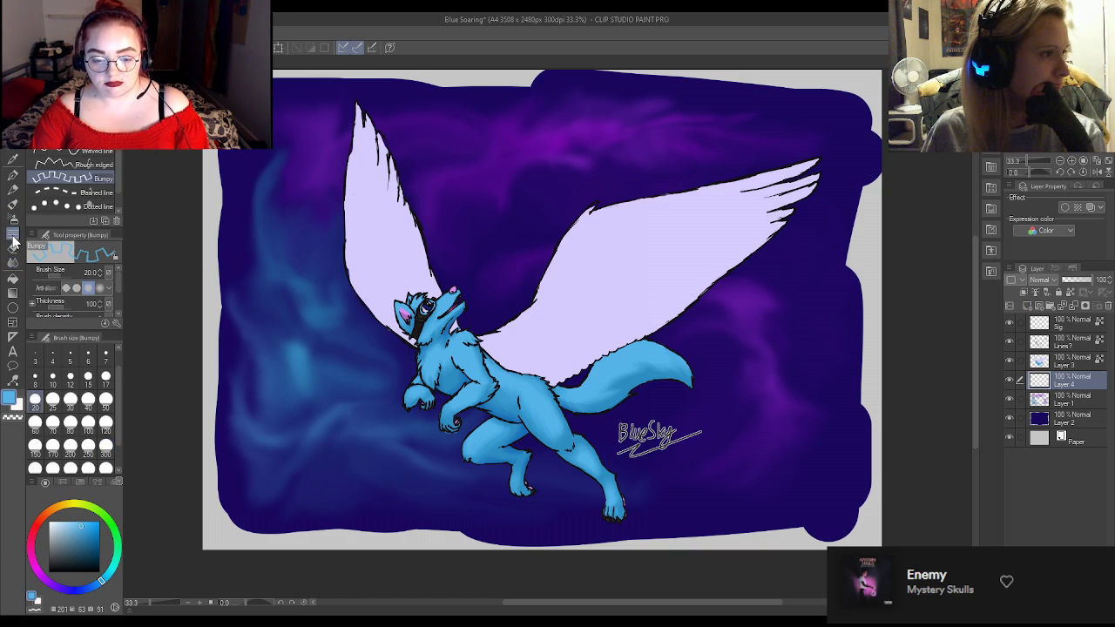
pyautogui.click(69, 140)
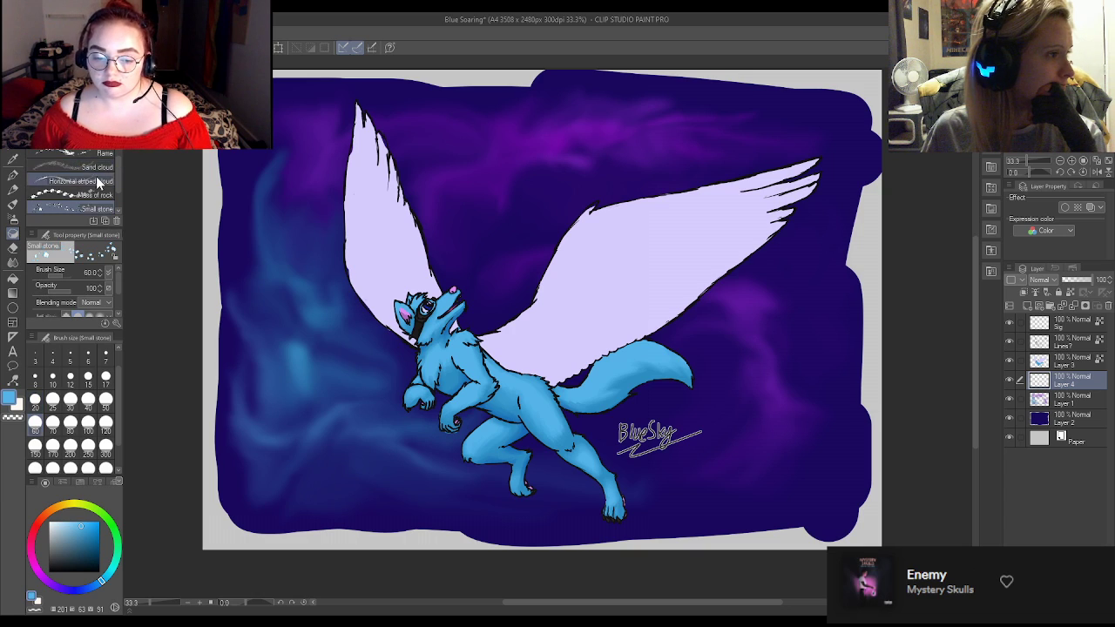
pyautogui.scroll(3, 97, 201)
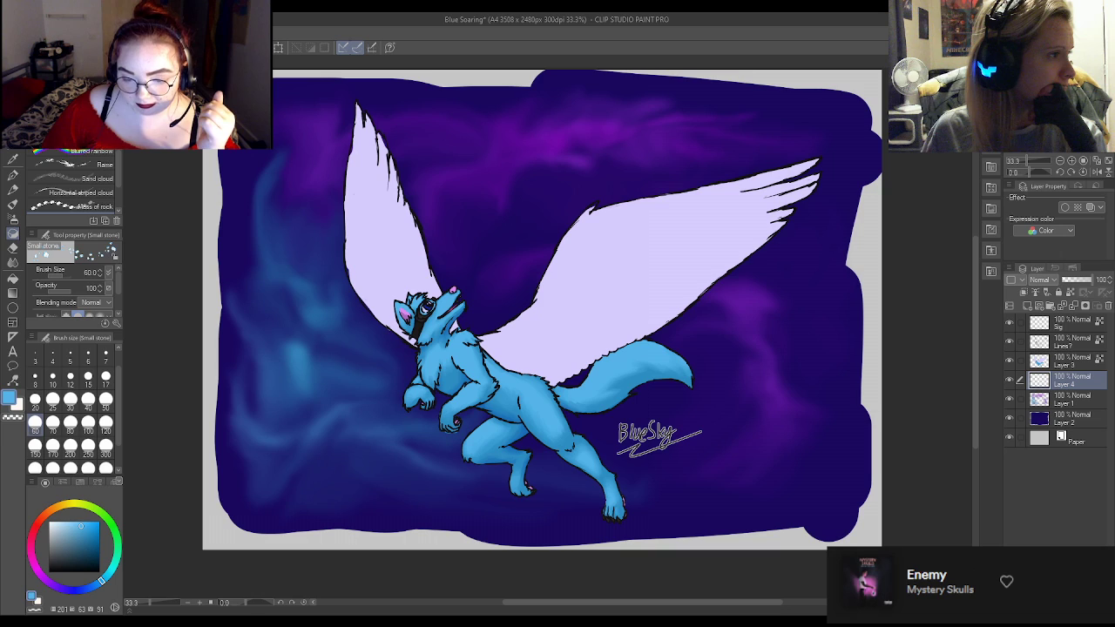
pyautogui.click(82, 139)
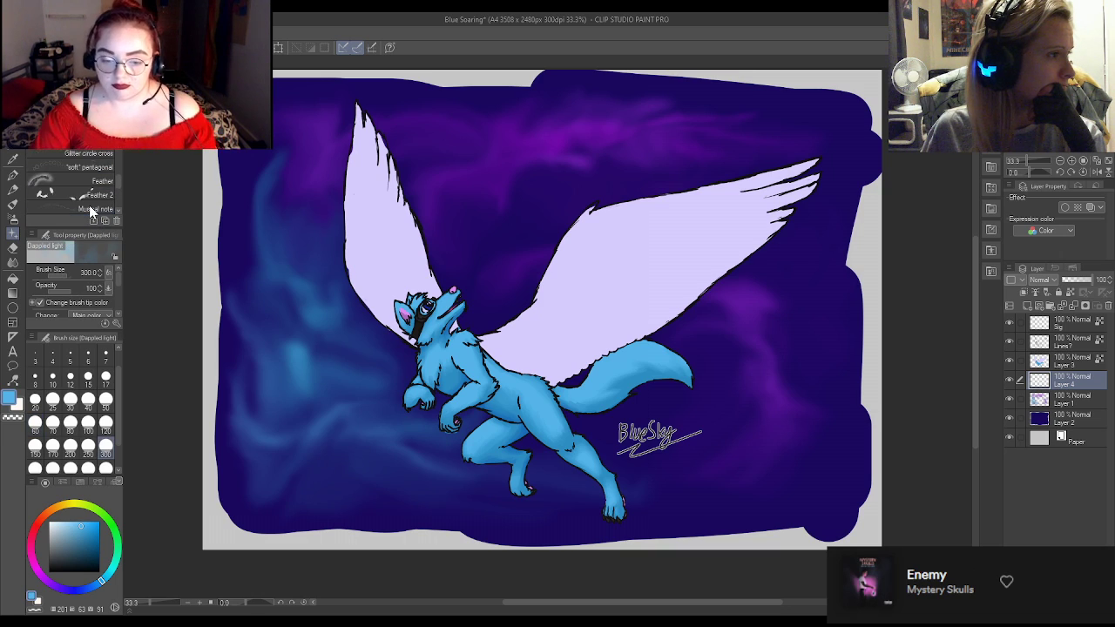
pyautogui.scroll(1, 89, 205)
pyautogui.scroll(-2, 91, 202)
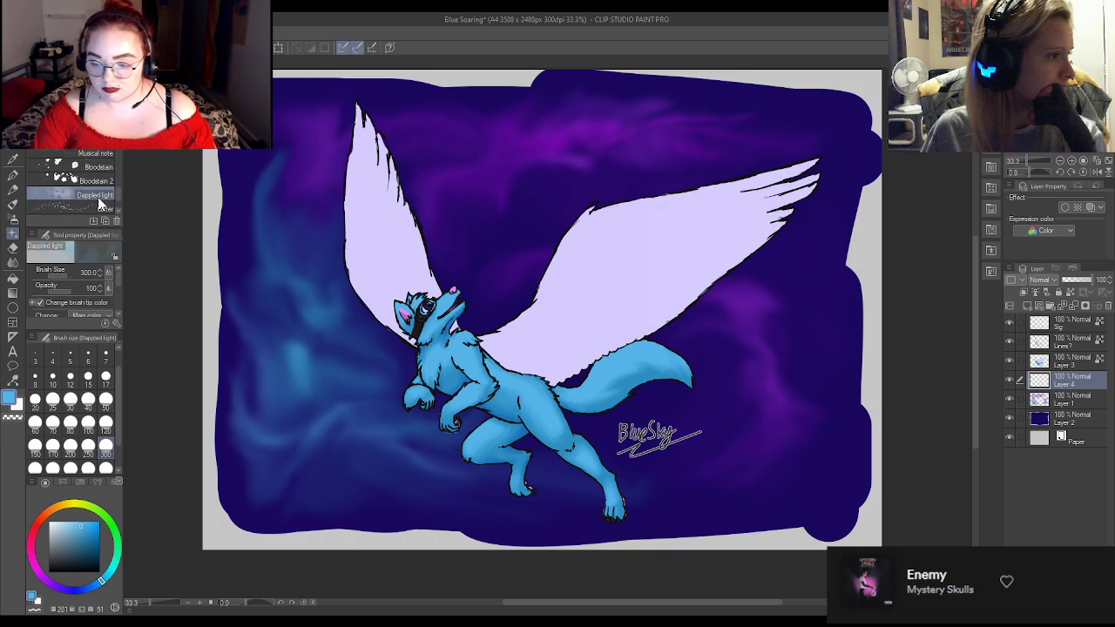
# Try Dappled light at size 300 behind the far wing, undo it, and dab dapples into the blue cloud at sizes 50 and 300.
pyautogui.moveTo(311, 174); pyautogui.dragTo(400, 154)
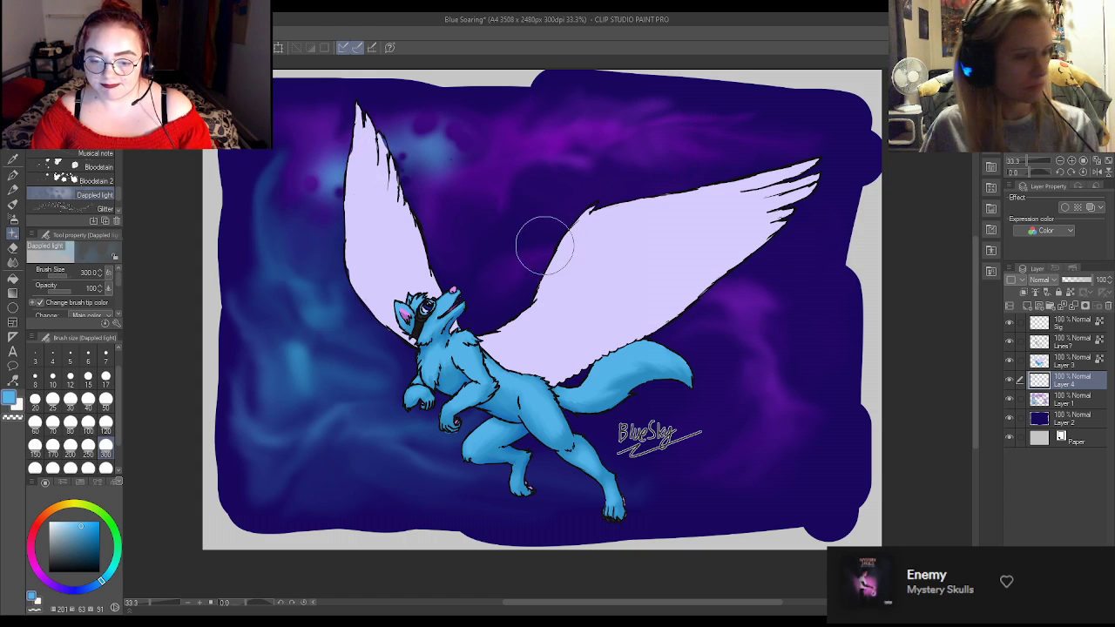
pyautogui.hotkey('ctrl', 'z')
pyautogui.click(105, 399)
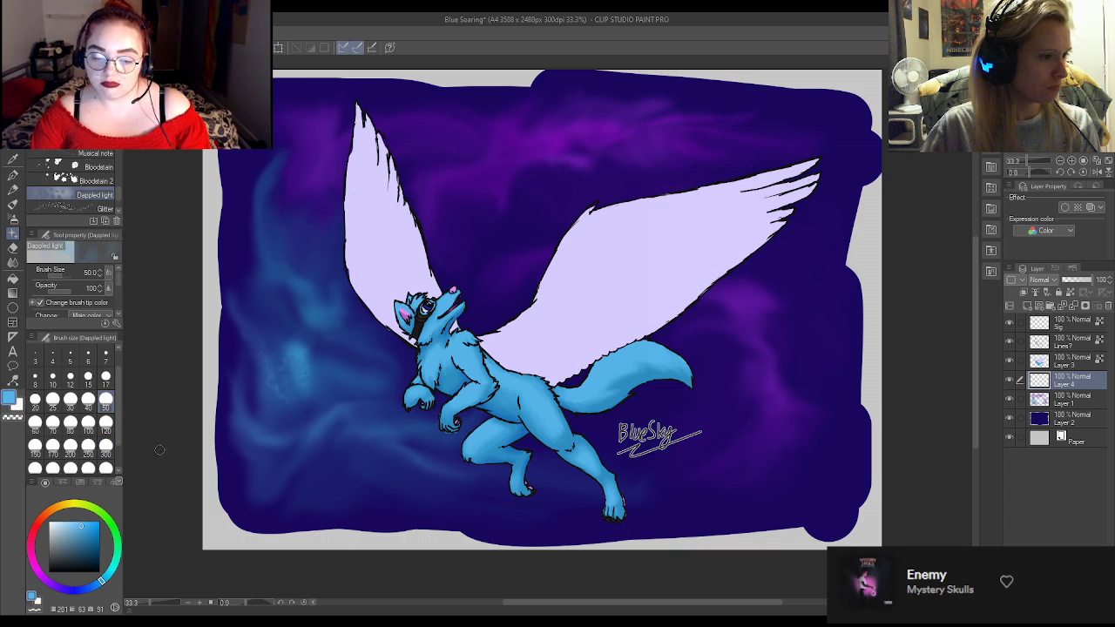
pyautogui.click(105, 446)
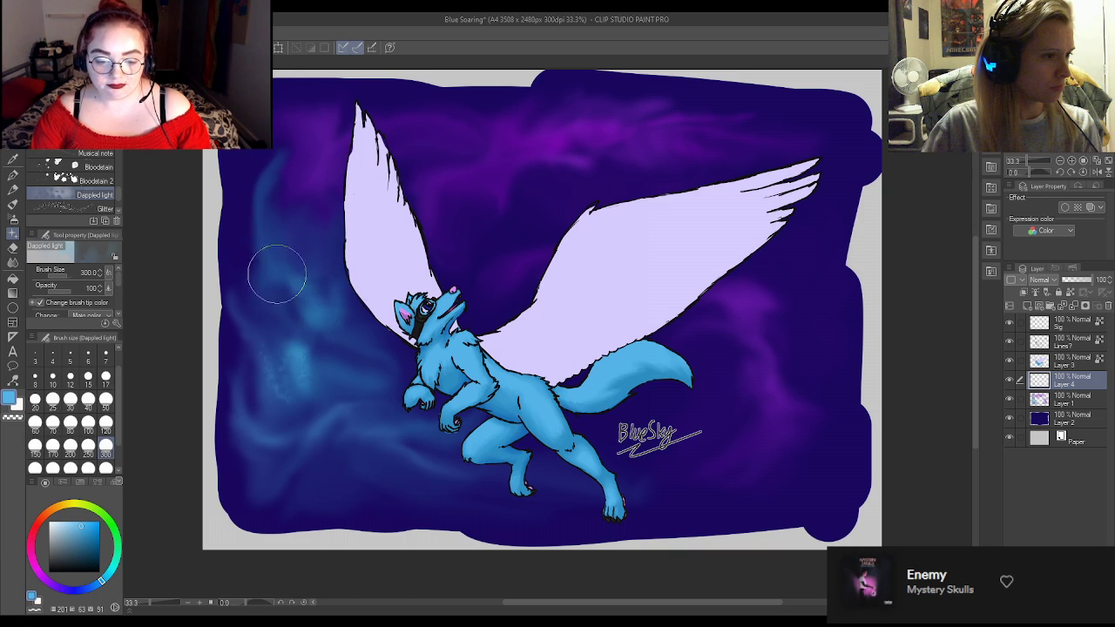
# Dab Dappled light in a light purple of hue 278 at size 300 over the purple clouds above the wings and beyond the tail.
pyautogui.keyDown('alt'); pyautogui.click(383, 171); pyautogui.keyUp('alt')
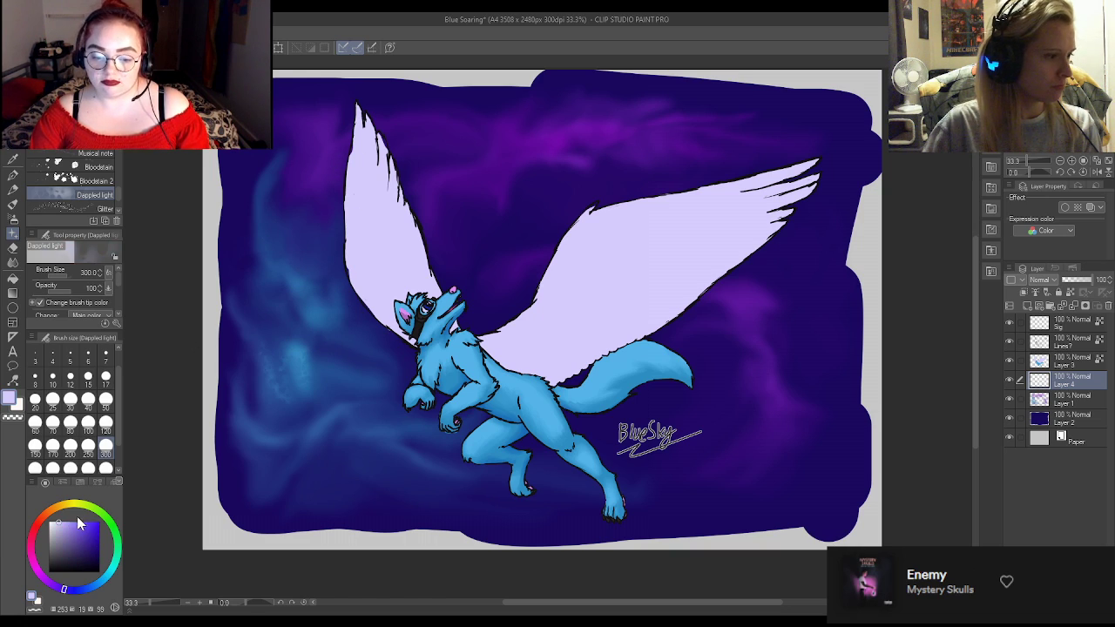
pyautogui.keyDown('alt'); pyautogui.click(529, 136); pyautogui.keyUp('alt')
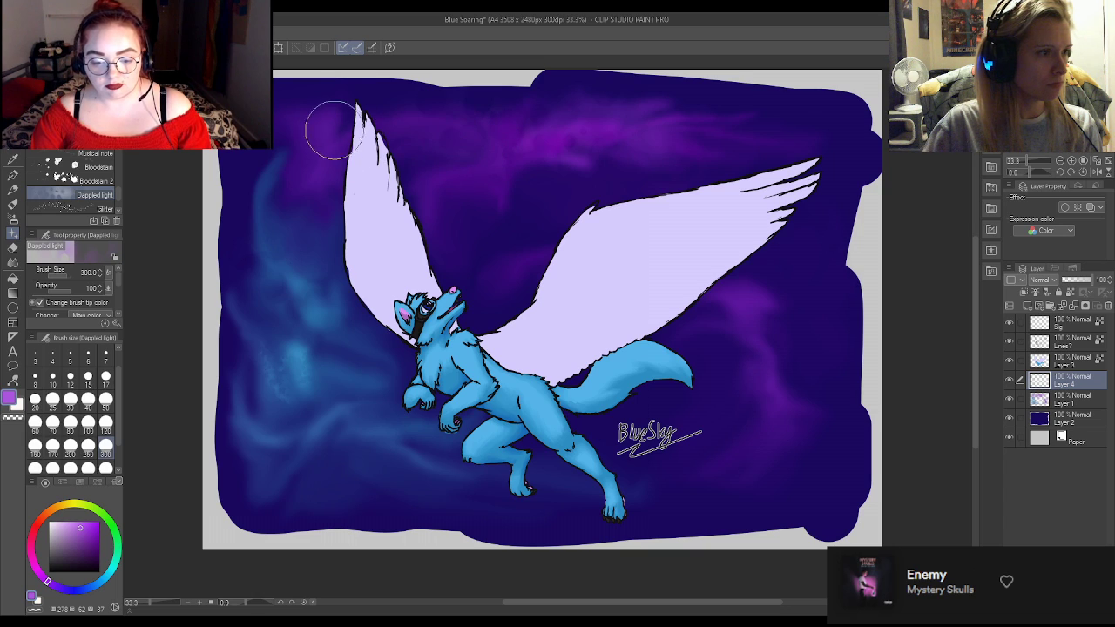
pyautogui.moveTo(754, 362)
pyautogui.mouseDown()
pyautogui.moveTo(736, 339)
pyautogui.moveTo(758, 368)
pyautogui.mouseUp()
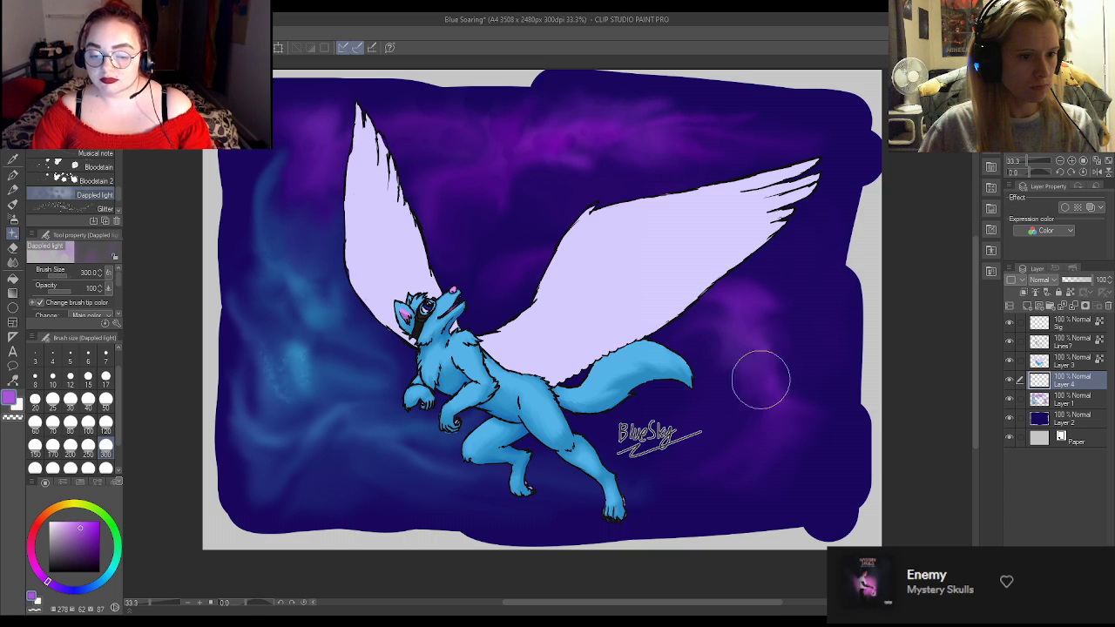
pyautogui.moveTo(746, 324)
pyautogui.mouseDown()
pyautogui.moveTo(748, 448)
pyautogui.moveTo(761, 340)
pyautogui.moveTo(813, 437)
pyautogui.moveTo(820, 485)
pyautogui.moveTo(766, 360)
pyautogui.moveTo(776, 417)
pyautogui.moveTo(754, 351)
pyautogui.moveTo(769, 424)
pyautogui.mouseUp()
pyautogui.moveTo(561, 179)
pyautogui.mouseDown()
pyautogui.moveTo(501, 147)
pyautogui.moveTo(551, 138)
pyautogui.moveTo(489, 161)
pyautogui.moveTo(550, 138)
pyautogui.moveTo(496, 156)
pyautogui.mouseUp()
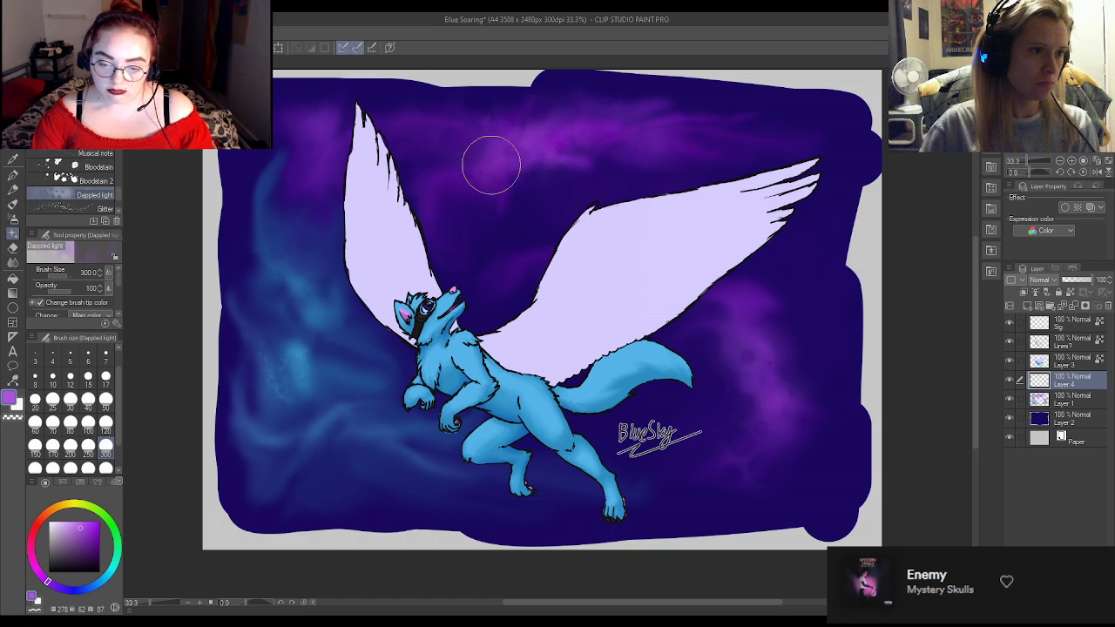
# Sample light blue and brush Dappled light at size 300 across the blue clouds beside the far wing and below the paws.
pyautogui.keyDown('alt'); pyautogui.click(324, 347); pyautogui.keyUp('alt')
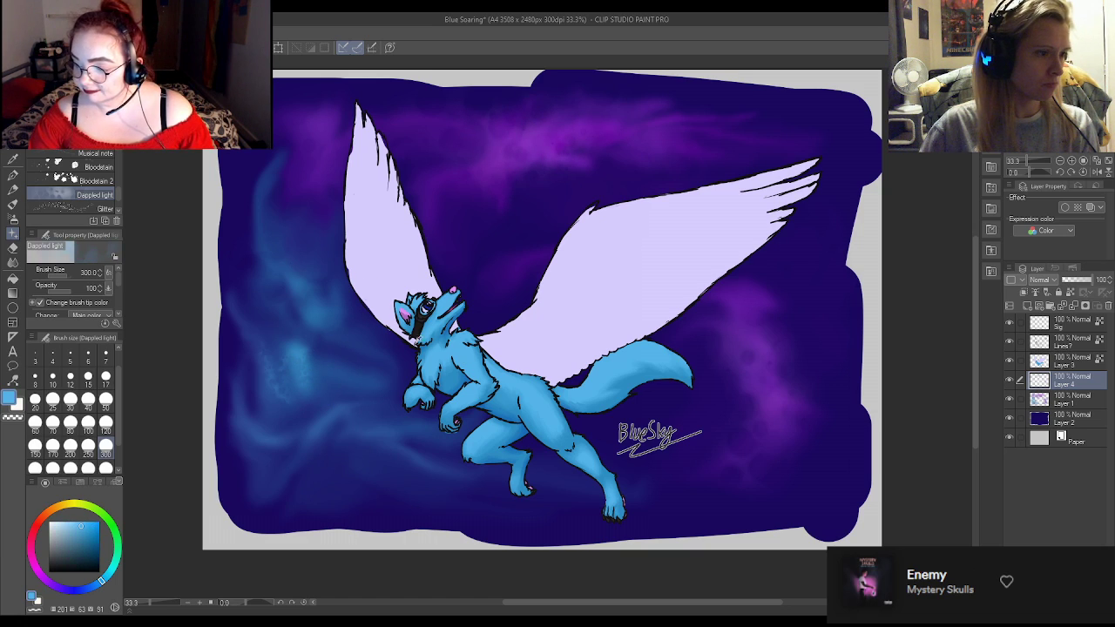
pyautogui.moveTo(416, 390)
pyautogui.mouseDown()
pyautogui.moveTo(376, 370)
pyautogui.moveTo(360, 412)
pyautogui.moveTo(402, 424)
pyautogui.moveTo(357, 434)
pyautogui.moveTo(375, 448)
pyautogui.moveTo(366, 480)
pyautogui.mouseUp()
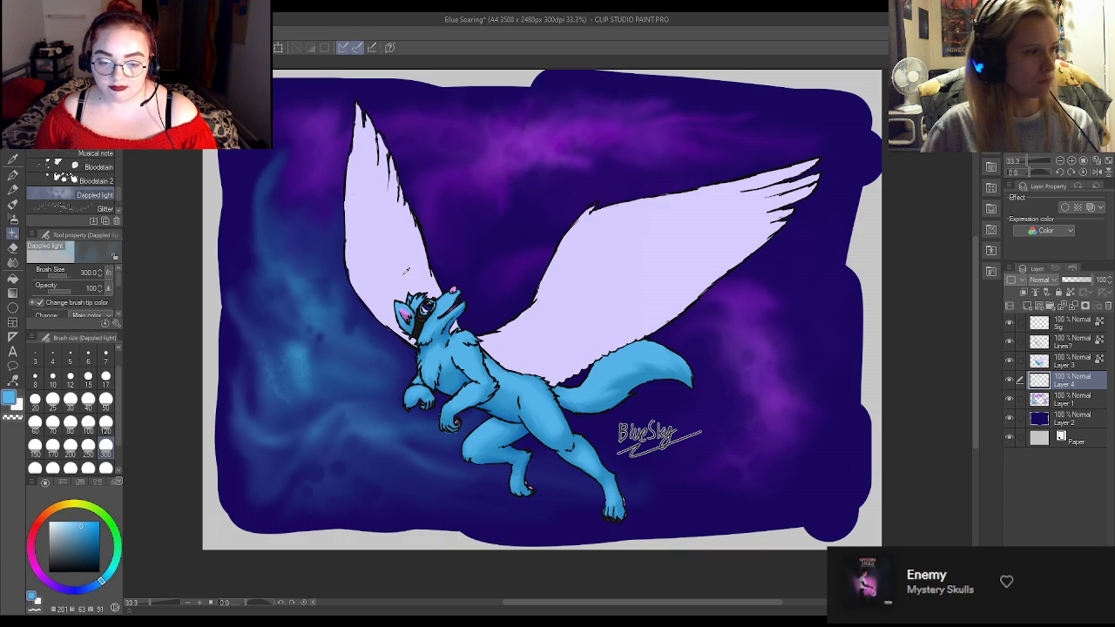
# Add a new empty layer directly above the dappled light layer.
pyautogui.scroll(1, 118, 195)
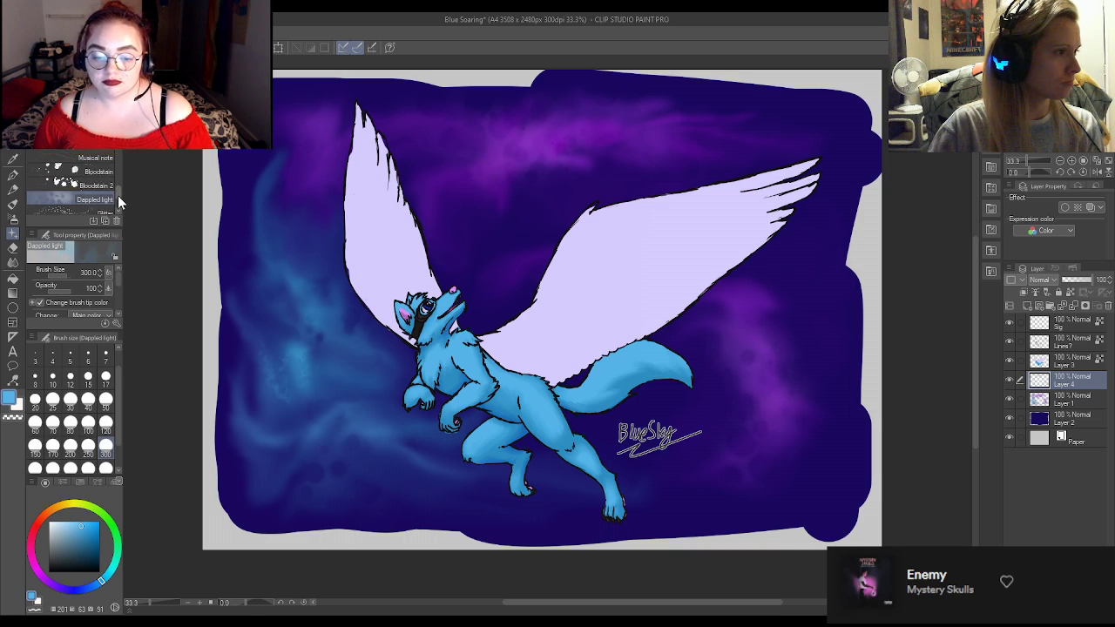
pyautogui.scroll(5, 116, 195)
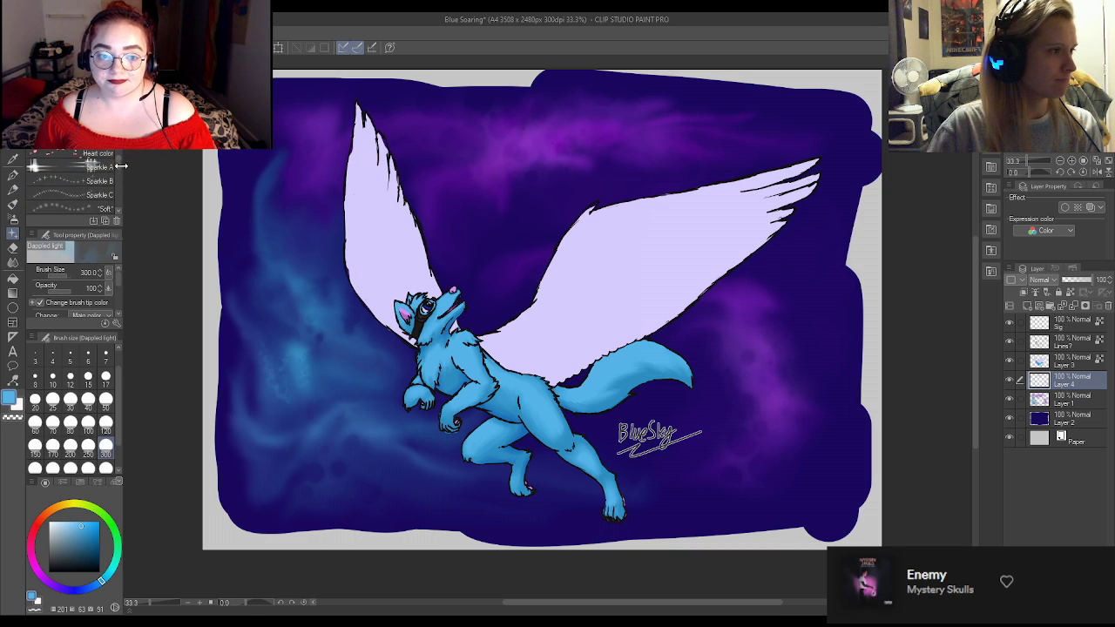
pyautogui.click(1026, 306)
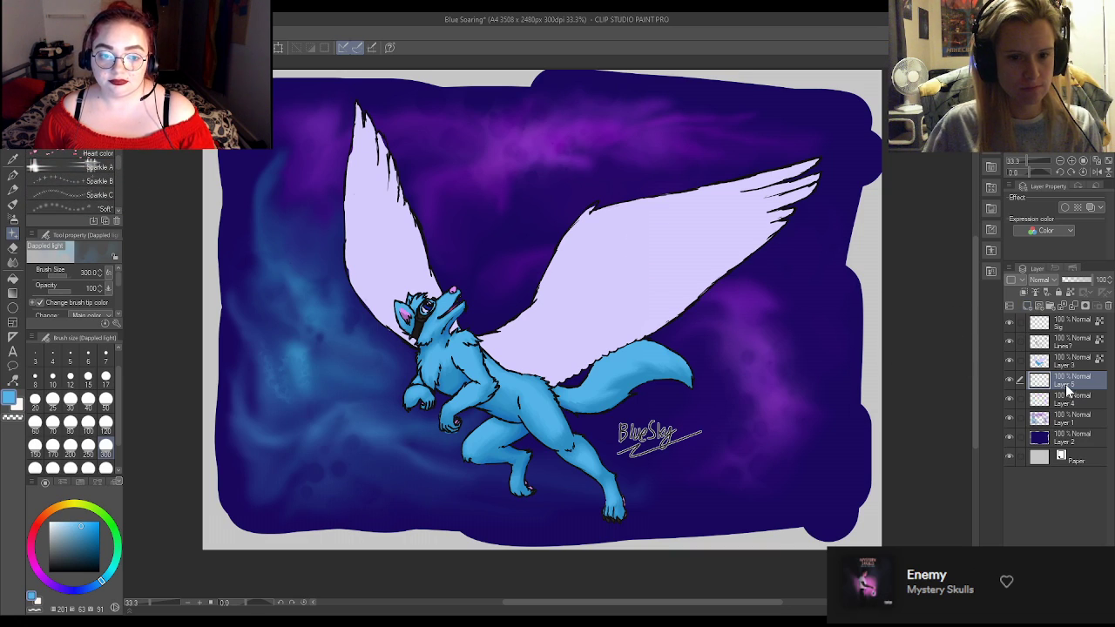
# Rename the dappled light layer Dappling and the cloud layer Nebula Clouds, and save the illustration.
pyautogui.click(1063, 398)
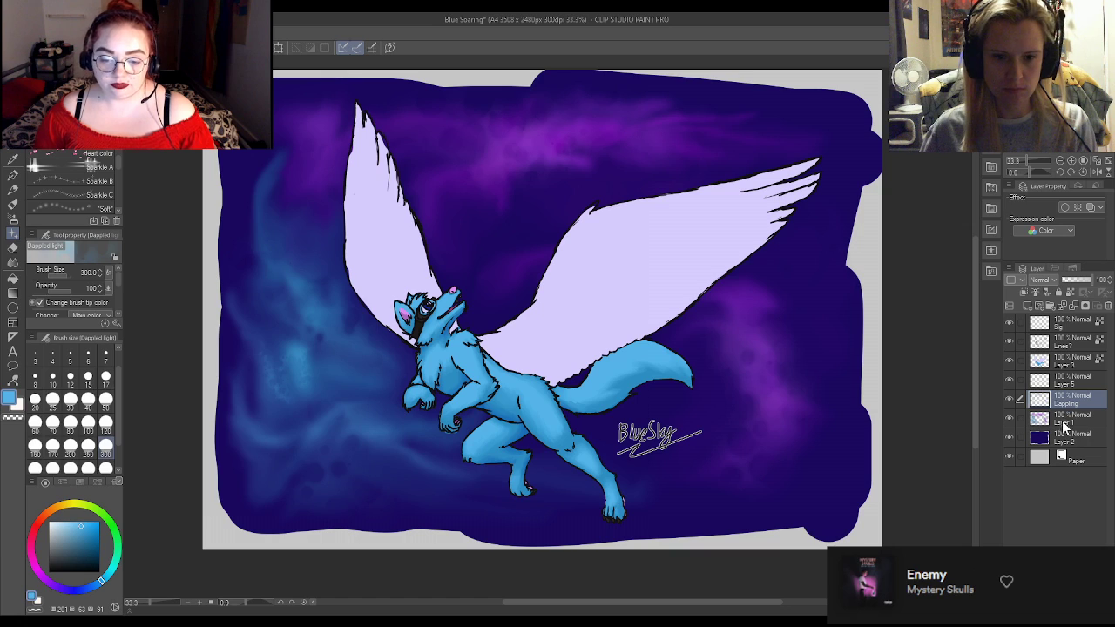
pyautogui.click(1071, 422)
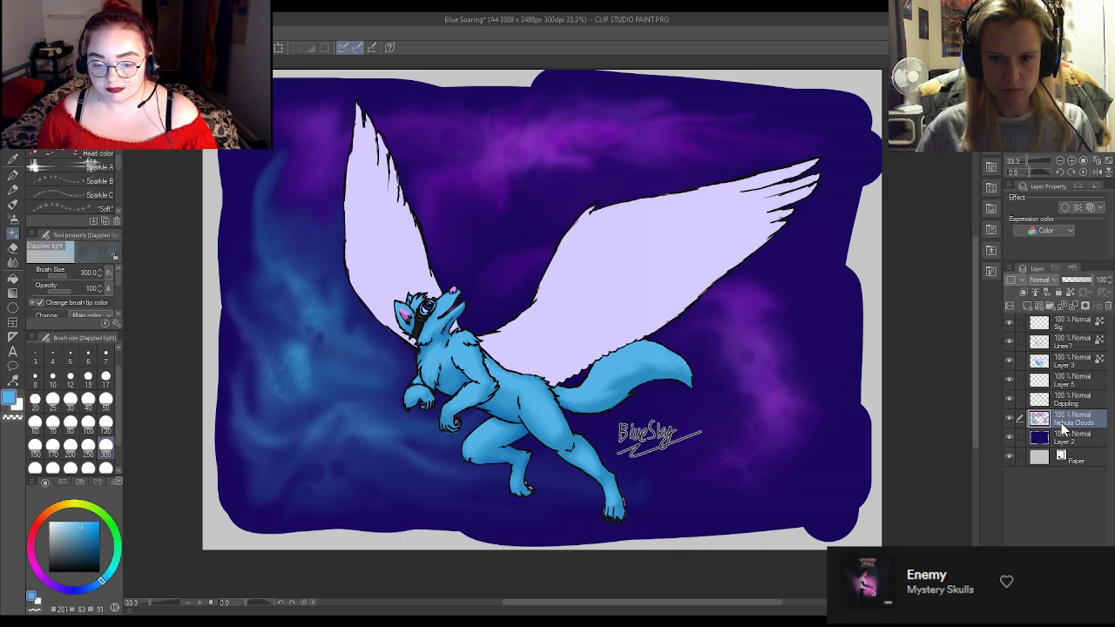
pyautogui.hotkey('ctrl', 's')
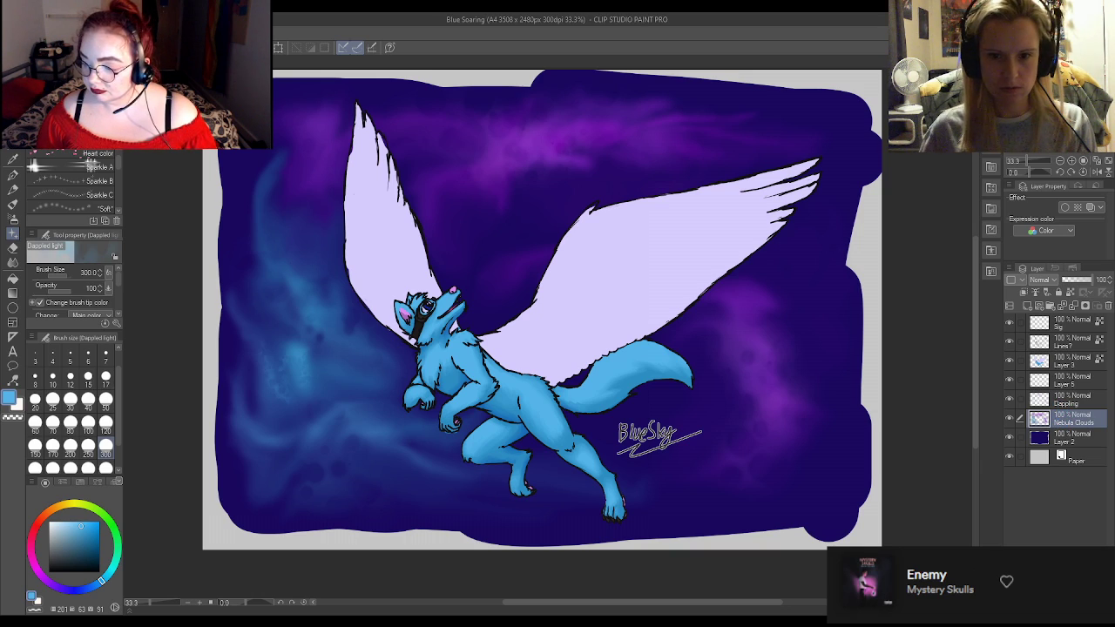
# Rename the new empty layer above Dappling as Stars.
pyautogui.click(1073, 386)
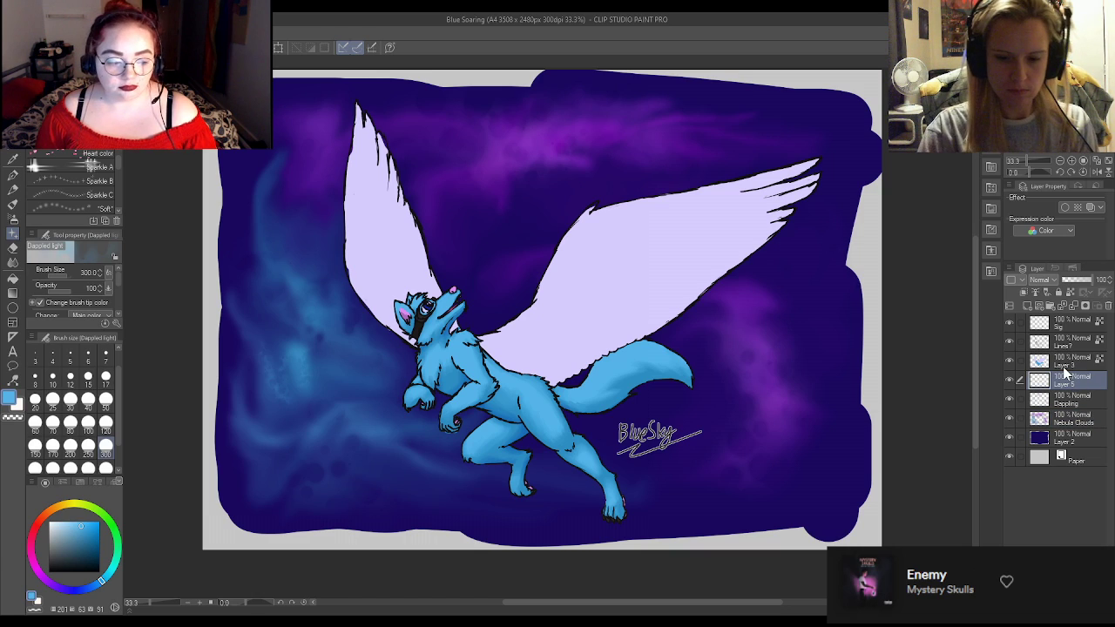
pyautogui.write('Stars')
pyautogui.press('Return')
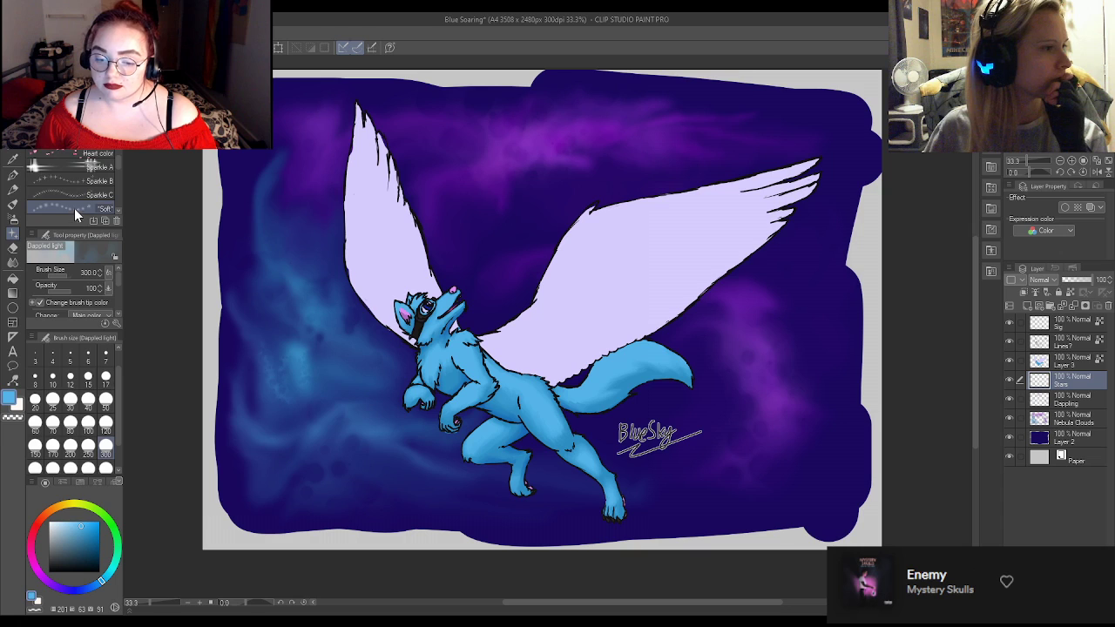
# Try the Glitter brush at size 100 on the Stars layer beside the far wing and undo the stroke.
pyautogui.scroll(-5, 74, 209)
pyautogui.scroll(-5, 80, 199)
pyautogui.click(86, 186)
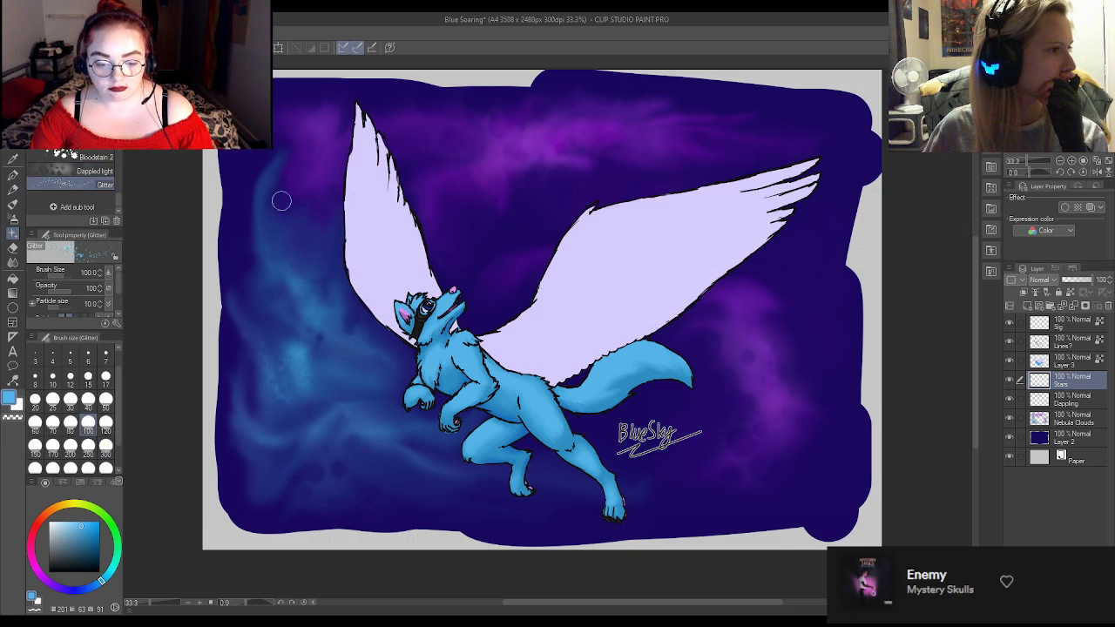
pyautogui.scroll(3, 291, 229)
pyautogui.moveTo(270, 172); pyautogui.dragTo(358, 222)
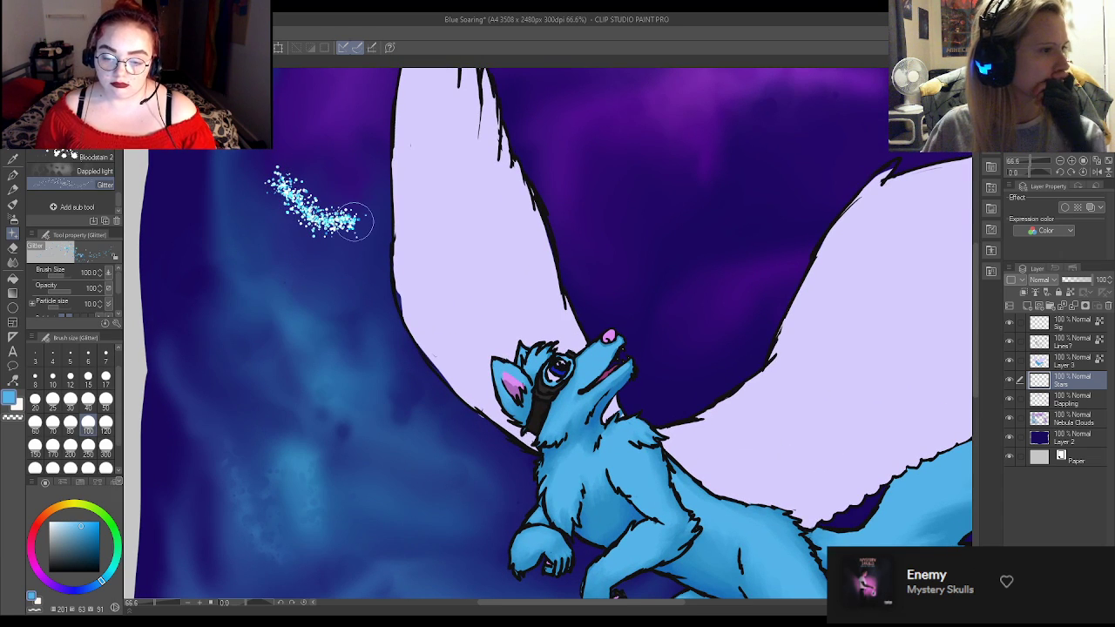
pyautogui.hotkey('ctrl', 'z')
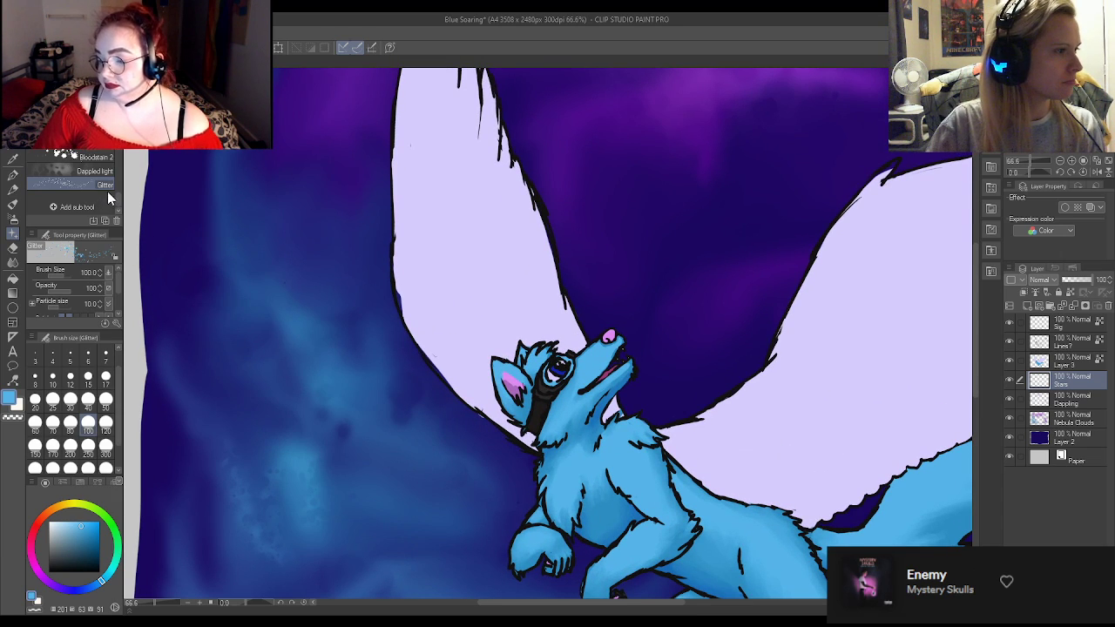
# Try other decoration brushes for stars, painting a curve of Sparkle B at size 75 down the blue cloud and undoing it.
pyautogui.scroll(5, 116, 191)
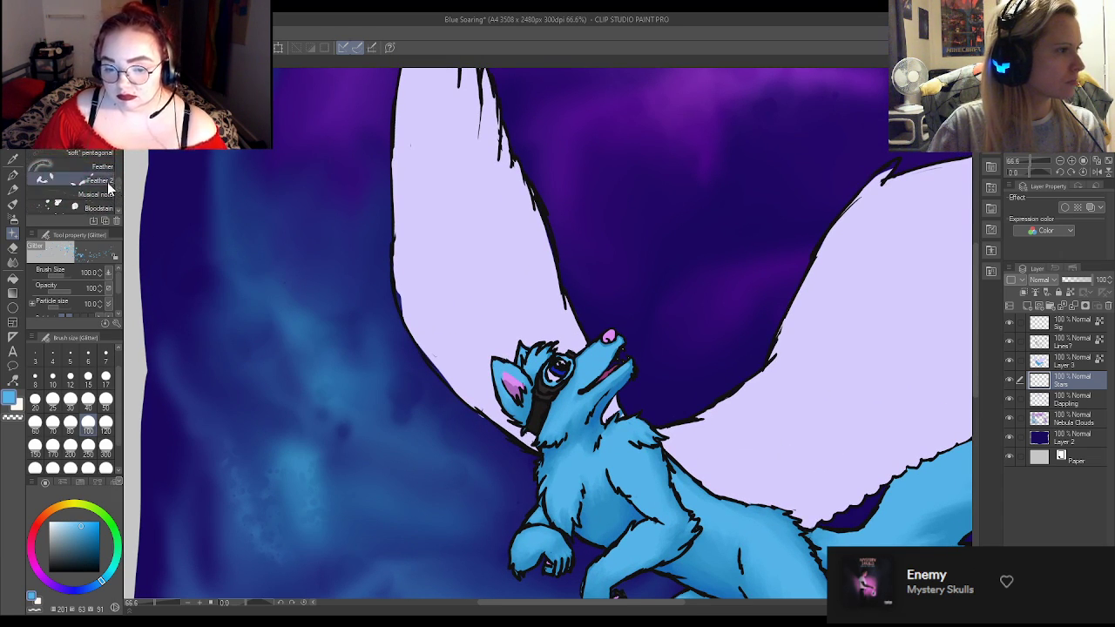
pyautogui.scroll(3, 113, 181)
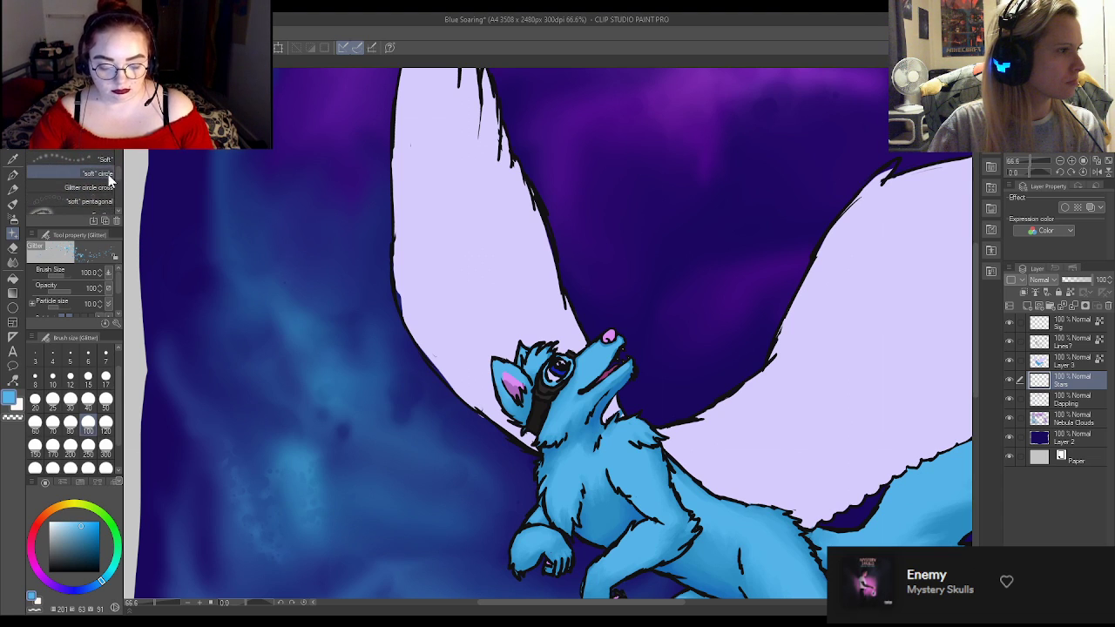
pyautogui.click(103, 176)
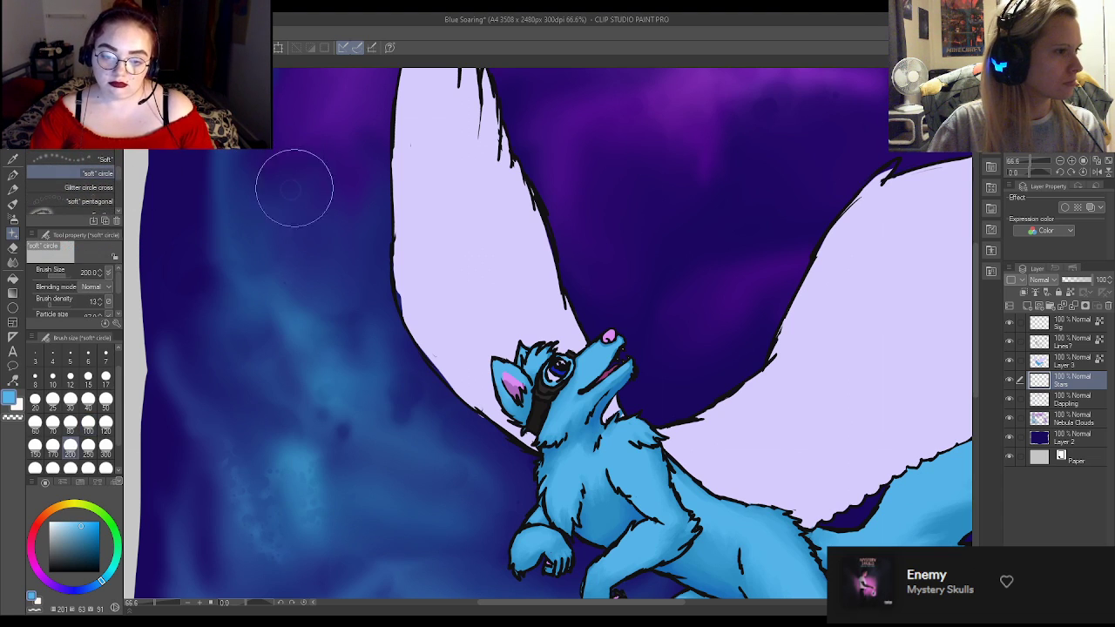
pyautogui.click(100, 161)
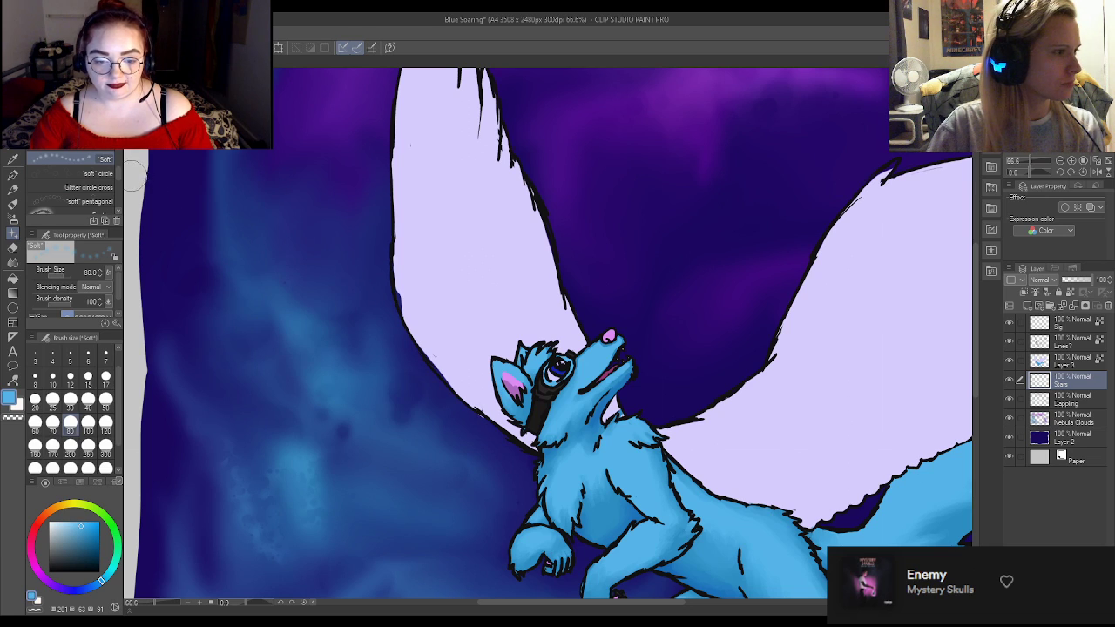
pyautogui.scroll(3, 113, 181)
pyautogui.click(100, 182)
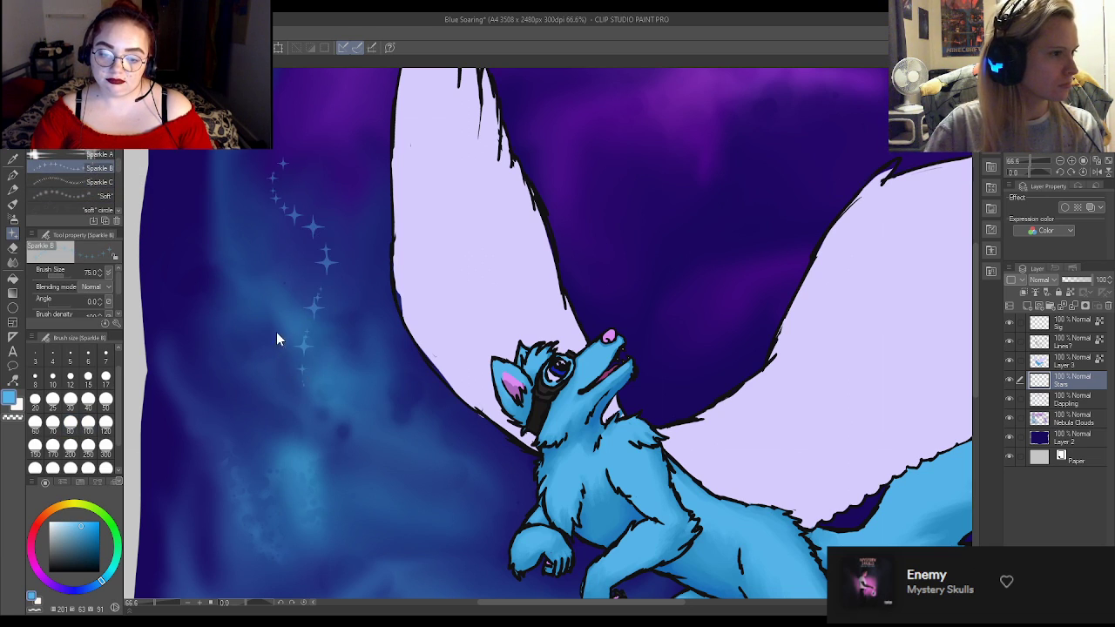
pyautogui.click(110, 192)
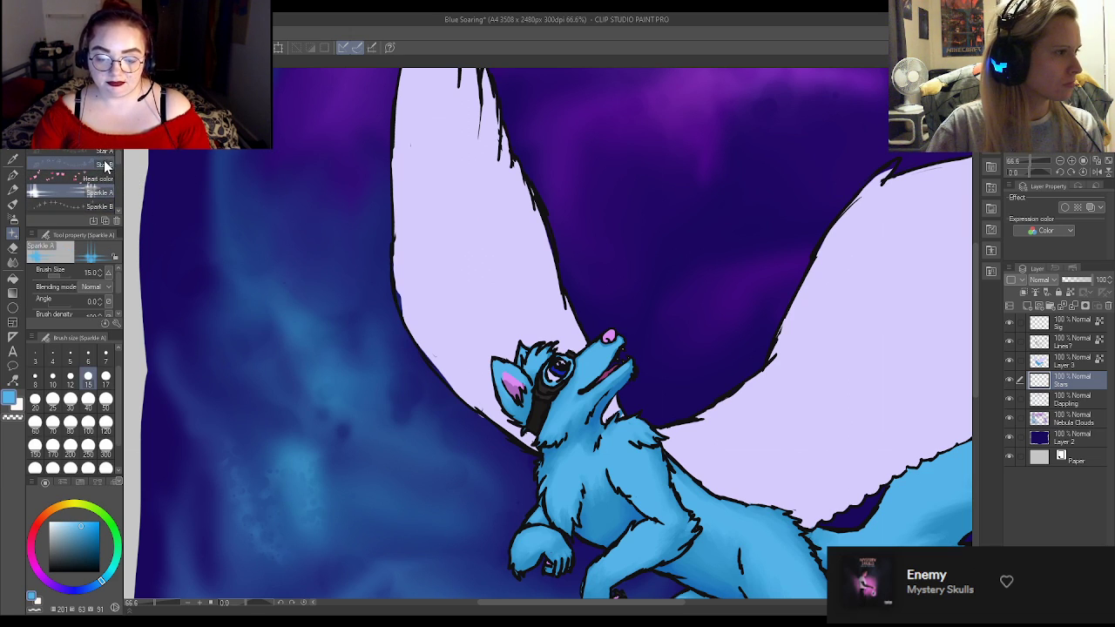
pyautogui.click(105, 164)
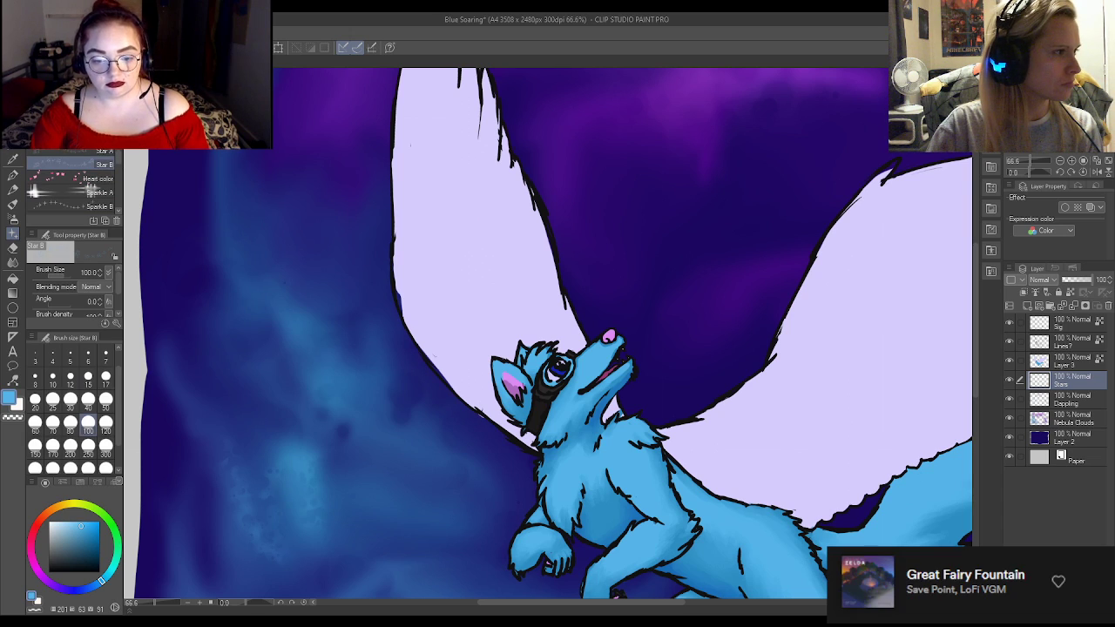
# Look through the other decoration brush groups, including the tone scraping, ruled line and flower brushes, for a suitable star brush.
pyautogui.scroll(-5, 111, 163)
pyautogui.click(70, 209)
pyautogui.scroll(-2, 121, 187)
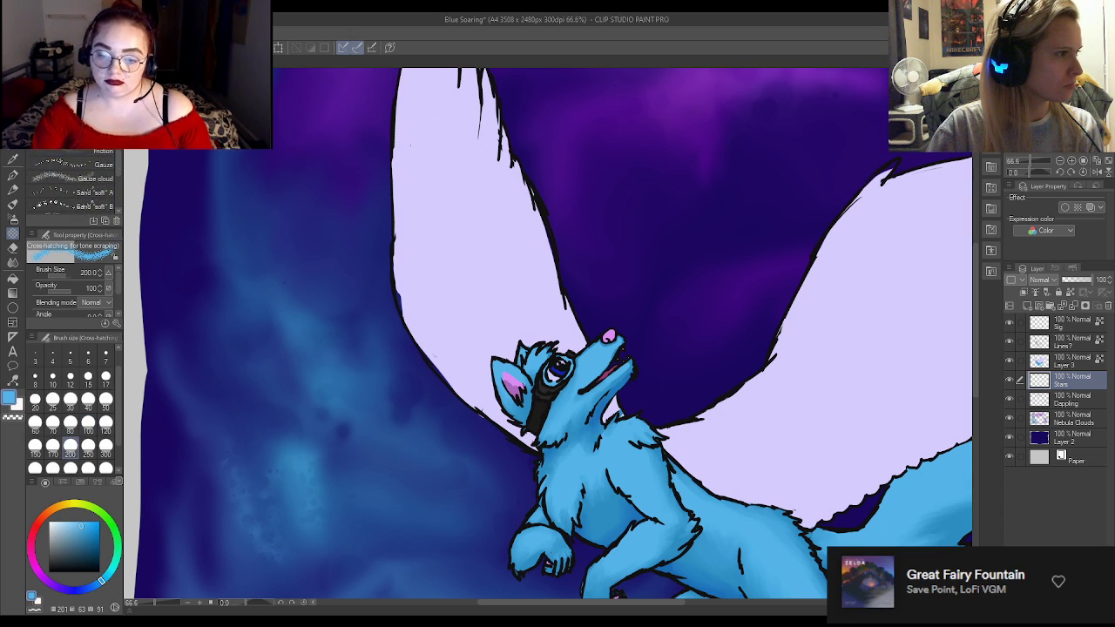
pyautogui.click(94, 110)
pyautogui.scroll(3, 116, 209)
pyautogui.scroll(-3, 116, 187)
pyautogui.click(87, 184)
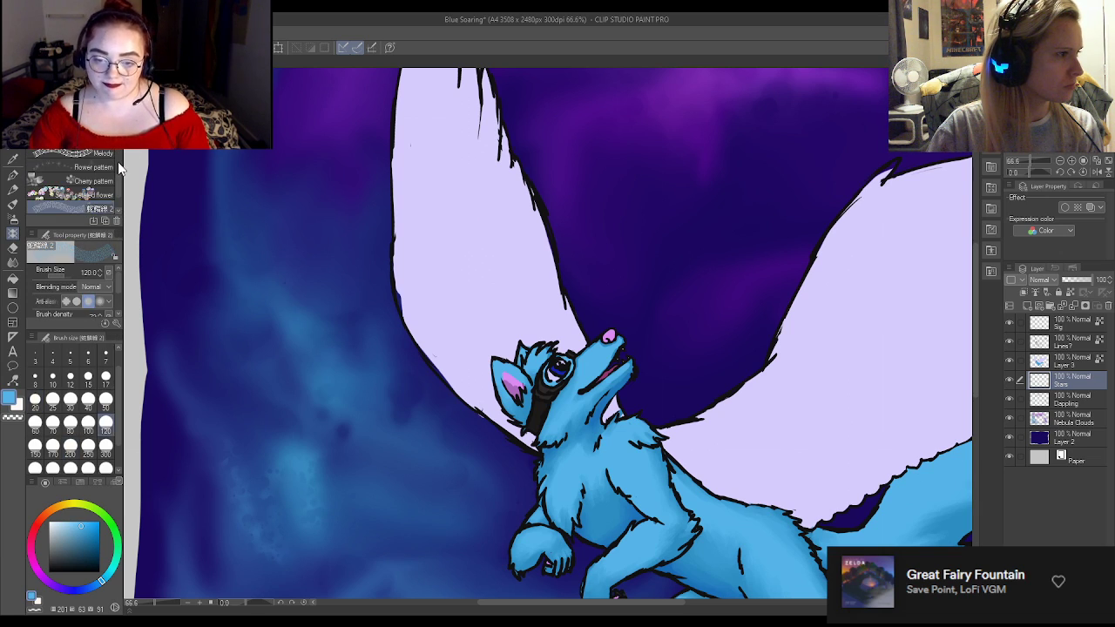
pyautogui.scroll(4, 116, 196)
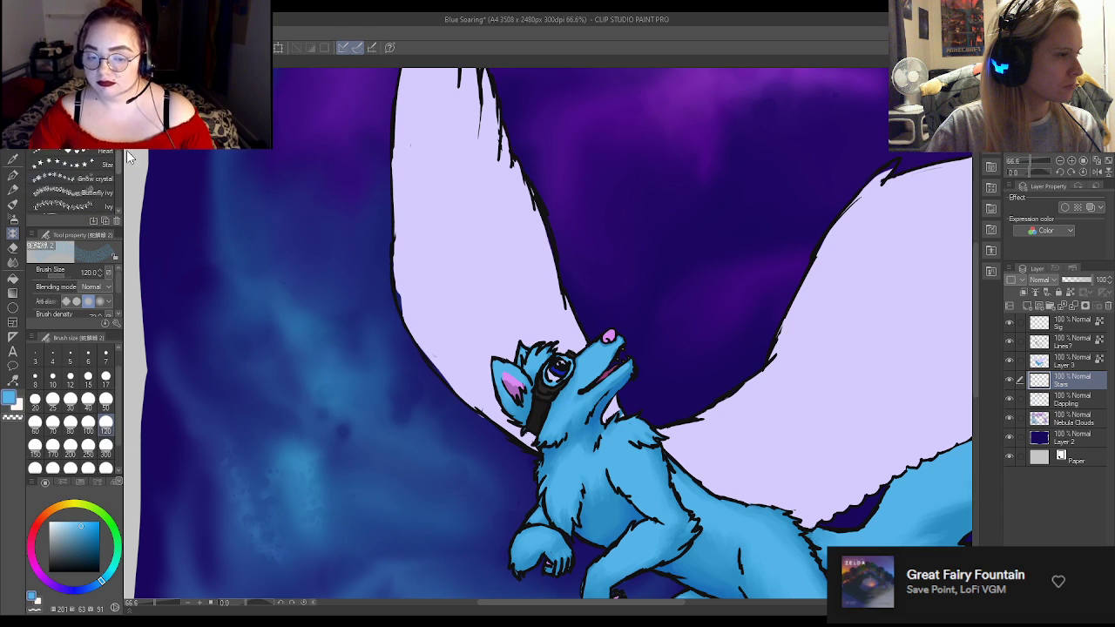
pyautogui.scroll(2, 87, 183)
pyautogui.click(74, 208)
pyautogui.scroll(-3, 110, 179)
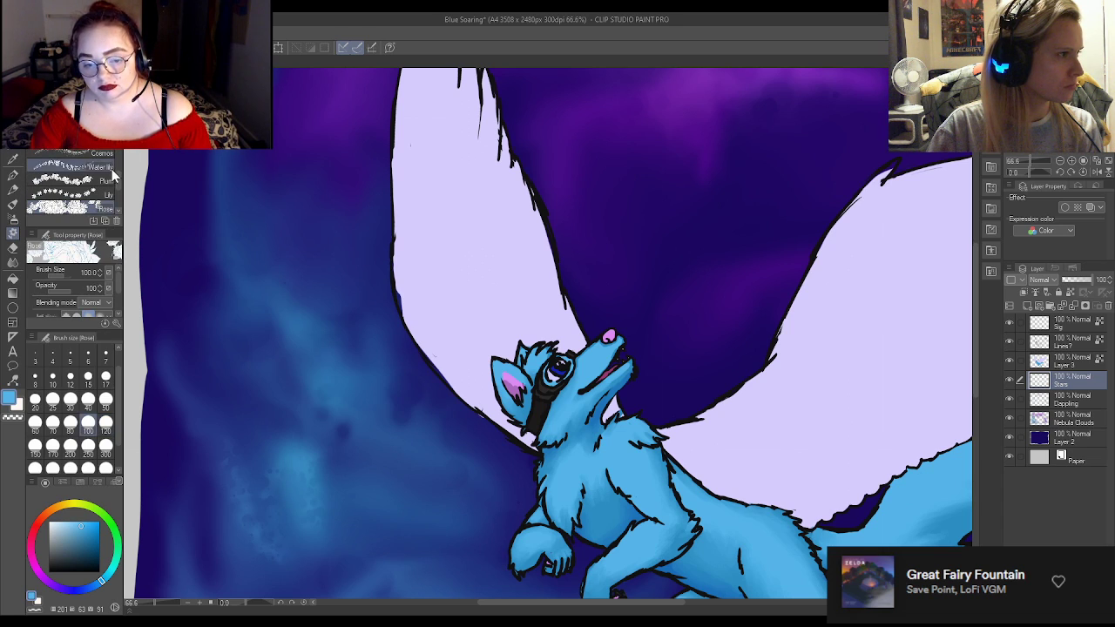
pyautogui.click(91, 182)
pyautogui.scroll(-1, 110, 196)
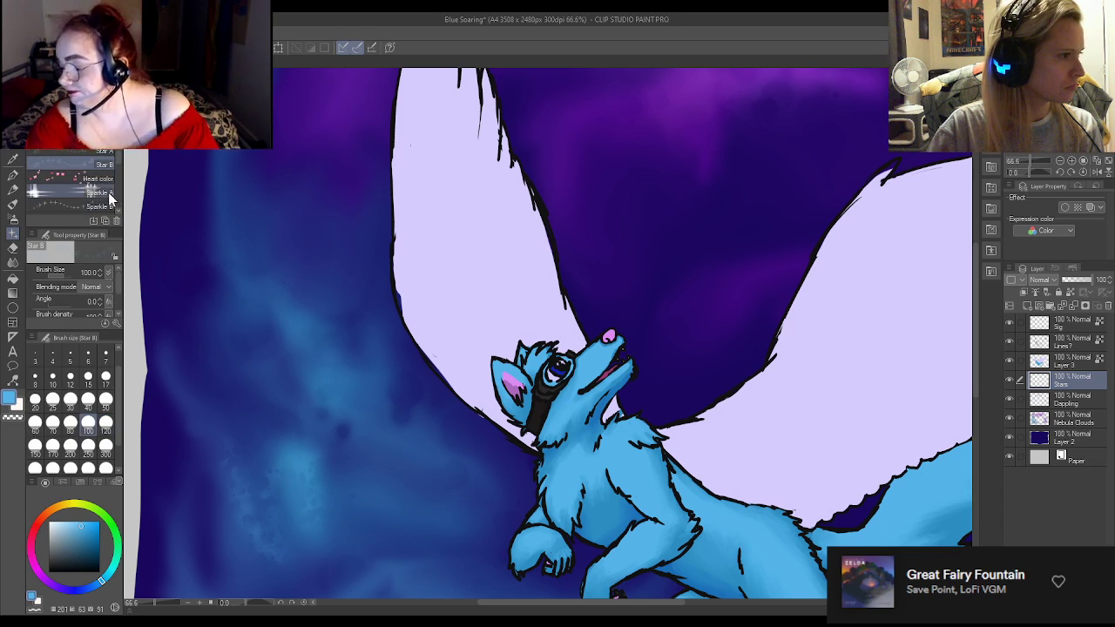
# Try Sparkle A at size 15 down the blue cloud beside the far wing and undo the stroke.
pyautogui.click(109, 194)
pyautogui.moveTo(293, 186)
pyautogui.mouseDown()
pyautogui.moveTo(323, 311)
pyautogui.moveTo(325, 465)
pyautogui.mouseUp()
pyautogui.hotkey('ctrl', 'z')
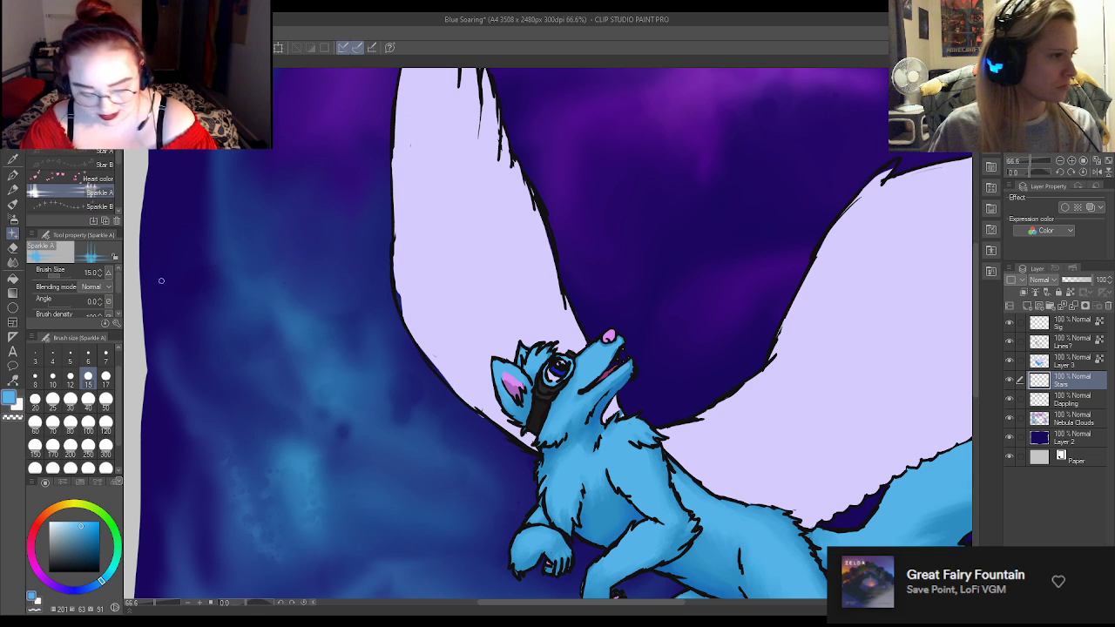
# Duplicate the Sparkle A decoration brush and select the copy at the end of the brush list.
pyautogui.scroll(-5, 340, 270)
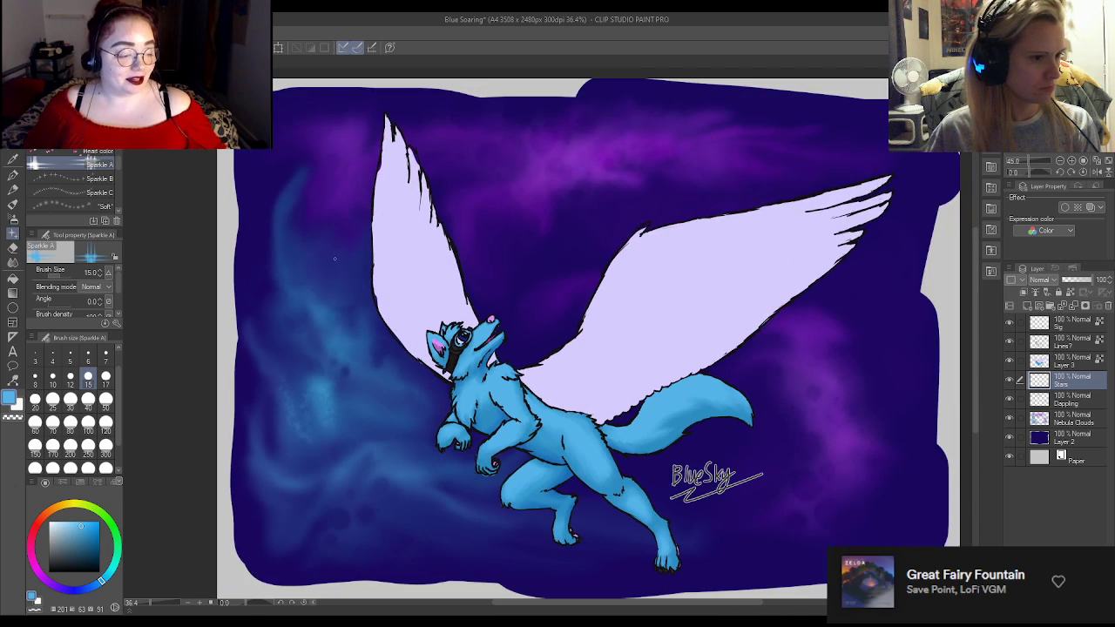
pyautogui.scroll(-1, 336, 258)
pyautogui.scroll(-1, 91, 203)
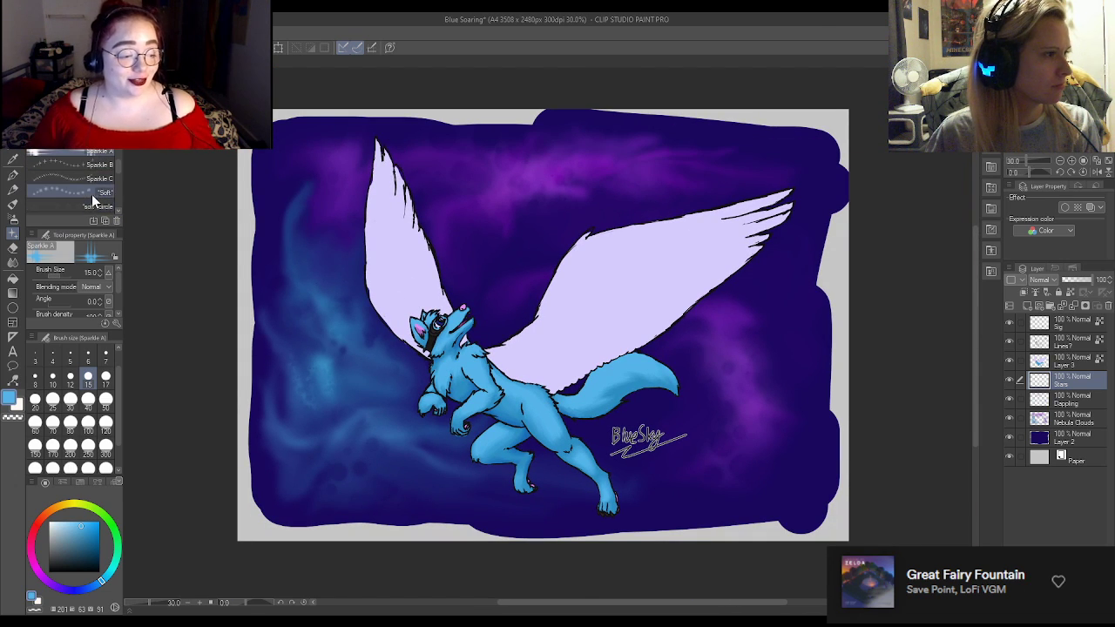
pyautogui.scroll(1, 92, 195)
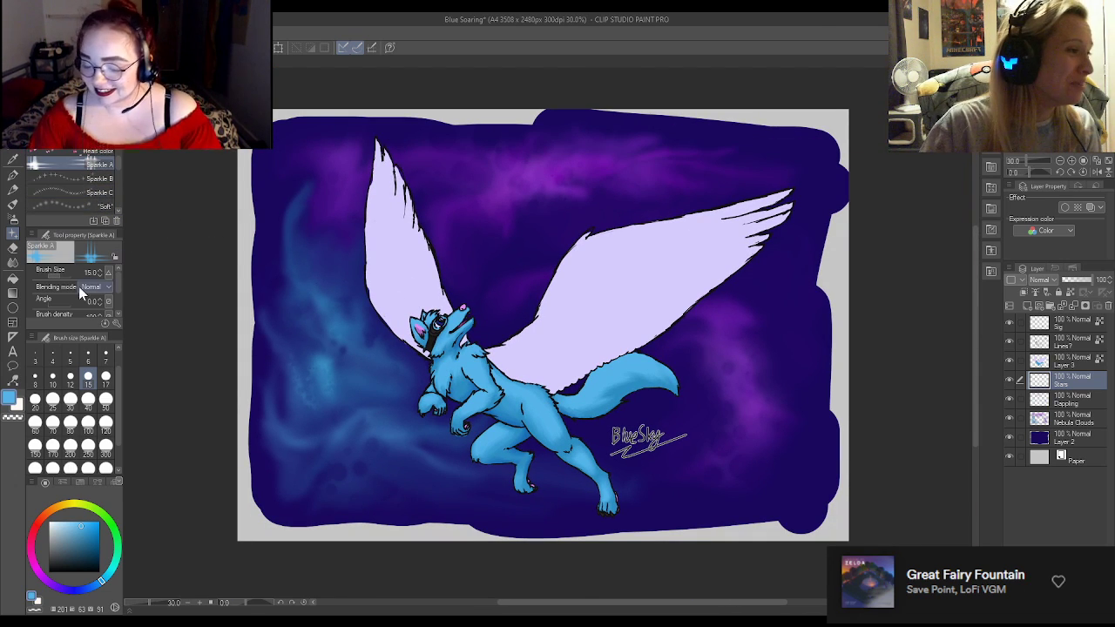
pyautogui.click(92, 179)
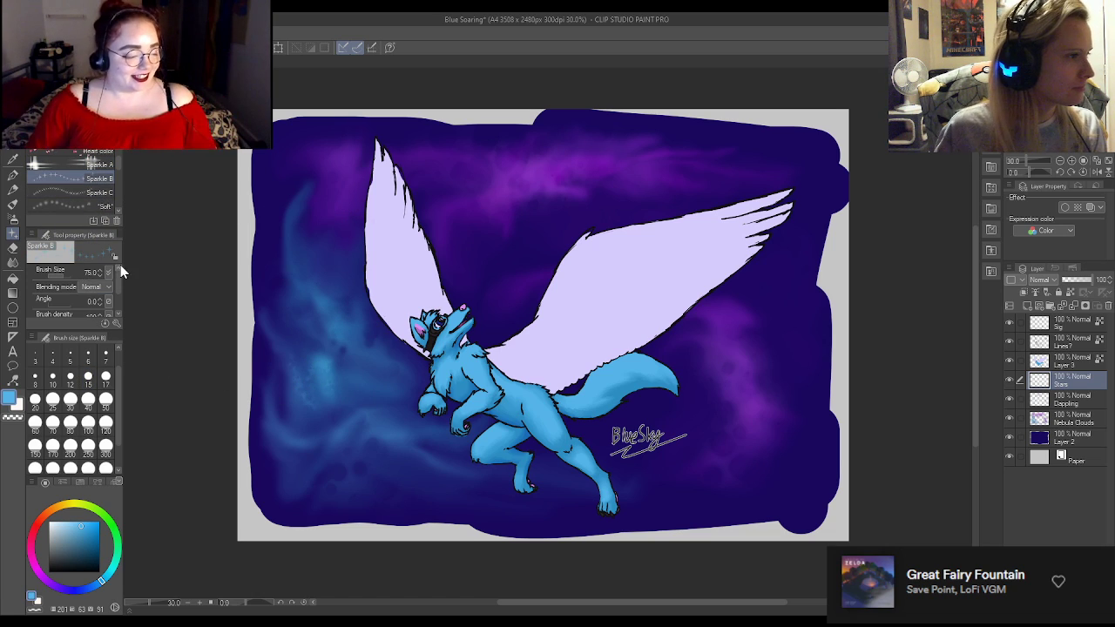
pyautogui.click(79, 159)
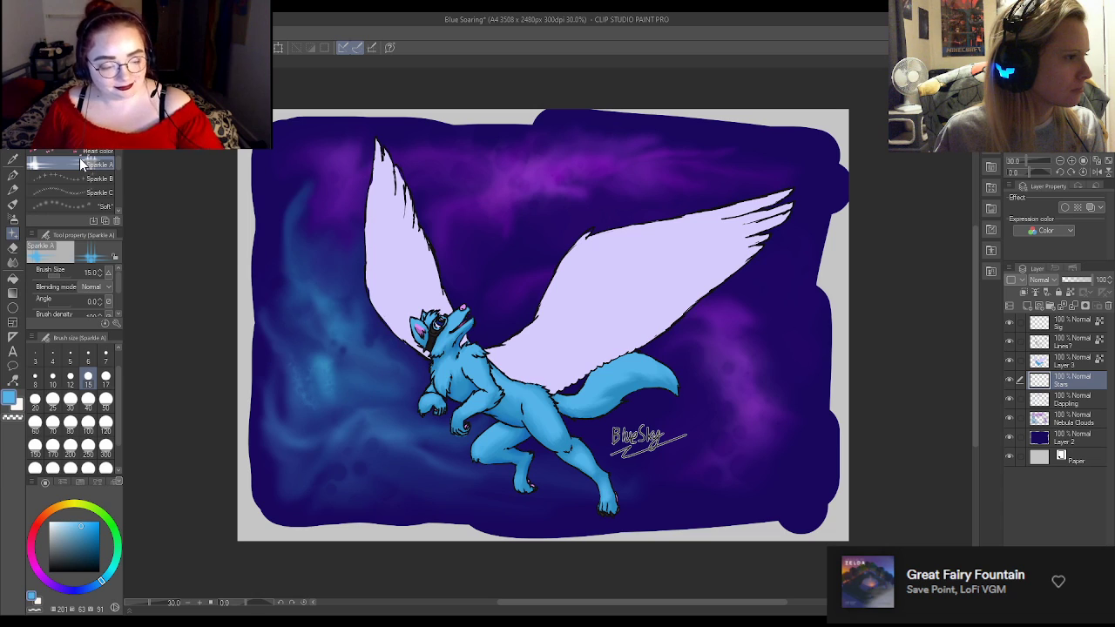
pyautogui.scroll(-2, 96, 196)
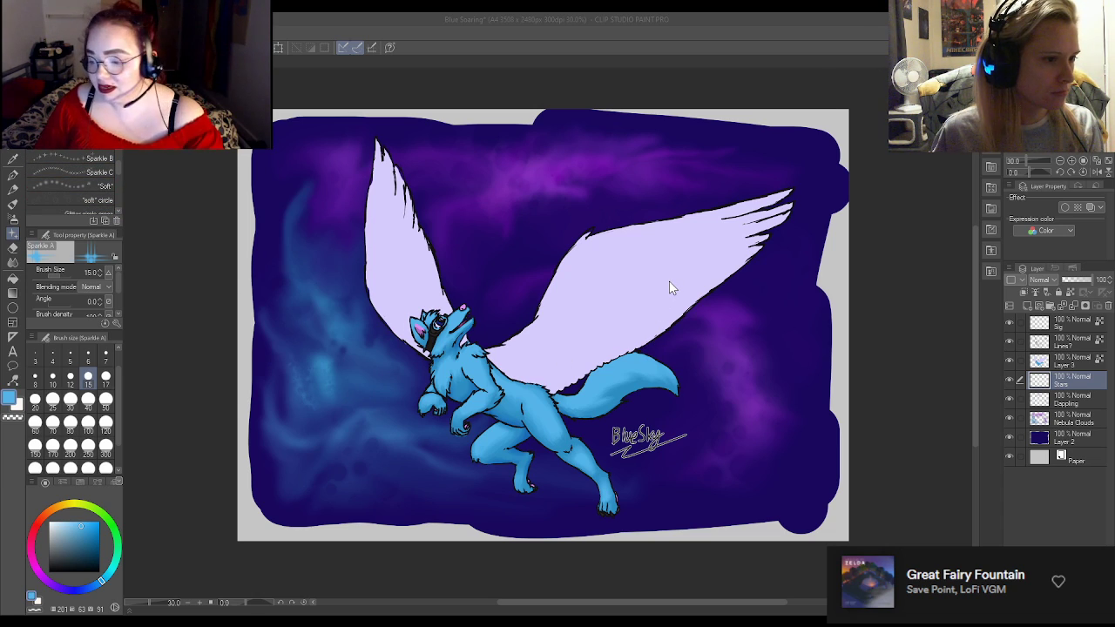
pyautogui.scroll(-5, 96, 196)
pyautogui.click(95, 195)
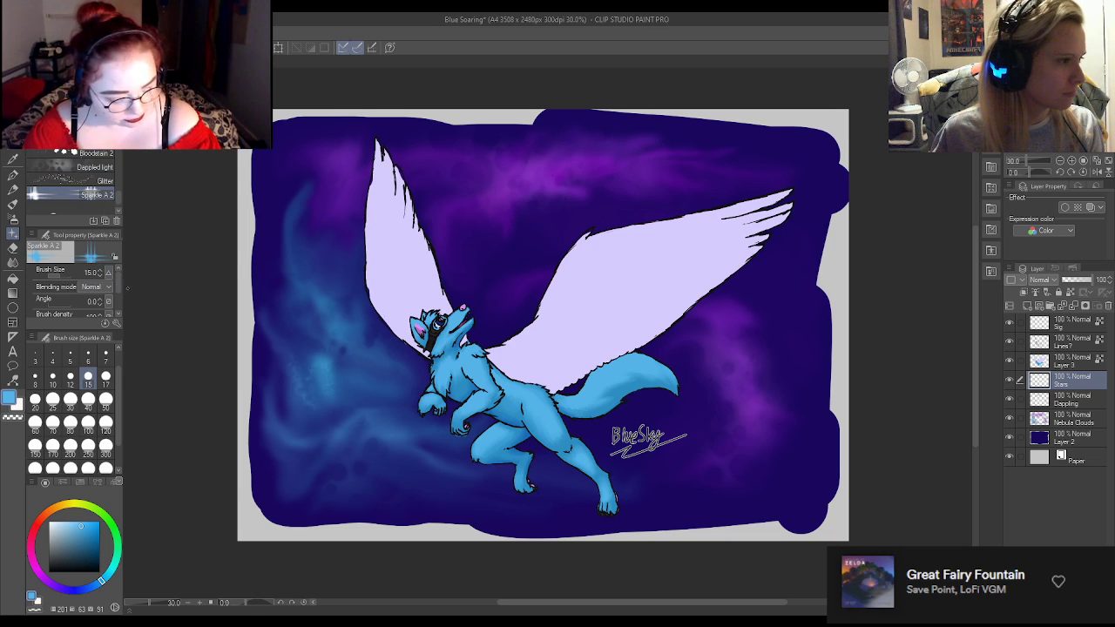
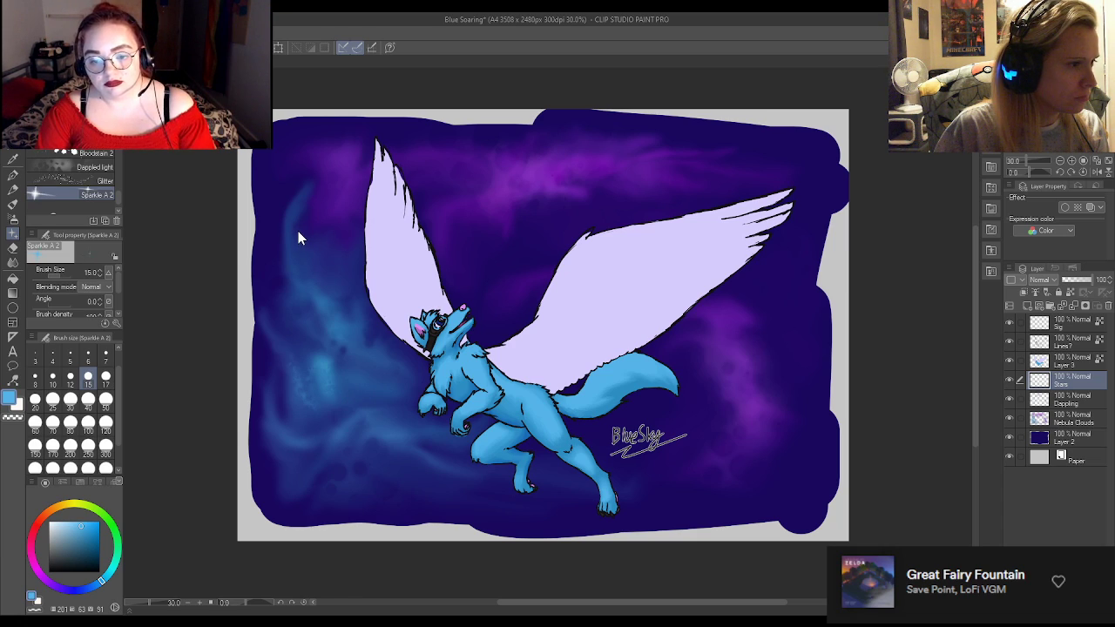
# Test the customised Sparkle A 2 brush at size 15 with two strokes between the wings, undoing each one.
pyautogui.moveTo(438, 225); pyautogui.dragTo(516, 227)
pyautogui.hotkey('ctrl', 'z')
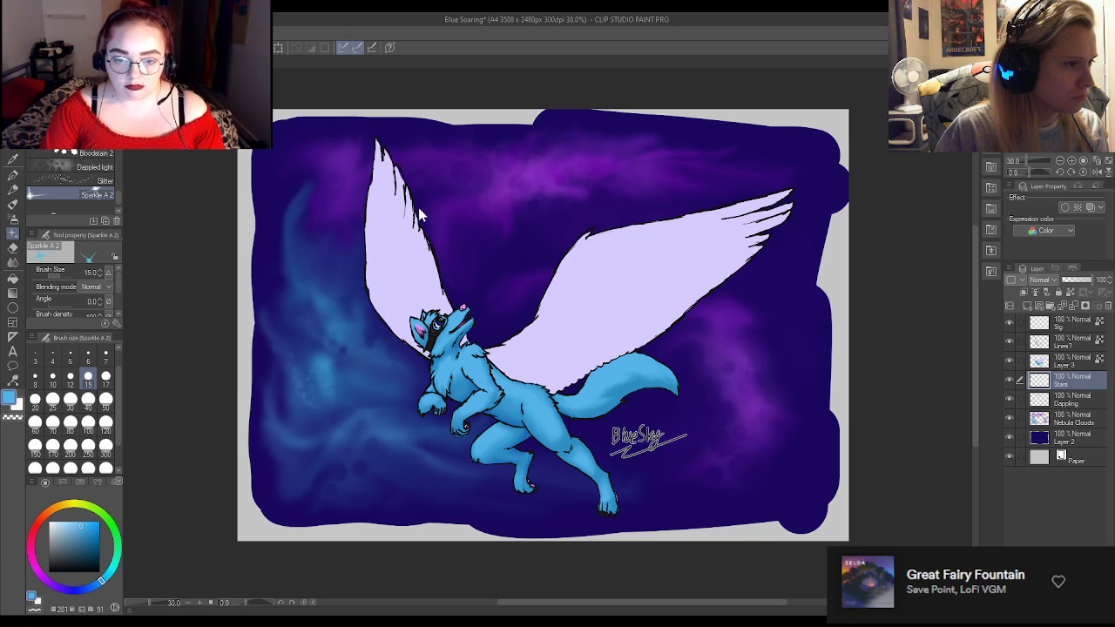
pyautogui.moveTo(485, 196); pyautogui.dragTo(476, 252)
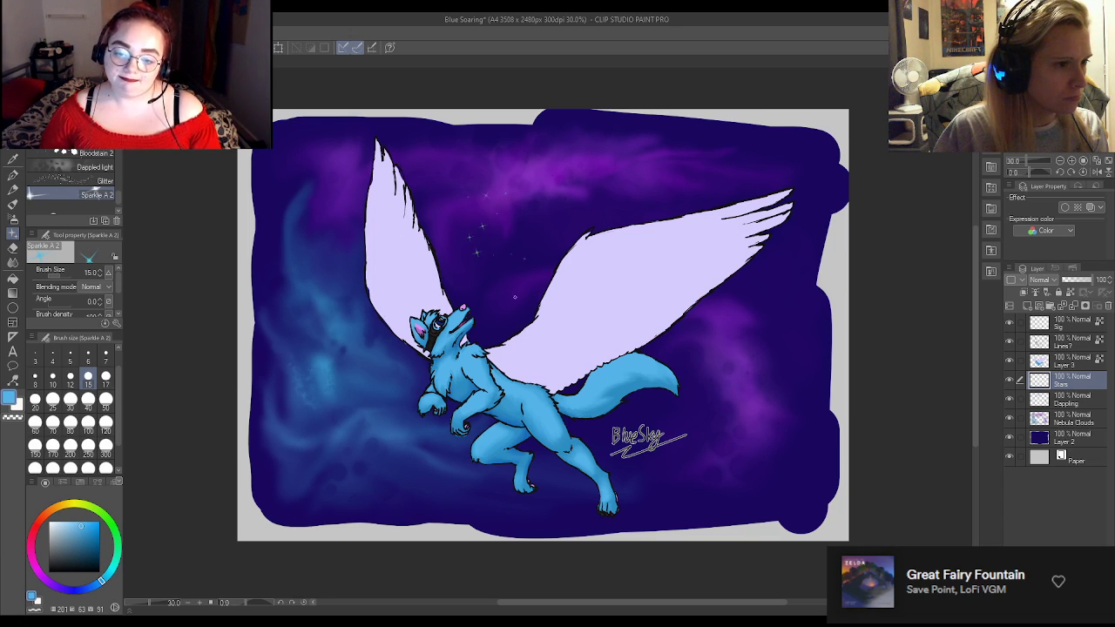
pyautogui.hotkey('ctrl', 'z')
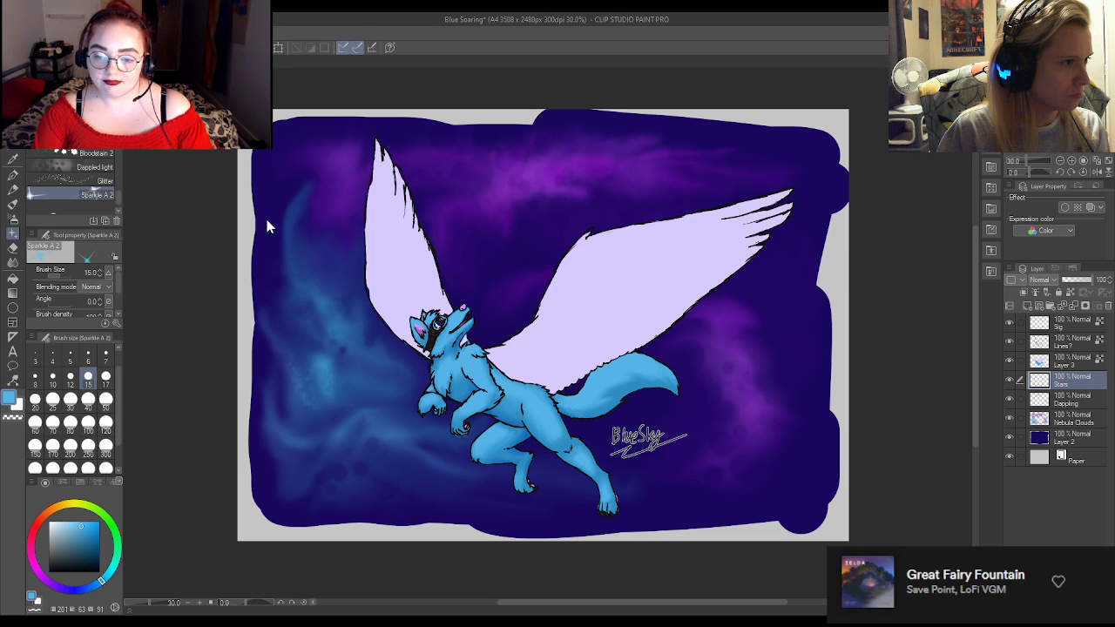
# Lighten the drawing colour to a pale blue (201, 32, 100) and test sparkle strokes between the wings, undoing each one.
pyautogui.moveTo(483, 228); pyautogui.dragTo(556, 247)
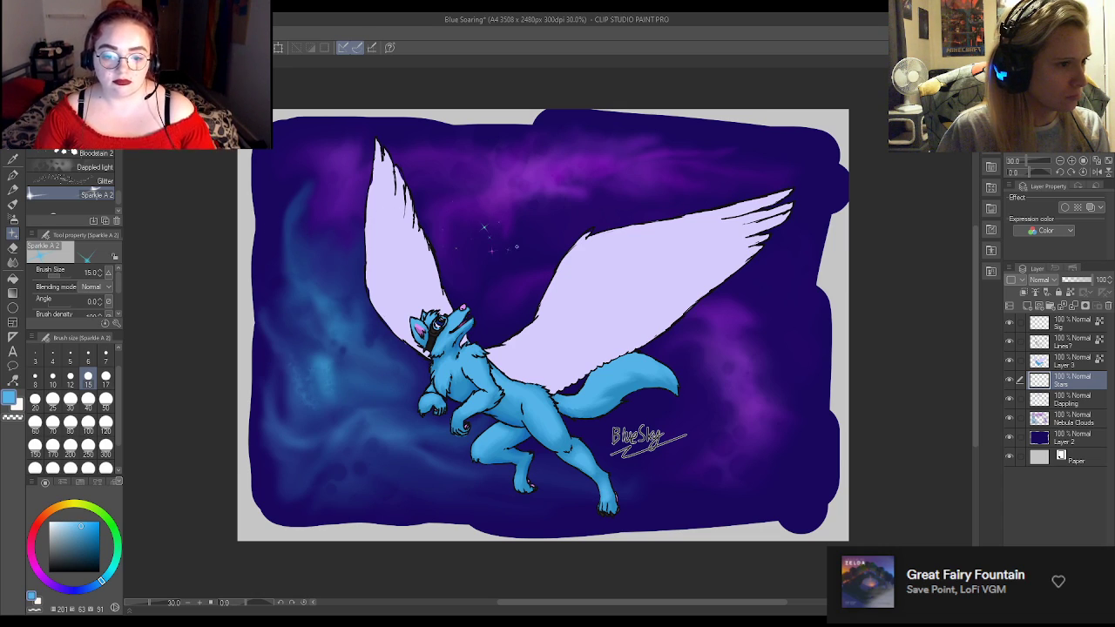
pyautogui.hotkey('ctrl', 'z')
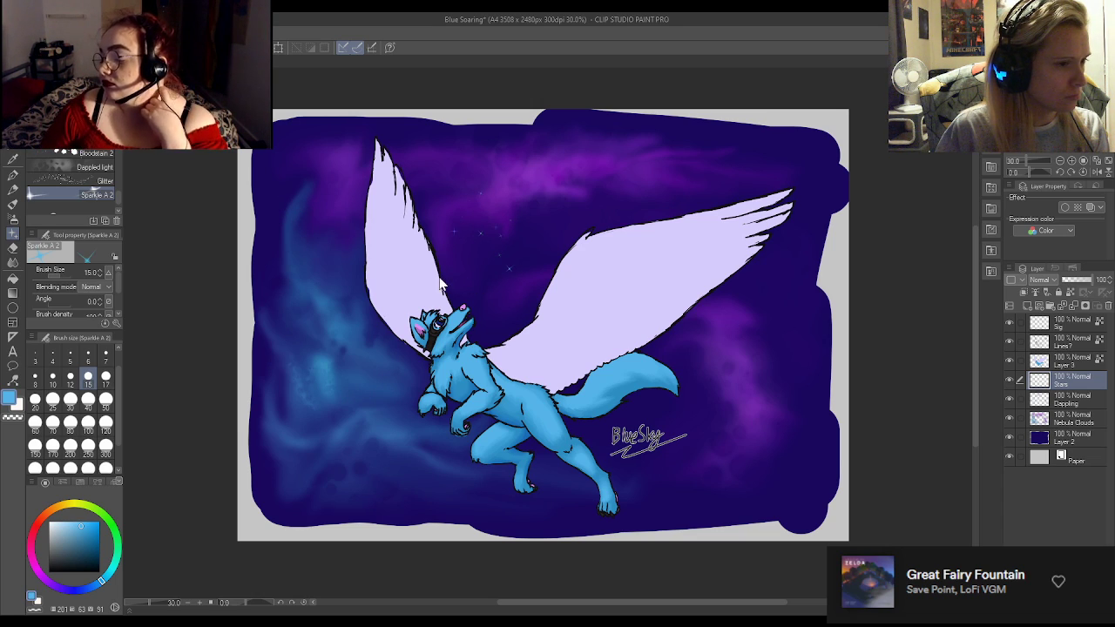
pyautogui.click(68, 521)
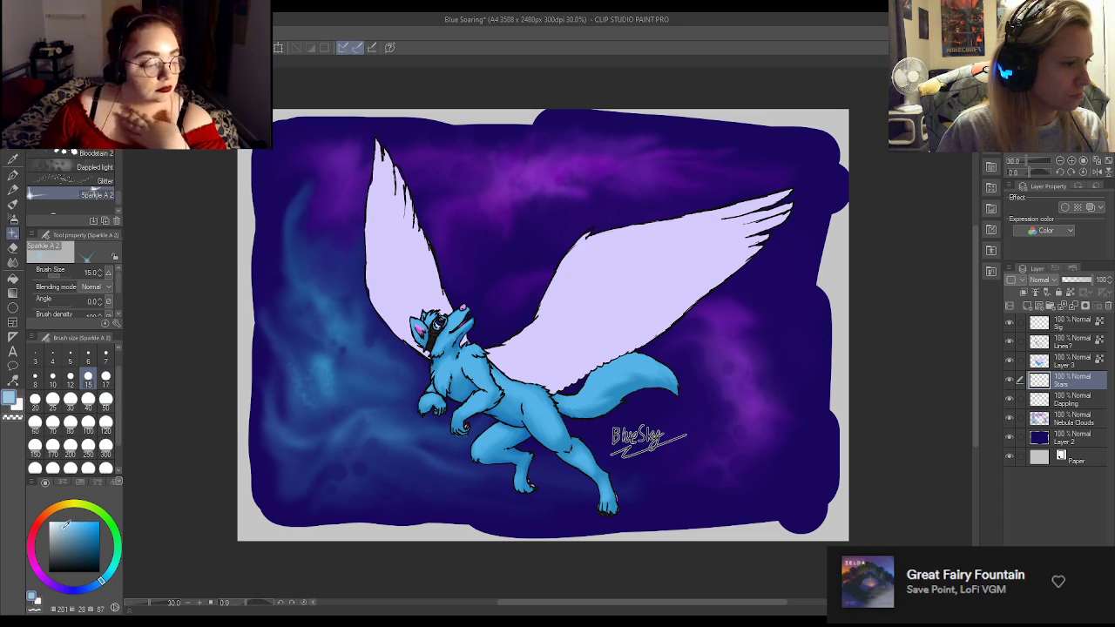
pyautogui.moveTo(493, 202); pyautogui.dragTo(531, 228)
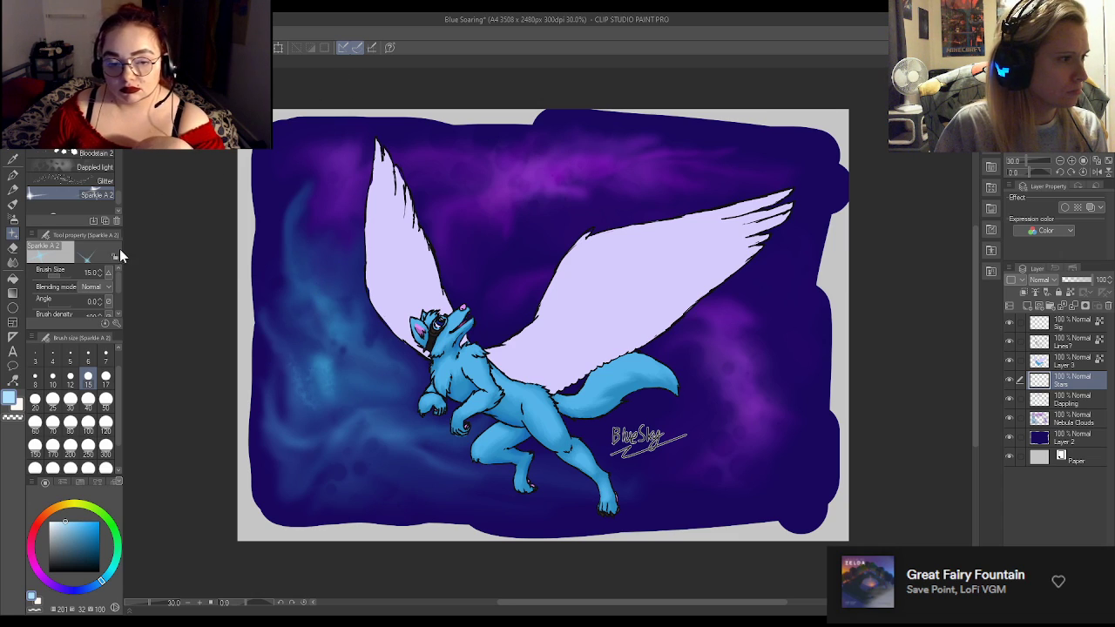
# Scatter pale blue stars across the nebula background on the Stars layer with Sparkle A 2 at size 300, and save the illustration.
pyautogui.click(106, 467)
pyautogui.moveTo(331, 316)
pyautogui.mouseDown()
pyautogui.moveTo(313, 293)
pyautogui.moveTo(322, 216)
pyautogui.moveTo(358, 172)
pyautogui.moveTo(390, 159)
pyautogui.moveTo(419, 165)
pyautogui.moveTo(426, 216)
pyautogui.moveTo(477, 227)
pyautogui.moveTo(686, 184)
pyautogui.moveTo(737, 219)
pyautogui.moveTo(759, 256)
pyautogui.moveTo(696, 319)
pyautogui.moveTo(766, 340)
pyautogui.moveTo(703, 420)
pyautogui.moveTo(745, 466)
pyautogui.moveTo(680, 497)
pyautogui.moveTo(547, 474)
pyautogui.moveTo(373, 394)
pyautogui.moveTo(362, 348)
pyautogui.moveTo(318, 382)
pyautogui.moveTo(378, 419)
pyautogui.moveTo(379, 455)
pyautogui.moveTo(471, 478)
pyautogui.moveTo(408, 456)
pyautogui.moveTo(285, 441)
pyautogui.moveTo(297, 468)
pyautogui.moveTo(359, 467)
pyautogui.moveTo(288, 394)
pyautogui.moveTo(297, 327)
pyautogui.moveTo(288, 271)
pyautogui.moveTo(323, 156)
pyautogui.moveTo(313, 144)
pyautogui.moveTo(308, 197)
pyautogui.mouseUp()
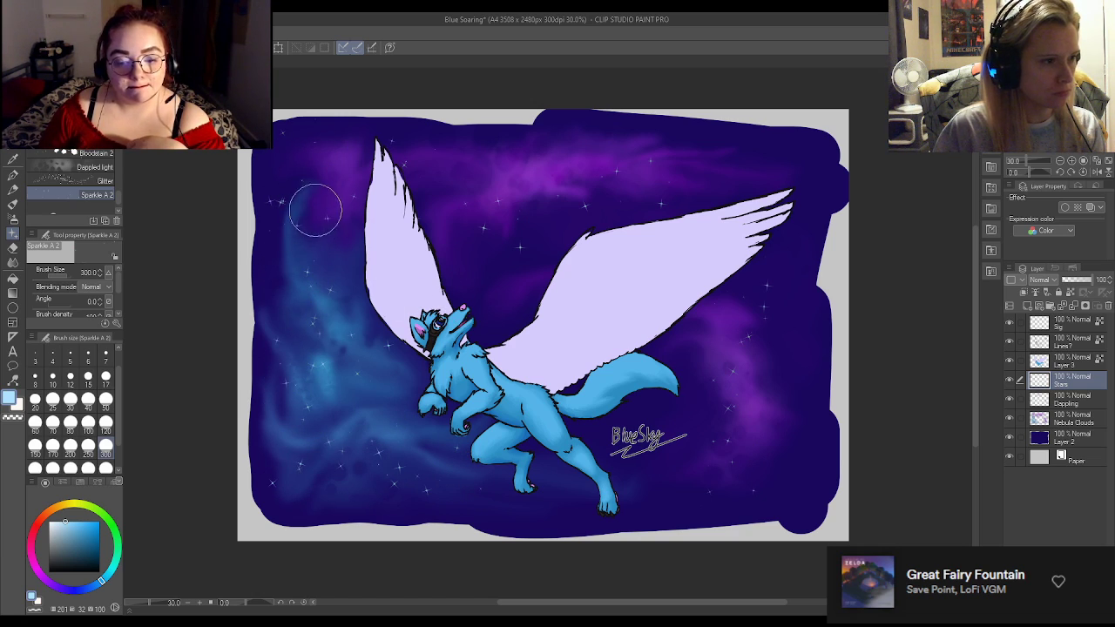
pyautogui.moveTo(339, 342)
pyautogui.mouseDown()
pyautogui.moveTo(316, 322)
pyautogui.moveTo(340, 306)
pyautogui.moveTo(334, 349)
pyautogui.moveTo(337, 304)
pyautogui.moveTo(353, 358)
pyautogui.moveTo(322, 290)
pyautogui.mouseUp()
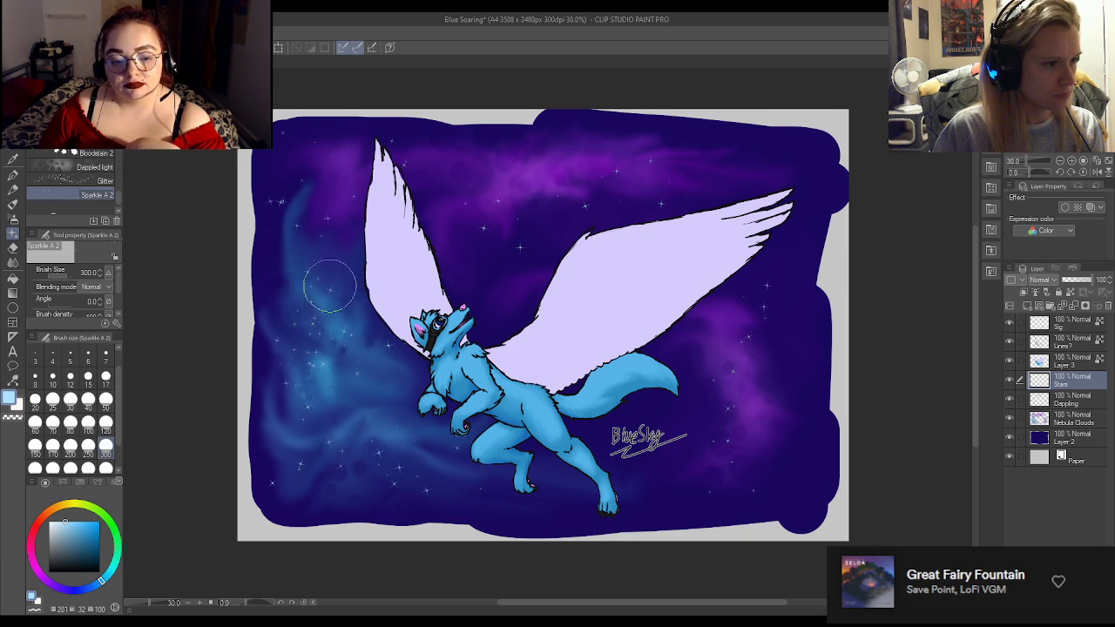
pyautogui.moveTo(522, 212)
pyautogui.mouseDown()
pyautogui.moveTo(544, 187)
pyautogui.moveTo(495, 221)
pyautogui.moveTo(578, 185)
pyautogui.moveTo(504, 192)
pyautogui.moveTo(557, 181)
pyautogui.moveTo(471, 168)
pyautogui.moveTo(547, 179)
pyautogui.moveTo(498, 157)
pyautogui.moveTo(504, 185)
pyautogui.moveTo(563, 164)
pyautogui.moveTo(461, 176)
pyautogui.moveTo(524, 172)
pyautogui.mouseUp()
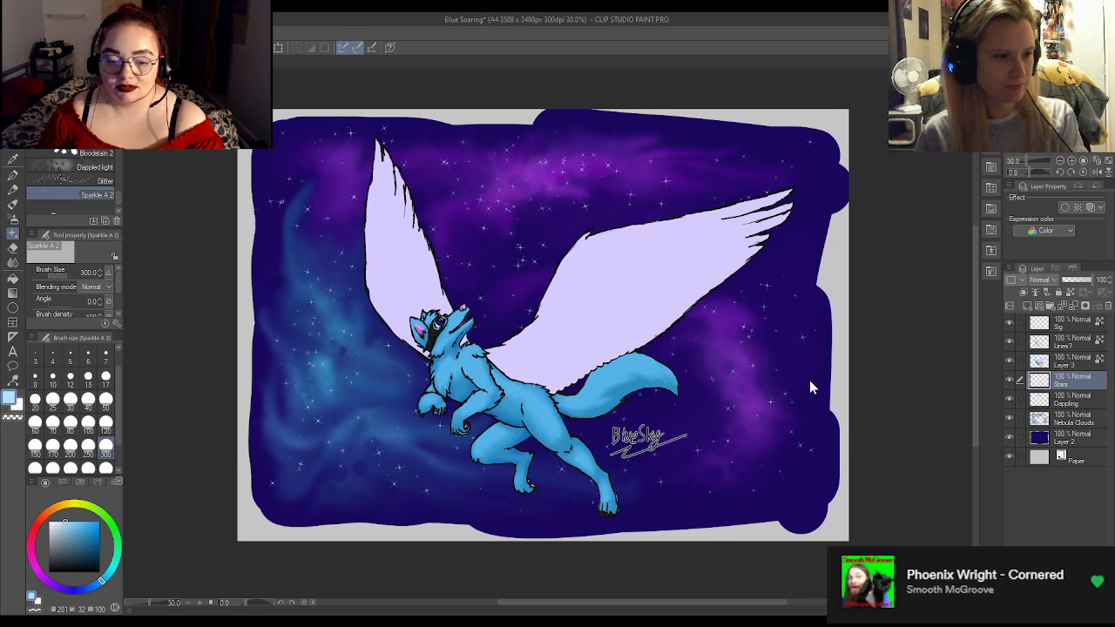
pyautogui.hotkey('ctrl', 's')
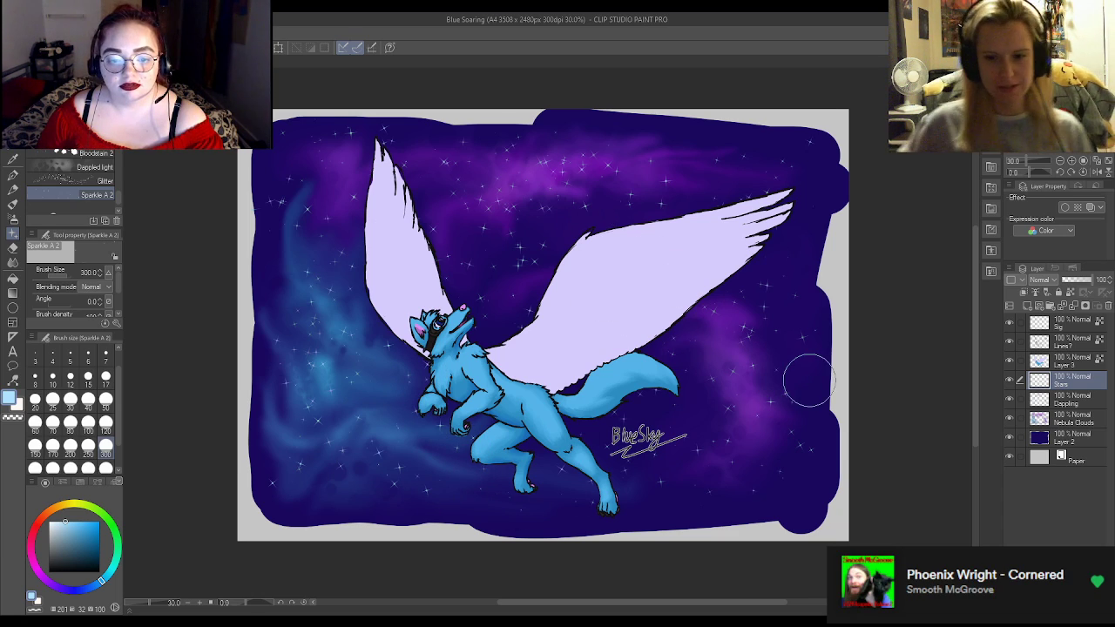